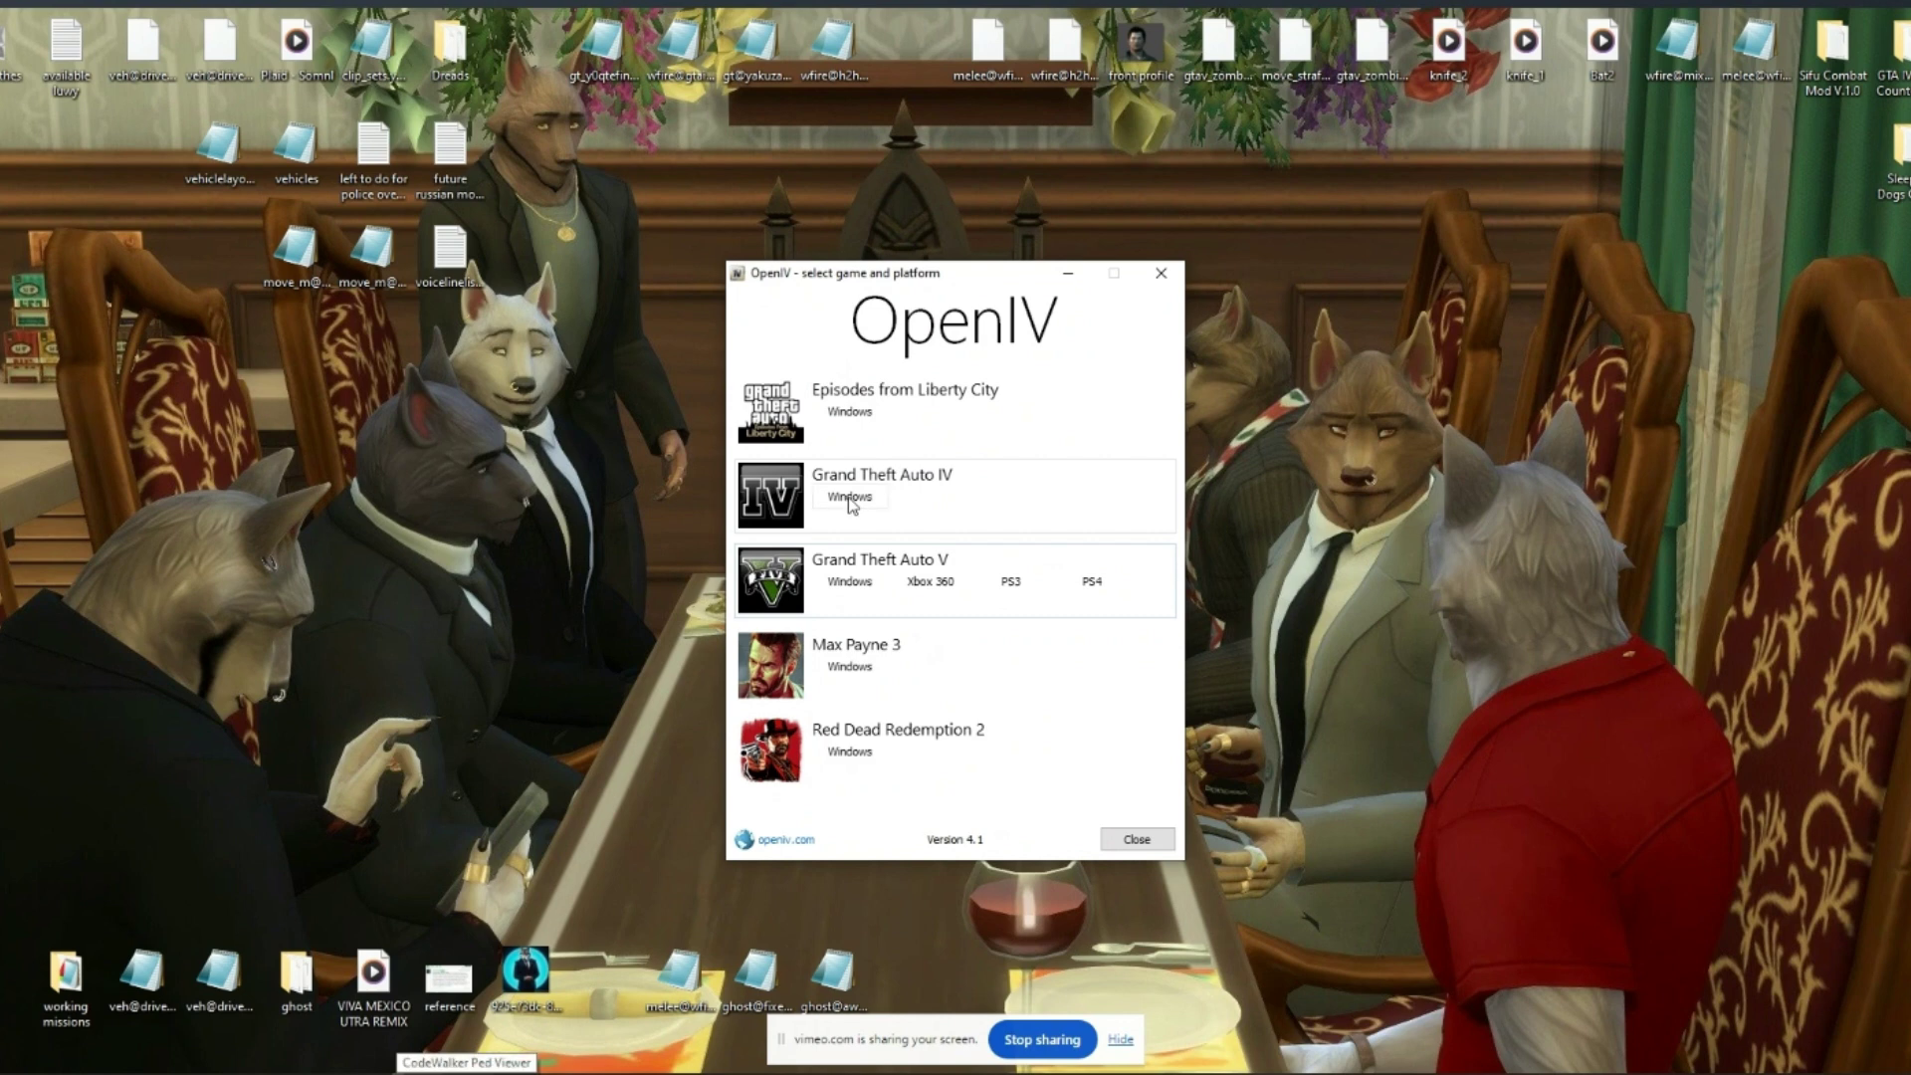
# Load Grand Theft Auto IV for Windows and open melee_player_unarmed.wad from anim.img (GTA IV) in the Animation viewer, searching for "melee".
pyautogui.click(873, 500)
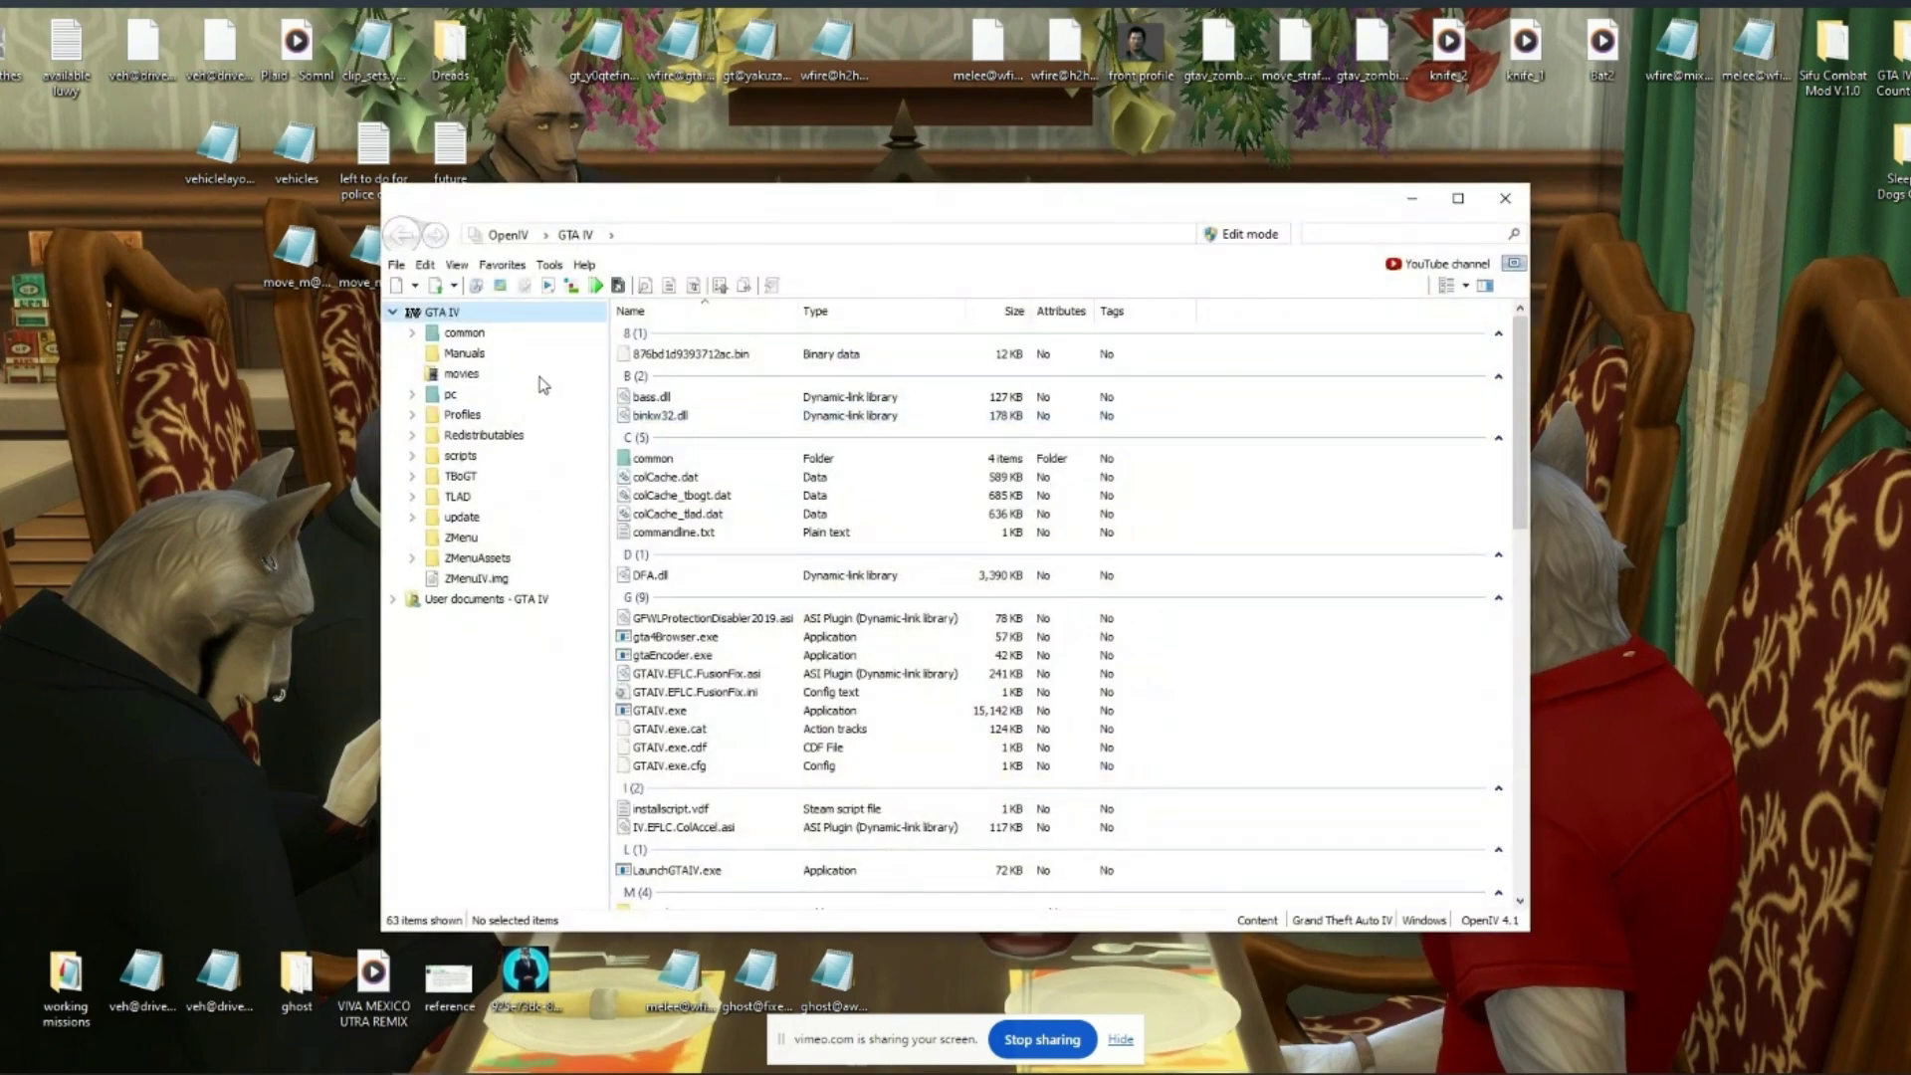
pyautogui.click(549, 265)
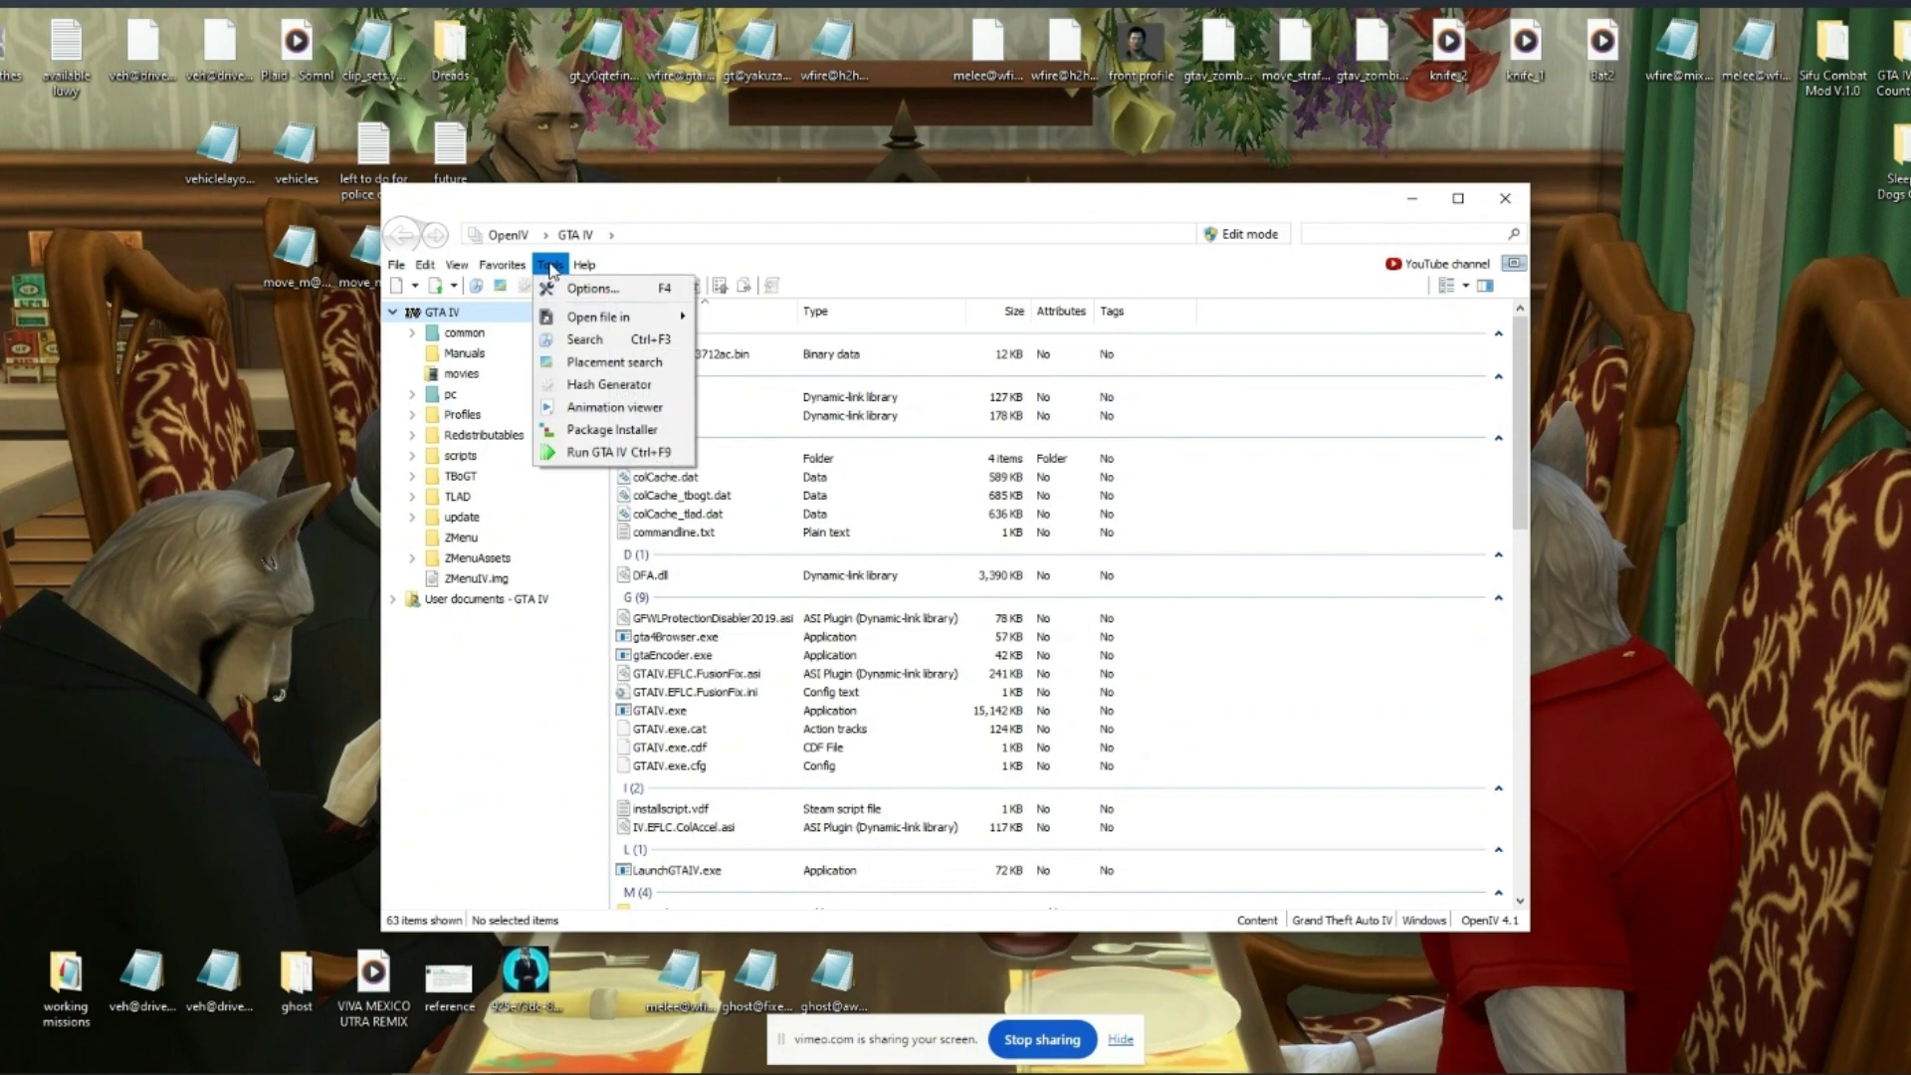
pyautogui.click(614, 407)
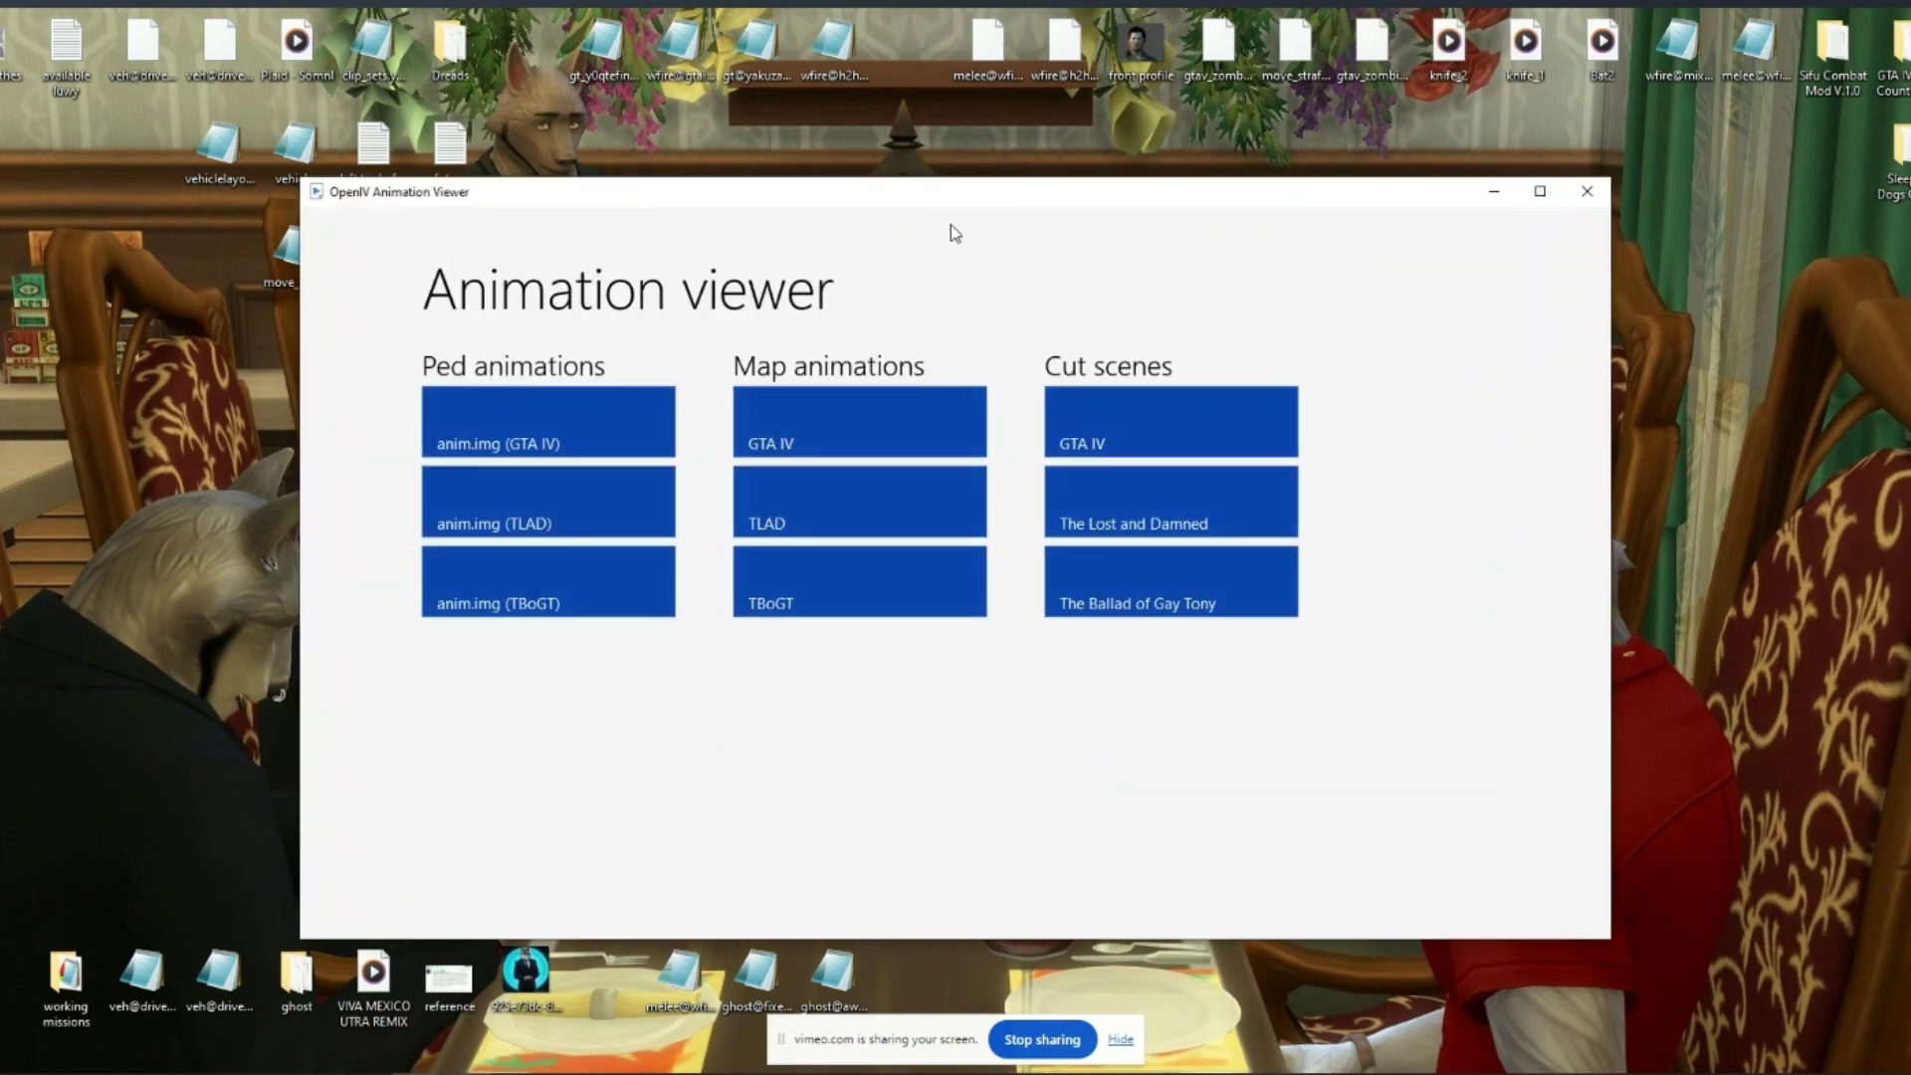
pyautogui.click(510, 441)
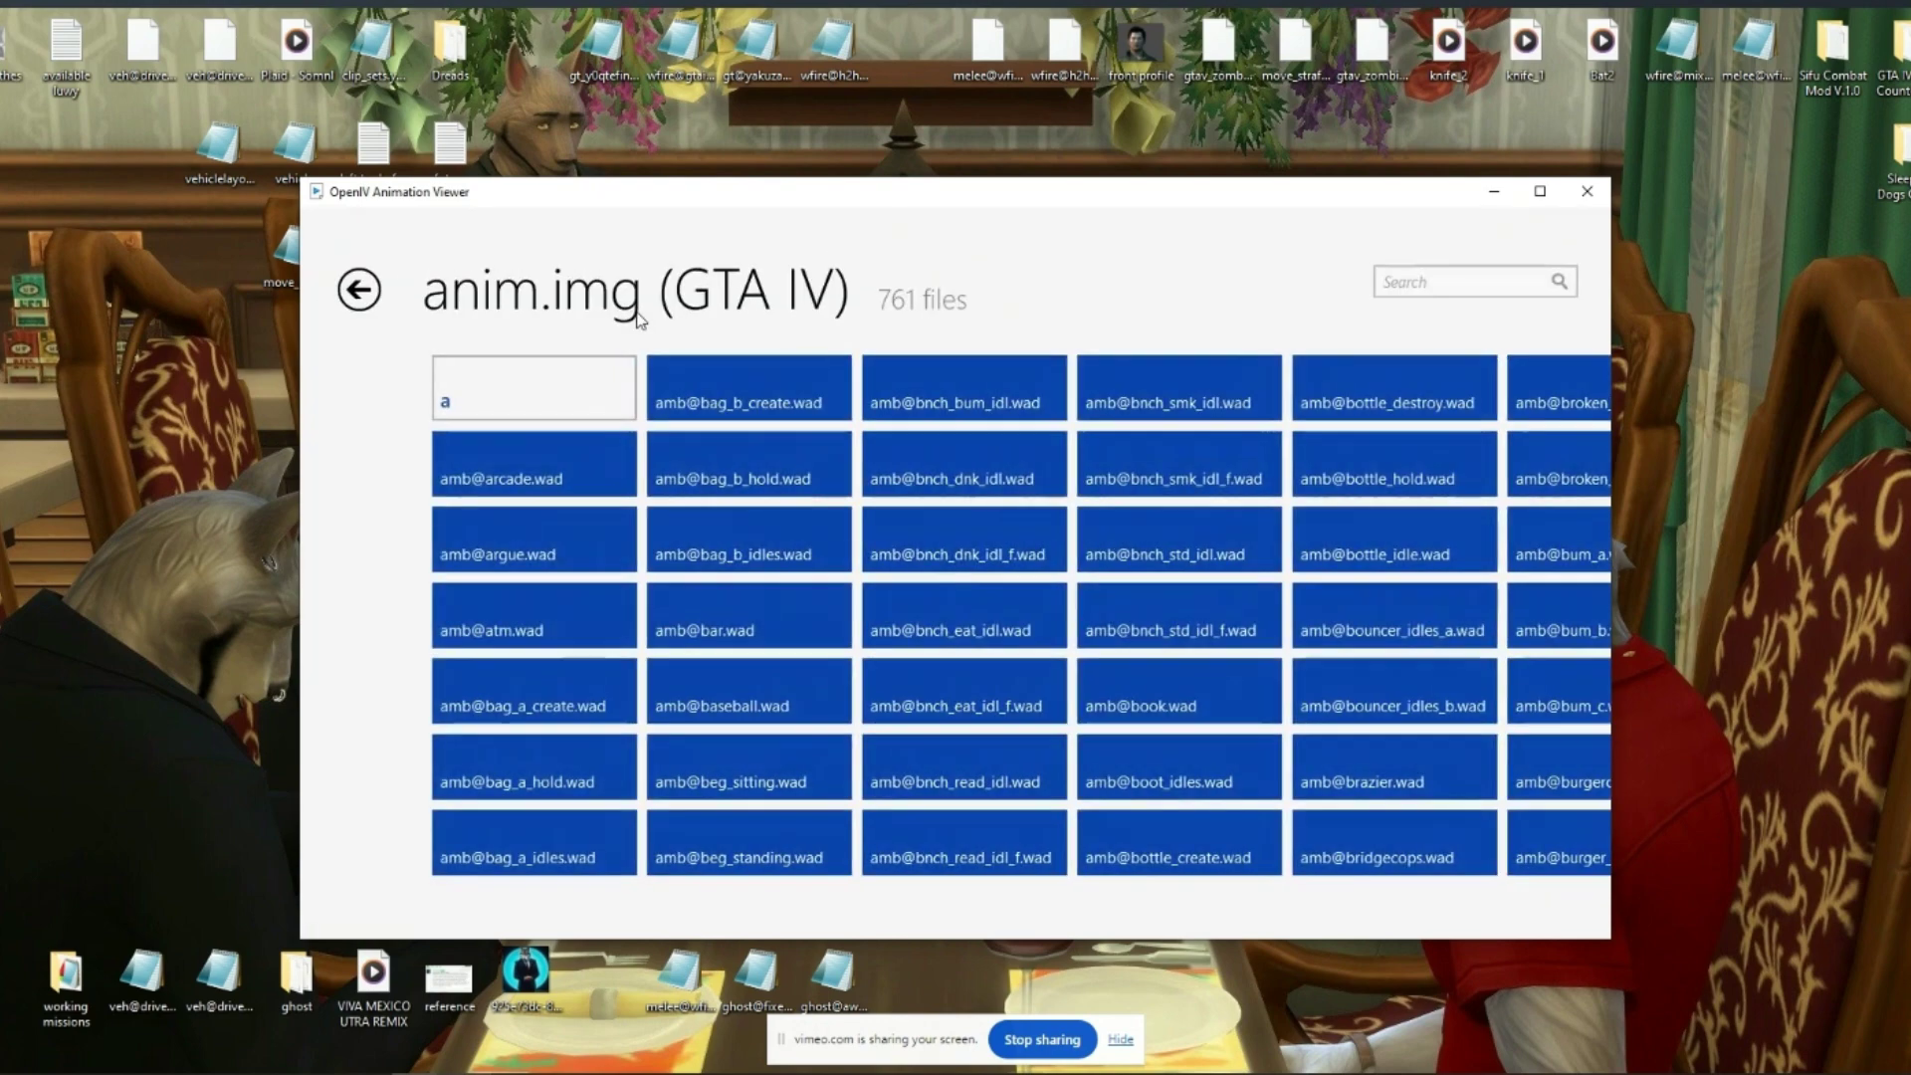
pyautogui.write('melee')
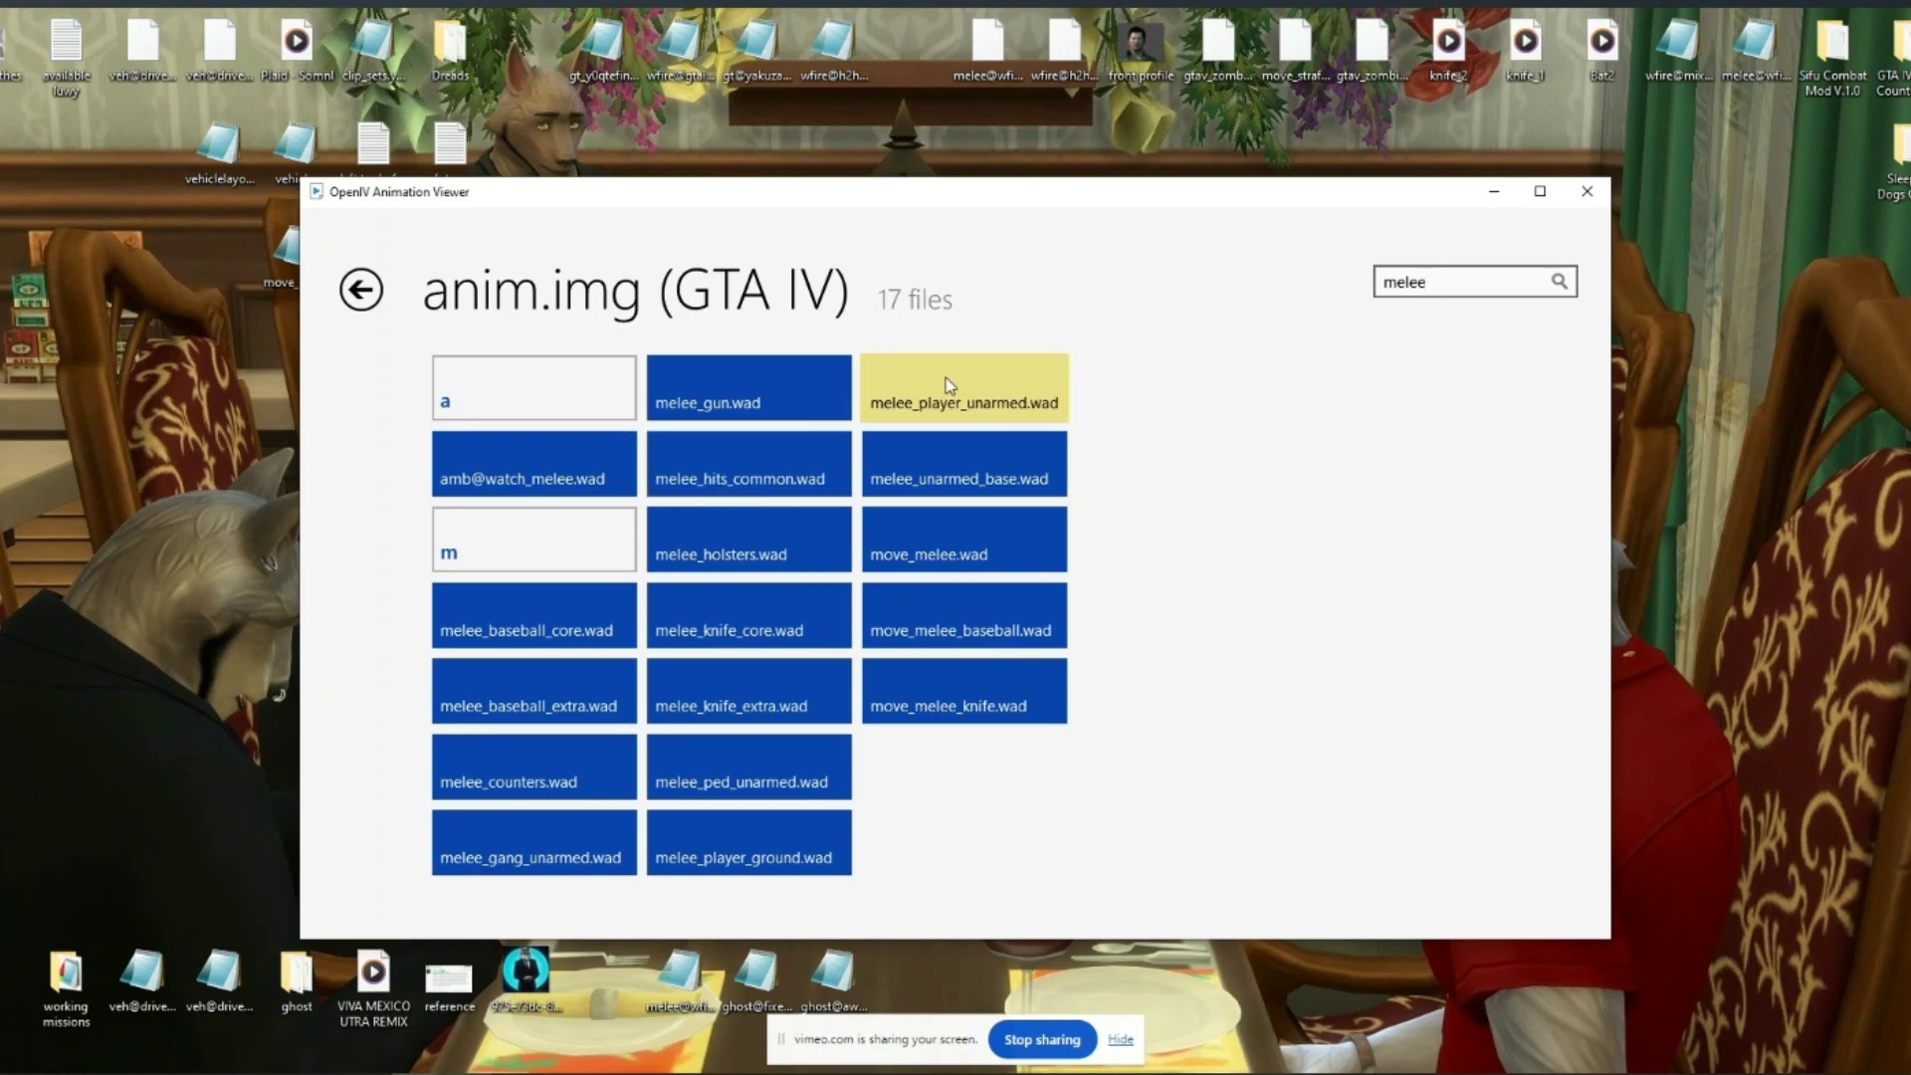
pyautogui.click(1030, 378)
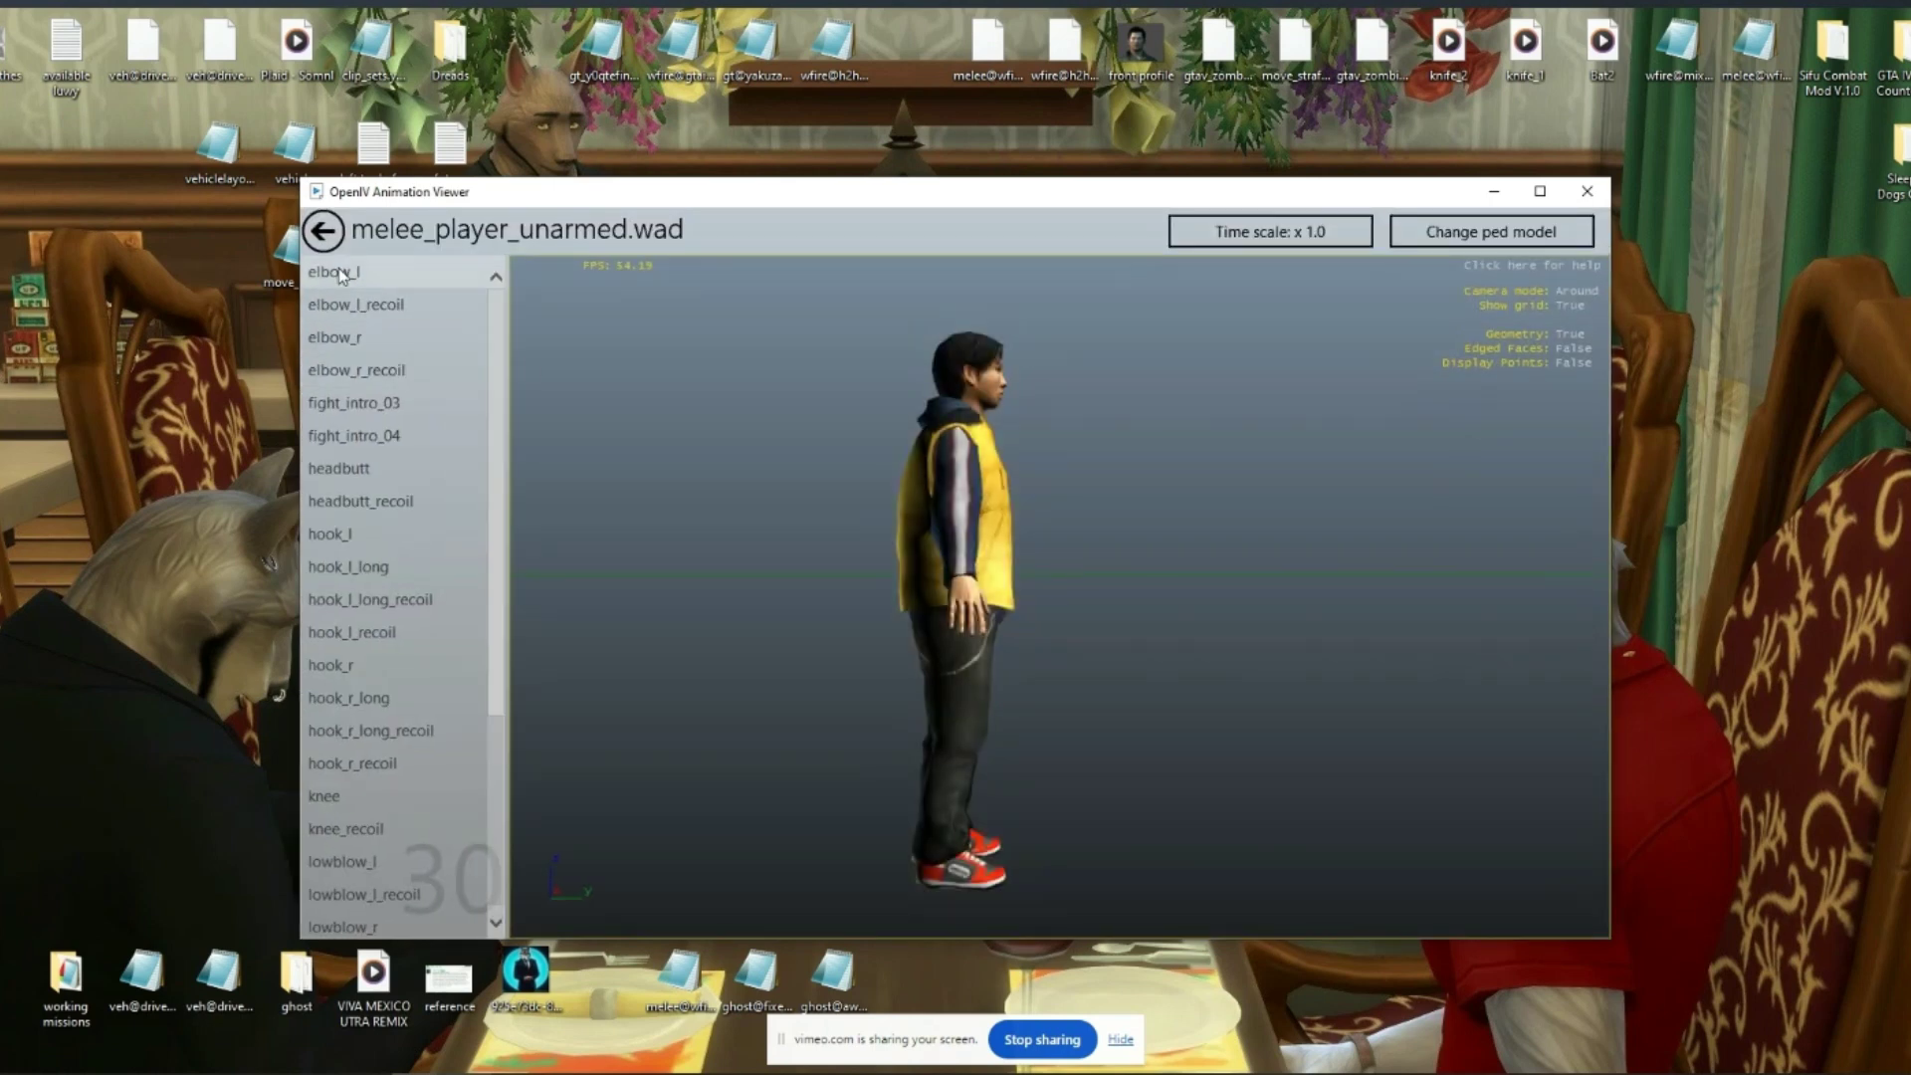
# Preview the elbow, hook, knee and lowblow animations in melee_player_unarmed.wad, and close the Animation viewer.
pyautogui.click(339, 273)
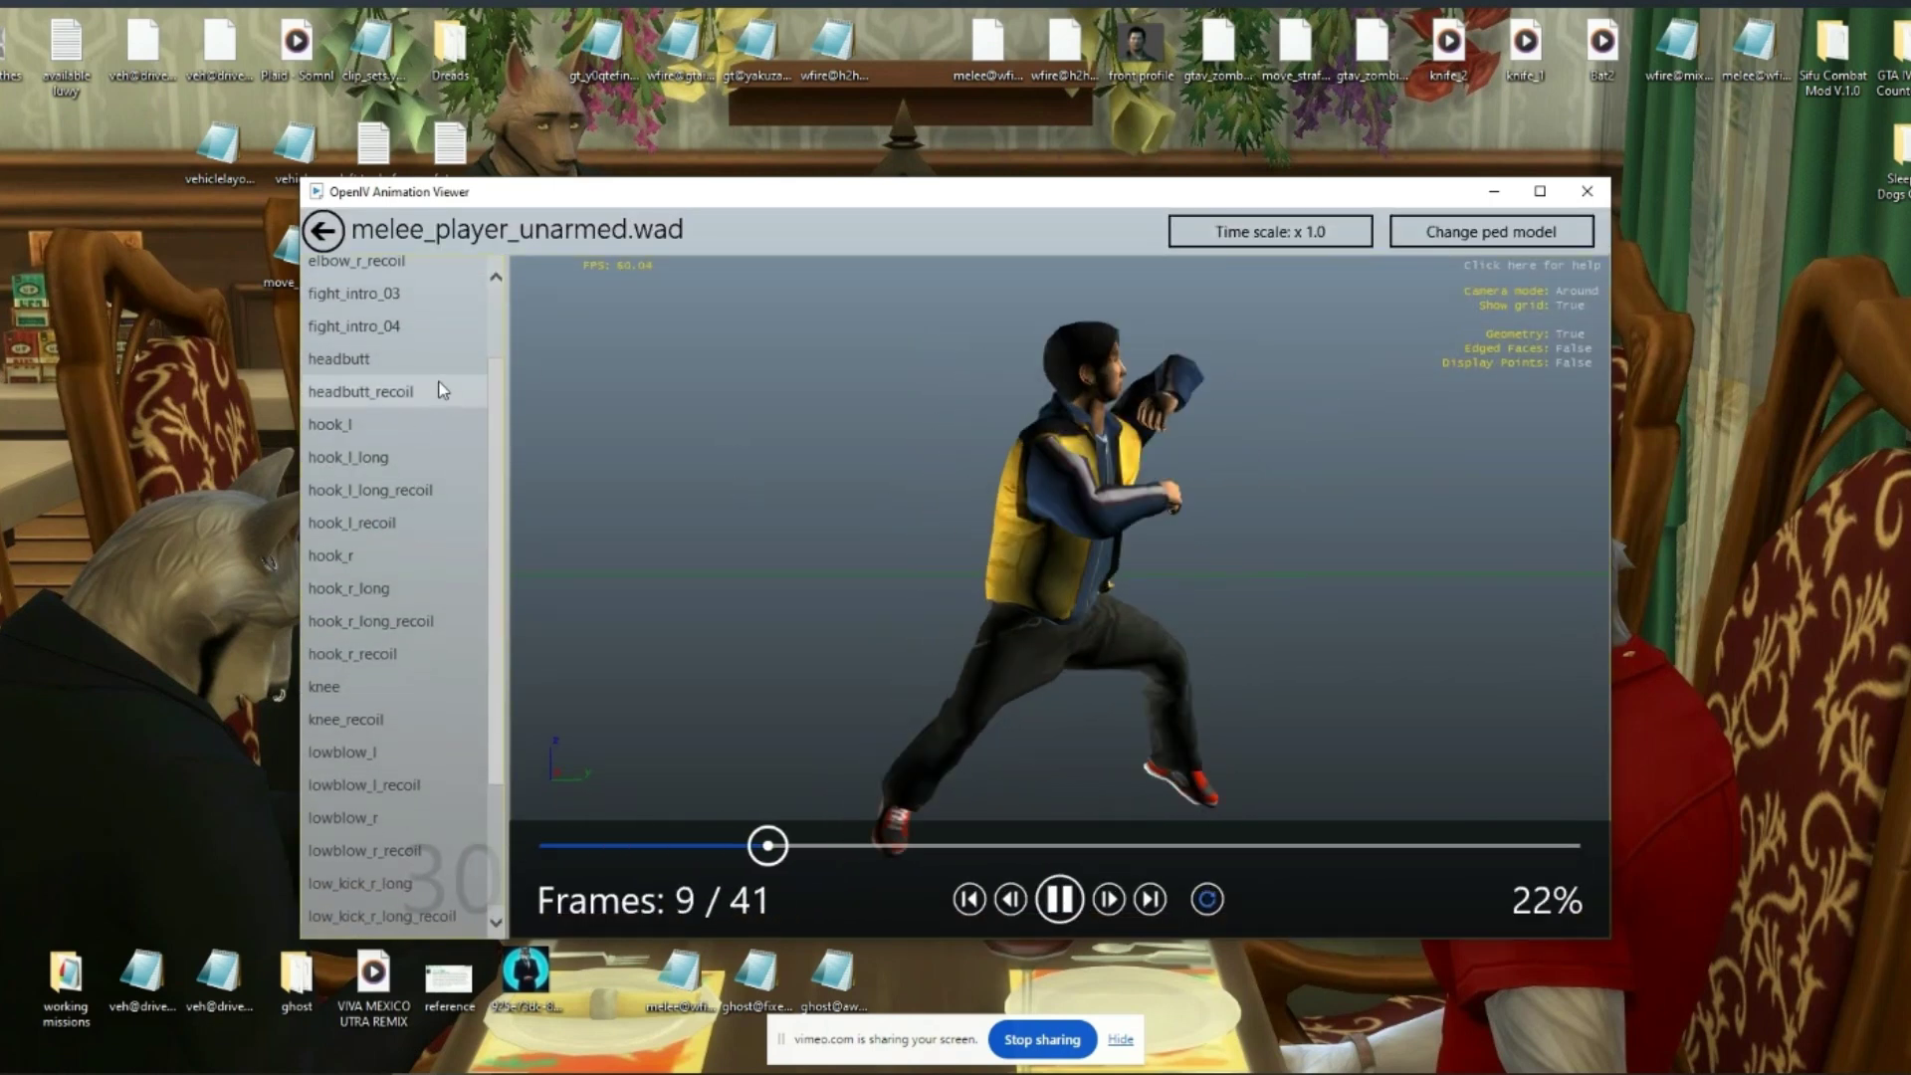
pyautogui.click(370, 340)
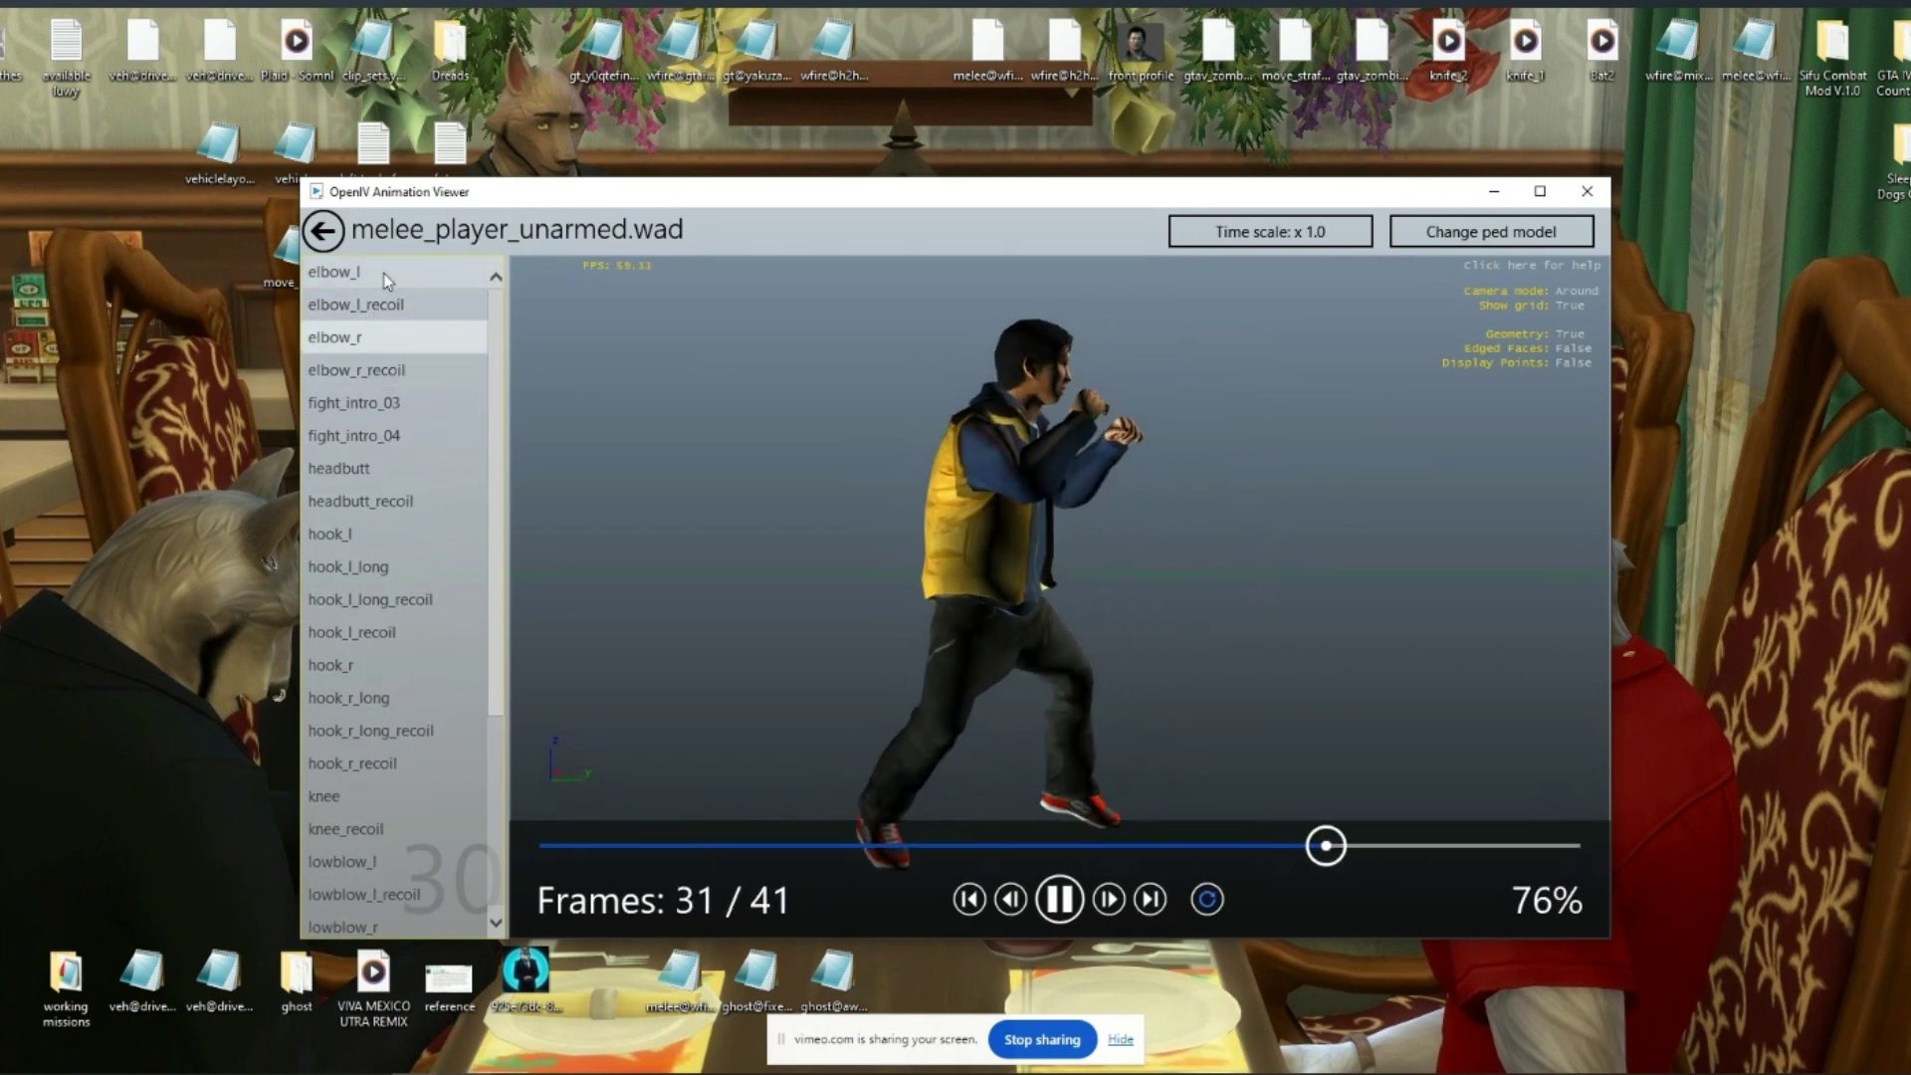
pyautogui.click(379, 534)
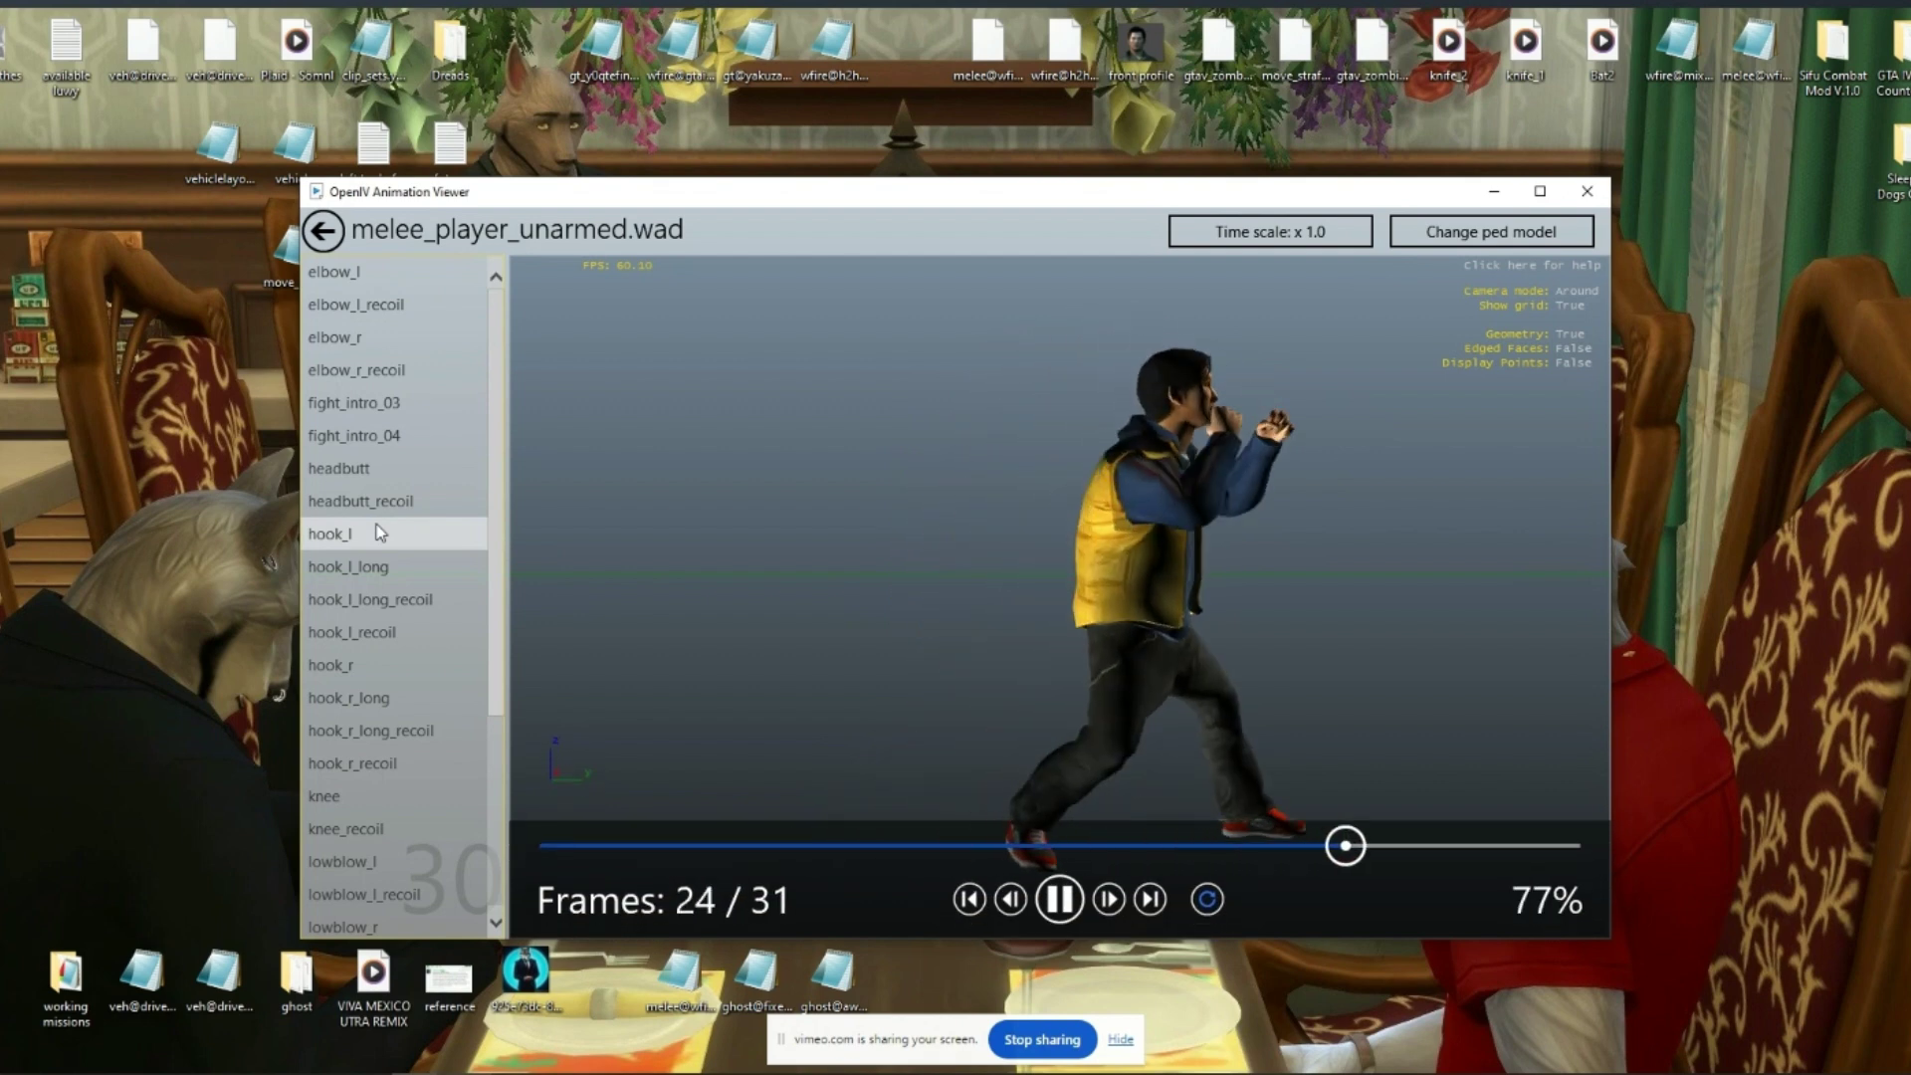
pyautogui.click(347, 667)
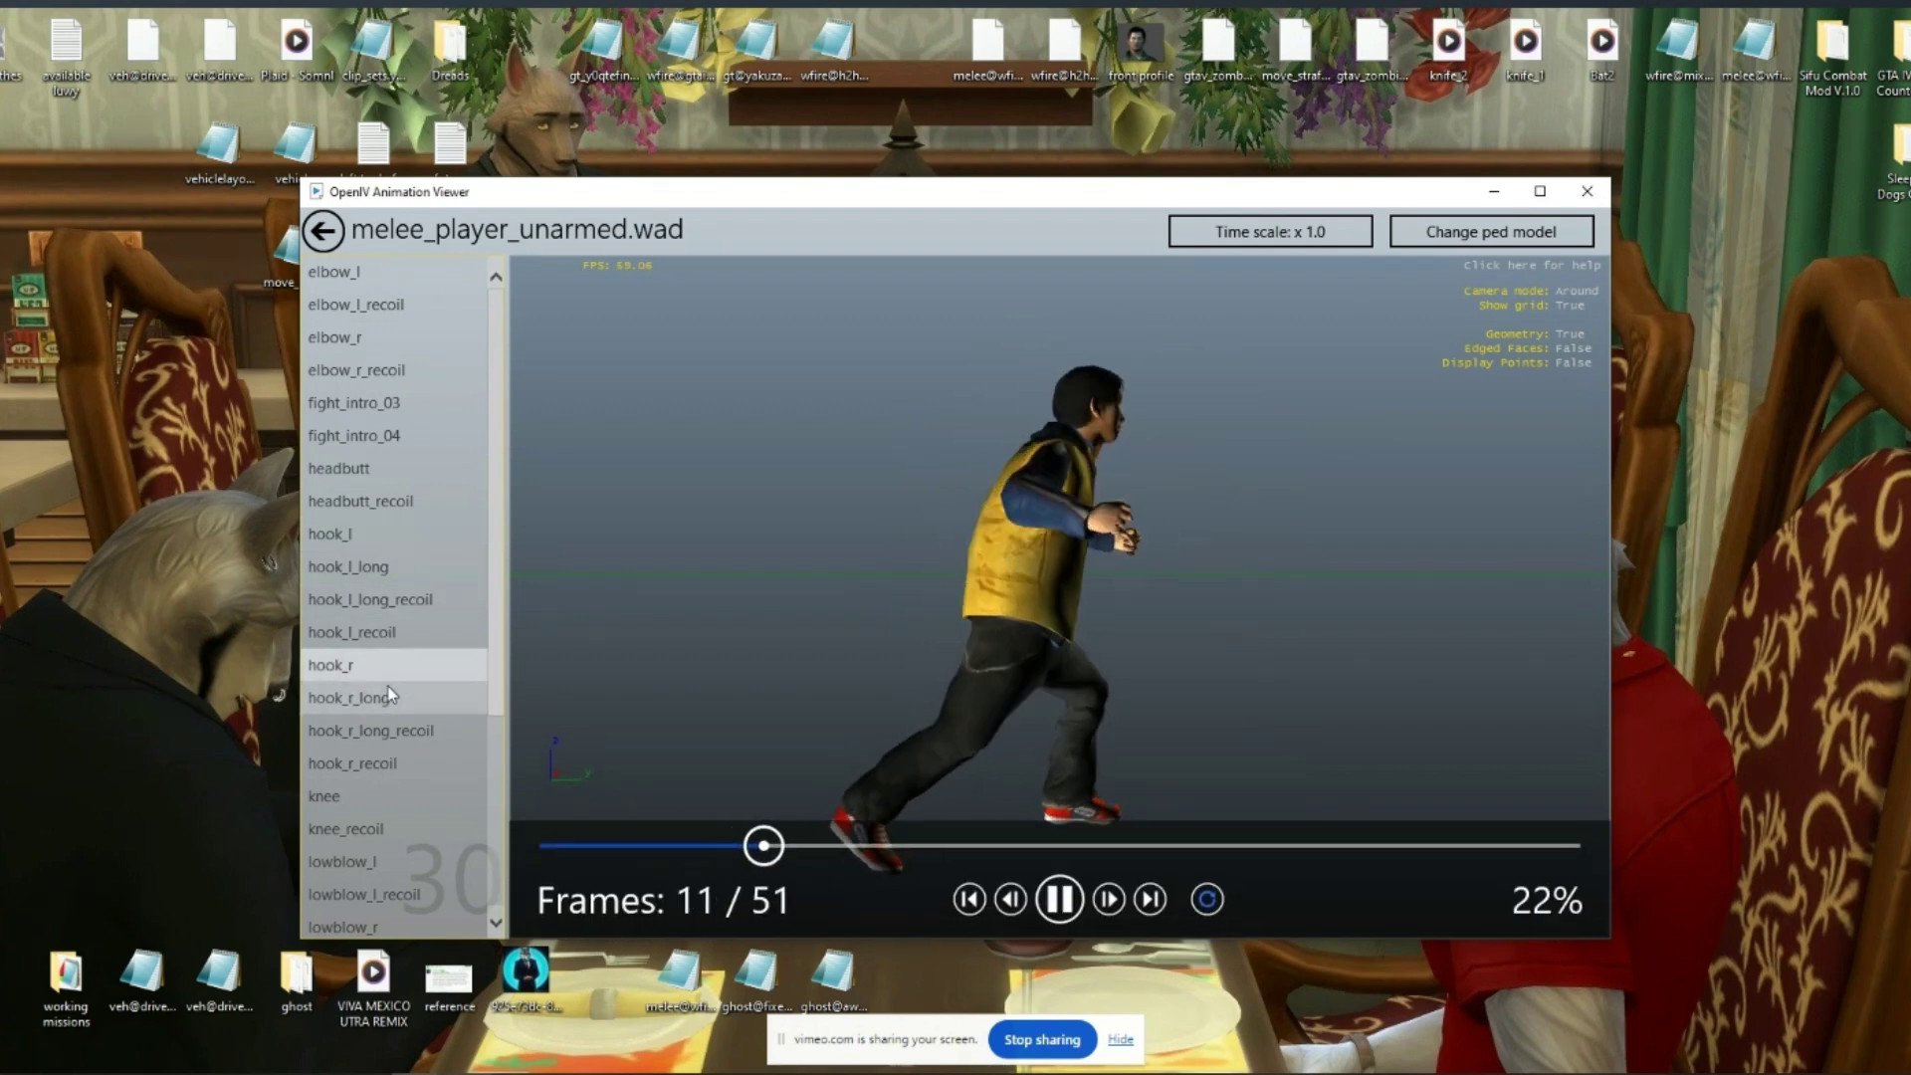
pyautogui.click(366, 802)
pyautogui.scroll(-1, 370, 772)
pyautogui.scroll(-3, 372, 744)
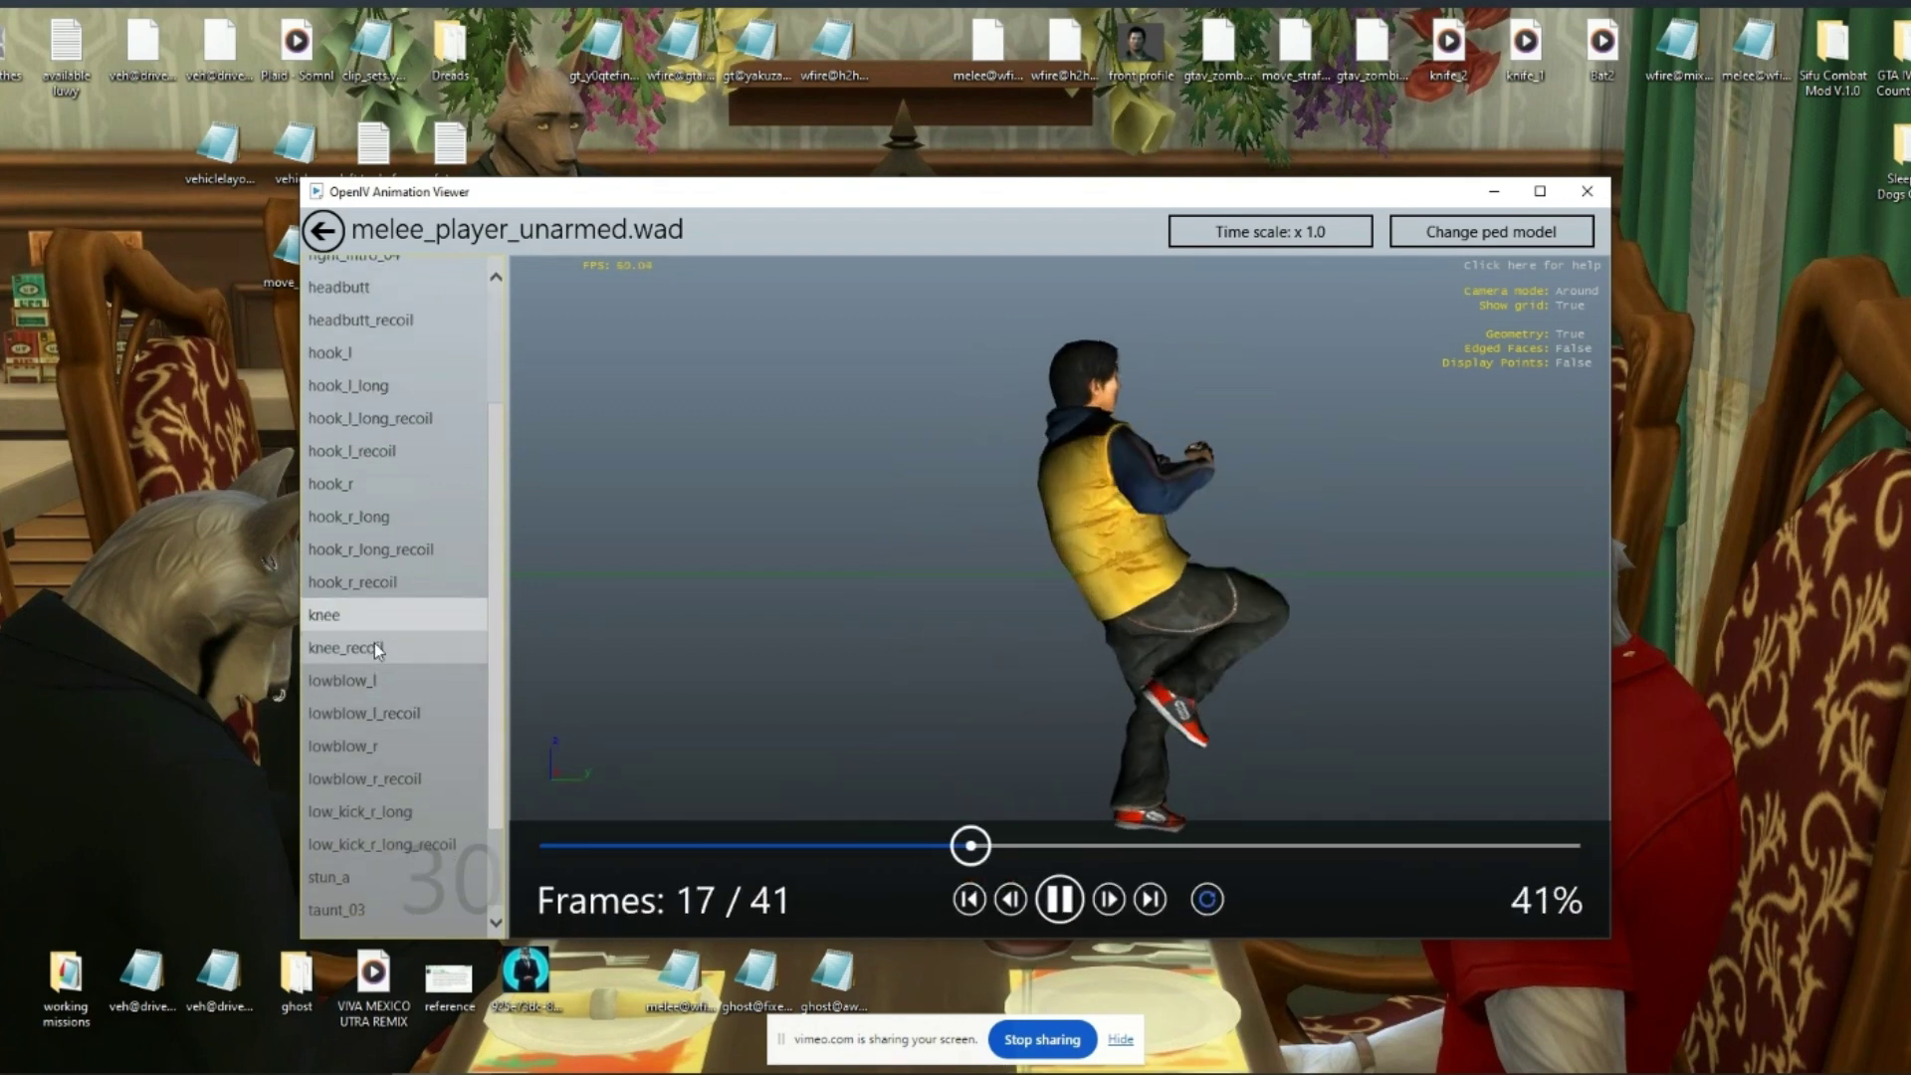
pyautogui.click(366, 686)
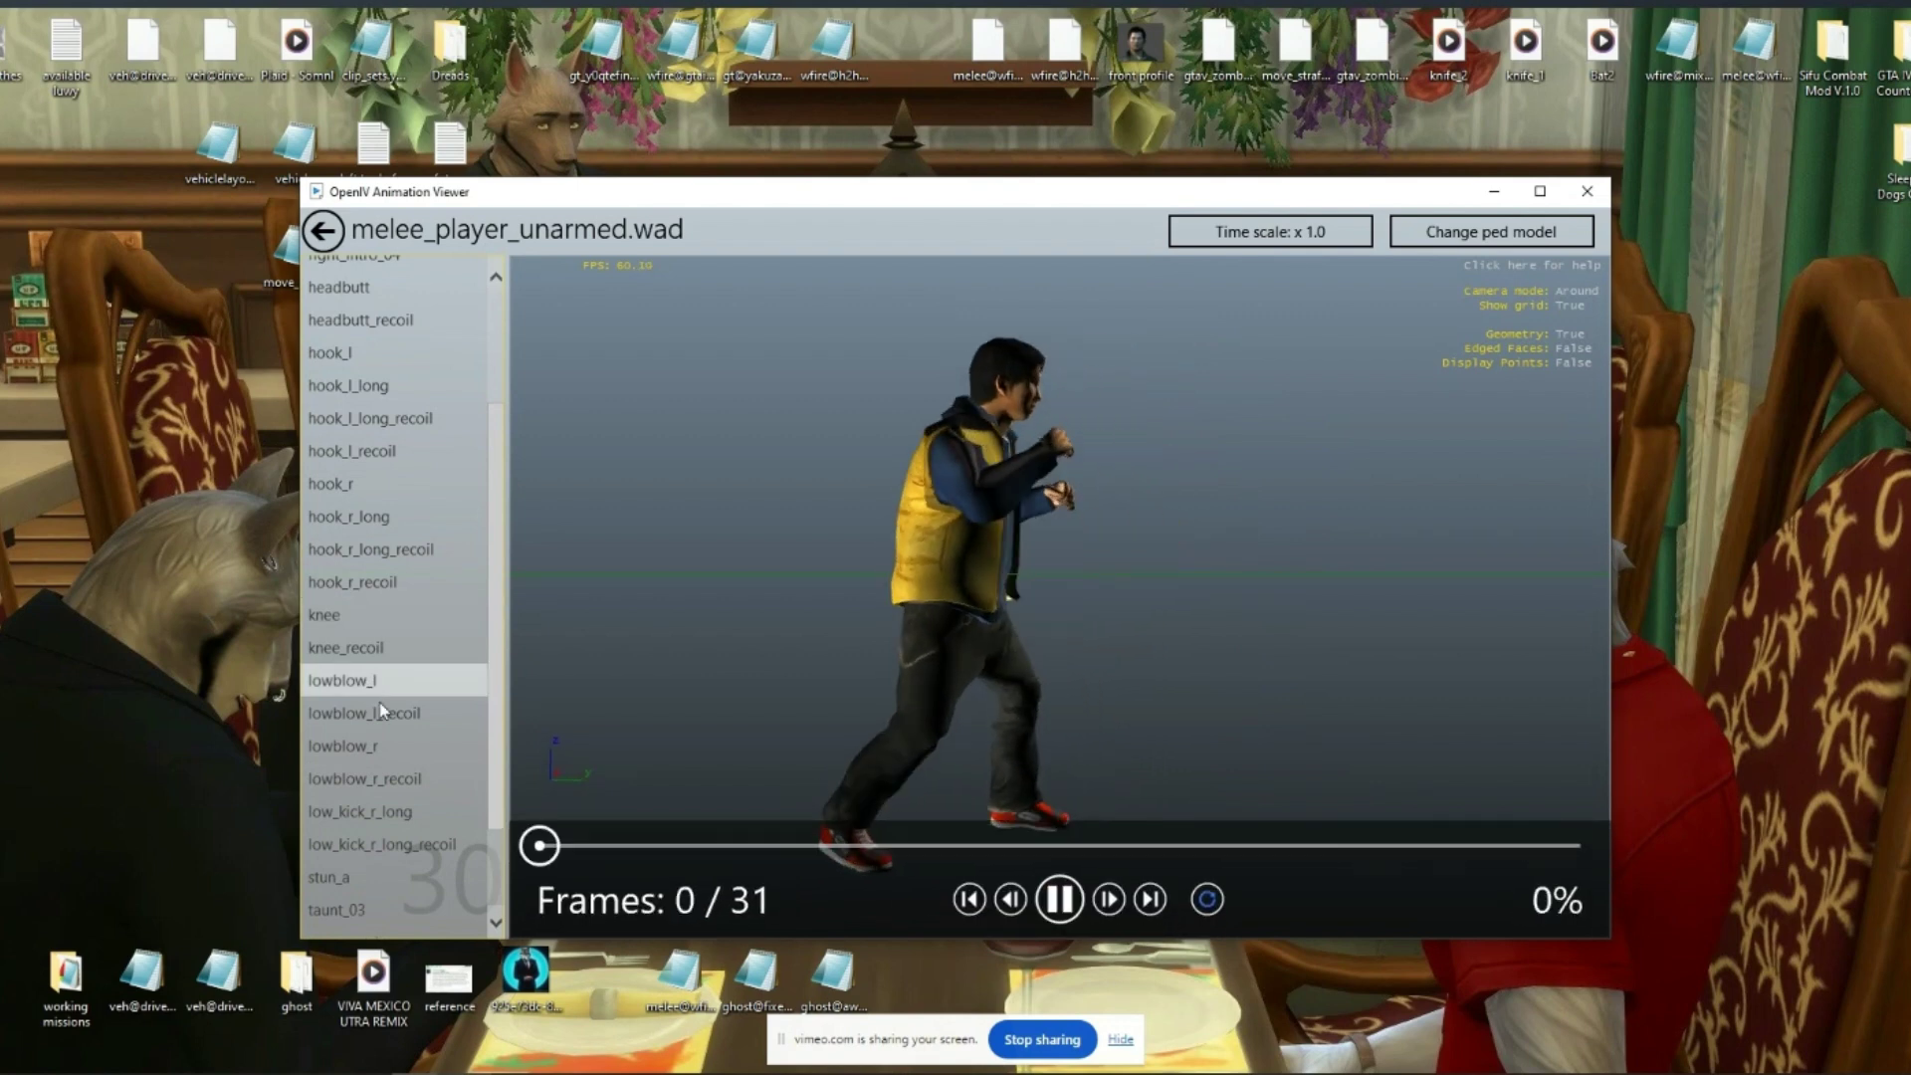
pyautogui.click(403, 745)
pyautogui.scroll(-3, 360, 834)
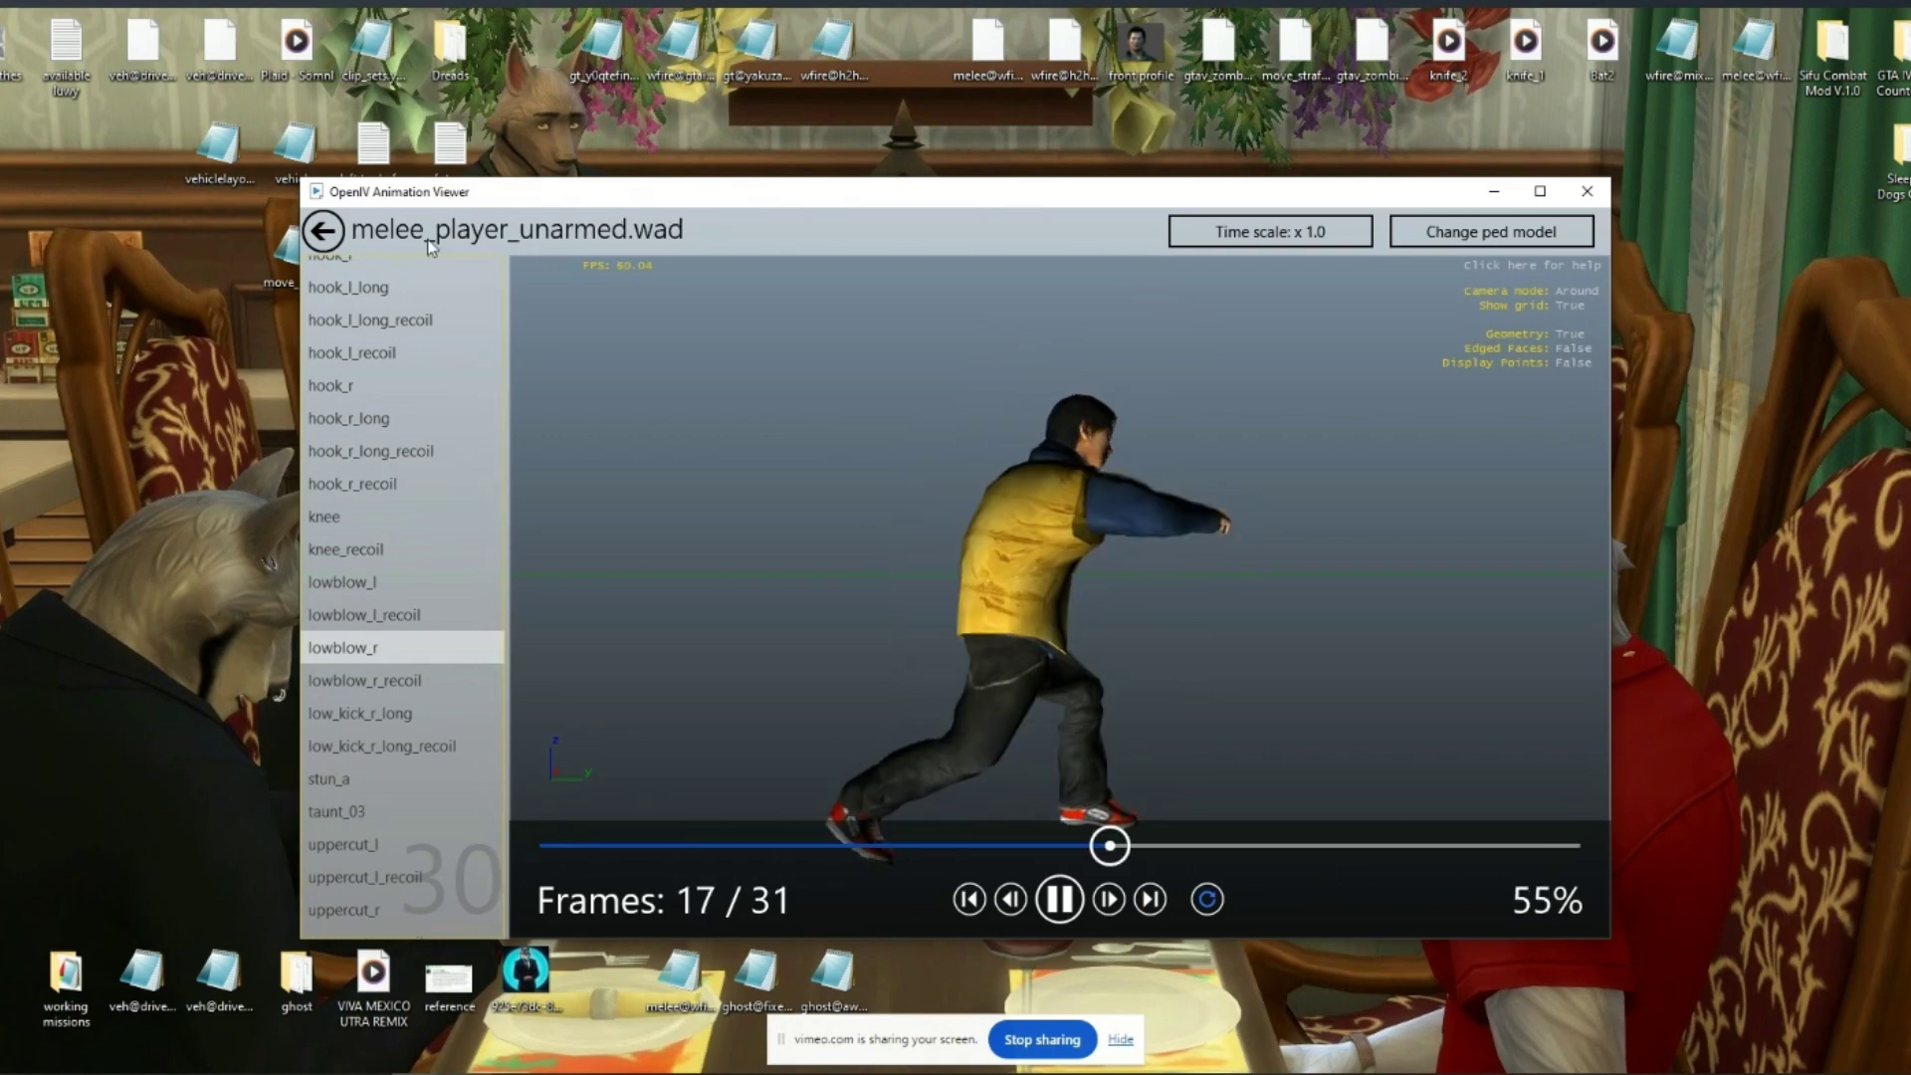
pyautogui.click(1584, 192)
# Open anim.img in the pc/anim folder of GTA IV and filter its files by "melee_player_unarmed".
pyautogui.click(1345, 233)
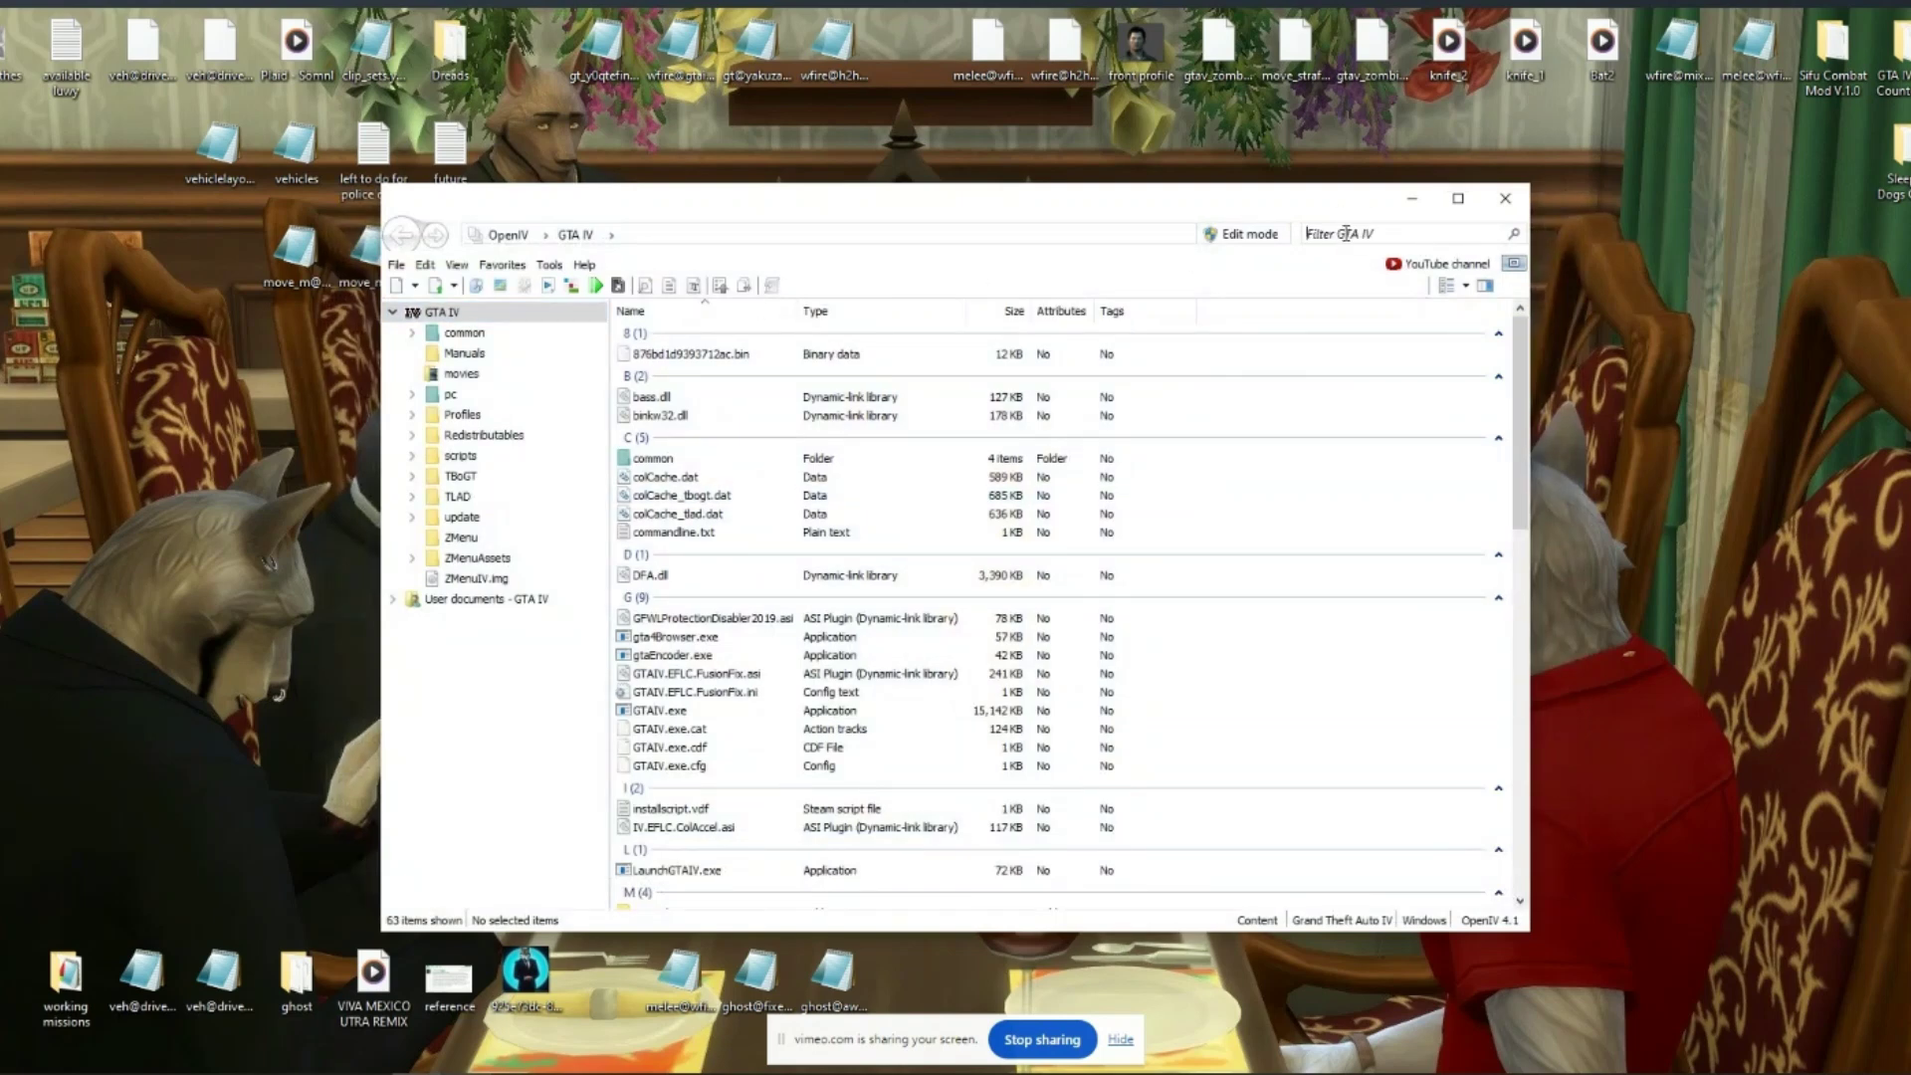
pyautogui.doubleClick(453, 394)
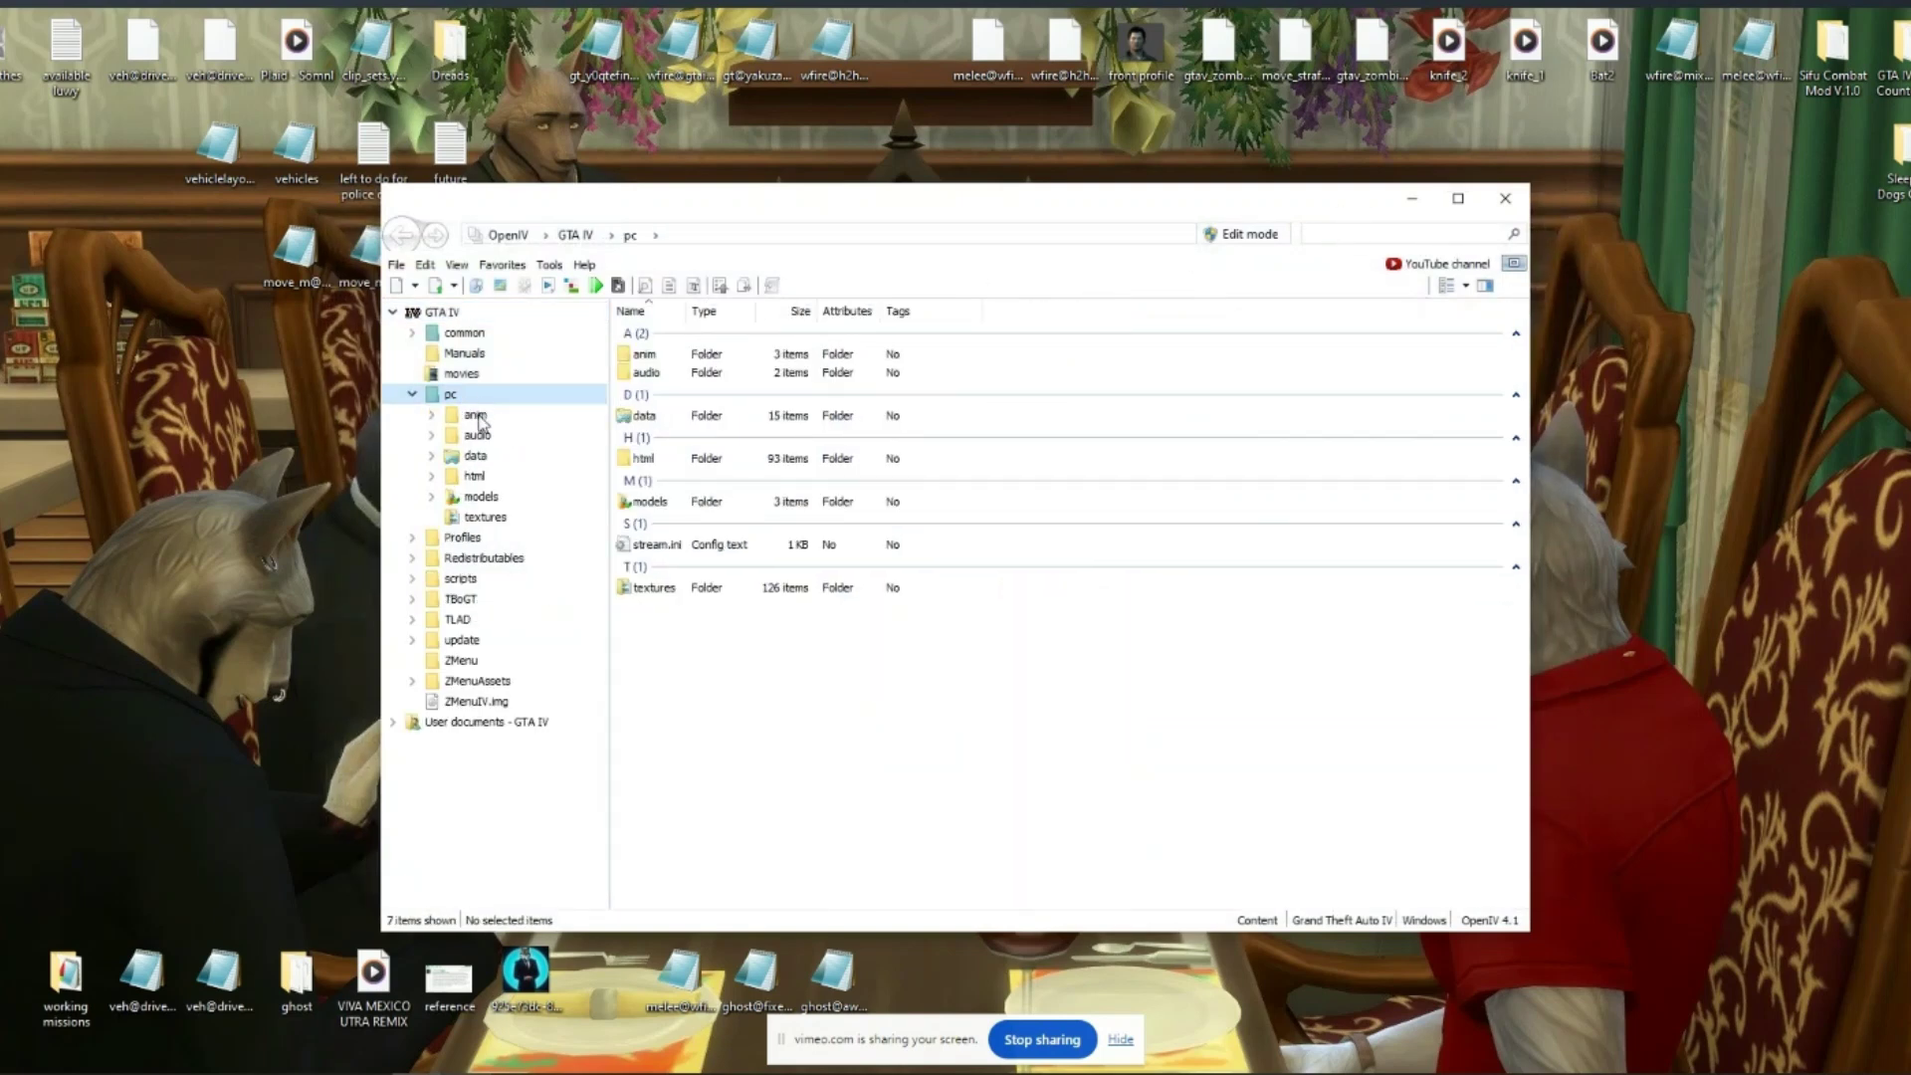
pyautogui.doubleClick(482, 415)
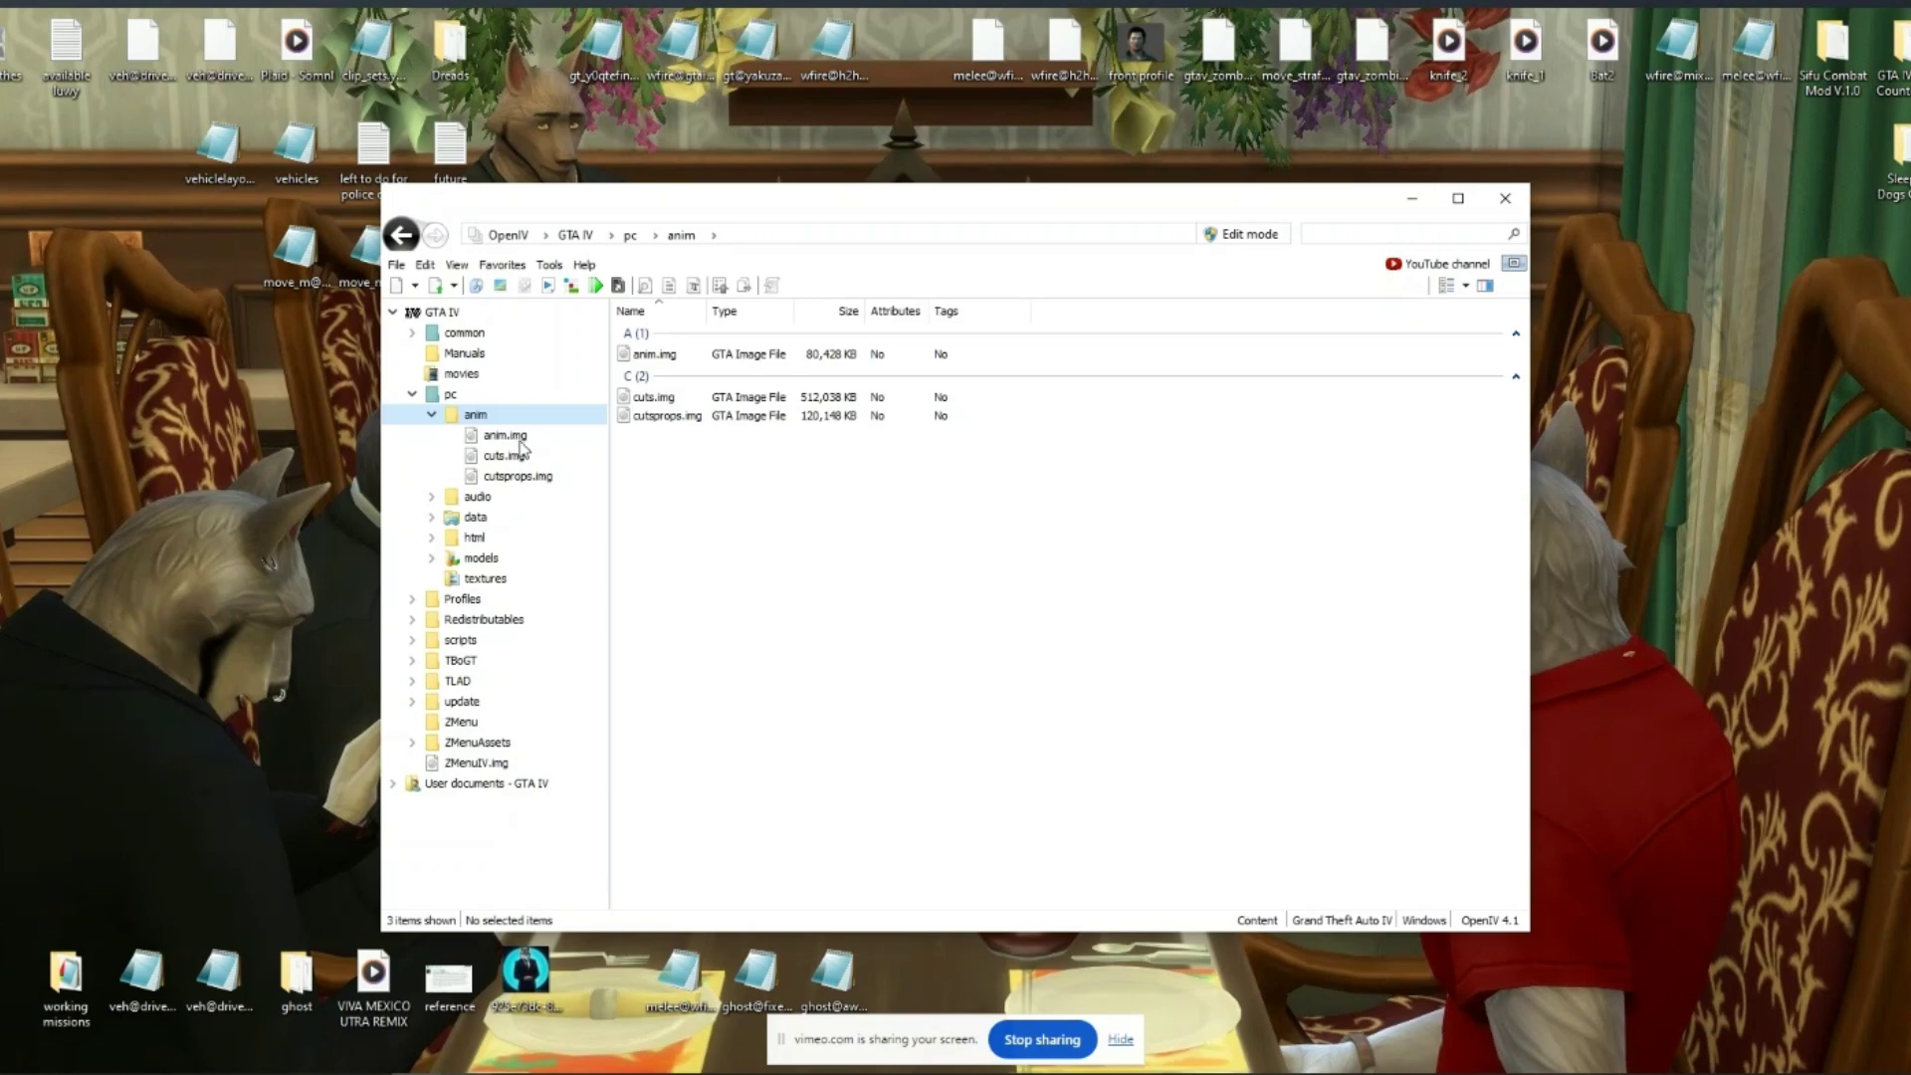
pyautogui.click(509, 436)
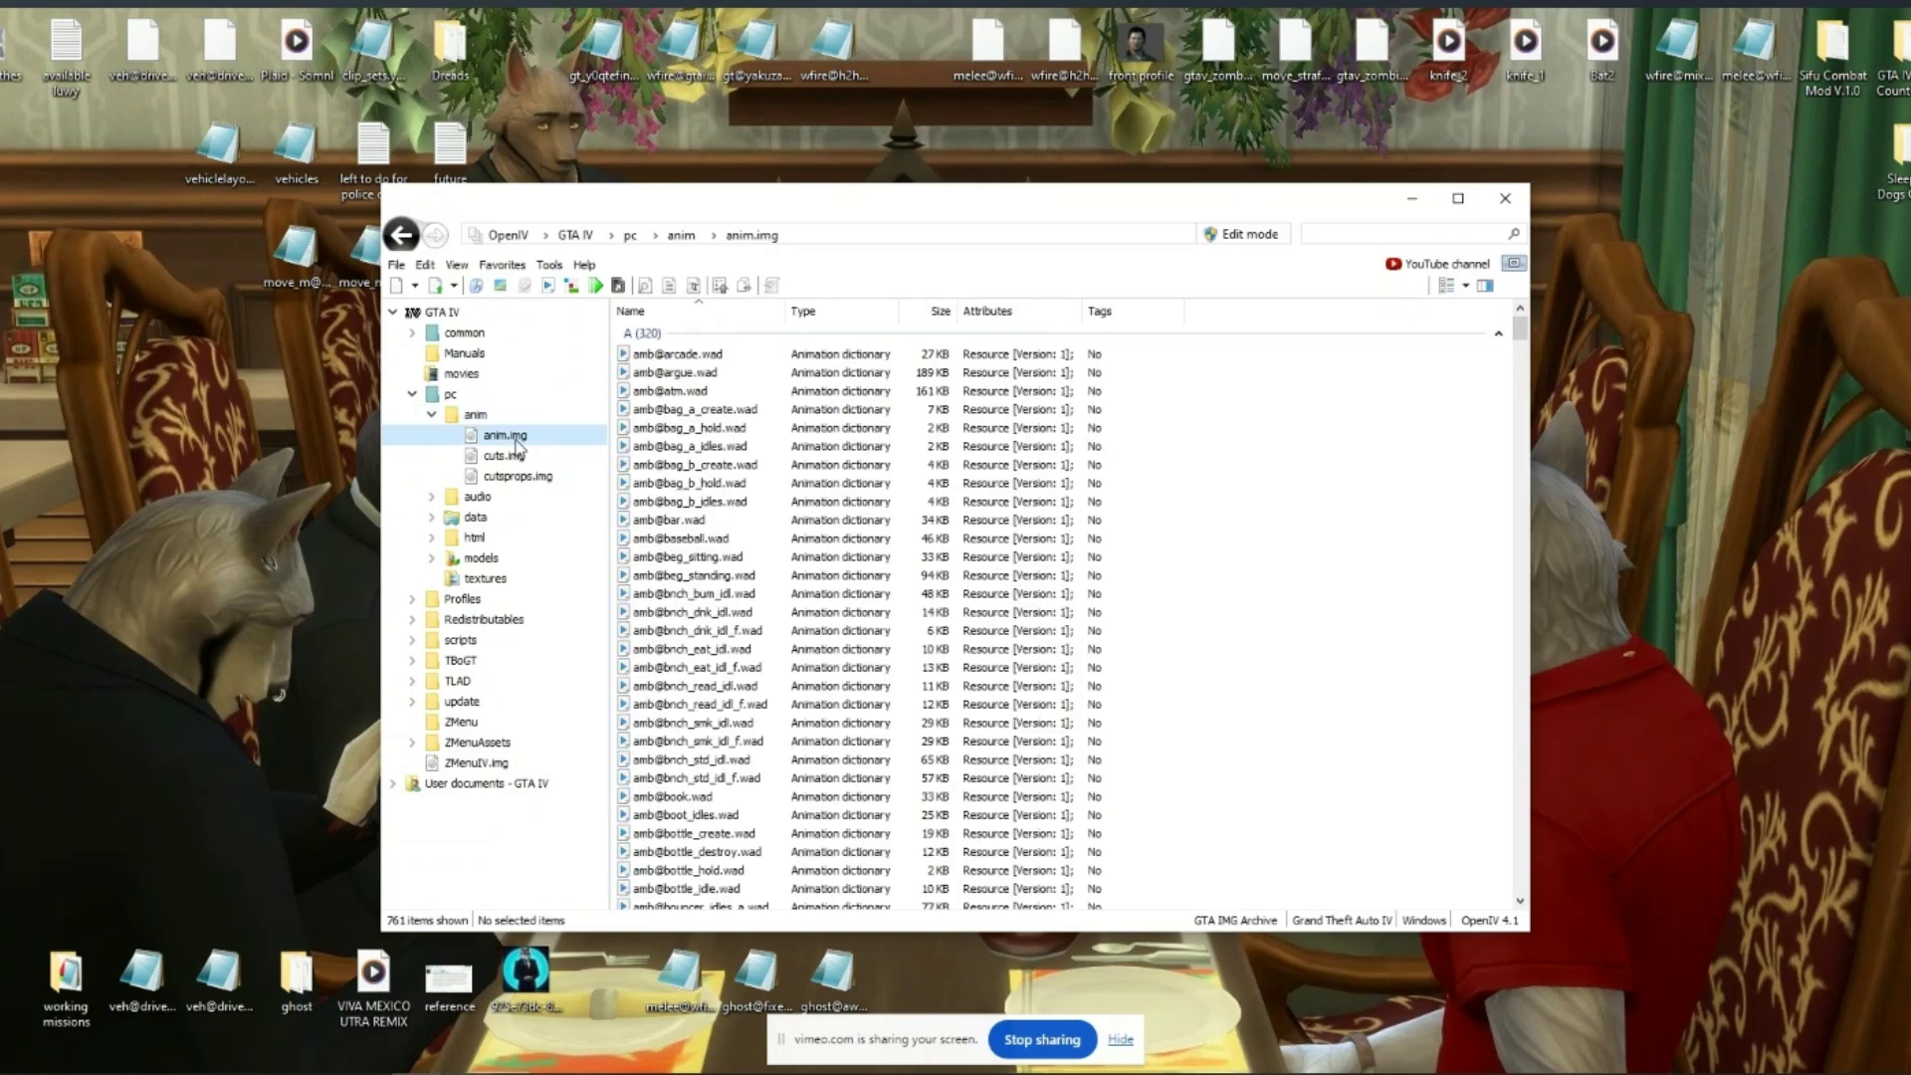
pyautogui.click(1351, 232)
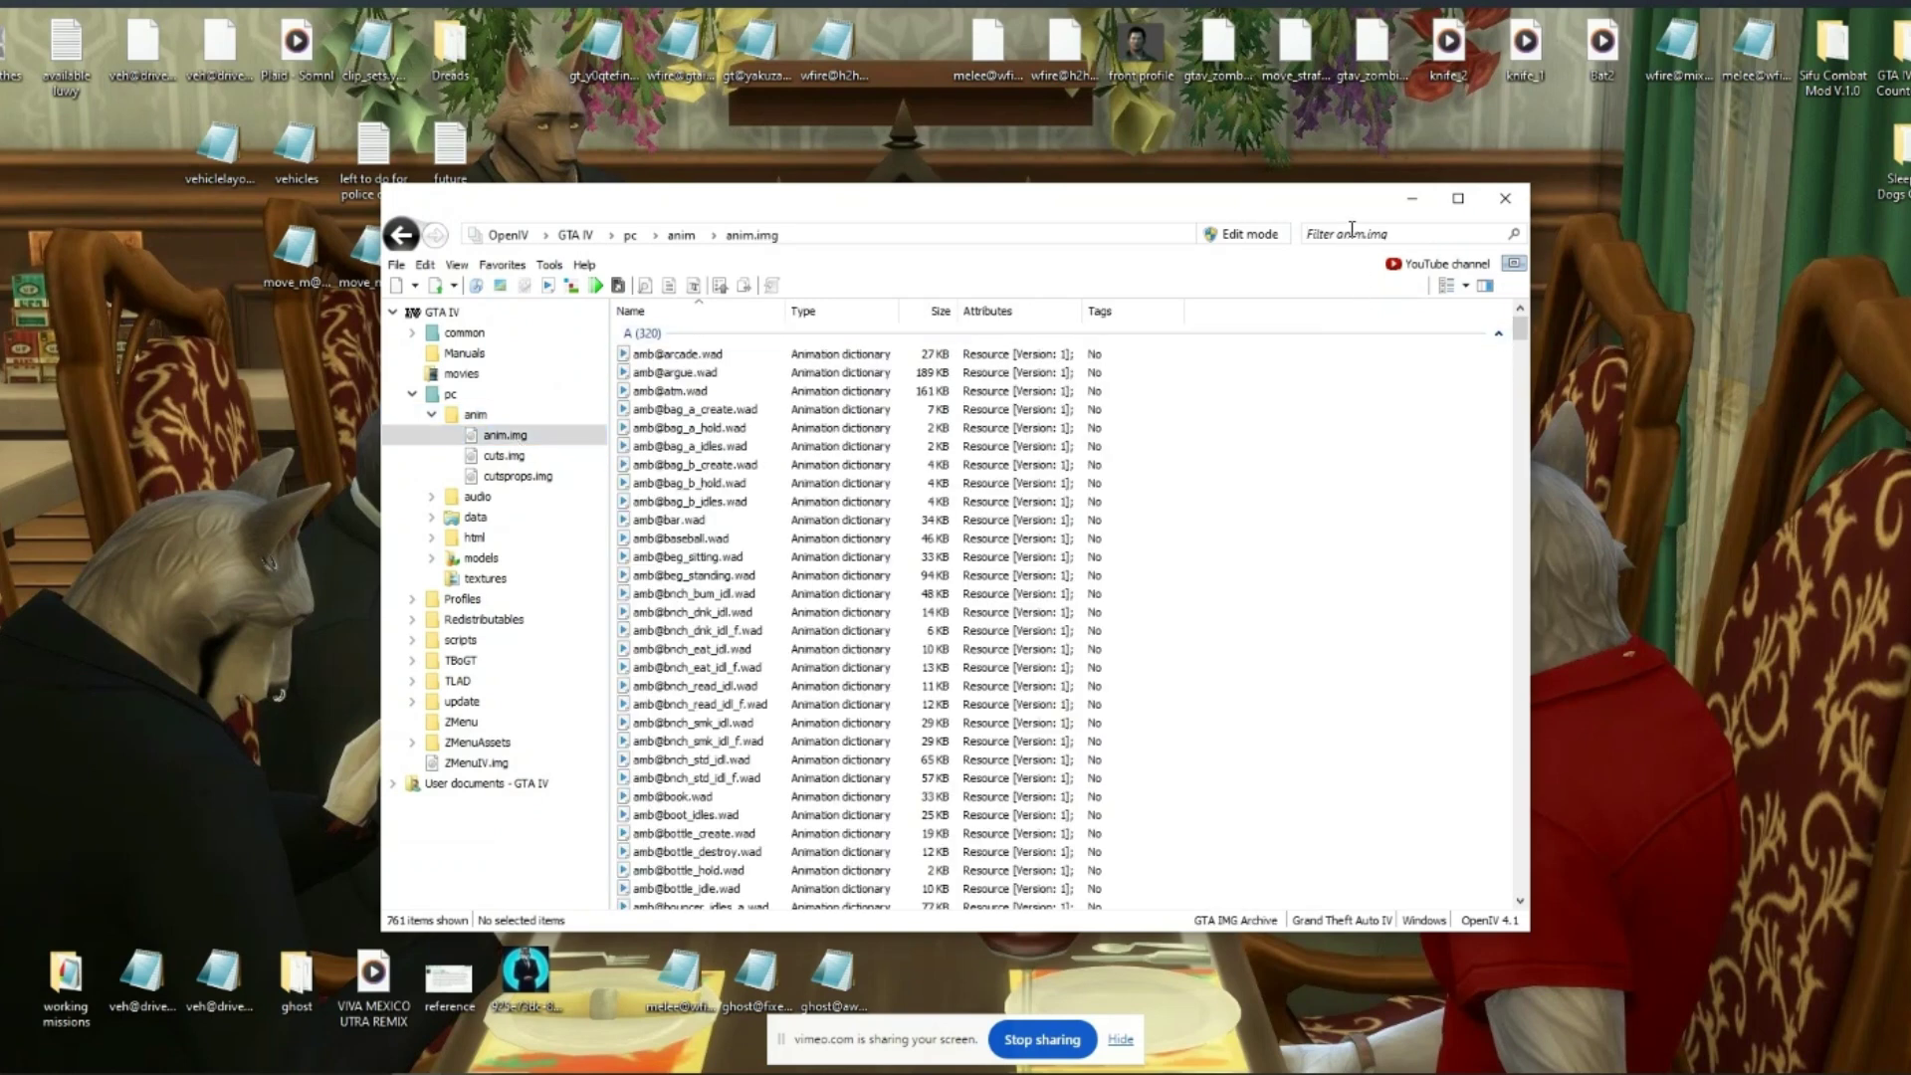
pyautogui.write('melee_pla')
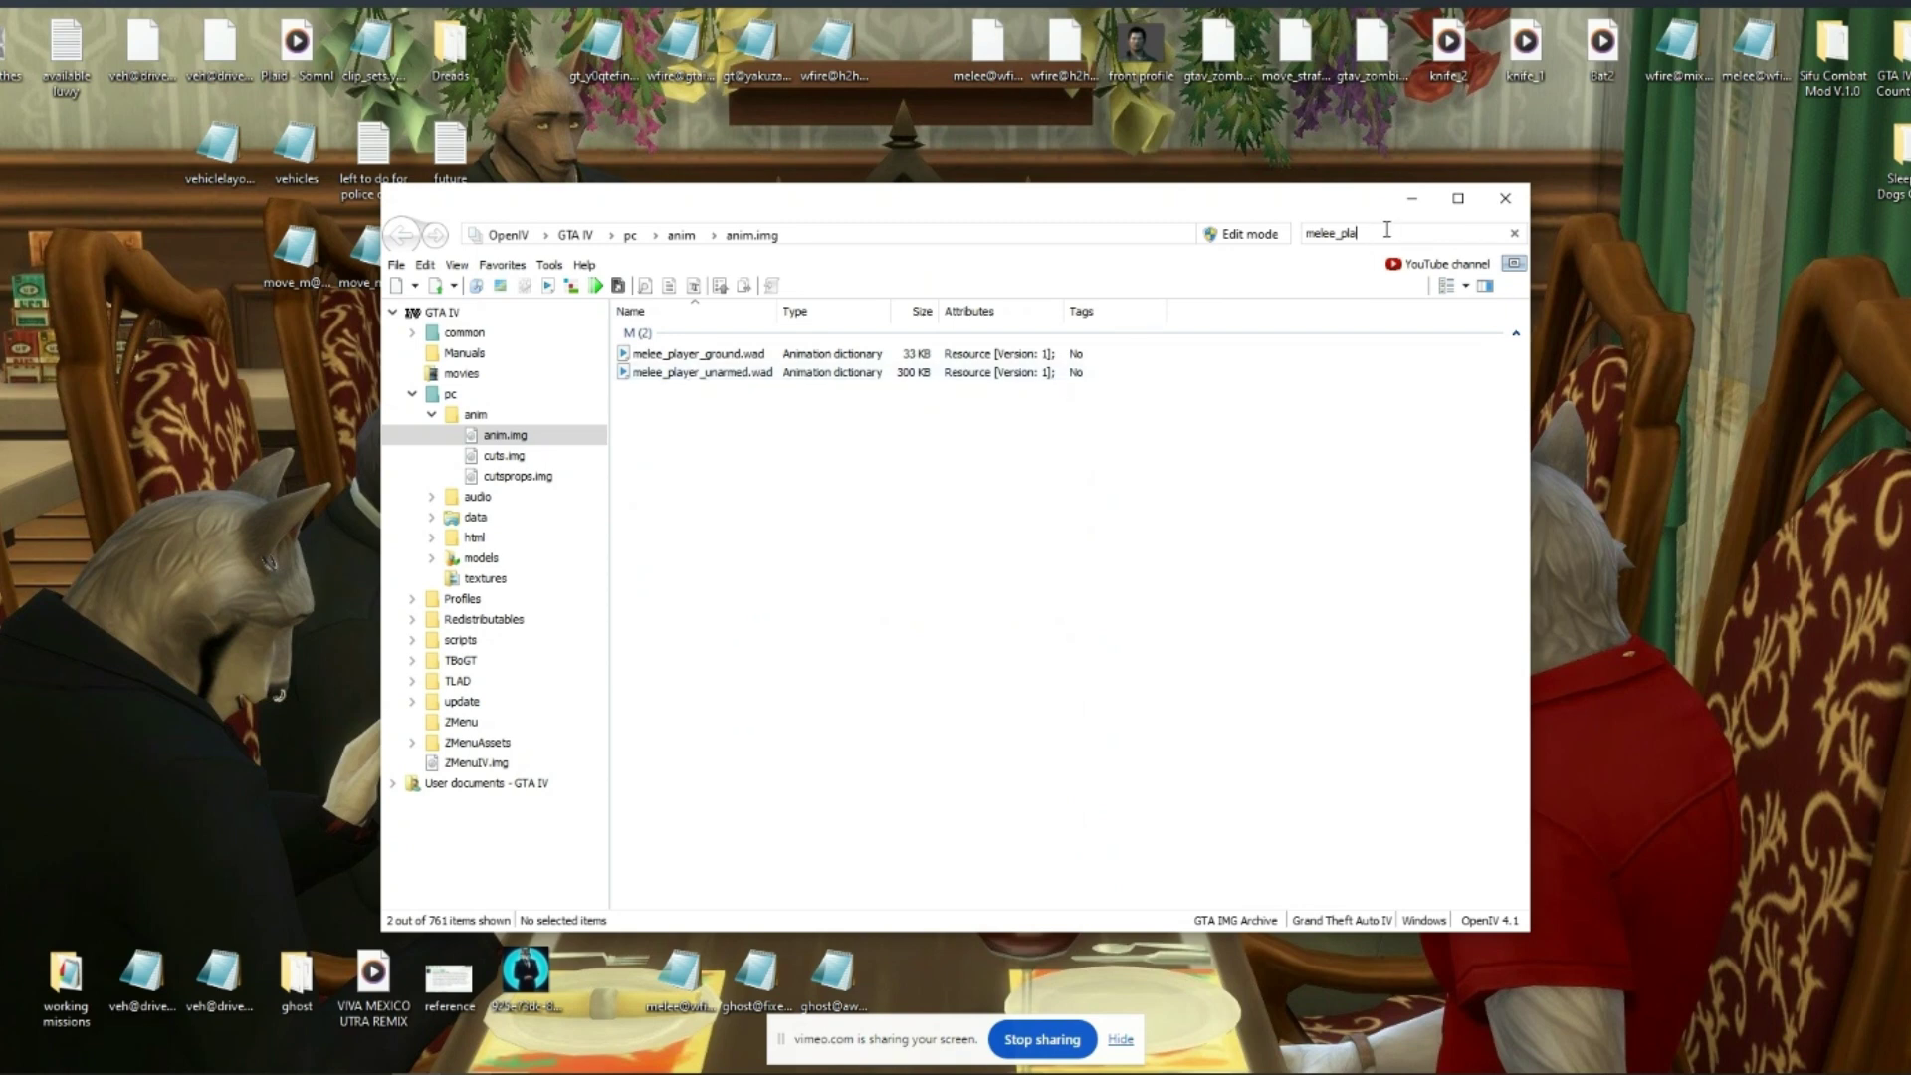
pyautogui.write('yer_unarmed')
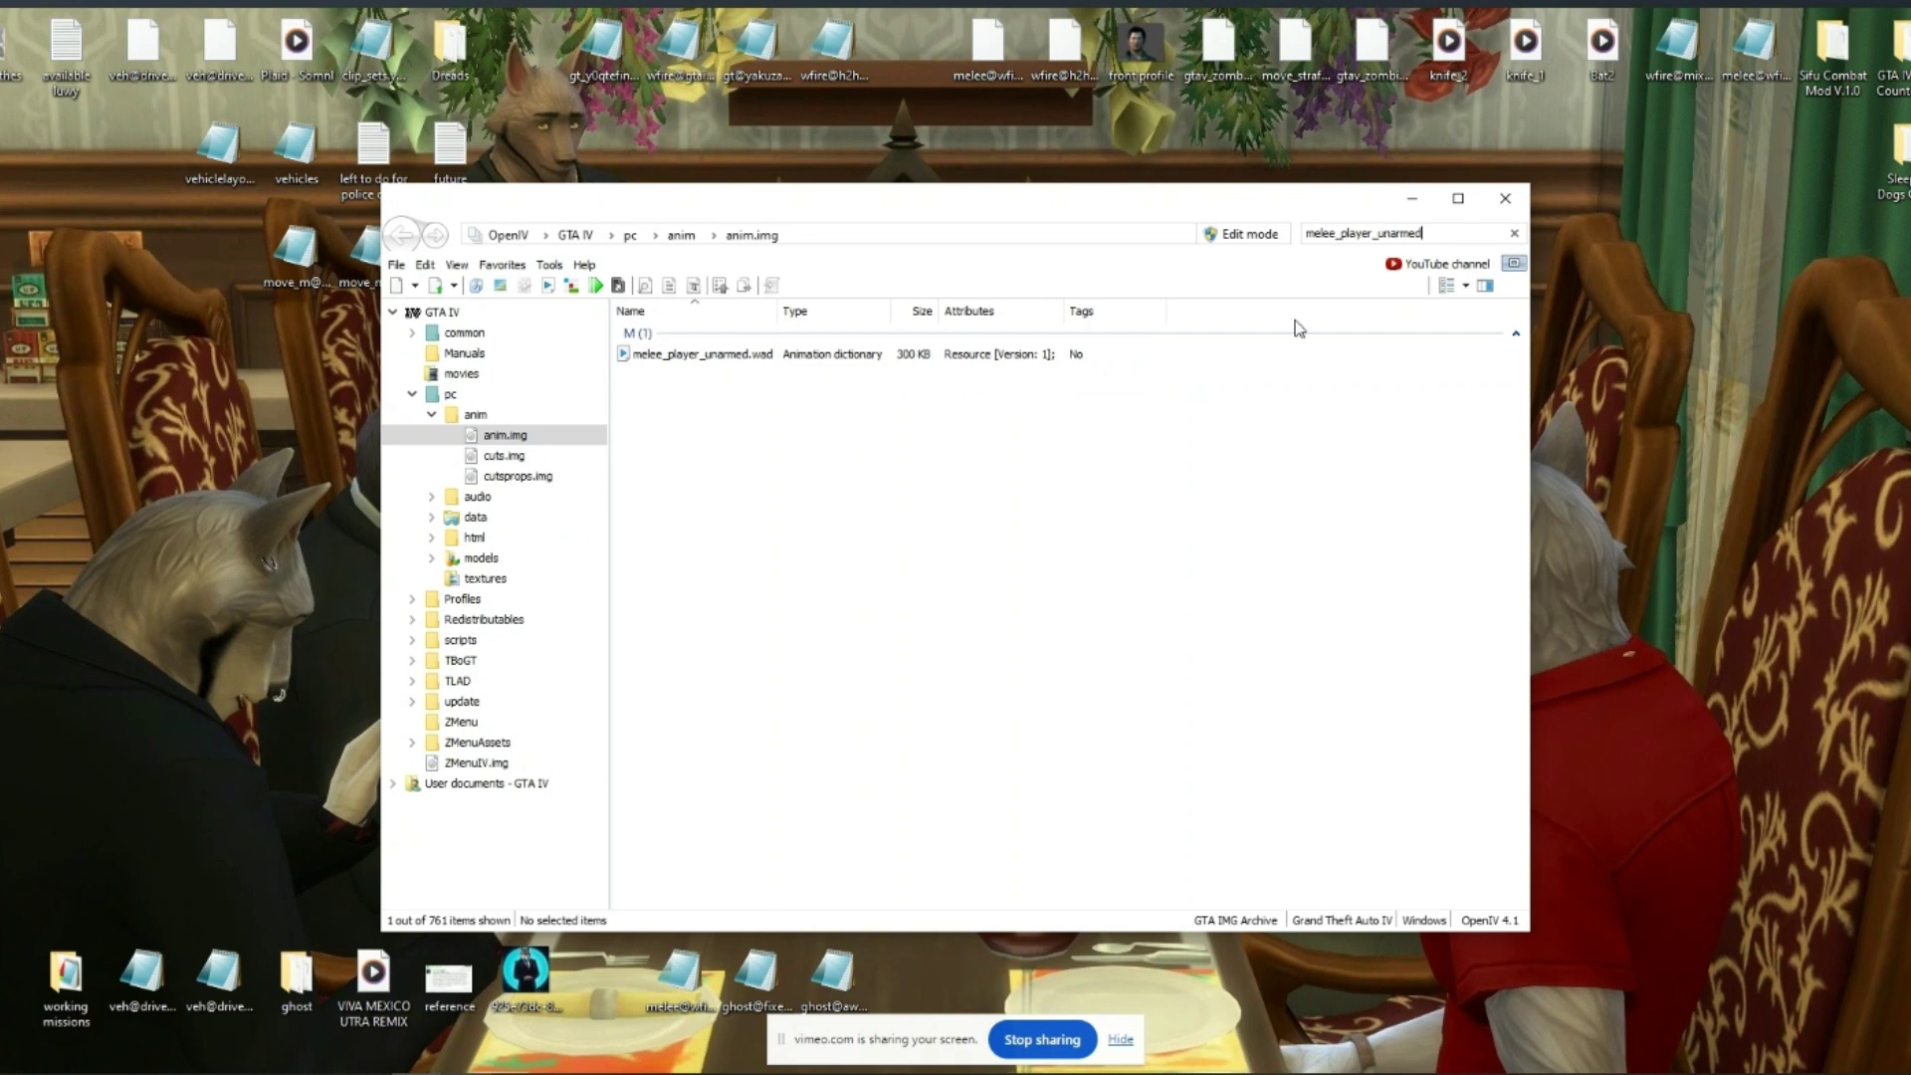
# Export melee_player_unarmed.wad to openFormats (.oad) into GTA IV Anim Conversion Hub Base > GTA IV Anim Exports, and close OpenIV.
pyautogui.rightClick(752, 356)
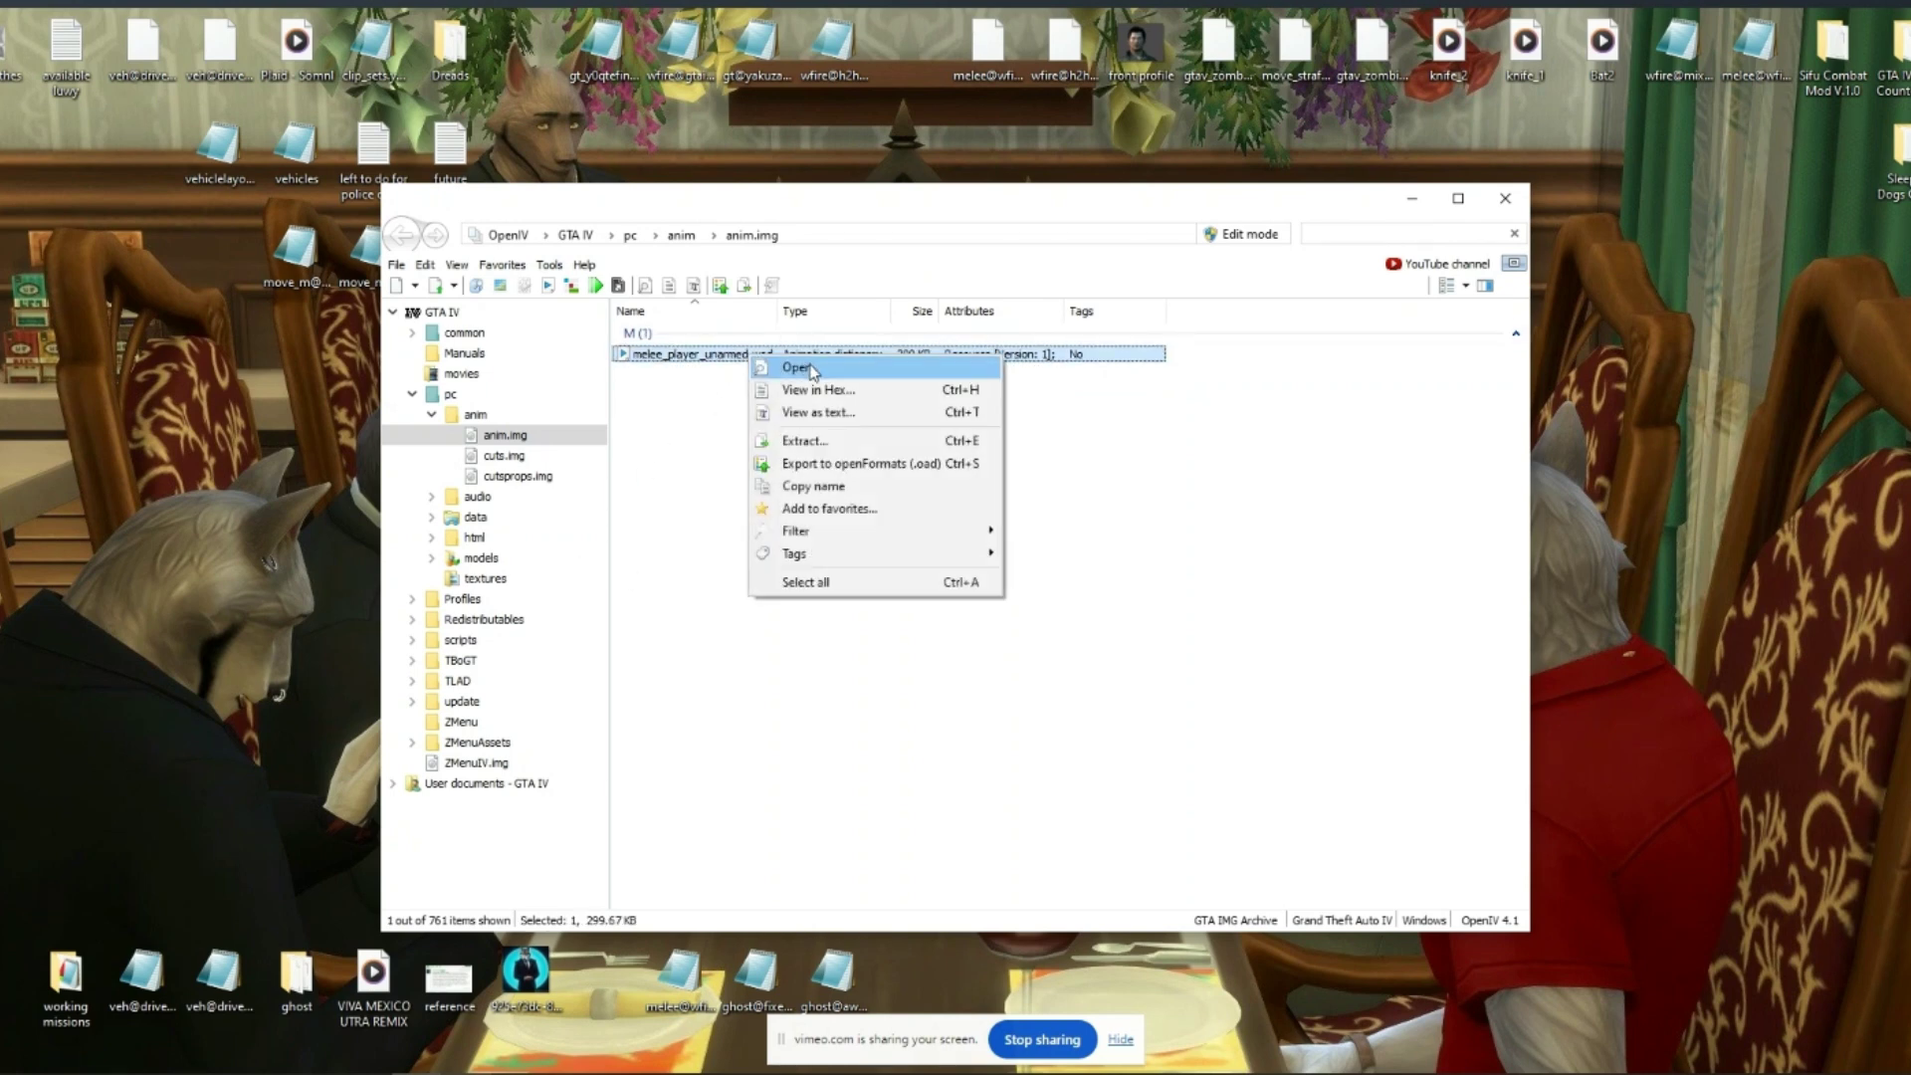
pyautogui.click(866, 465)
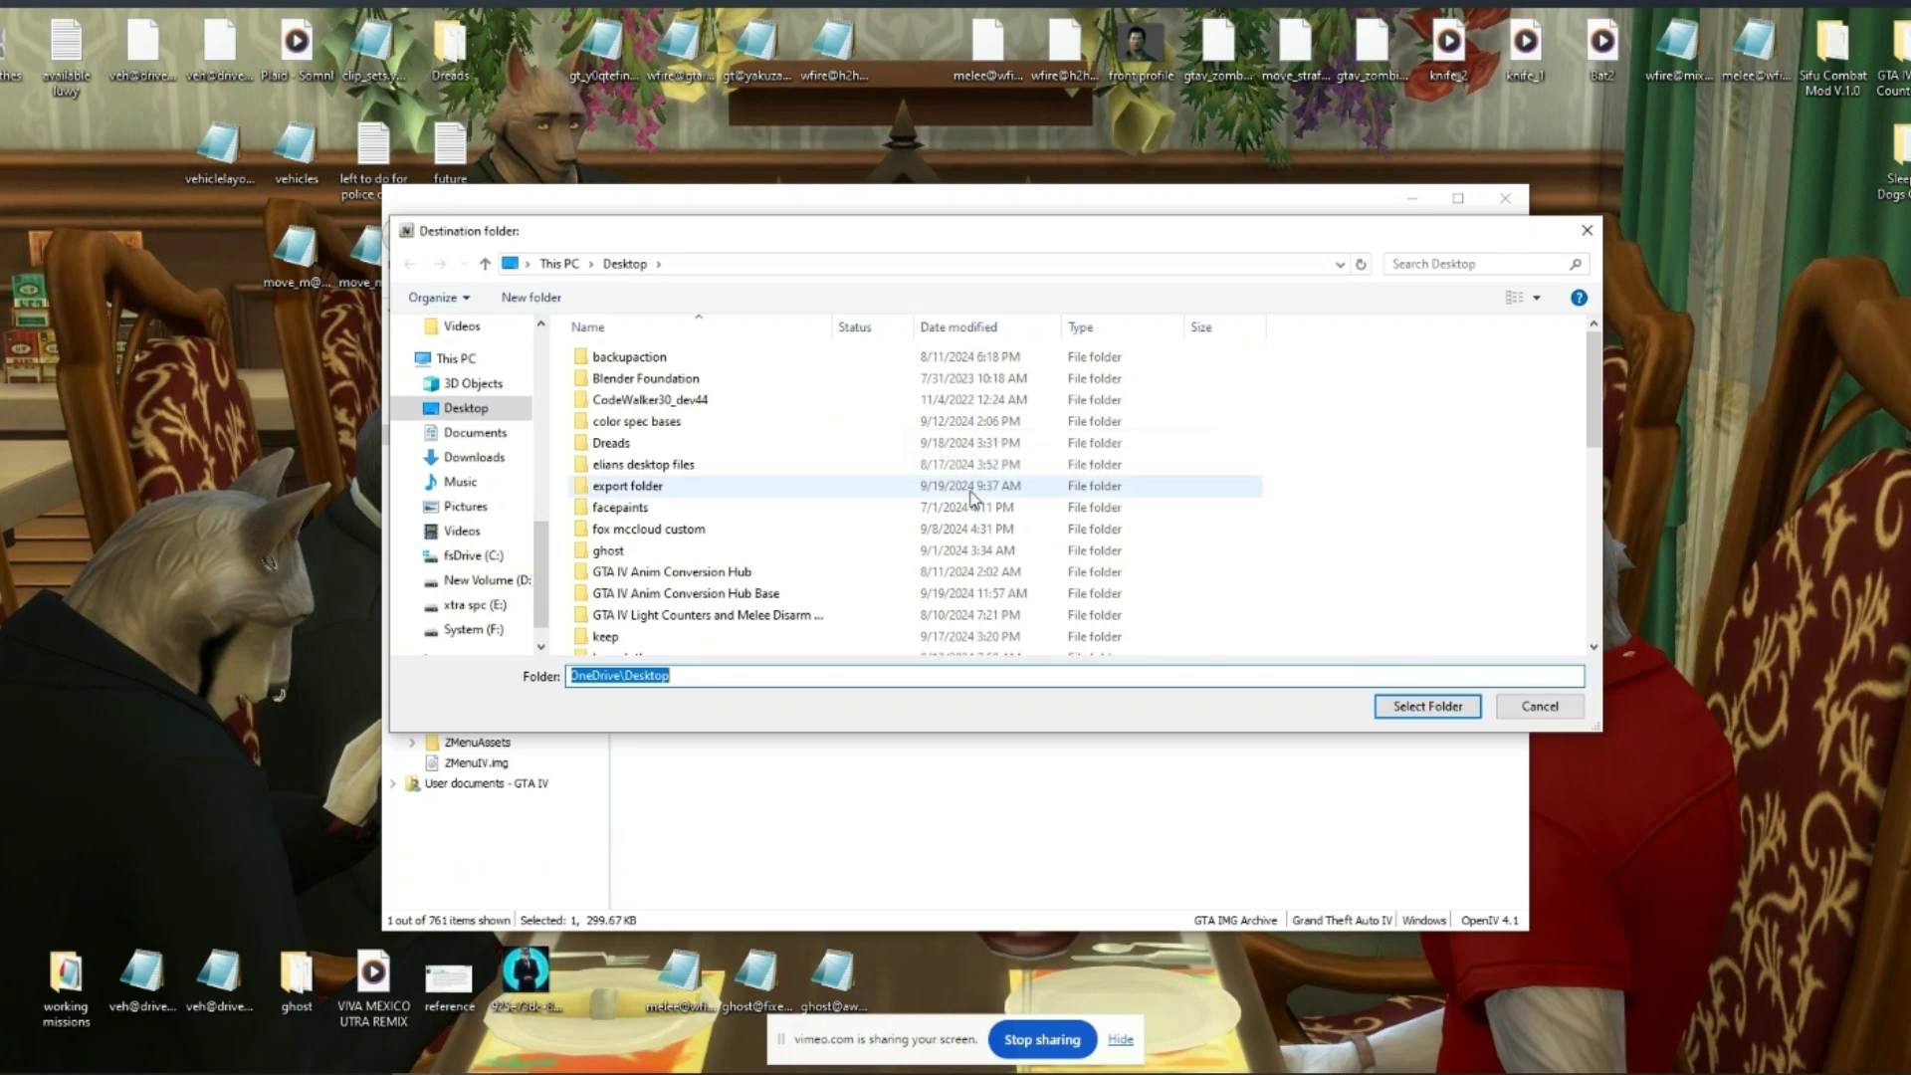
pyautogui.scroll(-3, 956, 497)
pyautogui.click(669, 408)
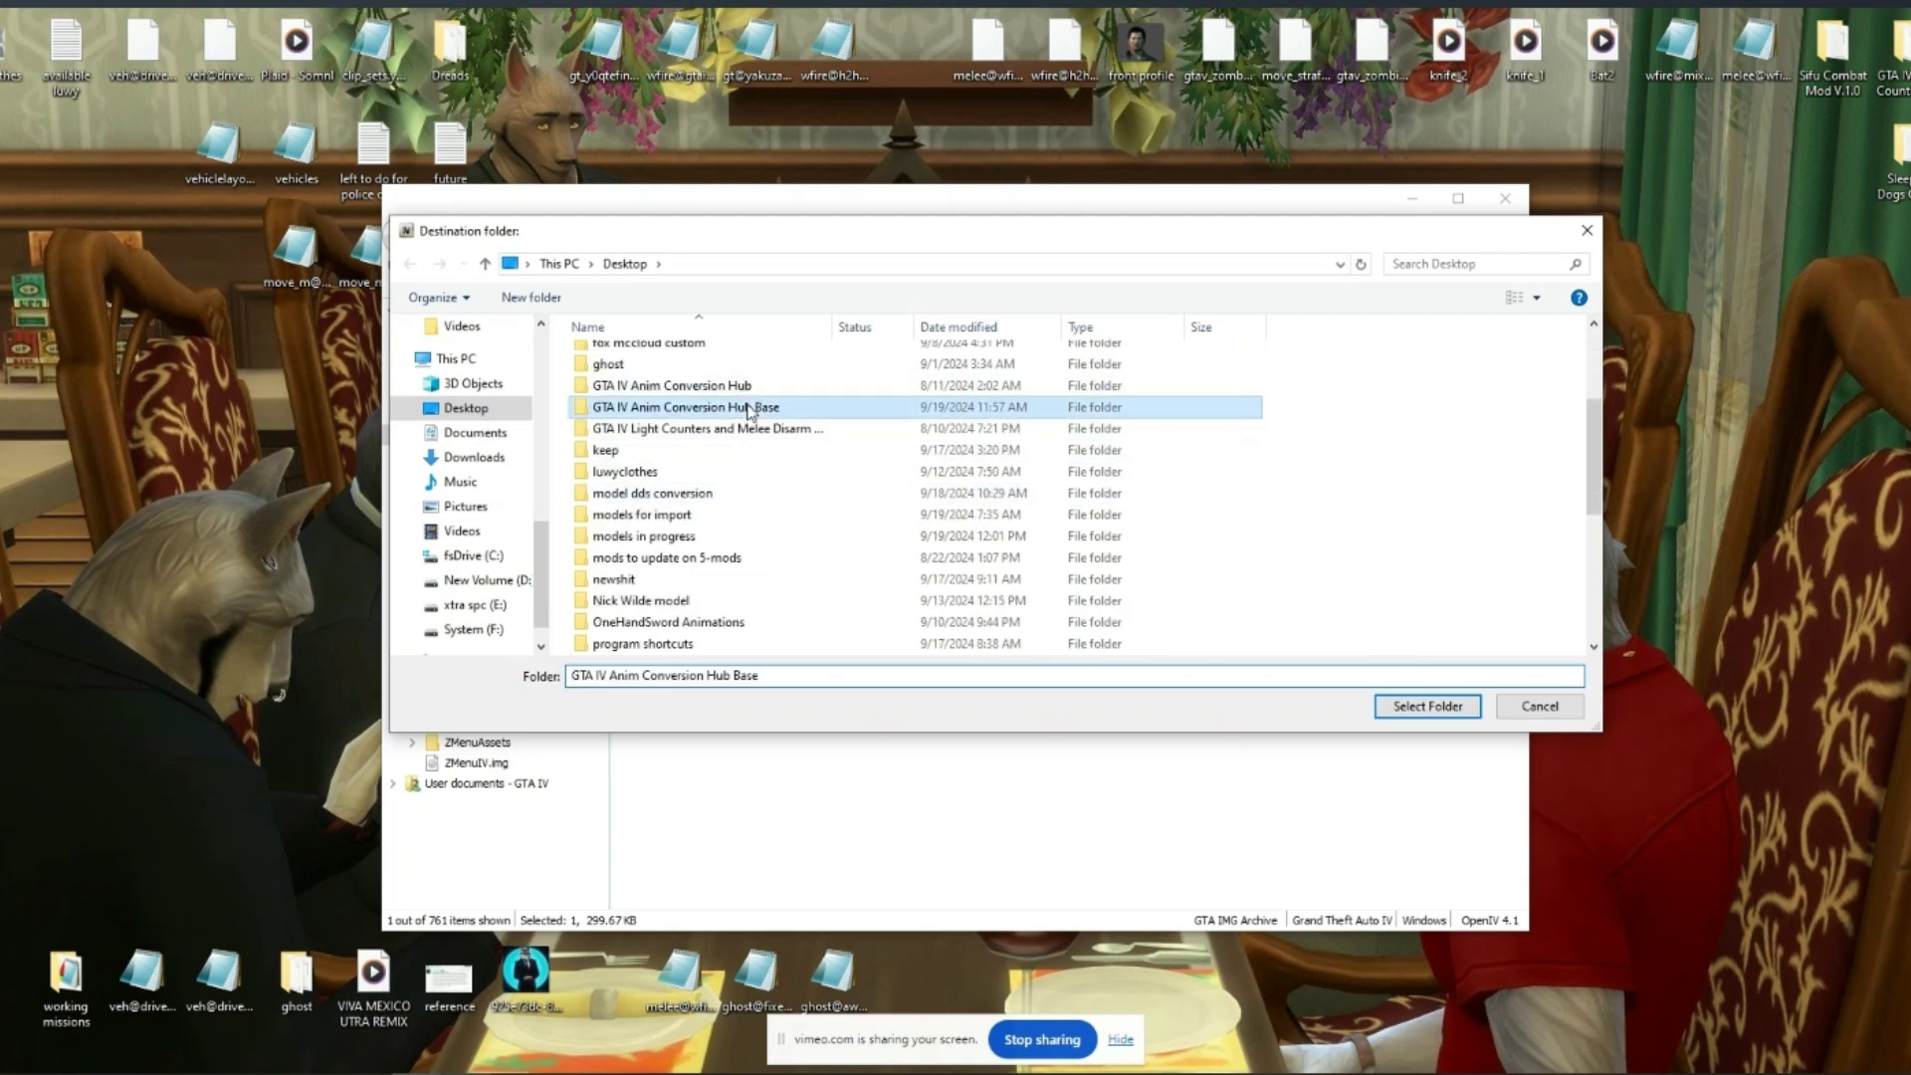
pyautogui.doubleClick(740, 411)
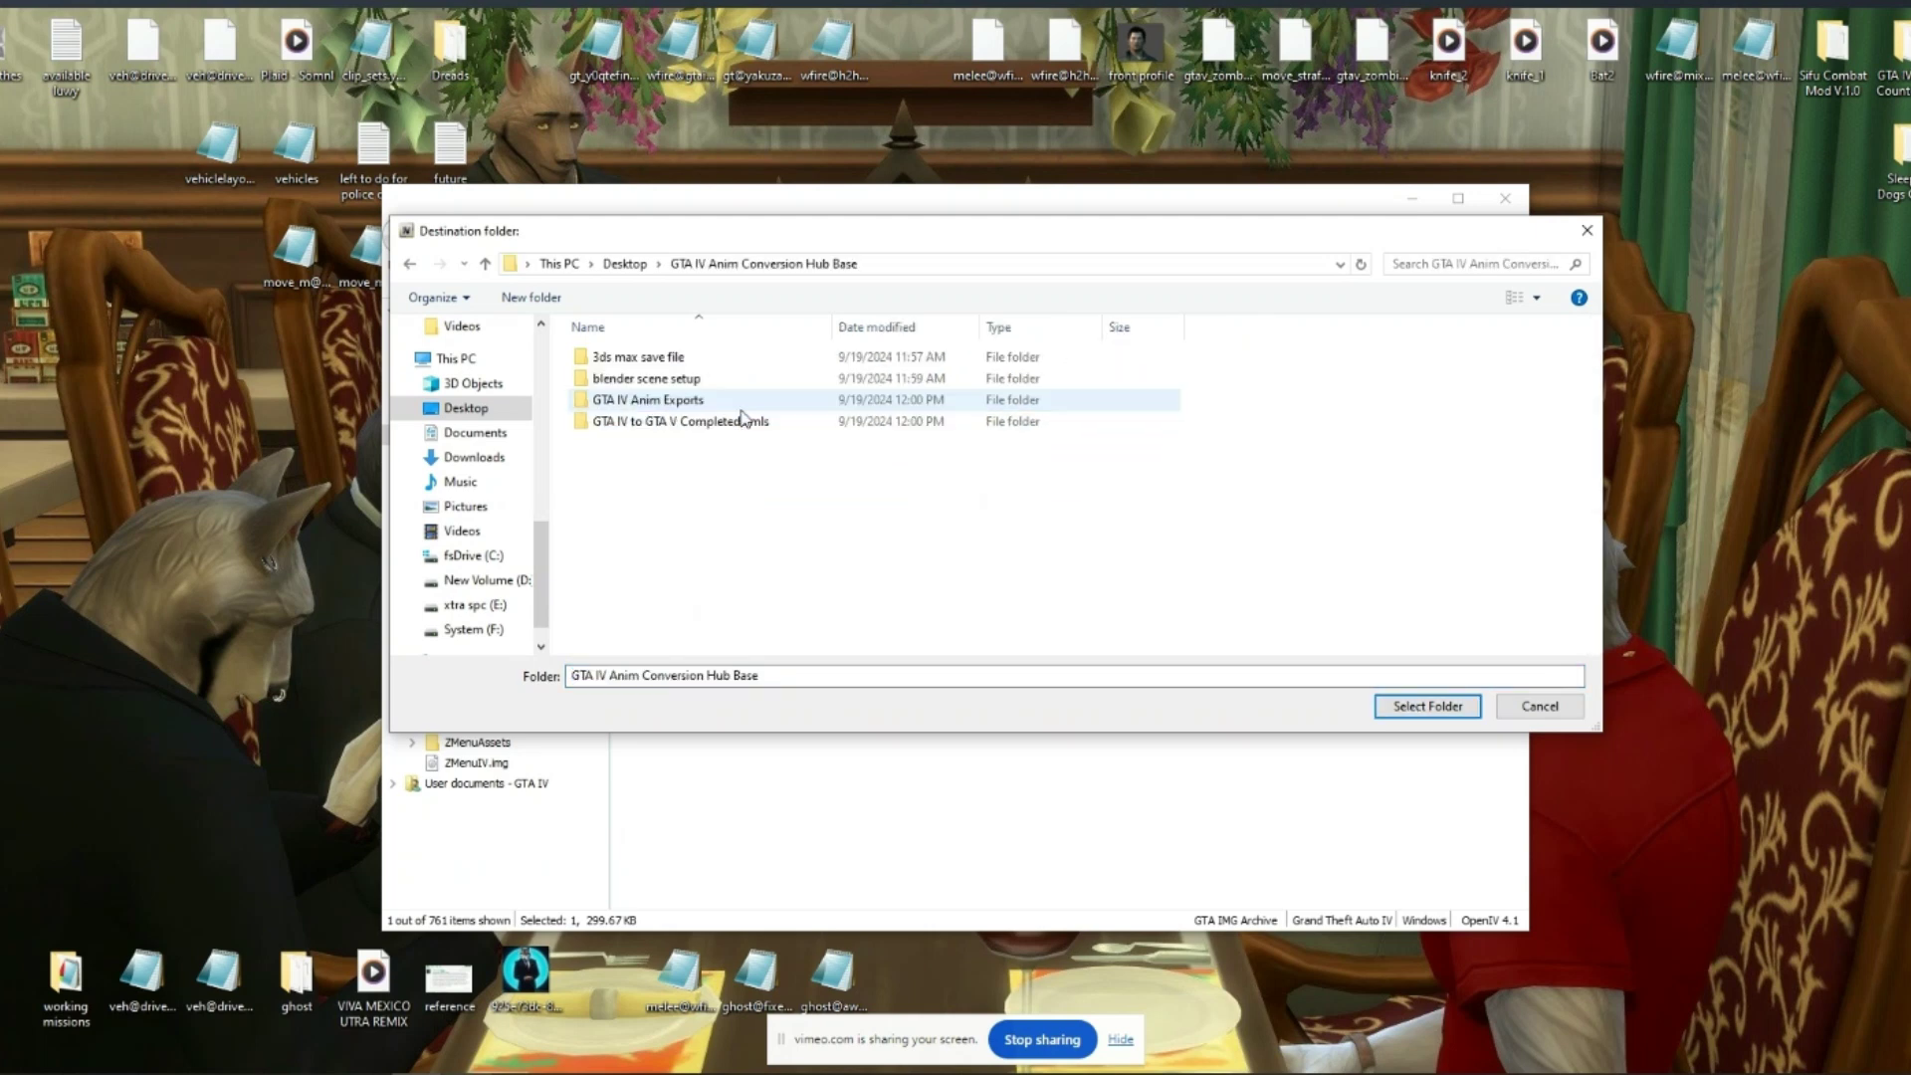
pyautogui.doubleClick(663, 400)
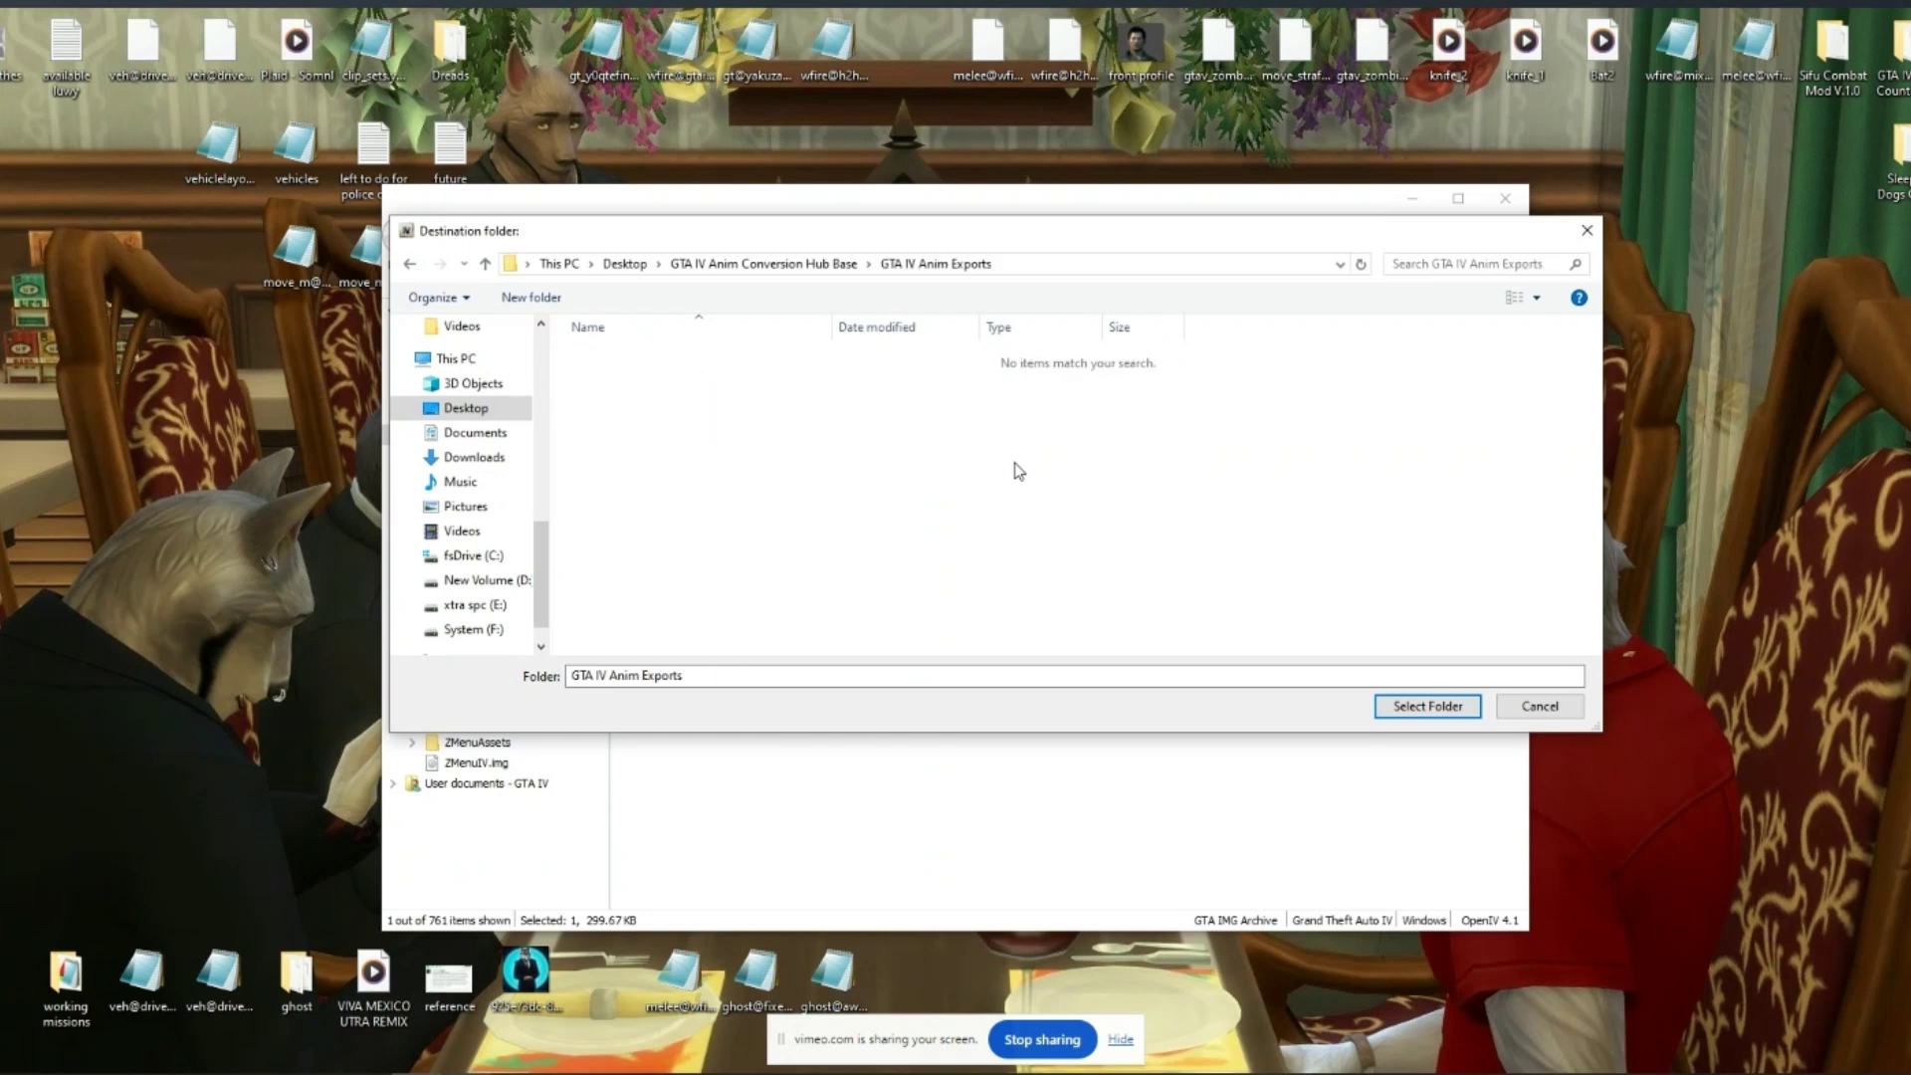
pyautogui.click(1433, 709)
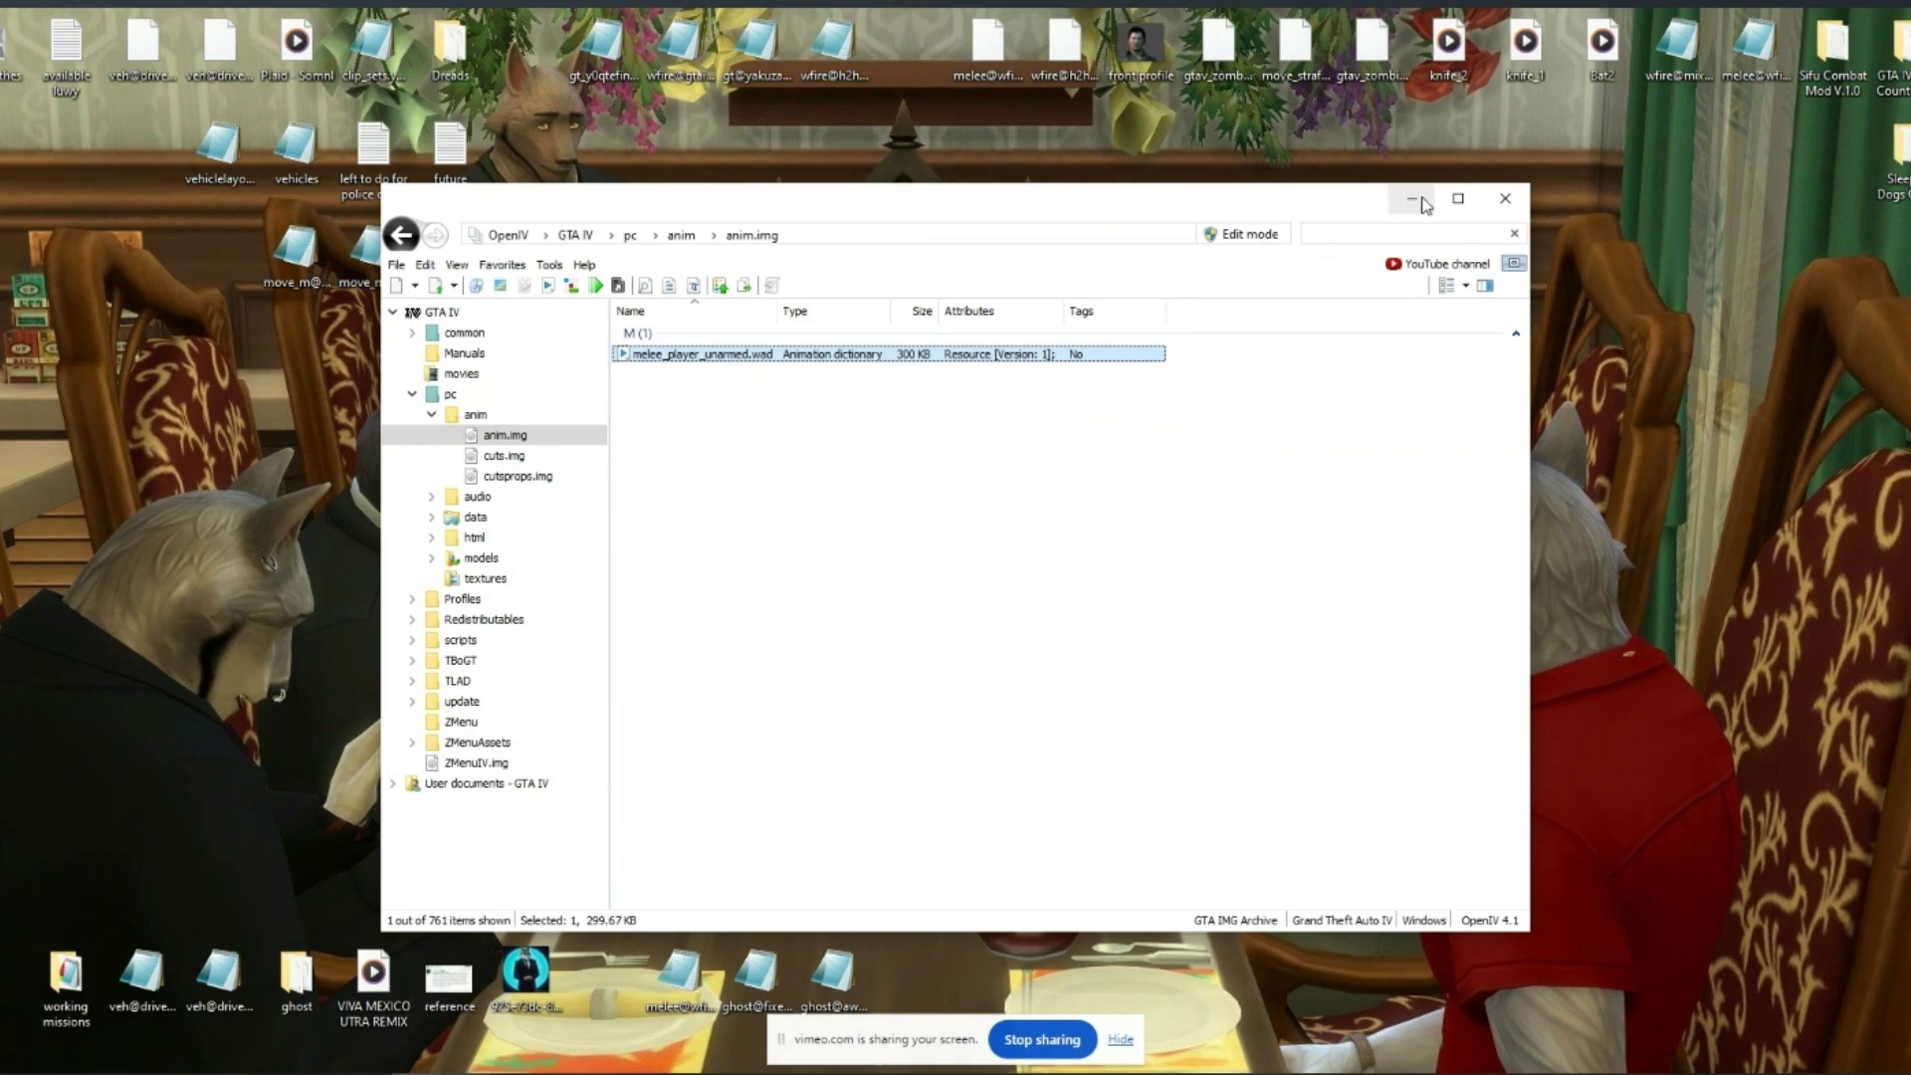
pyautogui.click(1505, 199)
# Open the GTA IV Anim Exports folder from the desktop conversion hub and look through the exported ONIM files in melee_player_unarmed.
pyautogui.doubleClick(908, 613)
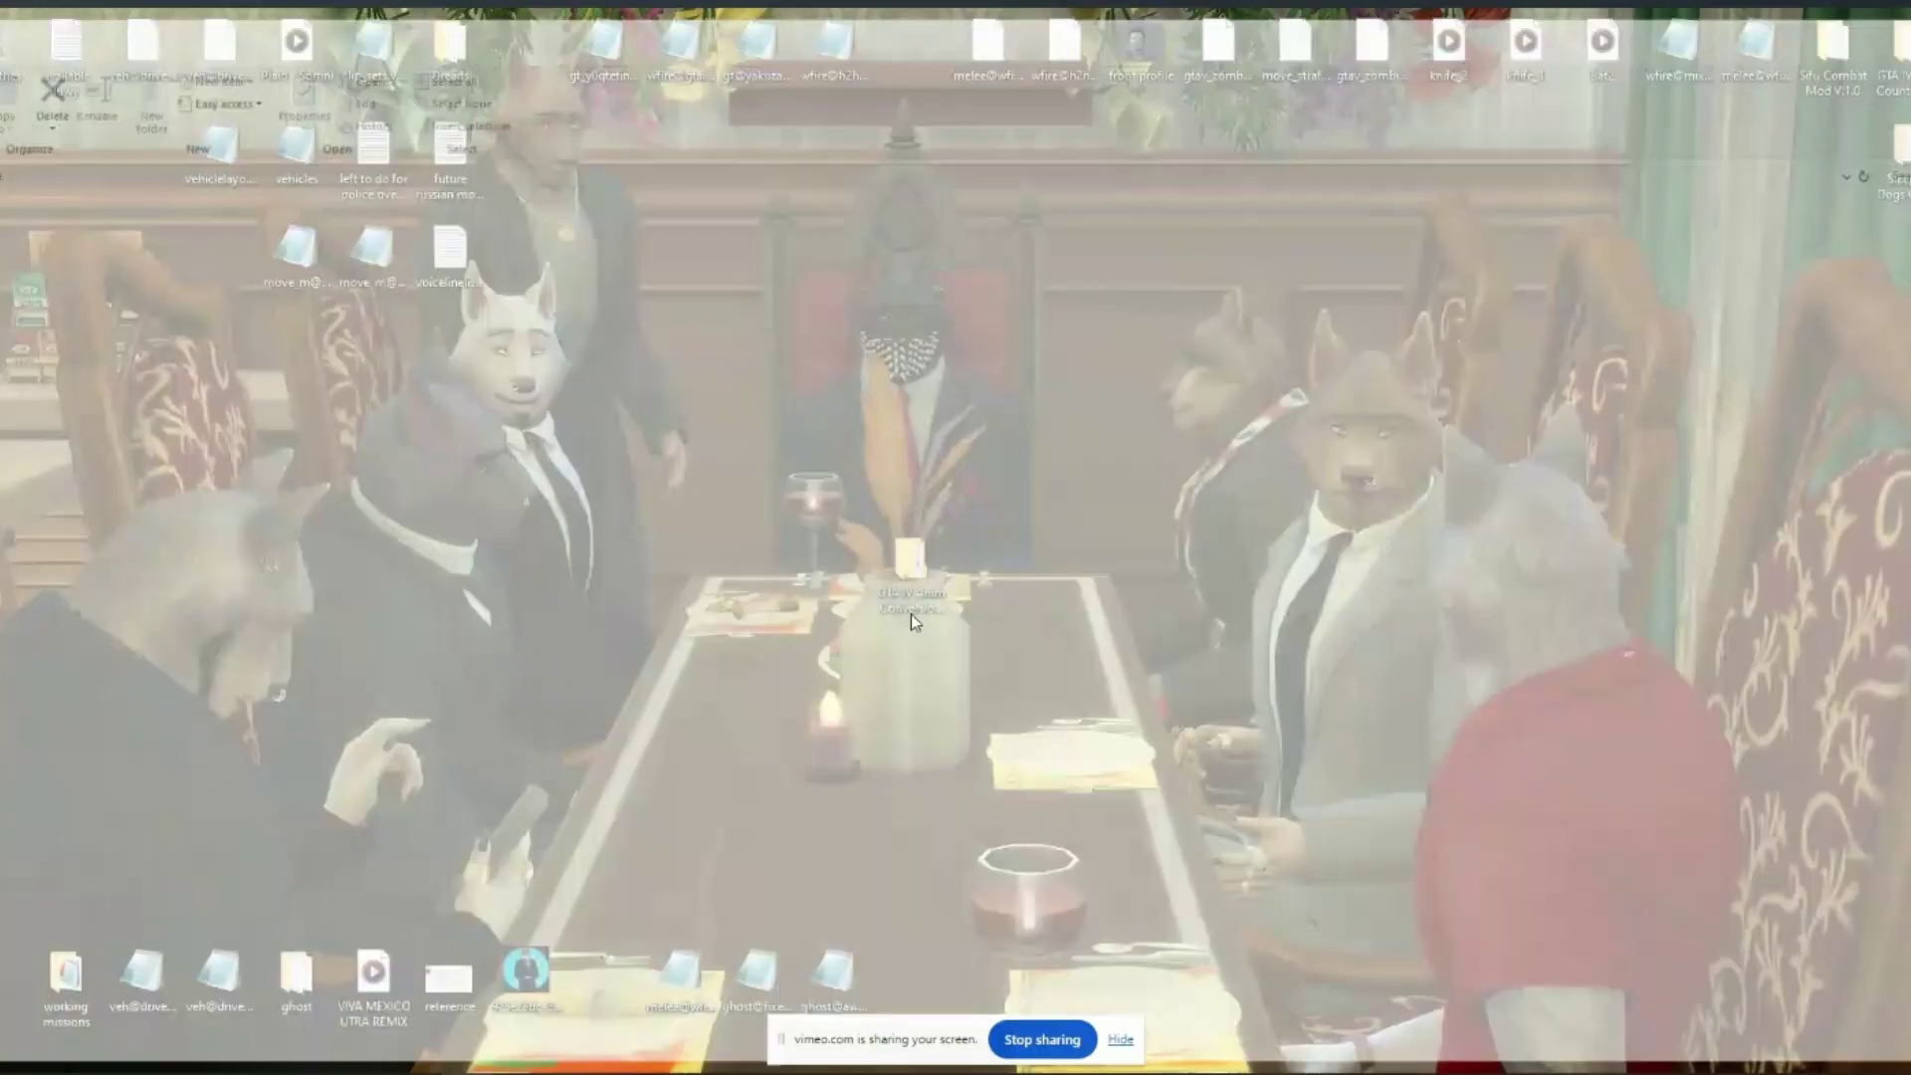
pyautogui.moveTo(127, 17); pyautogui.dragTo(997, 158)
pyautogui.click(991, 426)
pyautogui.doubleClick(992, 428)
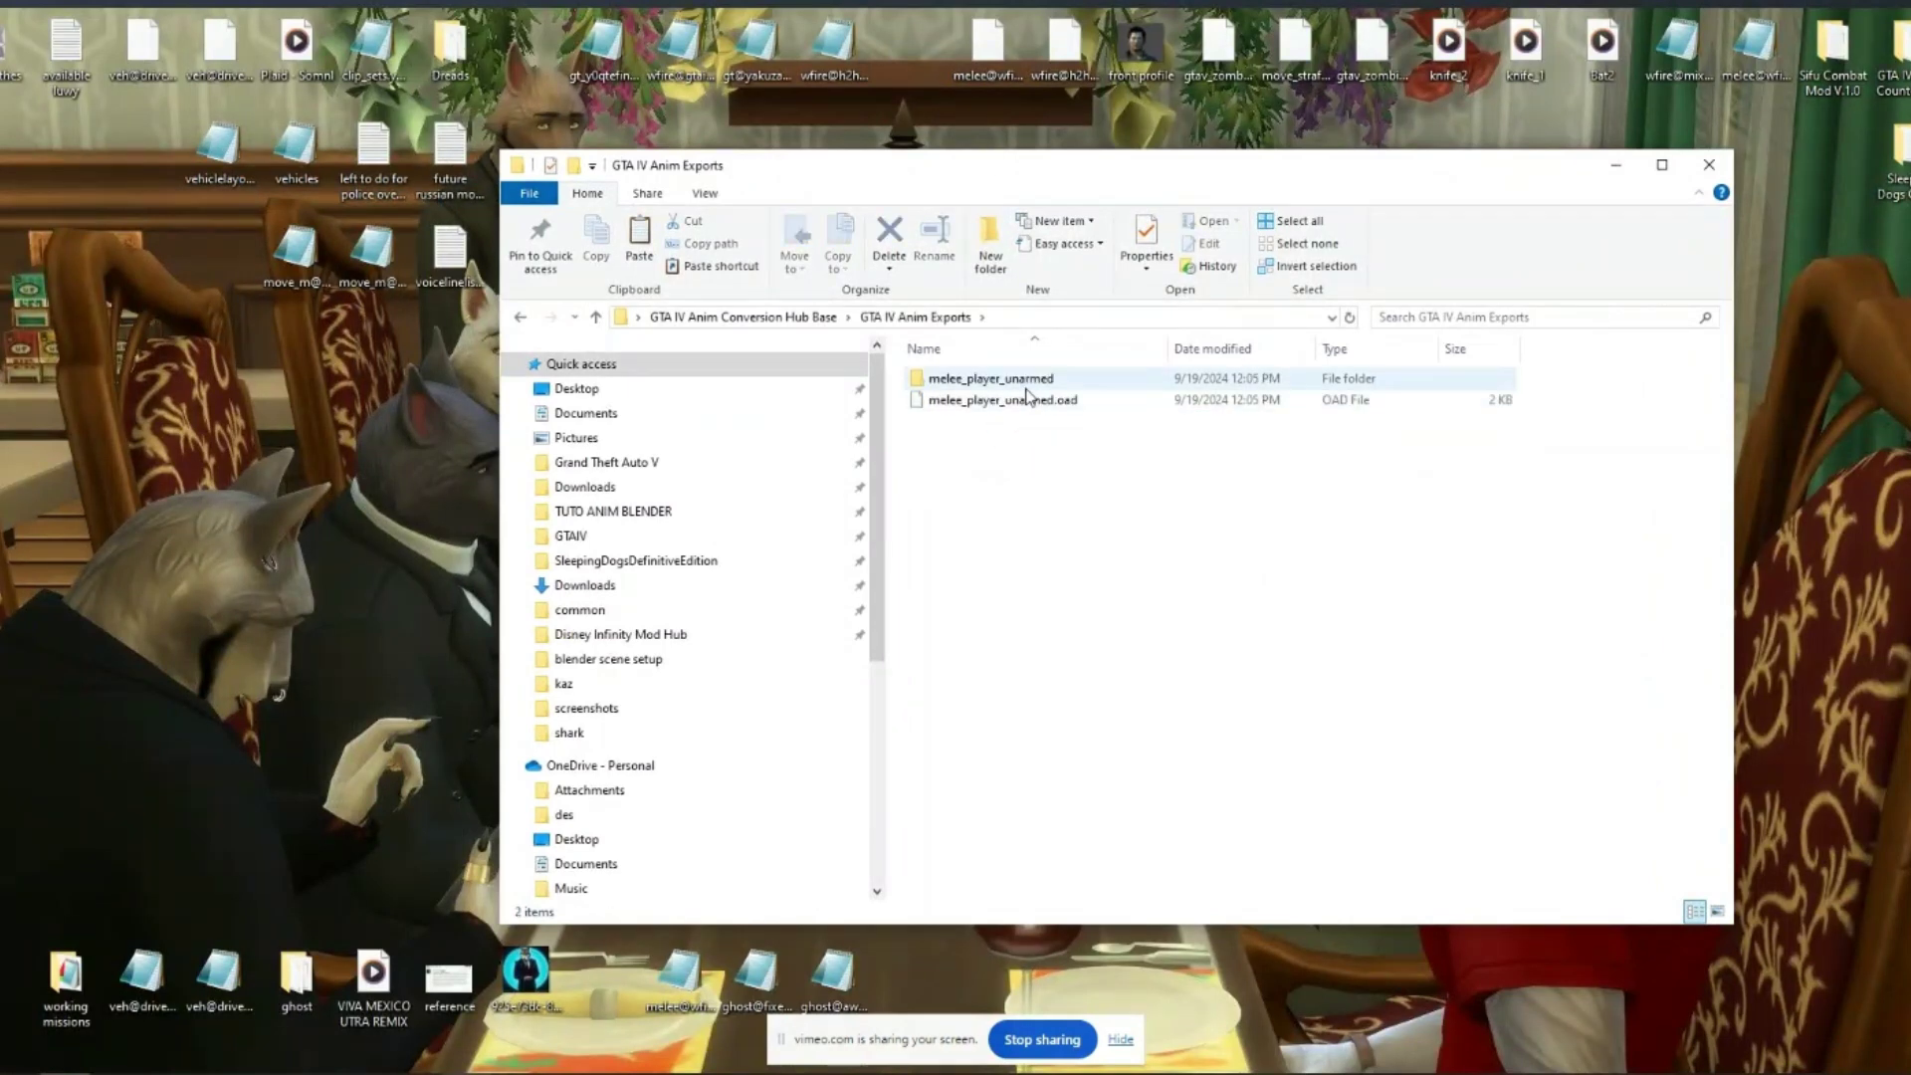
pyautogui.doubleClick(1038, 384)
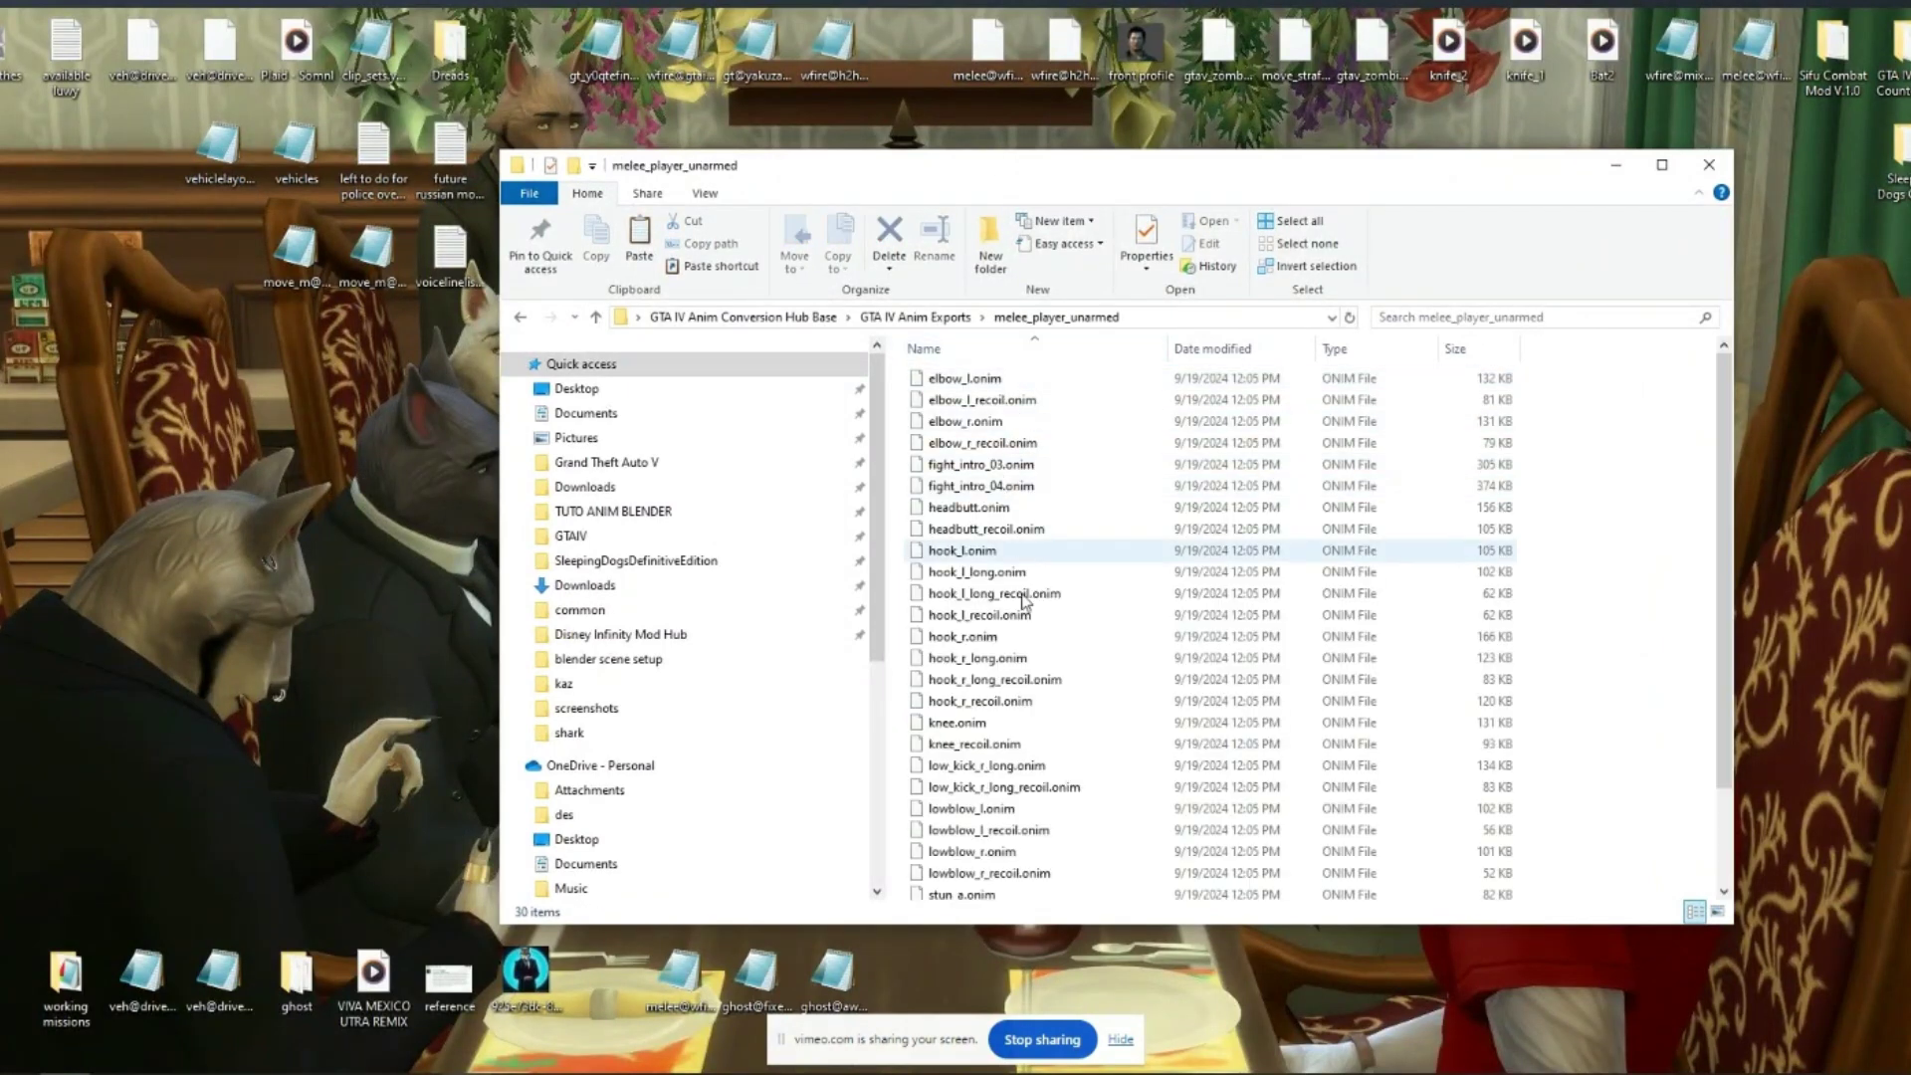
pyautogui.scroll(-2, 1044, 696)
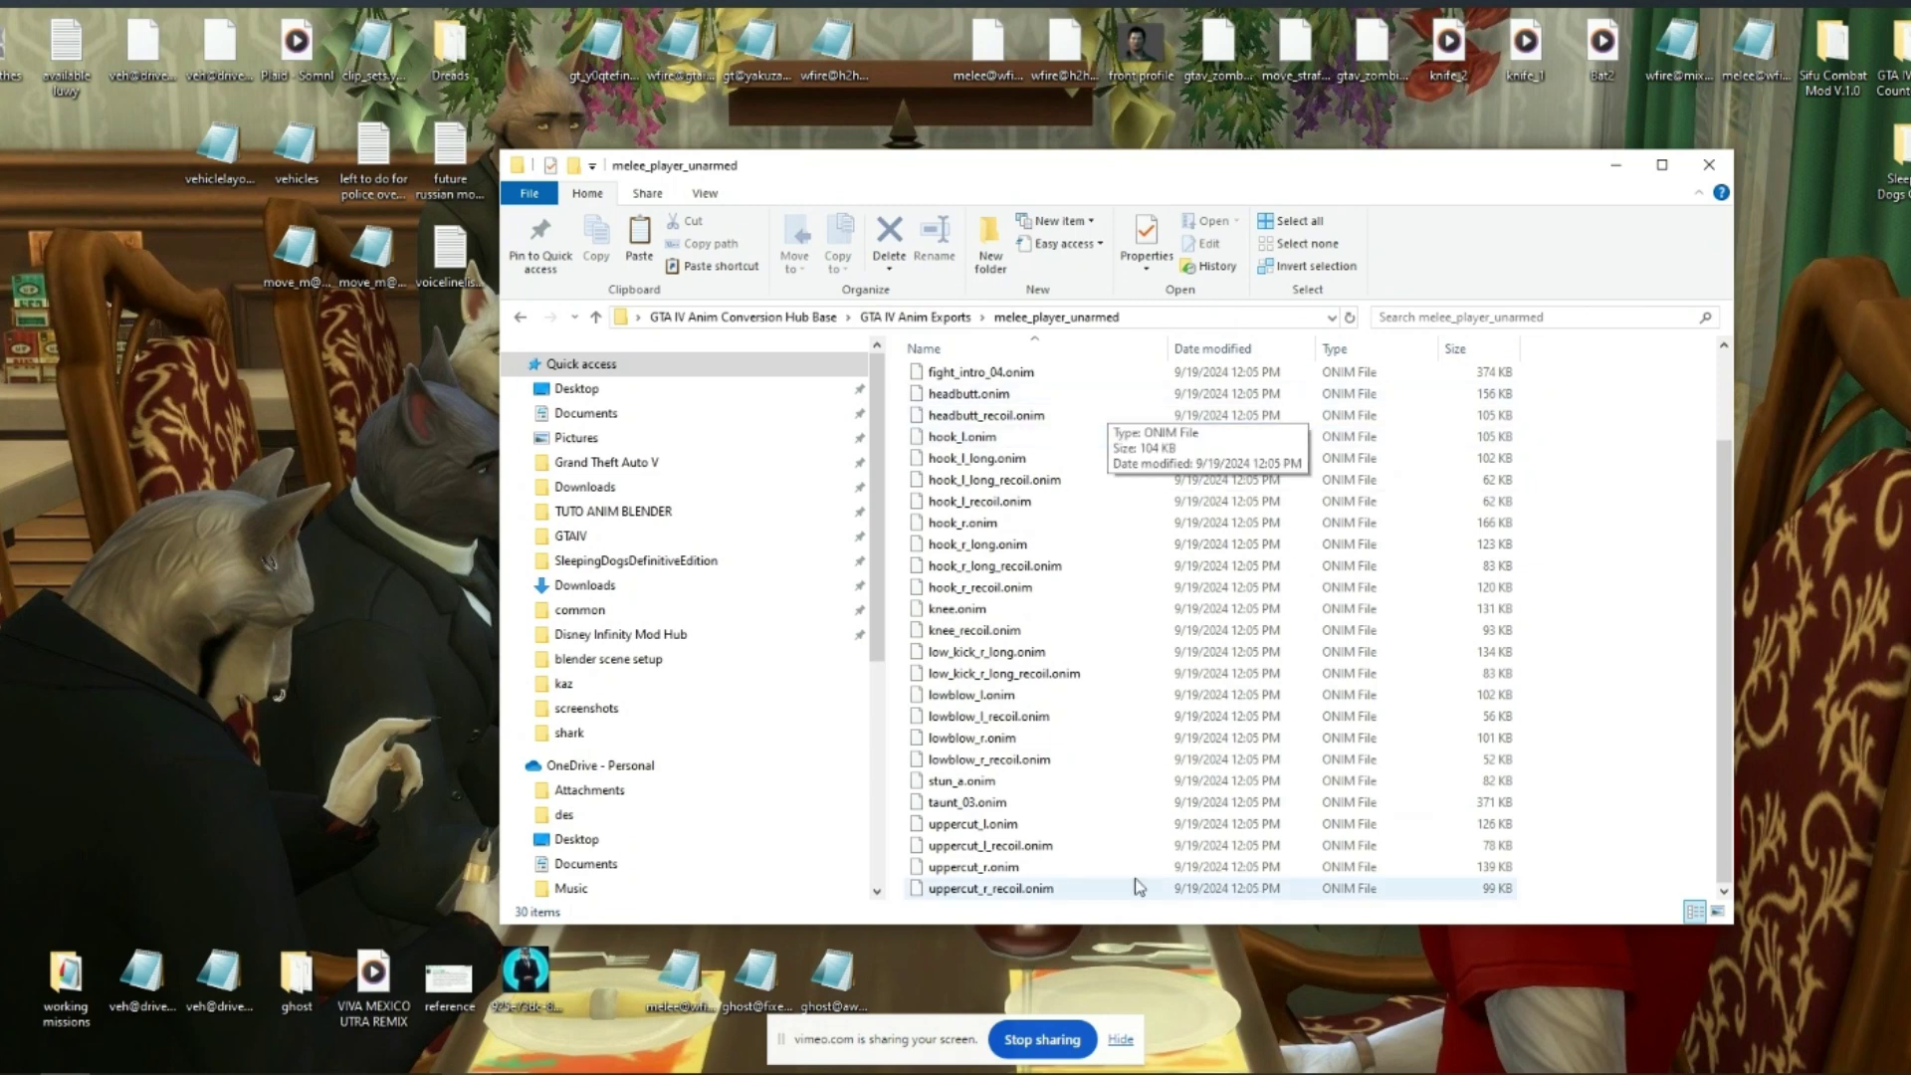
pyautogui.scroll(2, 1144, 435)
# Open the gtaIV_anim_scene file from the conversion hub's 3ds max save file folder in 3ds Max.
pyautogui.click(915, 317)
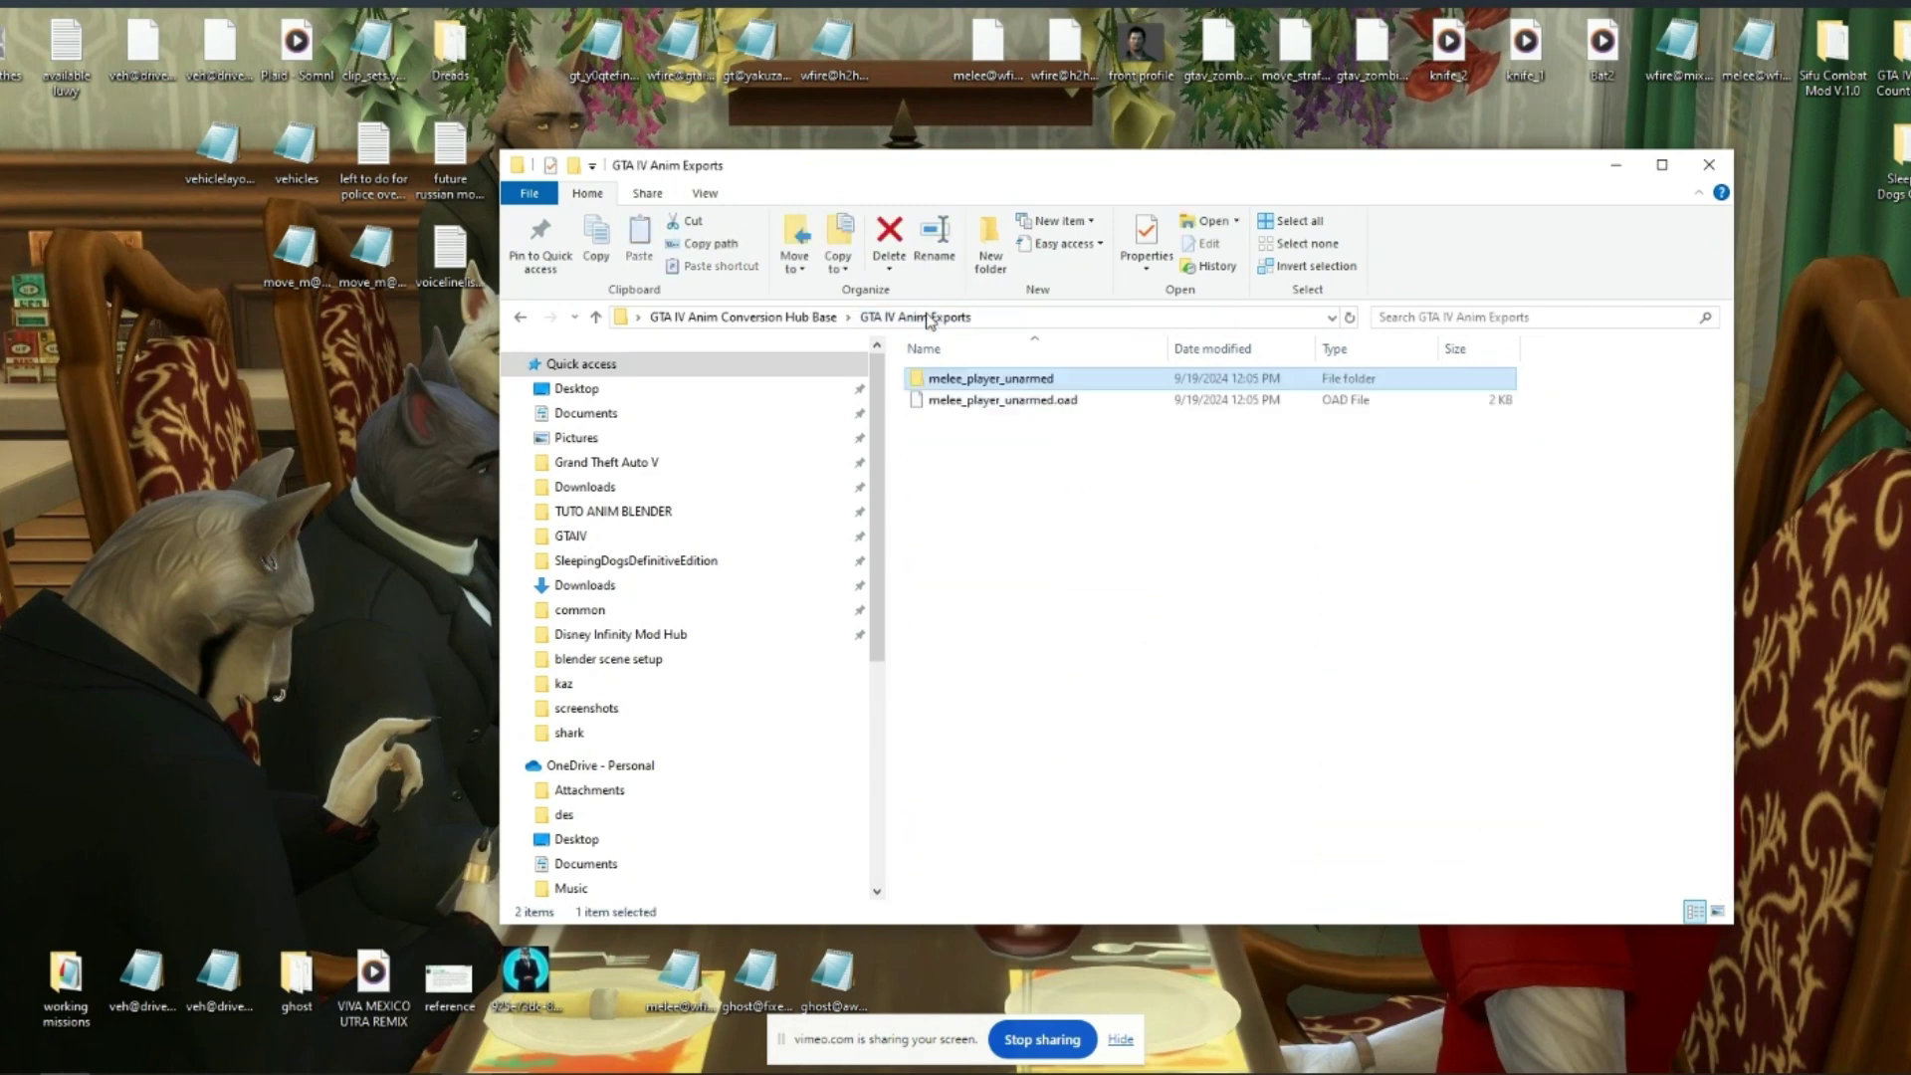
pyautogui.click(751, 317)
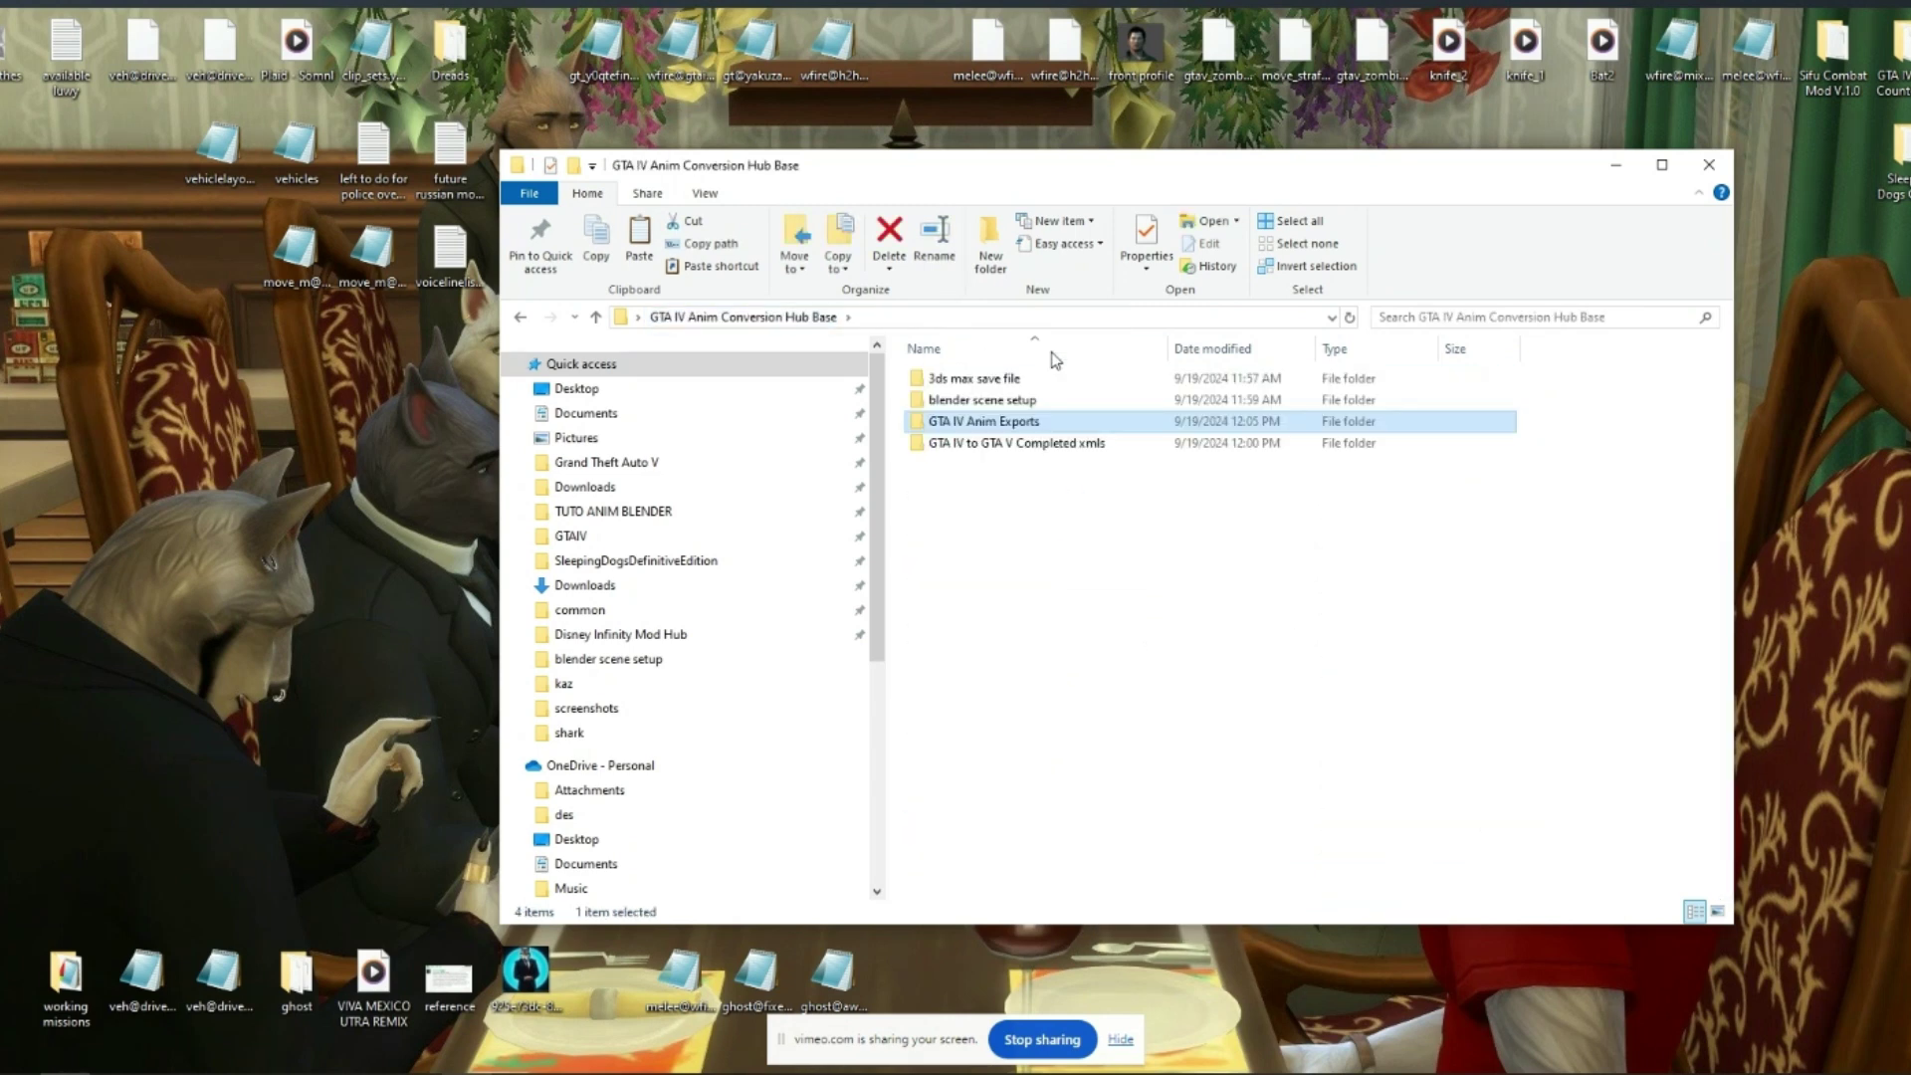
pyautogui.doubleClick(985, 383)
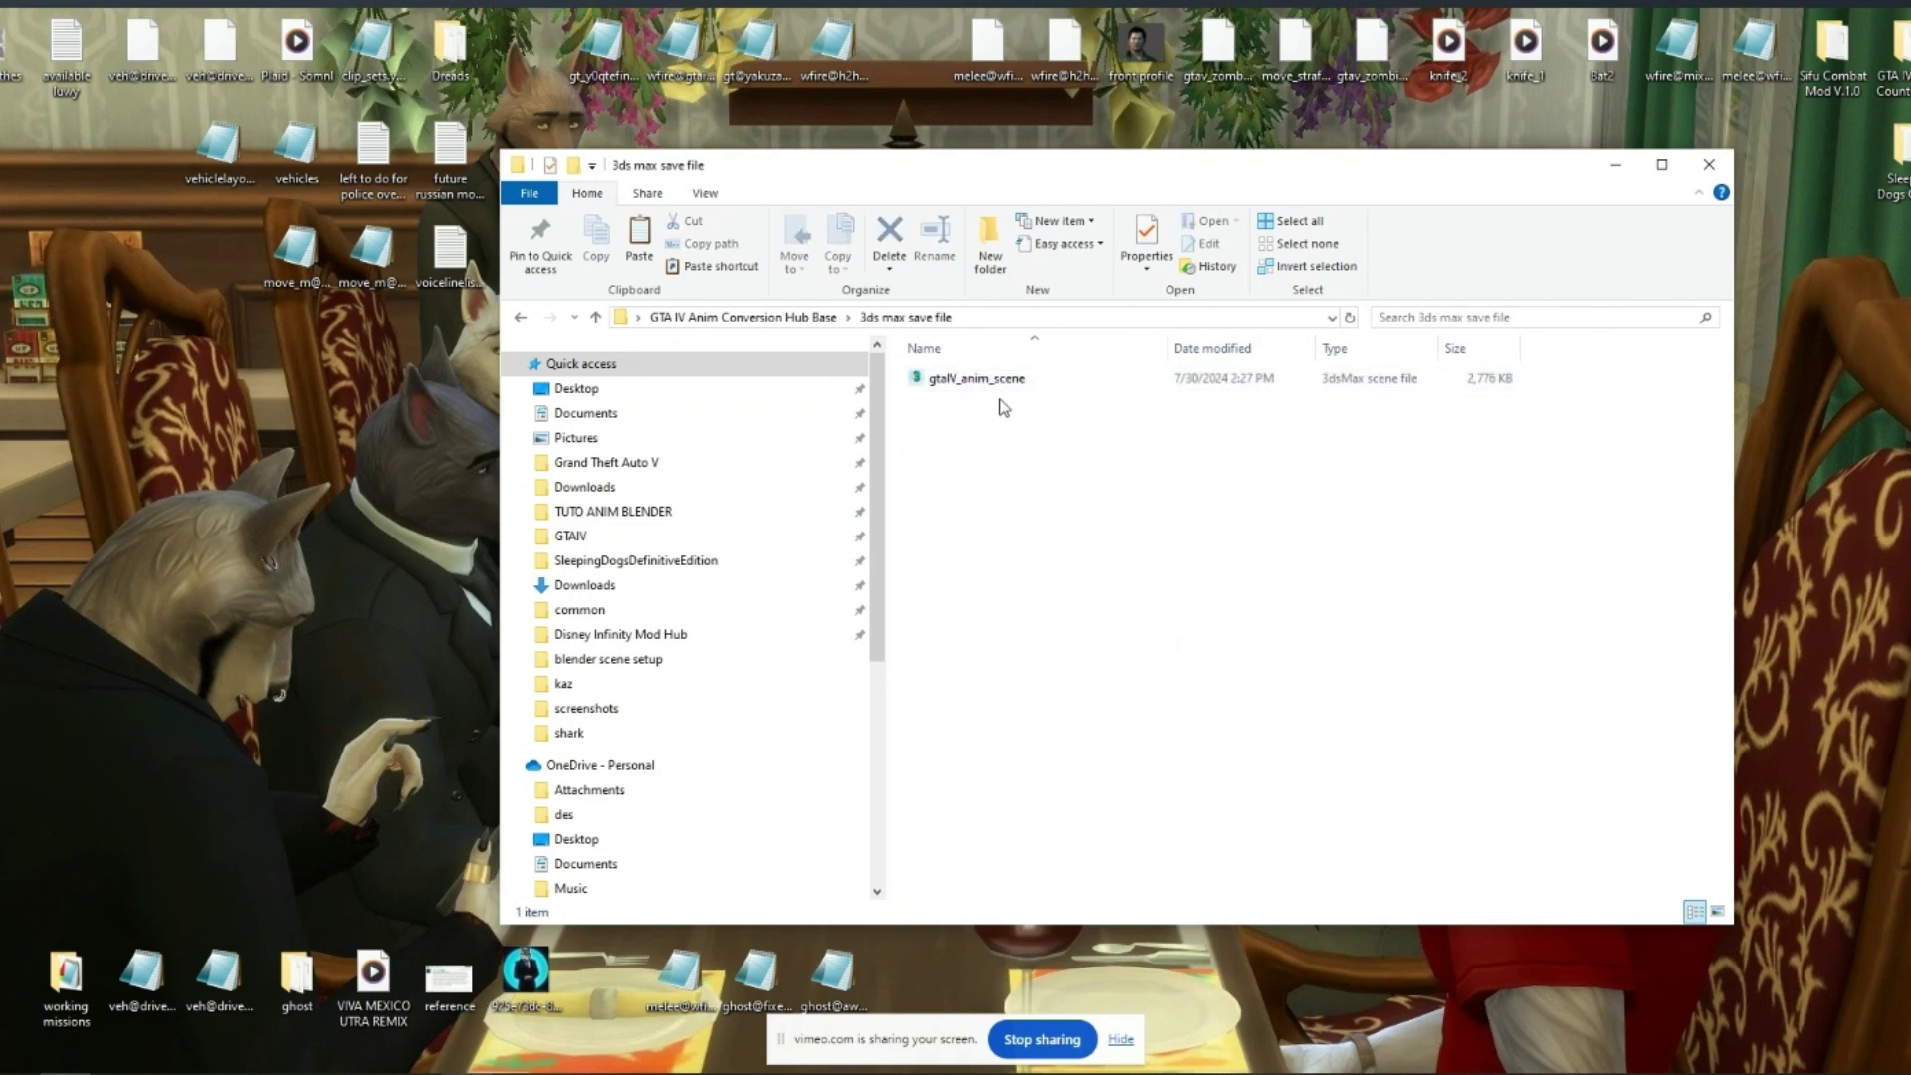
pyautogui.doubleClick(989, 385)
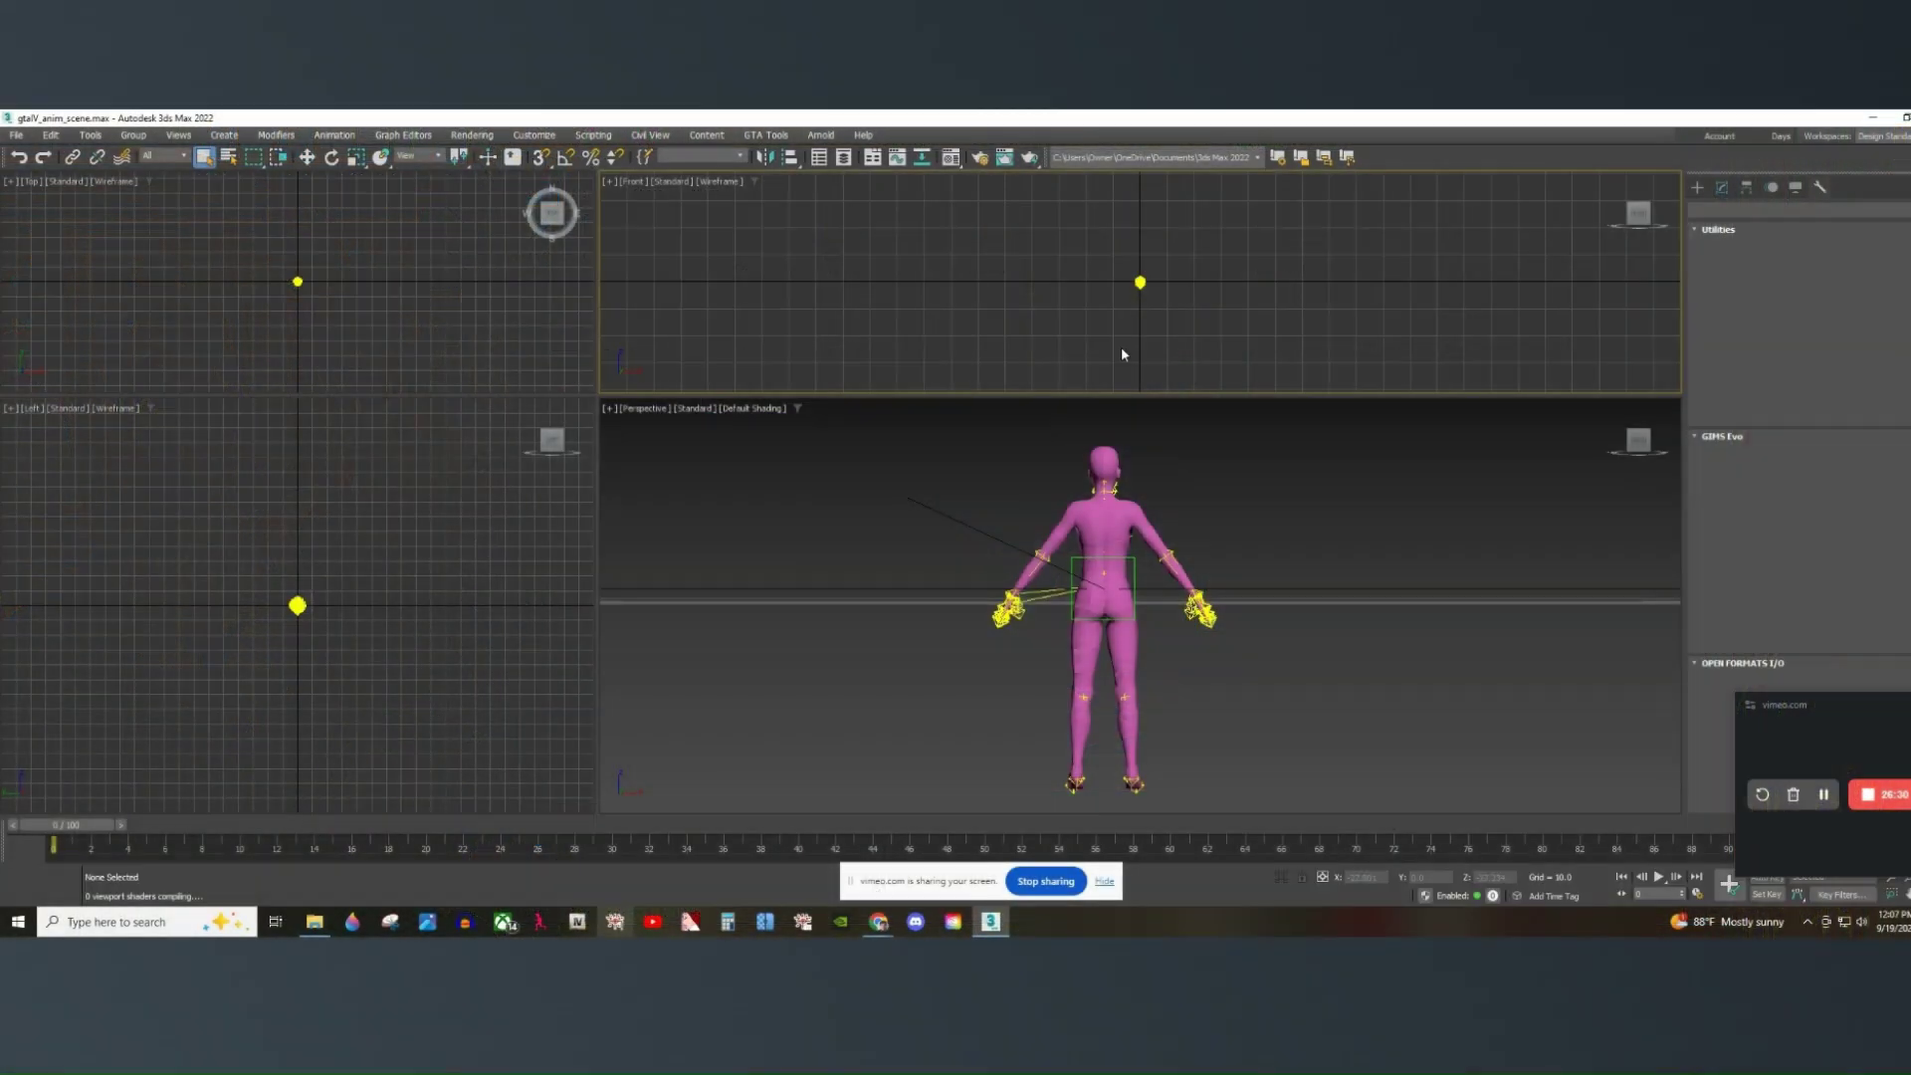
# Show the Scene Explorer, expand the character's hierarchy down to its bones, and select the Char helper.
pyautogui.moveTo(1638, 443); pyautogui.dragTo(1657, 443)
pyautogui.click(1647, 444)
pyautogui.click(1632, 444)
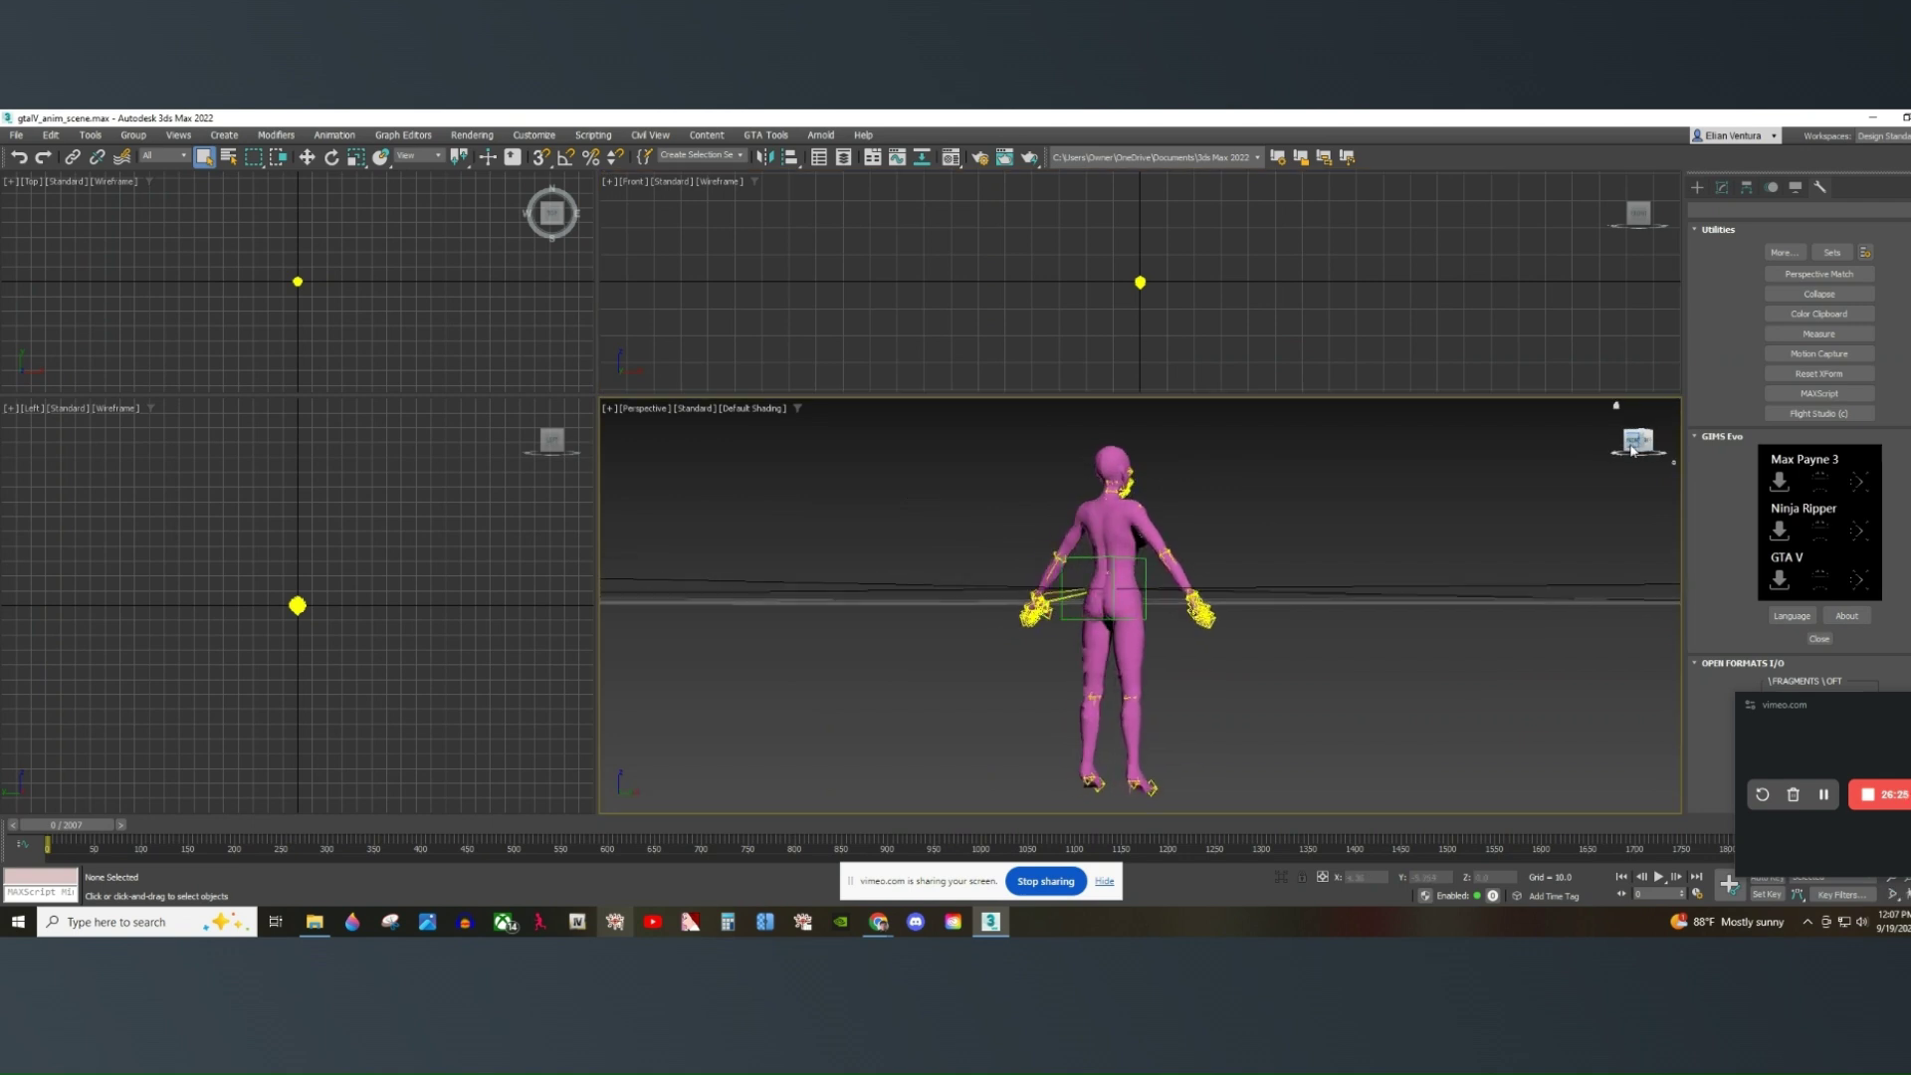
pyautogui.click(91, 135)
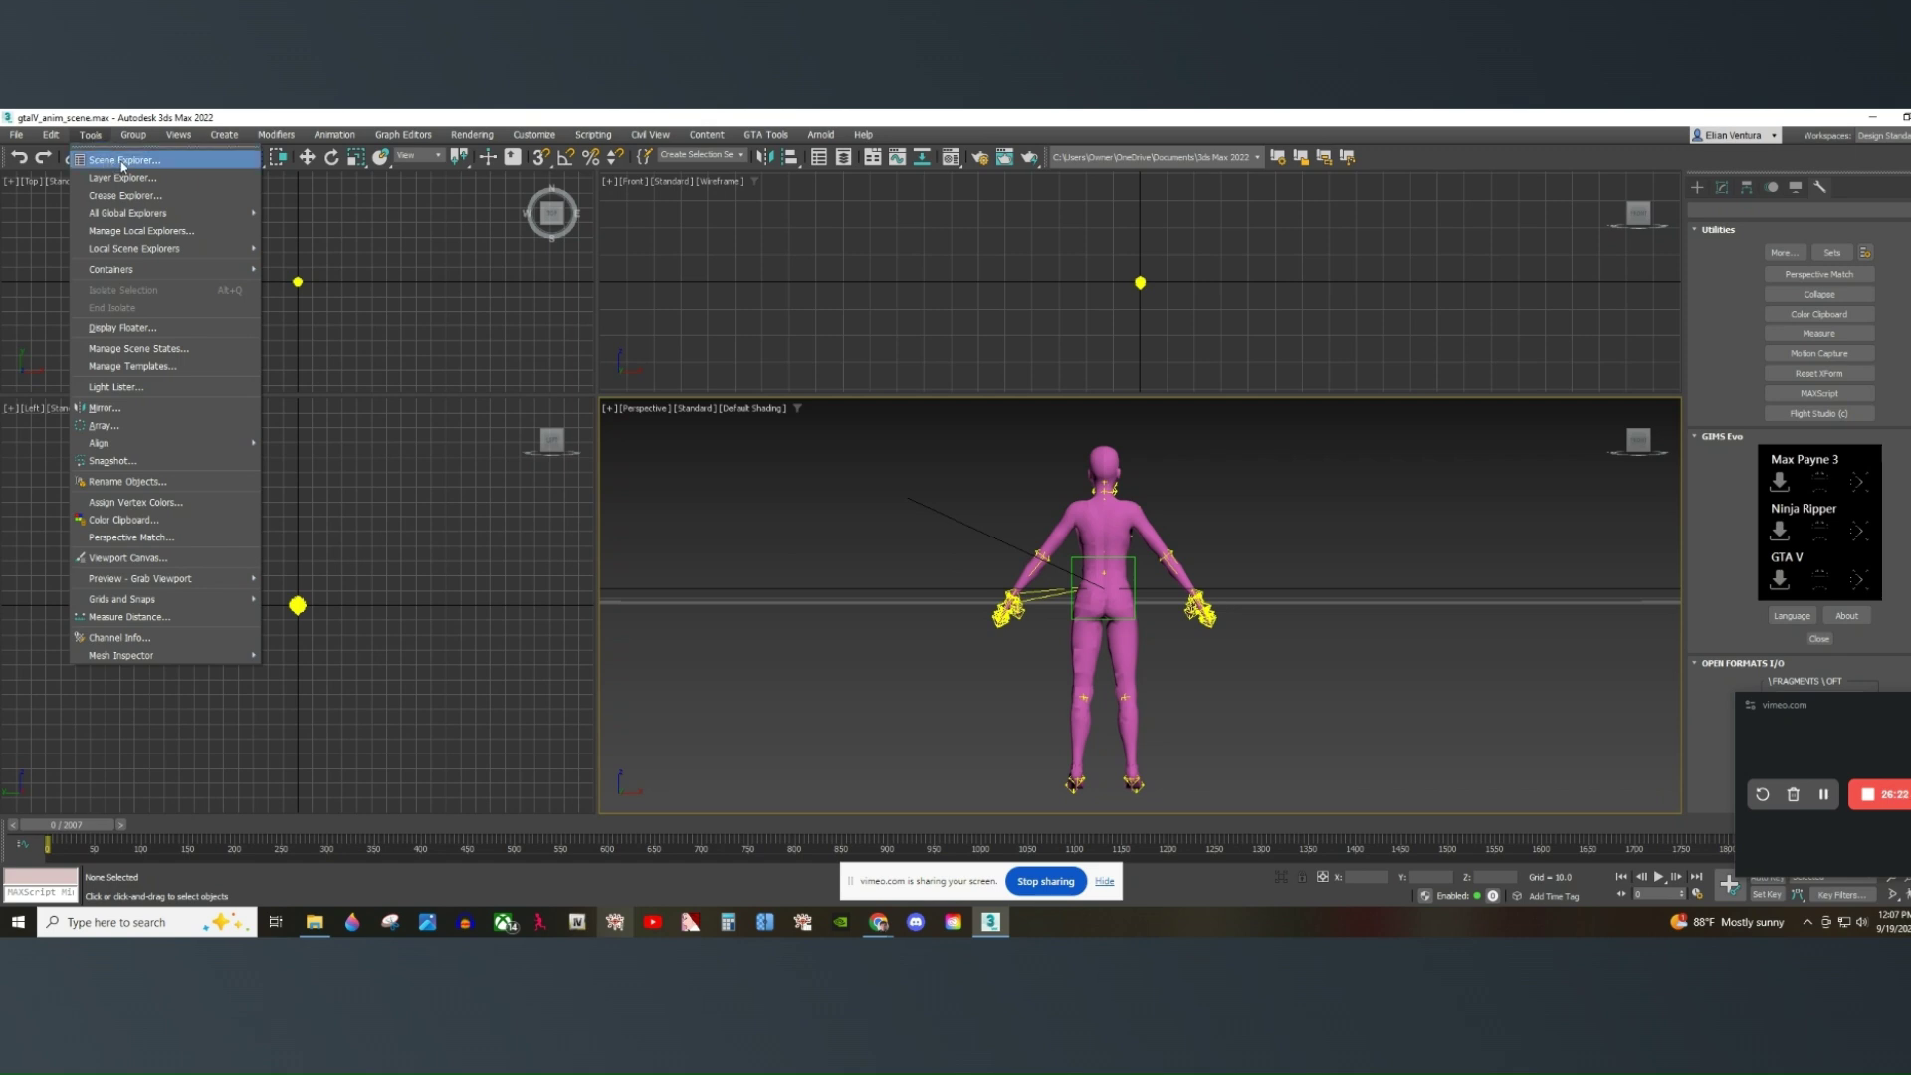
pyautogui.click(122, 161)
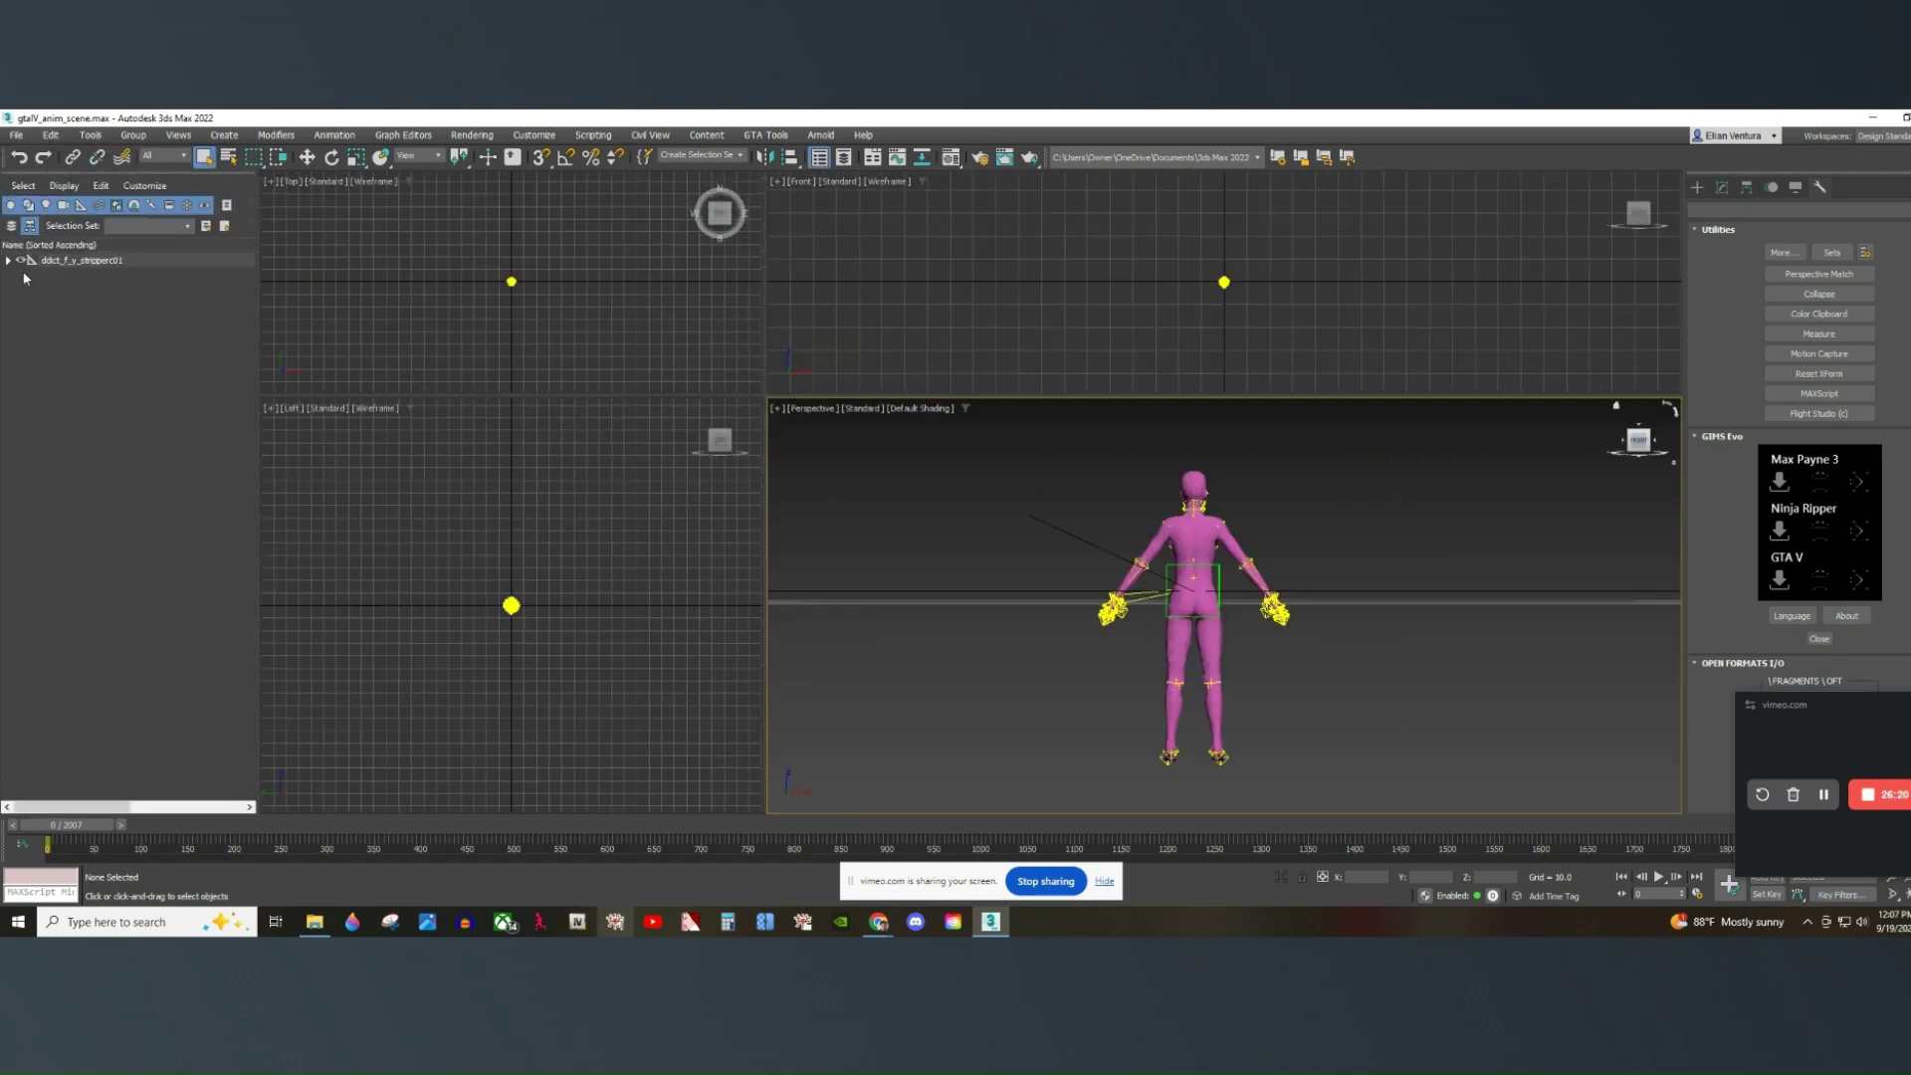
pyautogui.click(7, 260)
pyautogui.click(21, 275)
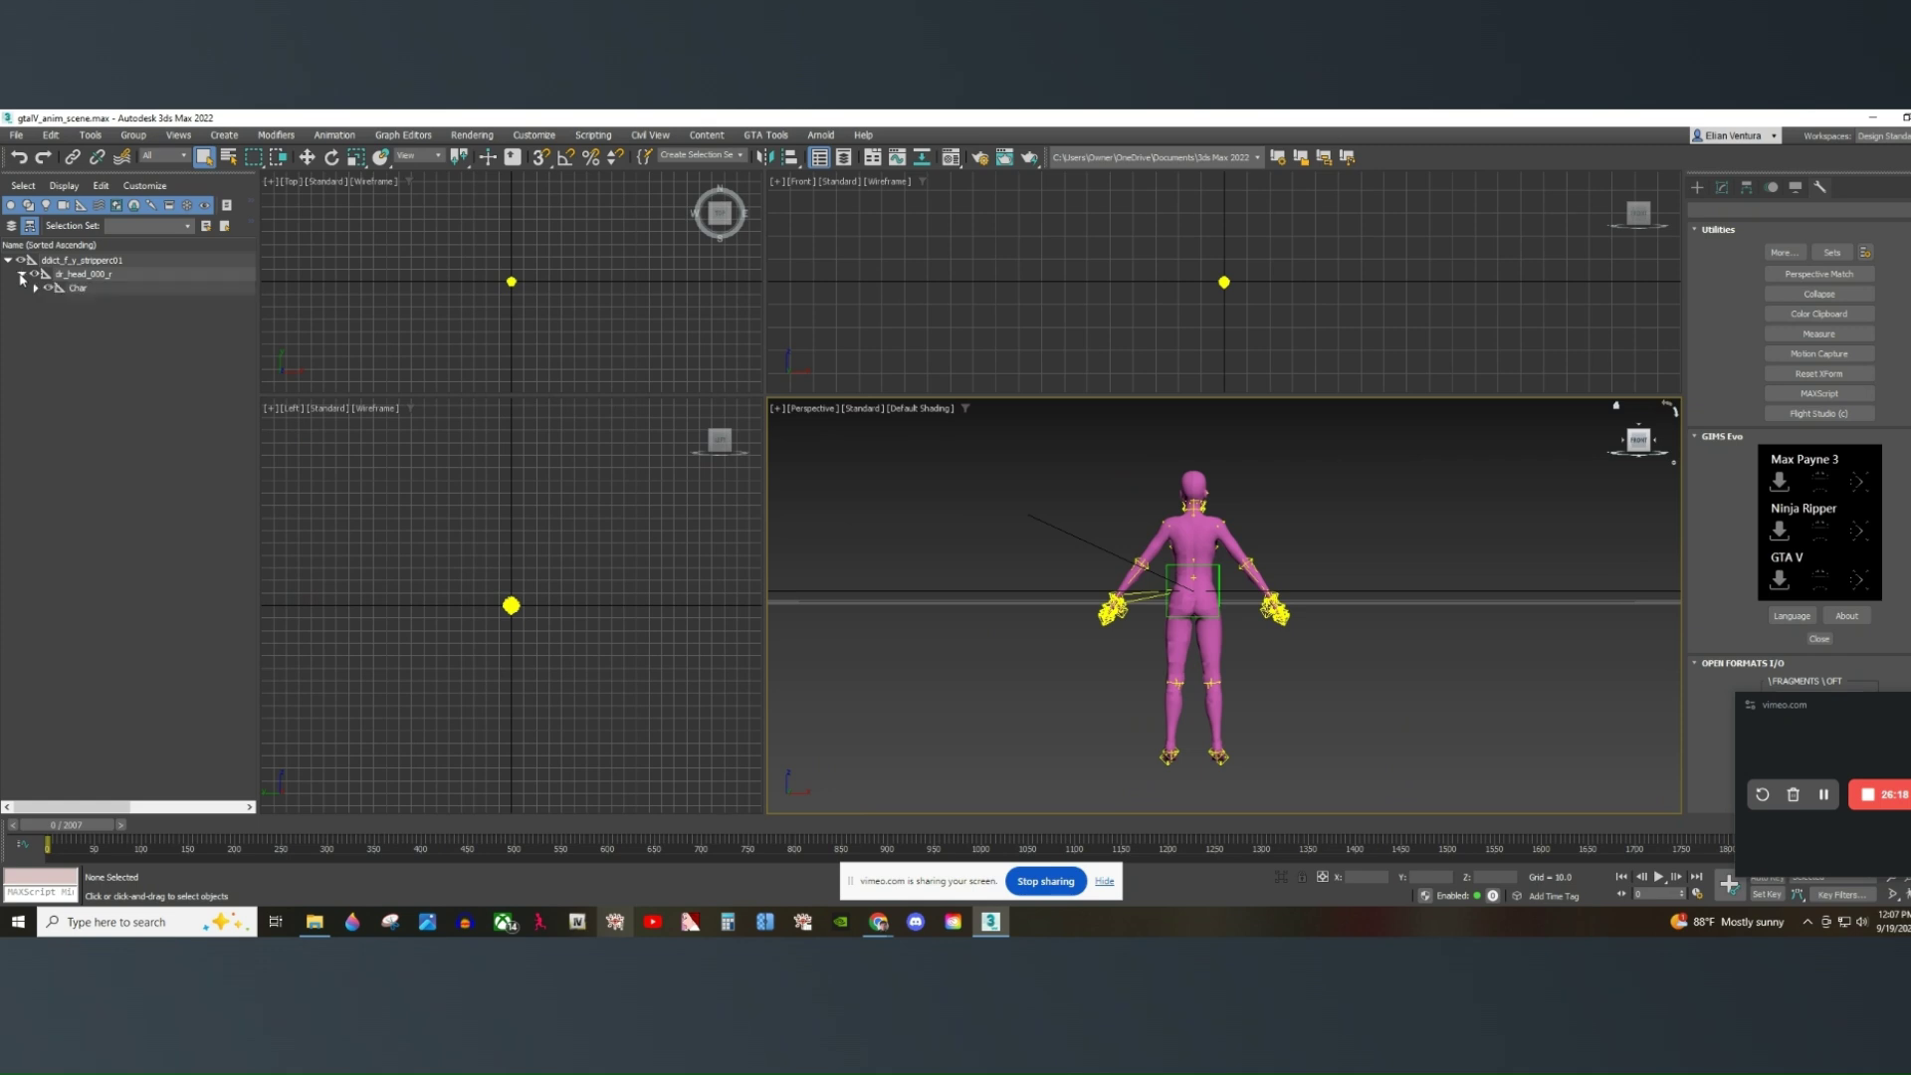
pyautogui.click(36, 288)
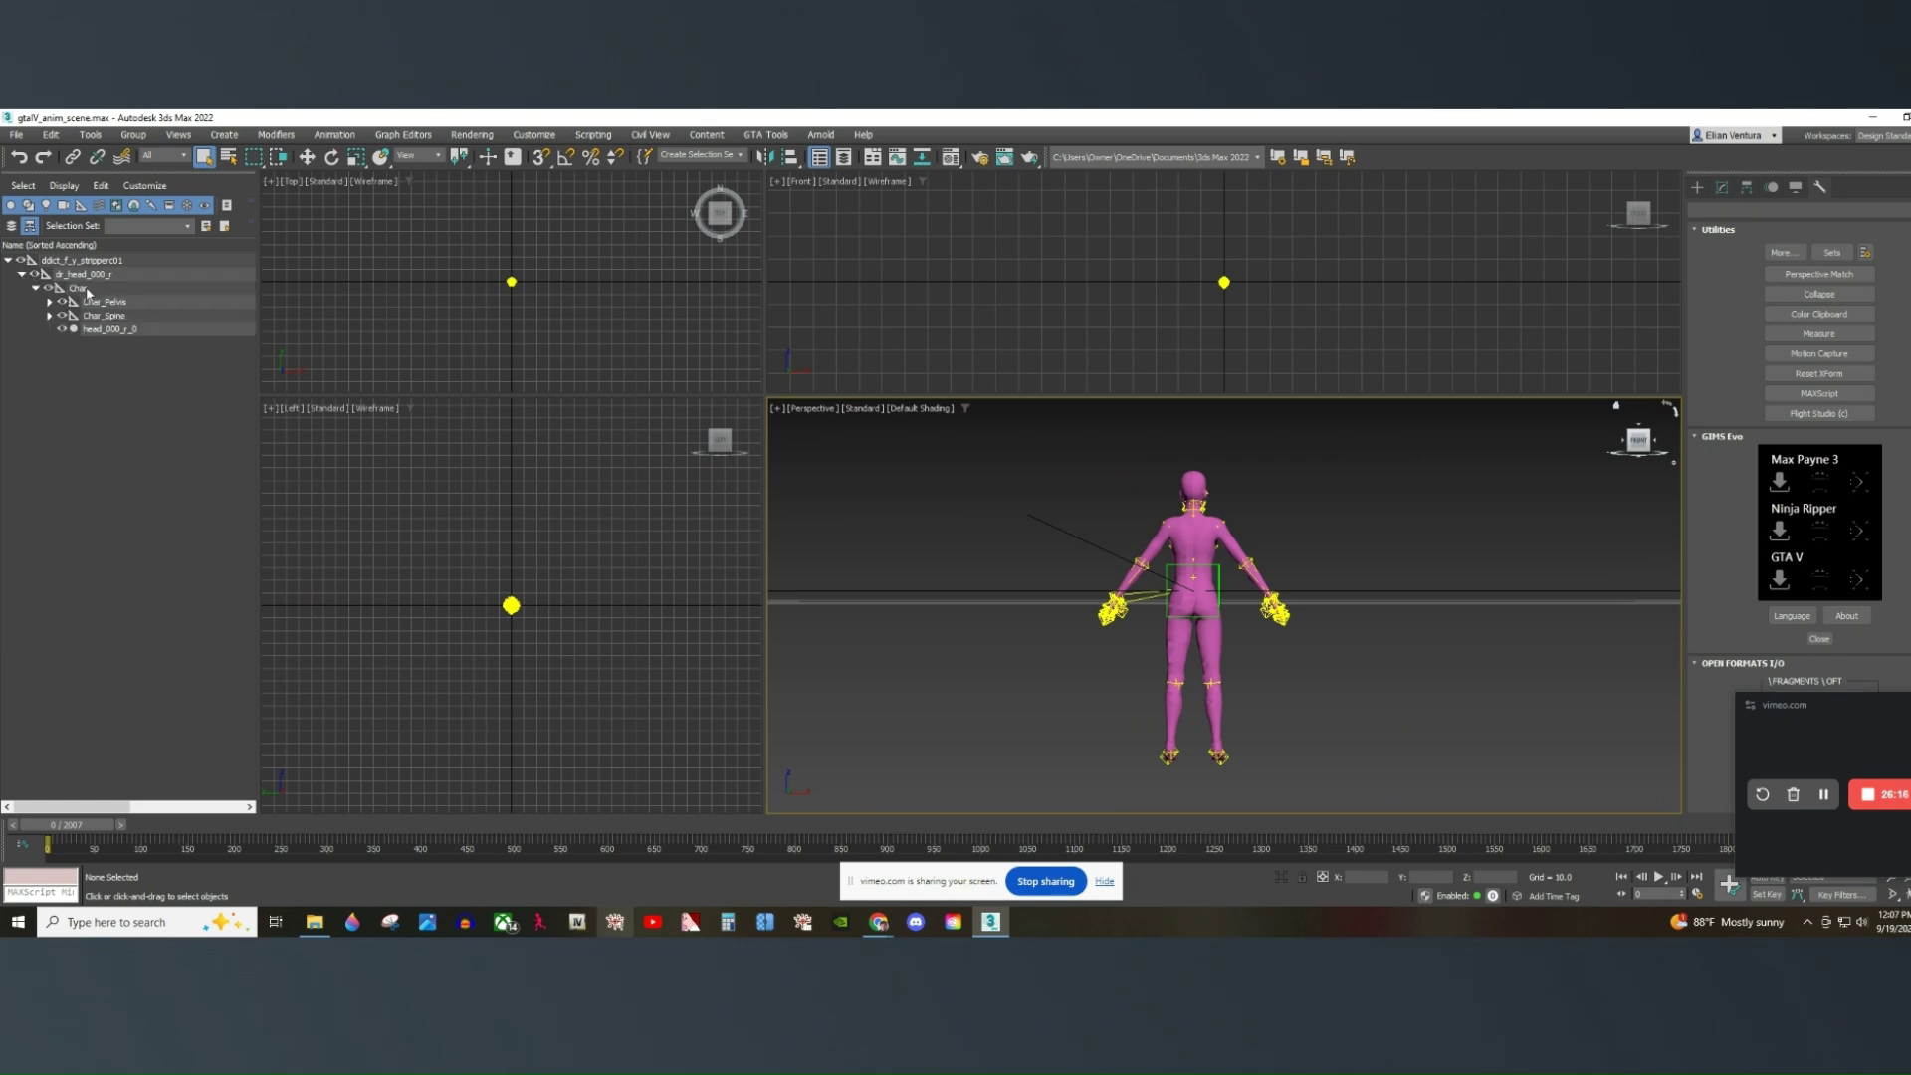
pyautogui.click(80, 288)
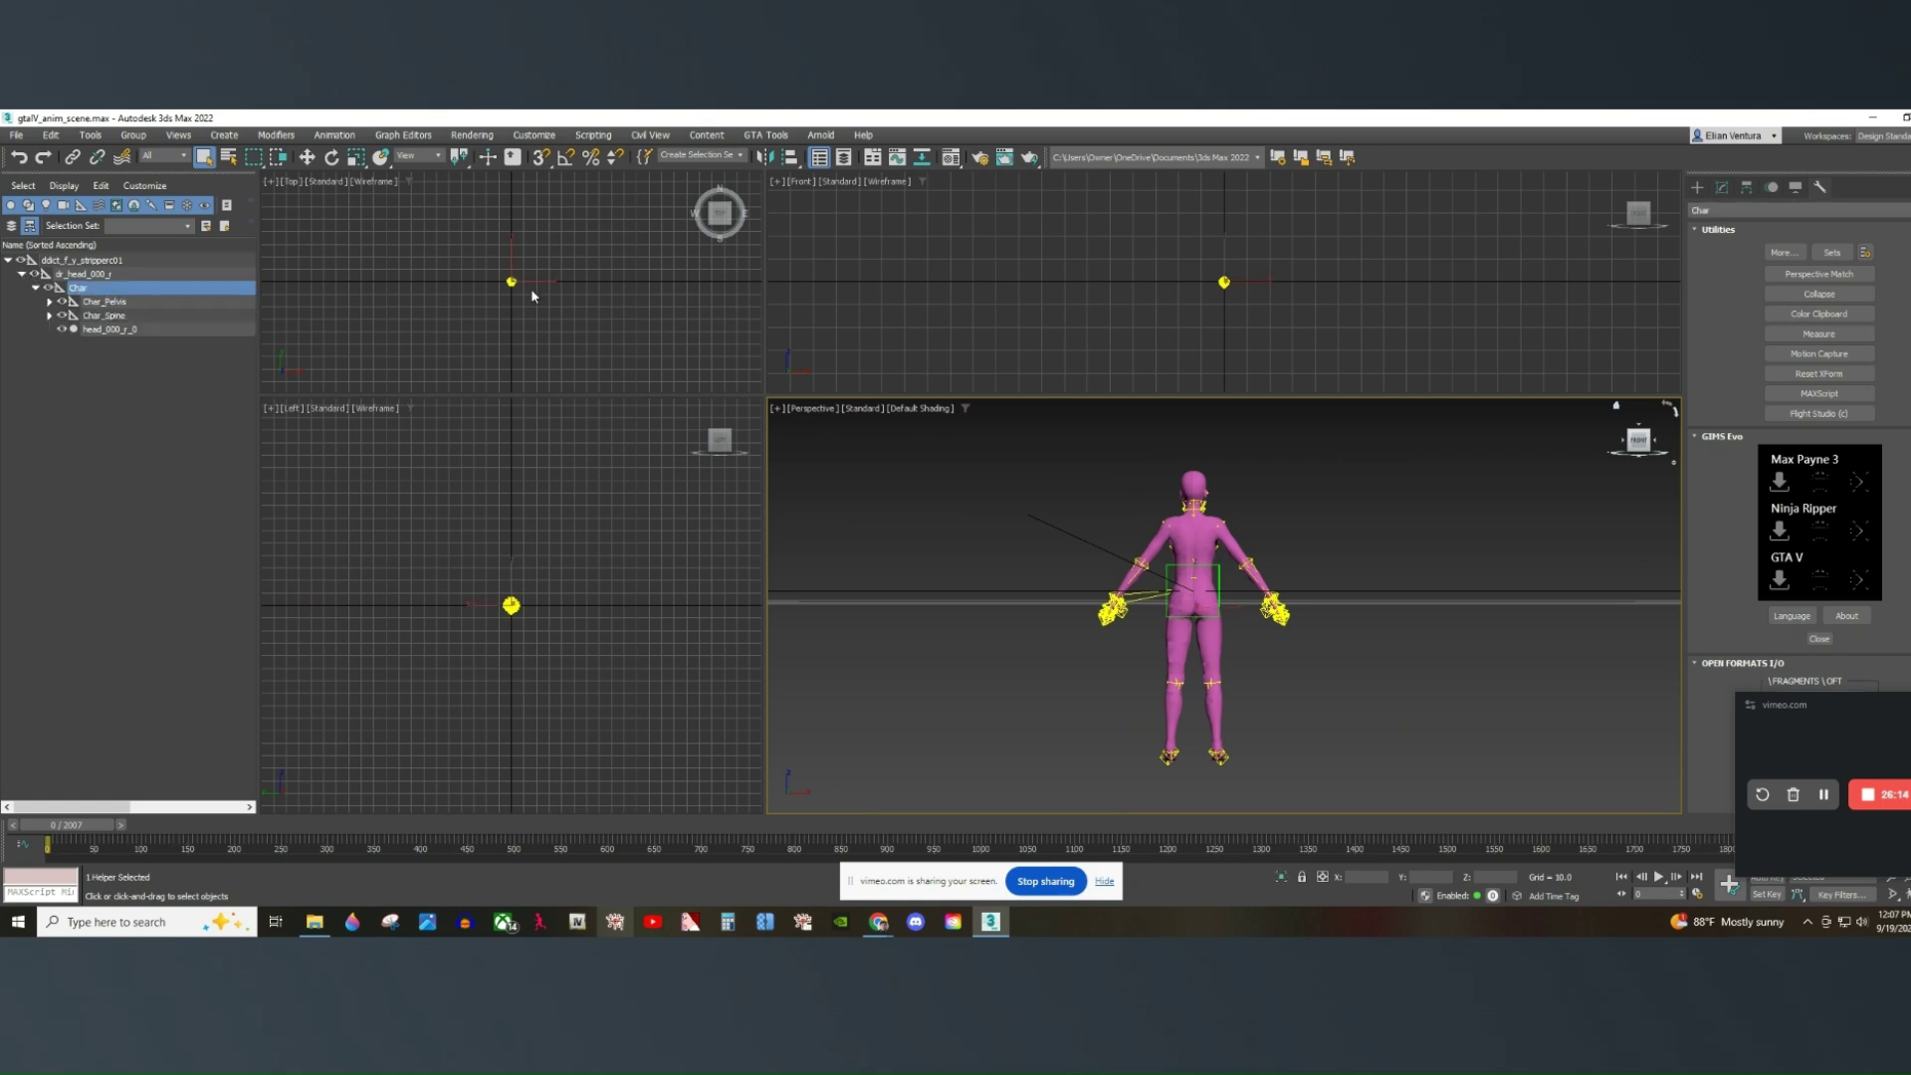
# Import knee.onim with OpenFormats I/O from GTA IV Anim Conversion Hub Base > GTA IV Anim Exports > melee_player_unarmed onto the selected Char helper.
pyautogui.scroll(-6, 1839, 488)
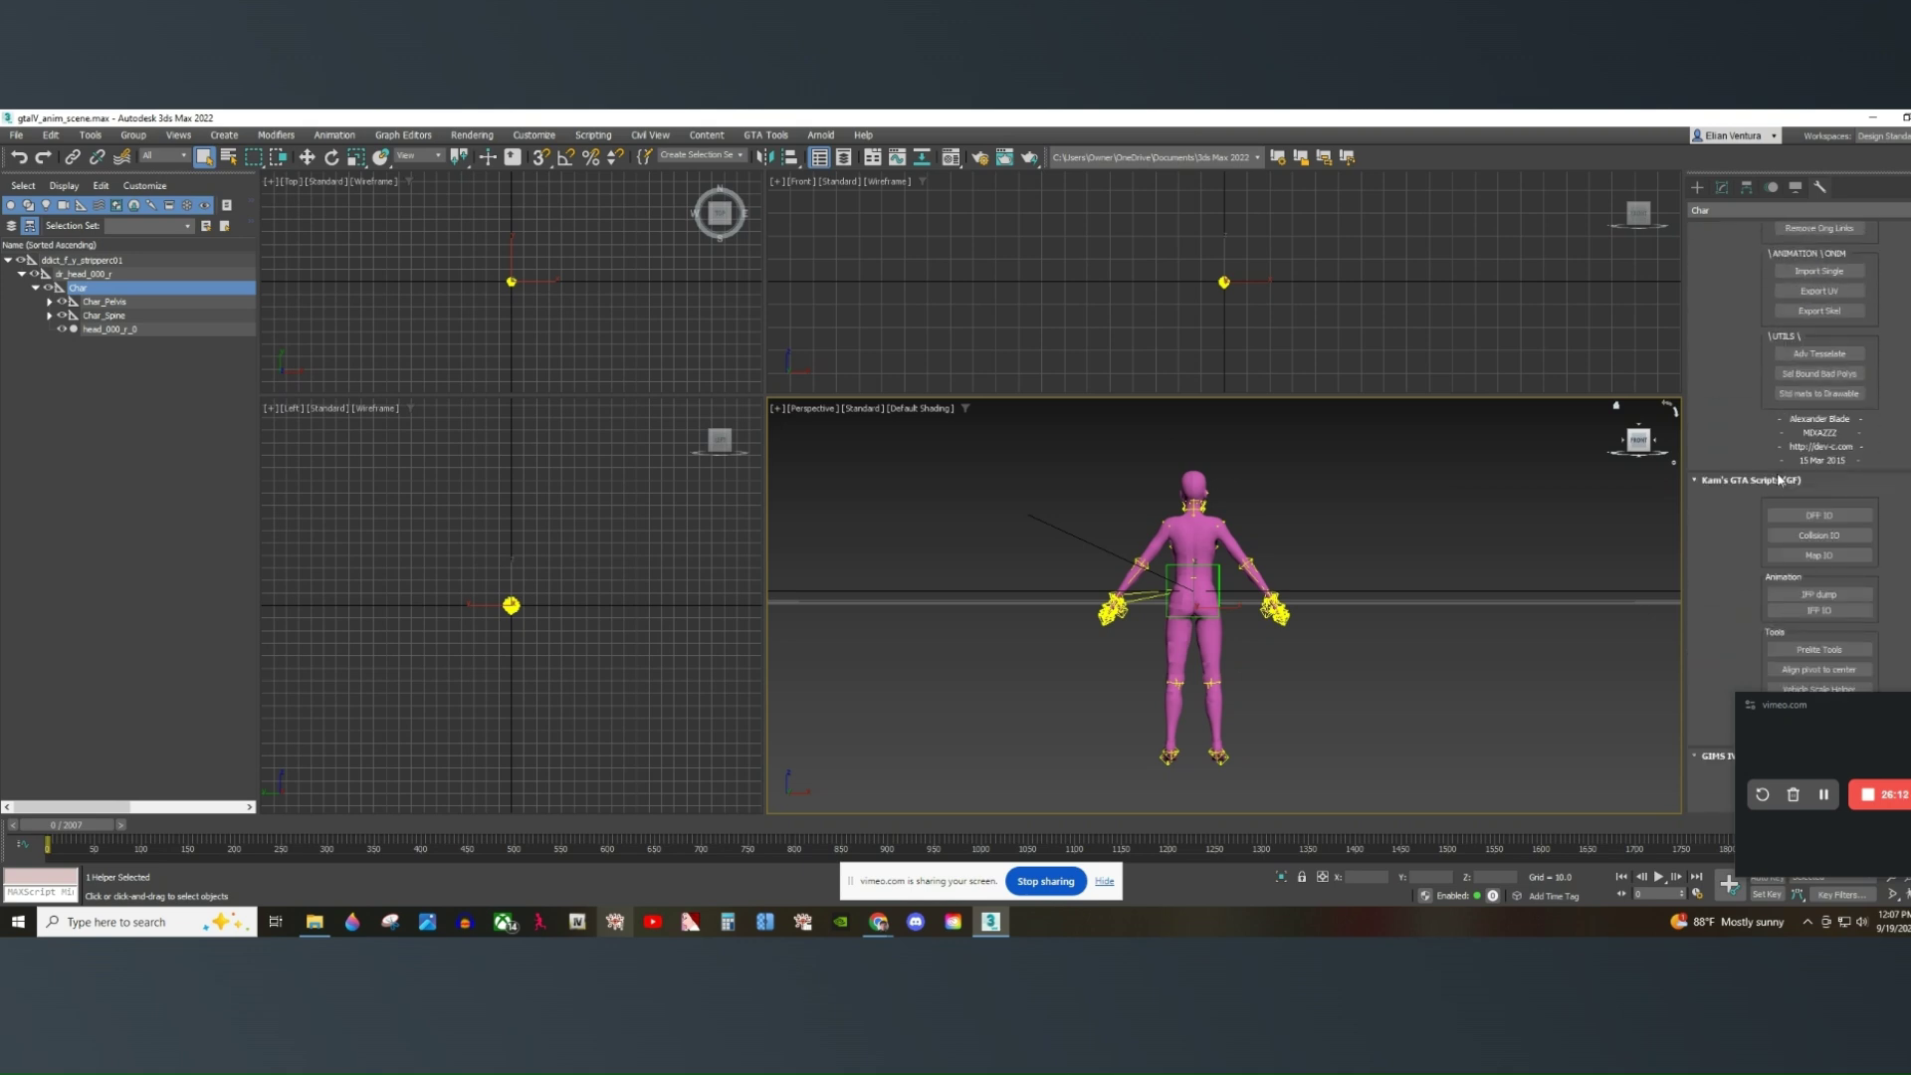
pyautogui.moveTo(1796, 714); pyautogui.dragTo(1454, 685)
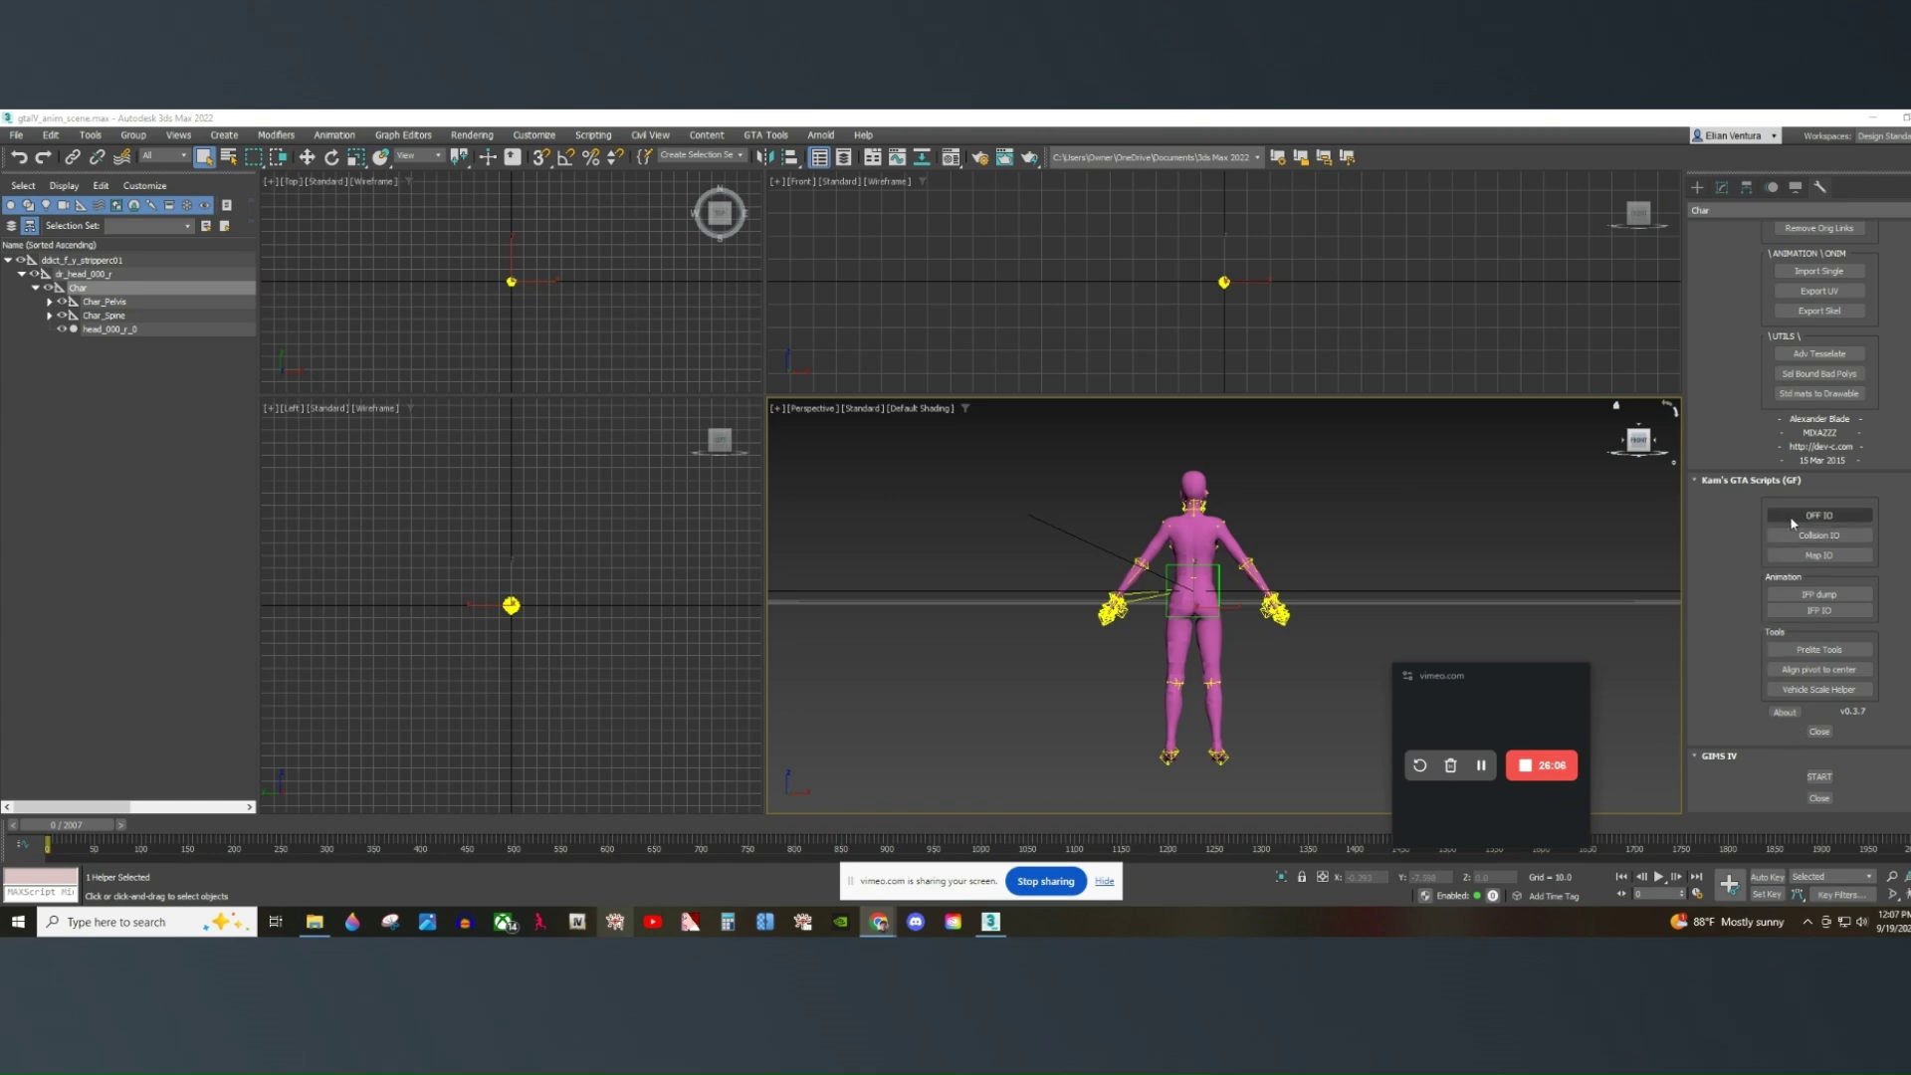
pyautogui.scroll(10, 1760, 550)
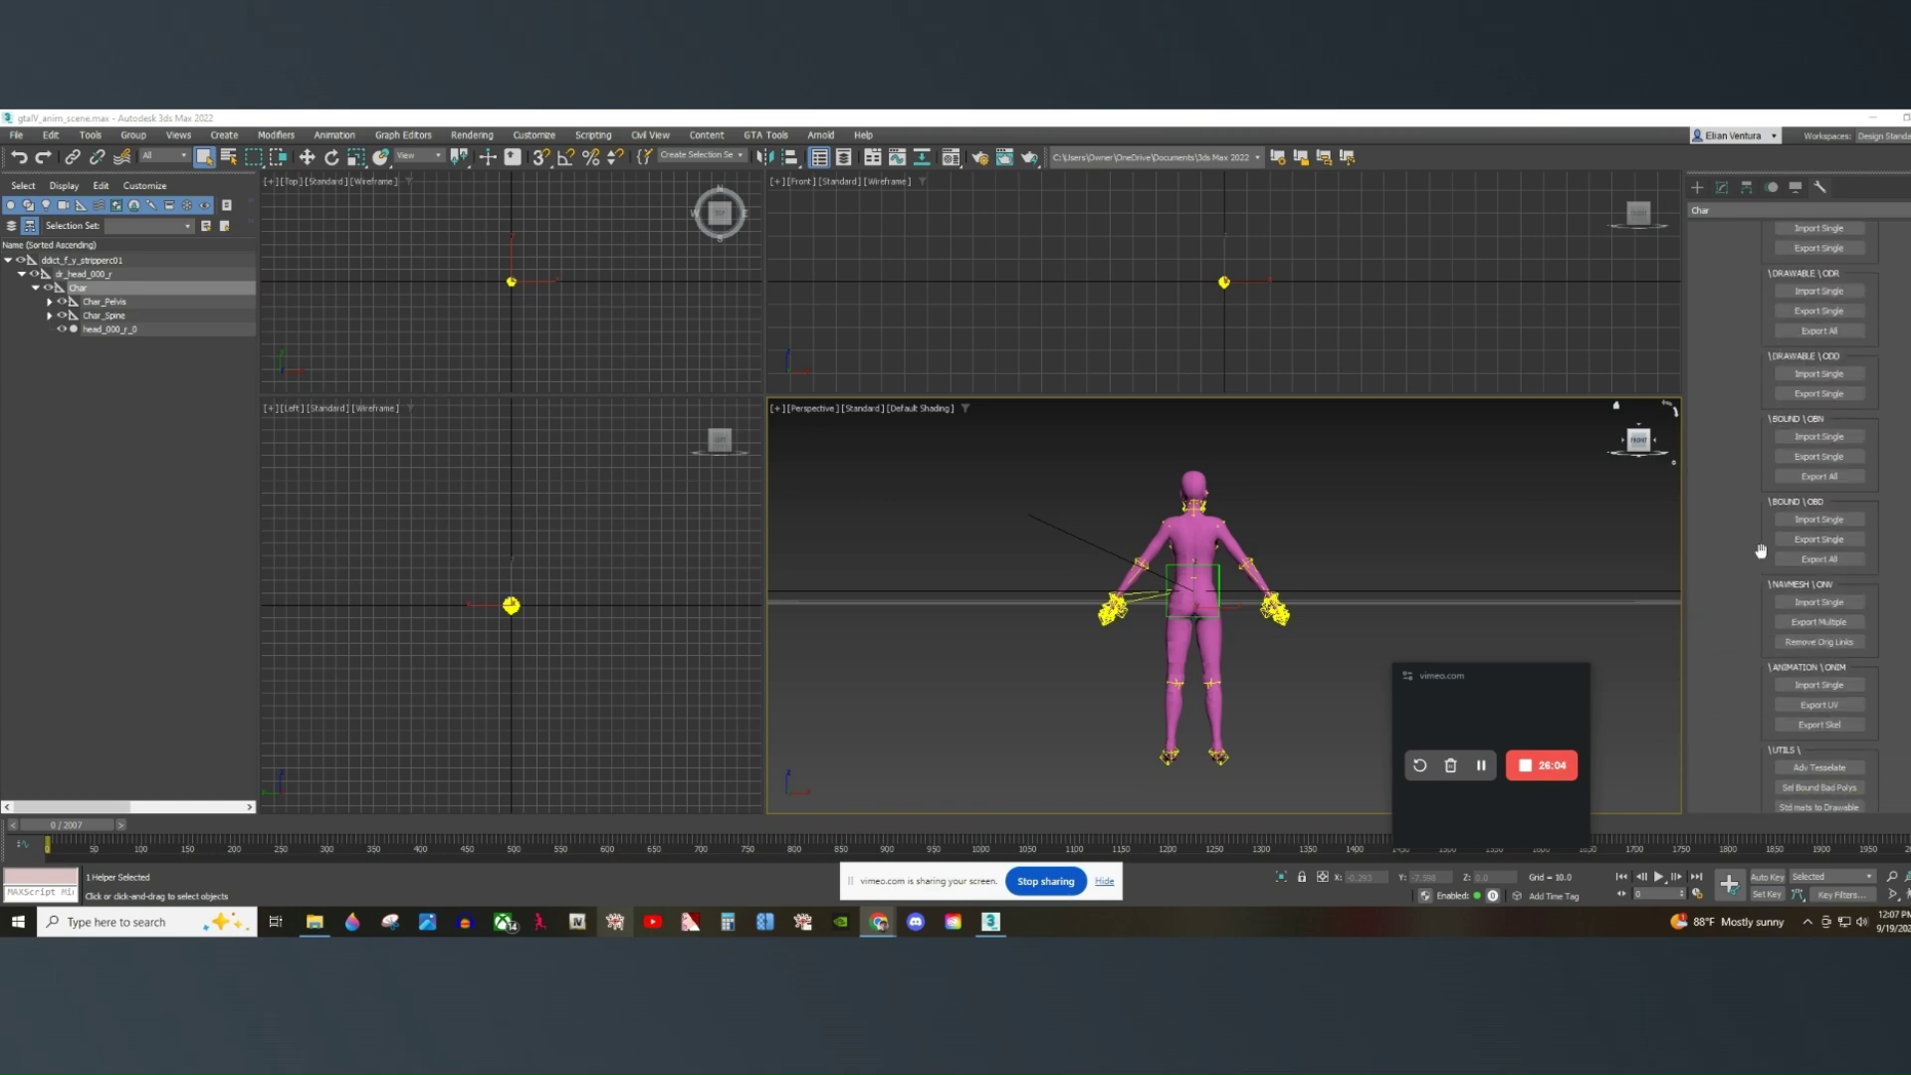
pyautogui.scroll(4, 1760, 550)
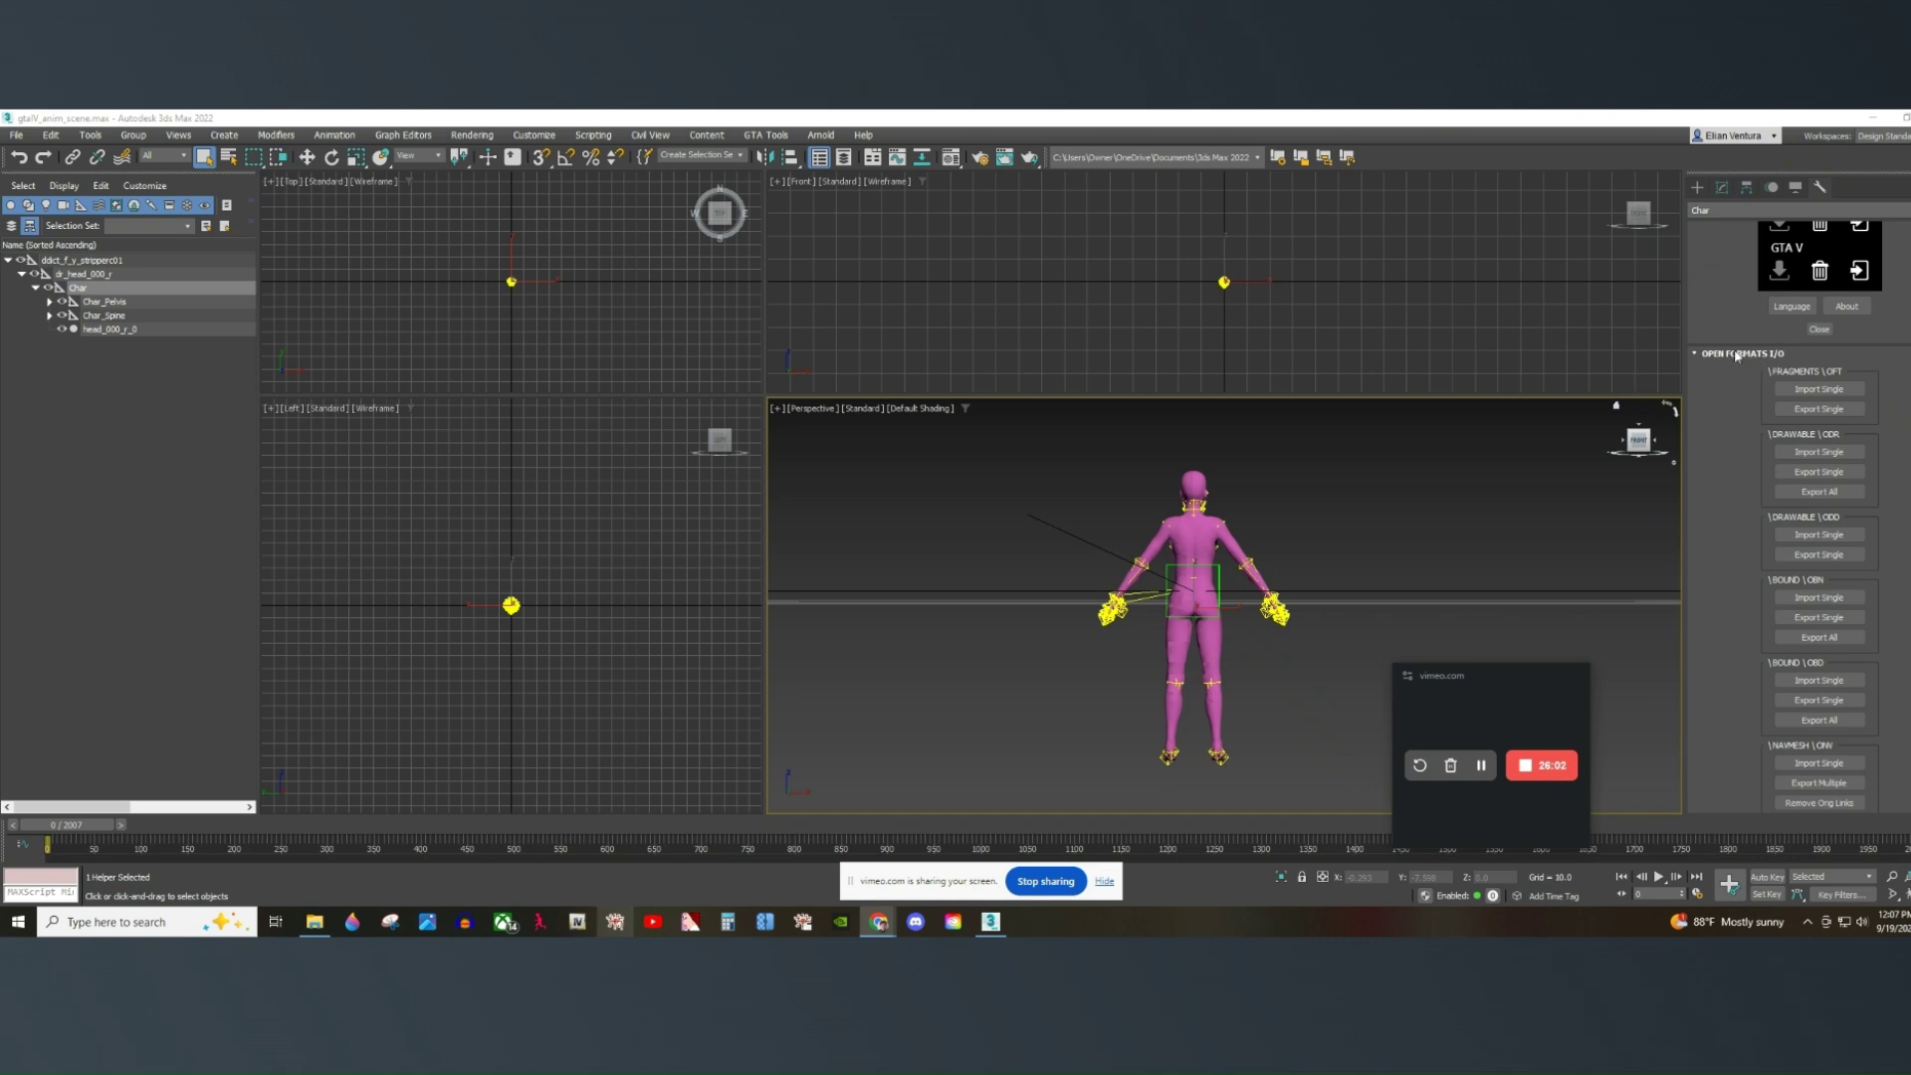
pyautogui.scroll(-6, 1761, 460)
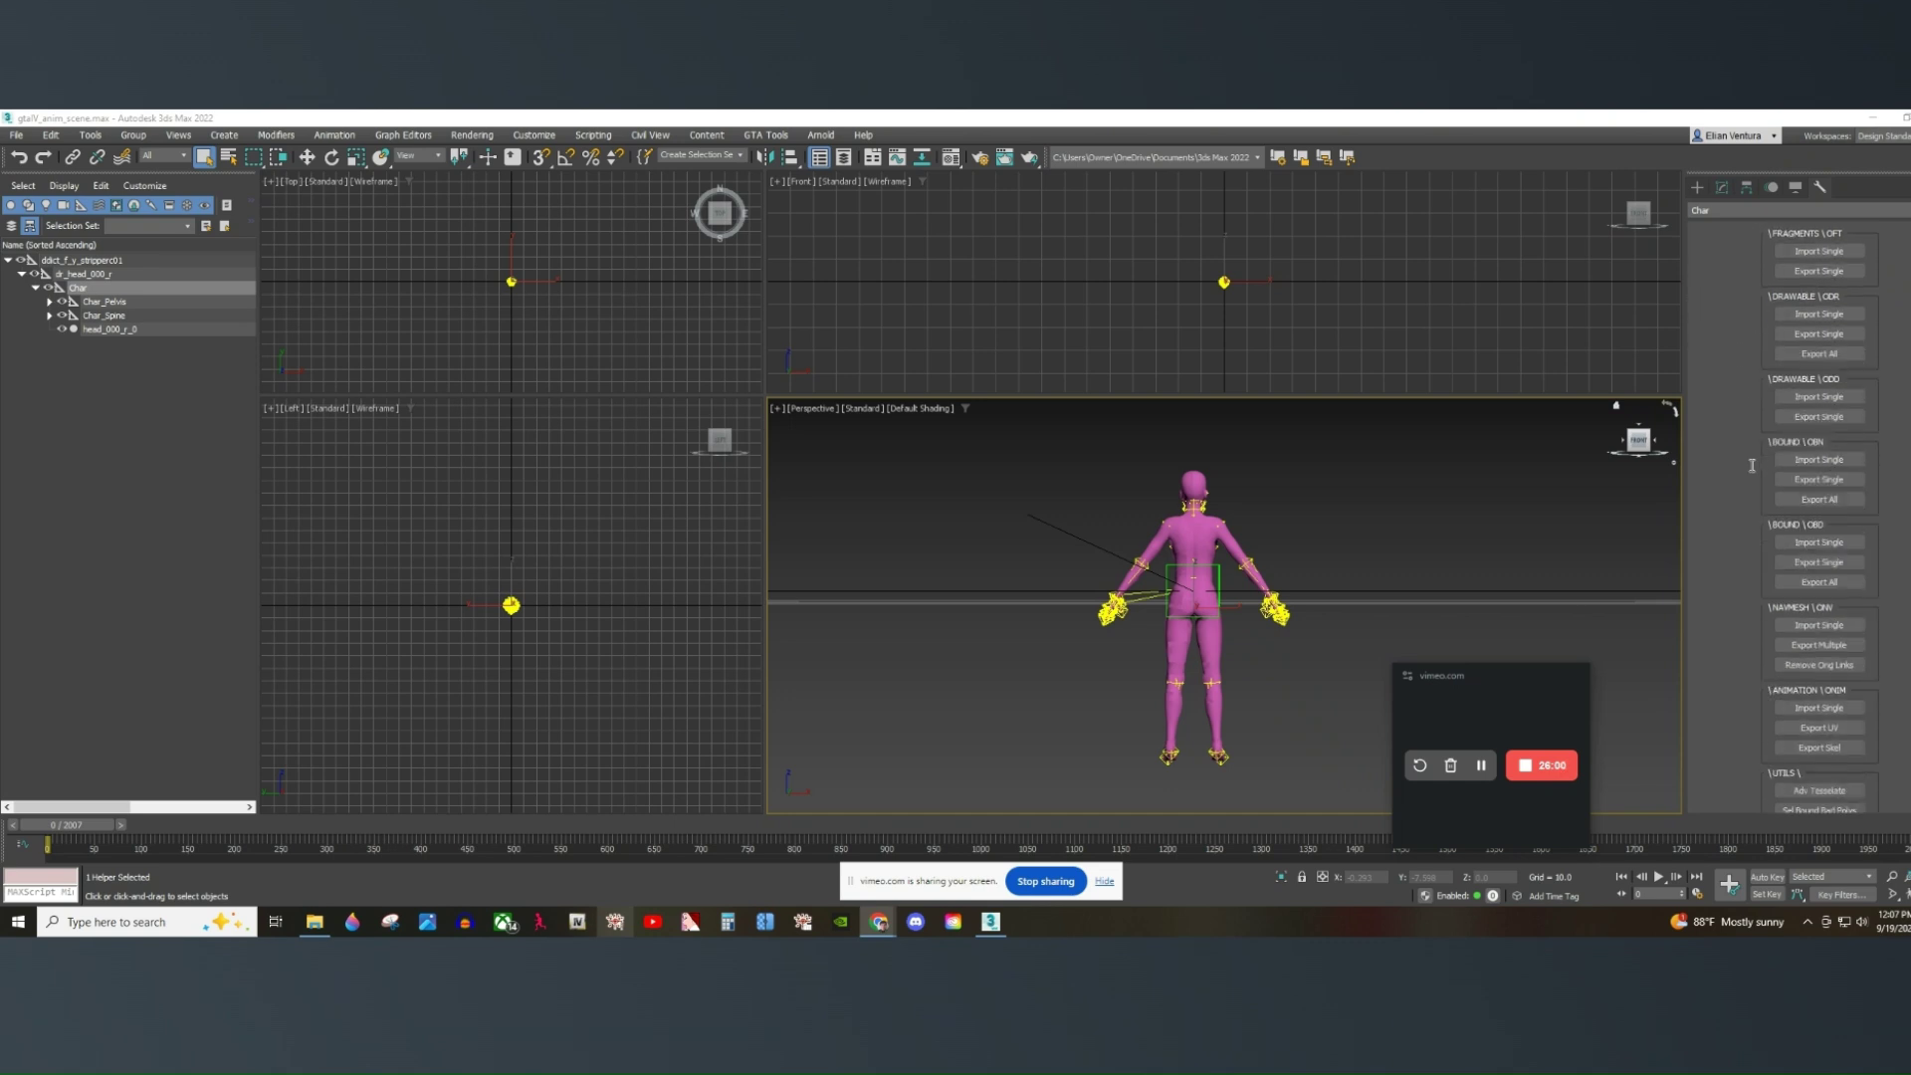
pyautogui.scroll(-1, 1751, 464)
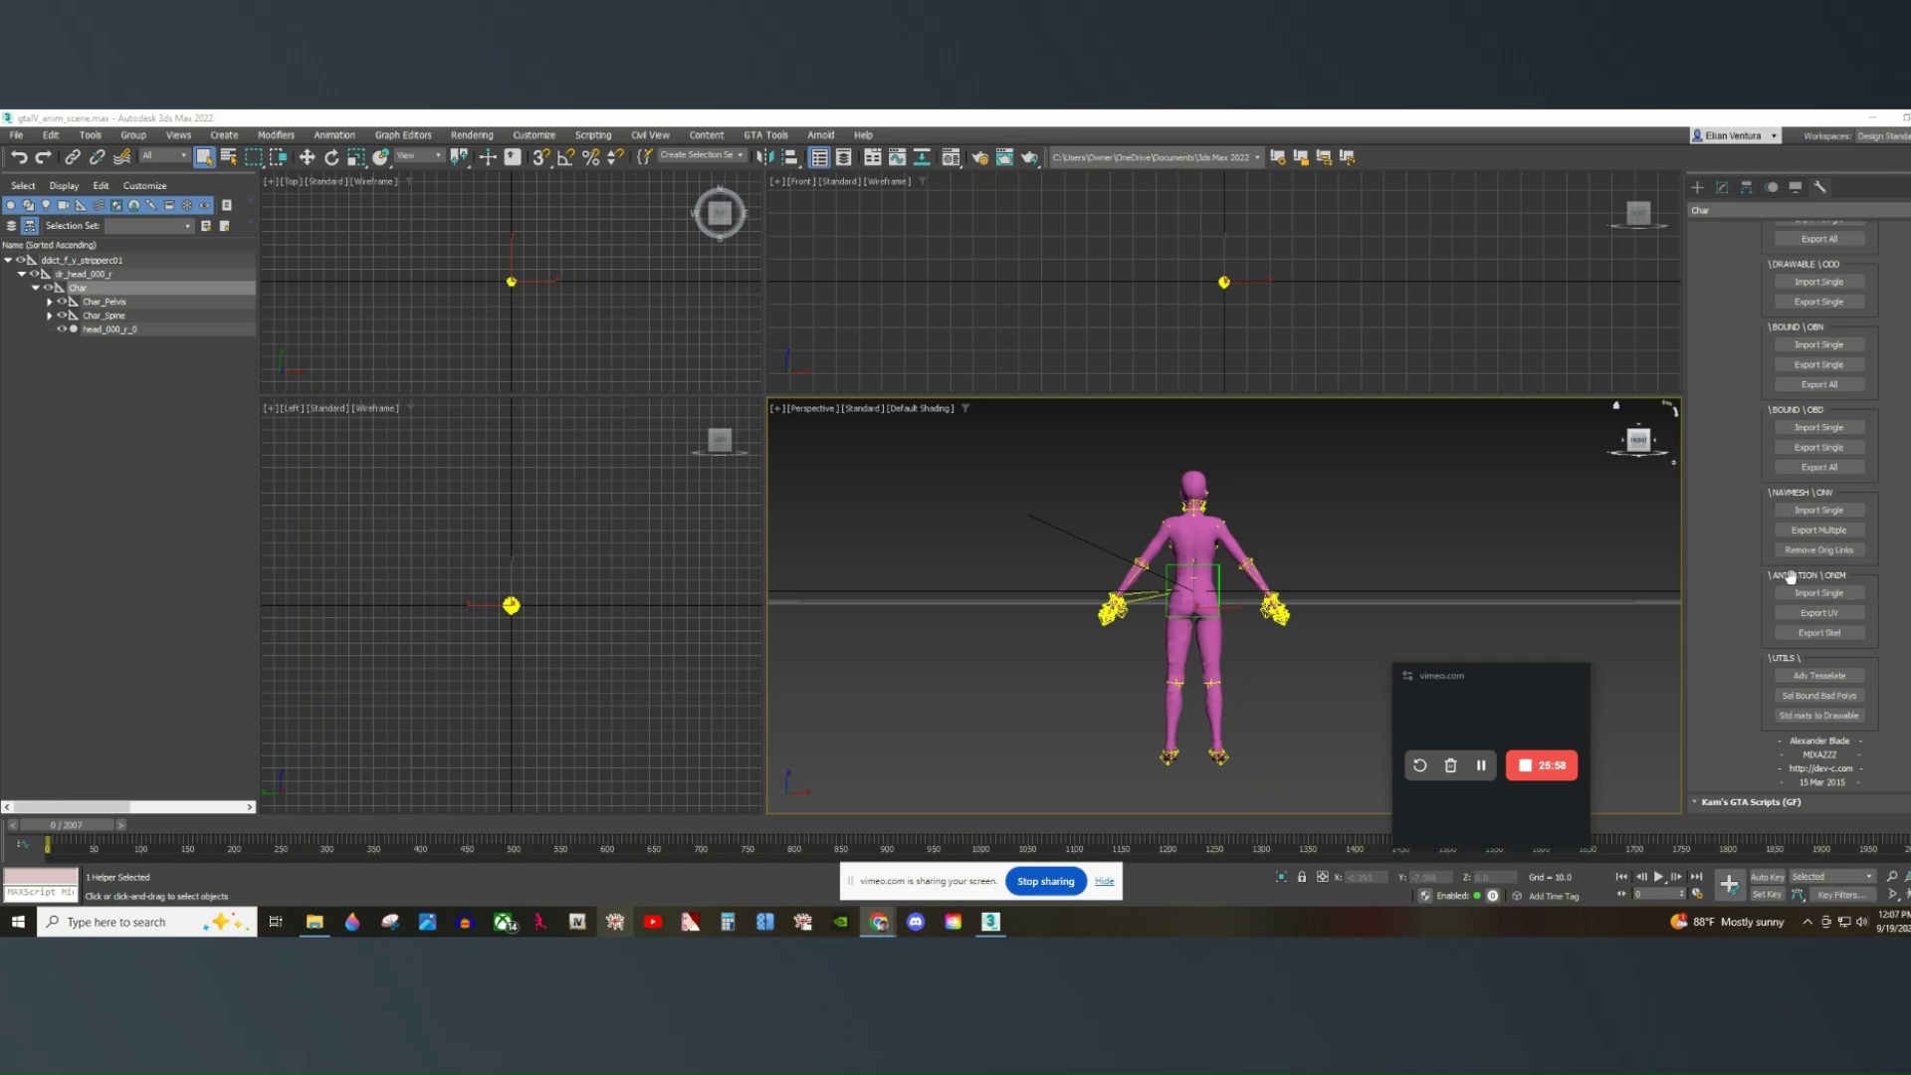
pyautogui.click(1814, 593)
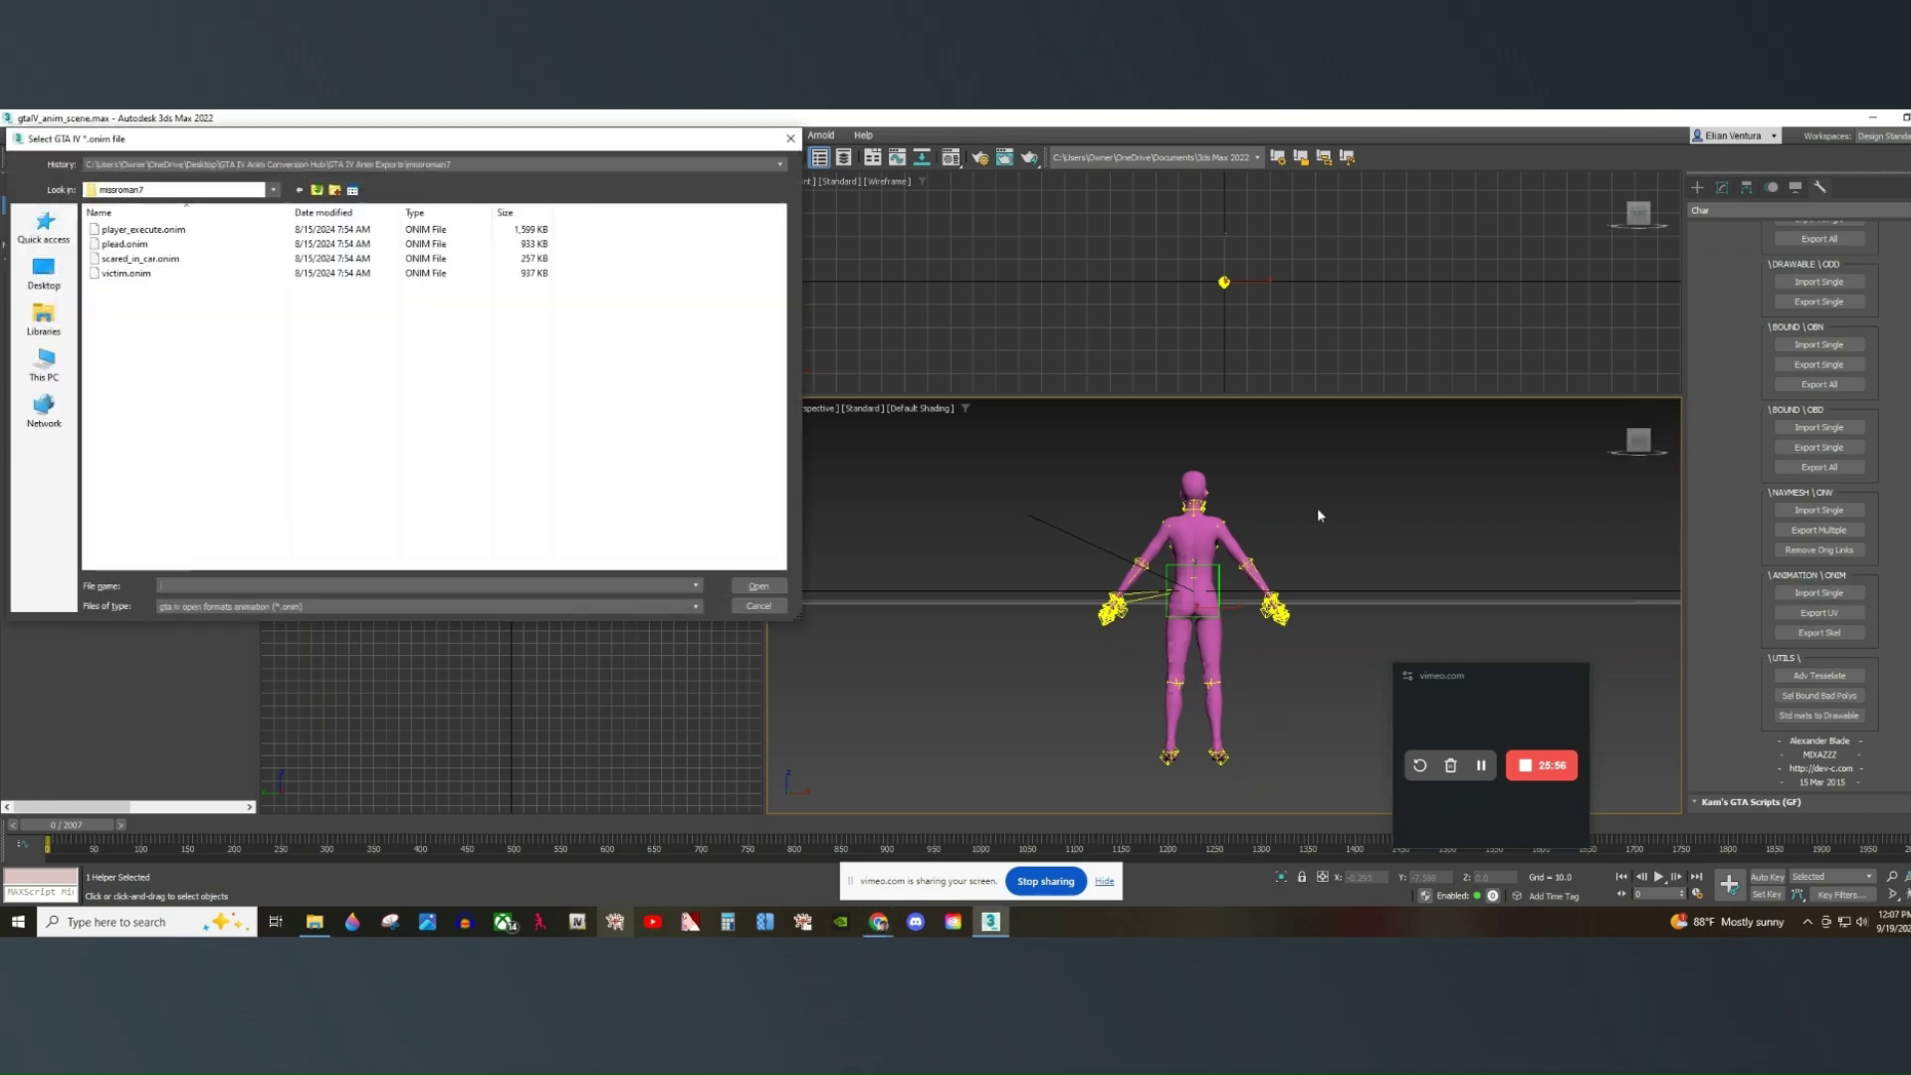
pyautogui.click(317, 190)
pyautogui.click(318, 191)
pyautogui.click(316, 190)
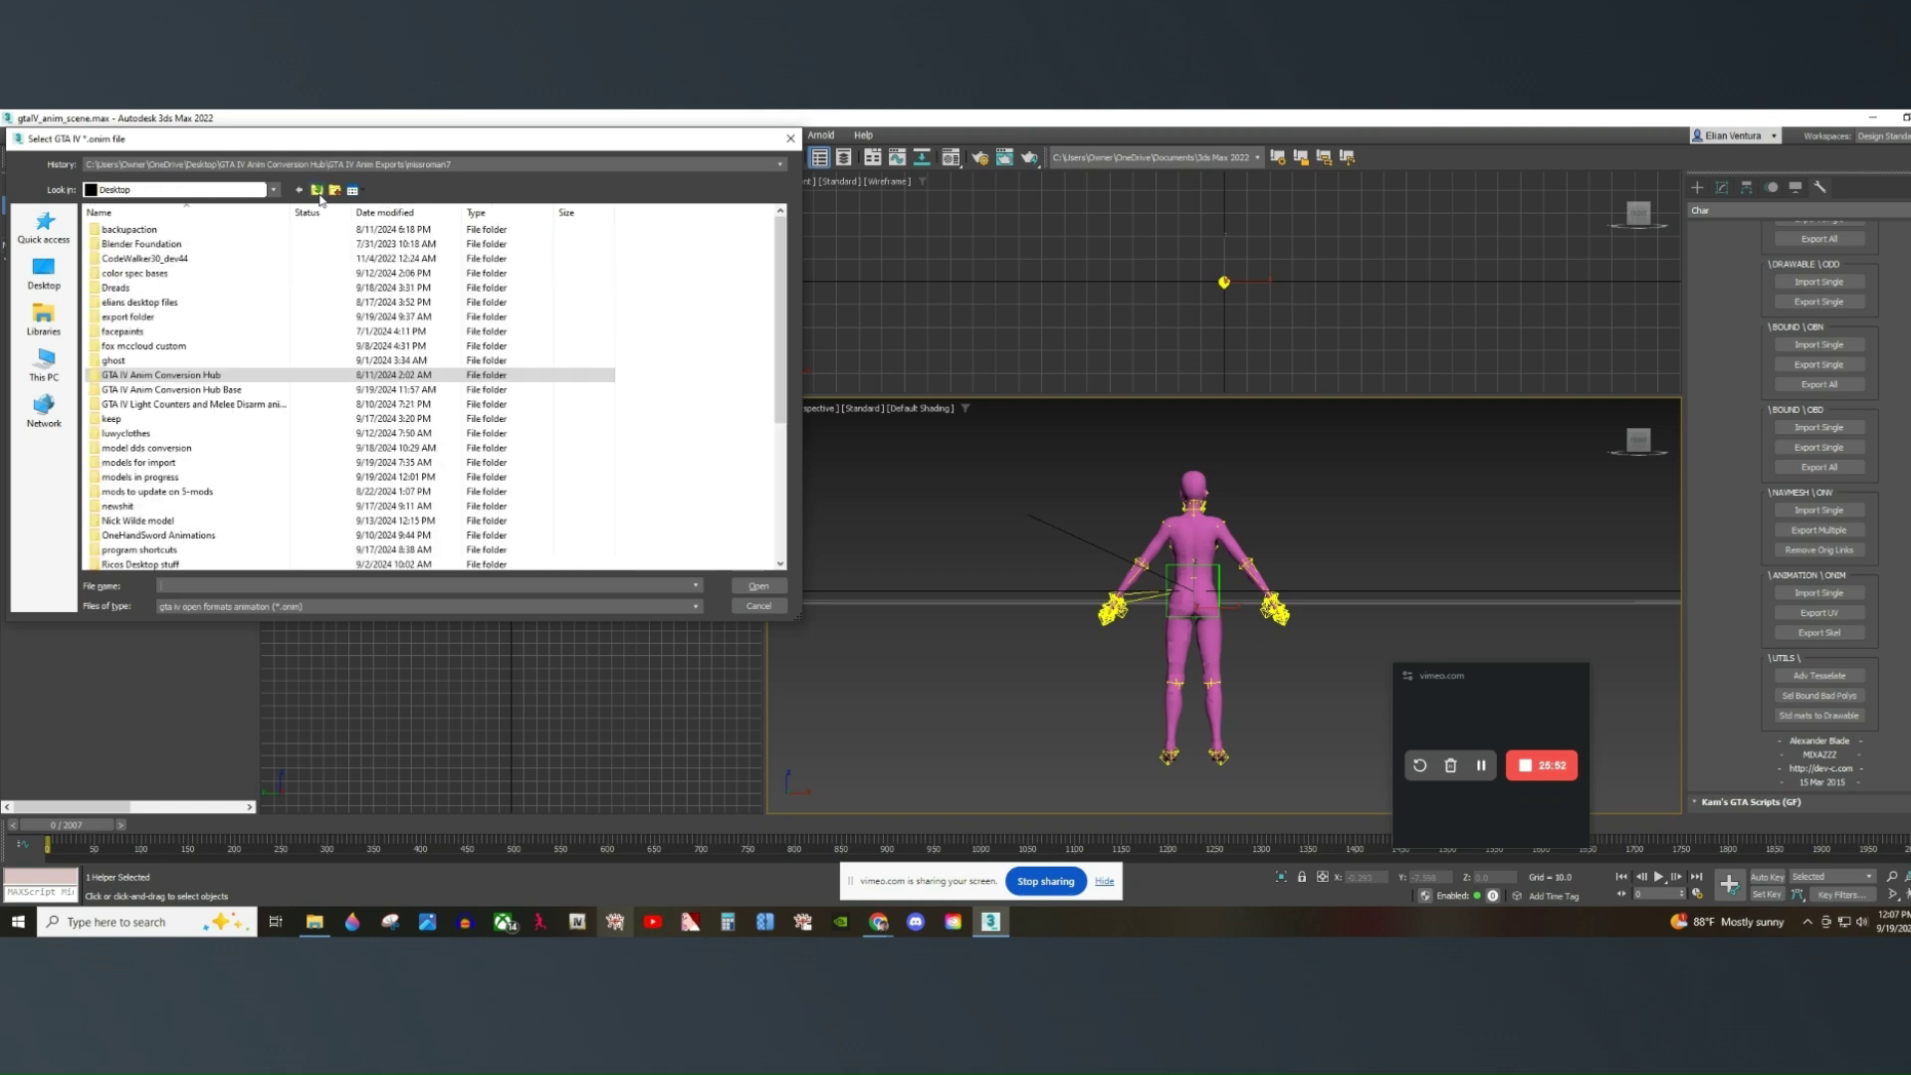
pyautogui.doubleClick(230, 395)
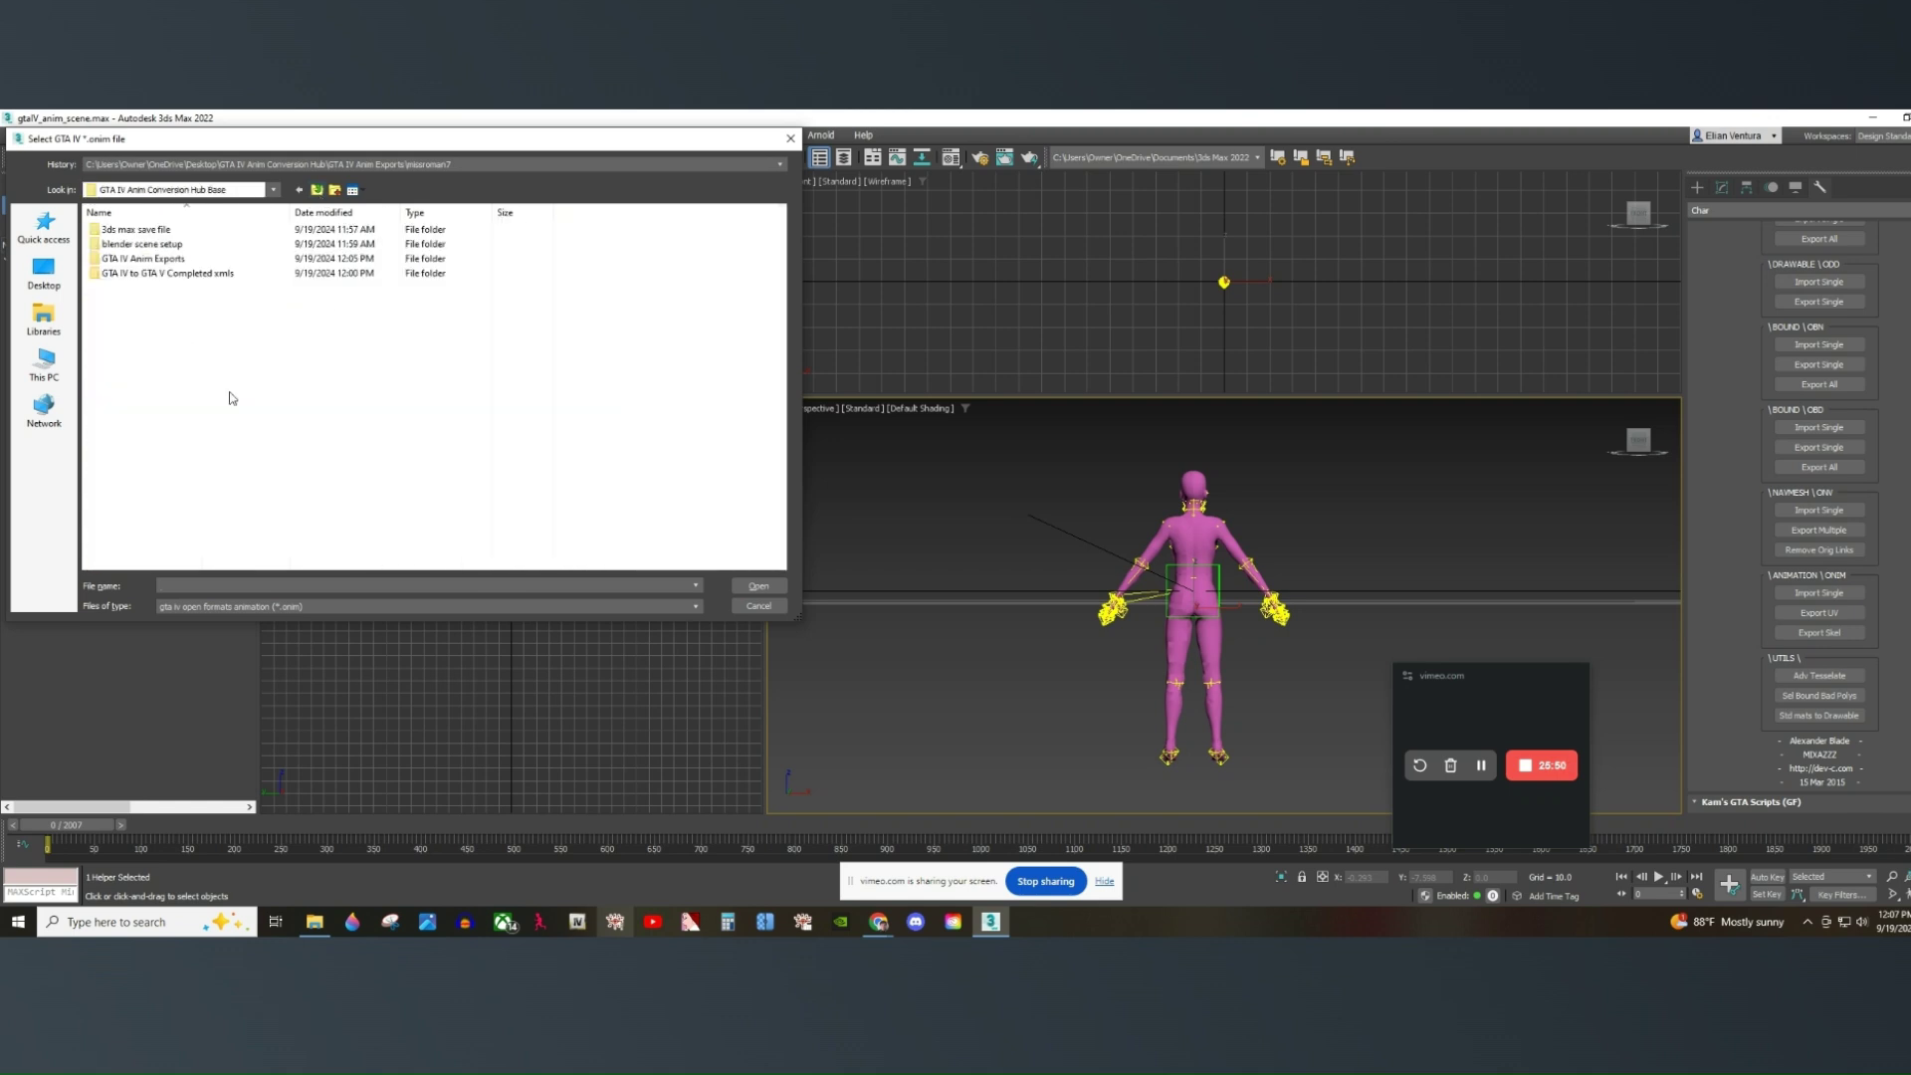
pyautogui.doubleClick(170, 258)
pyautogui.doubleClick(171, 230)
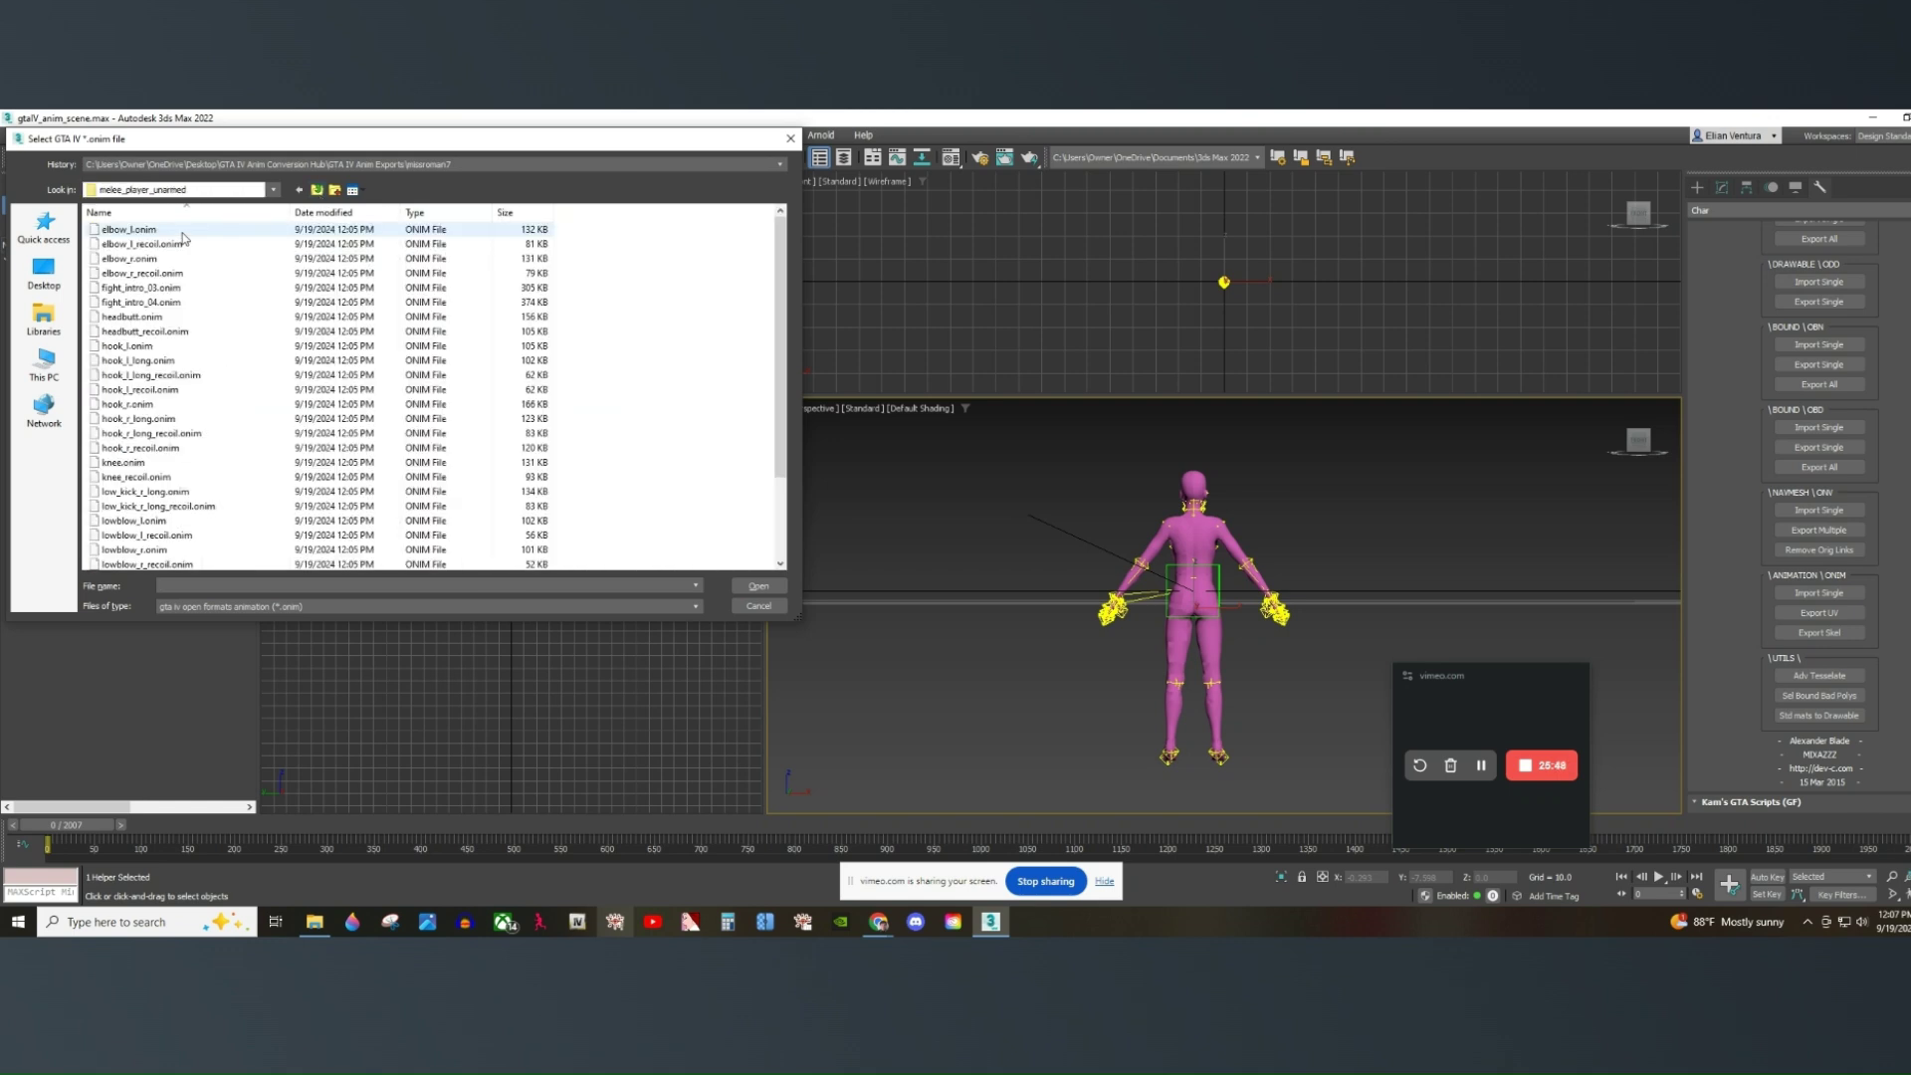
pyautogui.scroll(-3, 179, 306)
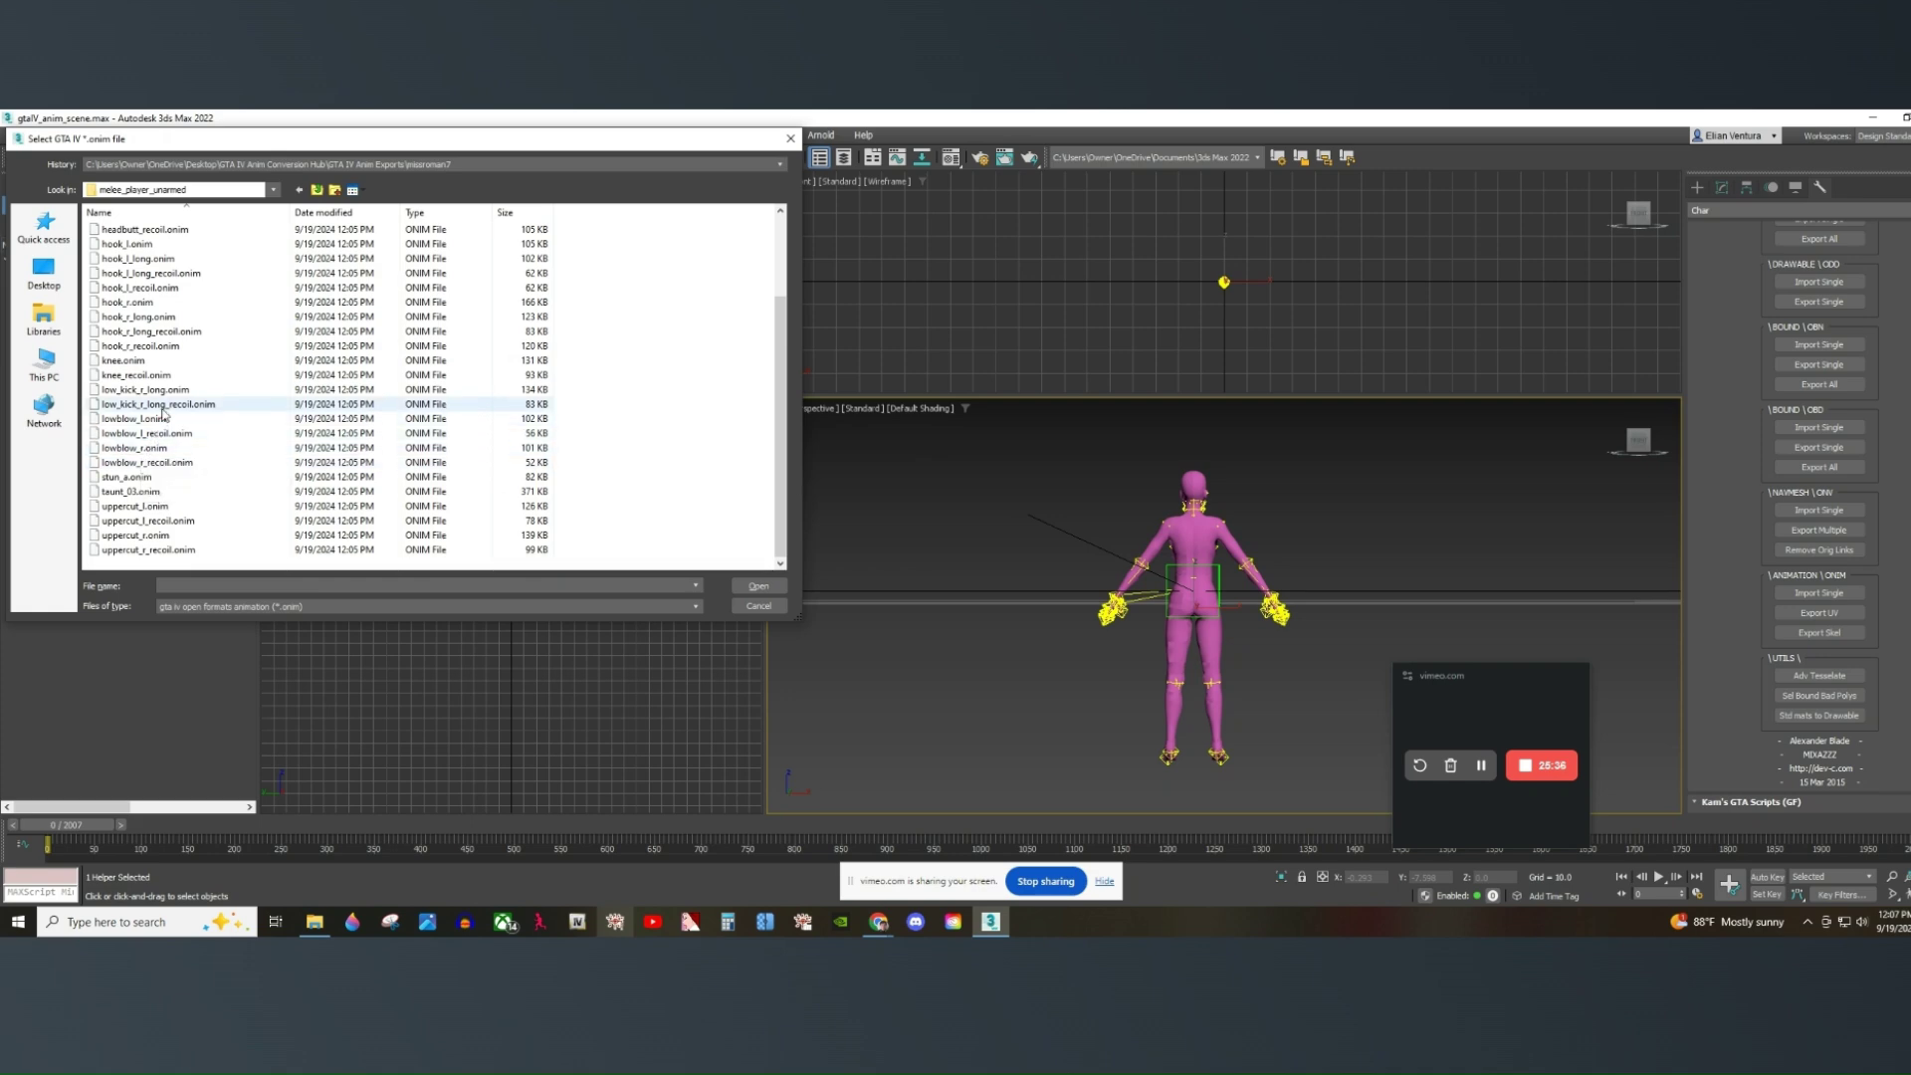
pyautogui.doubleClick(125, 360)
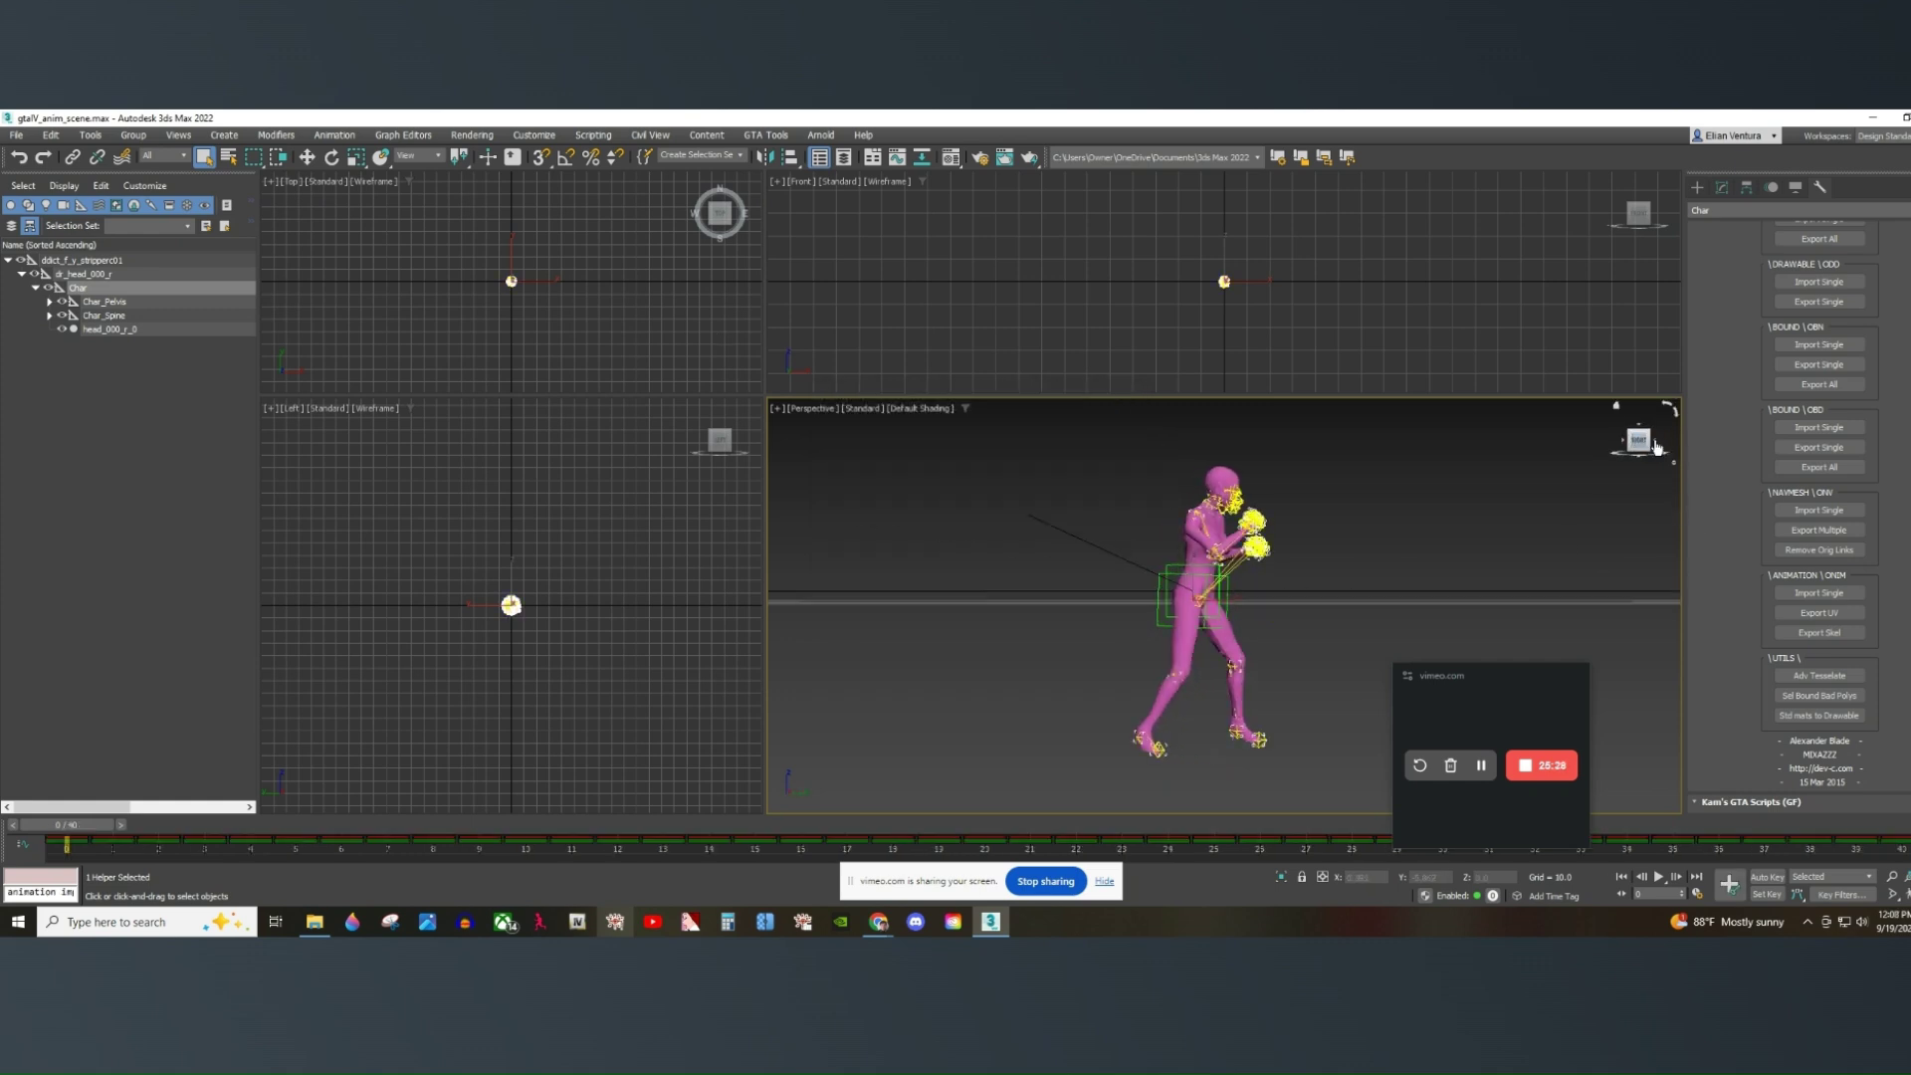
# Play back the imported knee animation on the character, stop it, and return the timeline to frame 0.
pyautogui.moveTo(1476, 670); pyautogui.dragTo(1609, 551)
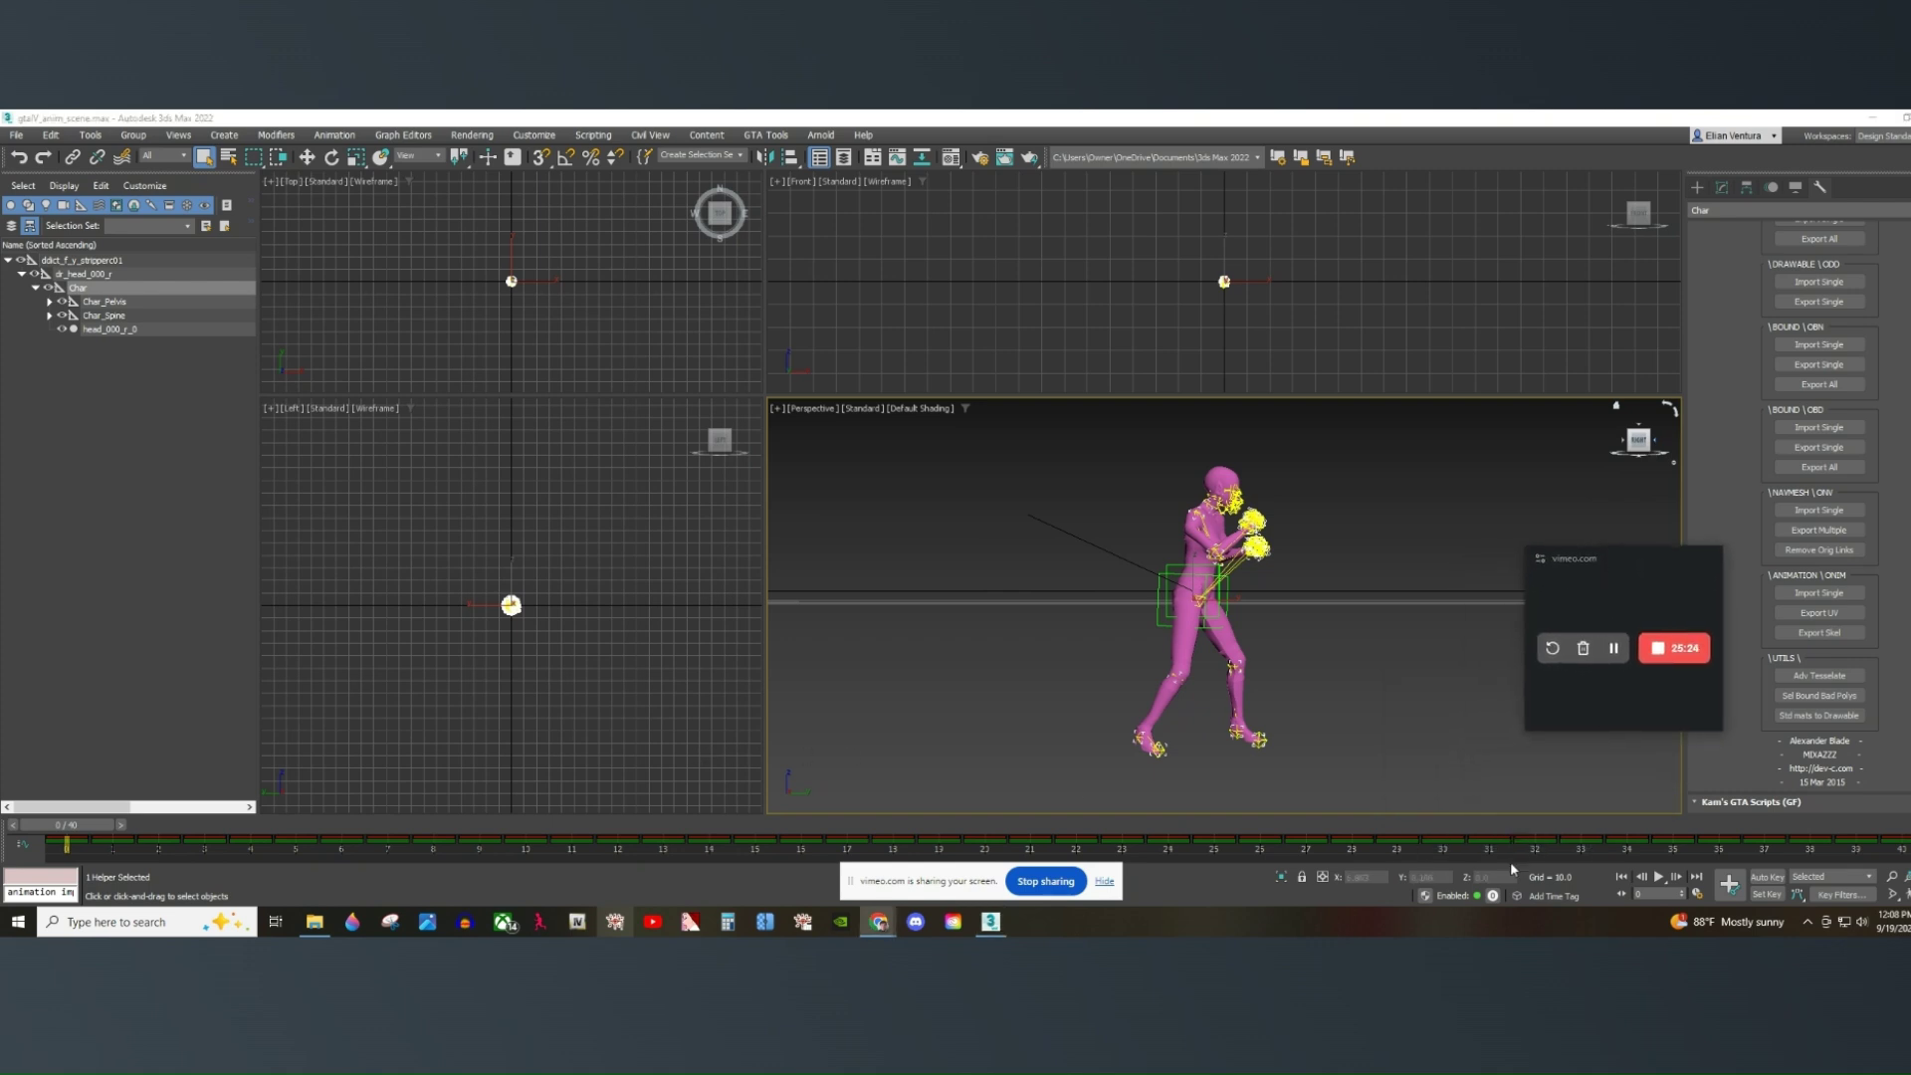
pyautogui.click(1659, 879)
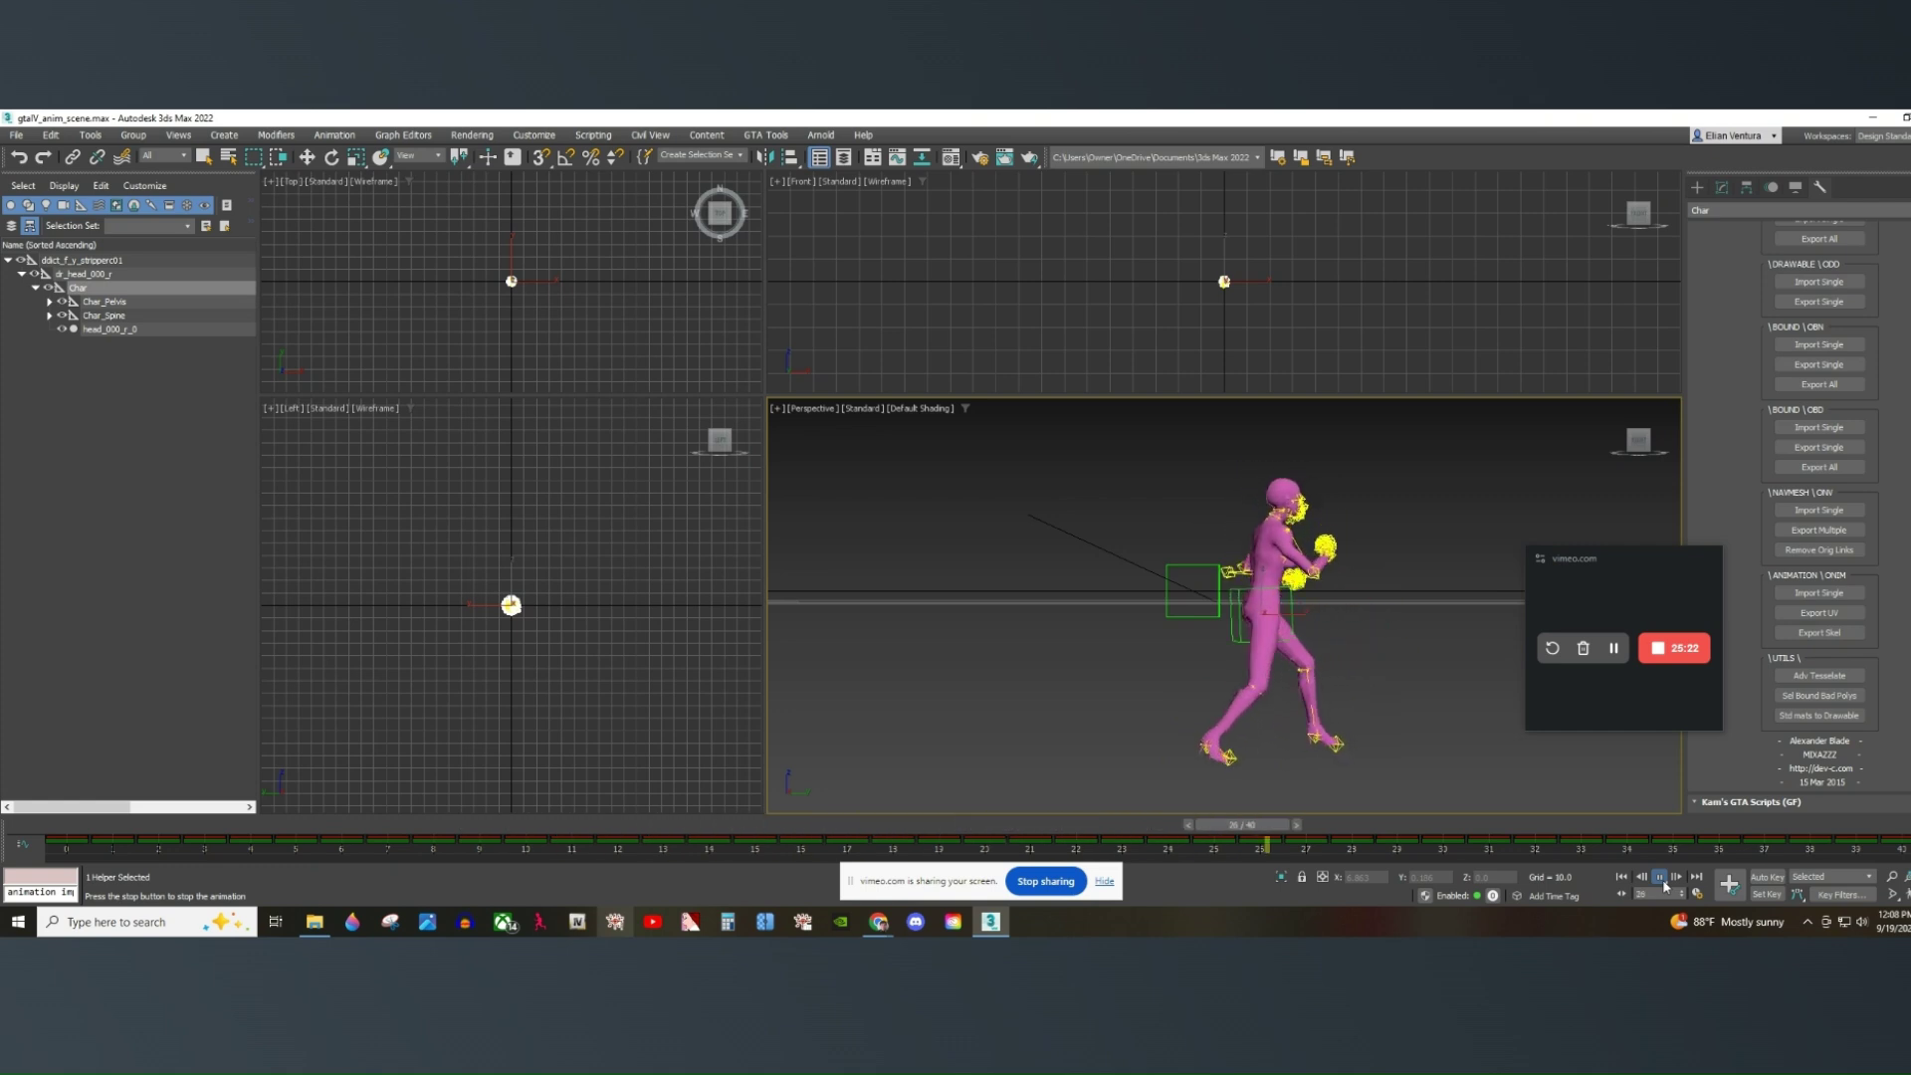
pyautogui.moveTo(1638, 438)
pyautogui.mouseDown()
pyautogui.moveTo(1561, 431)
pyautogui.moveTo(1633, 427)
pyautogui.moveTo(1642, 450)
pyautogui.mouseUp()
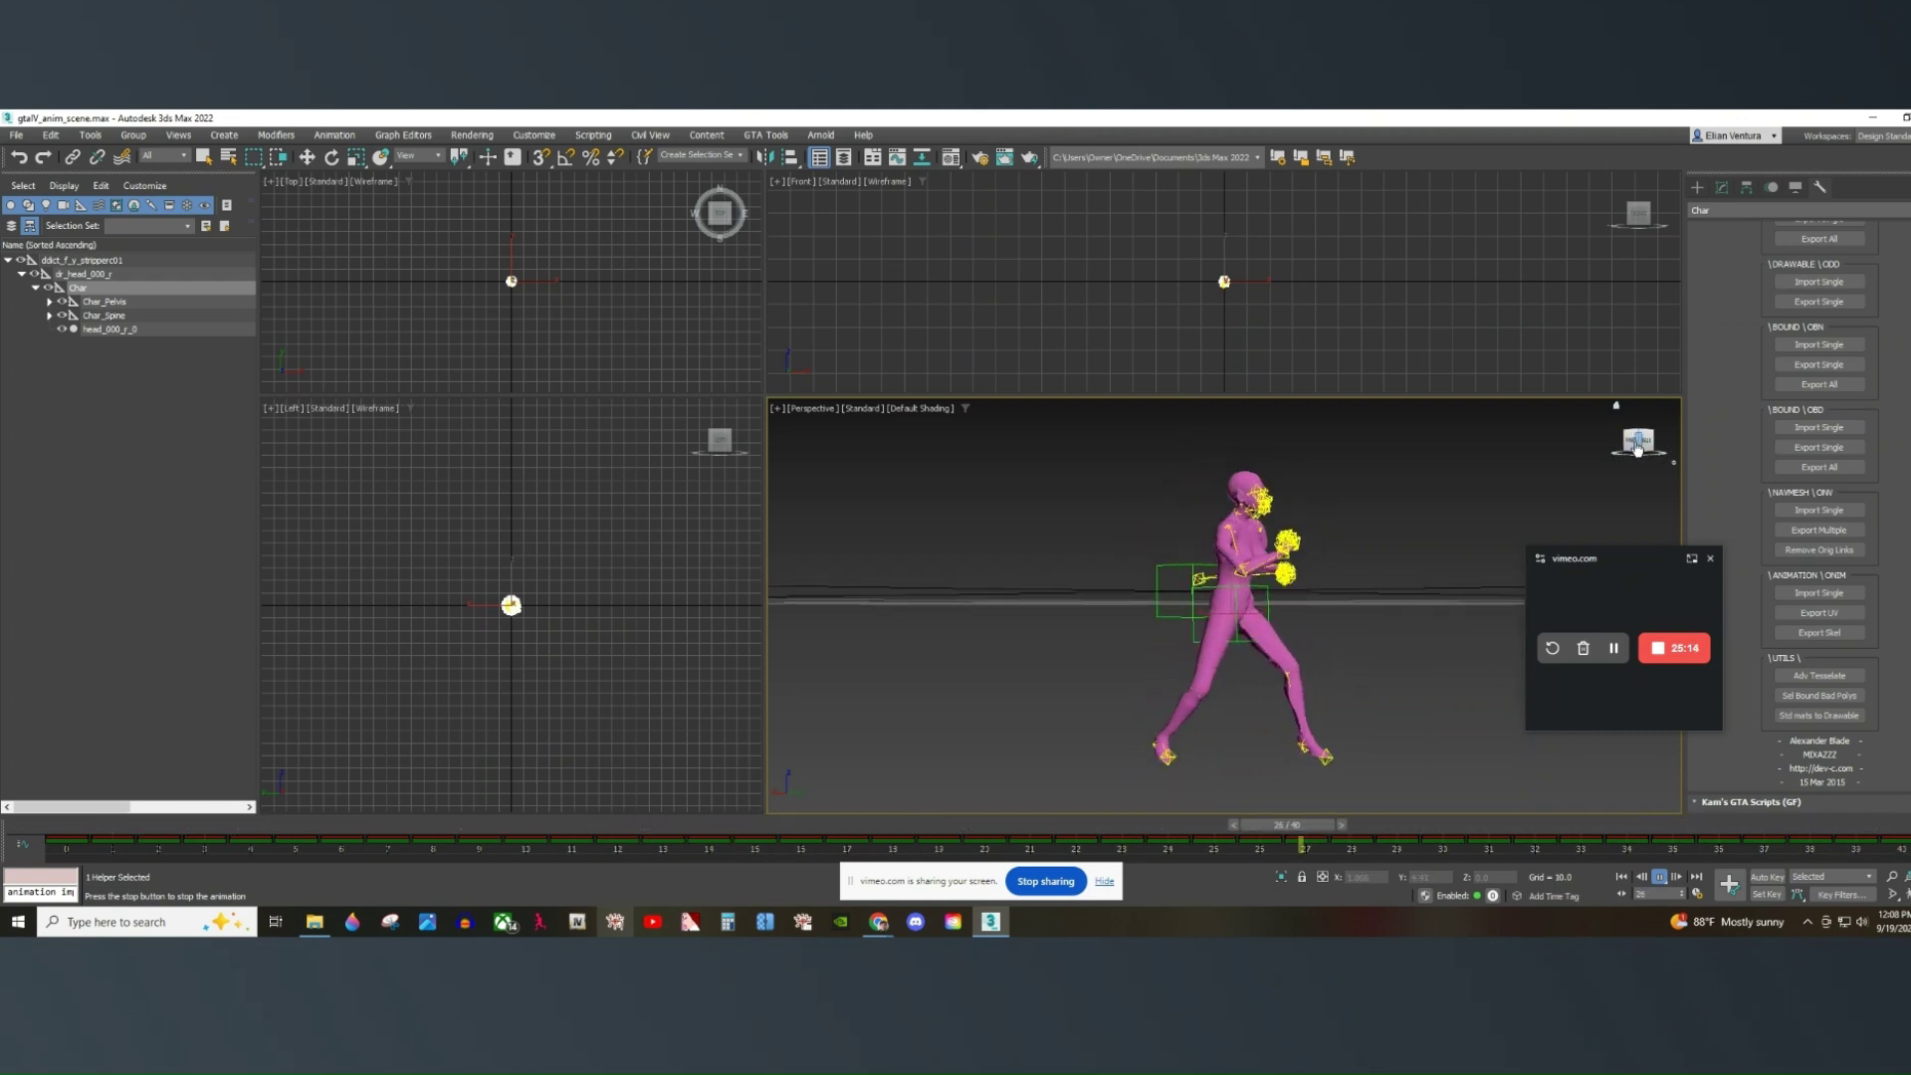
pyautogui.moveTo(1632, 450); pyautogui.dragTo(1637, 448)
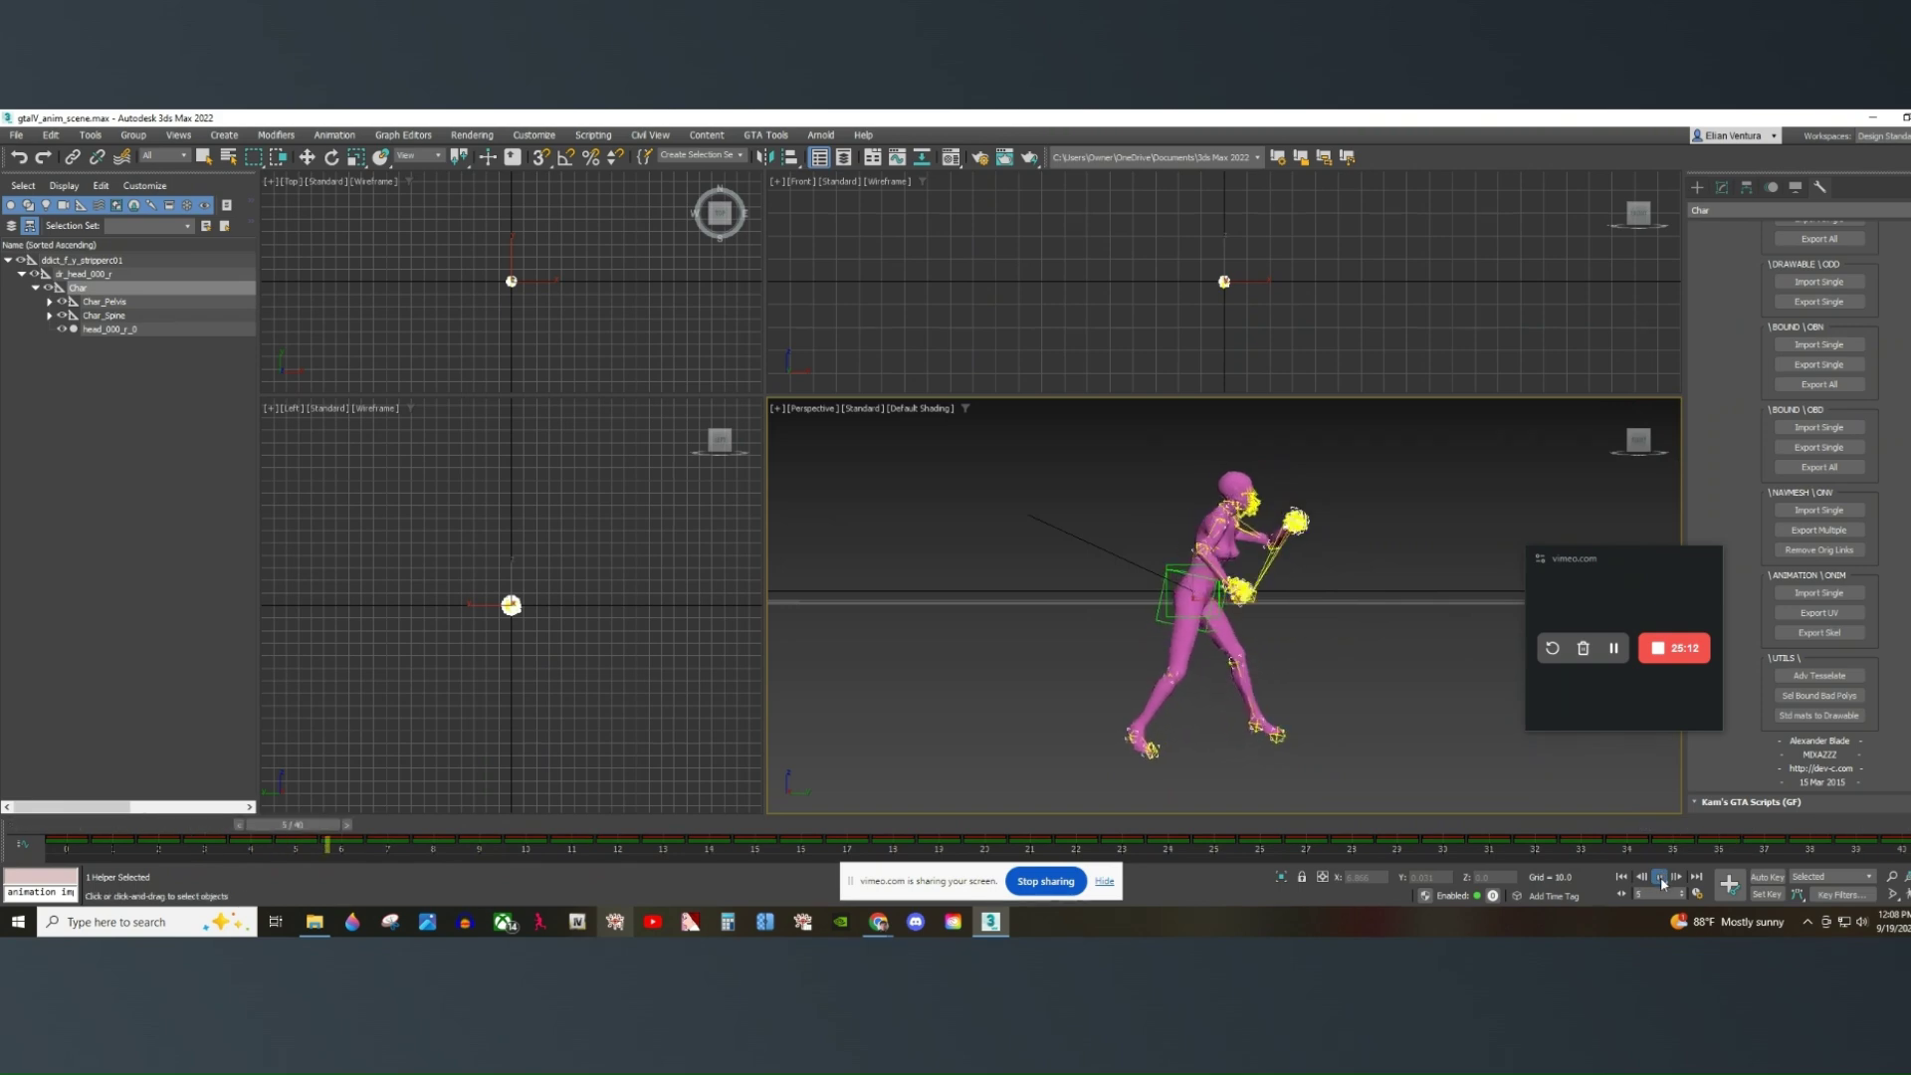
pyautogui.click(220, 831)
pyautogui.press('Home')
pyautogui.press('q')
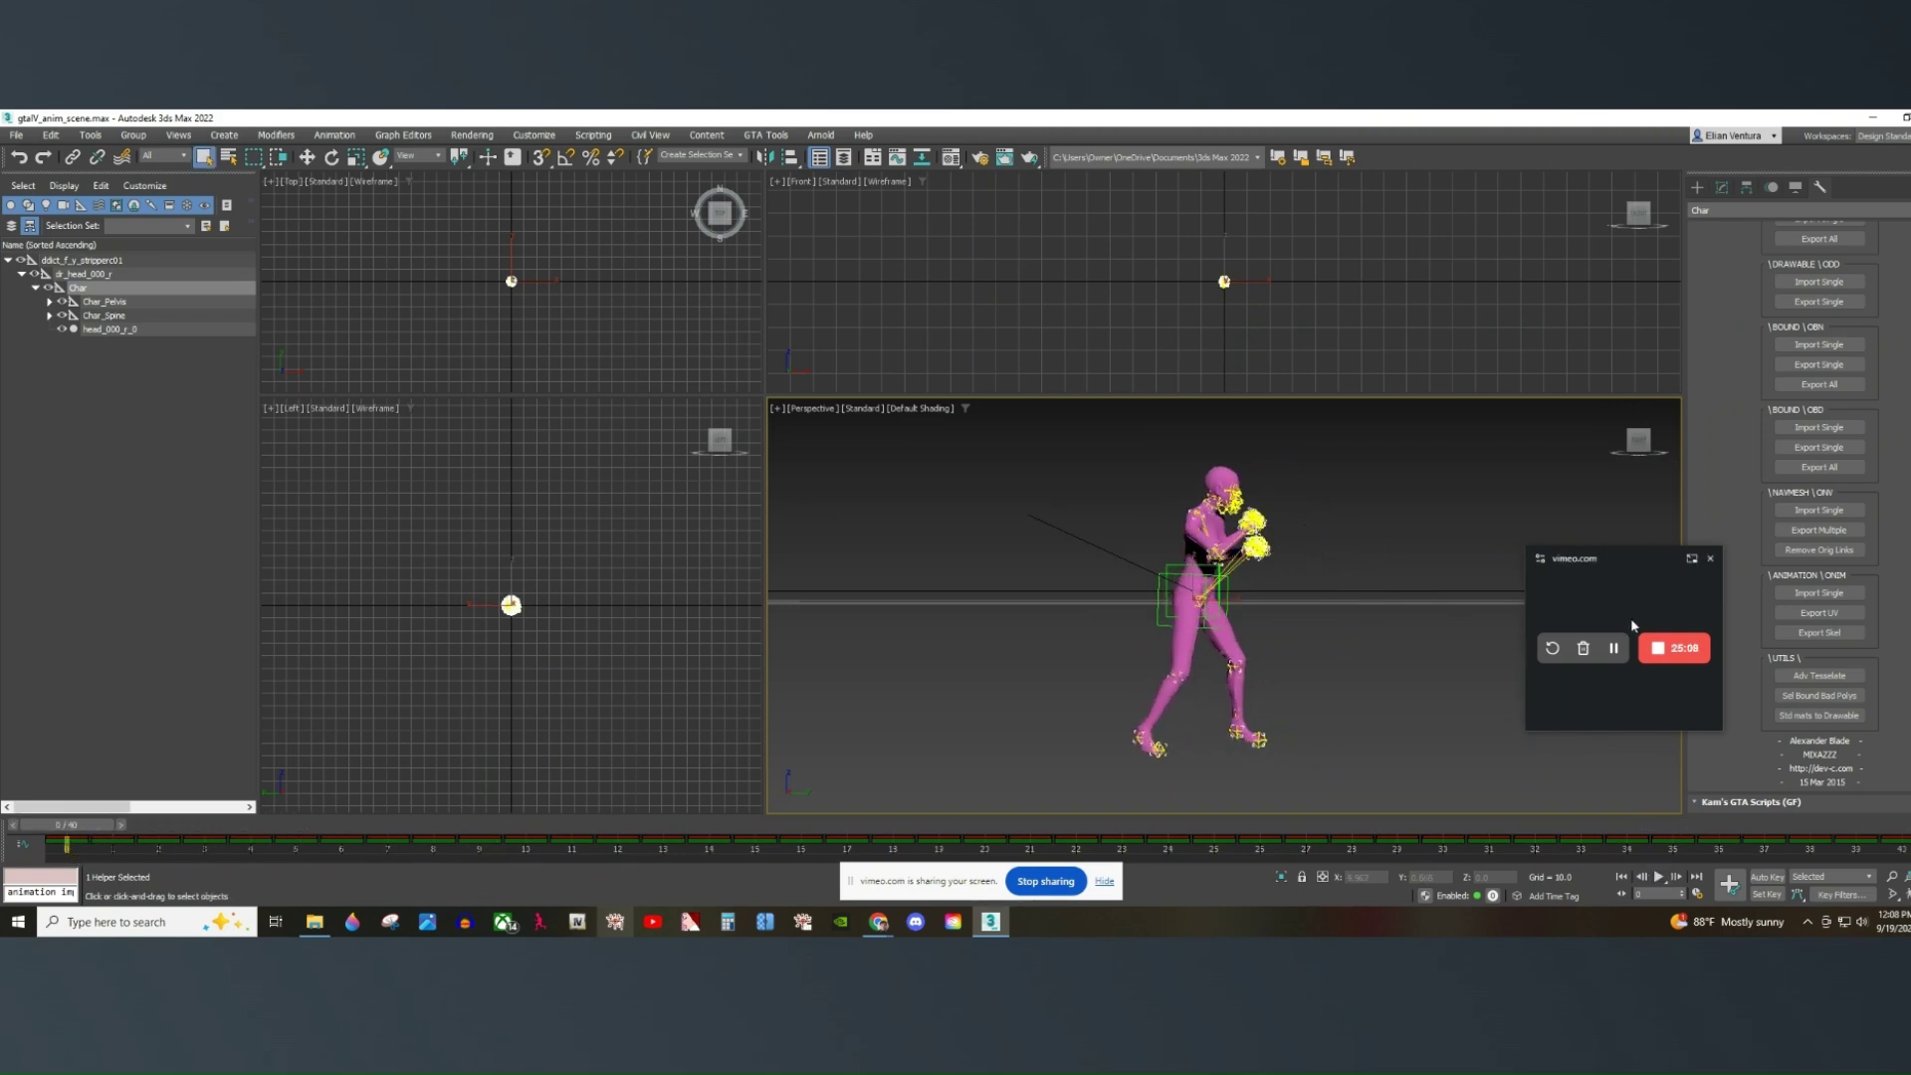
# Select the character's root node together with all its child nodes and start an FBX export.
pyautogui.rightClick(112, 263)
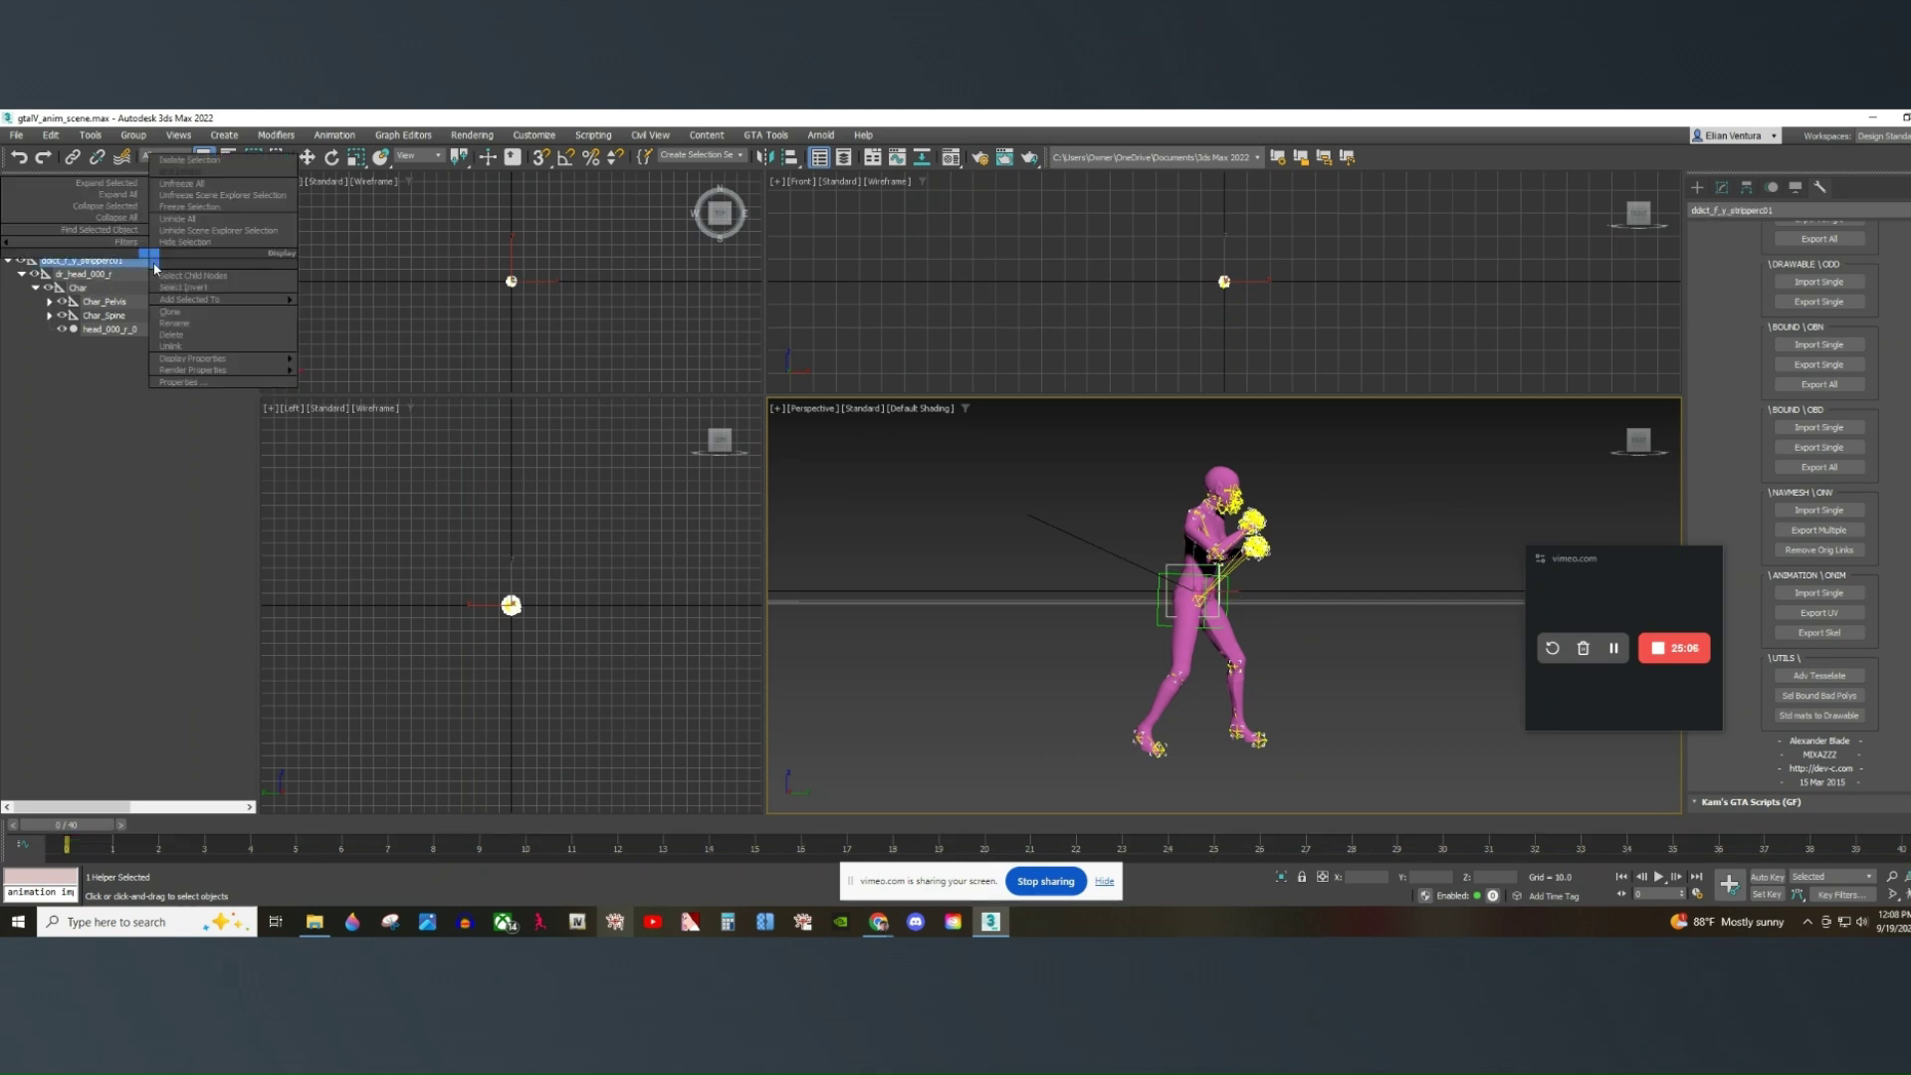
pyautogui.click(164, 277)
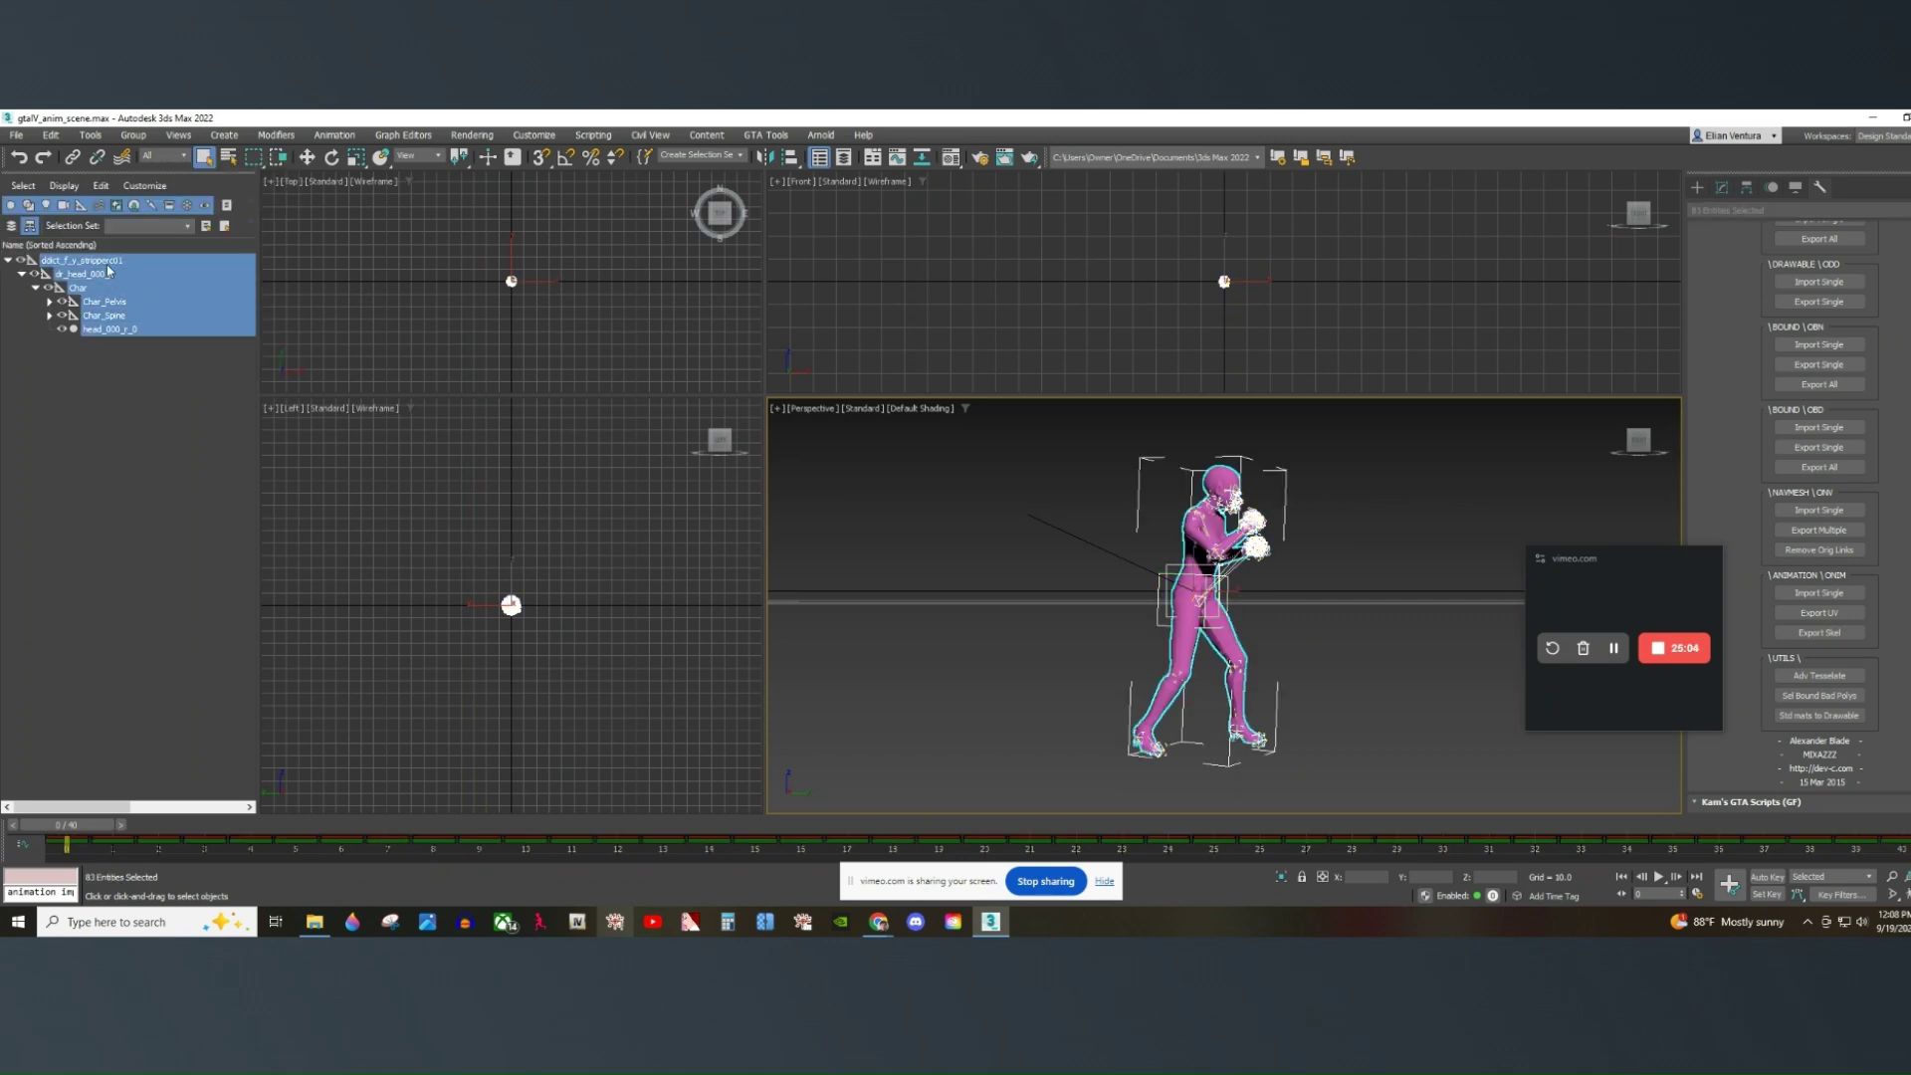
pyautogui.click(16, 134)
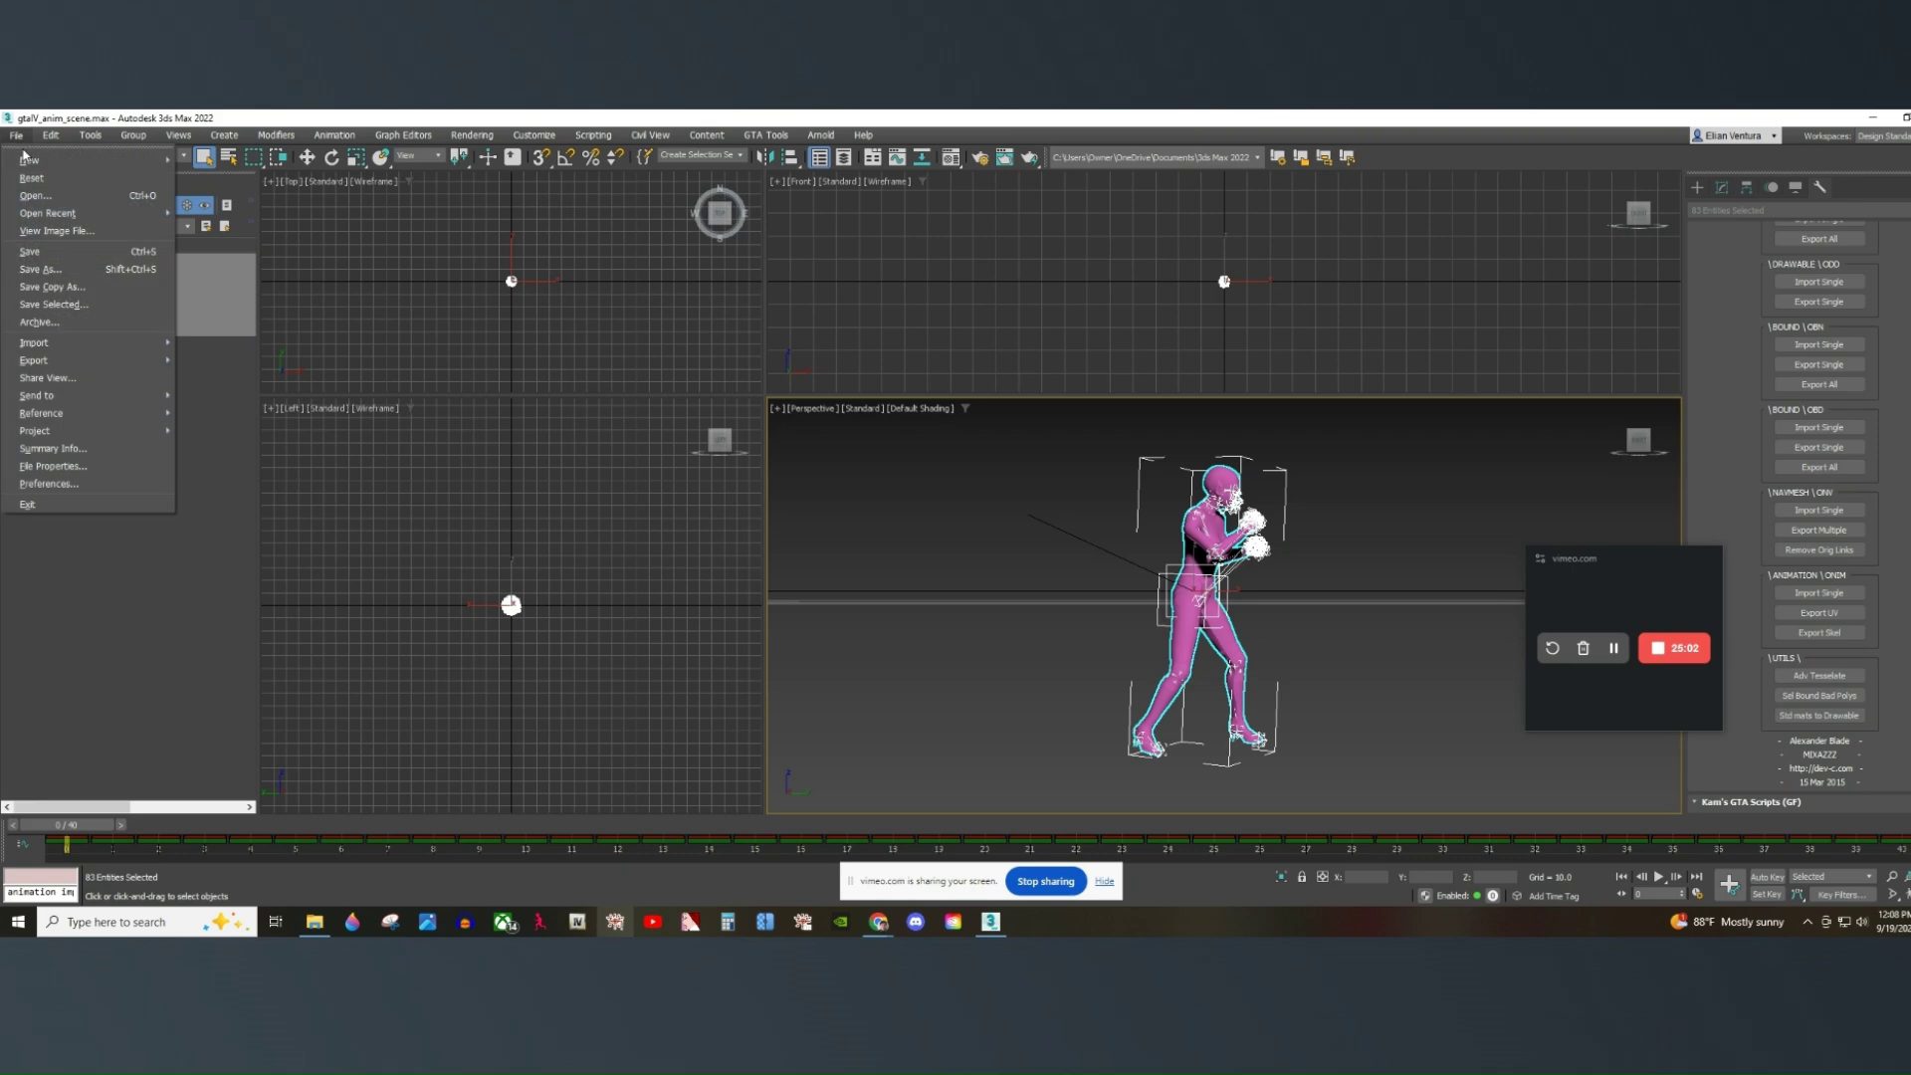
pyautogui.moveTo(104, 365)
pyautogui.click(232, 375)
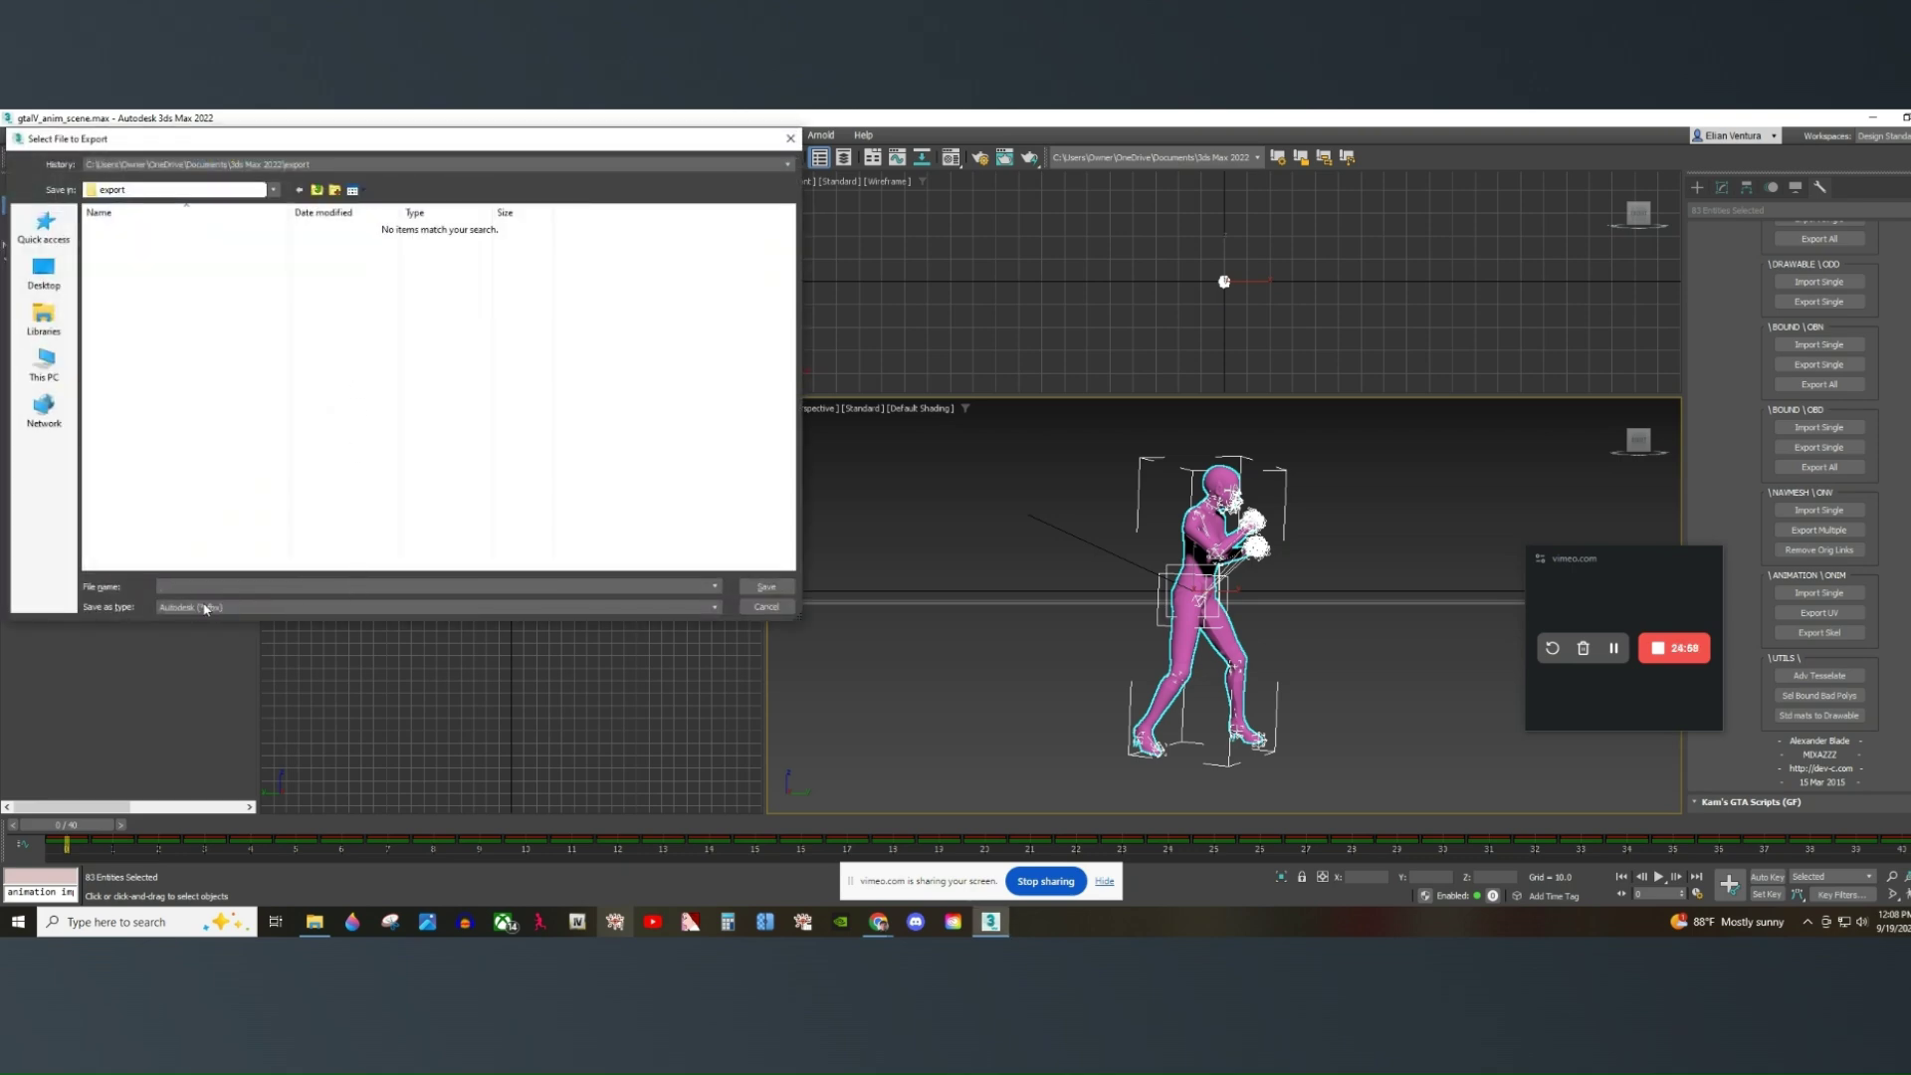
# Set the export location to GTA IV Anim Conversion Hub Base > GTA IV Anim Exports on the Desktop.
pyautogui.click(318, 190)
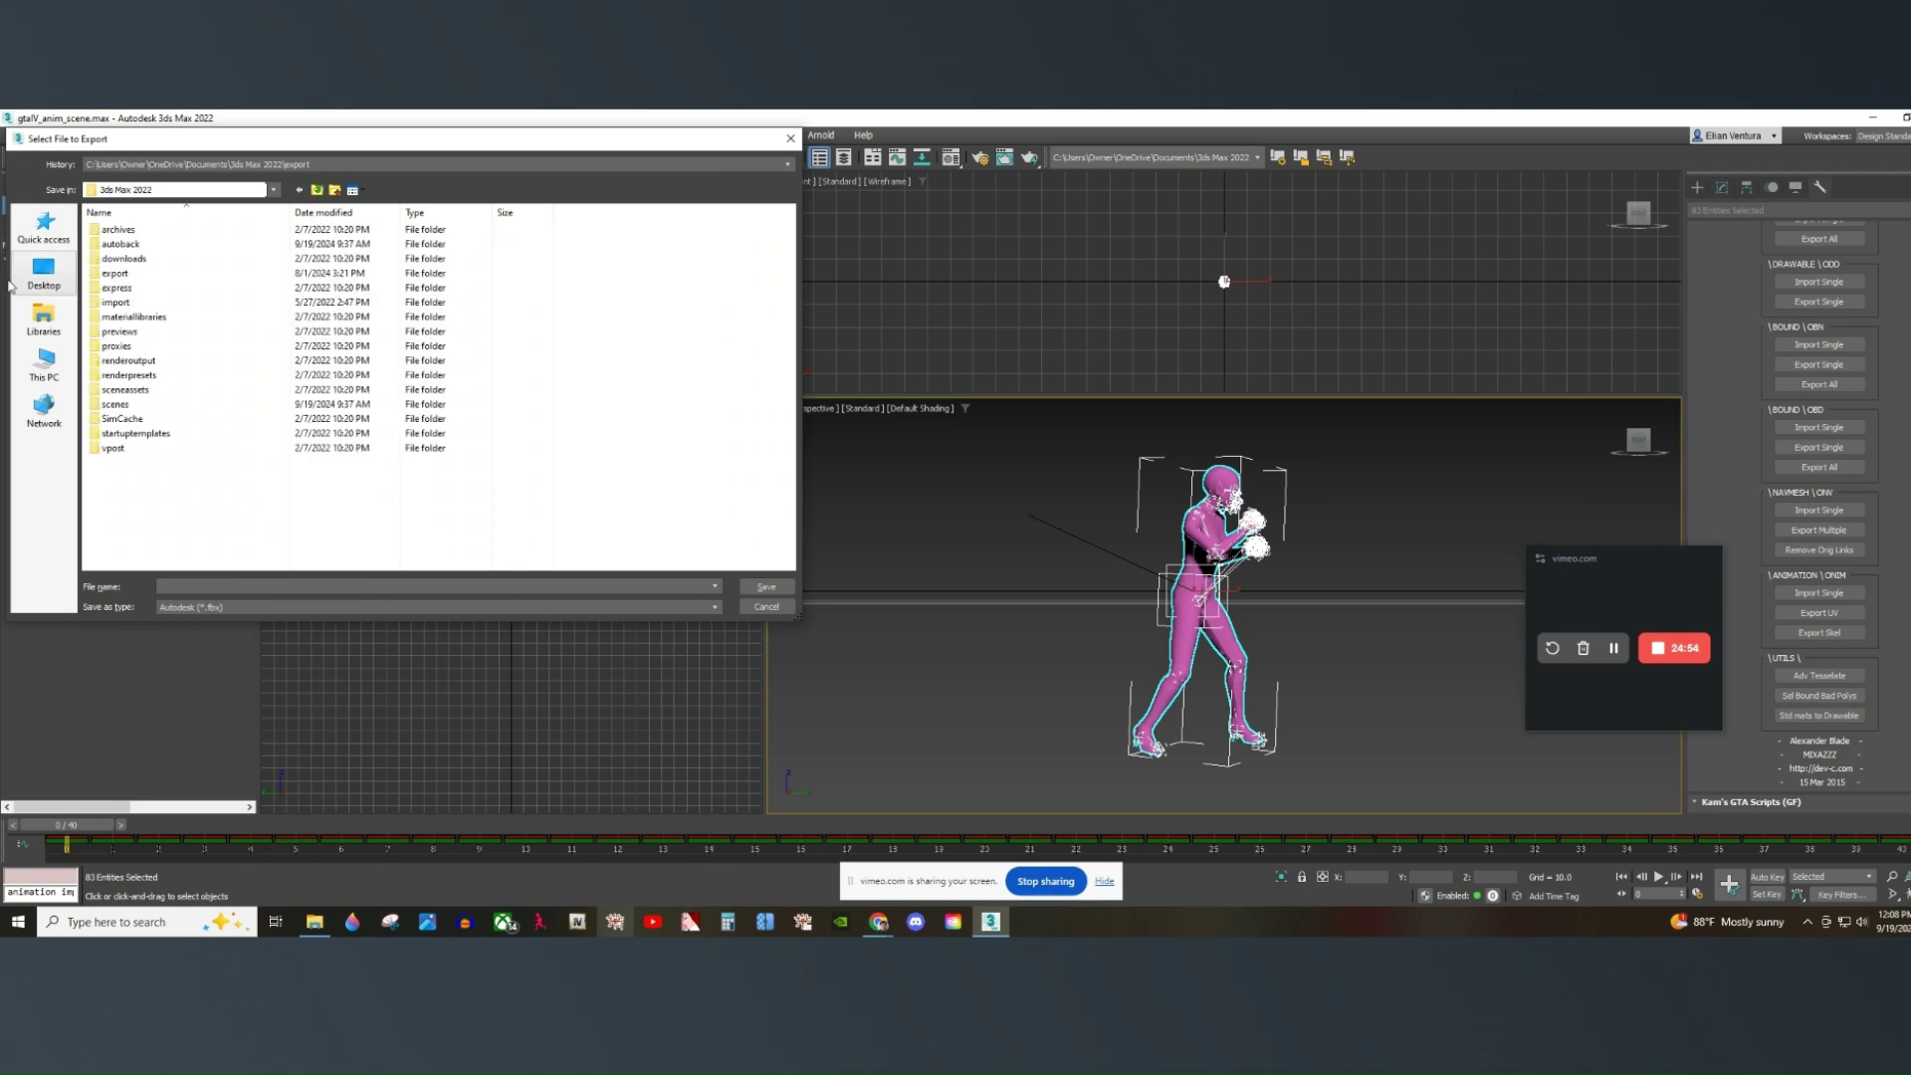
pyautogui.click(44, 272)
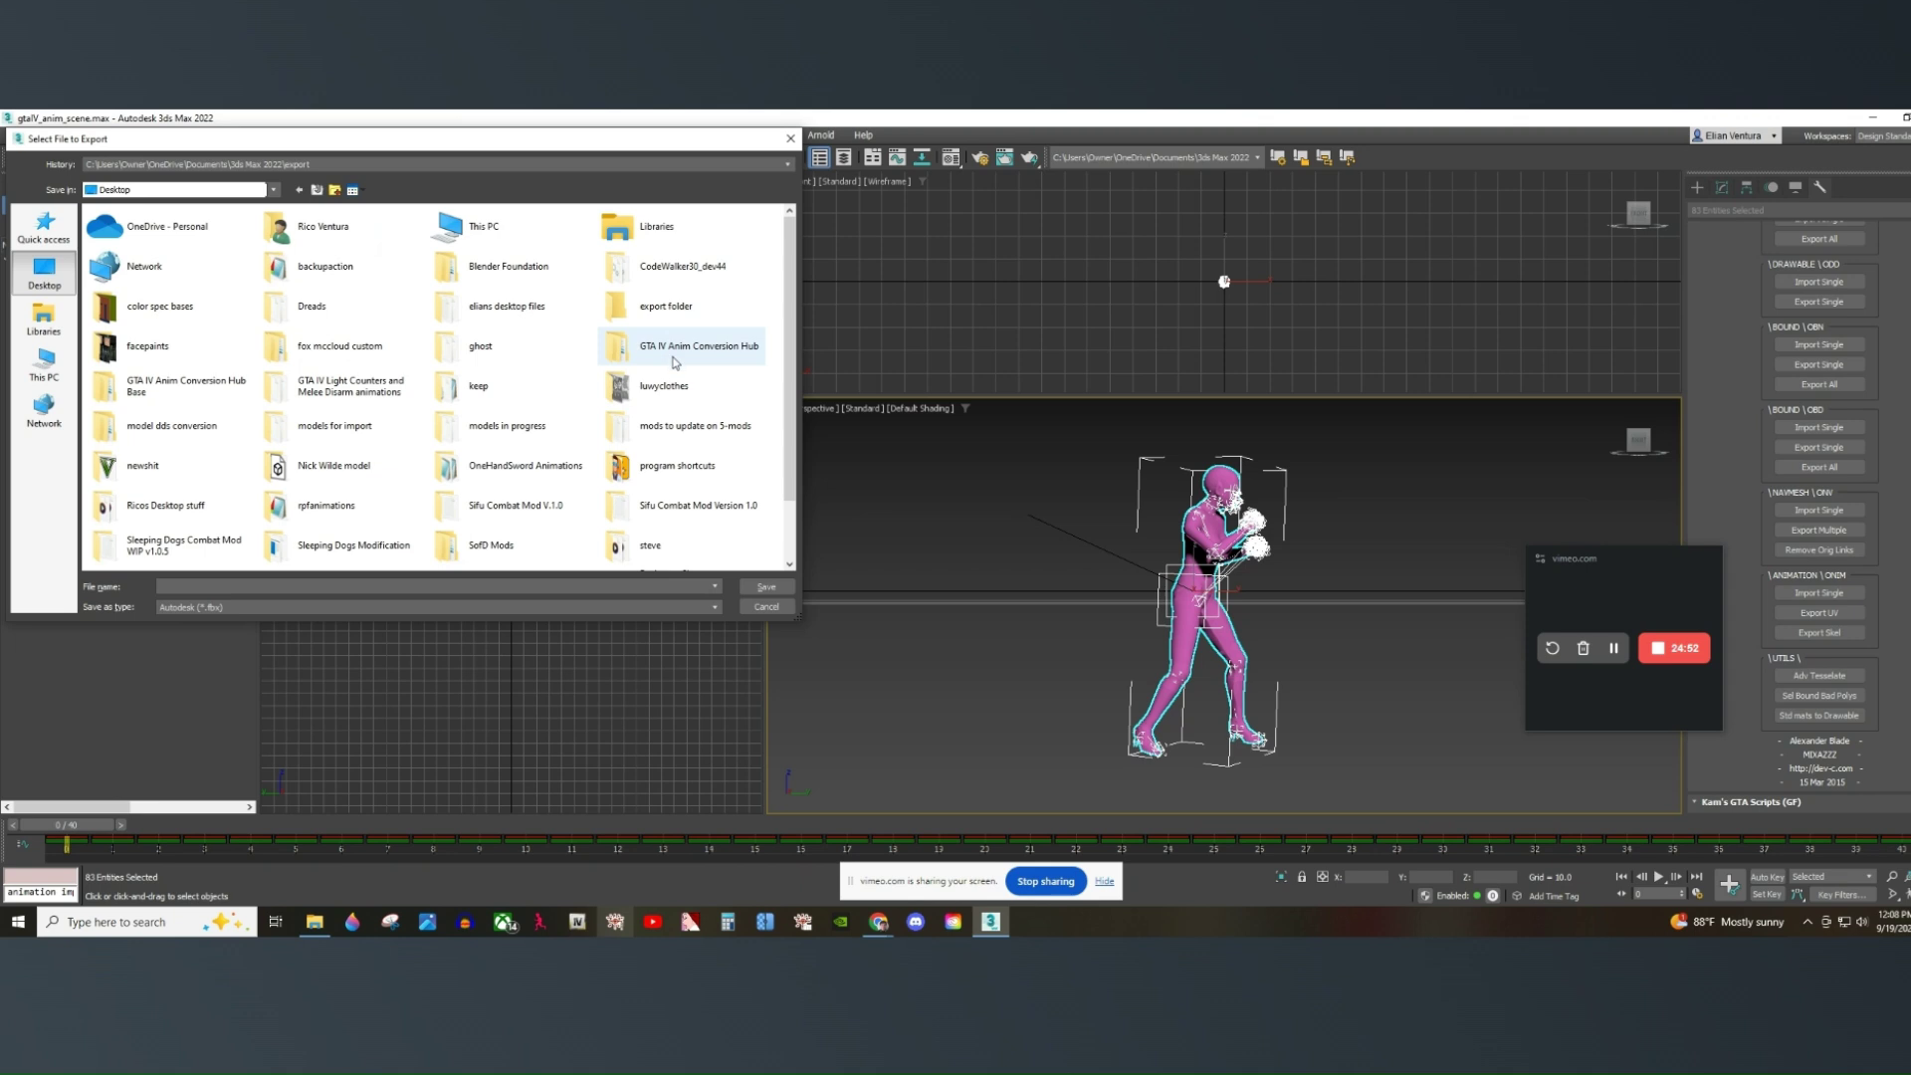
pyautogui.doubleClick(224, 386)
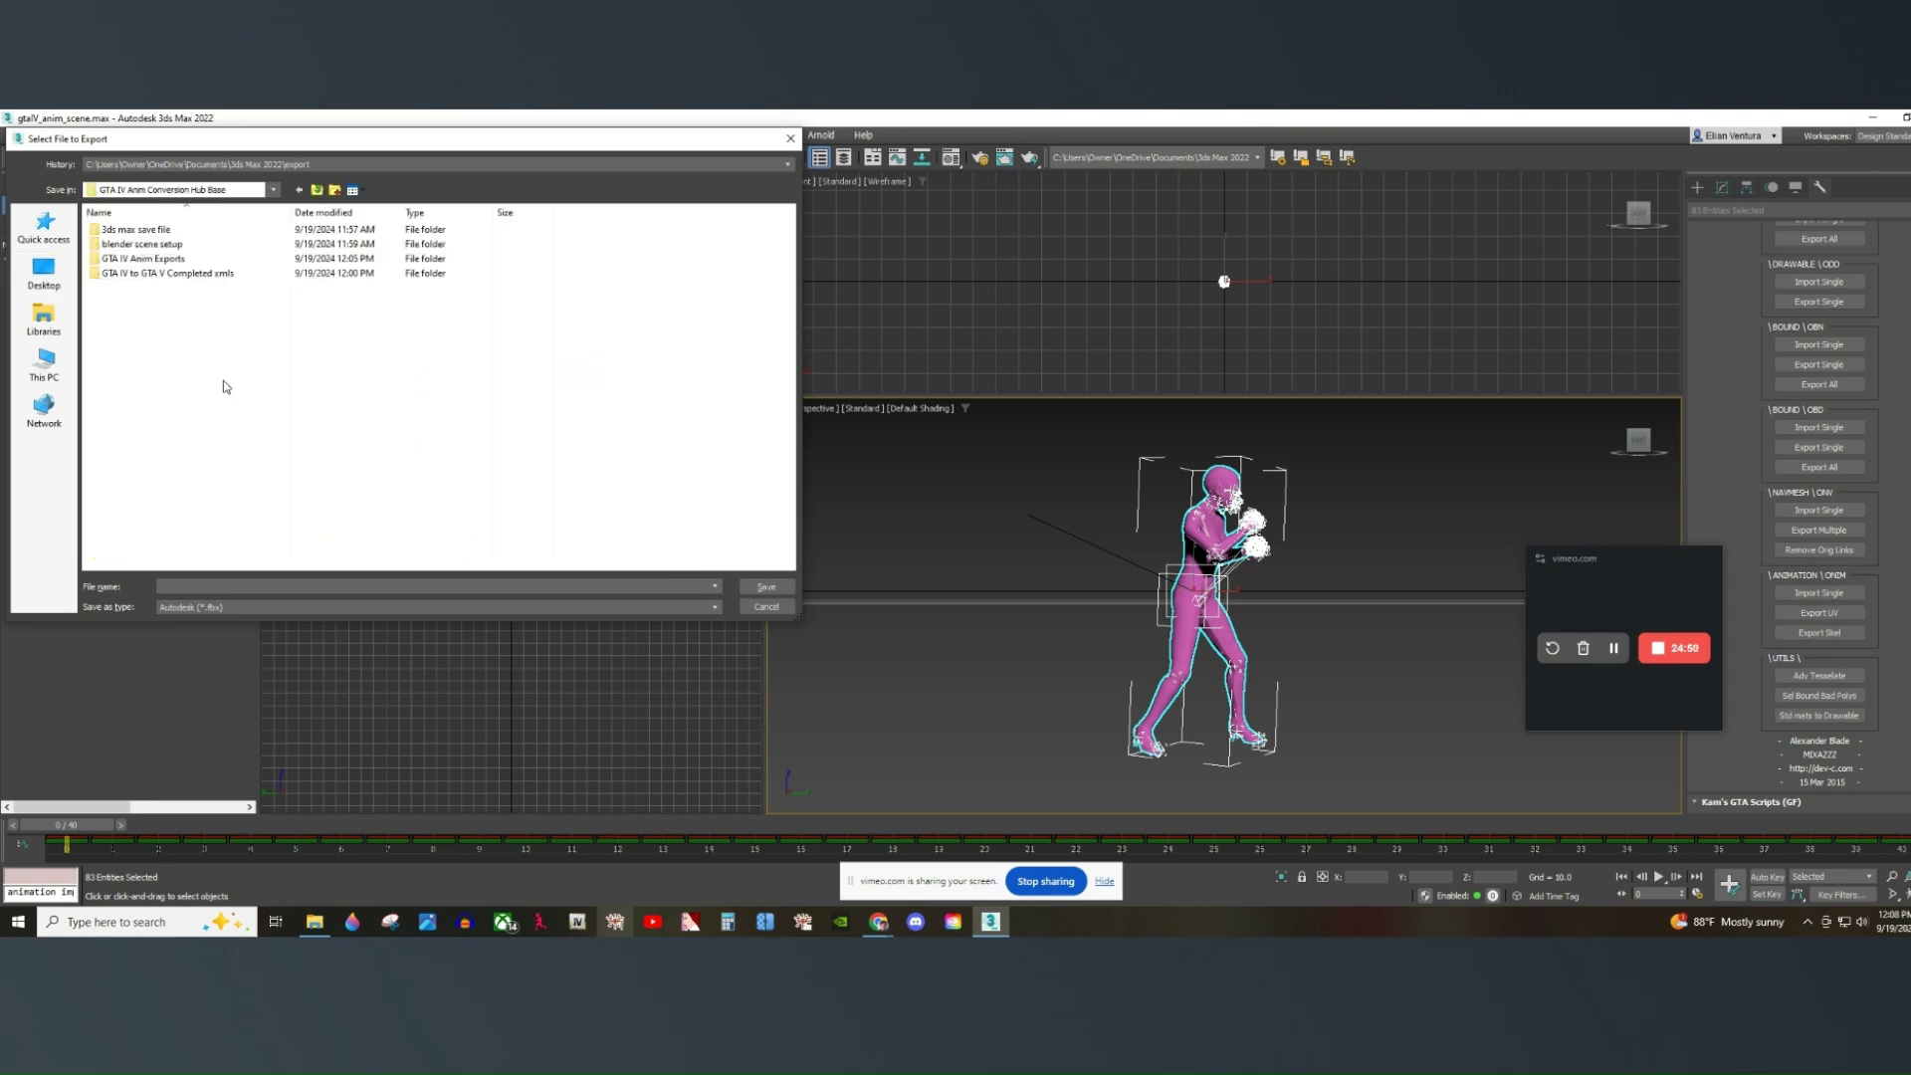
pyautogui.click(184, 277)
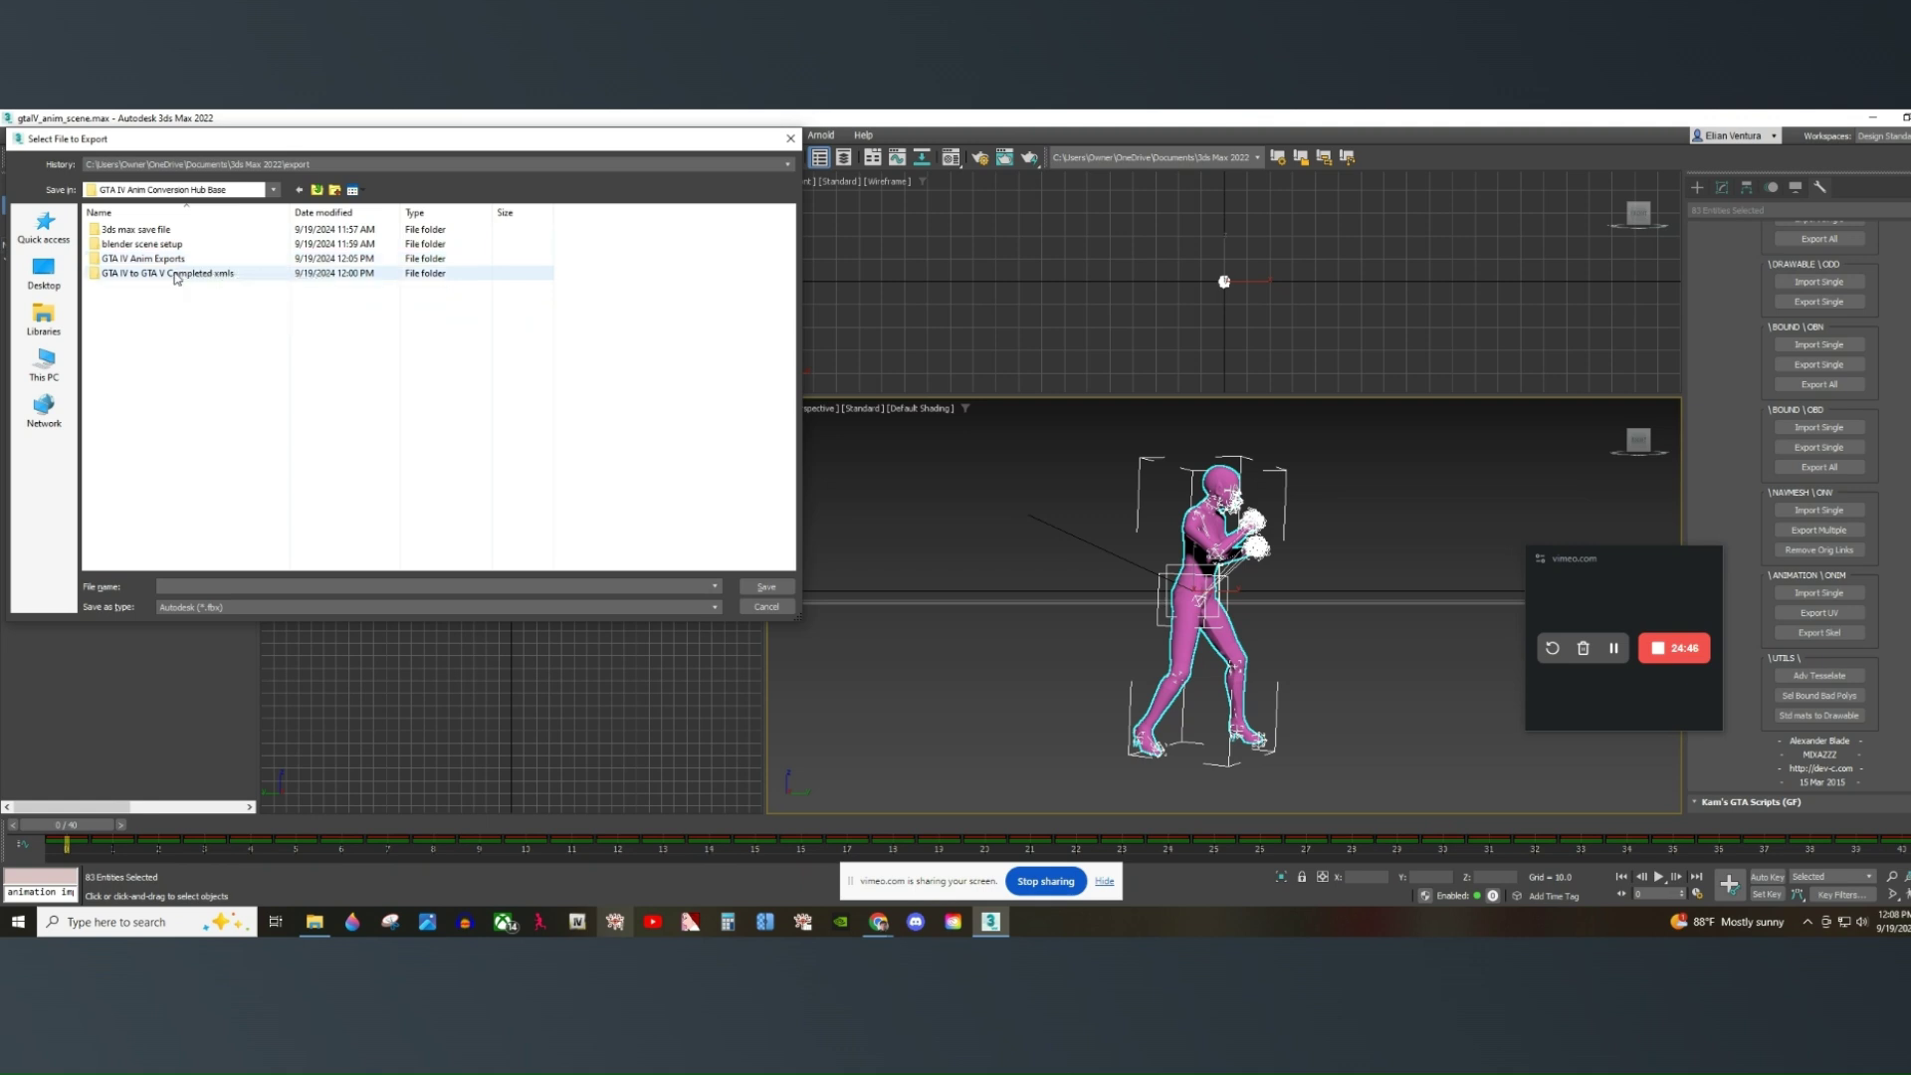
pyautogui.doubleClick(186, 259)
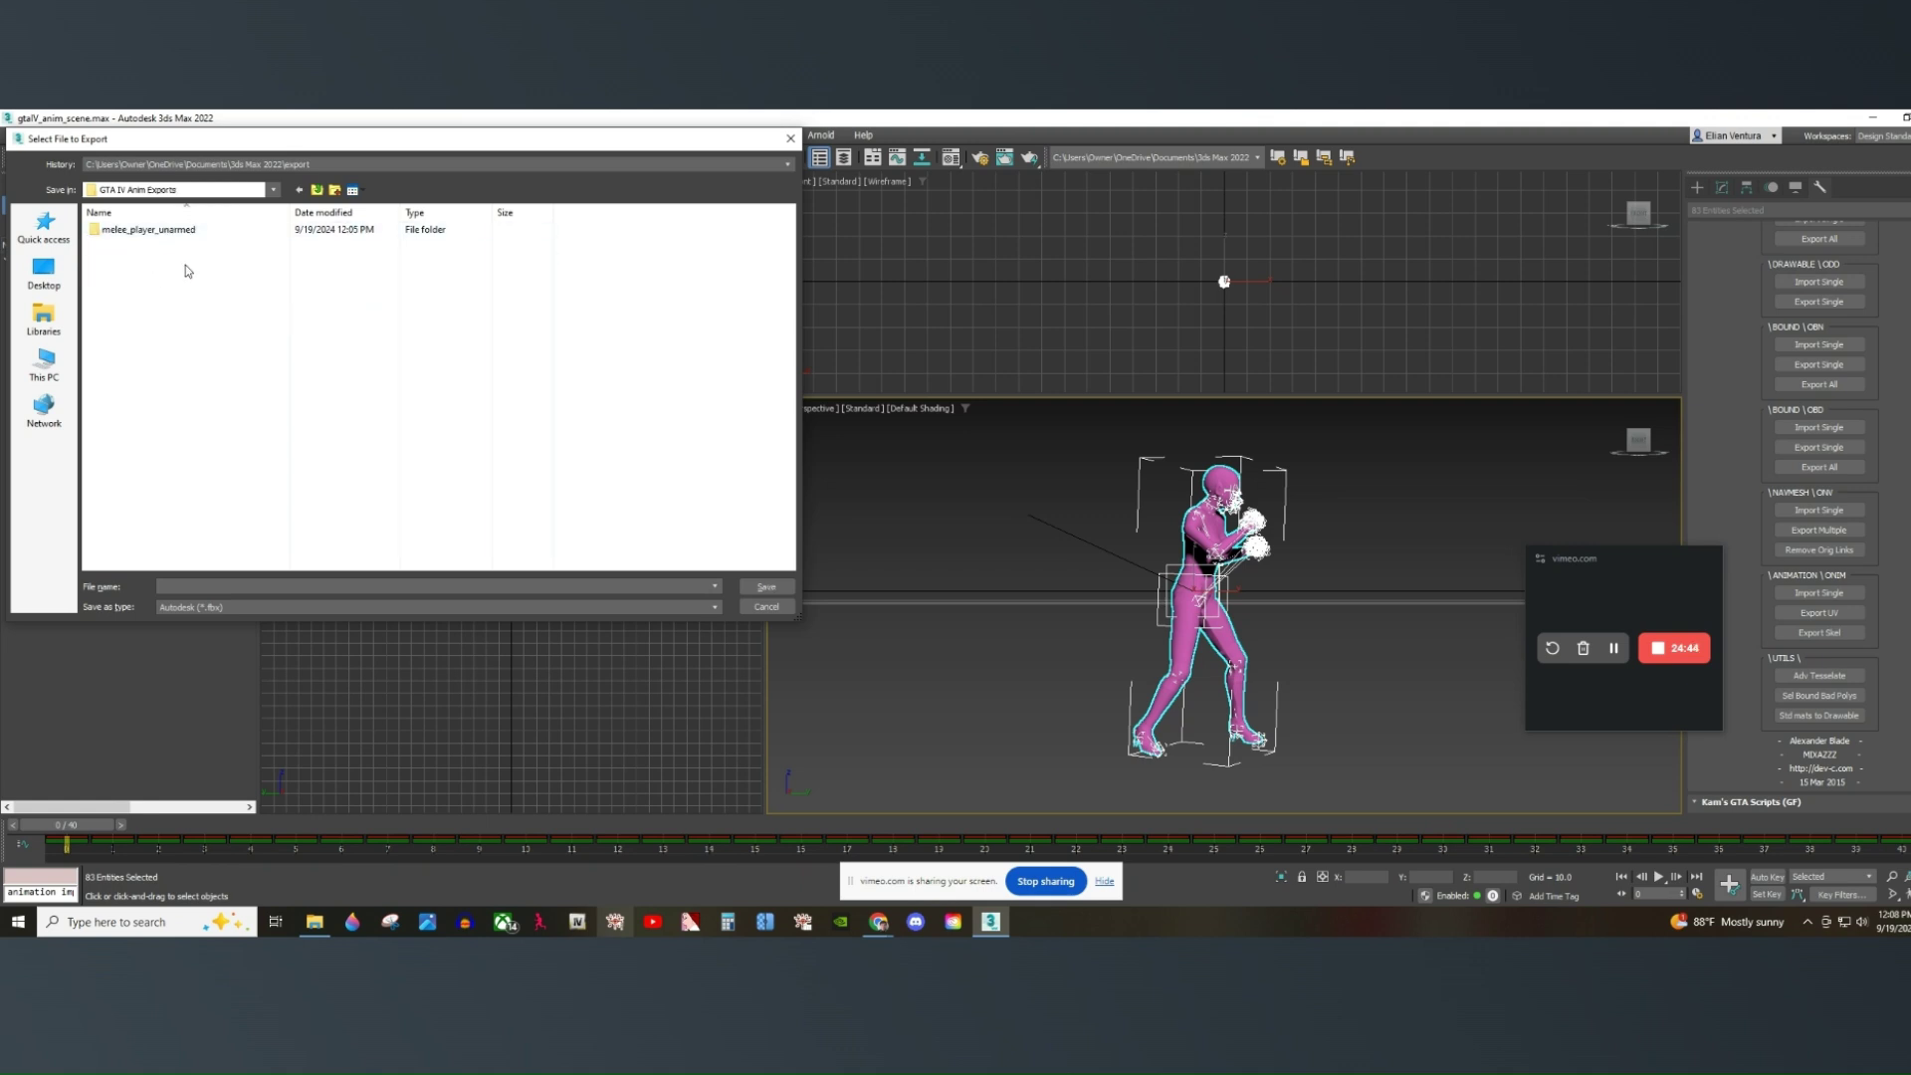
# Create a folder named "fbx exports" inside GTA IV Anim Exports and open it as the export destination.
pyautogui.click(334, 190)
pyautogui.write('fbx')
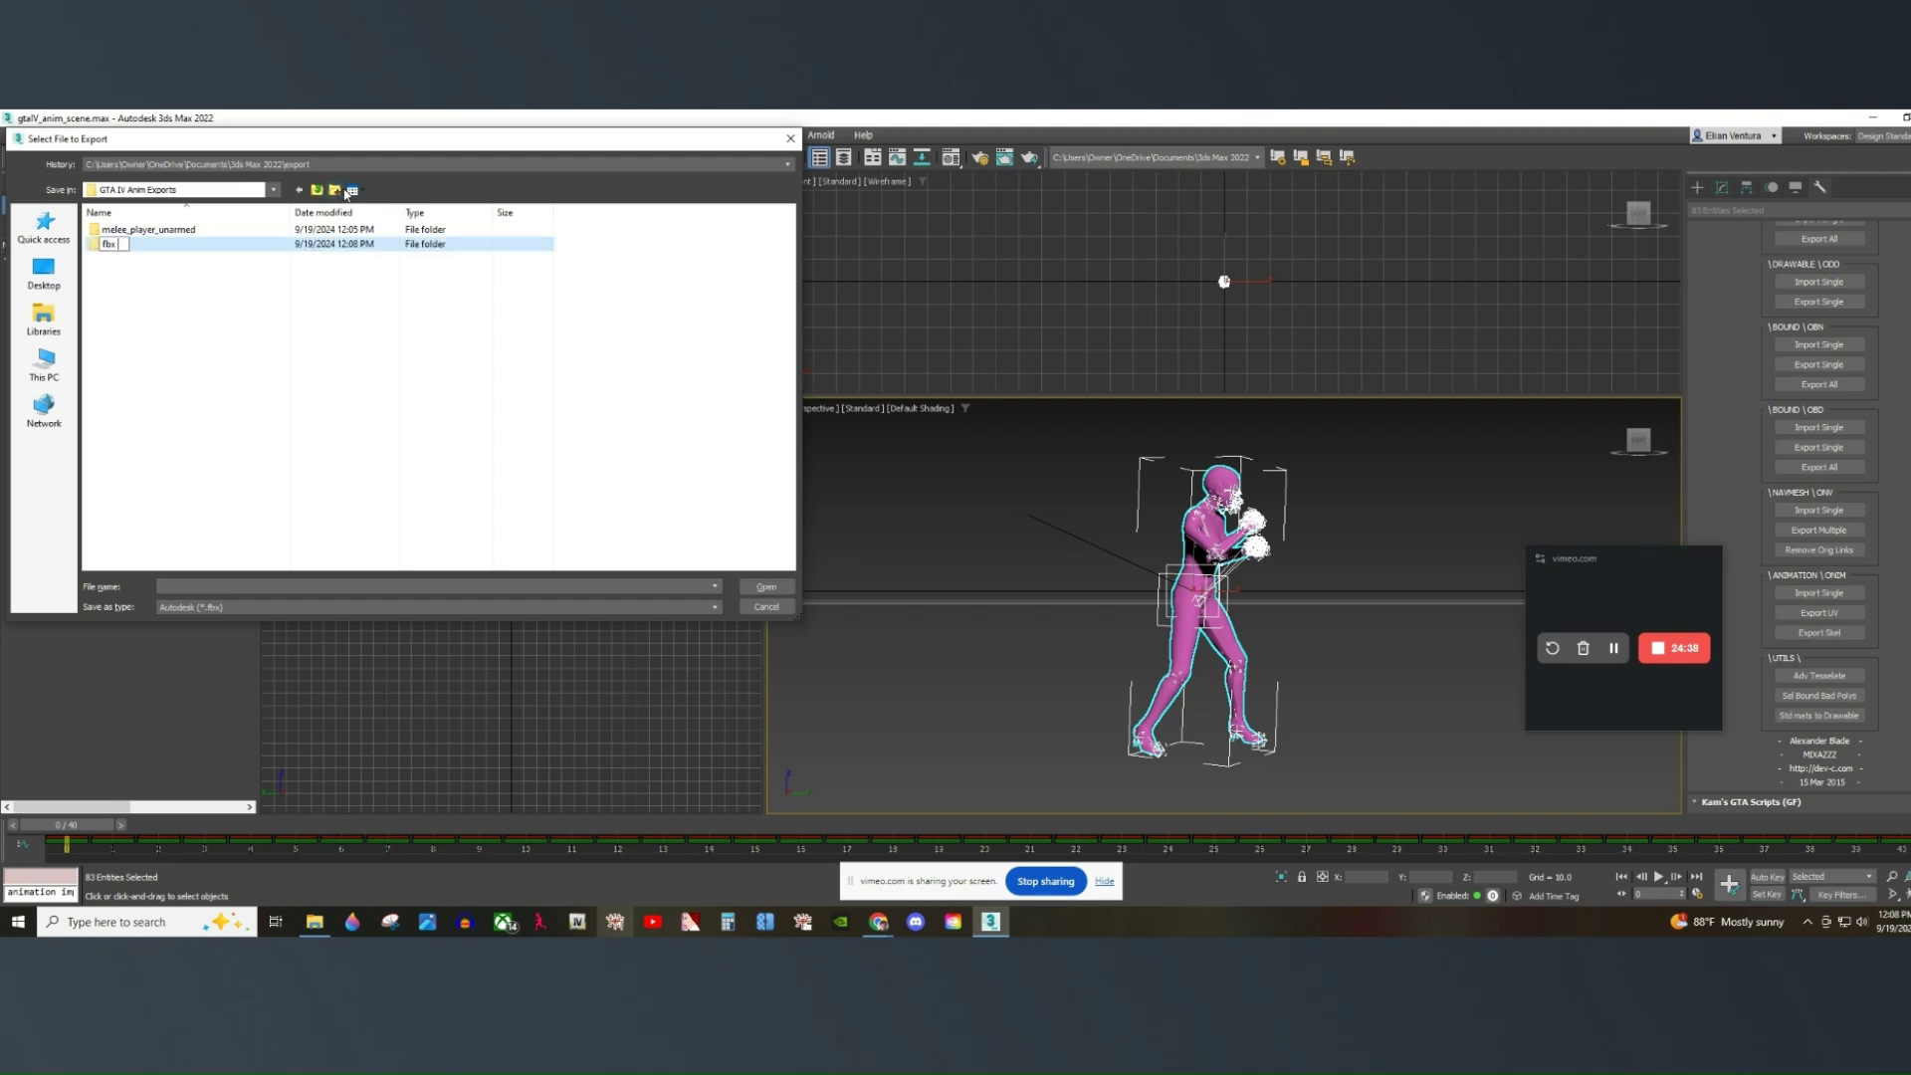
pyautogui.write(' exports')
pyautogui.press('Return')
pyautogui.doubleClick(135, 244)
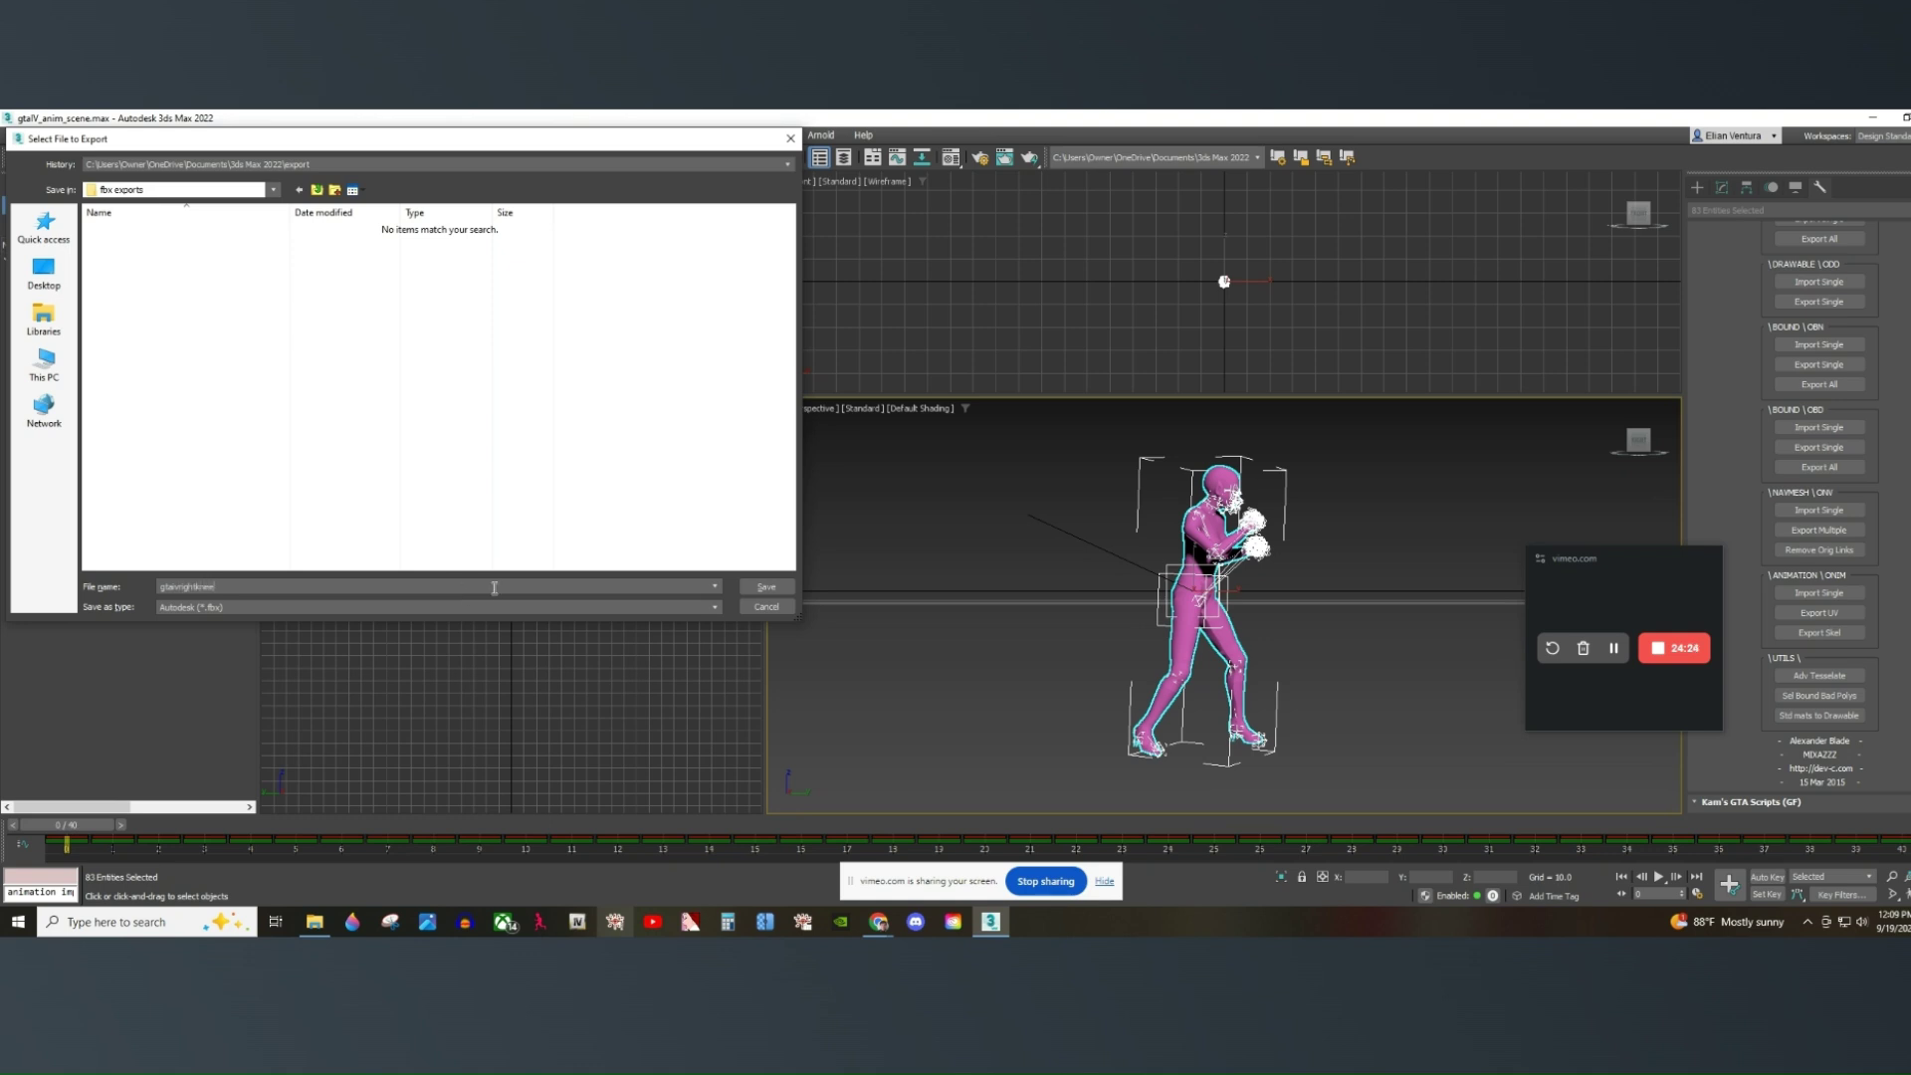
# Export the selected character as gtaivrightknee in FBX format with the existing export settings, and dismiss the export warnings.
pyautogui.click(765, 589)
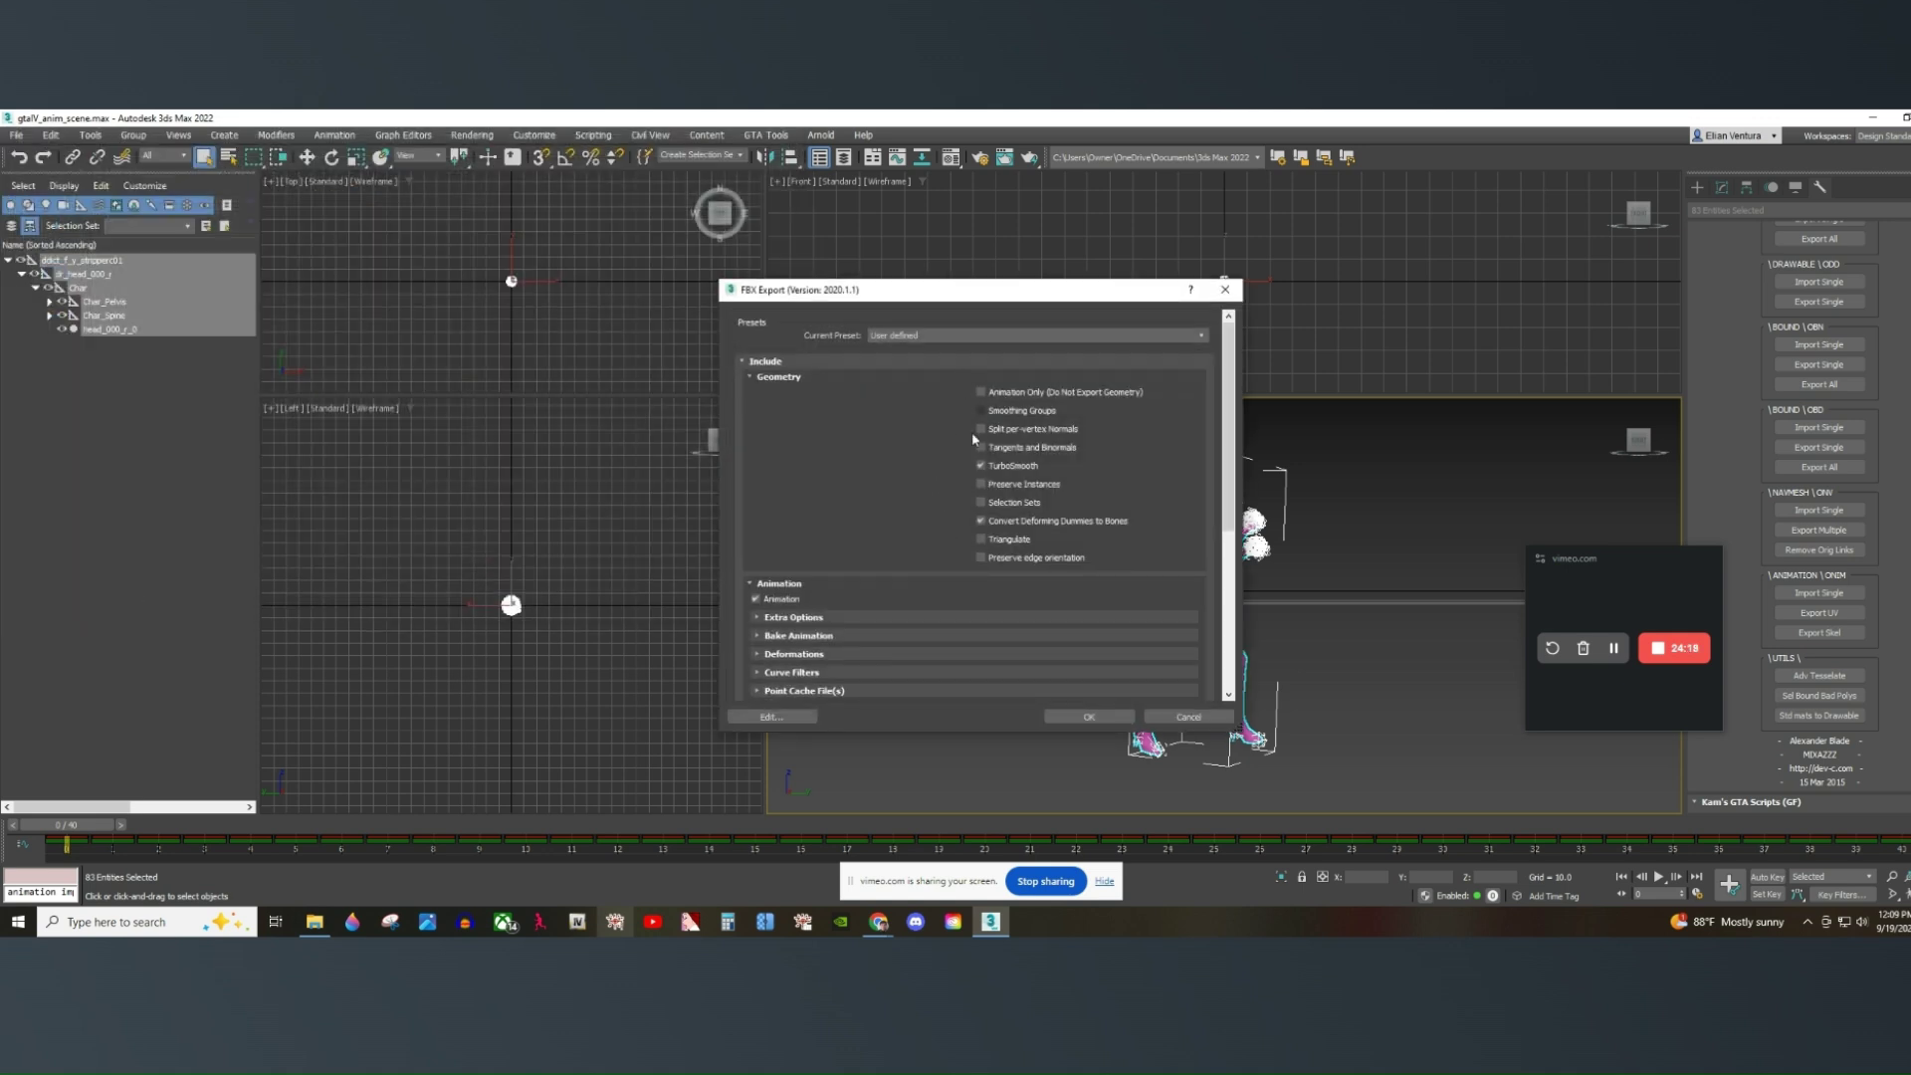
pyautogui.click(1091, 718)
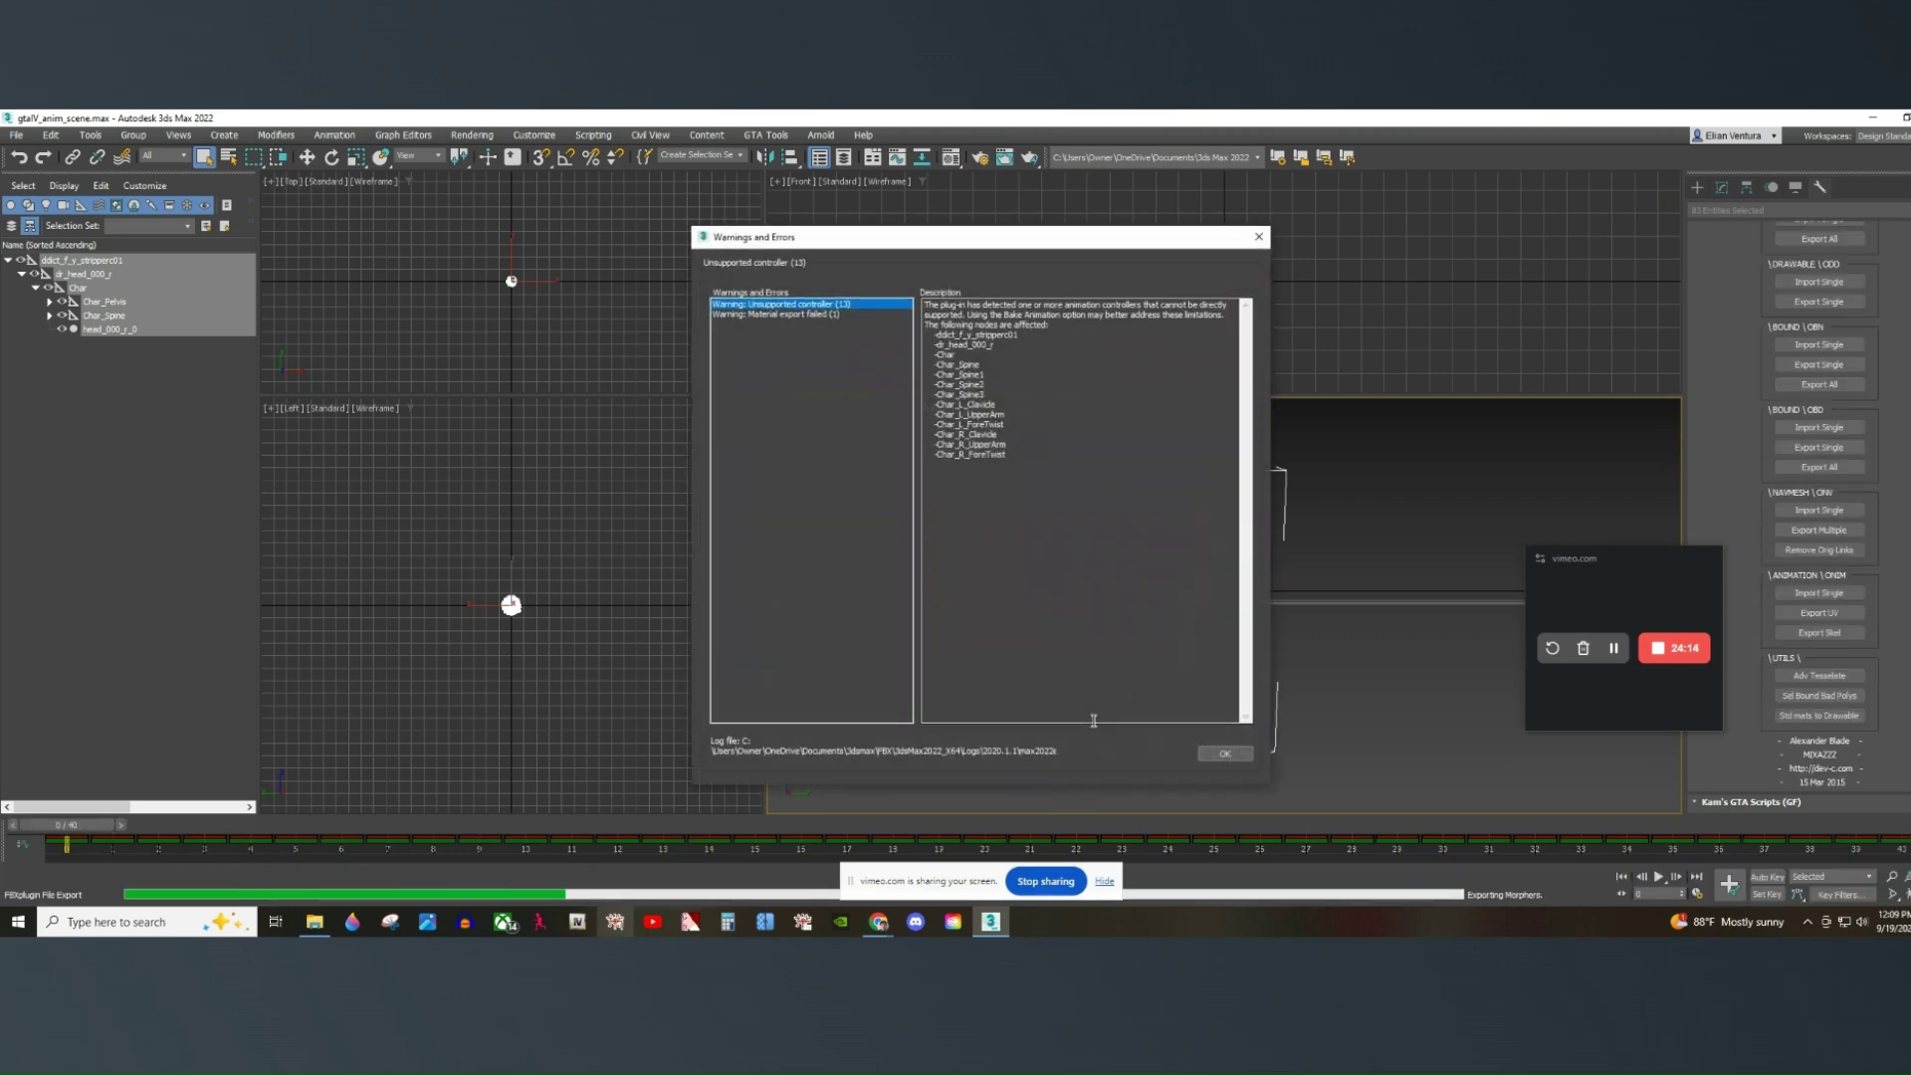
pyautogui.click(1224, 753)
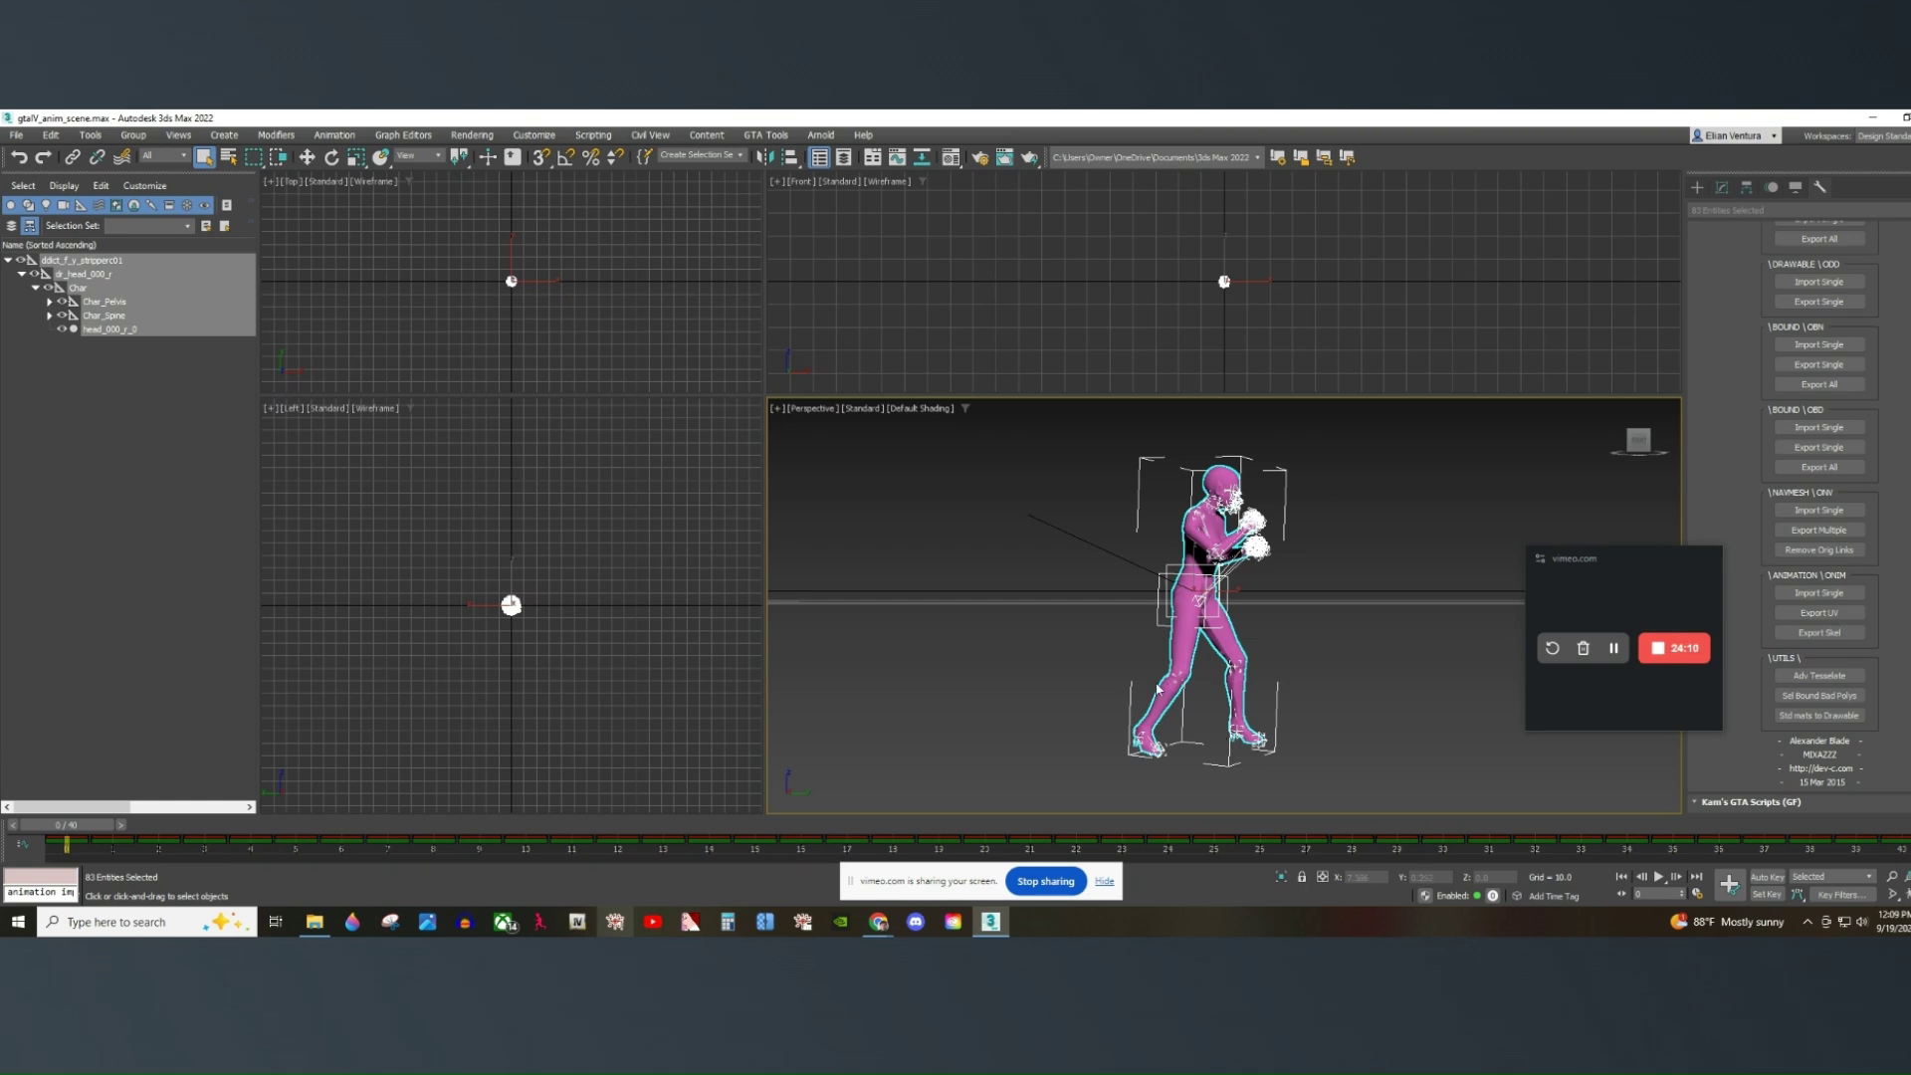
# Deselect the character and close 3ds Max without saving the scene changes.
pyautogui.moveTo(1591, 557); pyautogui.dragTo(1588, 597)
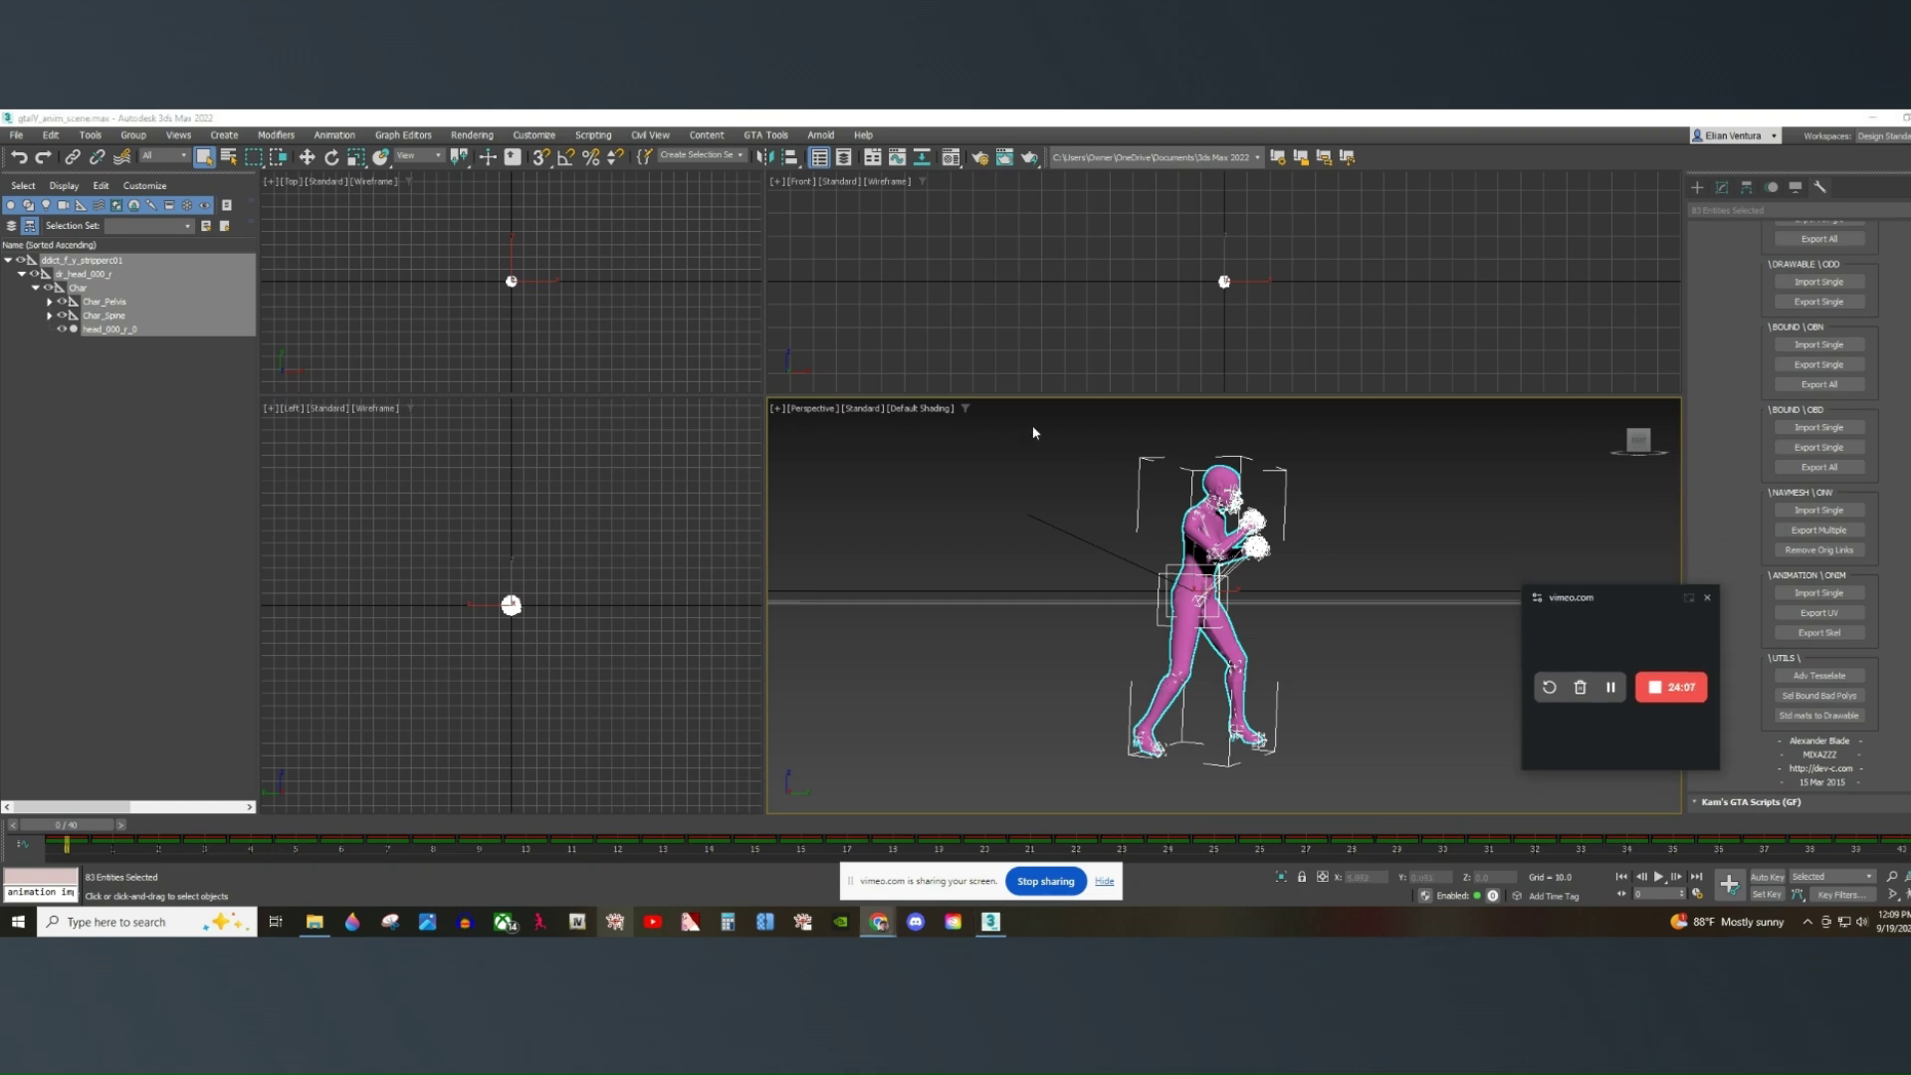
pyautogui.click(179, 391)
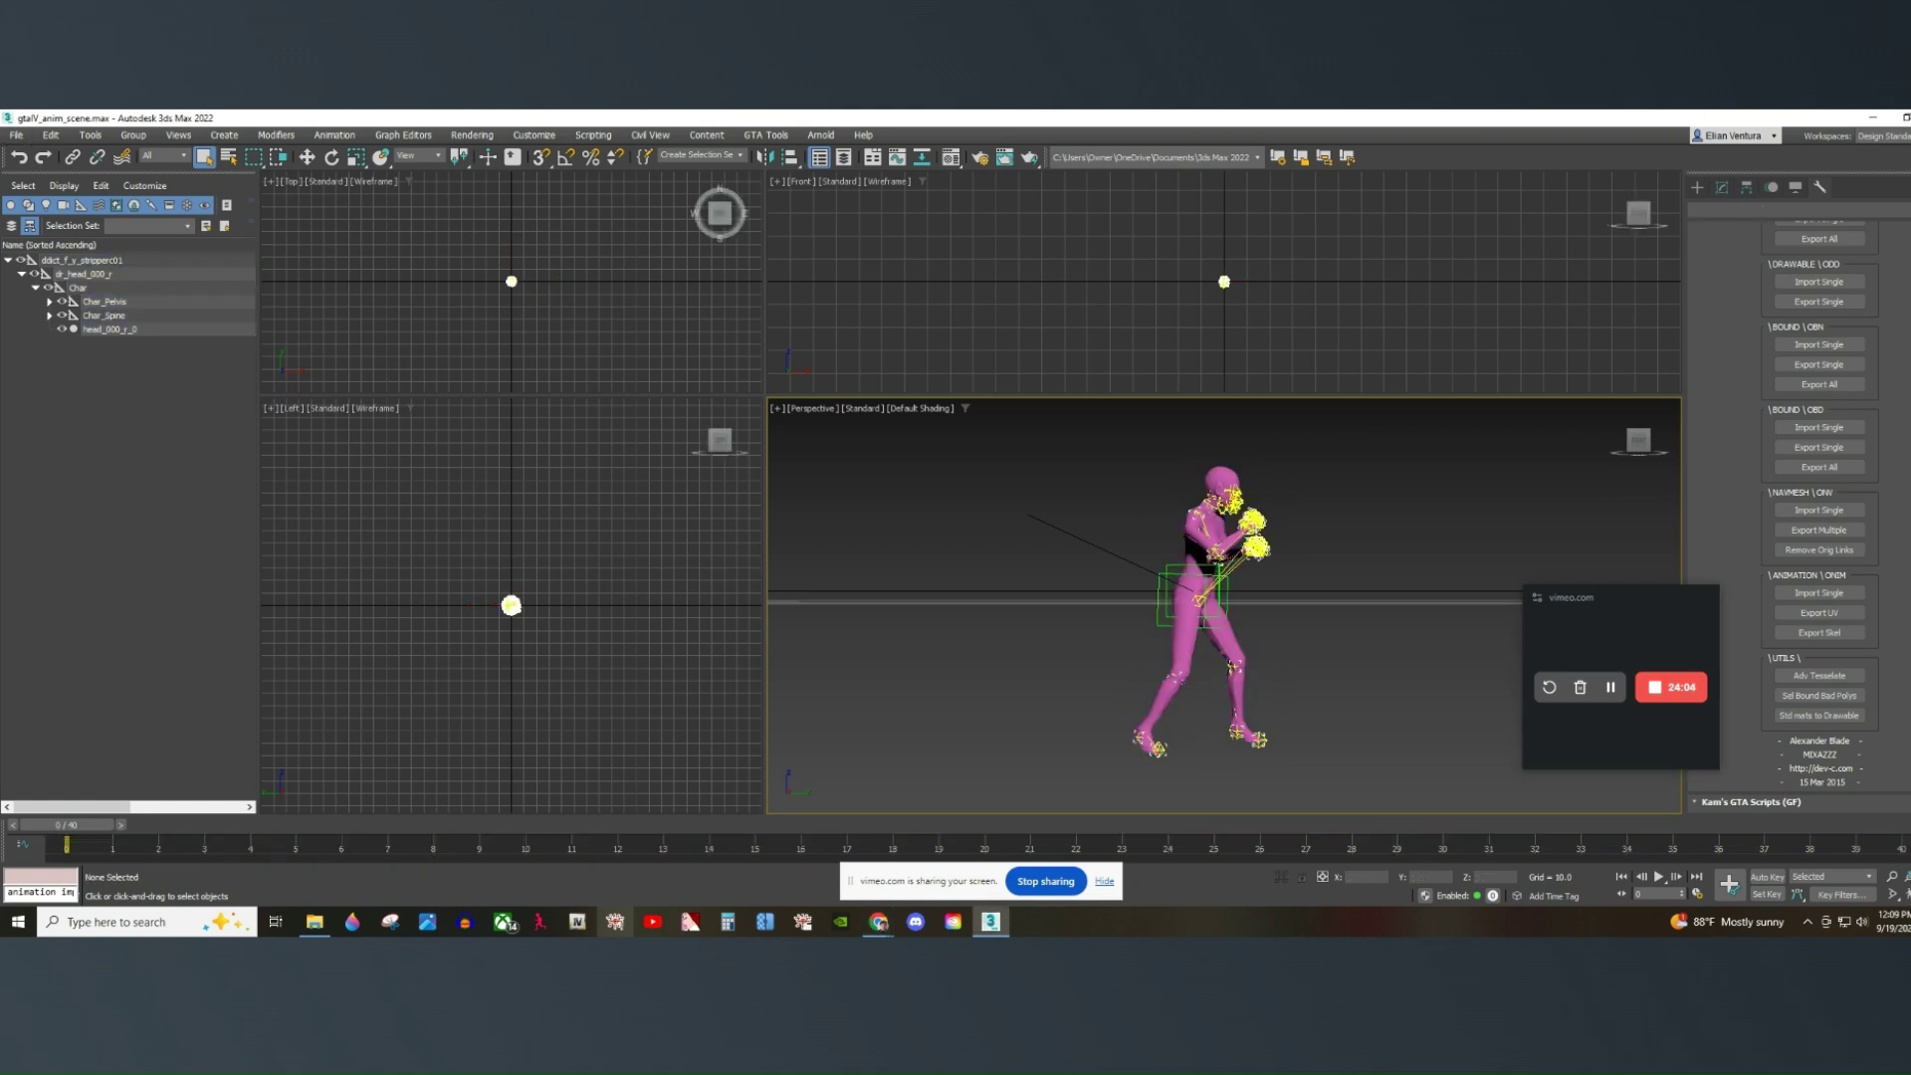
pyautogui.click(1910, 118)
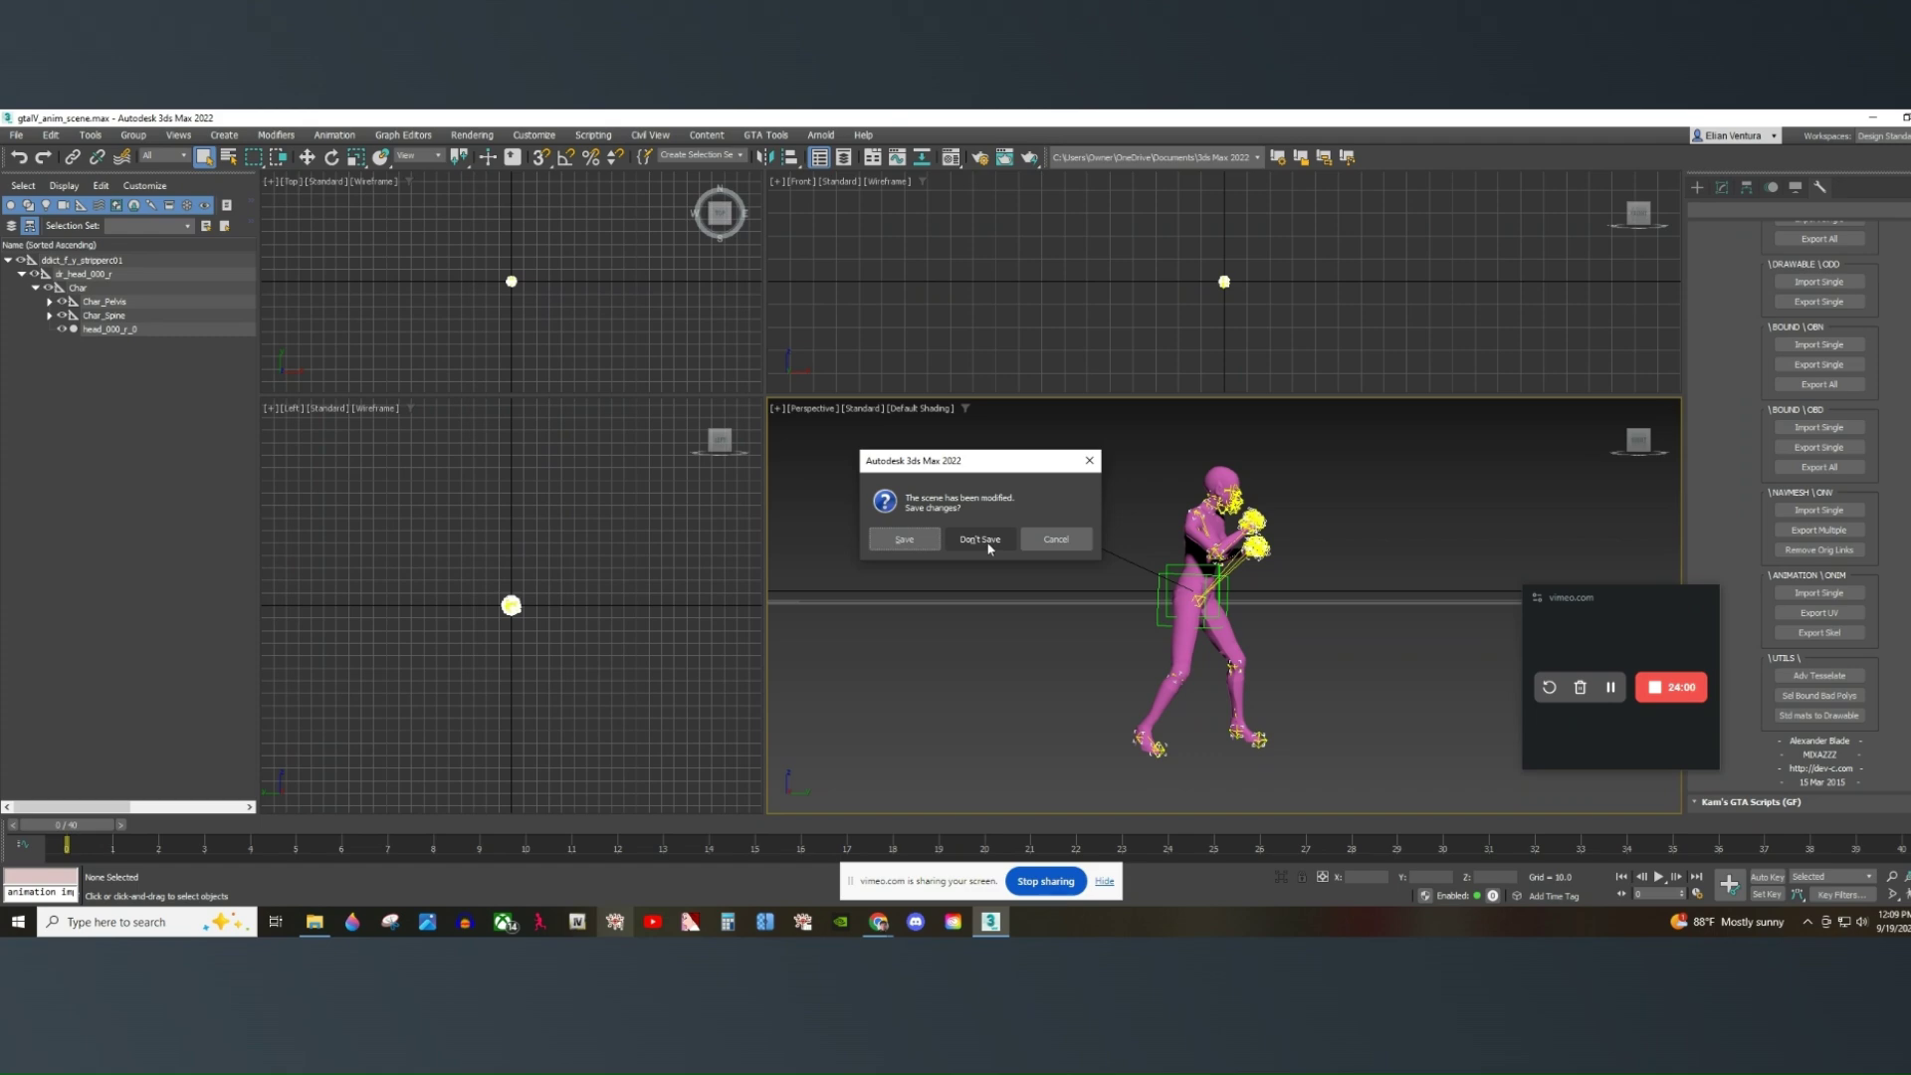
pyautogui.click(989, 545)
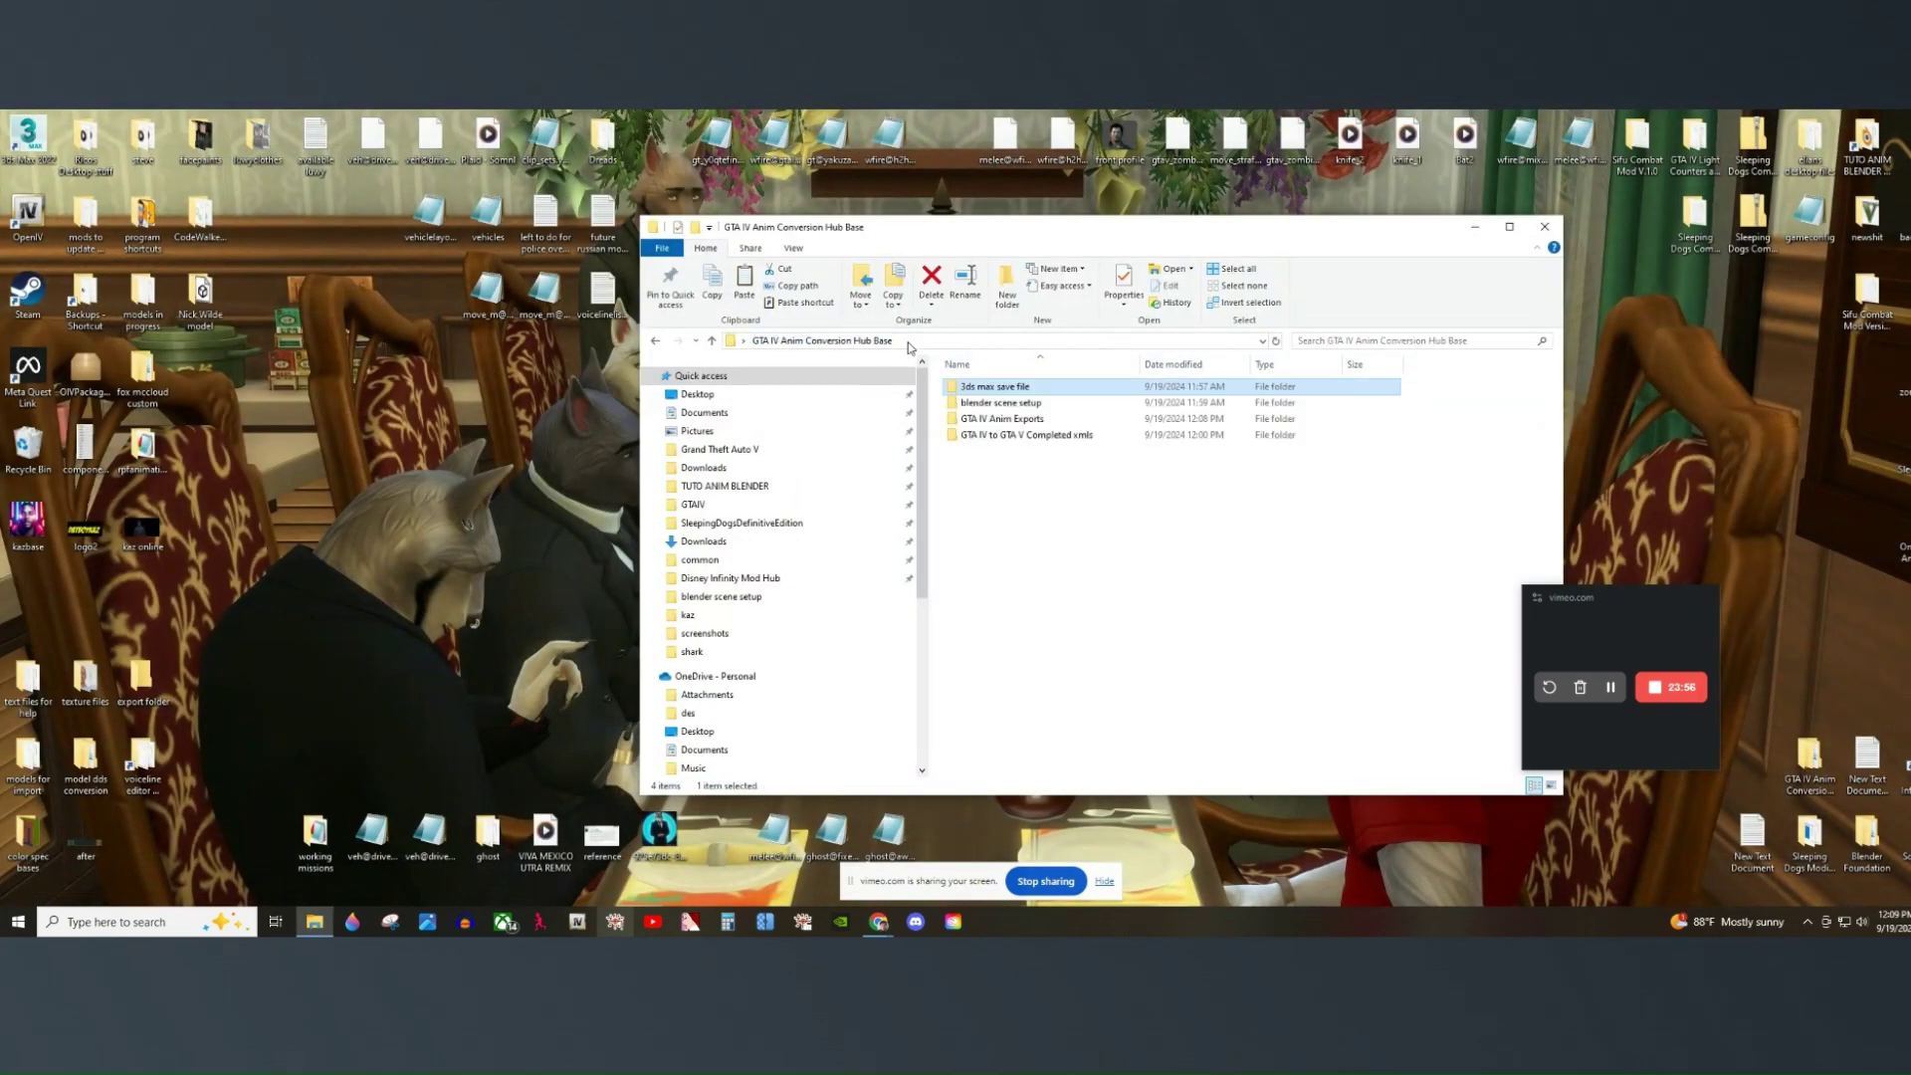
# Check the exported animation file in GTA IV Anim Exports > fbx exports in File Explorer.
pyautogui.doubleClick(1001, 418)
pyautogui.click(1005, 390)
pyautogui.doubleClick(1005, 390)
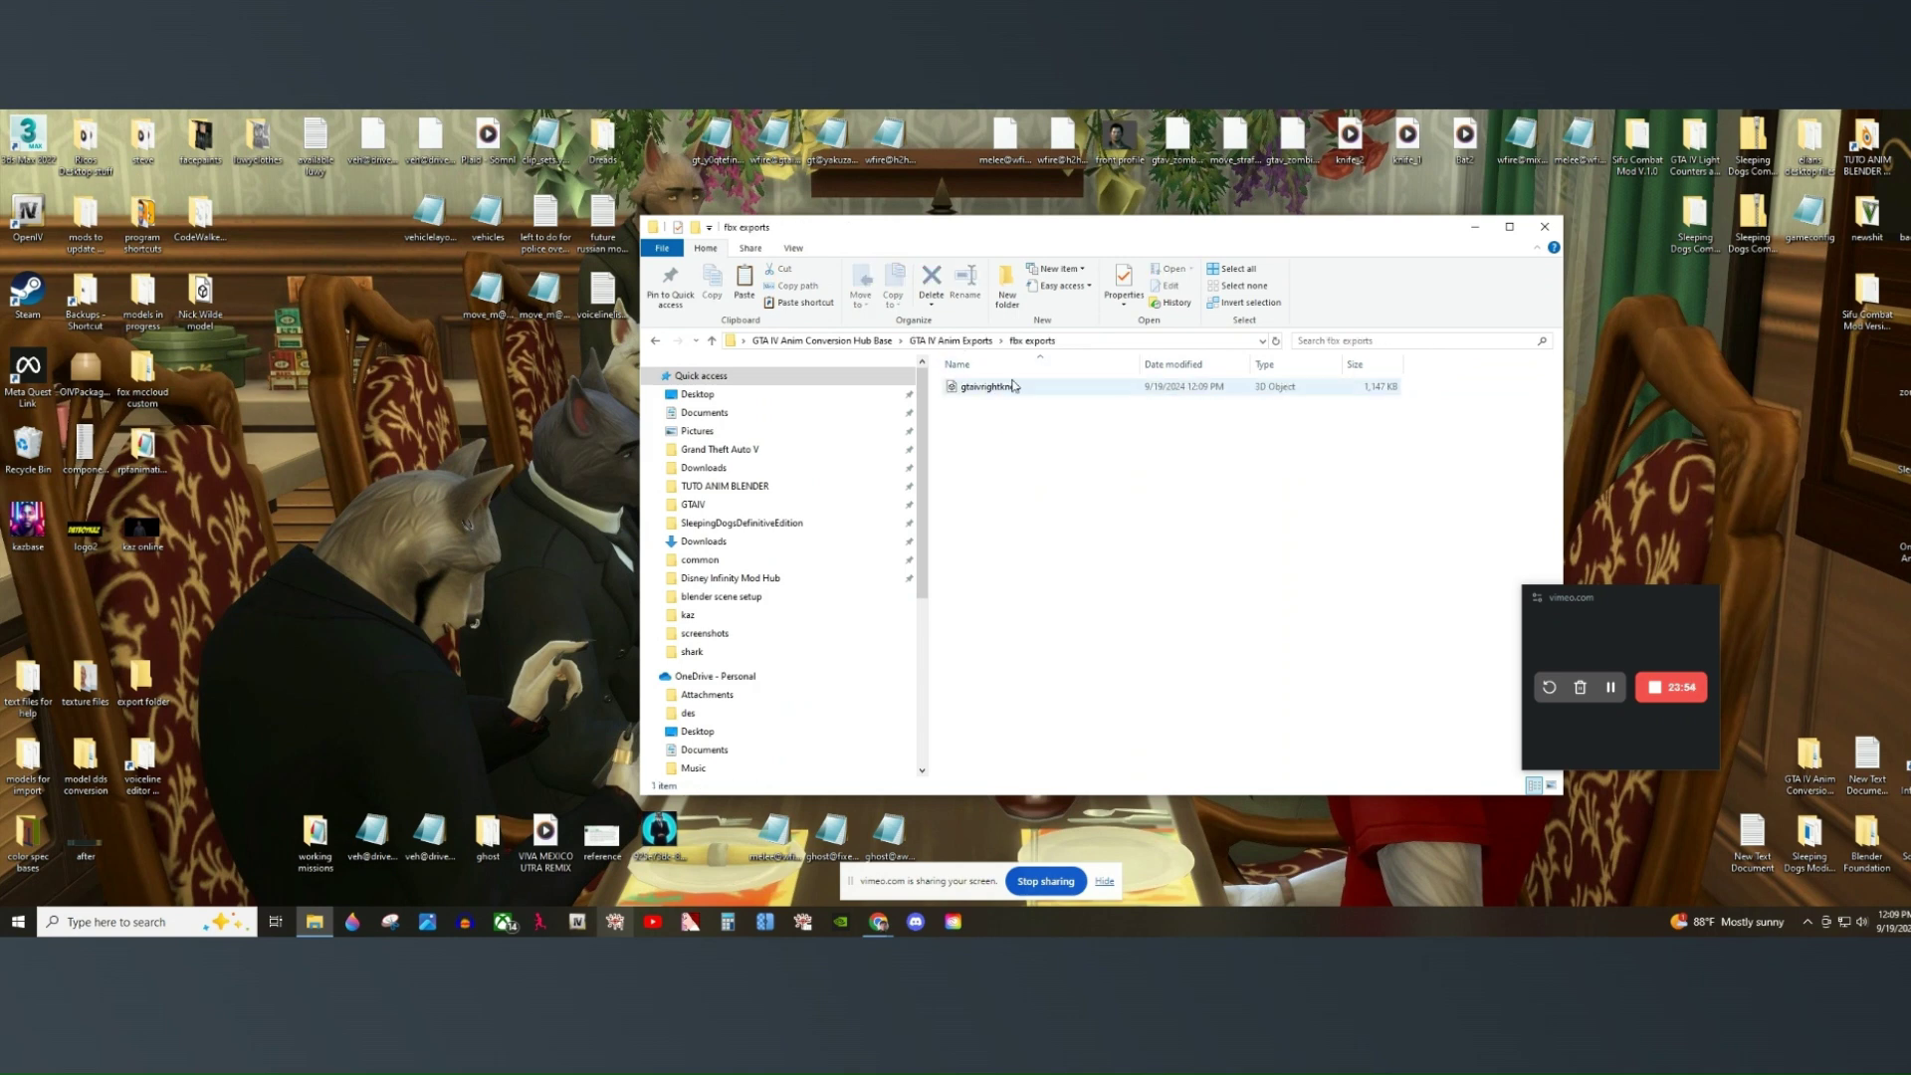
# Open the GTA IV to V Rig scene in Blender from GTA IV Anim Conversion Hub Base > blender scene setup.
pyautogui.click(950, 340)
pyautogui.click(866, 340)
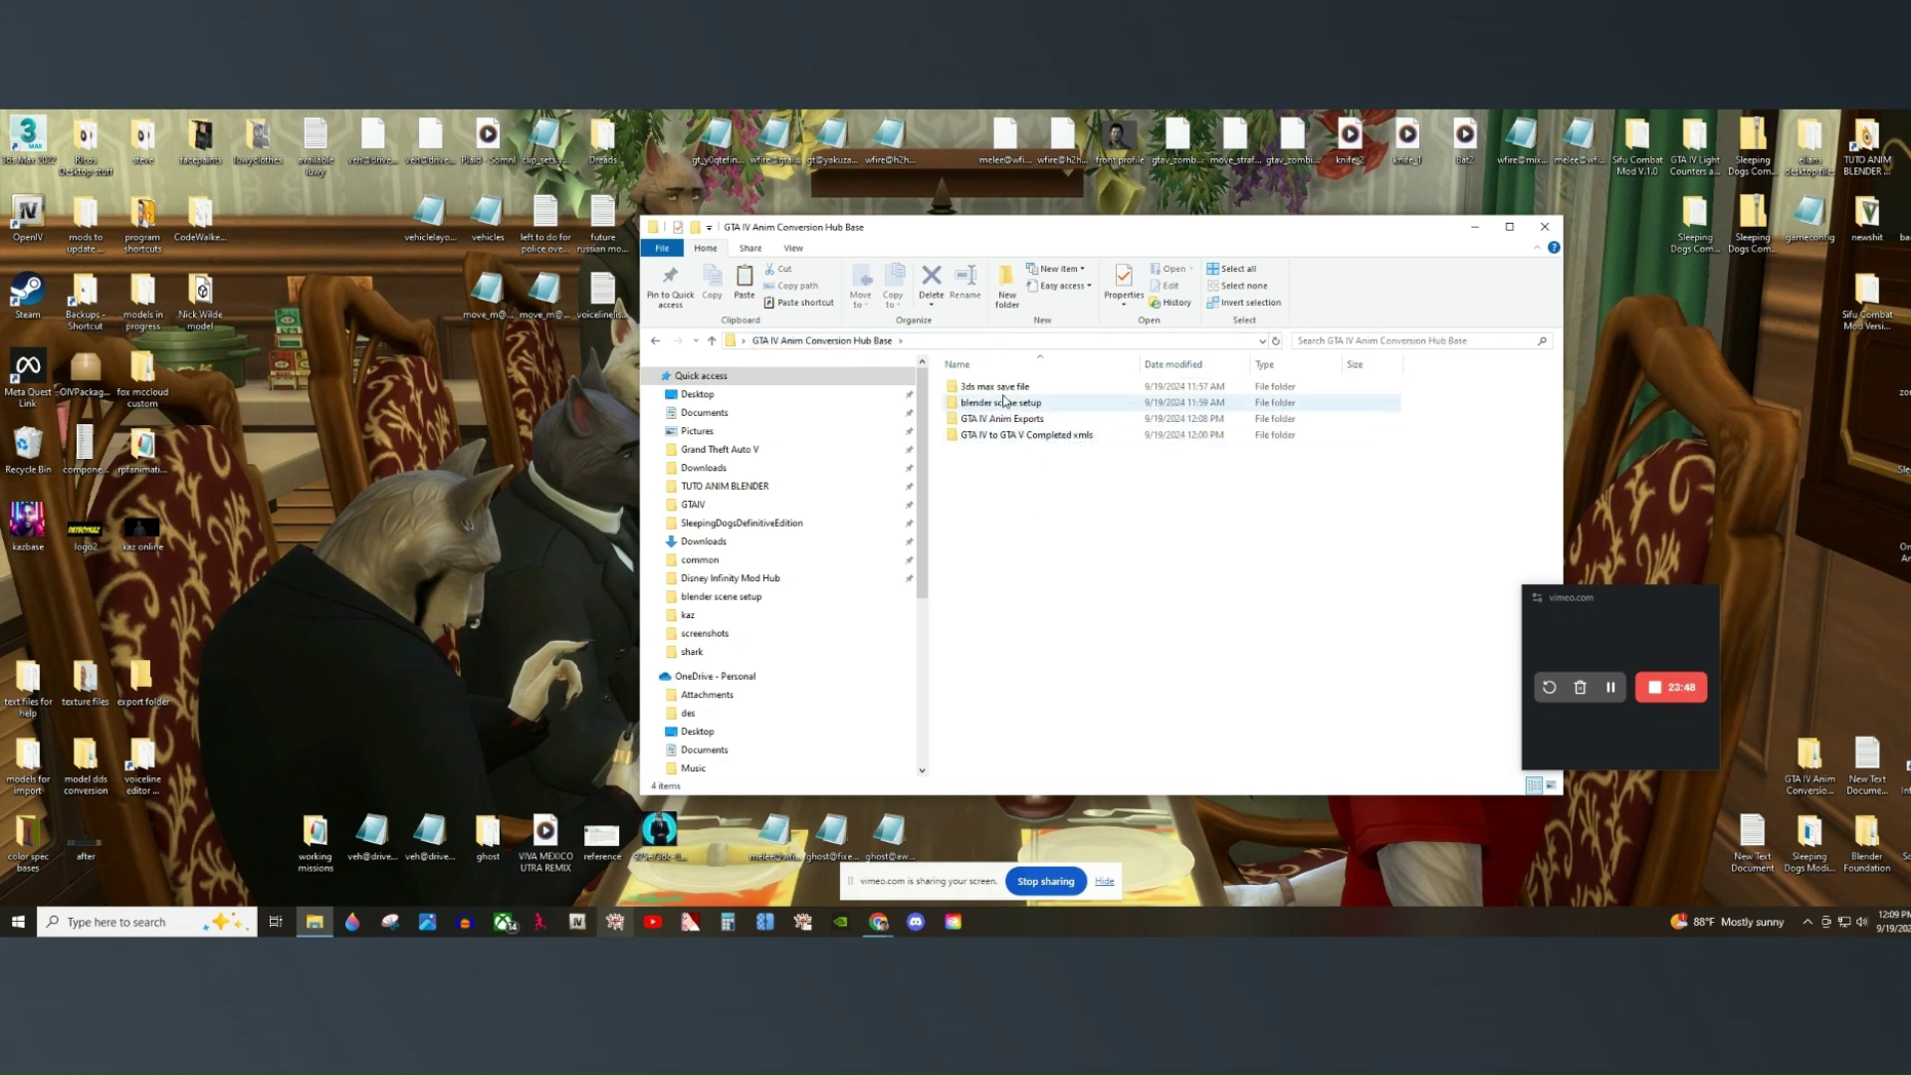
pyautogui.doubleClick(1010, 404)
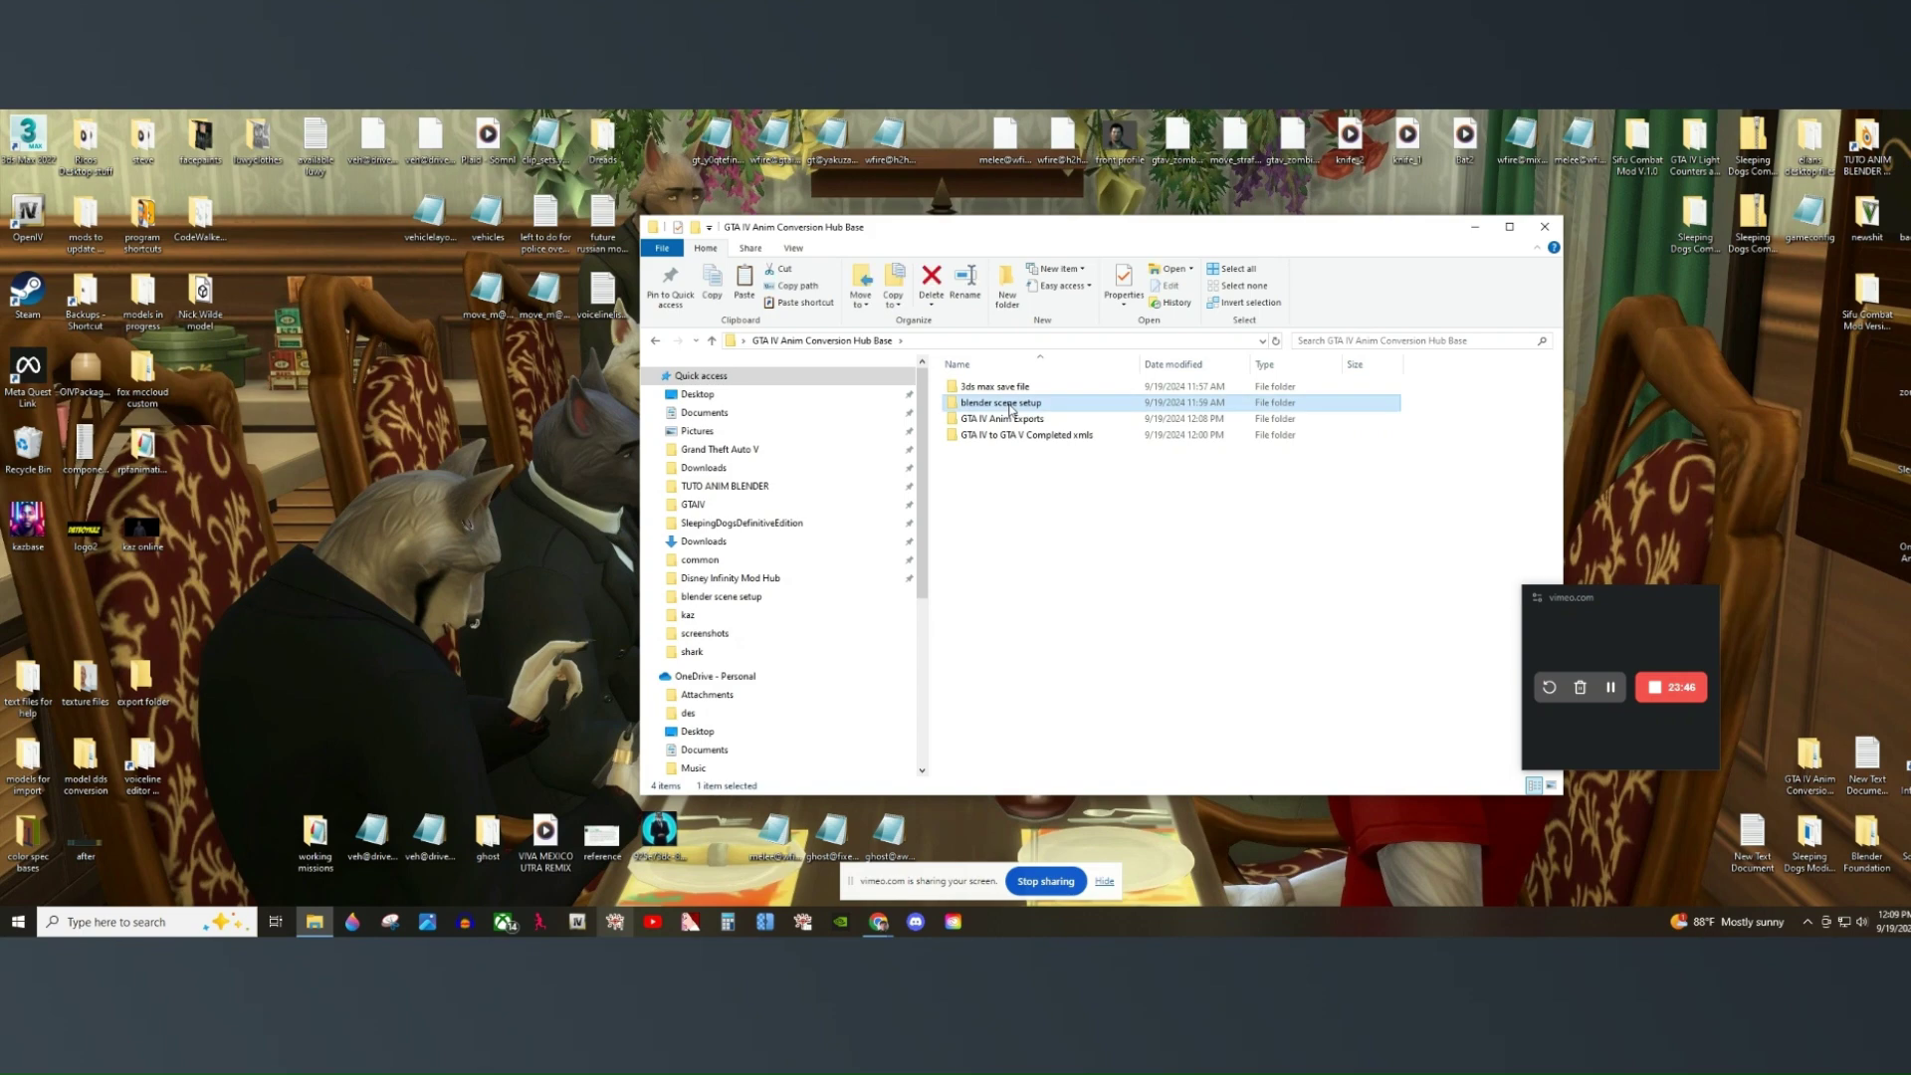
pyautogui.doubleClick(1002, 389)
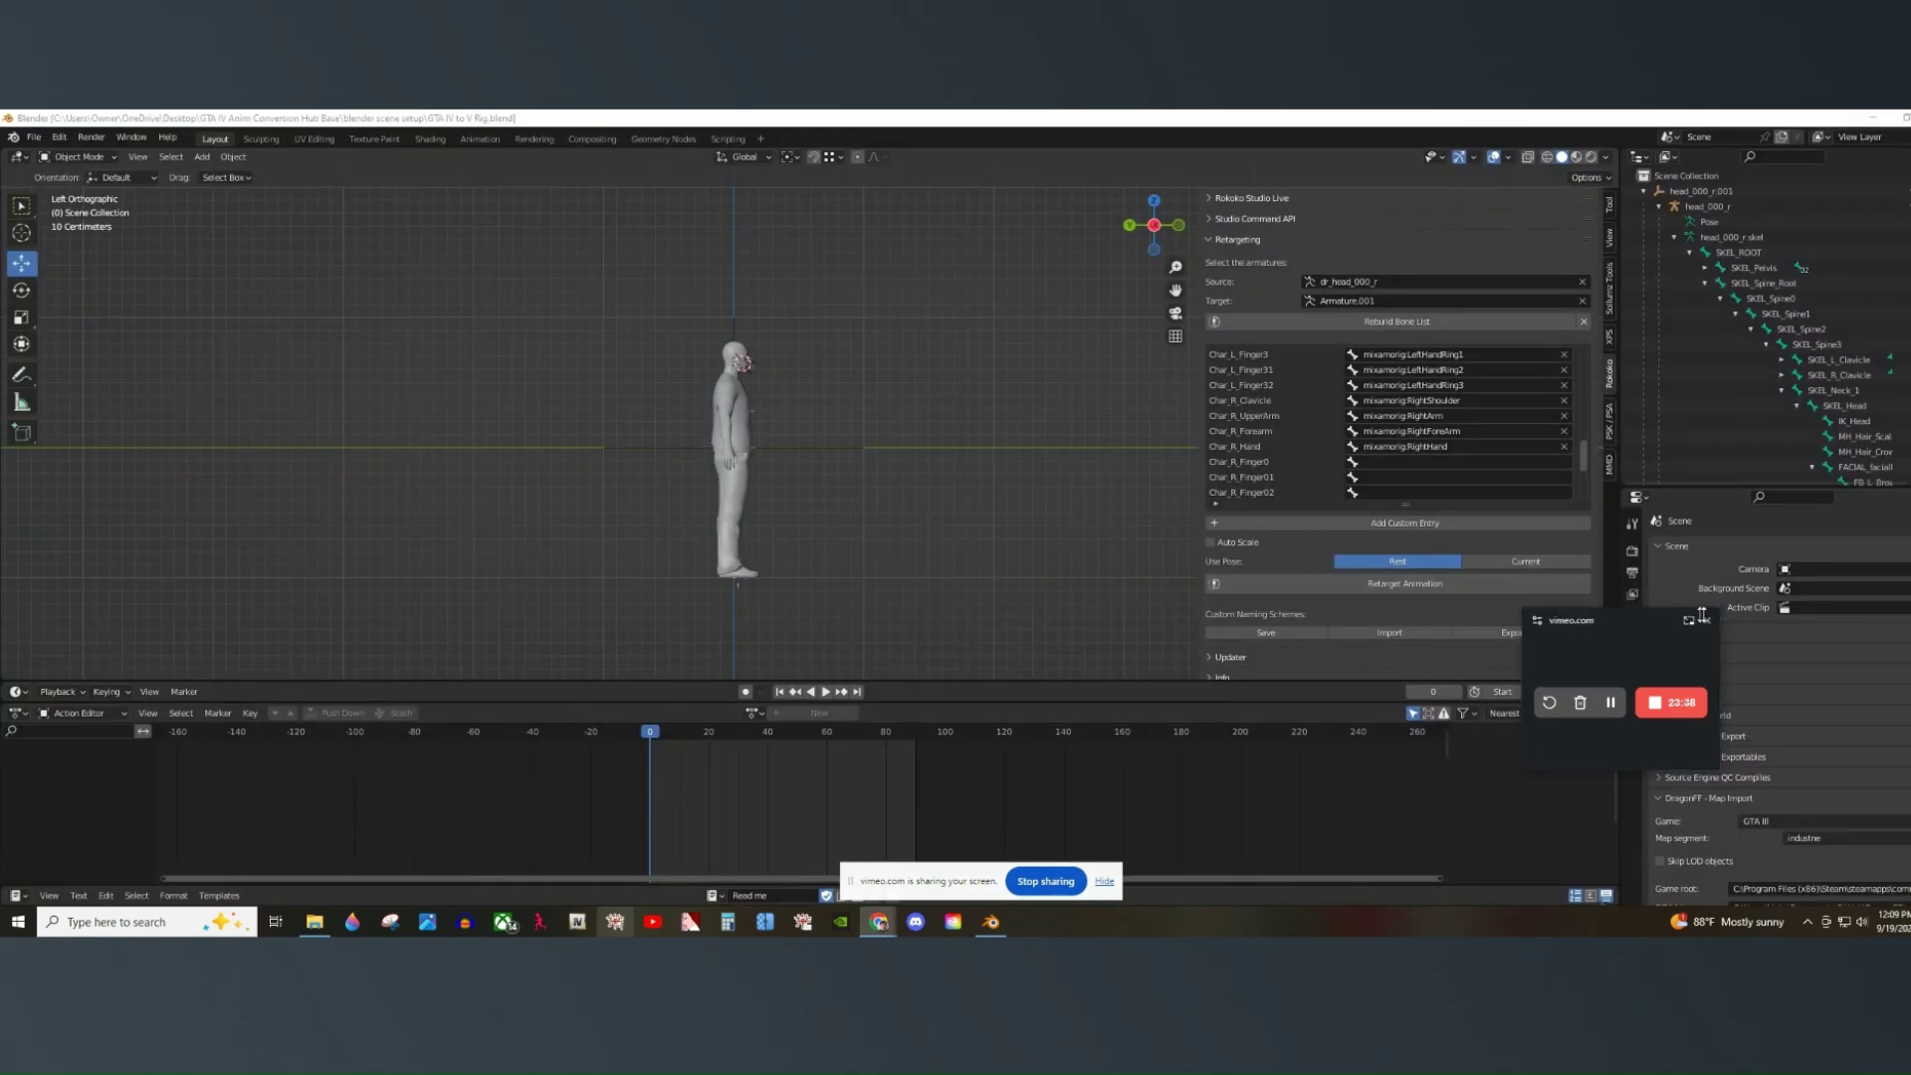
# Import gtaivrightknee.fbx from GTA IV Anim Conversion Hub Base > GTA IV Anim Exports > fbx exports with the default FBX options.
pyautogui.moveTo(1628, 607); pyautogui.dragTo(1722, 513)
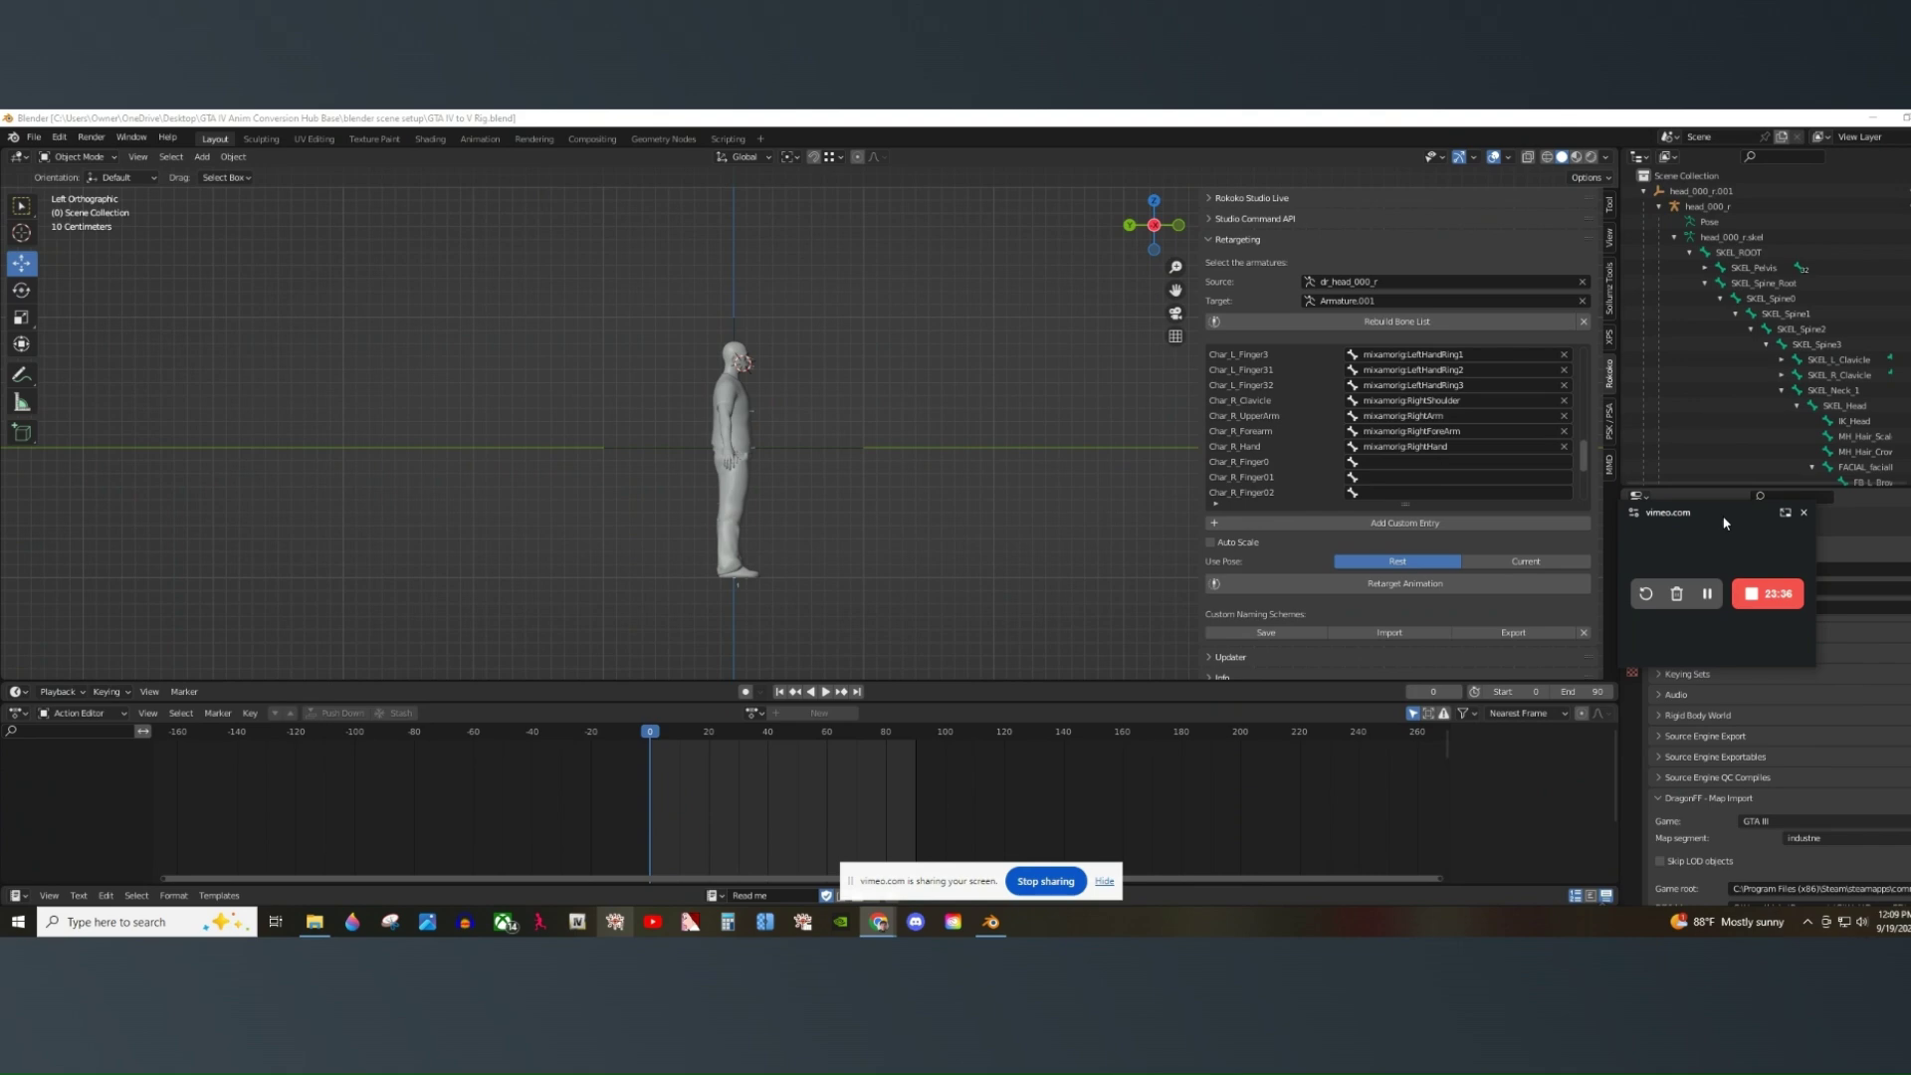
pyautogui.click(34, 137)
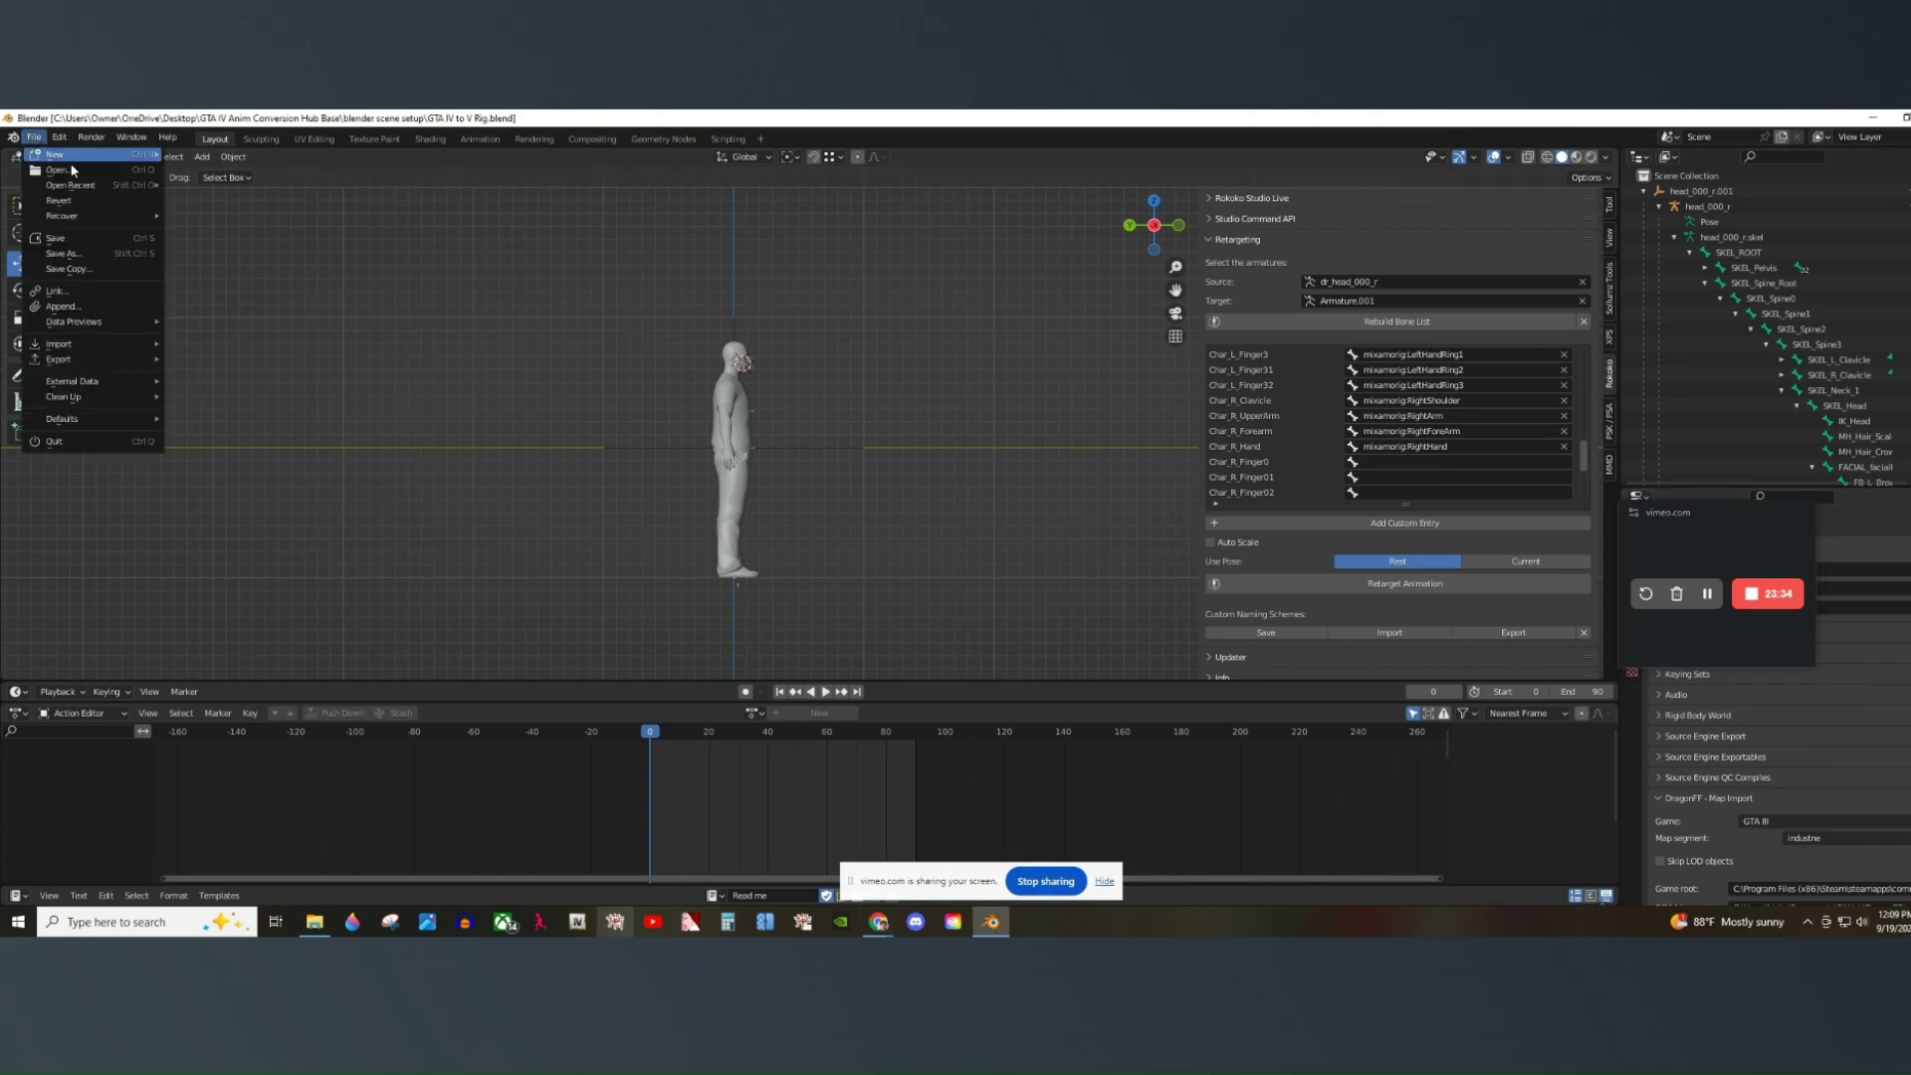
pyautogui.moveTo(118, 345)
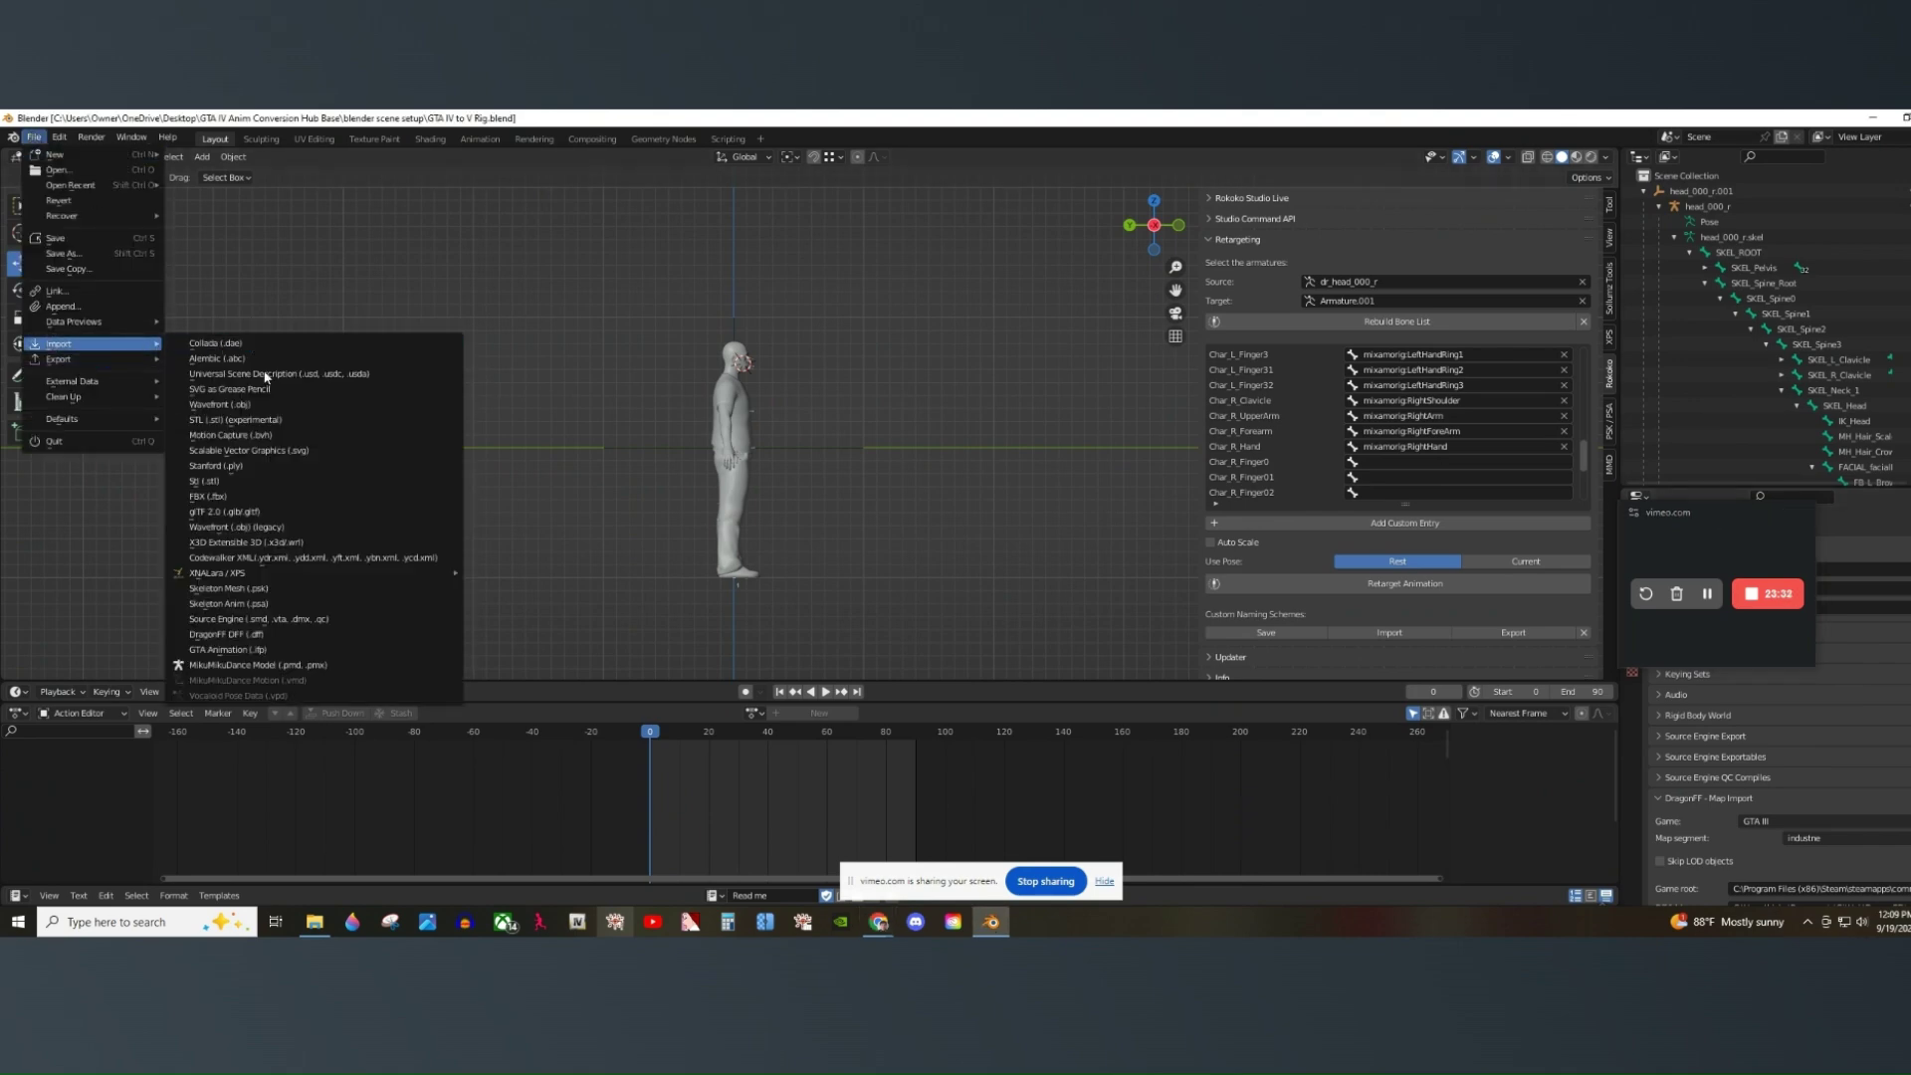
pyautogui.click(206, 496)
pyautogui.click(626, 466)
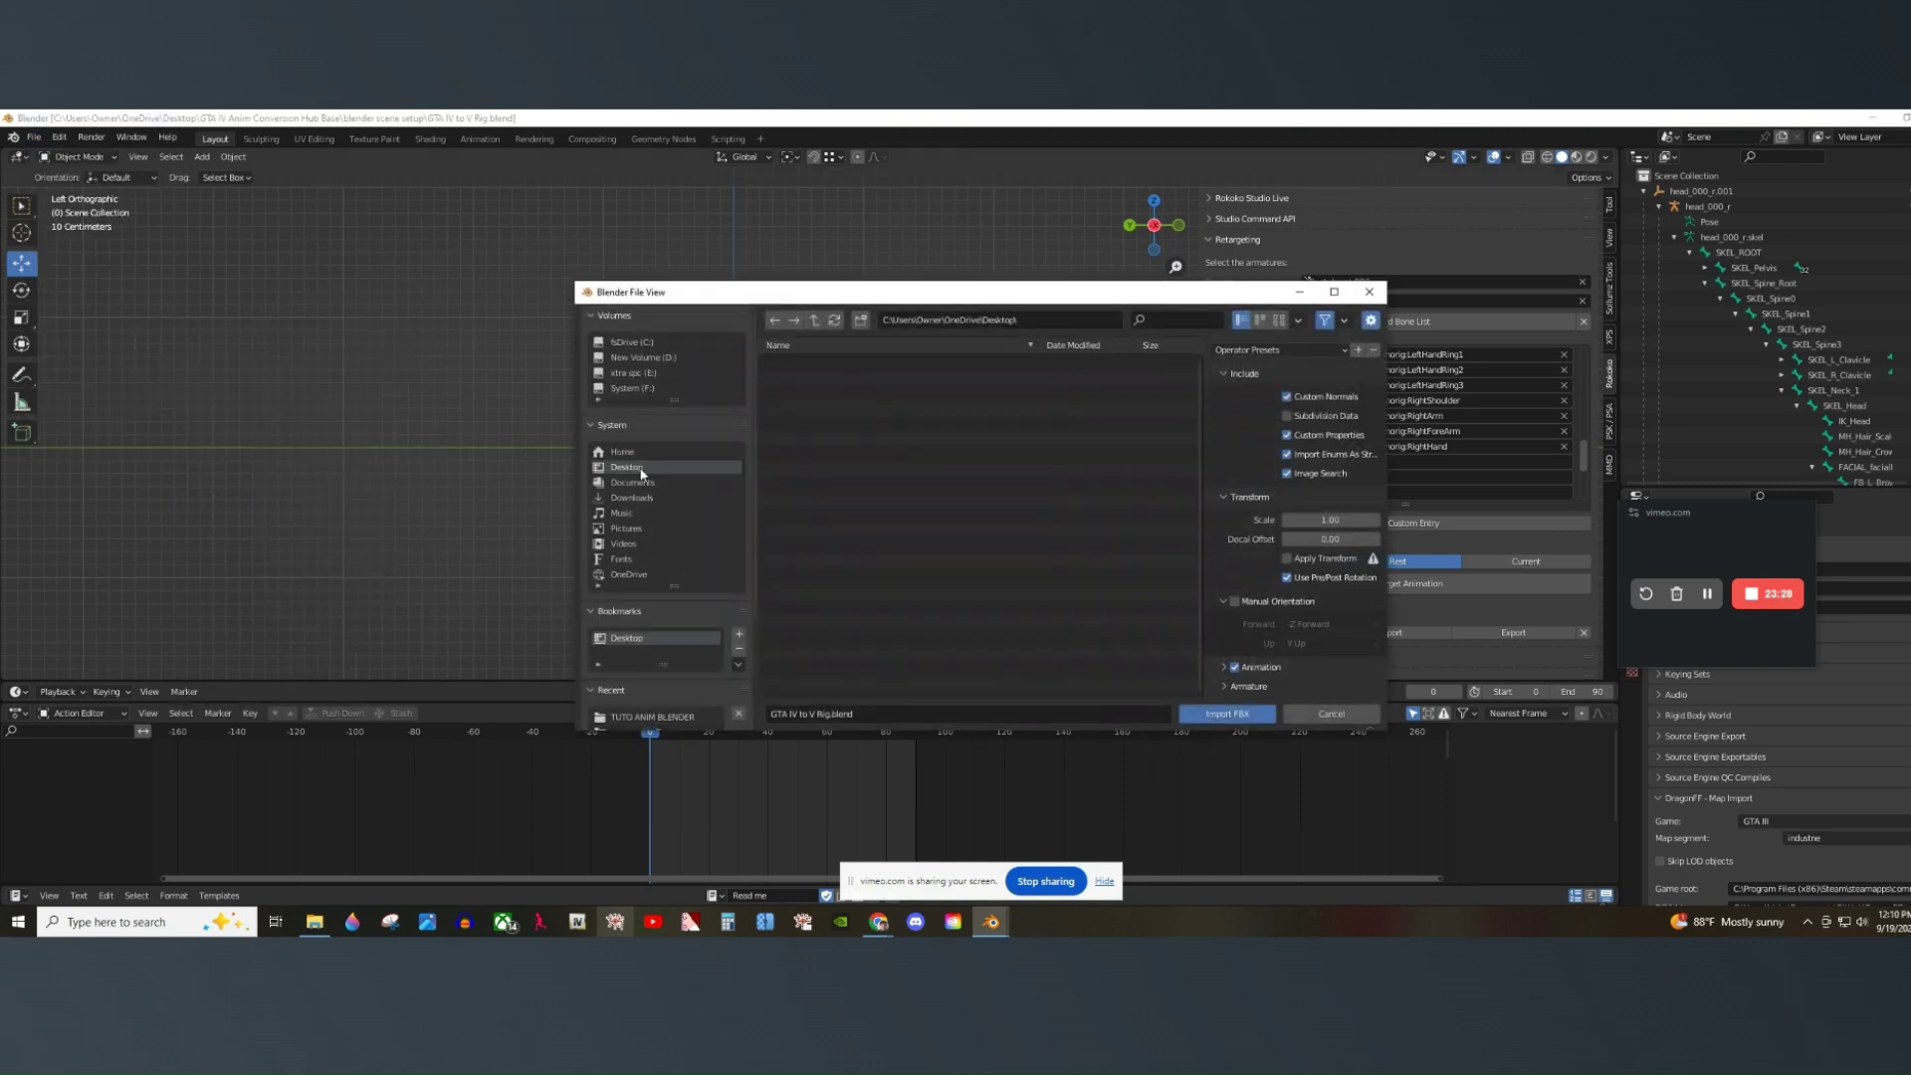
pyautogui.doubleClick(907, 534)
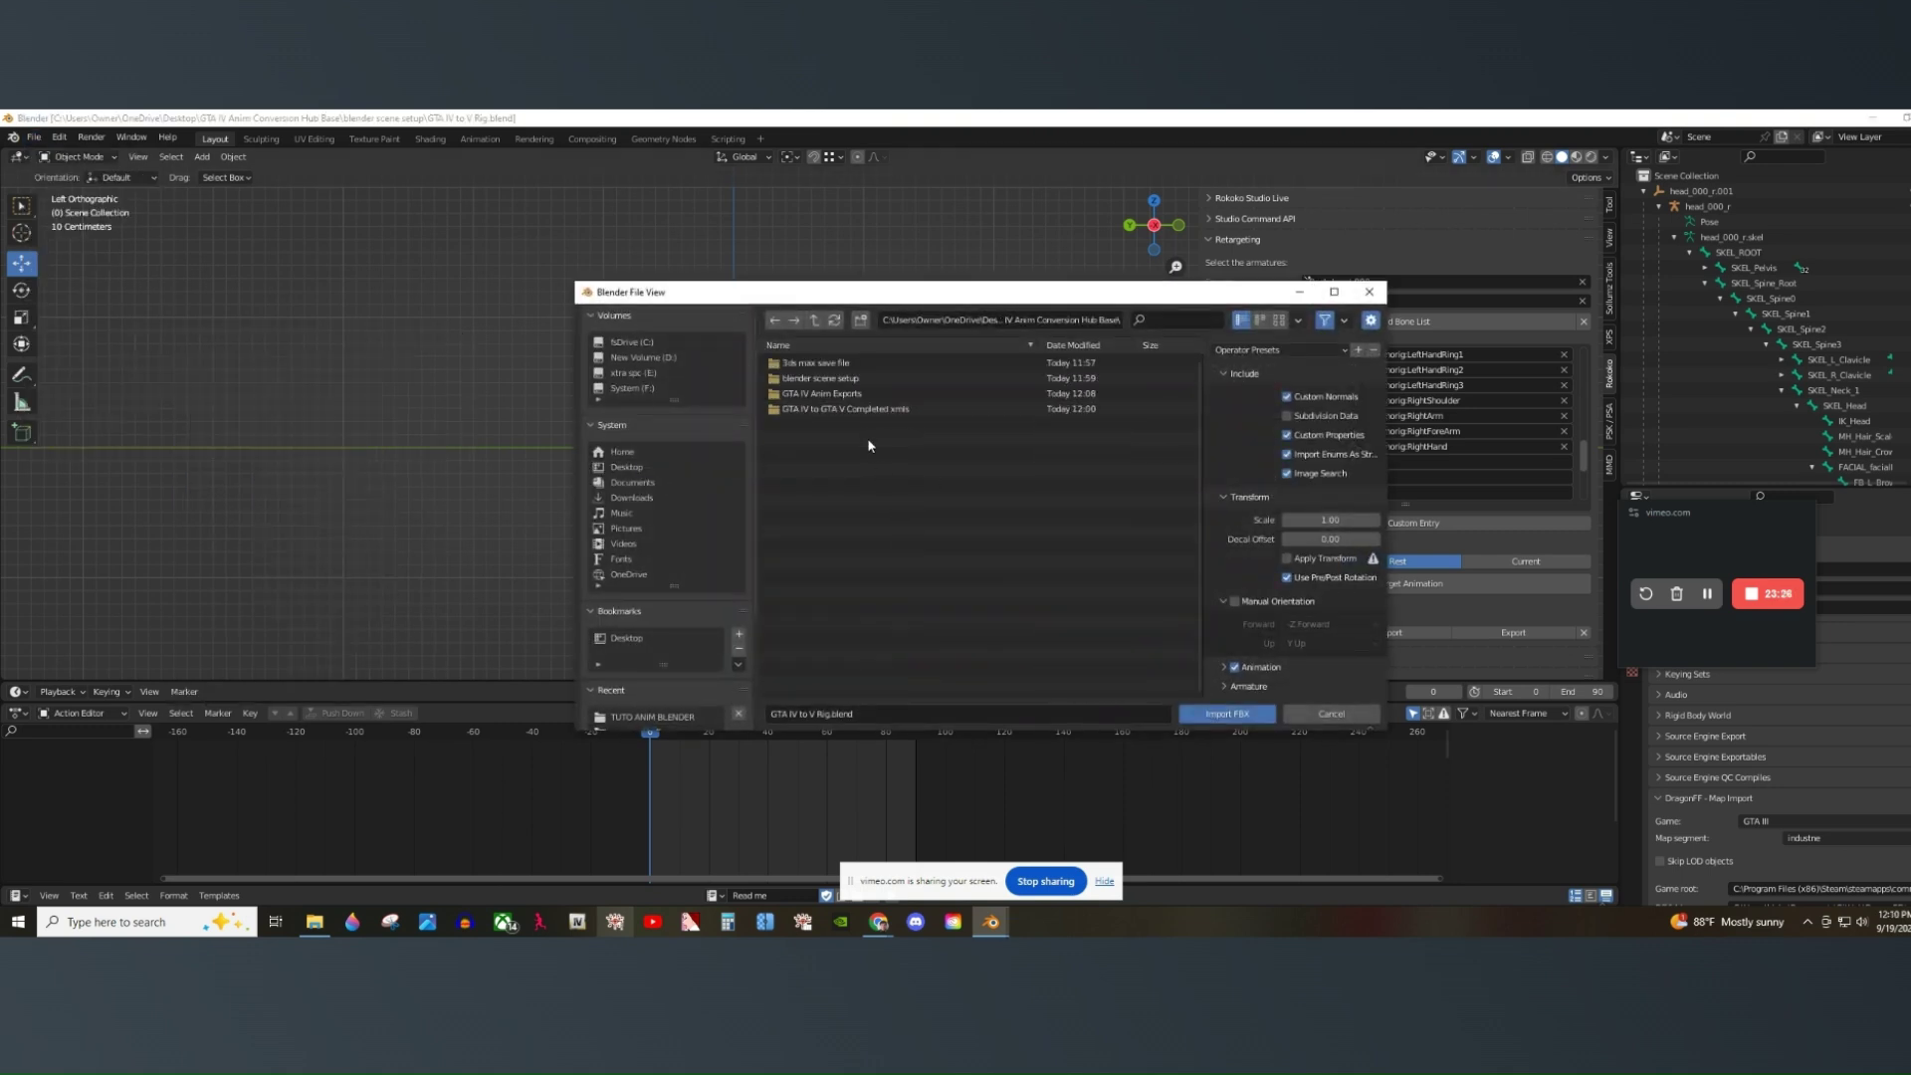
pyautogui.doubleClick(873, 398)
pyautogui.click(832, 365)
pyautogui.doubleClick(832, 365)
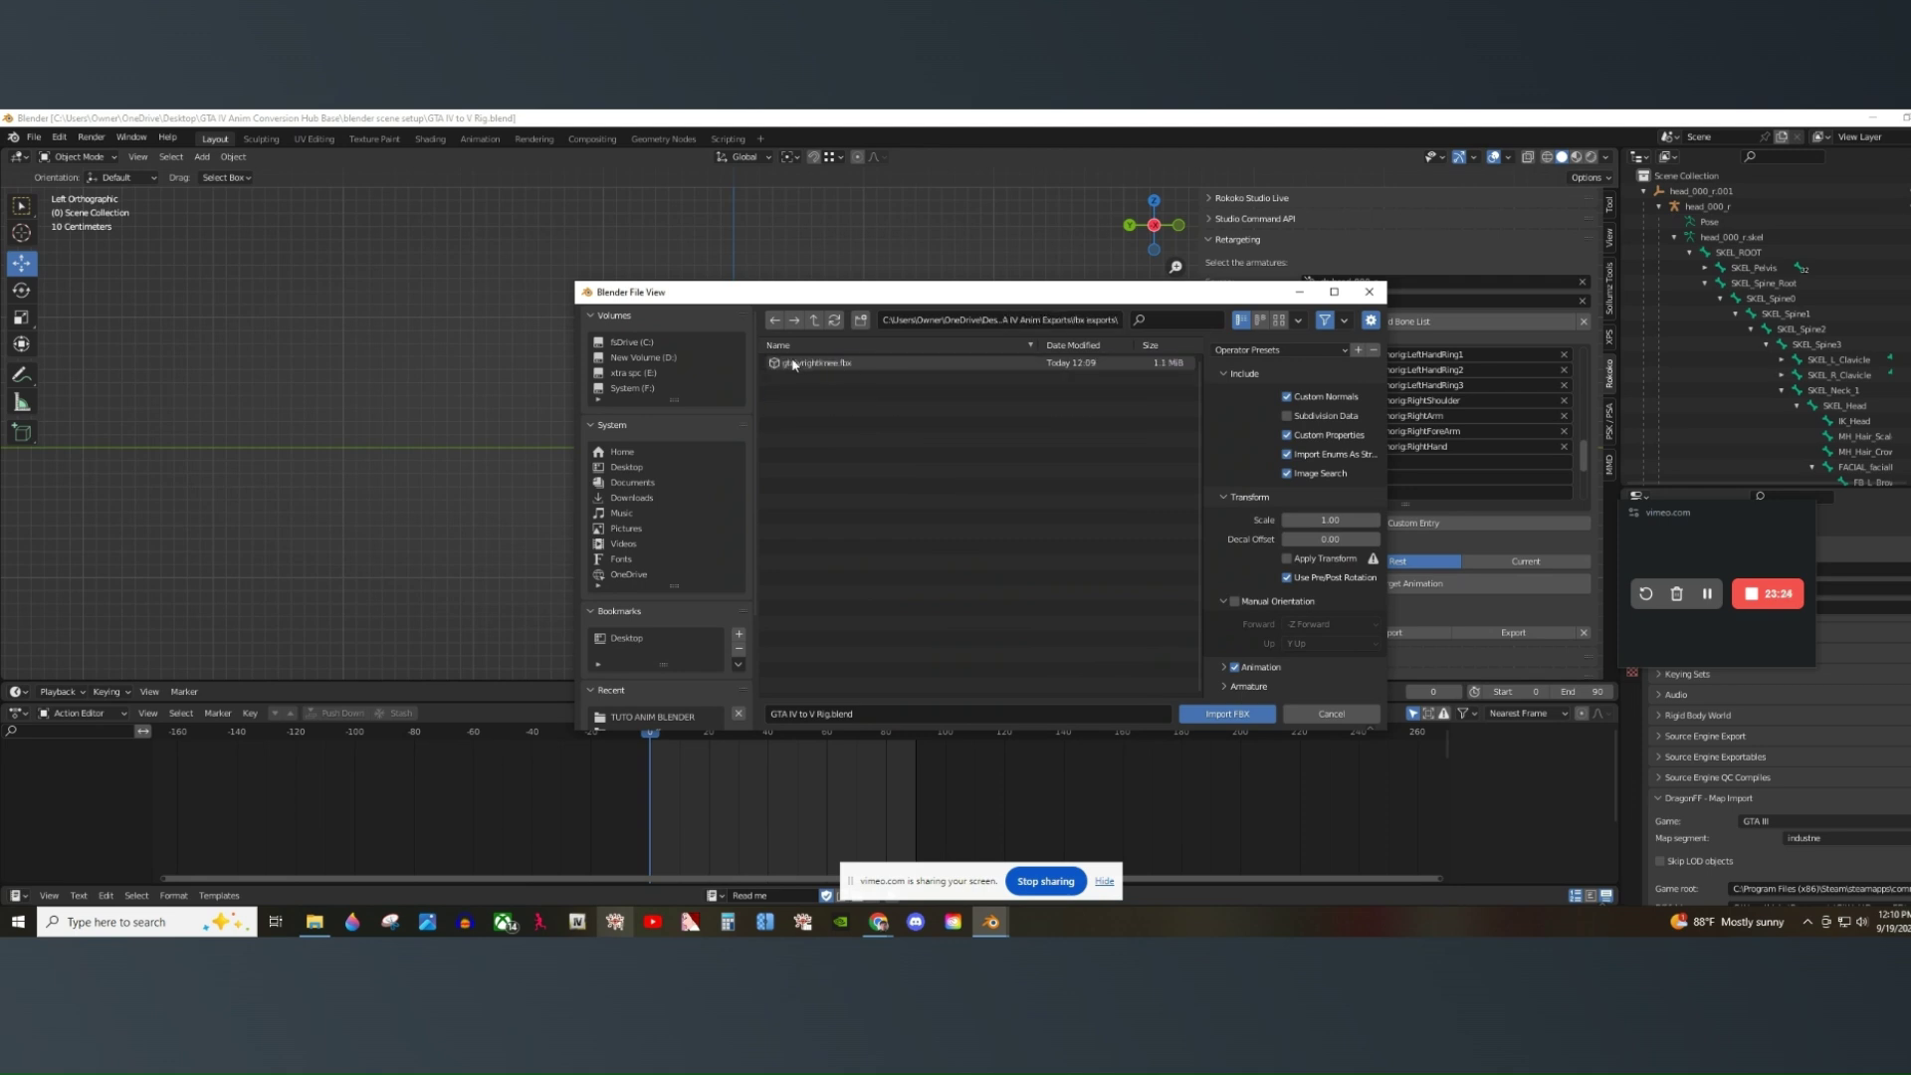
pyautogui.click(935, 363)
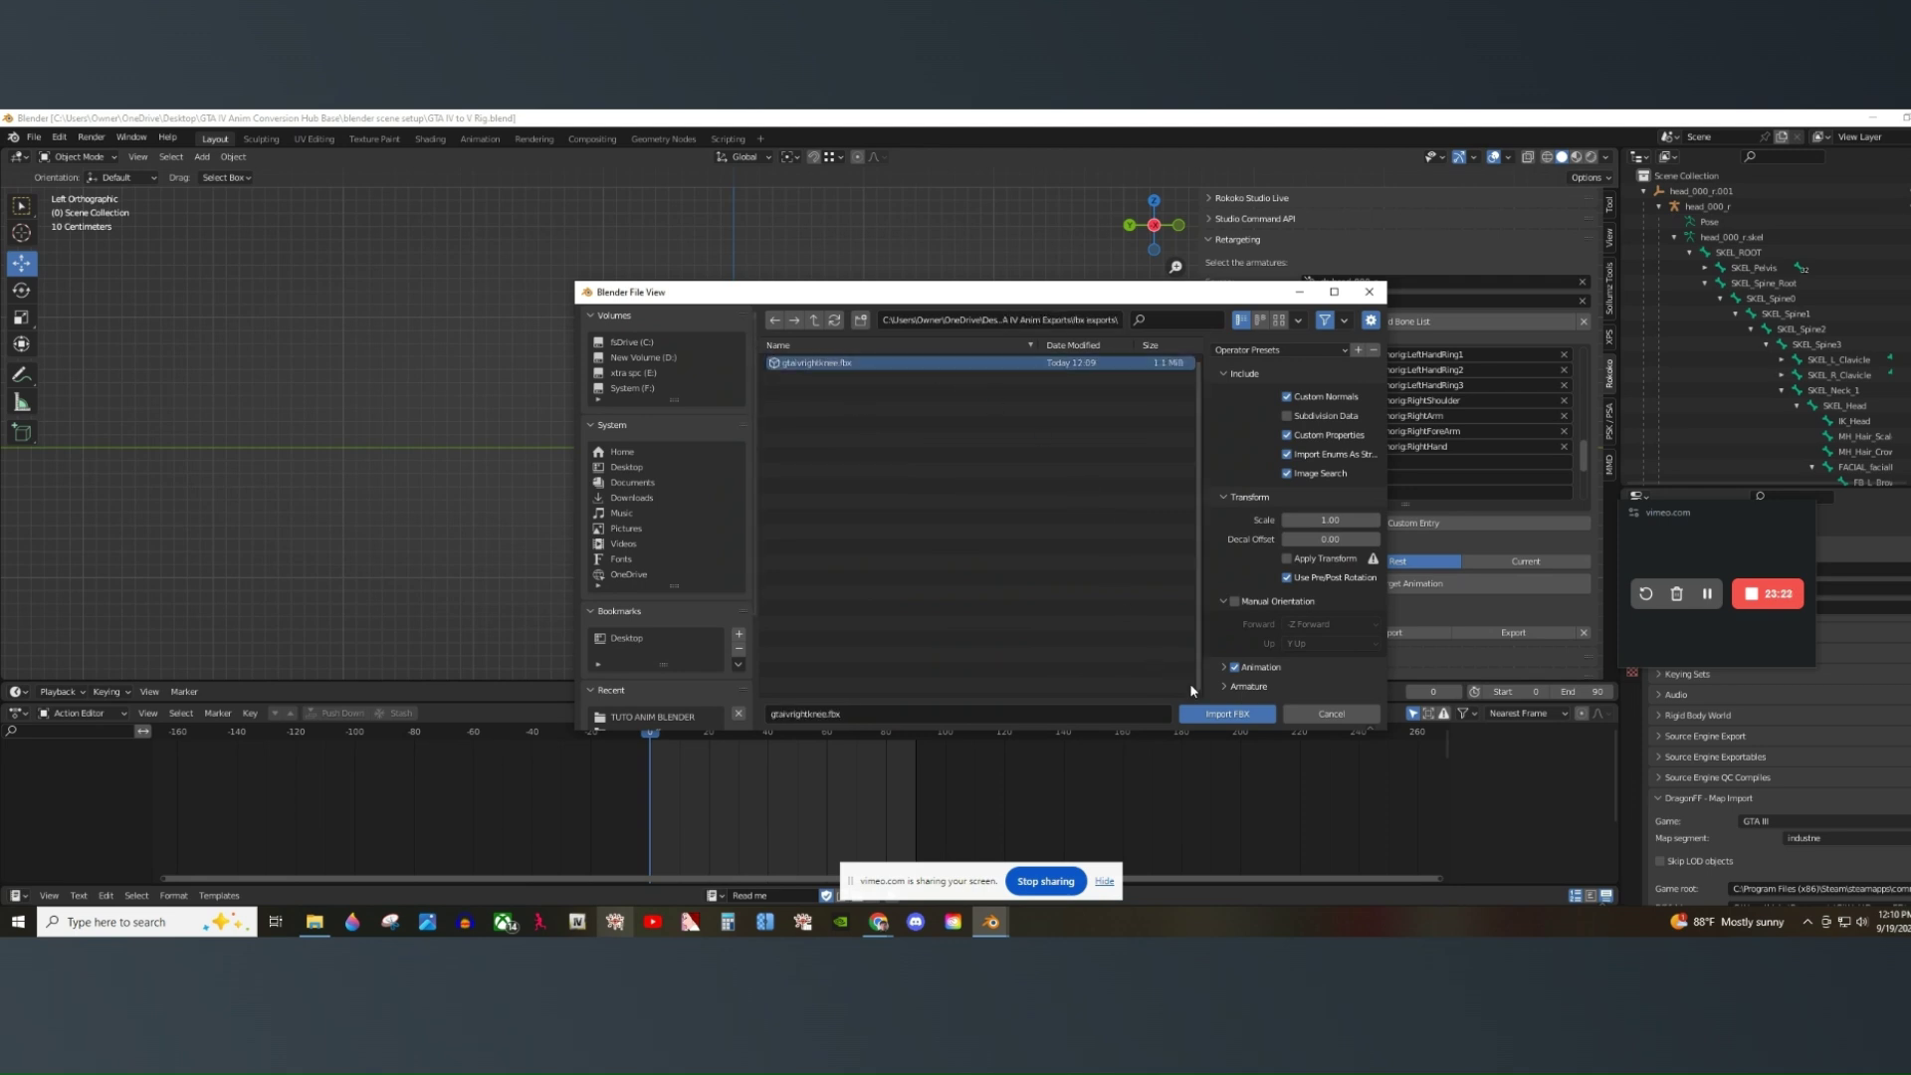
pyautogui.click(1209, 713)
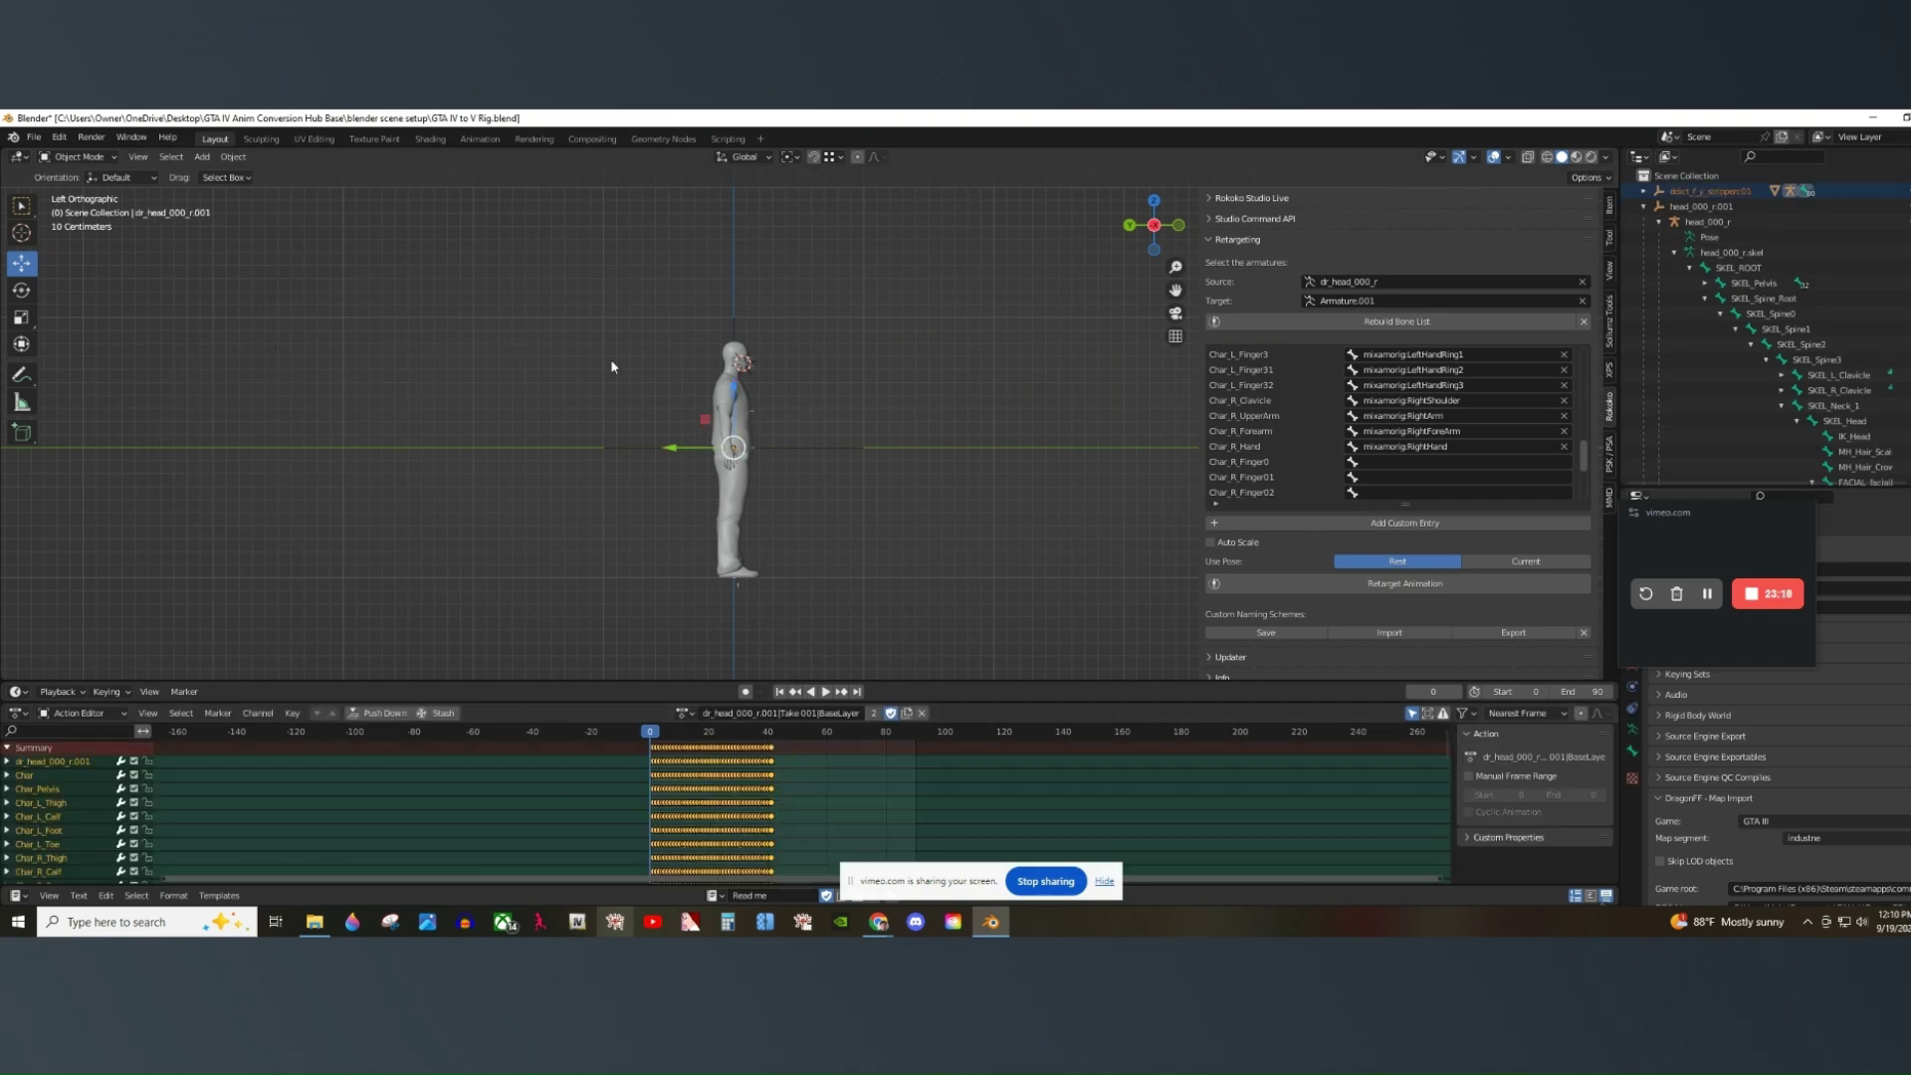
# Scale up the imported armature dr_head_000_r.001 along Y and by about 50.8 along Z, then readjust Y by about 0.91.
pyautogui.click(22, 317)
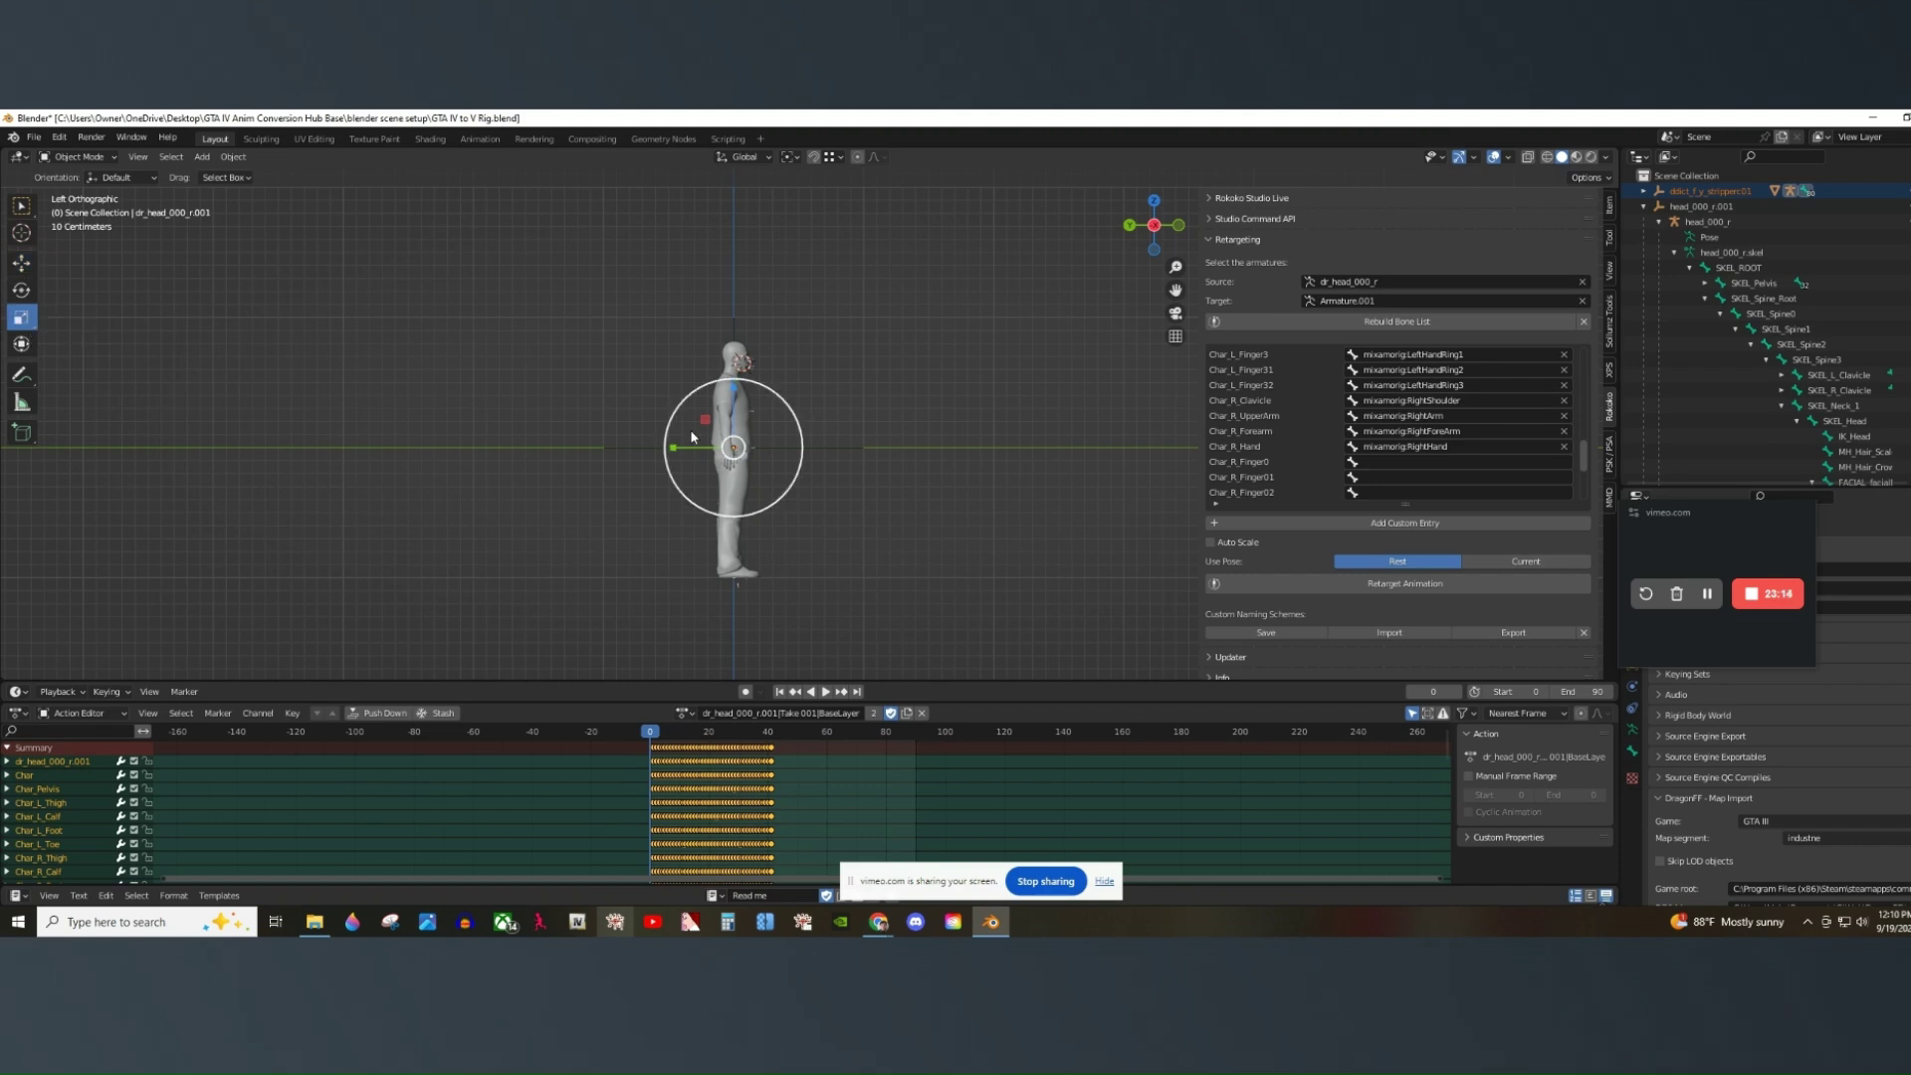
pyautogui.moveTo(673, 447); pyautogui.dragTo(1052, 450)
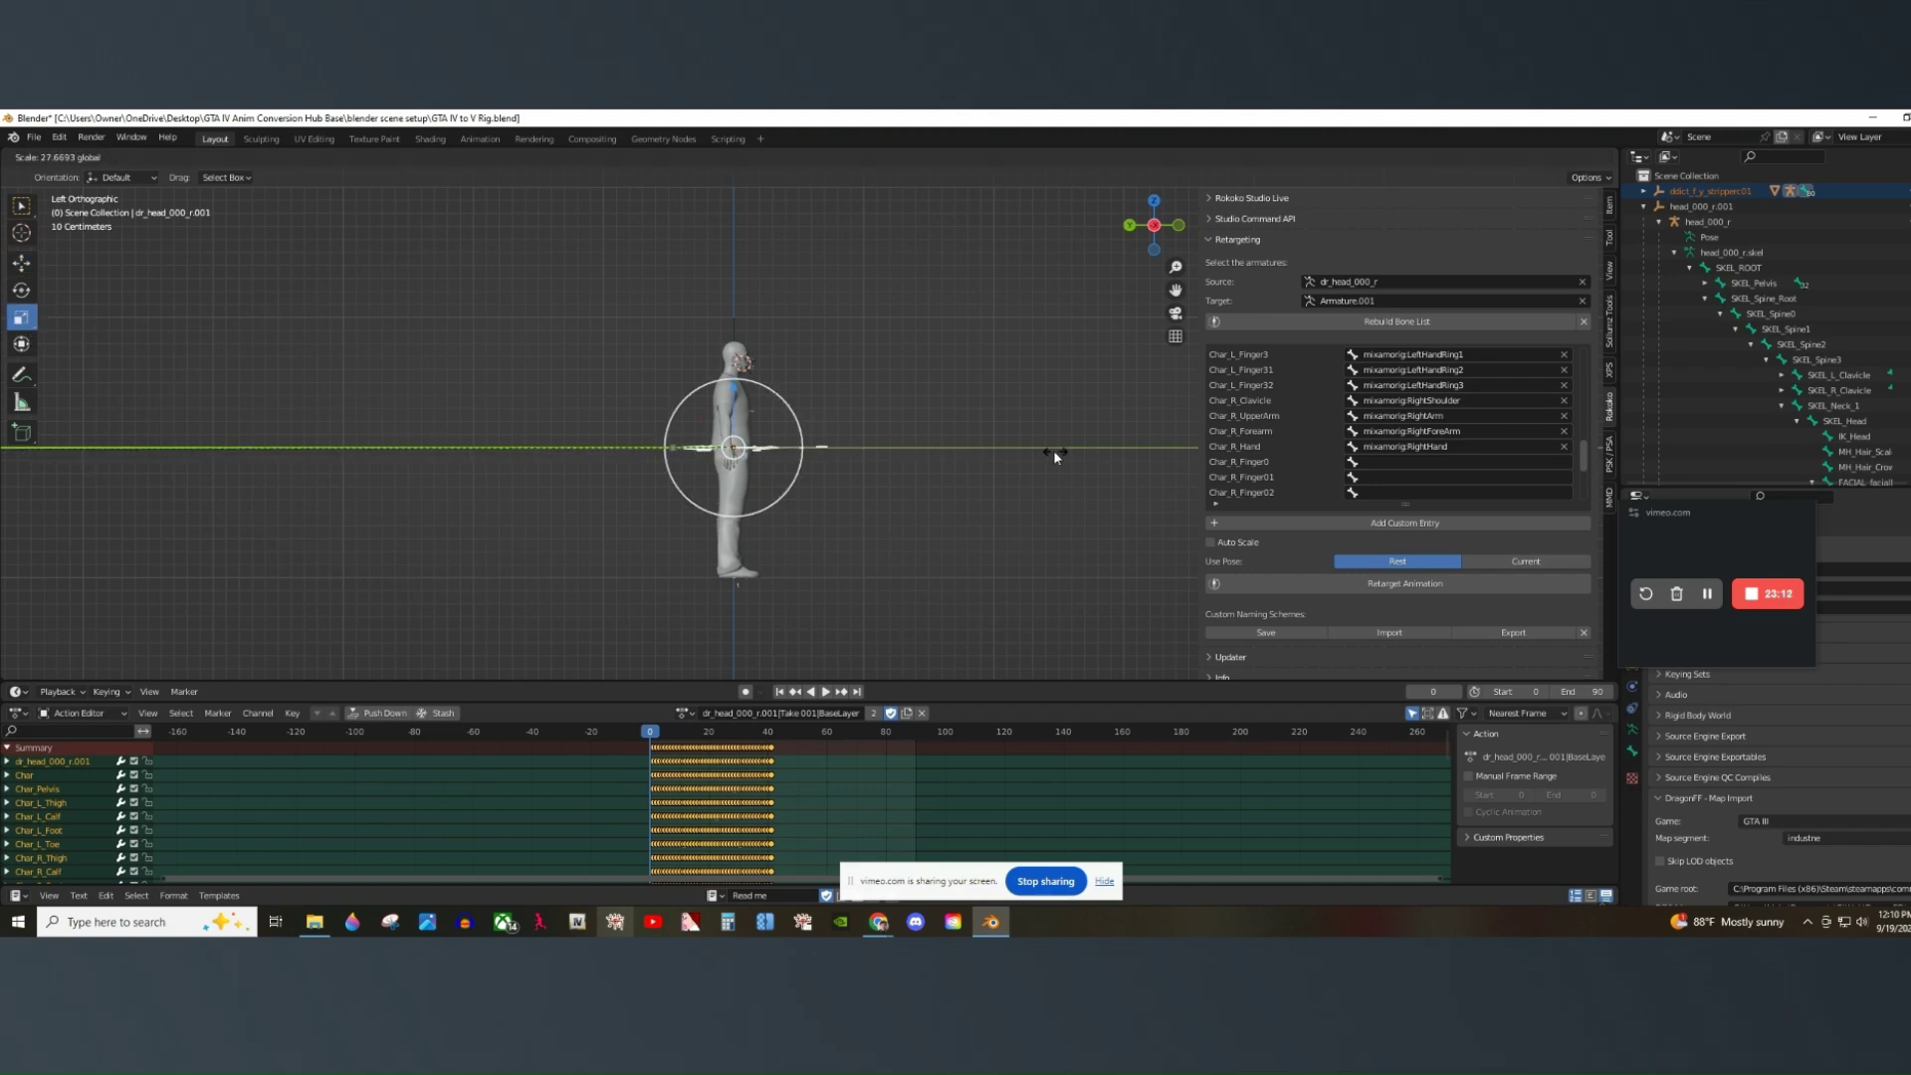
pyautogui.moveTo(922, 459); pyautogui.dragTo(822, 517)
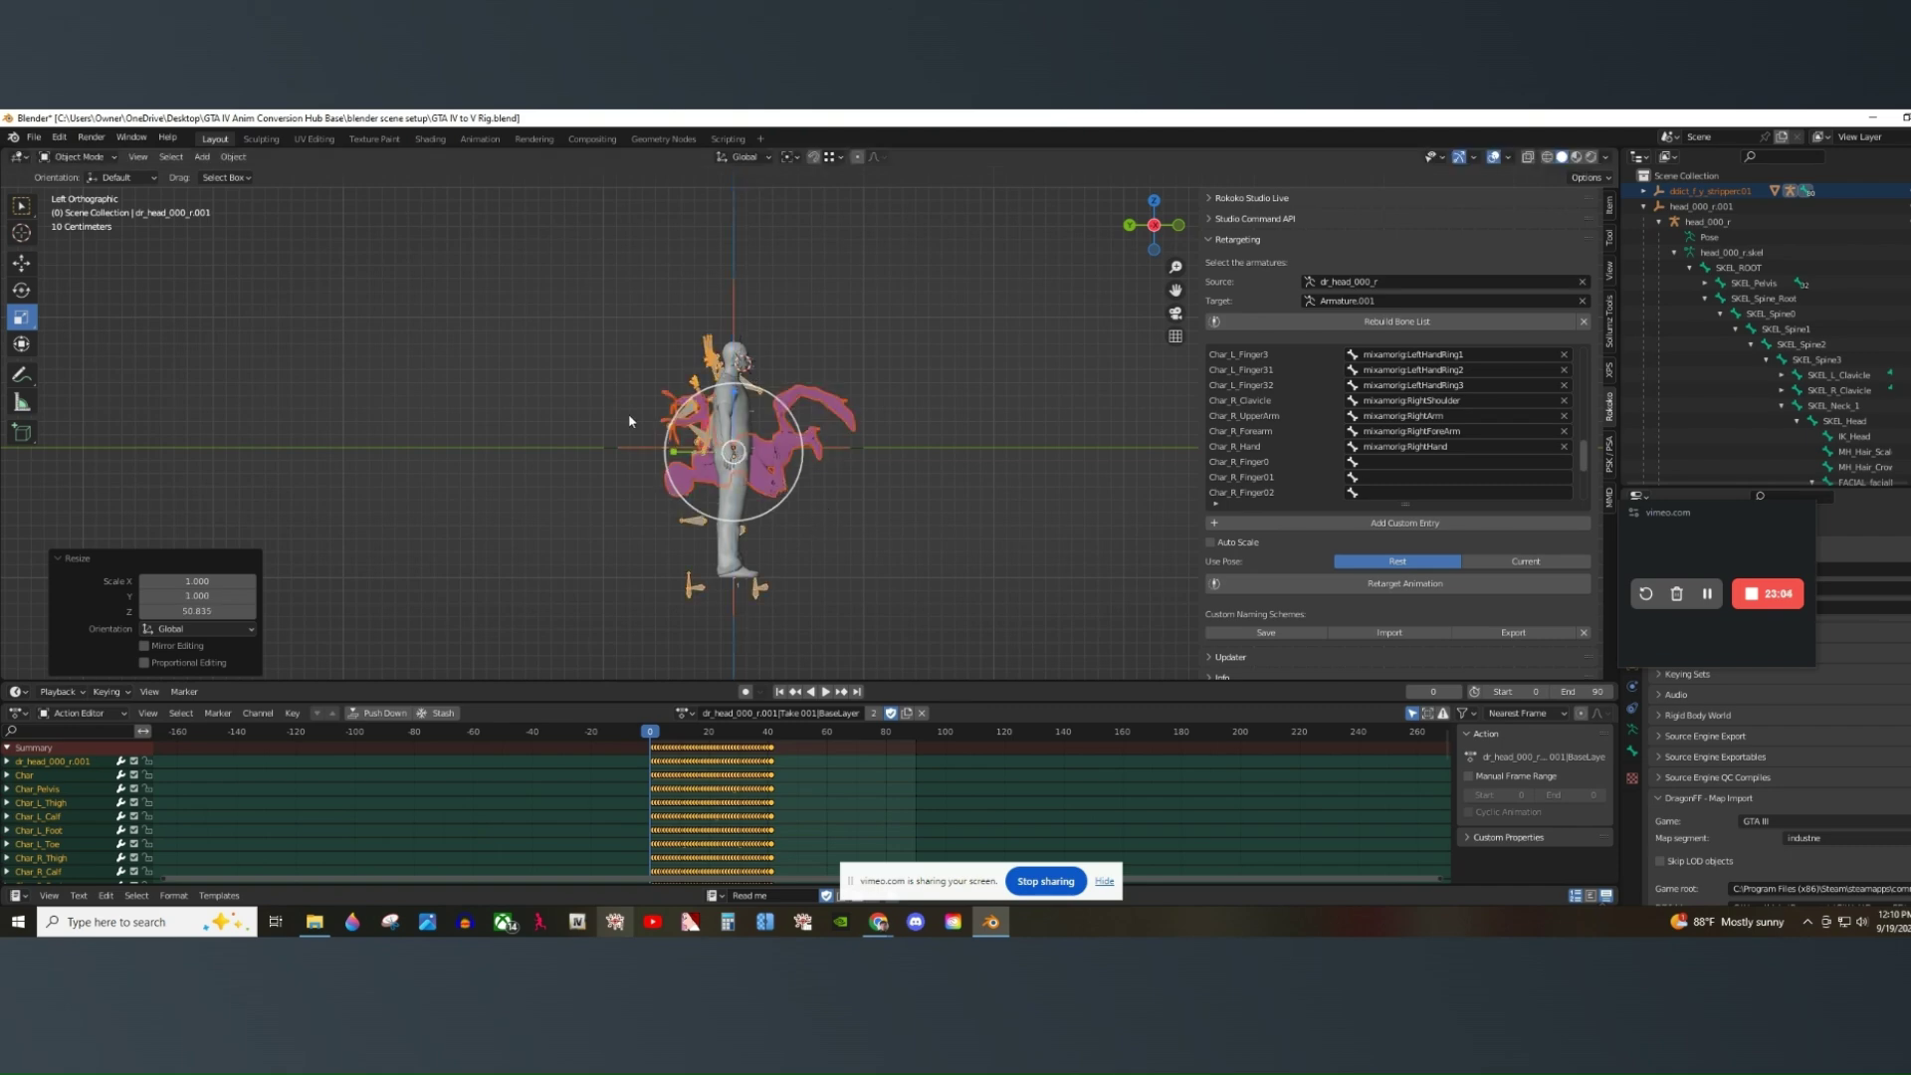
pyautogui.moveTo(678, 455); pyautogui.dragTo(683, 463)
# In the back view, scale the imported armature by about 31 along X, then return to the left view.
pyautogui.click(1129, 225)
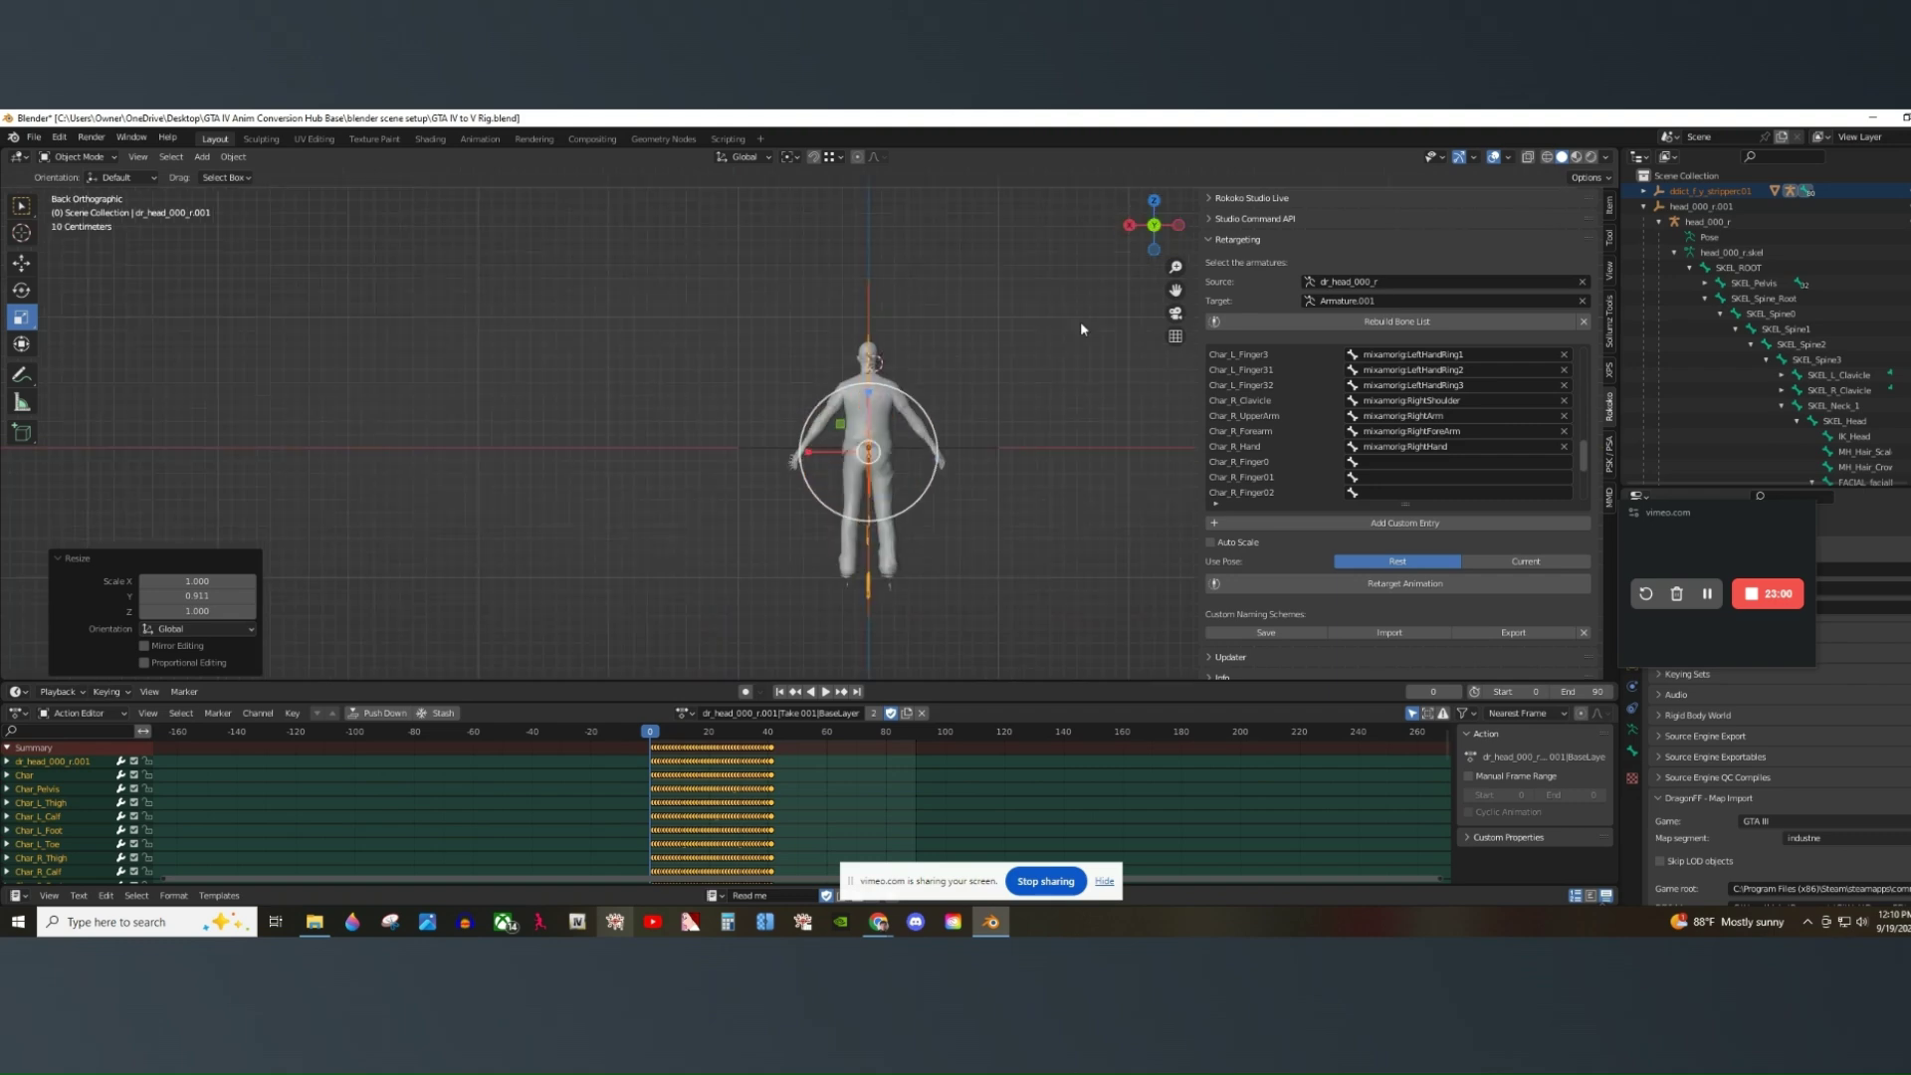
pyautogui.moveTo(807, 453); pyautogui.dragTo(1198, 571)
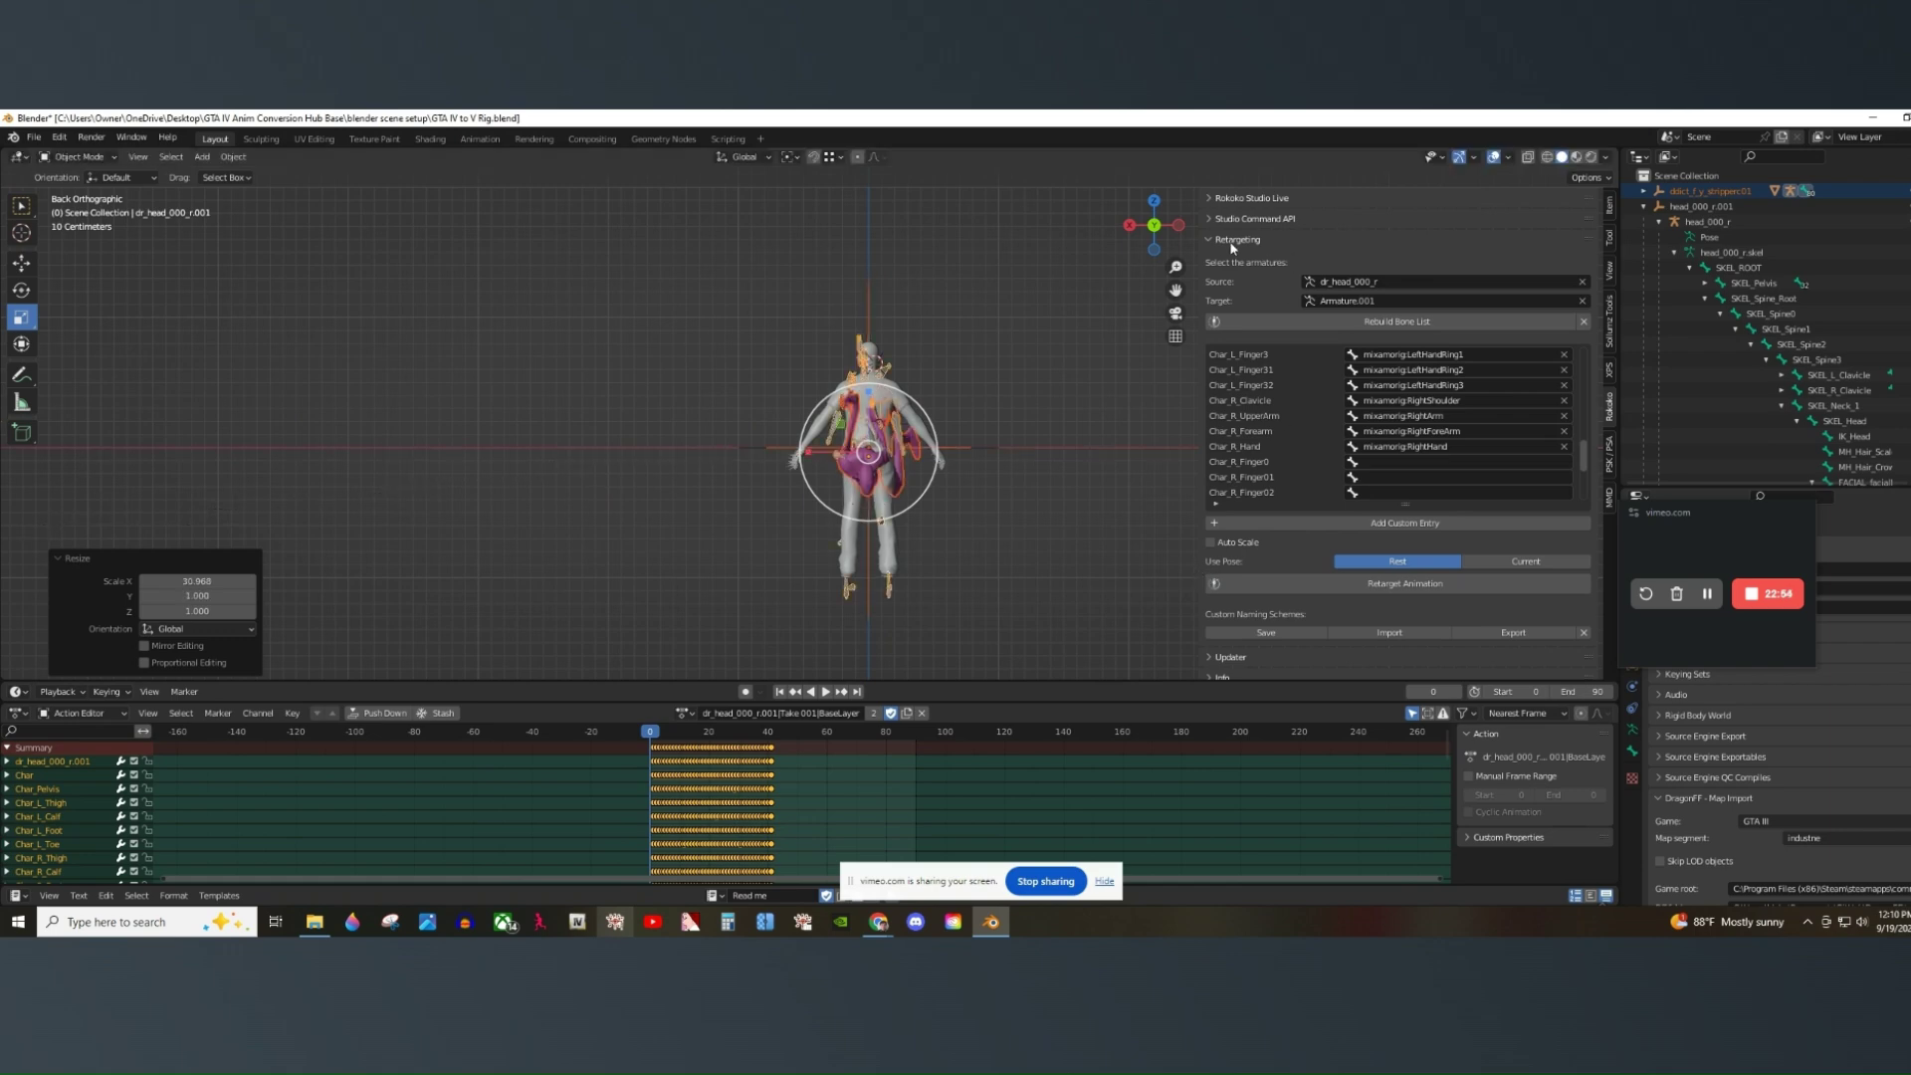
pyautogui.click(1179, 226)
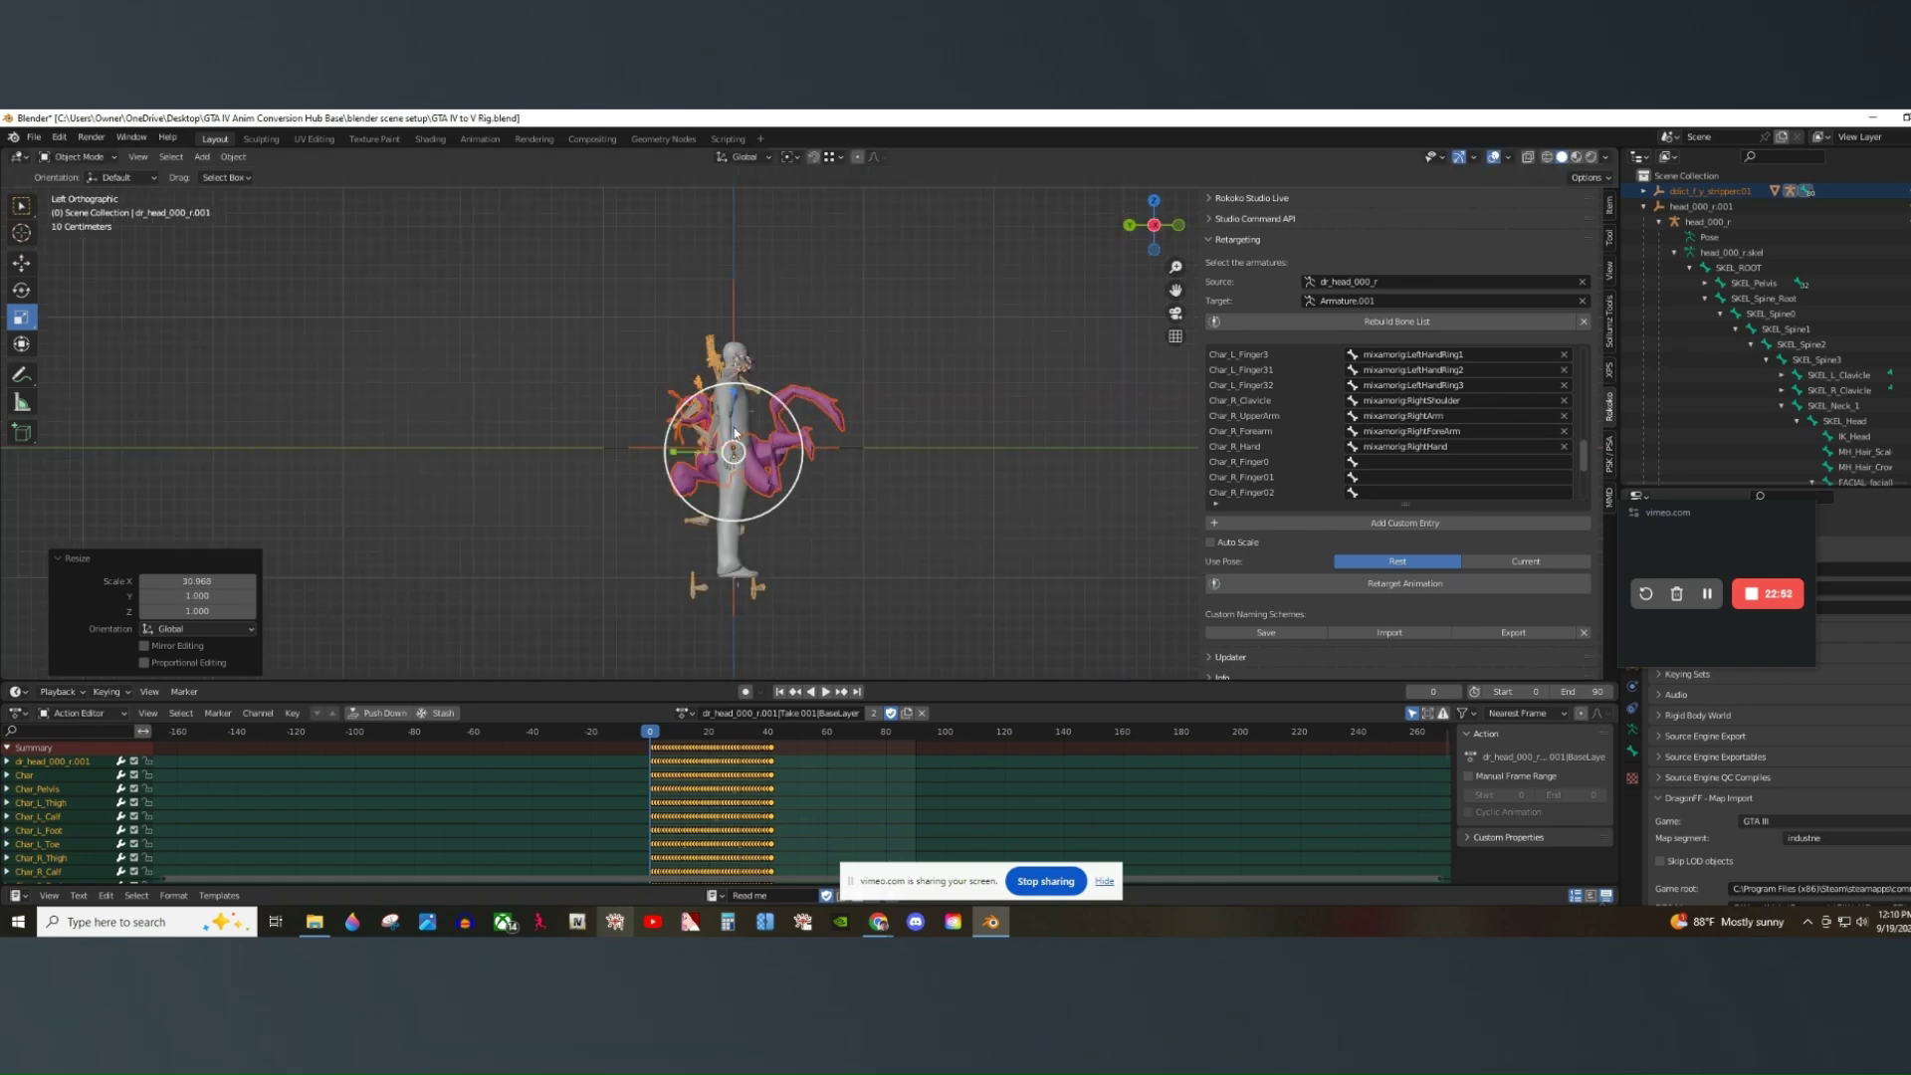
# Expand the imported character's hierarchy down to its armature's children and select the mesh head_000_r_0.
pyautogui.click(1644, 192)
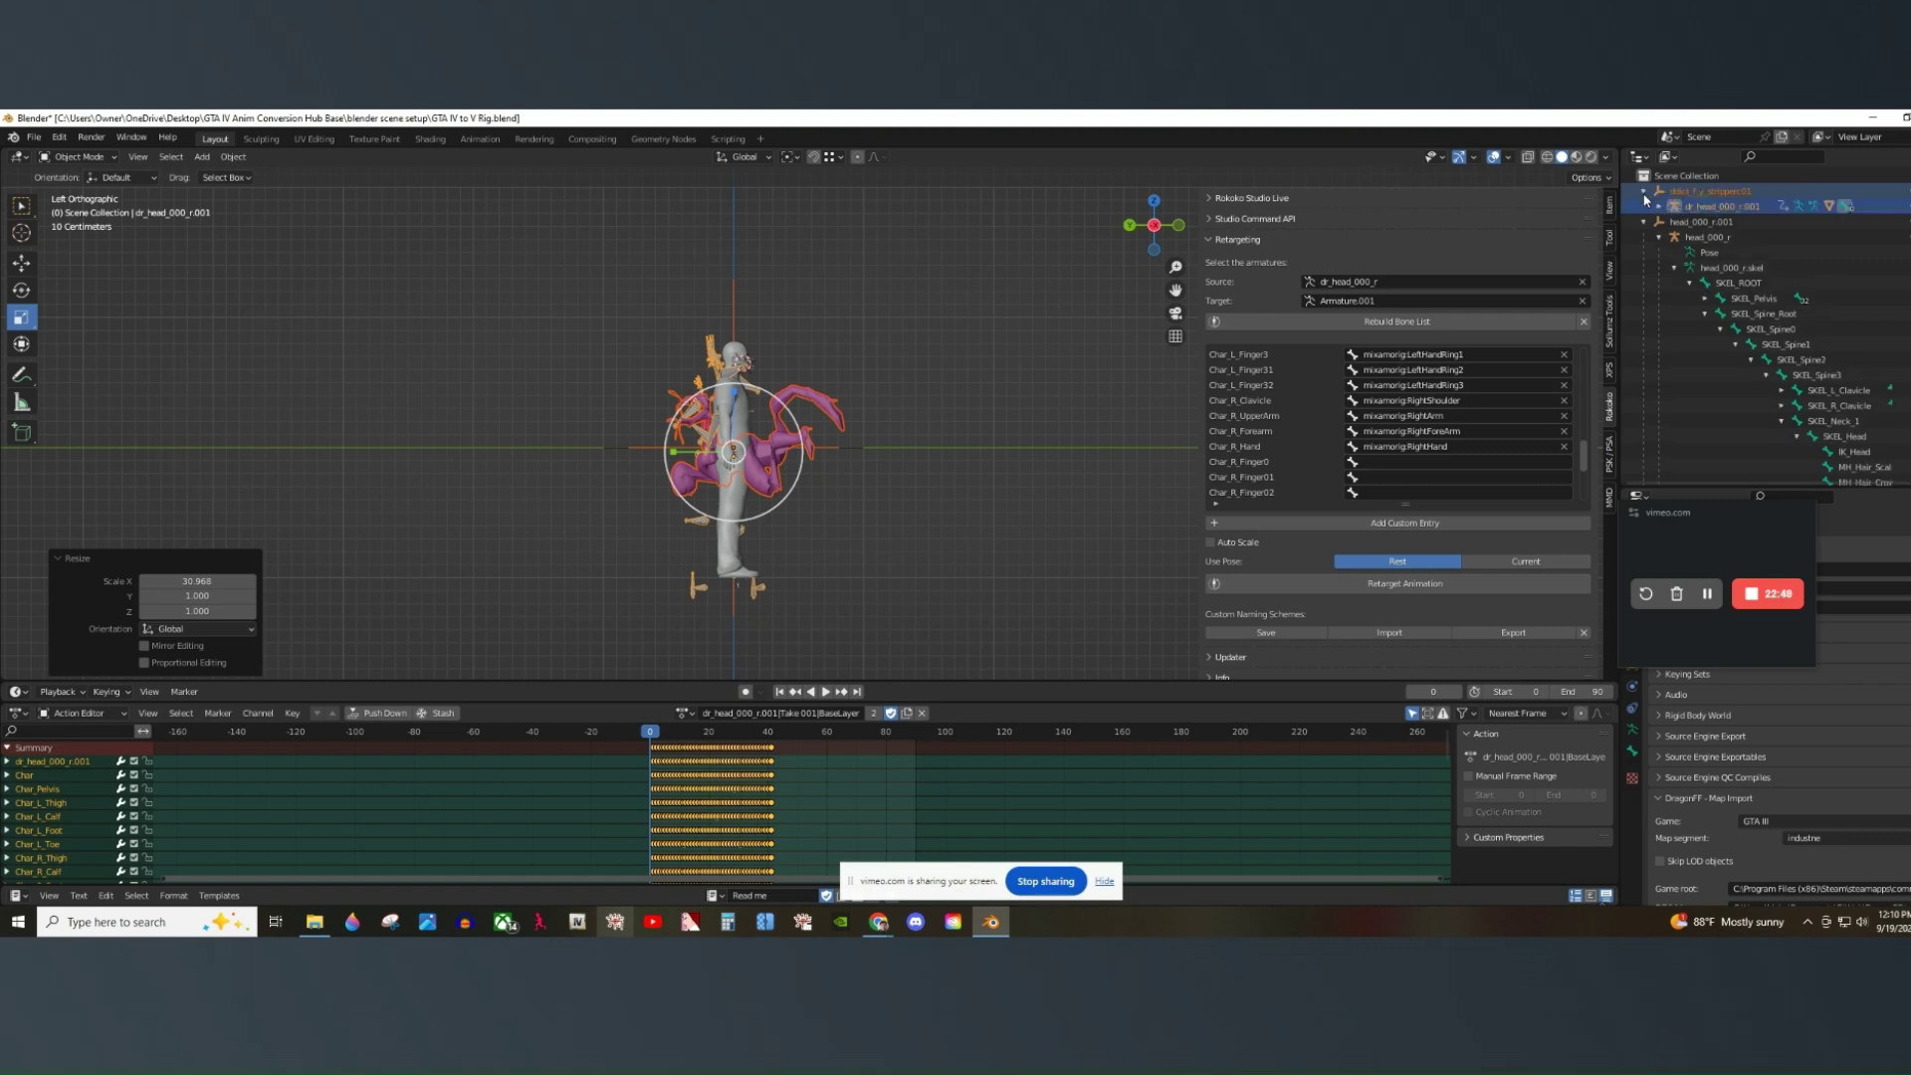
pyautogui.click(1658, 206)
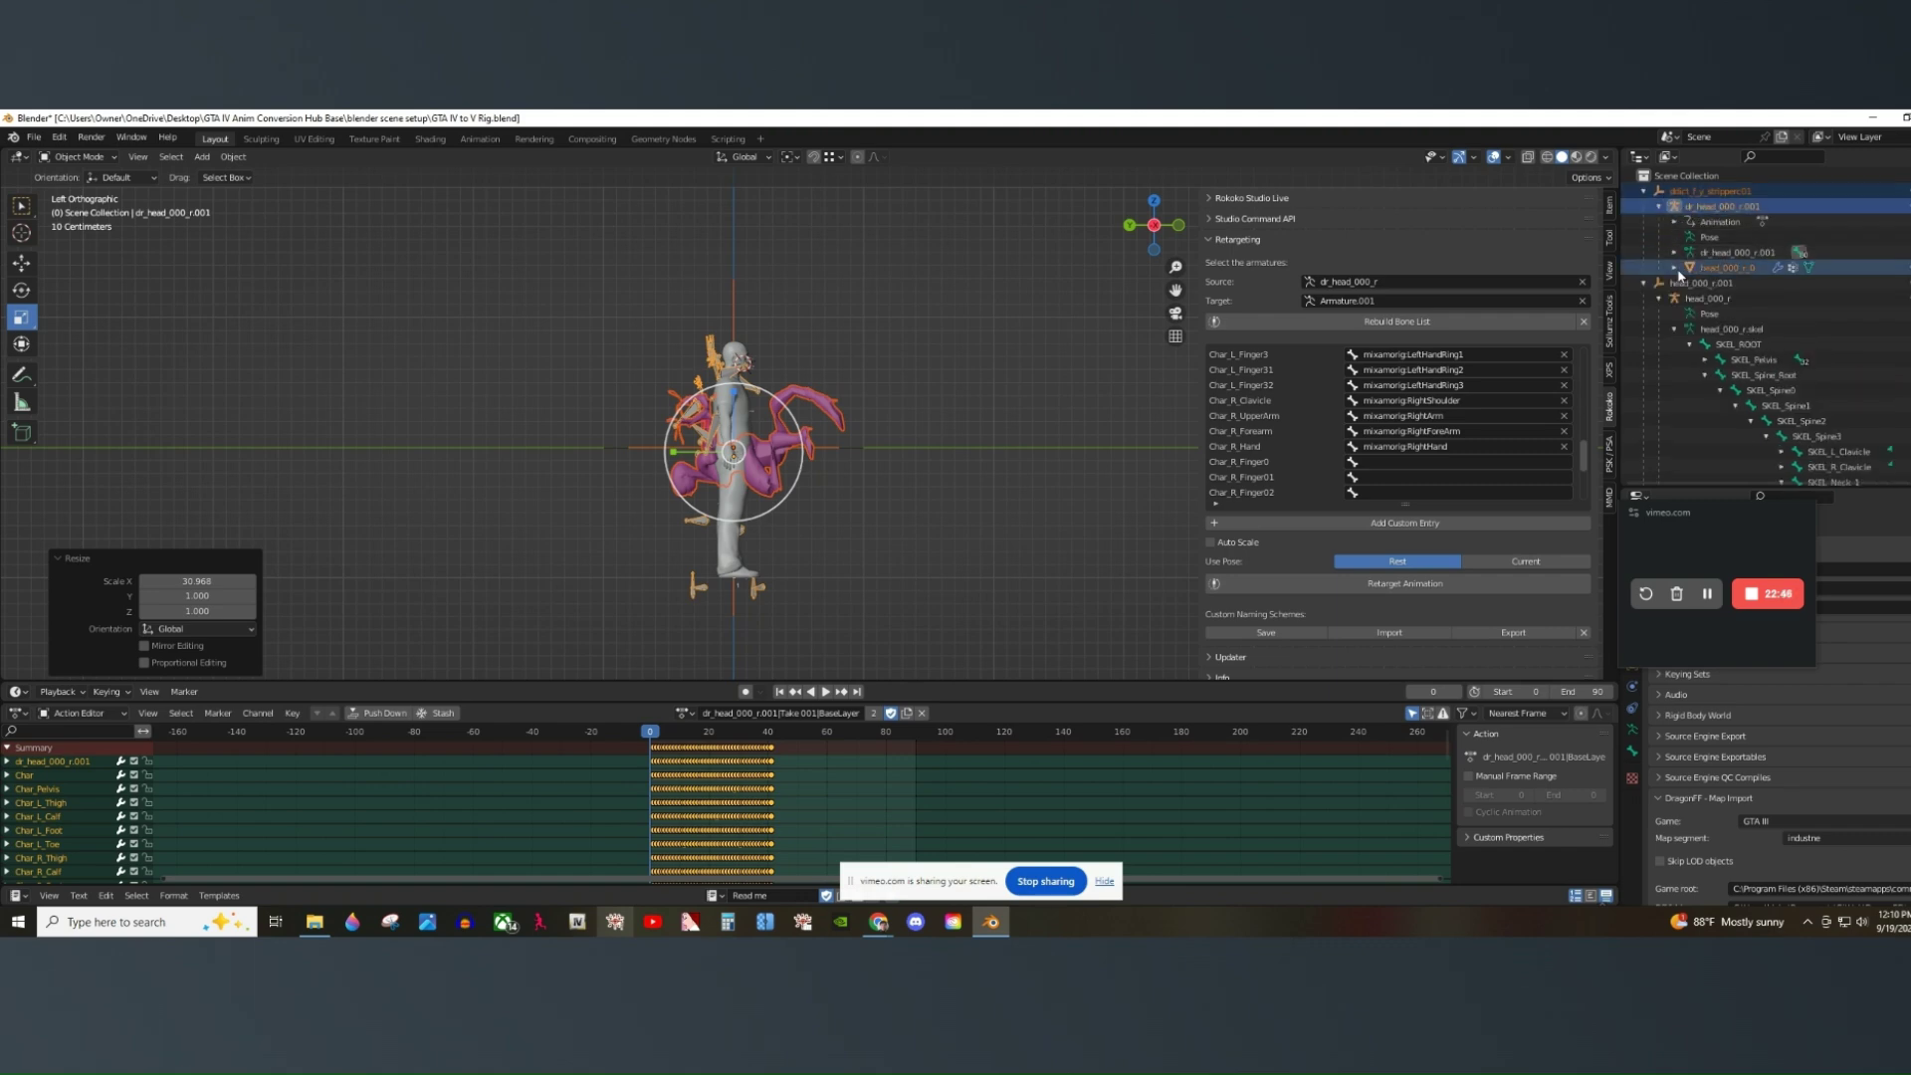
pyautogui.click(1730, 269)
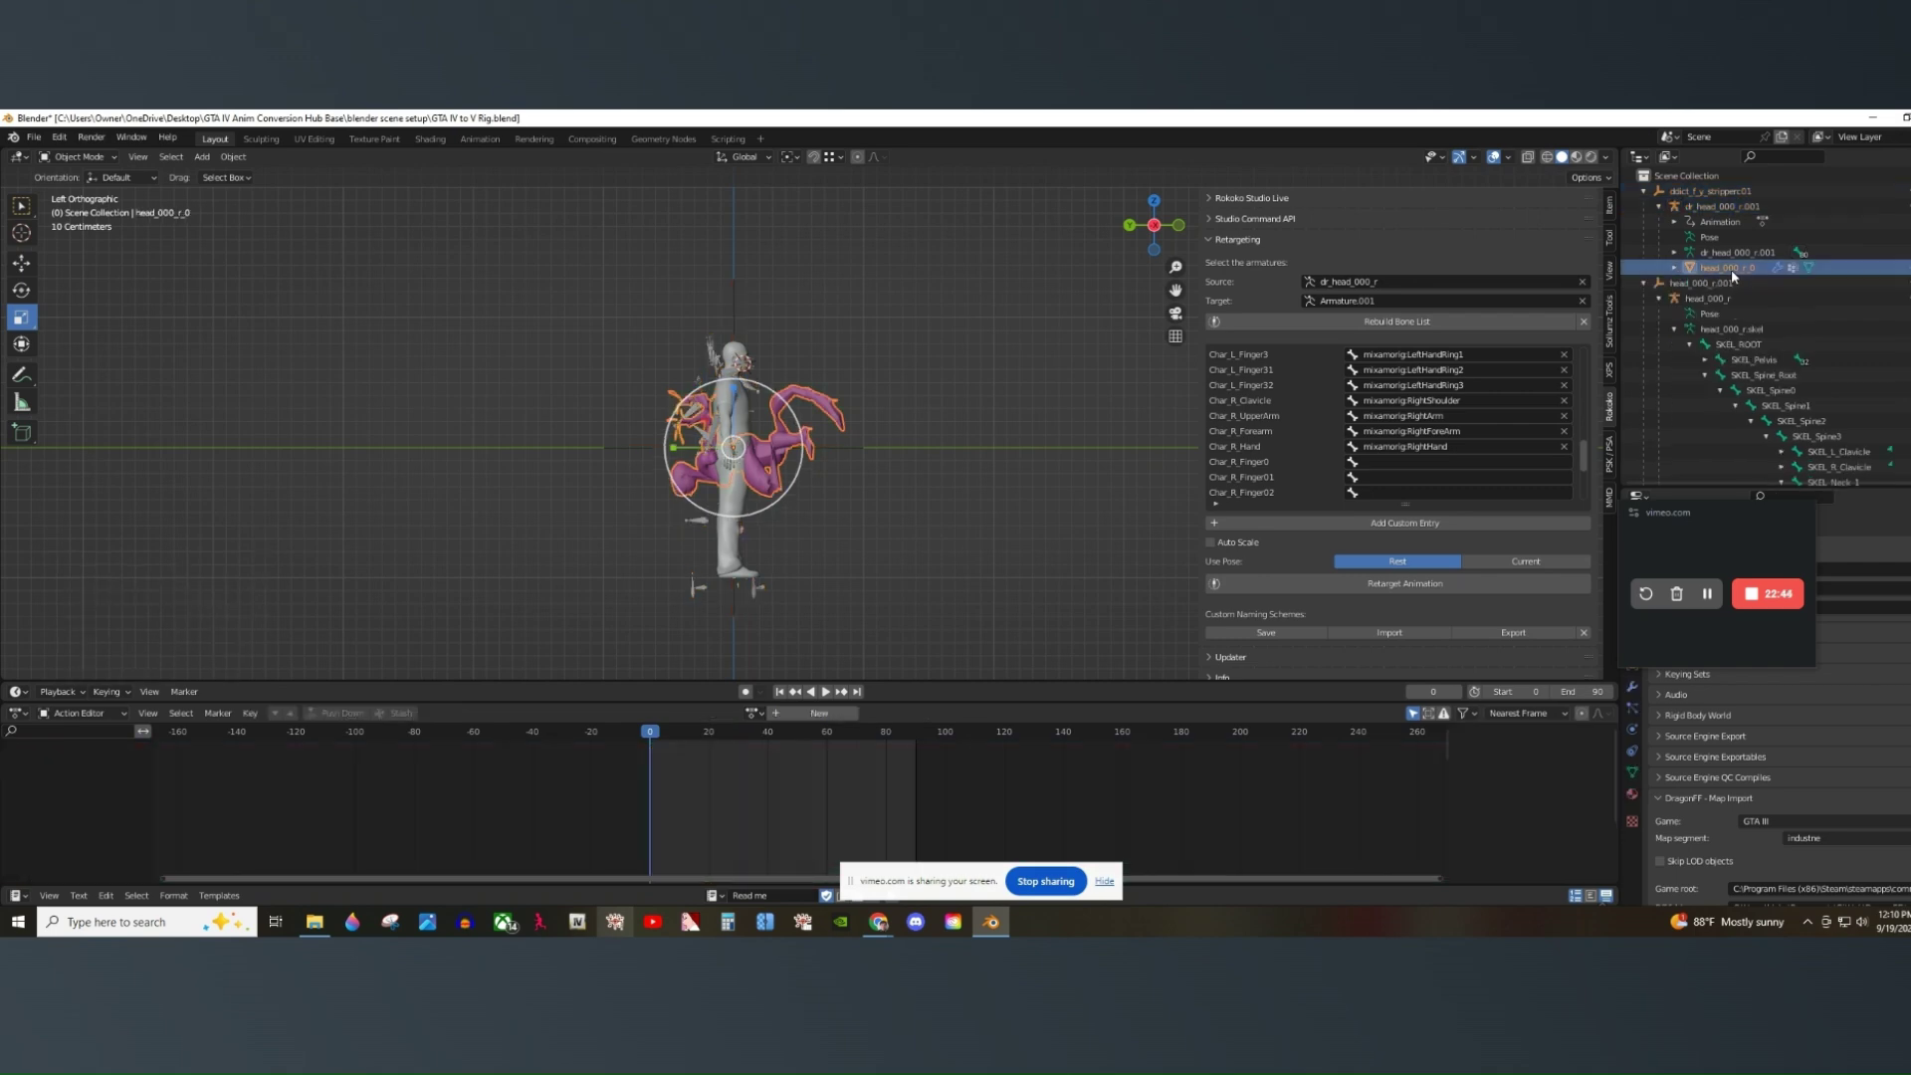
# Rotate the mesh head_000_r_0 by 90° about the global X axis and deselect it.
pyautogui.moveTo(1669, 515); pyautogui.dragTo(1184, 719)
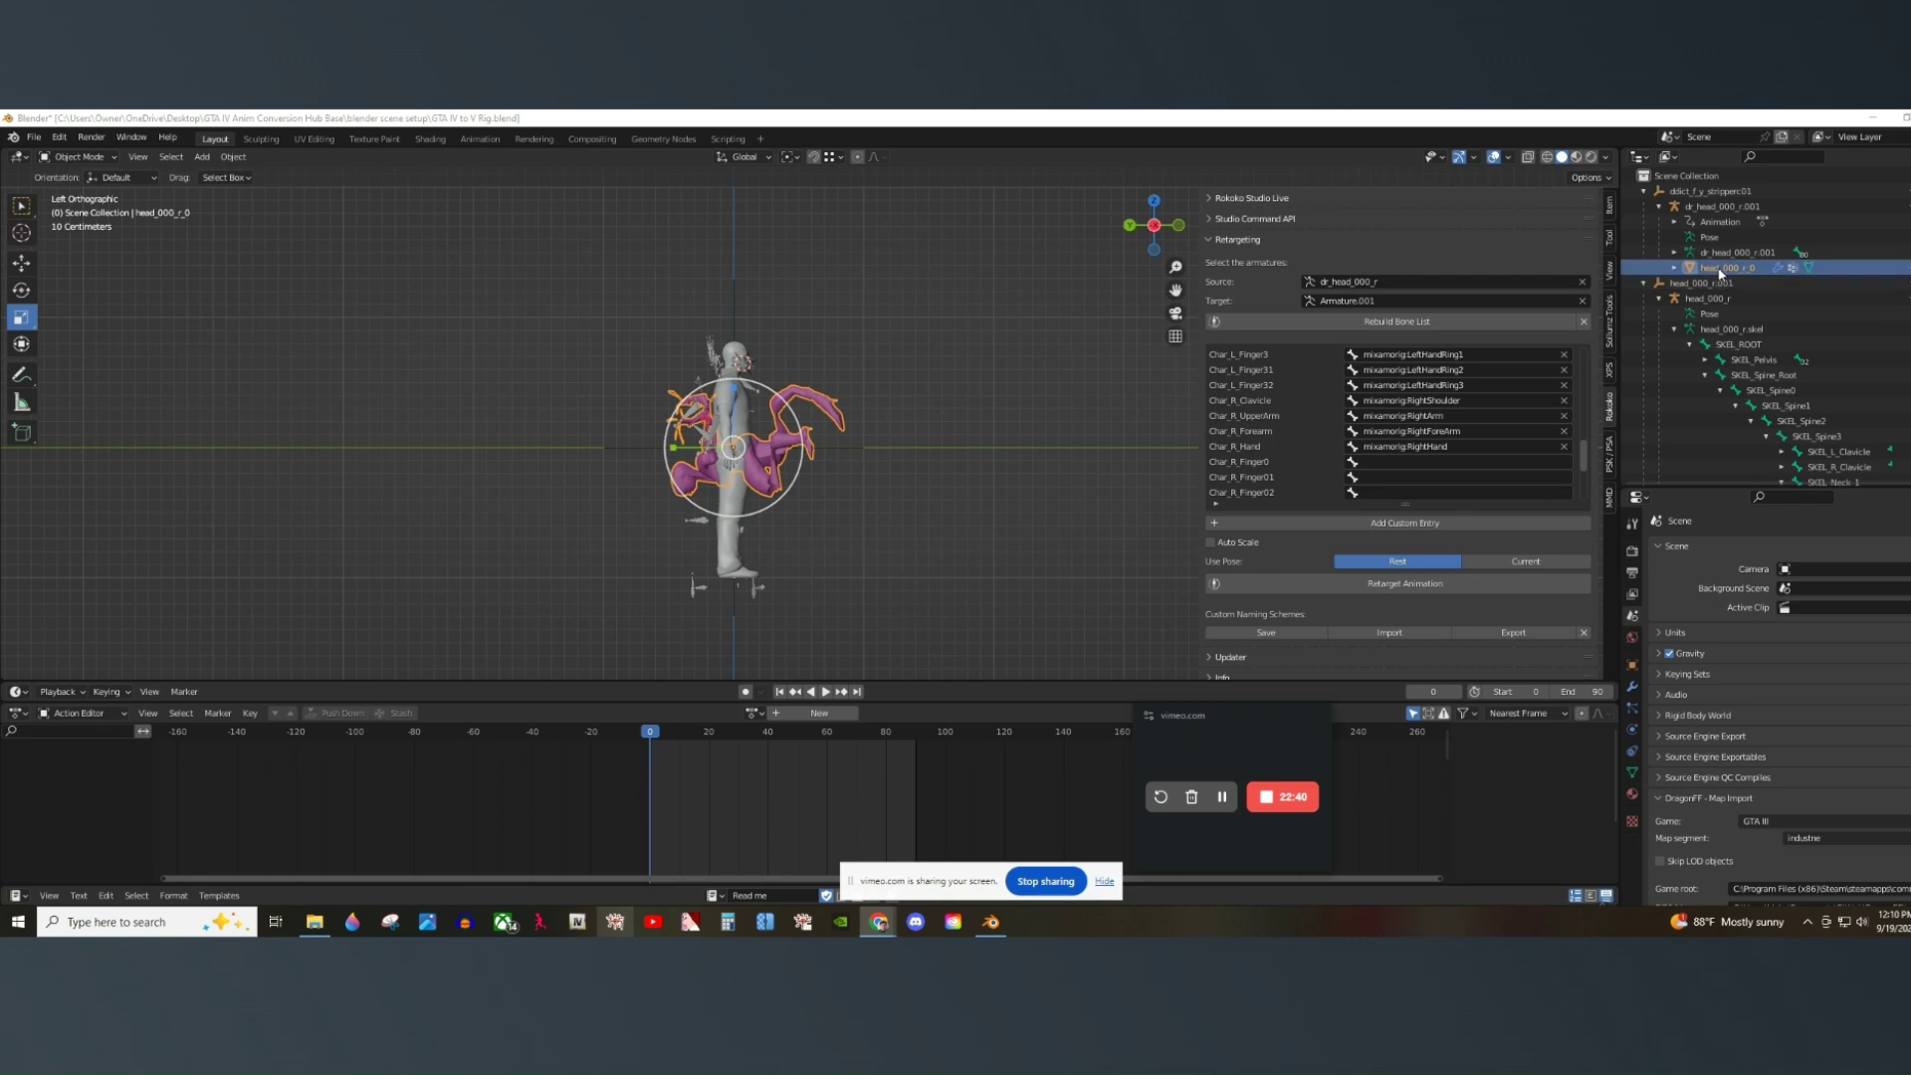
pyautogui.click(1632, 686)
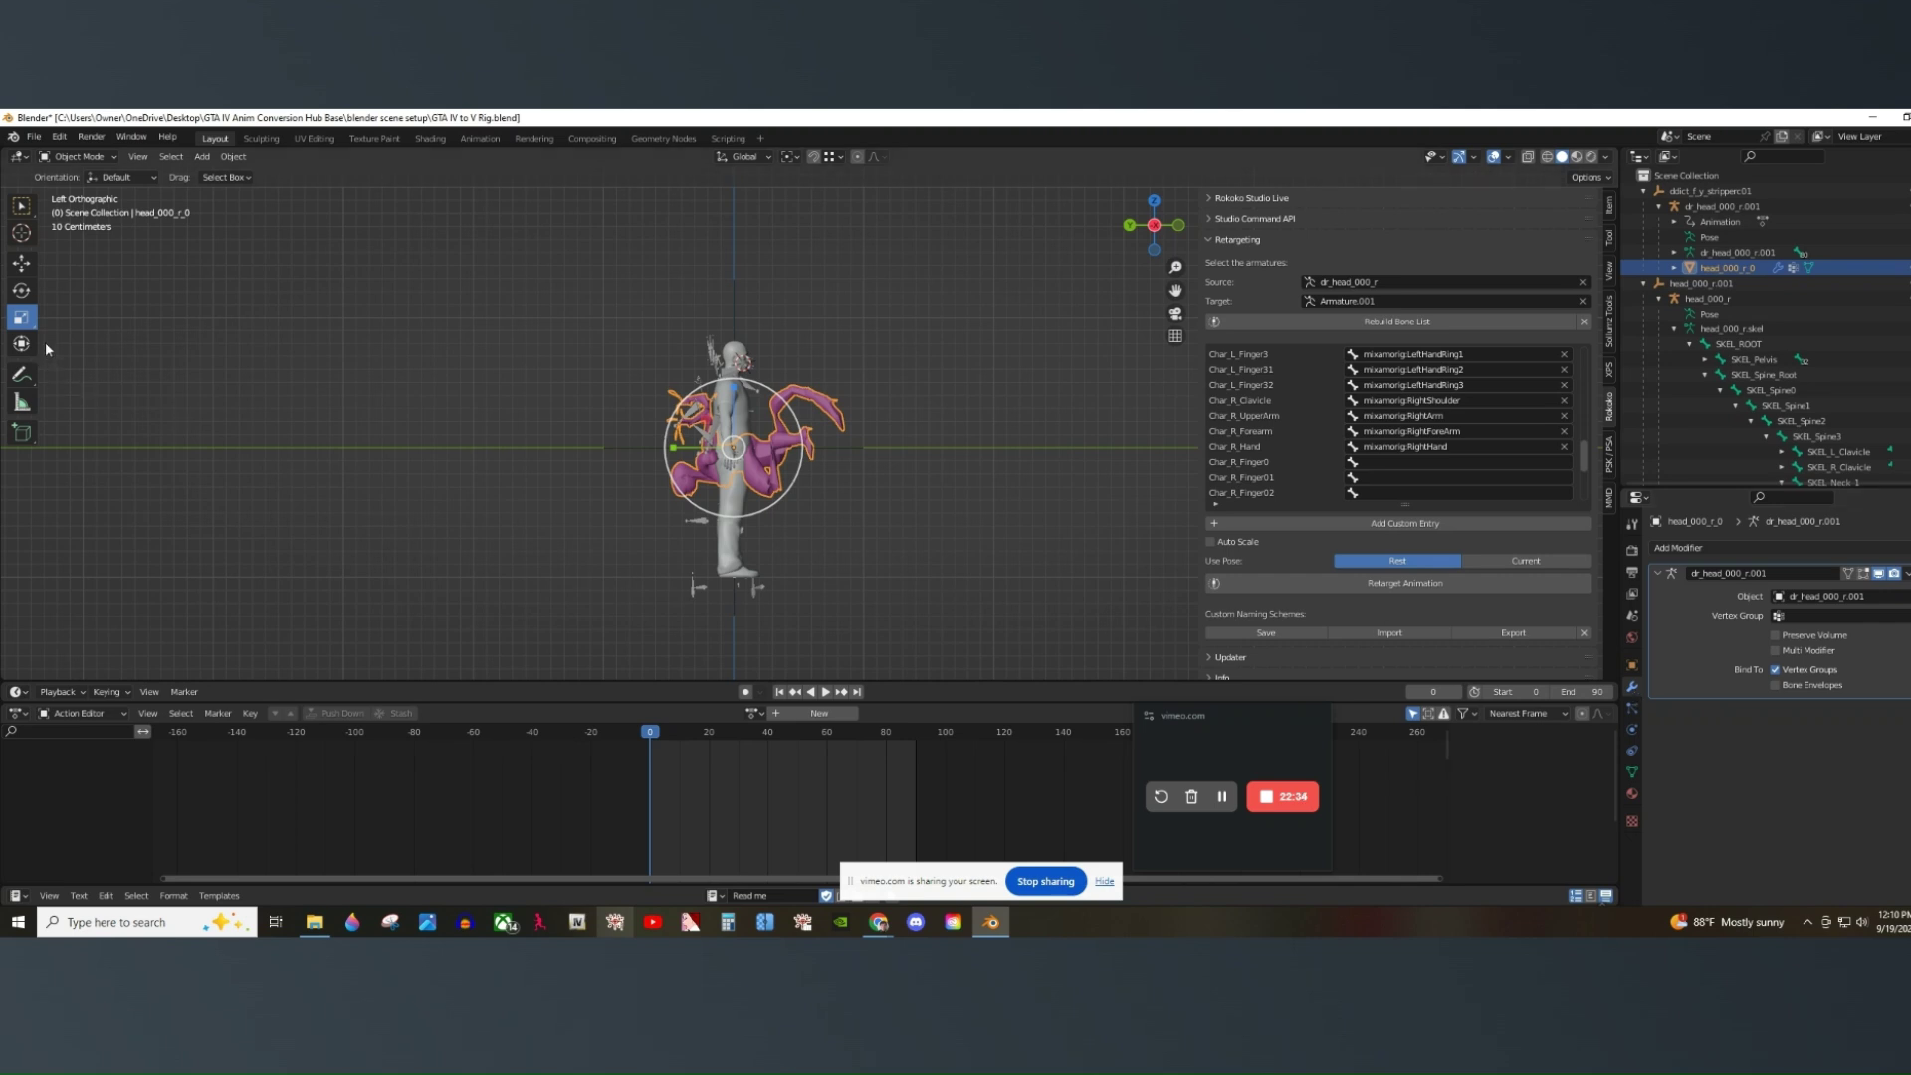
pyautogui.click(22, 290)
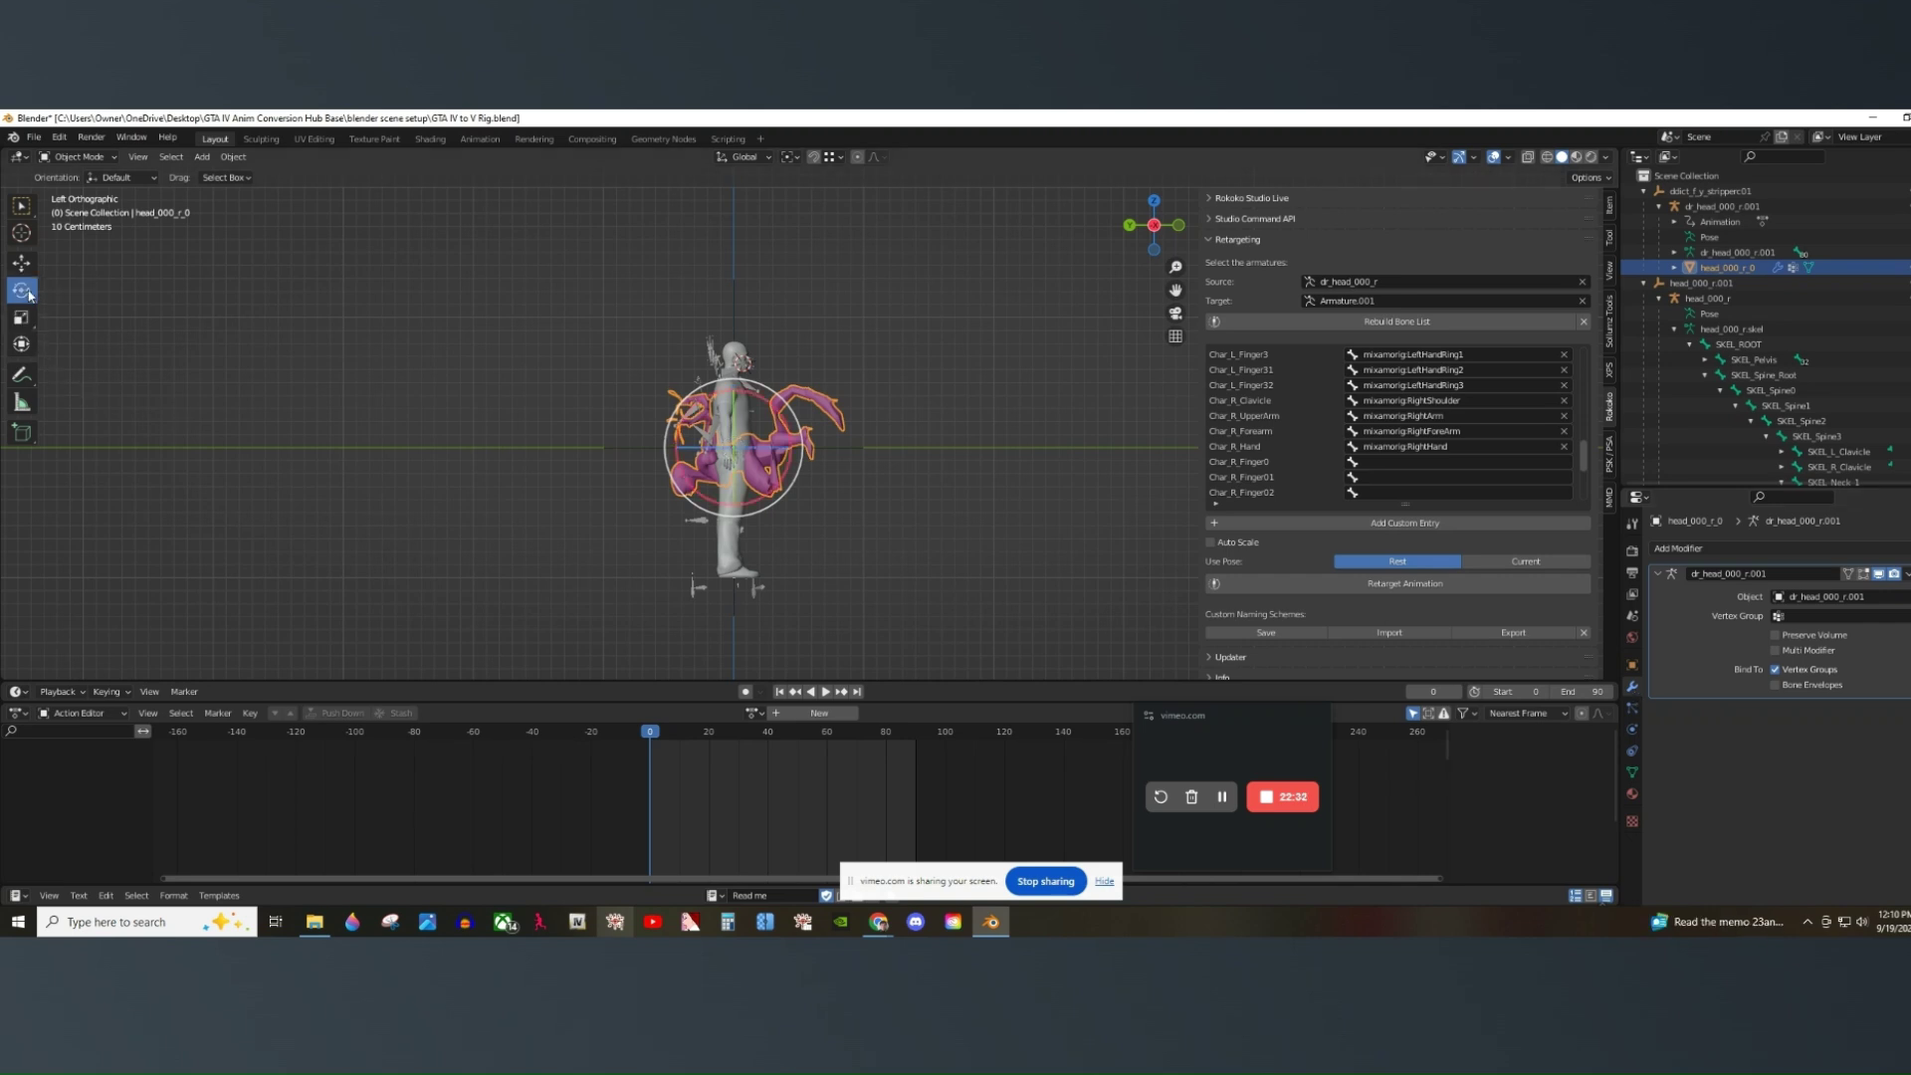
pyautogui.moveTo(684, 418); pyautogui.dragTo(687, 414)
pyautogui.click(199, 593)
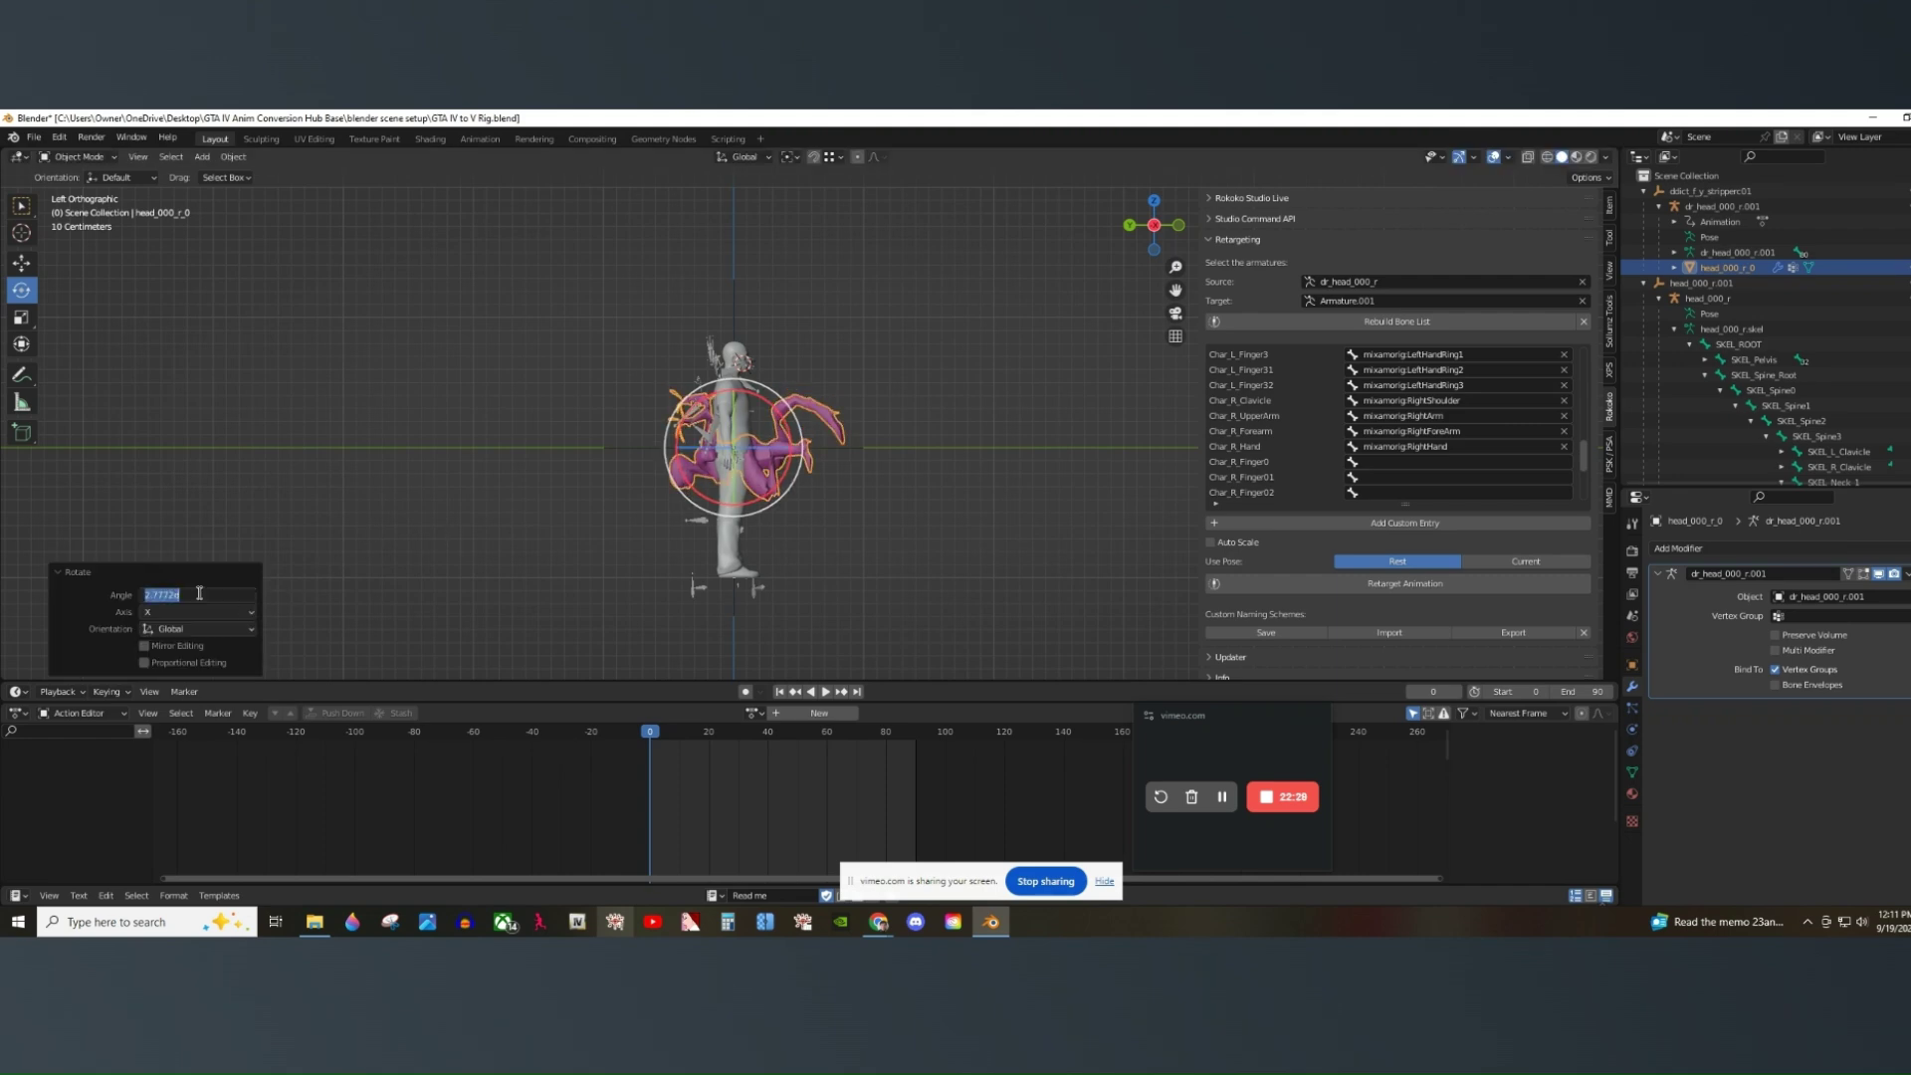
pyautogui.write('0')
pyautogui.press('Return')
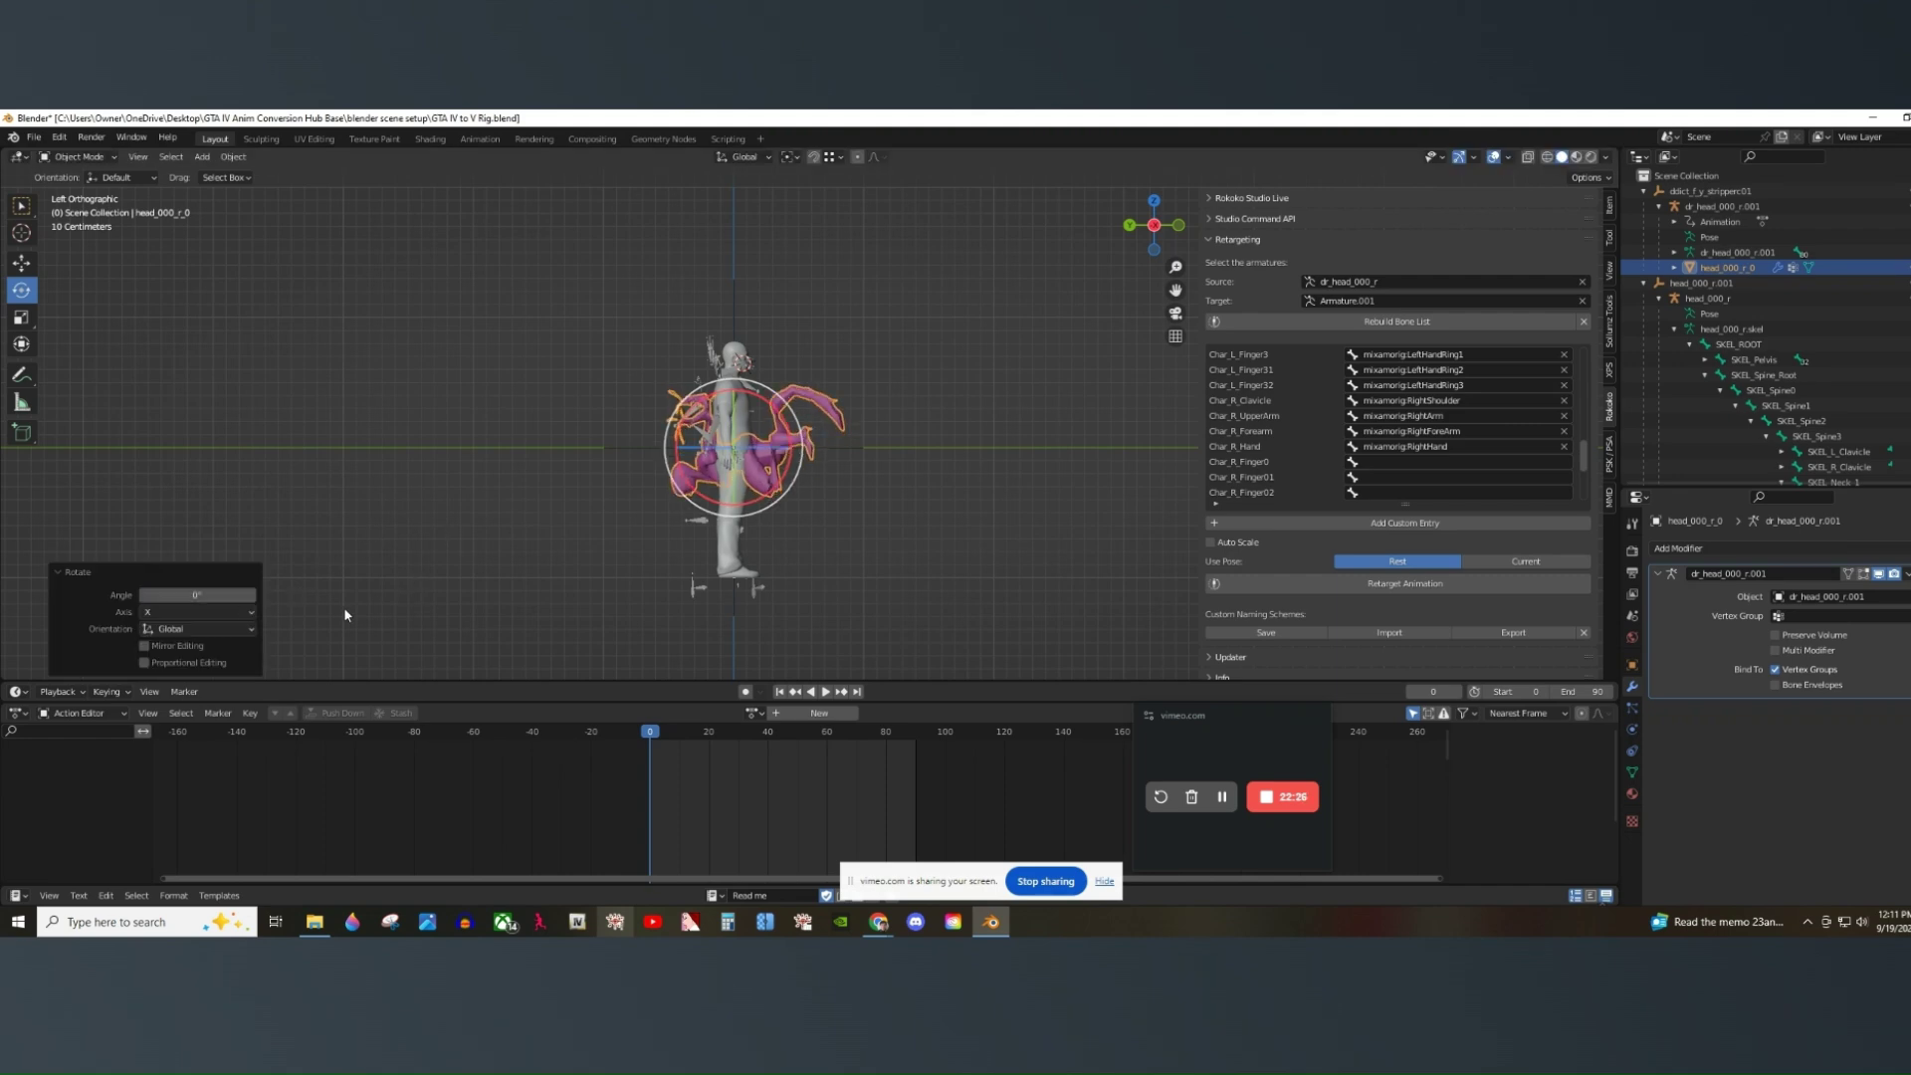
pyautogui.click(203, 594)
pyautogui.write('90')
pyautogui.press('Return')
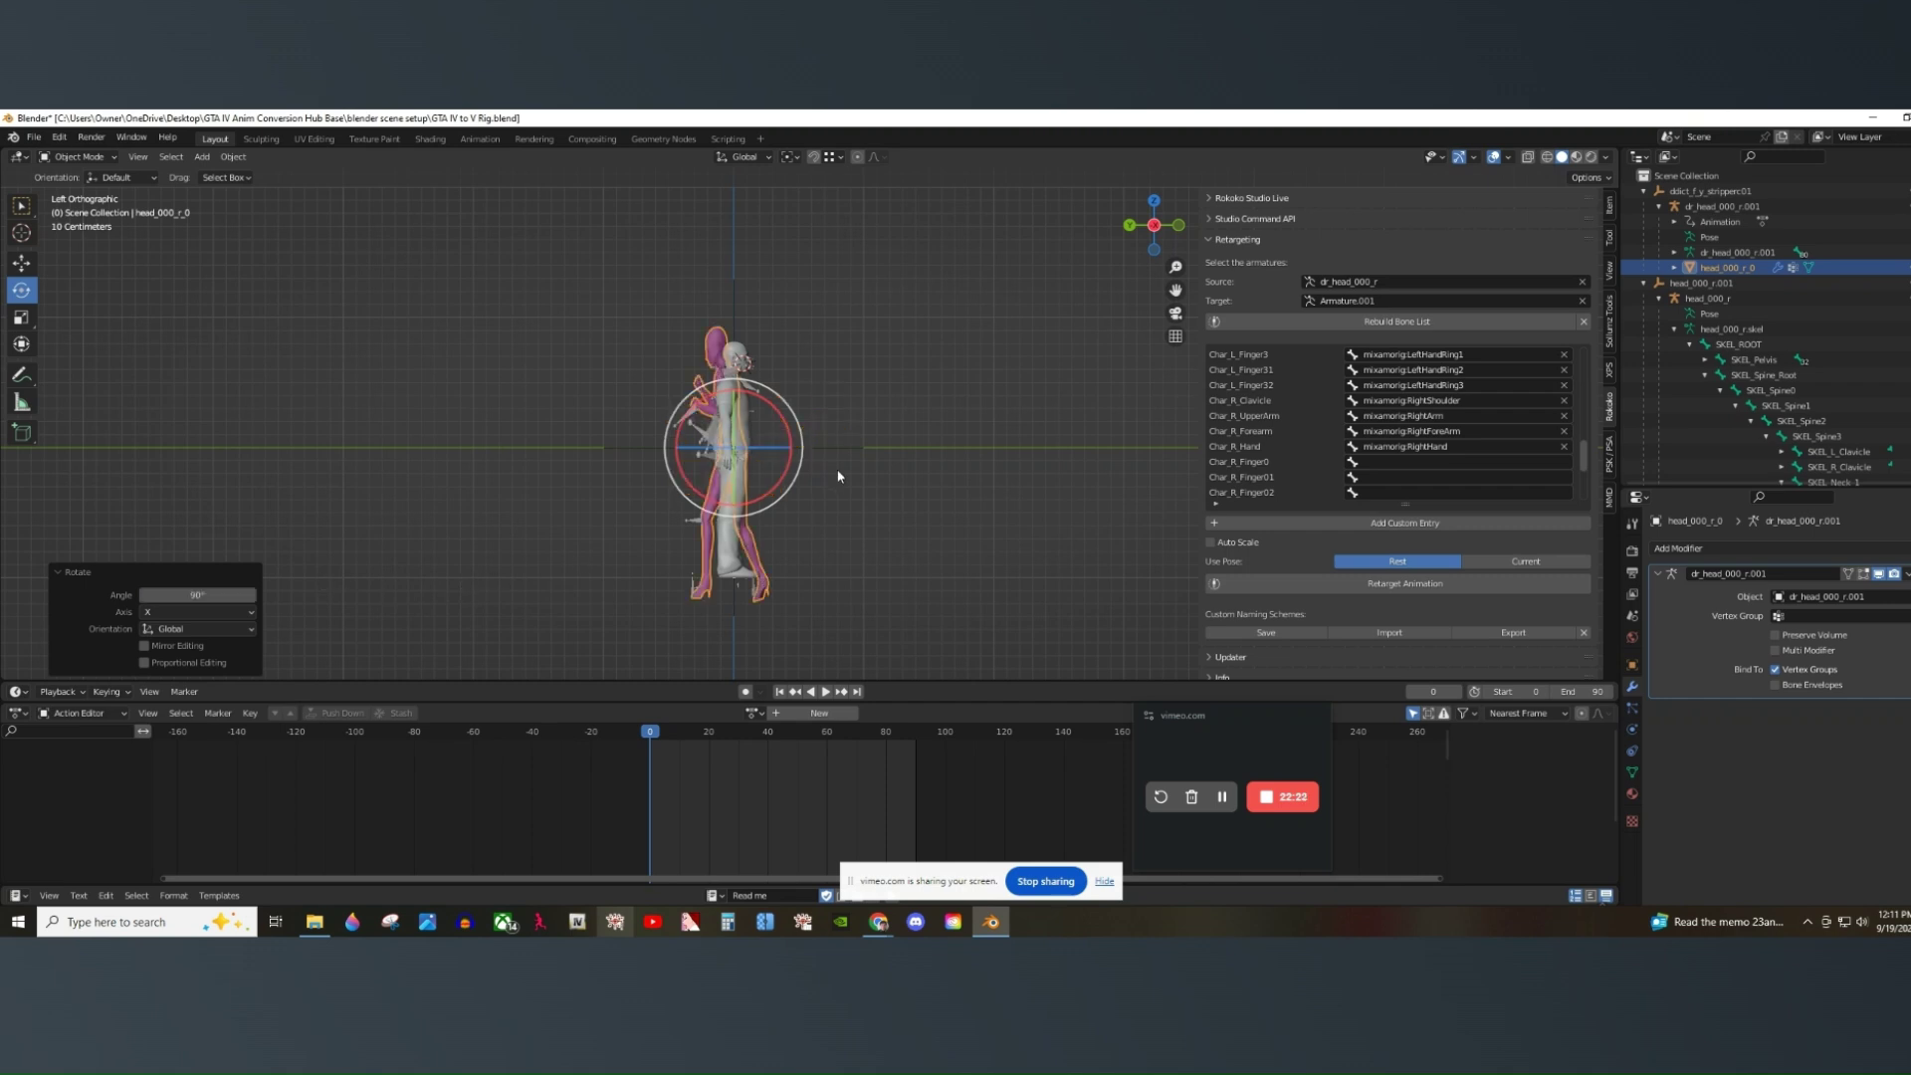
pyautogui.click(435, 553)
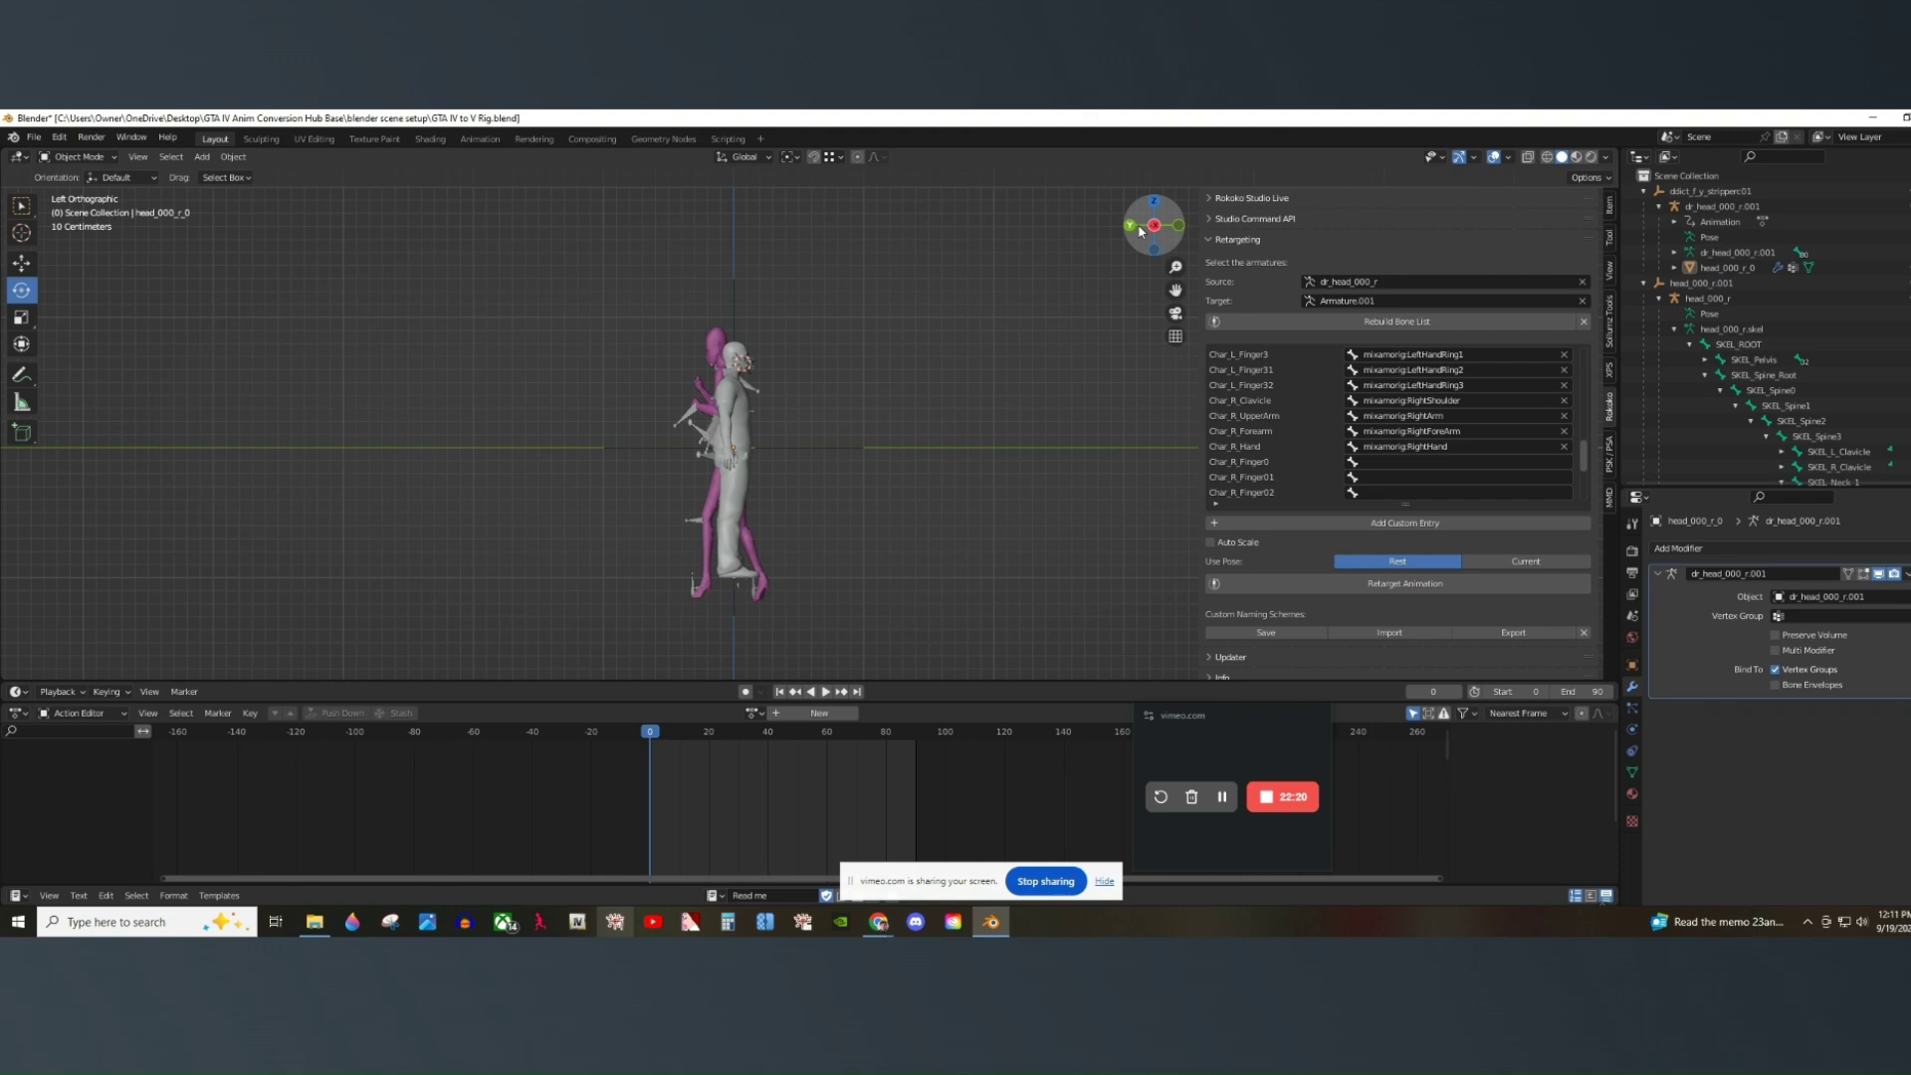
# Play the animation from the back and side views to examine the characters' facing, then return to frame 0 in the left view.
pyautogui.moveTo(1142, 229); pyautogui.dragTo(1150, 229)
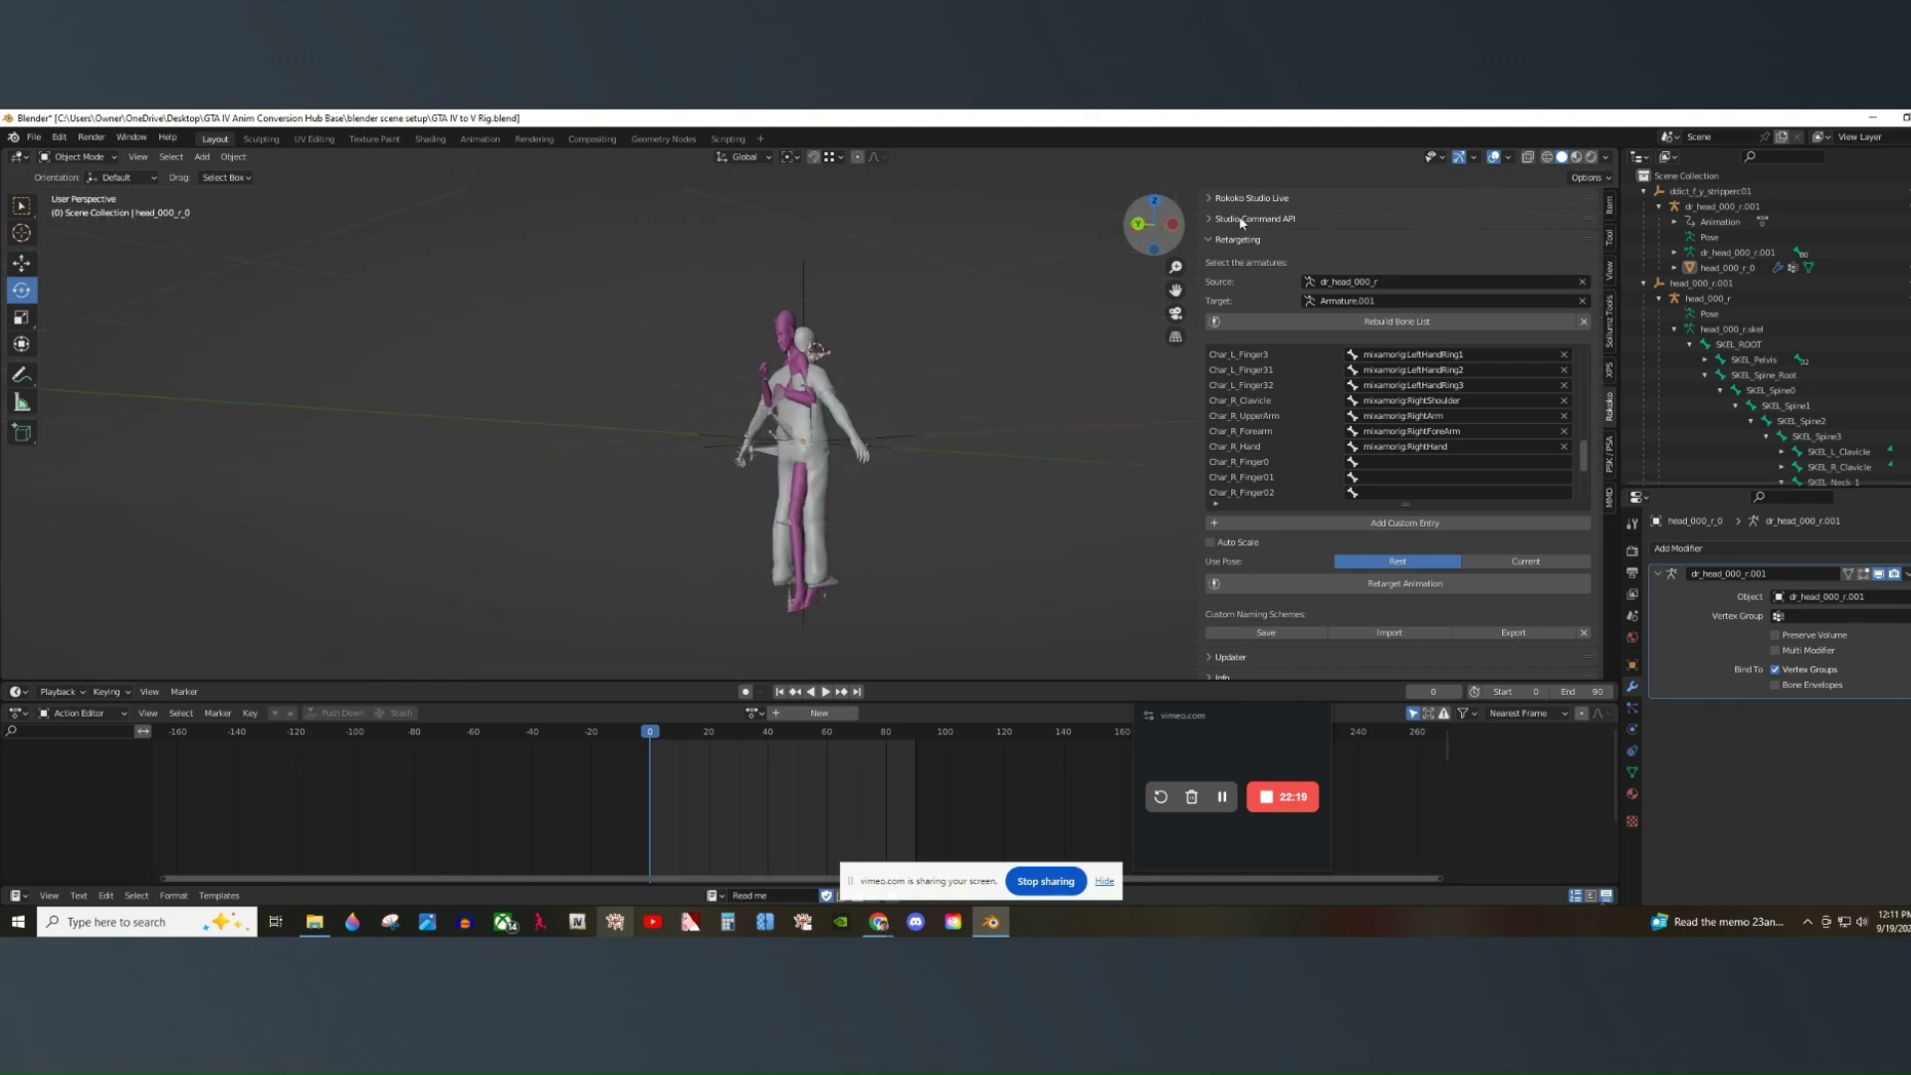
pyautogui.click(1139, 226)
pyautogui.click(826, 691)
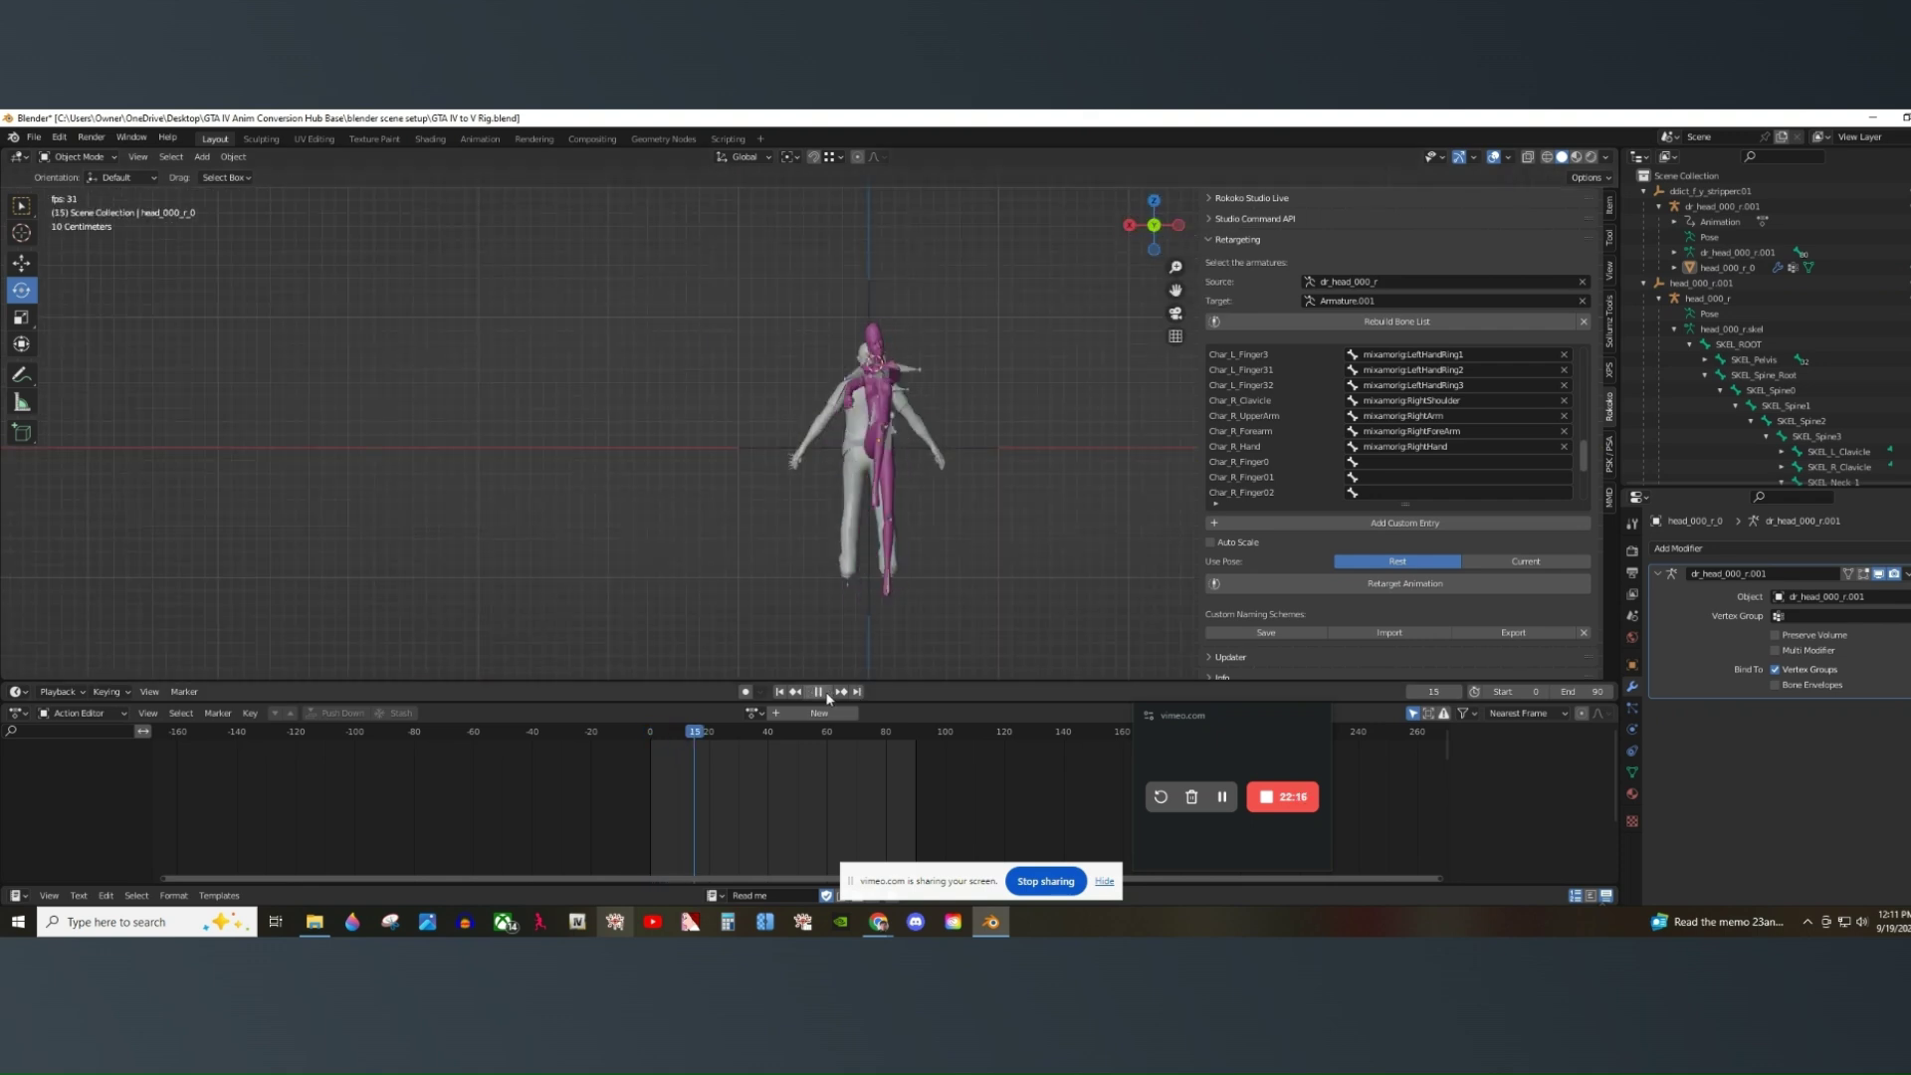
pyautogui.click(1132, 226)
pyautogui.click(818, 692)
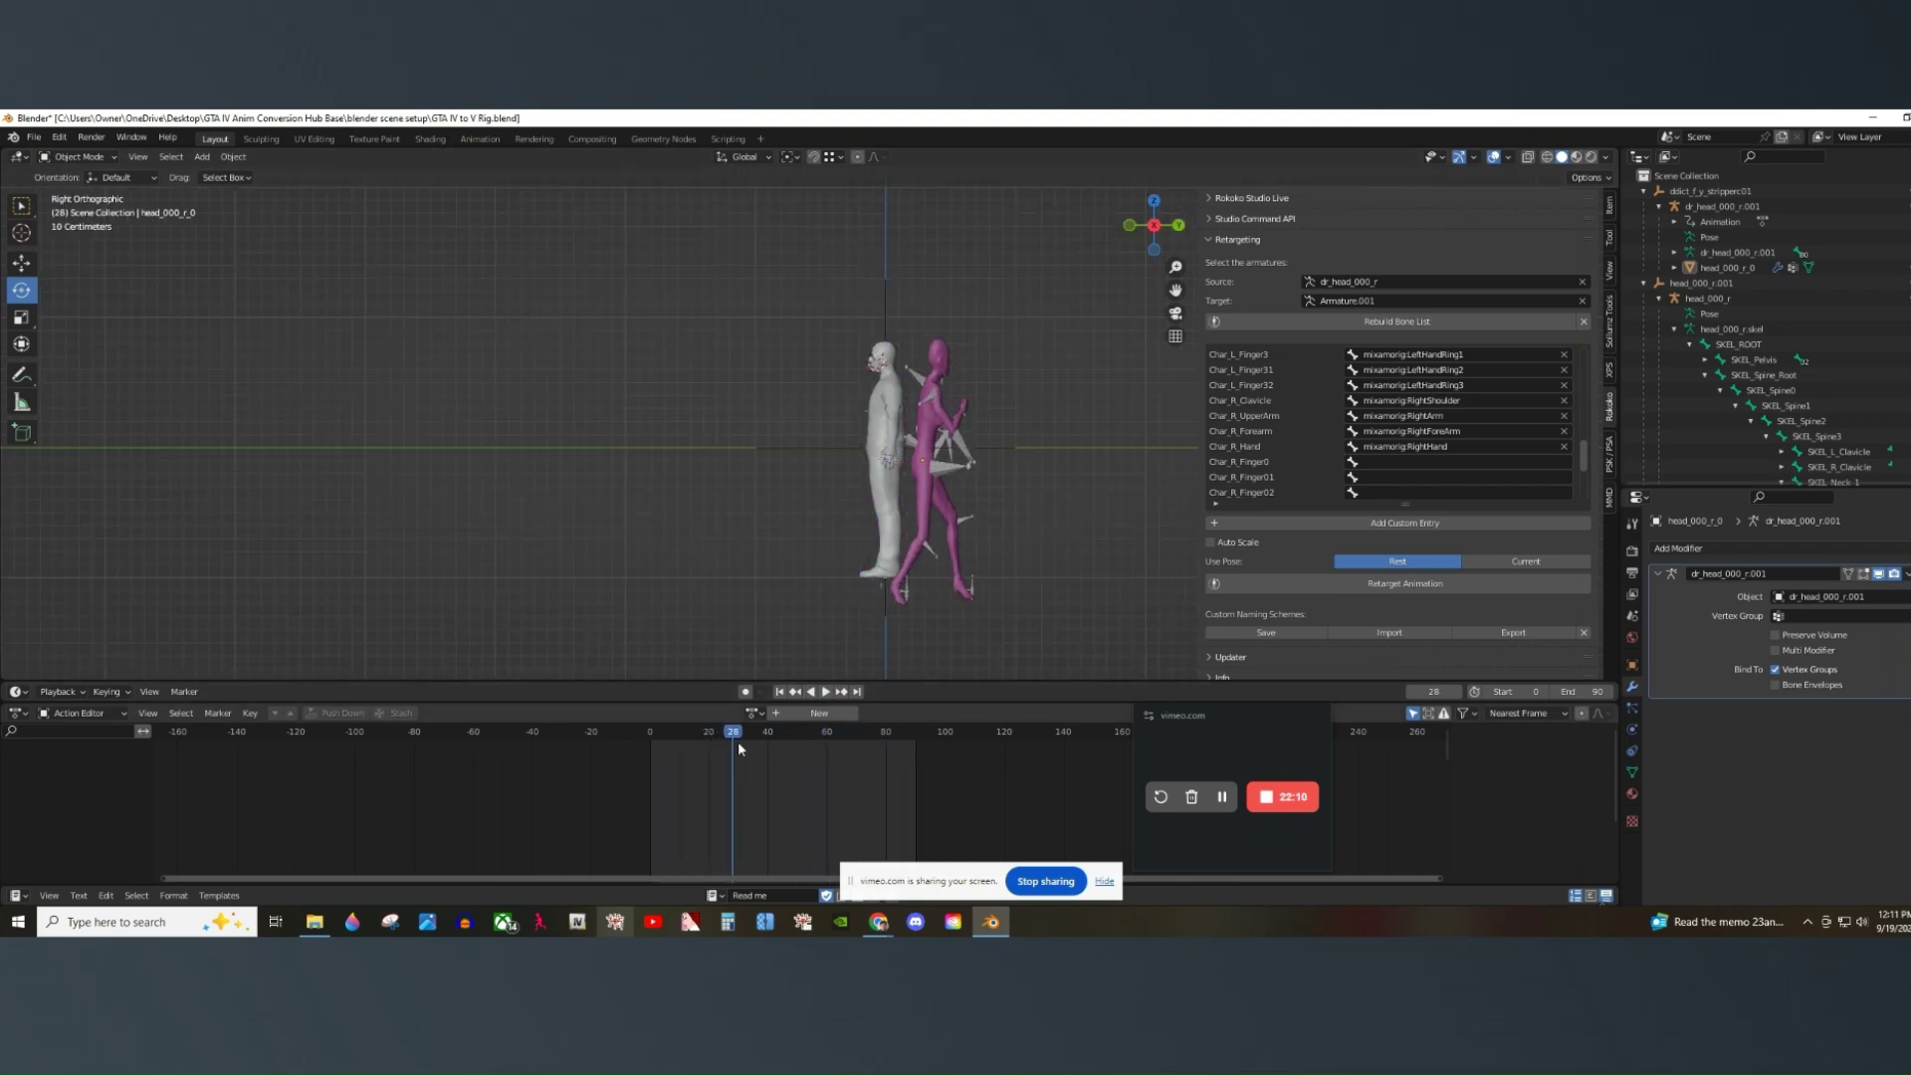
pyautogui.hotkey('shift', 'Left')
pyautogui.press('space')
pyautogui.click(1154, 224)
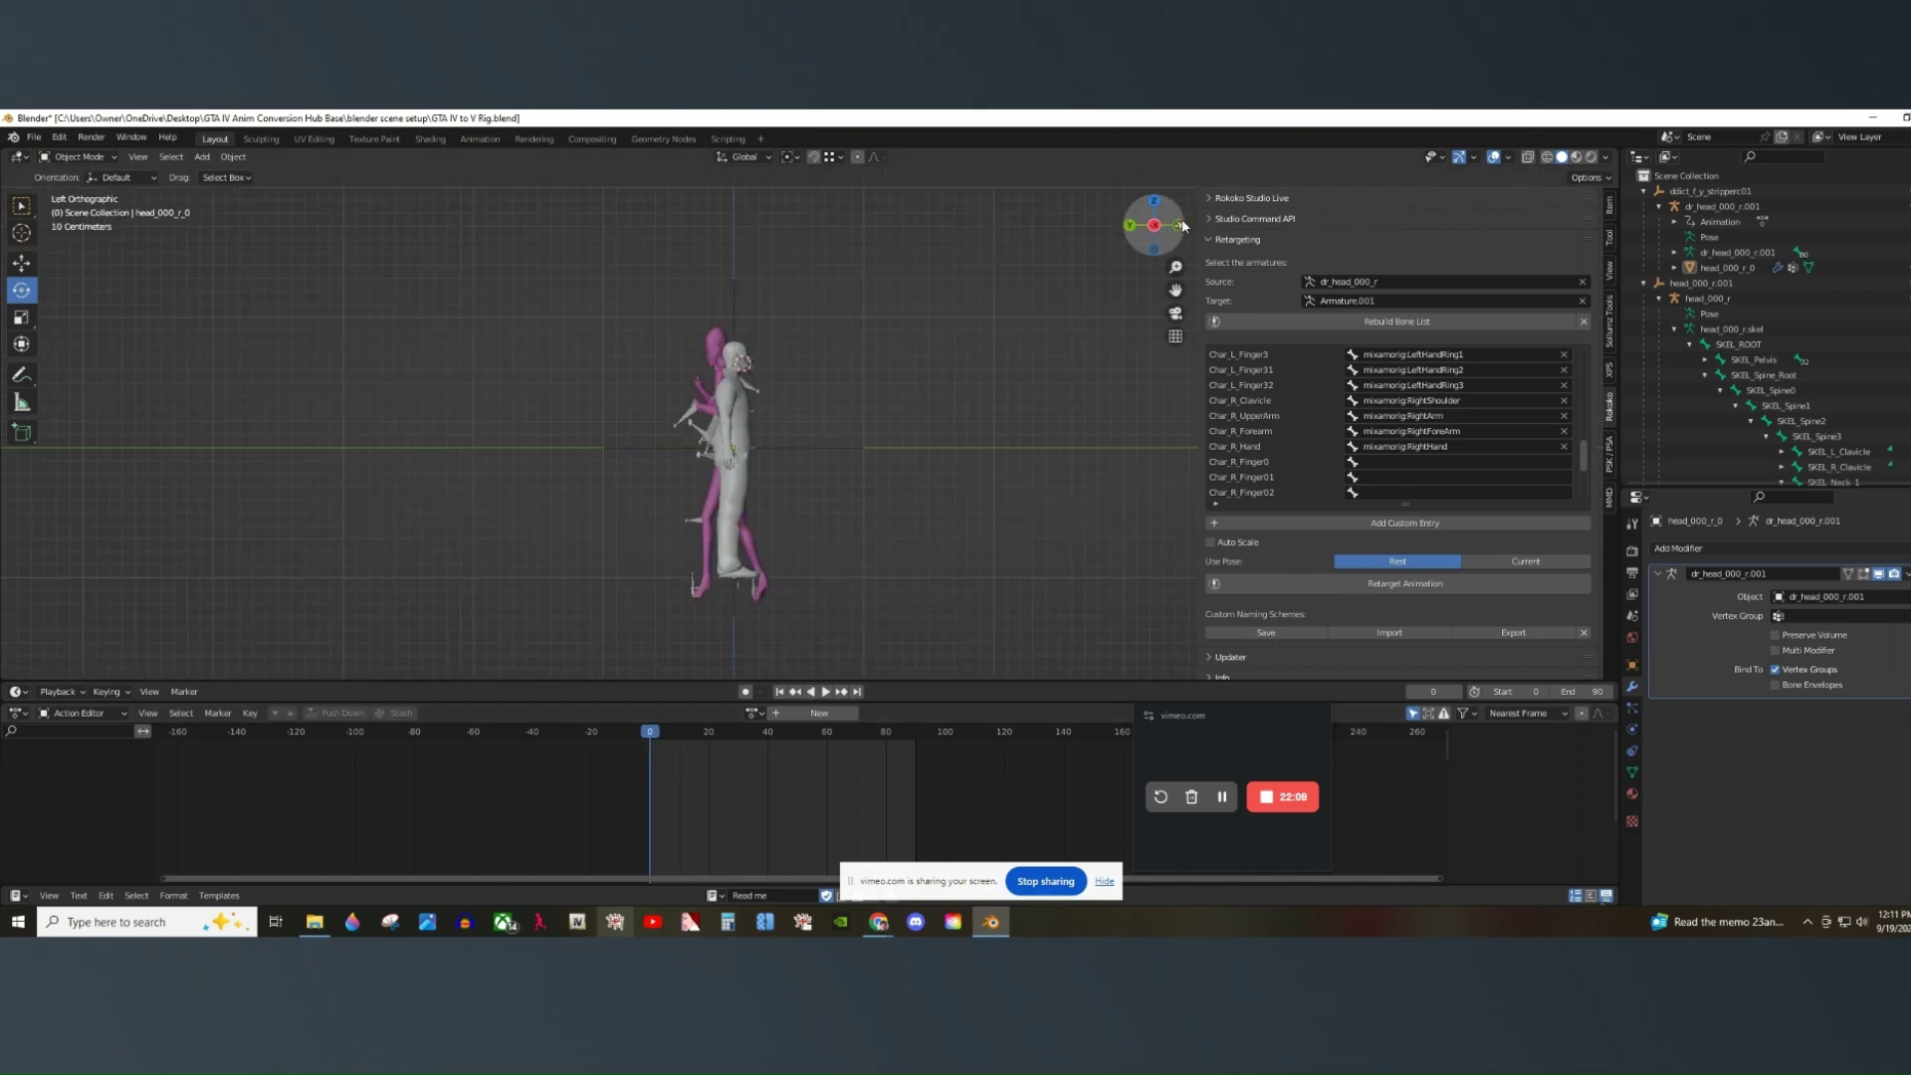
# Select the whole ddct_f_y_stripperc01 hierarchy and mirror it along the global X axis and the global Y axis.
pyautogui.click(1719, 193)
pyautogui.rightClick(1720, 196)
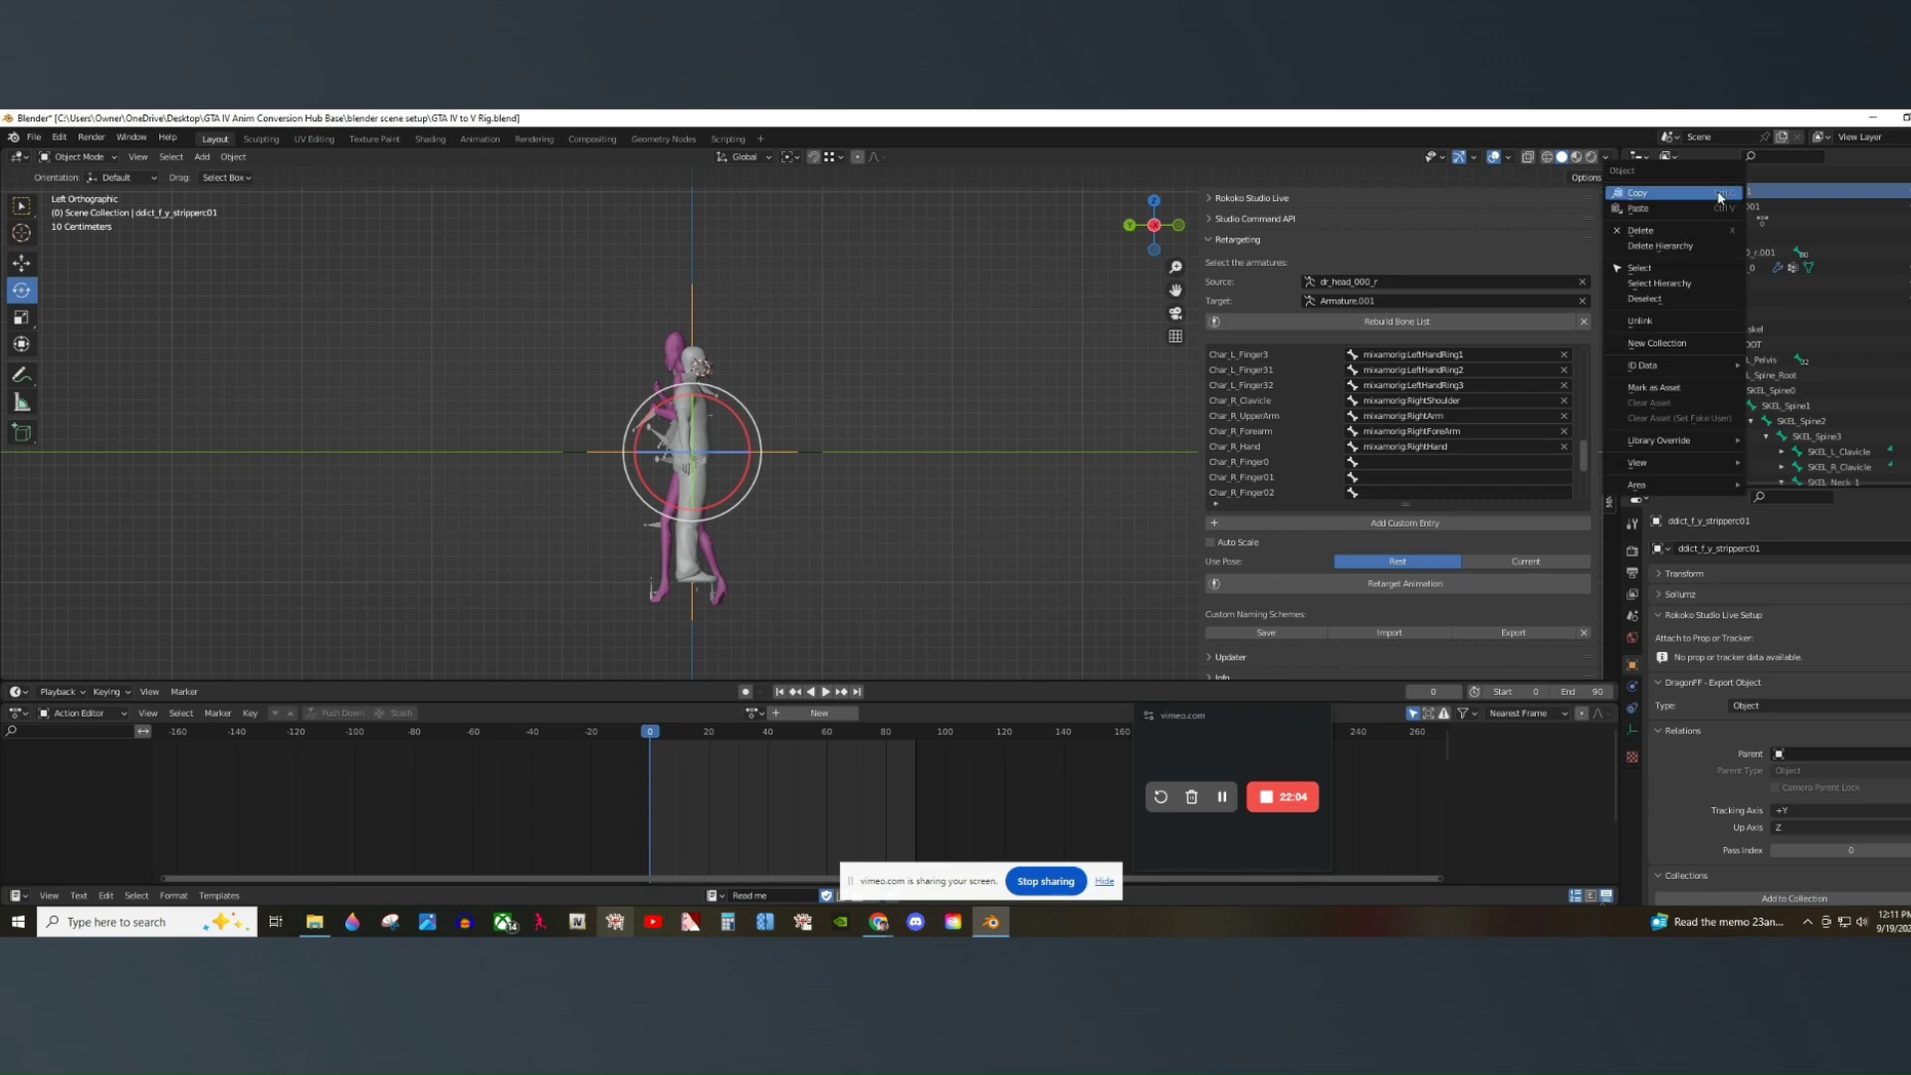
pyautogui.click(1671, 288)
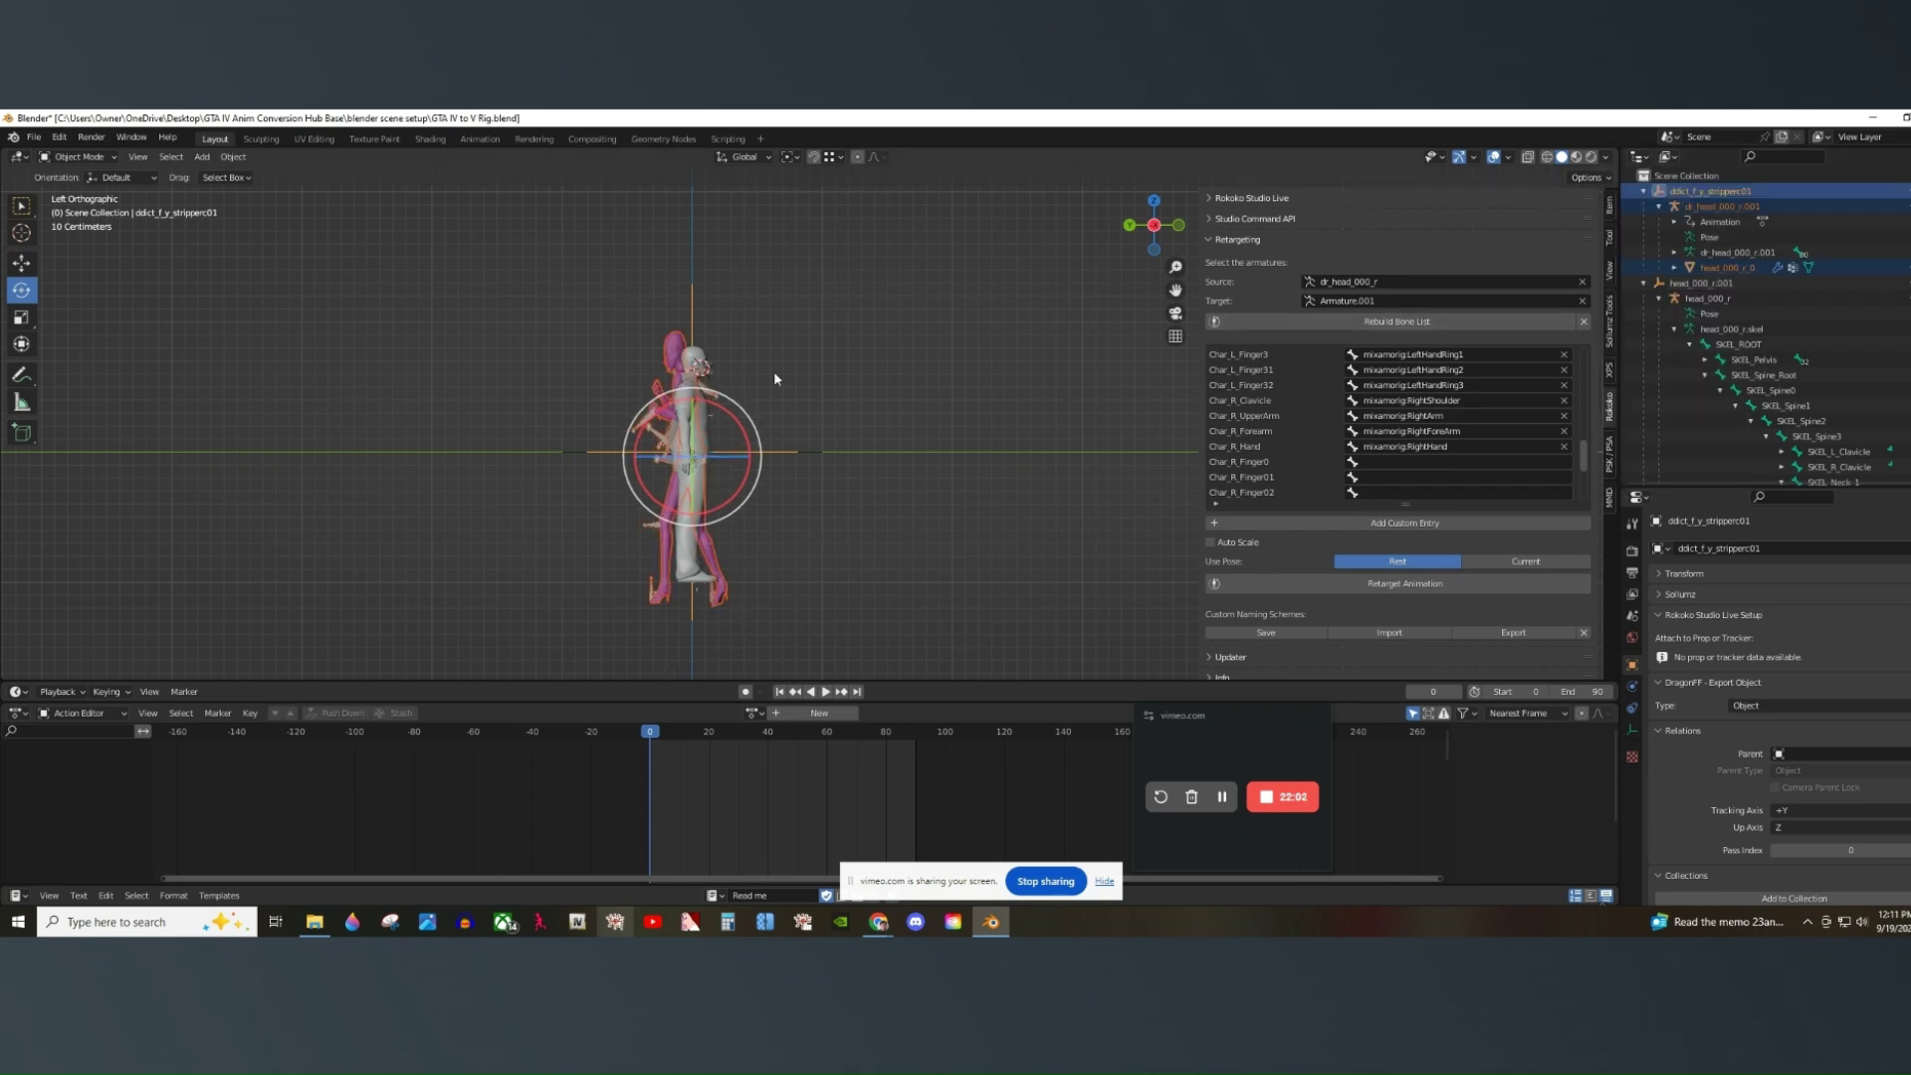
pyautogui.rightClick(669, 358)
pyautogui.moveTo(600, 474)
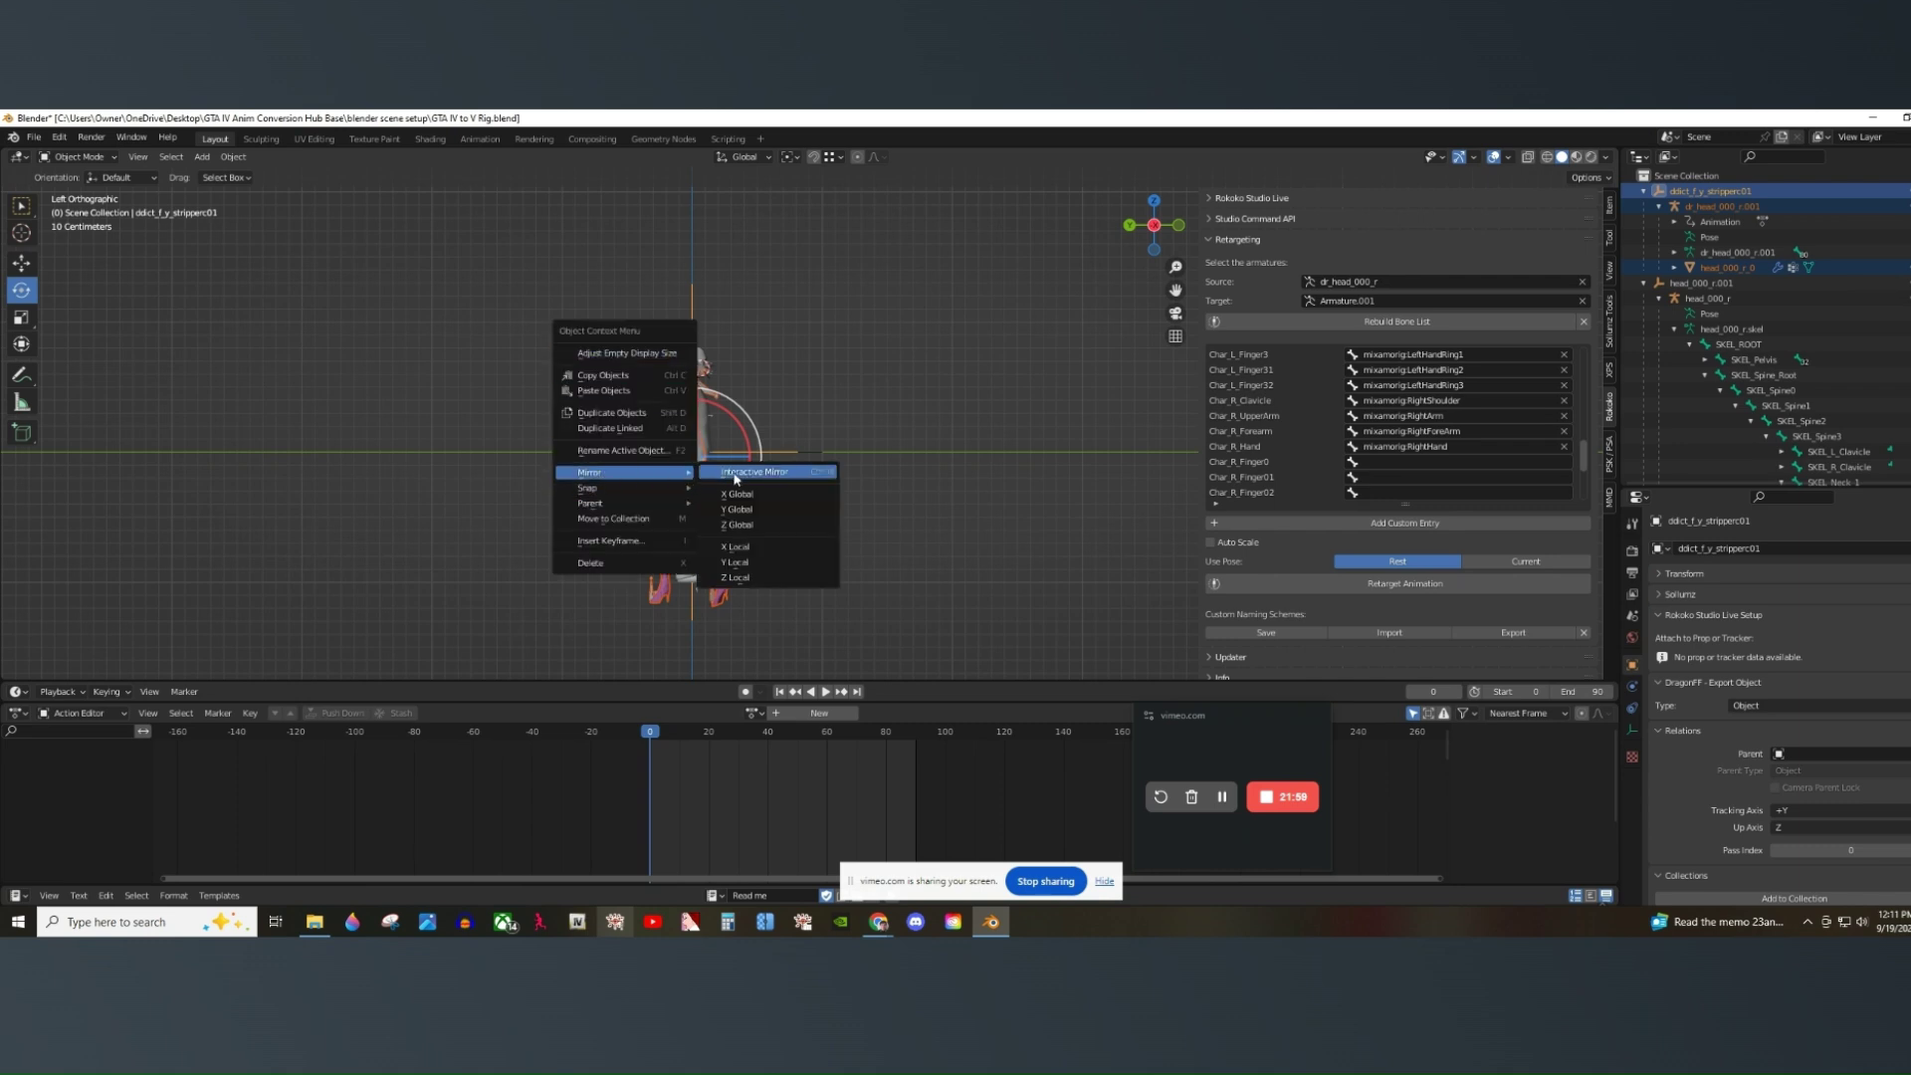
pyautogui.click(750, 496)
pyautogui.rightClick(597, 372)
pyautogui.moveTo(597, 372)
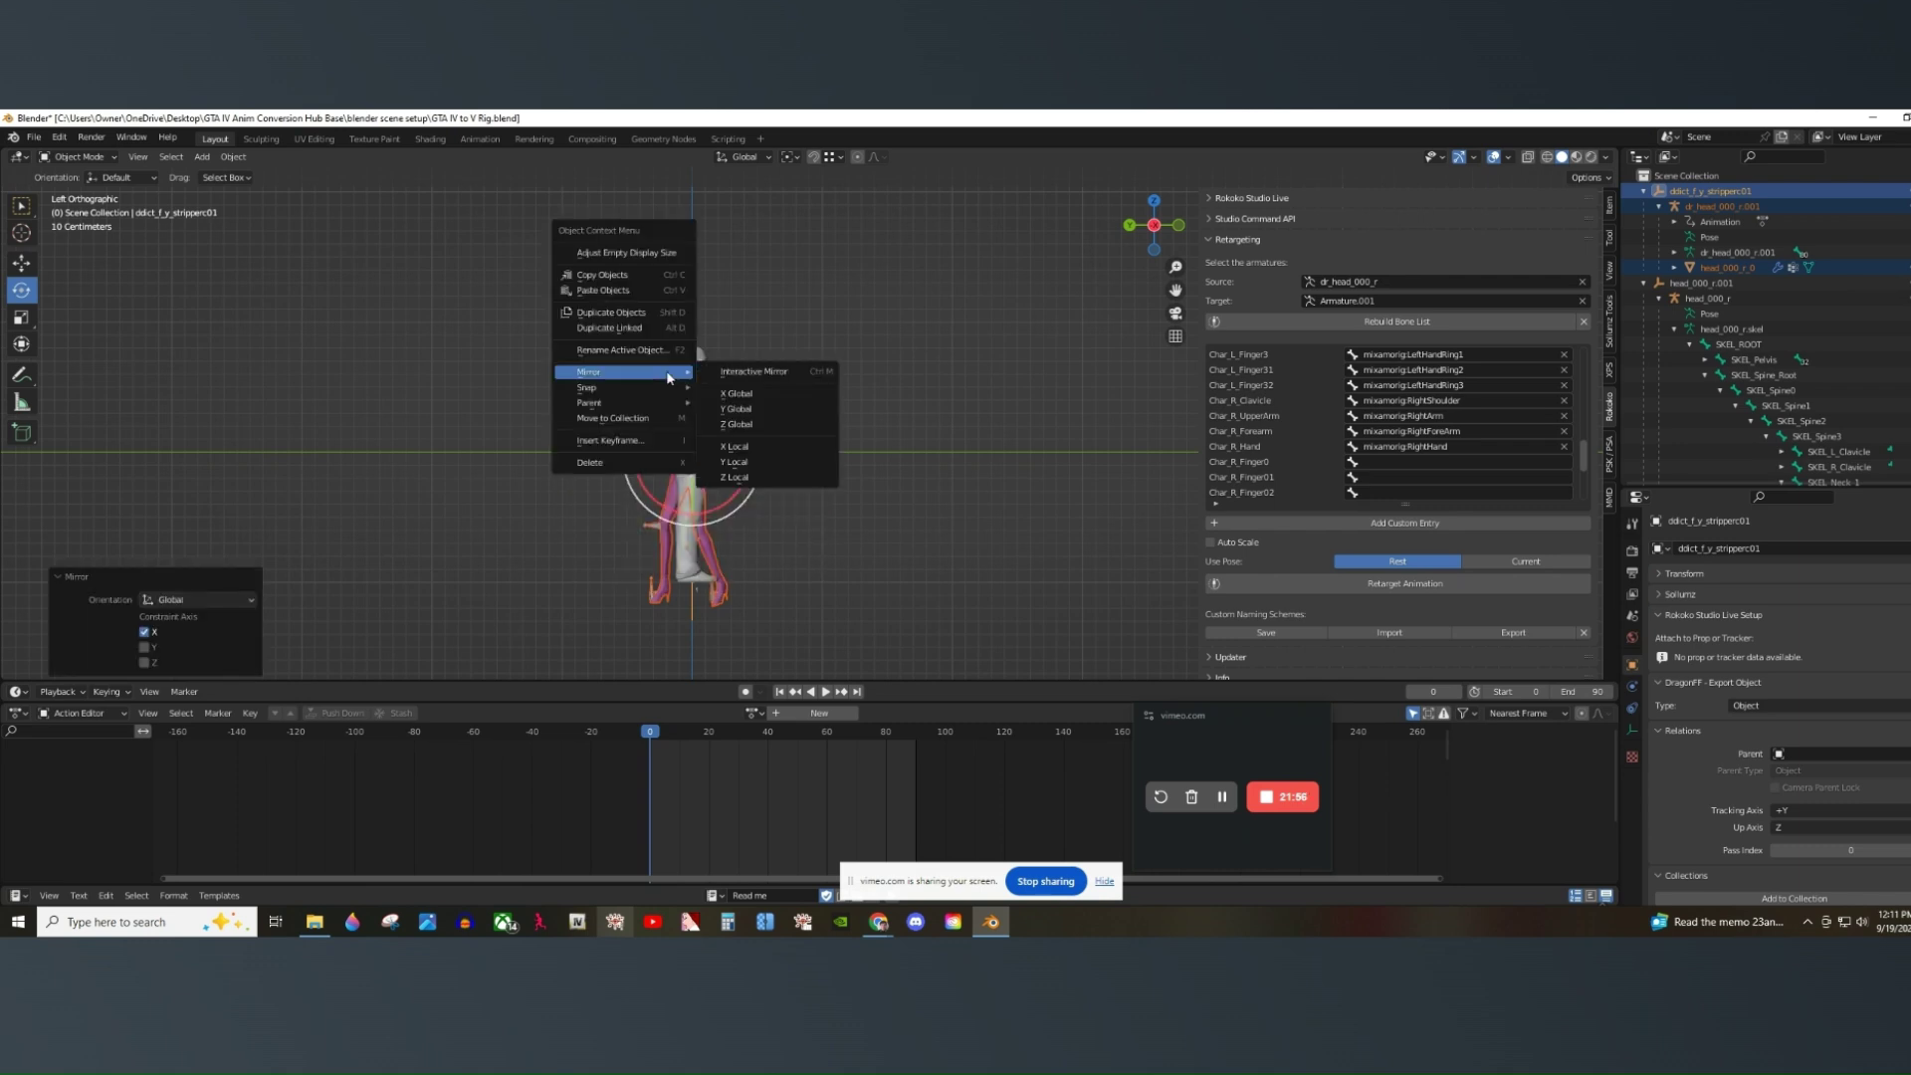
pyautogui.click(737, 409)
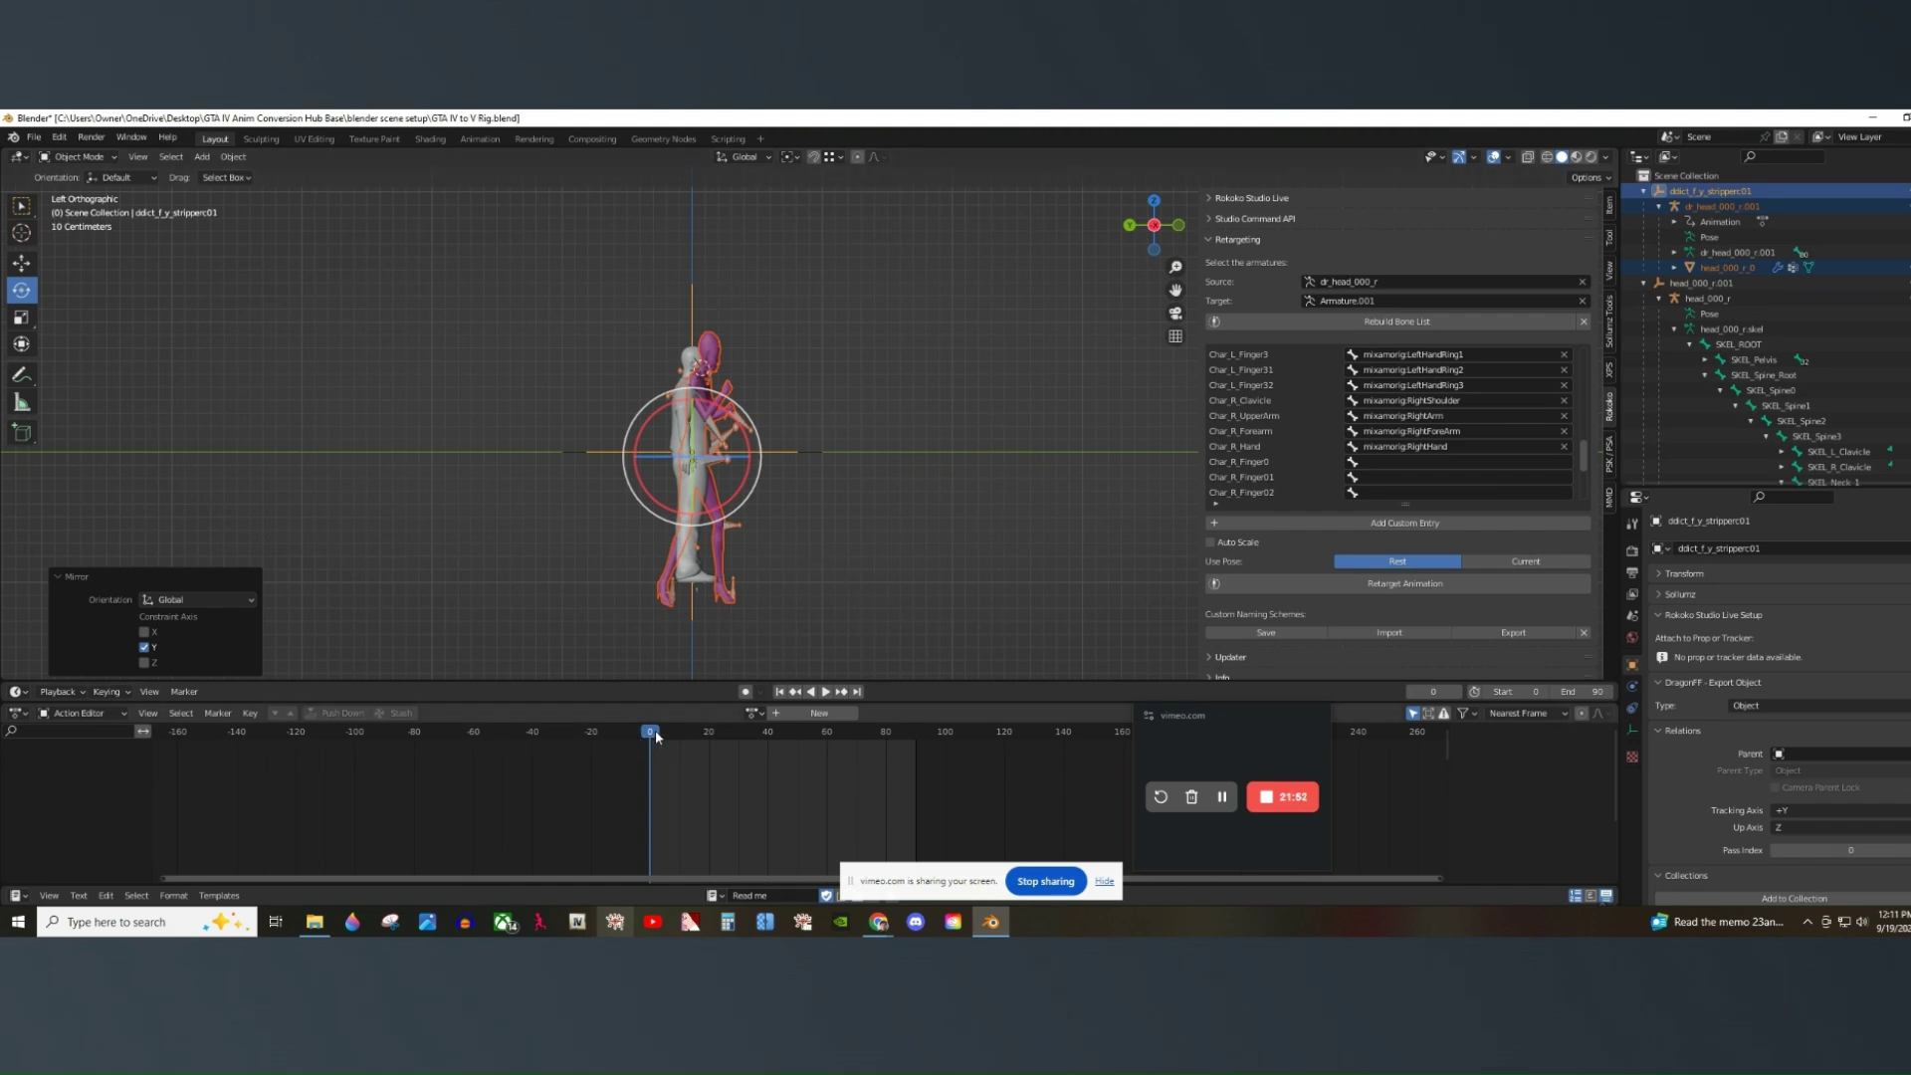
# Select the armature dr_head_000_r.001 and set the scene's end frame to its last keyframe, 41.
pyautogui.click(1776, 266)
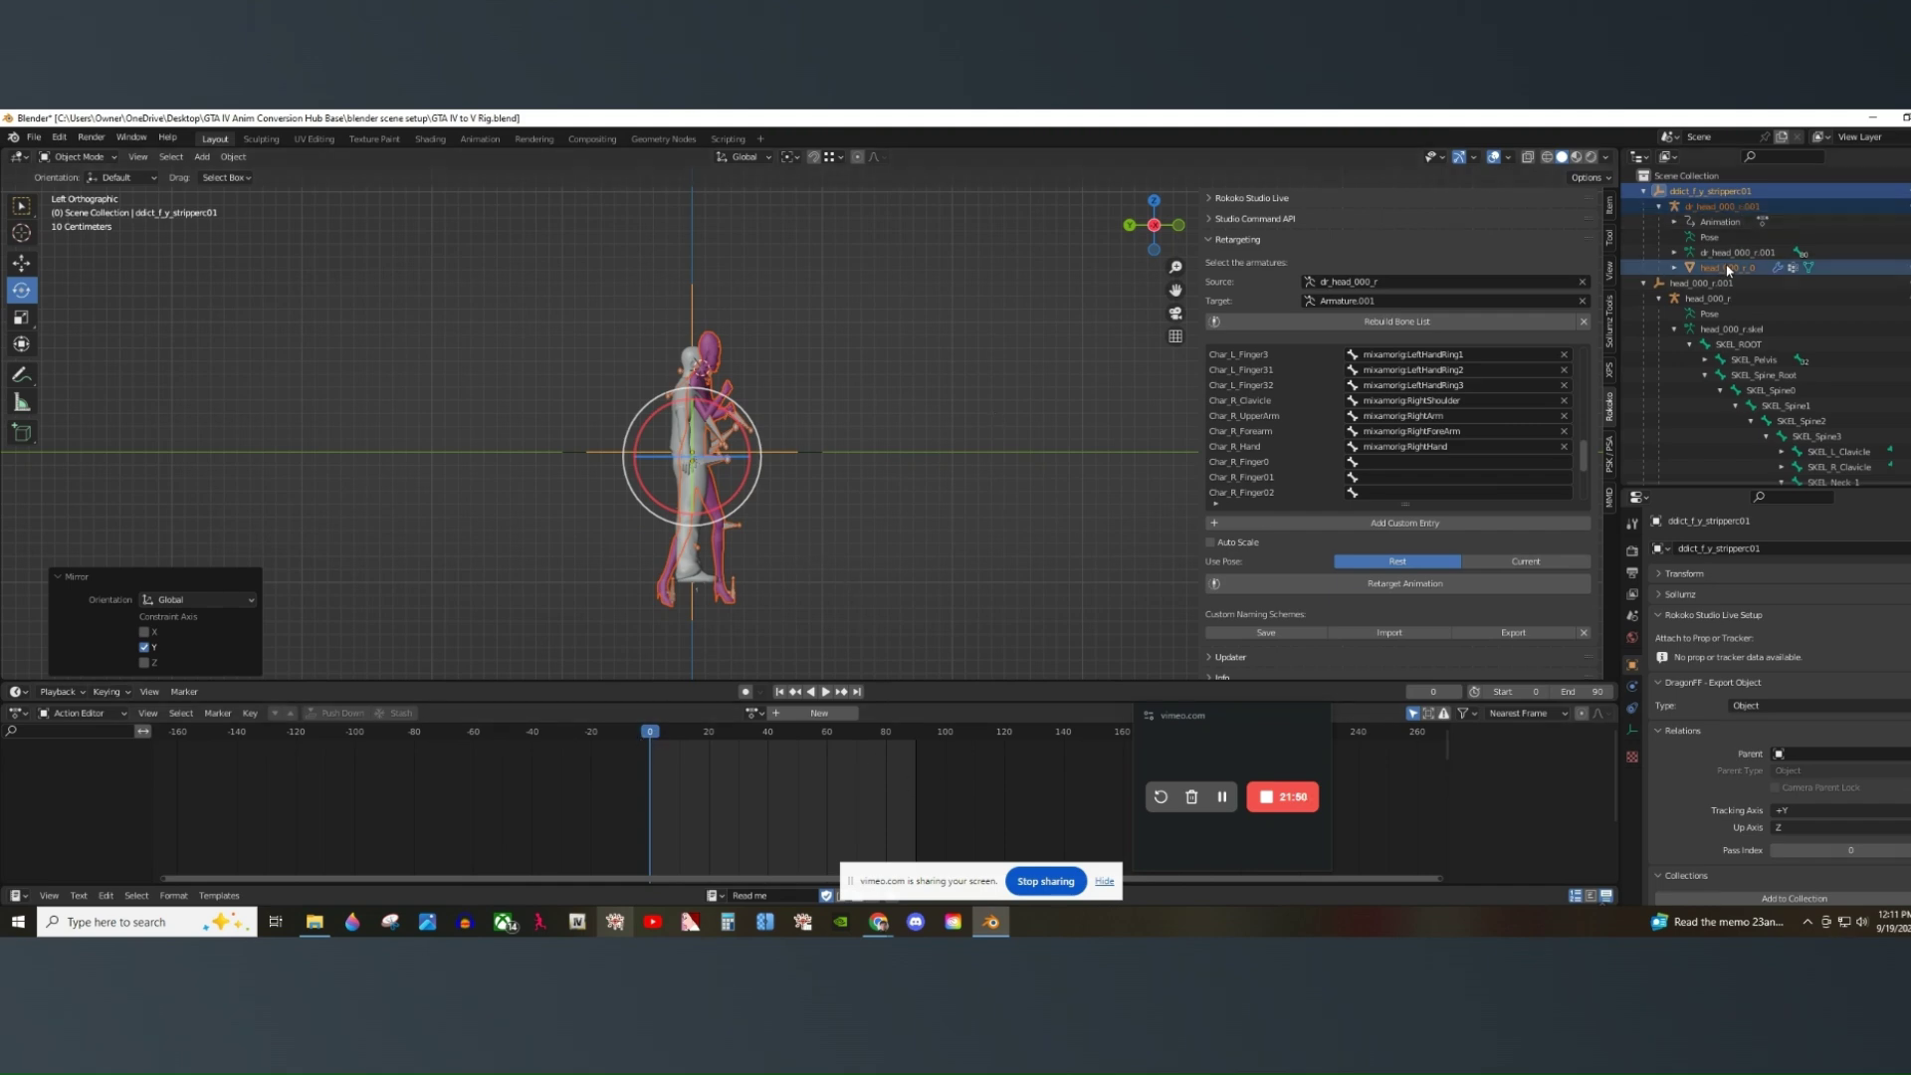
pyautogui.click(1710, 237)
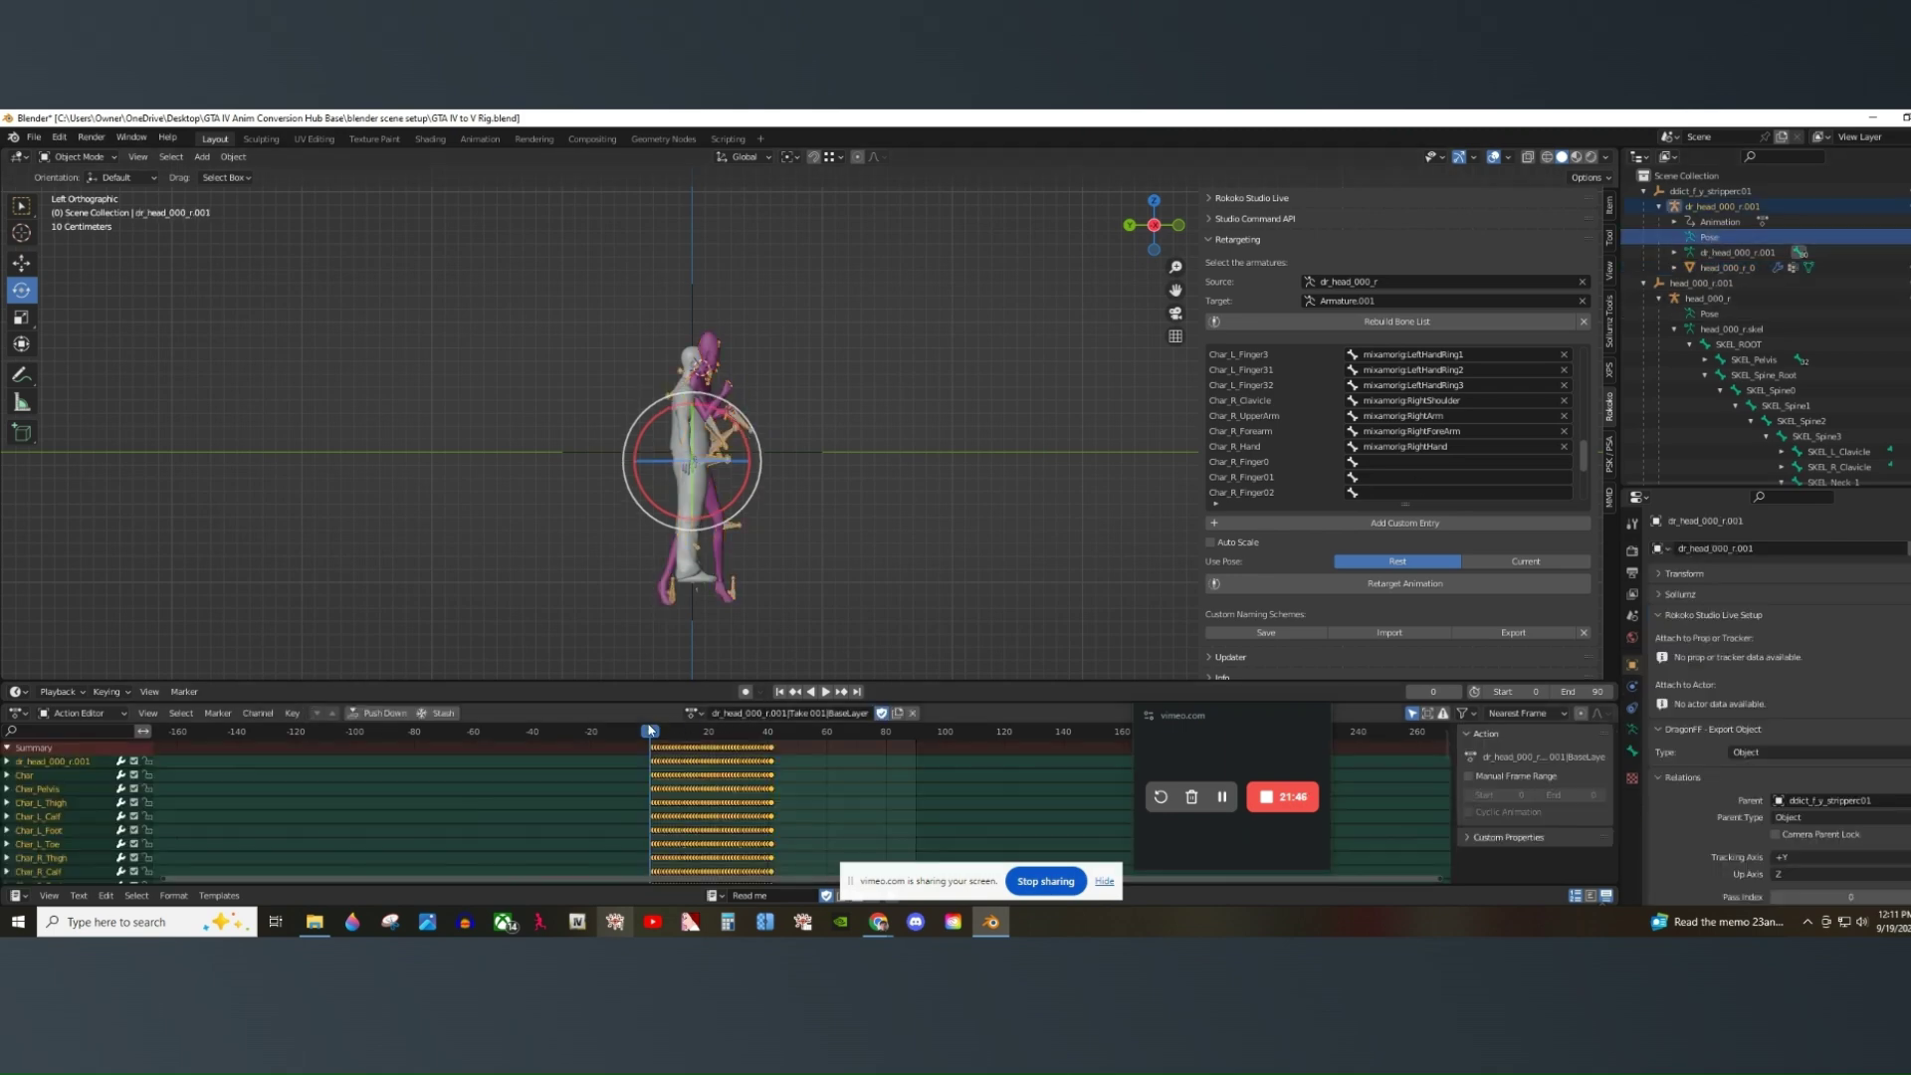
pyautogui.moveTo(654, 734); pyautogui.dragTo(775, 753)
pyautogui.doubleClick(1579, 688)
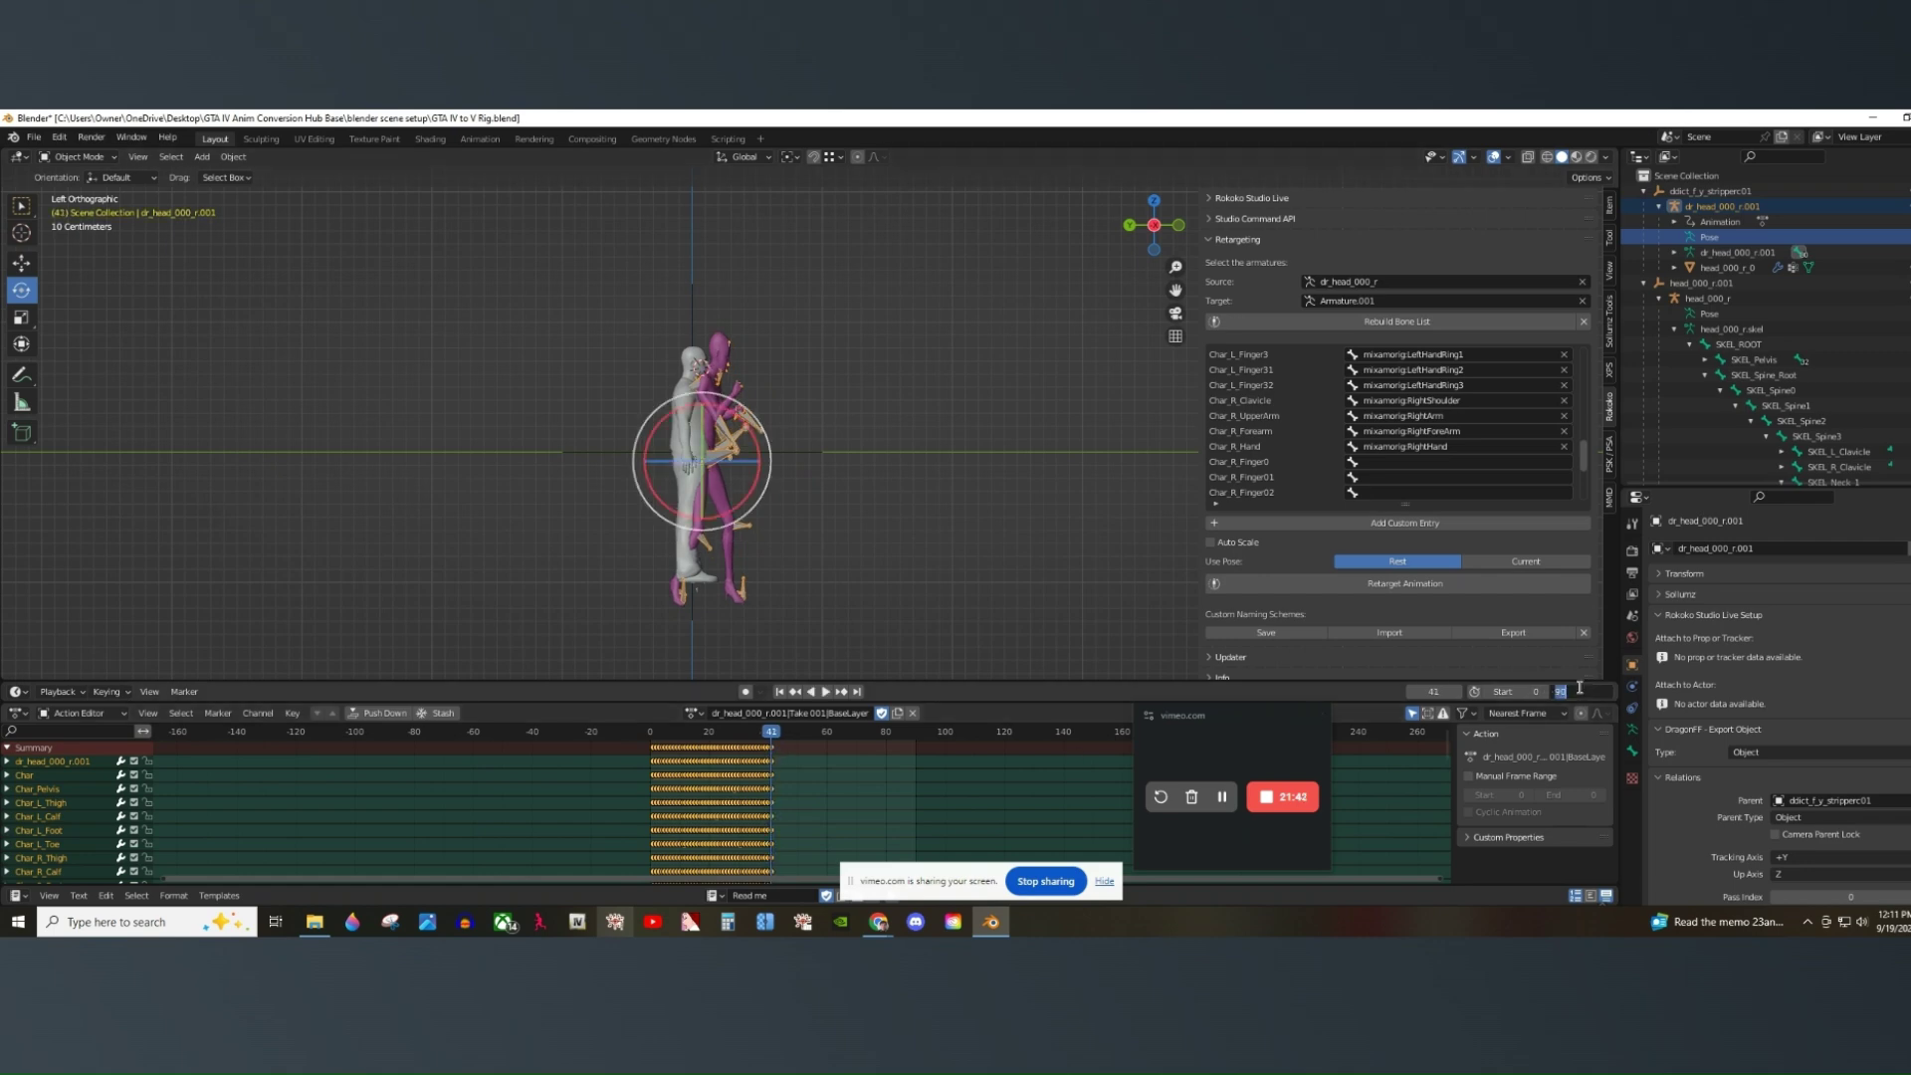
pyautogui.write('41')
pyautogui.press('Return')
# Play the knee animation from frame 0 to examine the mirrored motion, then stop it.
pyautogui.click(650, 733)
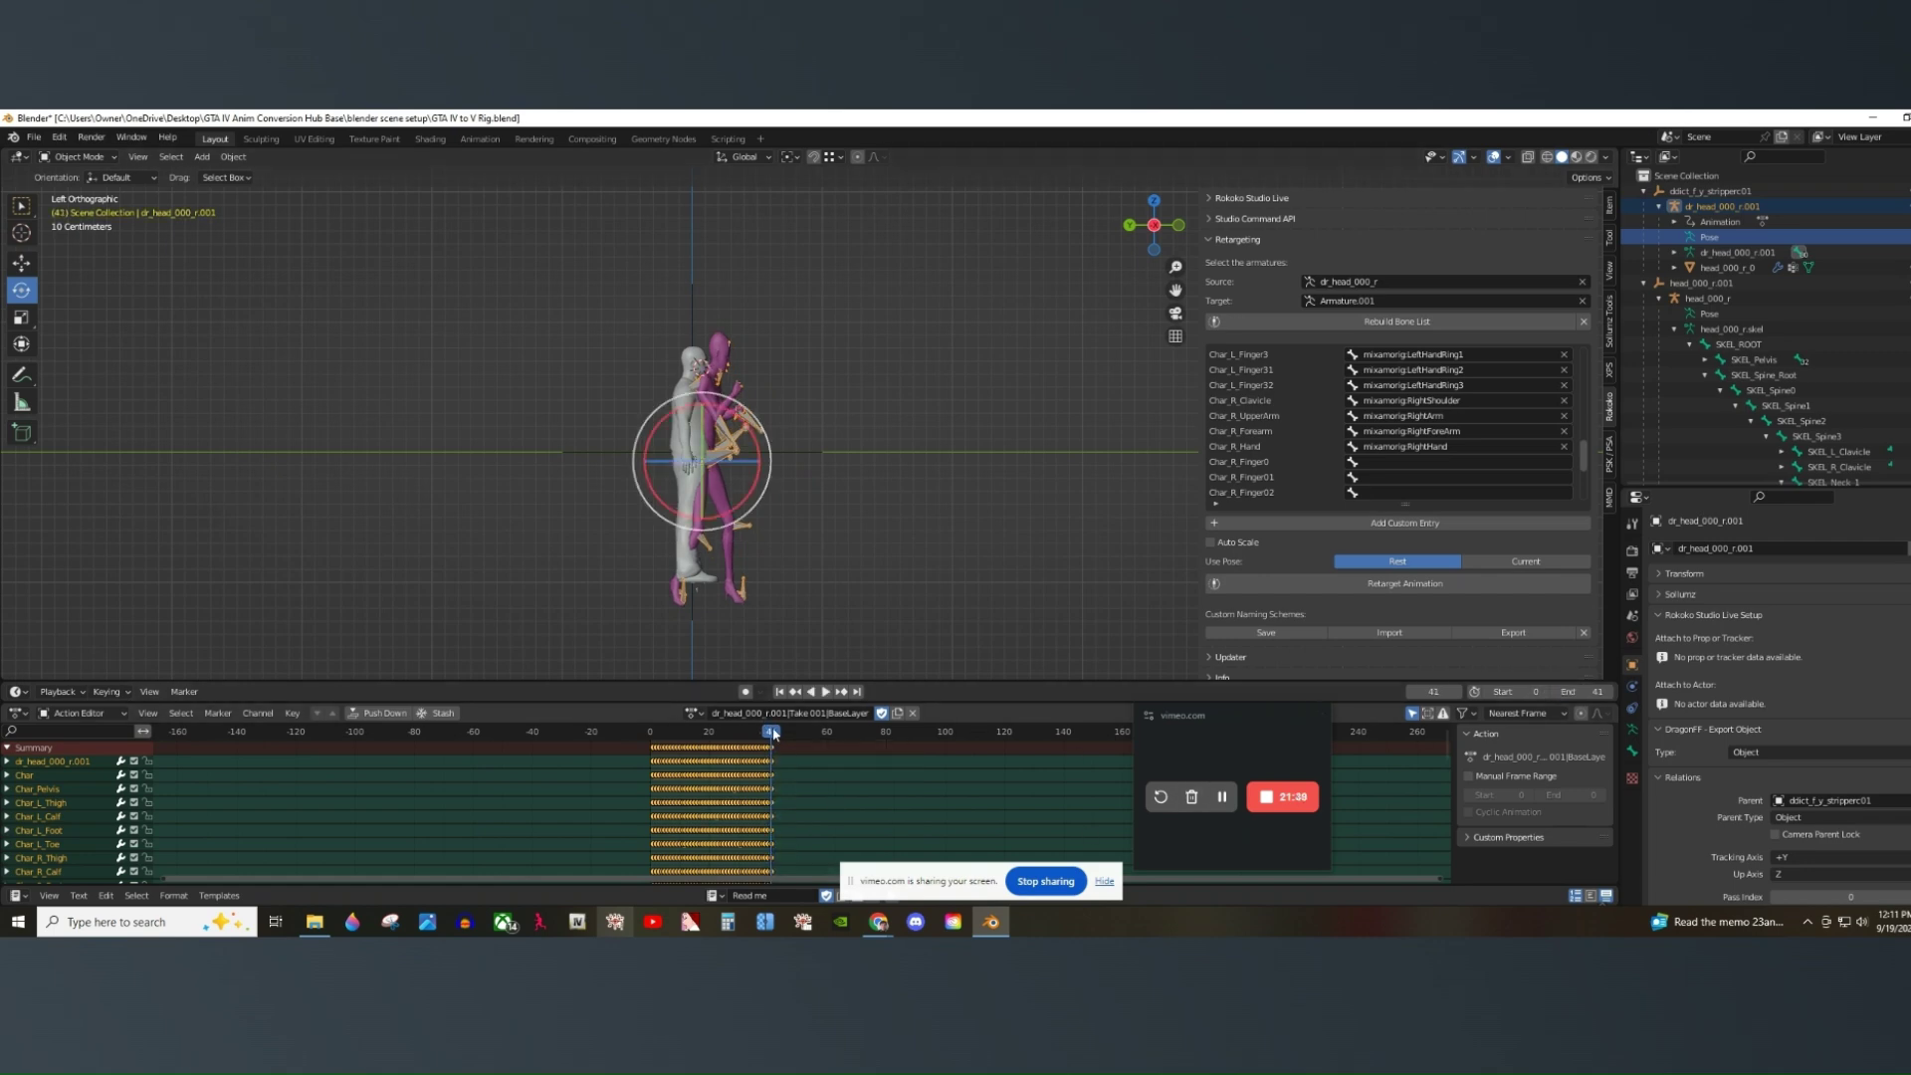
pyautogui.click(825, 692)
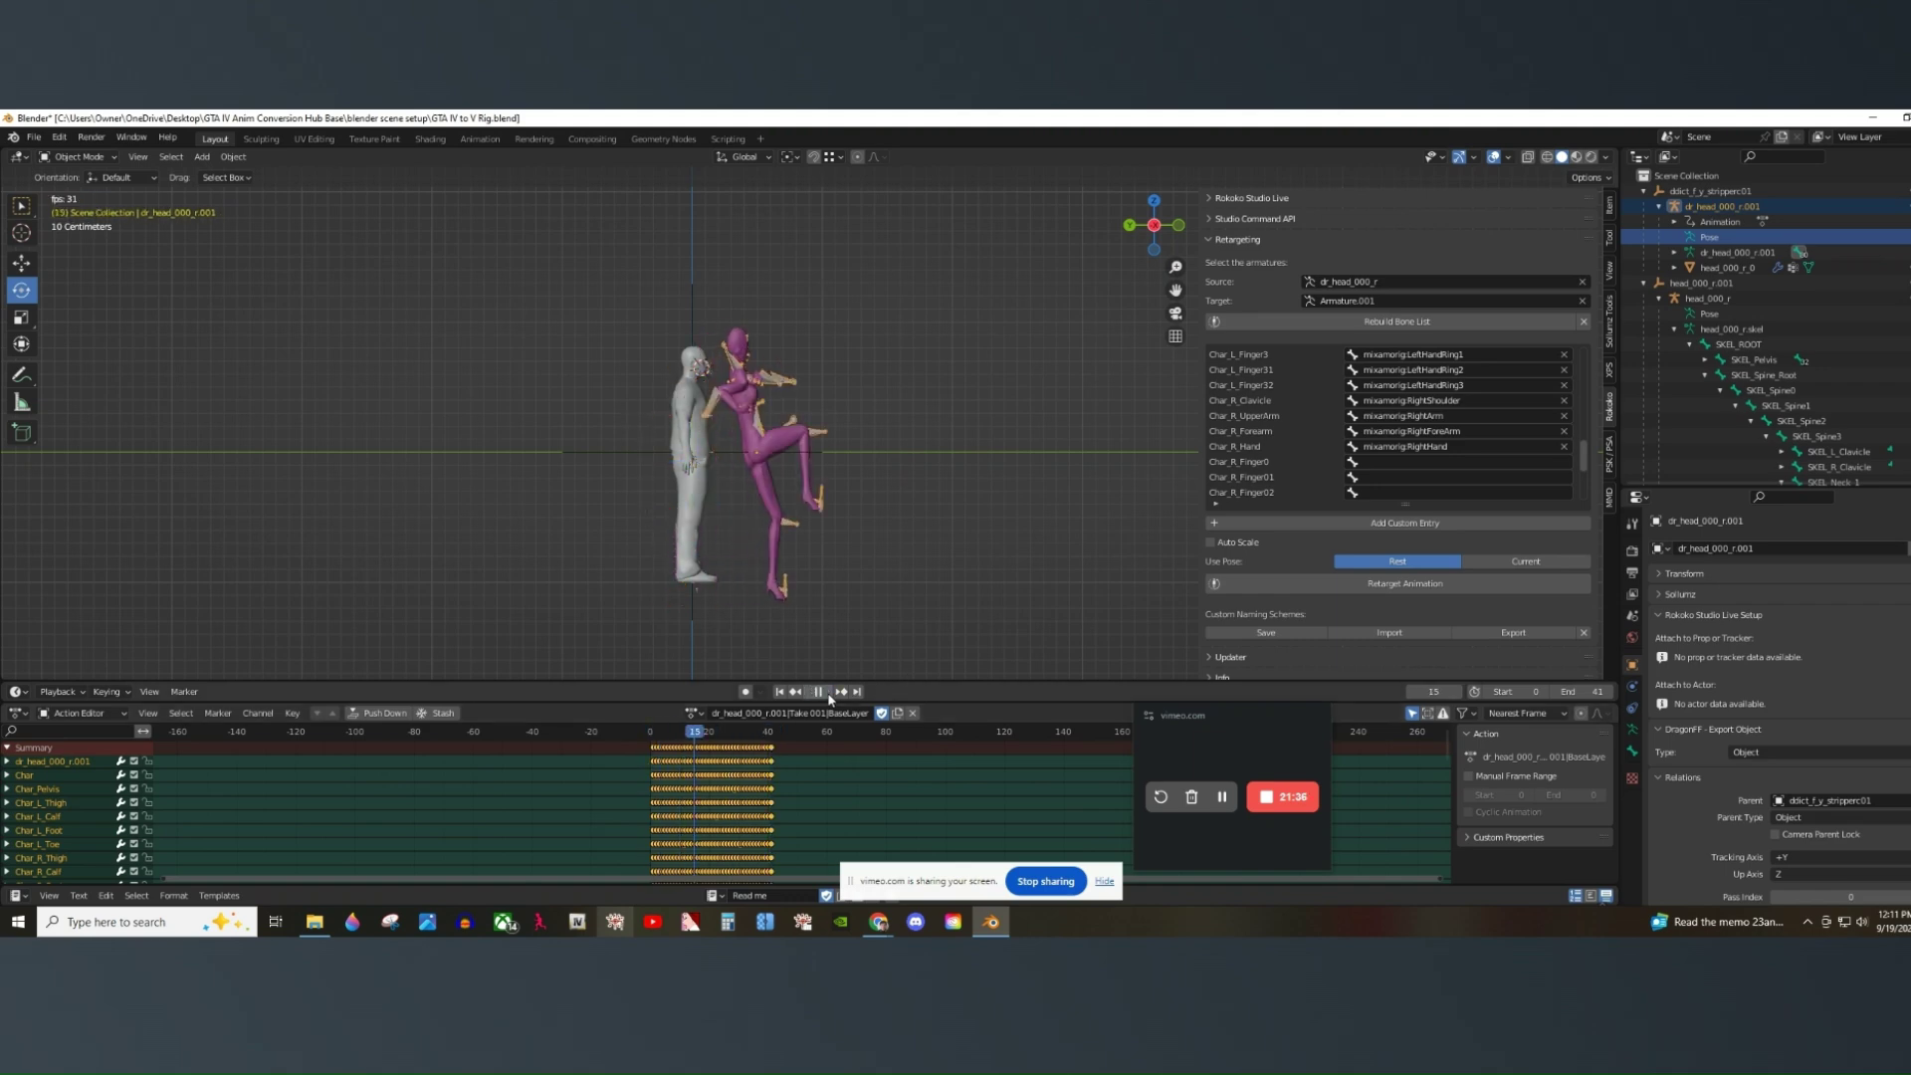
pyautogui.press('Escape')
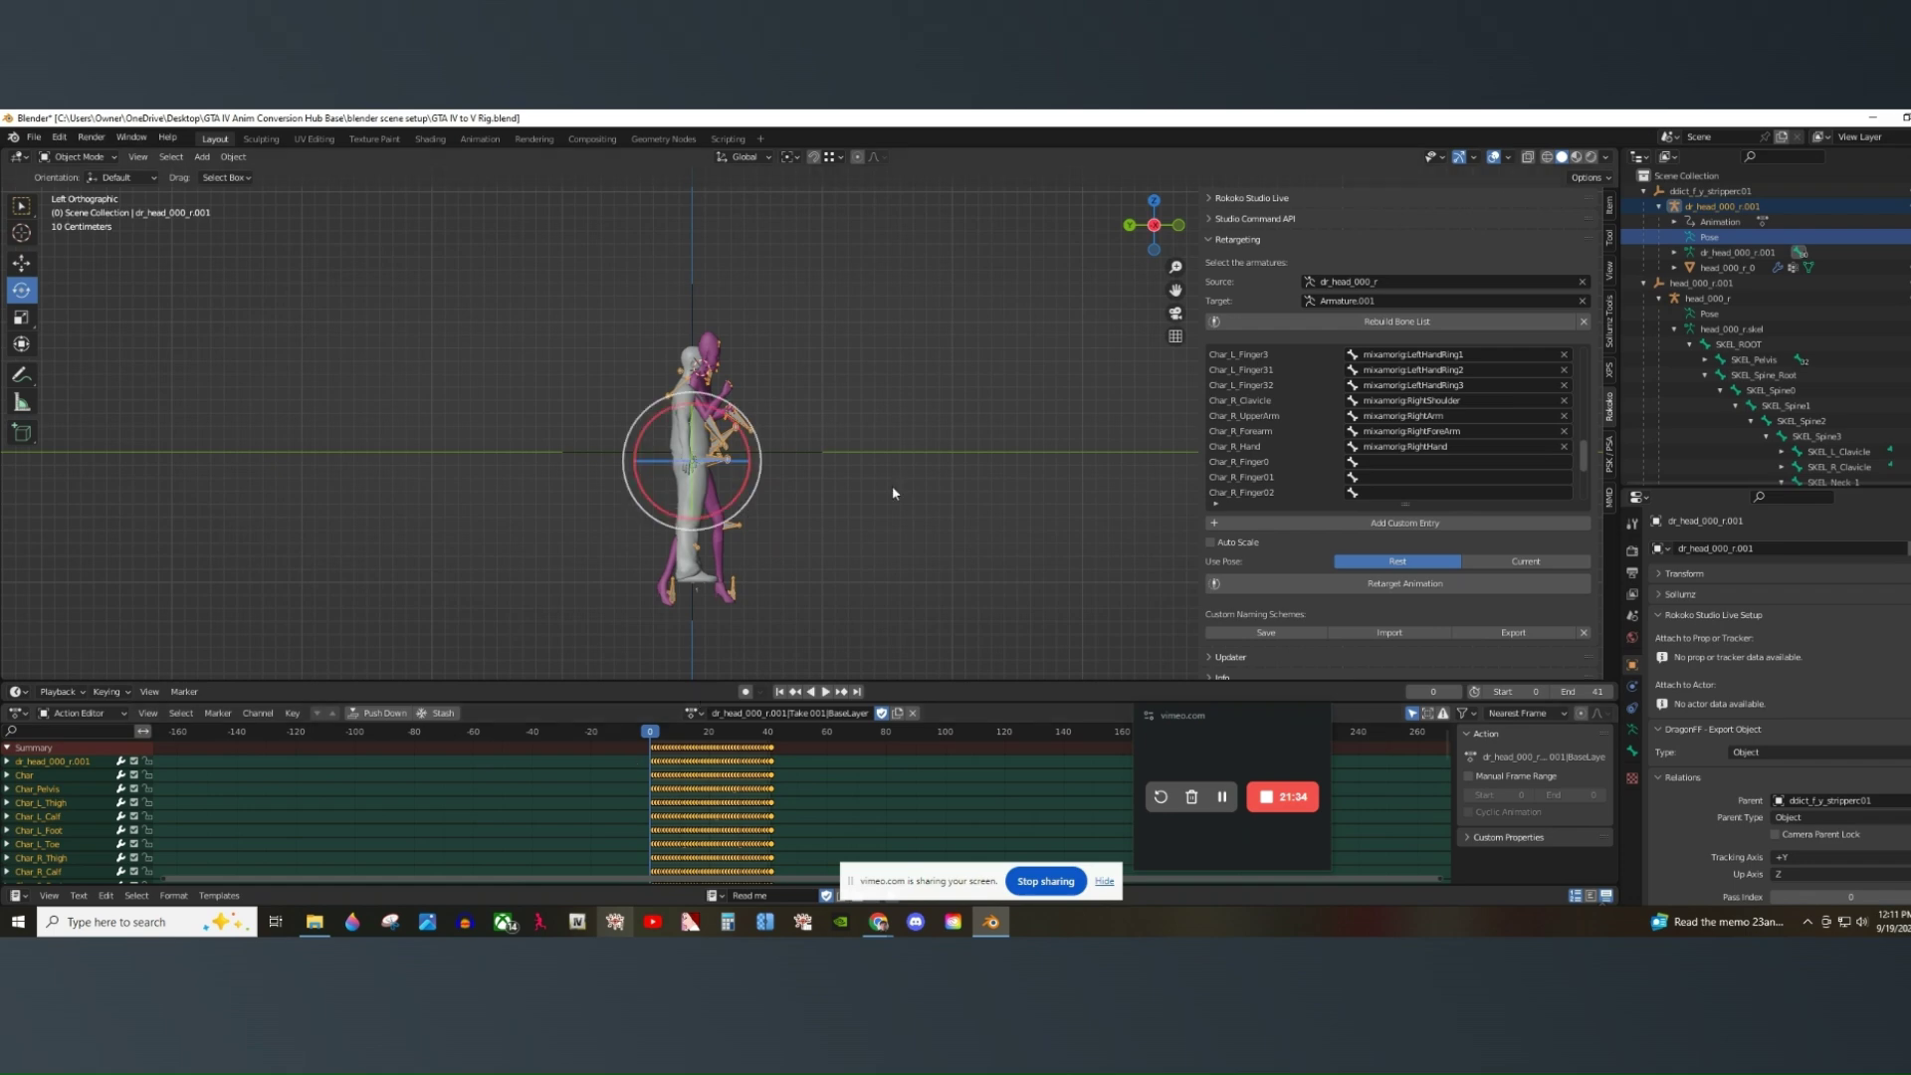
# Set the retargeting source to dr_head_000_r.001 and the target to head_000_r, and build the bone list.
pyautogui.click(1368, 283)
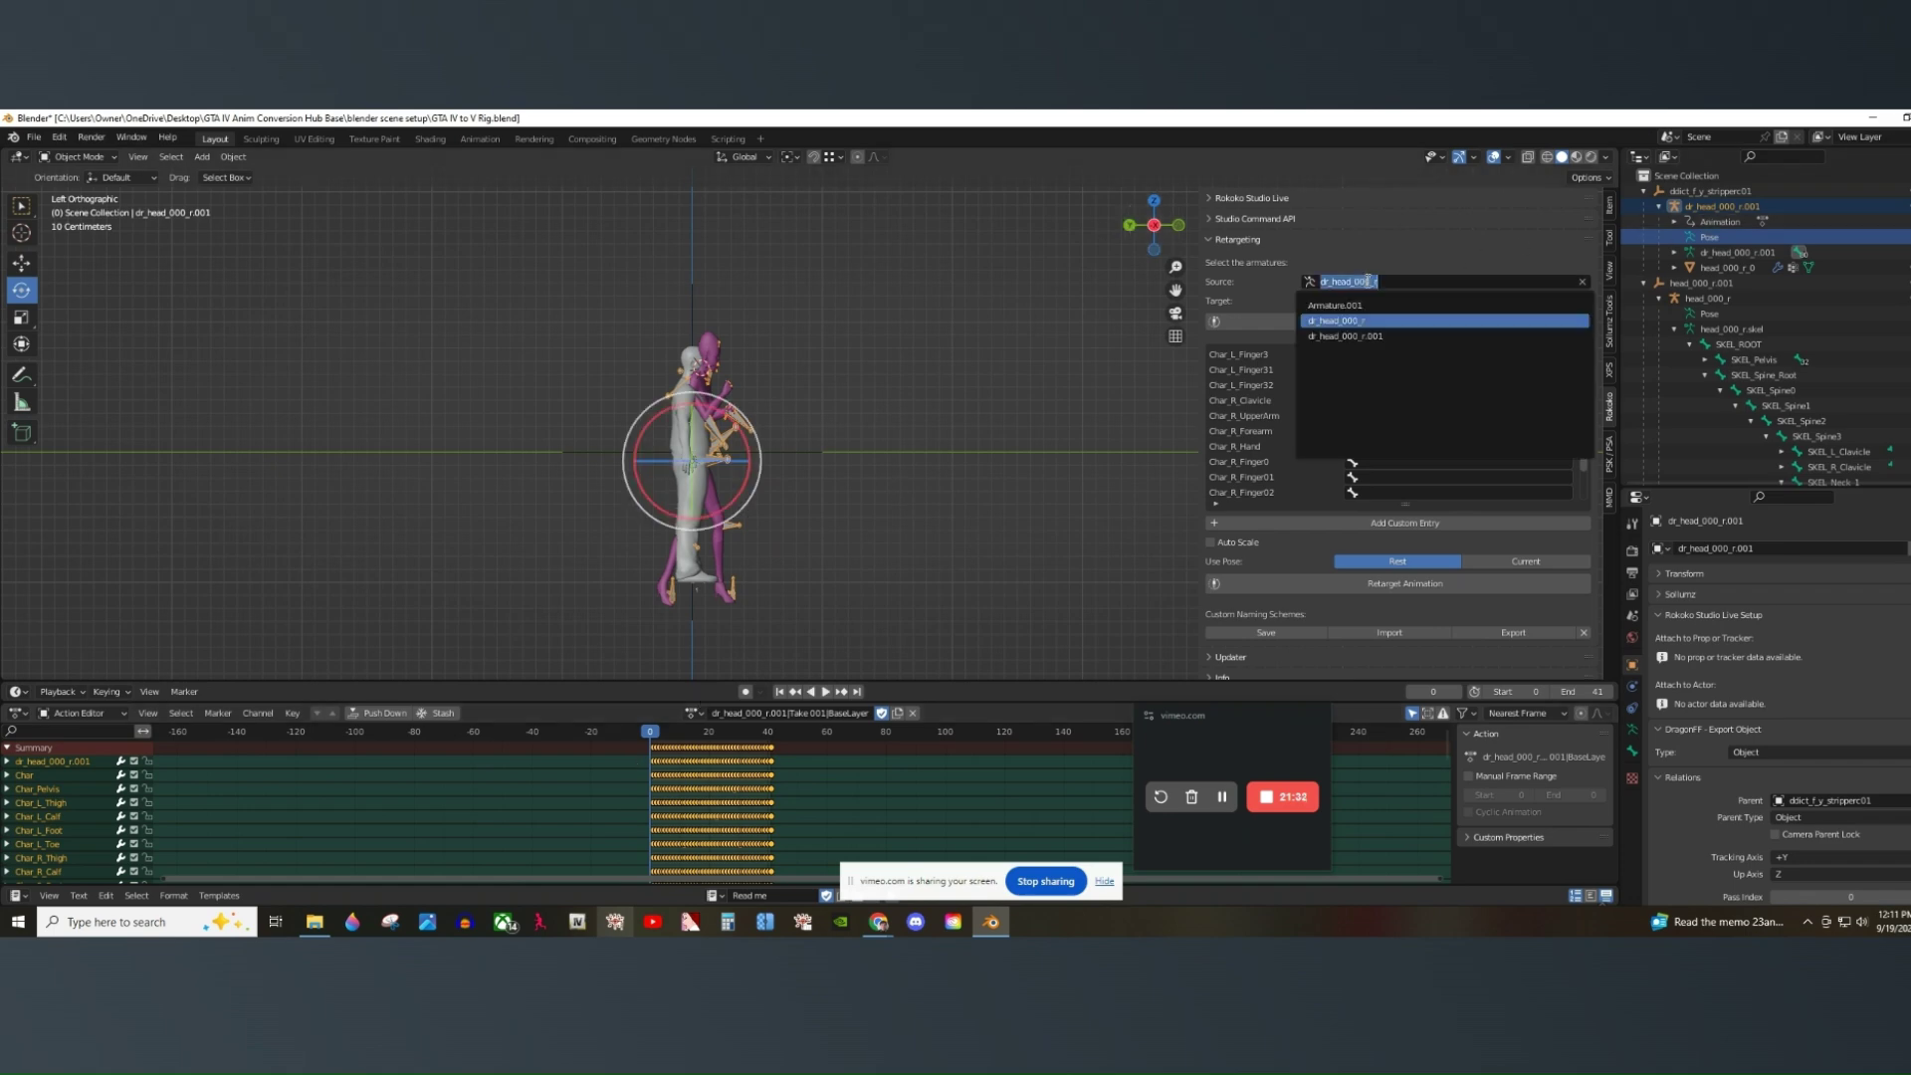
pyautogui.click(1365, 336)
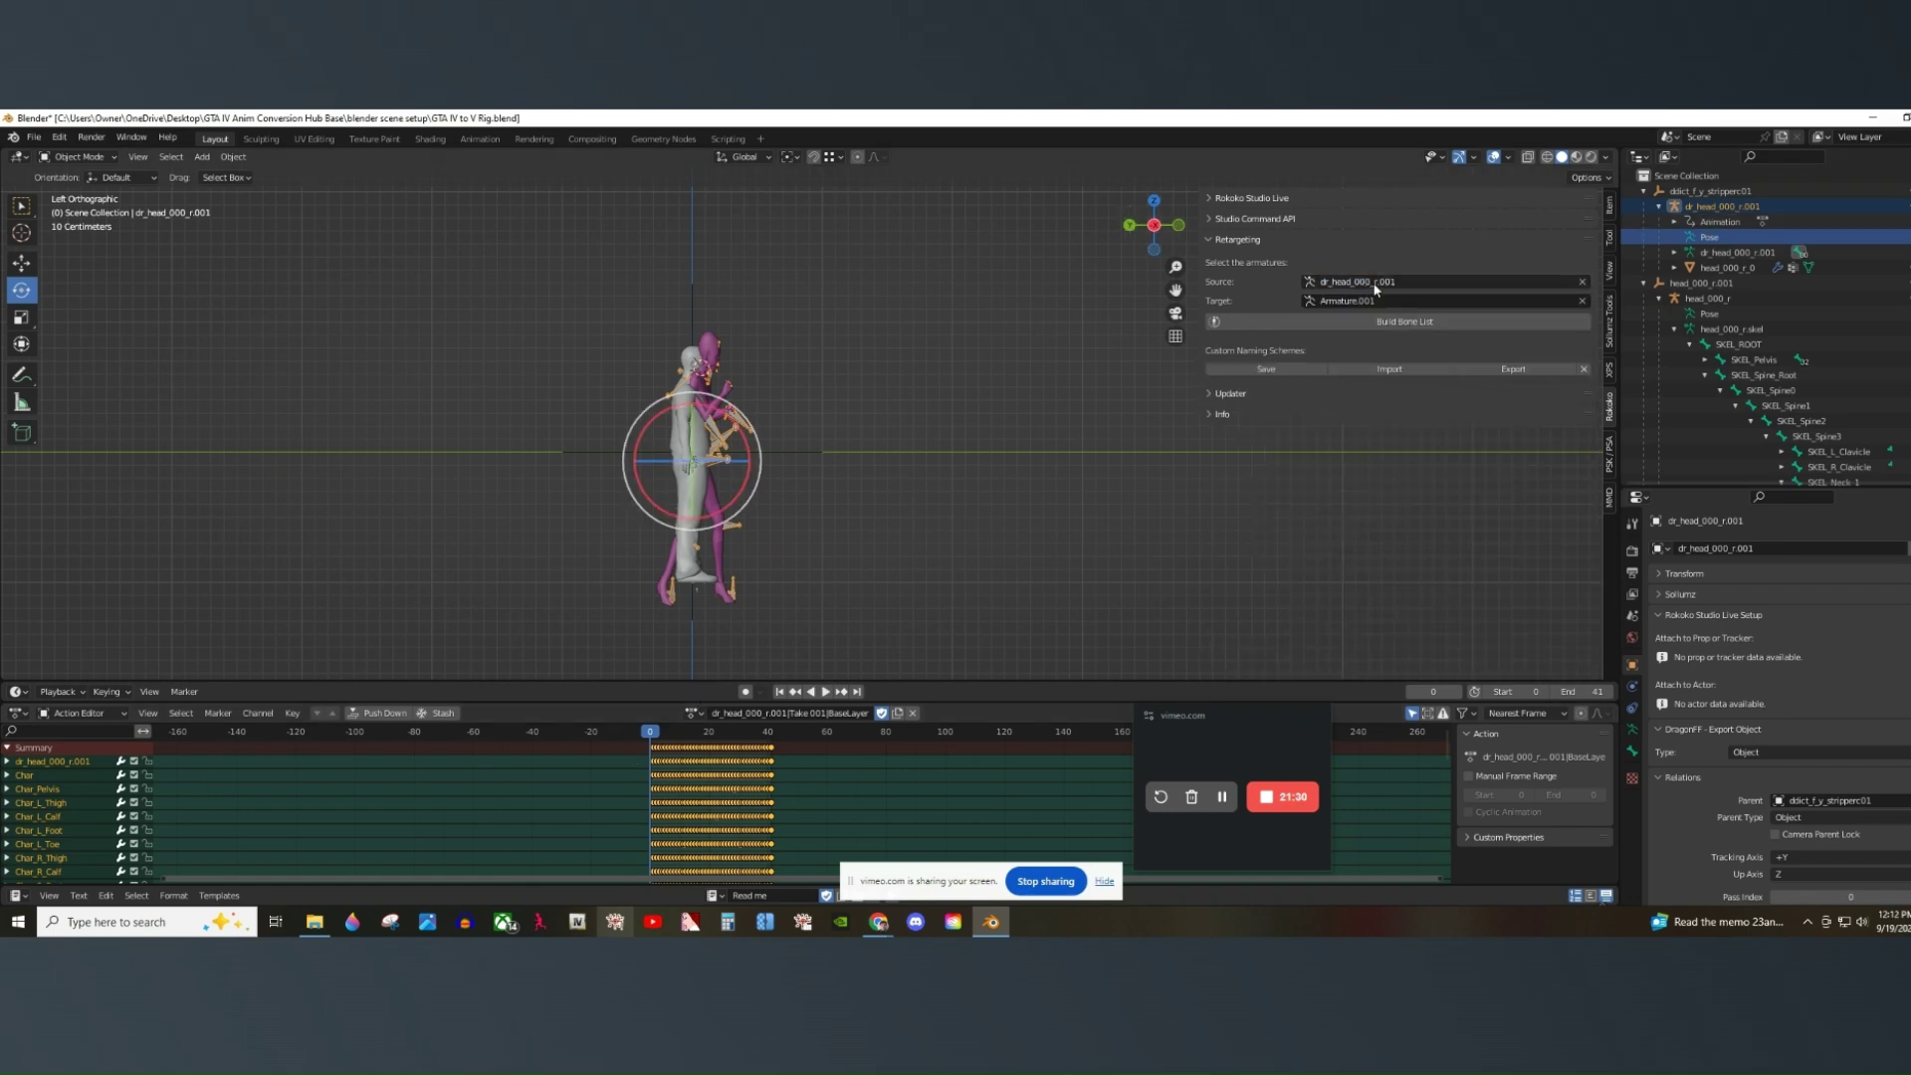
pyautogui.click(1373, 300)
pyautogui.click(1339, 356)
pyautogui.click(1364, 322)
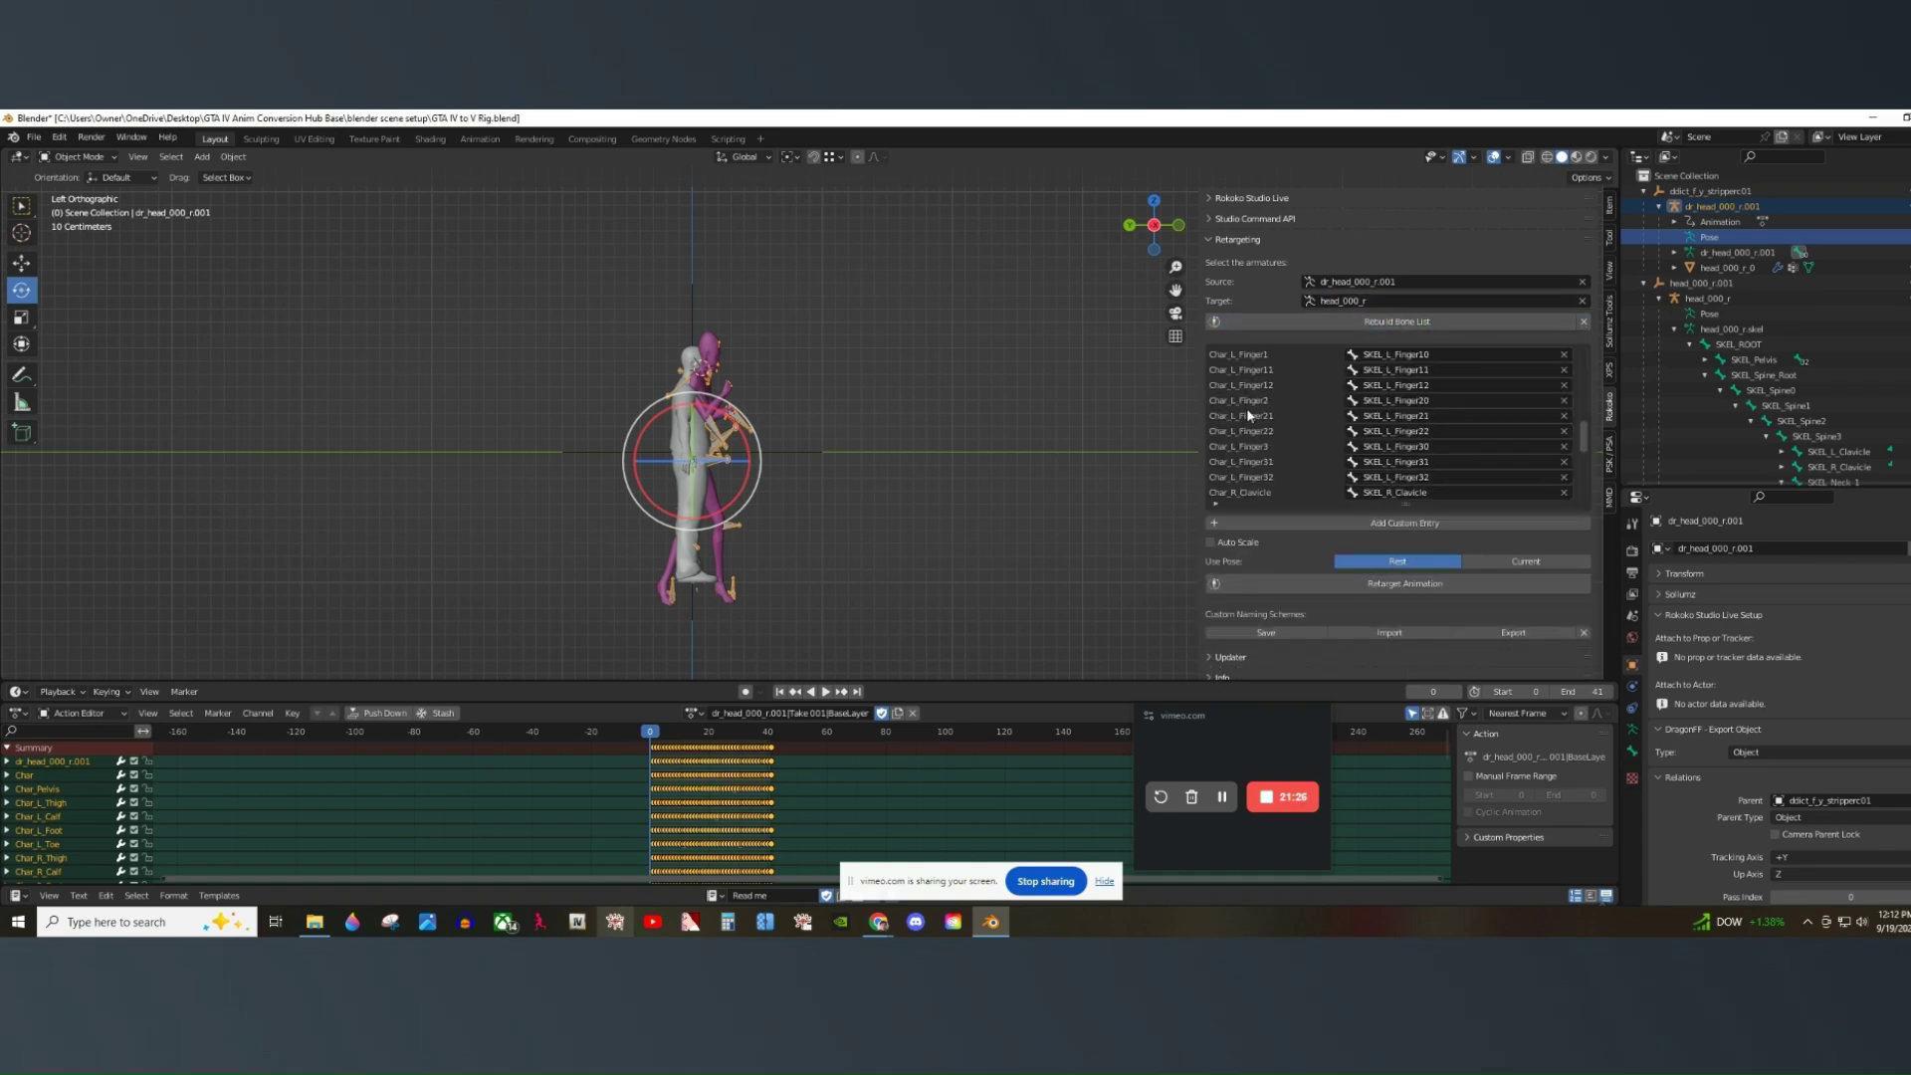
# Clear the target bones mapped to all left finger entries, from Char_L_Finger0 through Char_L_Finger32.
pyautogui.scroll(10, 1253, 405)
pyautogui.scroll(-8, 1396, 361)
pyautogui.click(1564, 416)
pyautogui.click(1564, 431)
pyautogui.click(1563, 446)
pyautogui.scroll(-3, 1564, 440)
pyautogui.click(1564, 416)
pyautogui.click(1564, 431)
pyautogui.scroll(-2, 1562, 430)
pyautogui.click(1563, 416)
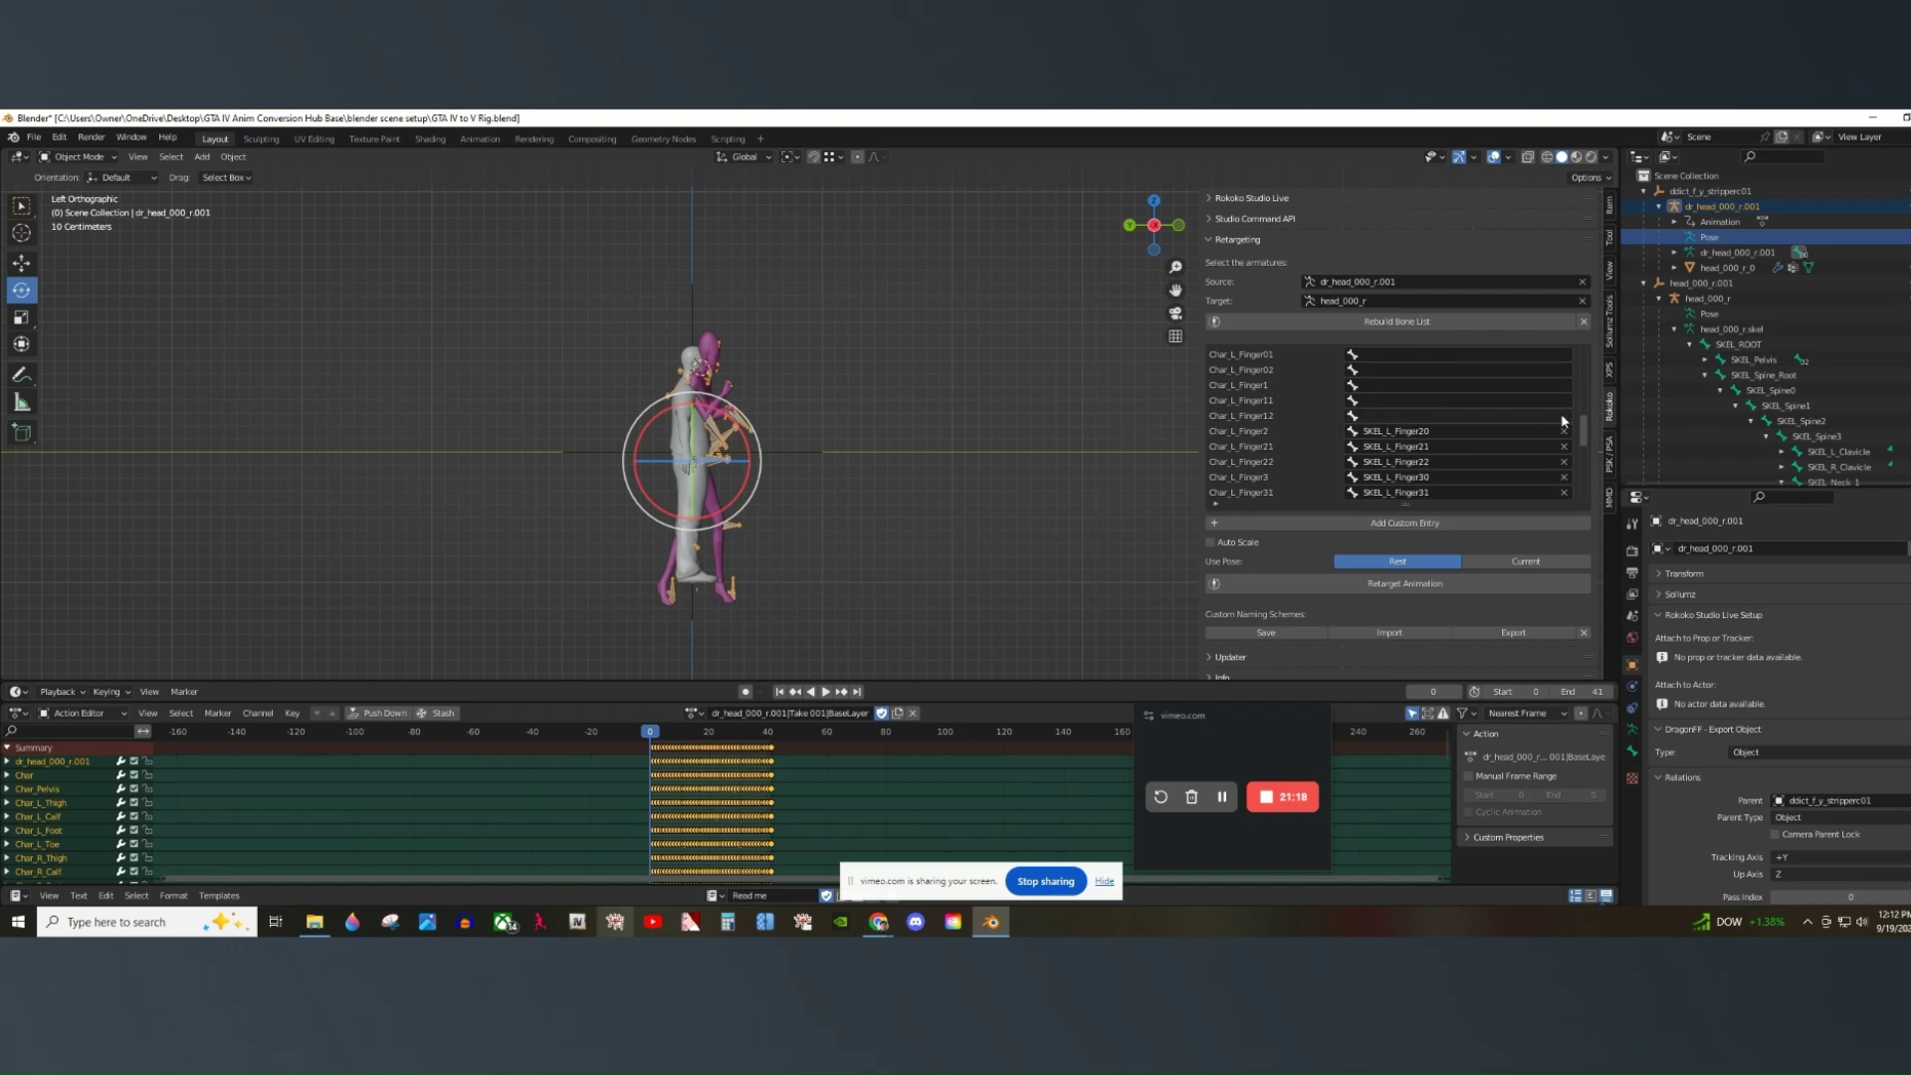
pyautogui.click(1559, 430)
pyautogui.click(1566, 430)
pyautogui.scroll(-2, 1567, 426)
pyautogui.click(1564, 400)
pyautogui.click(1563, 416)
pyautogui.click(1564, 431)
pyautogui.scroll(-1, 1565, 438)
pyautogui.click(1564, 445)
pyautogui.scroll(-1, 1567, 430)
pyautogui.click(1564, 416)
pyautogui.click(1564, 446)
# Clear the target bones mapped to all right finger entries, from Char_R_Finger0 through Char_R_Finger32.
pyautogui.scroll(-5, 1561, 432)
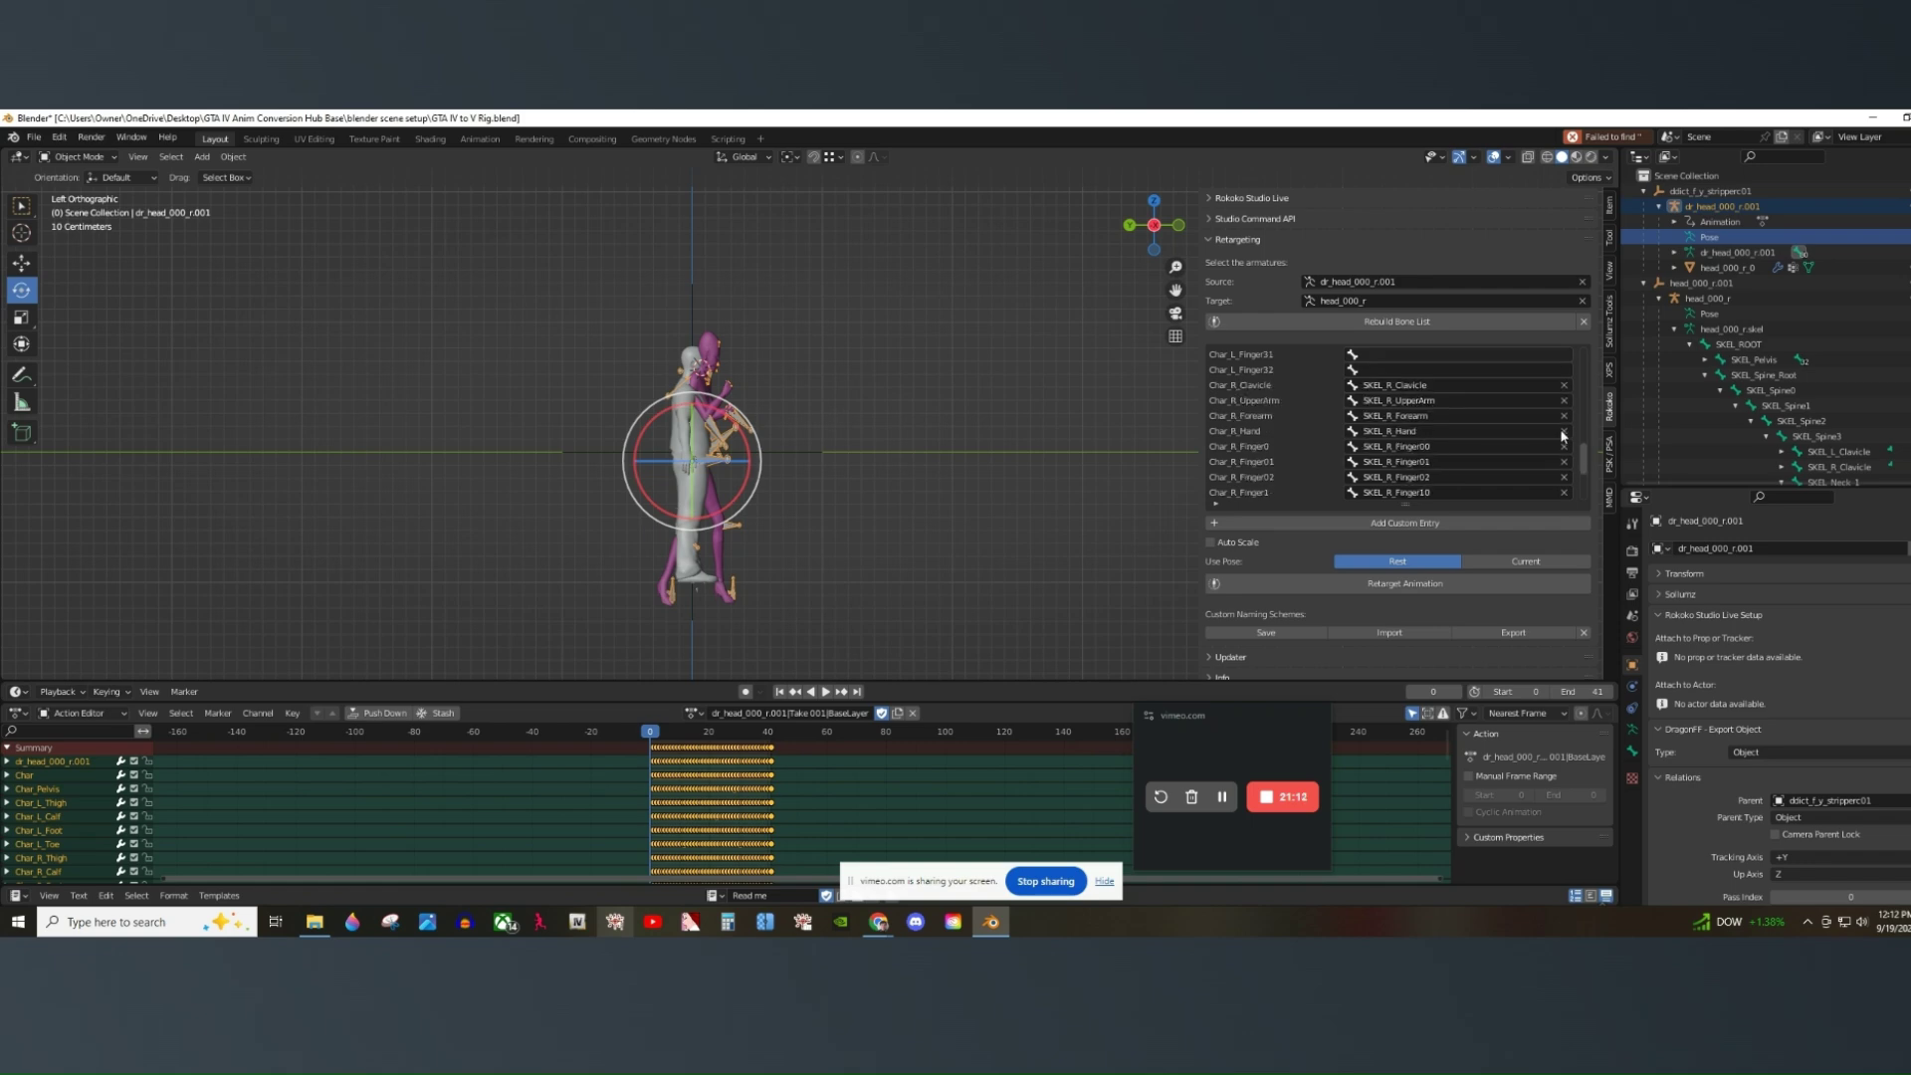
pyautogui.click(1563, 446)
pyautogui.scroll(-2, 1564, 448)
pyautogui.click(1564, 431)
pyautogui.click(1564, 446)
pyautogui.scroll(-3, 1563, 438)
pyautogui.click(1564, 416)
pyautogui.click(1563, 446)
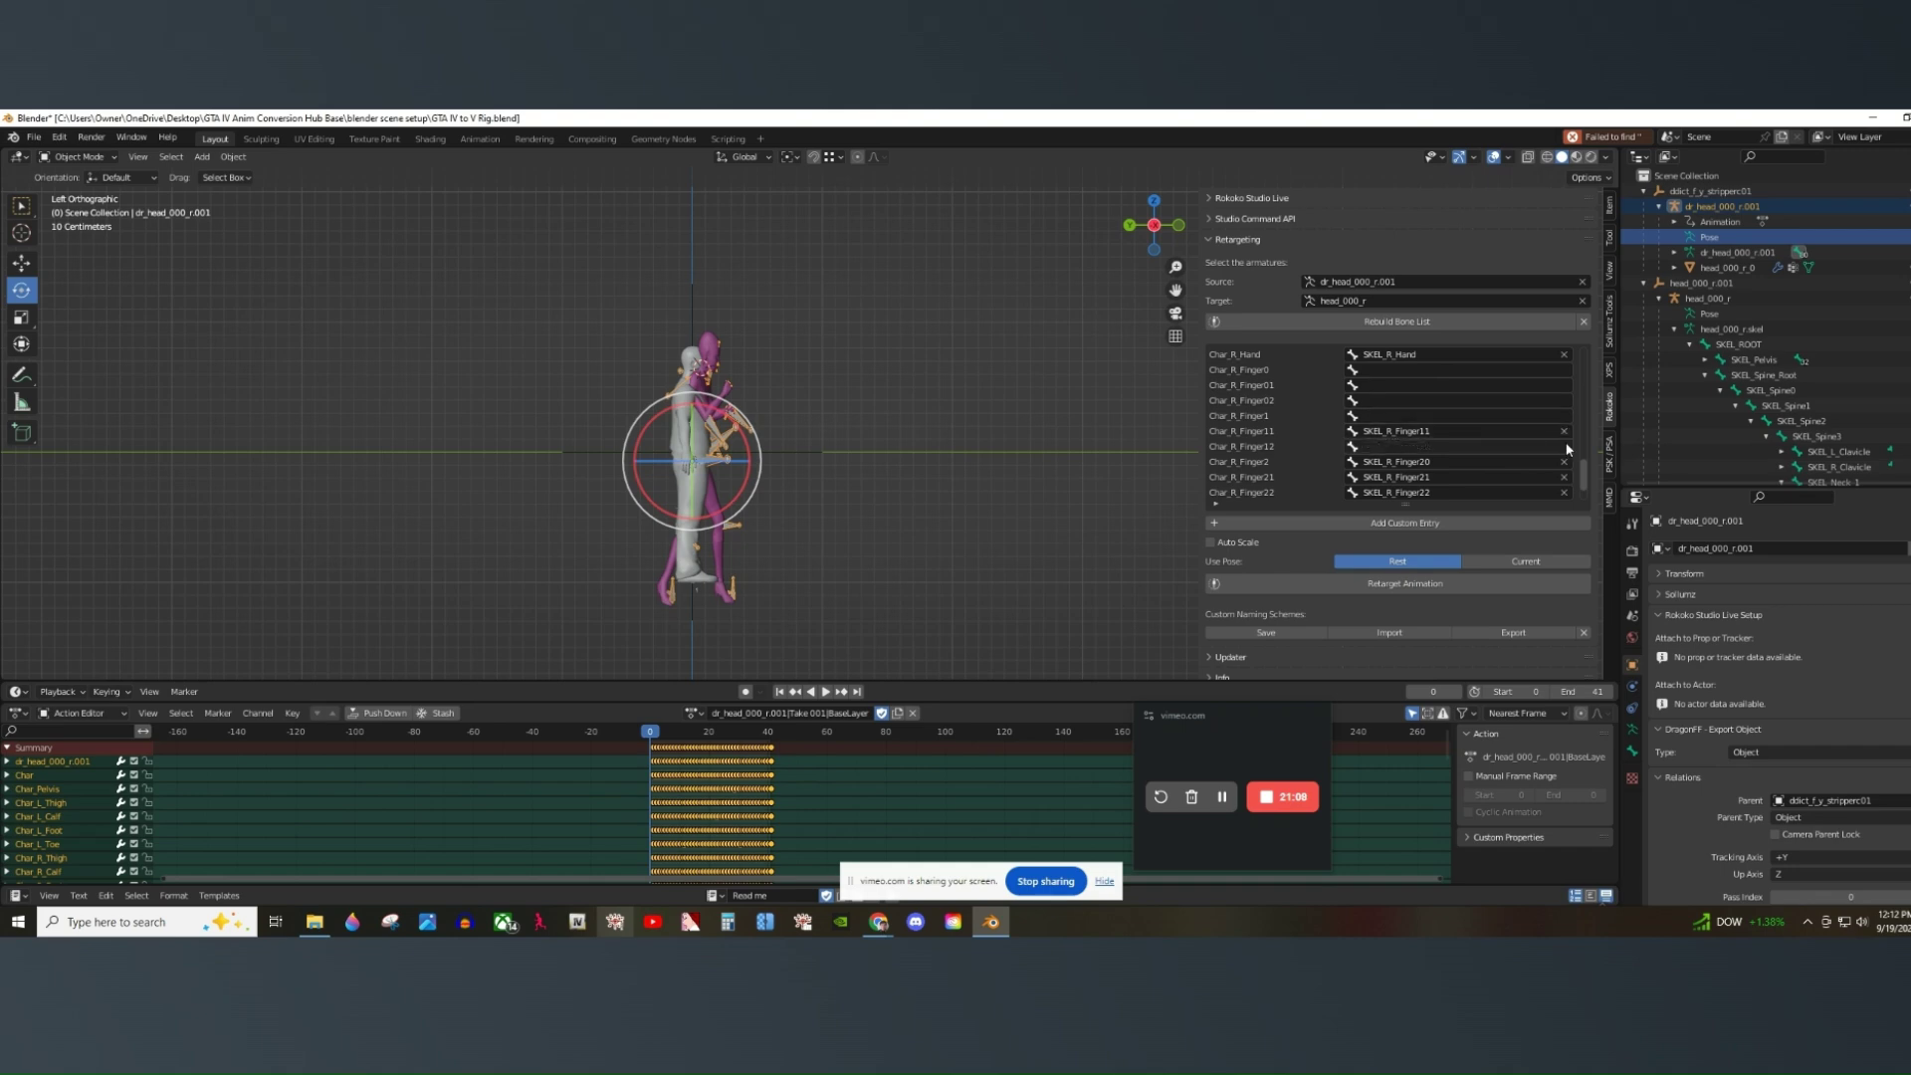
pyautogui.click(1564, 431)
pyautogui.click(1563, 461)
pyautogui.scroll(-3, 1562, 448)
pyautogui.click(1564, 431)
pyautogui.click(1563, 446)
pyautogui.click(1563, 461)
pyautogui.click(1563, 491)
pyautogui.click(1563, 477)
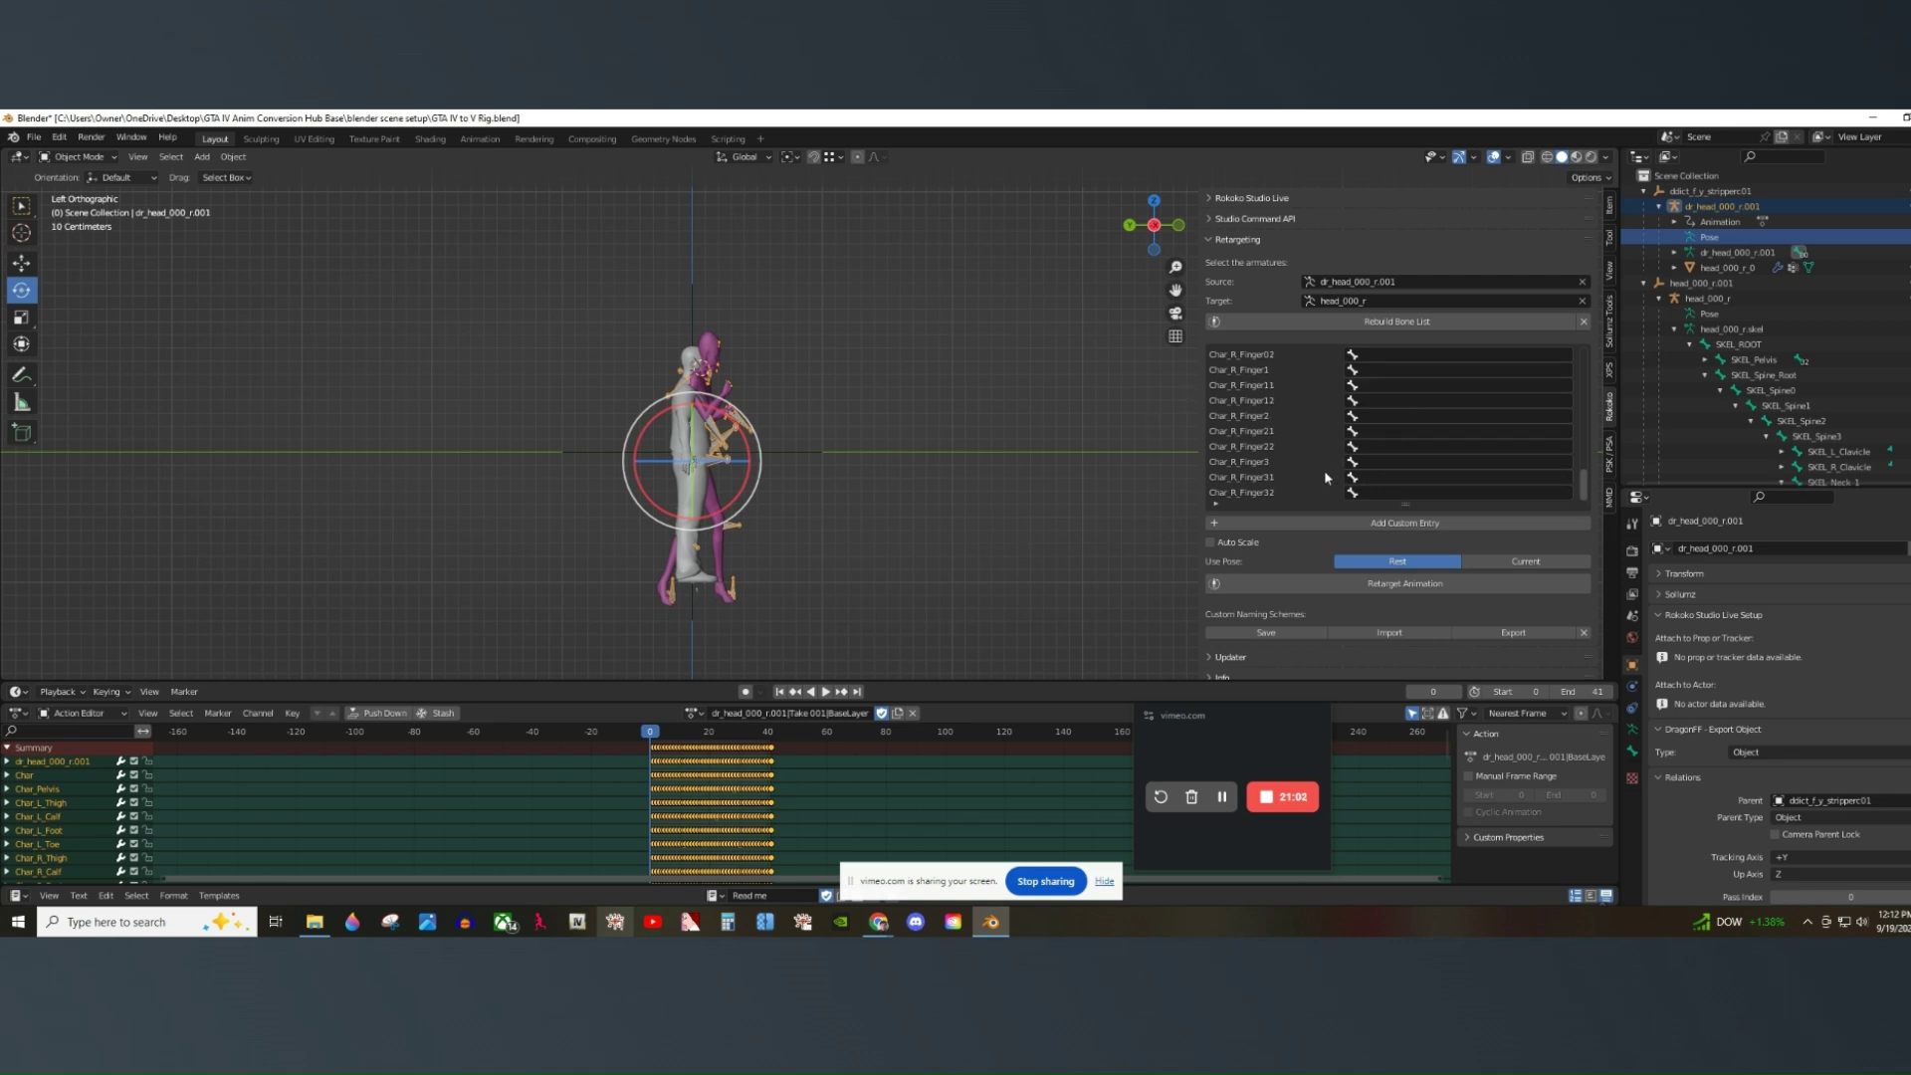
# Try retargeting the animation onto head_000_r, inspect the pose, and undo the retargeting.
pyautogui.click(1376, 583)
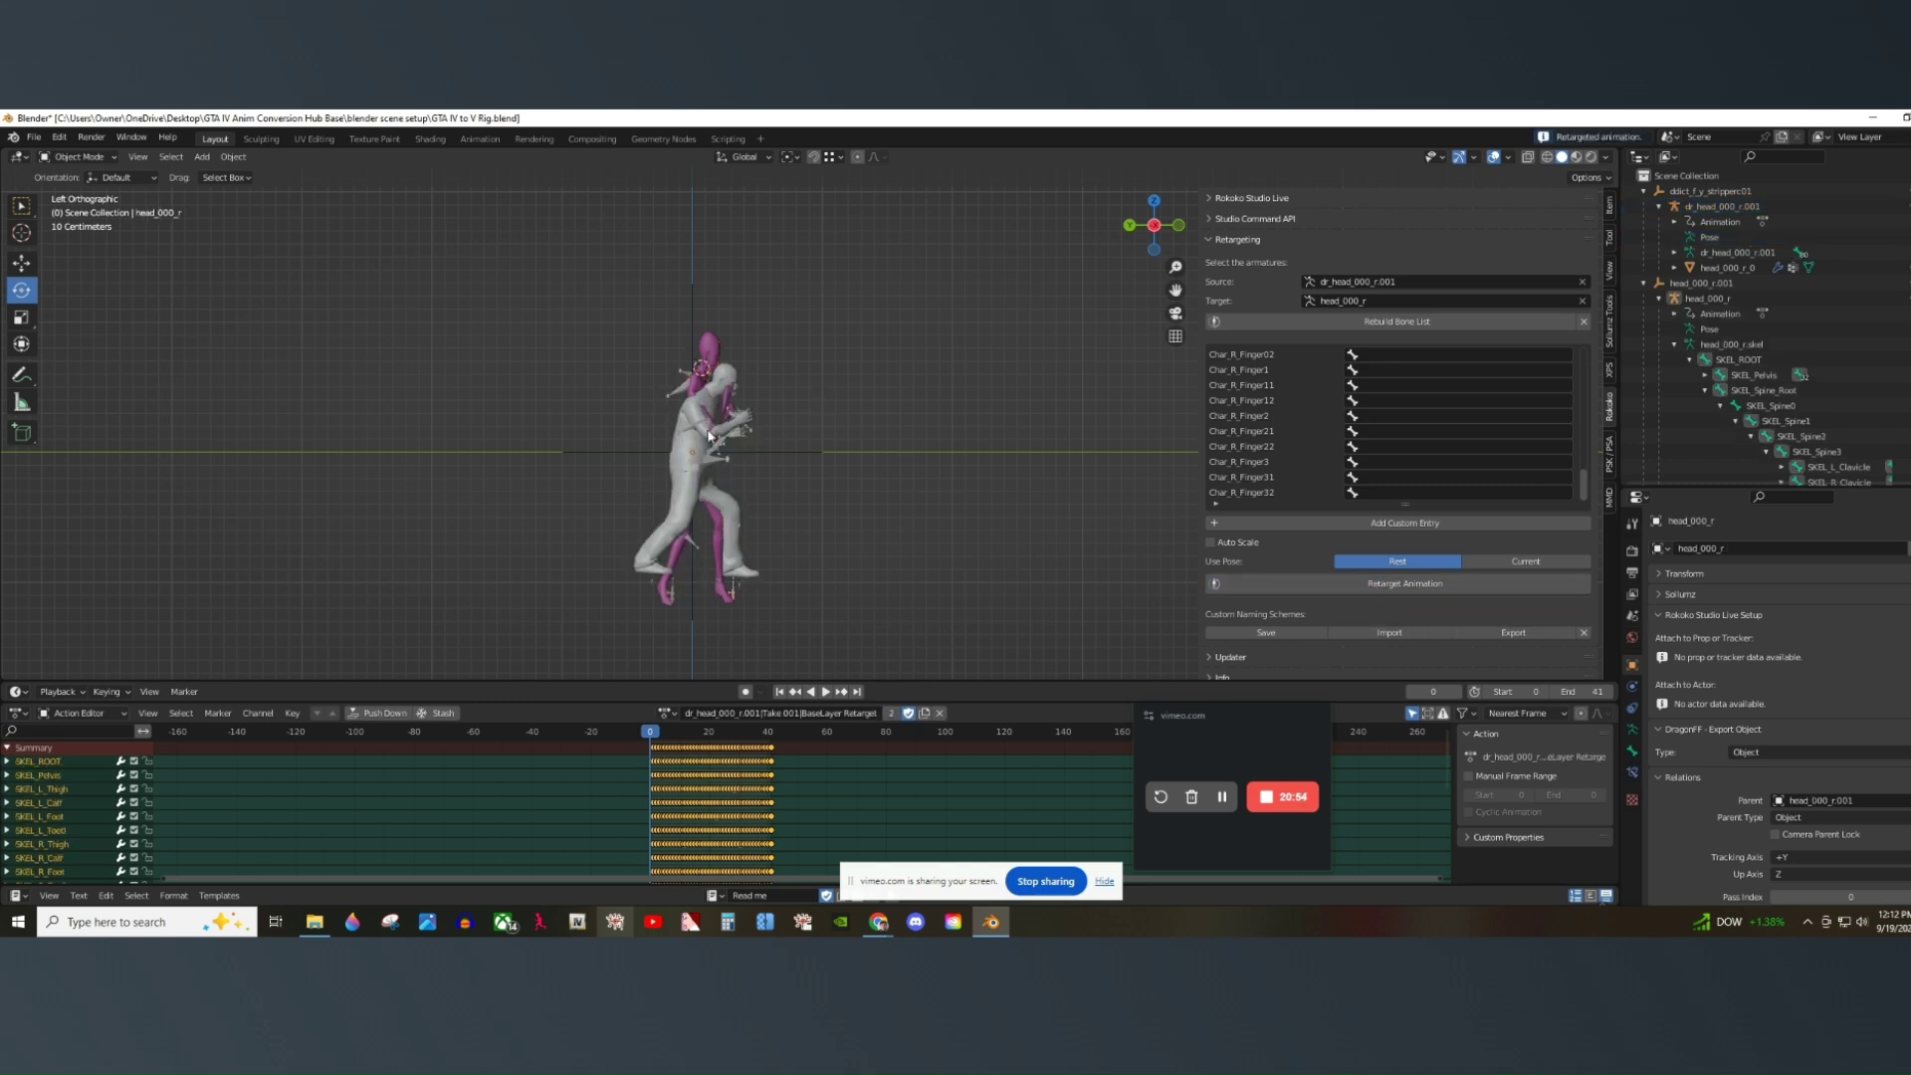
pyautogui.scroll(4, 750, 387)
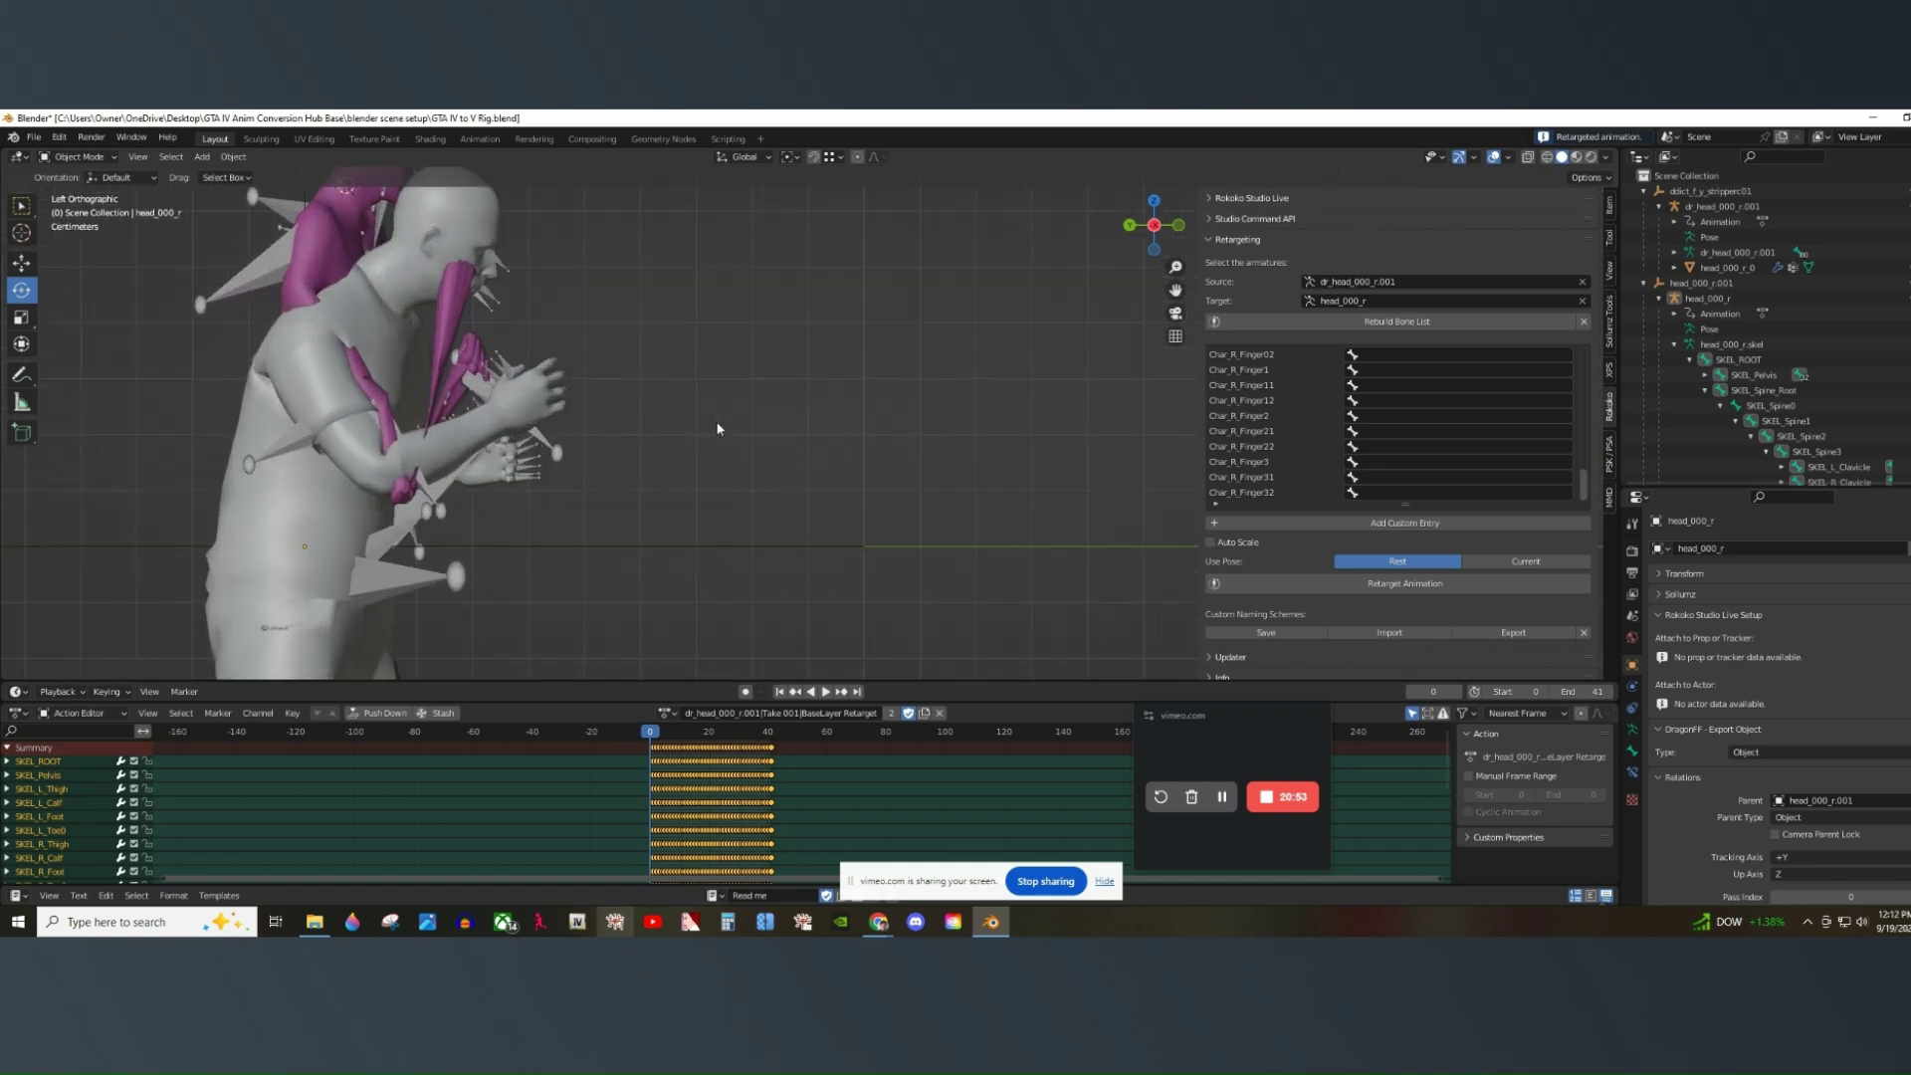
pyautogui.scroll(-5, 503, 422)
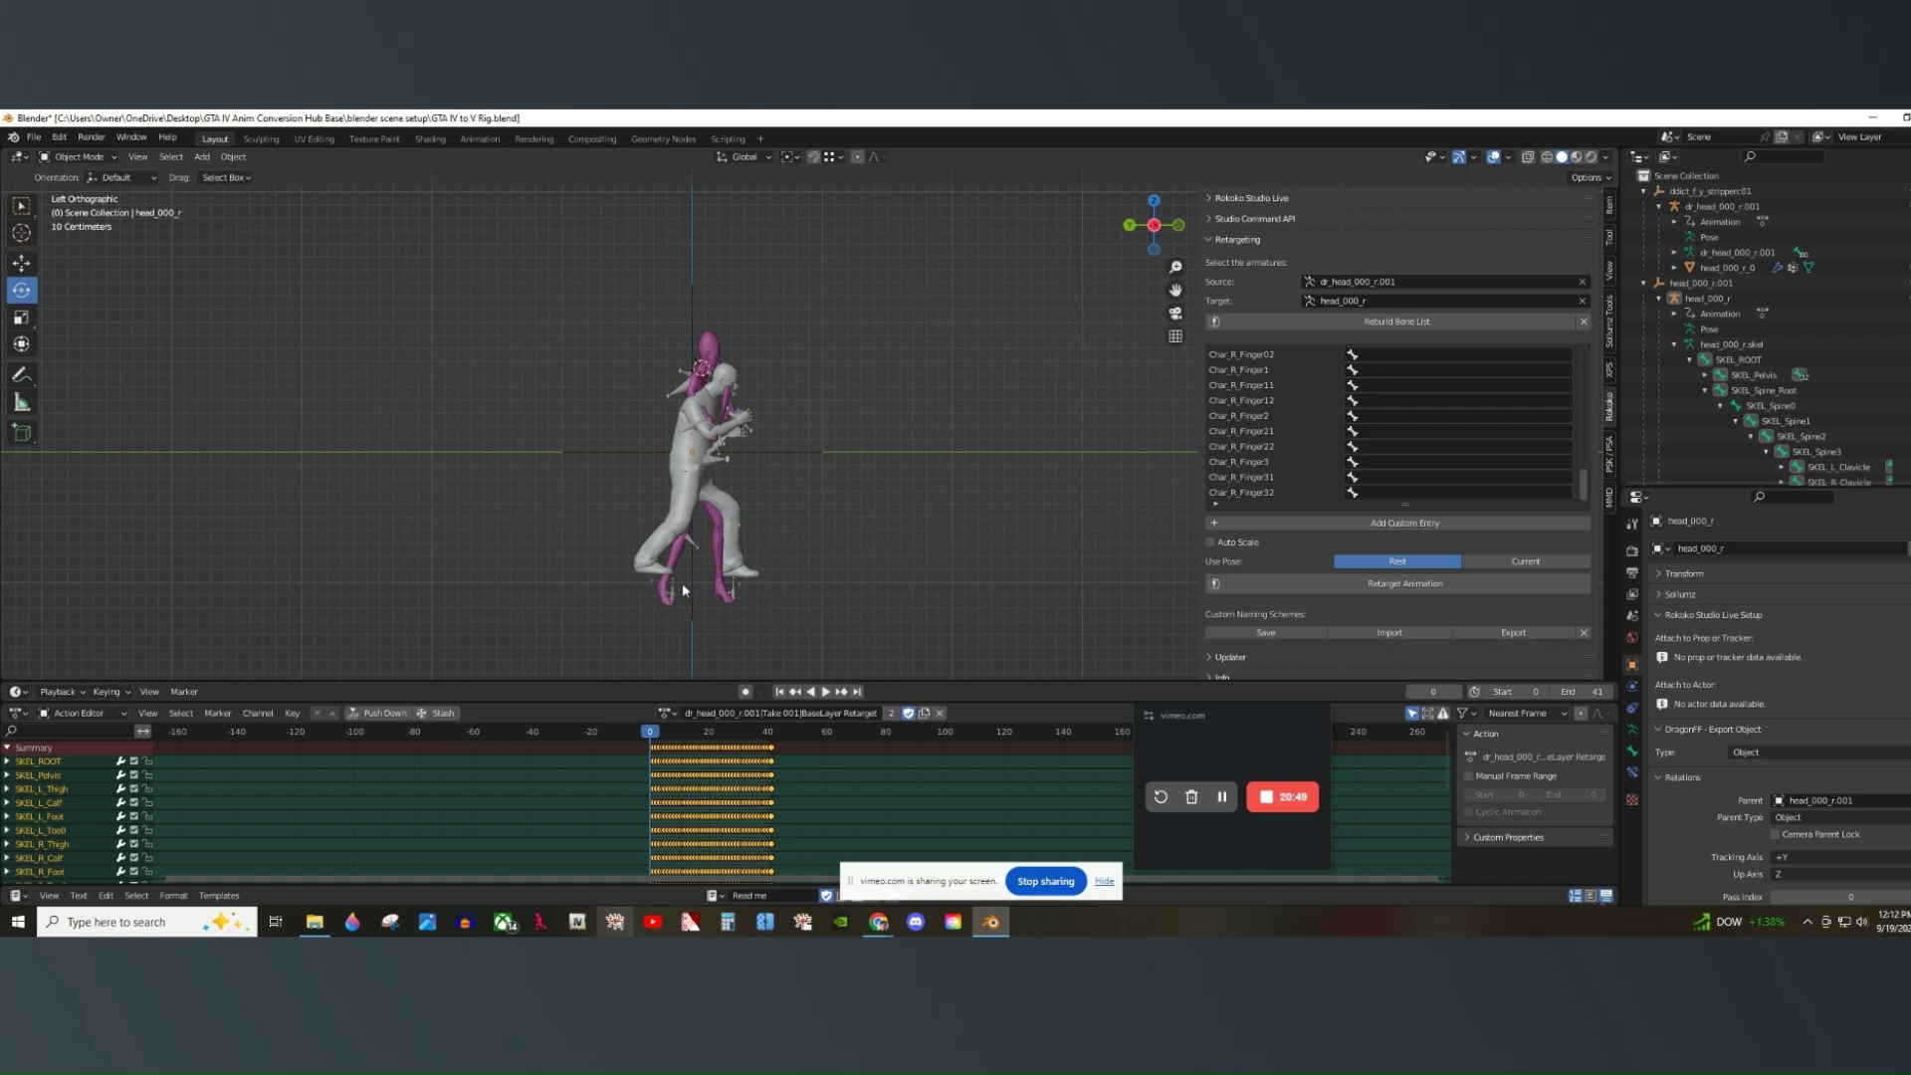
pyautogui.click(59, 139)
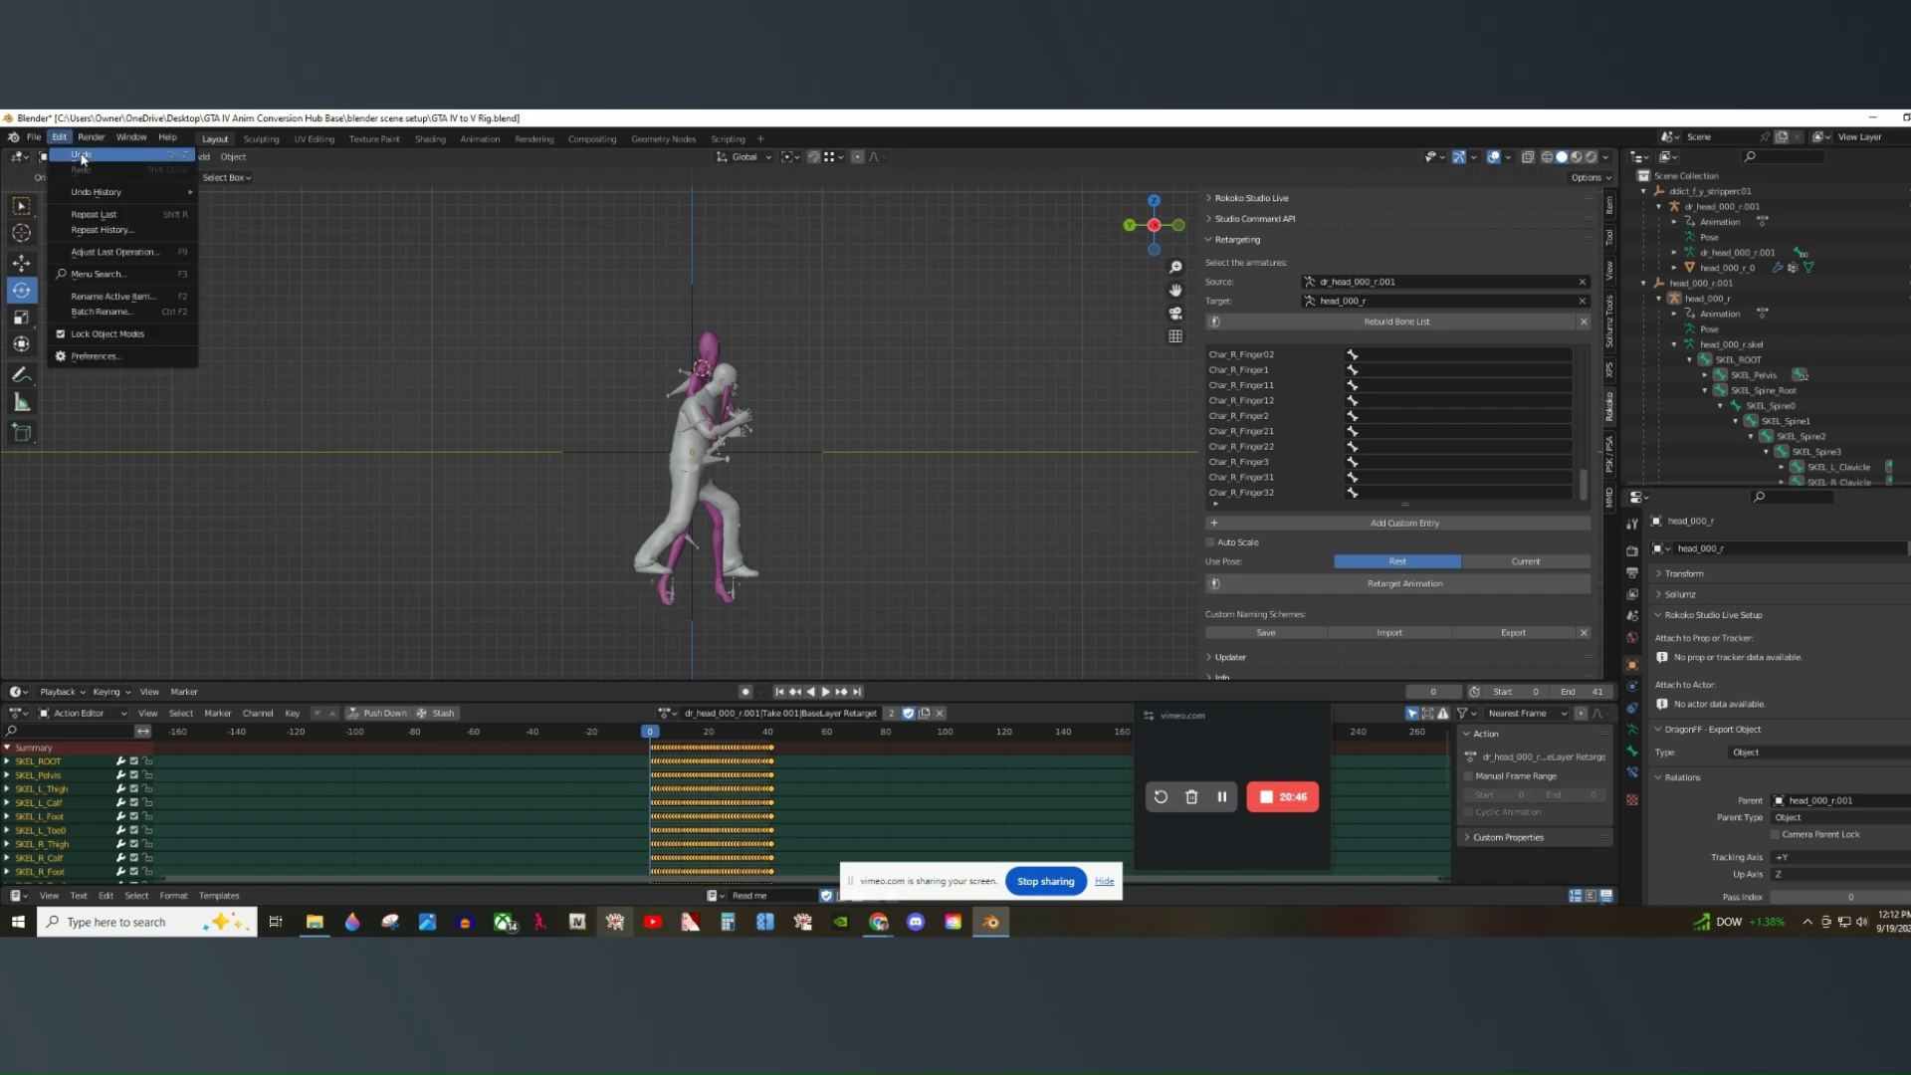
pyautogui.click(80, 158)
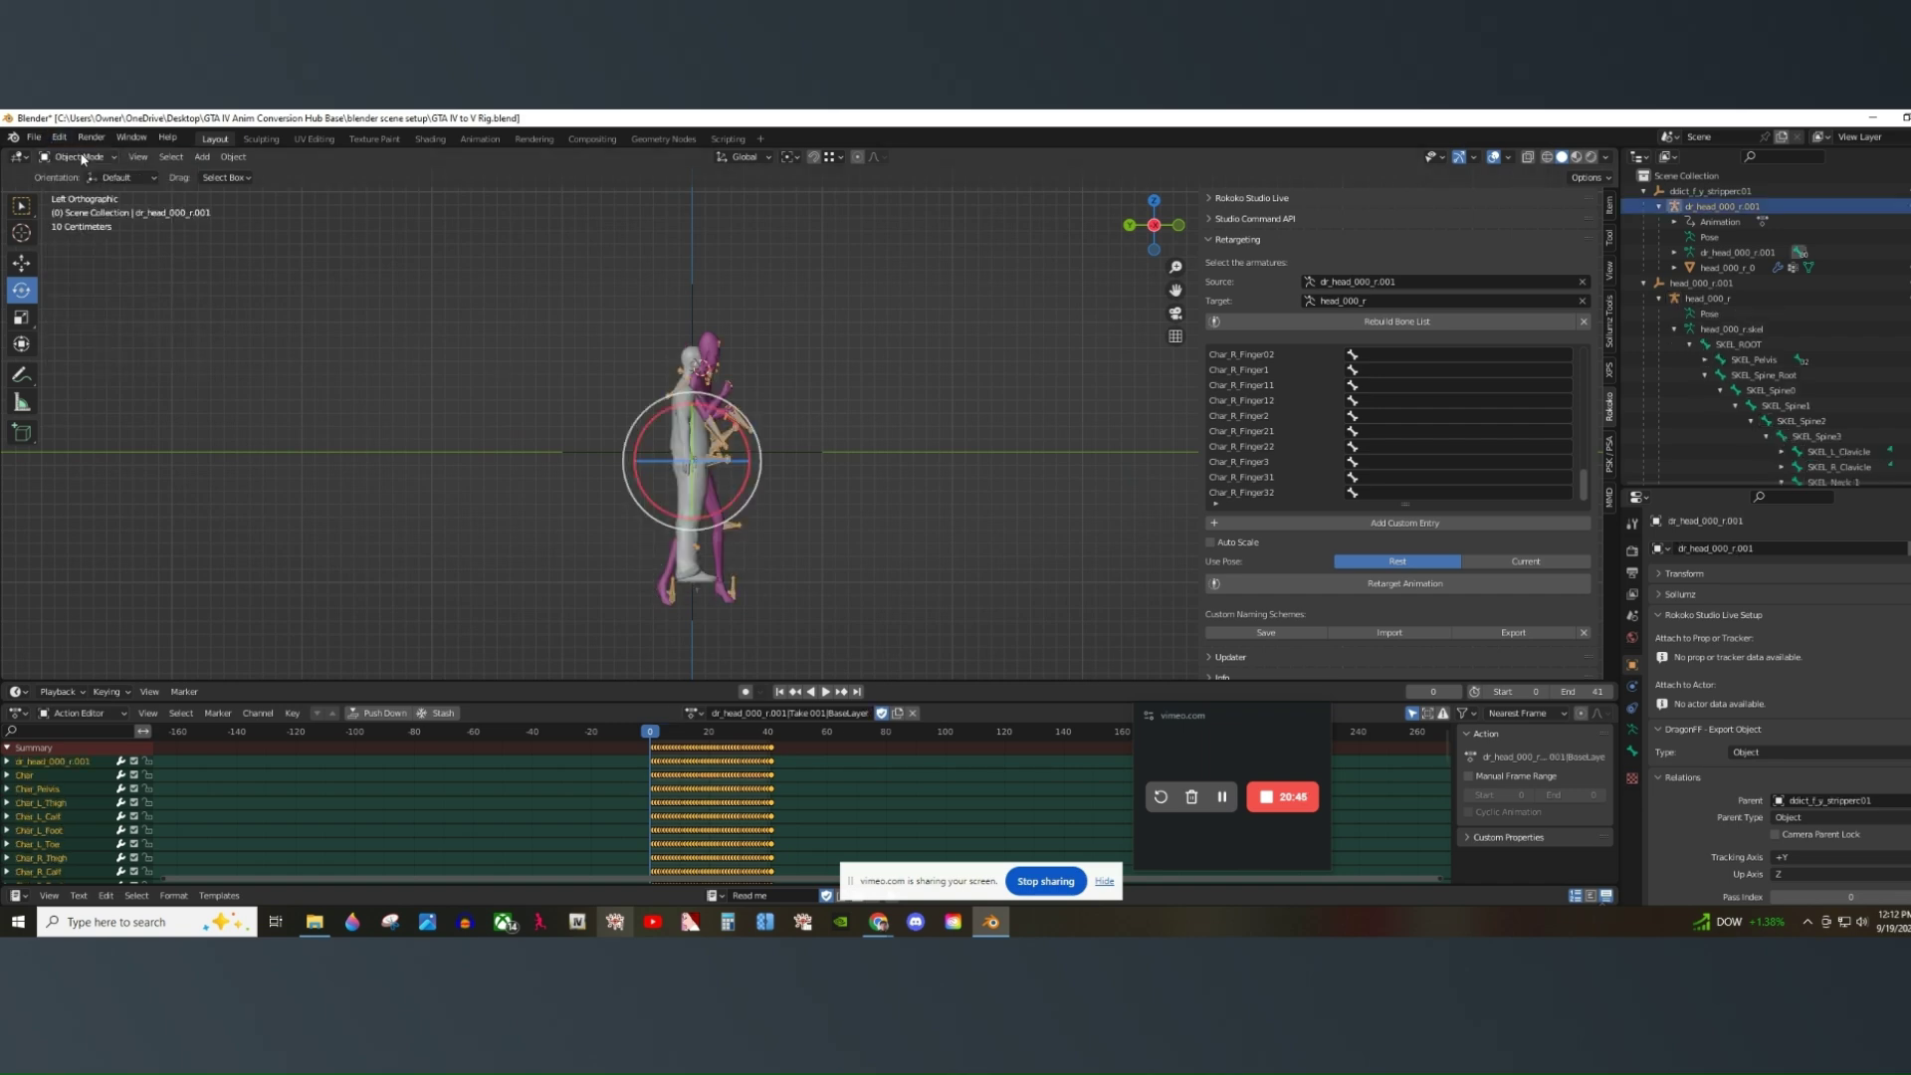
# Select the imported source character's whole hierarchy and move it slightly down along Z to line up with the GTA V model.
pyautogui.rightClick(1692, 192)
pyautogui.click(1632, 254)
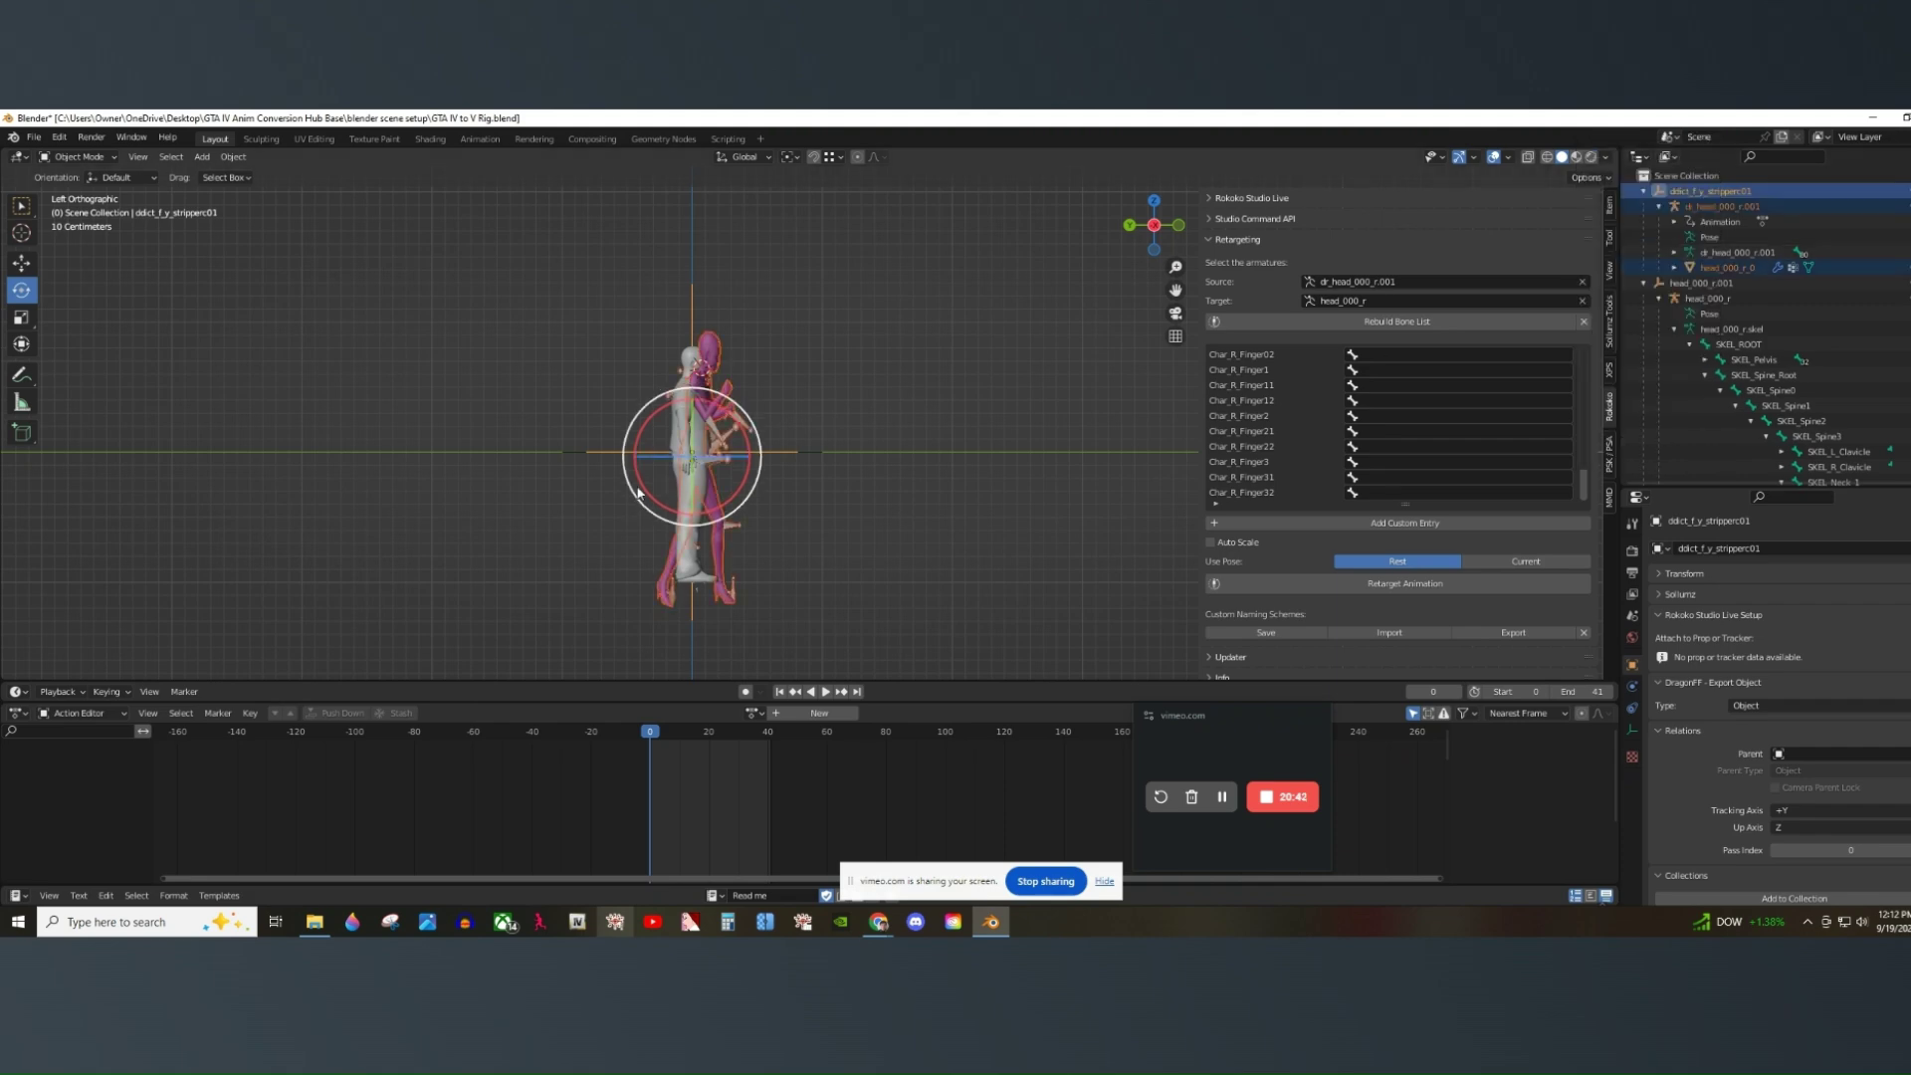
pyautogui.click(21, 263)
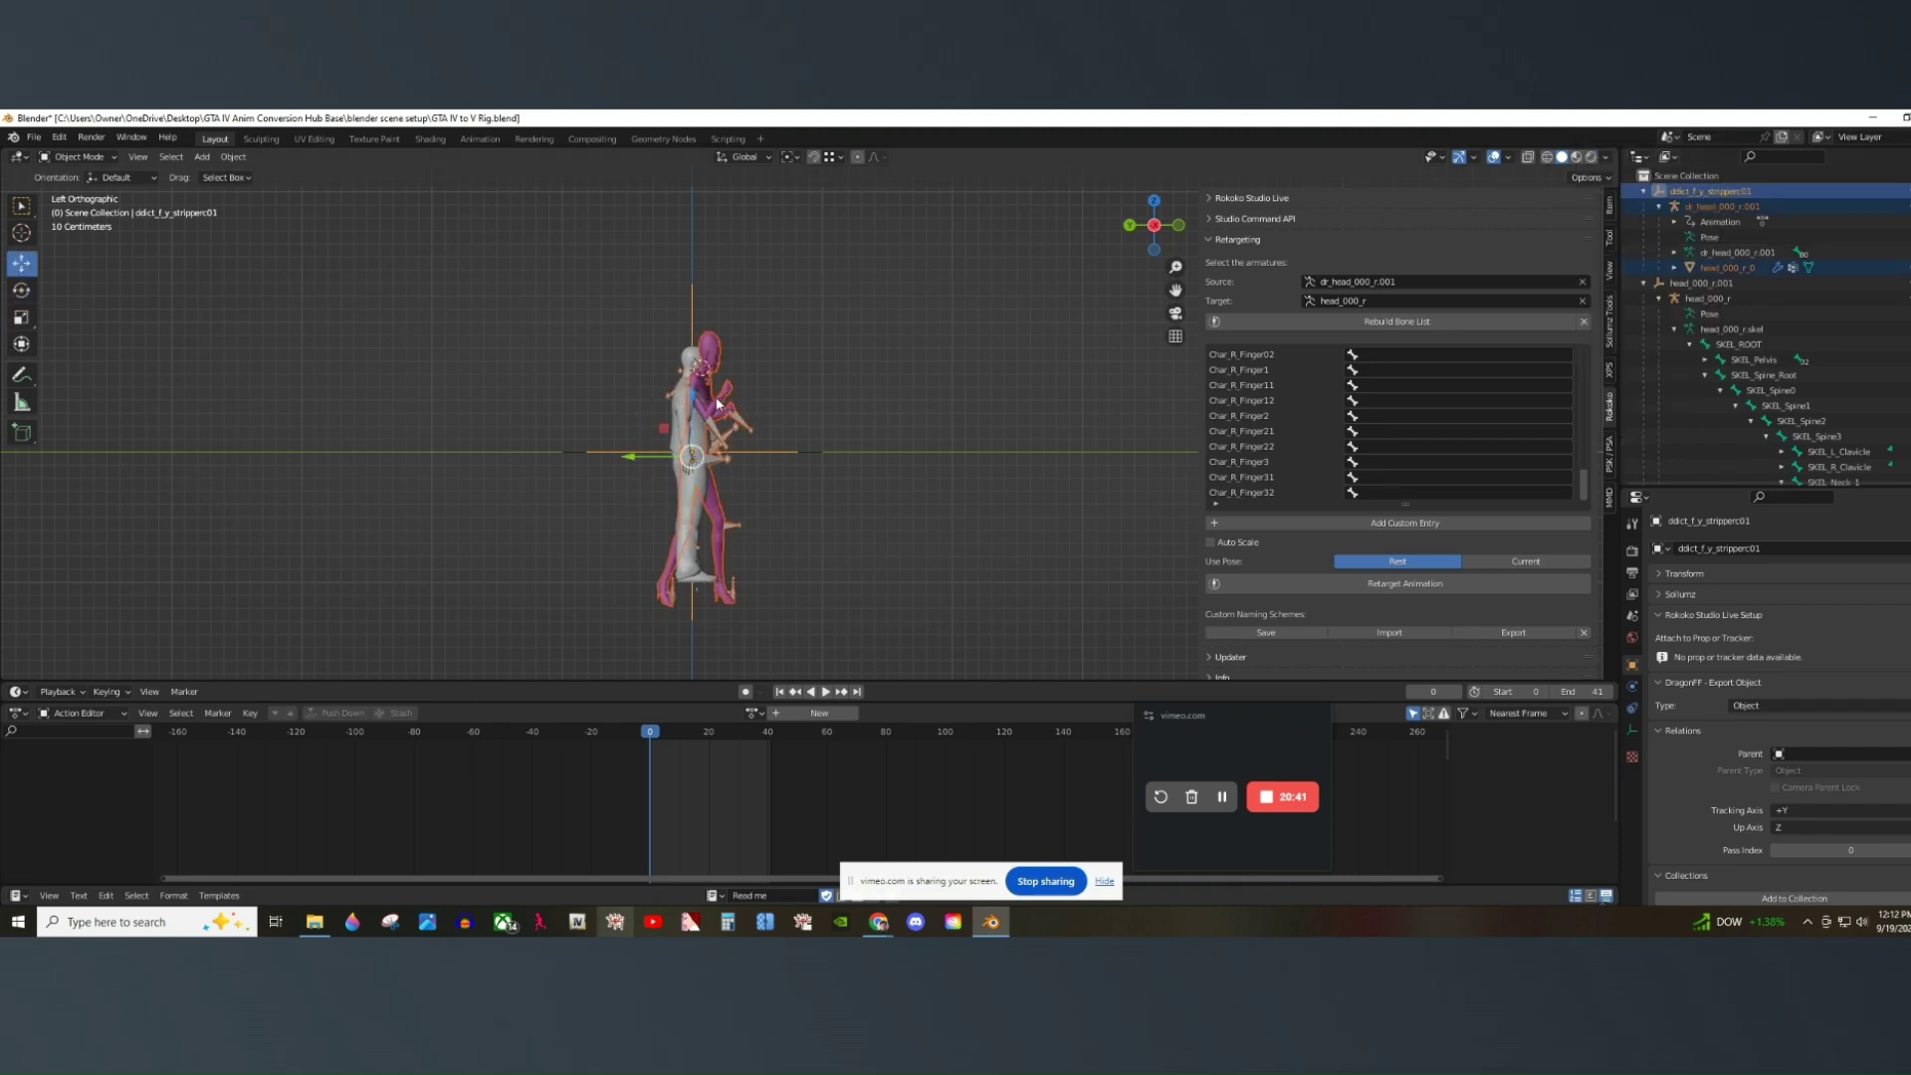
pyautogui.moveTo(693, 396); pyautogui.dragTo(693, 412)
# Rebuild the retargeting bone list and clear the target bones of the left finger entries, Char_L_Finger0 through Char_L_Finger32.
pyautogui.click(1398, 322)
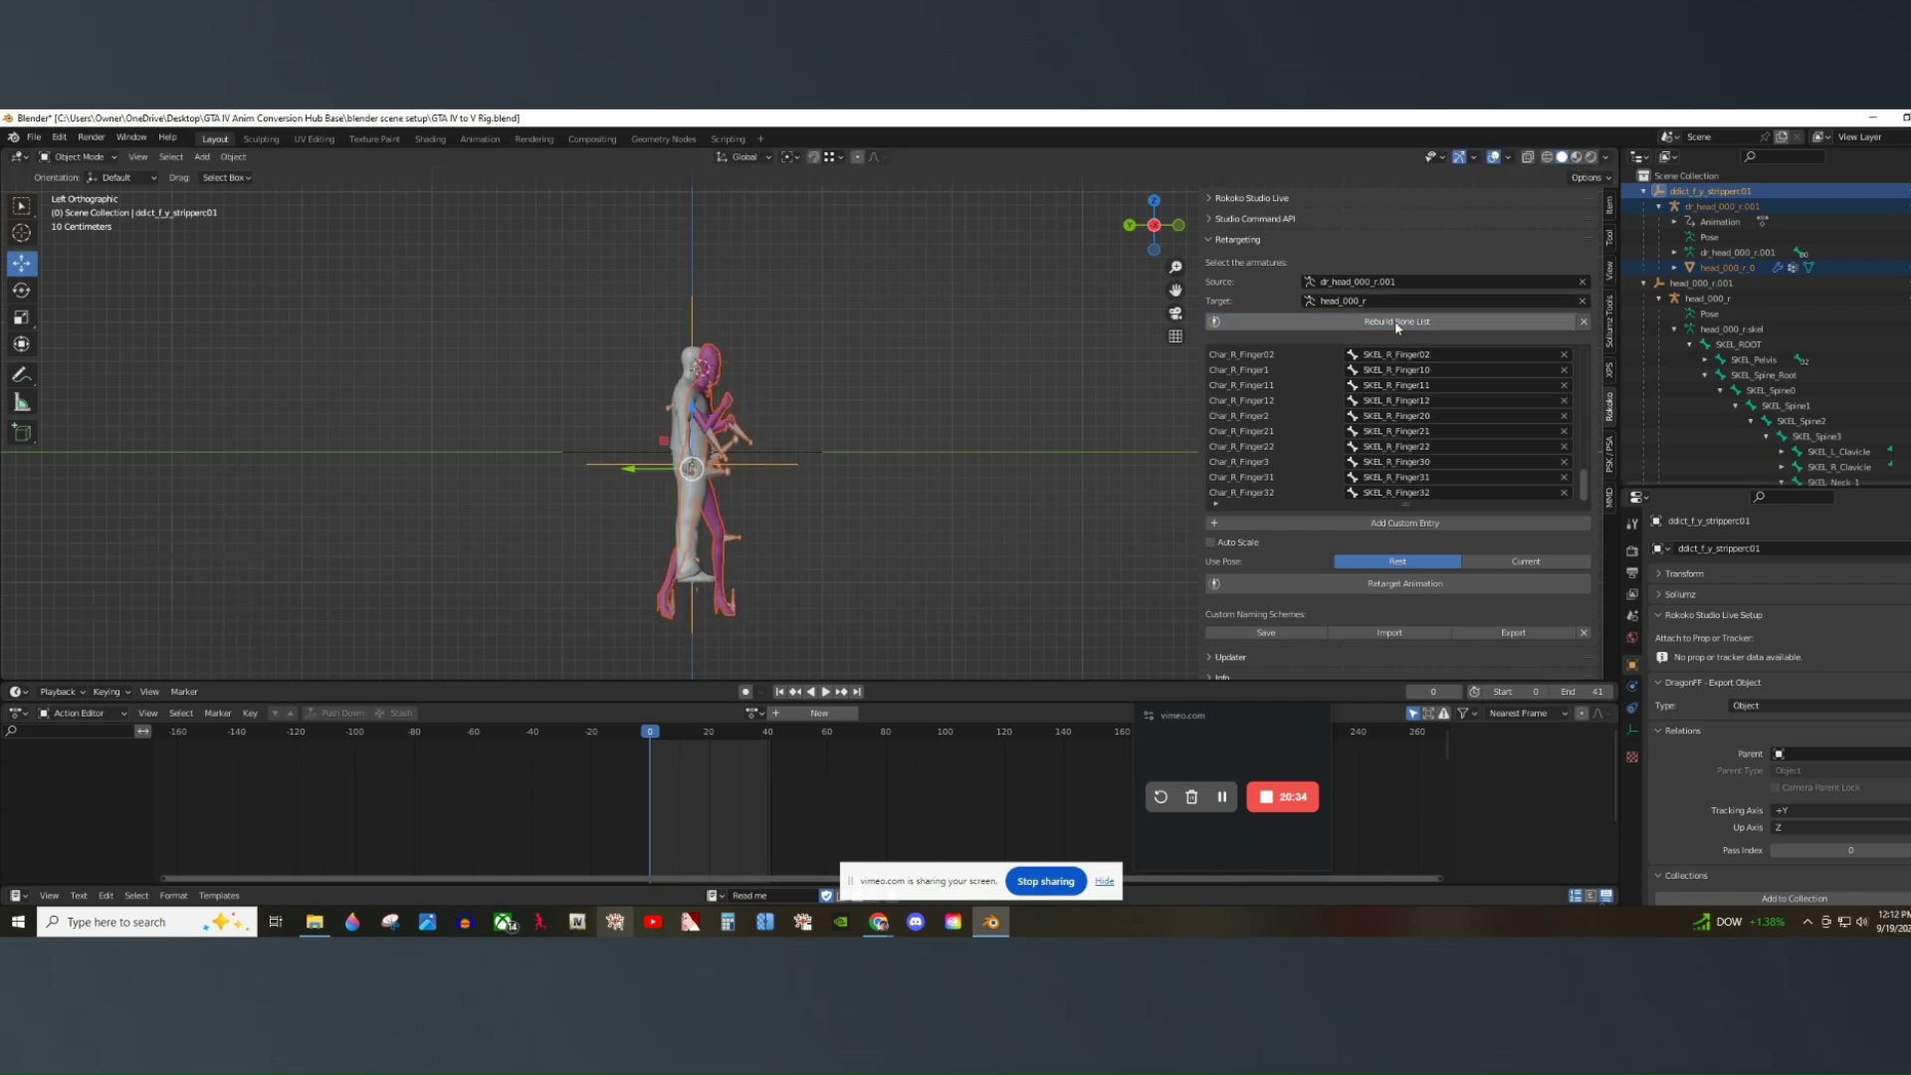
pyautogui.scroll(-9, 1256, 395)
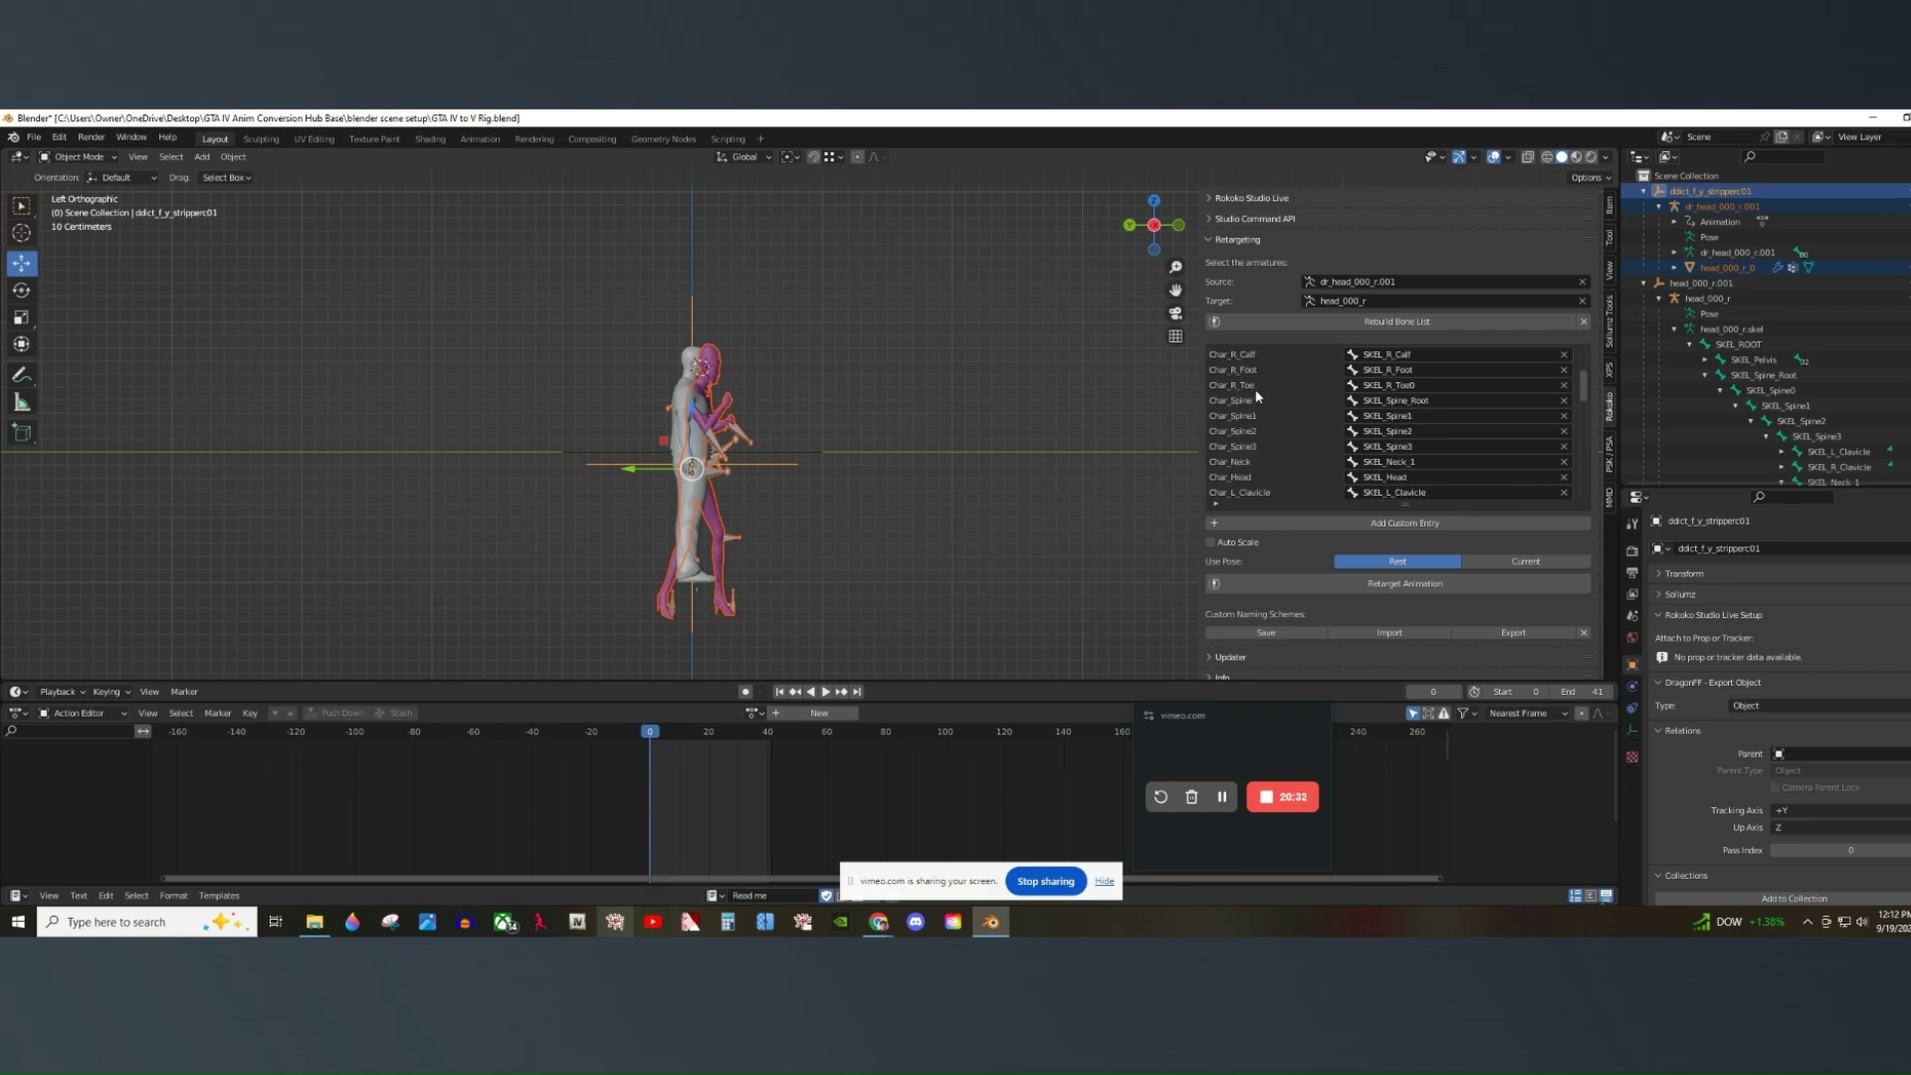
pyautogui.click(1564, 401)
pyautogui.click(1566, 416)
pyautogui.click(1566, 431)
pyautogui.scroll(-2, 1568, 428)
pyautogui.click(1566, 416)
pyautogui.click(1565, 431)
pyautogui.click(1565, 445)
pyautogui.scroll(-3, 1568, 438)
pyautogui.click(1565, 416)
pyautogui.click(1565, 431)
pyautogui.click(1564, 446)
pyautogui.scroll(-3, 1568, 445)
pyautogui.click(1566, 416)
pyautogui.click(1567, 431)
pyautogui.click(1566, 446)
# Clear the target bones of the right finger entries, Char_R_Finger0 through Char_R_Finger32.
pyautogui.scroll(-5, 1566, 453)
pyautogui.click(1564, 446)
pyautogui.click(1565, 461)
pyautogui.click(1564, 477)
pyautogui.scroll(-4, 1568, 473)
pyautogui.click(1564, 431)
pyautogui.click(1565, 446)
pyautogui.click(1565, 462)
pyautogui.scroll(-4, 1568, 453)
pyautogui.click(1564, 416)
pyautogui.click(1564, 431)
pyautogui.click(1565, 446)
pyautogui.click(1564, 462)
pyautogui.click(1564, 477)
pyautogui.click(1564, 492)
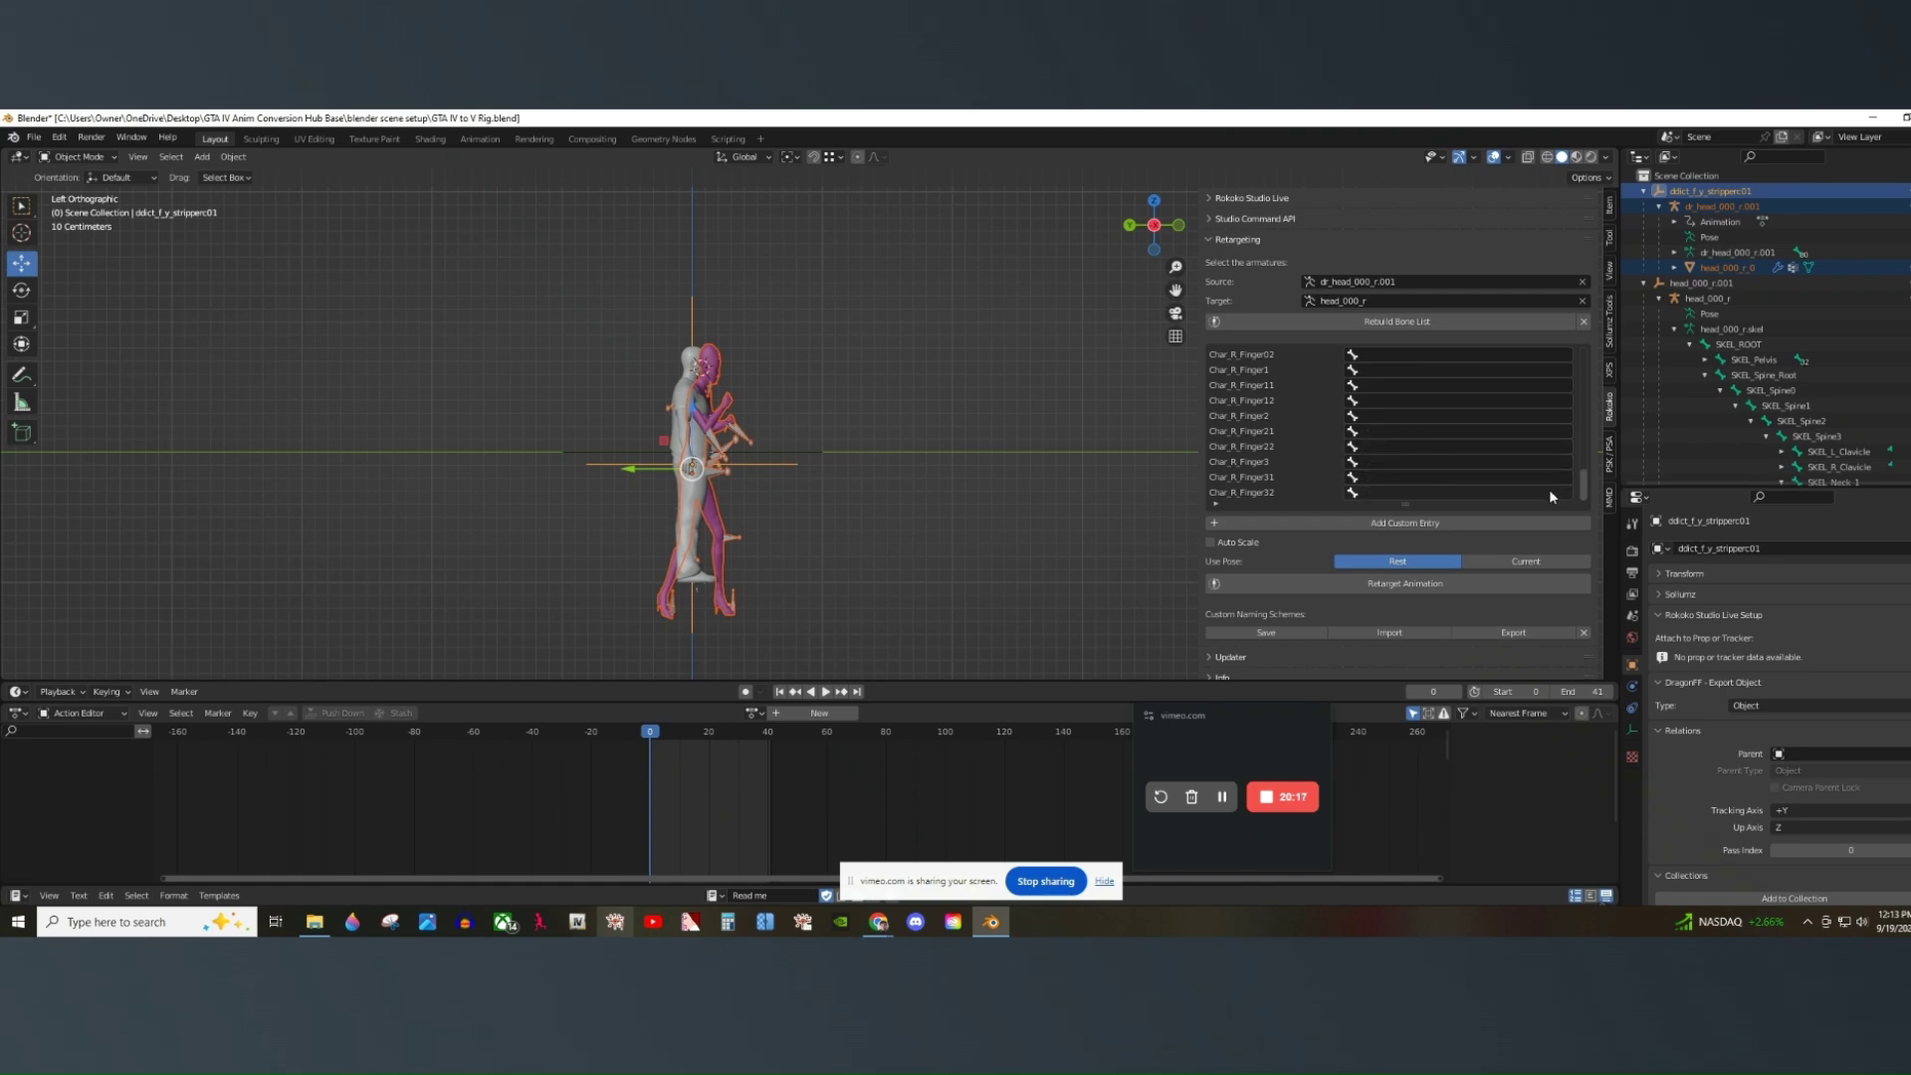
# Retarget the animation onto head_000_r and delete the imported source character with its whole hierarchy.
pyautogui.click(1405, 586)
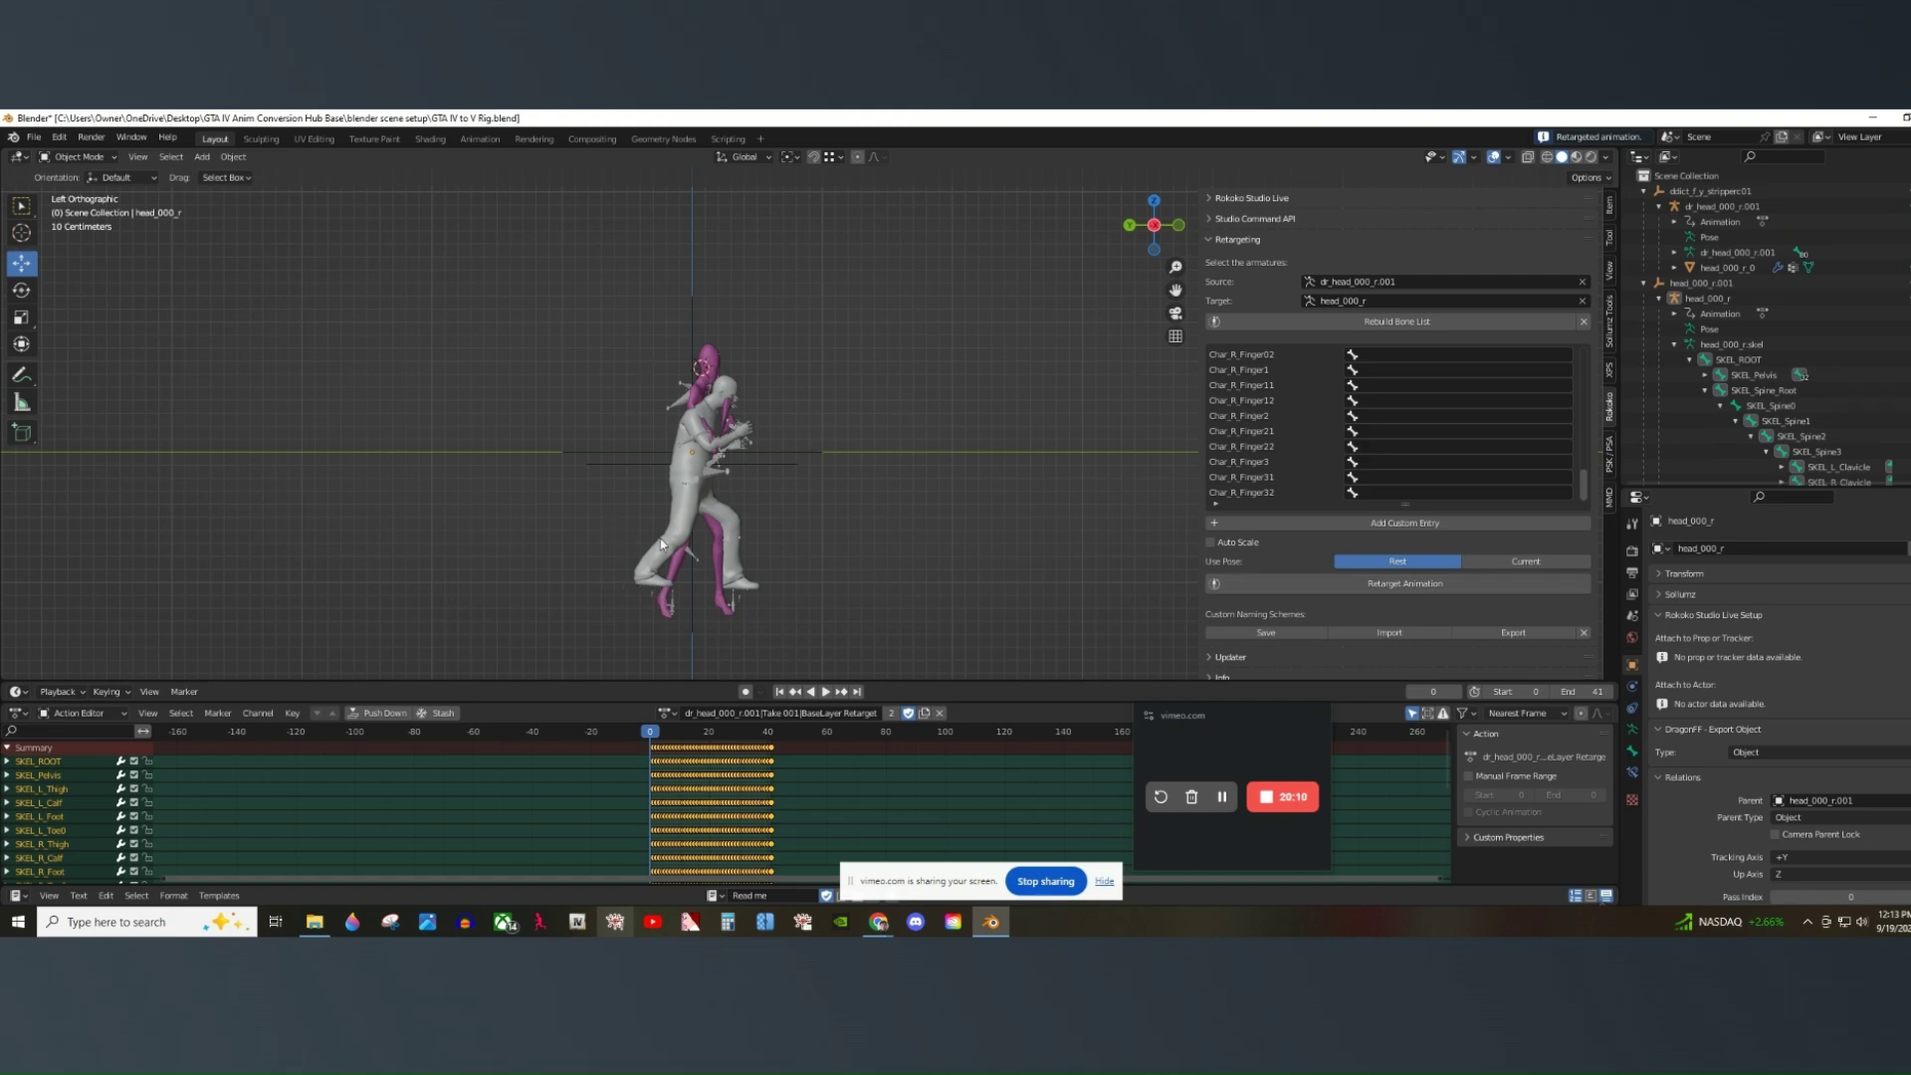
pyautogui.click(1682, 190)
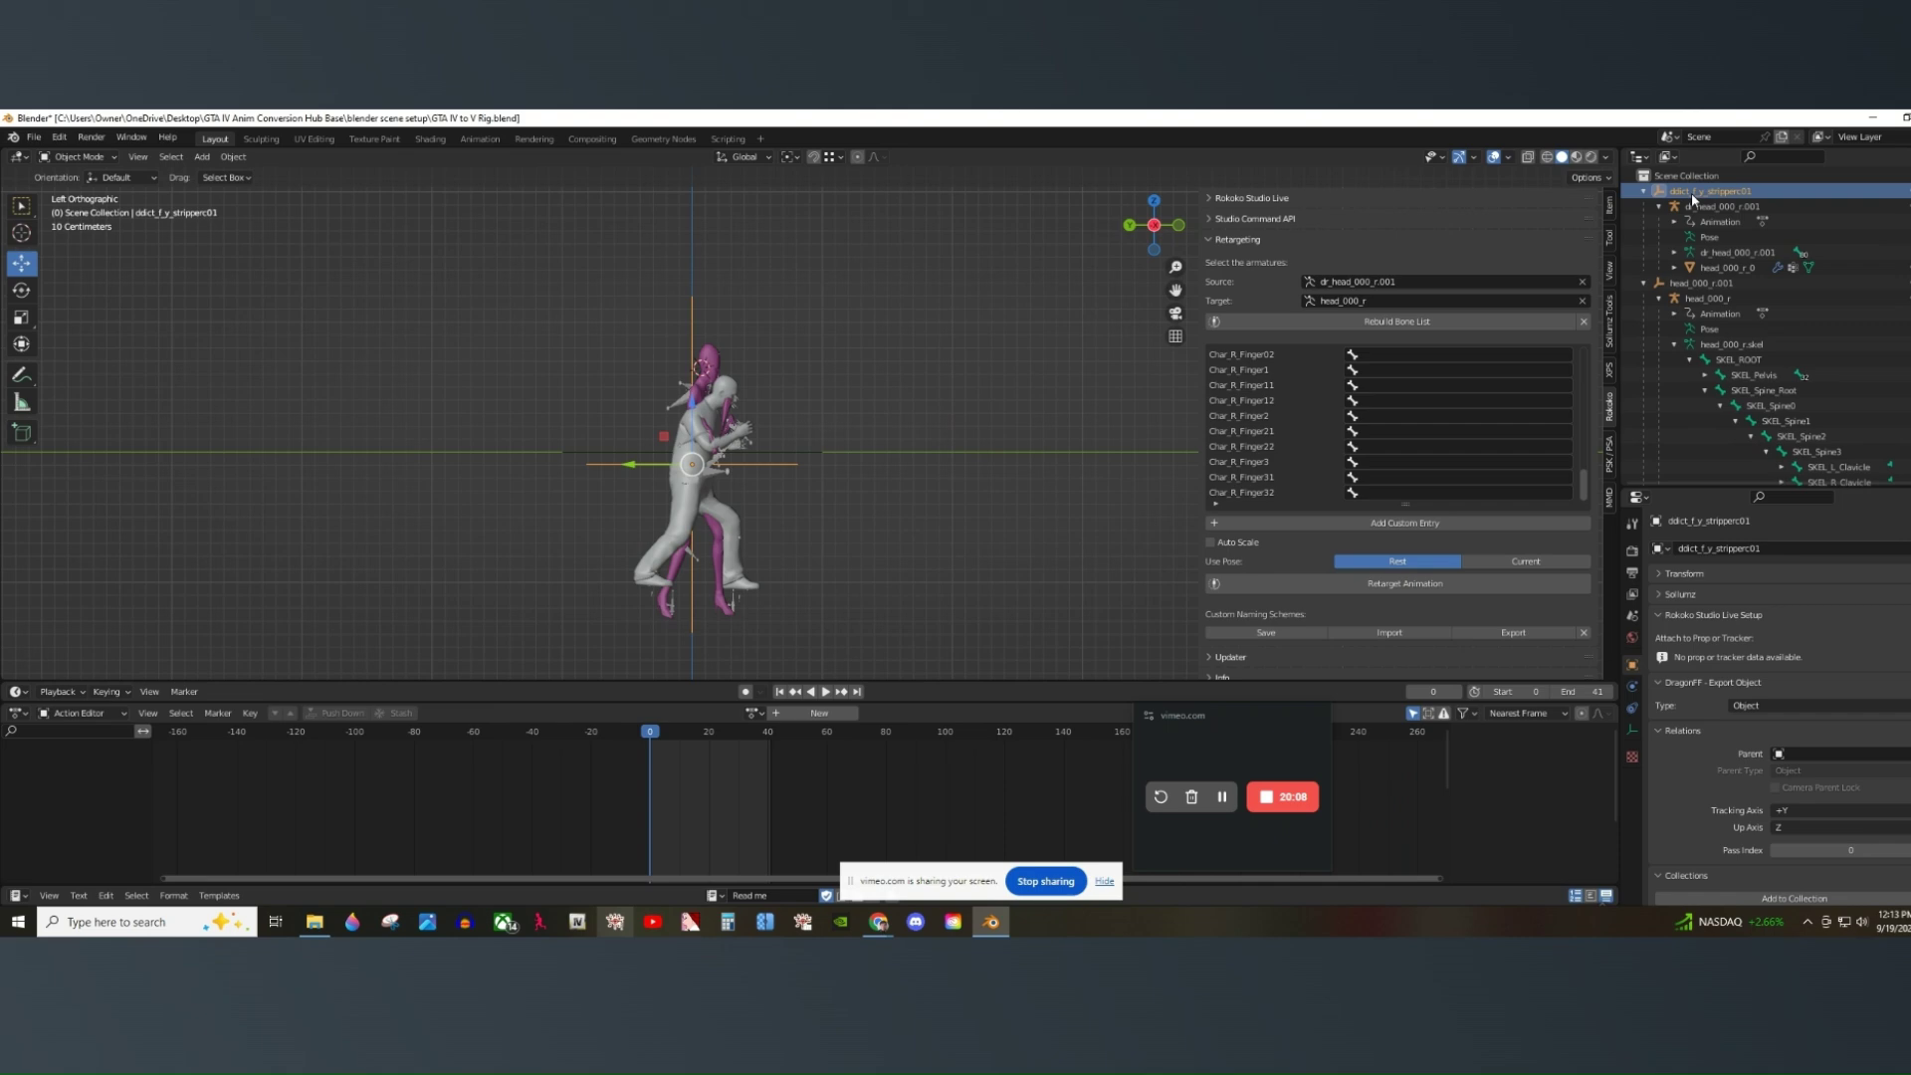
pyautogui.rightClick(1672, 190)
pyautogui.click(1660, 215)
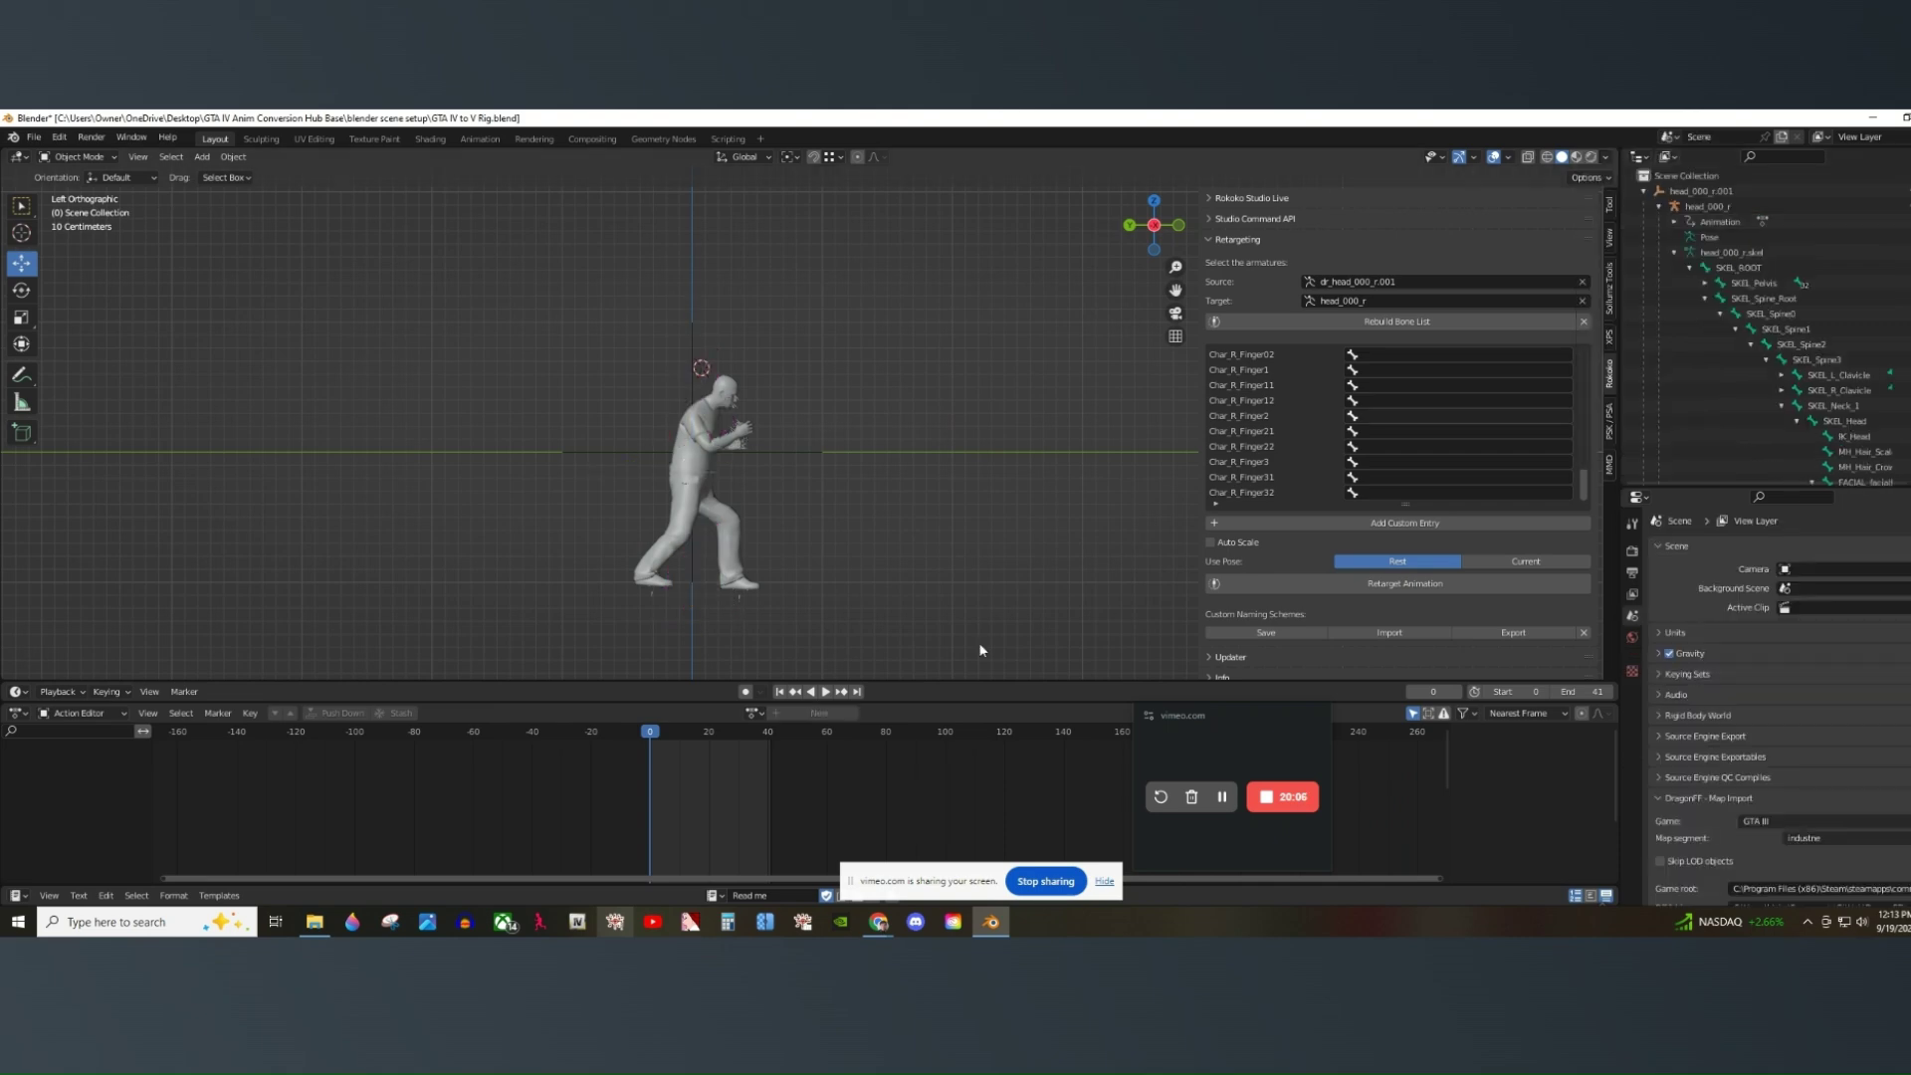
# Play and scrub the retargeted animation from the left and front views to check the character's movement.
pyautogui.click(827, 692)
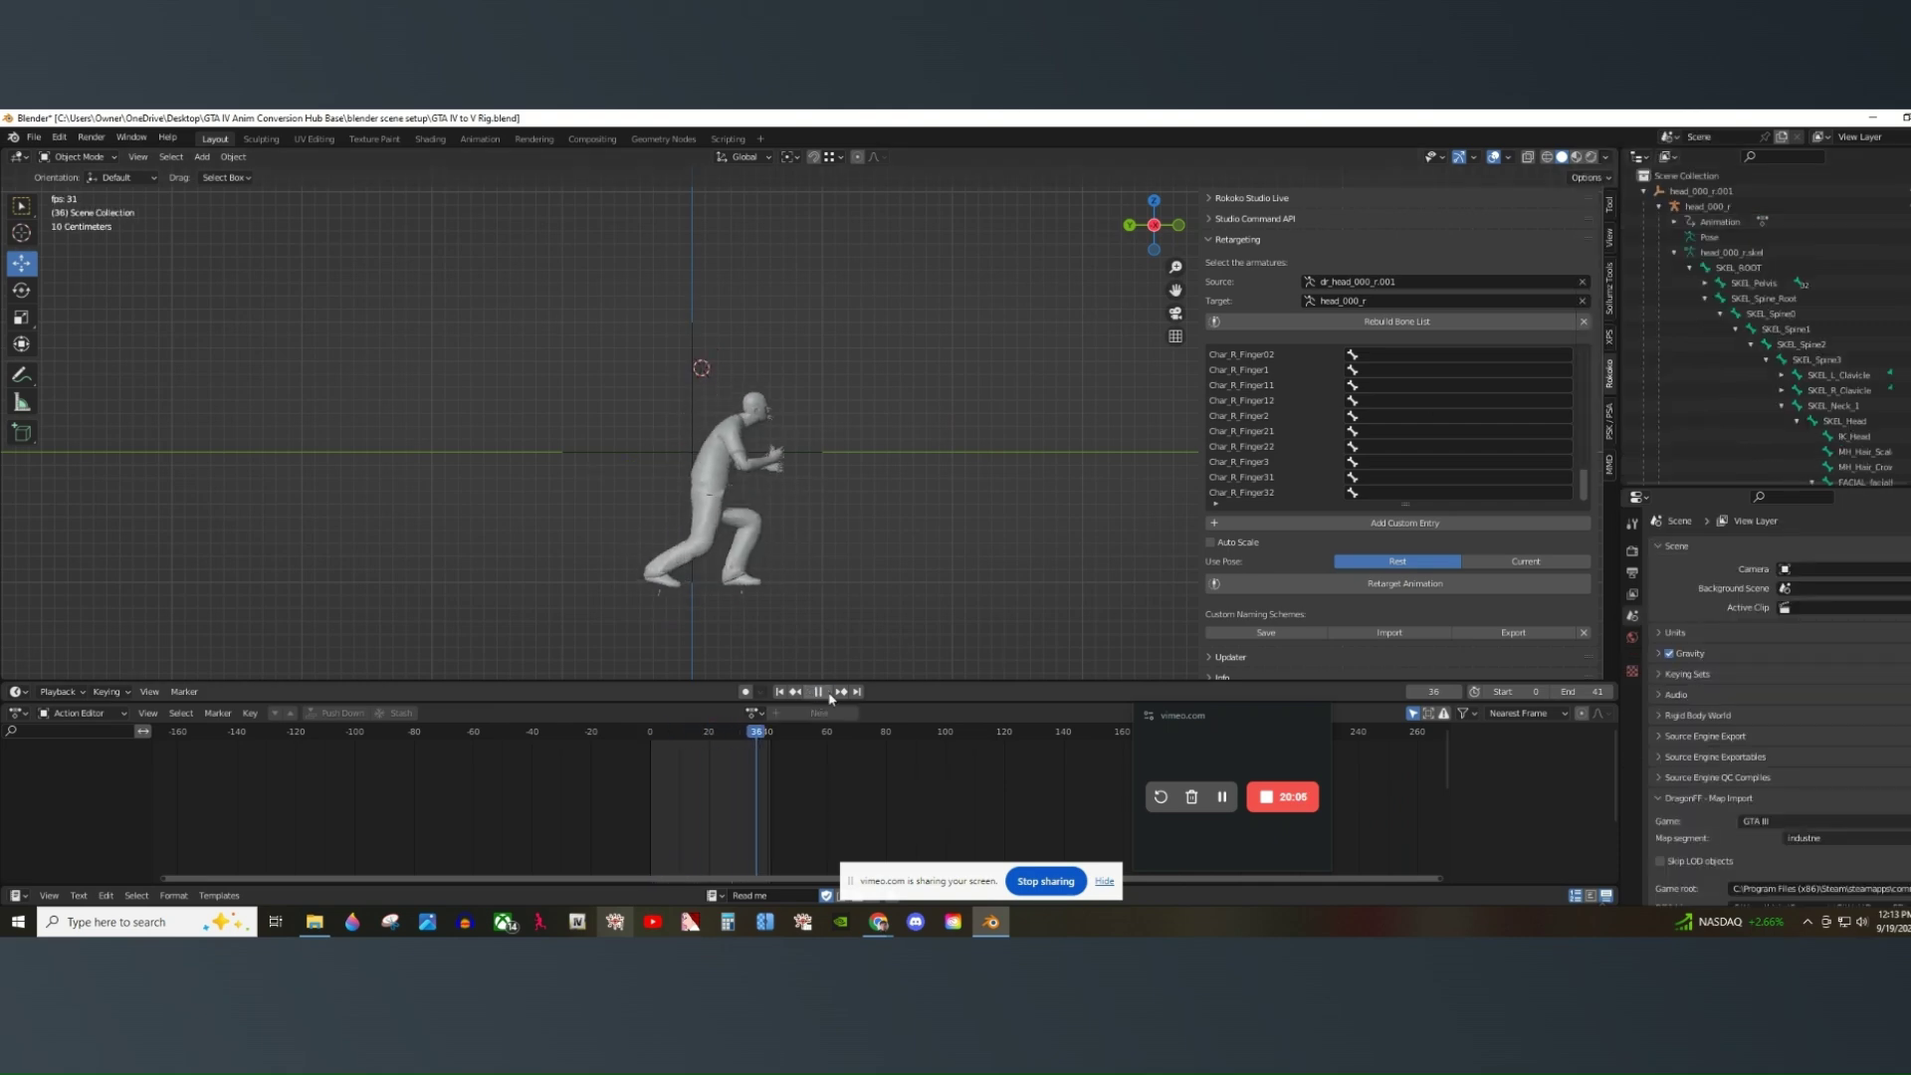
pyautogui.click(824, 692)
pyautogui.moveTo(675, 748)
pyautogui.mouseDown()
pyautogui.moveTo(767, 739)
pyautogui.moveTo(651, 749)
pyautogui.mouseUp()
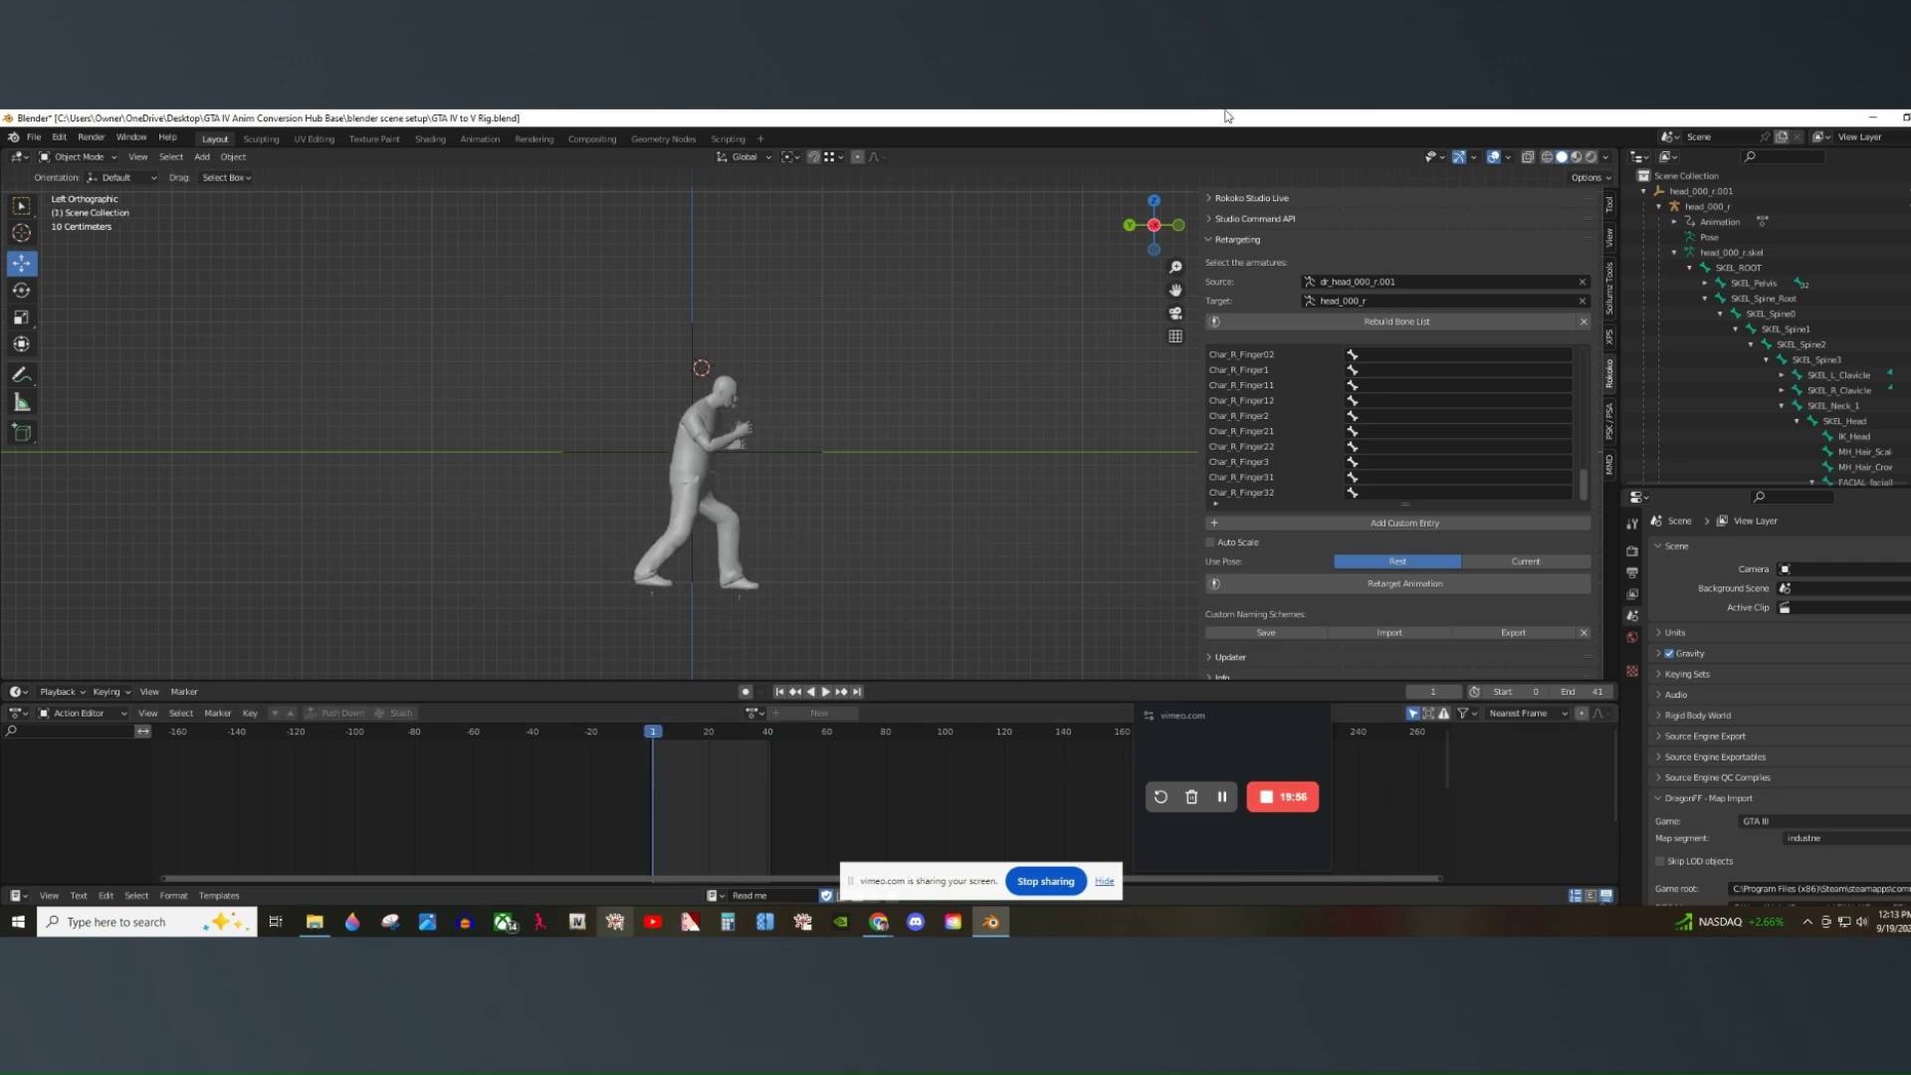
pyautogui.click(1176, 228)
pyautogui.click(824, 693)
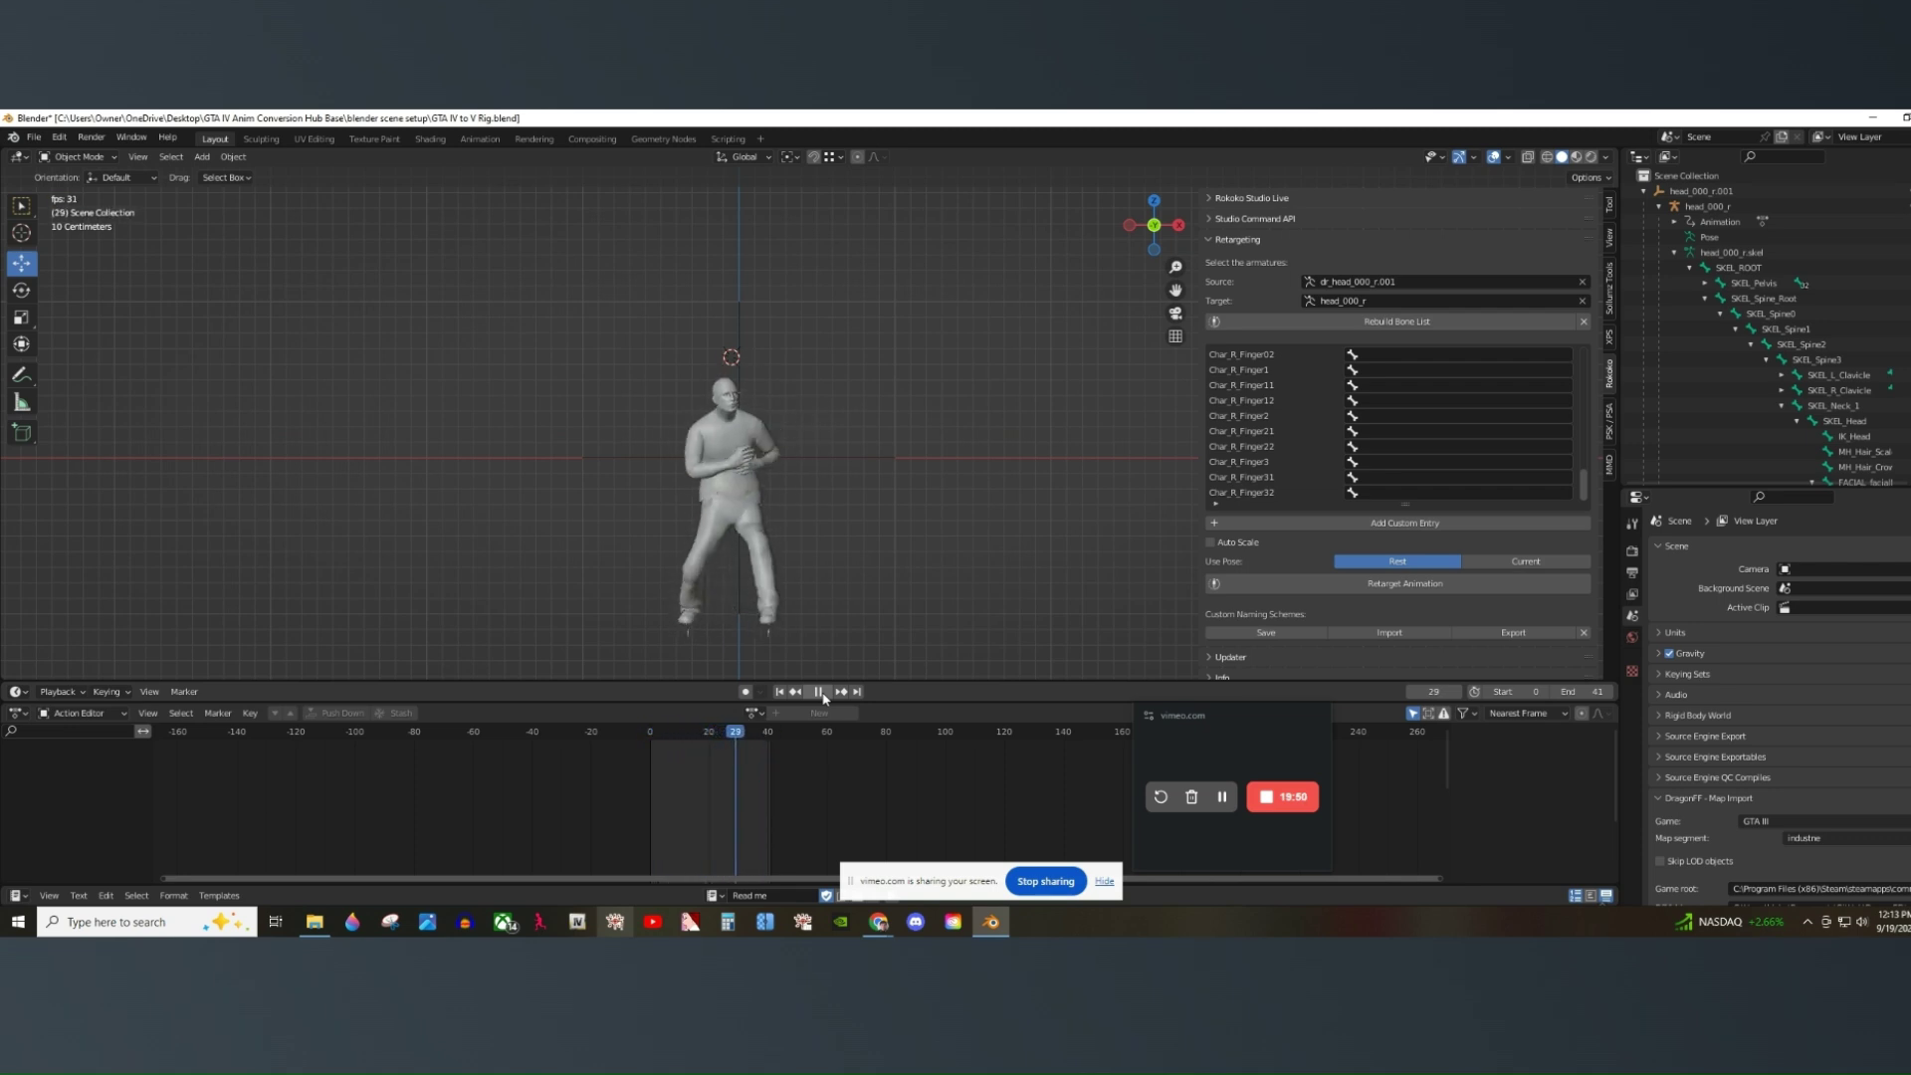
pyautogui.click(819, 691)
pyautogui.click(647, 733)
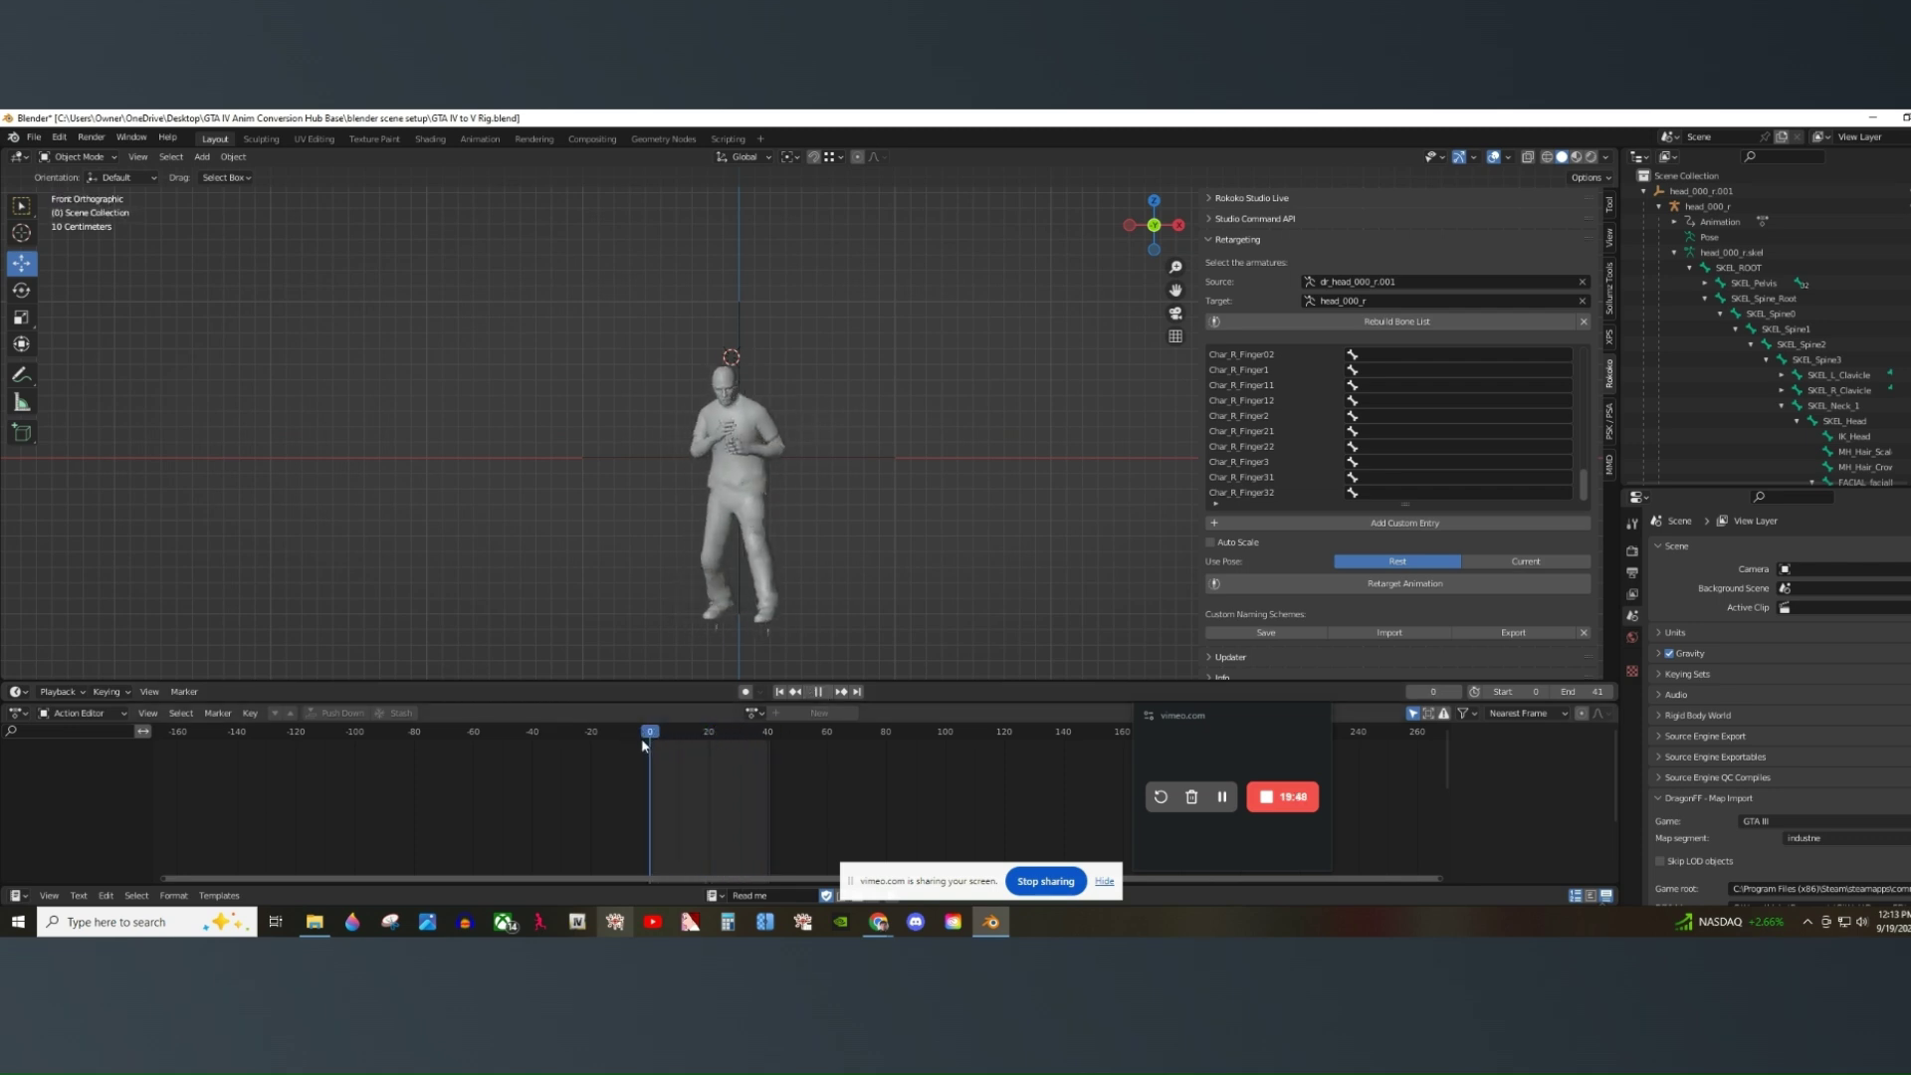
pyautogui.click(1131, 226)
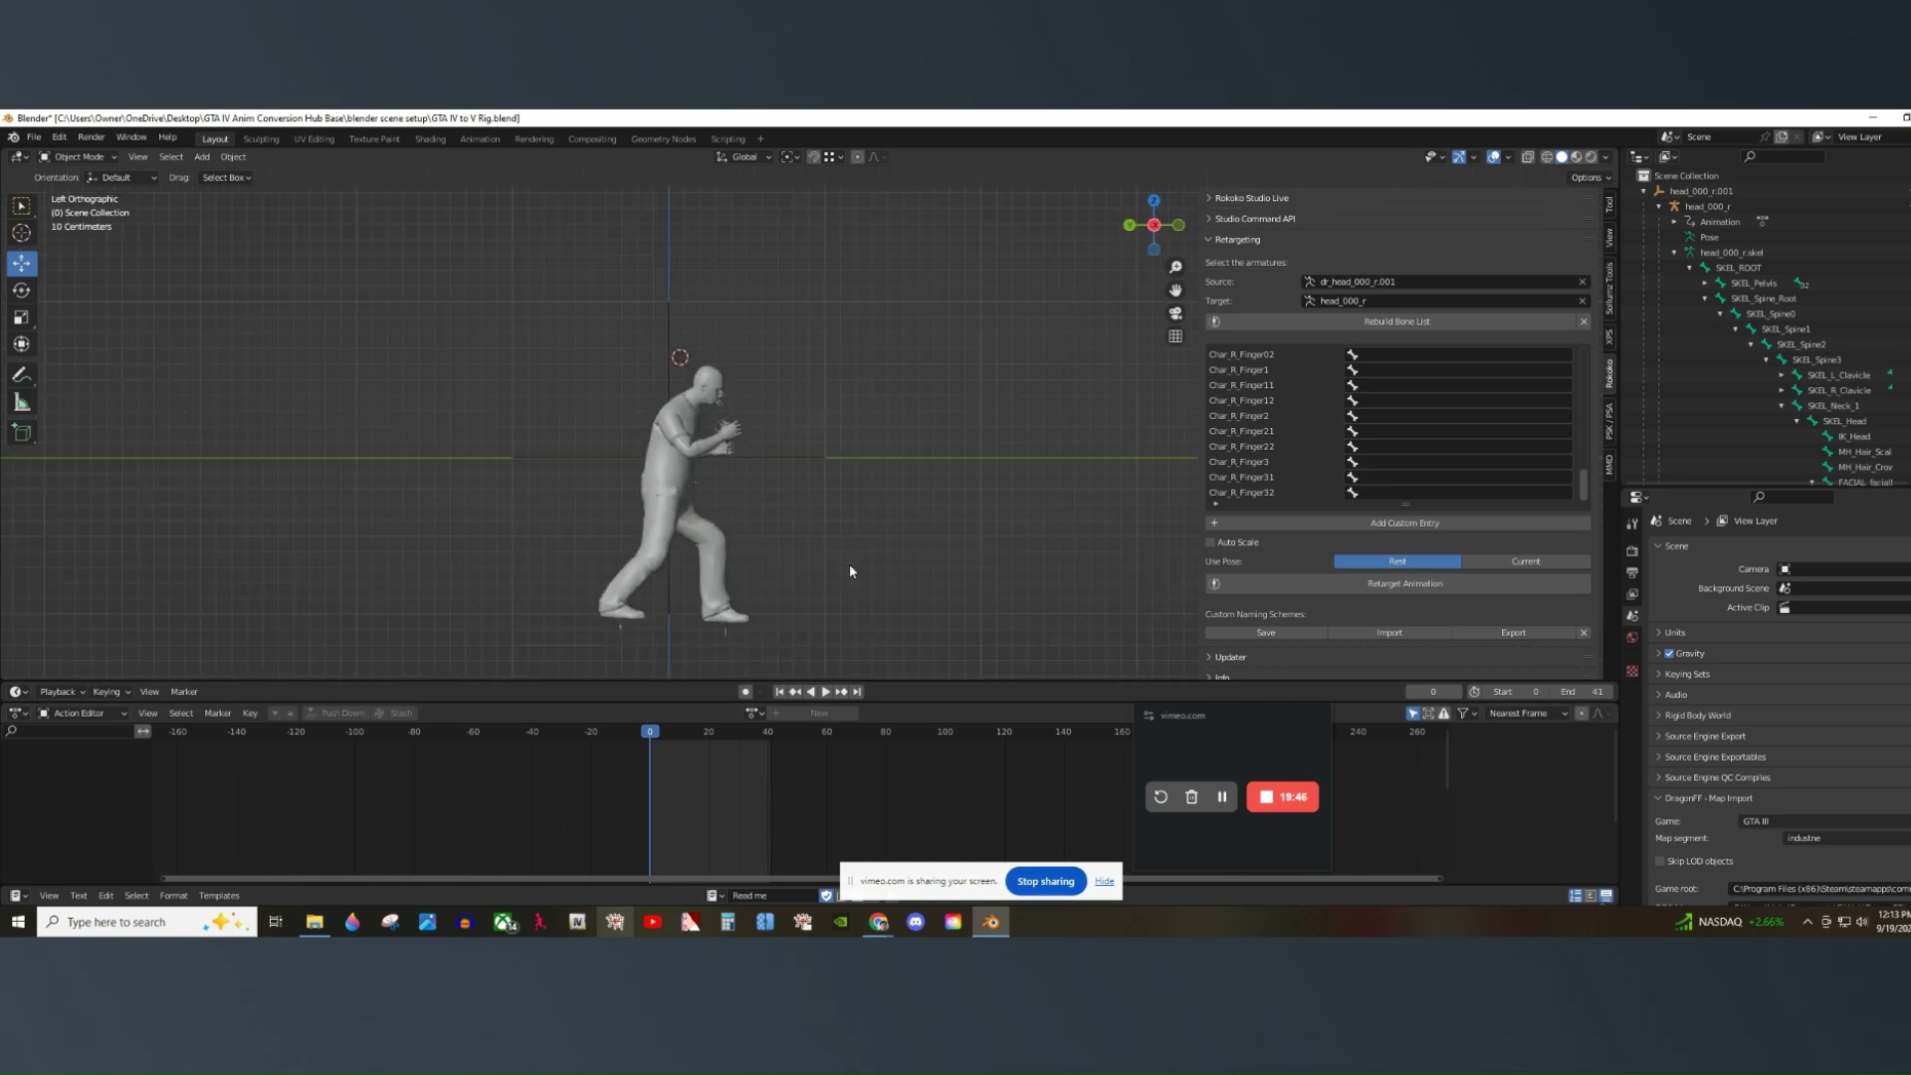
pyautogui.press('space')
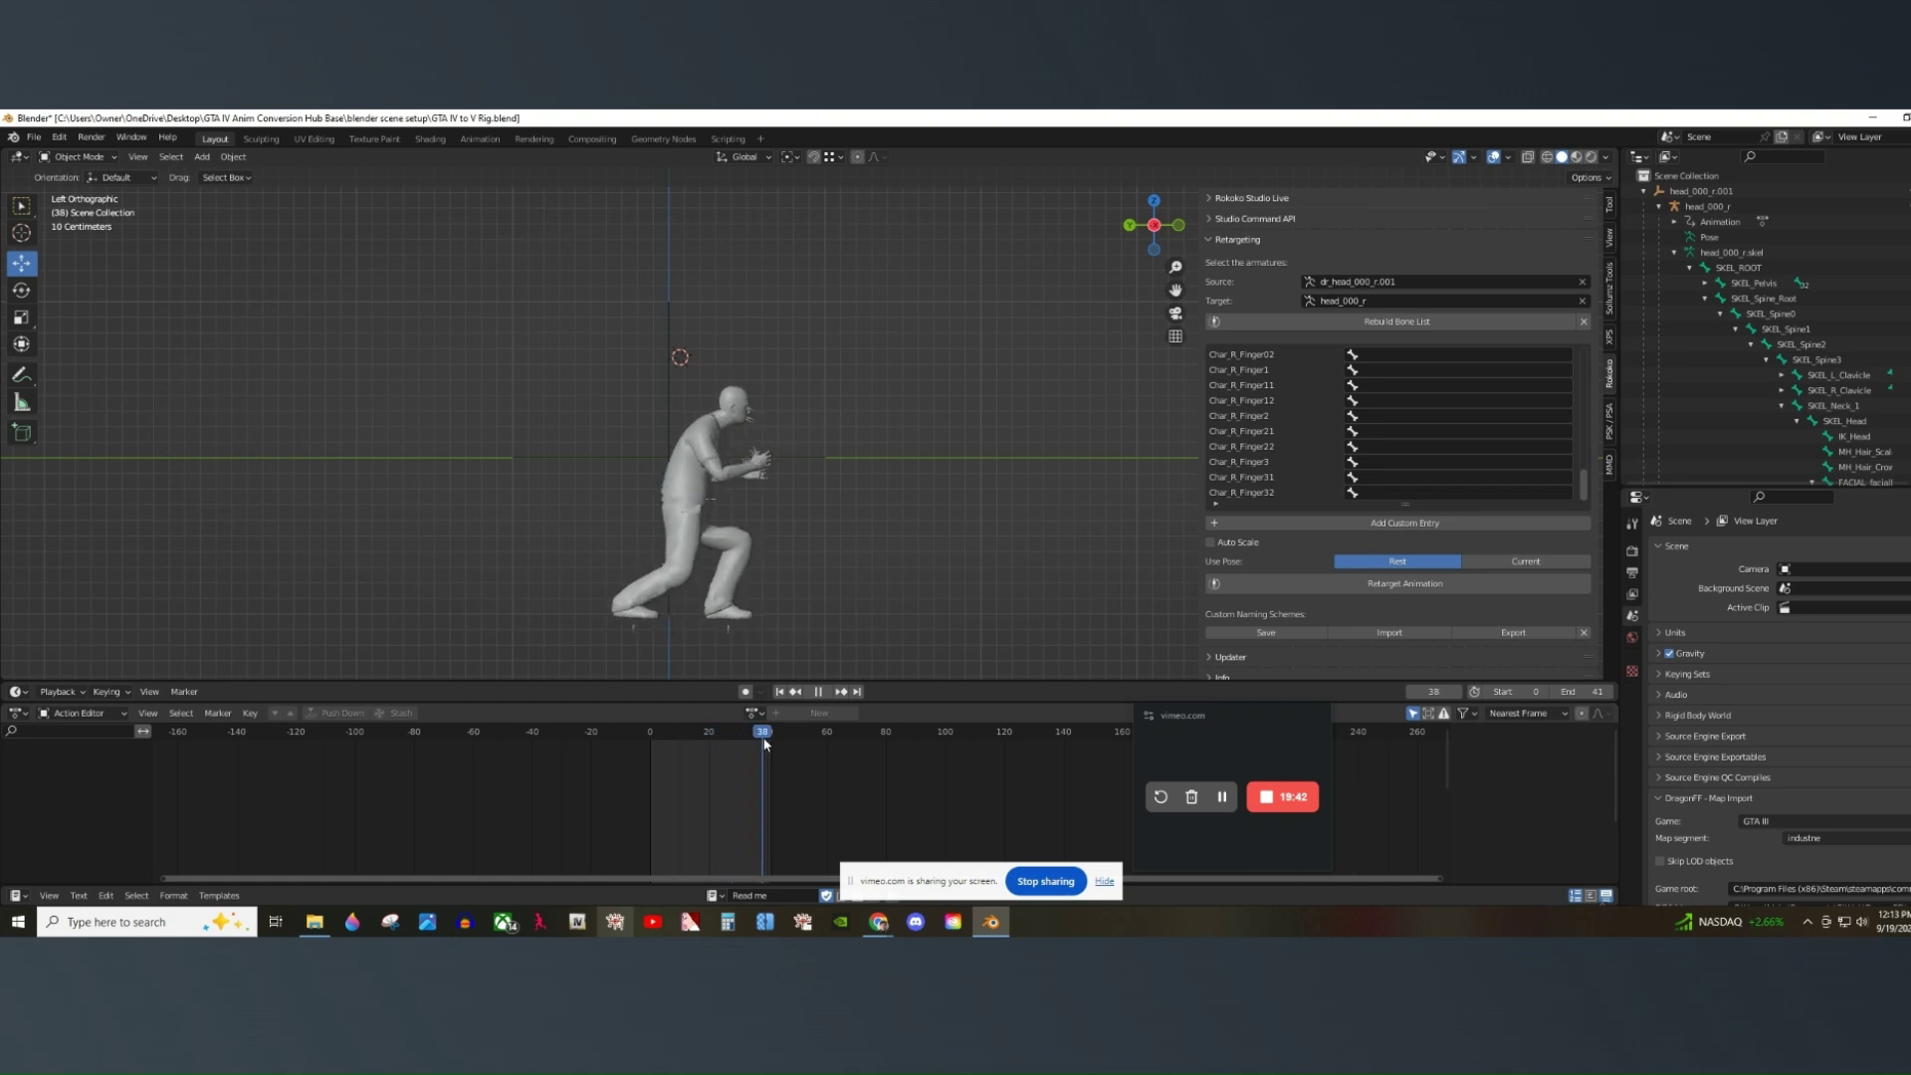
pyautogui.press('Escape')
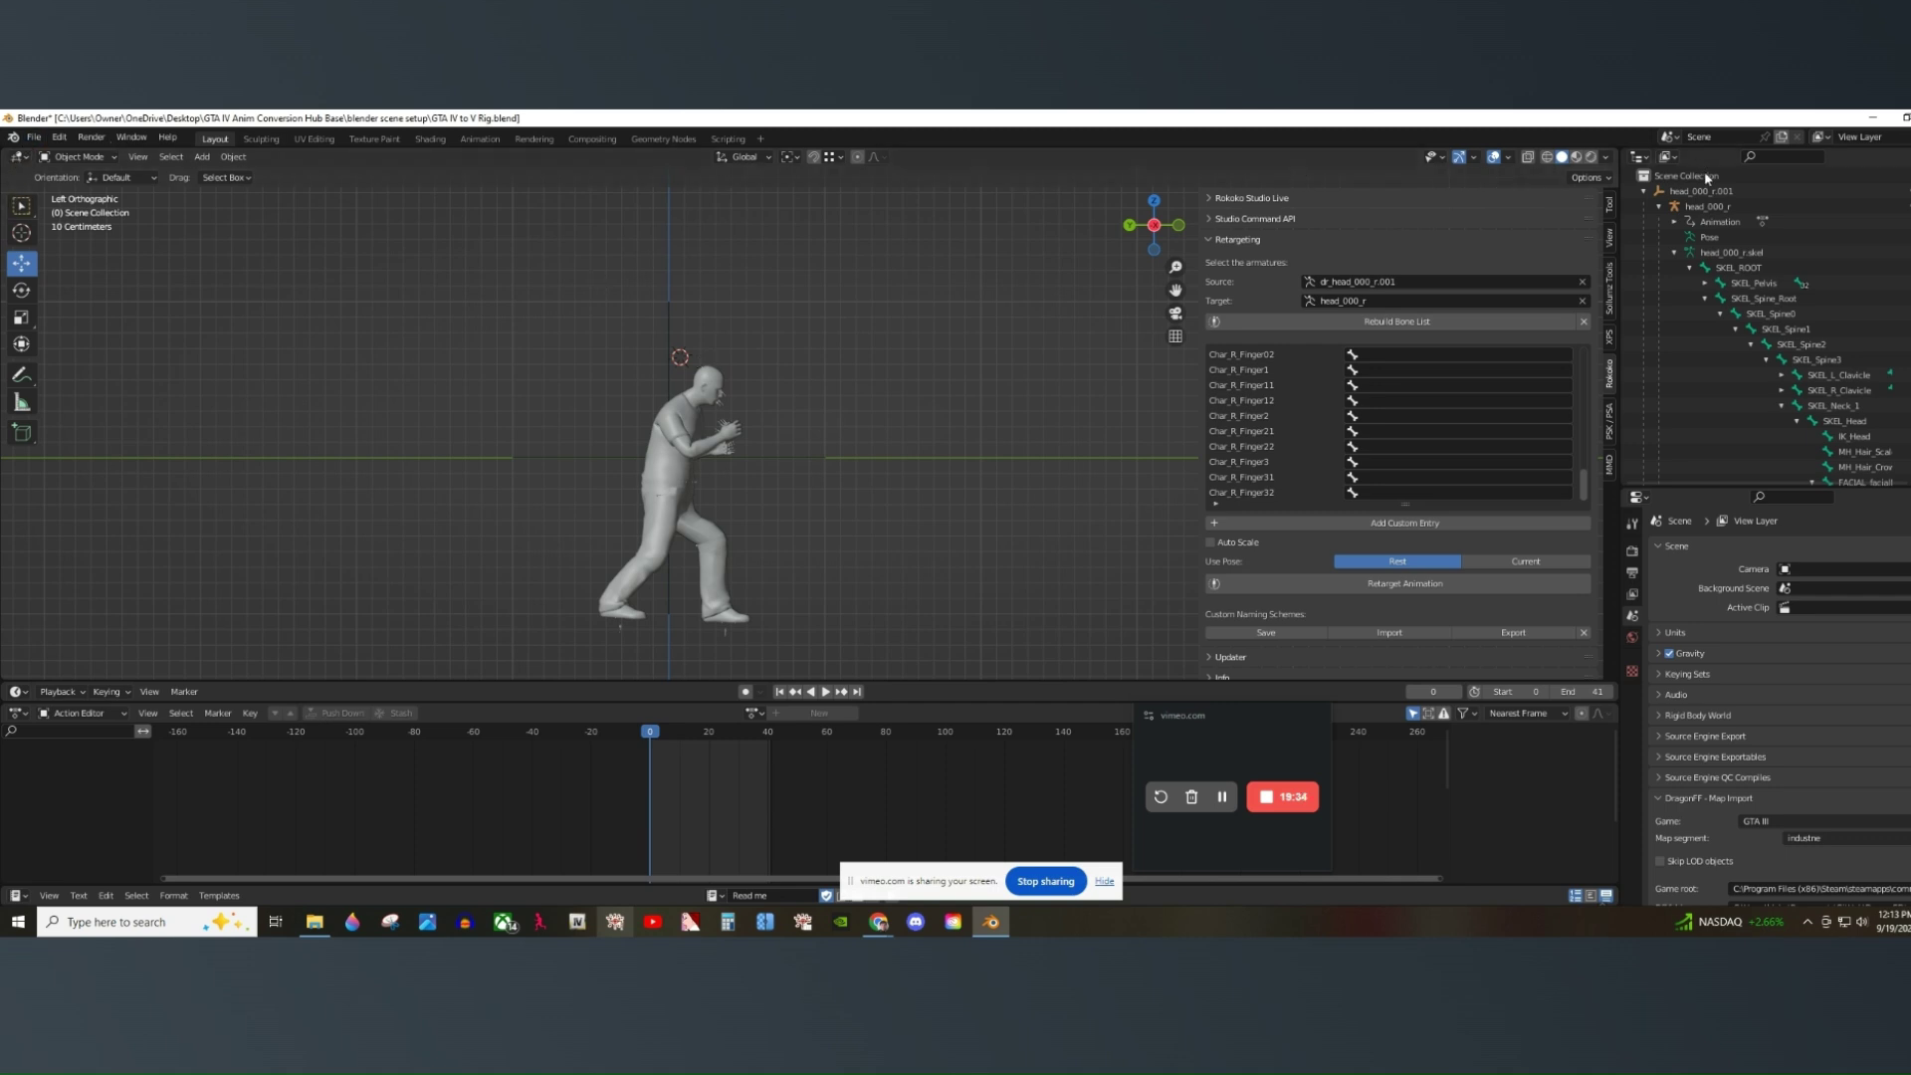
# Select SKEL_ROOT of head_000_r, switch to Pose Mode, and expand its pose bones in the scene hierarchy.
pyautogui.click(81, 157)
pyautogui.click(1747, 268)
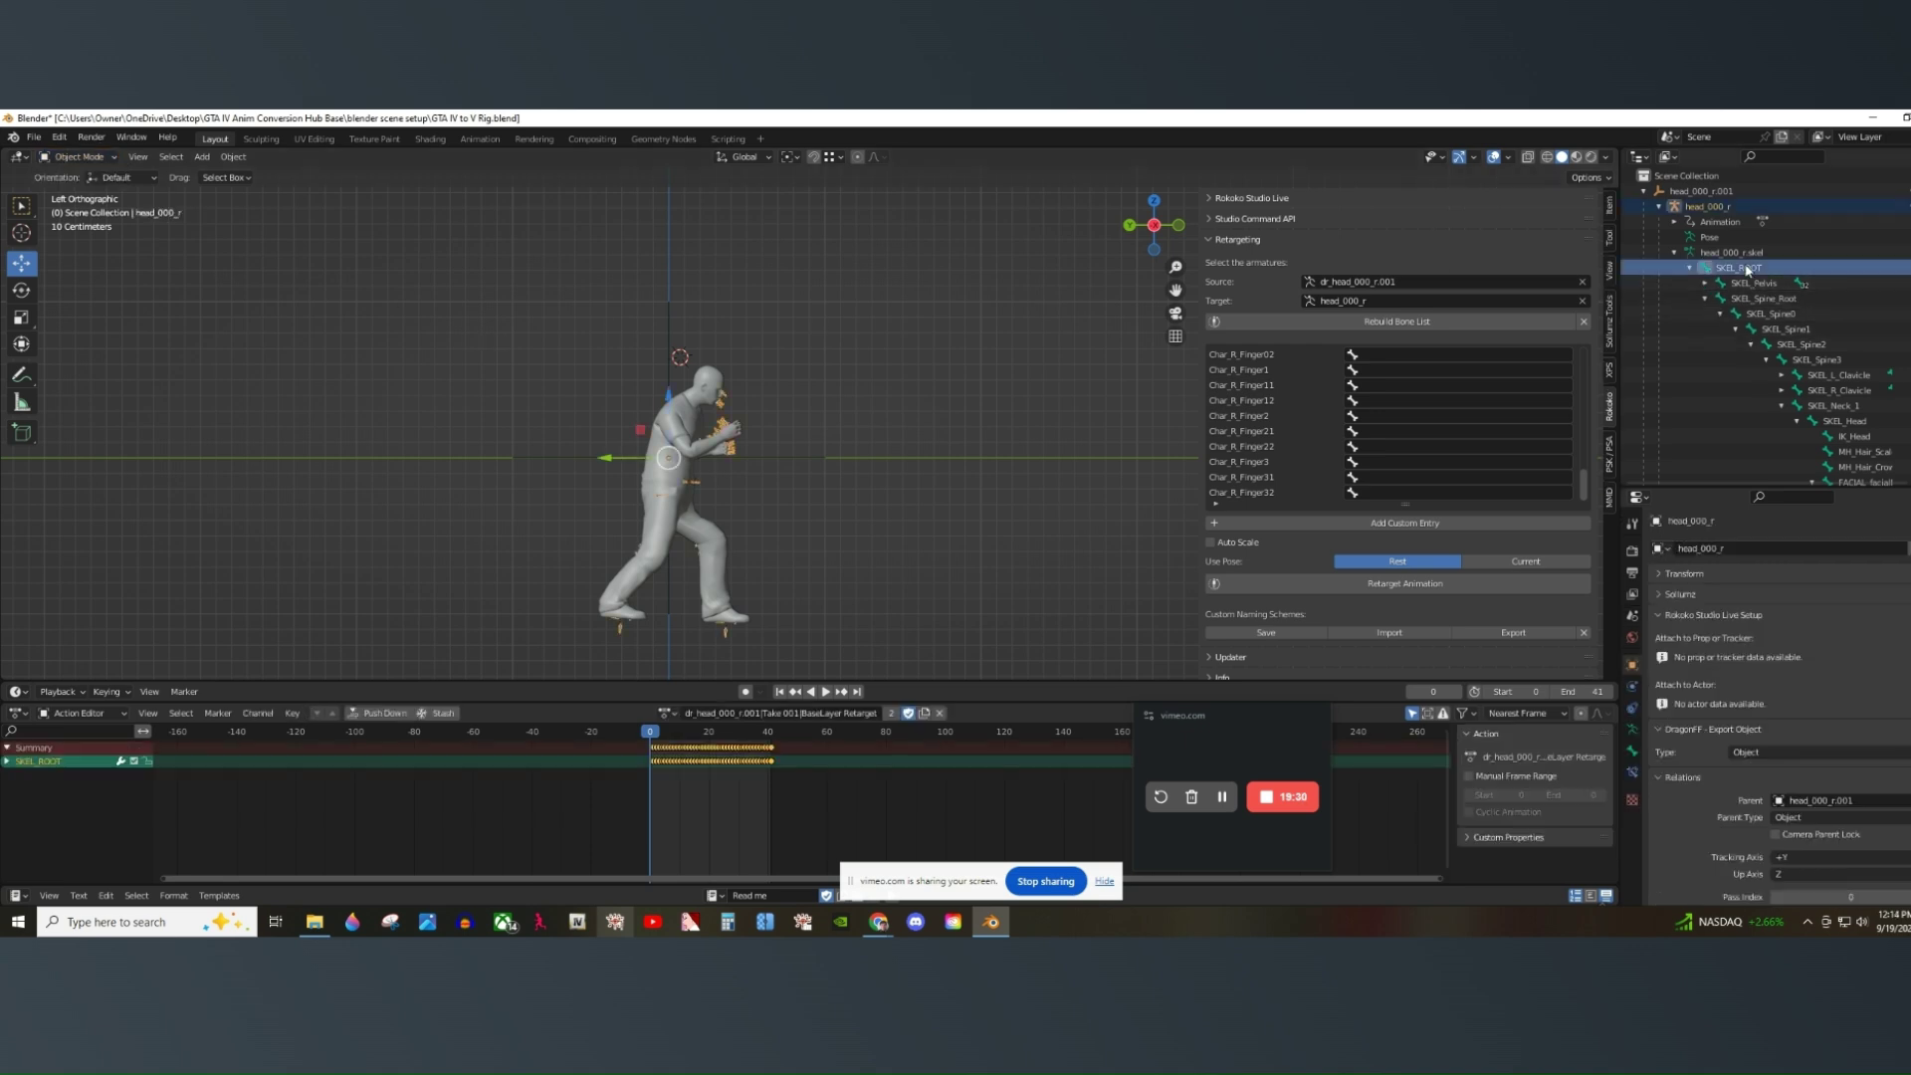
pyautogui.click(72, 158)
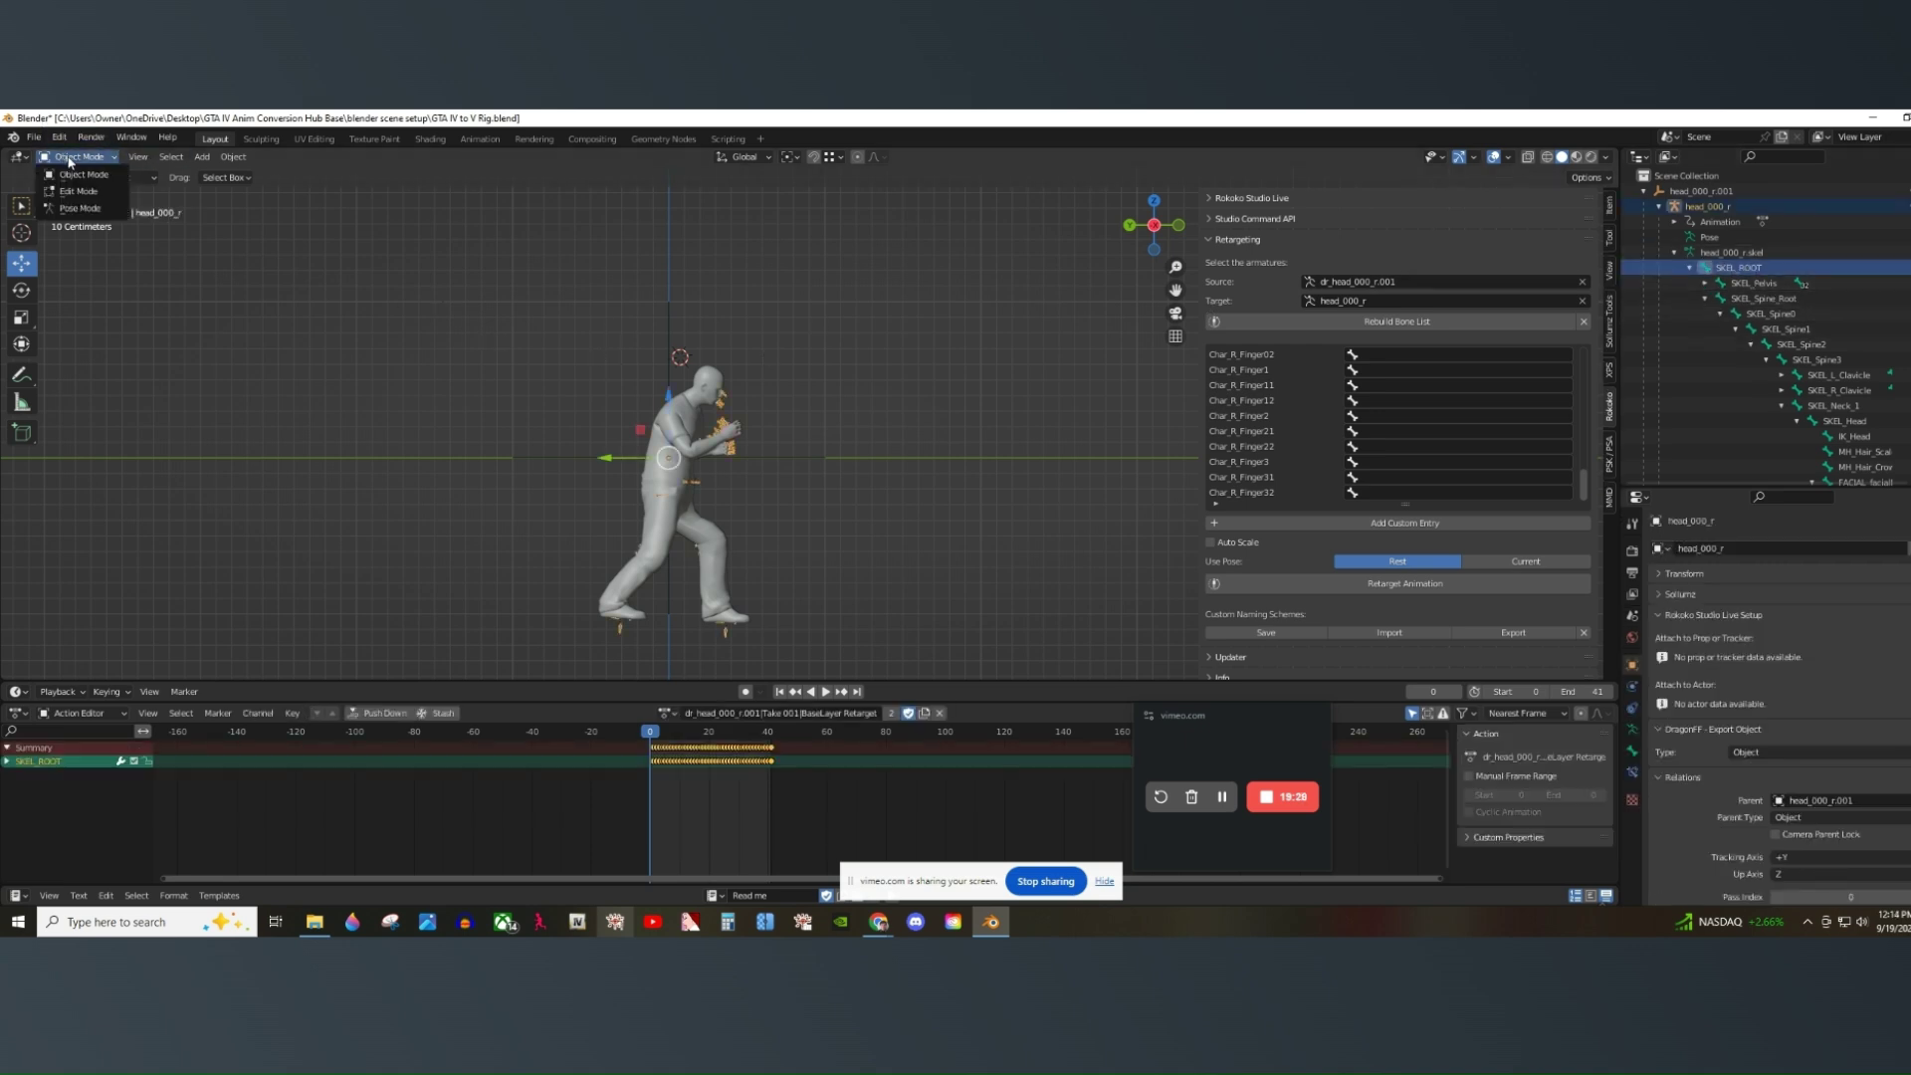
pyautogui.click(80, 208)
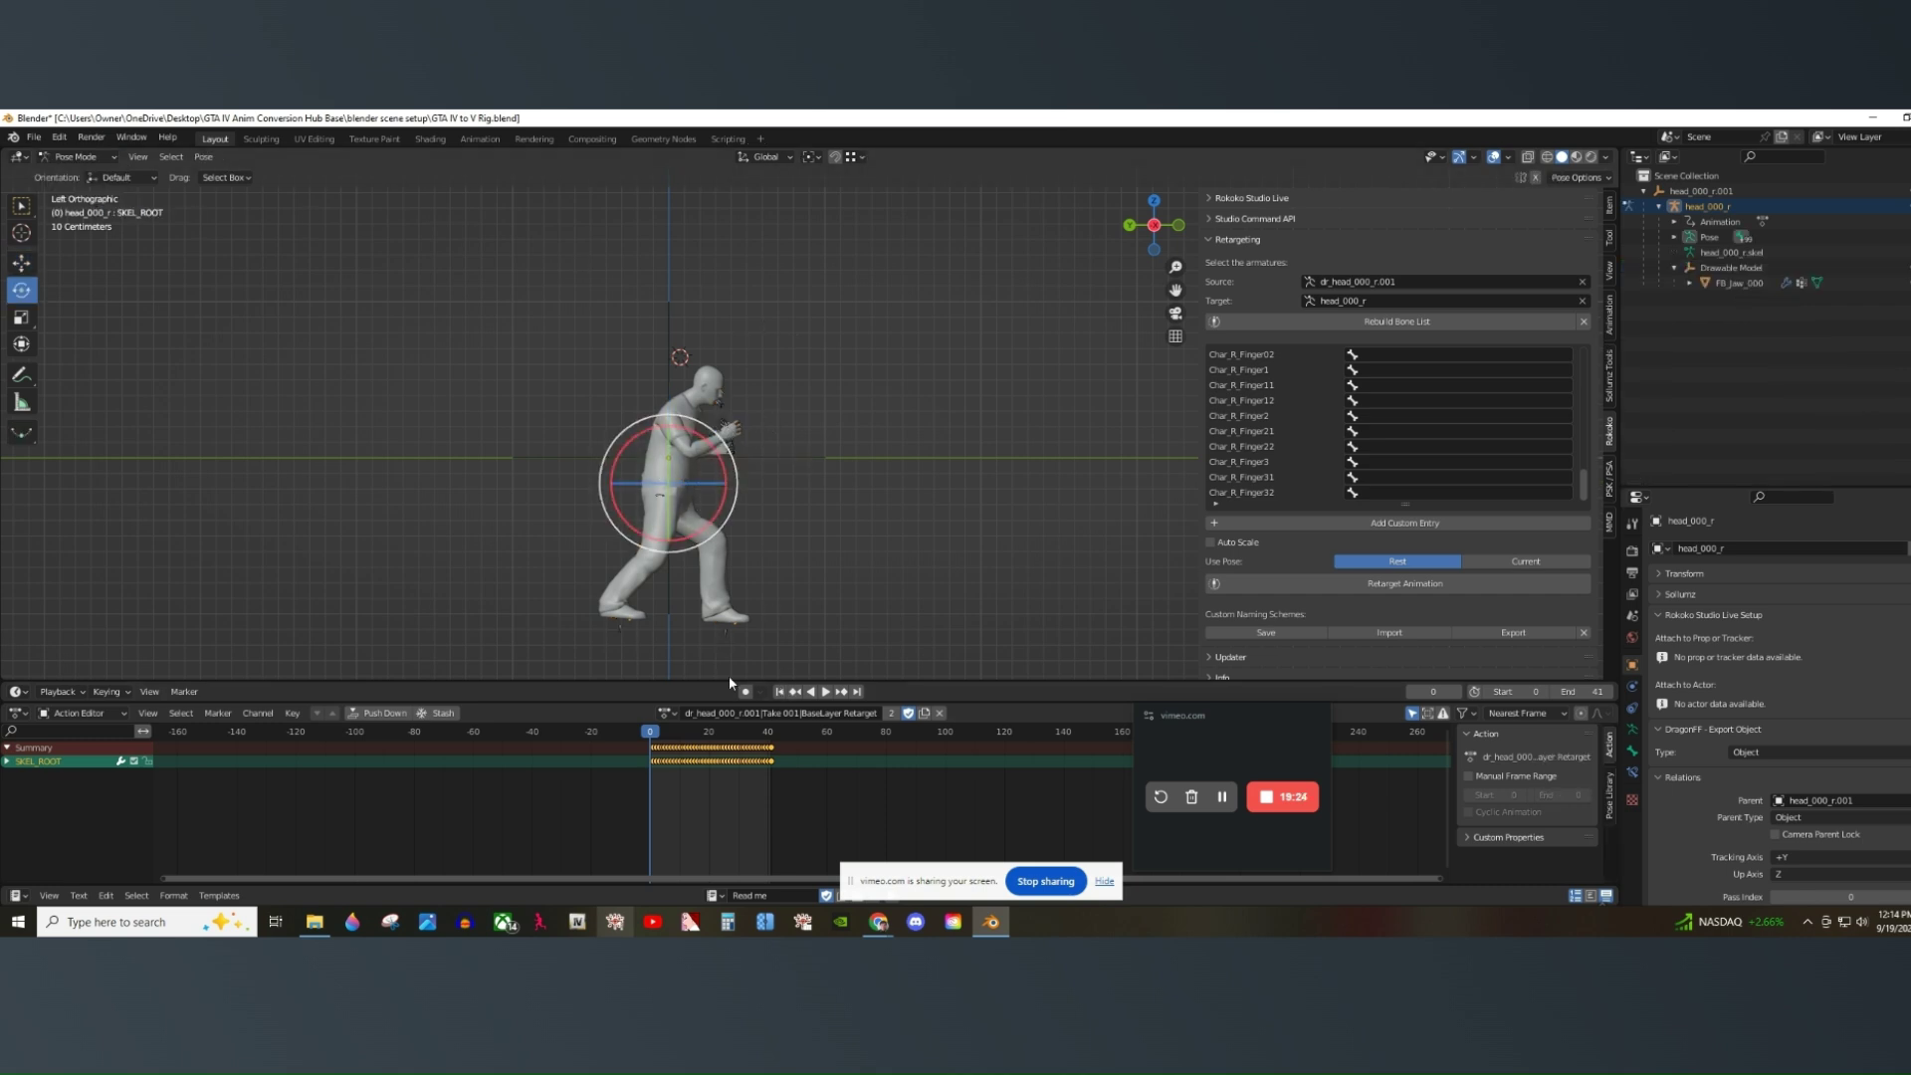
pyautogui.scroll(2, 715, 840)
pyautogui.scroll(3, 715, 841)
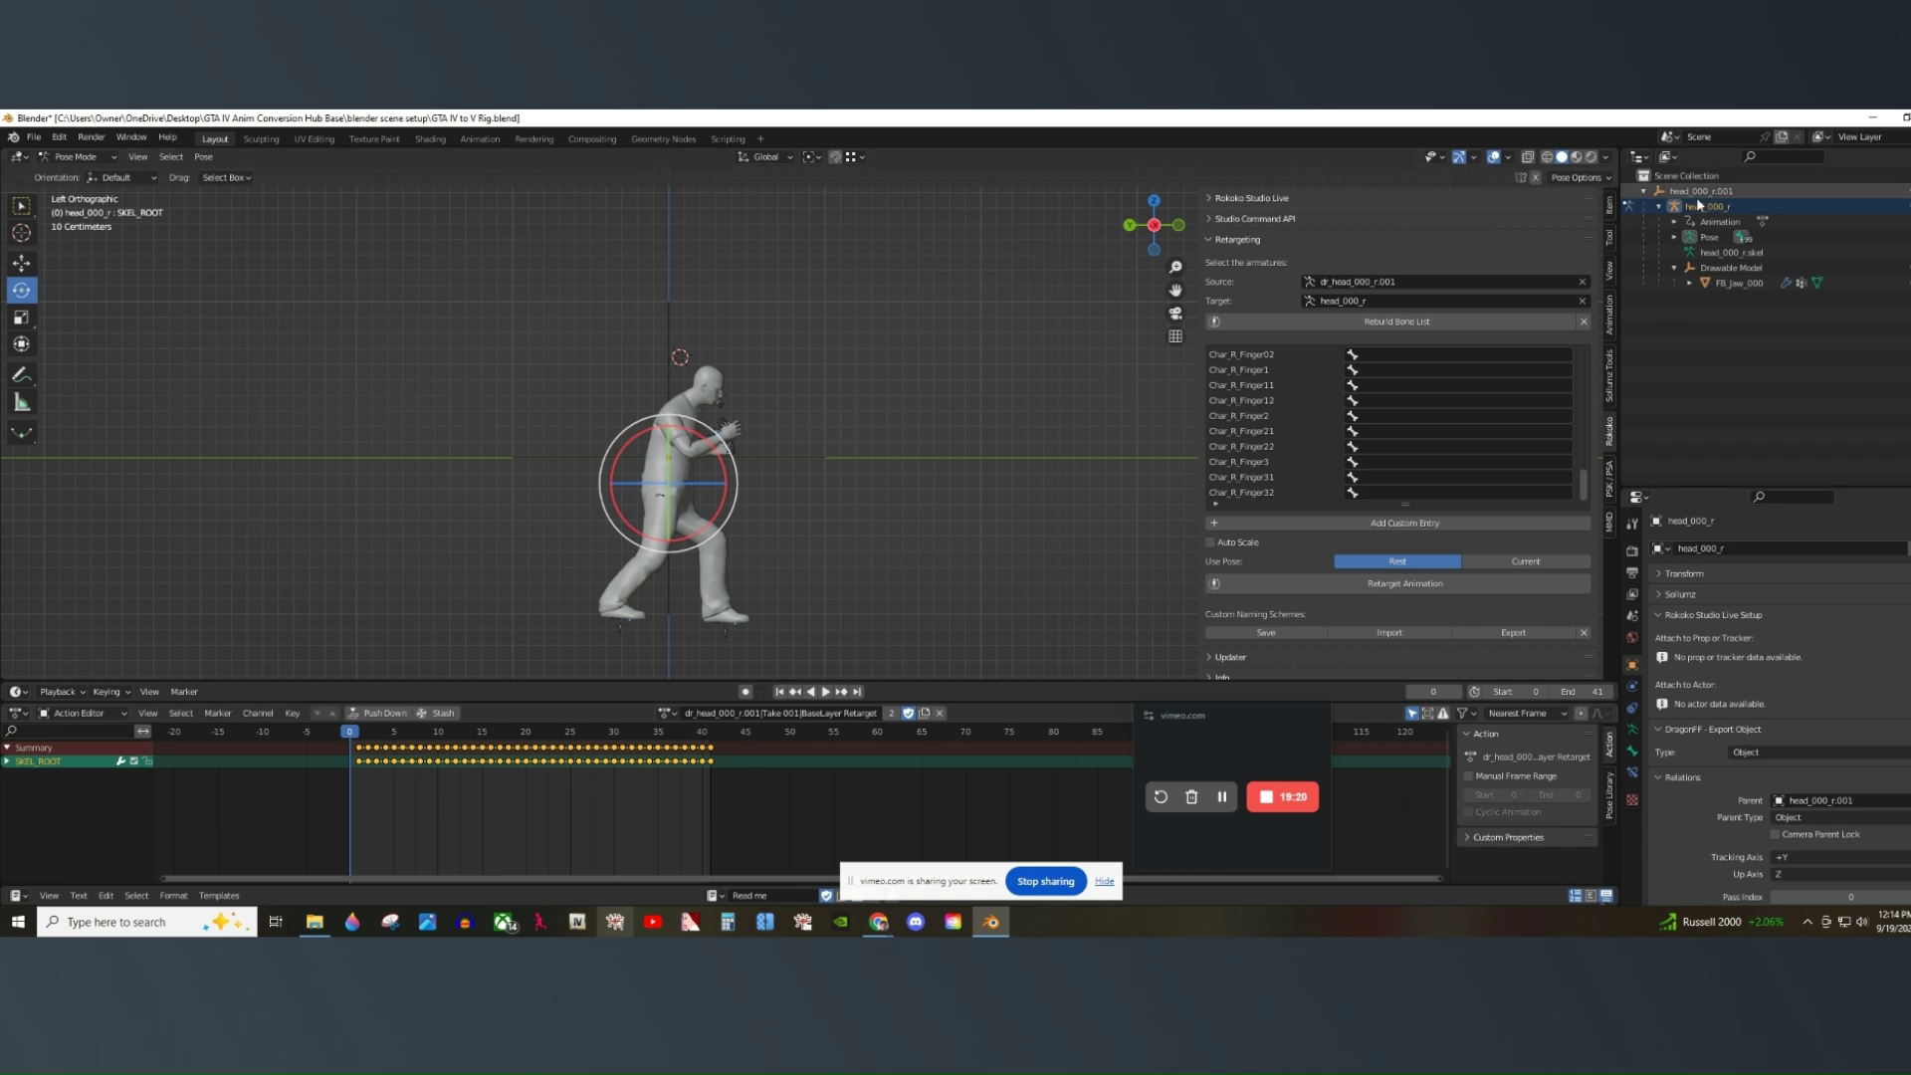
pyautogui.click(1674, 237)
pyautogui.click(1689, 253)
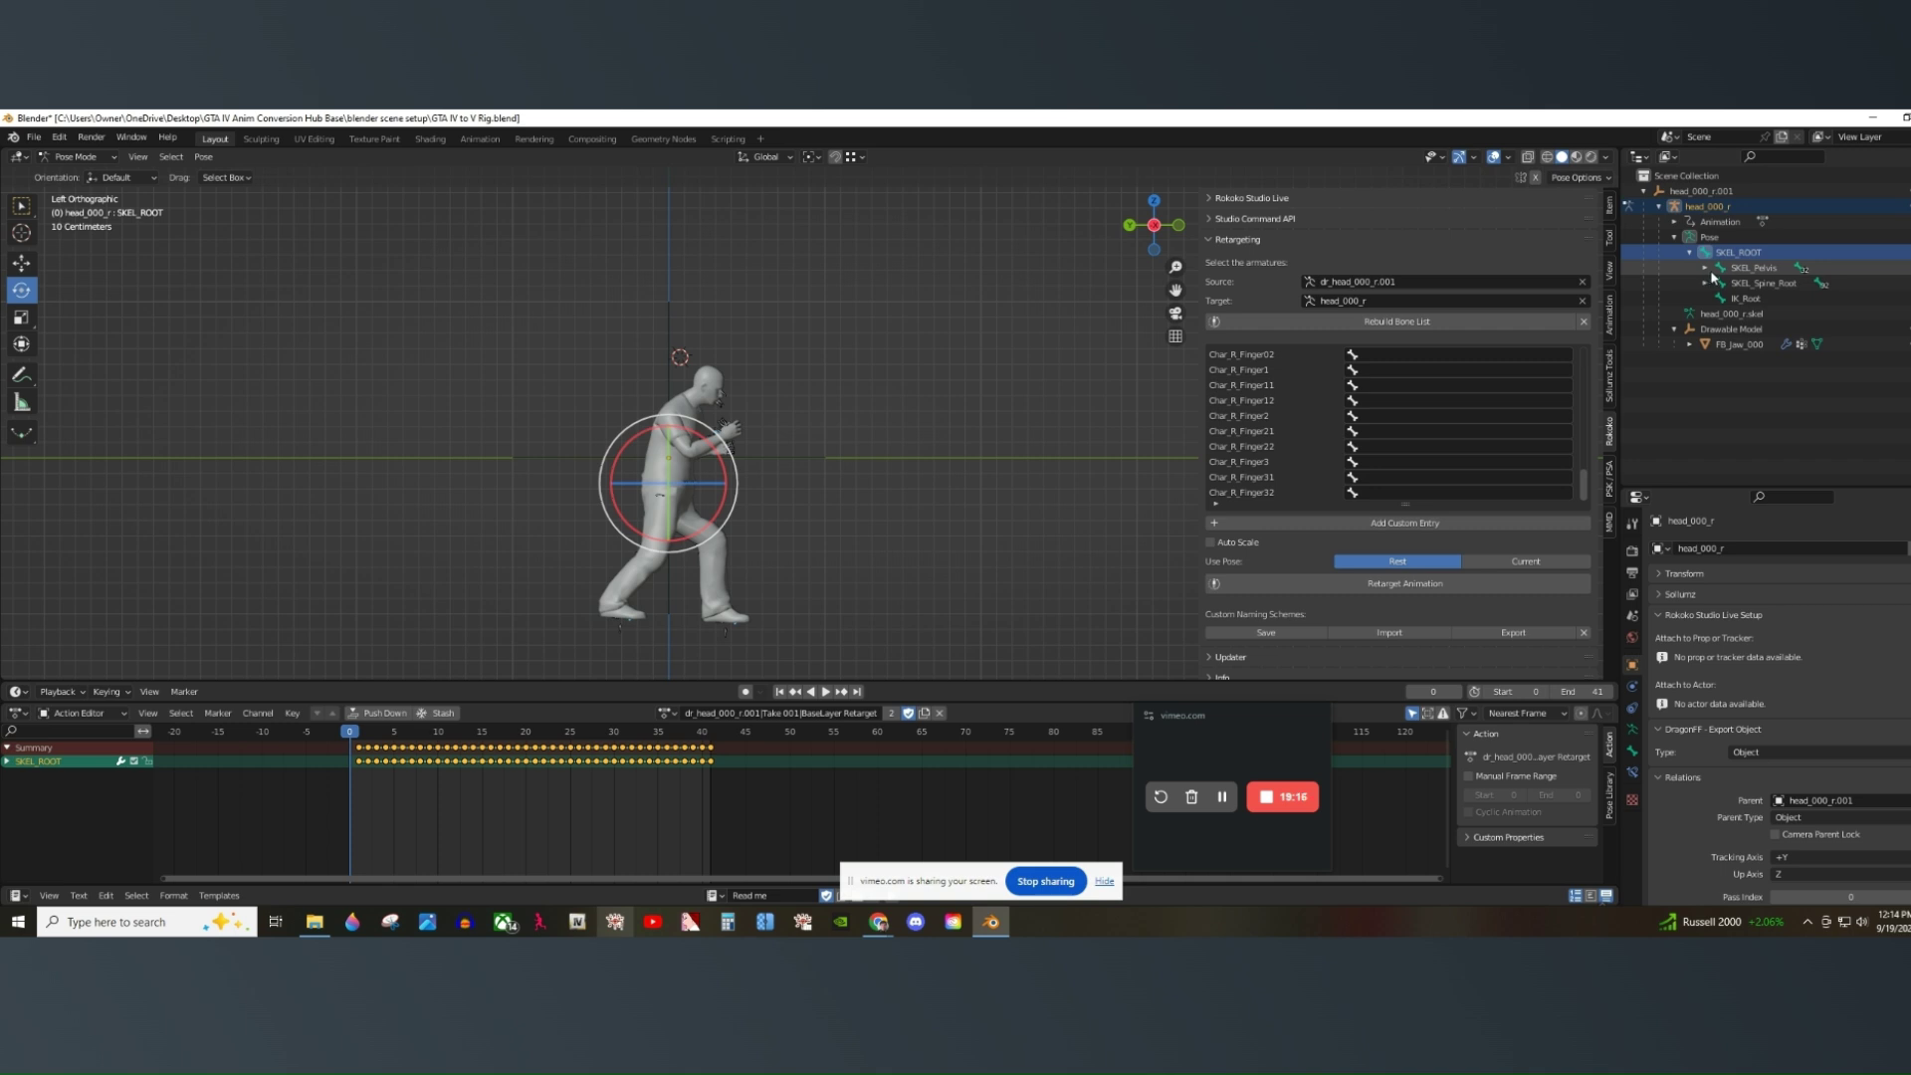
# Play the animation to find the jerk in the root motion and delete the SKEL_ROOT keyframe at frame 10.
pyautogui.click(825, 691)
pyautogui.click(824, 692)
pyautogui.moveTo(581, 730); pyautogui.dragTo(436, 758)
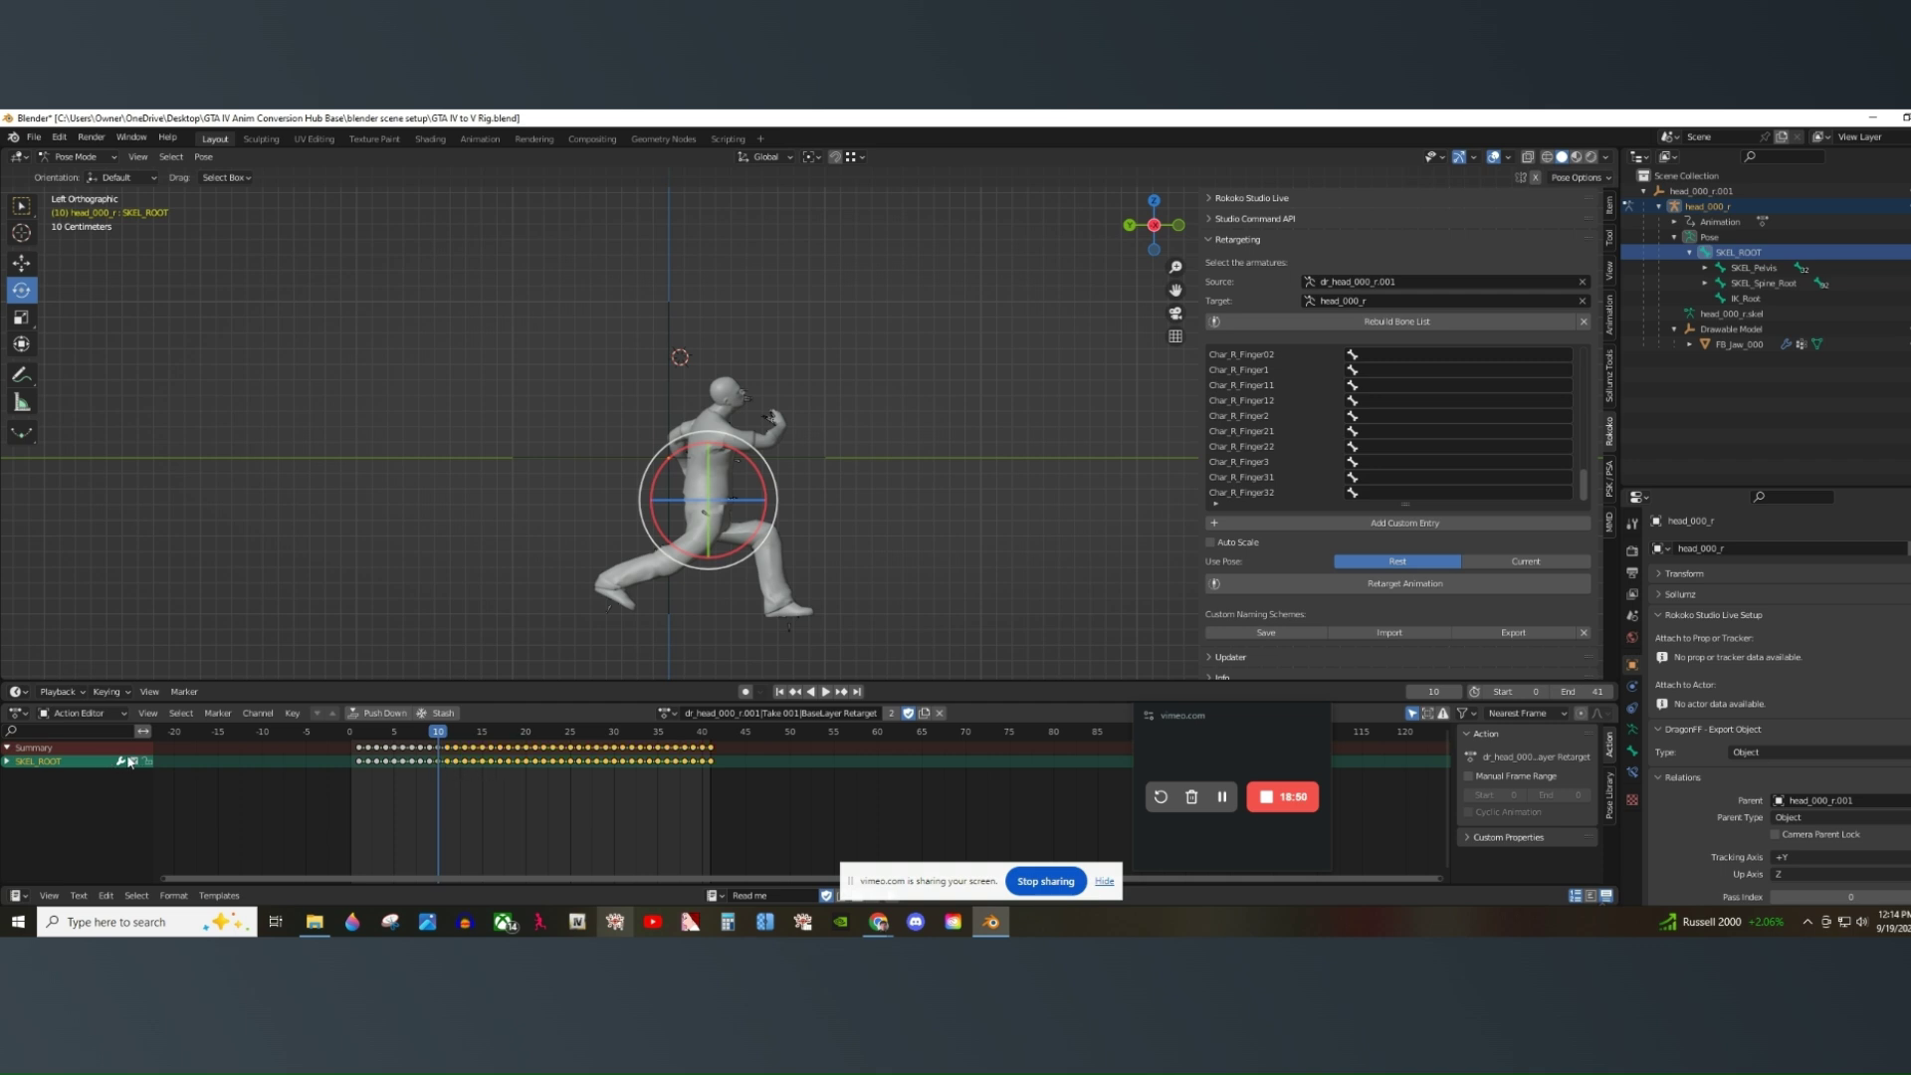
pyautogui.rightClick(438, 766)
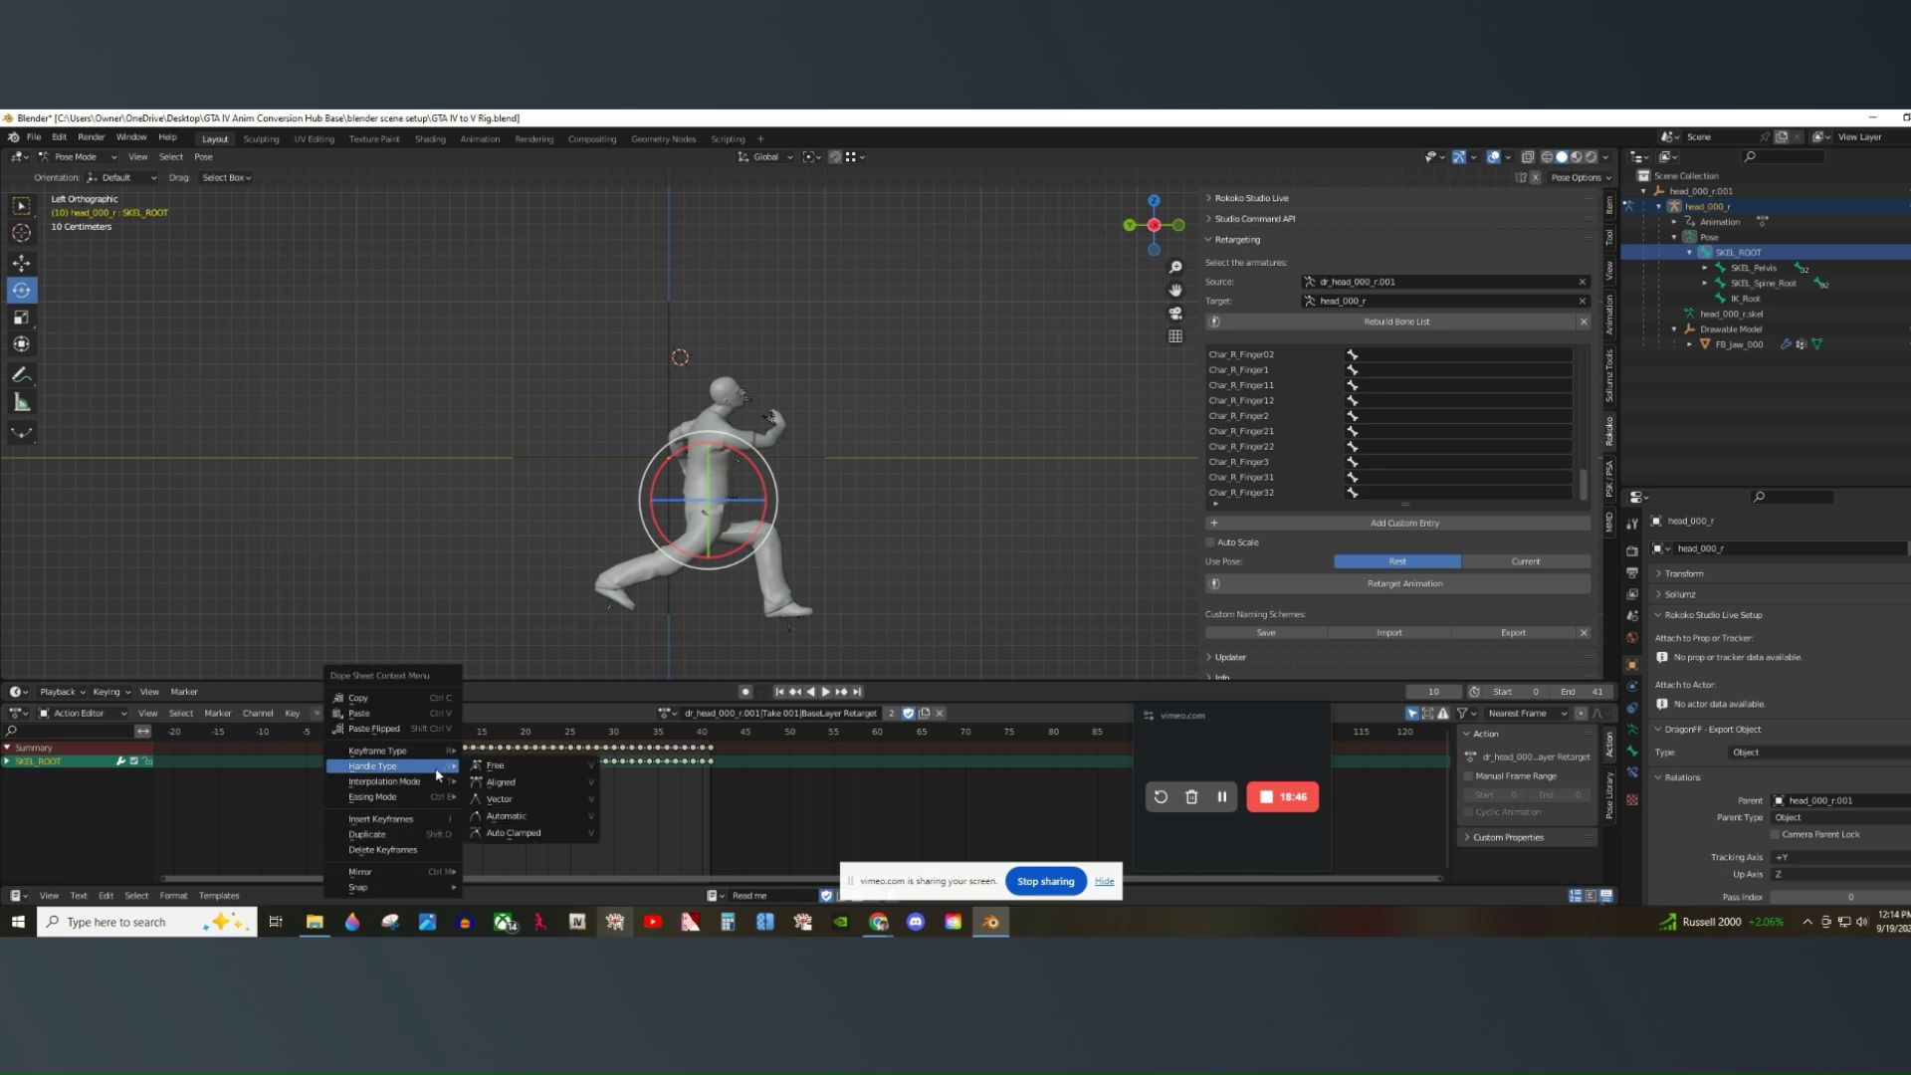
pyautogui.click(411, 851)
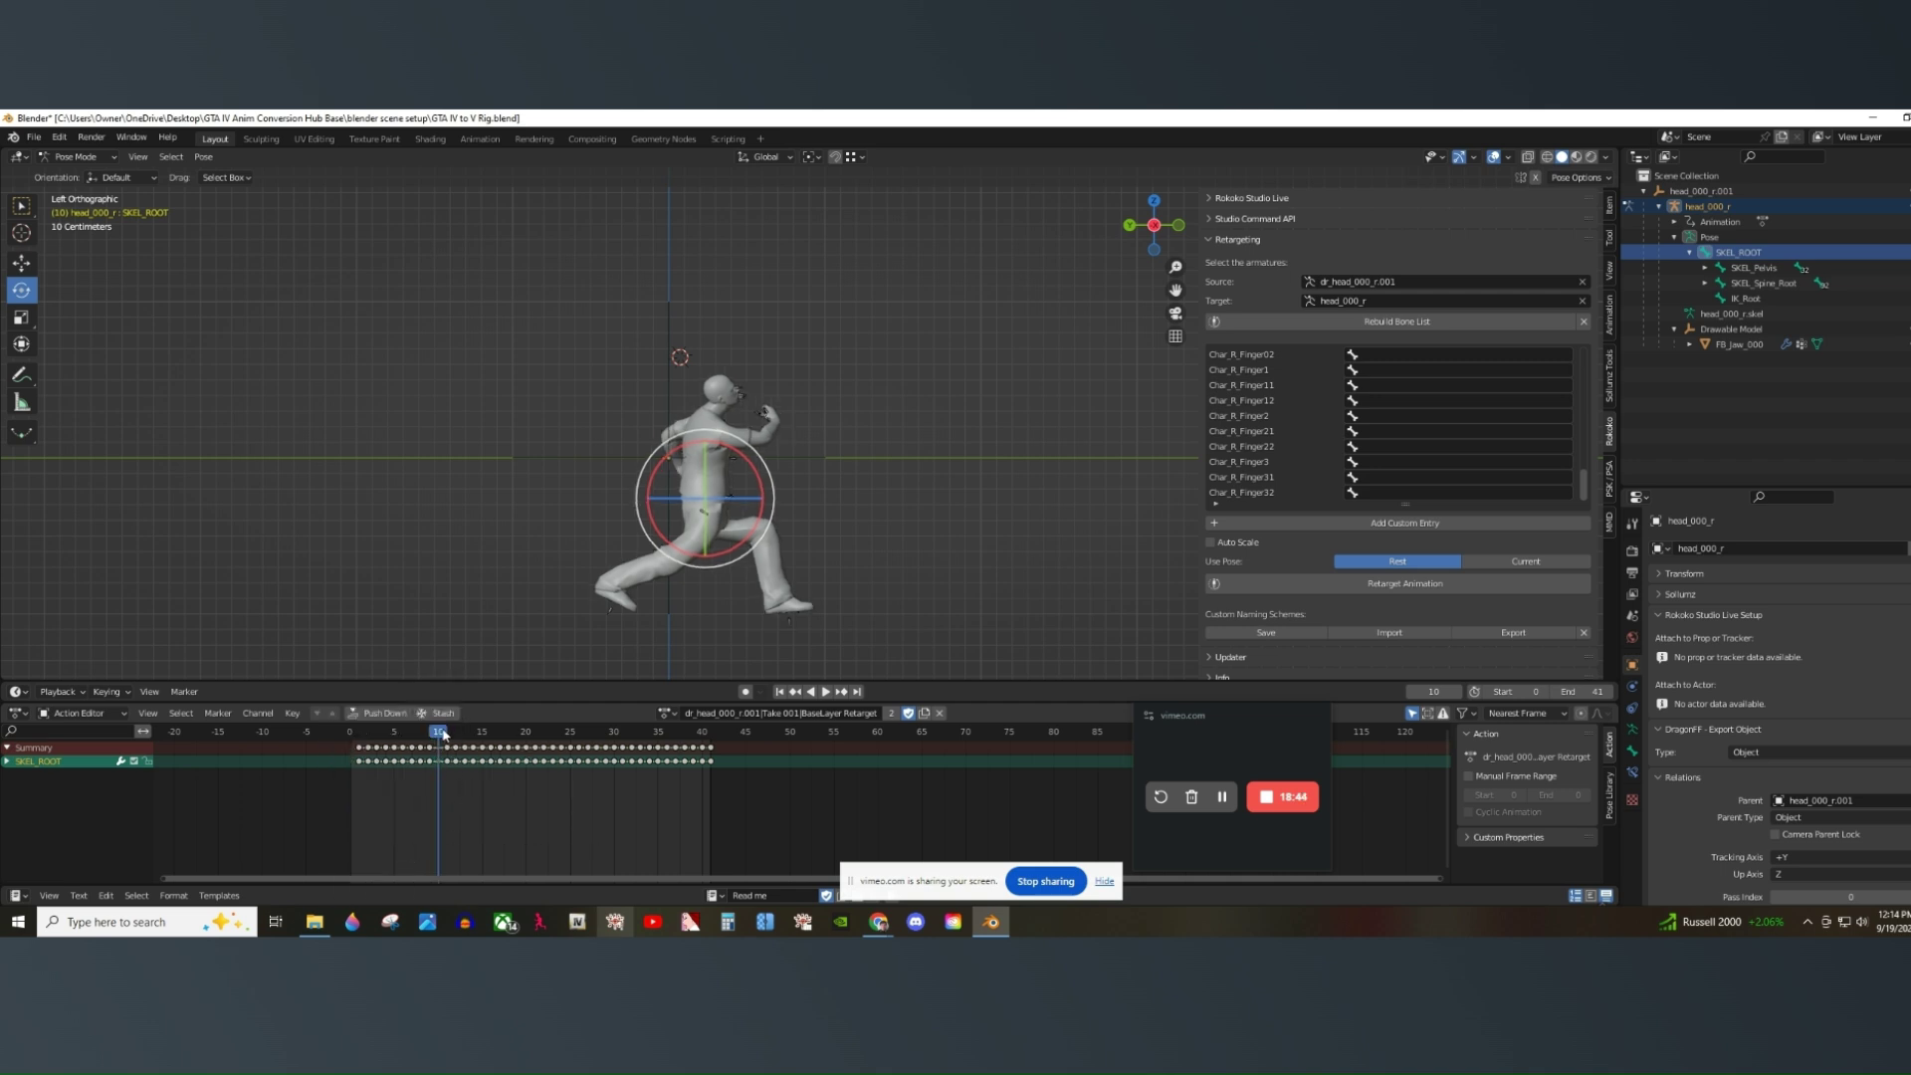
# Check the motion around frames 9 to 14 and delete the remaining SKEL_ROOT keyframes between them.
pyautogui.press('space')
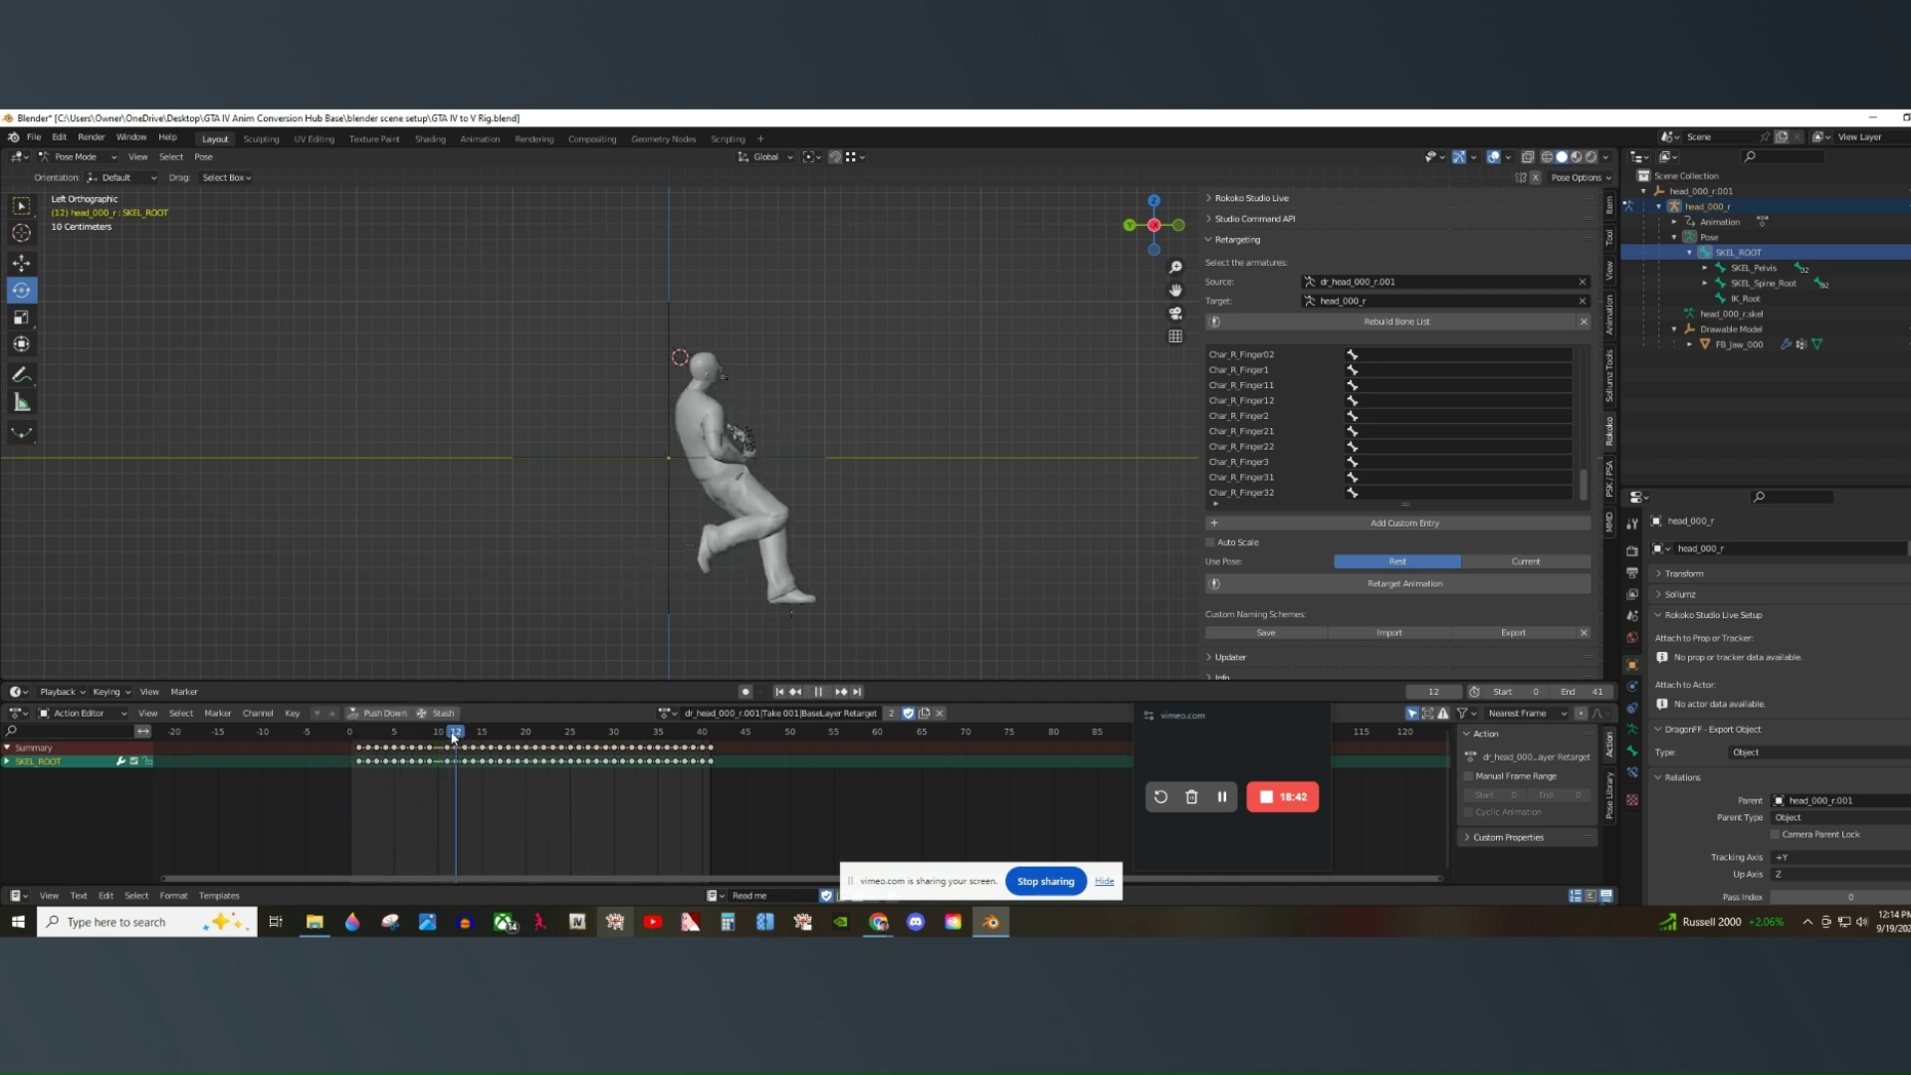
pyautogui.moveTo(435, 733); pyautogui.dragTo(429, 733)
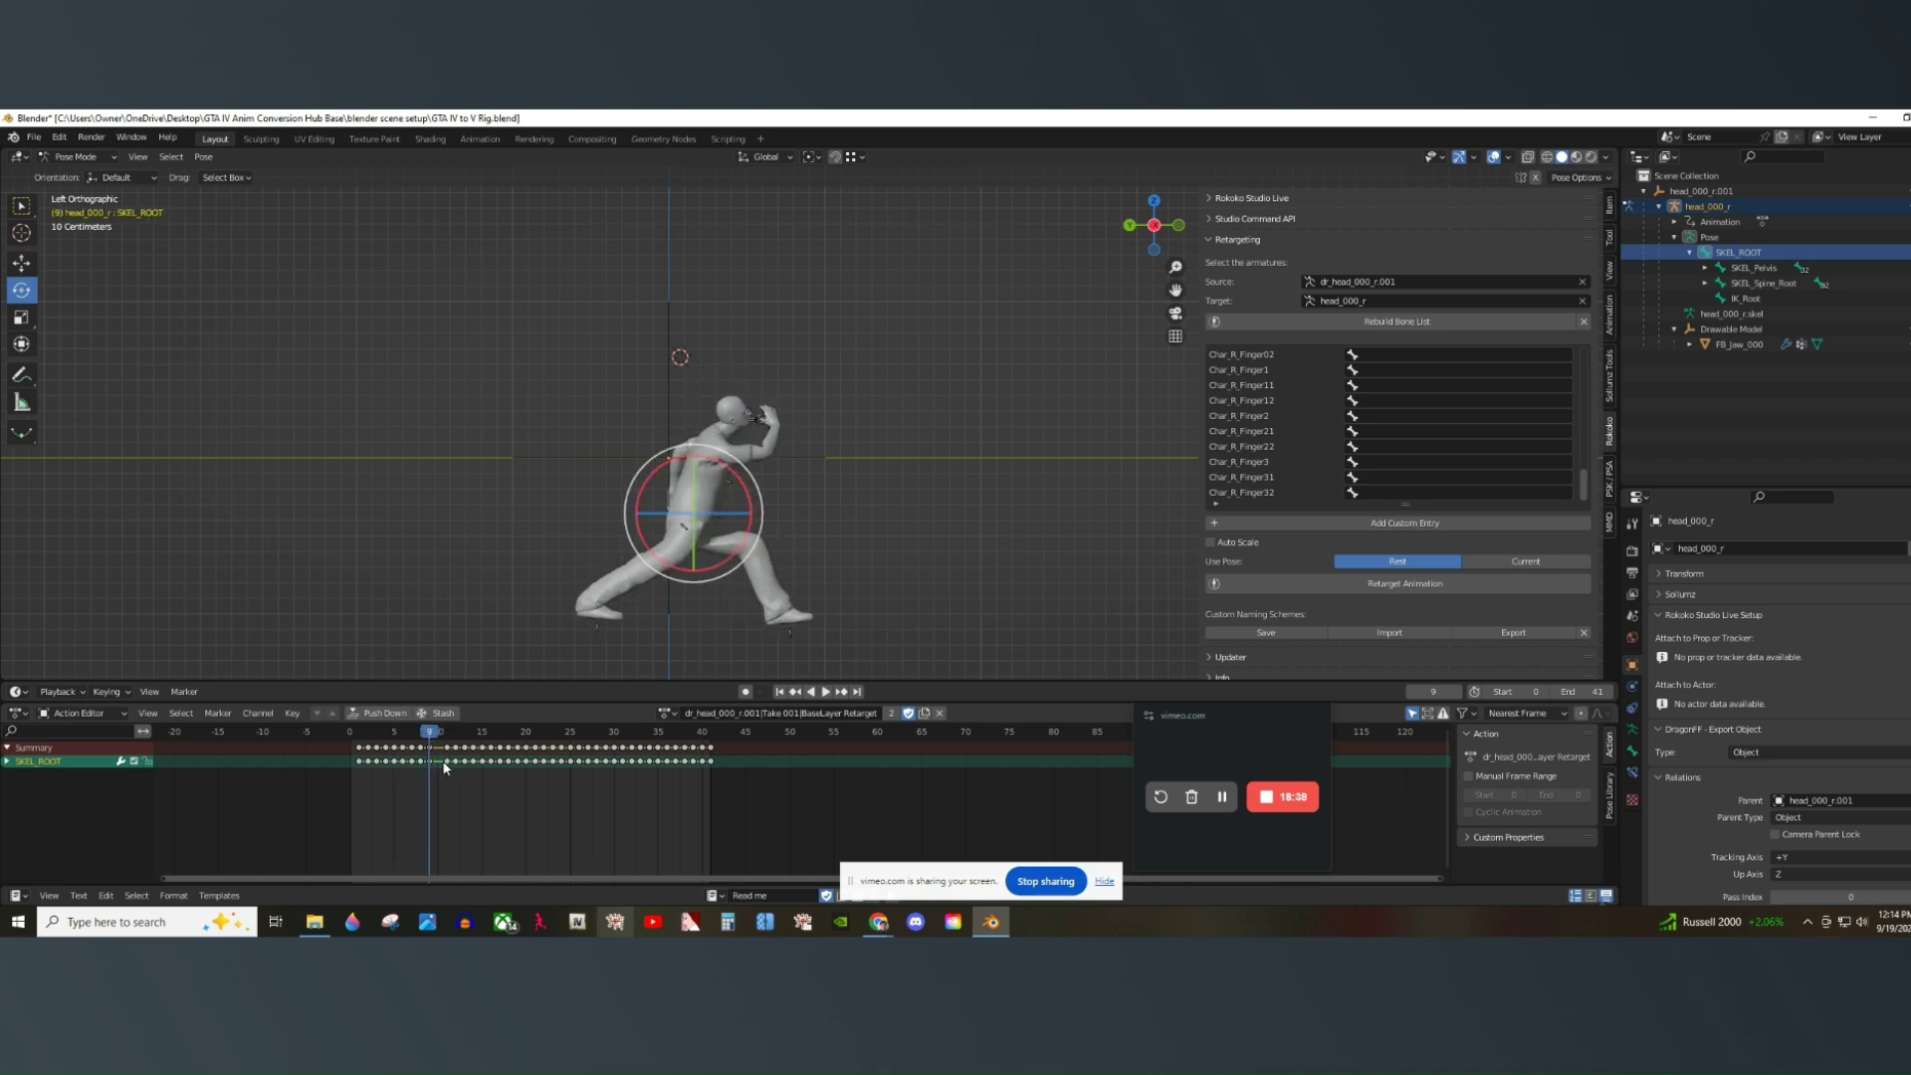
pyautogui.moveTo(435, 737); pyautogui.dragTo(475, 739)
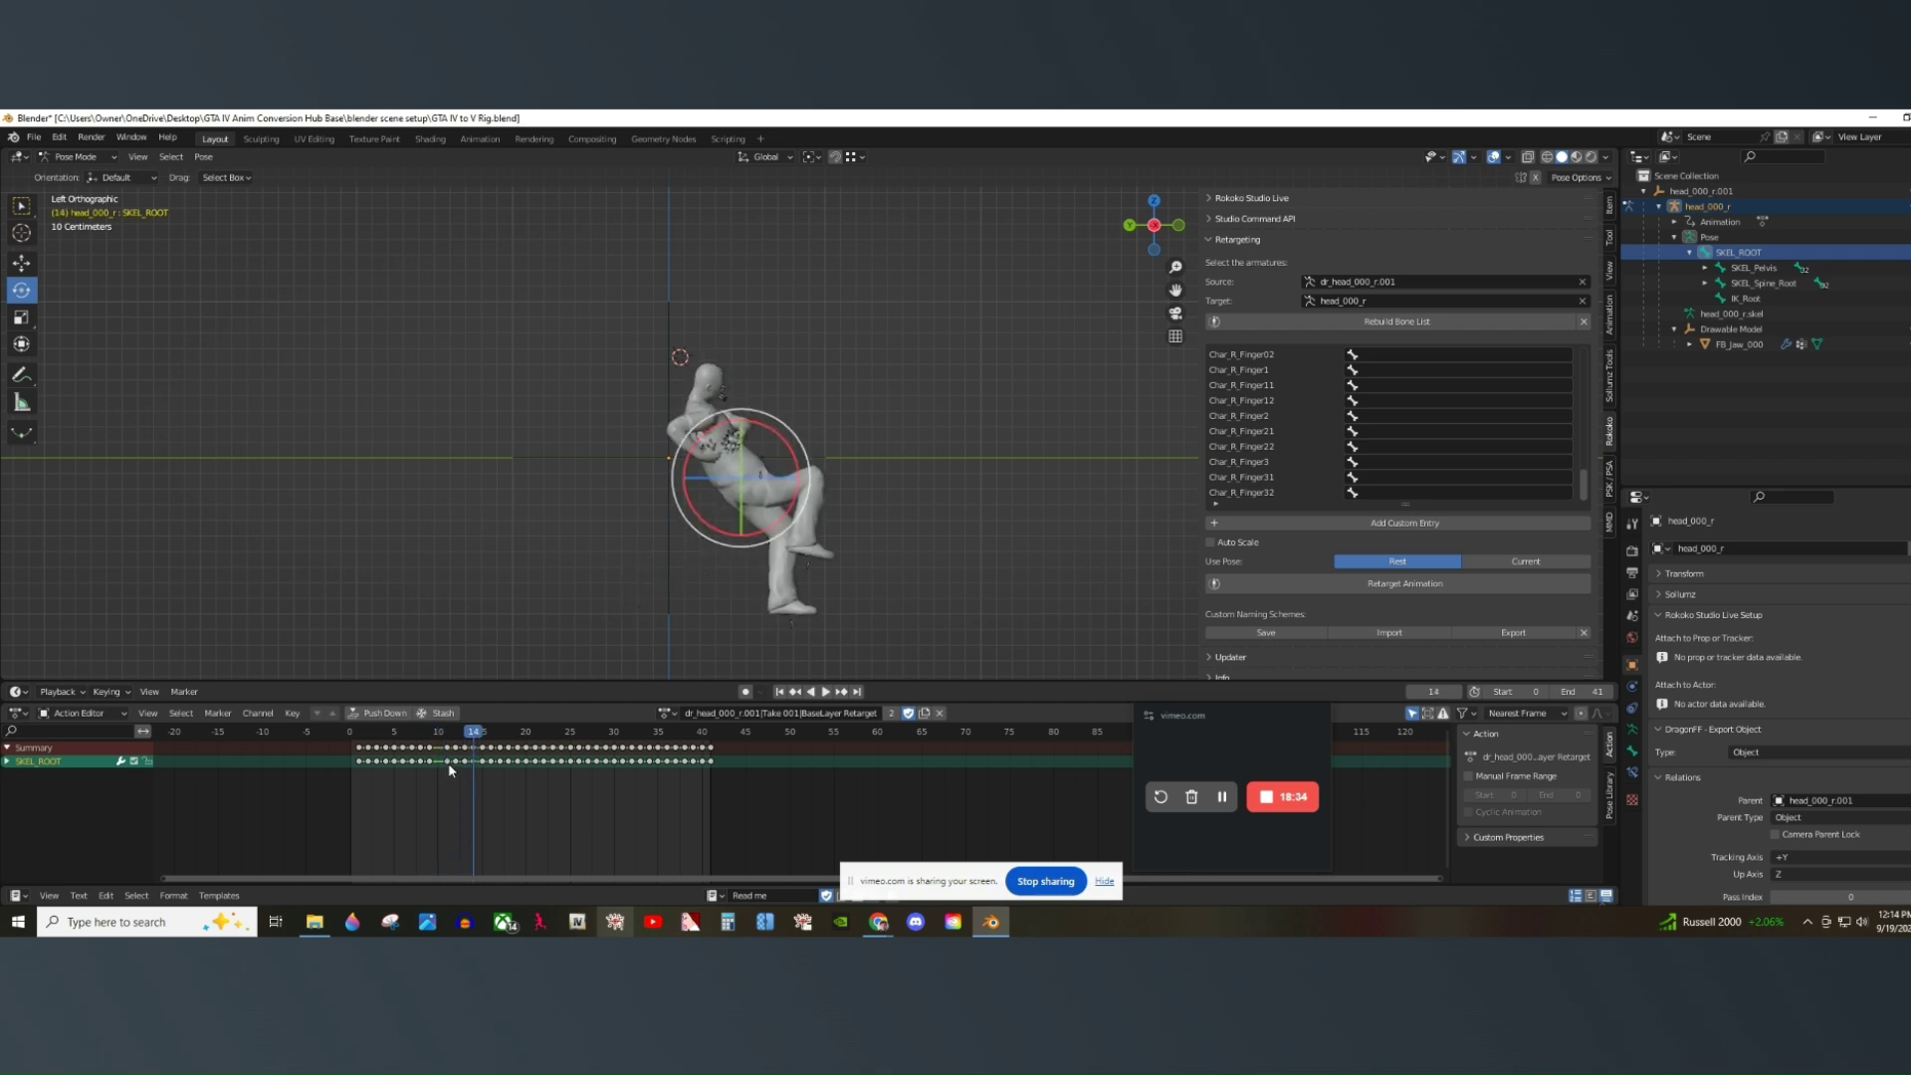
pyautogui.rightClick(451, 768)
pyautogui.click(452, 769)
pyautogui.rightClick(456, 768)
pyautogui.click(464, 768)
pyautogui.rightClick(464, 768)
pyautogui.click(465, 767)
# Scrub ahead to frame 21 and delete the SKEL_ROOT keyframes between frames 14 and 21.
pyautogui.click(411, 737)
pyautogui.press('space')
pyautogui.moveTo(414, 741); pyautogui.dragTo(535, 764)
pyautogui.click(526, 761)
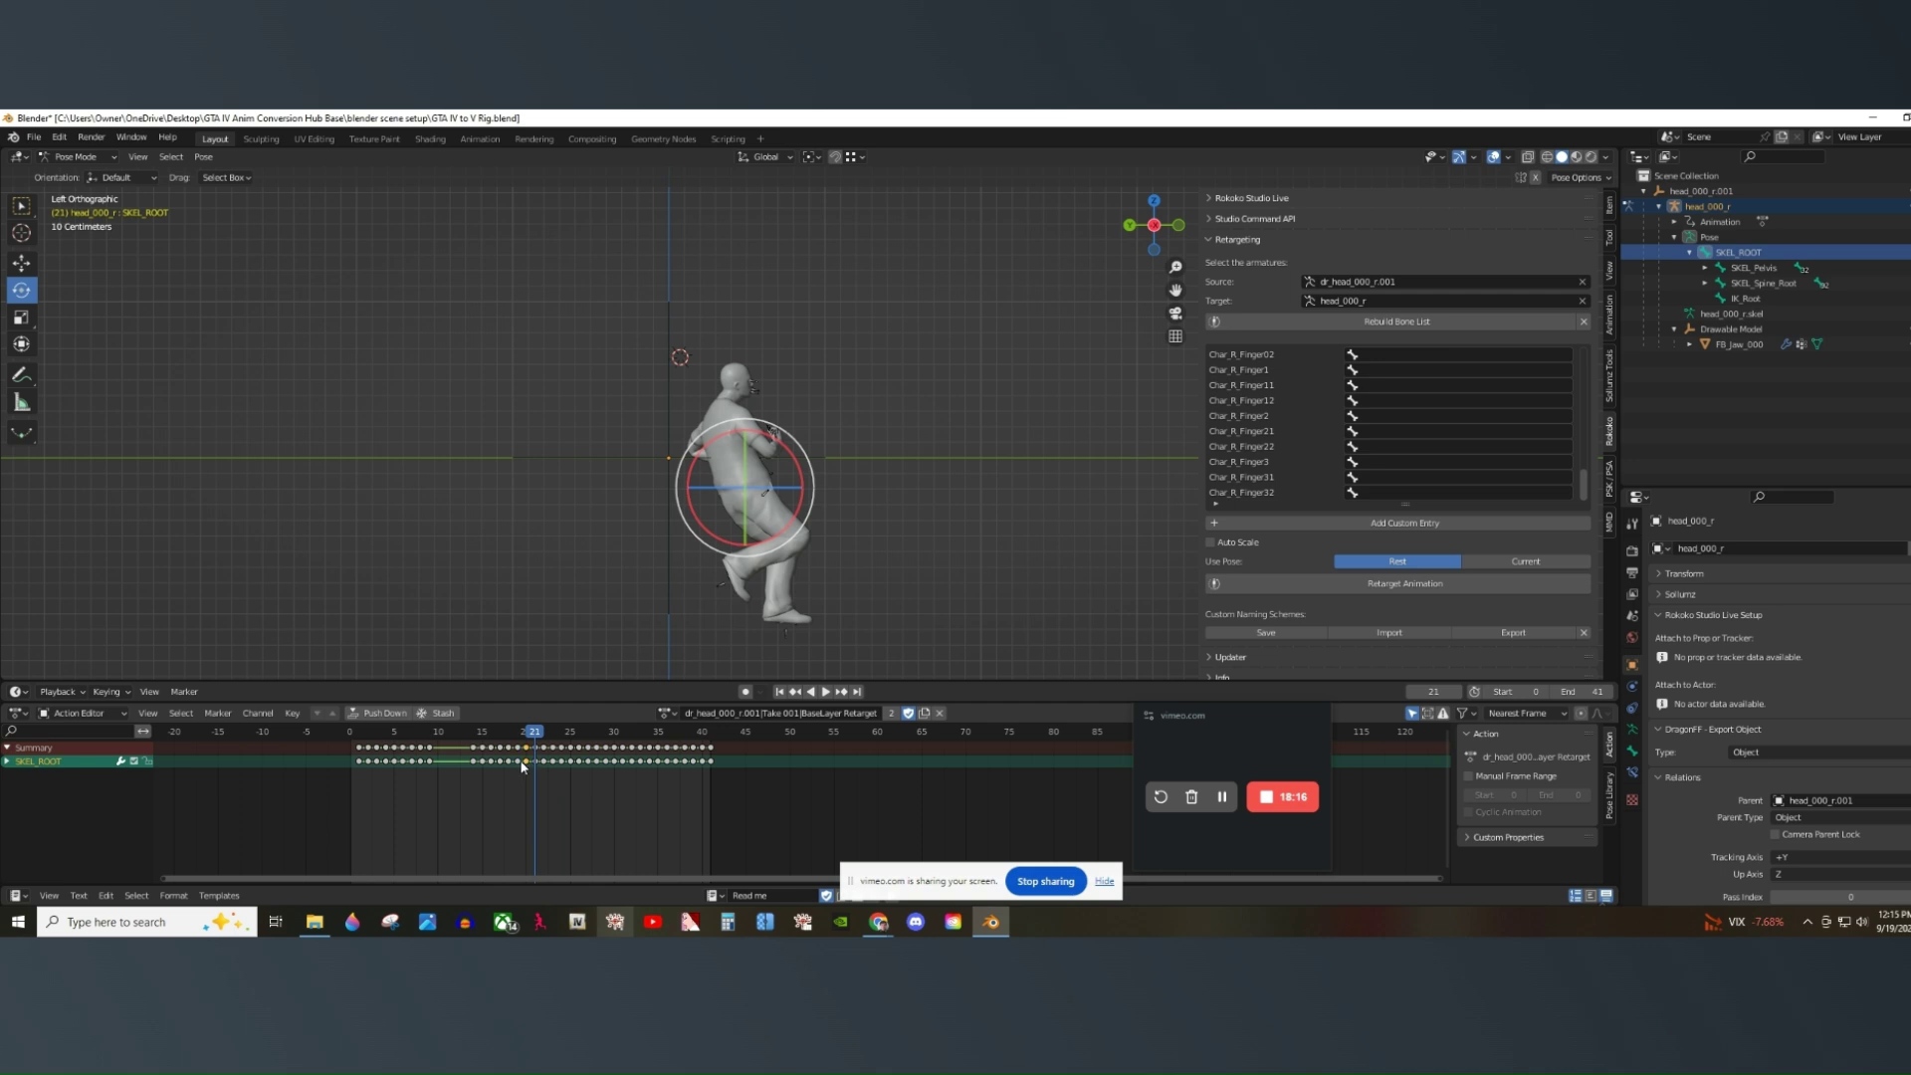
pyautogui.rightClick(529, 763)
pyautogui.click(529, 769)
pyautogui.rightClick(482, 764)
pyautogui.click(484, 769)
# Scrub and play the animation to check the smoothed root motion, and return to frame 1.
pyautogui.moveTo(519, 738); pyautogui.dragTo(712, 759)
pyautogui.click(823, 693)
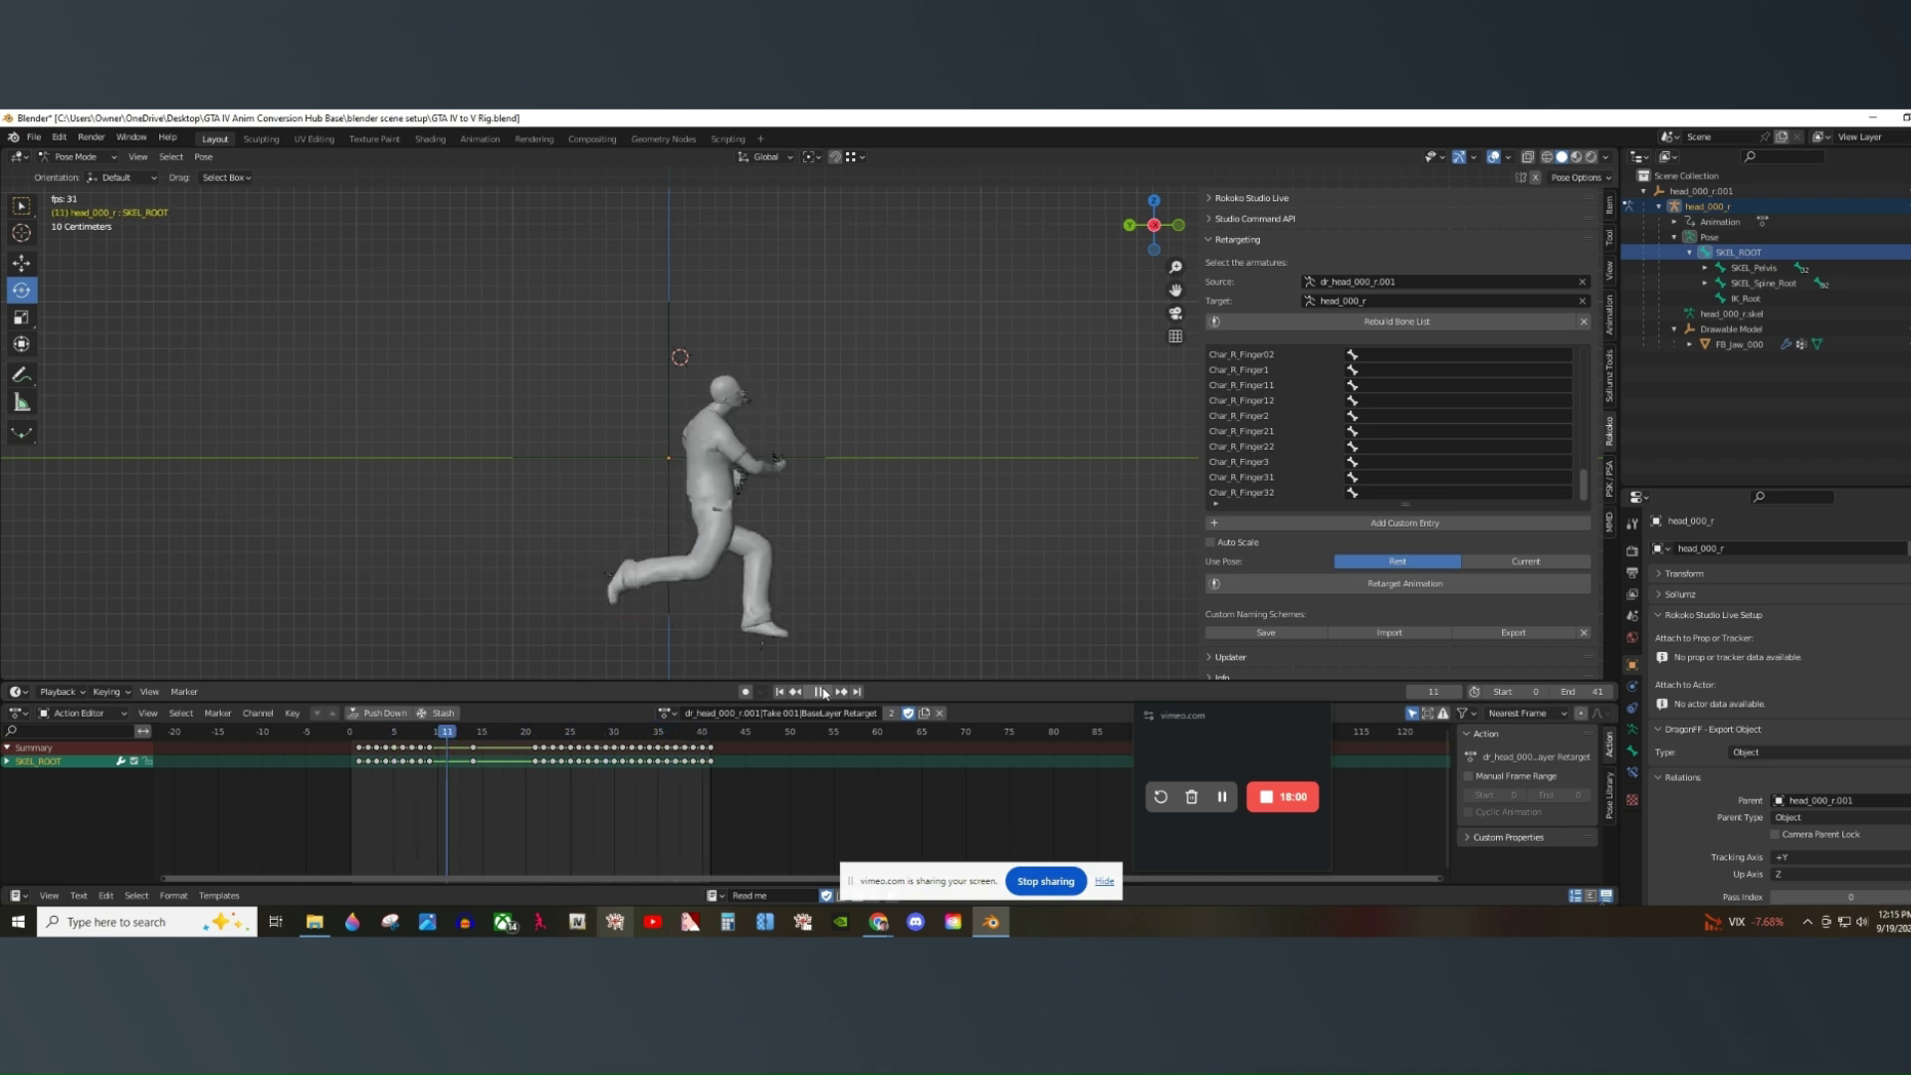
pyautogui.click(823, 694)
pyautogui.moveTo(635, 737); pyautogui.dragTo(364, 760)
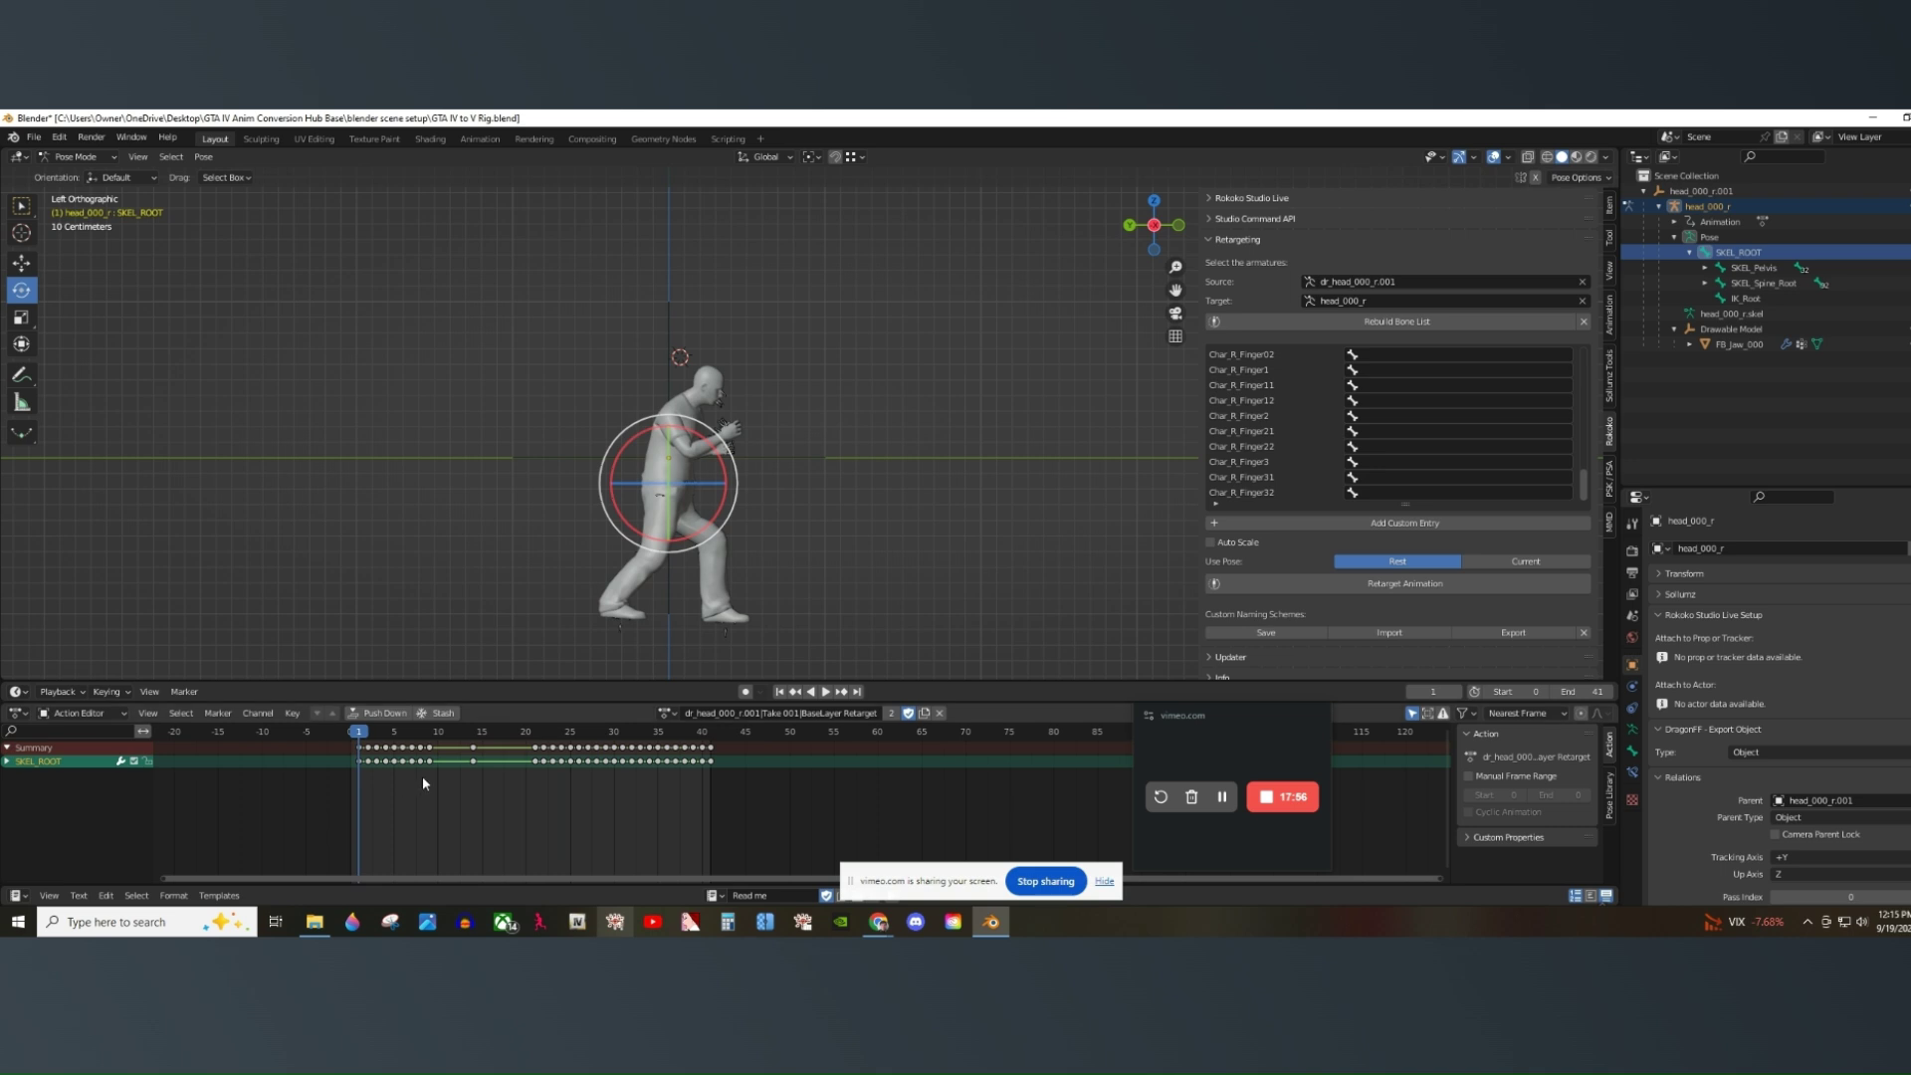
# Examine the hands and fingers up close from several angles while scrubbing through the animation.
pyautogui.scroll(4, 973, 354)
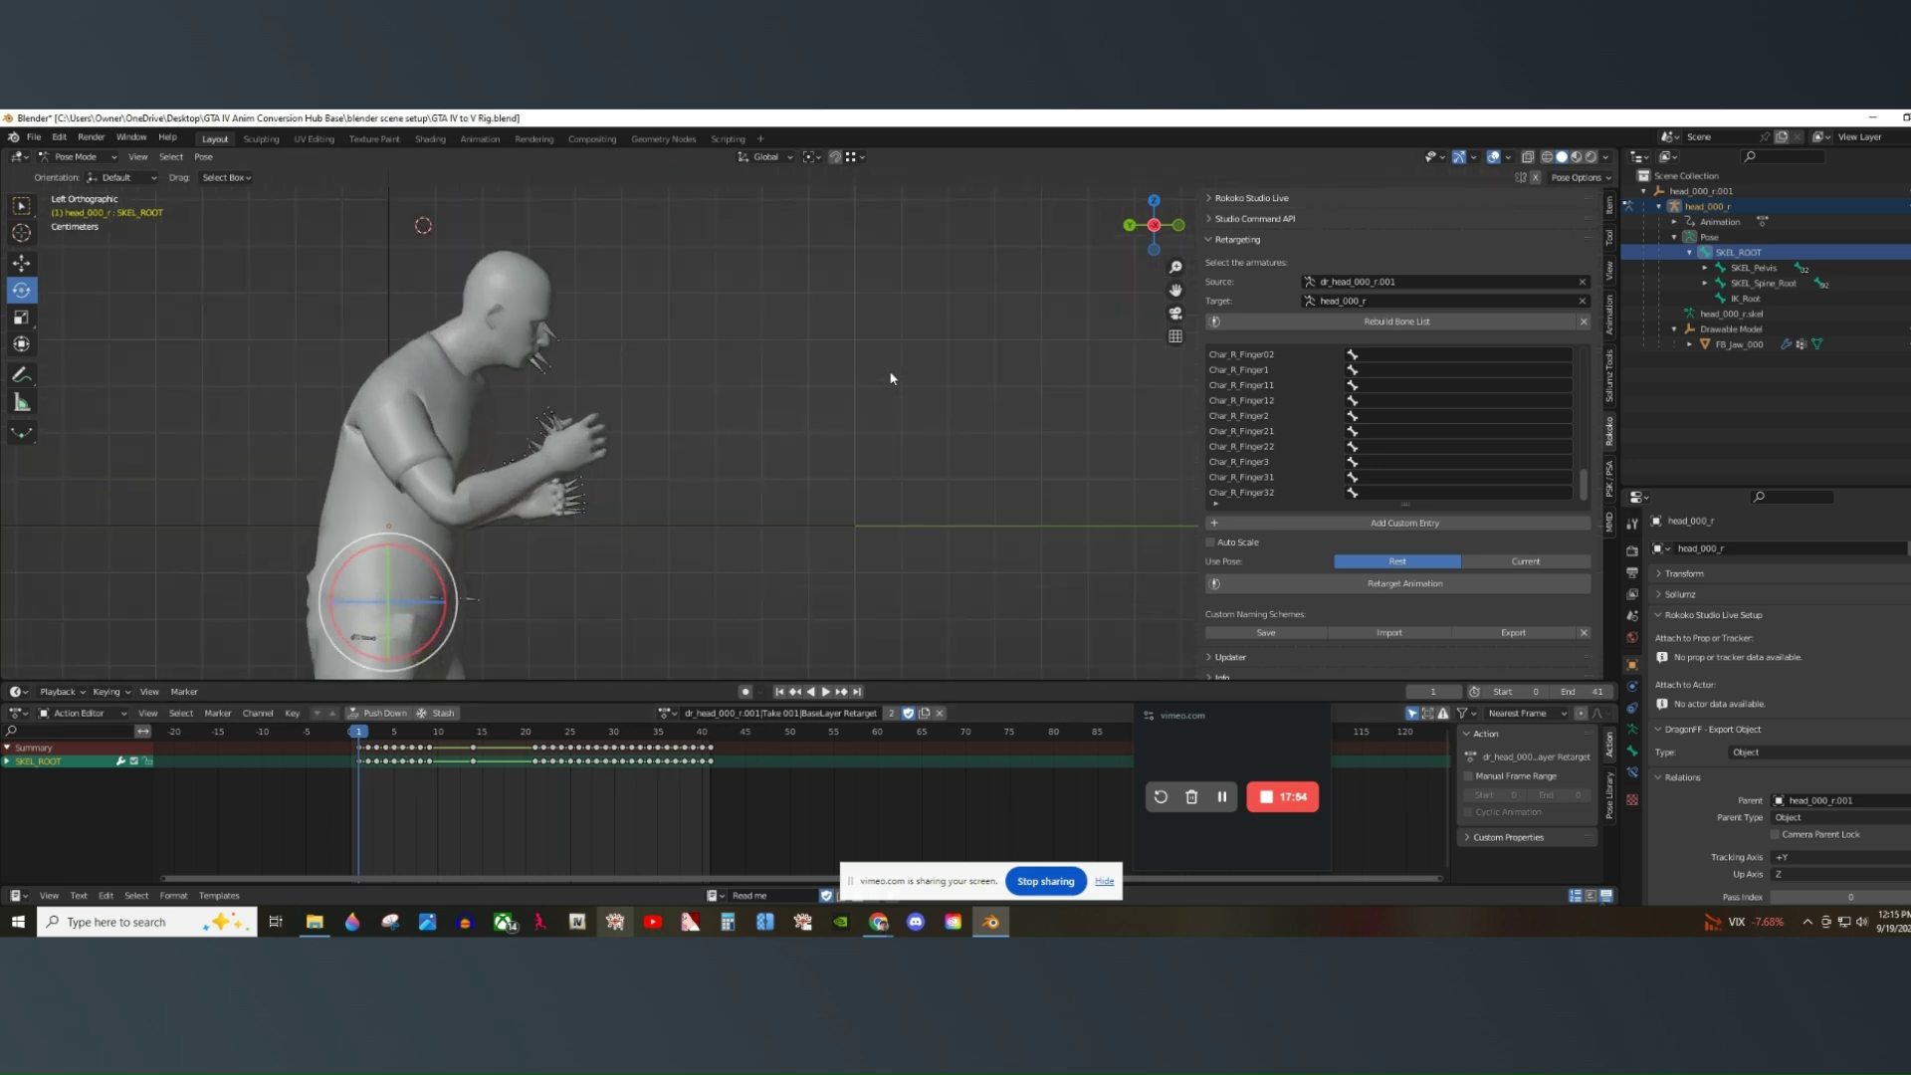
pyautogui.moveTo(1164, 227); pyautogui.dragTo(1493, 244)
pyautogui.scroll(2, 827, 444)
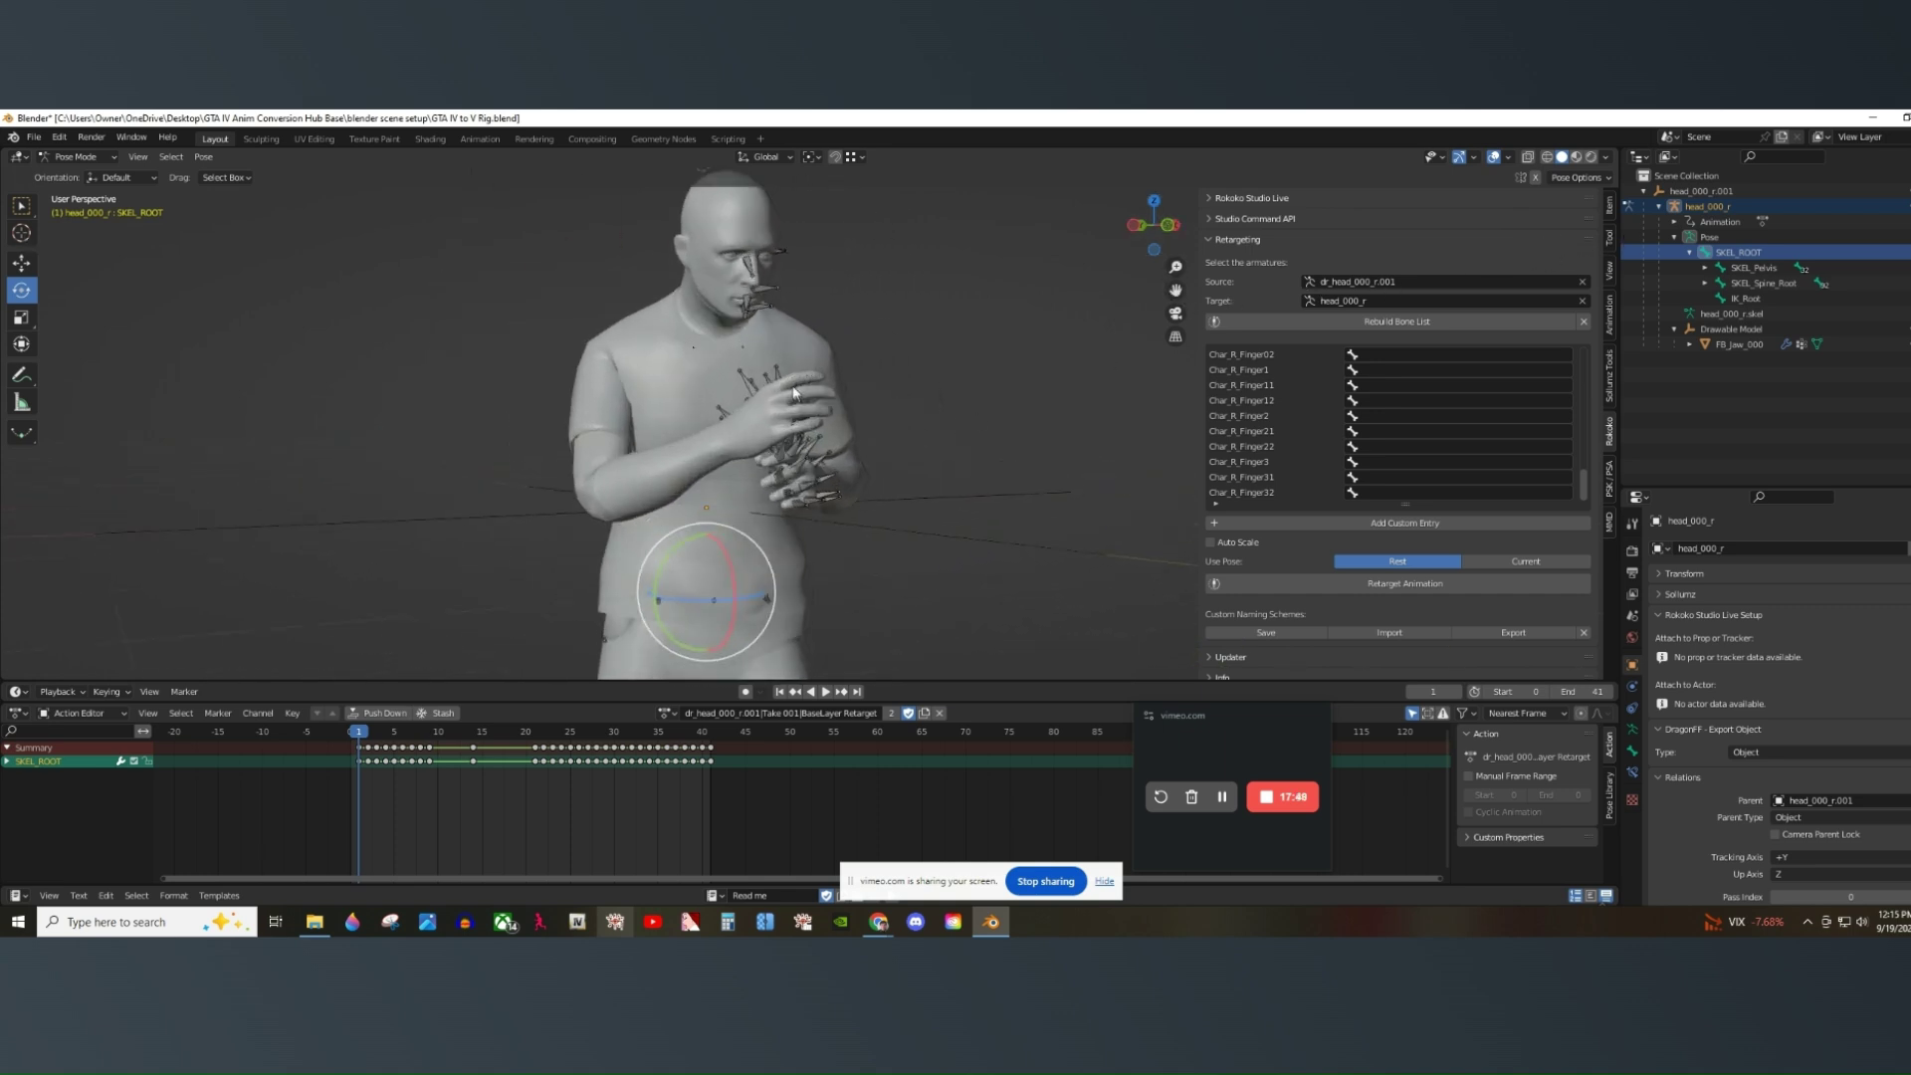
pyautogui.moveTo(362, 739); pyautogui.dragTo(506, 751)
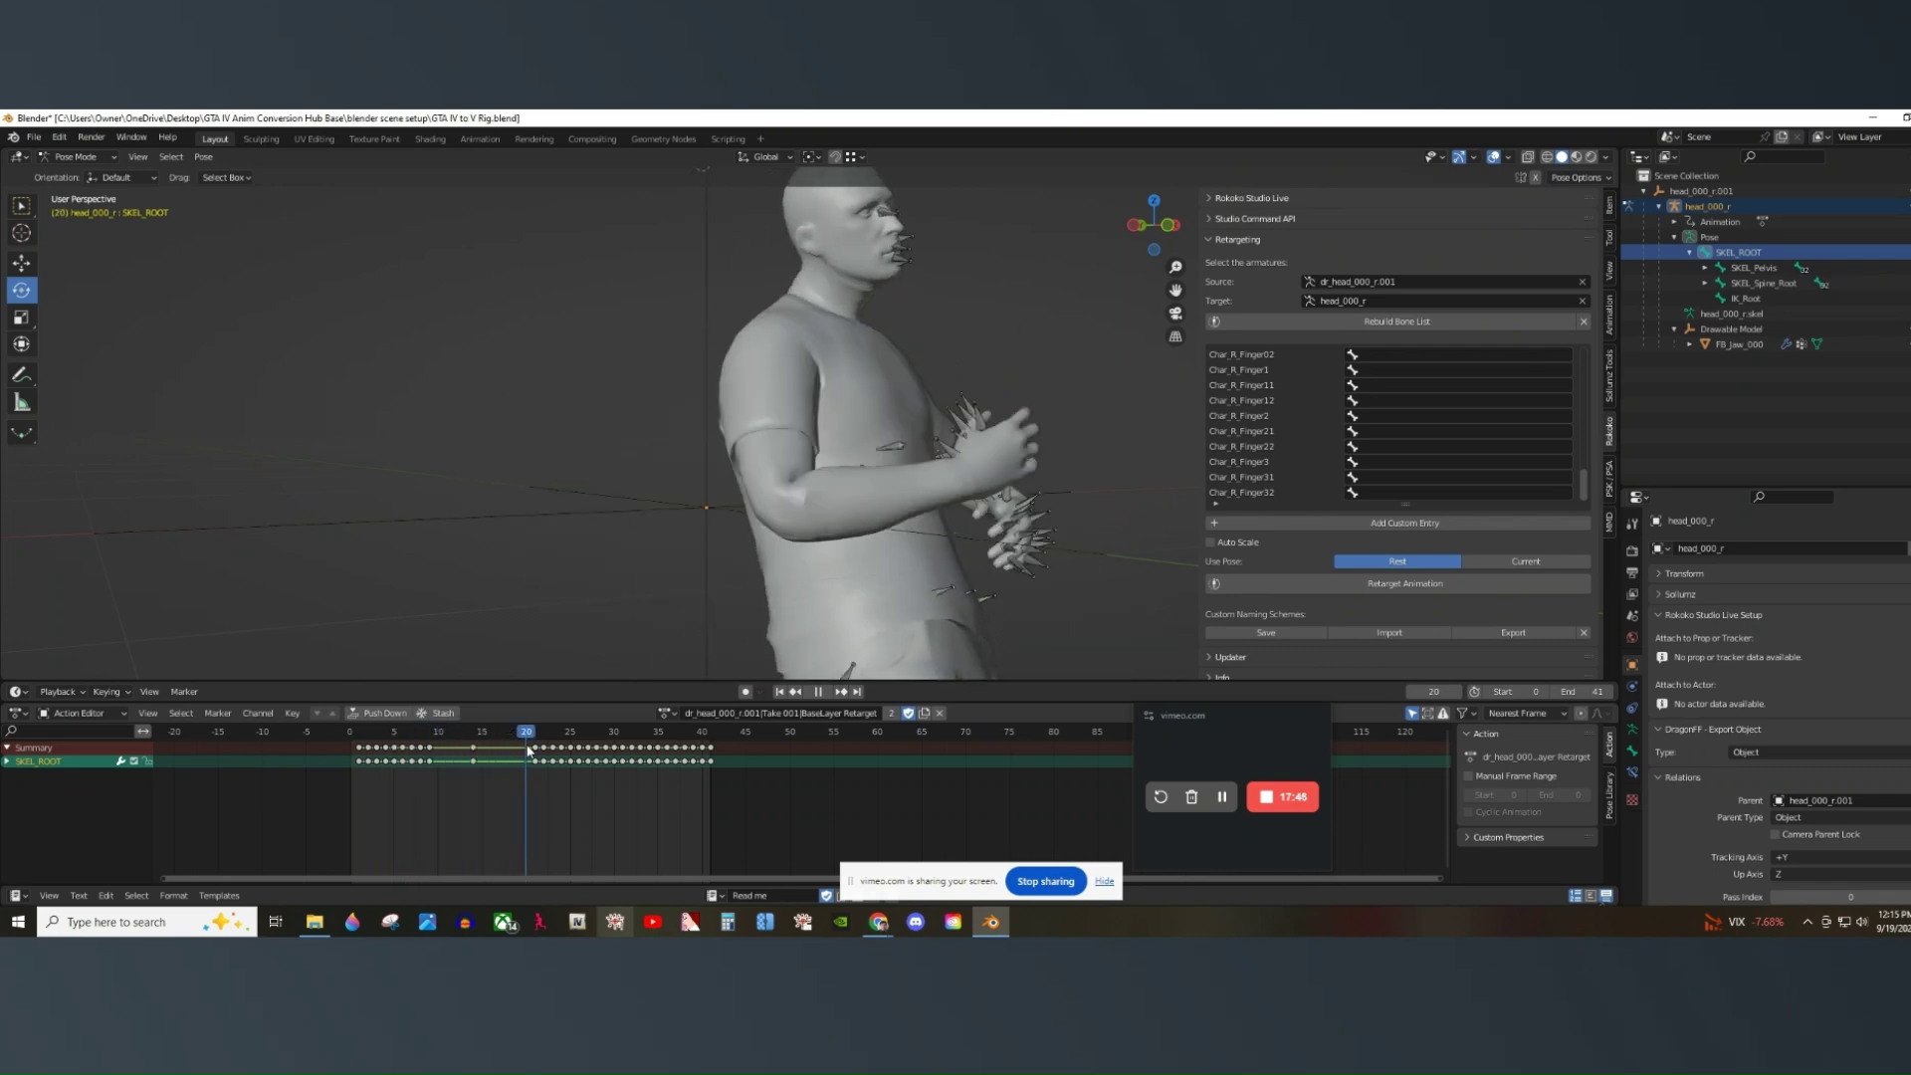
pyautogui.press('space')
pyautogui.moveTo(1165, 223); pyautogui.dragTo(1154, 235)
pyautogui.keyDown('shift'); pyautogui.moveTo(1054, 283); pyautogui.dragTo(964, 263, button='middle'); pyautogui.keyUp('shift')
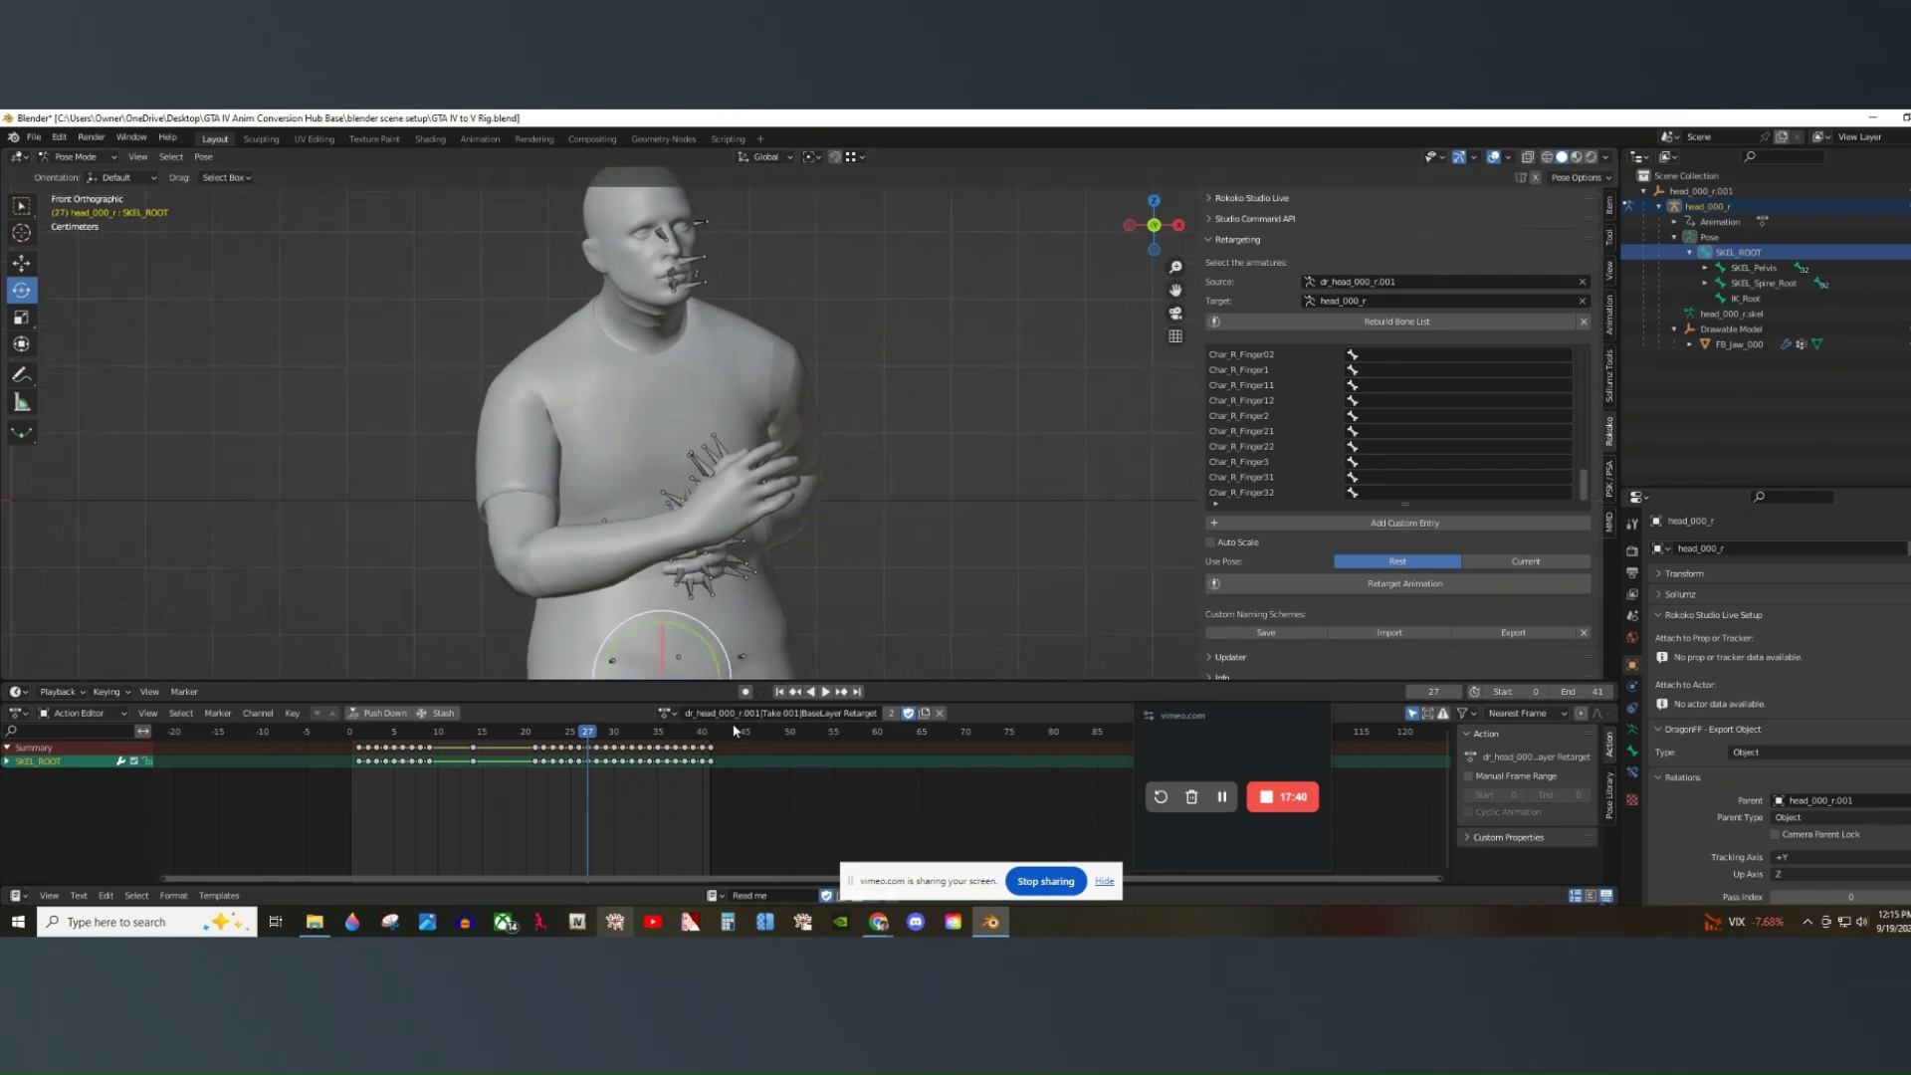
pyautogui.moveTo(602, 743)
pyautogui.mouseDown()
pyautogui.moveTo(642, 749)
pyautogui.moveTo(573, 754)
pyautogui.mouseUp()
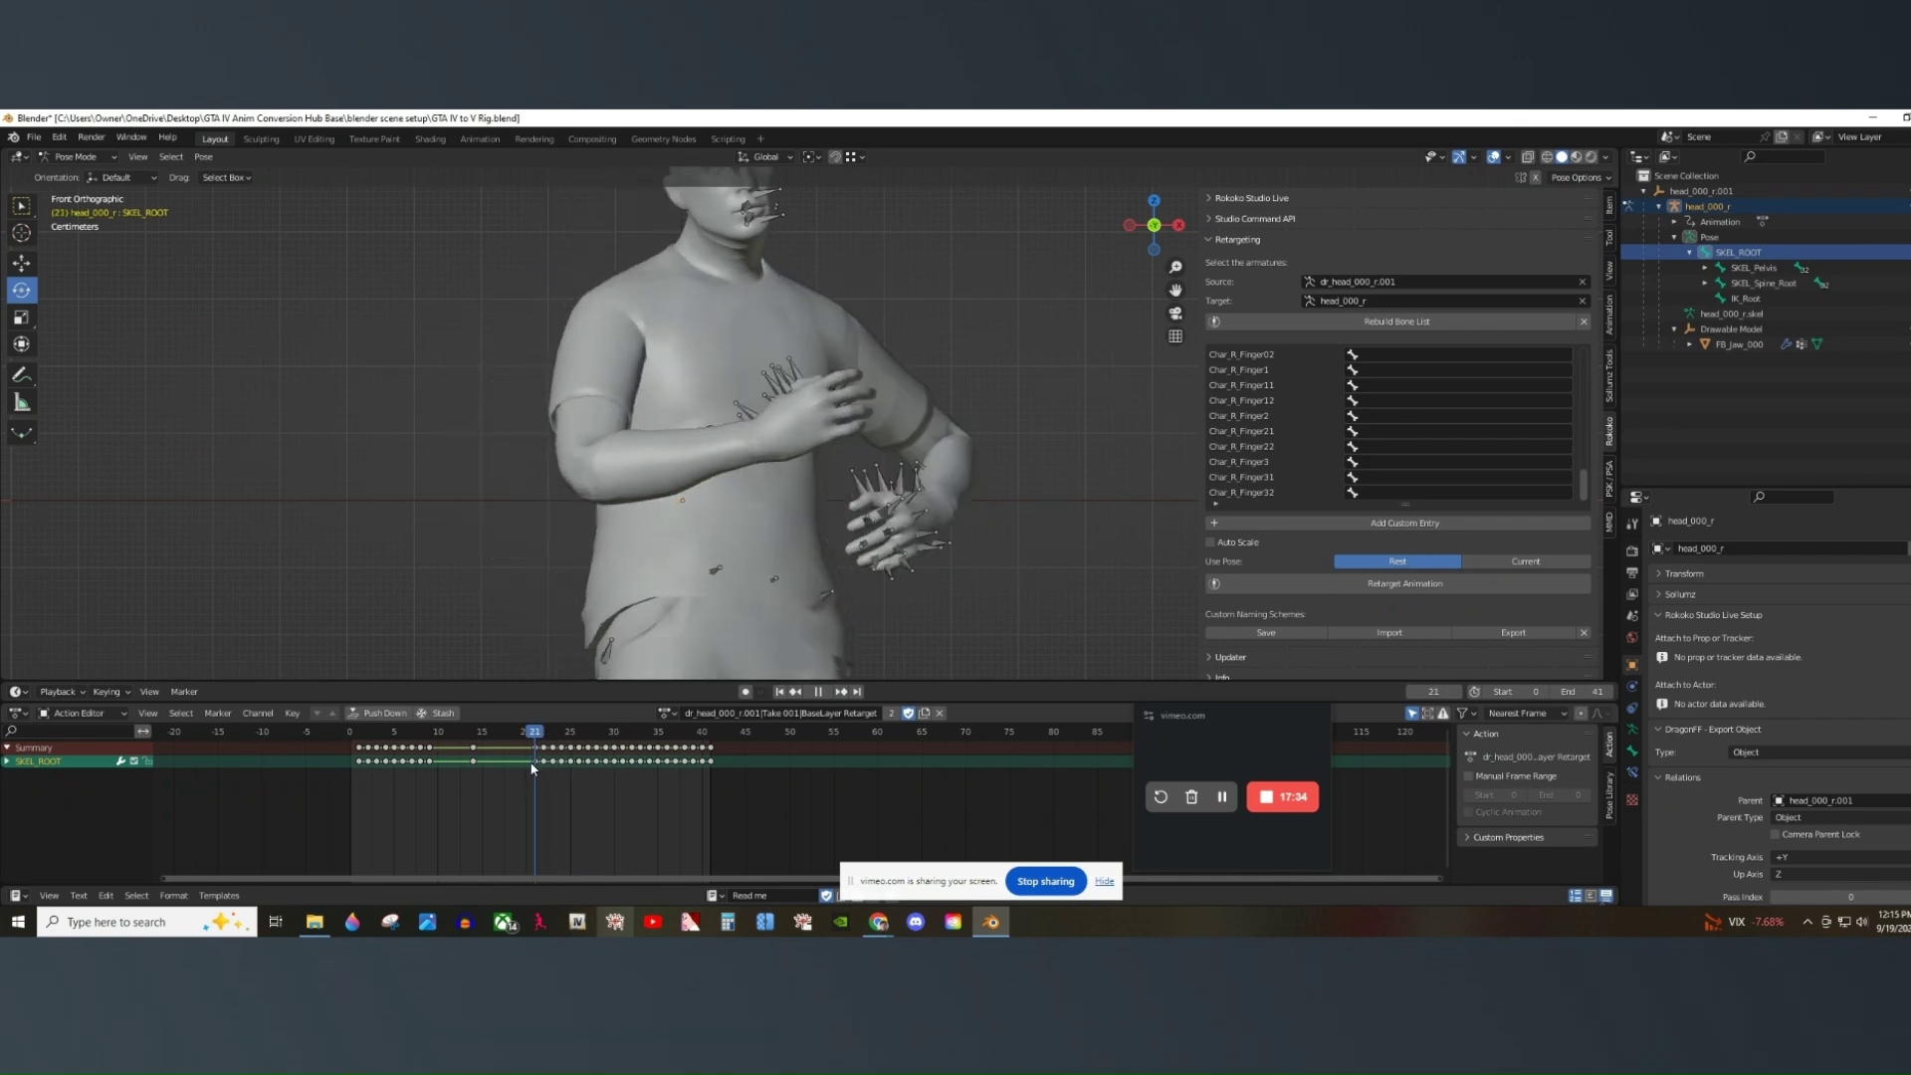
pyautogui.moveTo(566, 761); pyautogui.dragTo(707, 763)
pyautogui.press('space')
pyautogui.moveTo(1145, 209); pyautogui.dragTo(845, 404)
pyautogui.press('space')
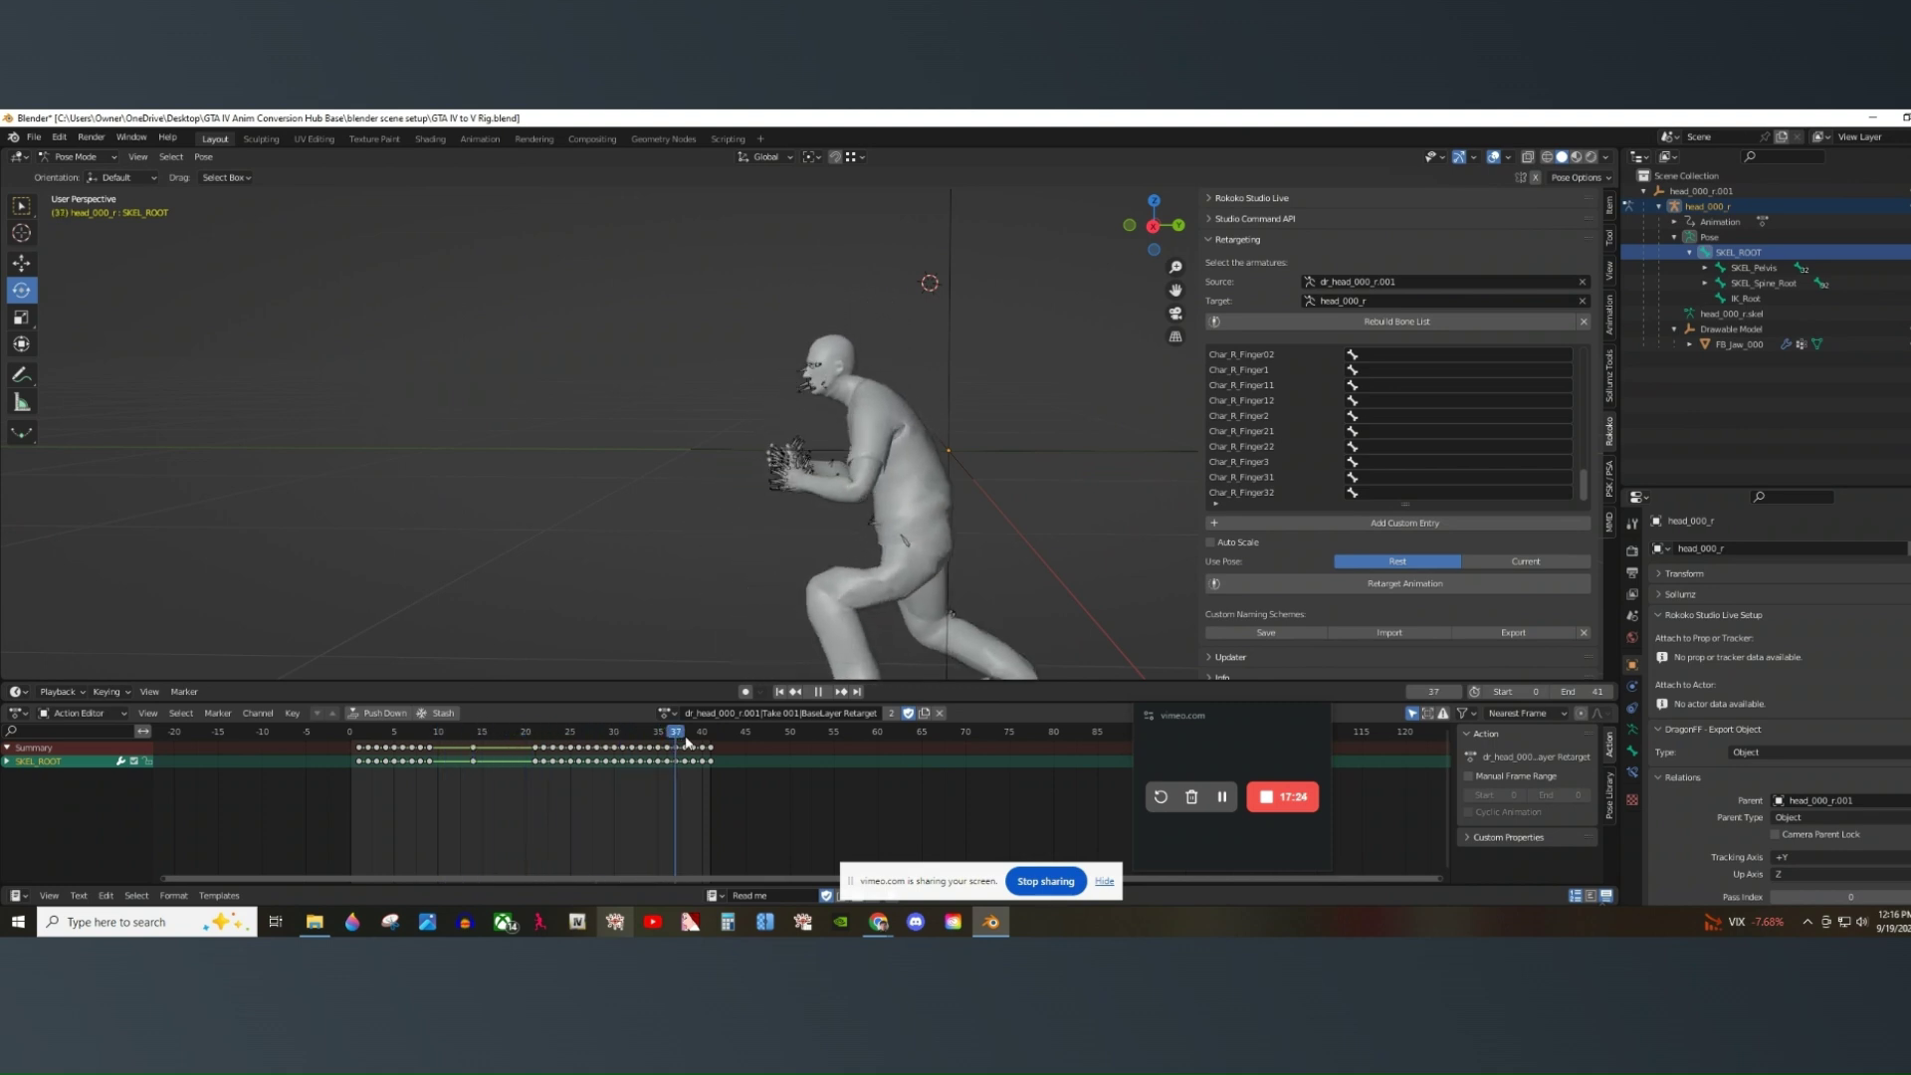
# Stop the playback, return to frame 1 and view the character's upper body from the left.
pyautogui.moveTo(685, 754)
pyautogui.mouseDown()
pyautogui.moveTo(507, 753)
pyautogui.moveTo(712, 745)
pyautogui.mouseUp()
pyautogui.press('Escape')
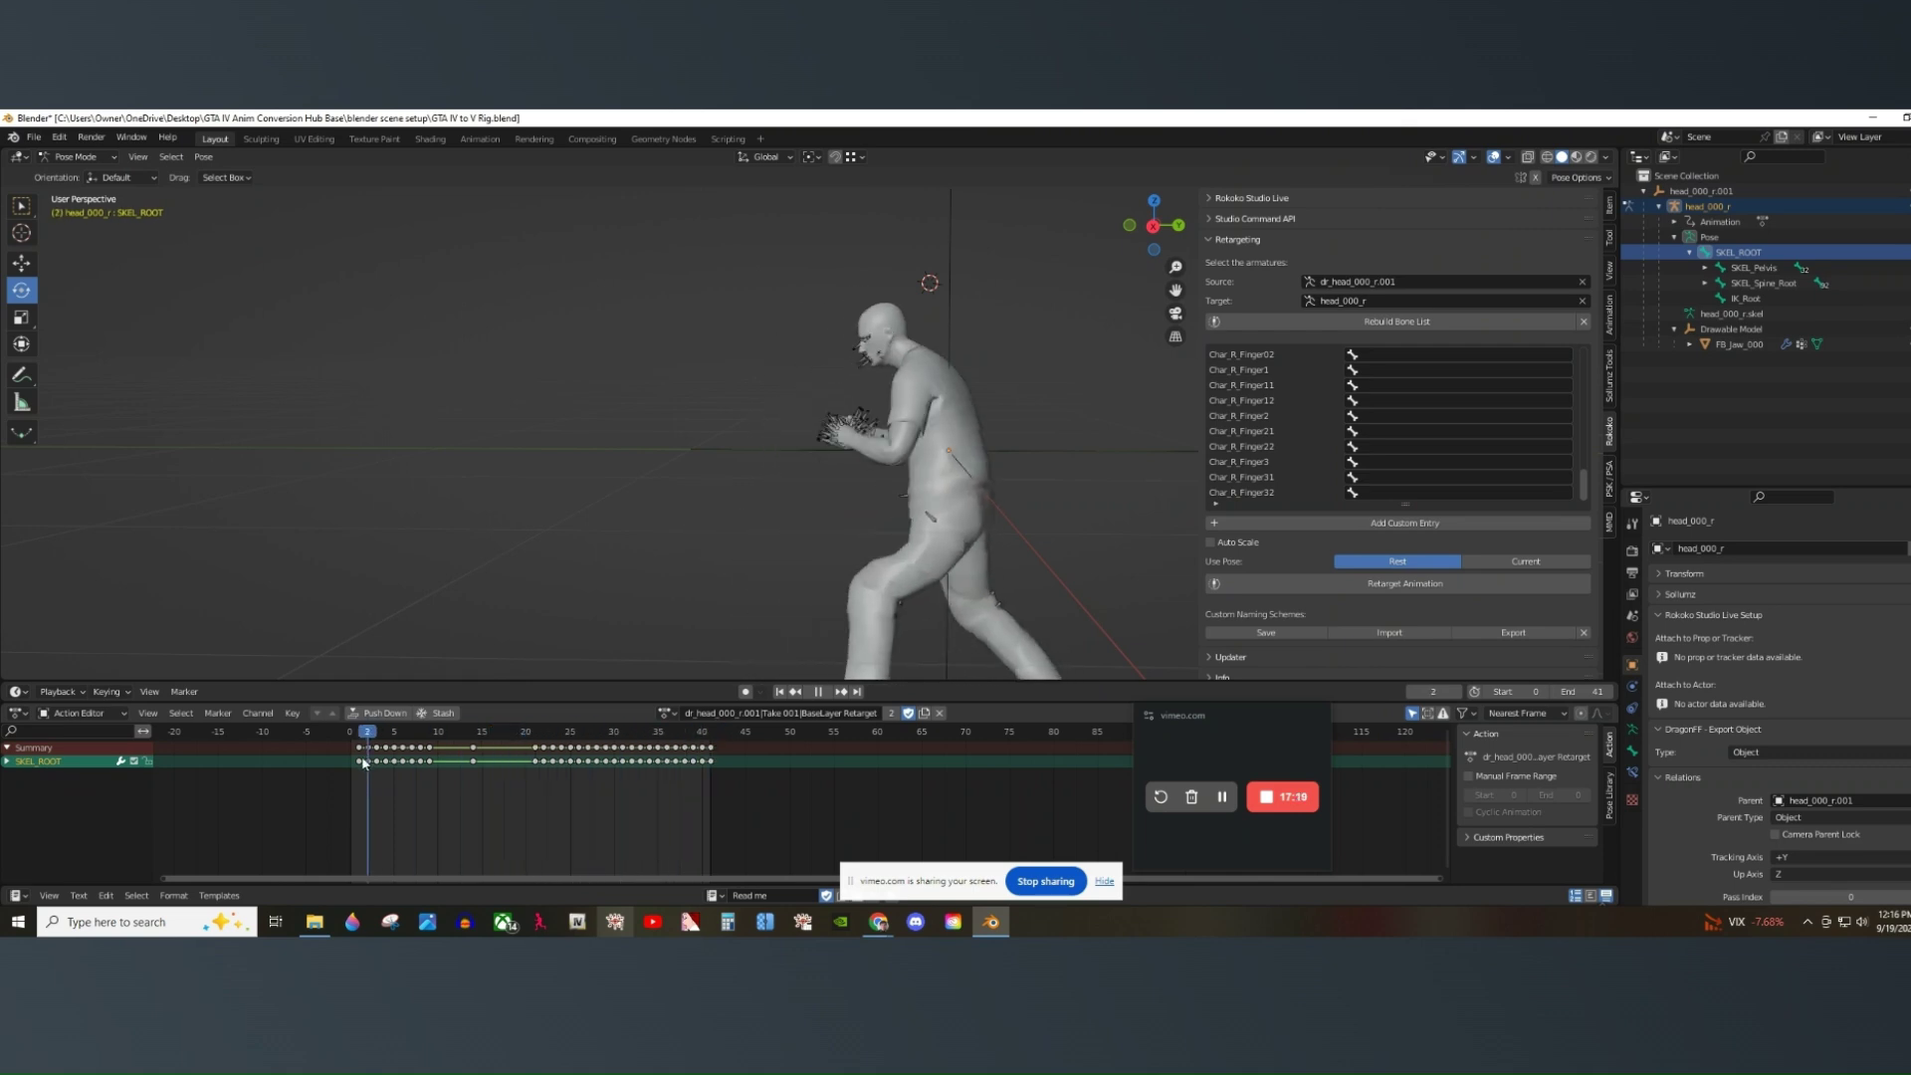
pyautogui.click(1140, 225)
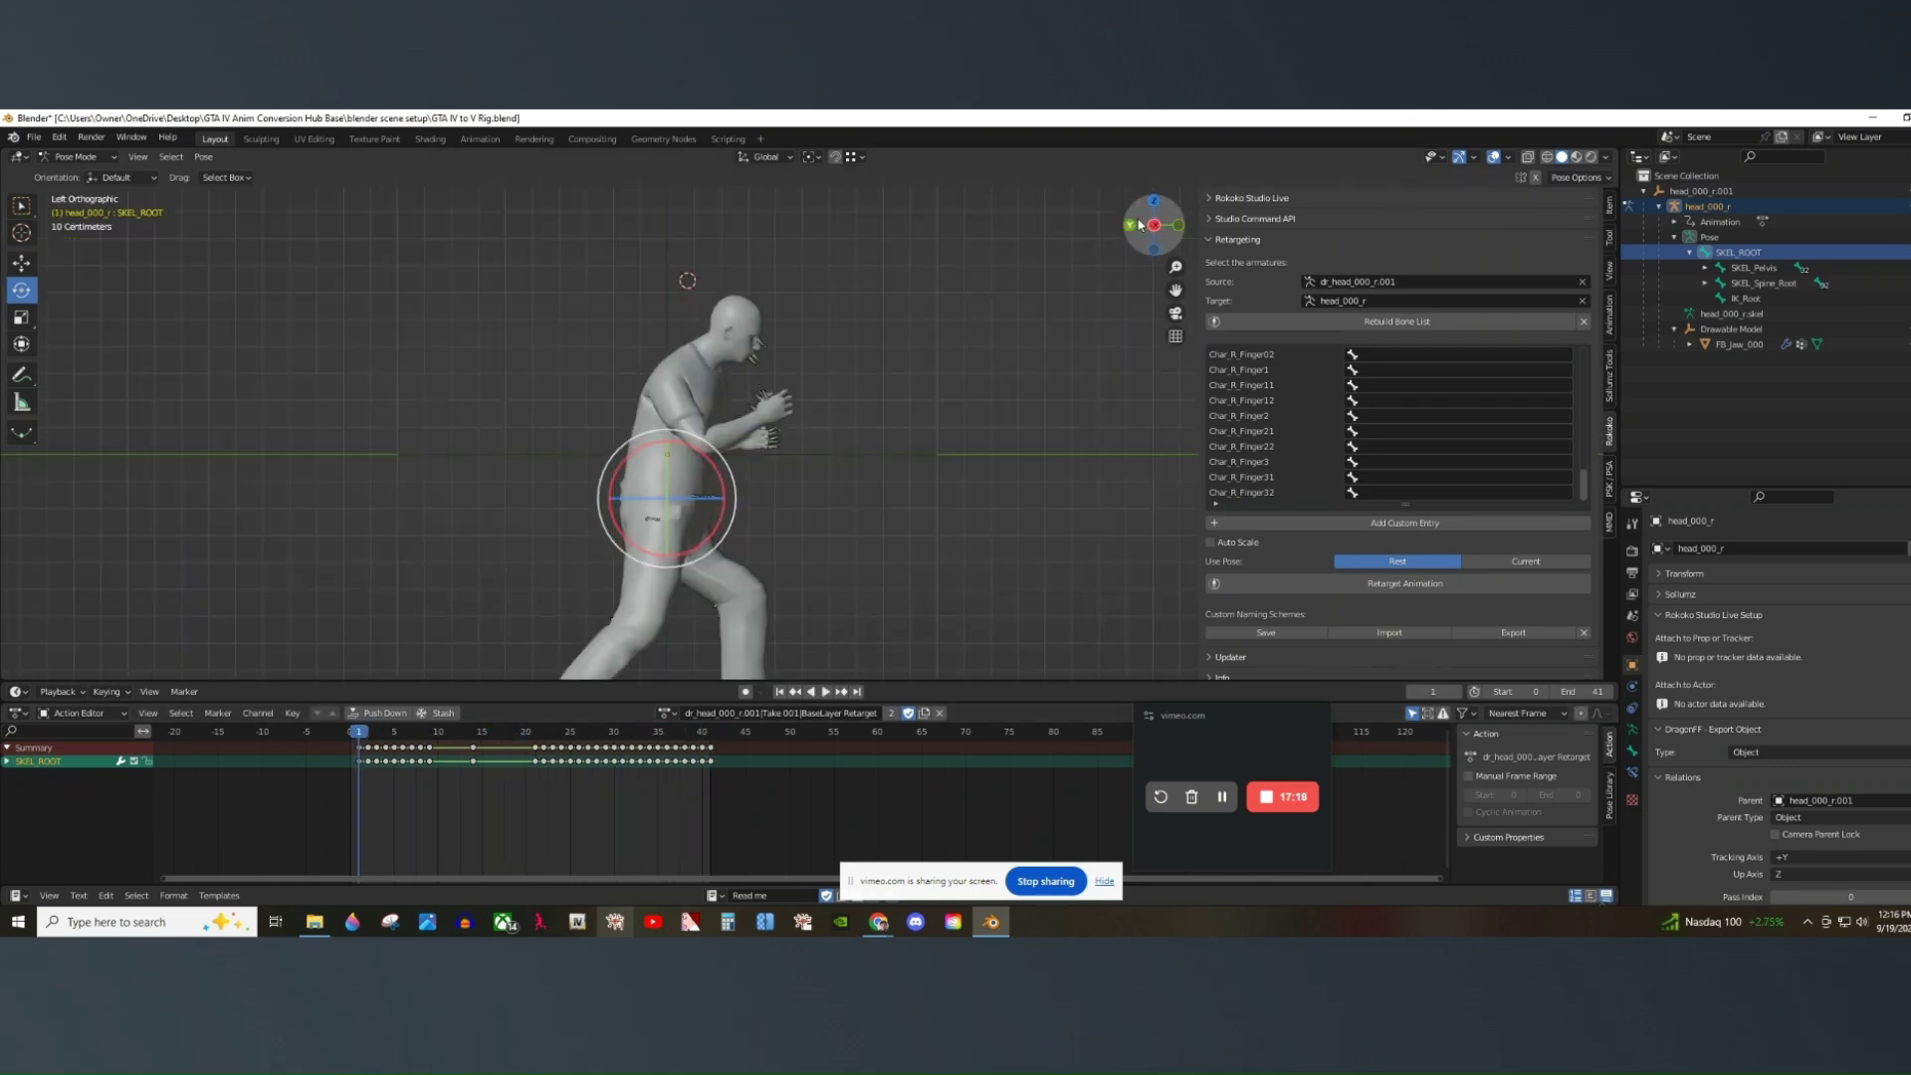
pyautogui.scroll(3, 851, 483)
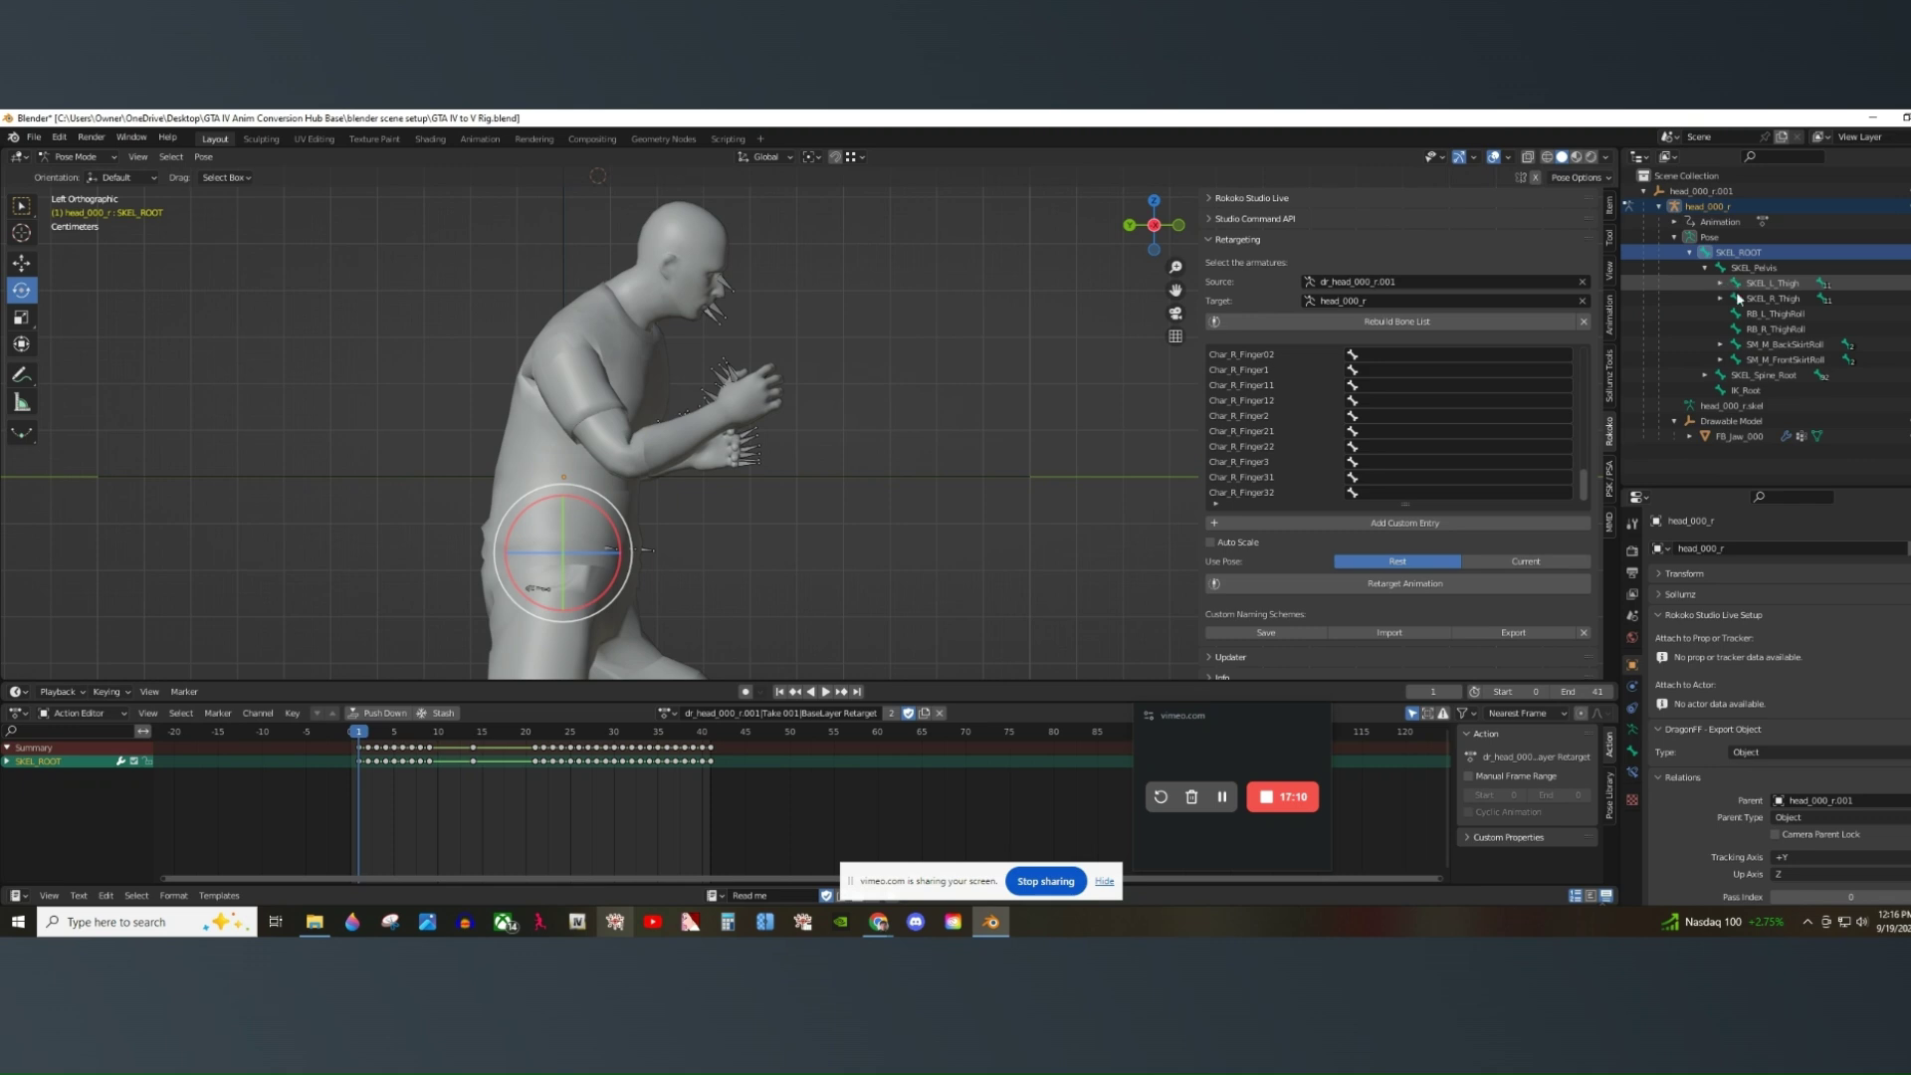
# Expand the bone hierarchy from SKEL_Spine_Root through the left clavicle, upper arm and forearm to SKEL_L_Hand.
pyautogui.click(1705, 376)
pyautogui.click(1720, 390)
pyautogui.click(1751, 421)
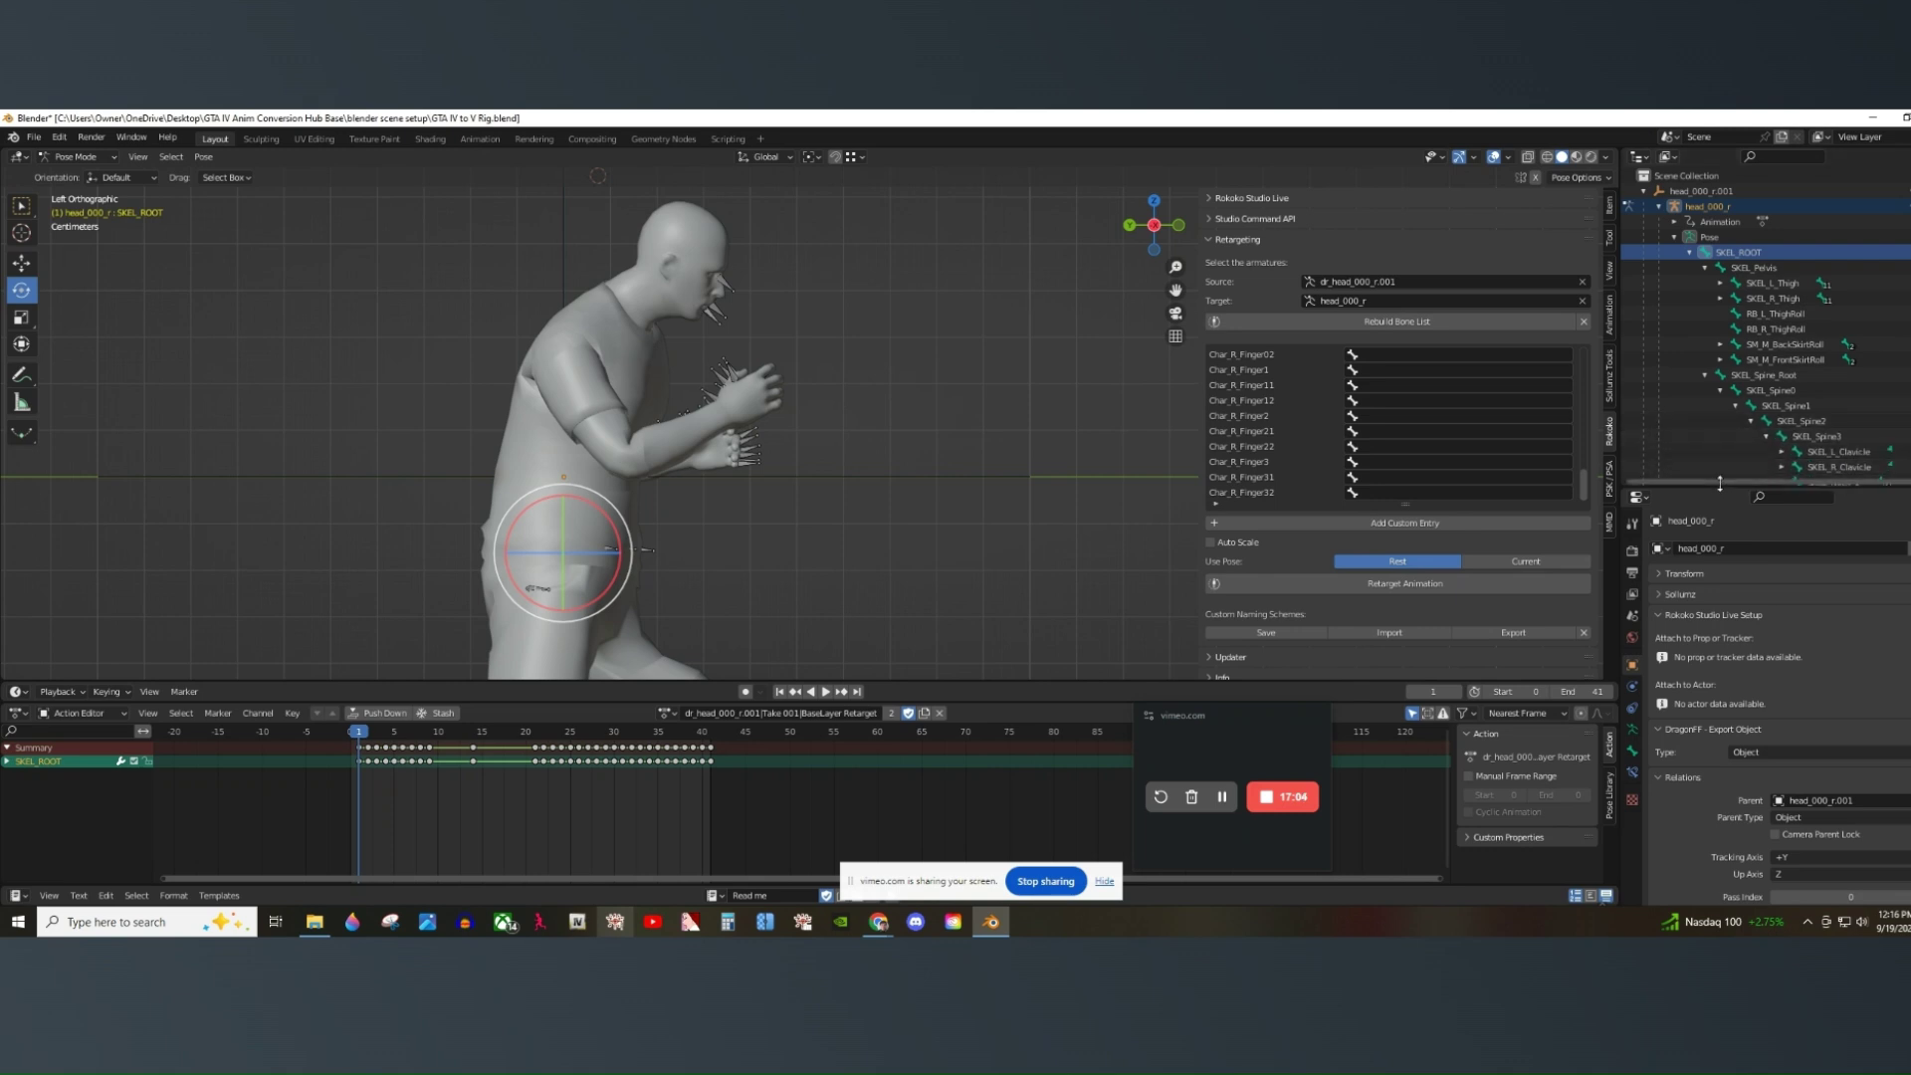
pyautogui.scroll(-3, 1772, 398)
pyautogui.click(1773, 347)
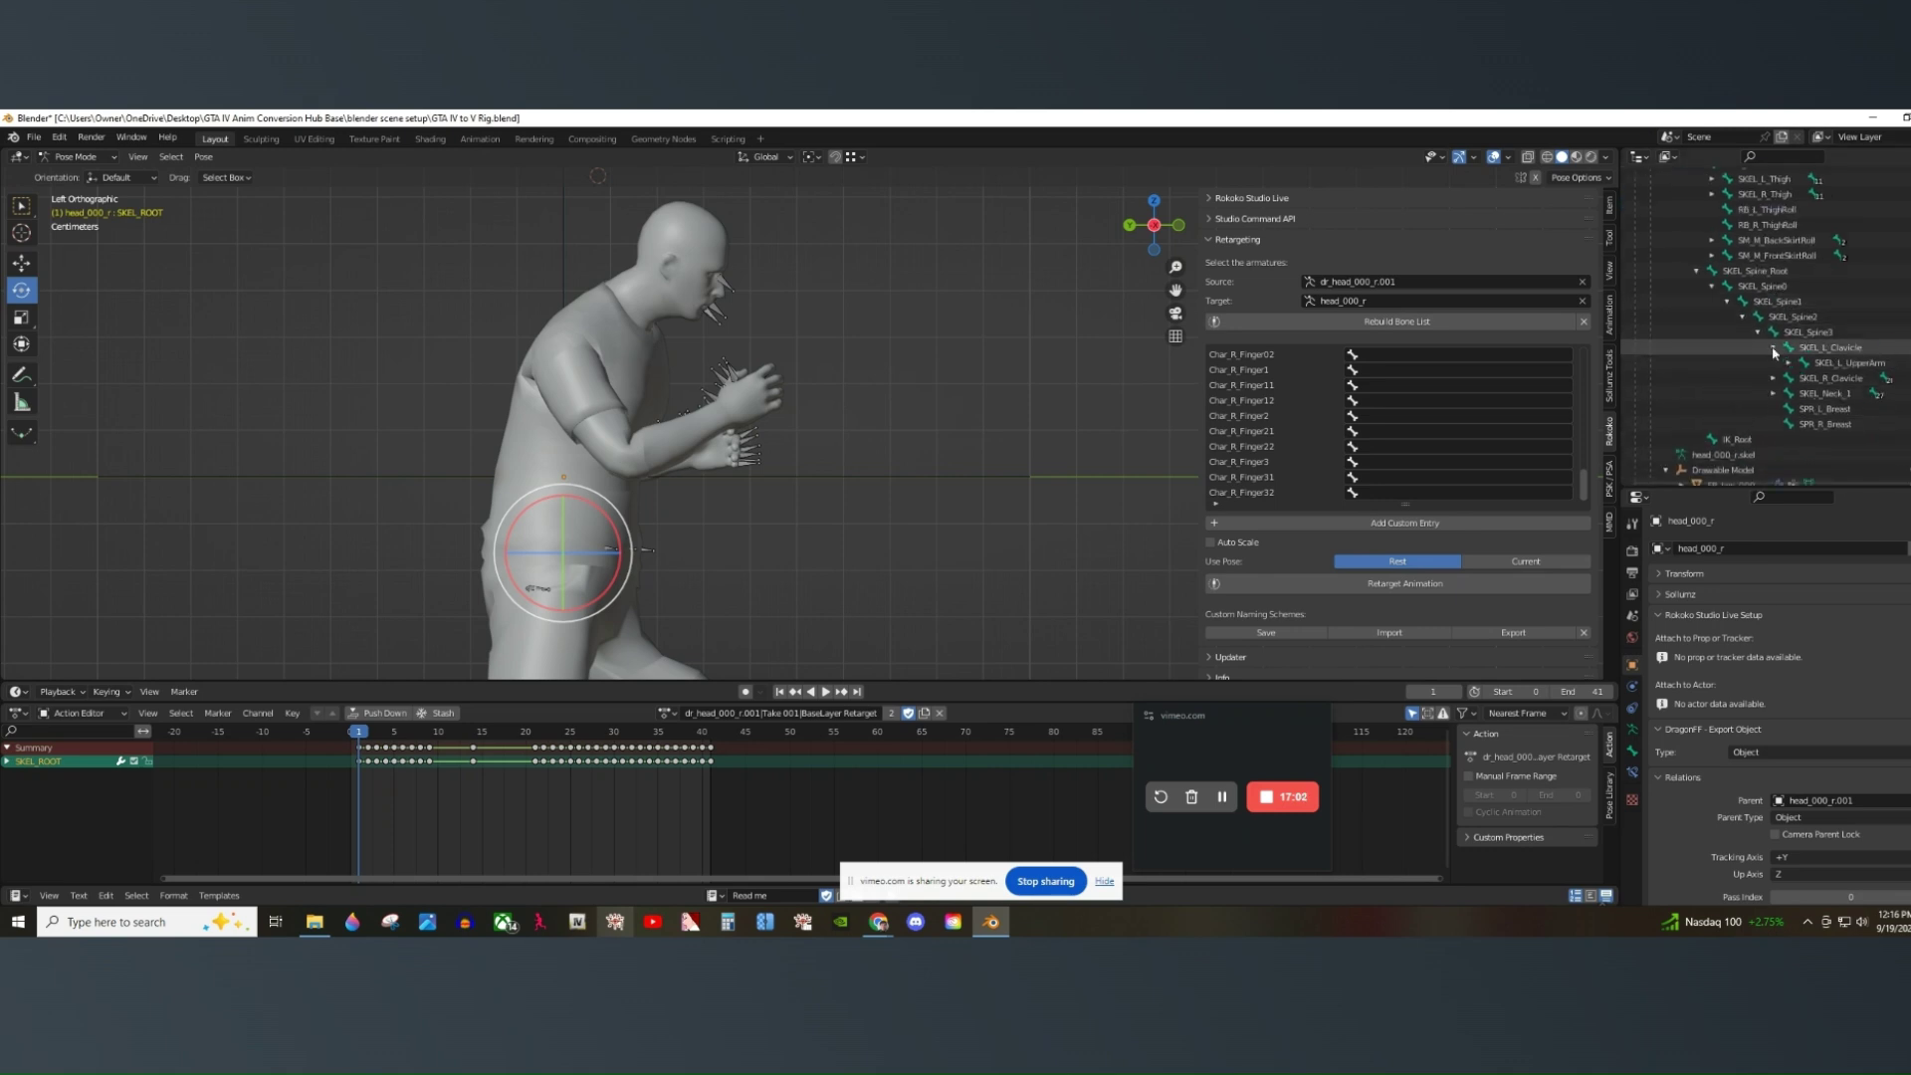
pyautogui.click(1789, 363)
pyautogui.keyDown('ctrl'); pyautogui.hscroll(2, 1792, 393); pyautogui.keyUp('ctrl')
pyautogui.click(1782, 393)
pyautogui.scroll(-3, 1783, 398)
pyautogui.keyDown('ctrl'); pyautogui.hscroll(1, 1776, 482); pyautogui.keyUp('ctrl')
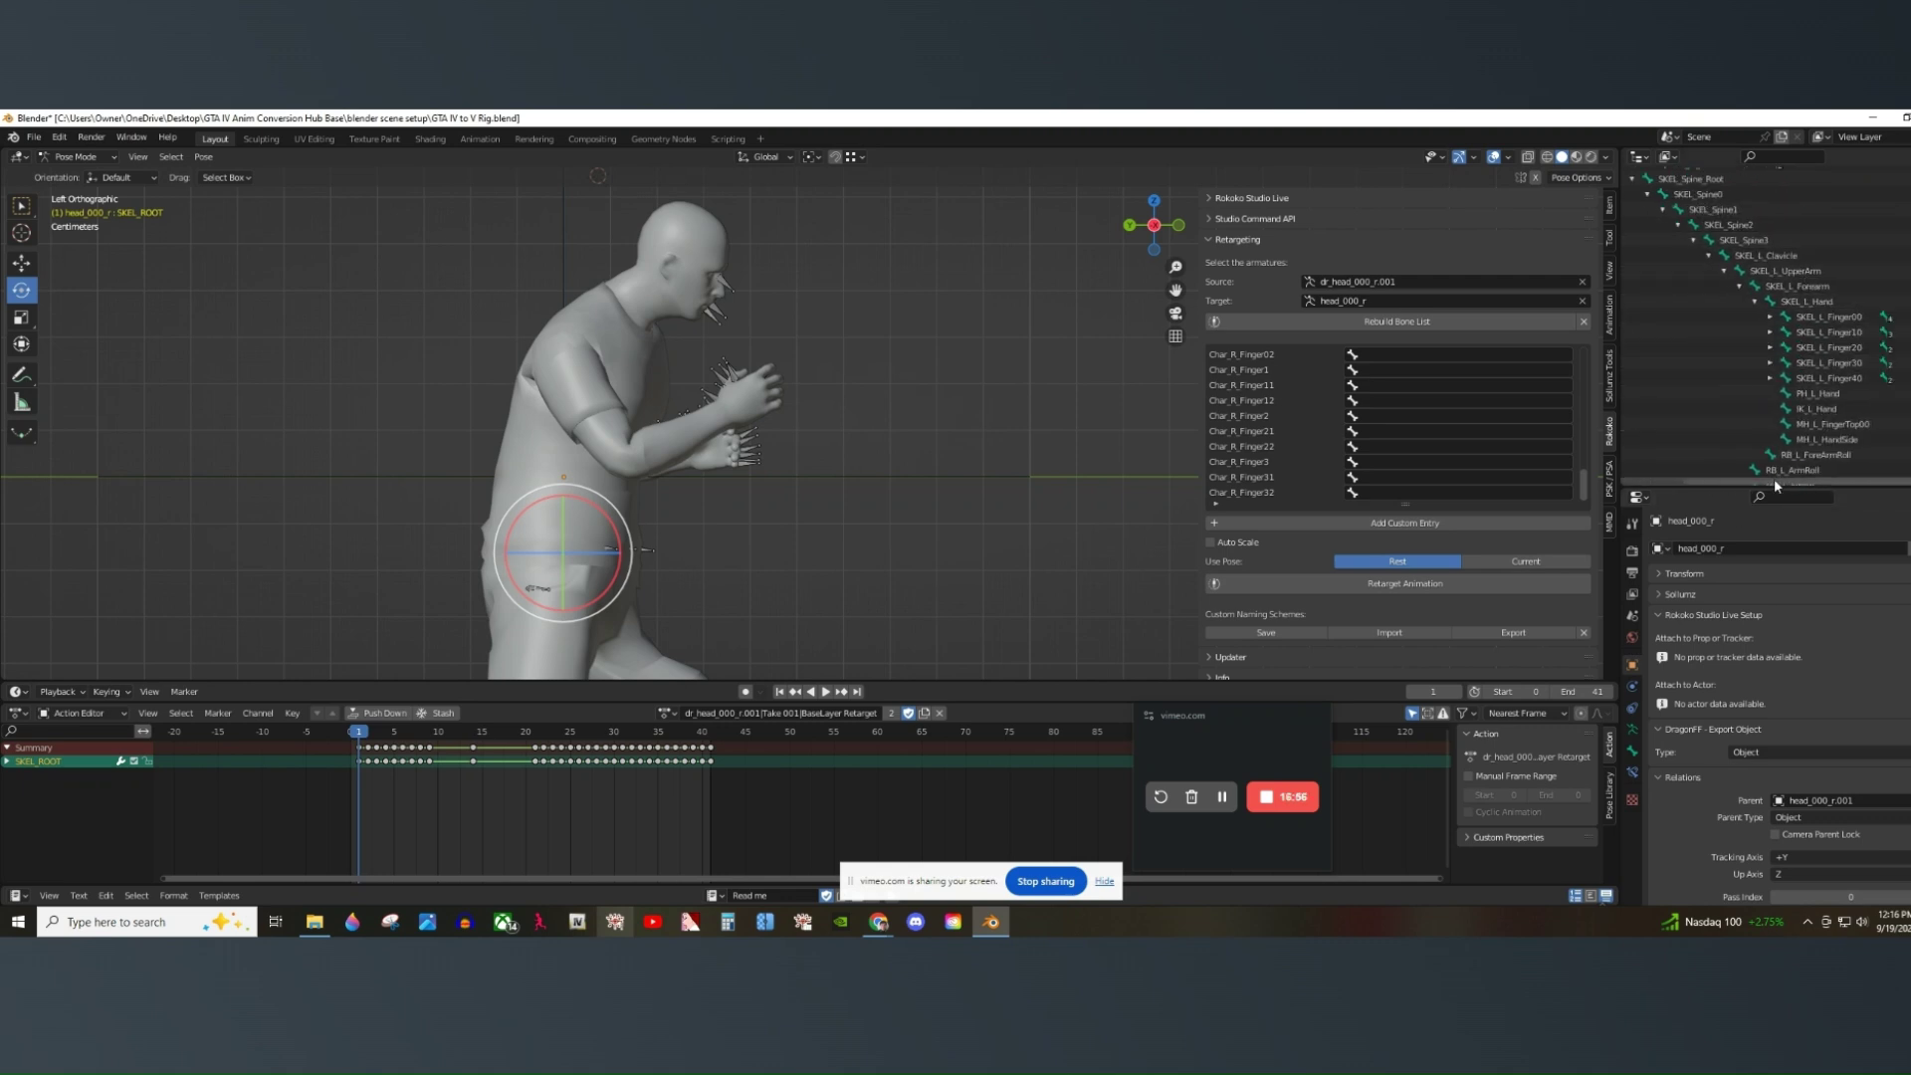
pyautogui.moveTo(1142, 229); pyautogui.dragTo(1138, 175)
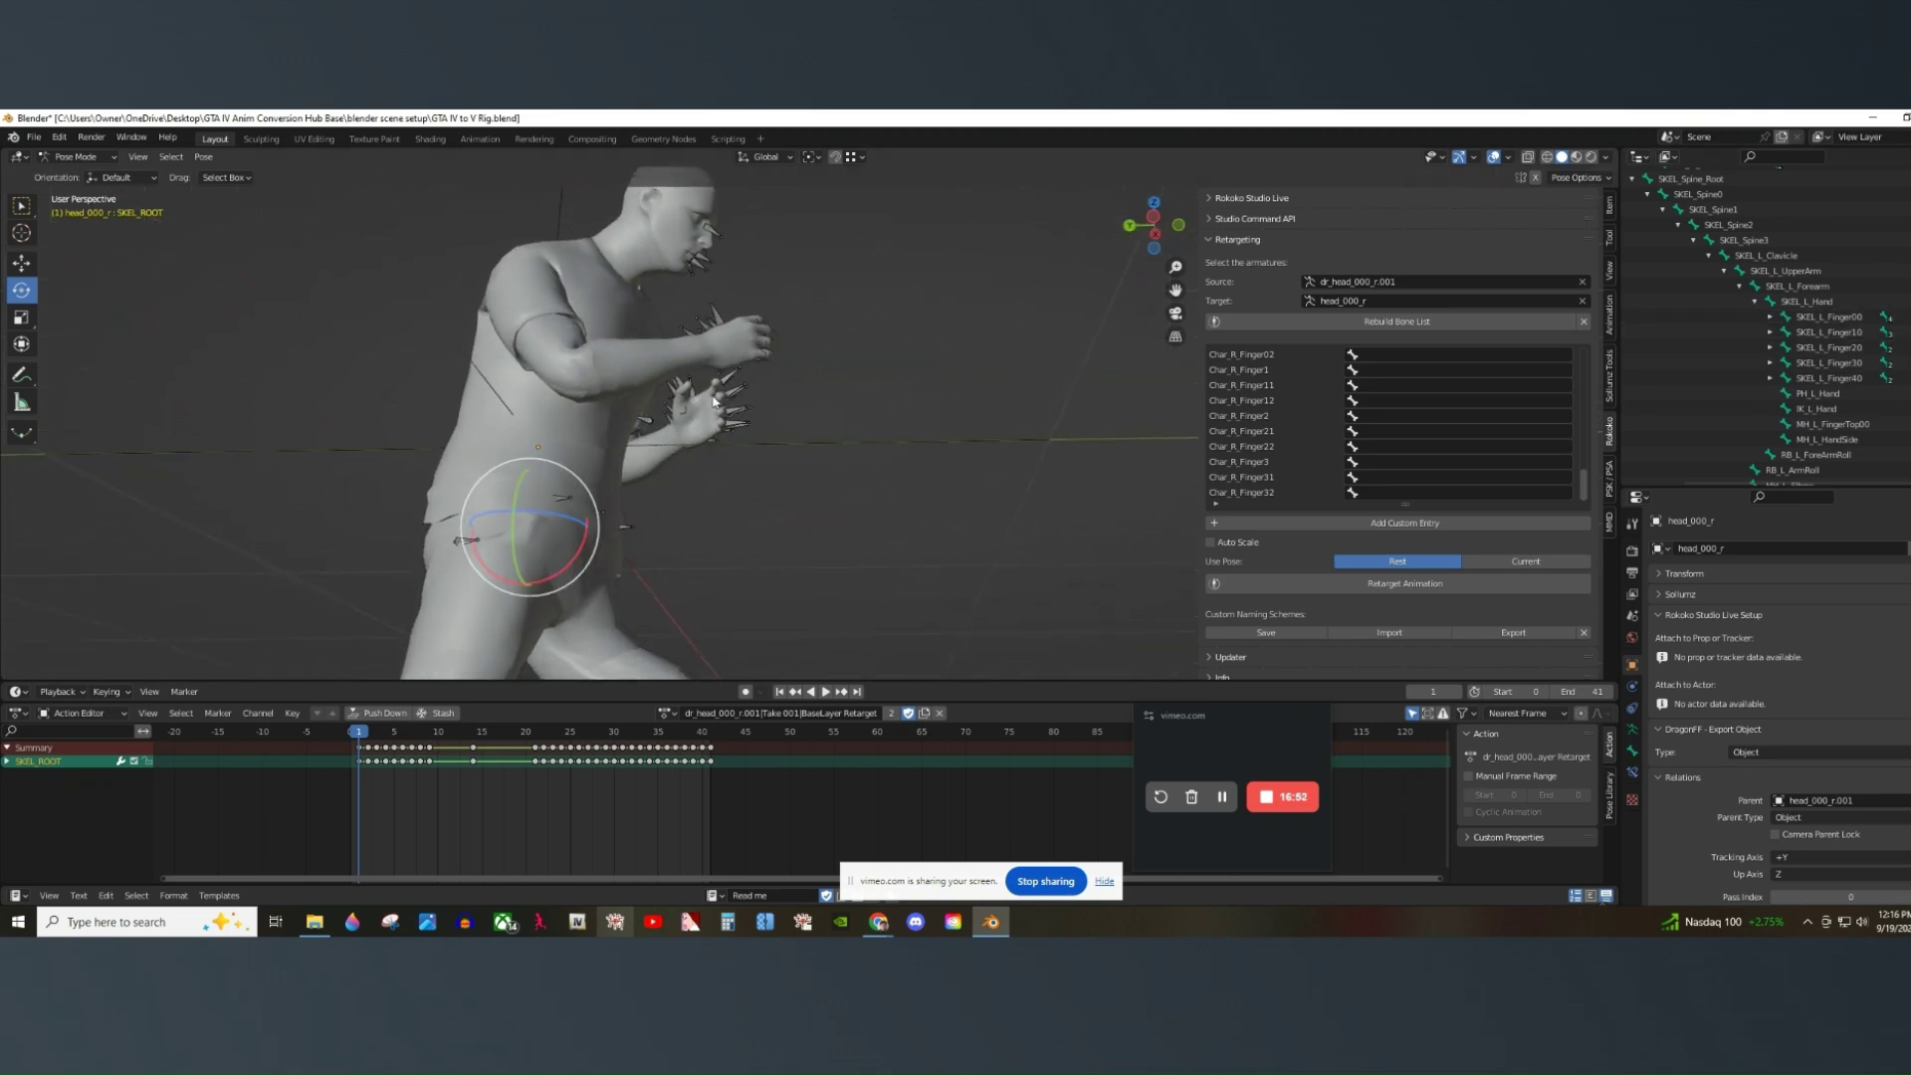
# Expand the left-hand finger chains from SKEL_L_Finger00 through SKEL_L_Finger40 to reveal their child bones.
pyautogui.click(1769, 317)
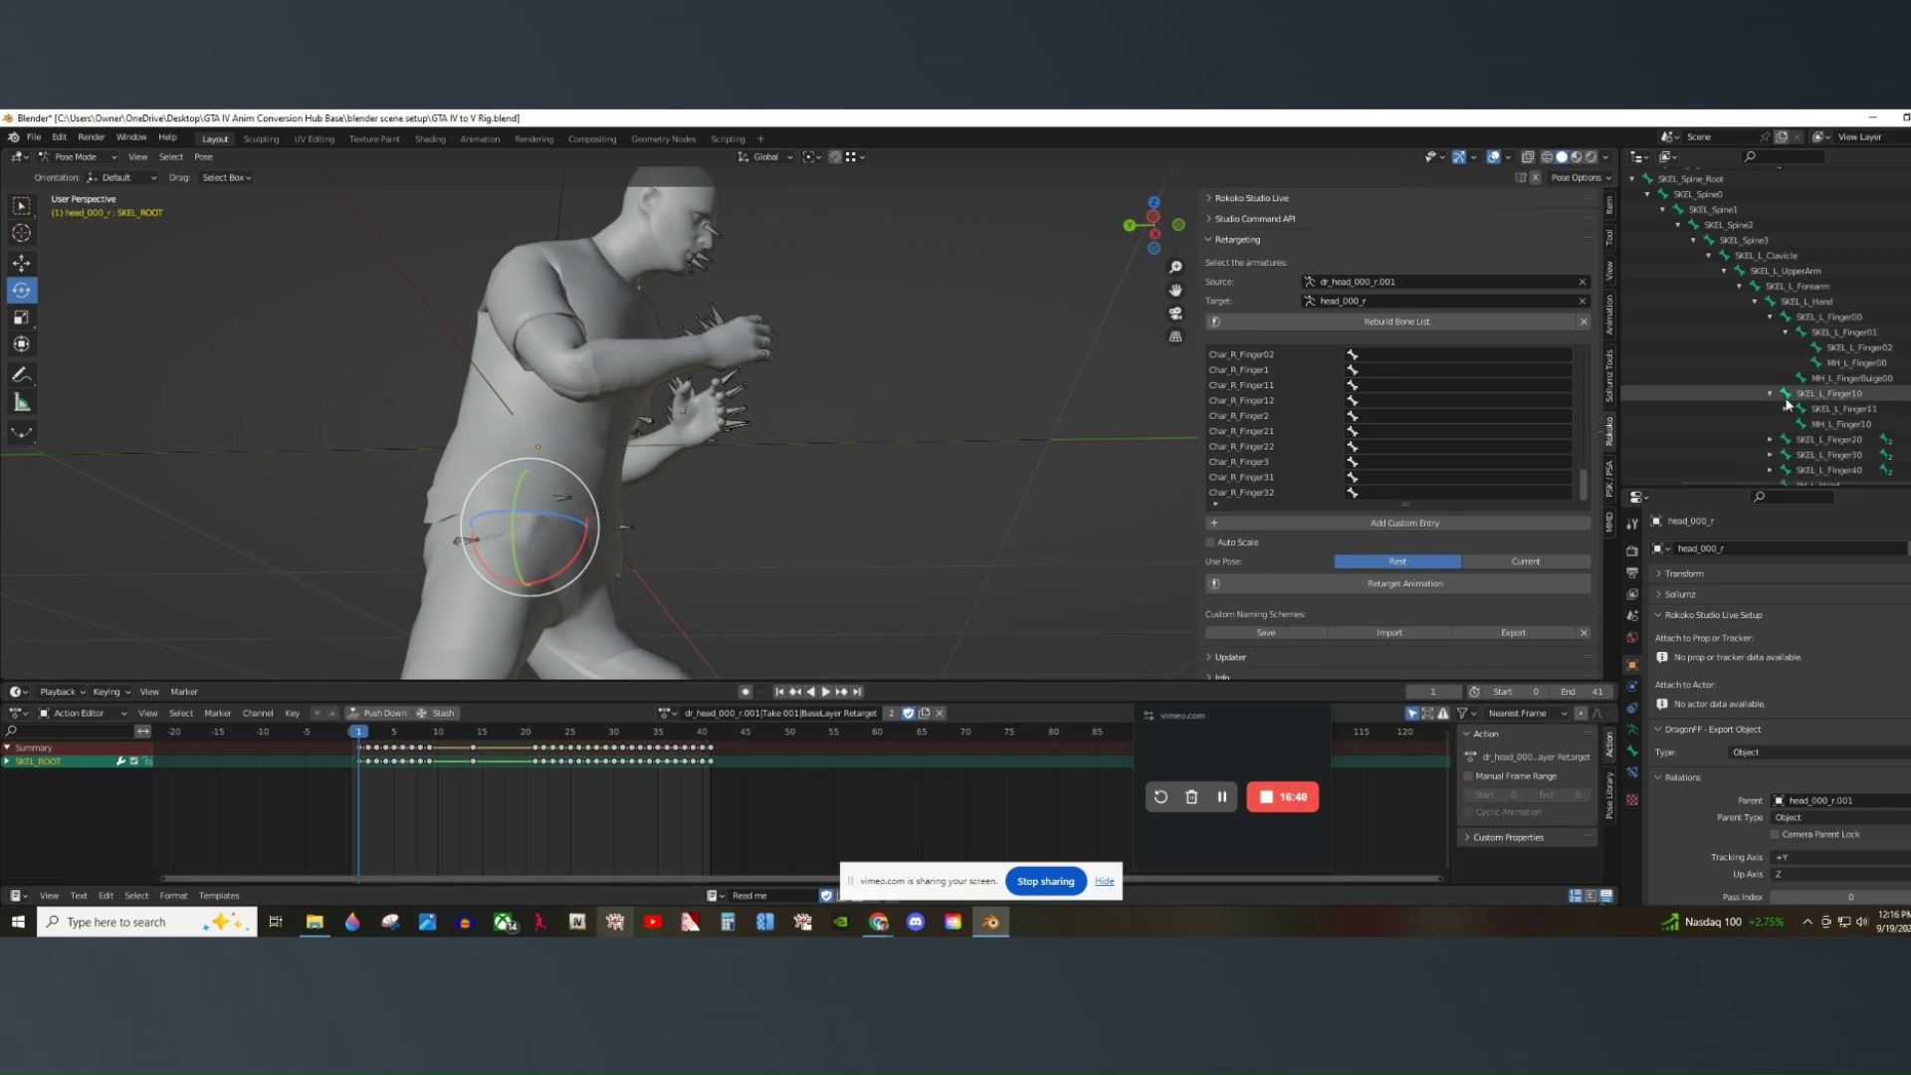
pyautogui.click(1785, 408)
pyautogui.scroll(-3, 1776, 398)
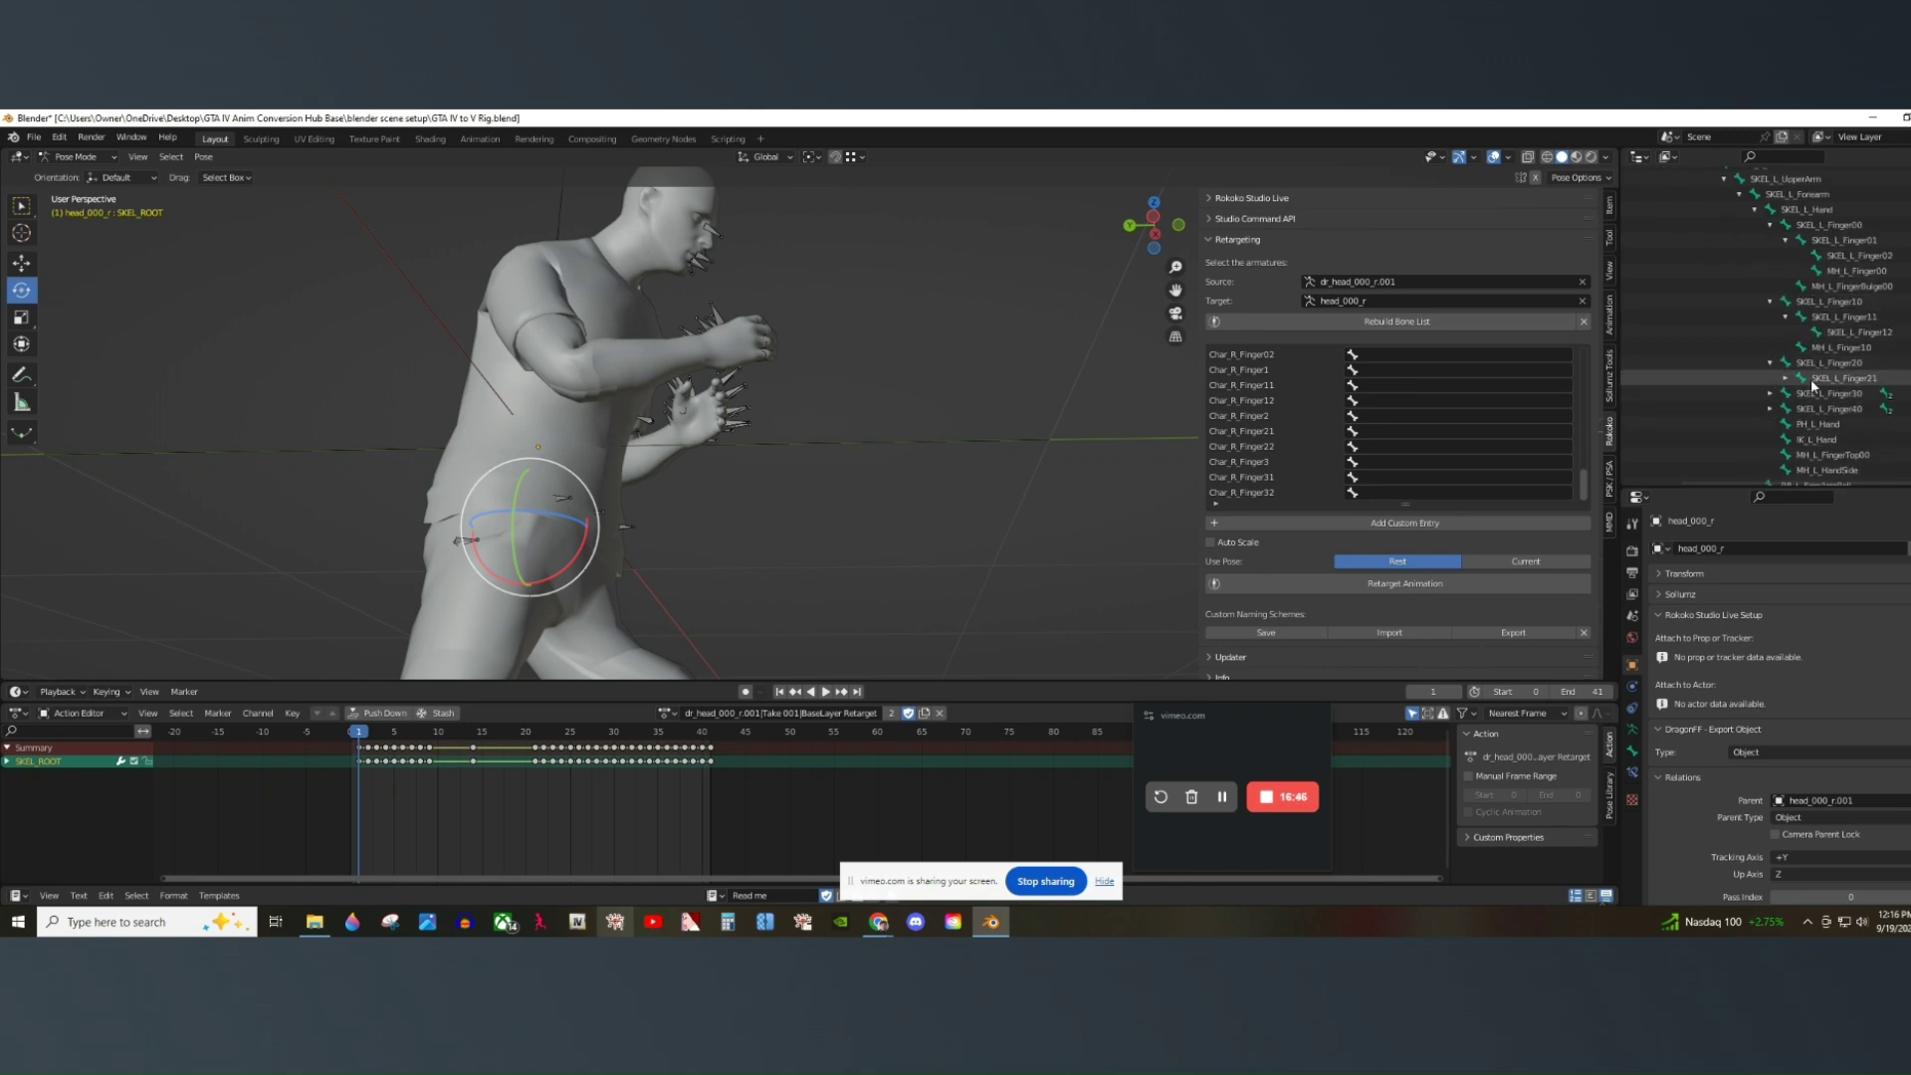
pyautogui.click(1784, 379)
pyautogui.click(1770, 408)
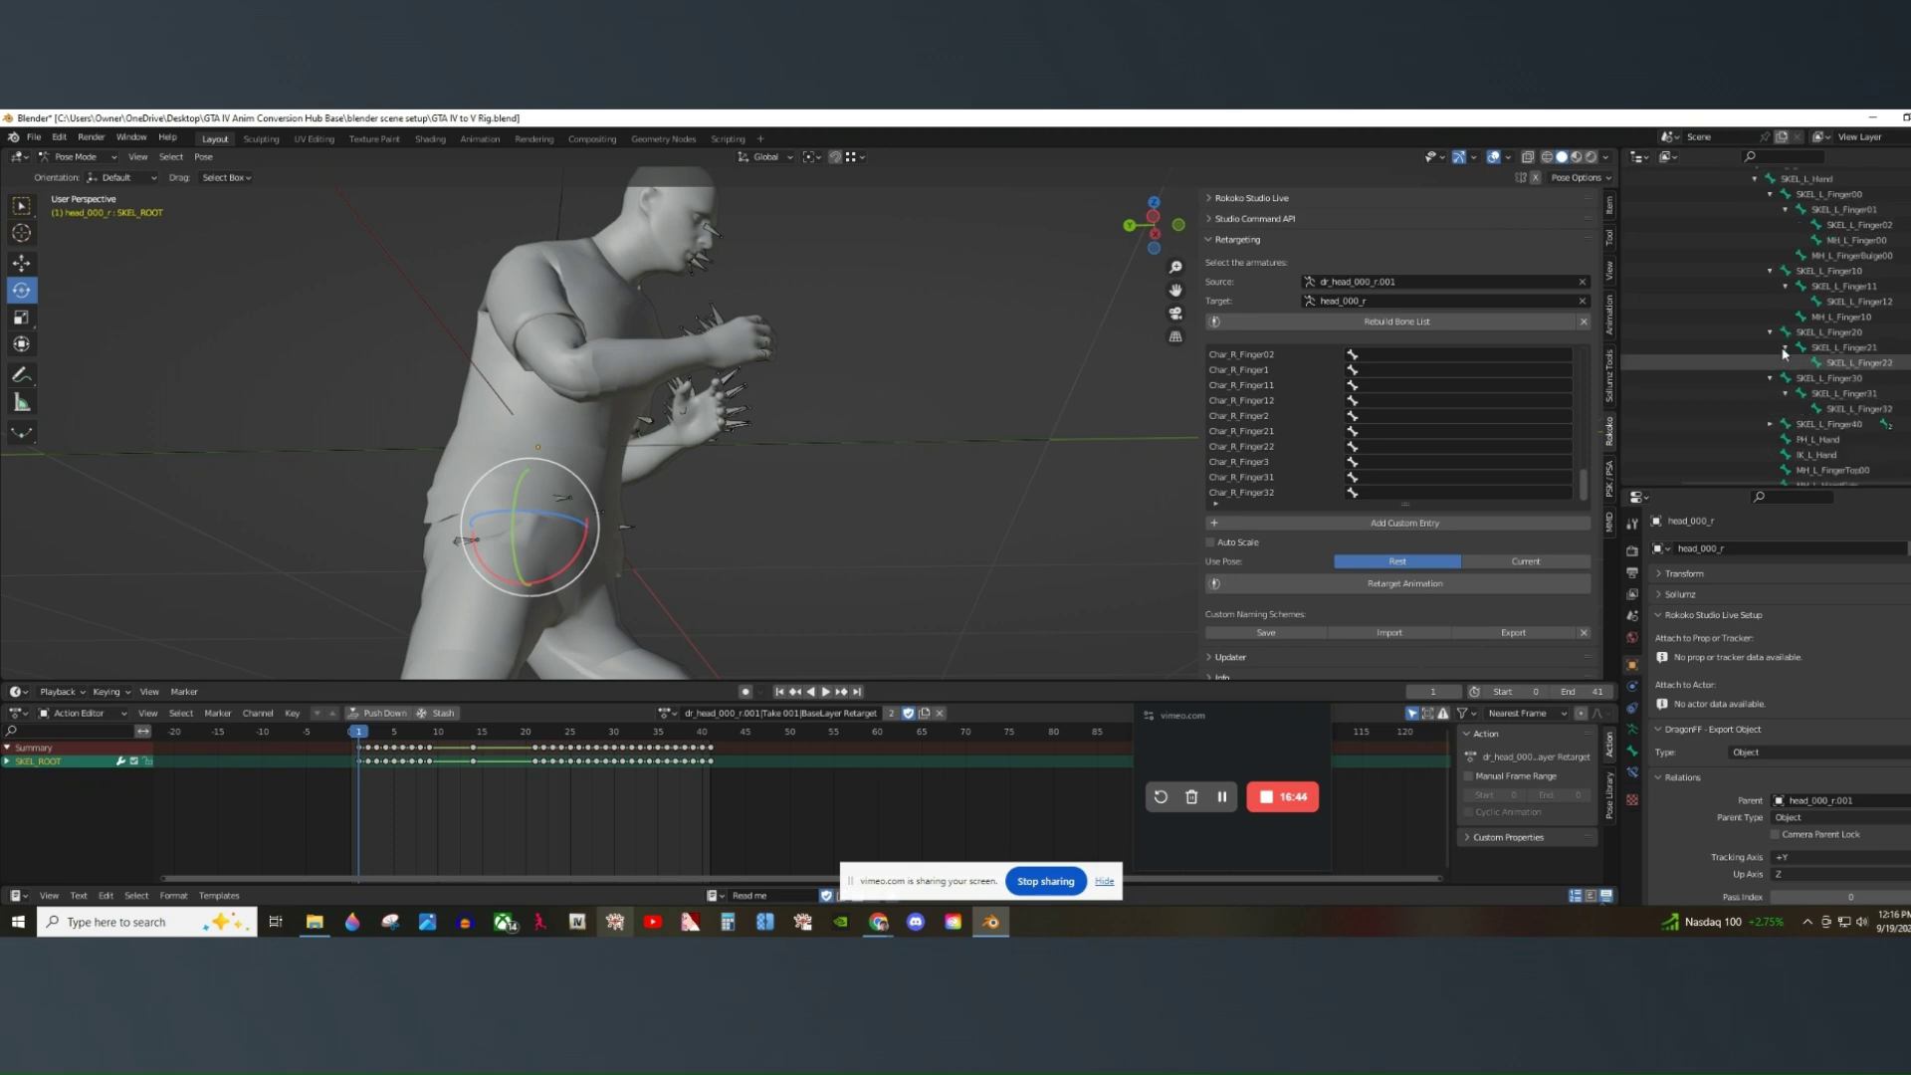
pyautogui.scroll(-2, 1772, 398)
pyautogui.click(1786, 408)
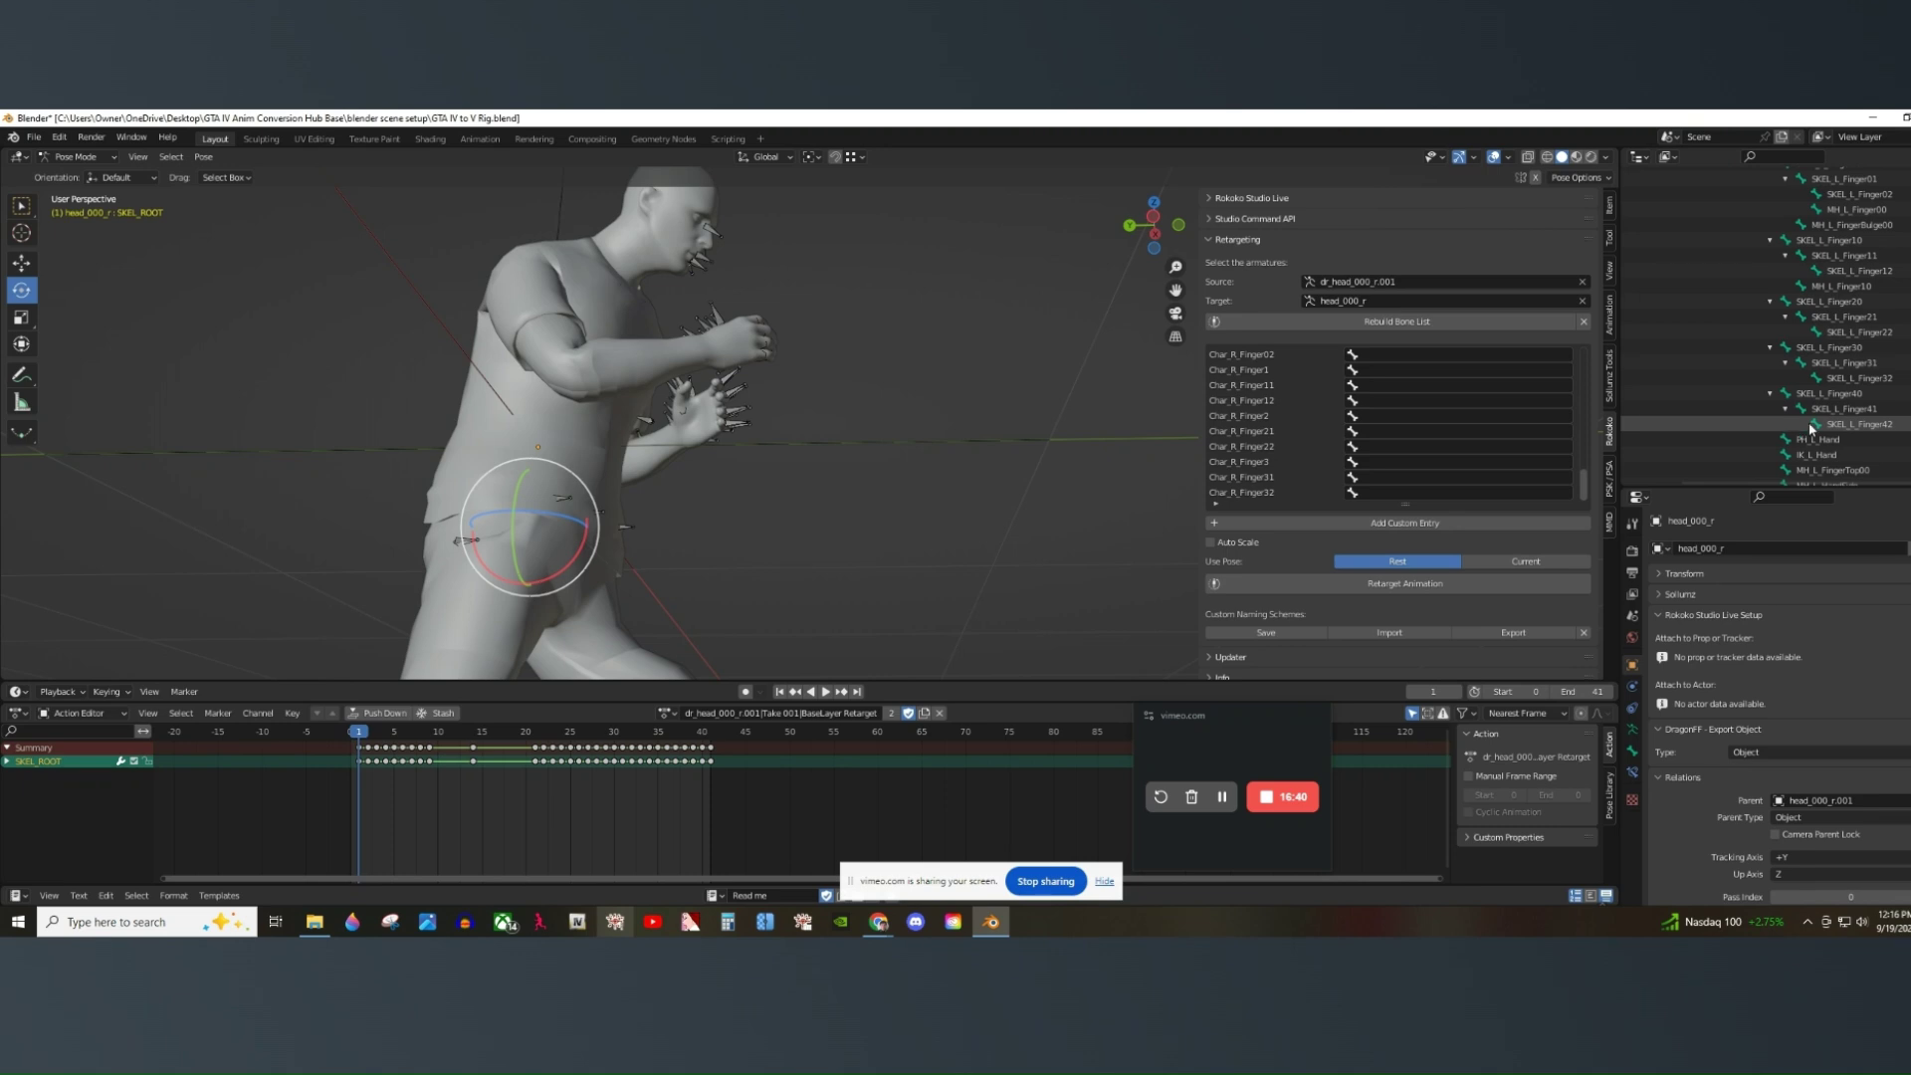
pyautogui.scroll(5, 1817, 408)
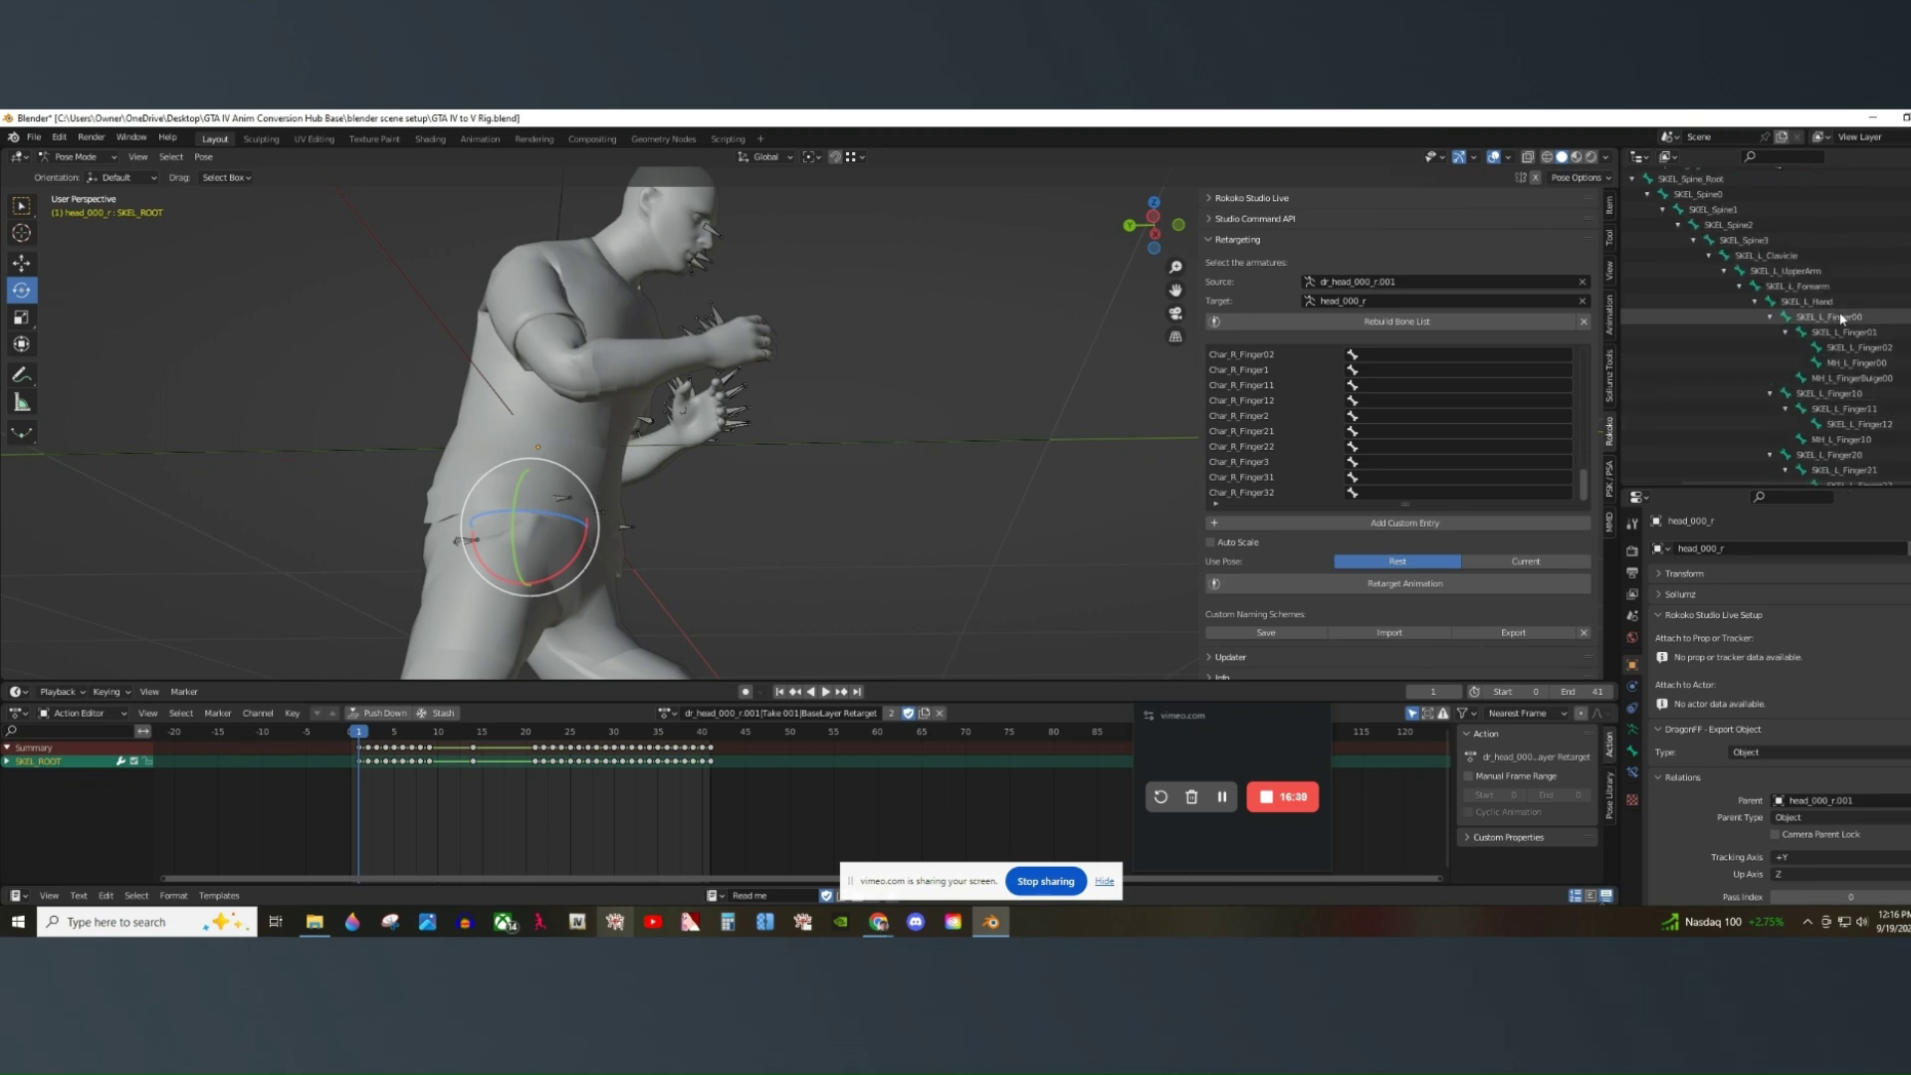
# Pose the left thumb by rotating SKEL_L_Finger00 and the neighbouring joints at frame 1.
pyautogui.click(1841, 316)
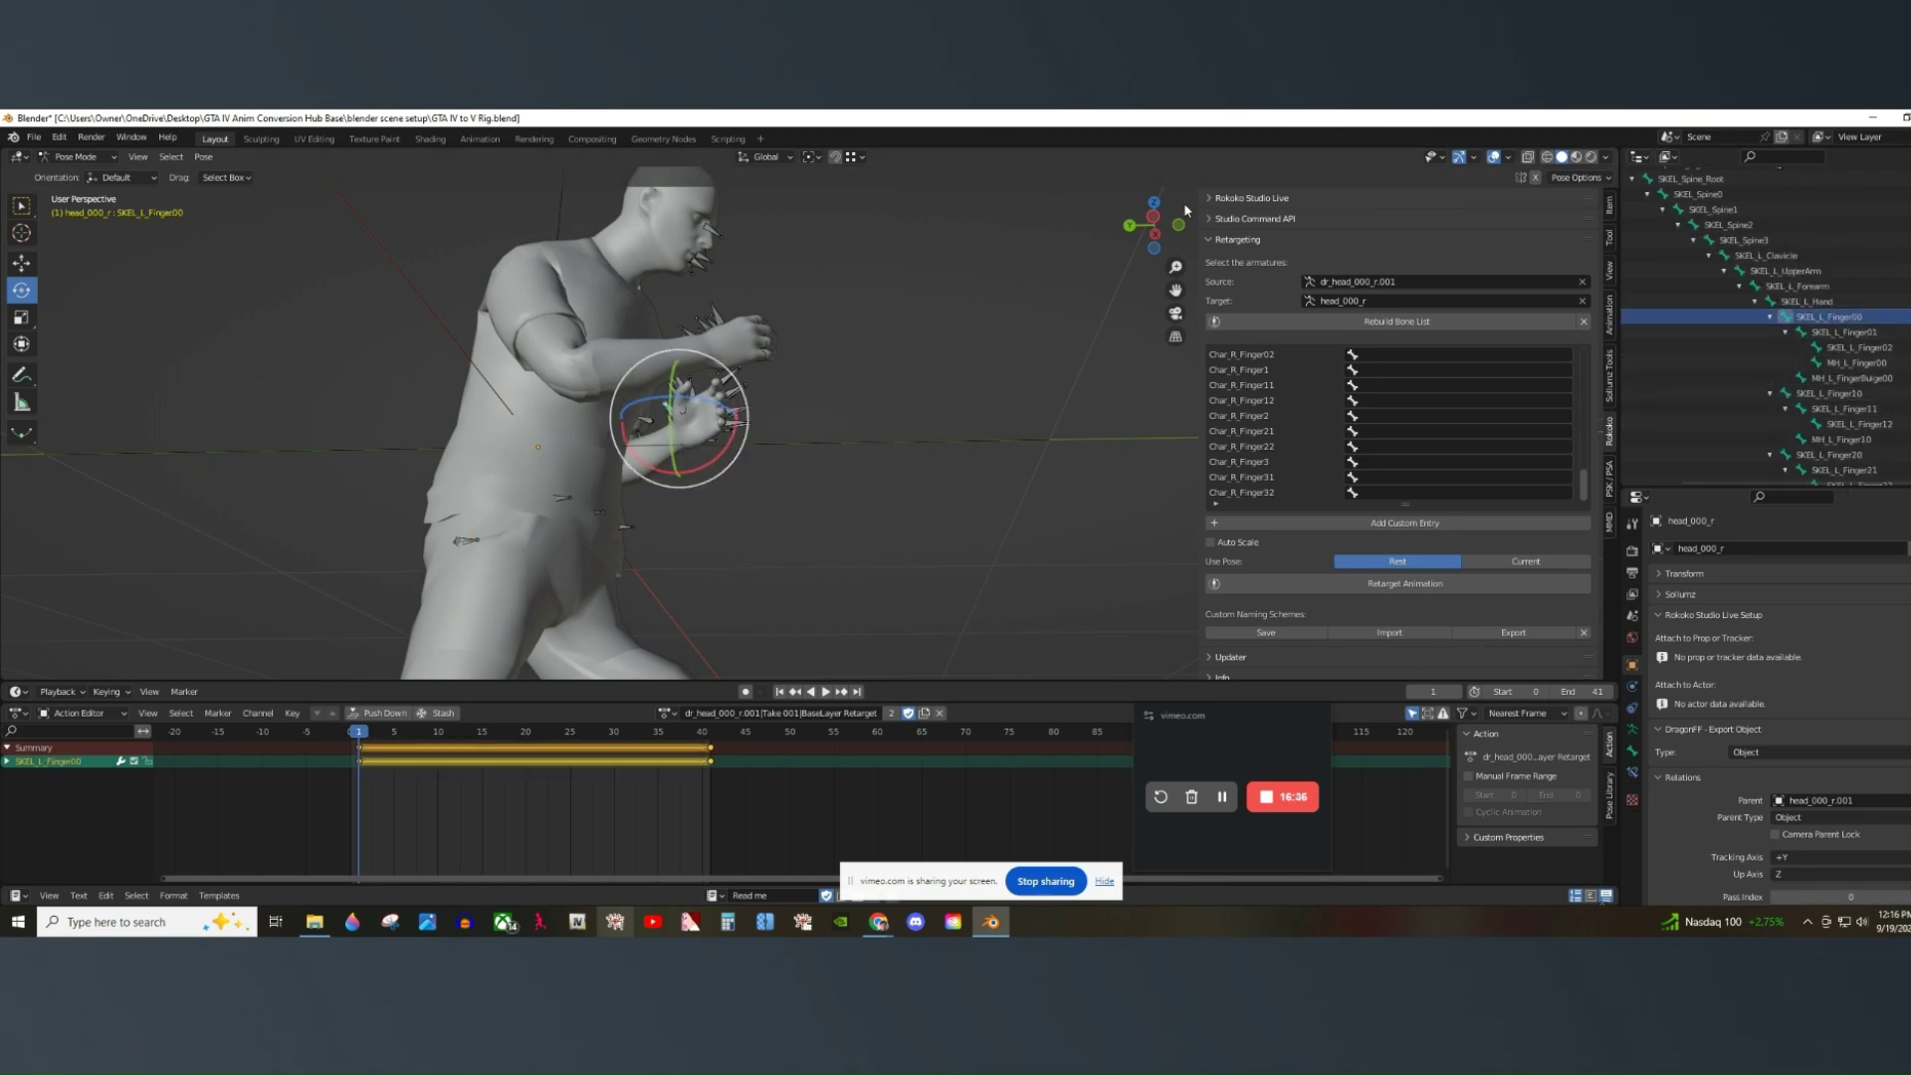
pyautogui.moveTo(1168, 222); pyautogui.dragTo(1095, 360)
pyautogui.scroll(6, 731, 470)
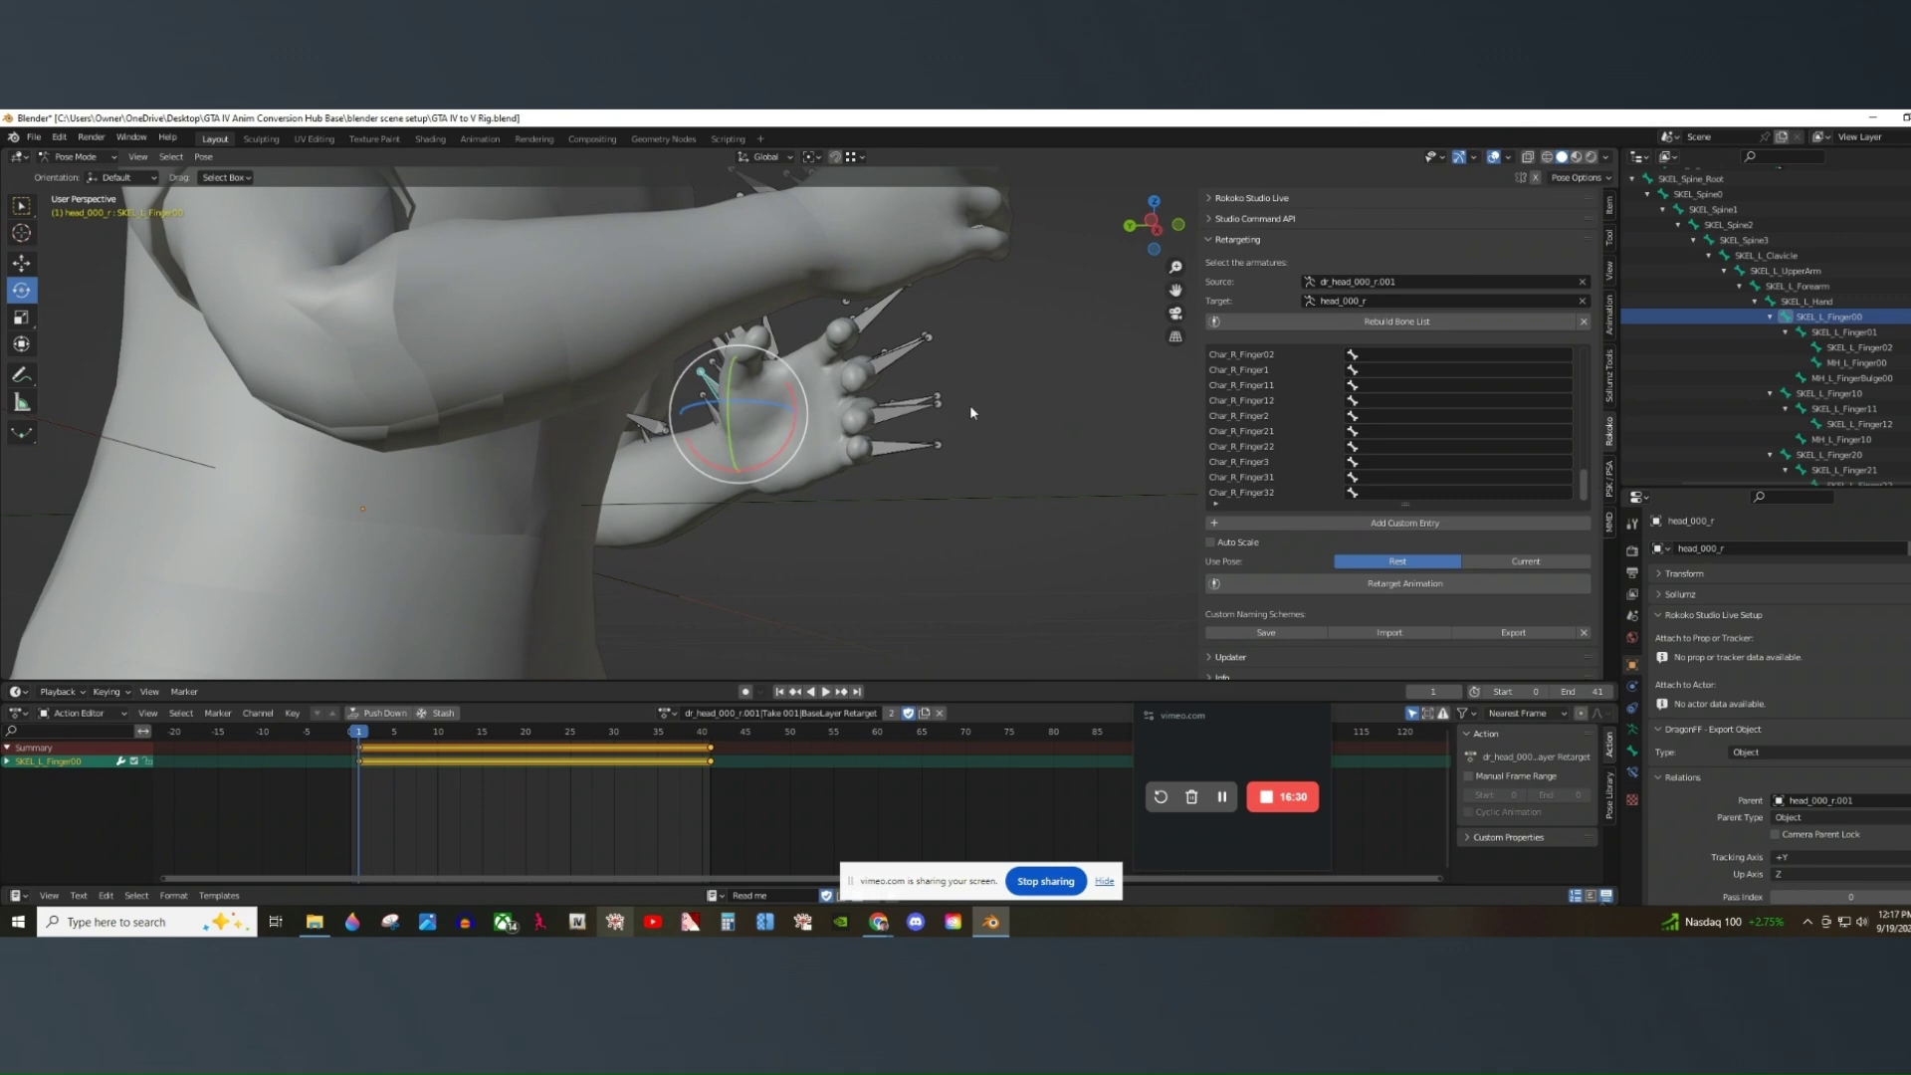
pyautogui.moveTo(751, 437); pyautogui.dragTo(762, 398)
pyautogui.click(734, 357)
pyautogui.moveTo(765, 378); pyautogui.dragTo(785, 382)
pyautogui.moveTo(781, 403); pyautogui.dragTo(762, 401)
pyautogui.moveTo(762, 403); pyautogui.dragTo(759, 399)
pyautogui.click(769, 344)
pyautogui.moveTo(794, 396); pyautogui.dragTo(786, 394)
# Rotate further left-hand finger joints, working from several angles, to shape a more natural curl.
pyautogui.moveTo(696, 418); pyautogui.dragTo(757, 420, button='middle')
pyautogui.click(654, 372)
pyautogui.moveTo(694, 433); pyautogui.dragTo(687, 438)
pyautogui.click(777, 335)
pyautogui.moveTo(795, 386); pyautogui.dragTo(645, 428)
pyautogui.click(760, 320)
pyautogui.click(709, 368)
pyautogui.moveTo(1151, 227); pyautogui.dragTo(1207, 226)
pyautogui.moveTo(867, 370); pyautogui.dragTo(842, 456)
pyautogui.click(874, 384)
pyautogui.click(928, 351)
# Adjust the rotation of the left middle finger joints, SKEL_L_Finger20, SKEL_L_Finger21 and SKEL_L_Finger22.
pyautogui.click(1877, 455)
pyautogui.click(1844, 440)
pyautogui.moveTo(917, 401); pyautogui.dragTo(838, 502)
pyautogui.click(1829, 424)
pyautogui.click(1844, 440)
pyautogui.click(1859, 455)
pyautogui.click(1829, 364)
pyautogui.scroll(-2, 1831, 366)
pyautogui.click(1829, 364)
# Work through the left ring and little finger bones, SKEL_L_Finger30 to 32 and SKEL_L_Finger40 to 42, to shape their pose.
pyautogui.click(1829, 409)
pyautogui.click(1844, 425)
pyautogui.click(1859, 440)
pyautogui.click(1829, 409)
pyautogui.click(1860, 439)
pyautogui.scroll(-2, 1842, 401)
pyautogui.click(1834, 394)
pyautogui.click(1859, 410)
pyautogui.click(1859, 424)
# Refine the bend of the left ring finger by rotating SKEL_L_Finger31 and checking its adjacent bones.
pyautogui.moveTo(1155, 227); pyautogui.dragTo(1025, 195)
pyautogui.click(1844, 364)
pyautogui.moveTo(593, 306); pyautogui.dragTo(590, 309)
pyautogui.moveTo(571, 286); pyautogui.dragTo(575, 337)
pyautogui.moveTo(1154, 227); pyautogui.dragTo(1220, 281)
pyautogui.moveTo(718, 430); pyautogui.dragTo(786, 446)
pyautogui.click(1859, 378)
pyautogui.click(1857, 394)
pyautogui.click(1857, 363)
pyautogui.click(1829, 348)
# Fine-tune the little fingertip by rotating SKEL_L_Finger42 and check the whole left hand pose.
pyautogui.moveTo(1155, 227); pyautogui.dragTo(1032, 249)
pyautogui.click(1859, 424)
pyautogui.moveTo(981, 450); pyautogui.dragTo(983, 468)
pyautogui.moveTo(945, 463); pyautogui.dragTo(989, 468)
pyautogui.moveTo(1155, 227); pyautogui.dragTo(994, 290)
pyautogui.scroll(-4, 994, 297)
pyautogui.scroll(4, 1025, 354)
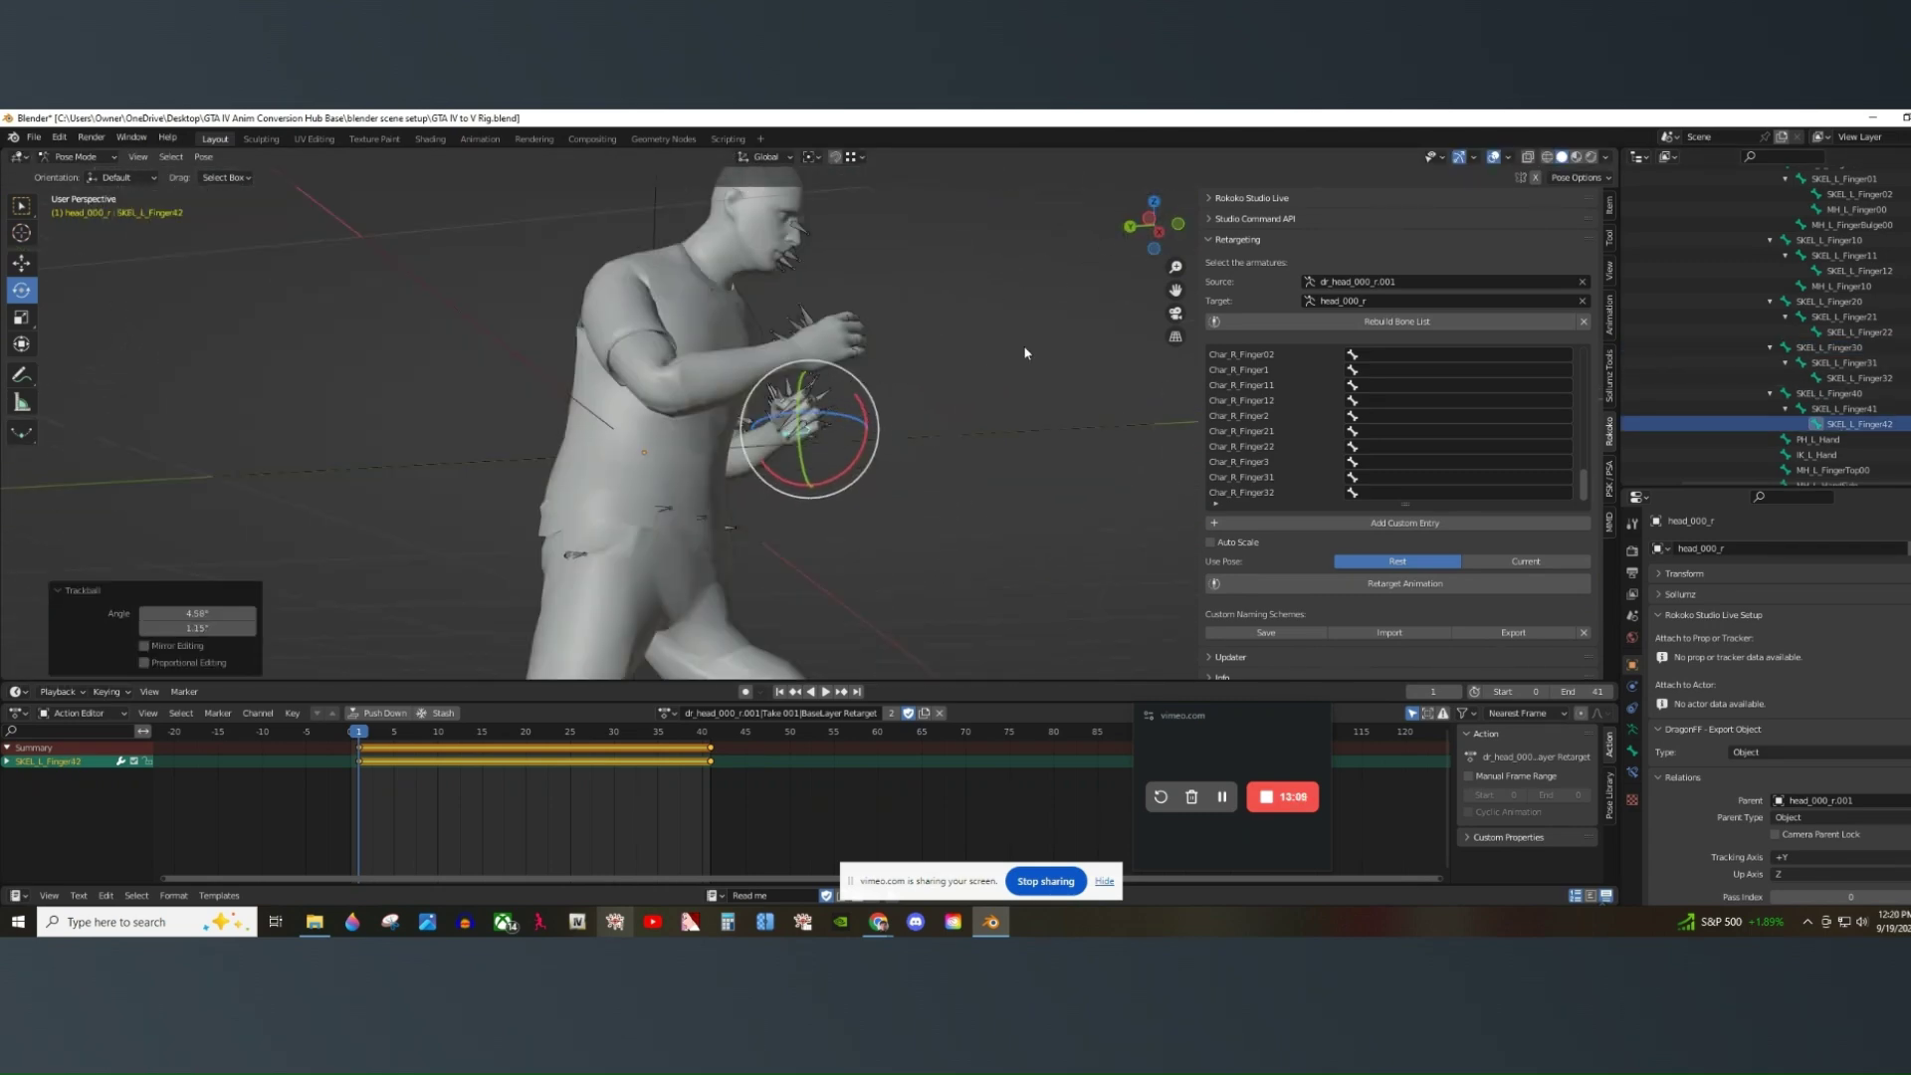
# Select all left-hand SKEL finger bones together, from SKEL_L_Finger00 through SKEL_L_Finger42.
pyautogui.scroll(-3, 1025, 354)
pyautogui.scroll(3, 1825, 236)
pyautogui.keyDown('ctrl'); pyautogui.click(1824, 226); pyautogui.keyUp('ctrl')
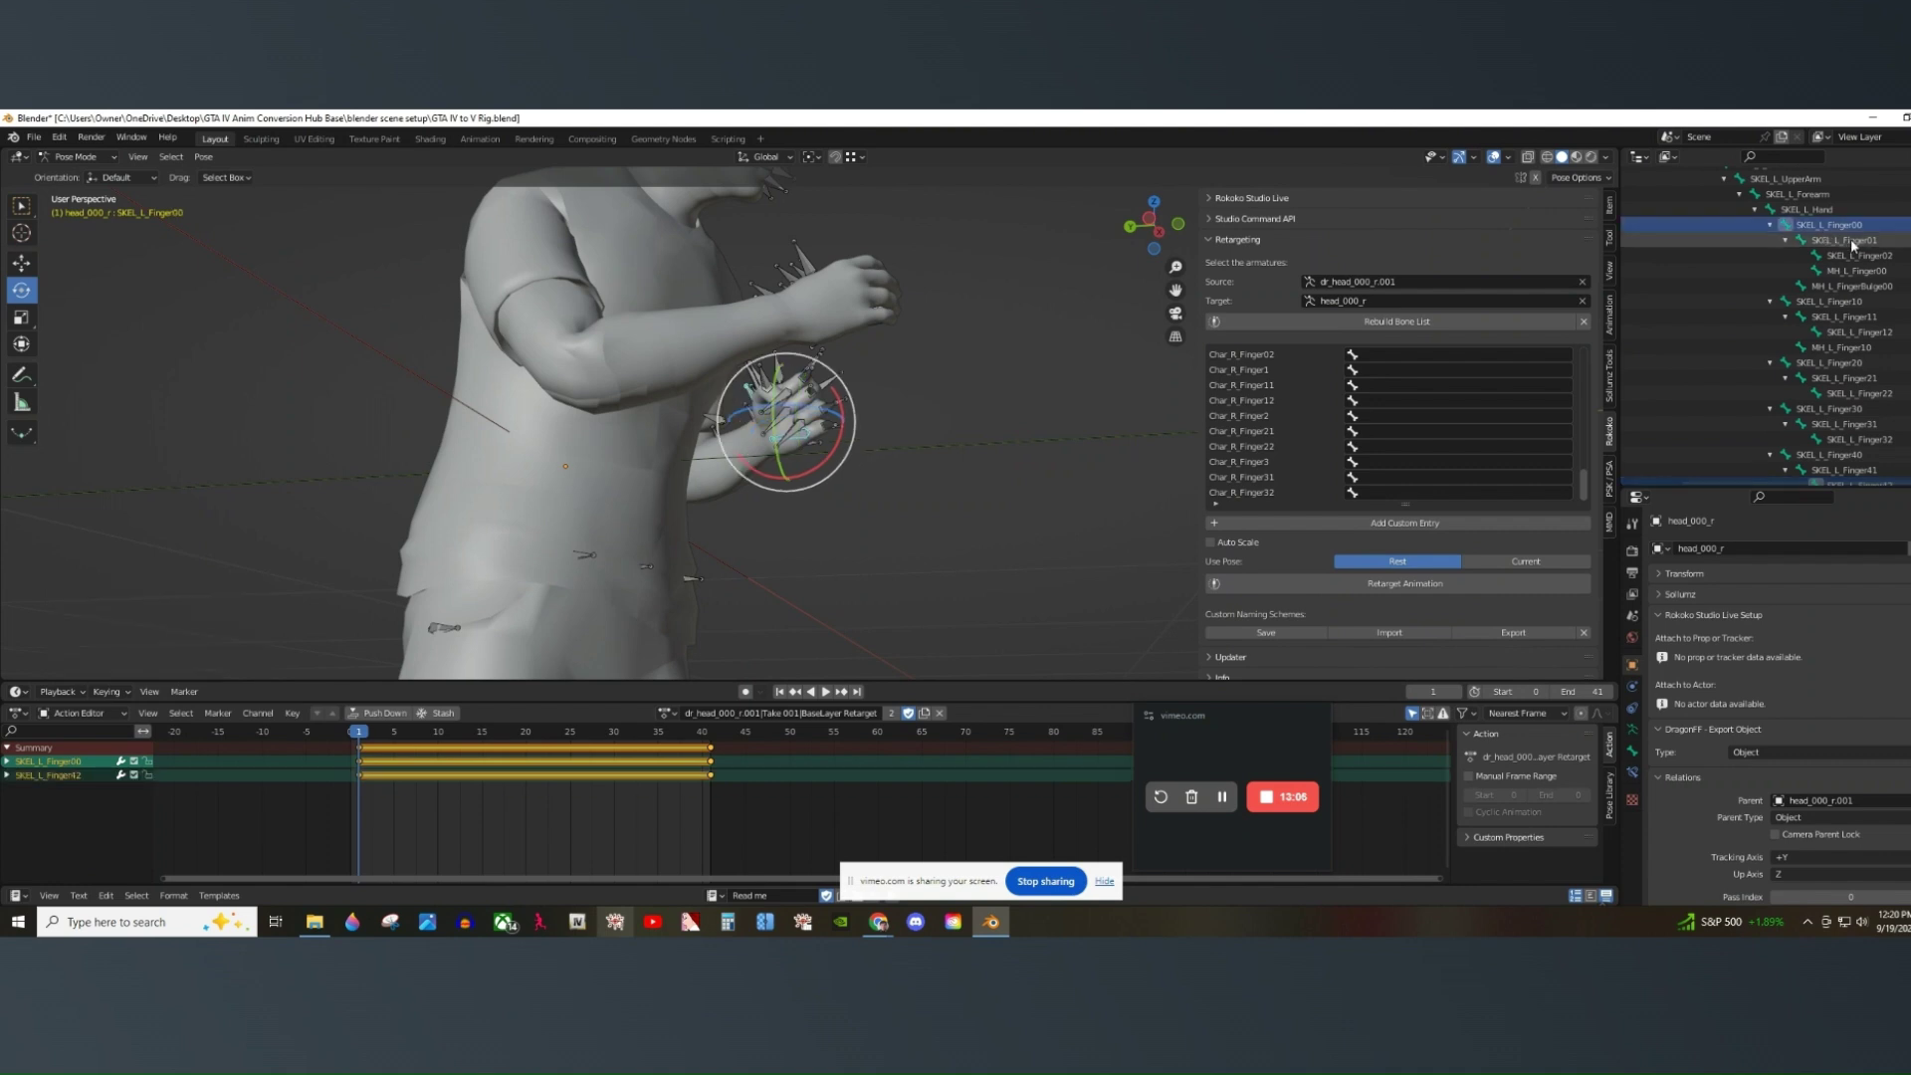
pyautogui.keyDown('ctrl'); pyautogui.click(1841, 240); pyautogui.keyUp('ctrl')
pyautogui.keyDown('ctrl'); pyautogui.click(1853, 255); pyautogui.keyUp('ctrl')
pyautogui.keyDown('ctrl'); pyautogui.click(1841, 300); pyautogui.keyUp('ctrl')
pyautogui.keyDown('ctrl'); pyautogui.click(1857, 316); pyautogui.keyUp('ctrl')
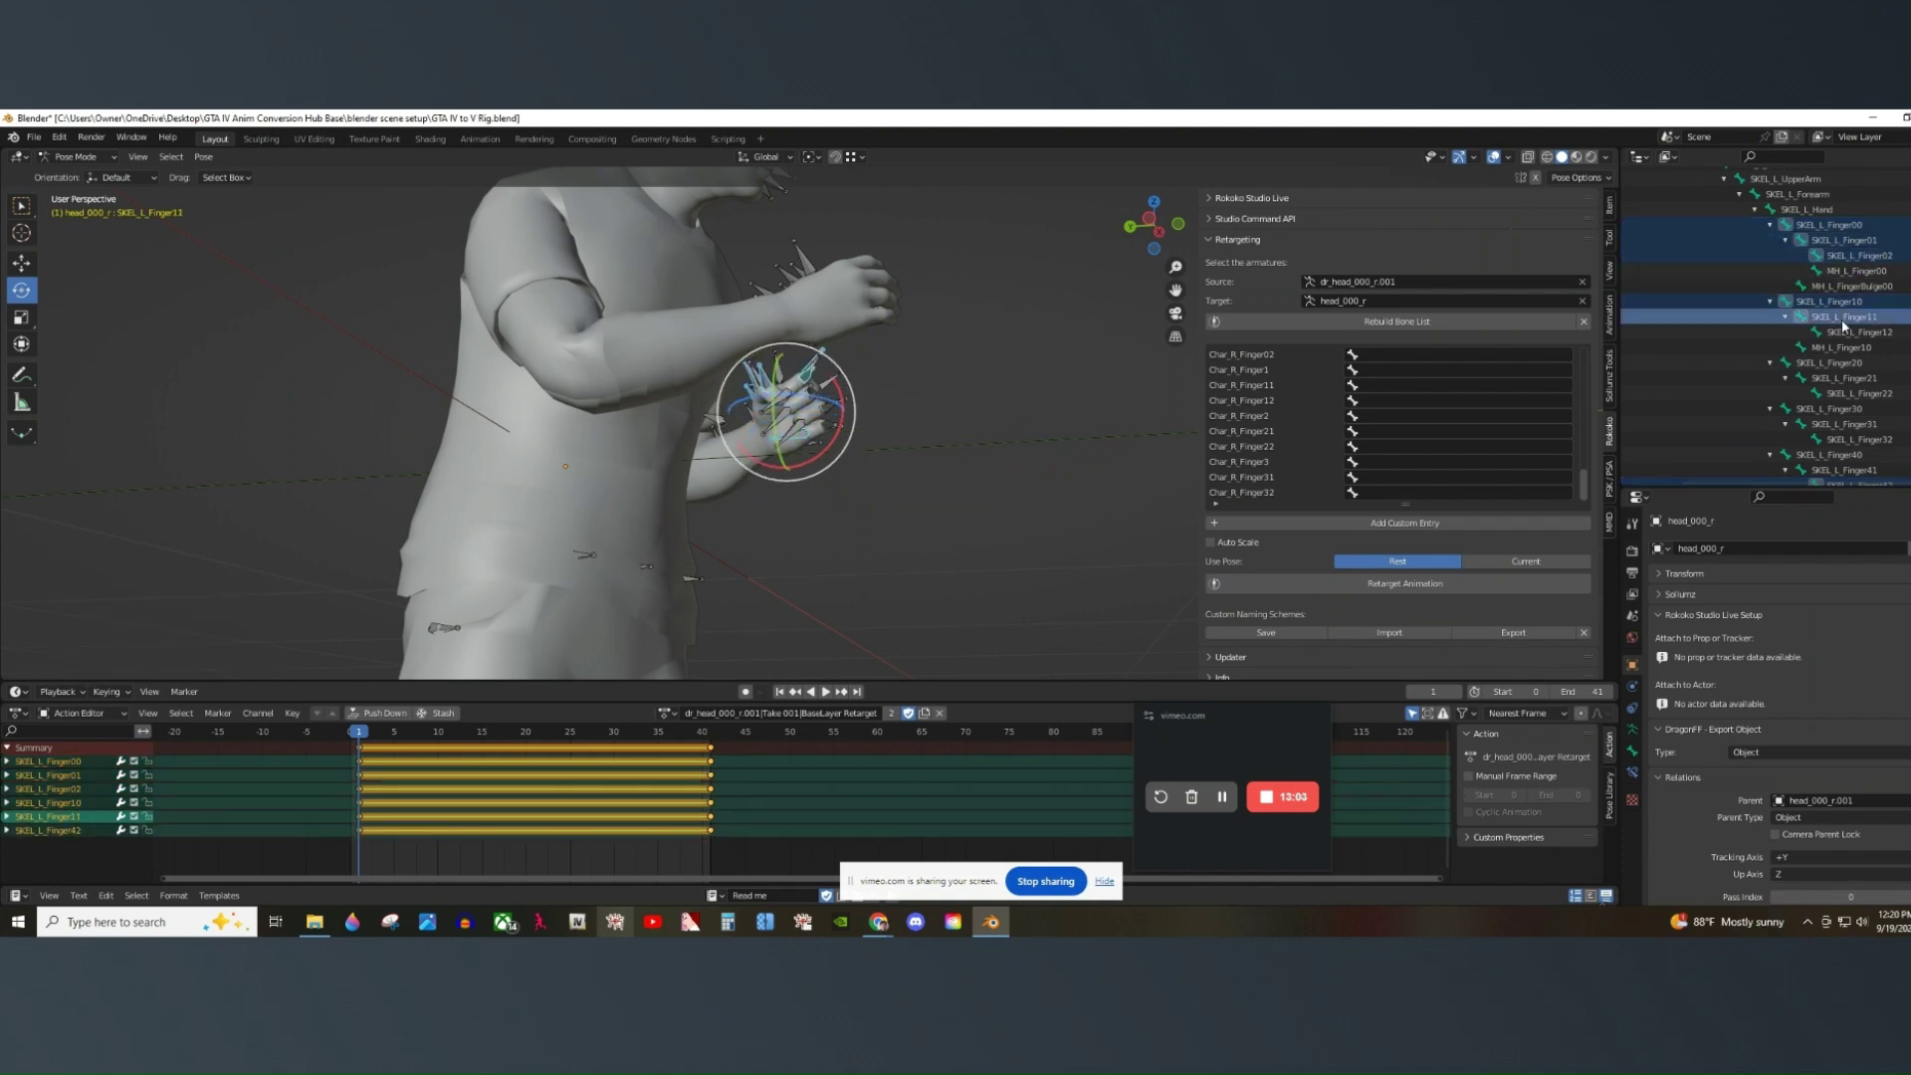
pyautogui.keyDown('ctrl'); pyautogui.click(1868, 331); pyautogui.keyUp('ctrl')
pyautogui.keyDown('ctrl'); pyautogui.click(1841, 363); pyautogui.keyUp('ctrl')
pyautogui.keyDown('ctrl'); pyautogui.click(1857, 378); pyautogui.keyUp('ctrl')
pyautogui.keyDown('ctrl'); pyautogui.click(1869, 393); pyautogui.keyUp('ctrl')
pyautogui.keyDown('ctrl'); pyautogui.click(1841, 408); pyautogui.keyUp('ctrl')
pyautogui.keyDown('ctrl'); pyautogui.click(1857, 424); pyautogui.keyUp('ctrl')
pyautogui.keyDown('ctrl'); pyautogui.click(1867, 440); pyautogui.keyUp('ctrl')
pyautogui.scroll(-2, 1864, 381)
pyautogui.keyDown('ctrl'); pyautogui.click(1852, 394); pyautogui.keyUp('ctrl')
pyautogui.keyDown('ctrl'); pyautogui.click(1858, 409); pyautogui.keyUp('ctrl')
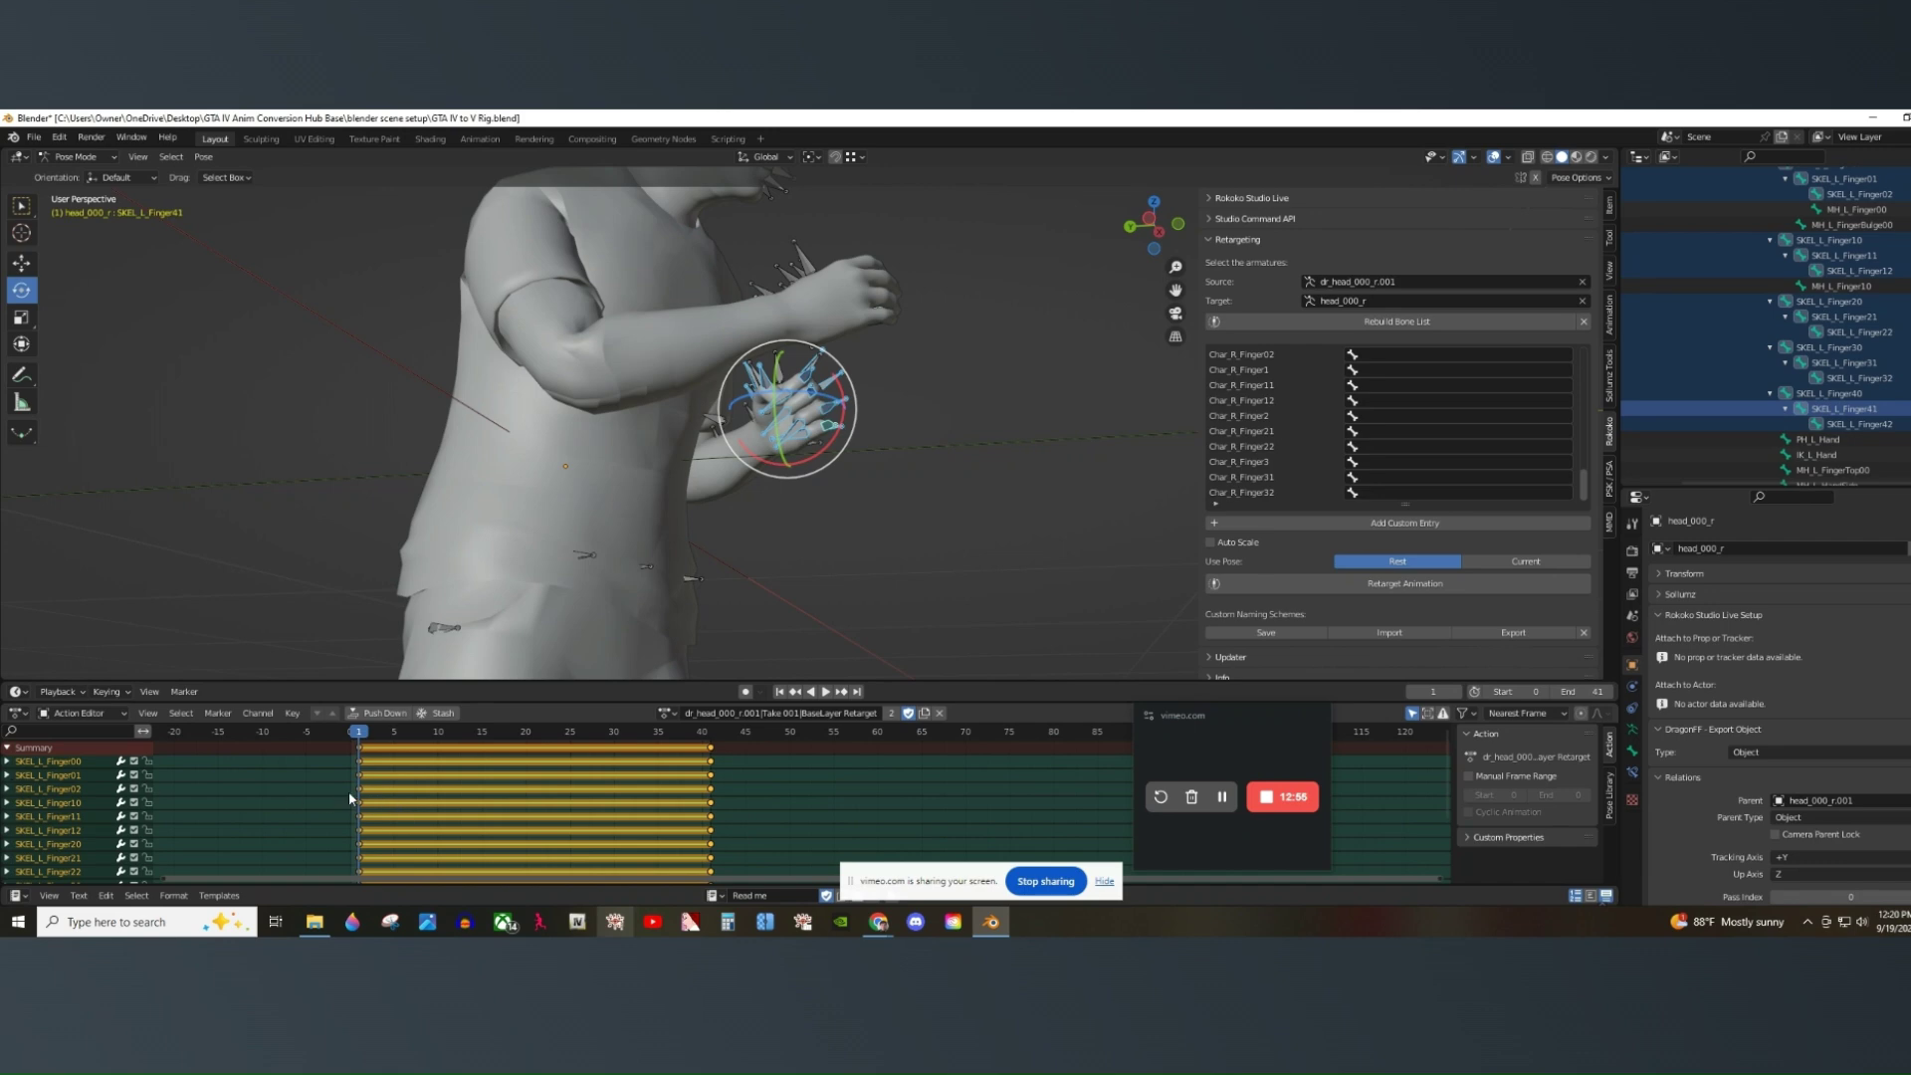
# Insert keyframes for the posed left fingers at frame 1 and check the motion by scrubbing and playing.
pyautogui.press('t')
pyautogui.click(436, 791)
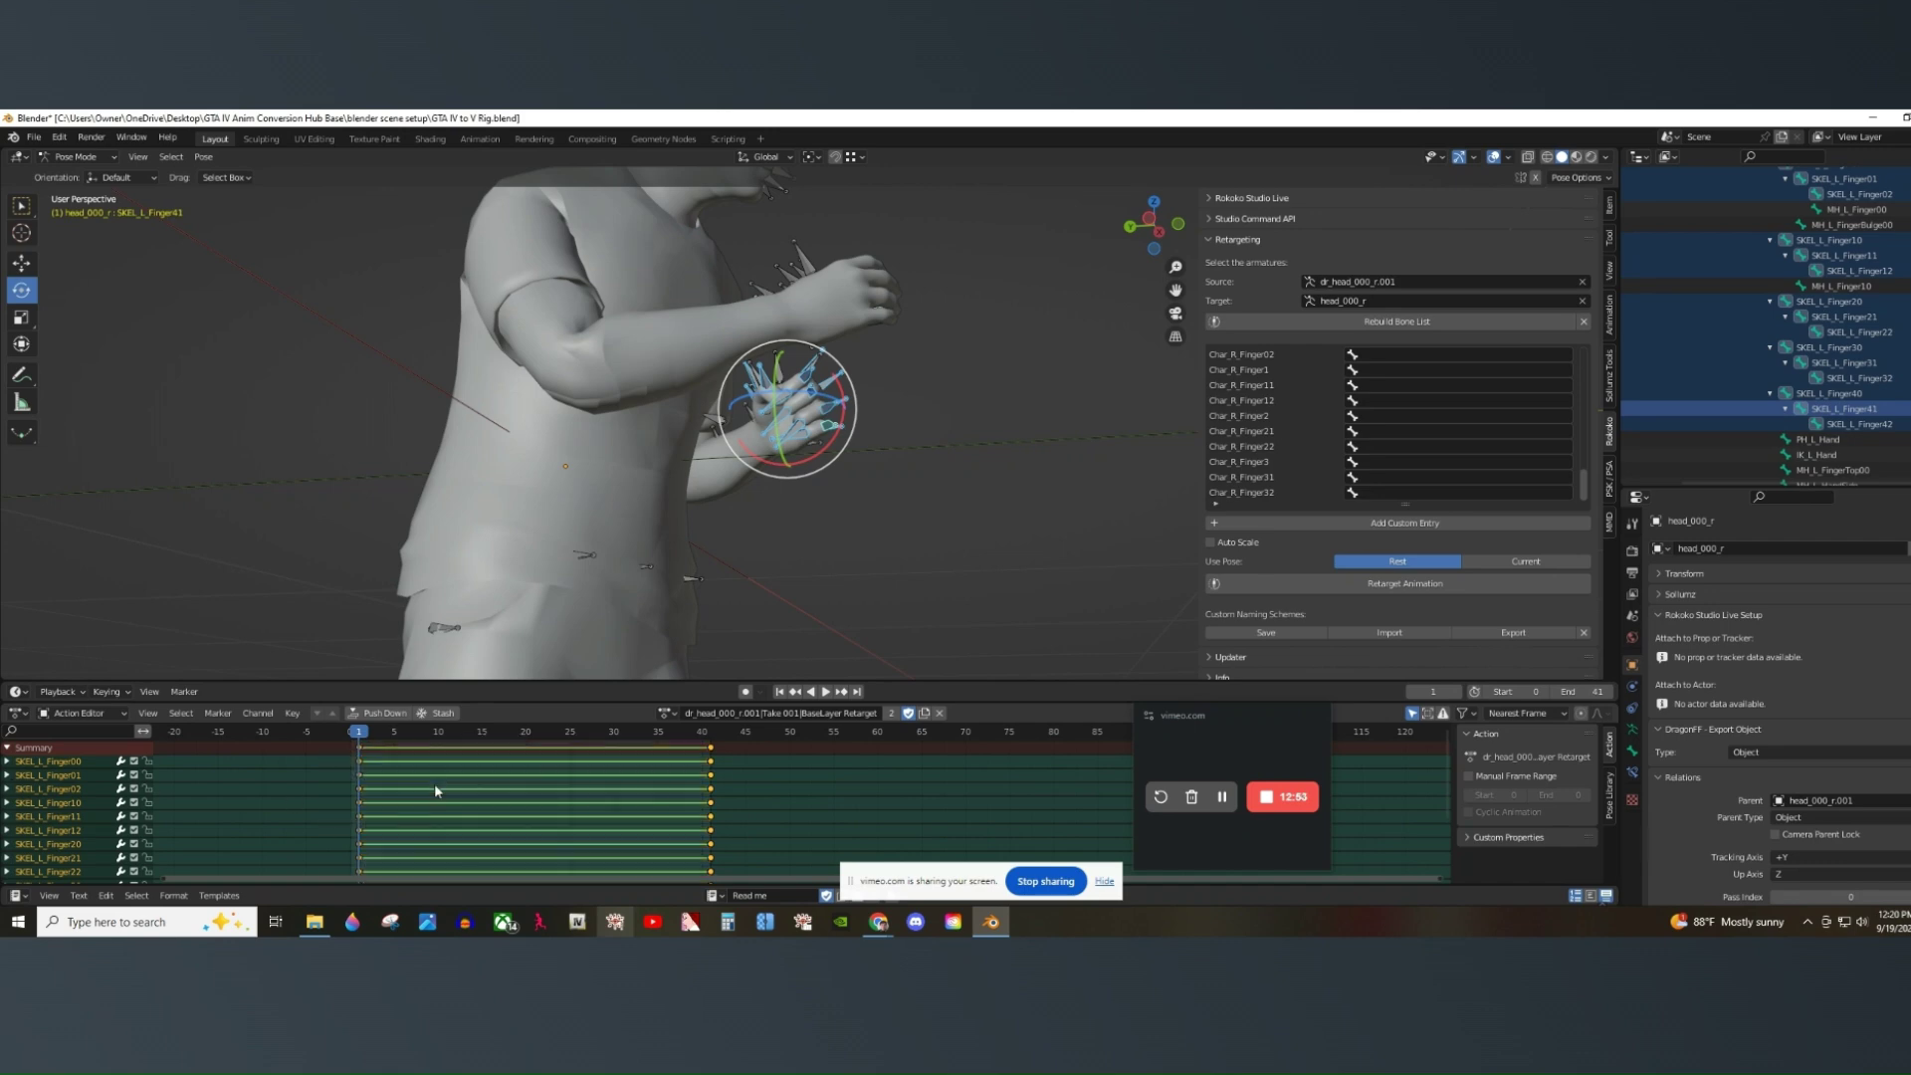
pyautogui.moveTo(367, 738); pyautogui.dragTo(394, 737)
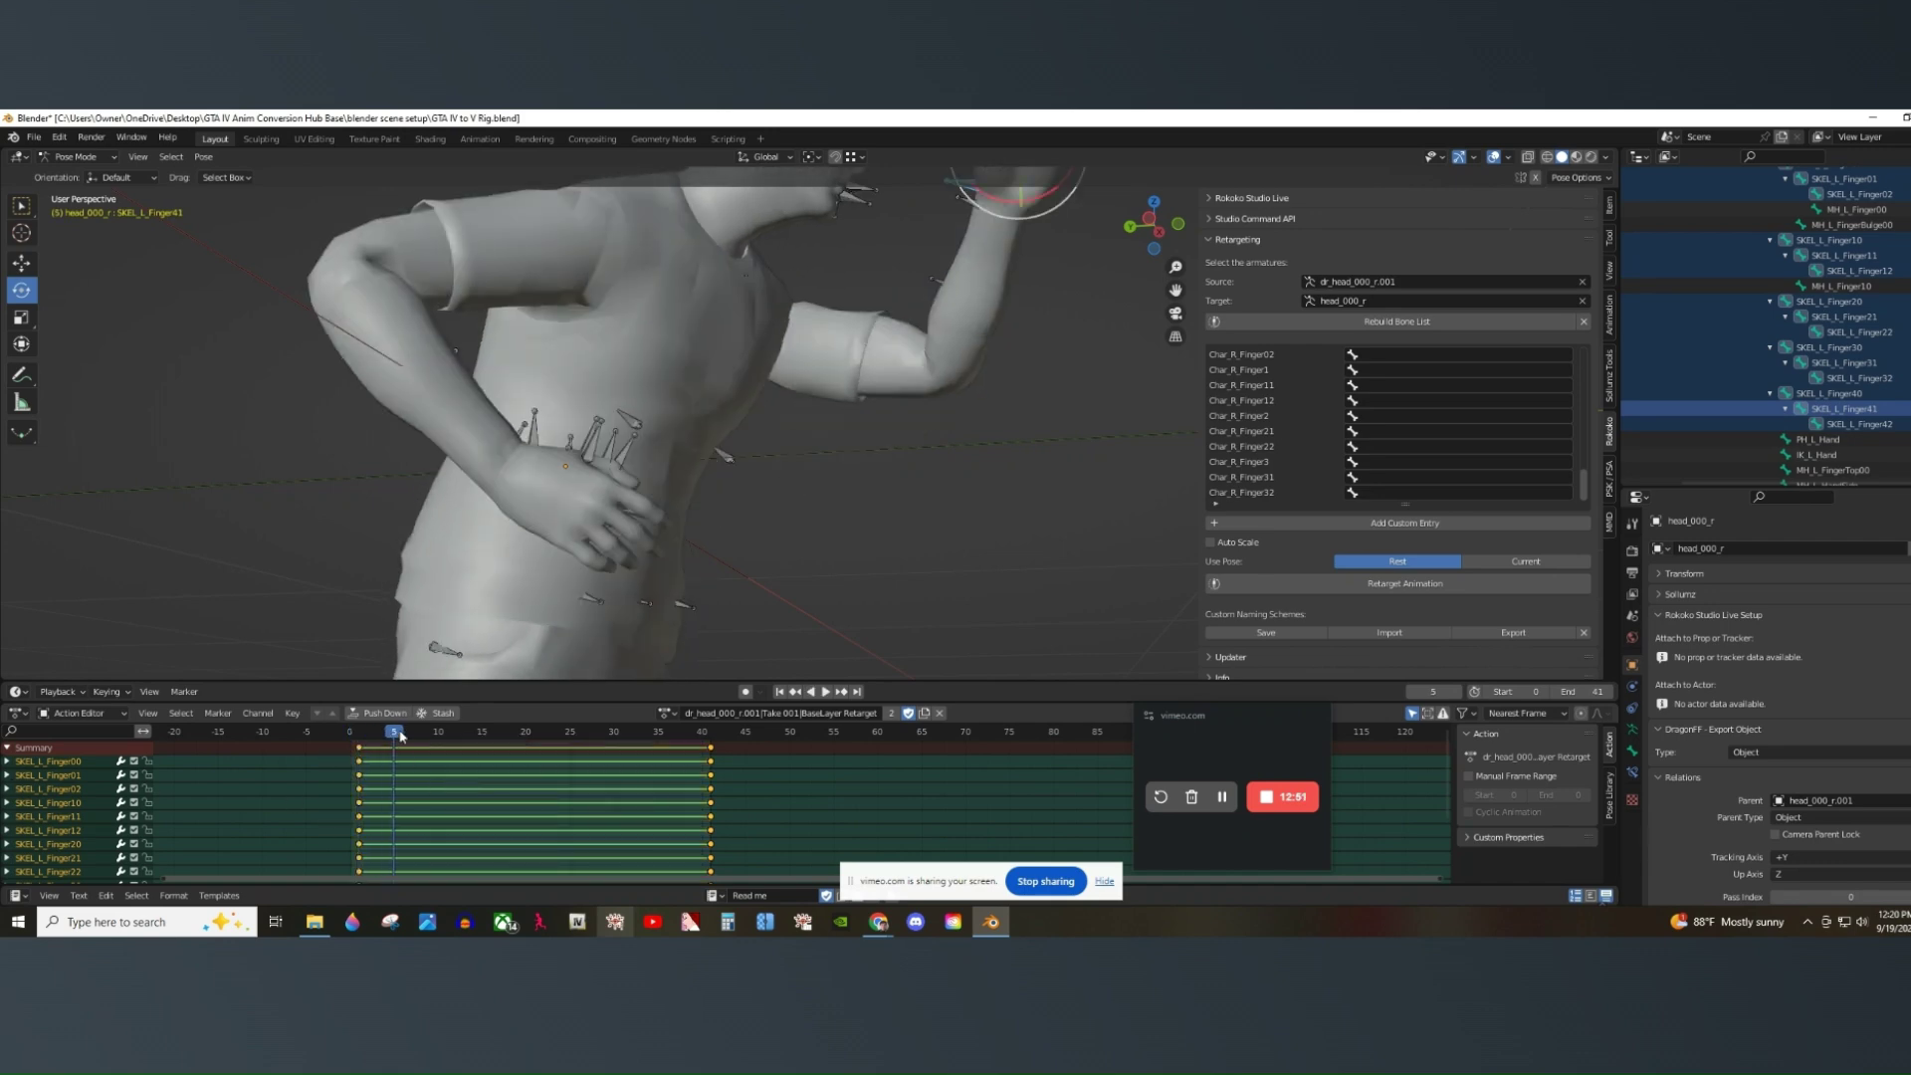
pyautogui.scroll(-4, 613, 566)
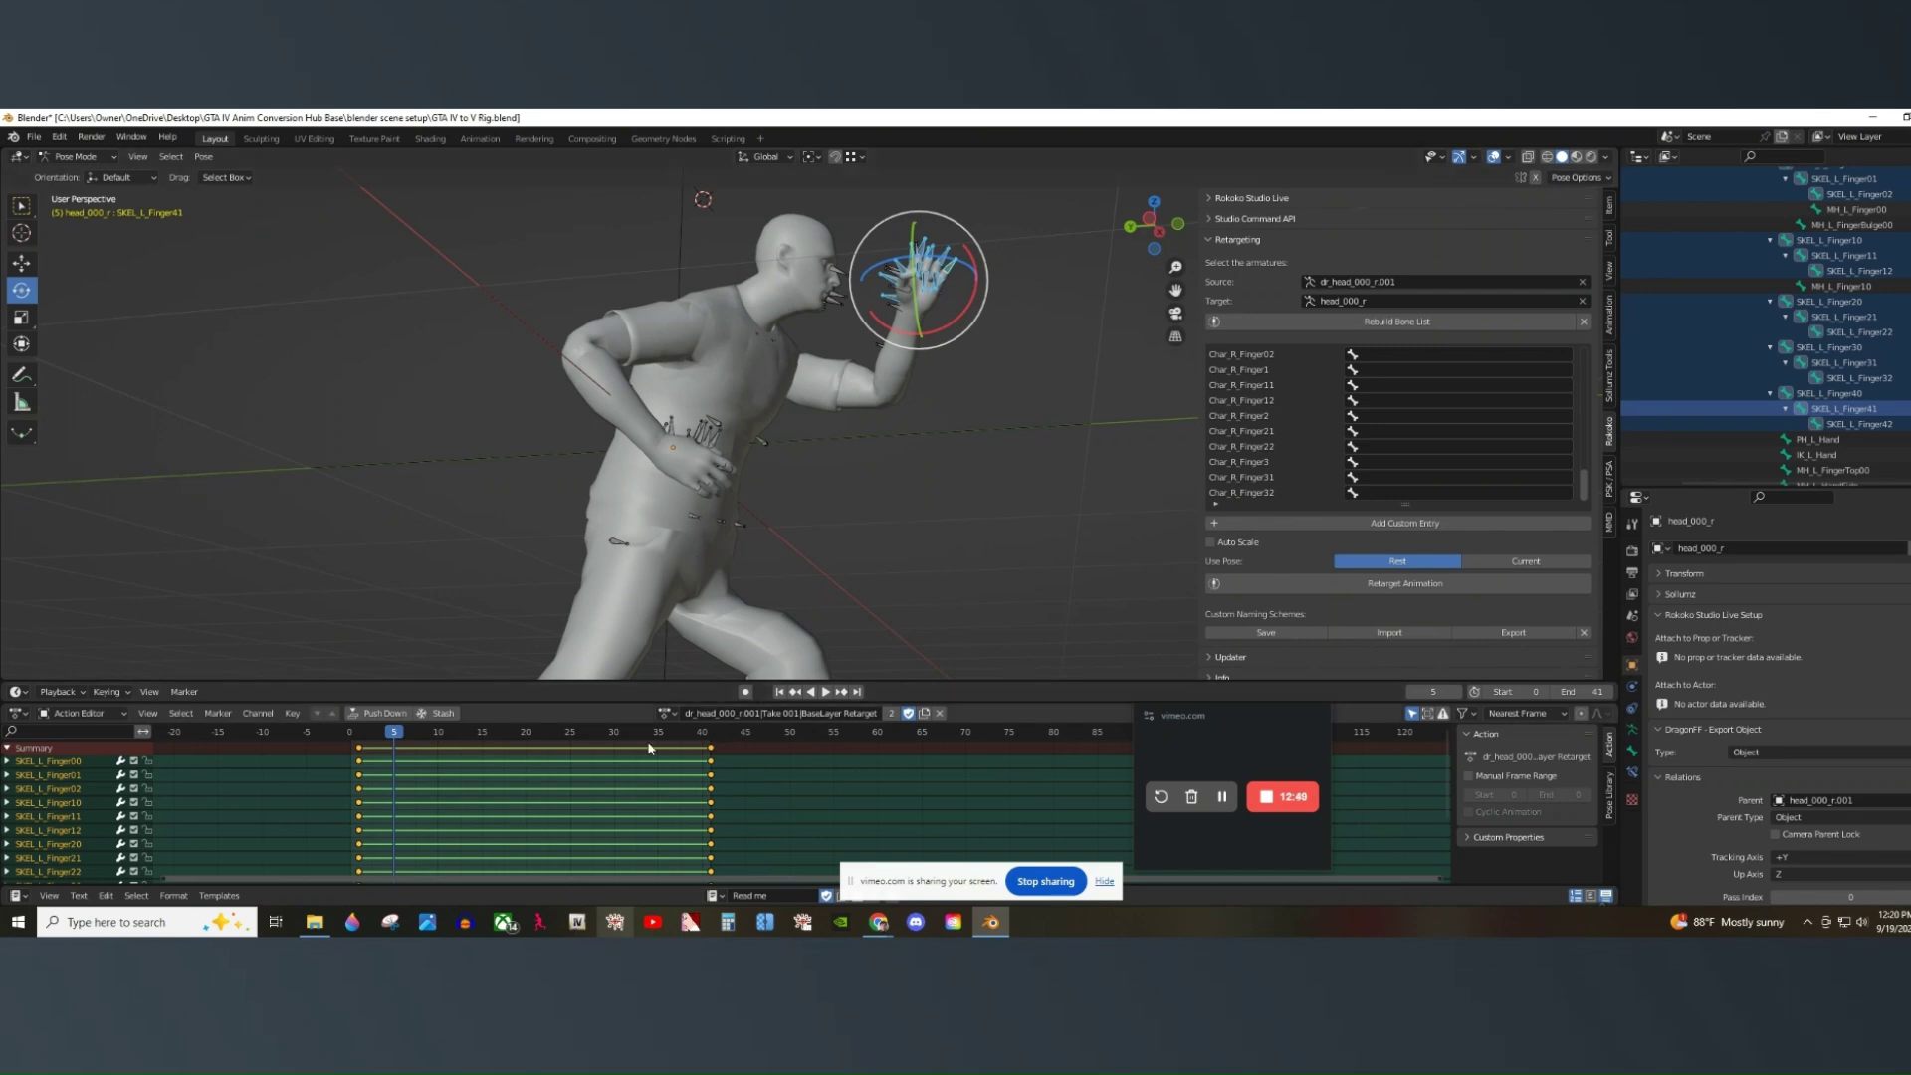
pyautogui.moveTo(390, 731); pyautogui.dragTo(359, 737)
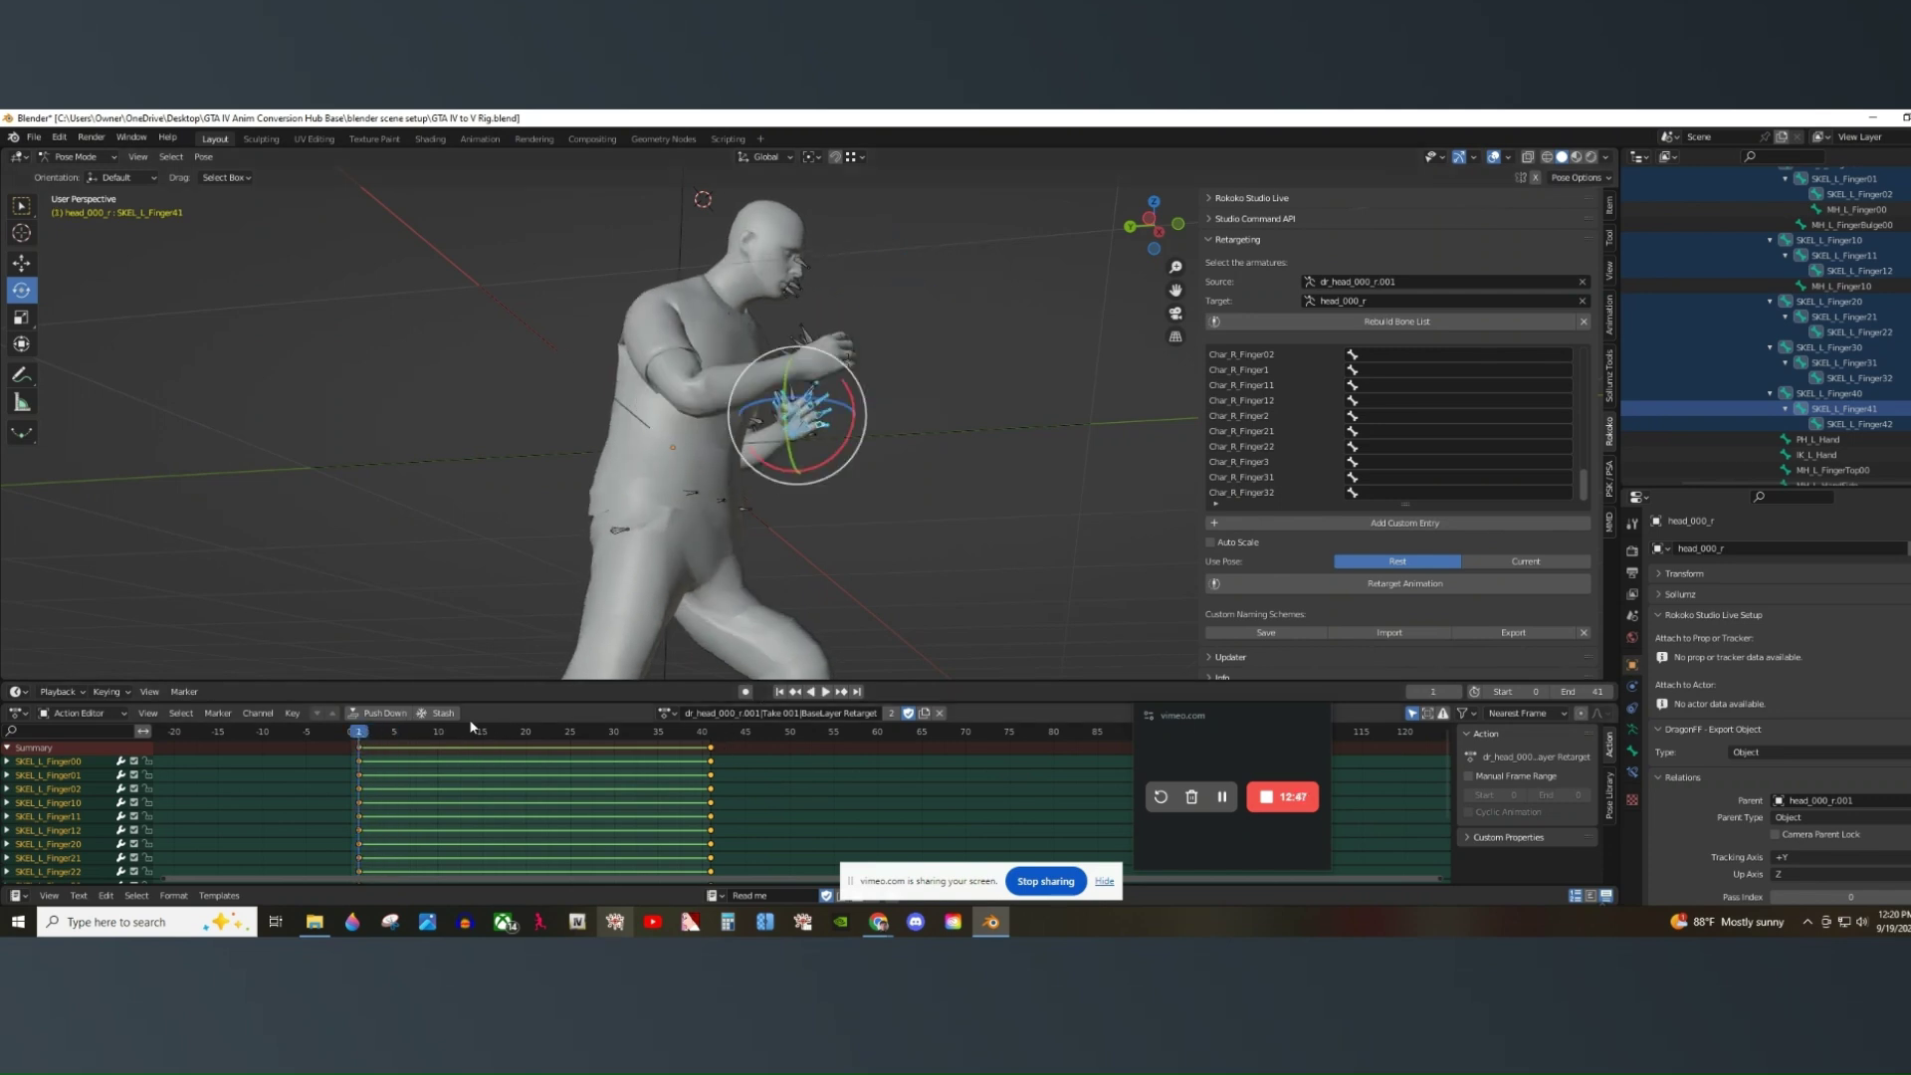
pyautogui.click(823, 691)
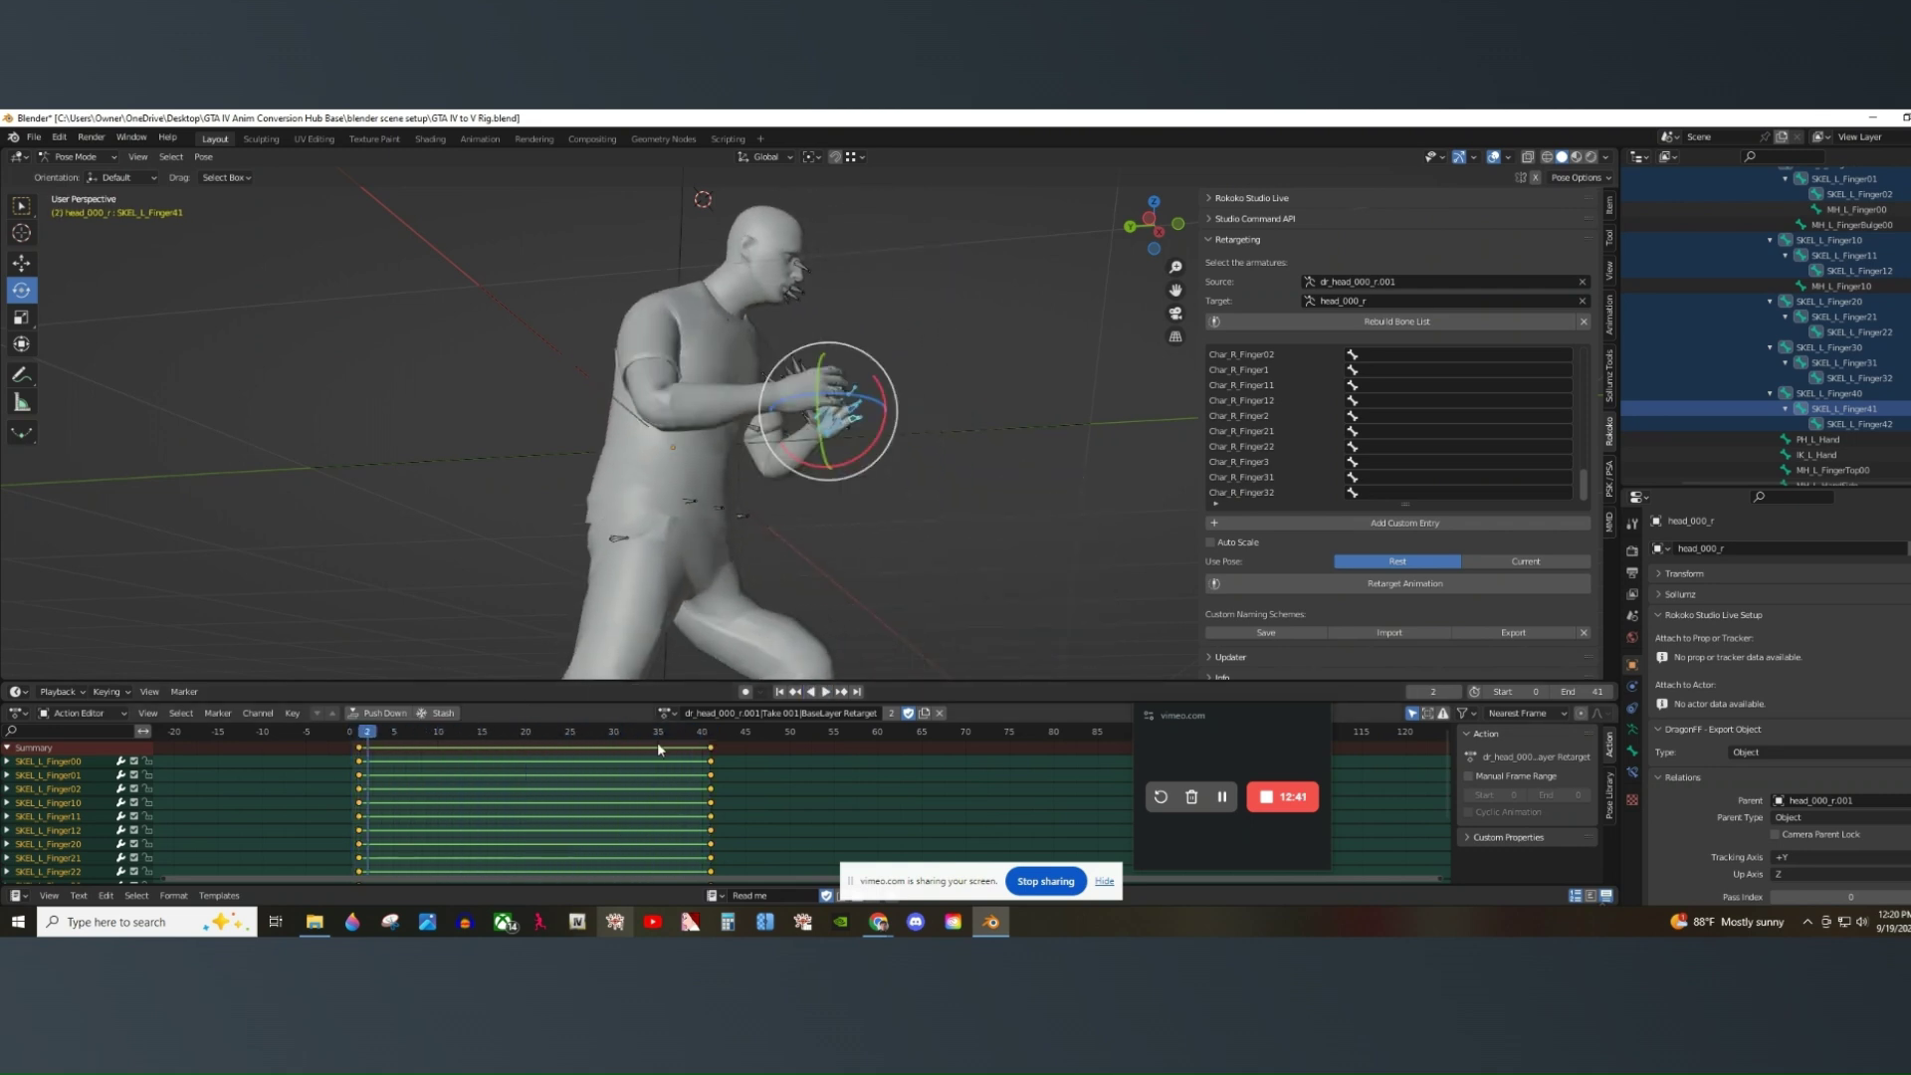
# Duplicate the left finger keyframes from frame 41 to frame 5.
pyautogui.moveTo(359, 734); pyautogui.dragTo(396, 741)
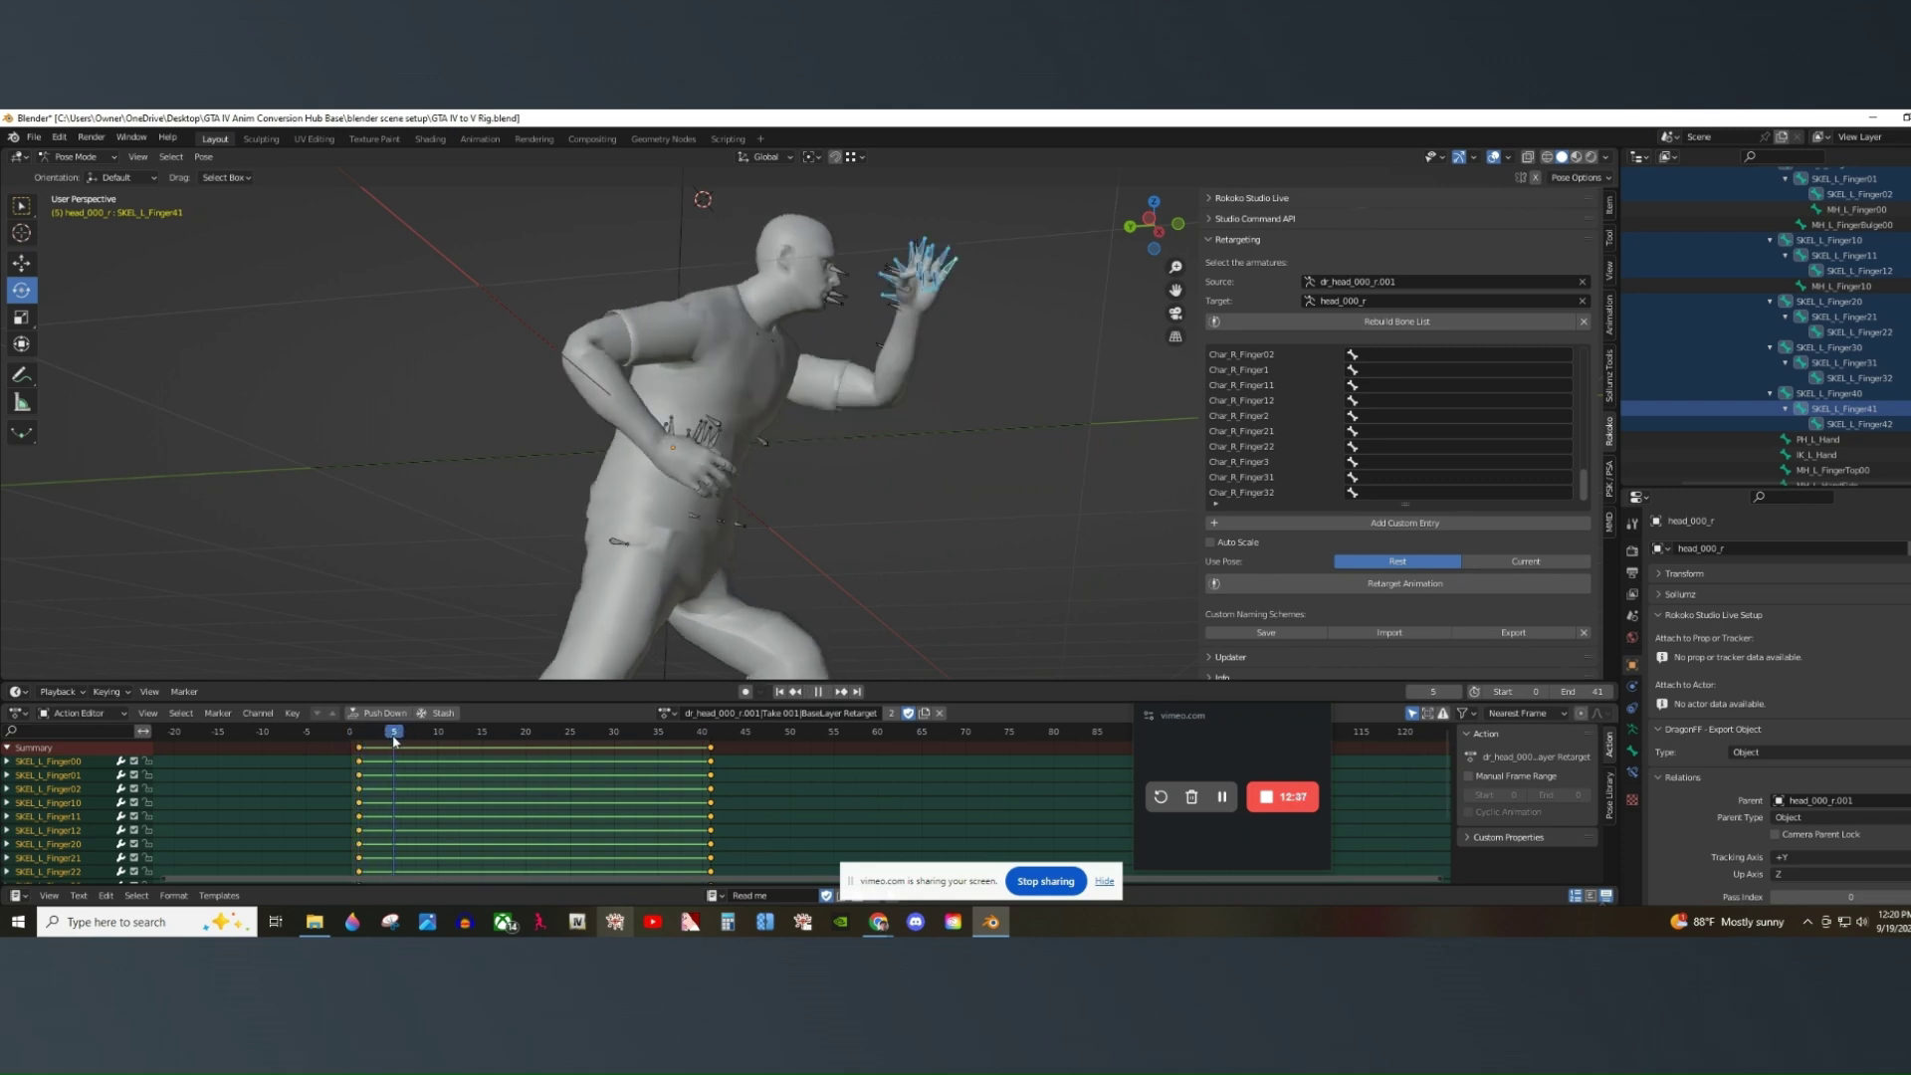
pyautogui.rightClick(697, 761)
pyautogui.click(714, 737)
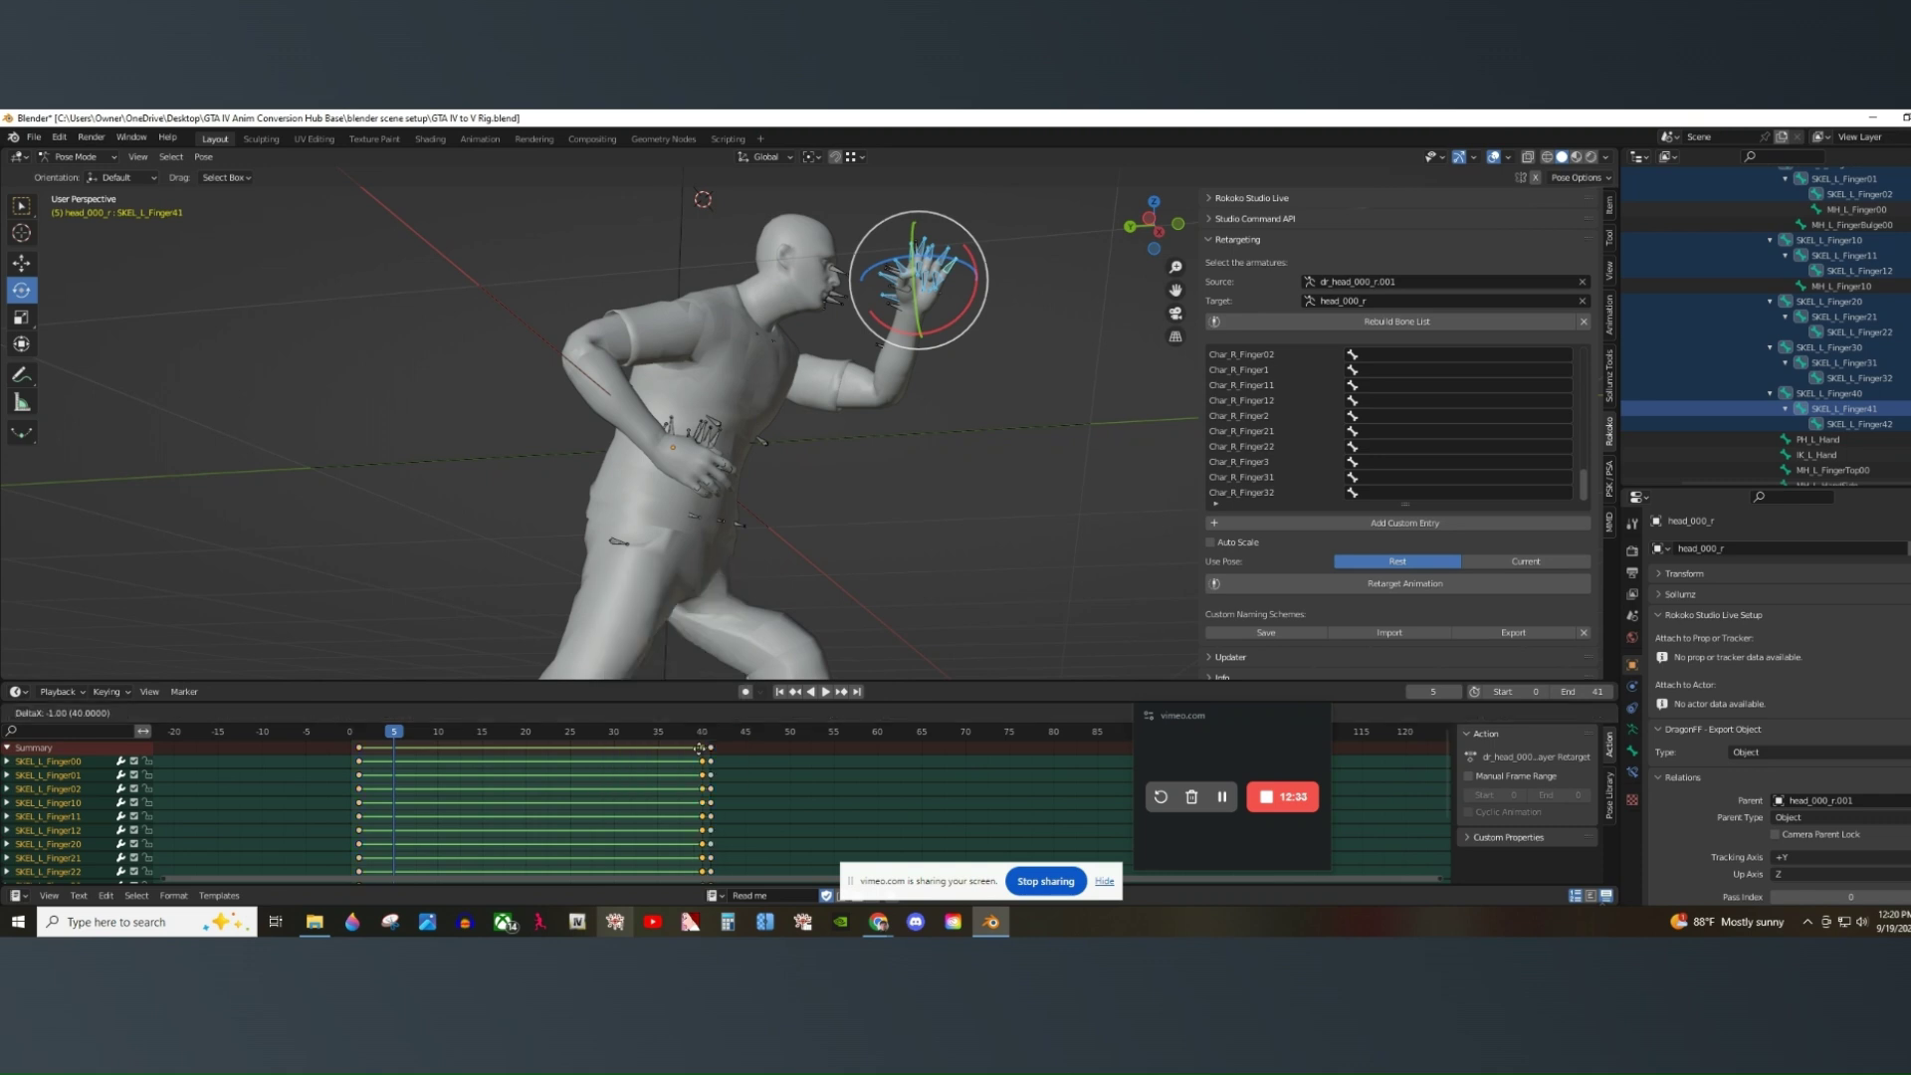
pyautogui.click(398, 764)
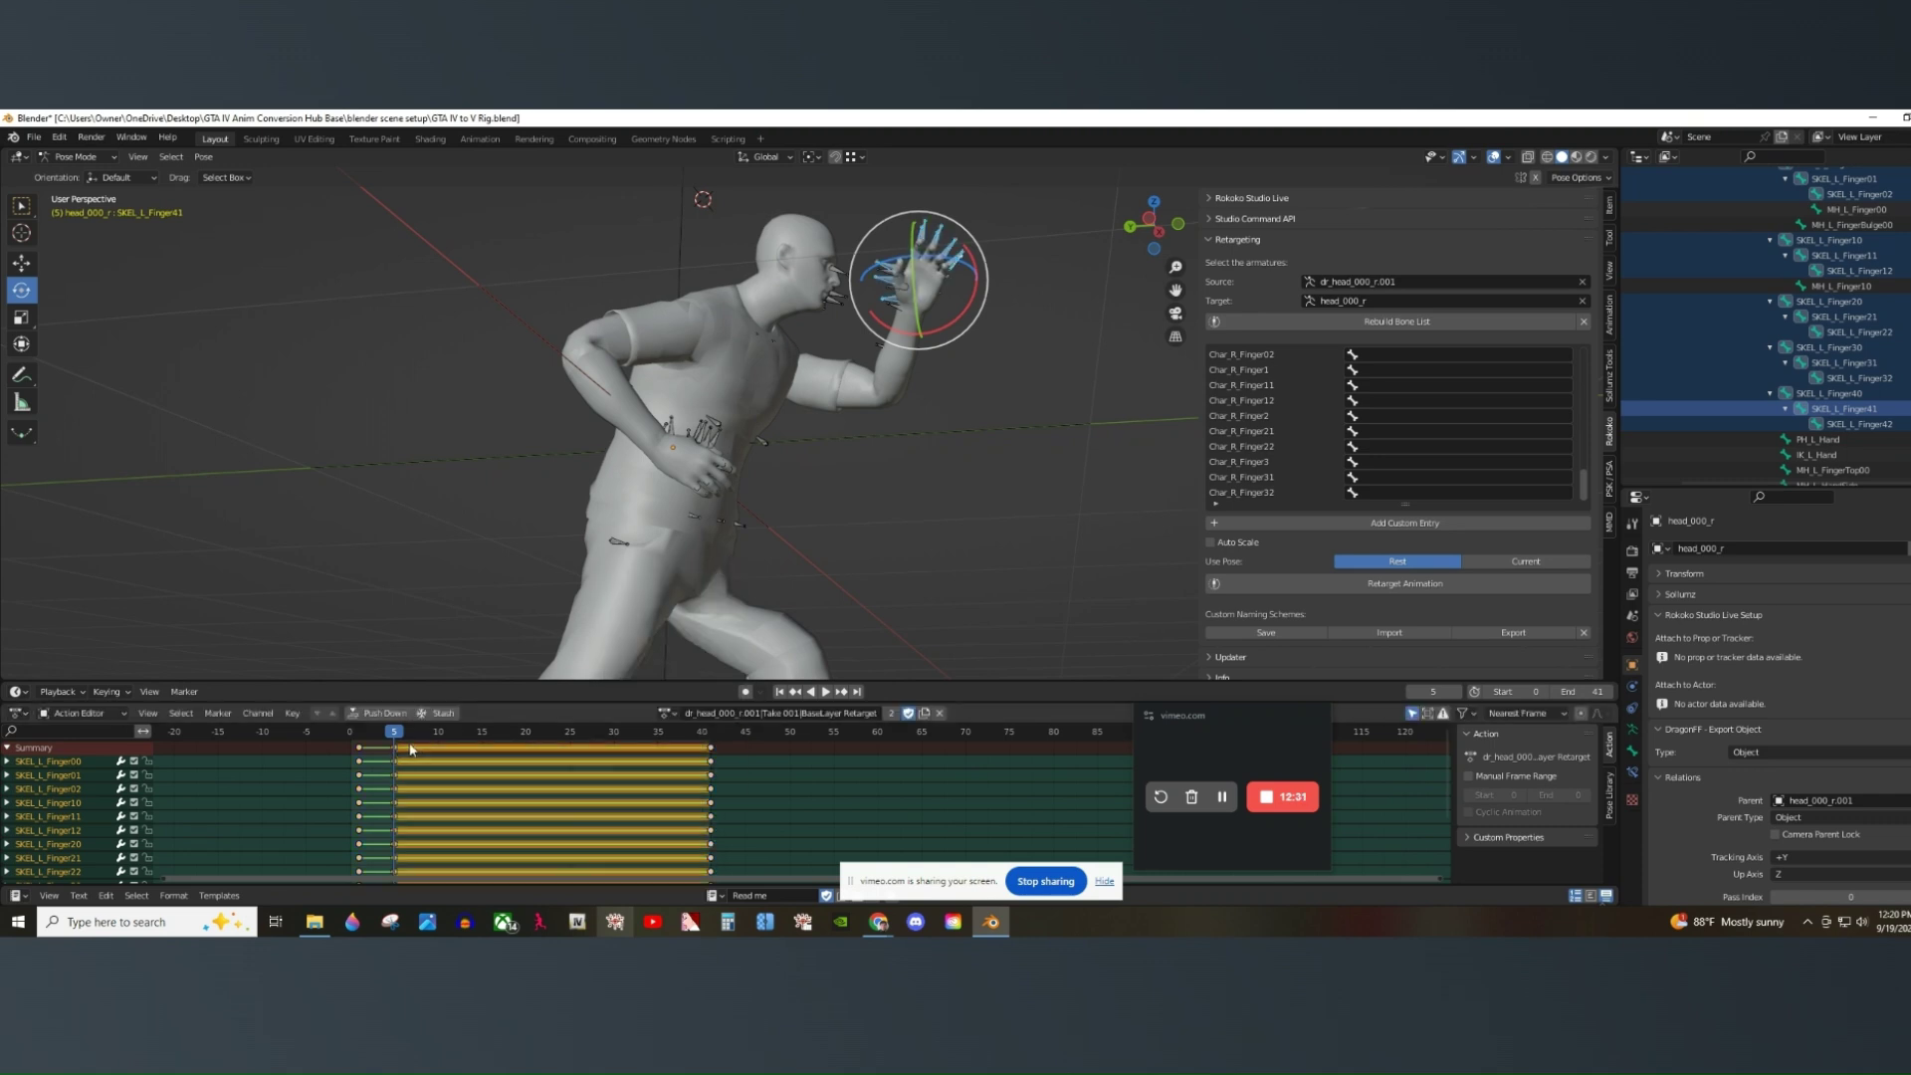
# Check the animation through to the last frame and duplicate the frame 1 finger keyframes to frame 41.
pyautogui.press('space')
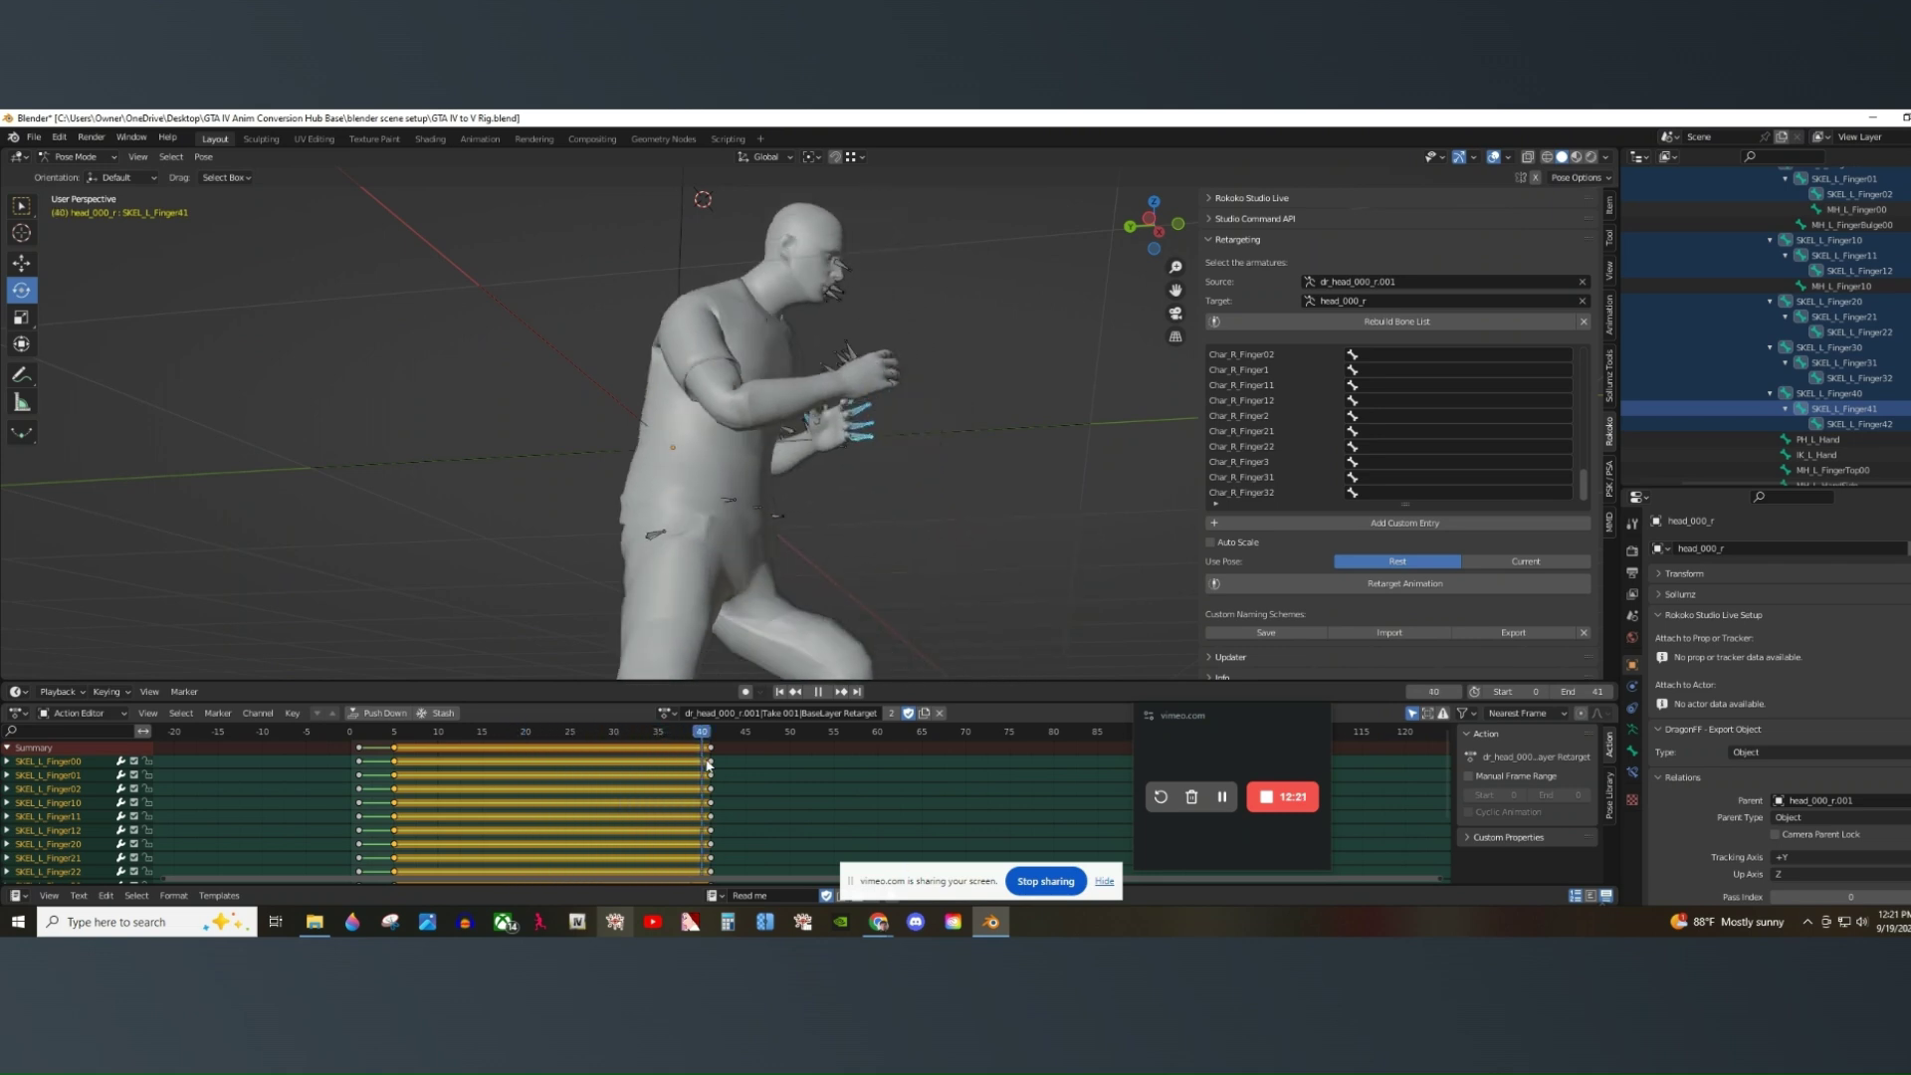
pyautogui.moveTo(358, 756); pyautogui.dragTo(358, 759)
pyautogui.rightClick(359, 758)
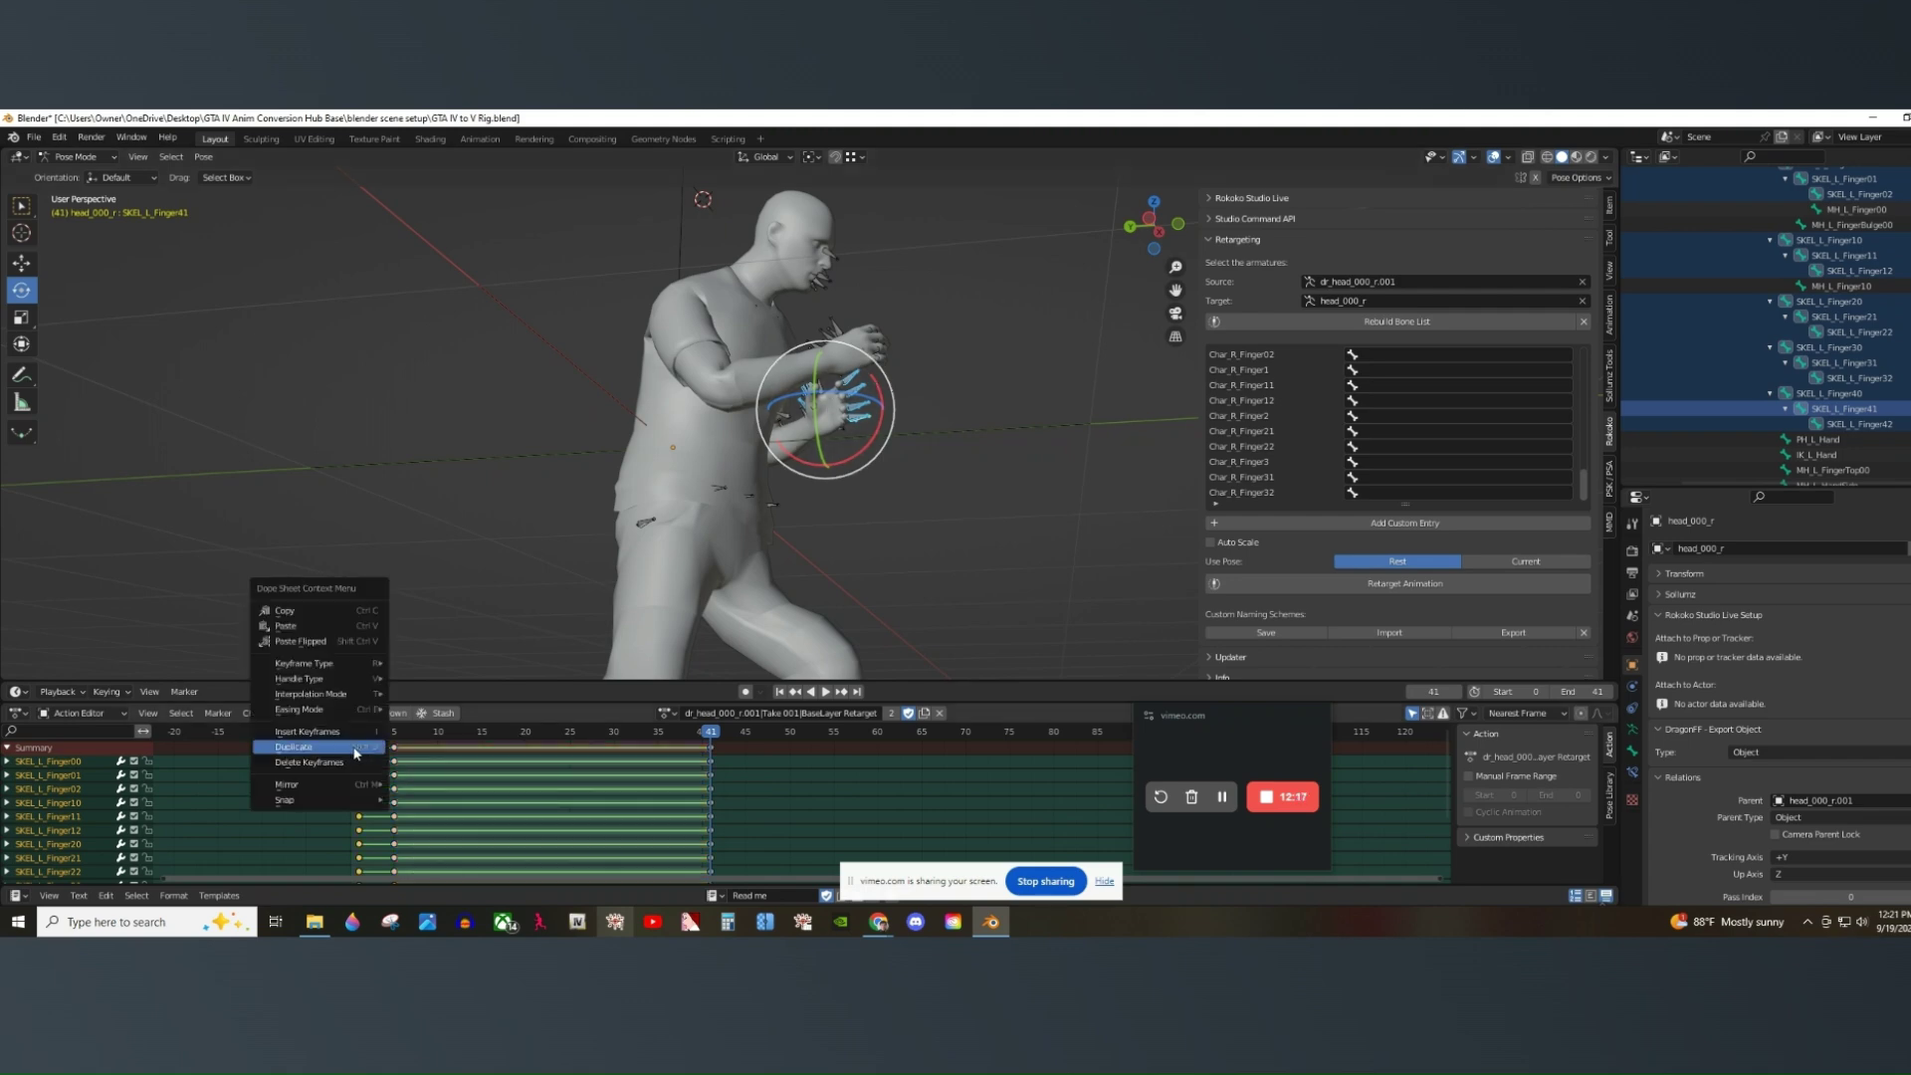
pyautogui.click(353, 733)
pyautogui.click(702, 772)
# Play the animation from frame 1 and scrub to frame 7 to check the left hand's finger motion.
pyautogui.moveTo(712, 737); pyautogui.dragTo(358, 736)
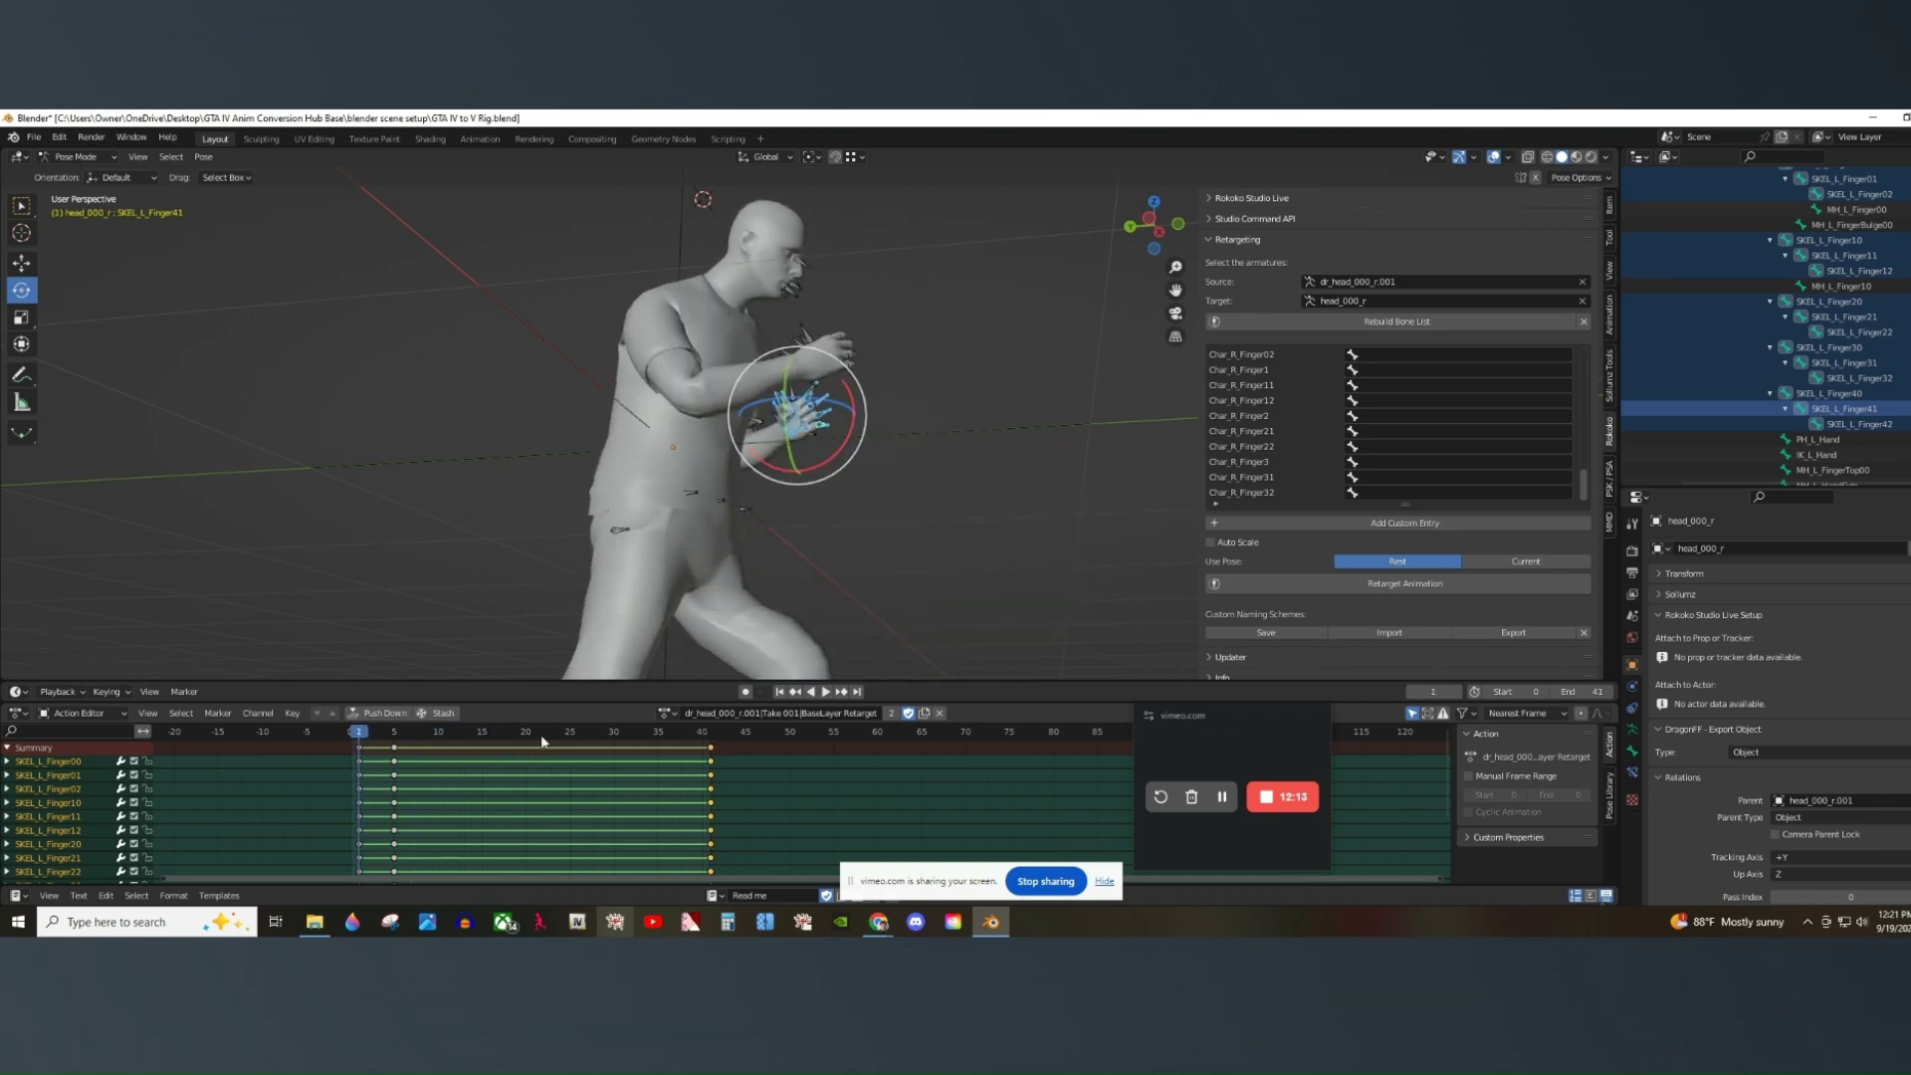
pyautogui.click(826, 691)
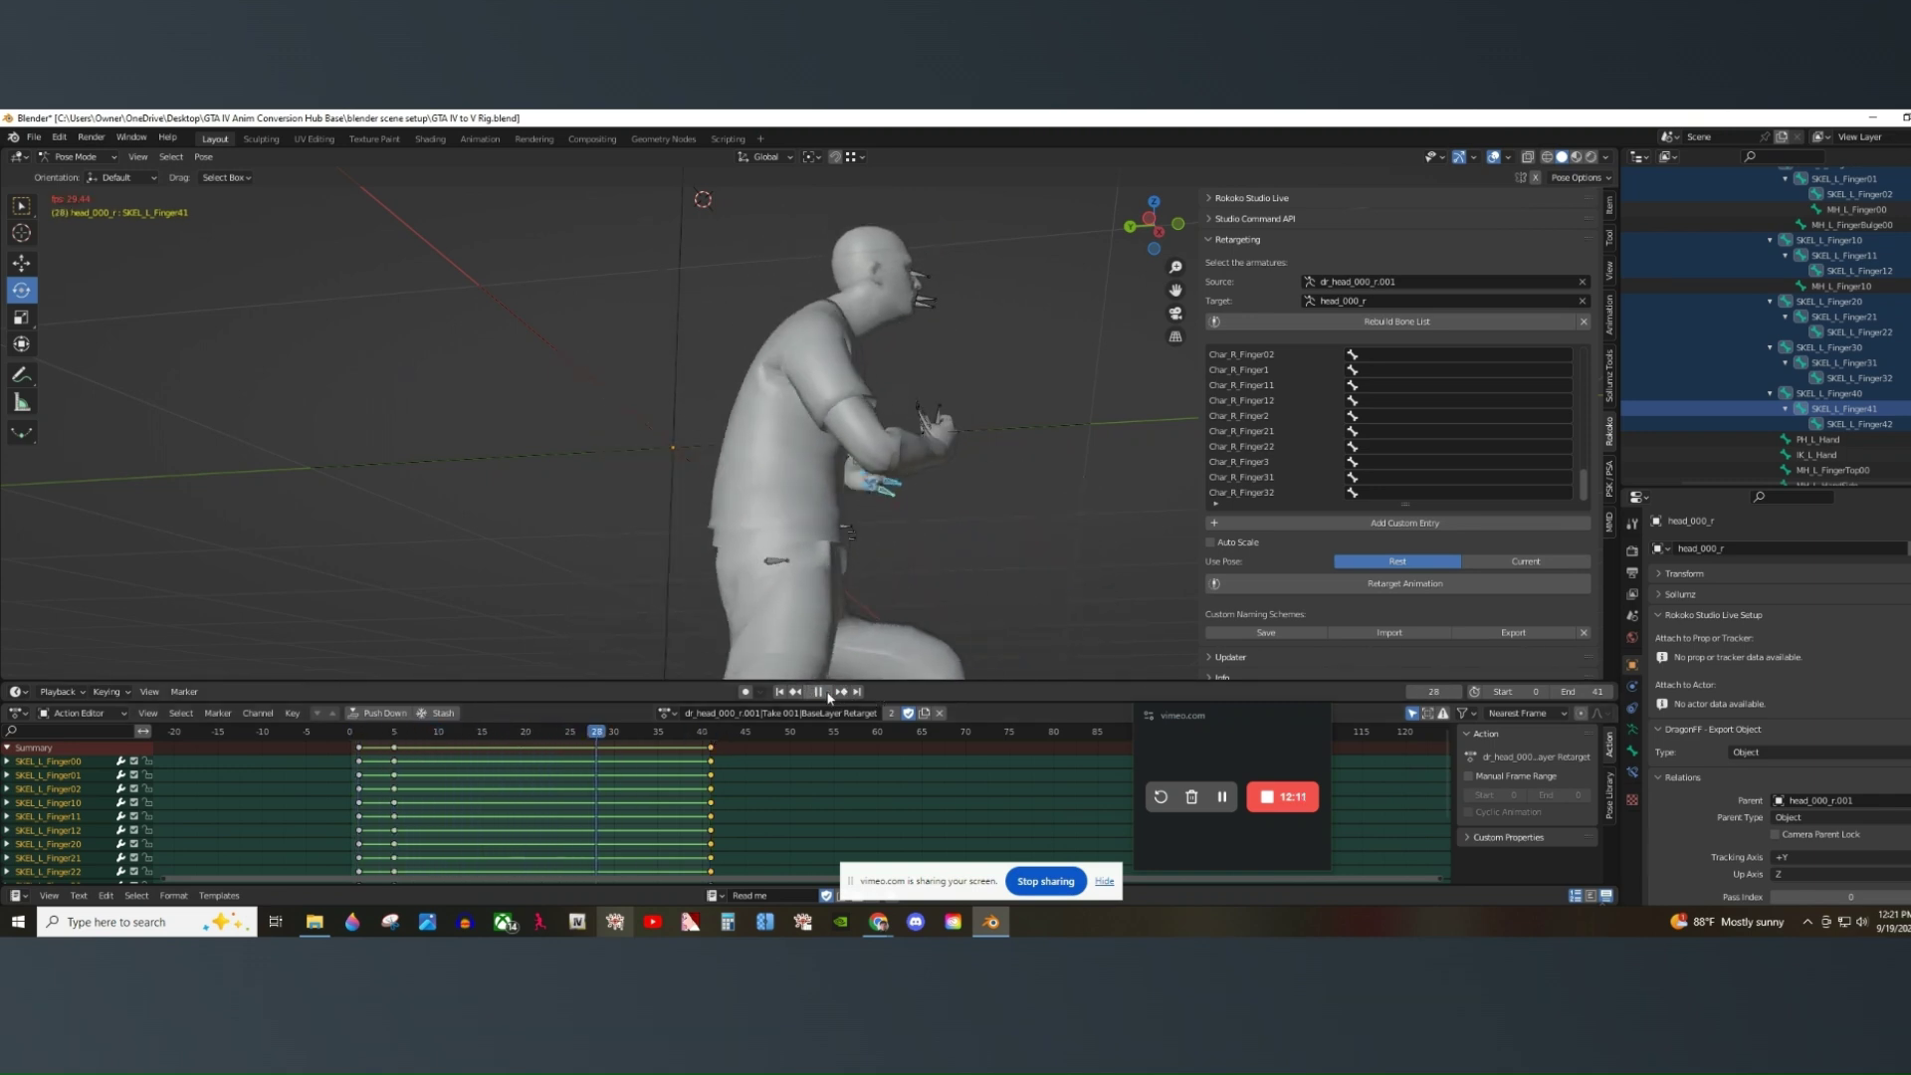
pyautogui.click(826, 691)
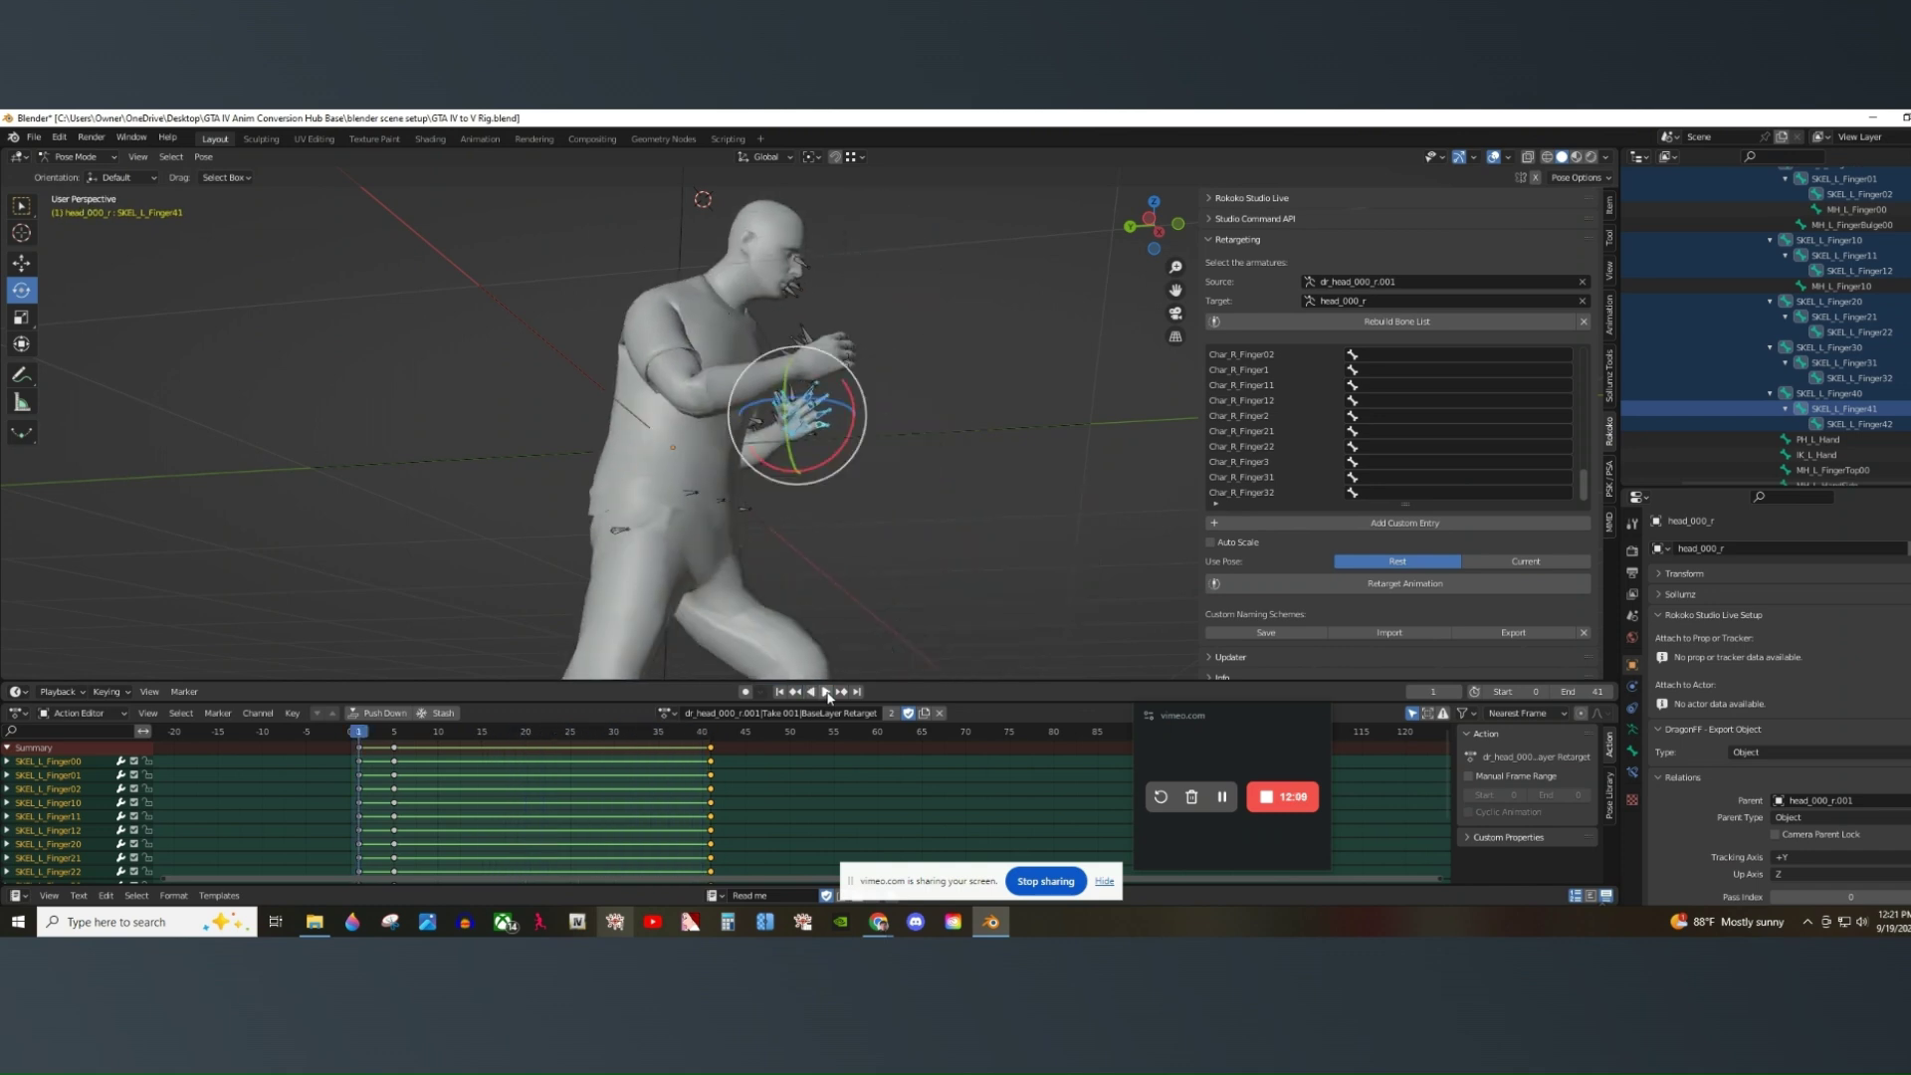
pyautogui.press('space')
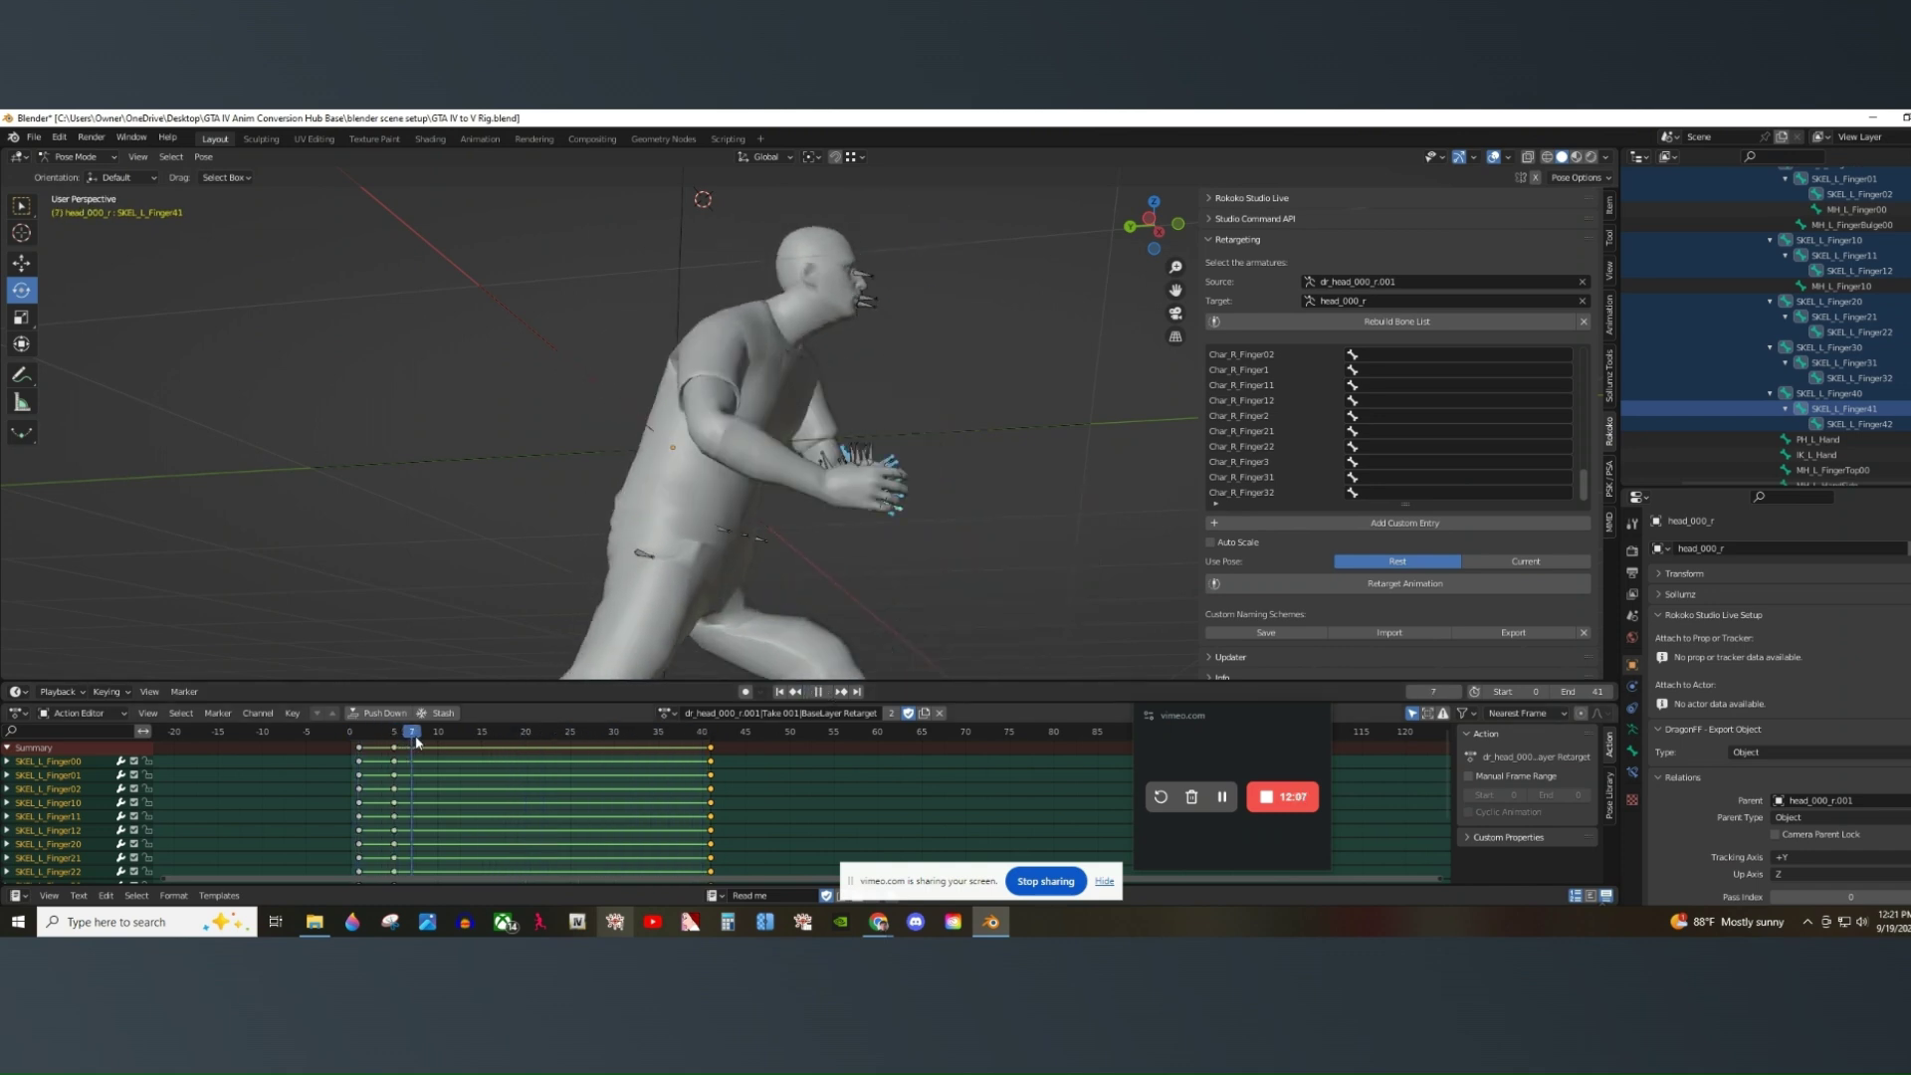
pyautogui.moveTo(438, 740); pyautogui.dragTo(415, 791)
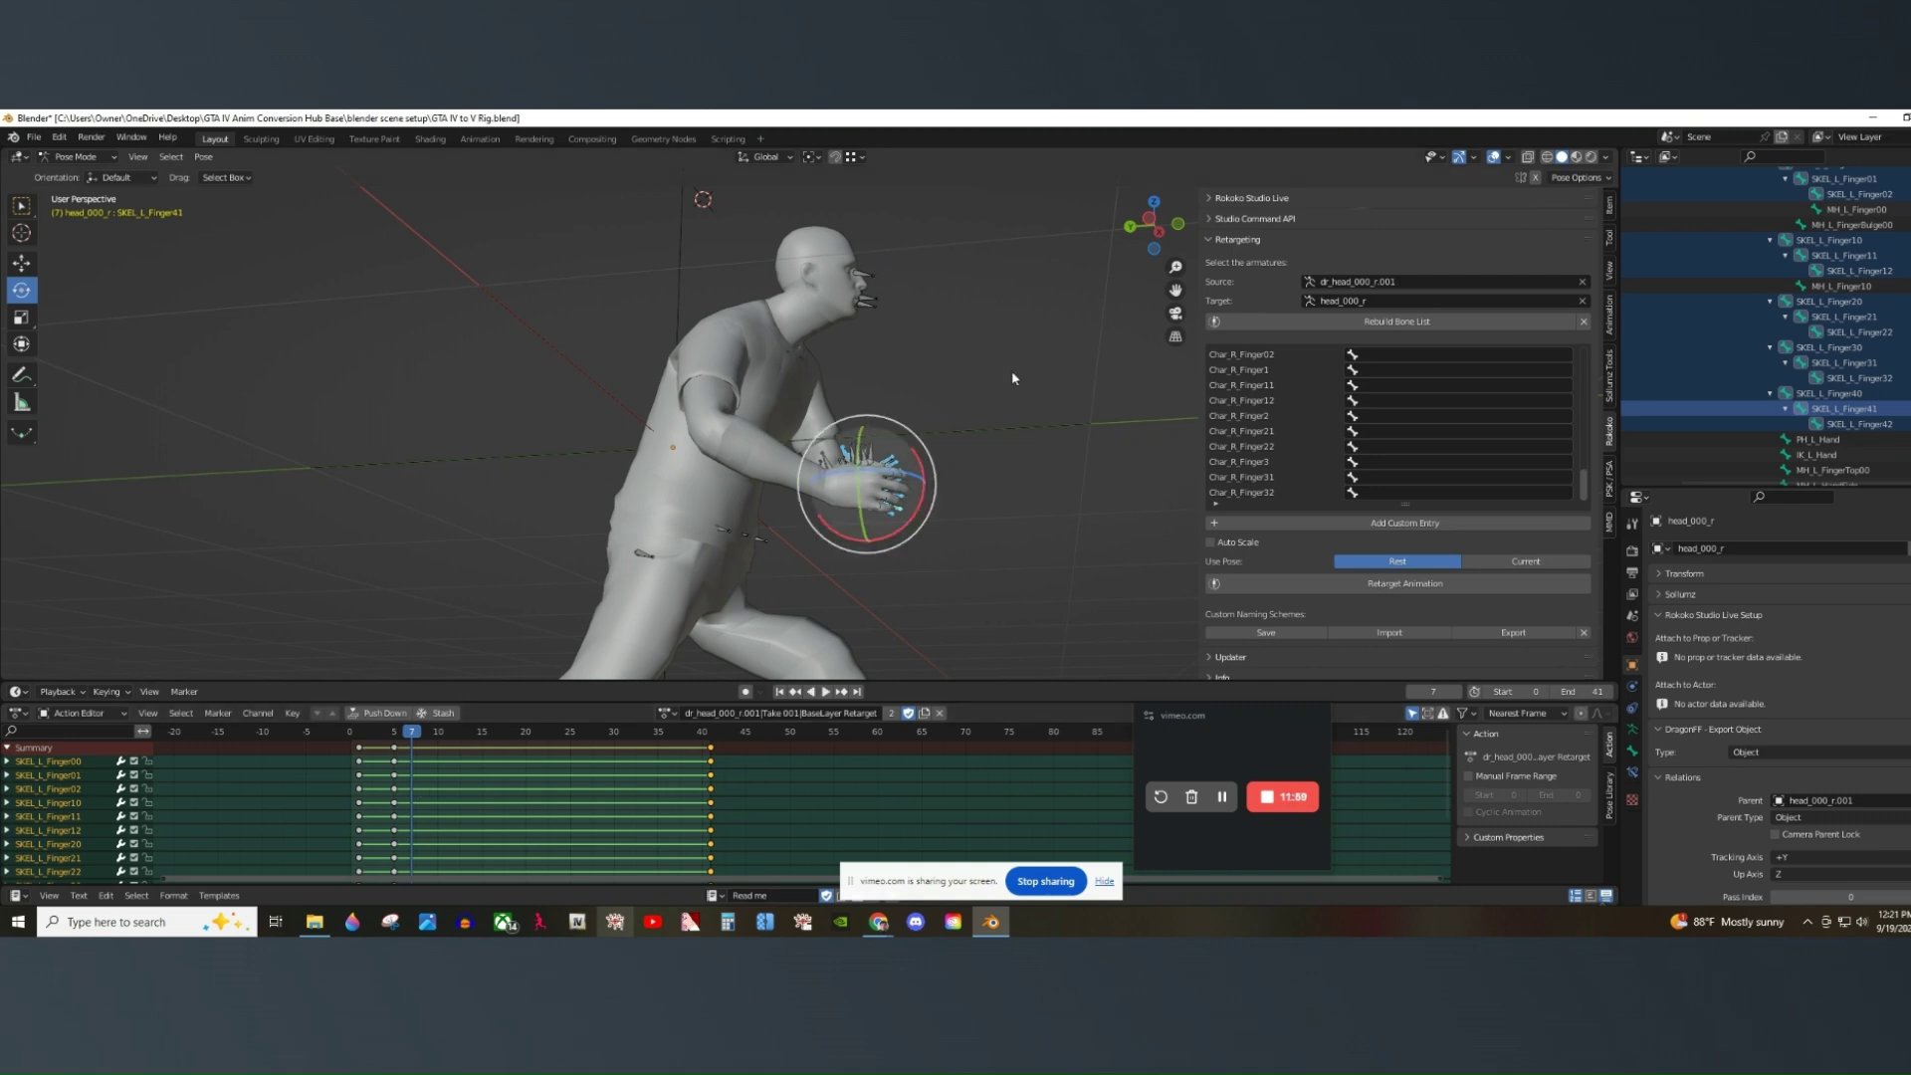
# Duplicate the frame 41 finger keyframes to frame 13, and move the copies to frame 9.
pyautogui.moveTo(1149, 206); pyautogui.dragTo(1022, 252)
pyautogui.moveTo(405, 748); pyautogui.dragTo(465, 764)
pyautogui.rightClick(721, 753)
pyautogui.click(724, 747)
pyautogui.click(464, 768)
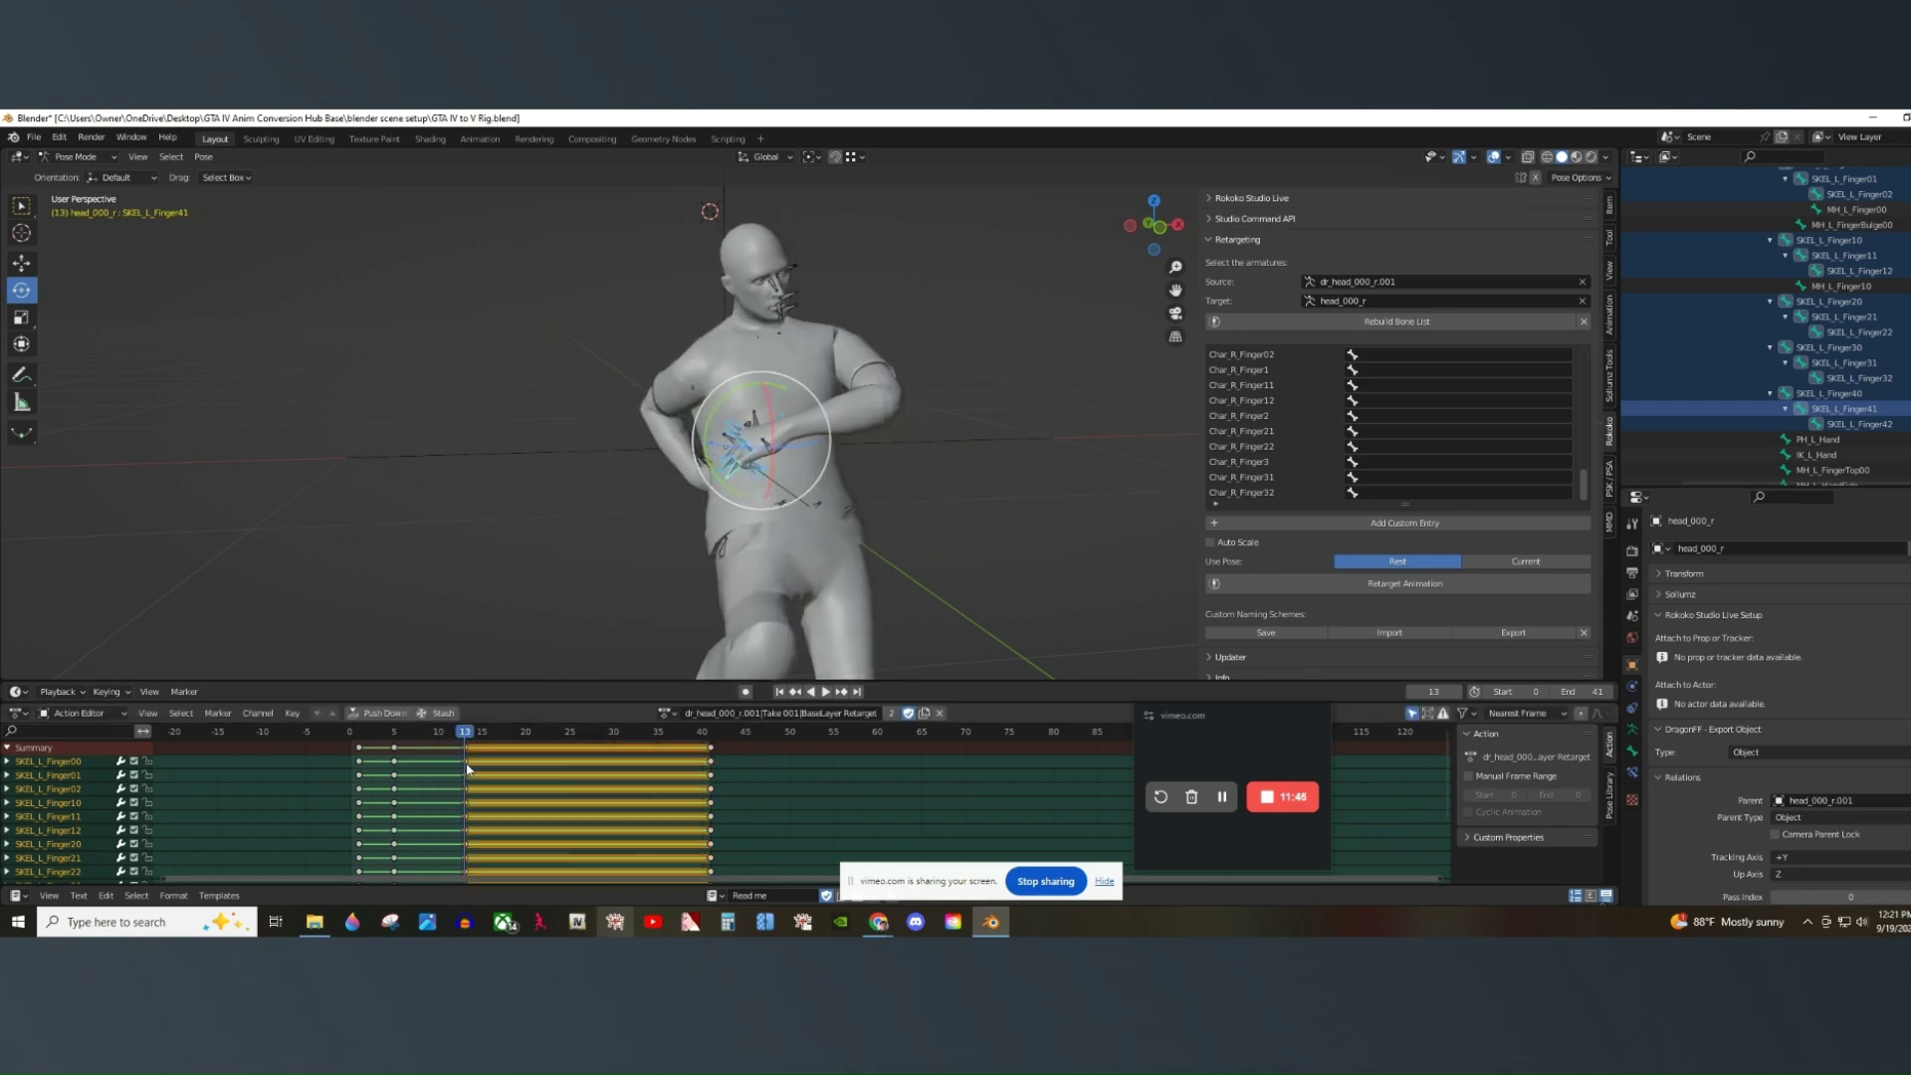
pyautogui.moveTo(464, 741)
pyautogui.mouseDown()
pyautogui.moveTo(438, 753)
pyautogui.moveTo(543, 752)
pyautogui.moveTo(435, 779)
pyautogui.moveTo(430, 745)
pyautogui.mouseUp()
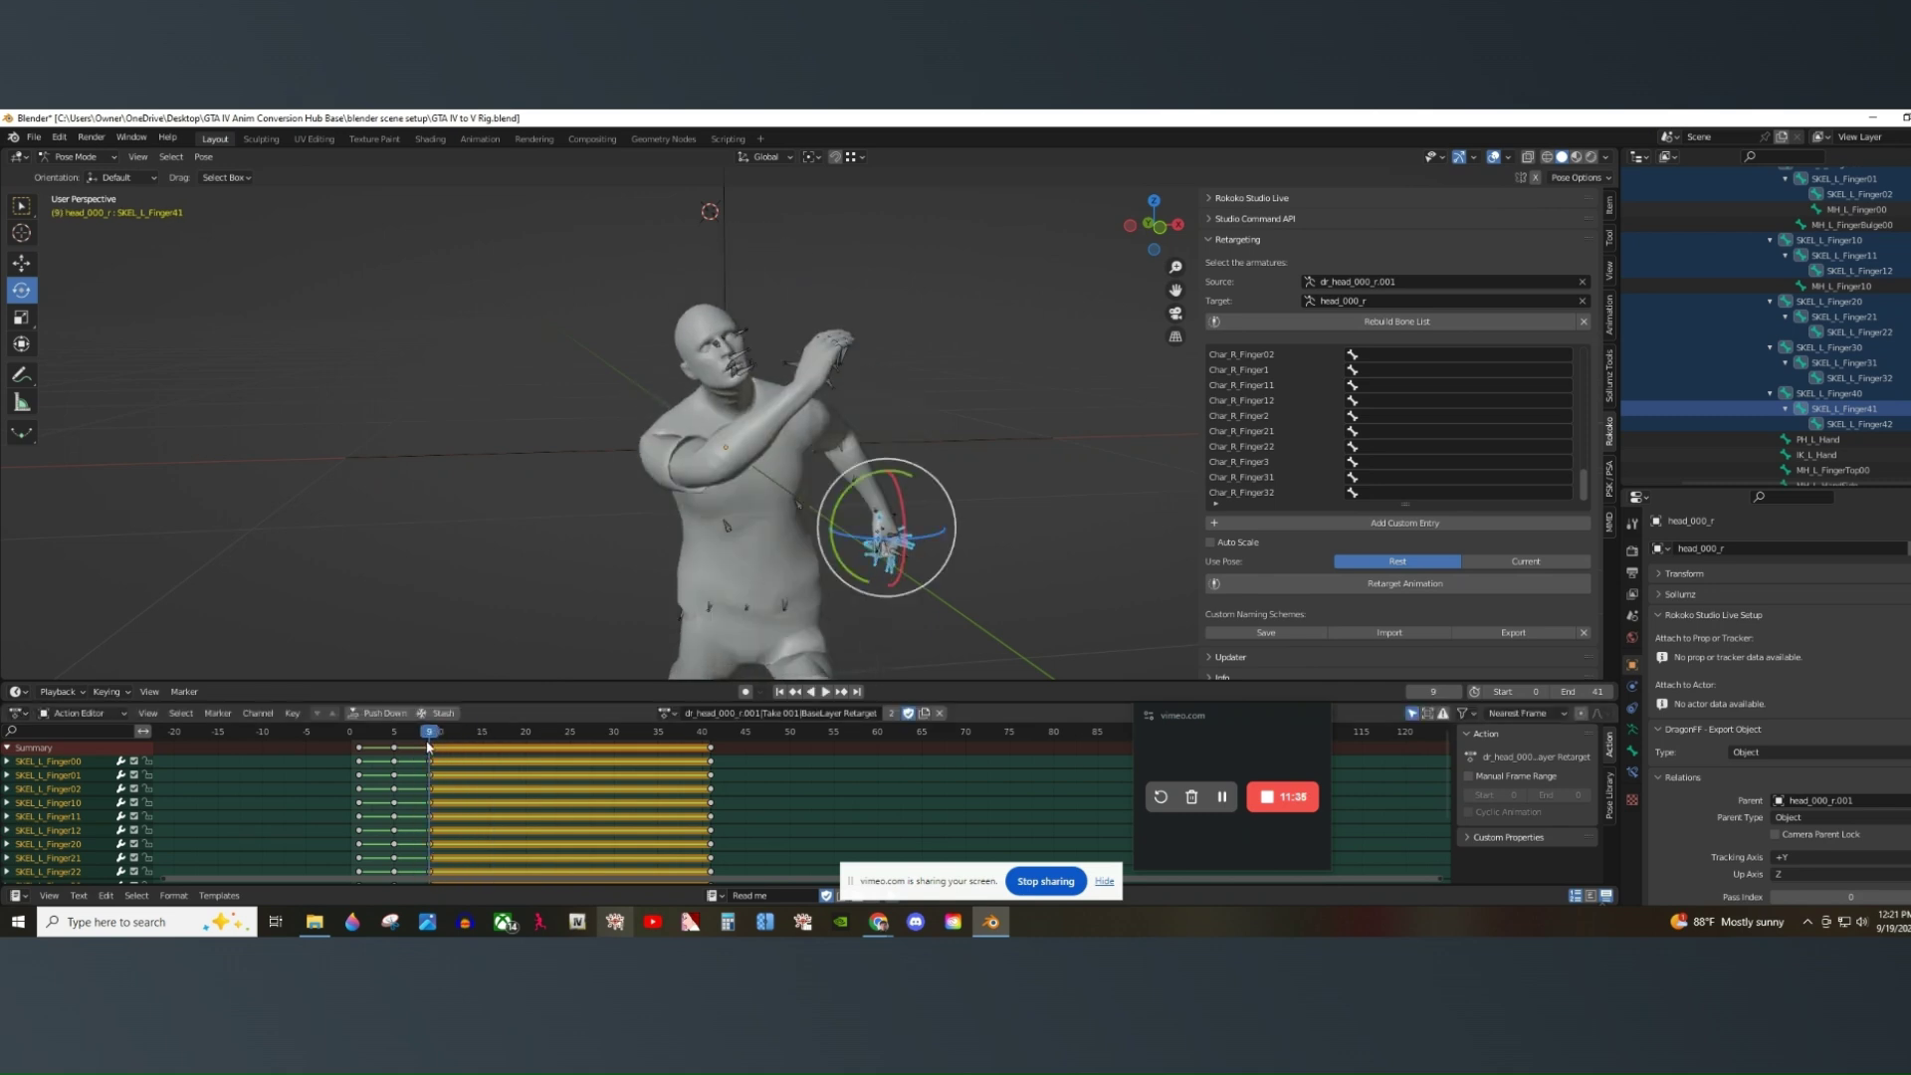
# Play and scrub to frame 41, and duplicate the left finger keyframes from frame 5 to frame 41.
pyautogui.press('space')
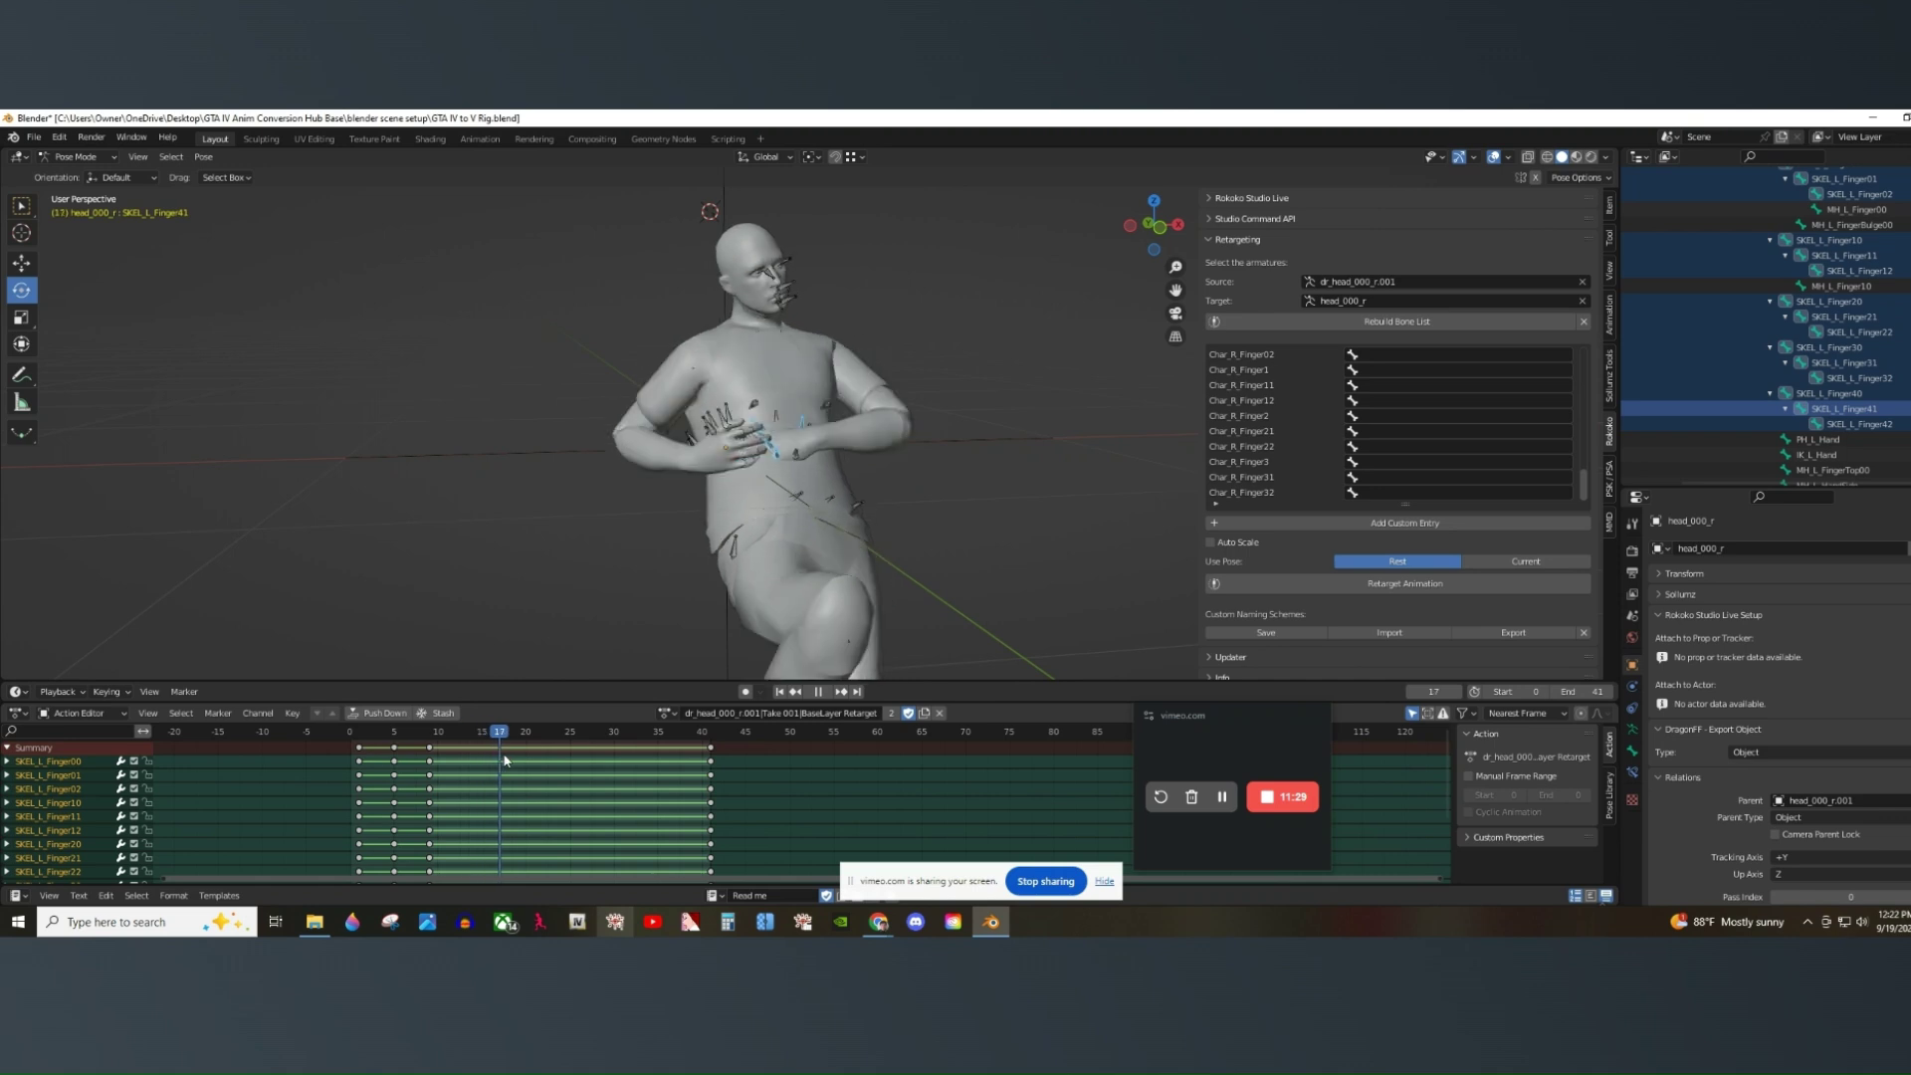
pyautogui.moveTo(565, 761); pyautogui.dragTo(703, 761)
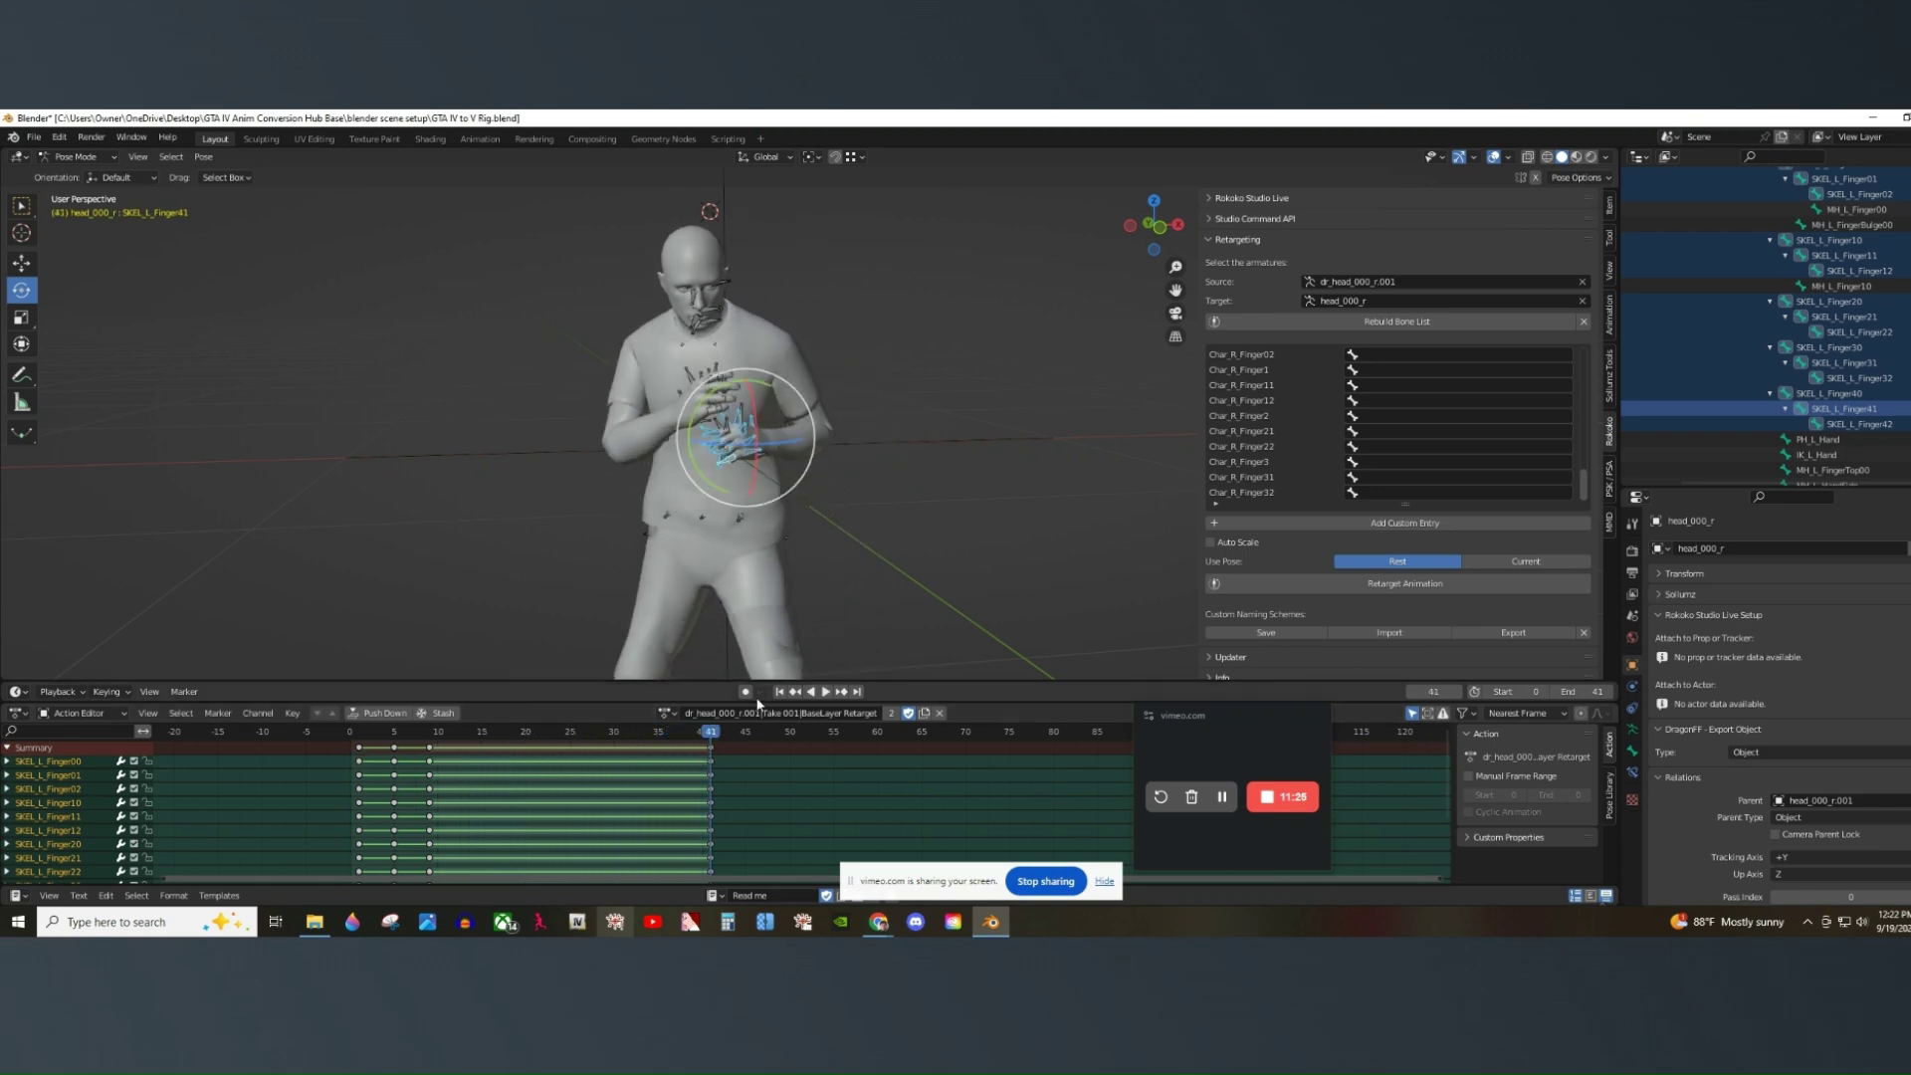
pyautogui.rightClick(391, 758)
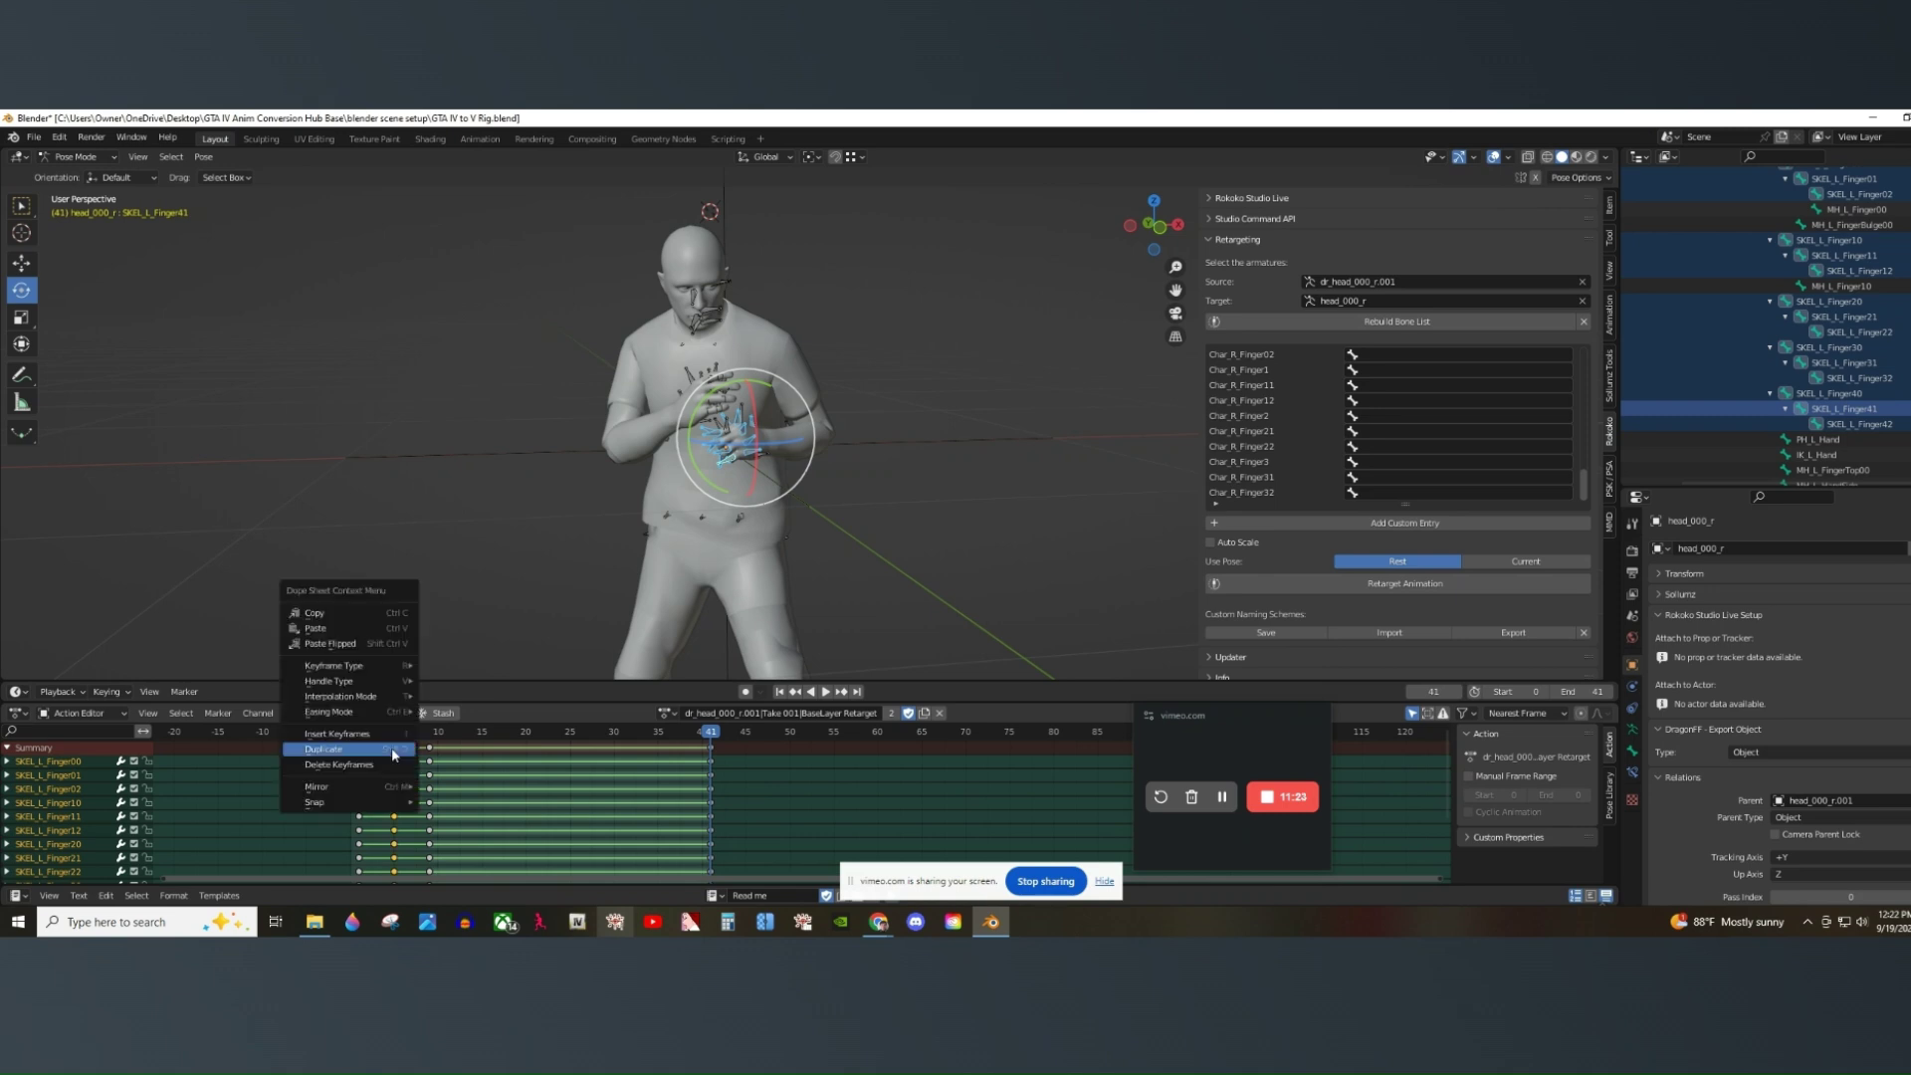
pyautogui.click(393, 753)
pyautogui.click(713, 759)
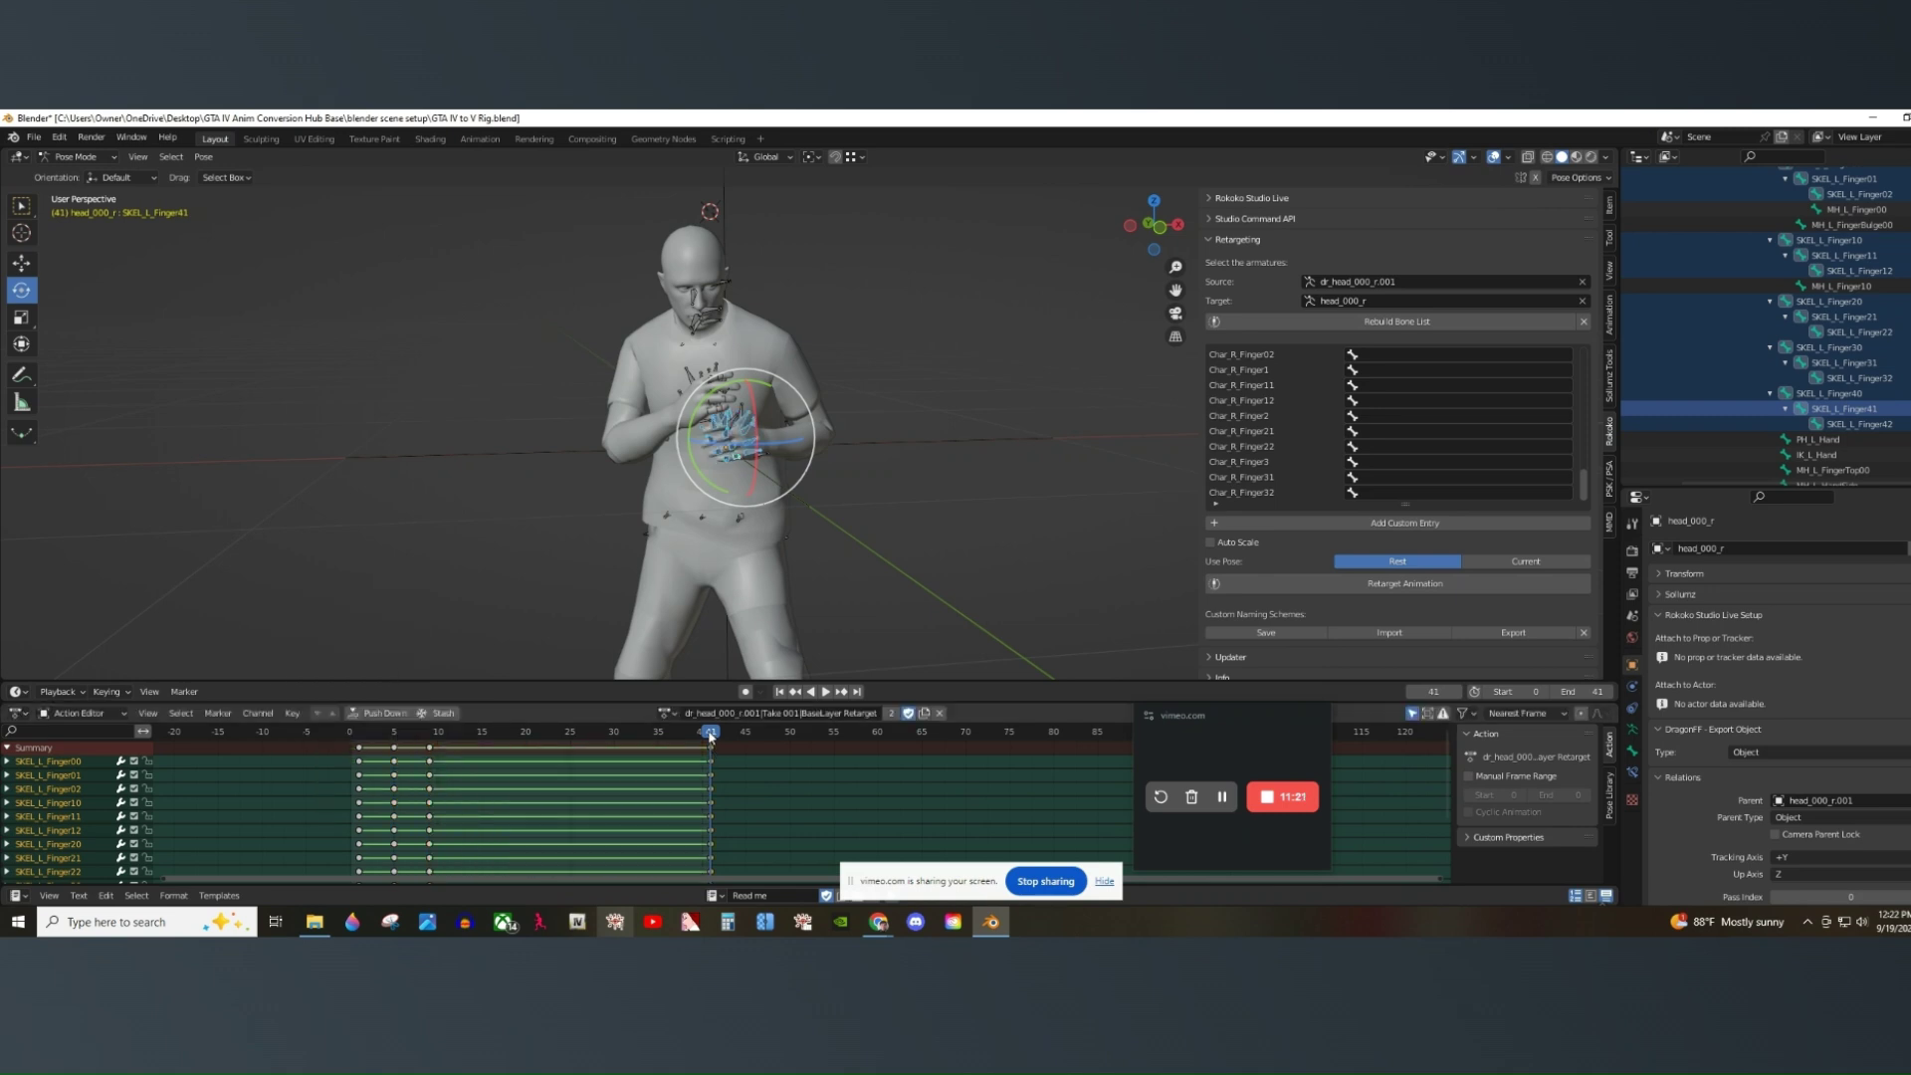
# Move the left finger keyframes from frame 41 to frame 22, and duplicate the frame 9 keyframes to frame 41.
pyautogui.press('space')
pyautogui.moveTo(714, 752); pyautogui.dragTo(538, 761)
pyautogui.rightClick(427, 753)
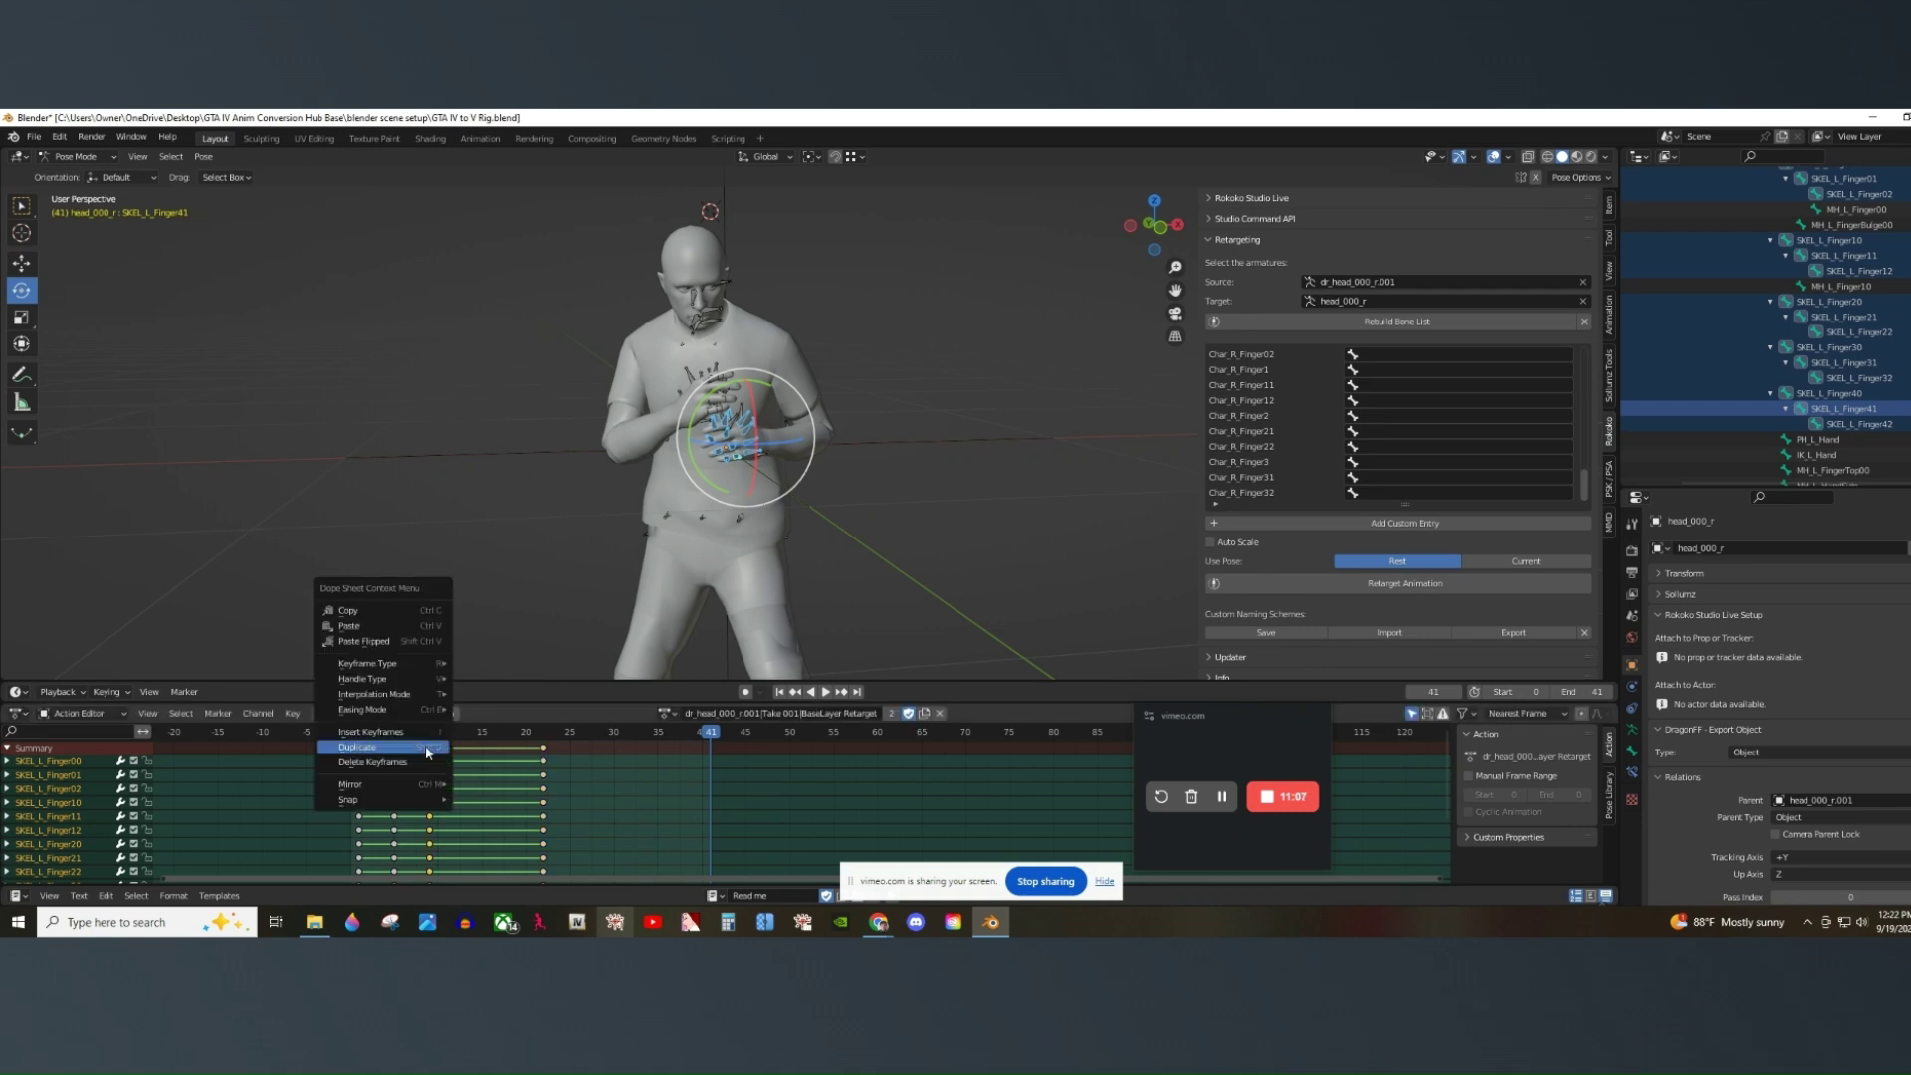
pyautogui.click(428, 748)
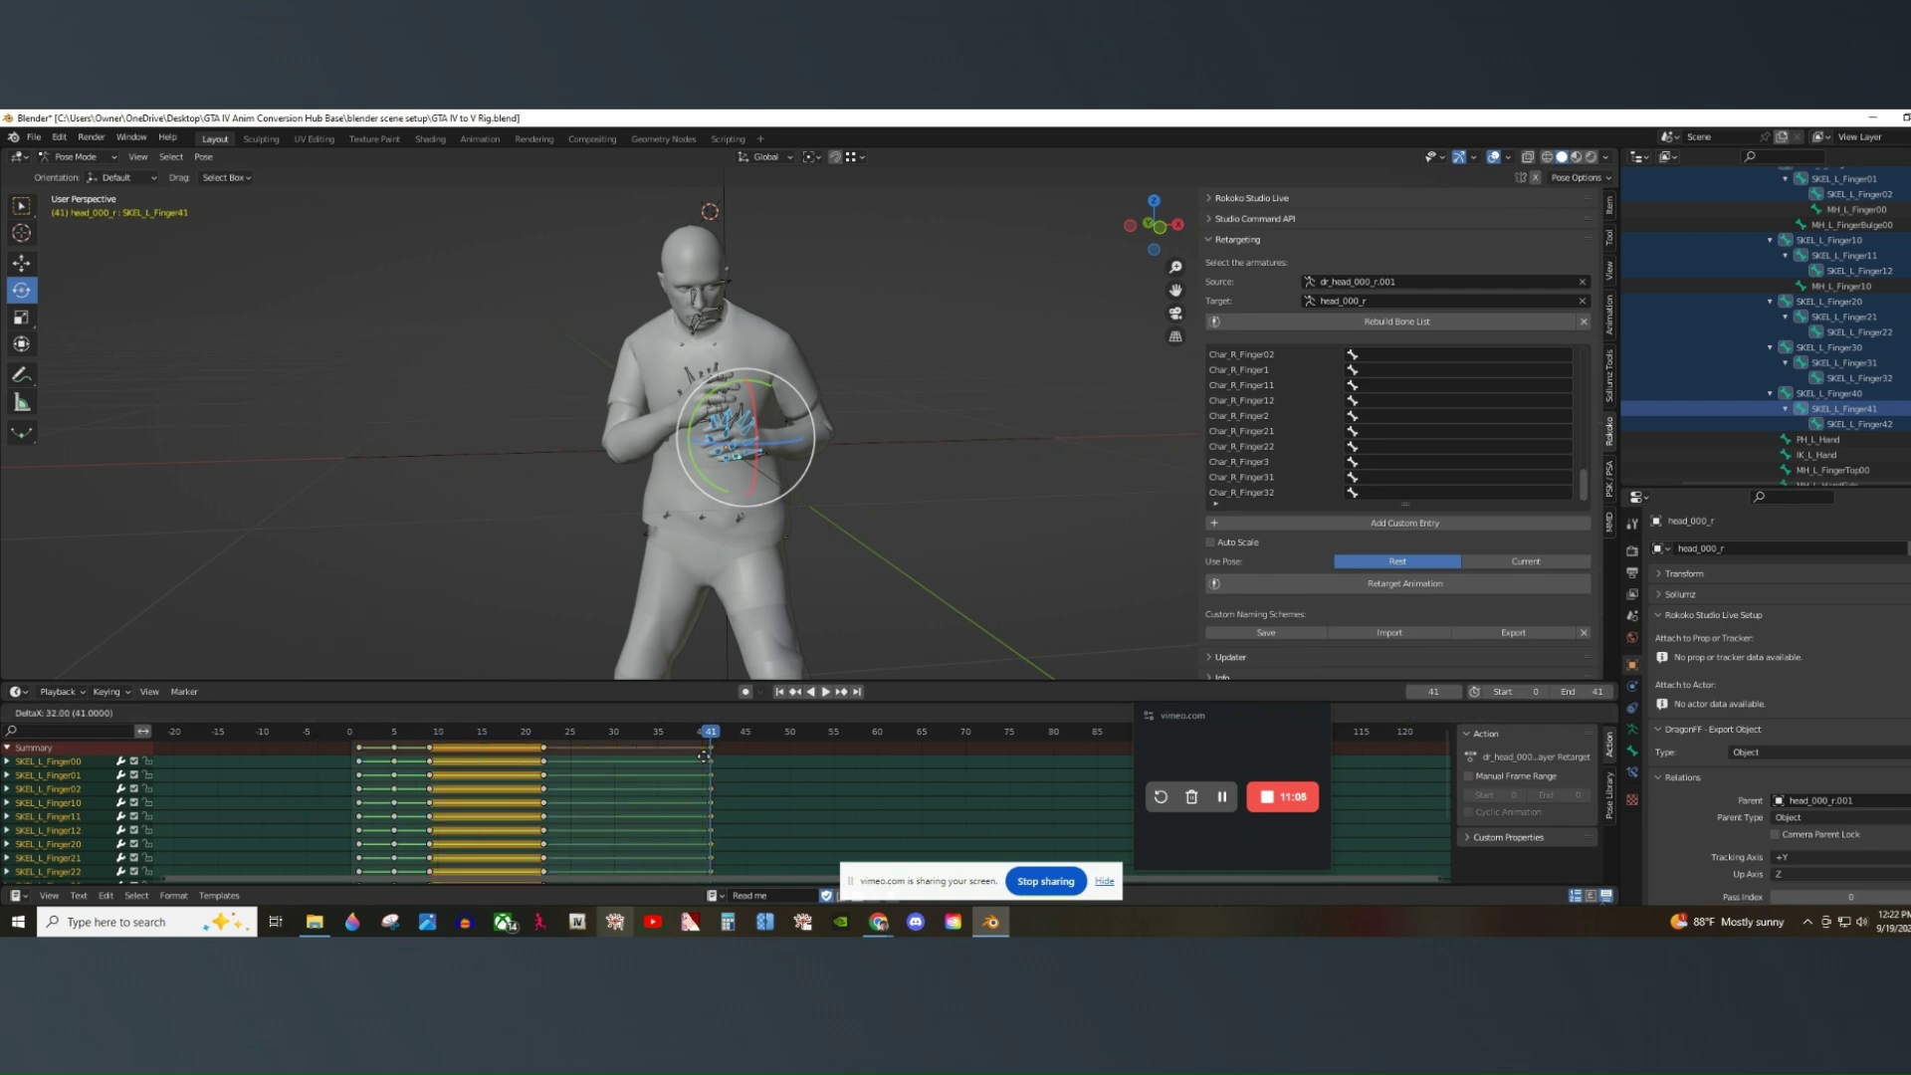
pyautogui.click(703, 757)
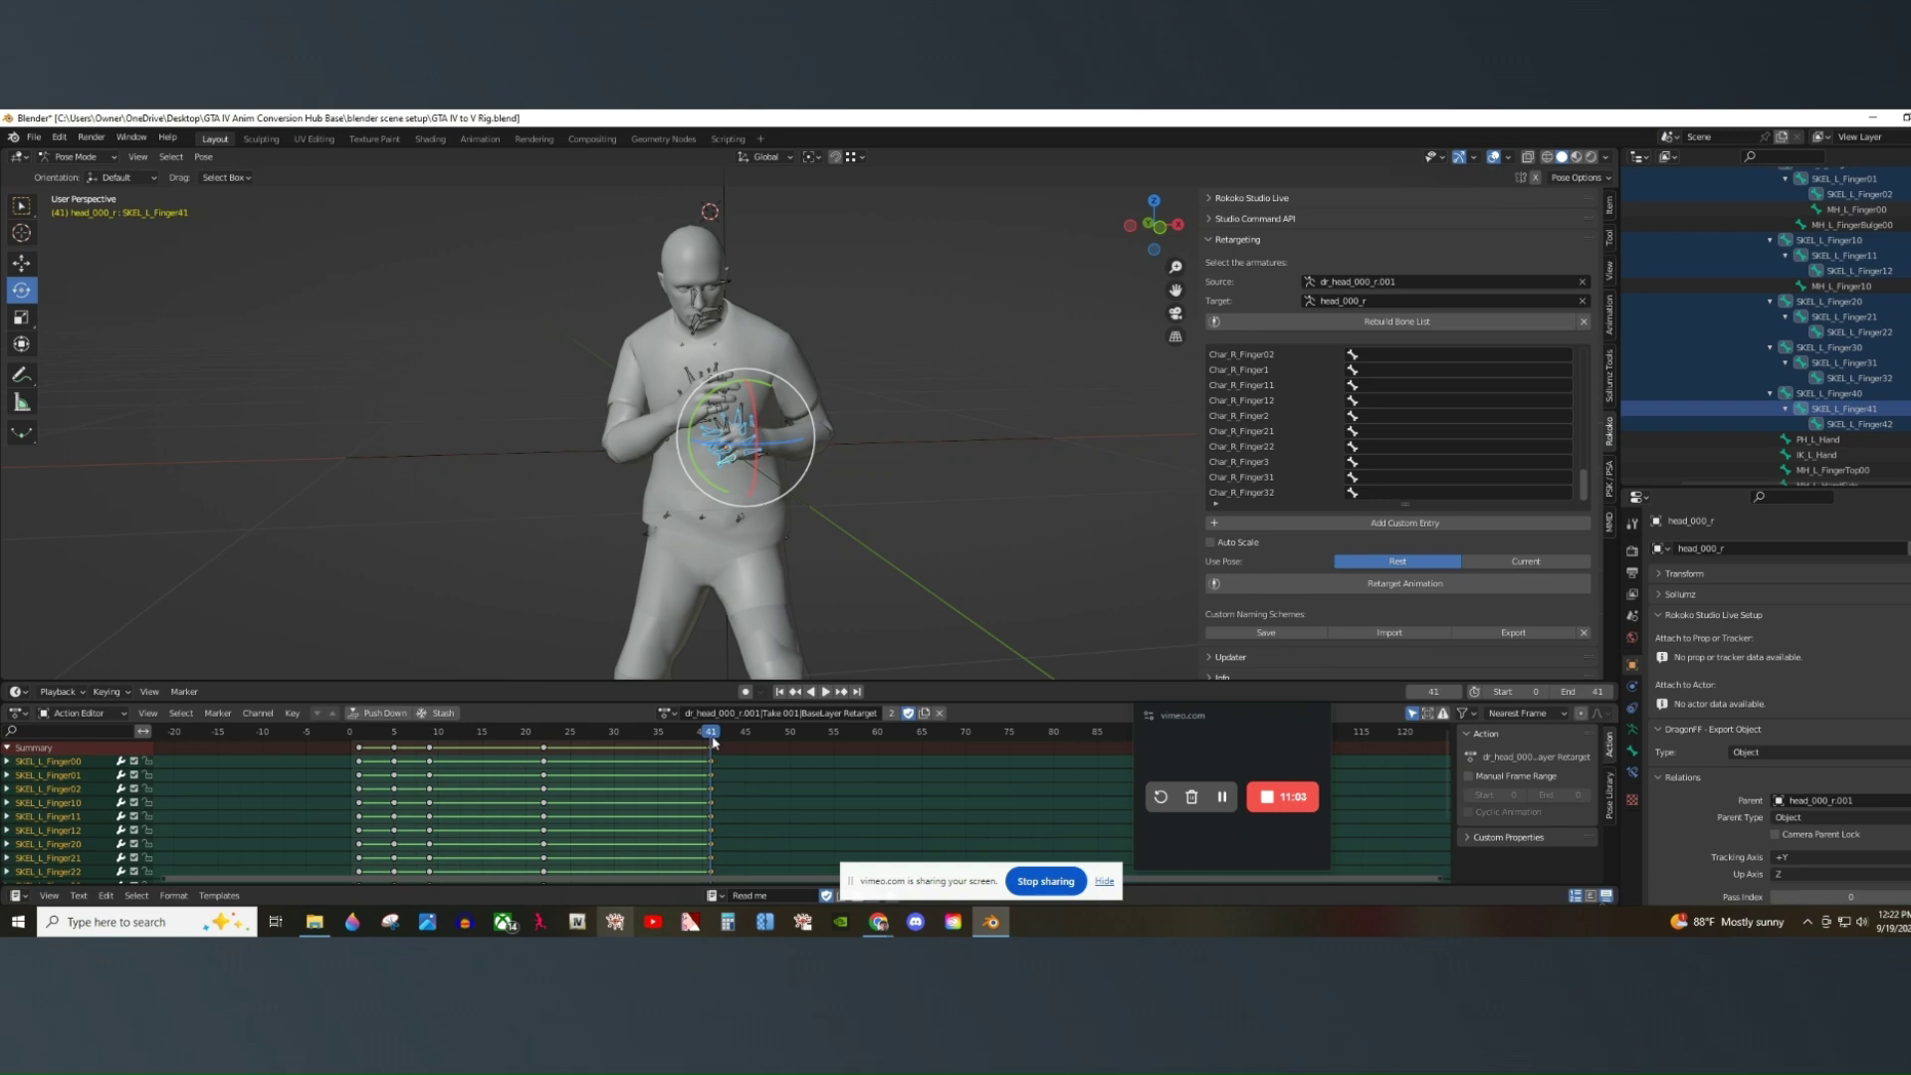
# Play the animation from several angles and the left side view to check the left hand's finger motion, ending on frame 1.
pyautogui.press('space')
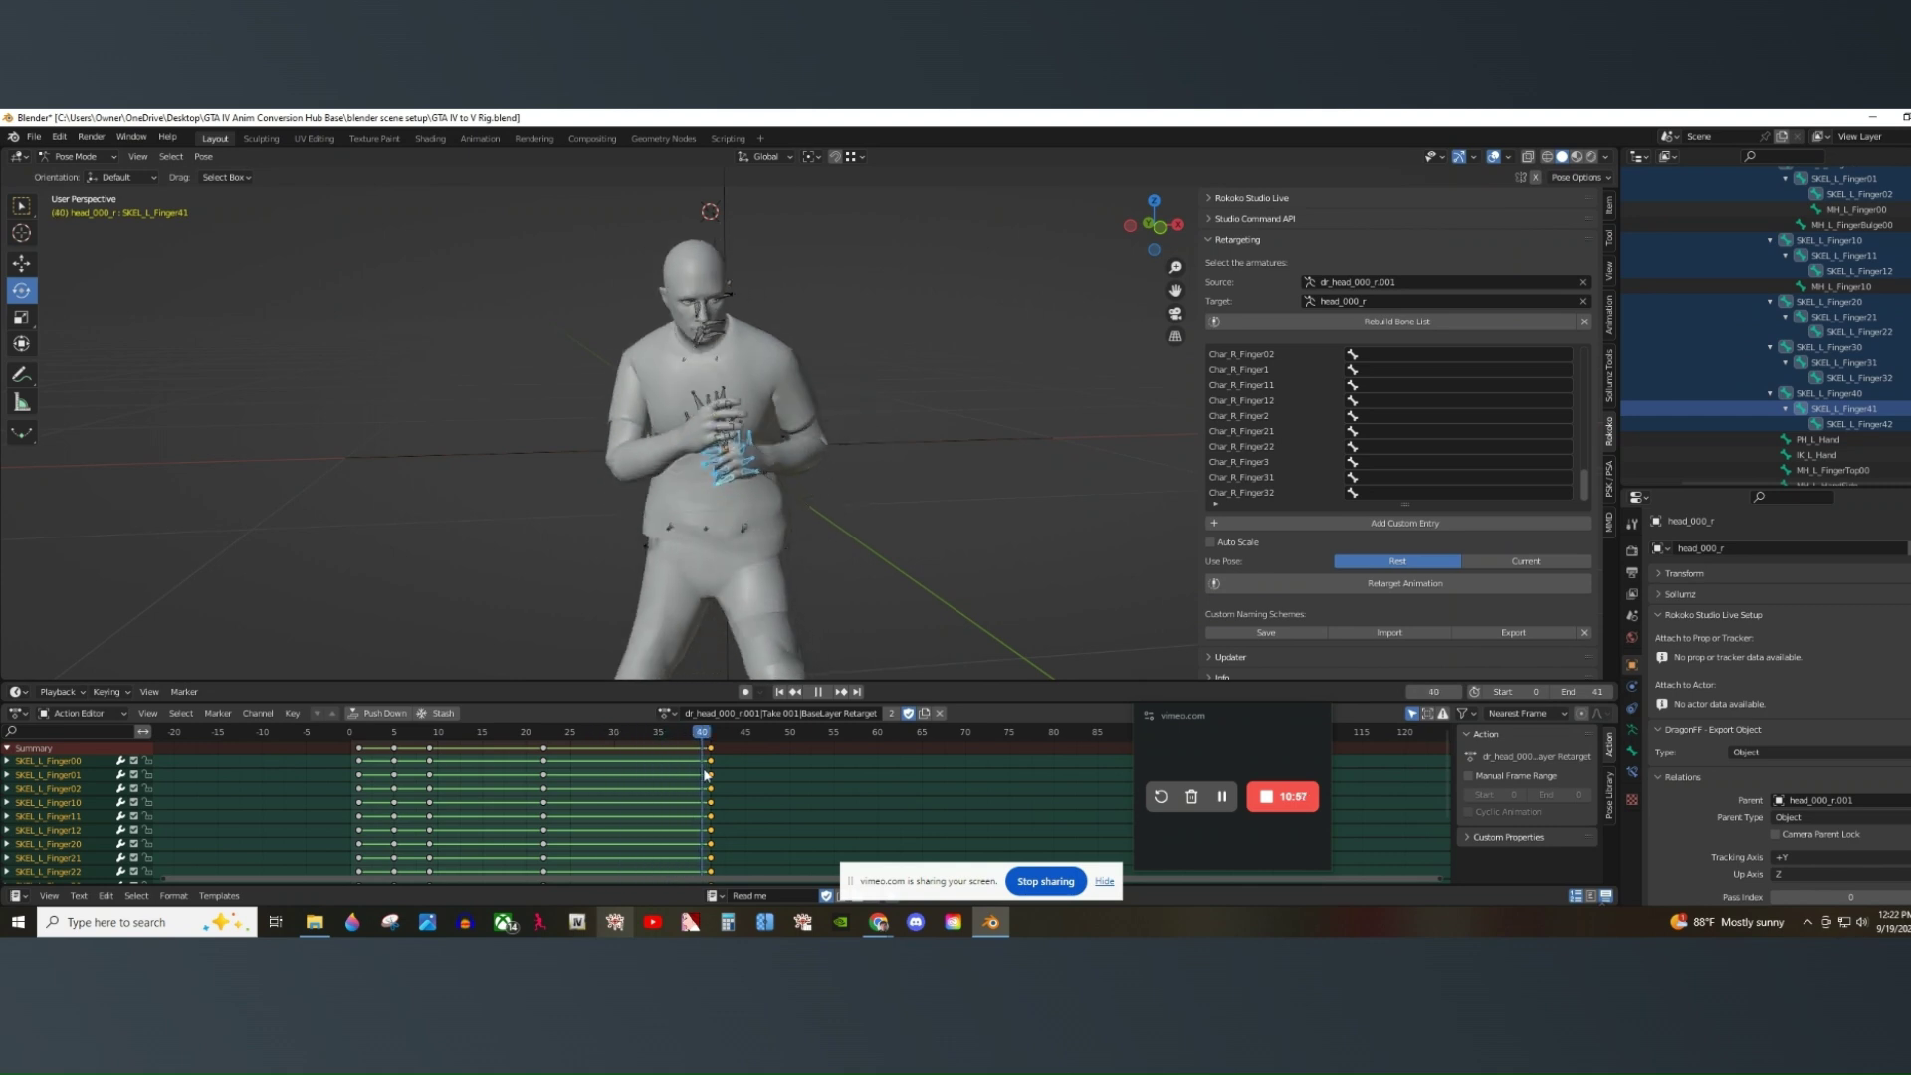
pyautogui.moveTo(1154, 213)
pyautogui.mouseDown()
pyautogui.moveTo(1317, 171)
pyautogui.moveTo(1254, 669)
pyautogui.moveTo(1093, 194)
pyautogui.moveTo(1126, 189)
pyautogui.mouseUp()
pyautogui.click(1130, 229)
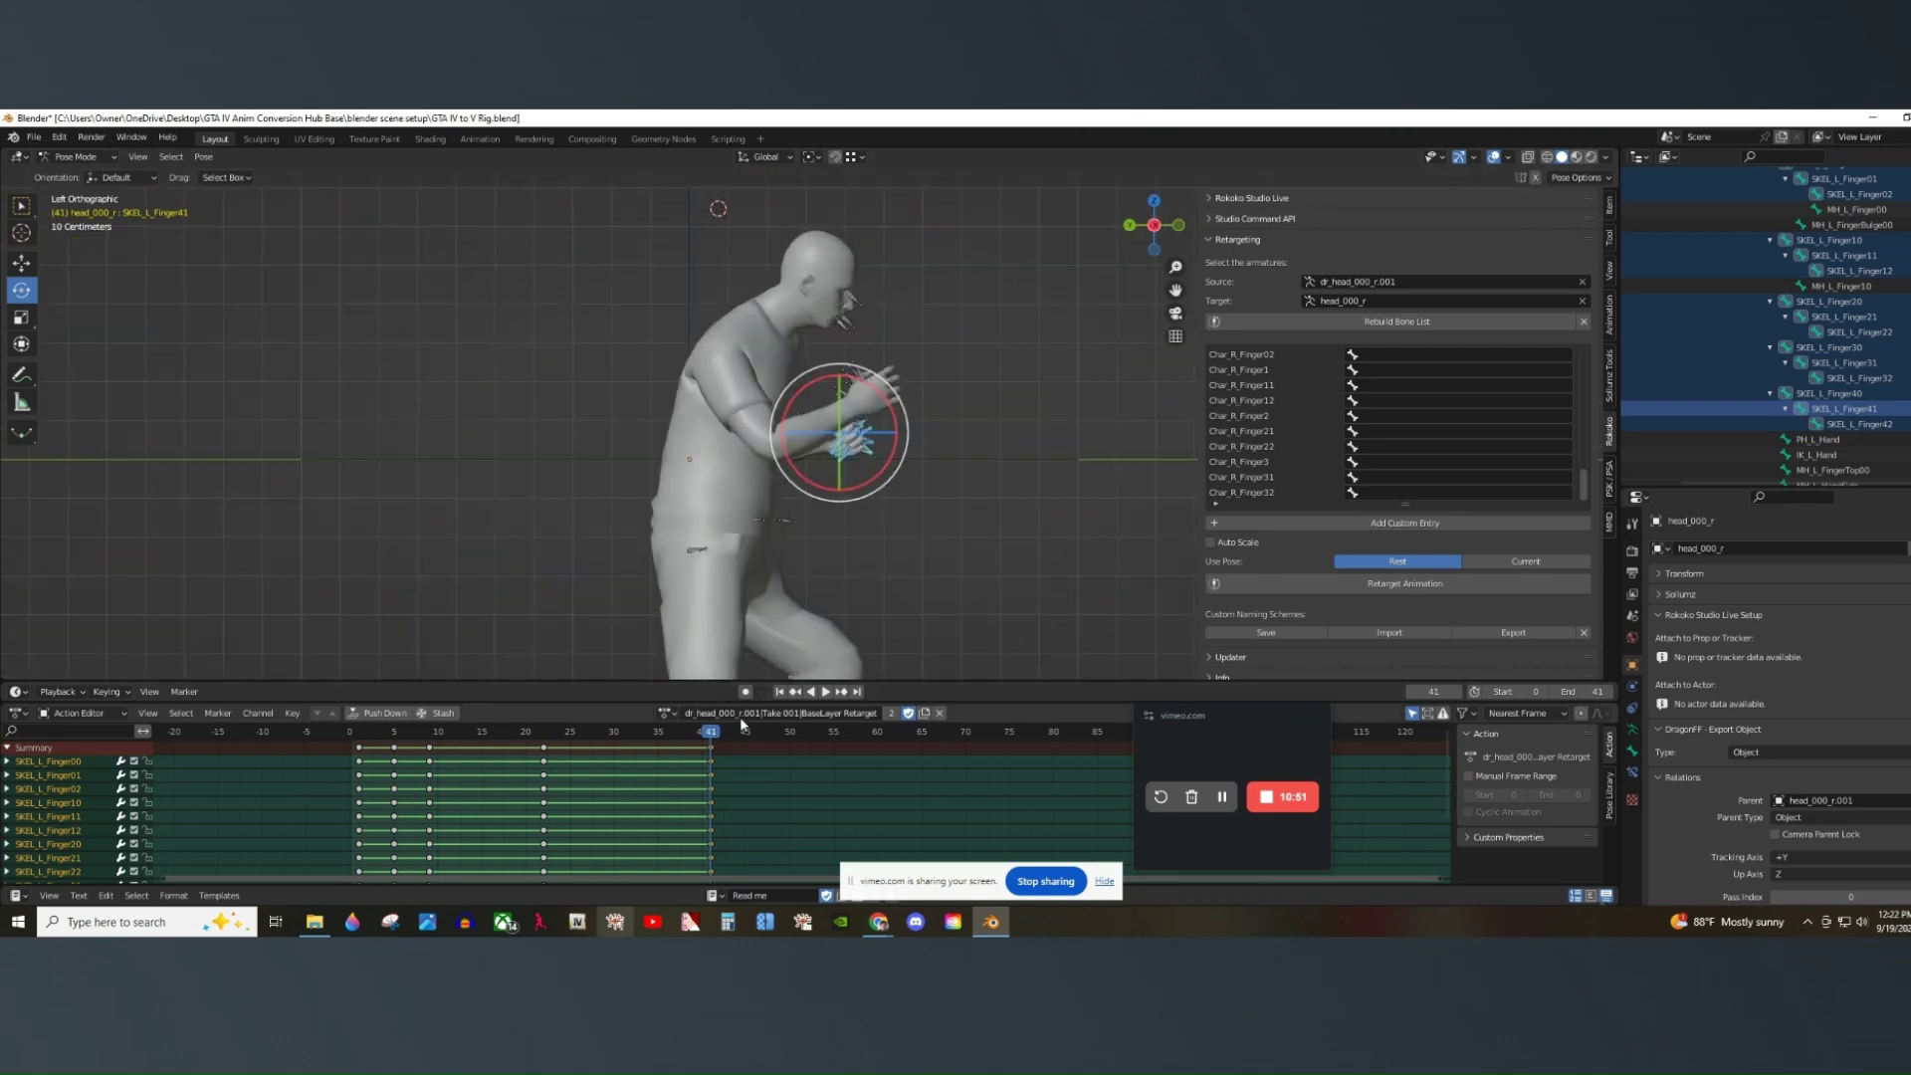
pyautogui.click(825, 692)
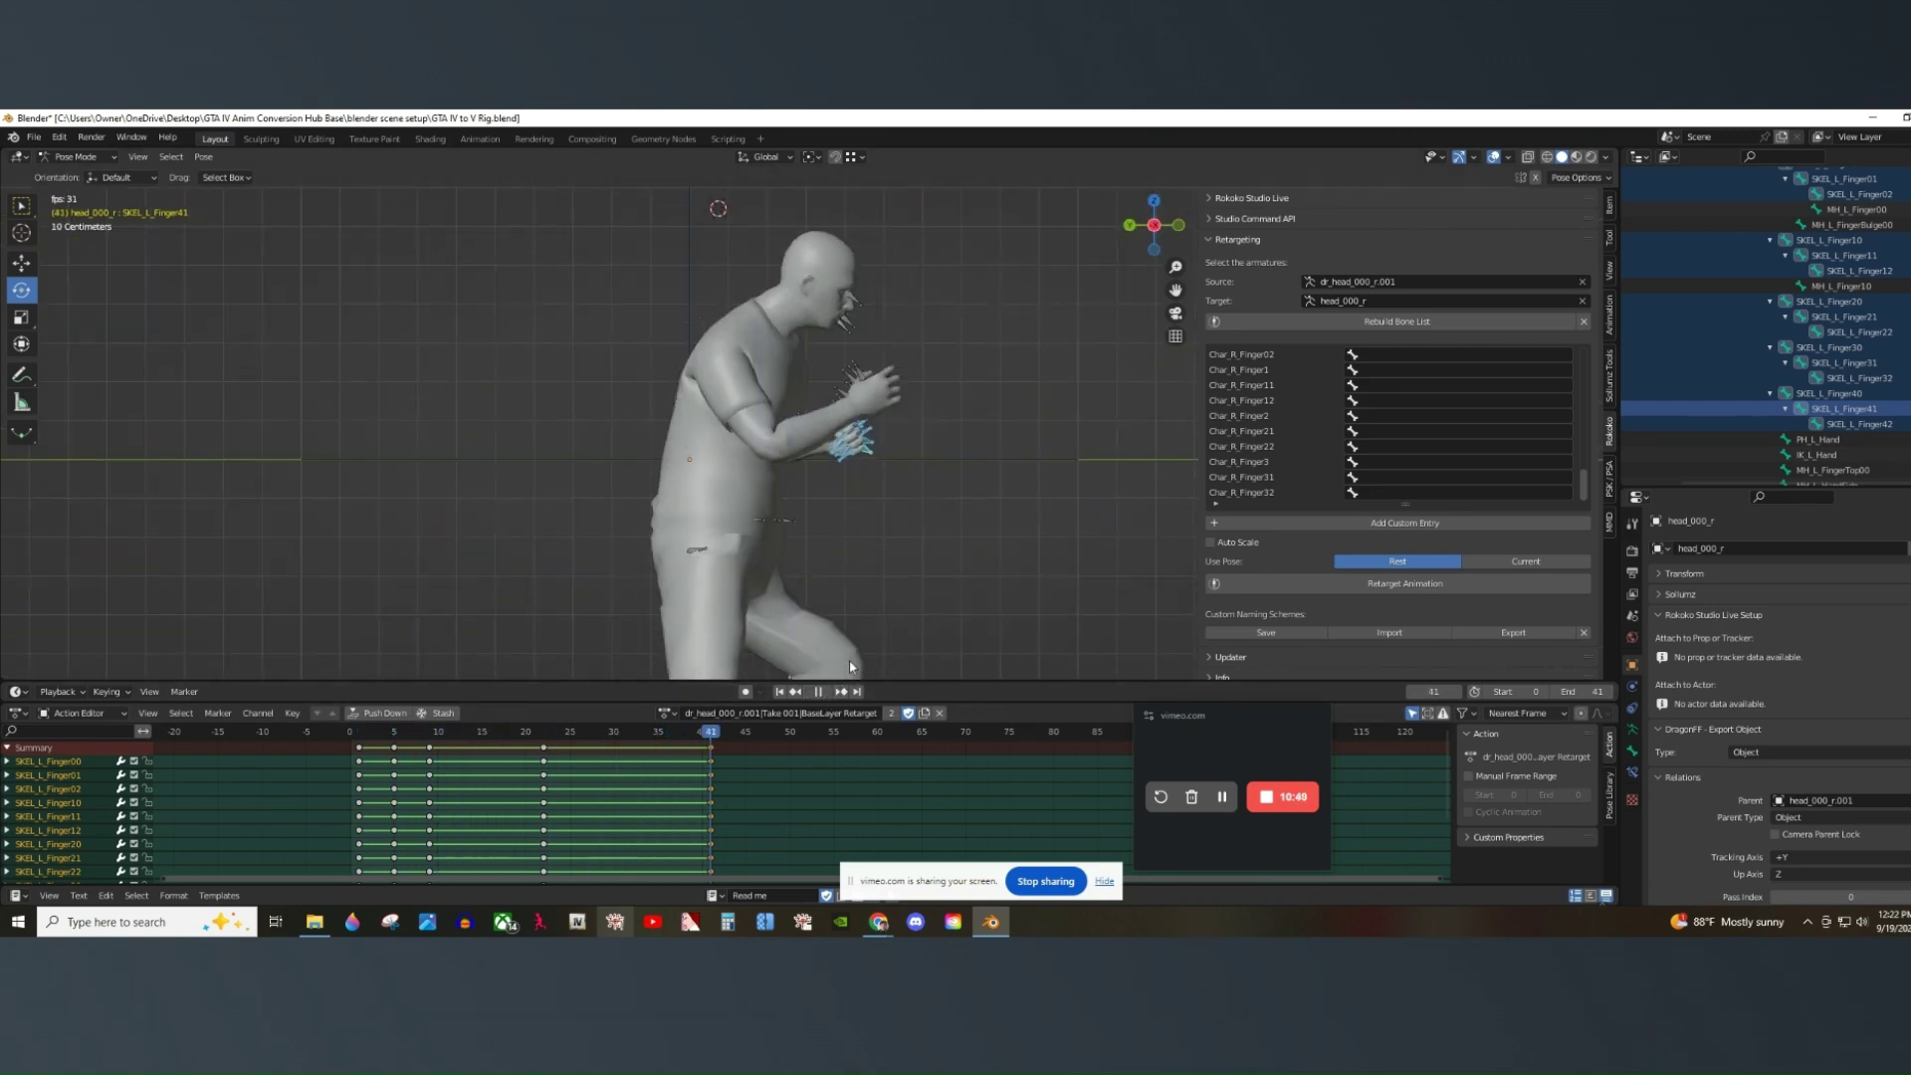
pyautogui.moveTo(1152, 223); pyautogui.dragTo(1165, 217)
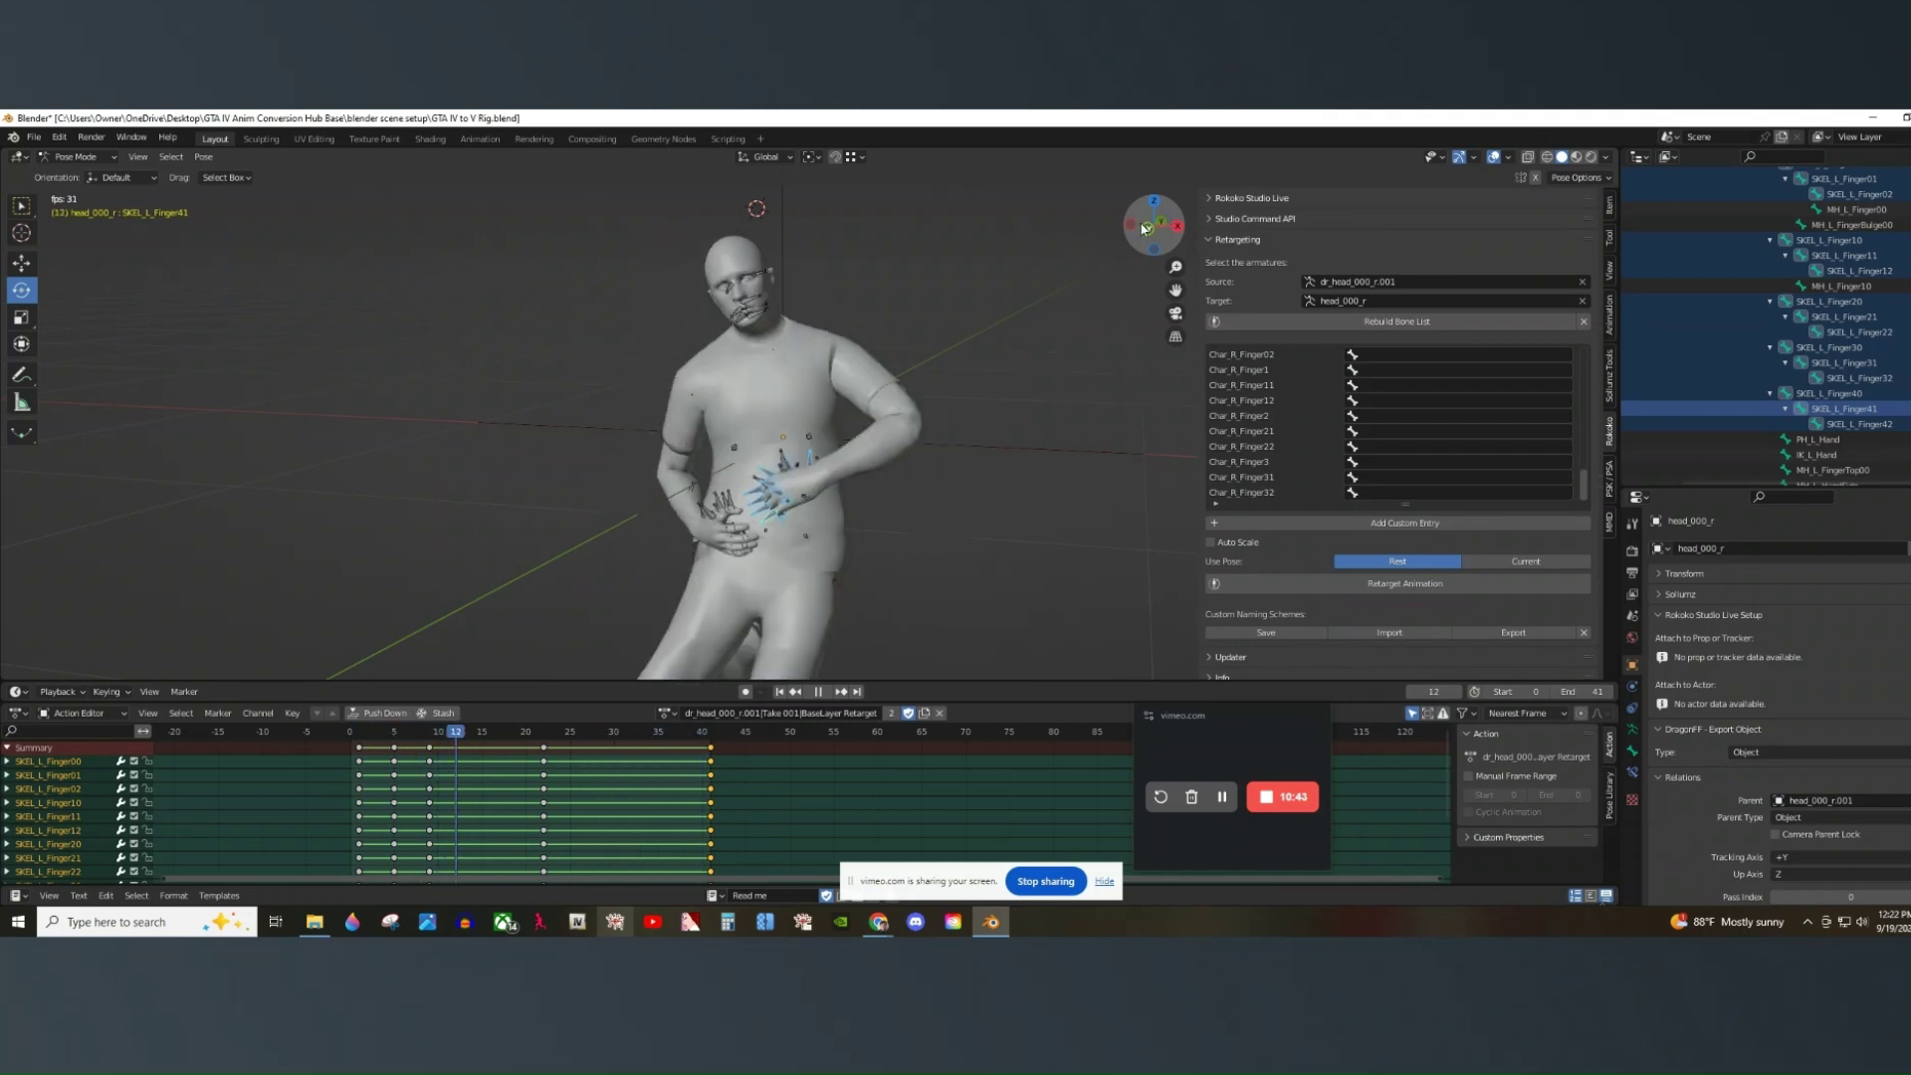
pyautogui.click(1132, 227)
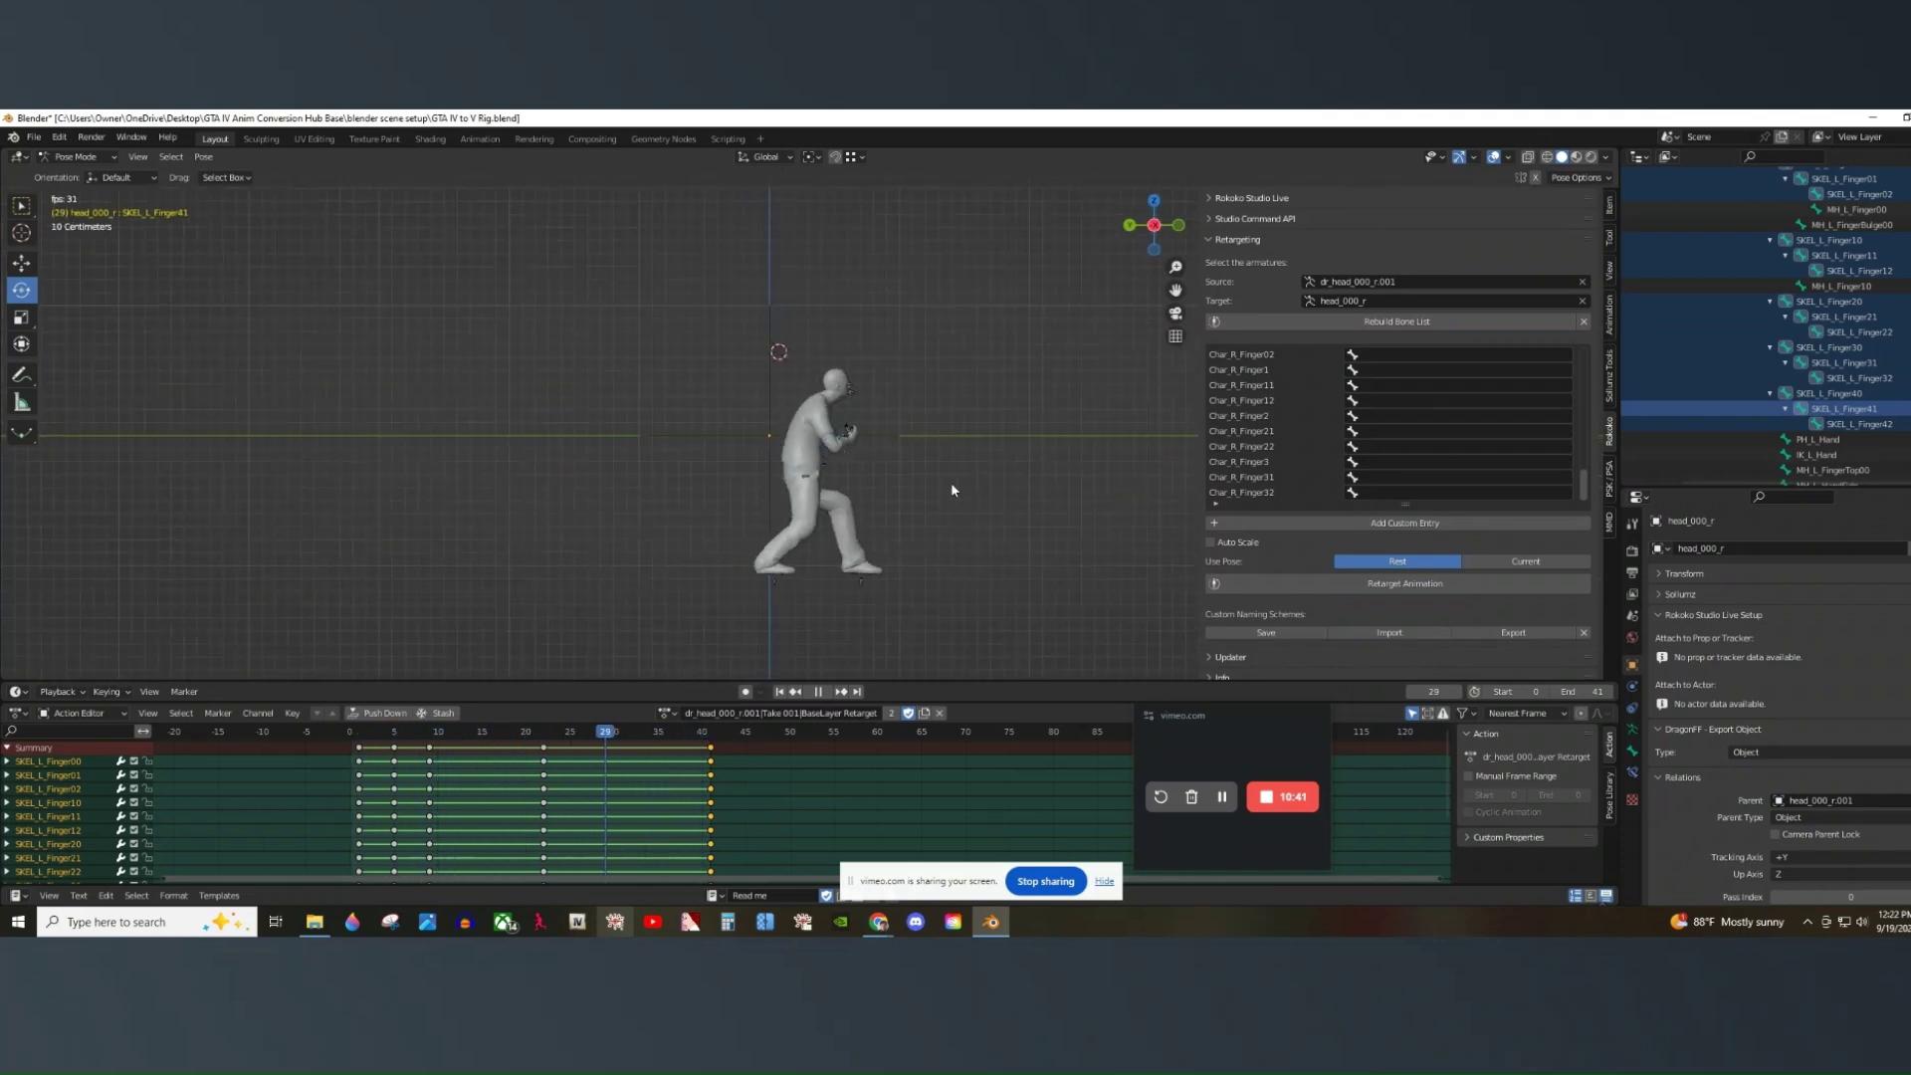
pyautogui.scroll(3, 951, 482)
pyautogui.click(818, 691)
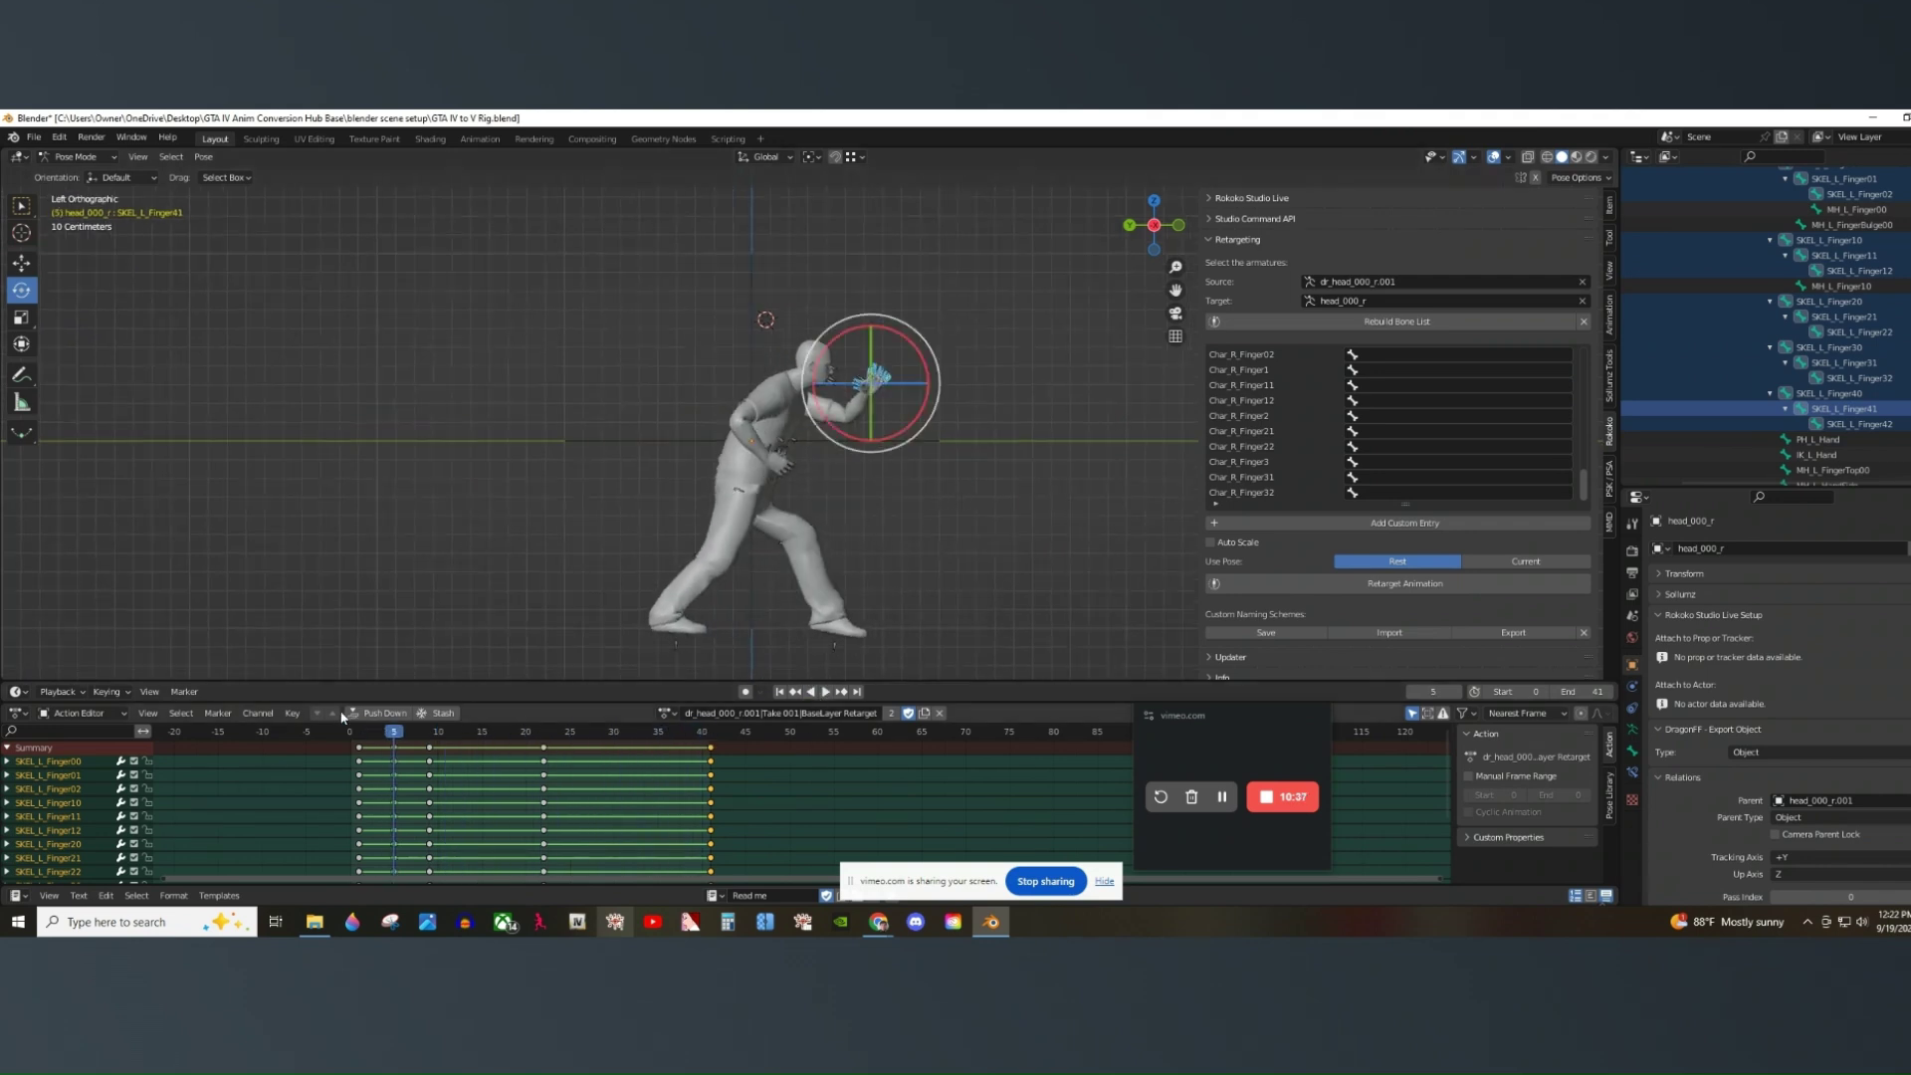
pyautogui.moveTo(393, 737); pyautogui.dragTo(360, 748)
pyautogui.press('space')
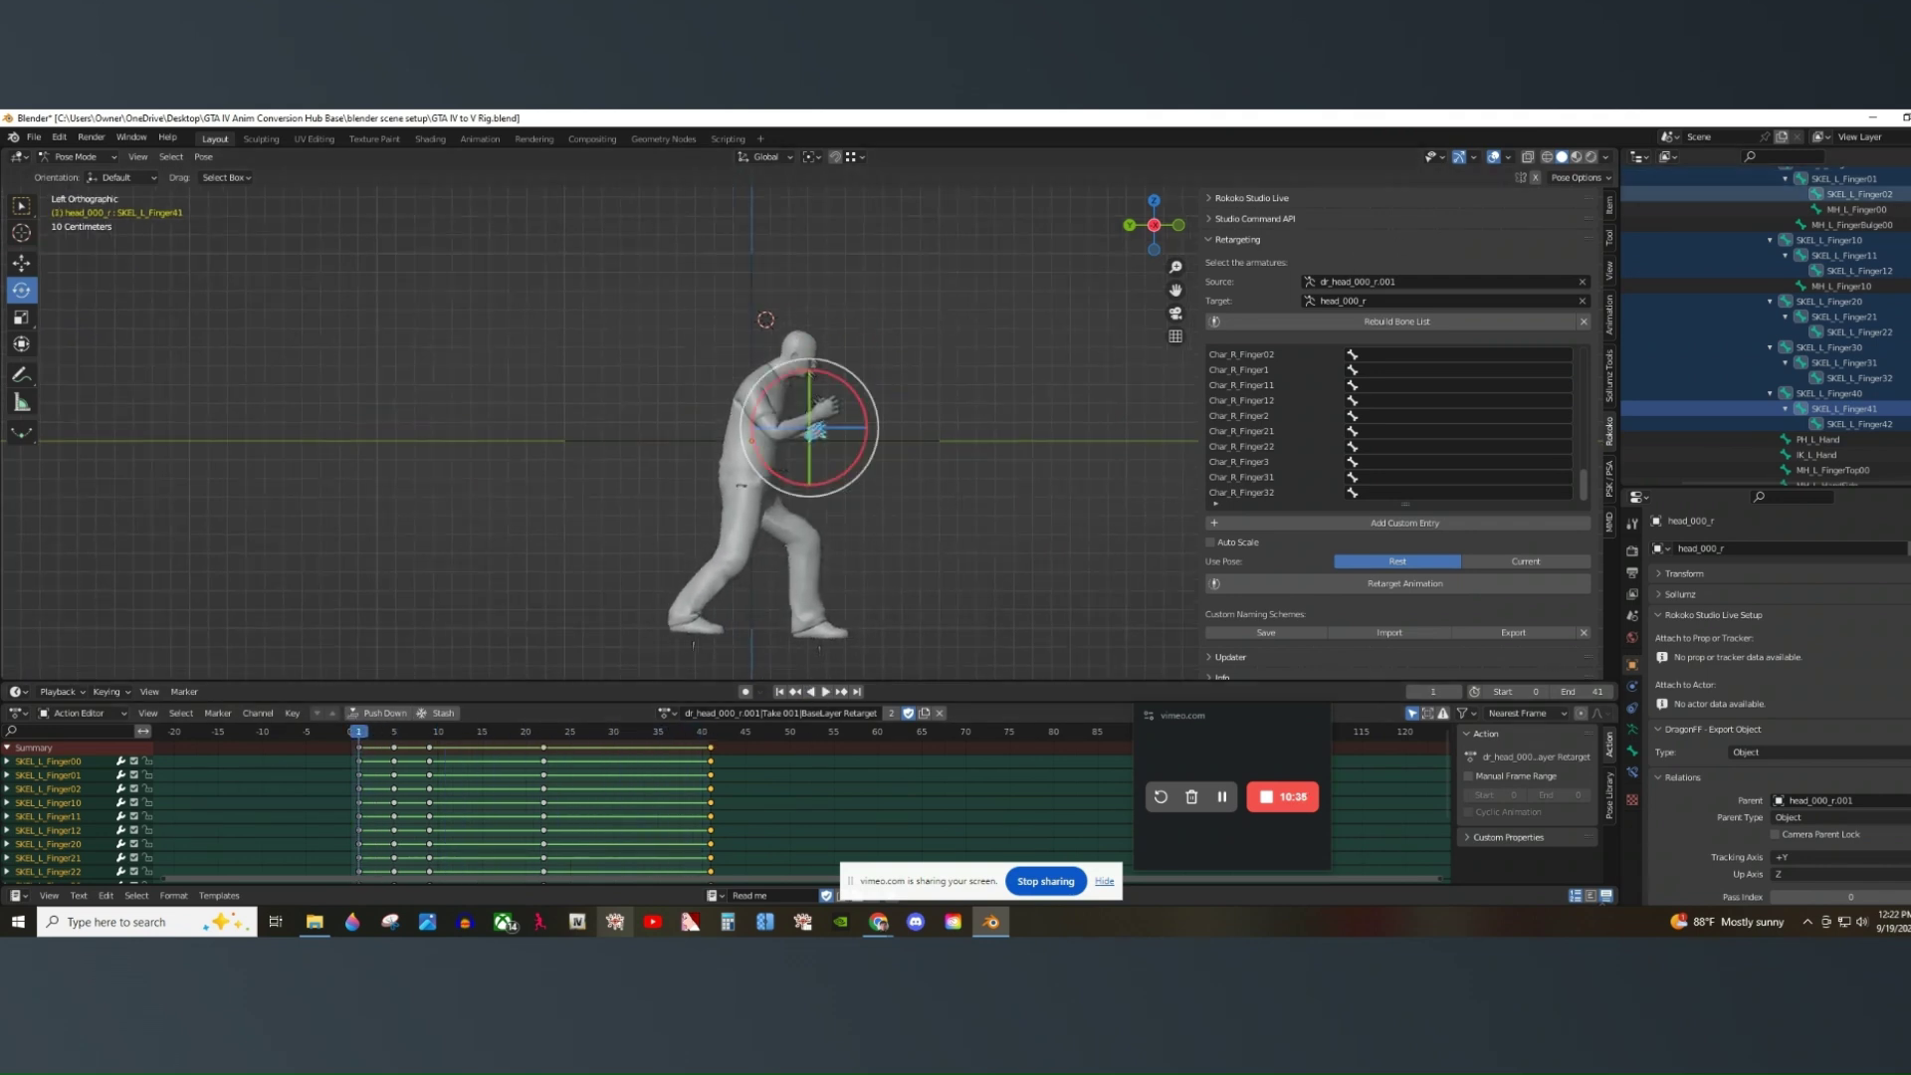
# Inspect the right hand's clenched finger pose and insert keyframes on all channels for the right finger bones at frame 1.
pyautogui.click(1851, 317)
pyautogui.scroll(4, 1851, 320)
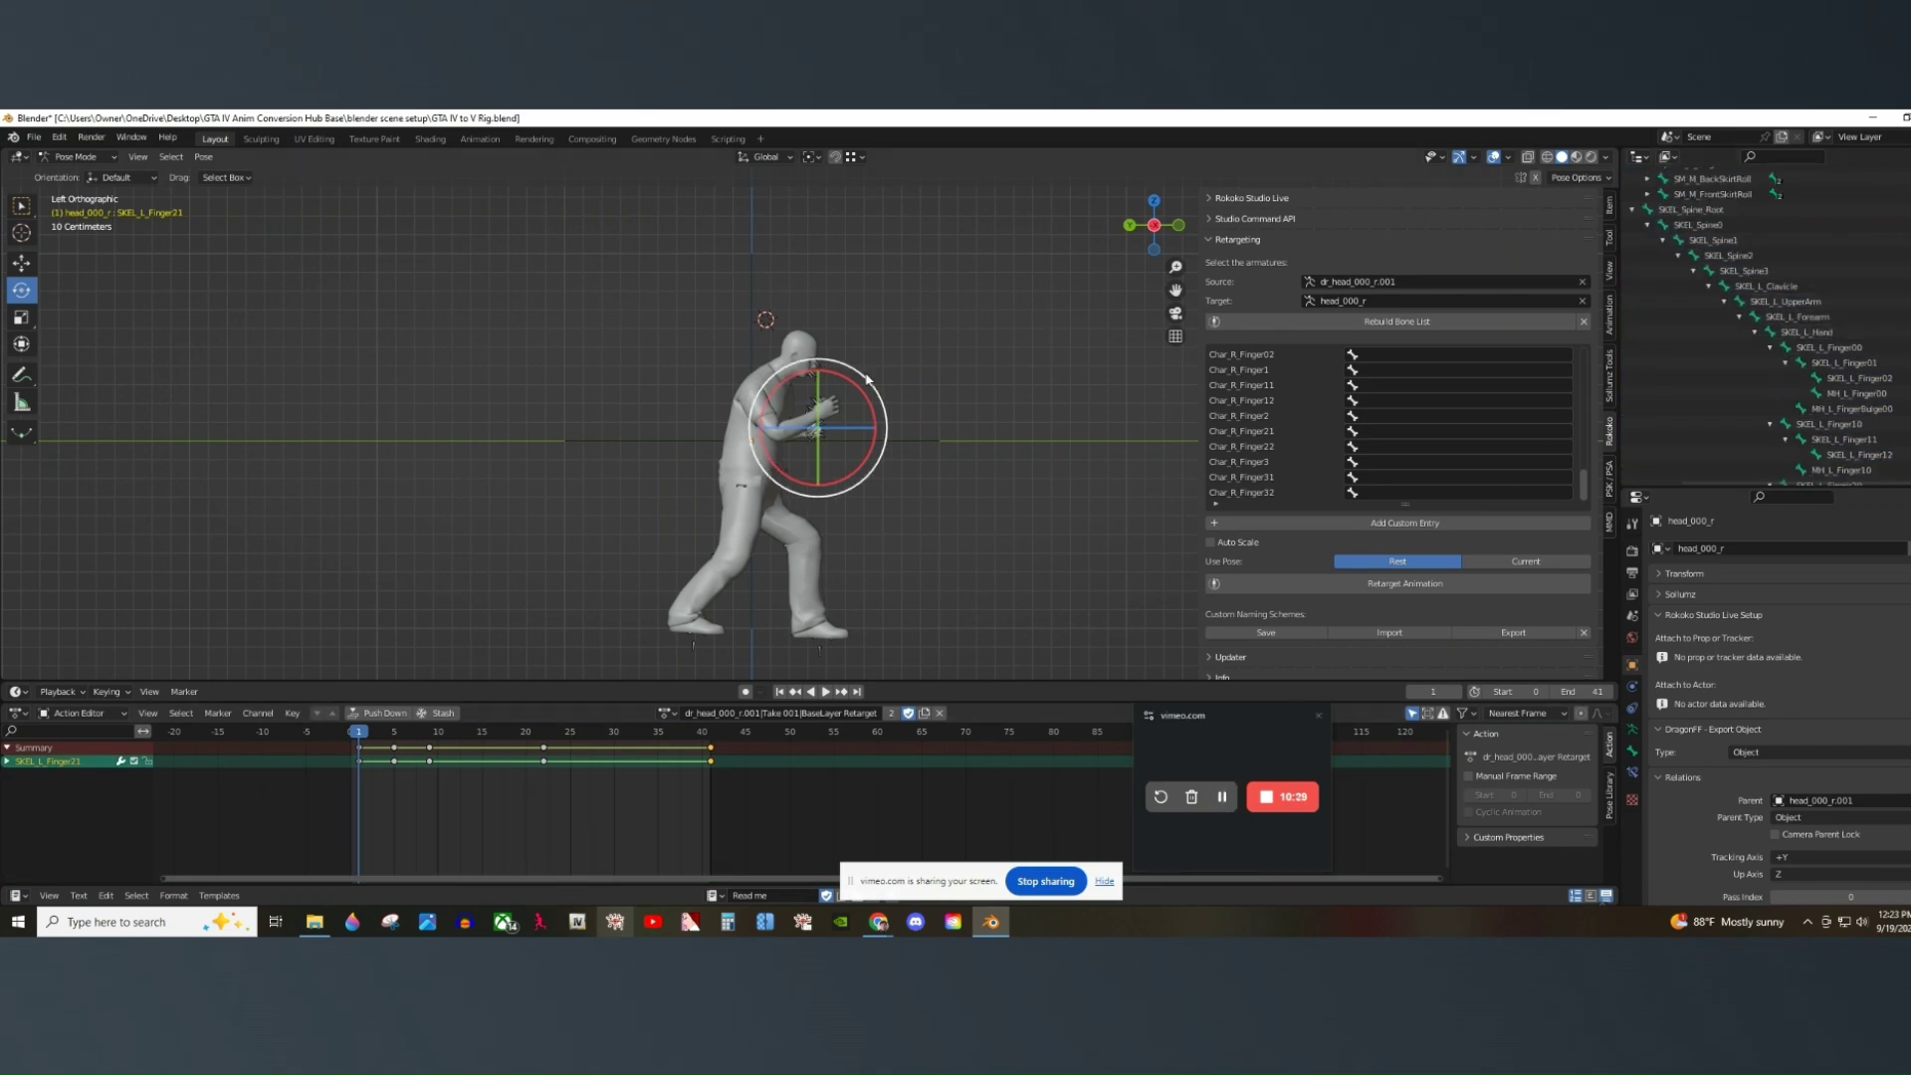
pyautogui.scroll(6, 867, 380)
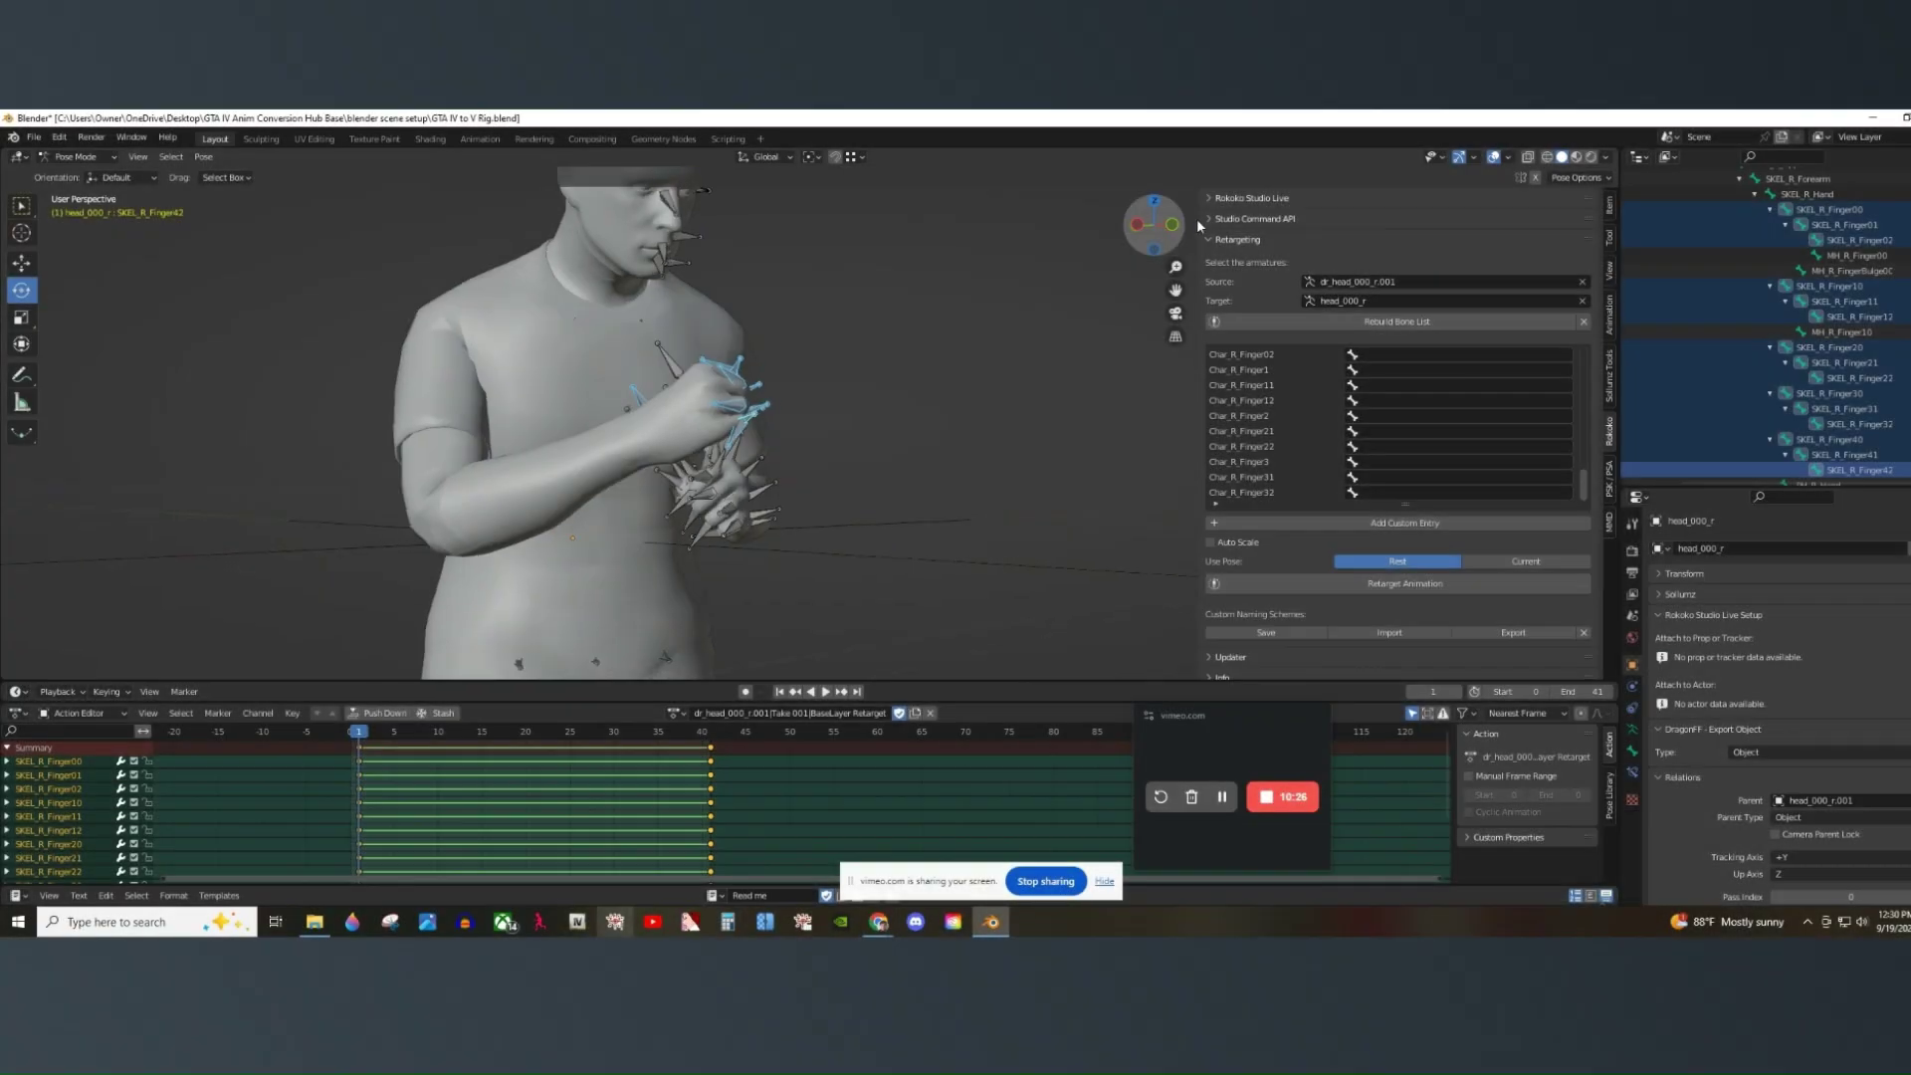
pyautogui.moveTo(1196, 218); pyautogui.dragTo(896, 329, button='middle')
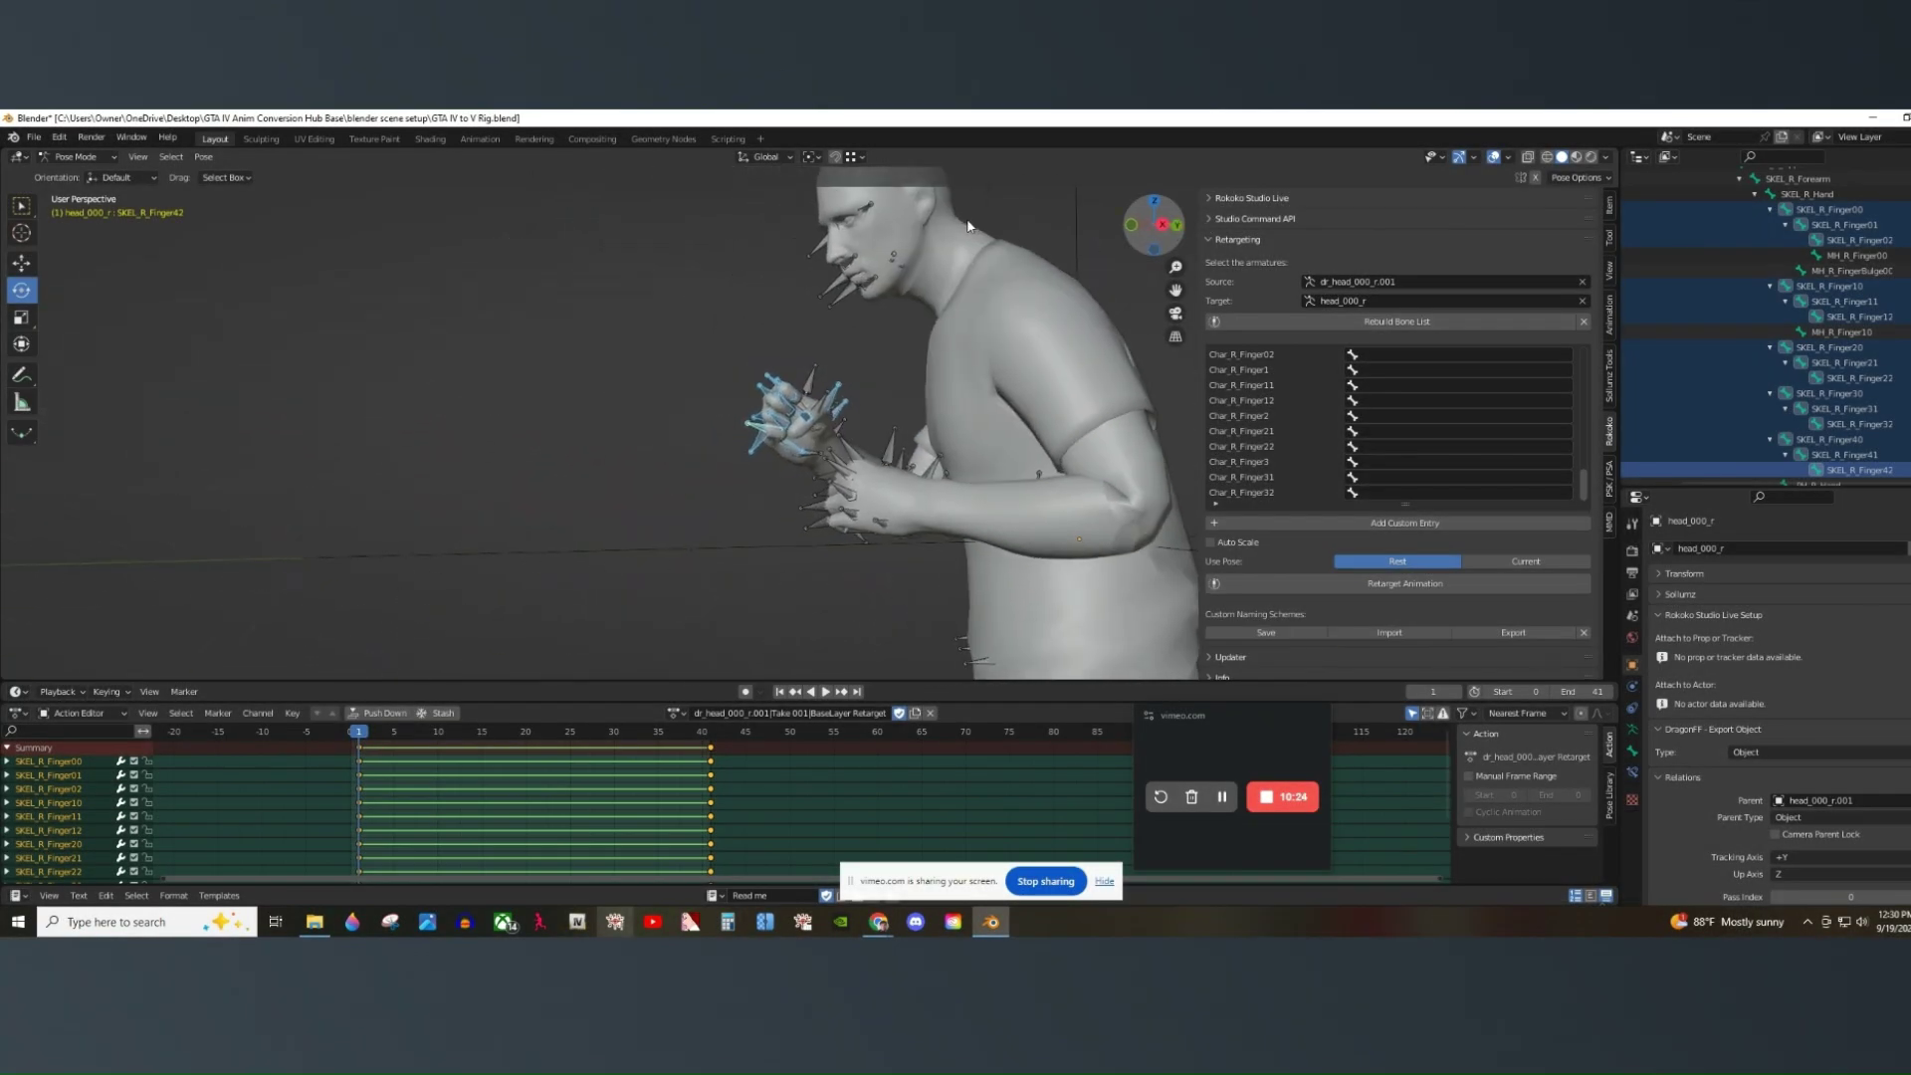
pyautogui.scroll(4, 802, 444)
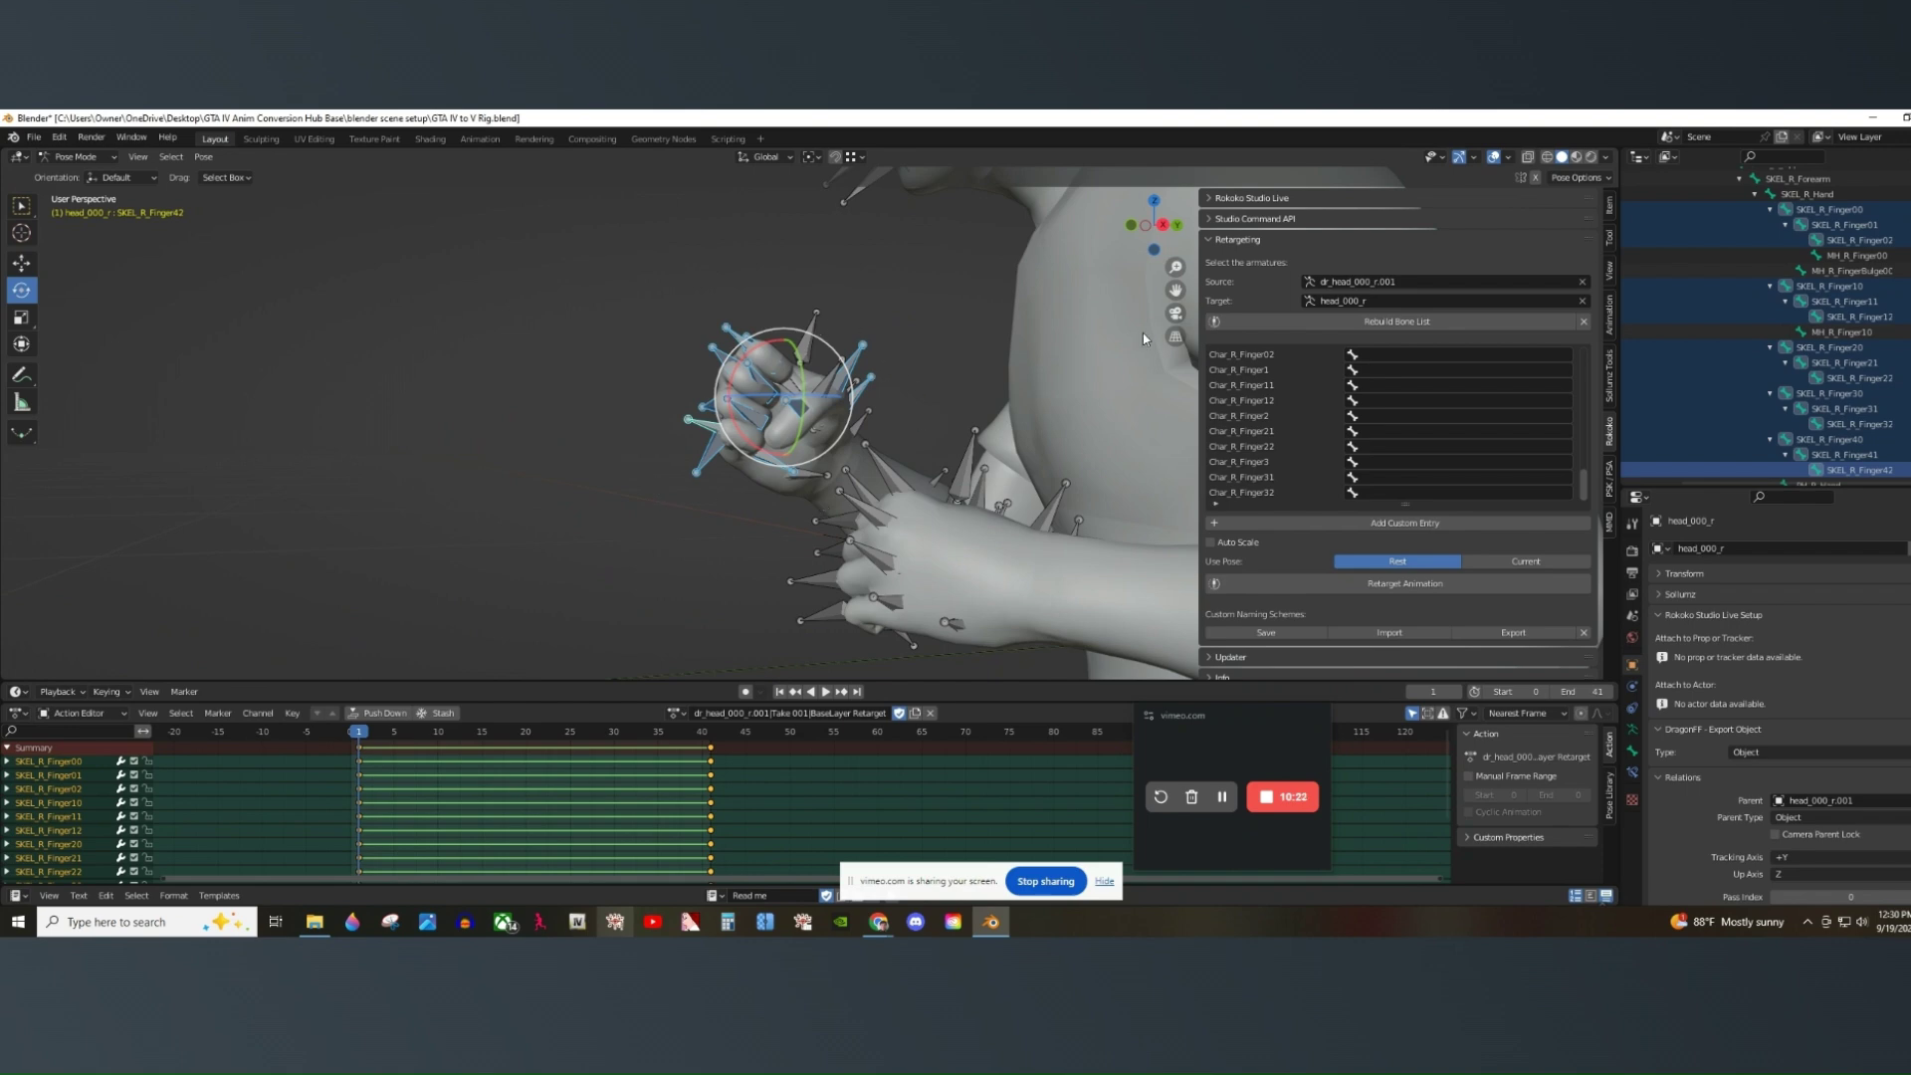
pyautogui.click(1133, 227)
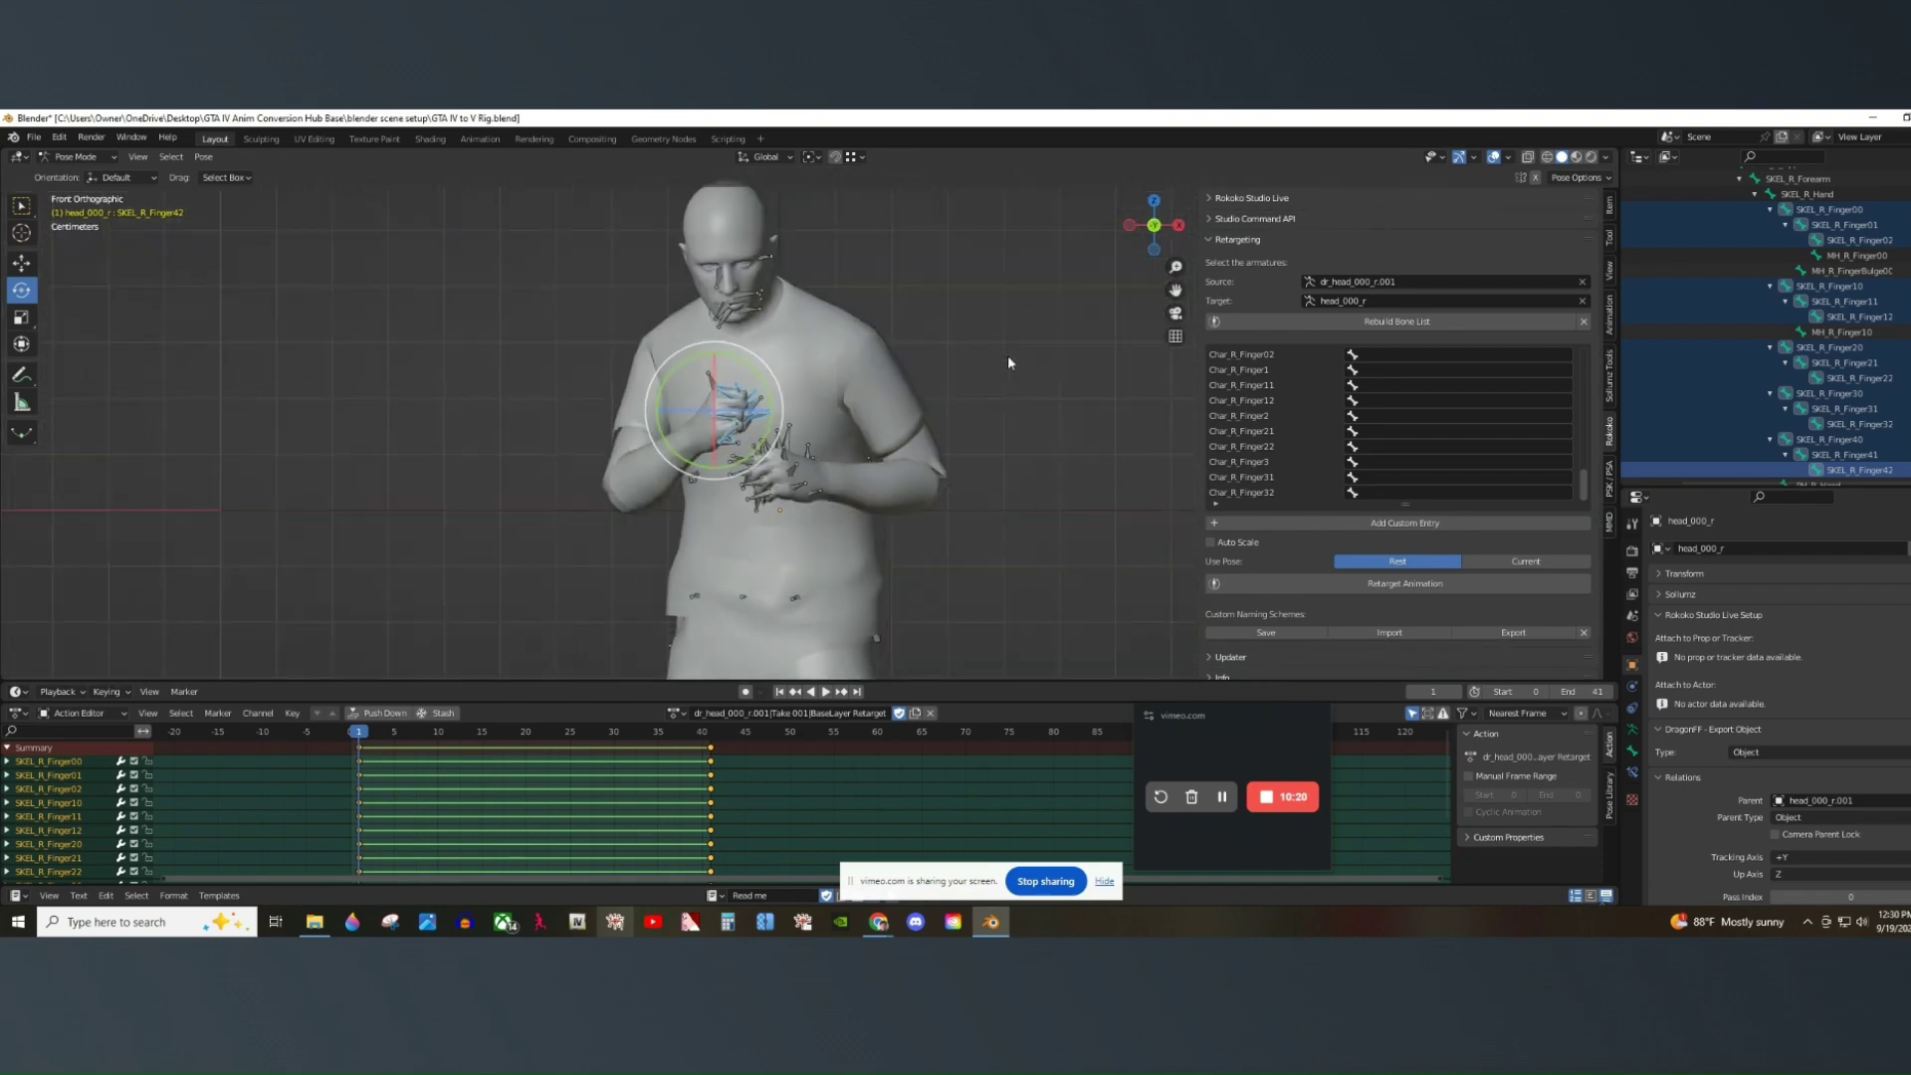
pyautogui.moveTo(1287, 300); pyautogui.dragTo(1172, 333)
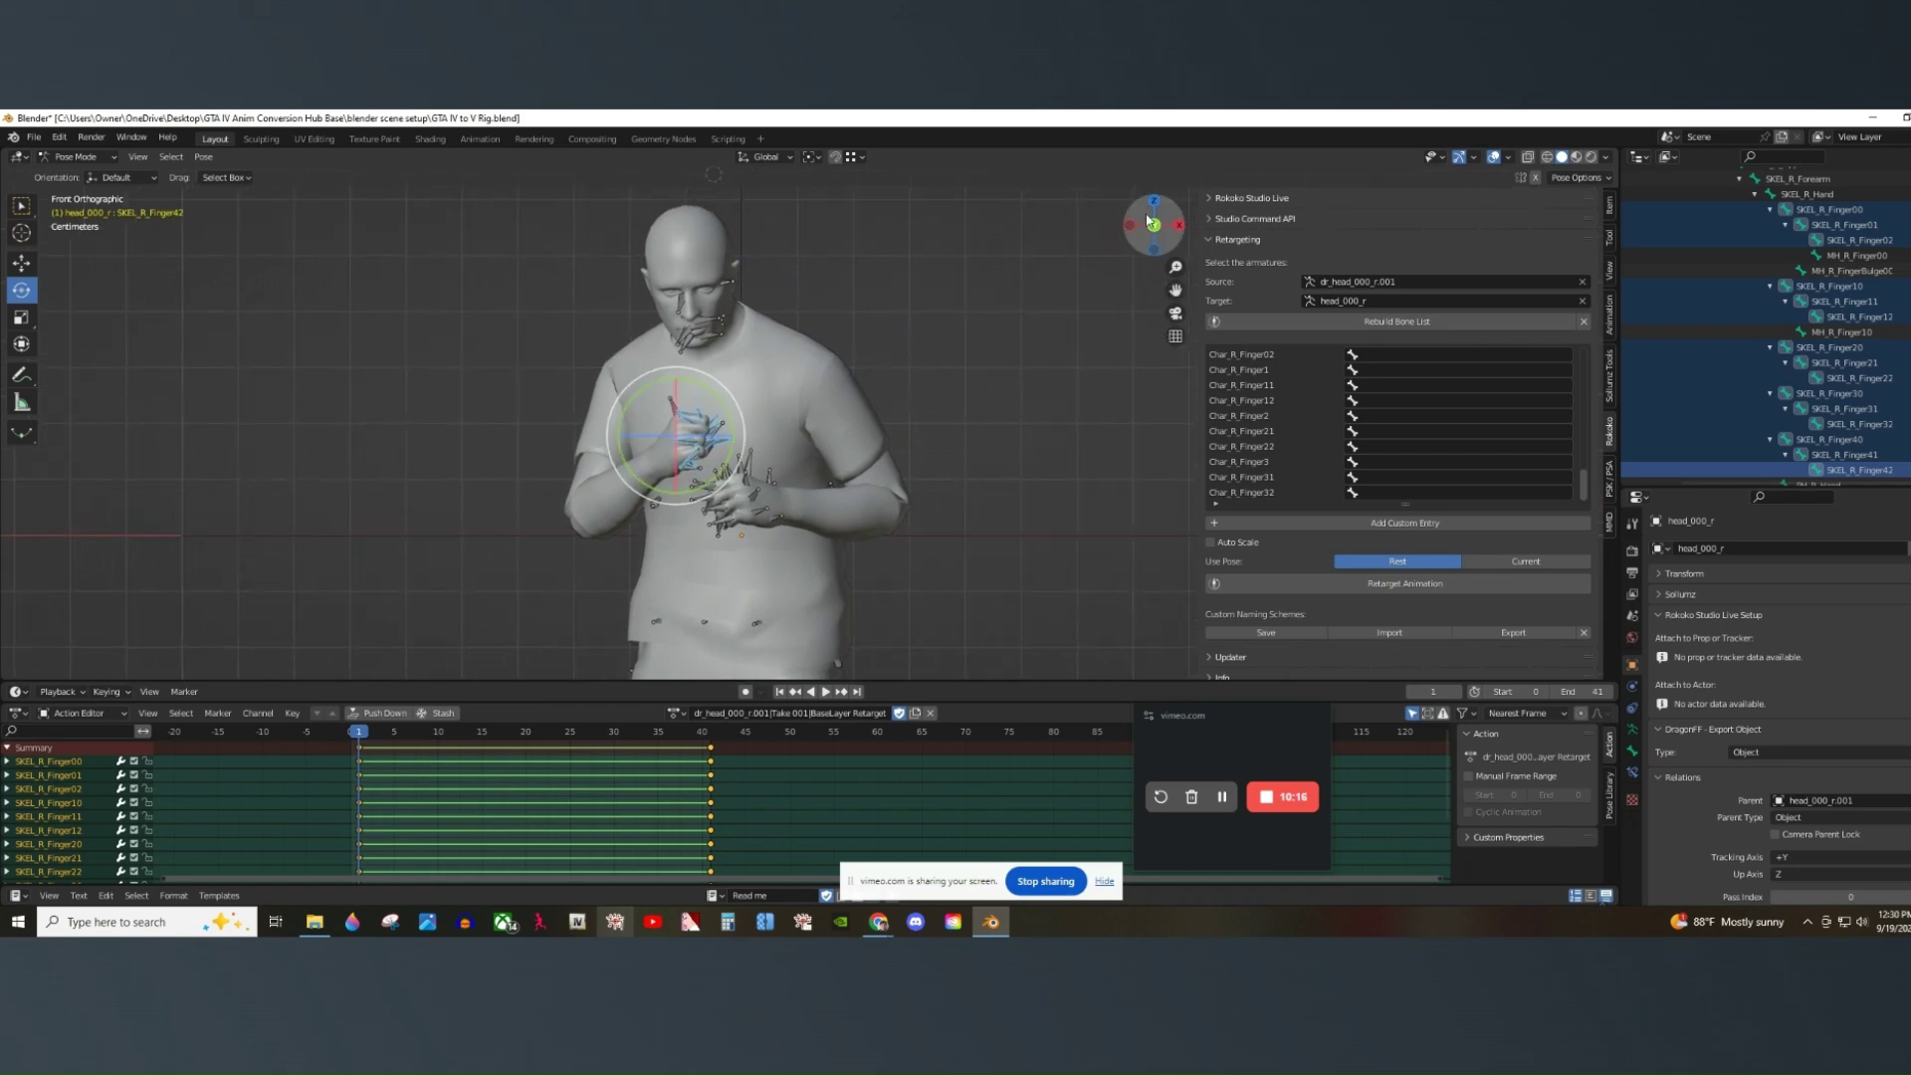
pyautogui.moveTo(1147, 212); pyautogui.dragTo(1264, 206)
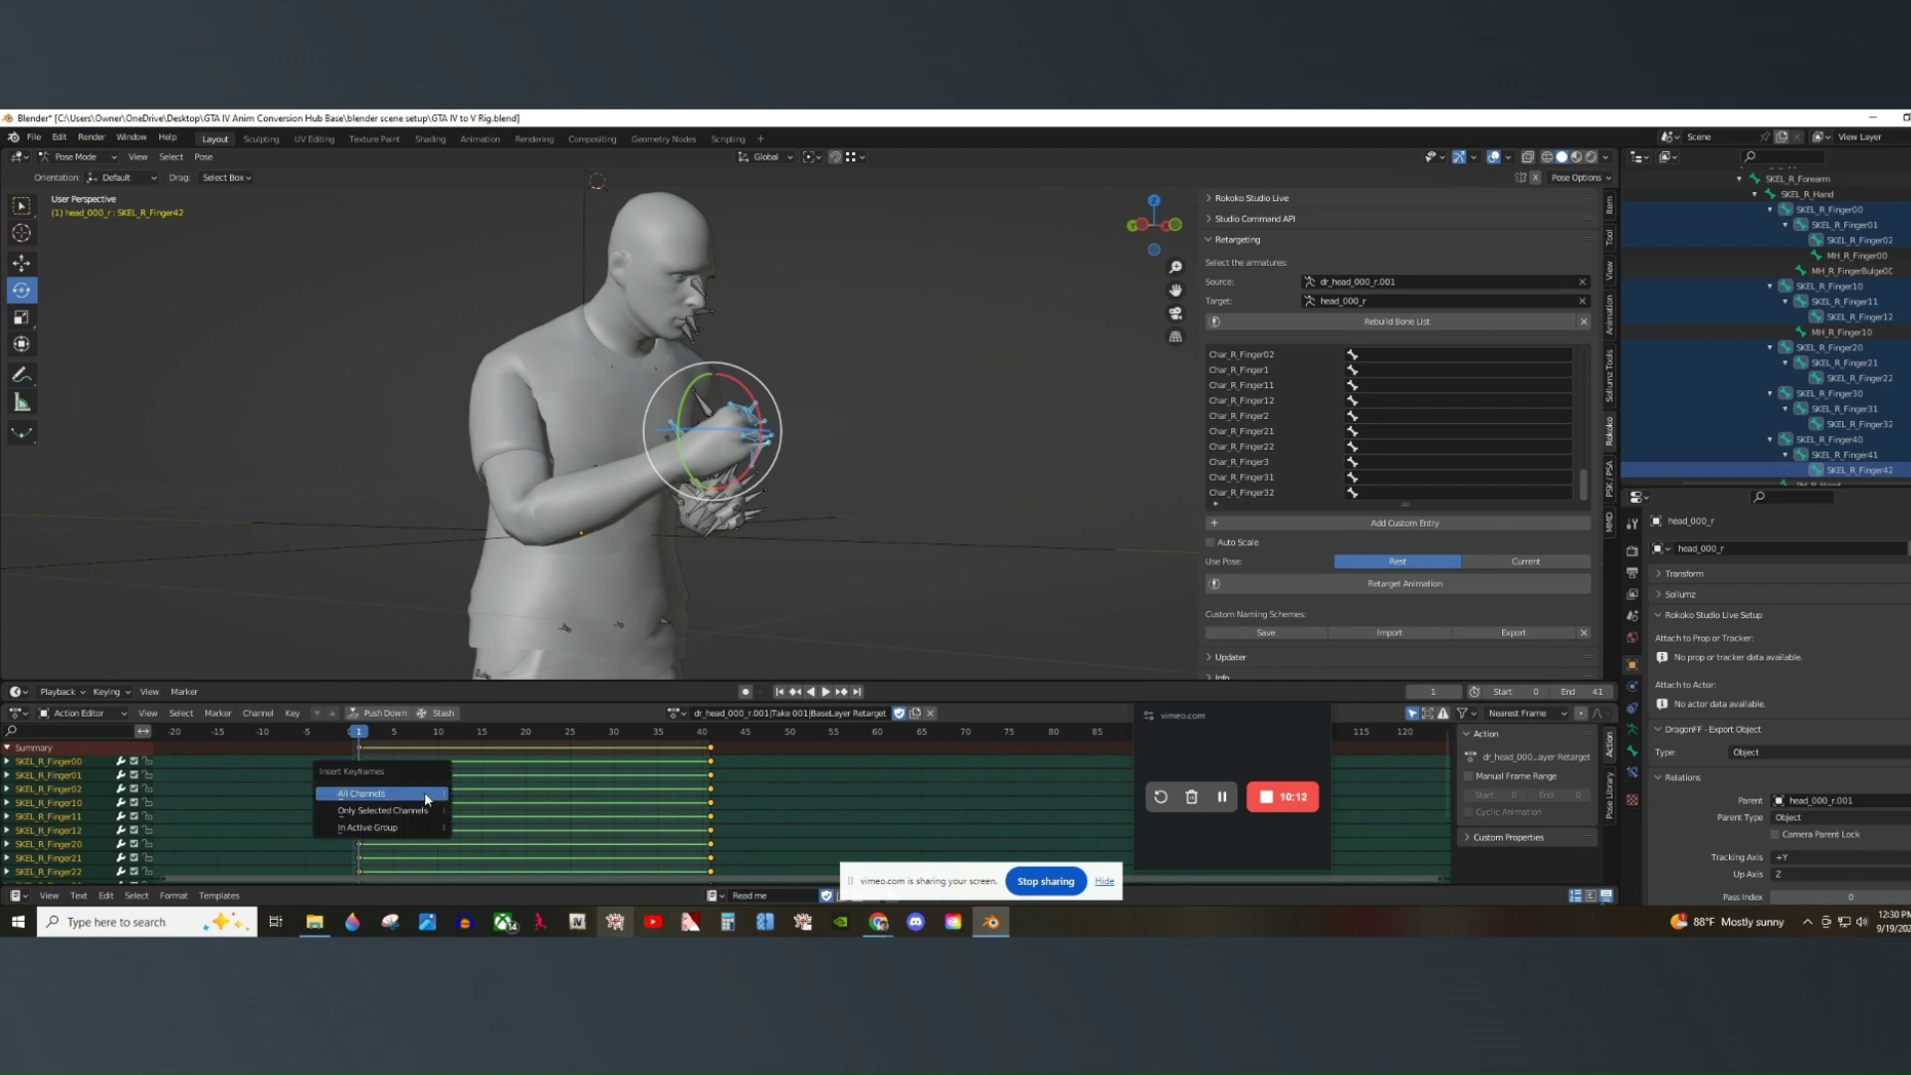
pyautogui.click(367, 794)
# Check the right hand through the animation, duplicate its finger keyframes from frame 41 to frame 10, and continue to frame 15.
pyautogui.moveTo(359, 735); pyautogui.dragTo(712, 764)
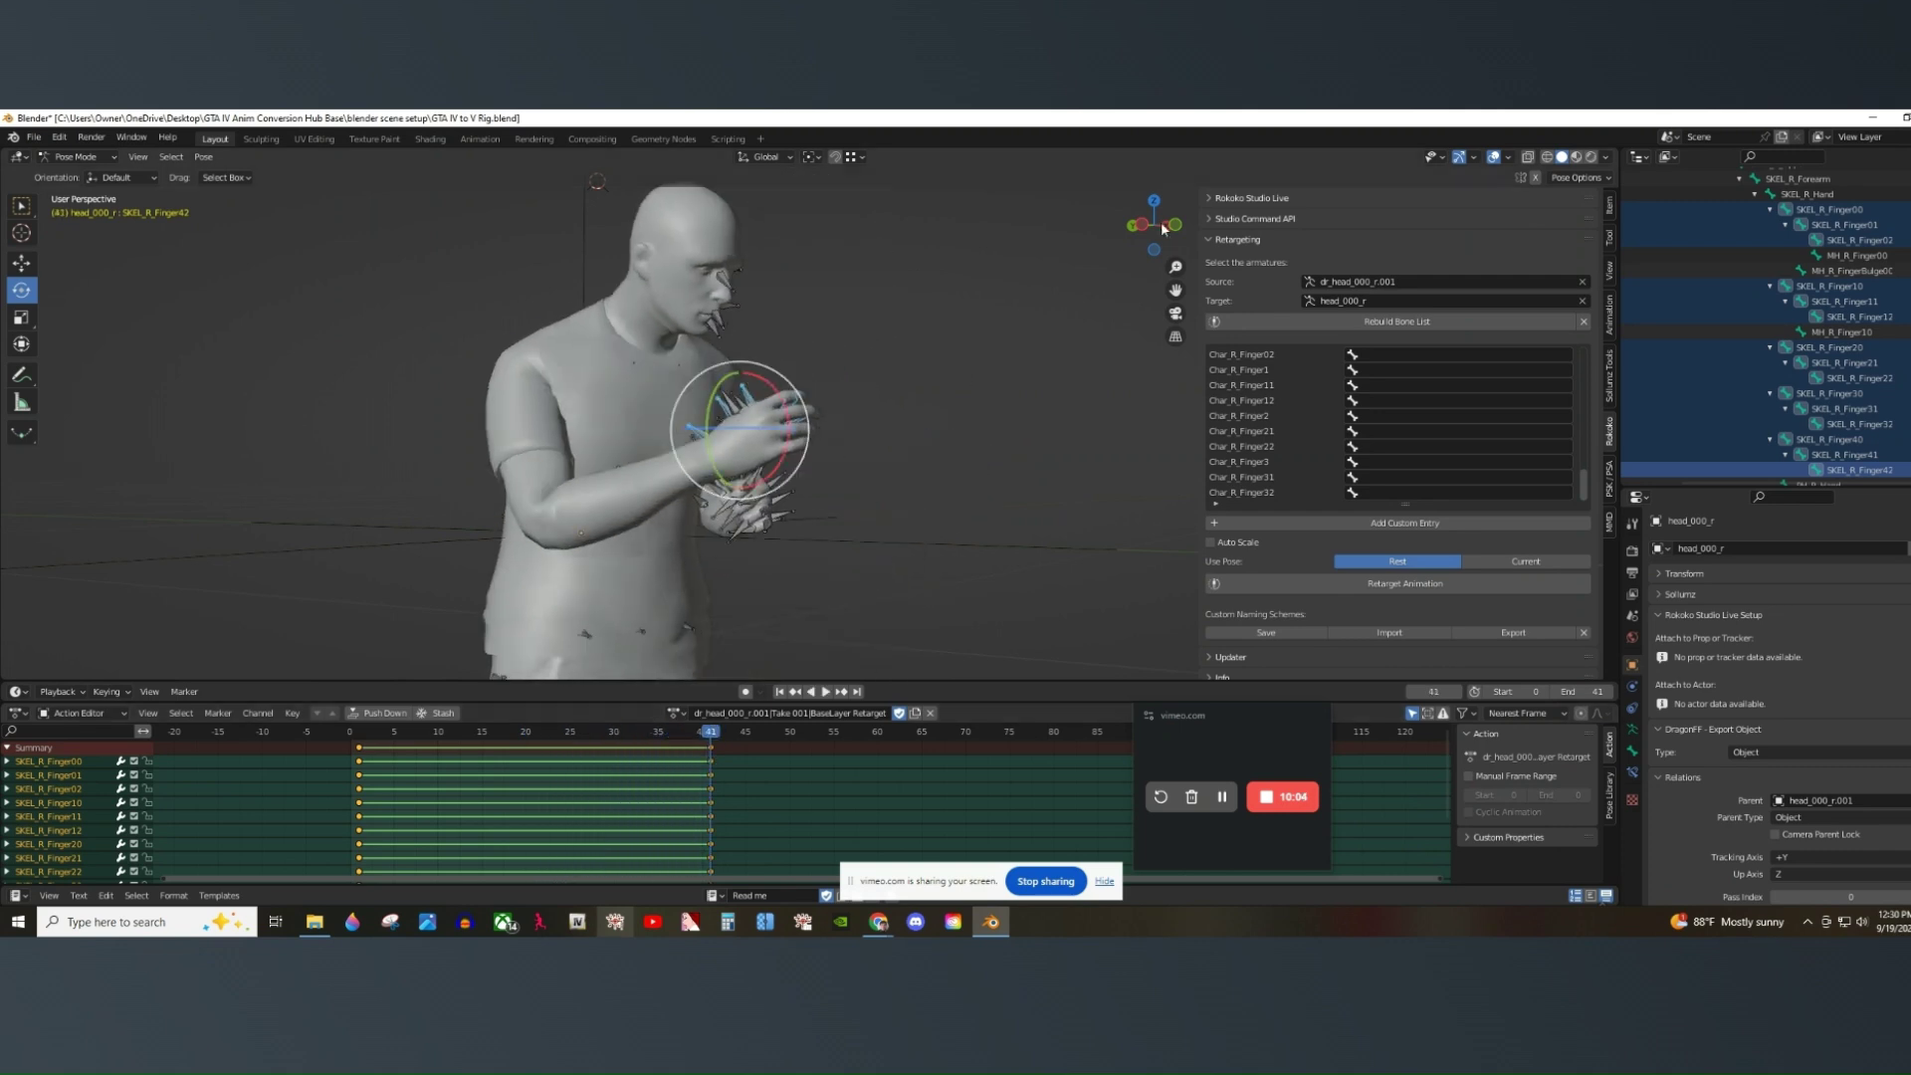
pyautogui.moveTo(1183, 228); pyautogui.dragTo(1095, 204)
pyautogui.press('space')
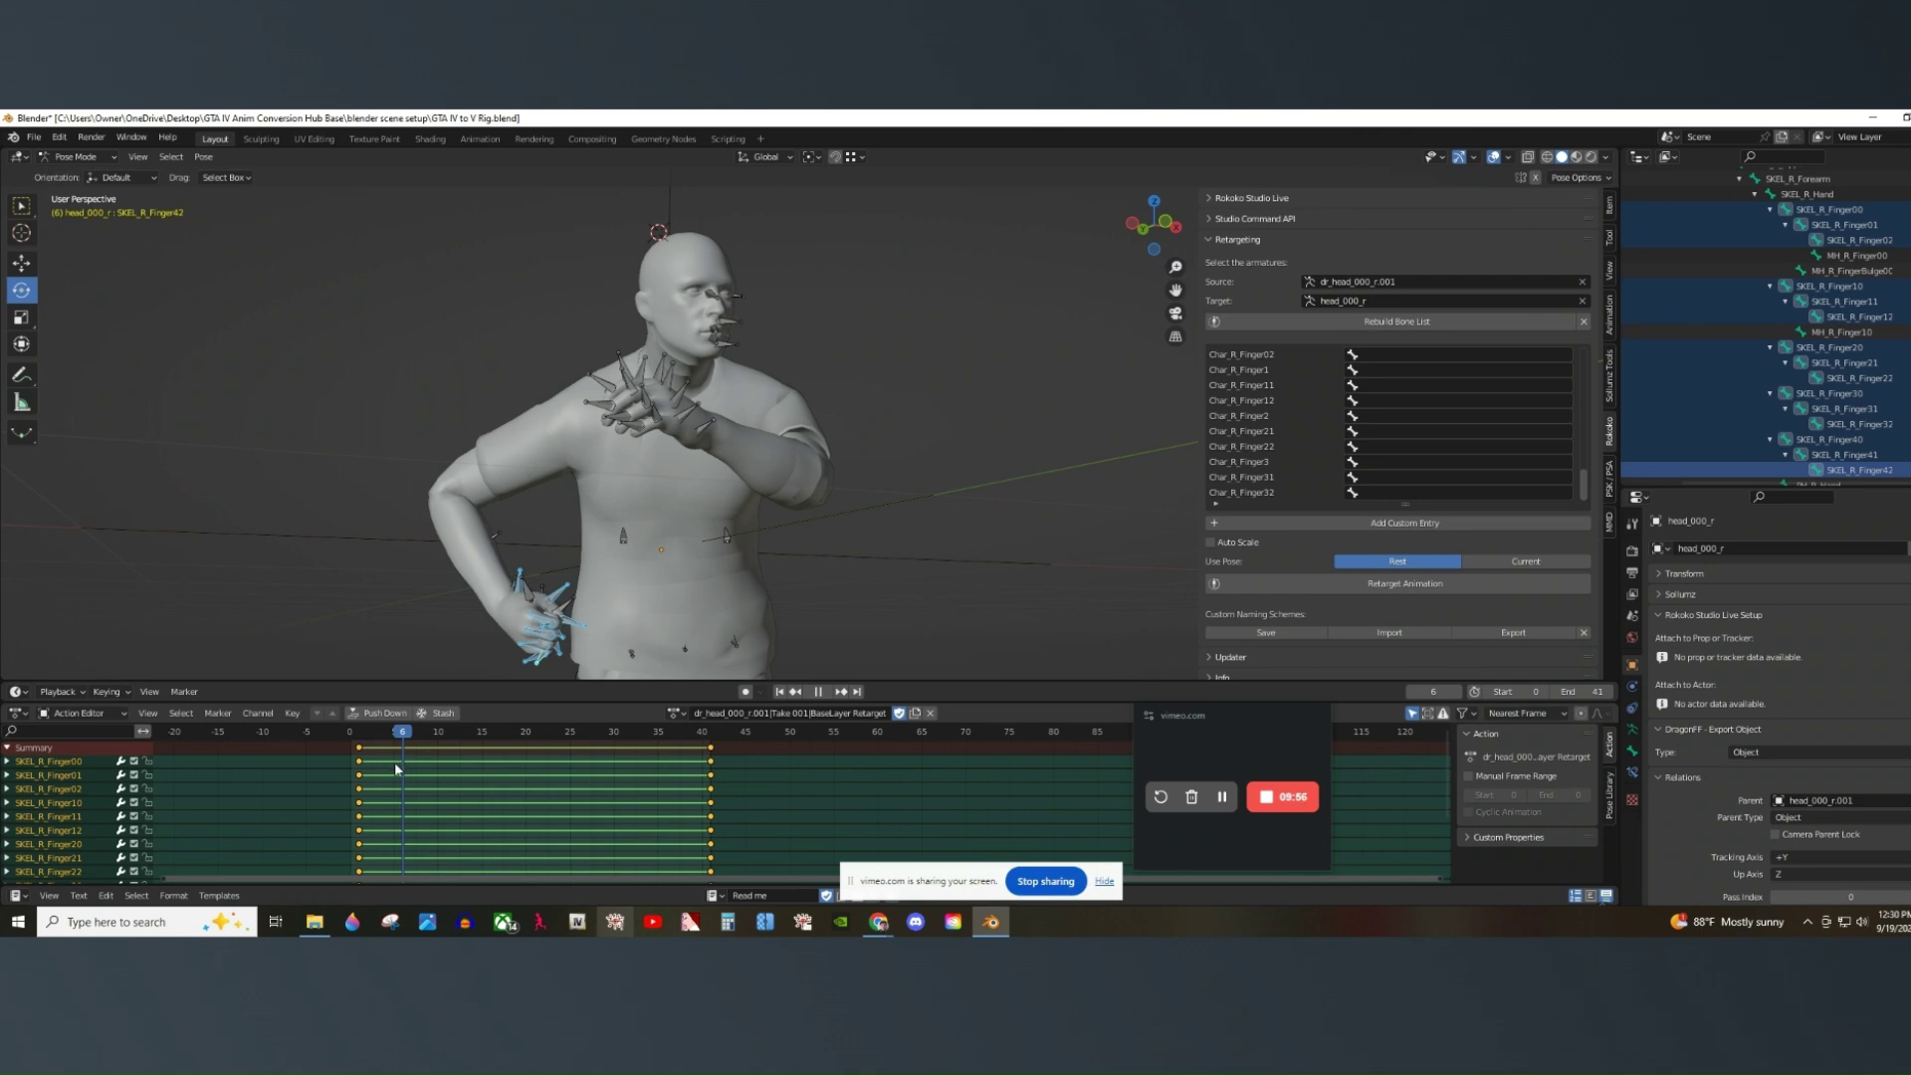
pyautogui.moveTo(448, 770); pyautogui.dragTo(440, 774)
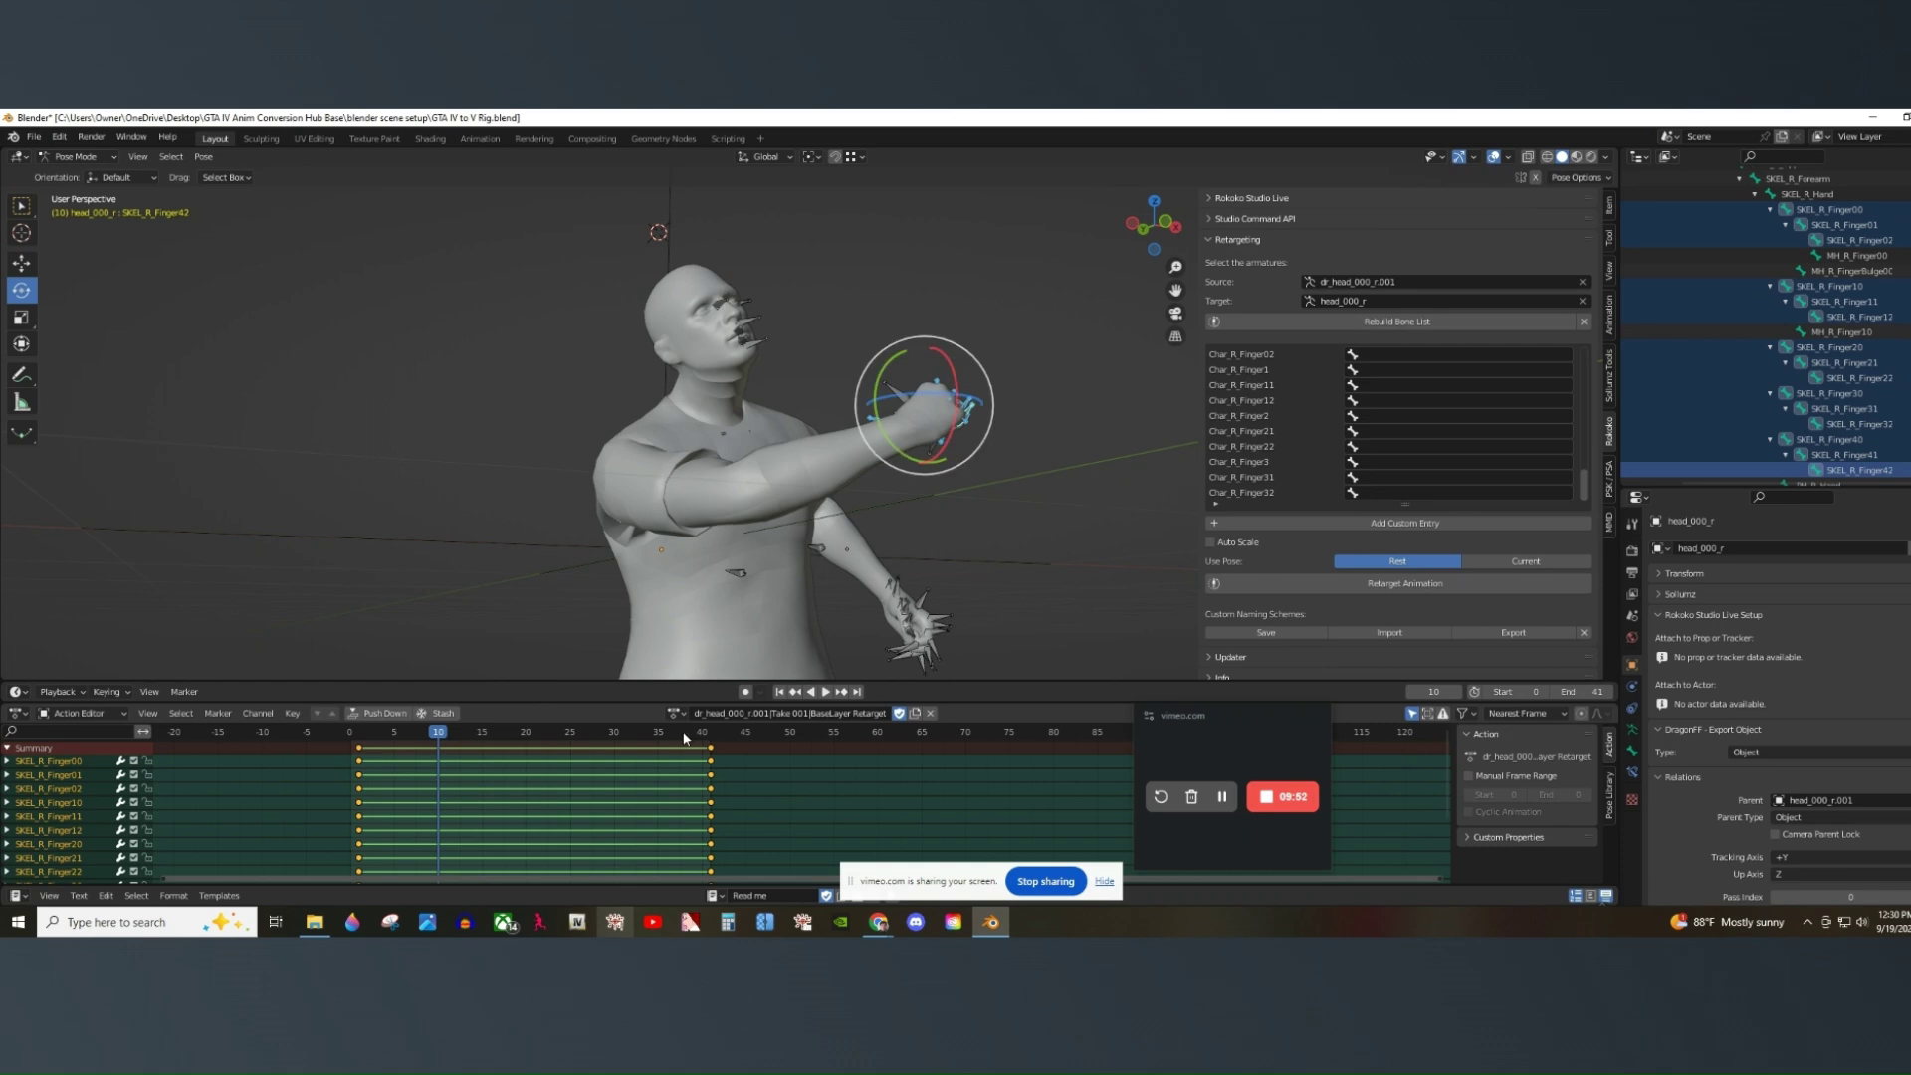
pyautogui.moveTo(702, 752); pyautogui.dragTo(701, 752)
pyautogui.rightClick(701, 752)
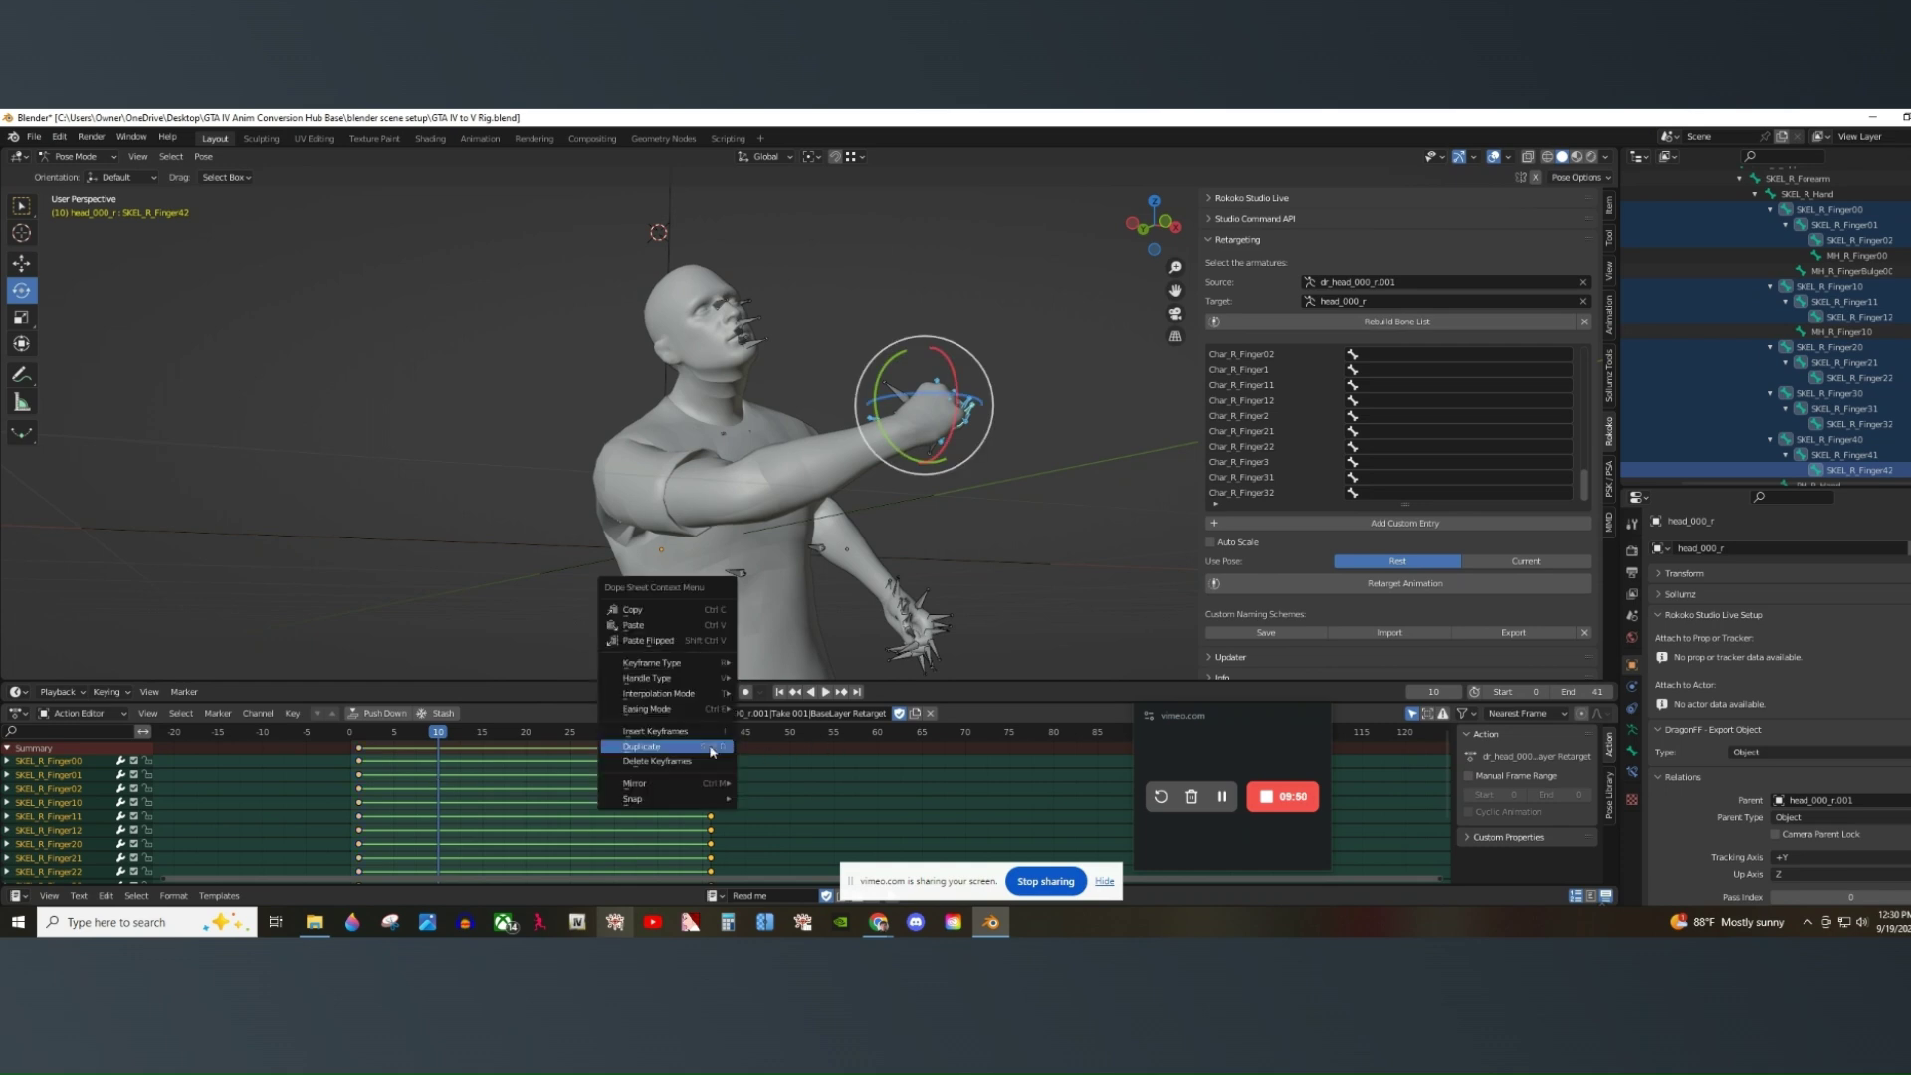
pyautogui.click(699, 749)
pyautogui.click(438, 760)
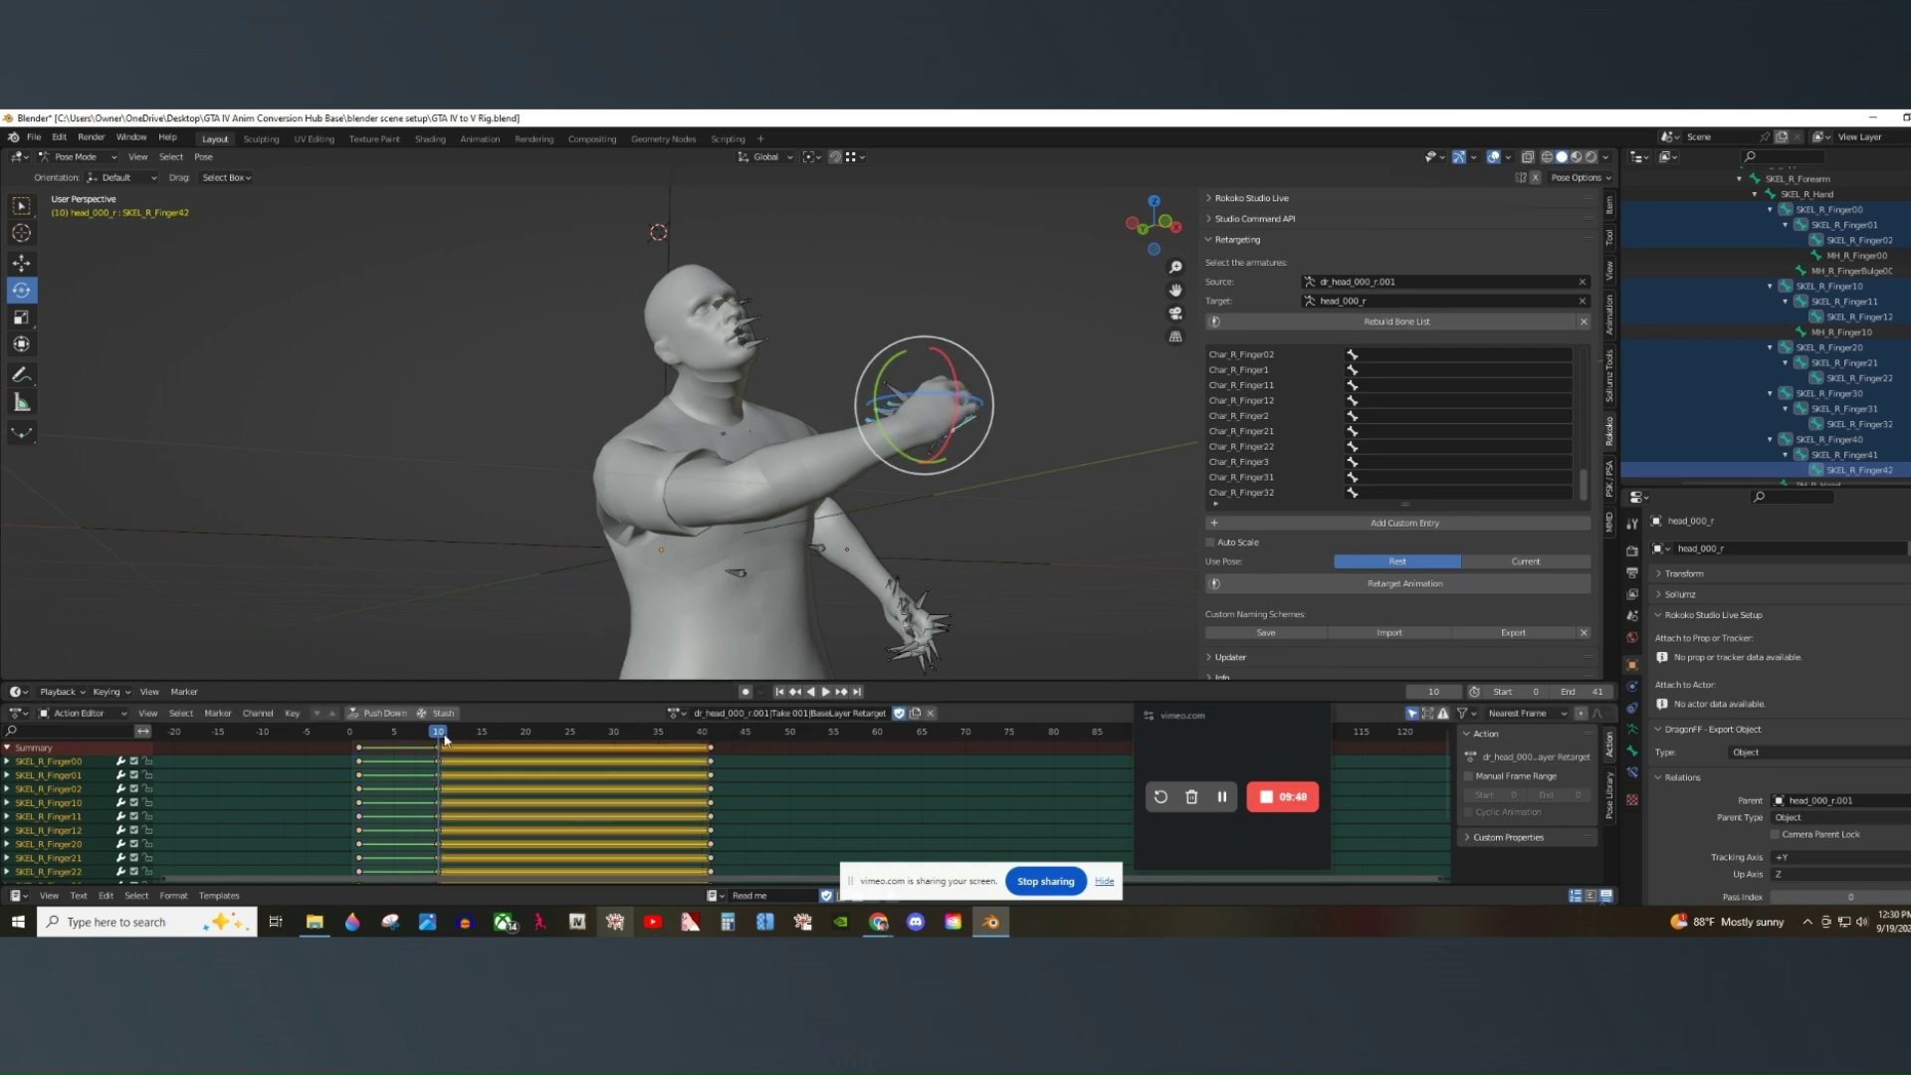
pyautogui.press('space')
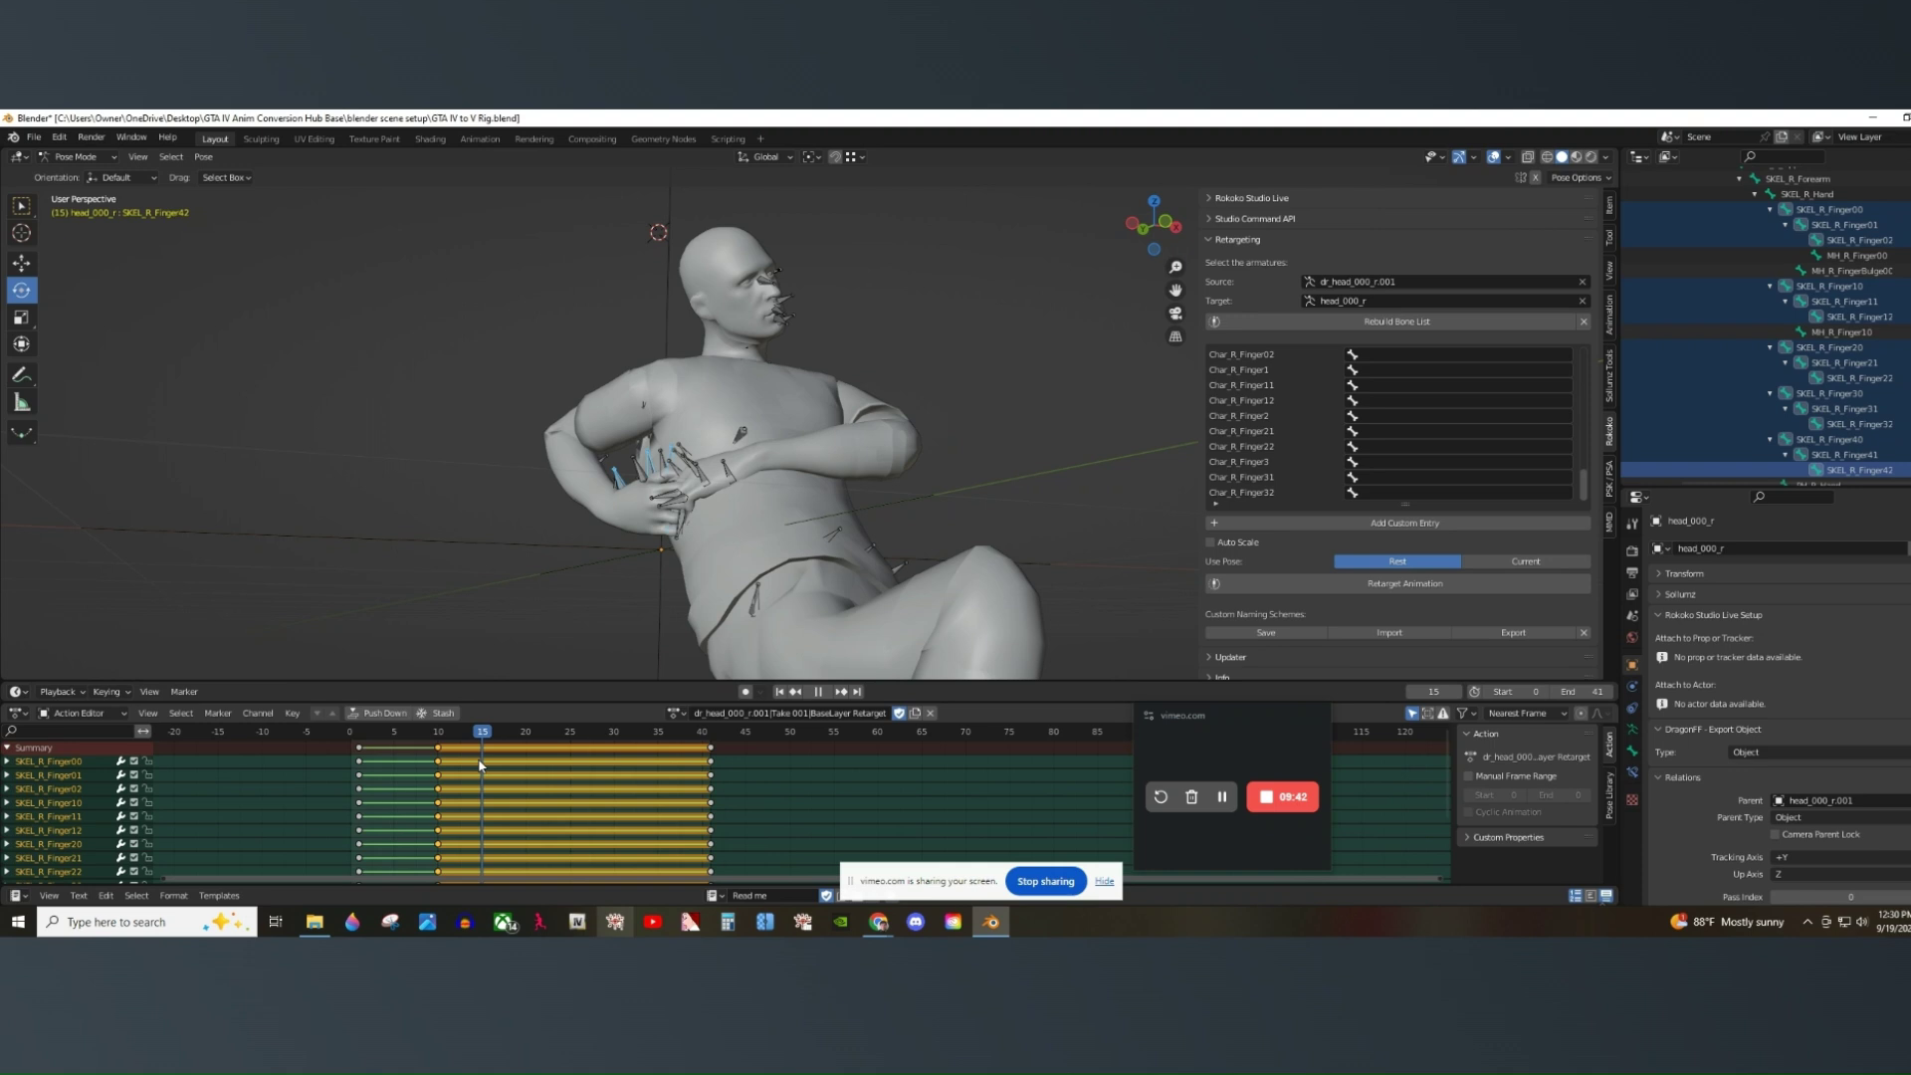
# Duplicate the right finger keyframes from frame 41 to frame 15.
pyautogui.rightClick(708, 753)
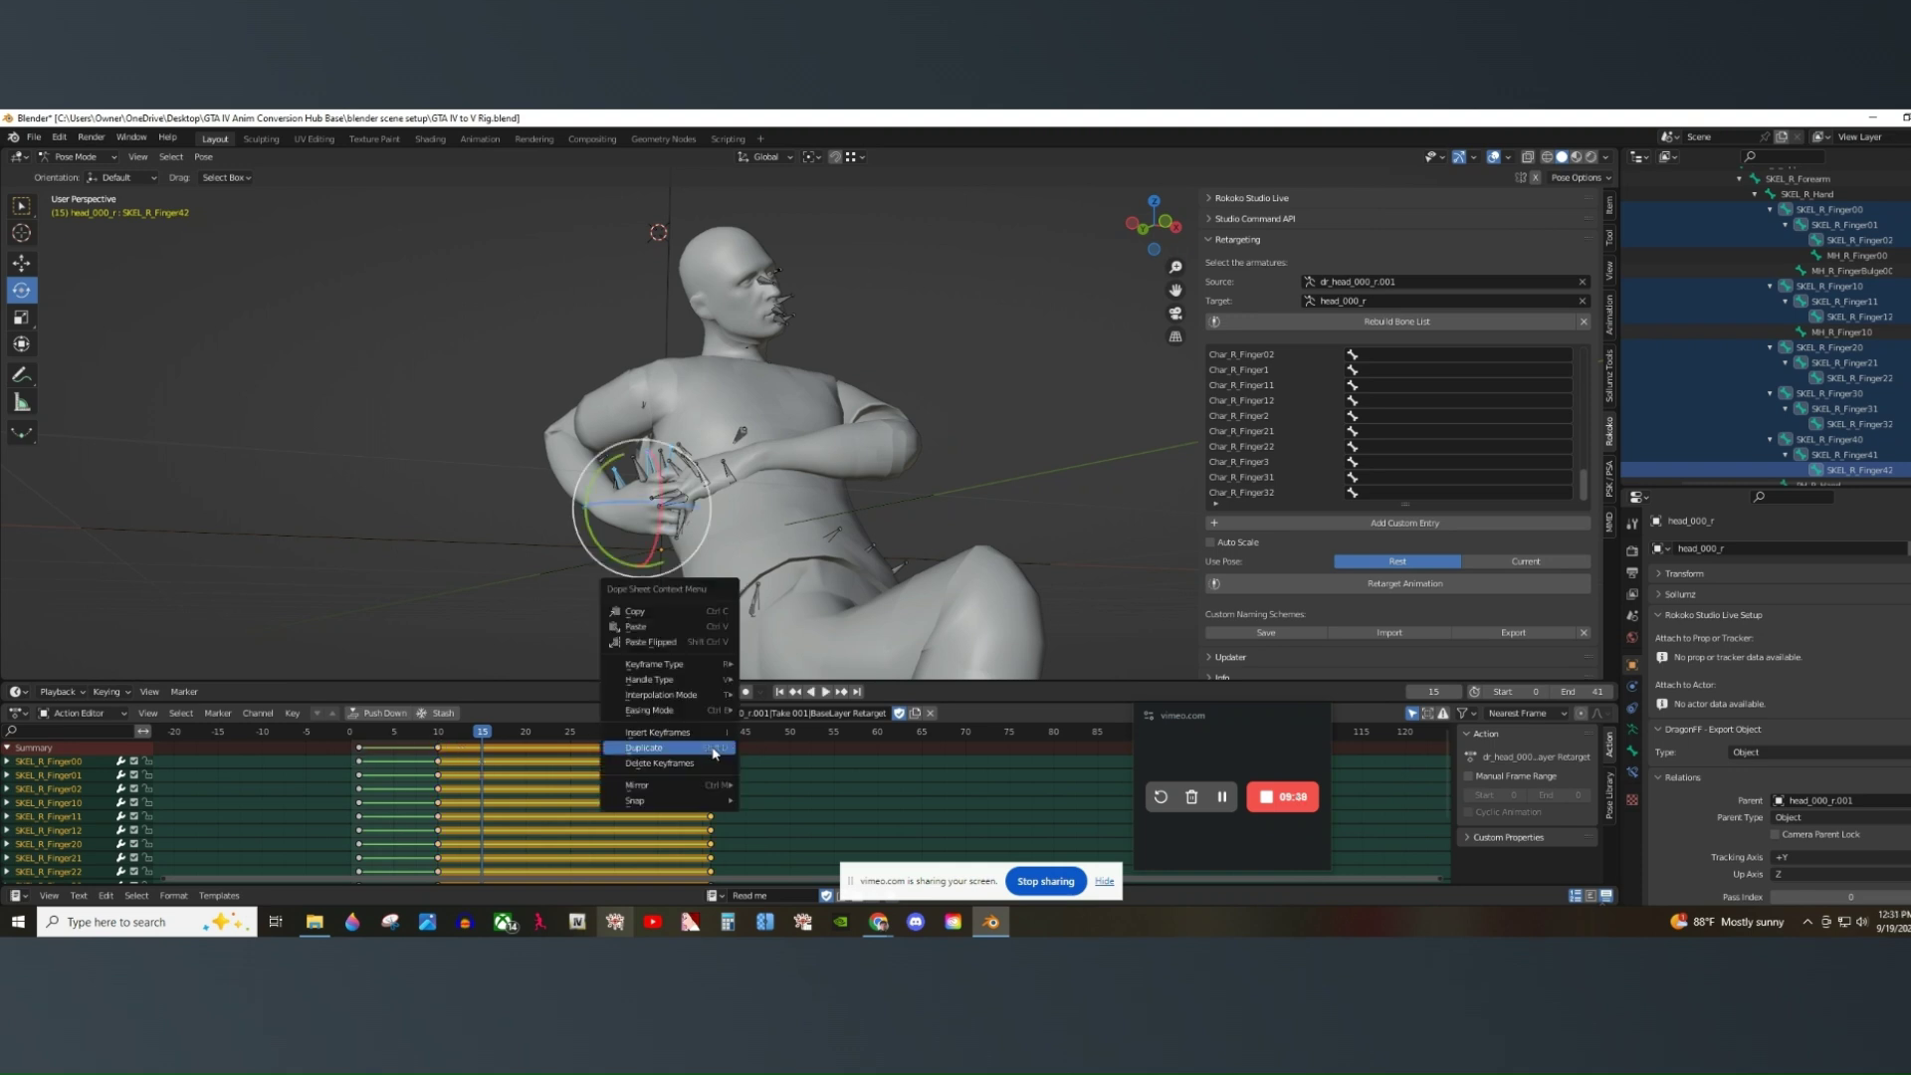
pyautogui.click(702, 754)
pyautogui.moveTo(490, 739)
pyautogui.mouseDown()
pyautogui.moveTo(511, 743)
pyautogui.moveTo(486, 754)
pyautogui.mouseUp()
# Duplicate the right finger keyframes from frame 1 to frame 15.
pyautogui.moveTo(349, 760); pyautogui.dragTo(348, 761)
pyautogui.rightClick(362, 751)
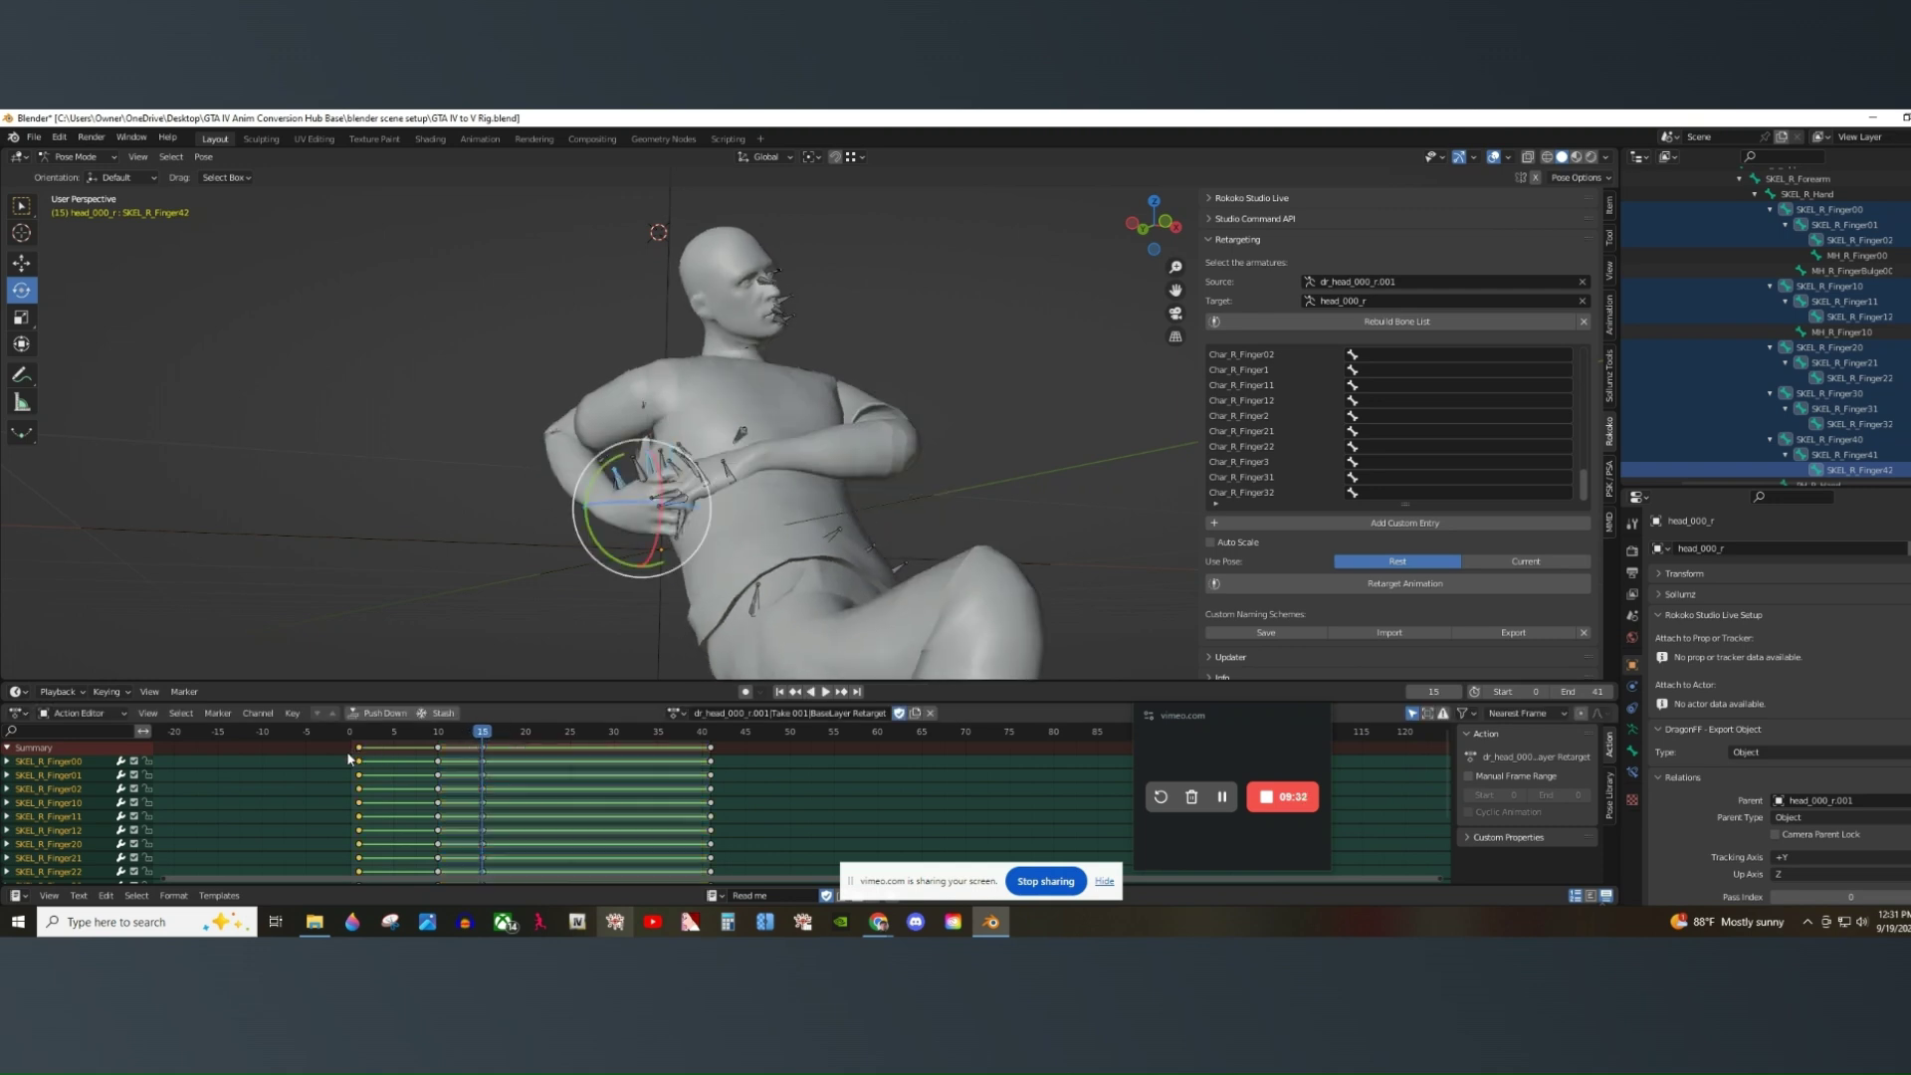
pyautogui.click(362, 752)
pyautogui.click(485, 766)
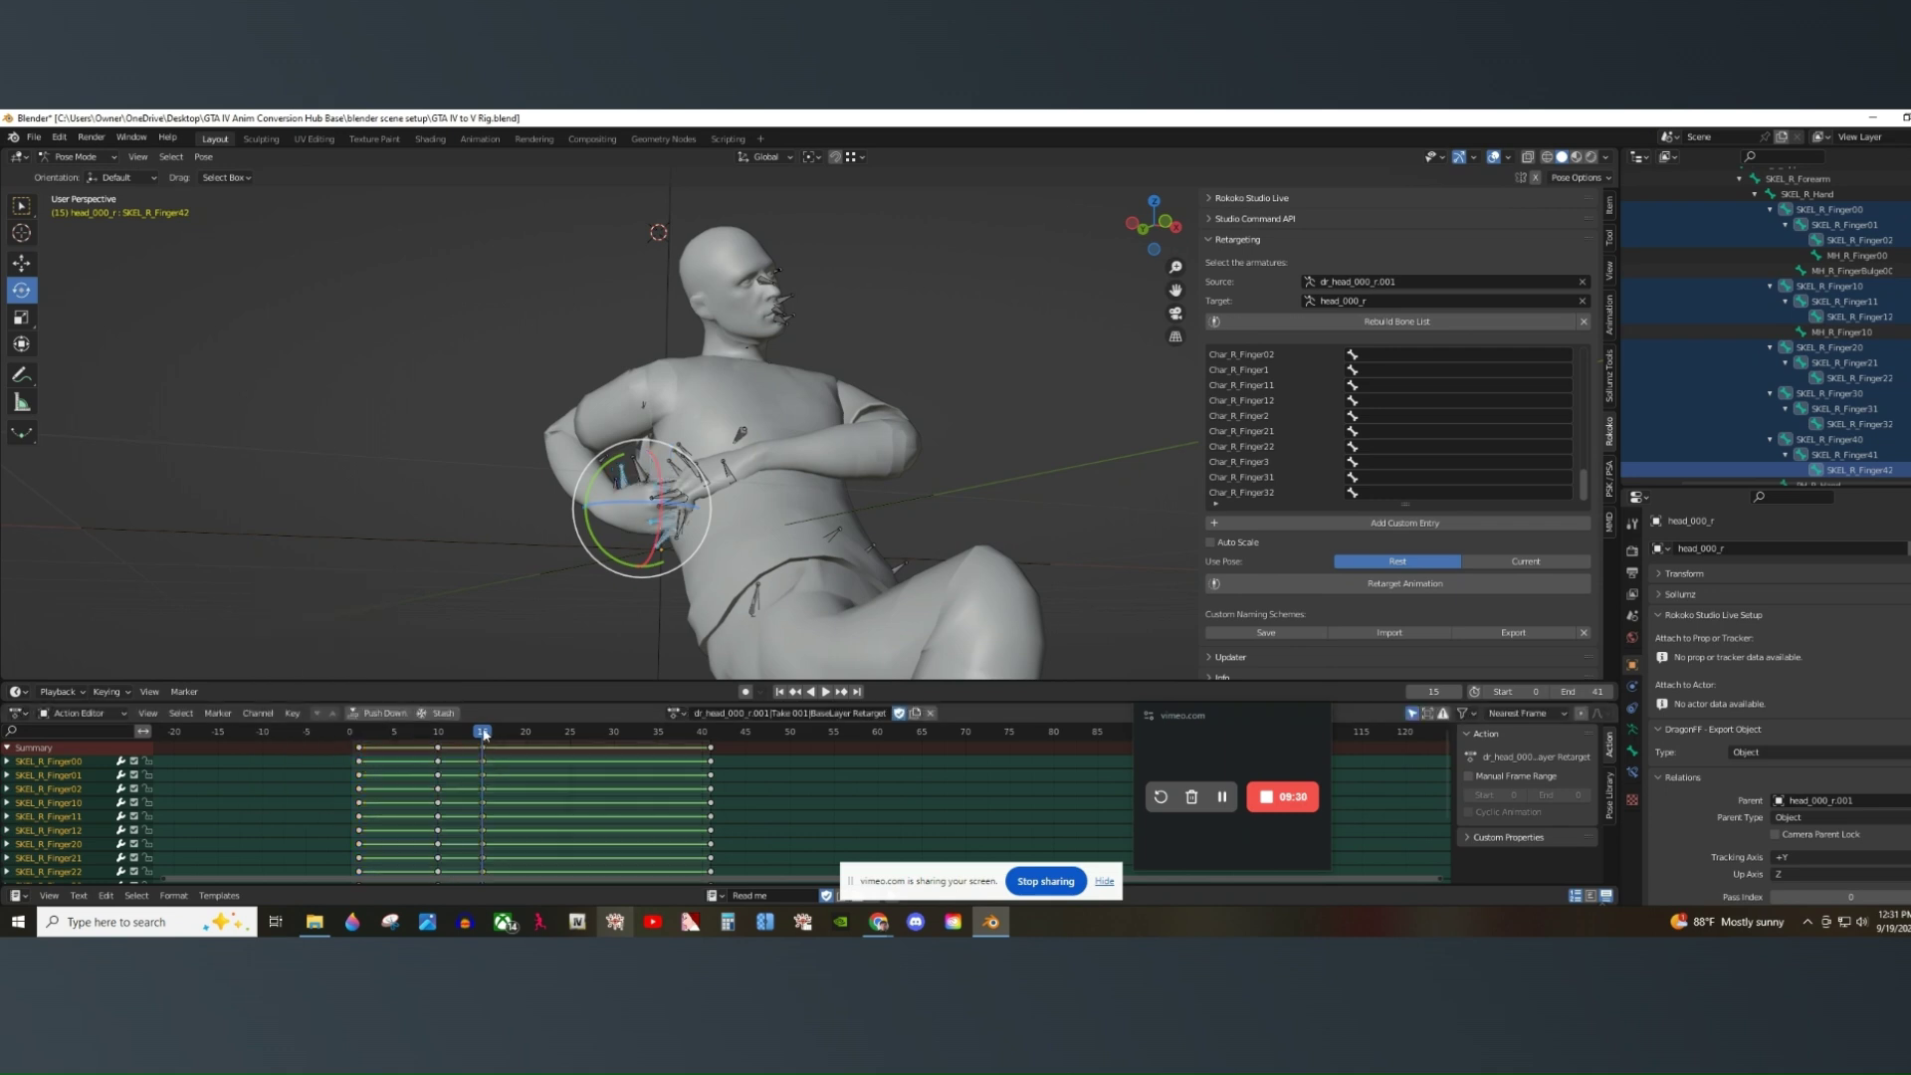
# Play and scrub the animation through to frame 41, and review the right hand's finger motion from the left side view.
pyautogui.press('space')
pyautogui.moveTo(411, 749); pyautogui.dragTo(711, 777)
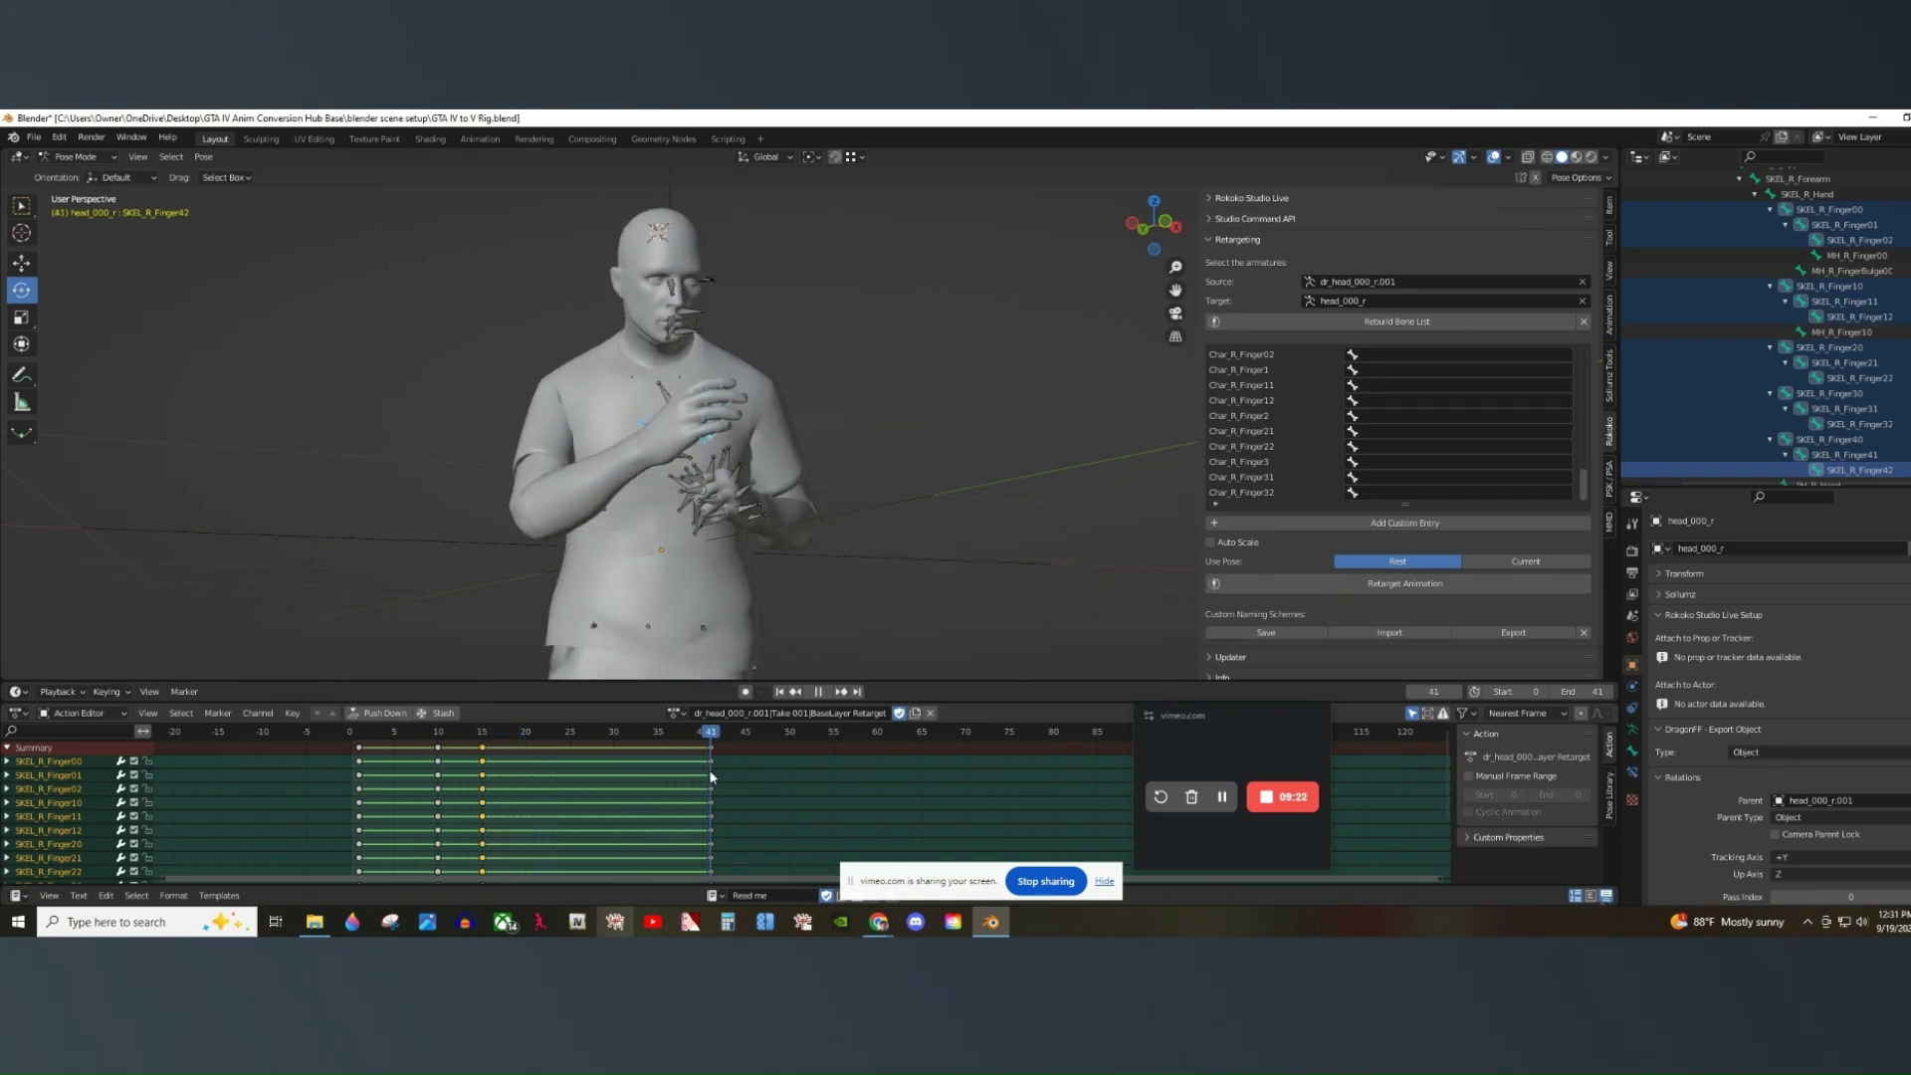
pyautogui.click(1142, 229)
pyautogui.click(1181, 228)
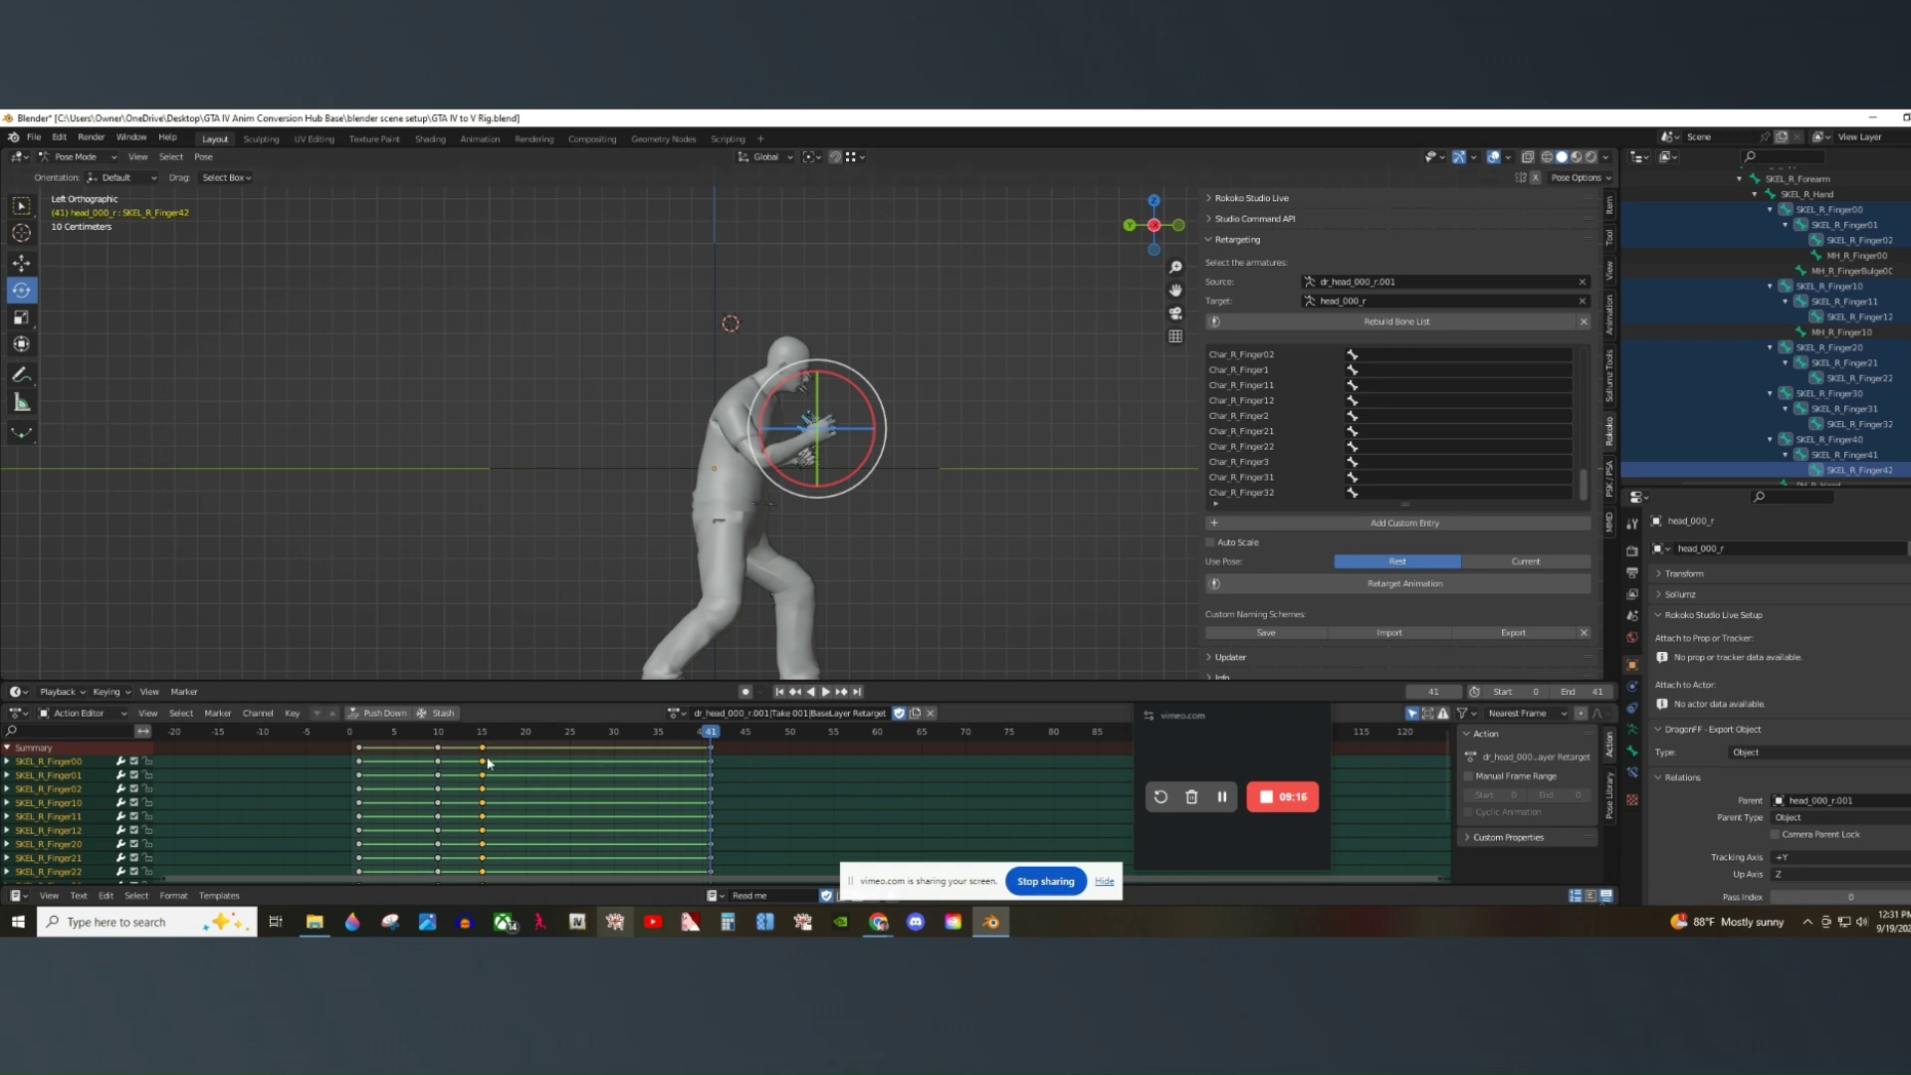
pyautogui.moveTo(505, 749); pyautogui.dragTo(460, 755)
pyautogui.press('space')
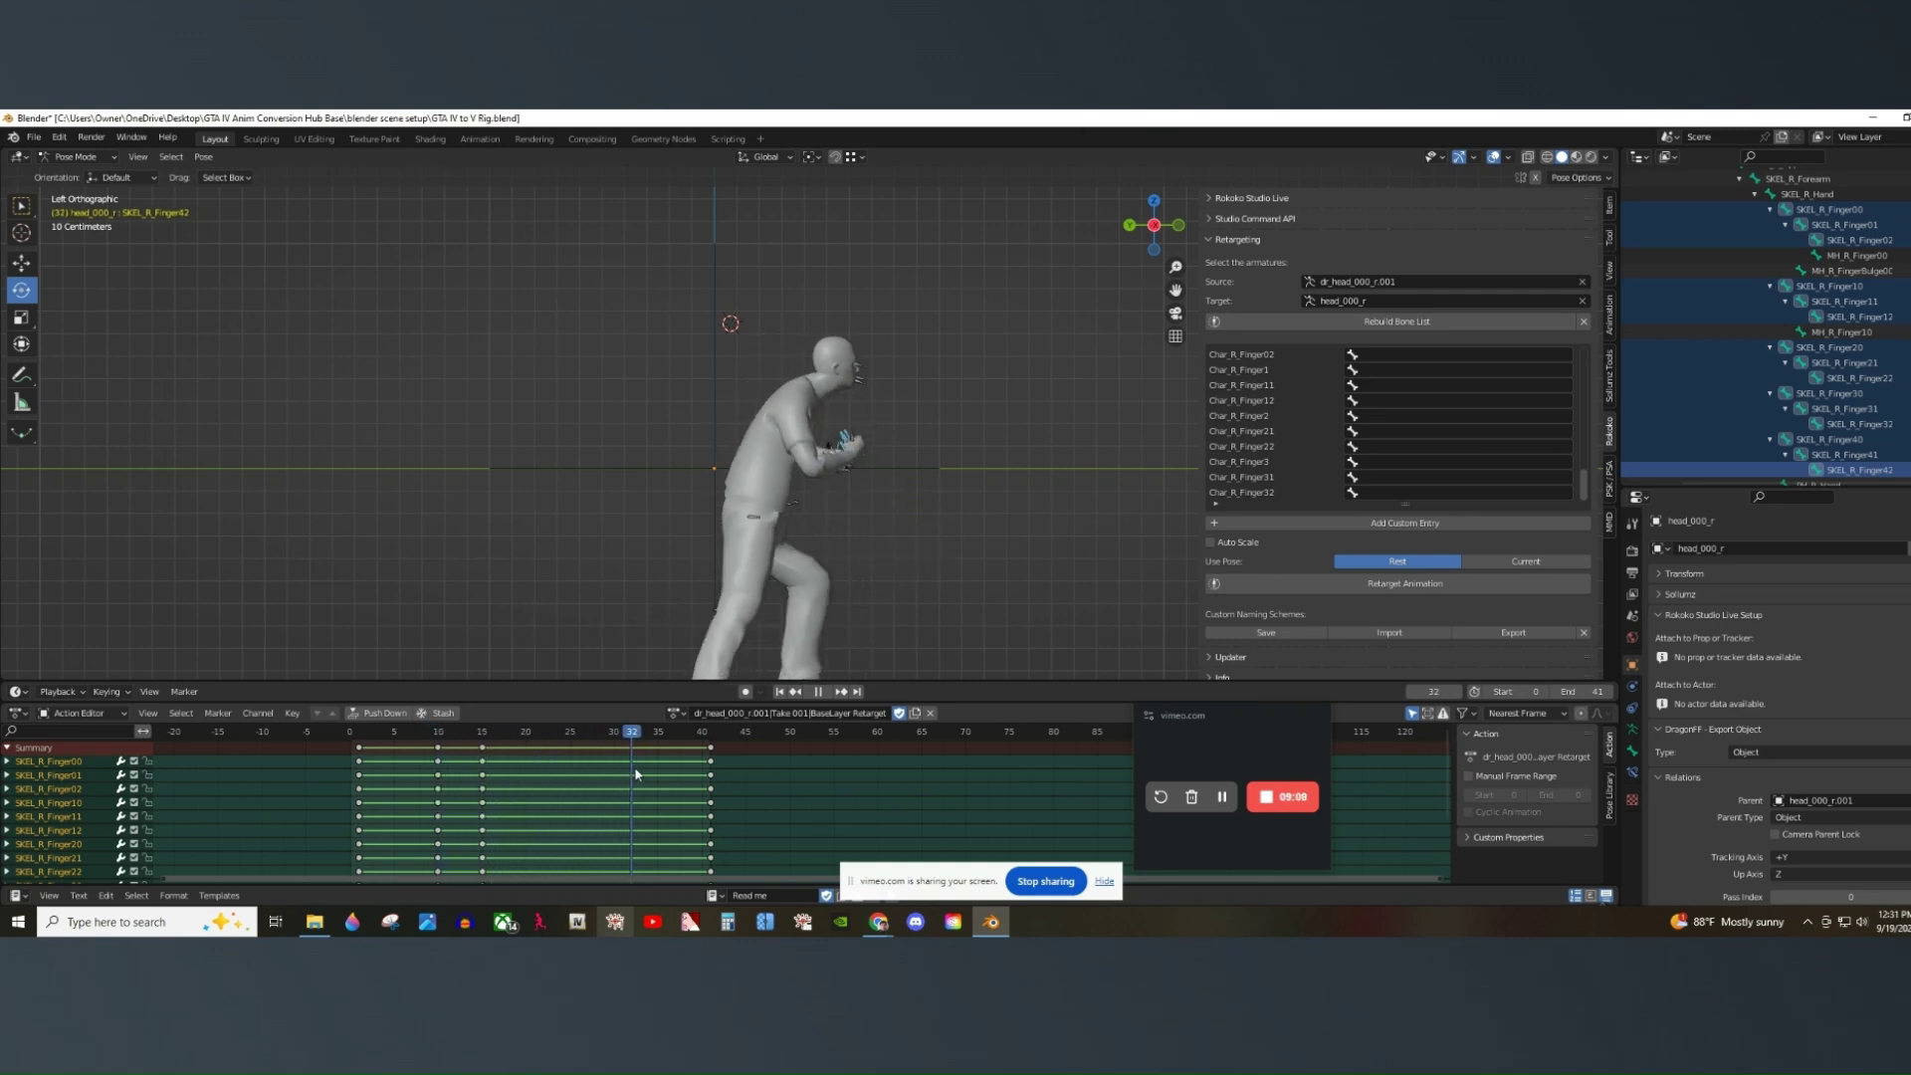
# Duplicate the right finger keyframes from frame 1 to frame 41, and play and scrub the animation to check the result.
pyautogui.press('space')
pyautogui.moveTo(347, 753); pyautogui.dragTo(347, 755)
pyautogui.rightClick(359, 748)
pyautogui.click(359, 748)
pyautogui.click(708, 757)
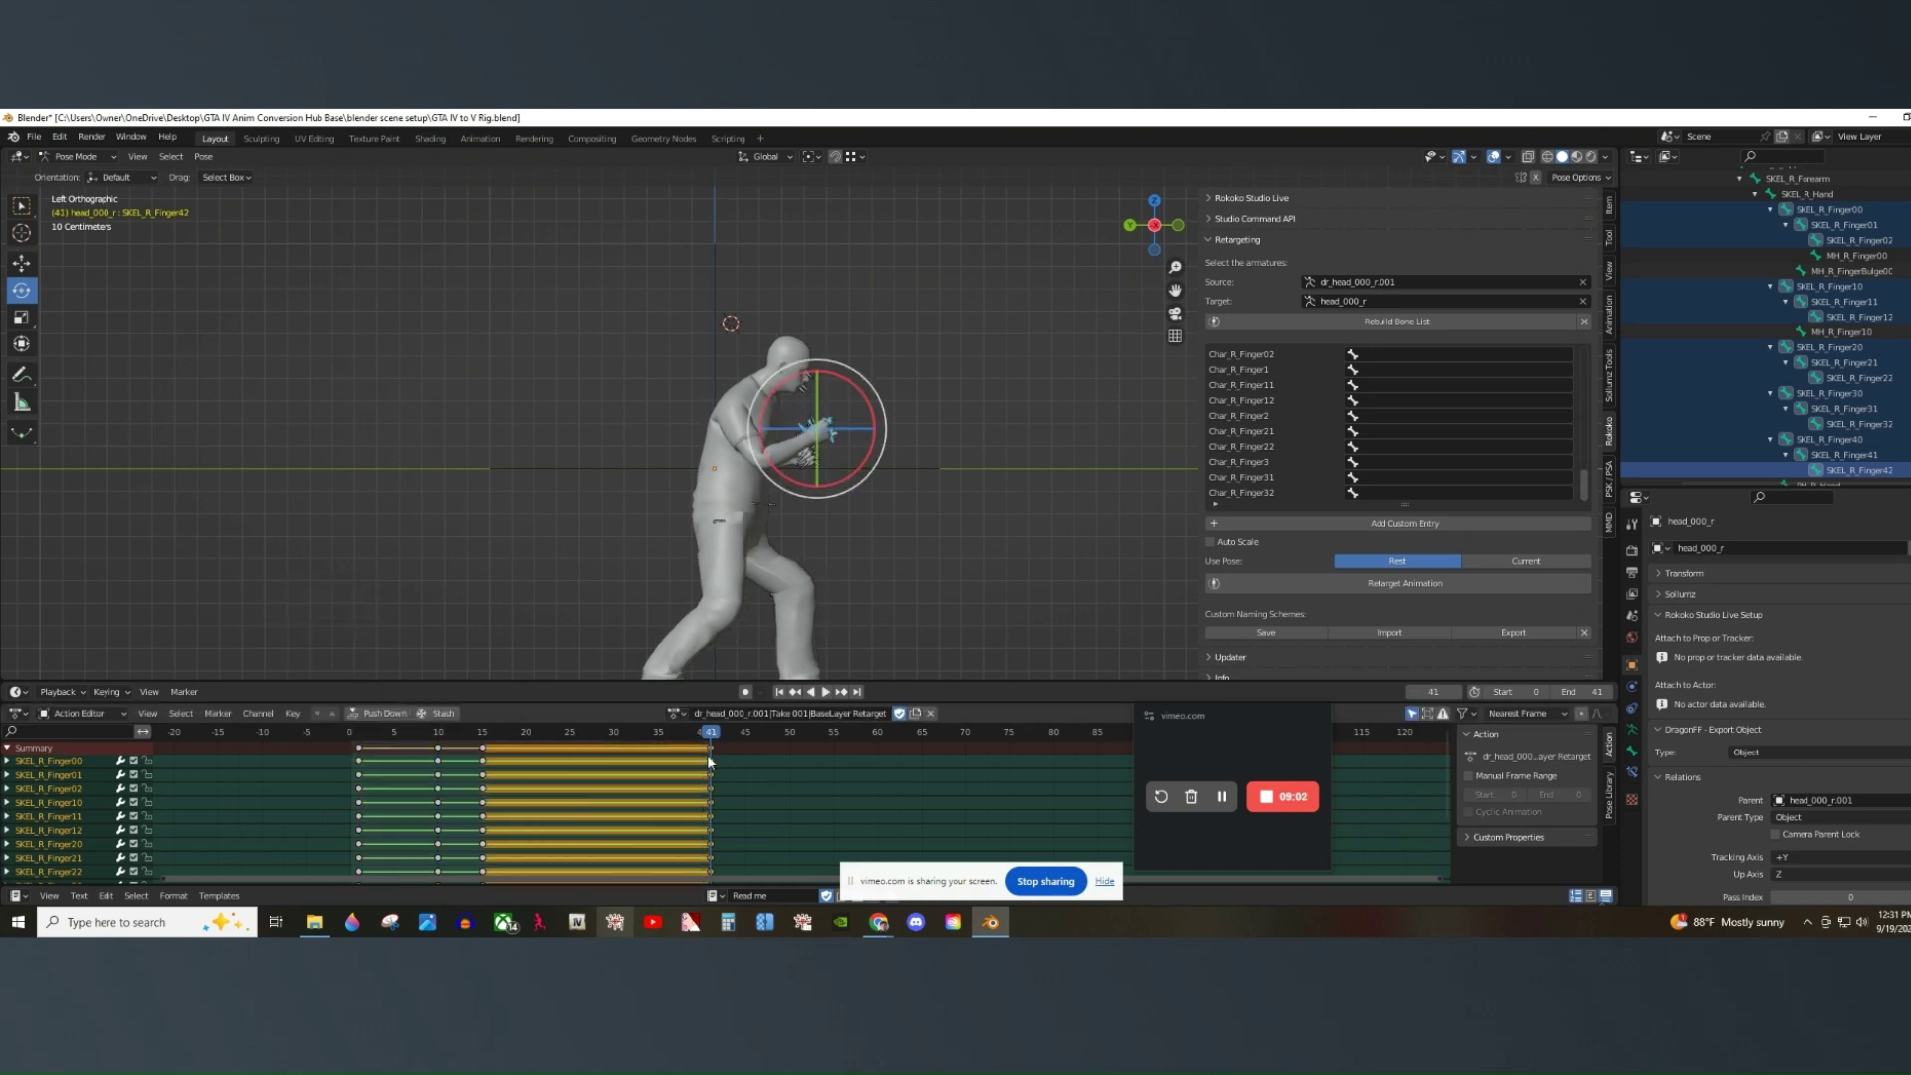
pyautogui.moveTo(708, 742); pyautogui.dragTo(510, 772)
pyautogui.press('space')
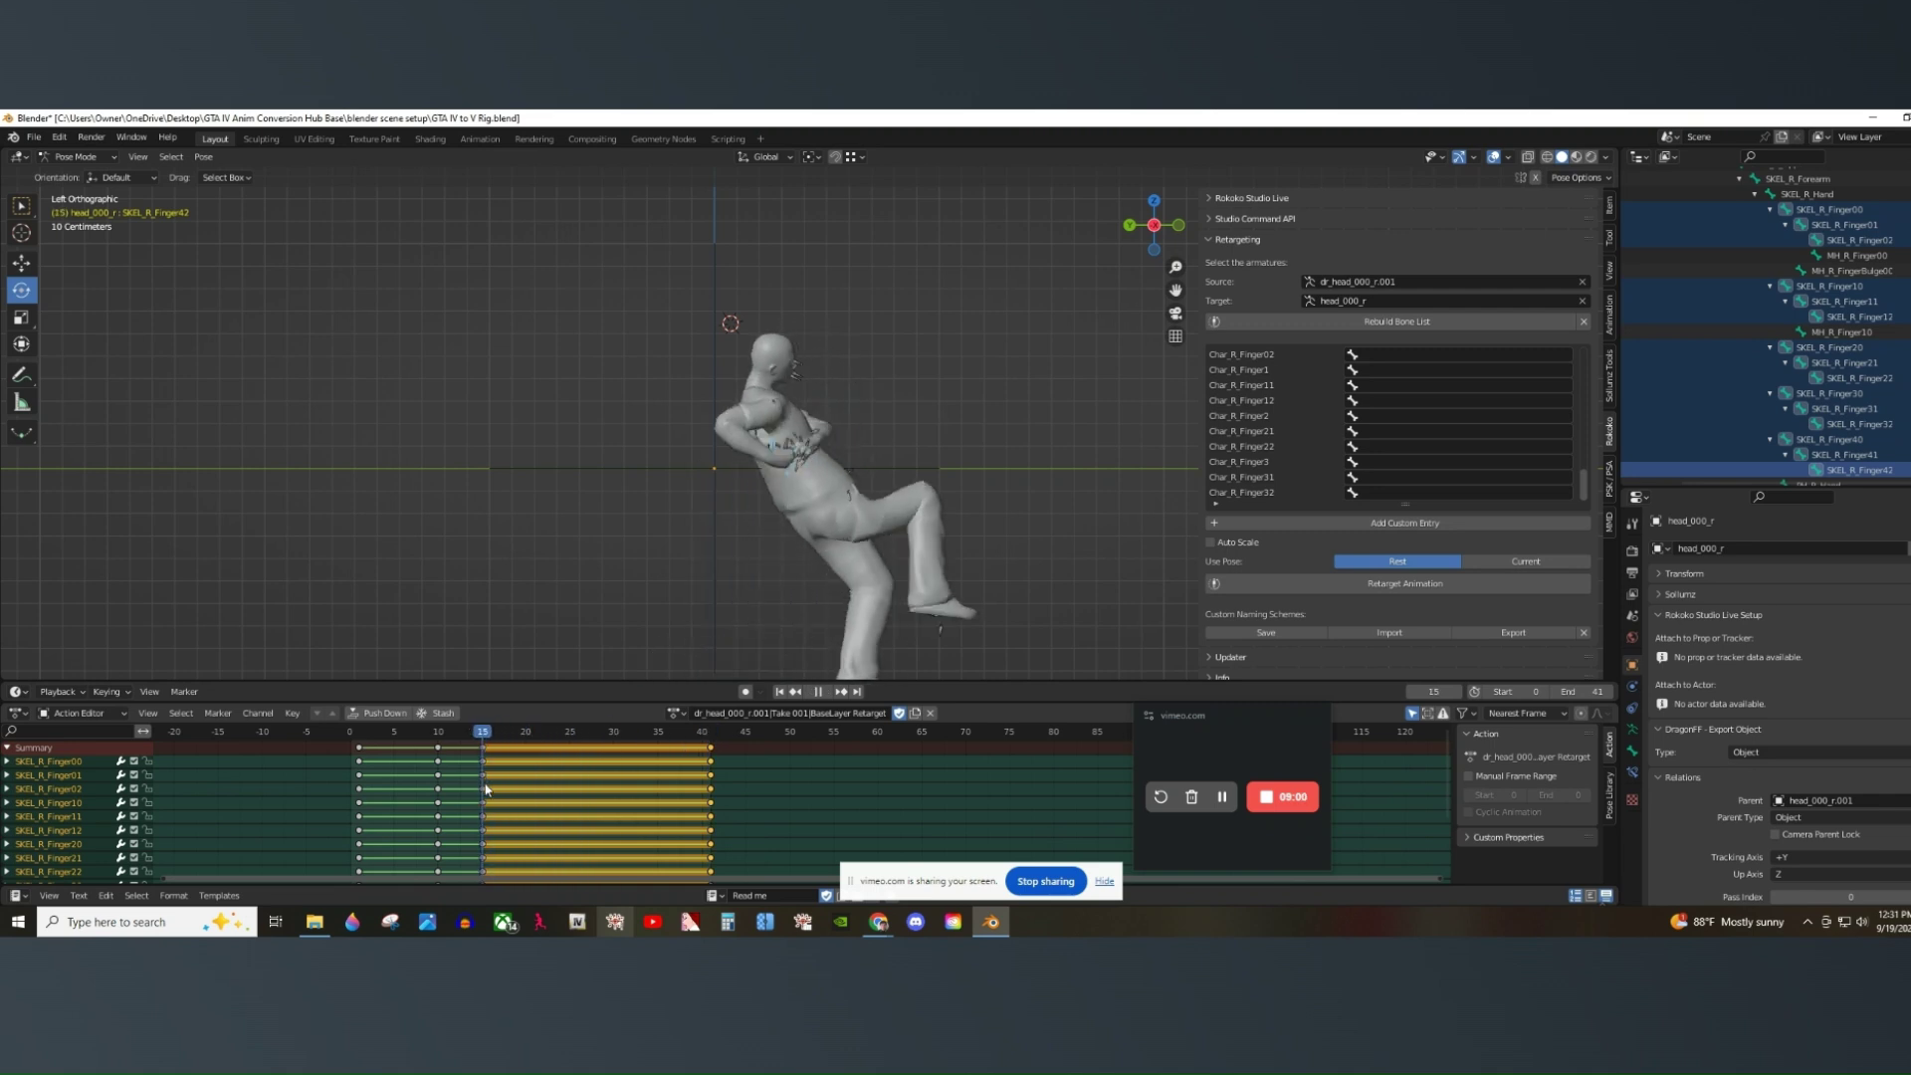
# Duplicate the right finger keyframes from frame 10 to frame 25.
pyautogui.press('space')
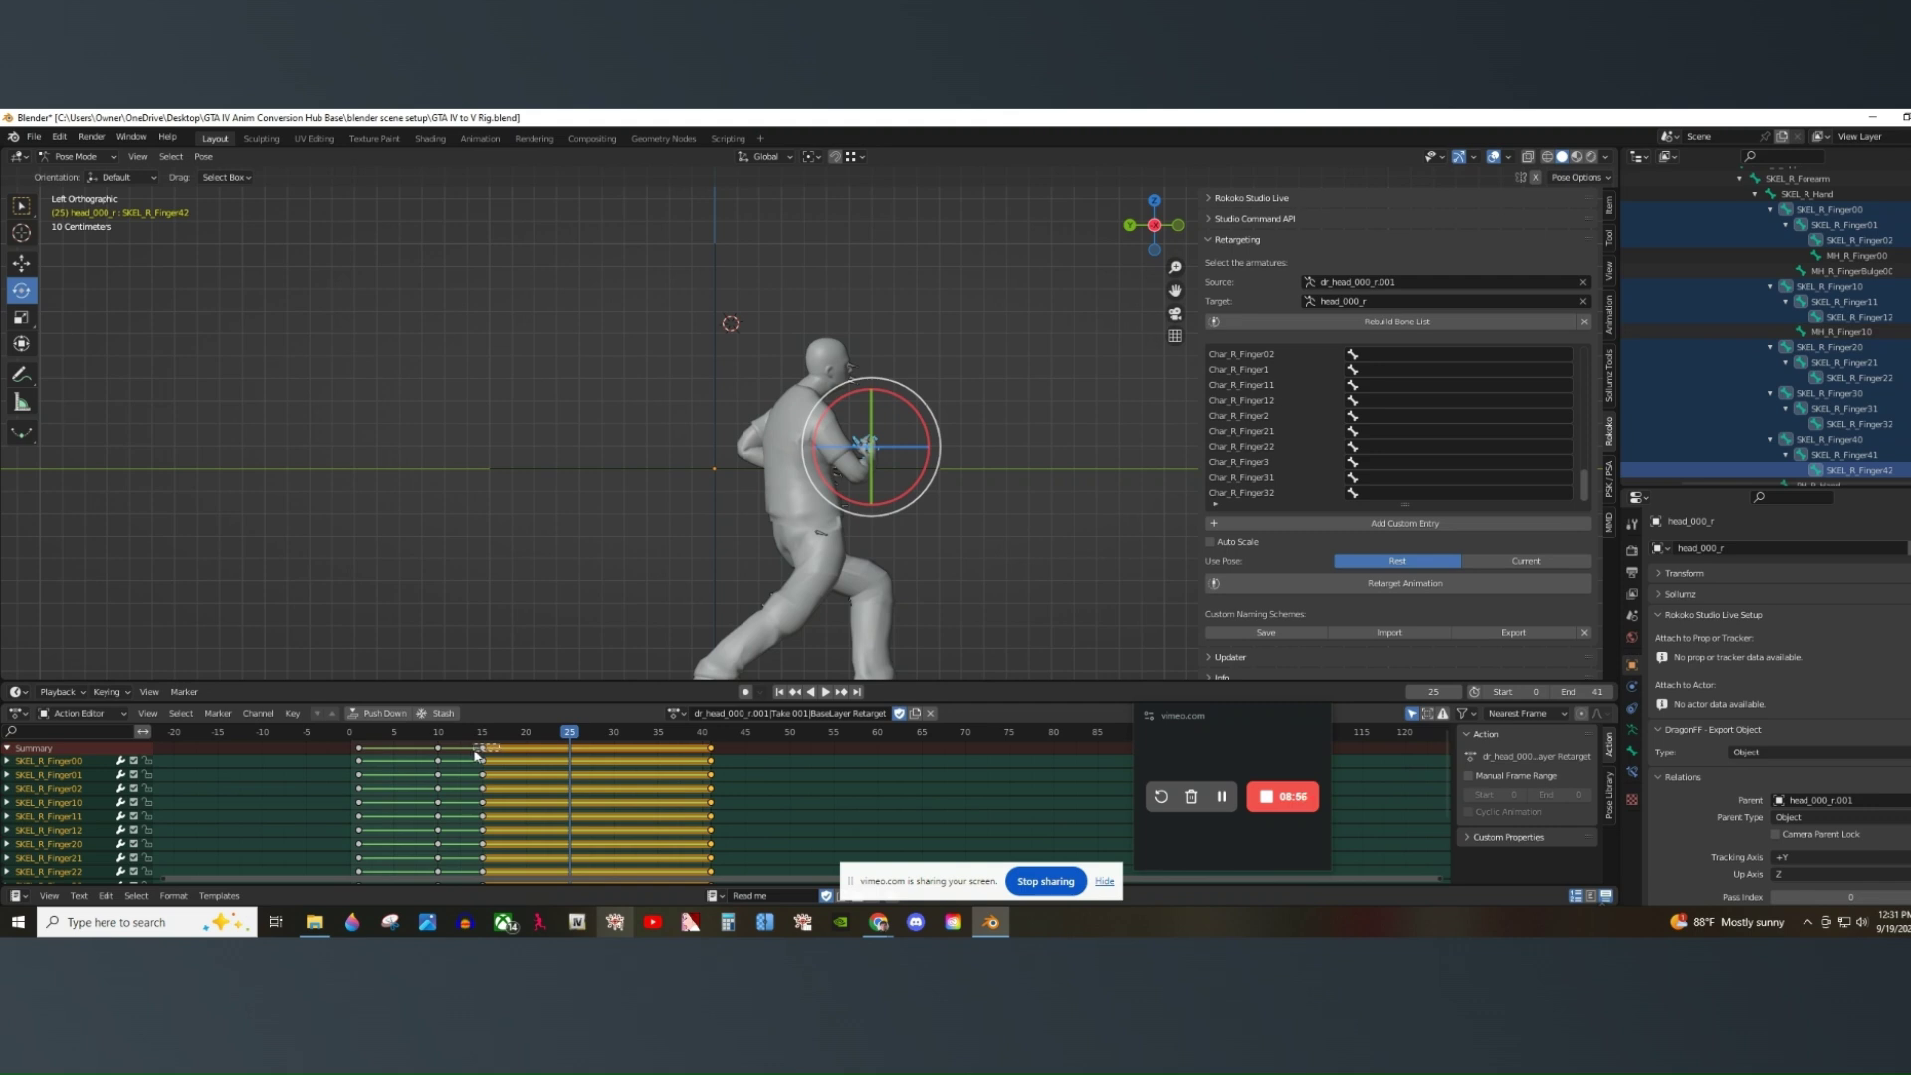
pyautogui.click(491, 754)
pyautogui.rightClick(430, 753)
pyautogui.click(428, 746)
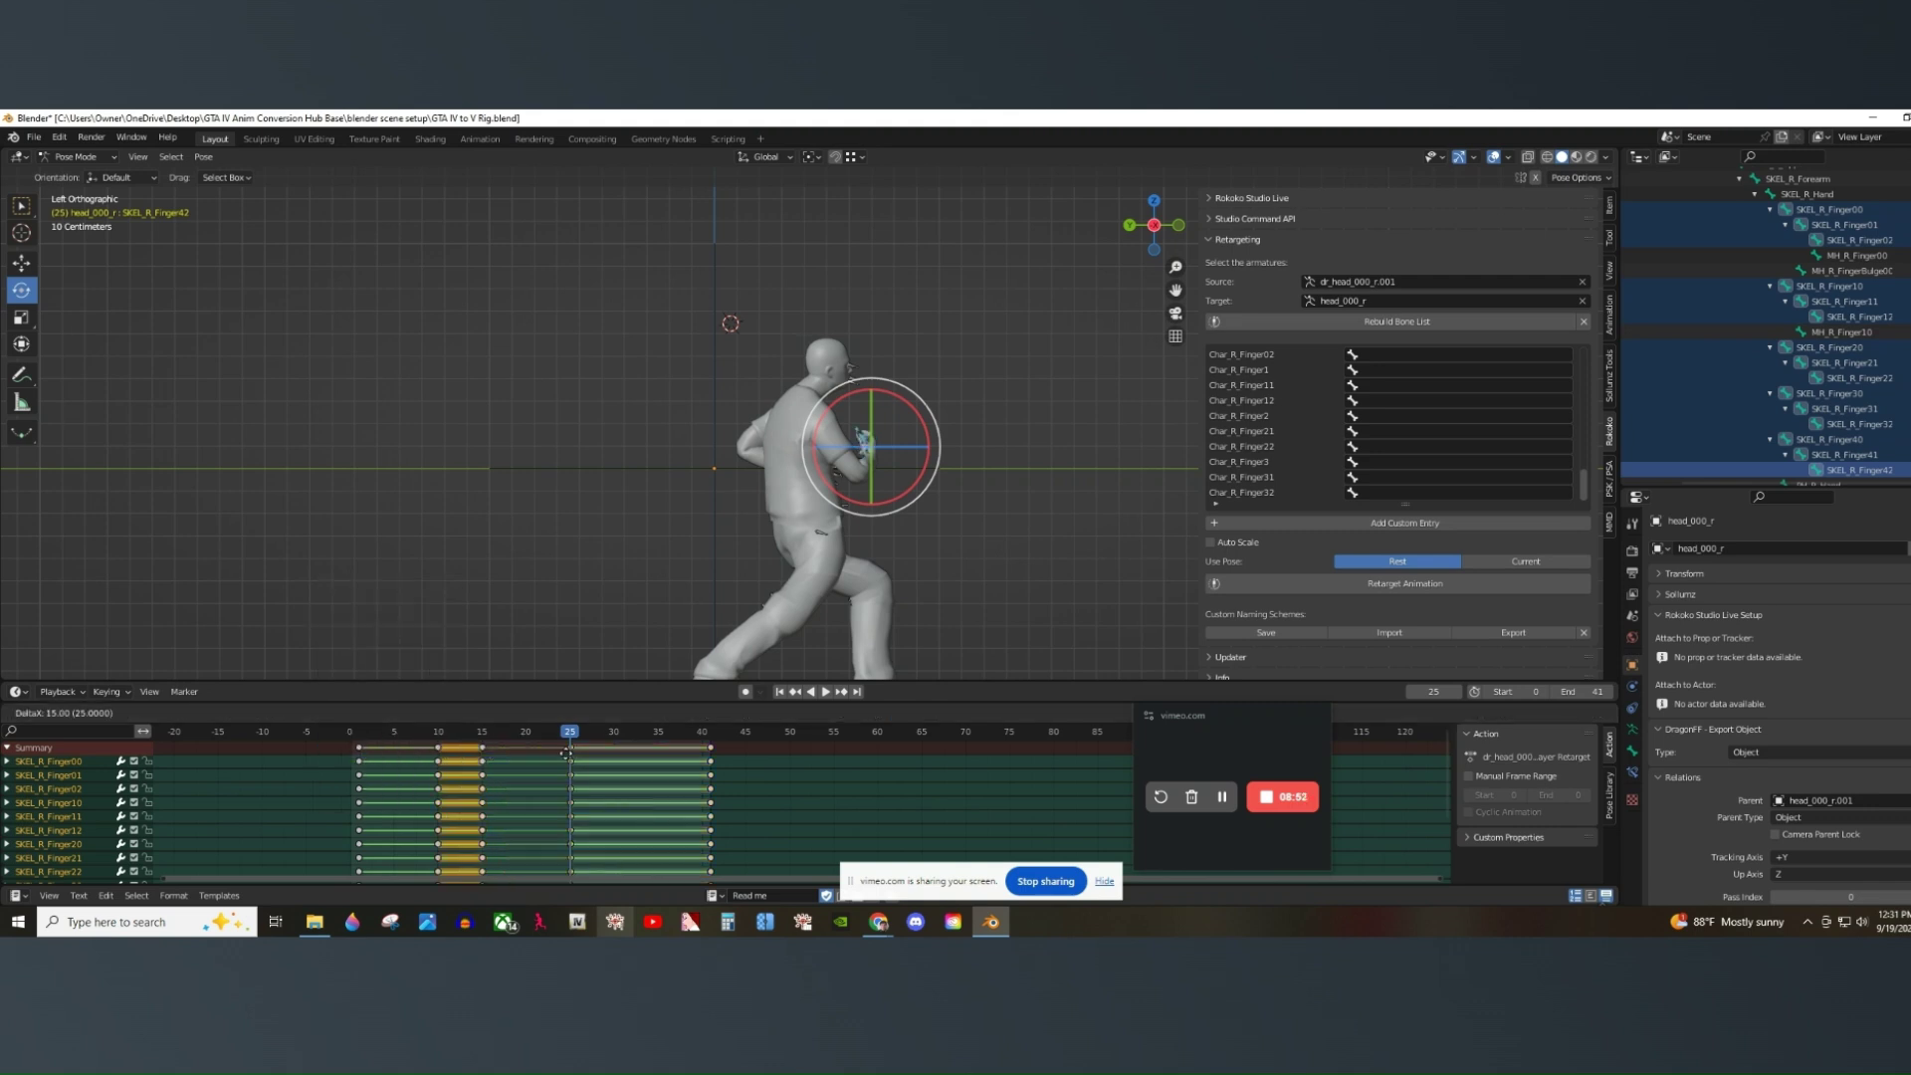
pyautogui.press('Escape')
# Play the animation and review the hands from several angles and up close, then return to frame 1.
pyautogui.moveTo(1153, 225); pyautogui.dragTo(1040, 264)
pyautogui.press('space')
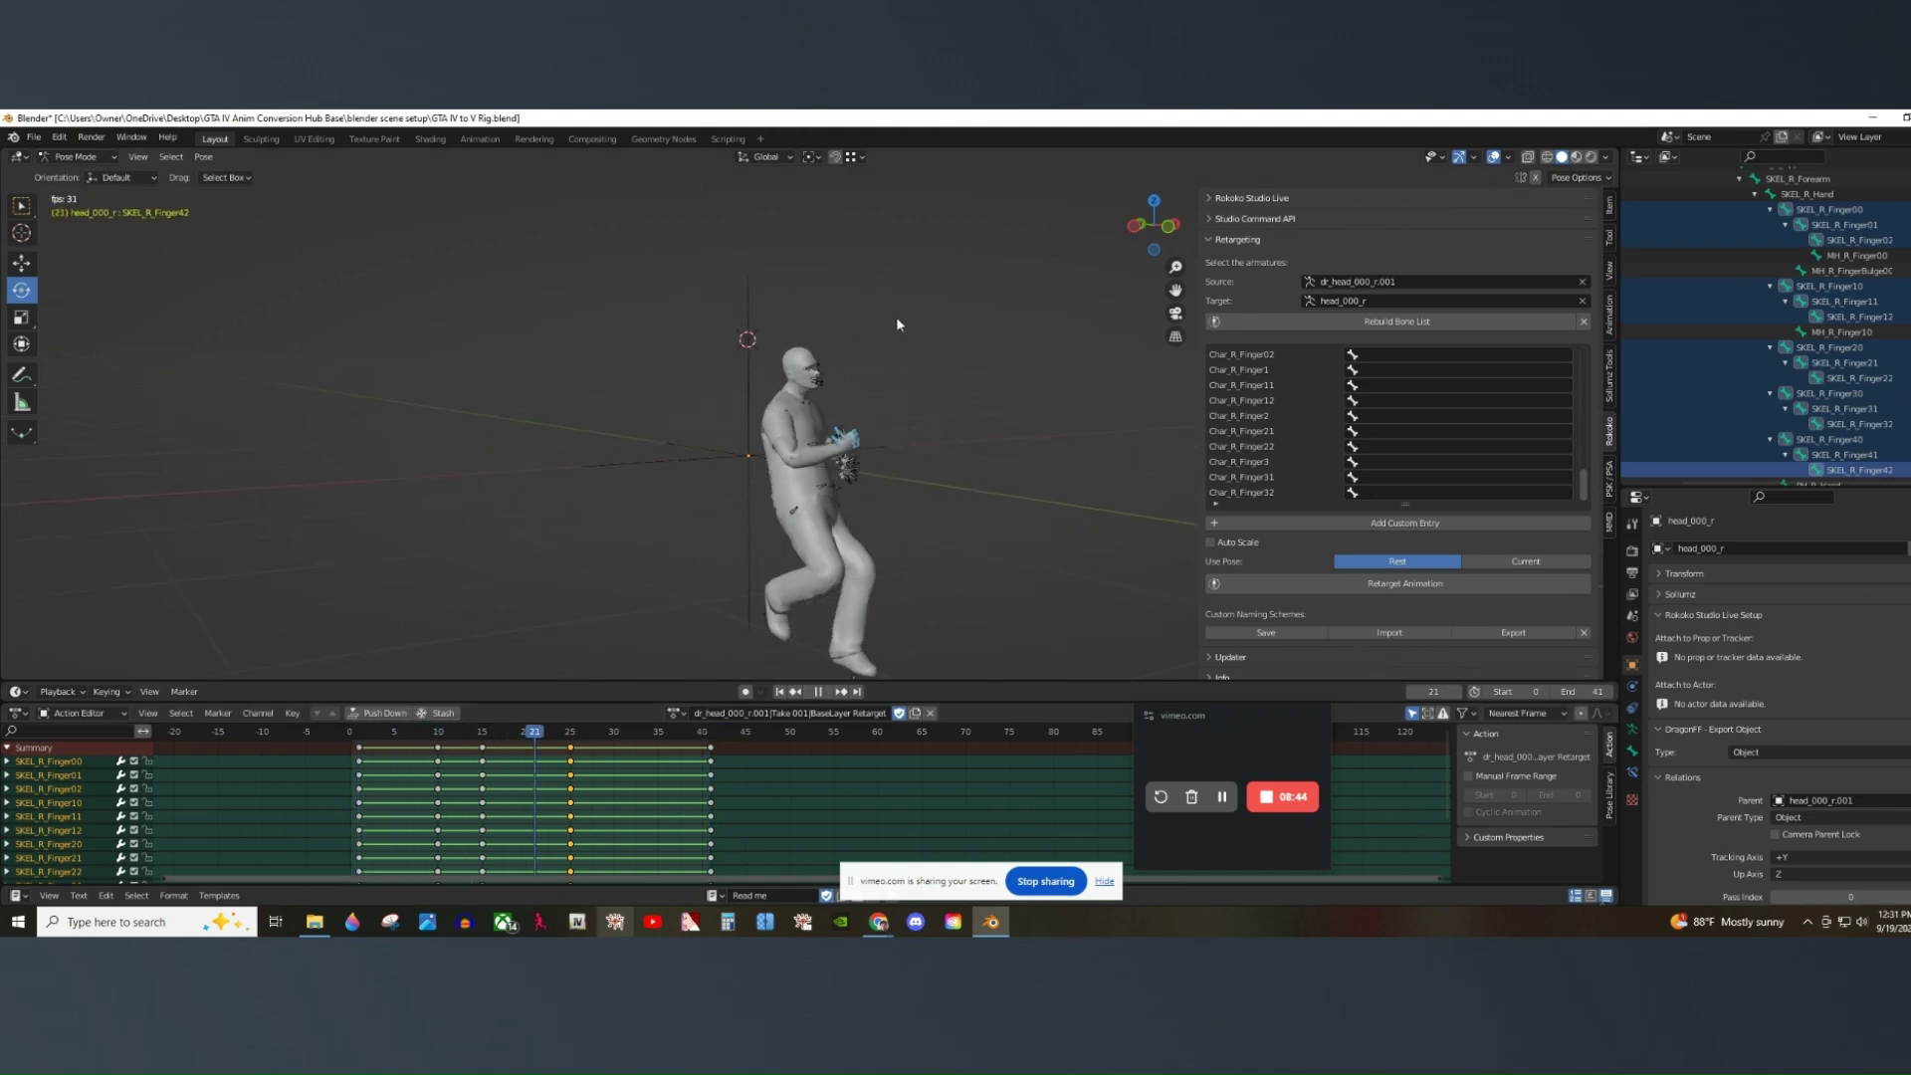
pyautogui.moveTo(1154, 221); pyautogui.dragTo(1259, 212)
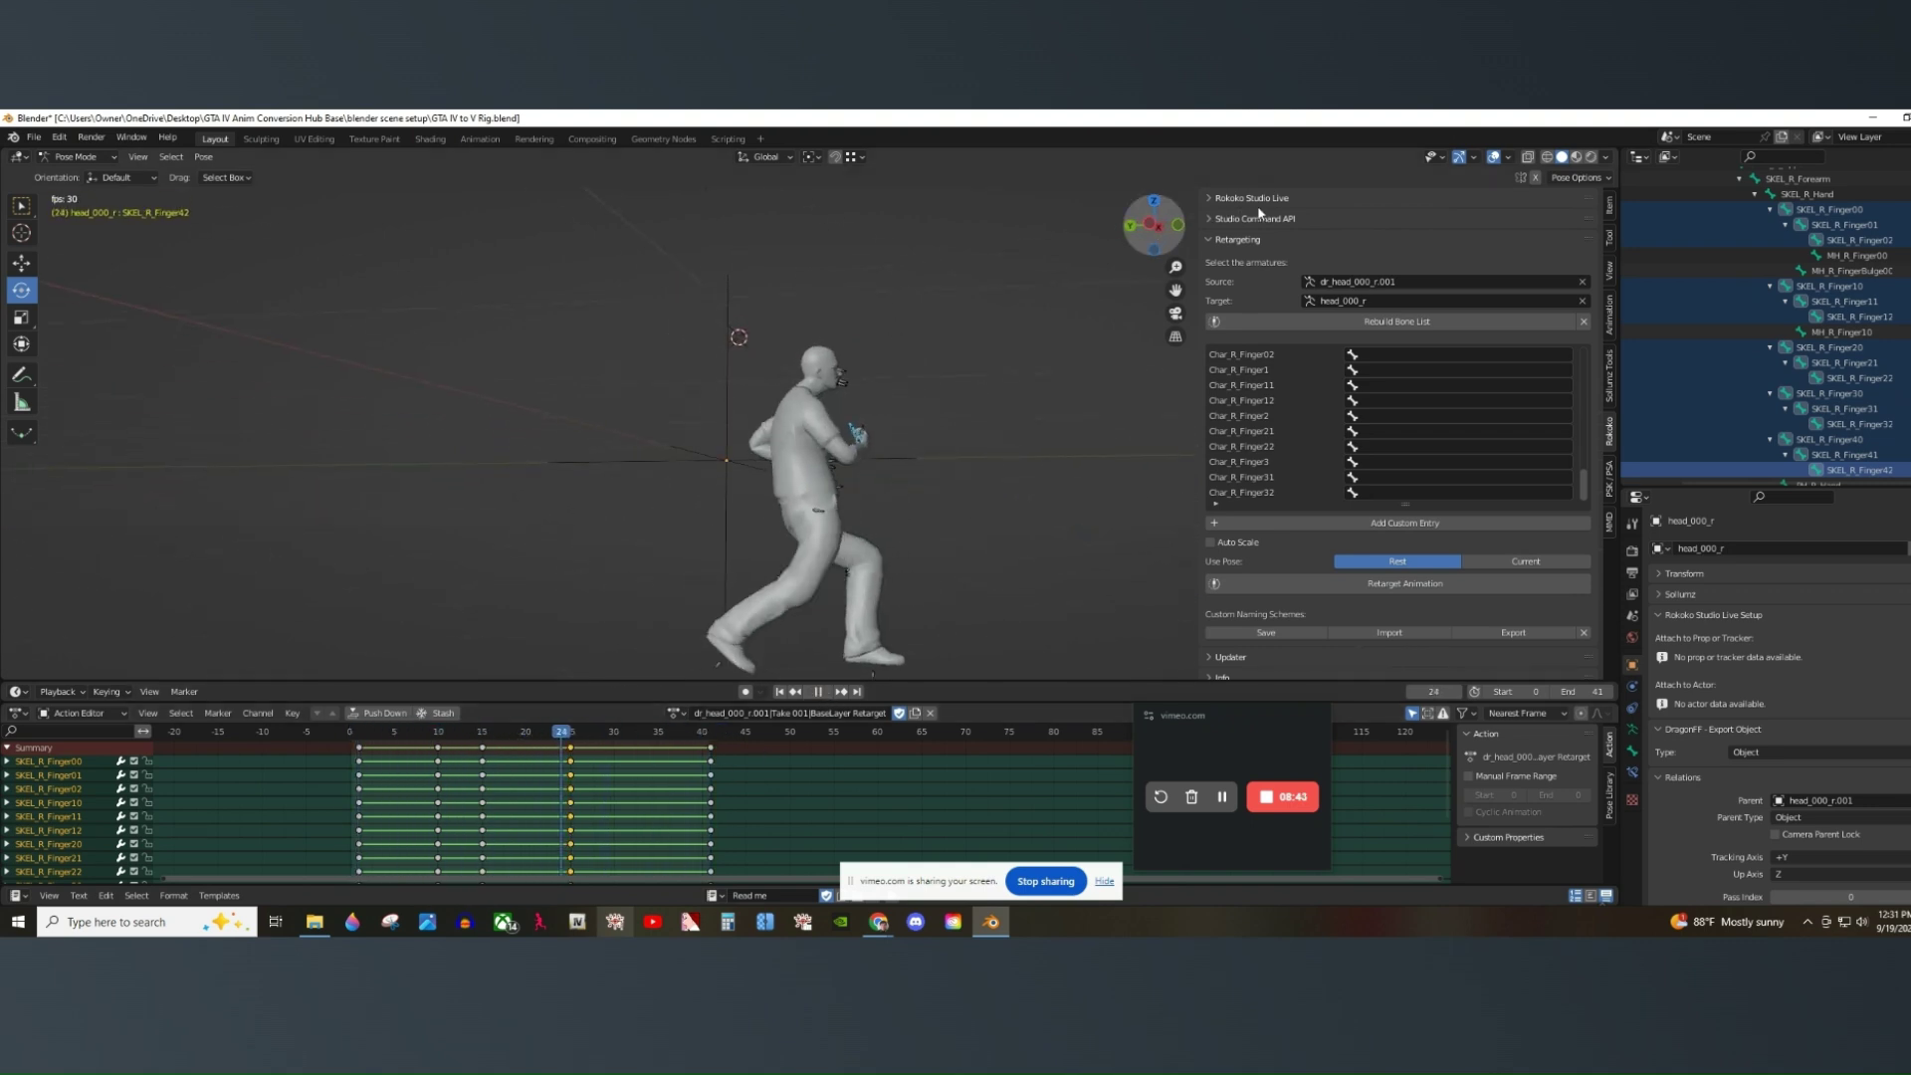
pyautogui.click(1157, 225)
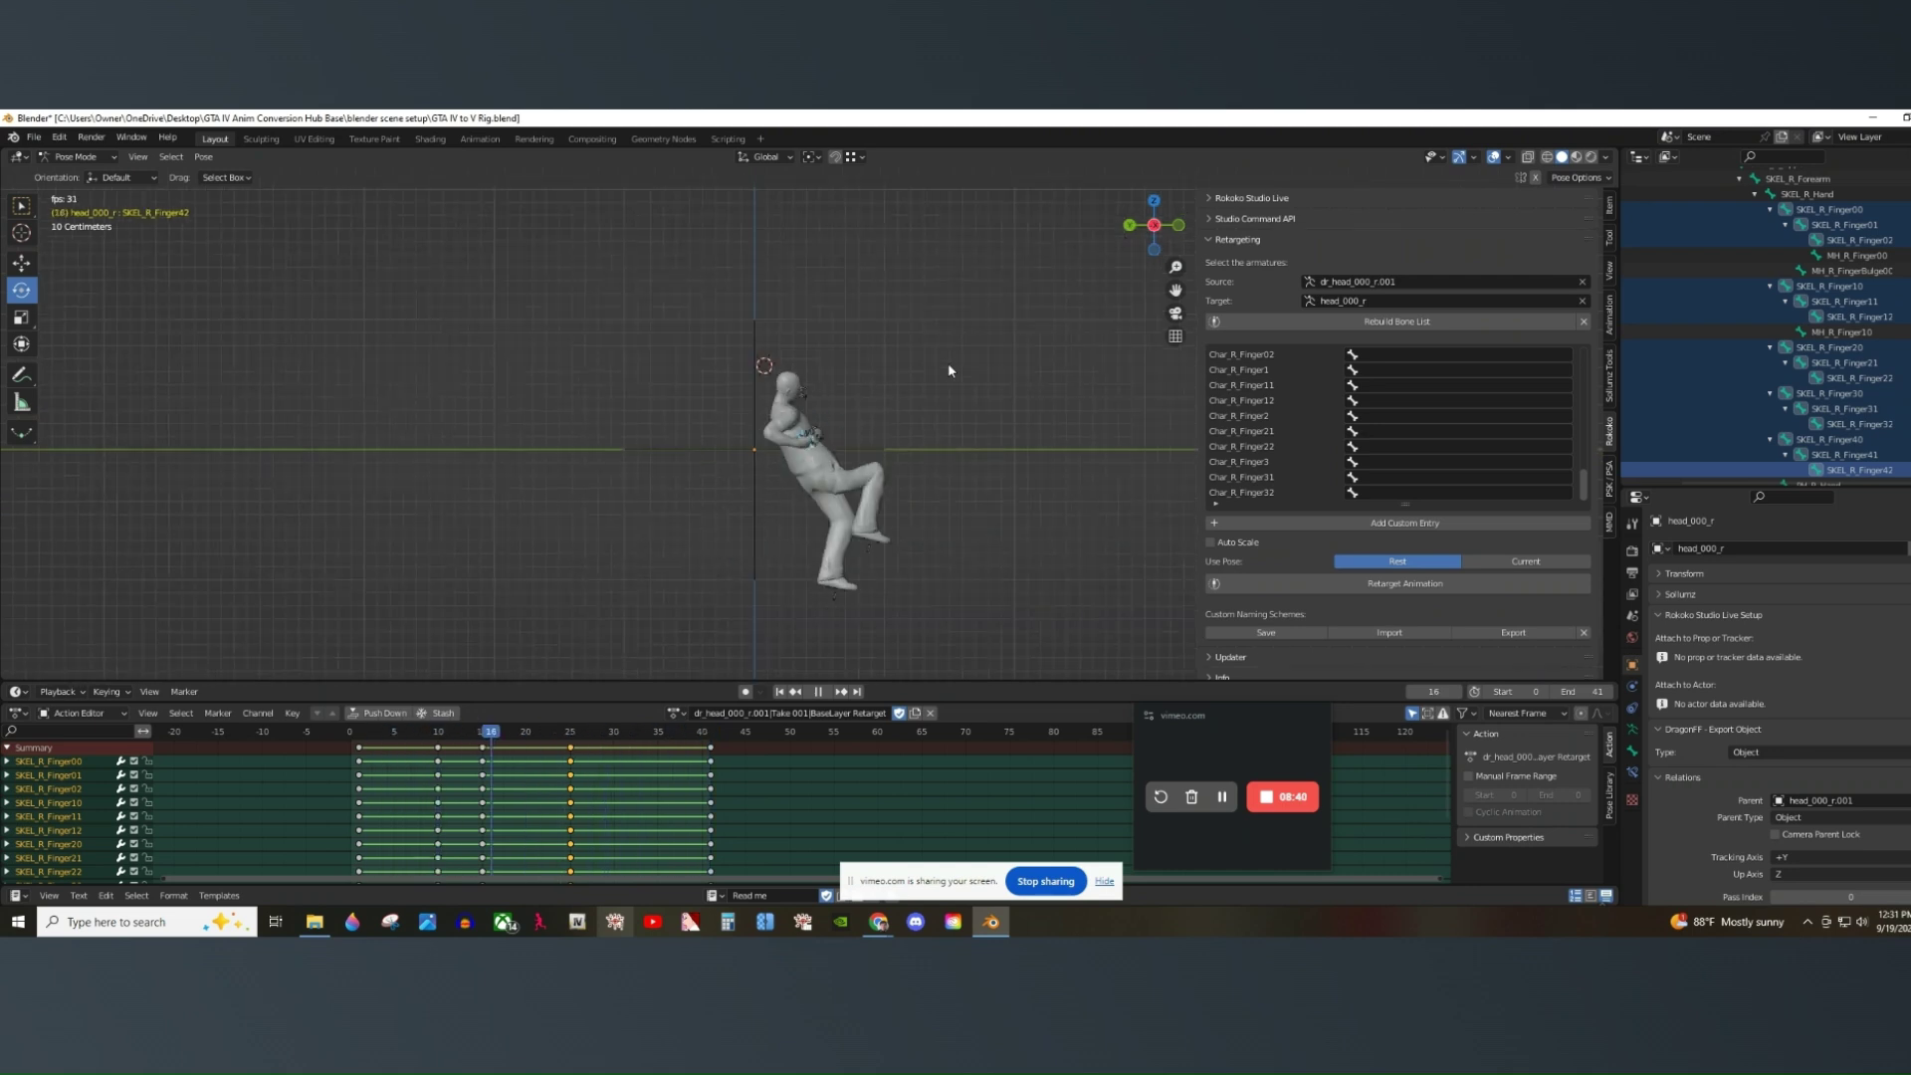
pyautogui.moveTo(1155, 223)
pyautogui.mouseDown()
pyautogui.moveTo(1095, 227)
pyautogui.moveTo(1157, 219)
pyautogui.mouseUp()
pyautogui.scroll(5, 994, 463)
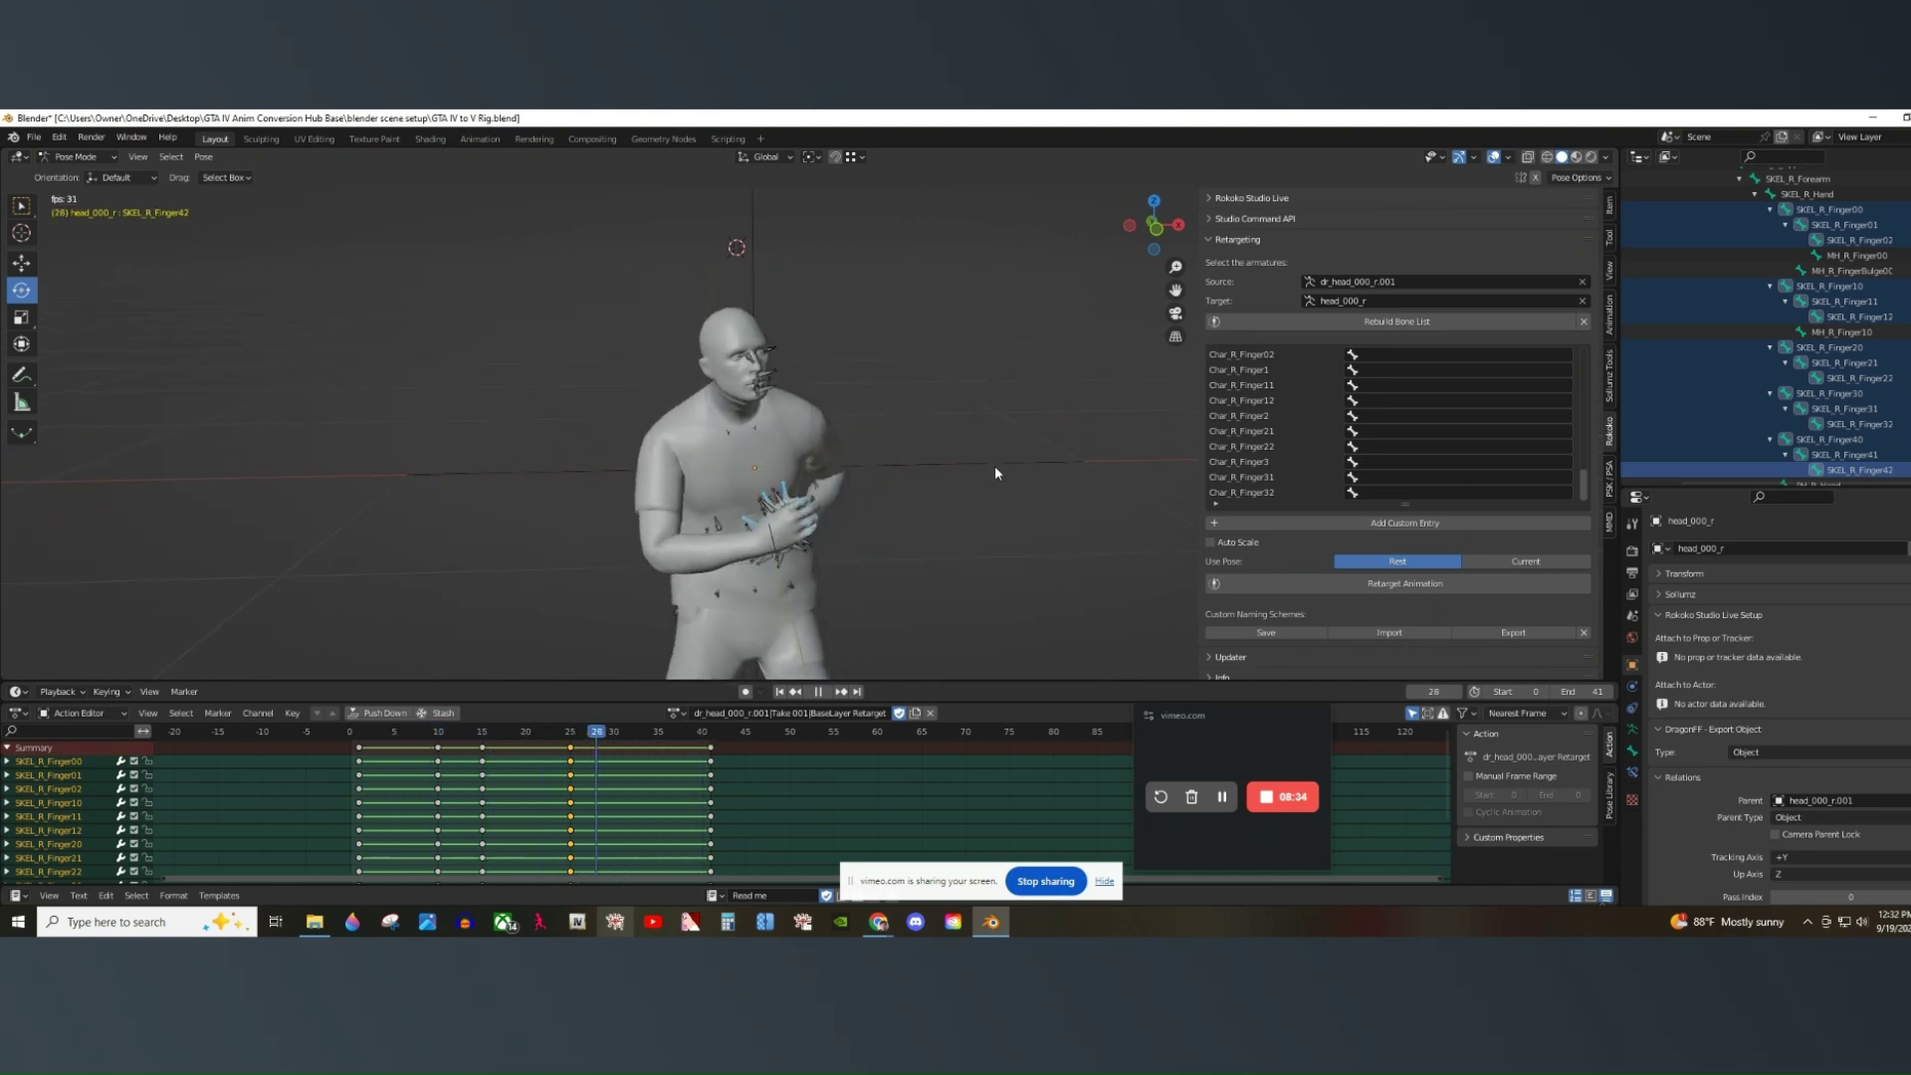
pyautogui.click(820, 694)
pyautogui.moveTo(646, 733); pyautogui.dragTo(365, 824)
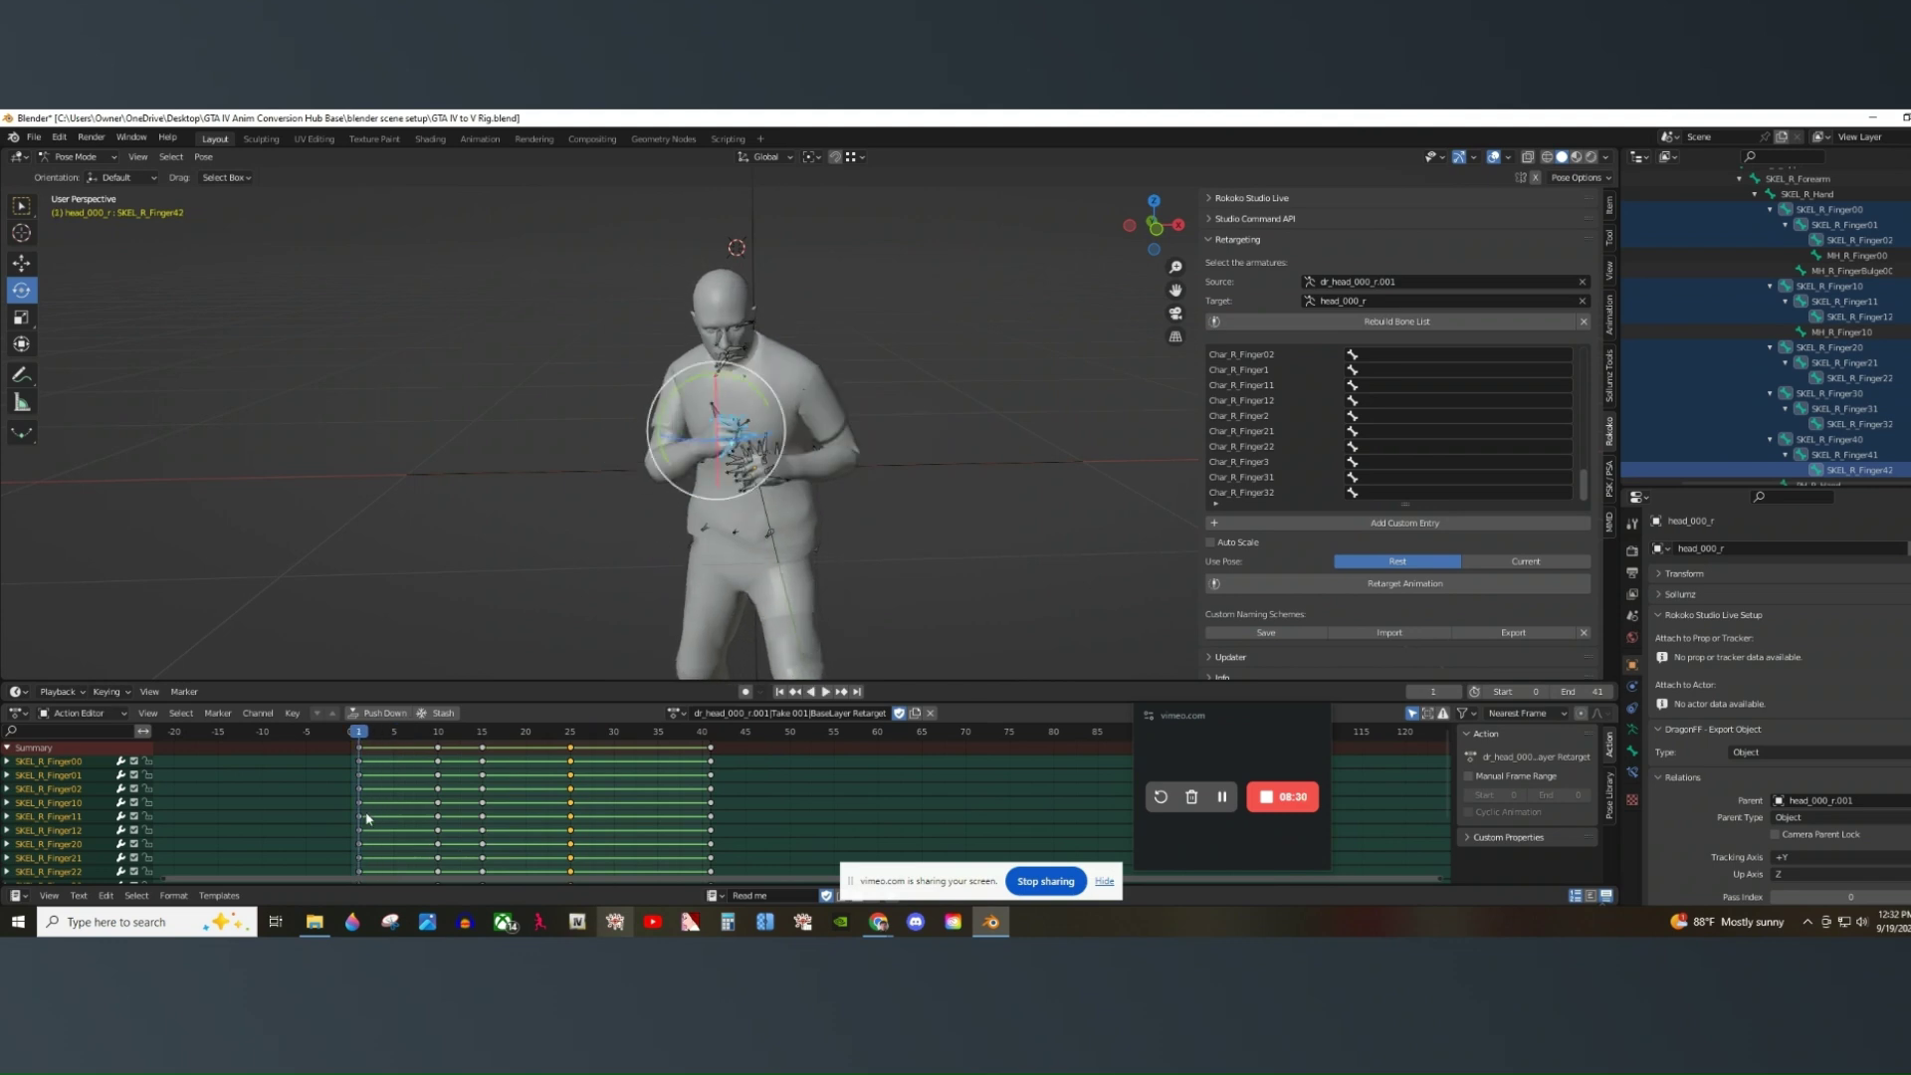
# Switch to Object Mode, select the whole character rig at frame 0, and mirror it along the global Y axis.
pyautogui.click(1129, 225)
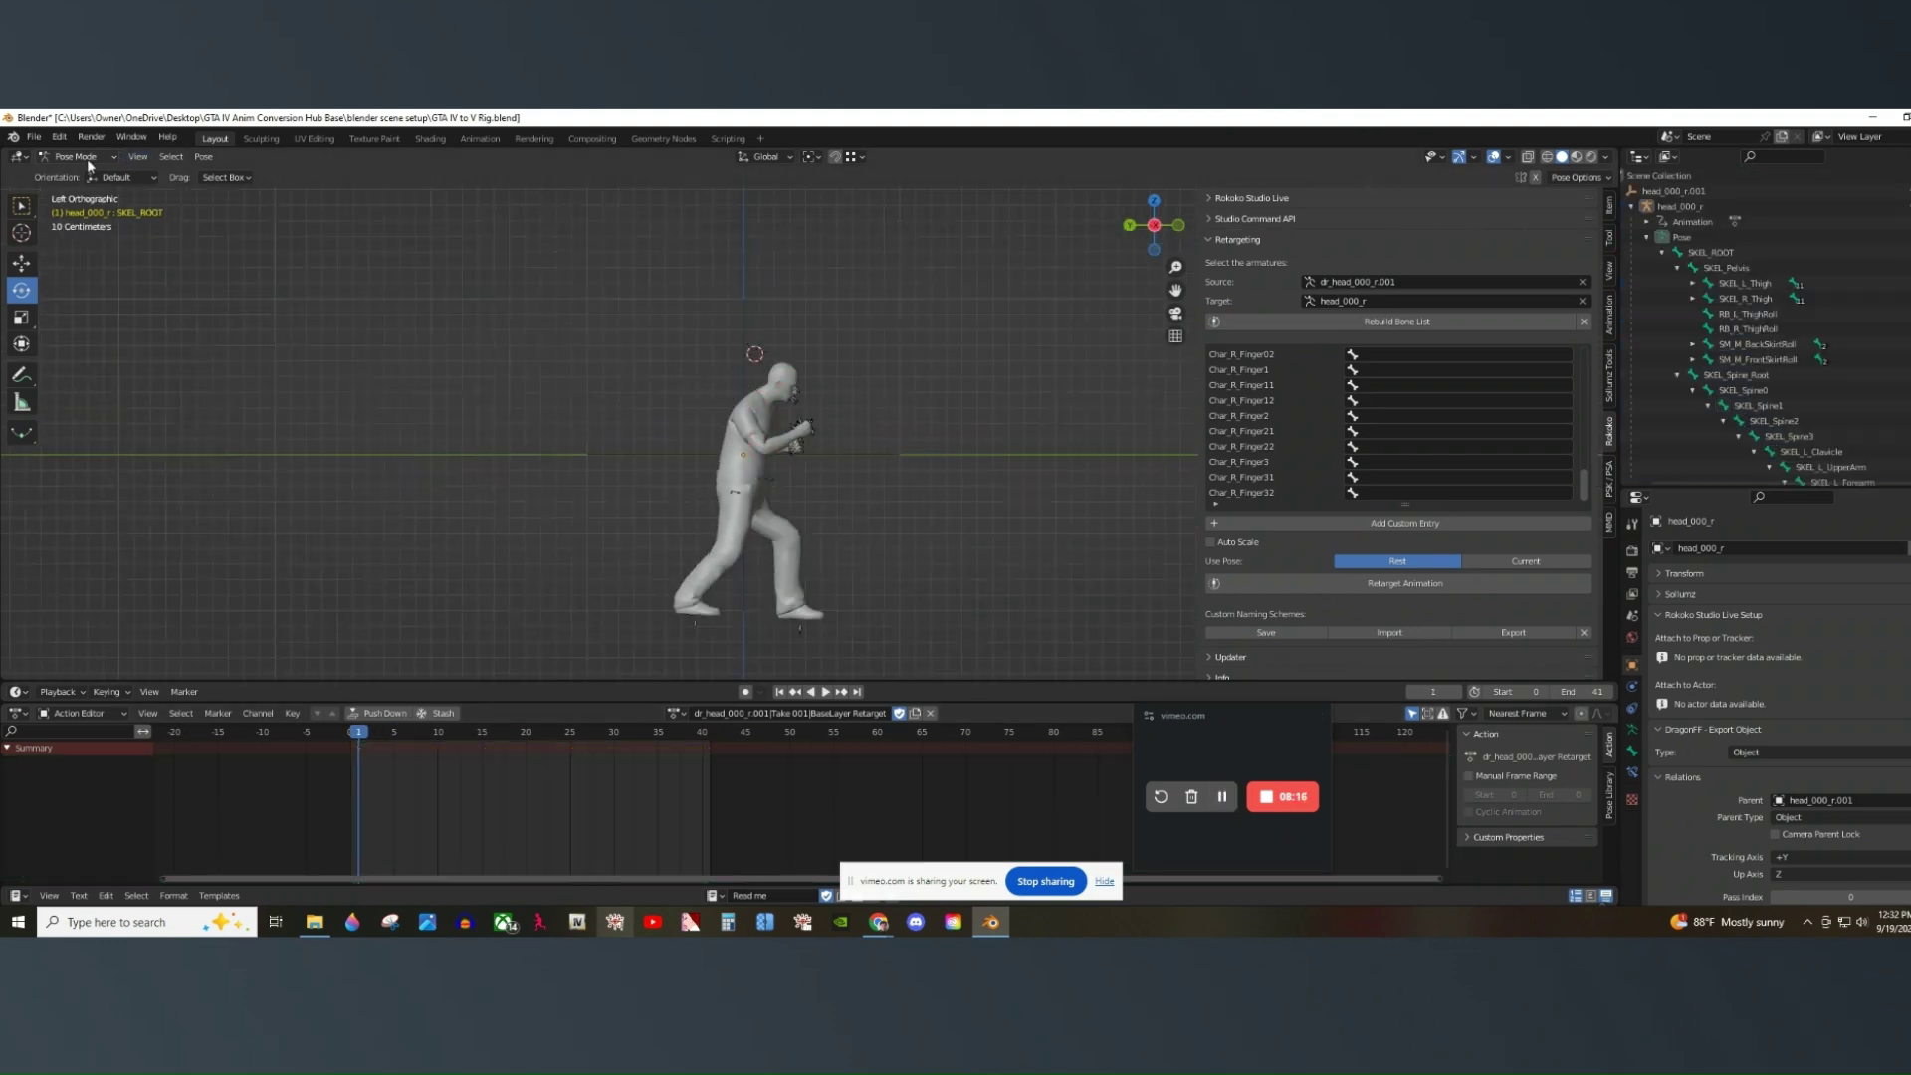
pyautogui.hotkey('ctrl', 'Tab')
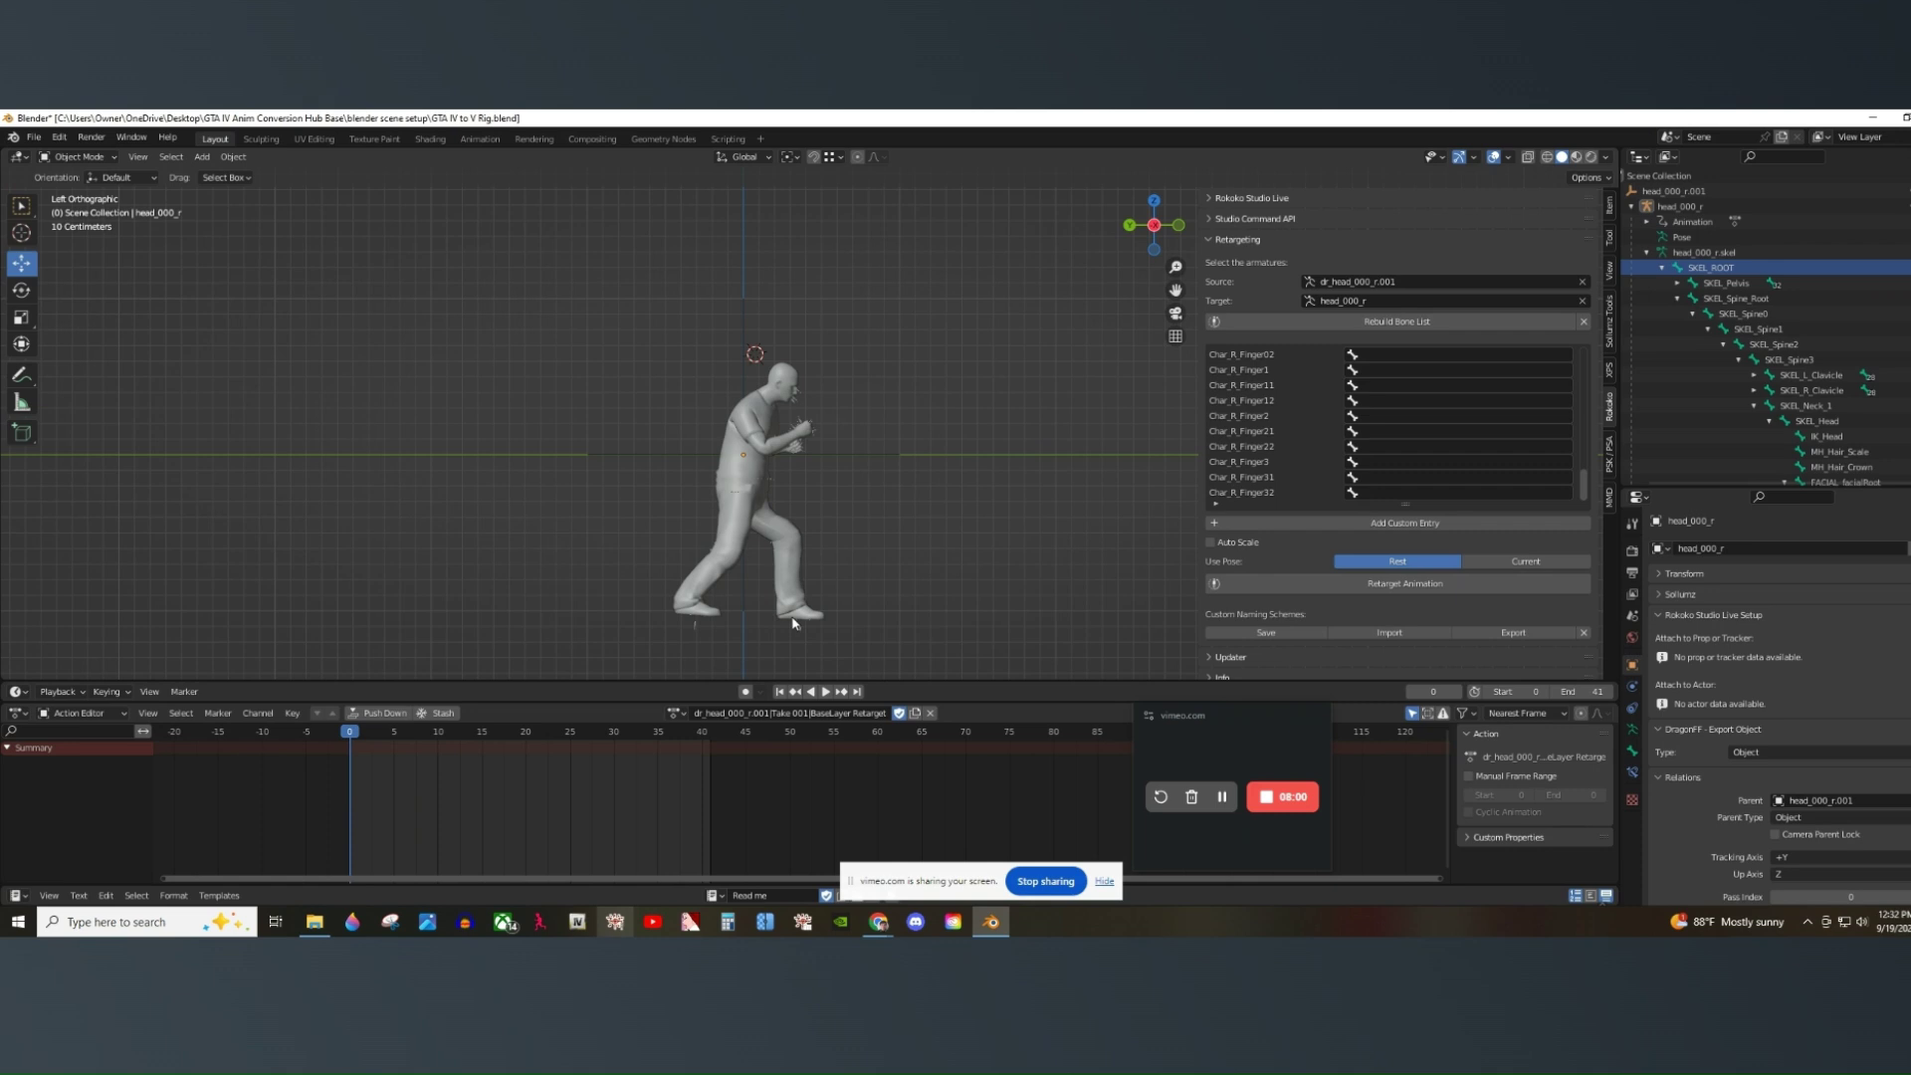
pyautogui.moveTo(944, 481); pyautogui.dragTo(986, 638)
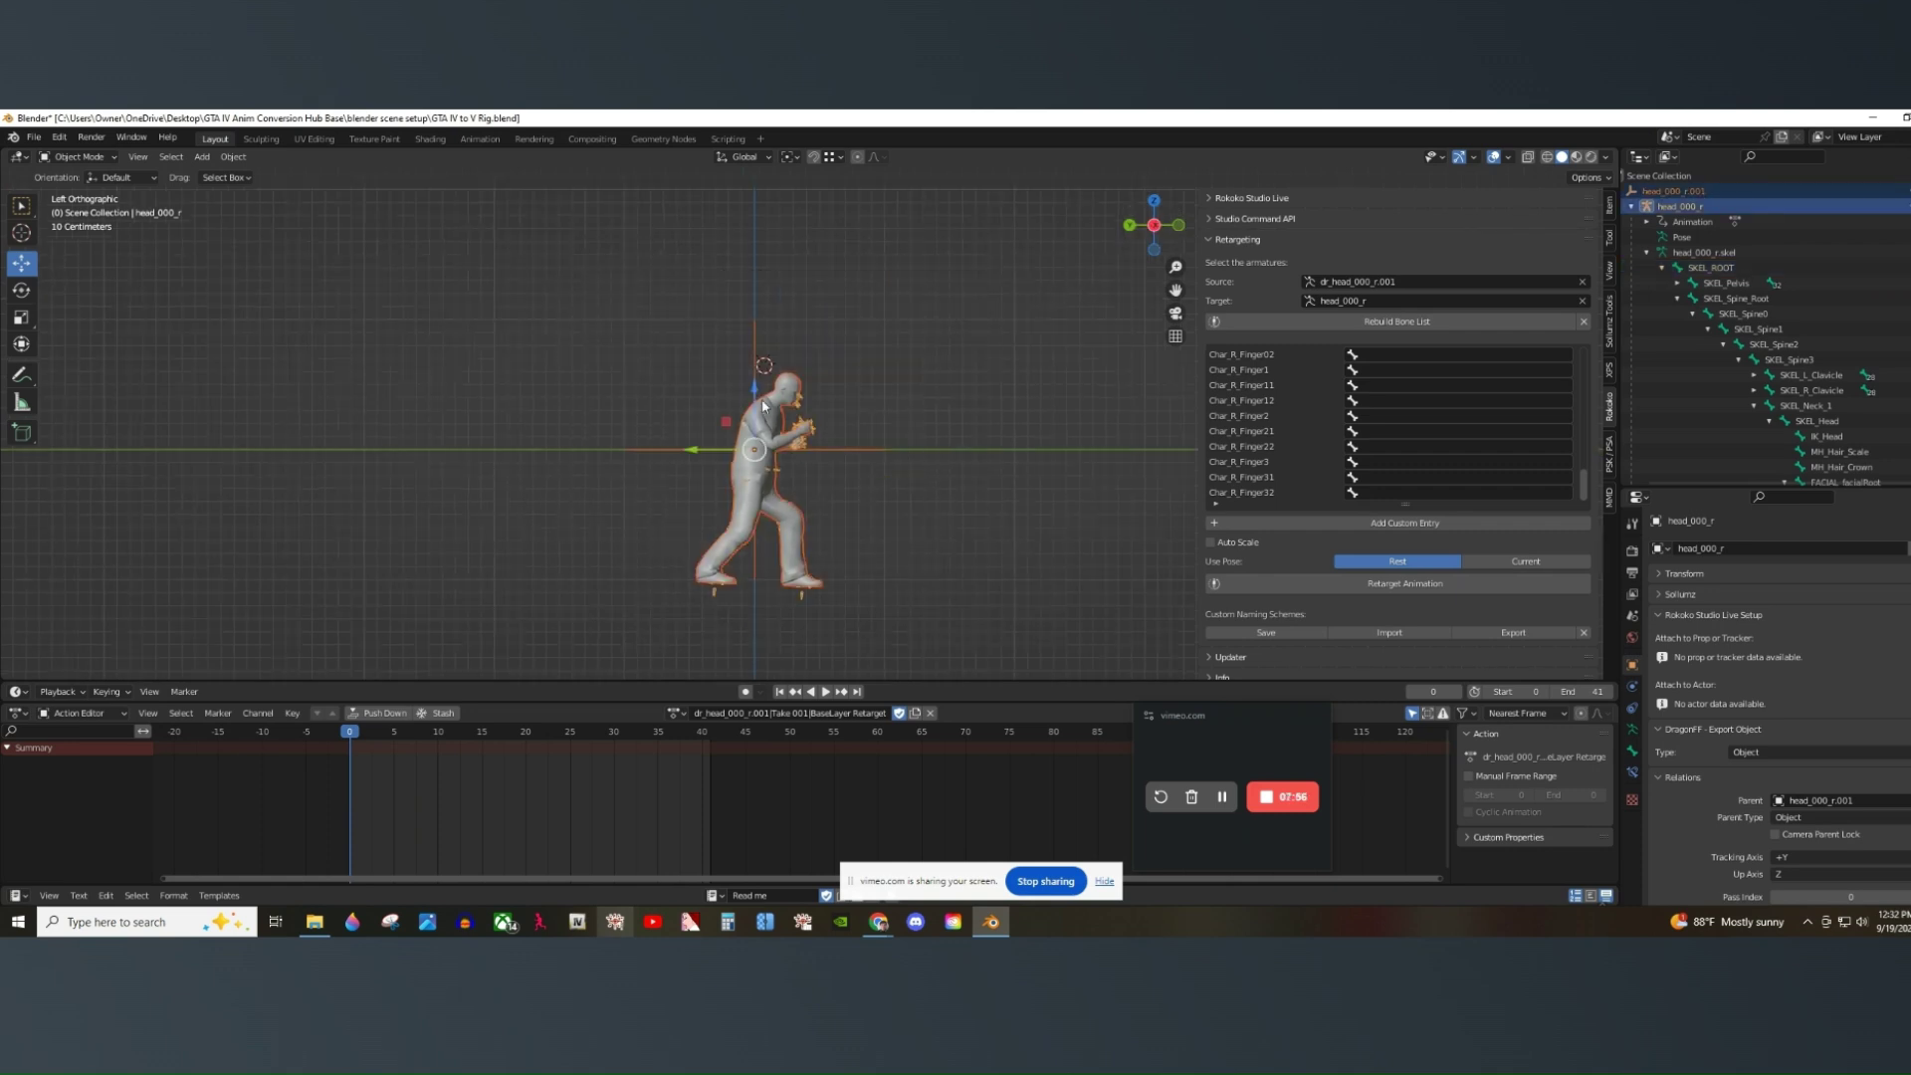
pyautogui.rightClick(754, 433)
pyautogui.moveTo(717, 449)
pyautogui.click(830, 472)
pyautogui.rightClick(756, 450)
pyautogui.click(830, 487)
# Play the mirrored animation in the right side view and return to frame 0.
pyautogui.click(1157, 225)
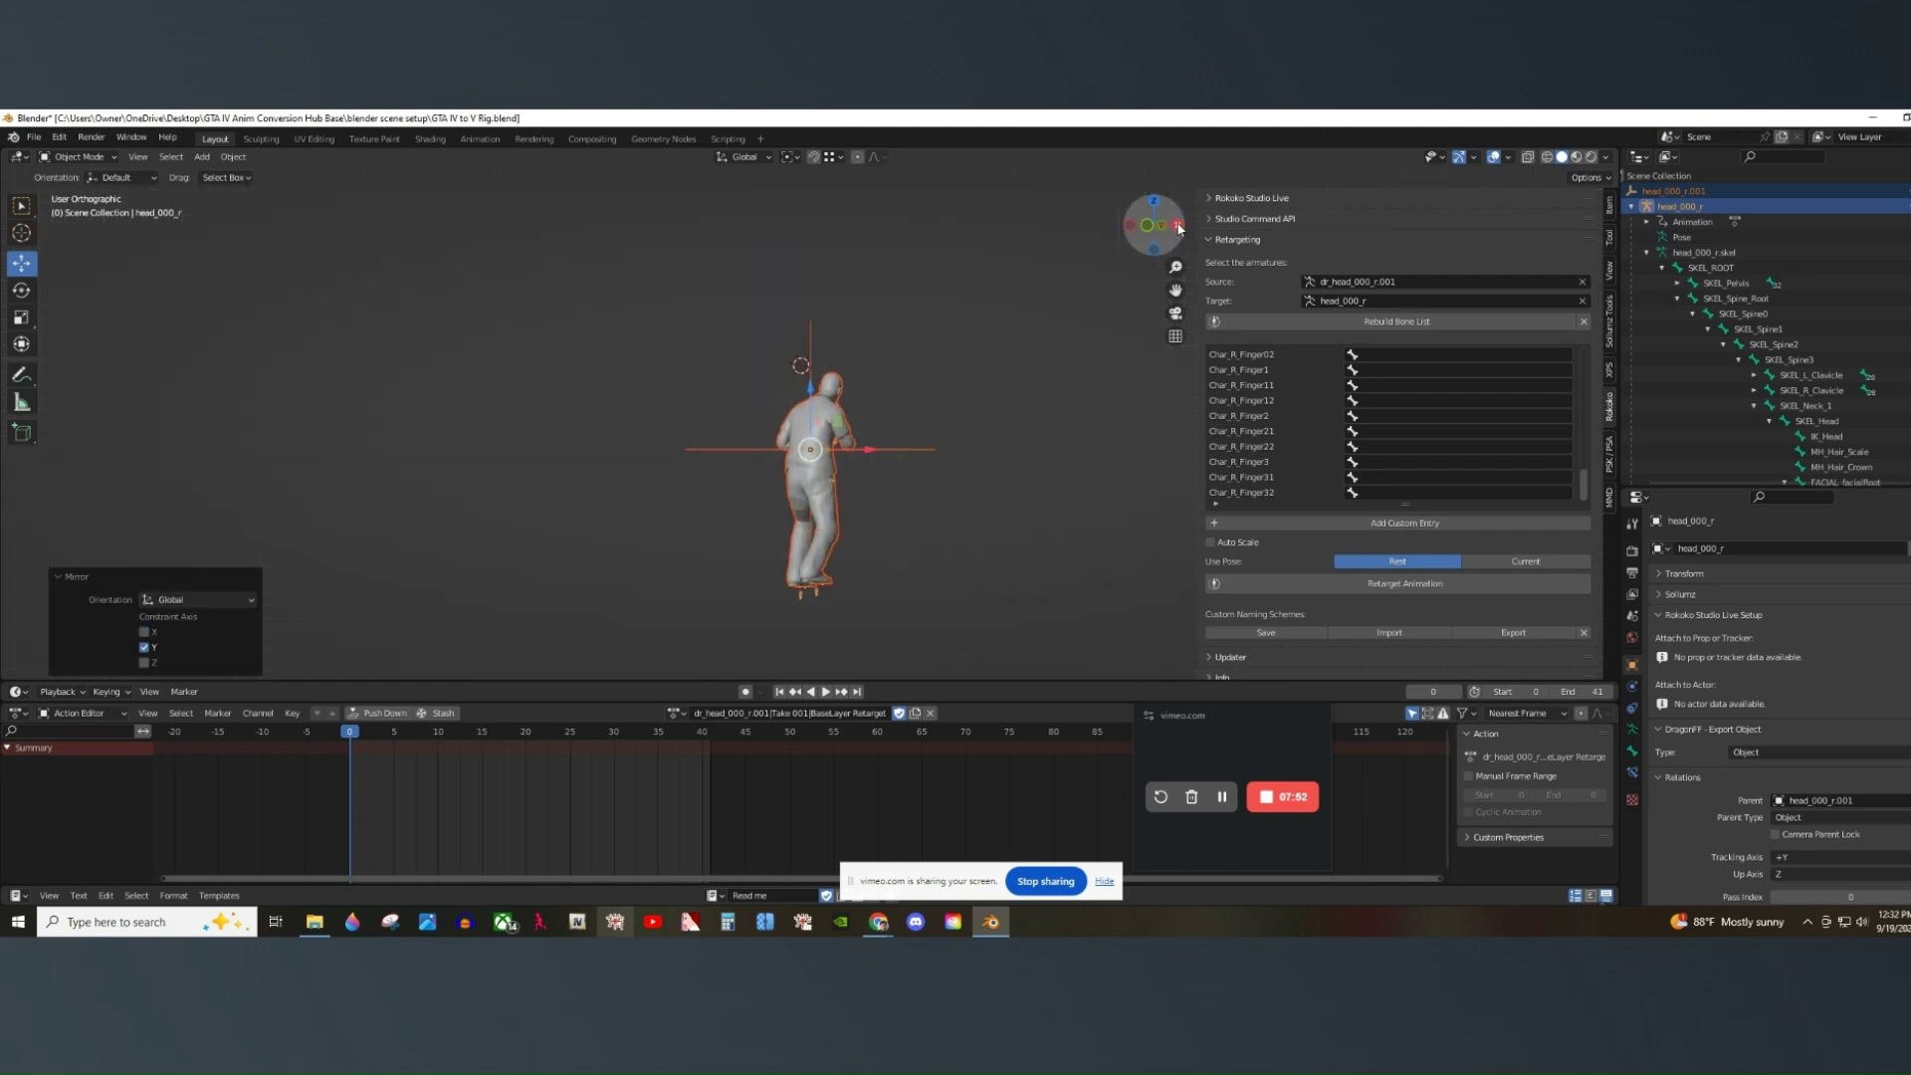
pyautogui.moveTo(1175, 290); pyautogui.dragTo(944, 261)
pyautogui.scroll(2, 985, 538)
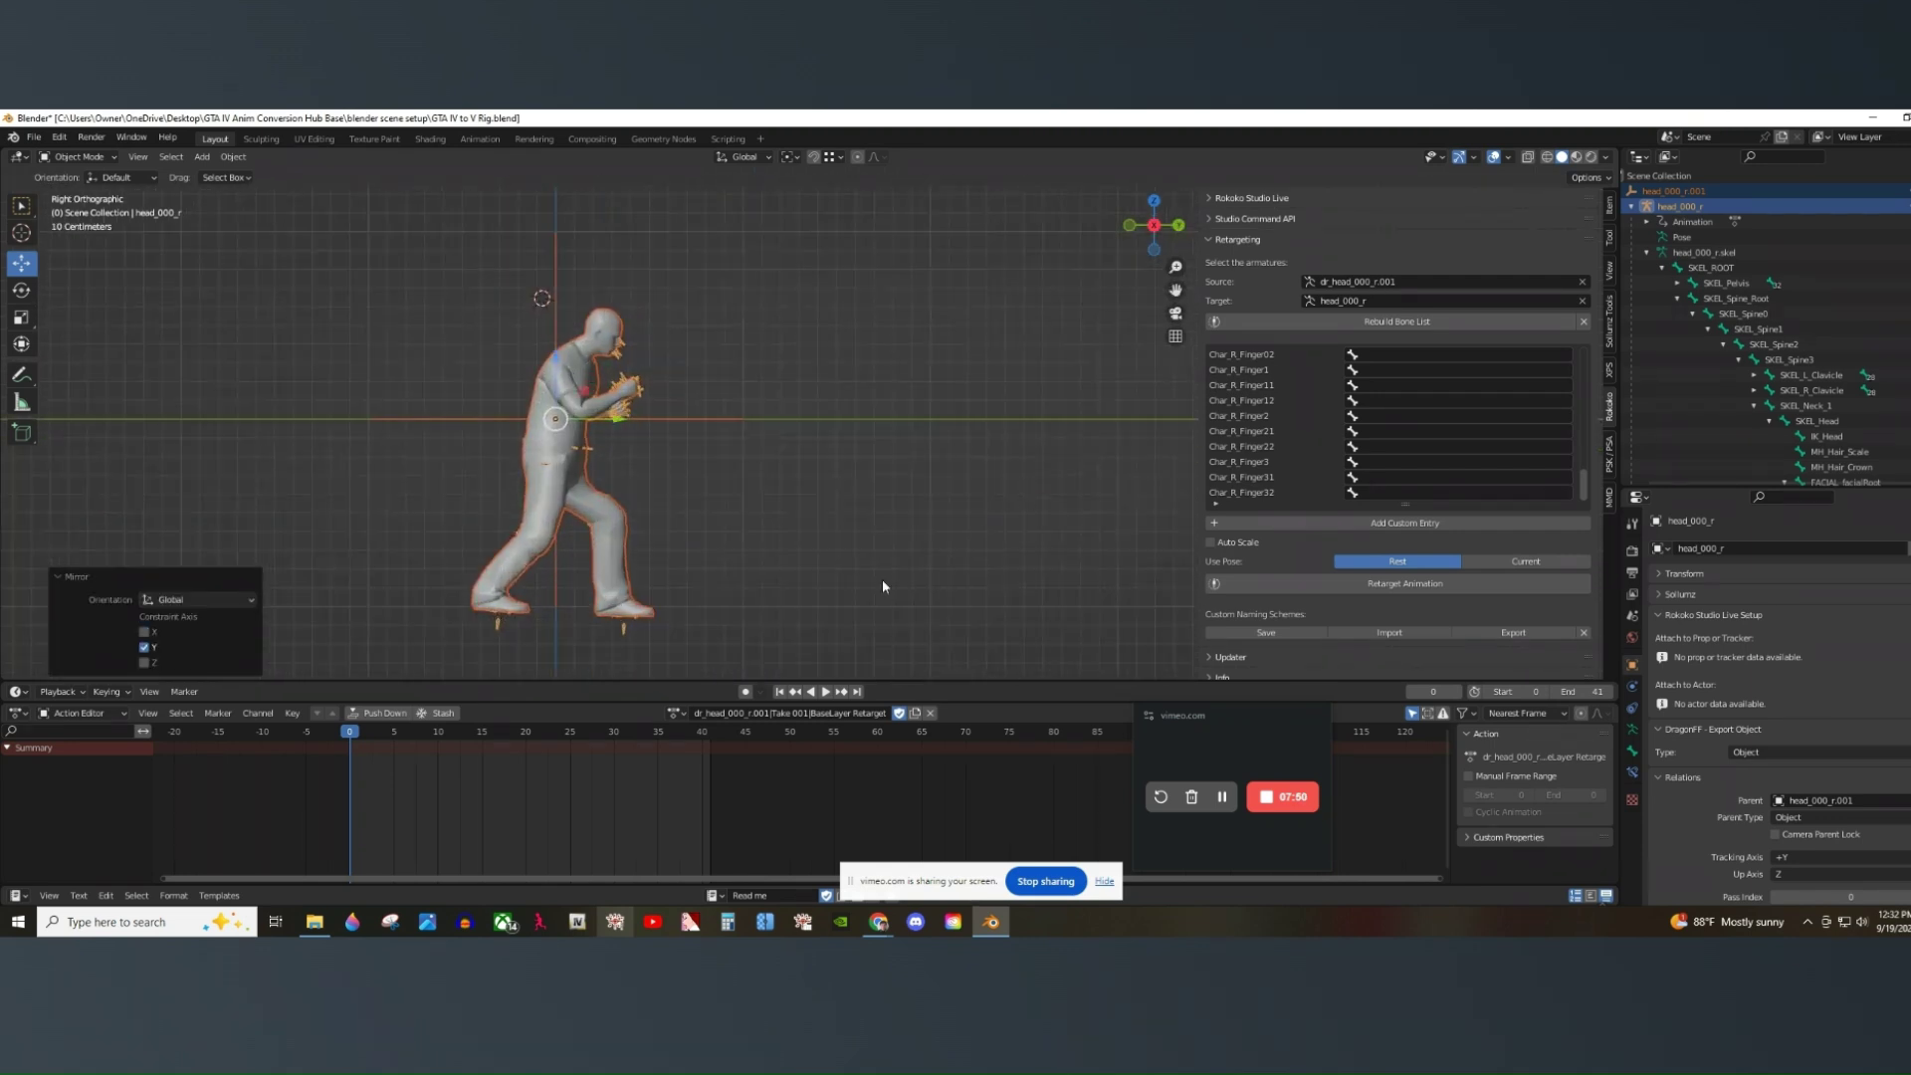
pyautogui.scroll(-1, 985, 538)
pyautogui.click(983, 539)
pyautogui.click(825, 692)
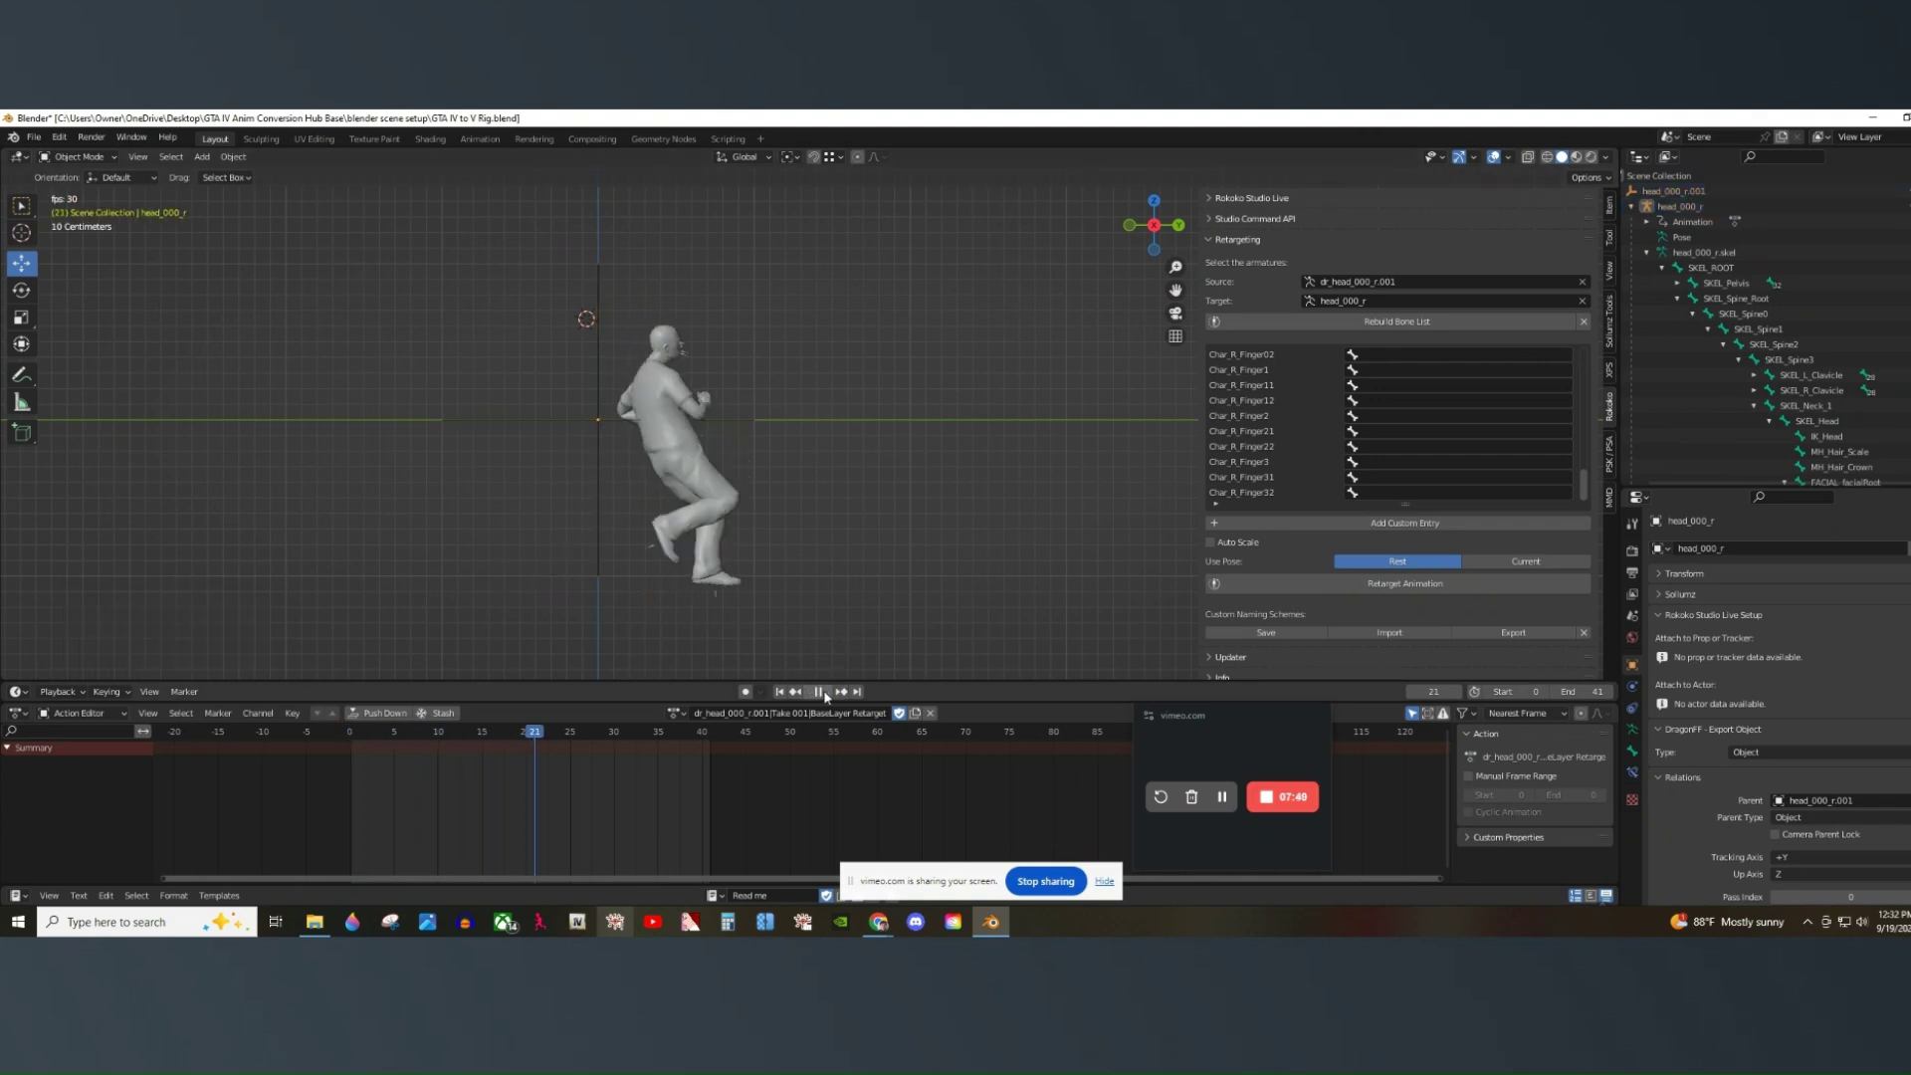
pyautogui.click(825, 691)
pyautogui.moveTo(528, 749); pyautogui.dragTo(350, 776)
# Show the rig's retargeted action in the Action Editor of the Animation workspace and rename it base.
pyautogui.click(1731, 269)
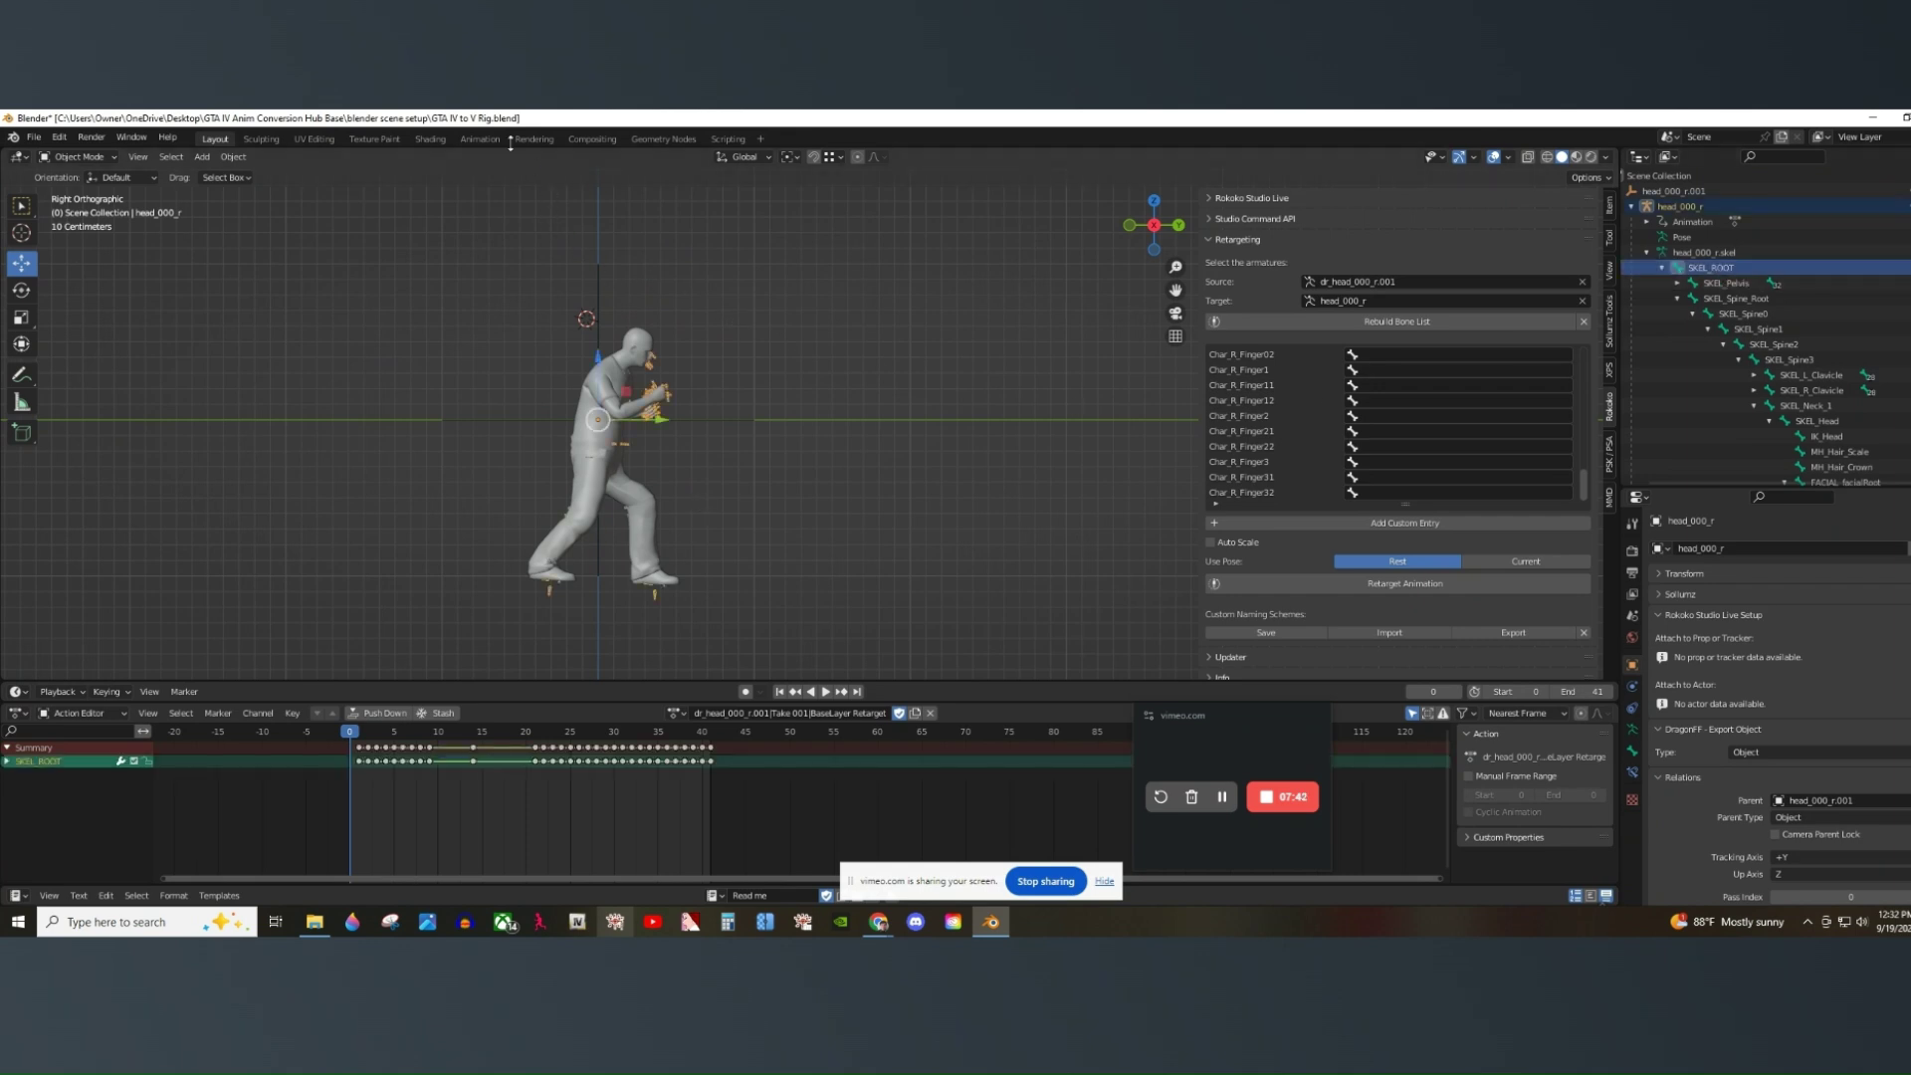
pyautogui.click(479, 139)
pyautogui.moveTo(875, 225); pyautogui.dragTo(1294, 647)
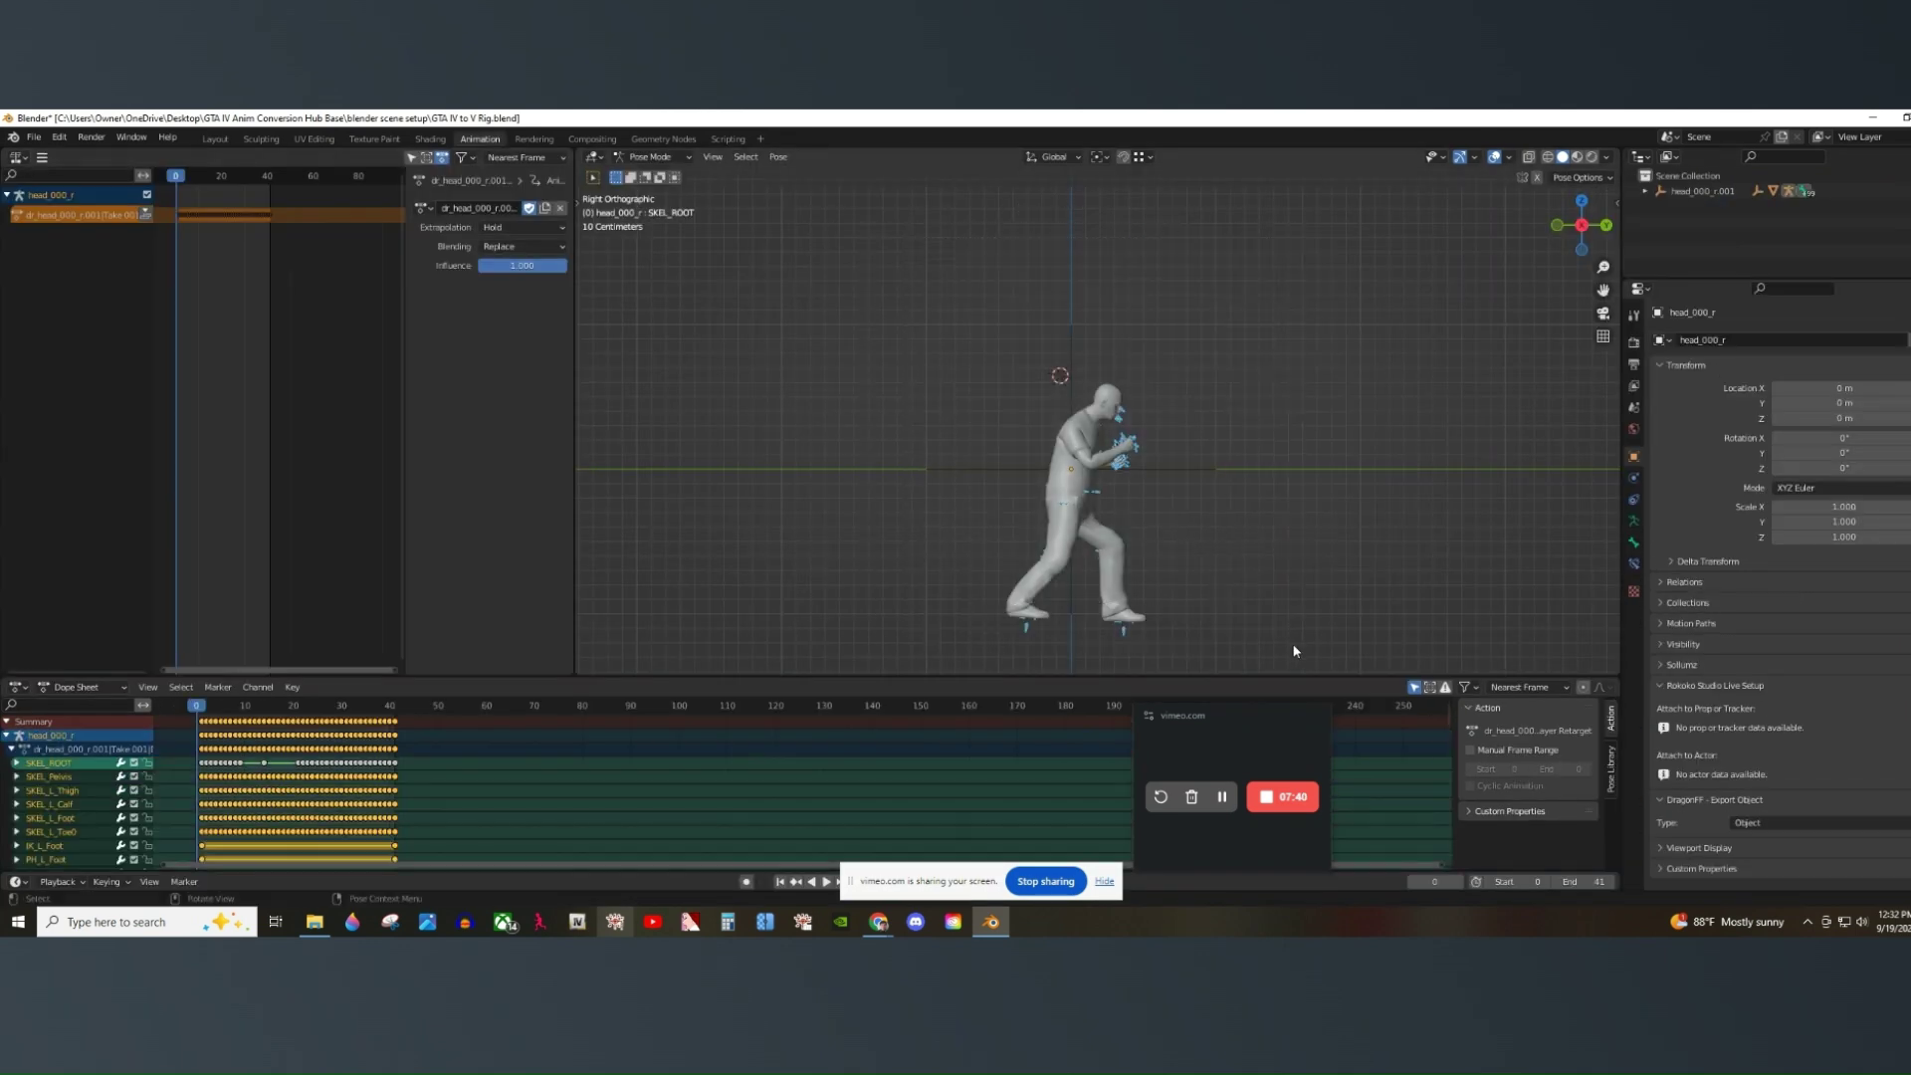
pyautogui.click(97, 688)
pyautogui.click(90, 732)
pyautogui.doubleClick(724, 688)
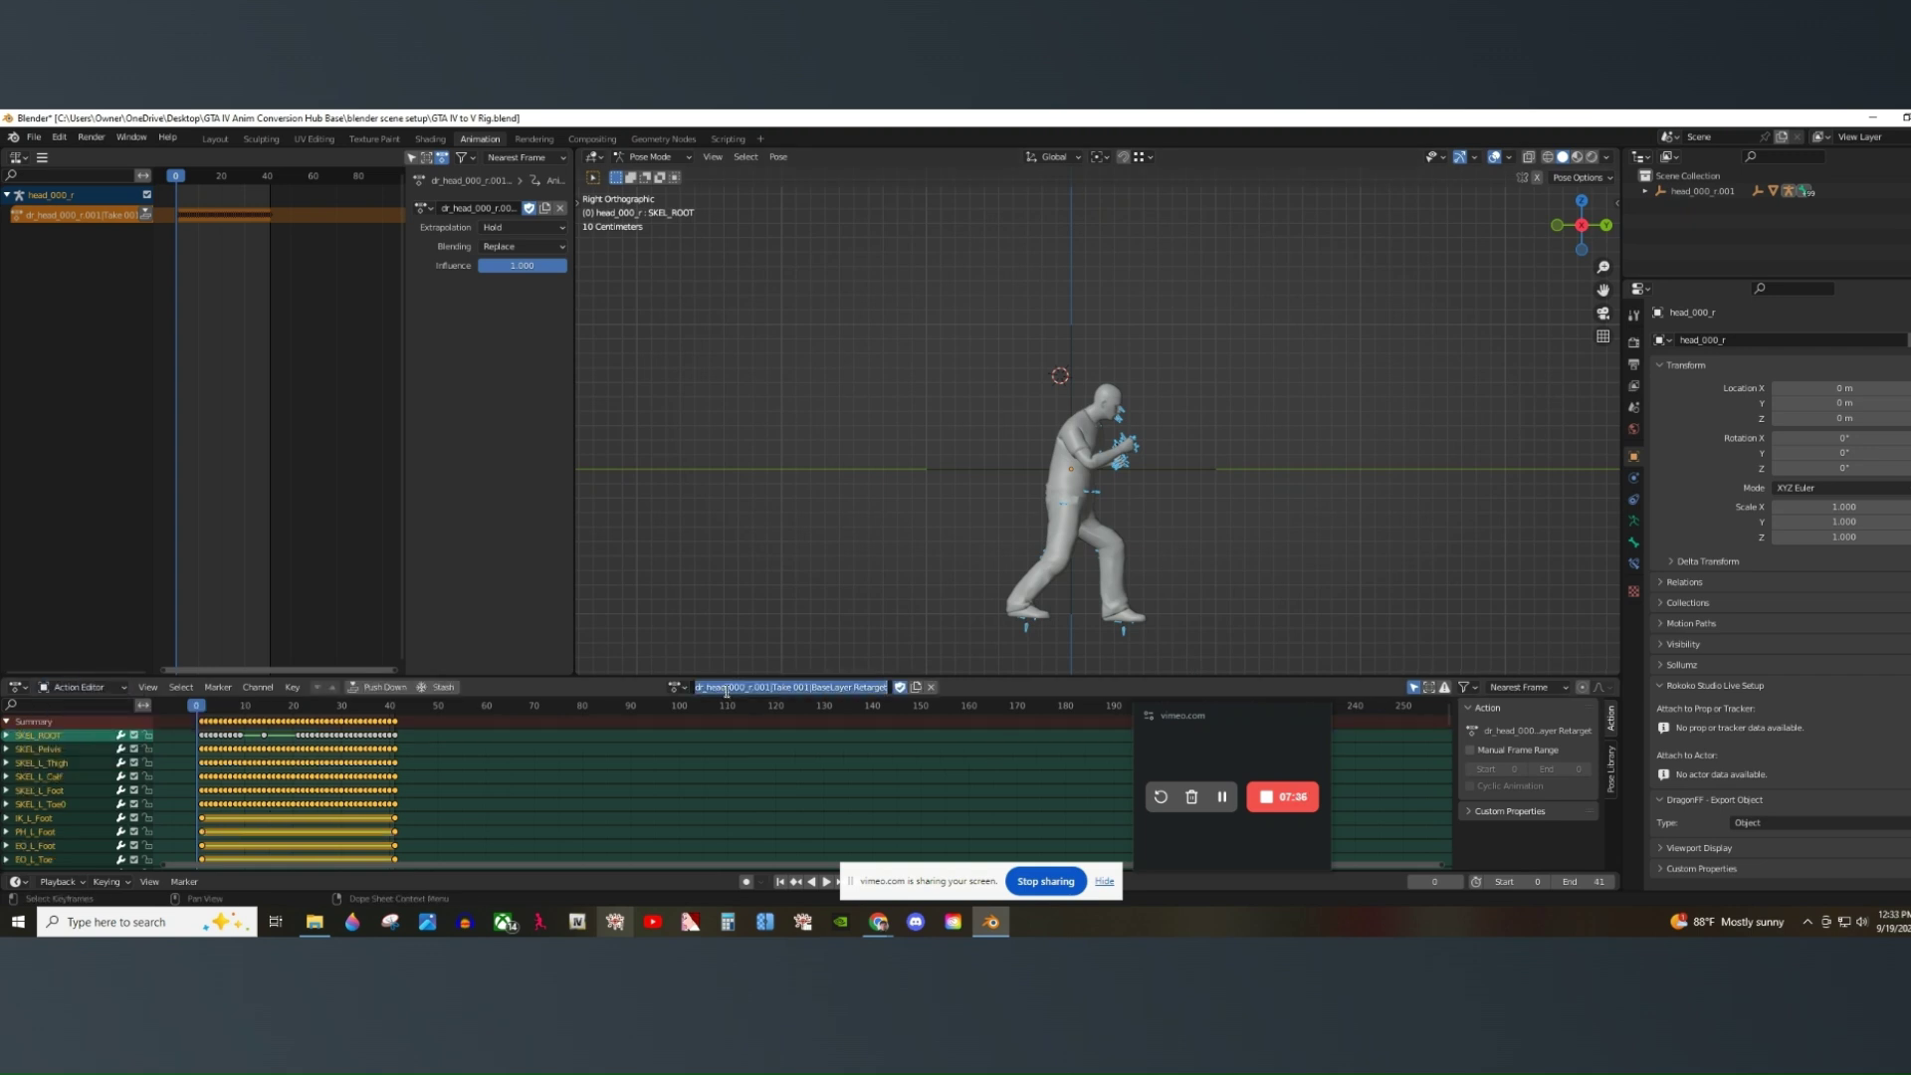
pyautogui.write('H')
pyautogui.write('ase')
pyautogui.press('Return')
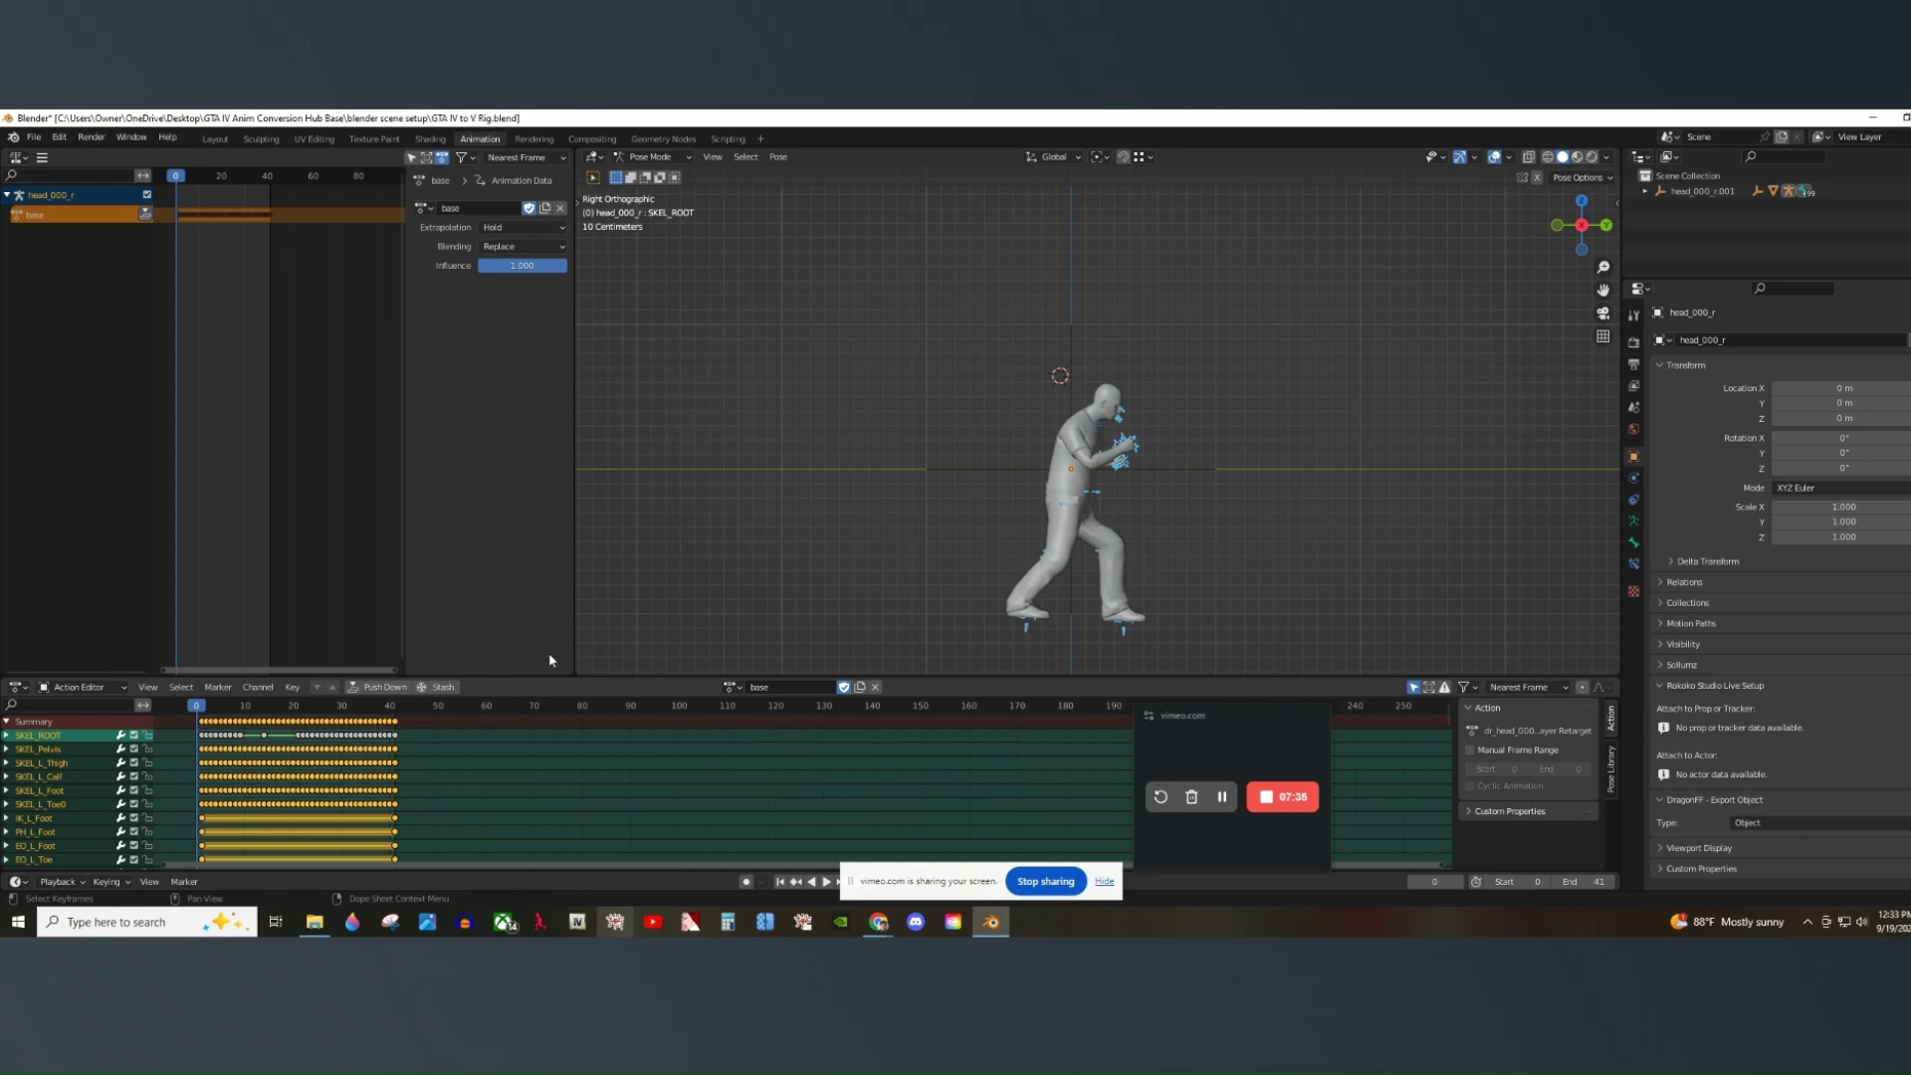
# Push the base action down to an NLA strip and select only the SKEL_ROOT bone under the head_000_r armature's pose.
pyautogui.click(146, 214)
pyautogui.click(1645, 191)
pyautogui.click(1660, 206)
pyautogui.click(1677, 237)
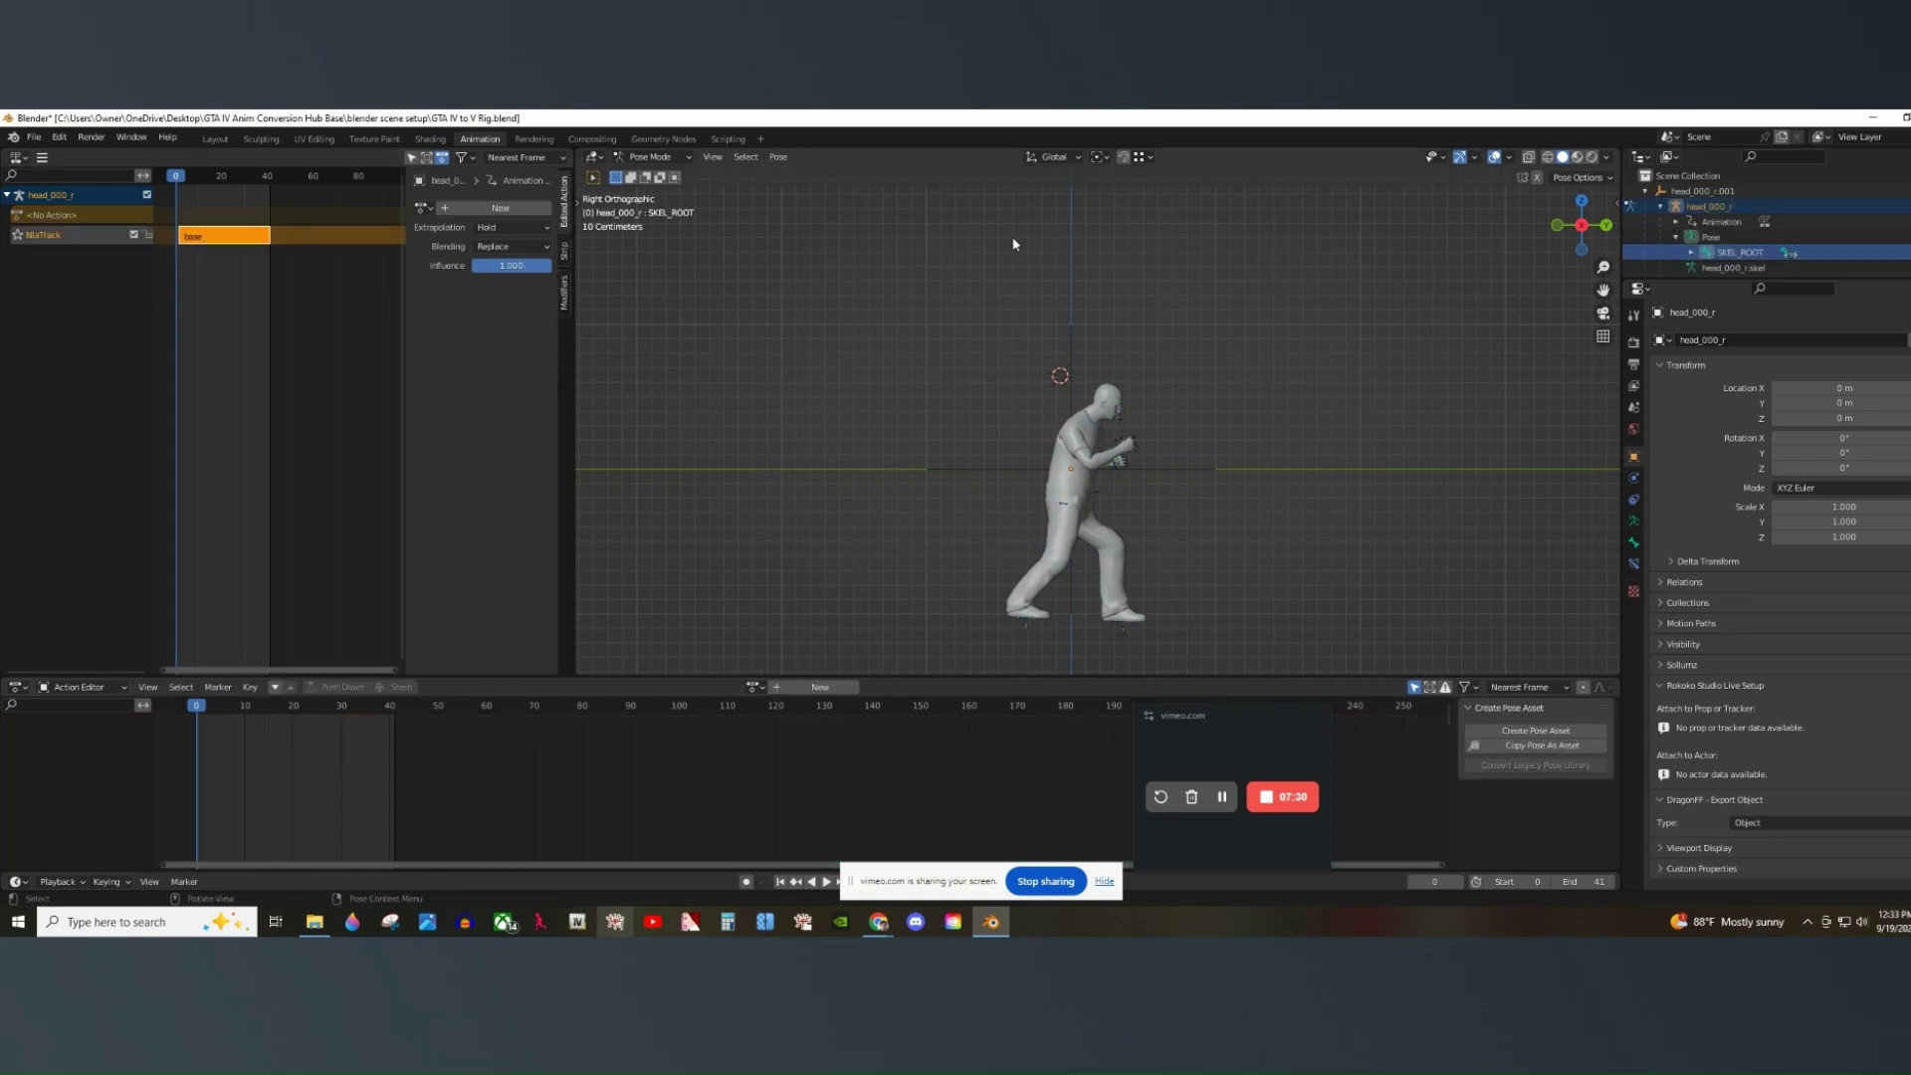
# Bake the SKEL_ROOT bone's animation into a new action and name it position.
pyautogui.click(778, 157)
pyautogui.moveTo(826, 243)
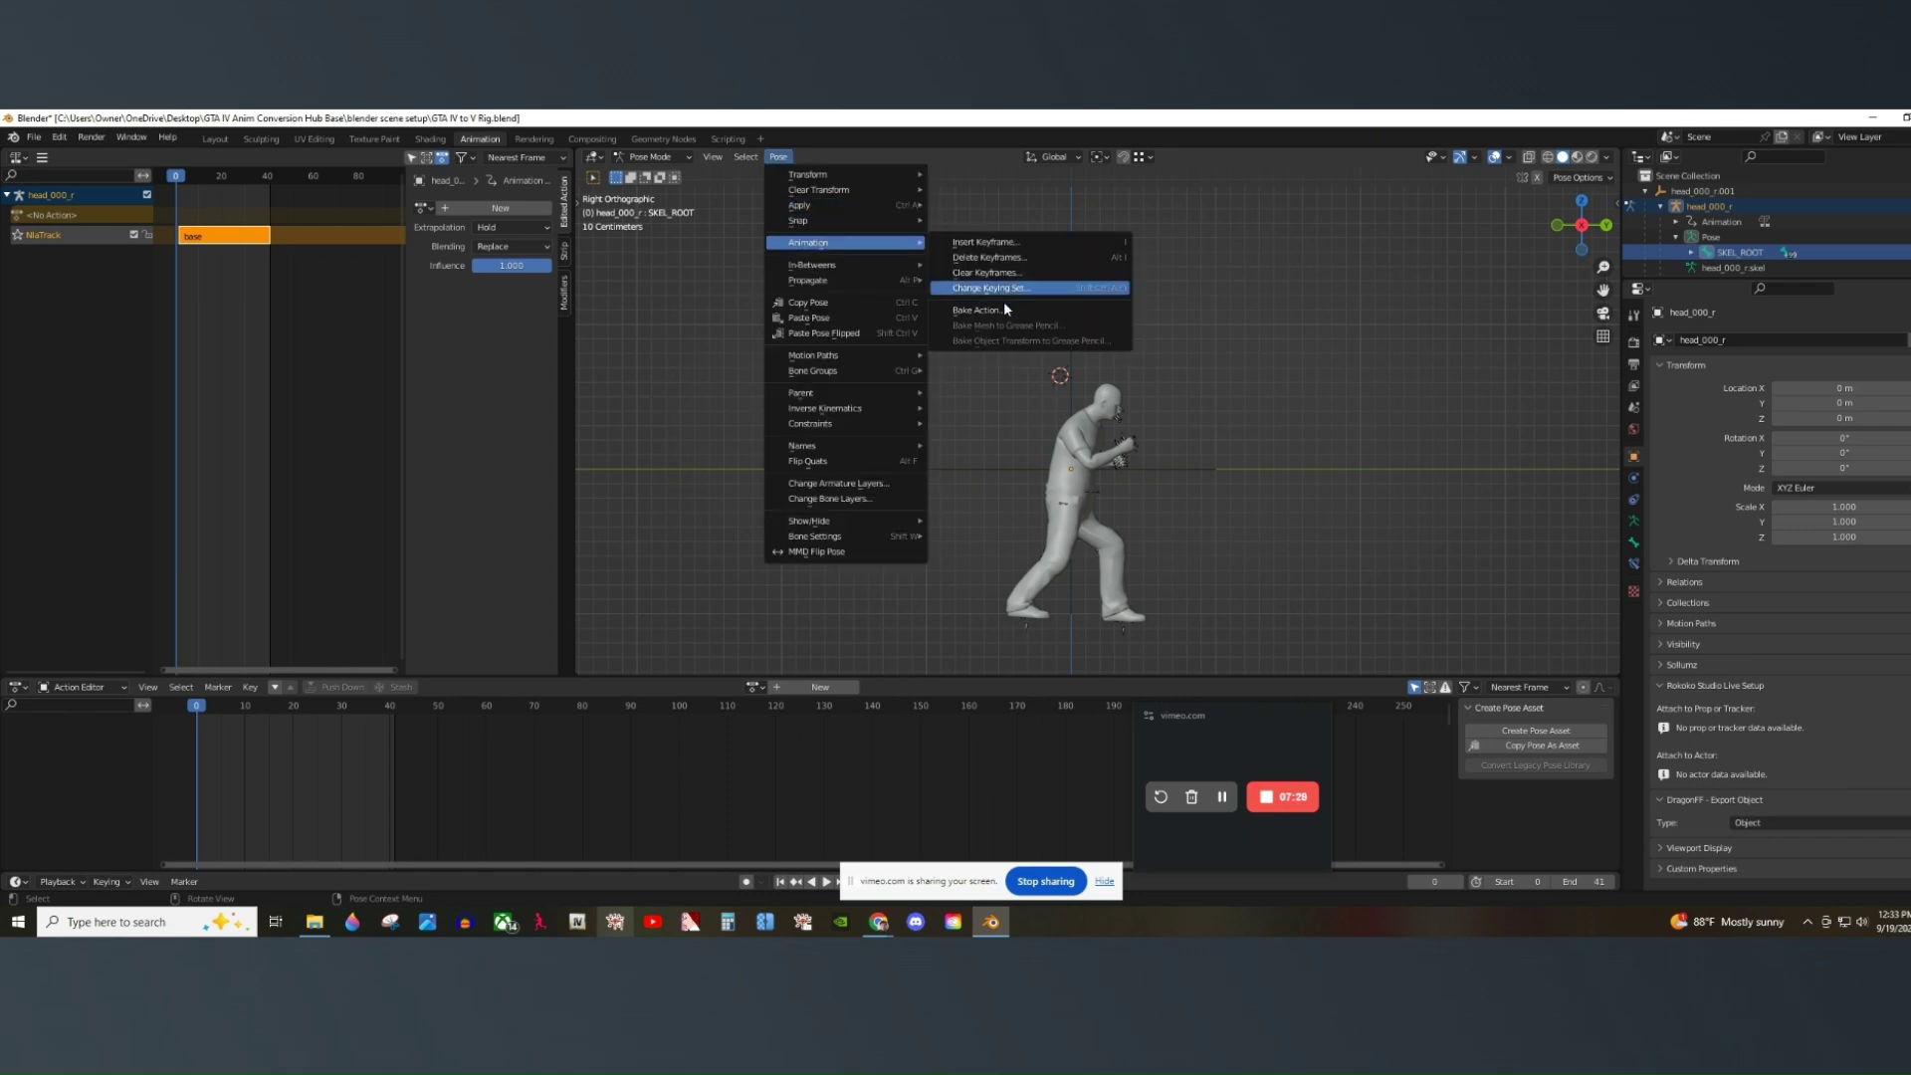
pyautogui.click(1005, 305)
pyautogui.click(1009, 542)
pyautogui.click(774, 687)
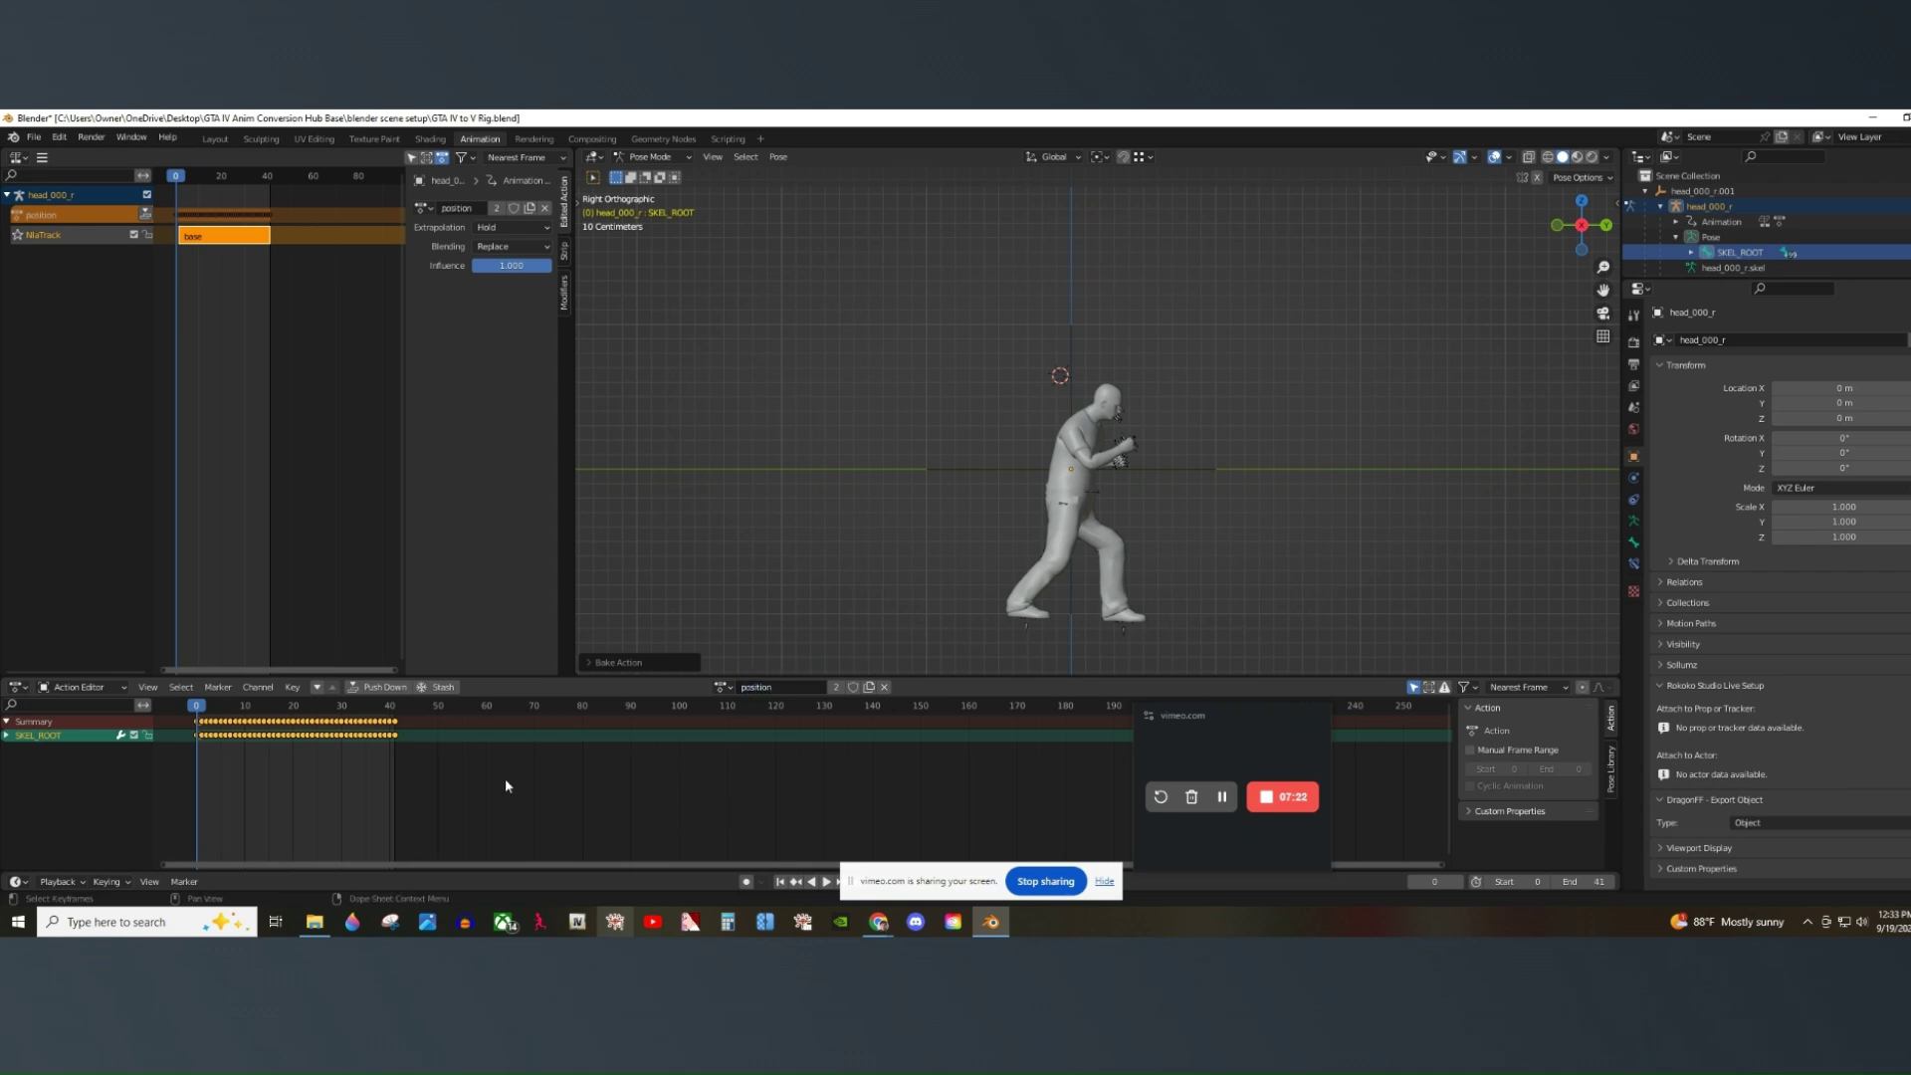
# Lock SKEL_ROOT's X, Y and Z Location channels in the position action and delete the keyframes of its other channels.
pyautogui.click(12, 736)
pyautogui.click(148, 749)
pyautogui.click(148, 763)
pyautogui.click(148, 776)
pyautogui.rightClick(267, 784)
pyautogui.click(204, 795)
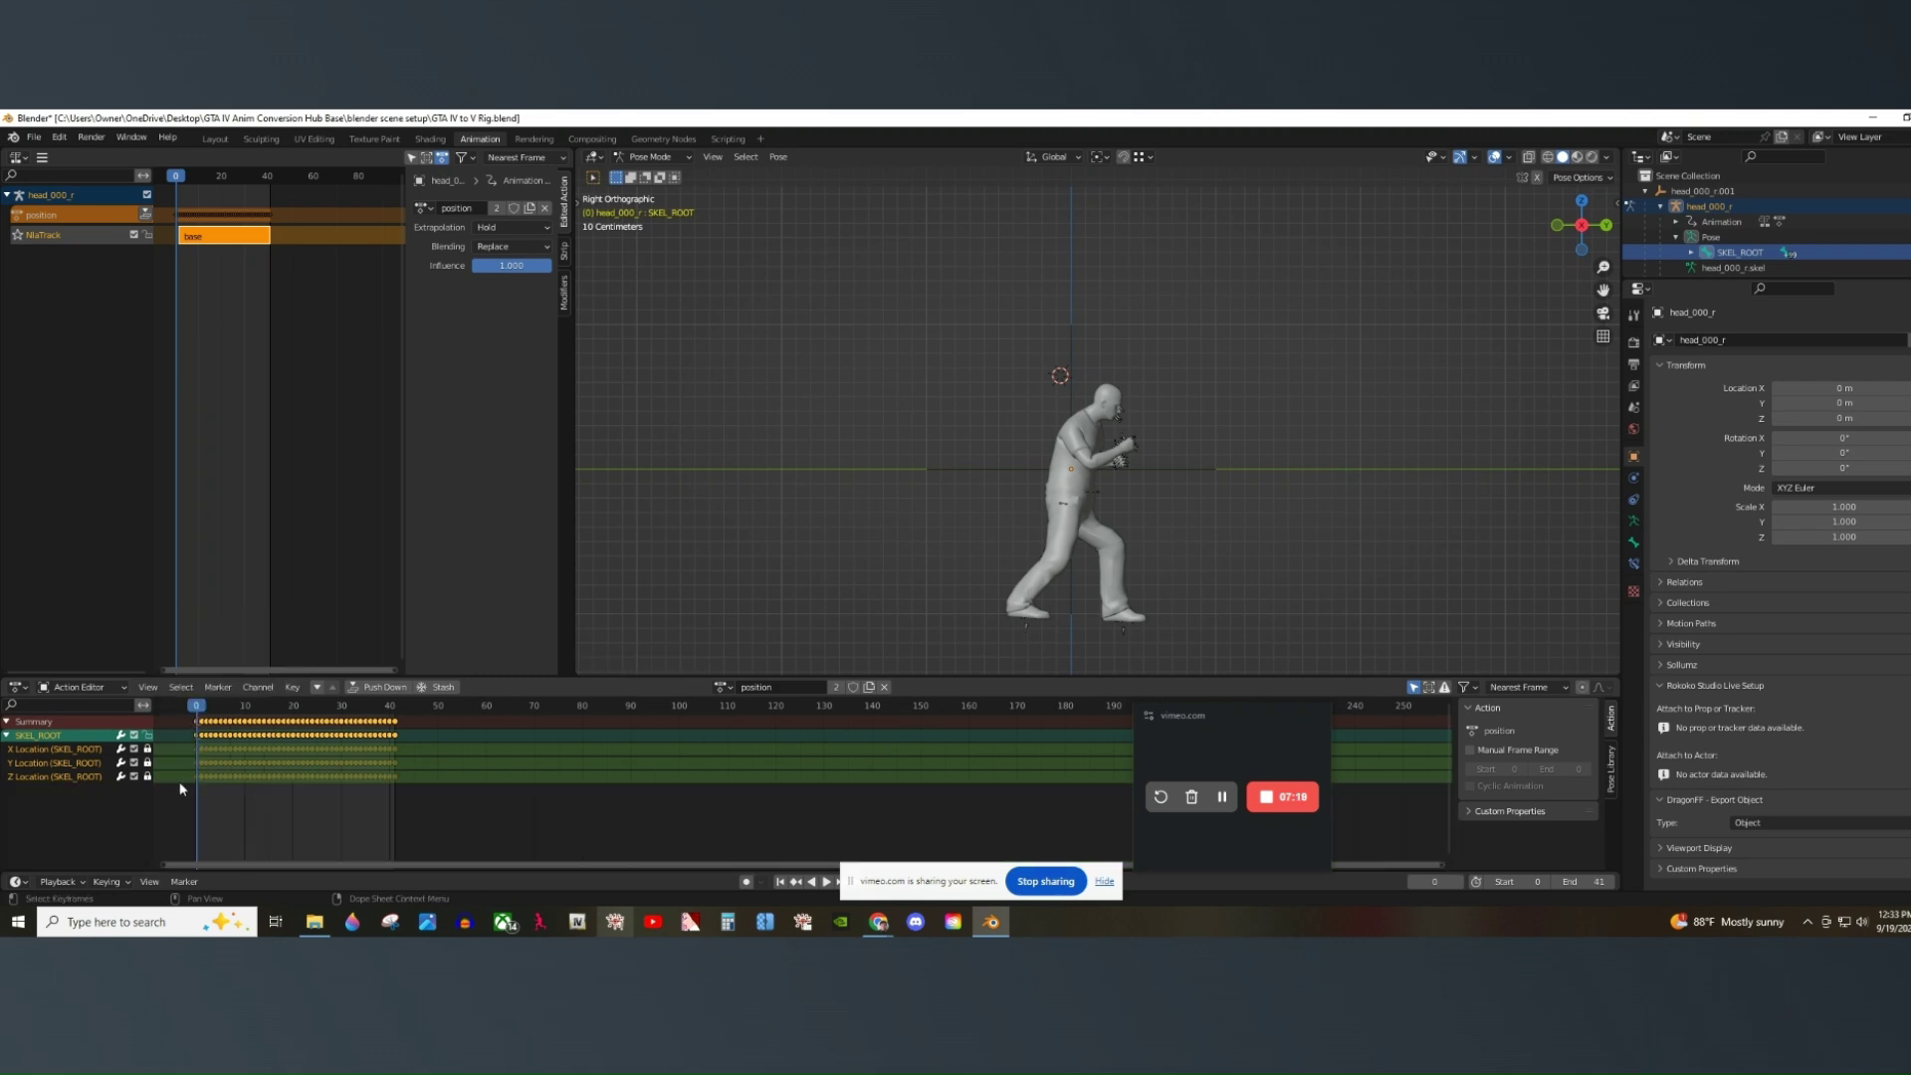
# Unlock SKEL_ROOT's Z Location channel and delete its keyframes after frame 0.
pyautogui.click(148, 777)
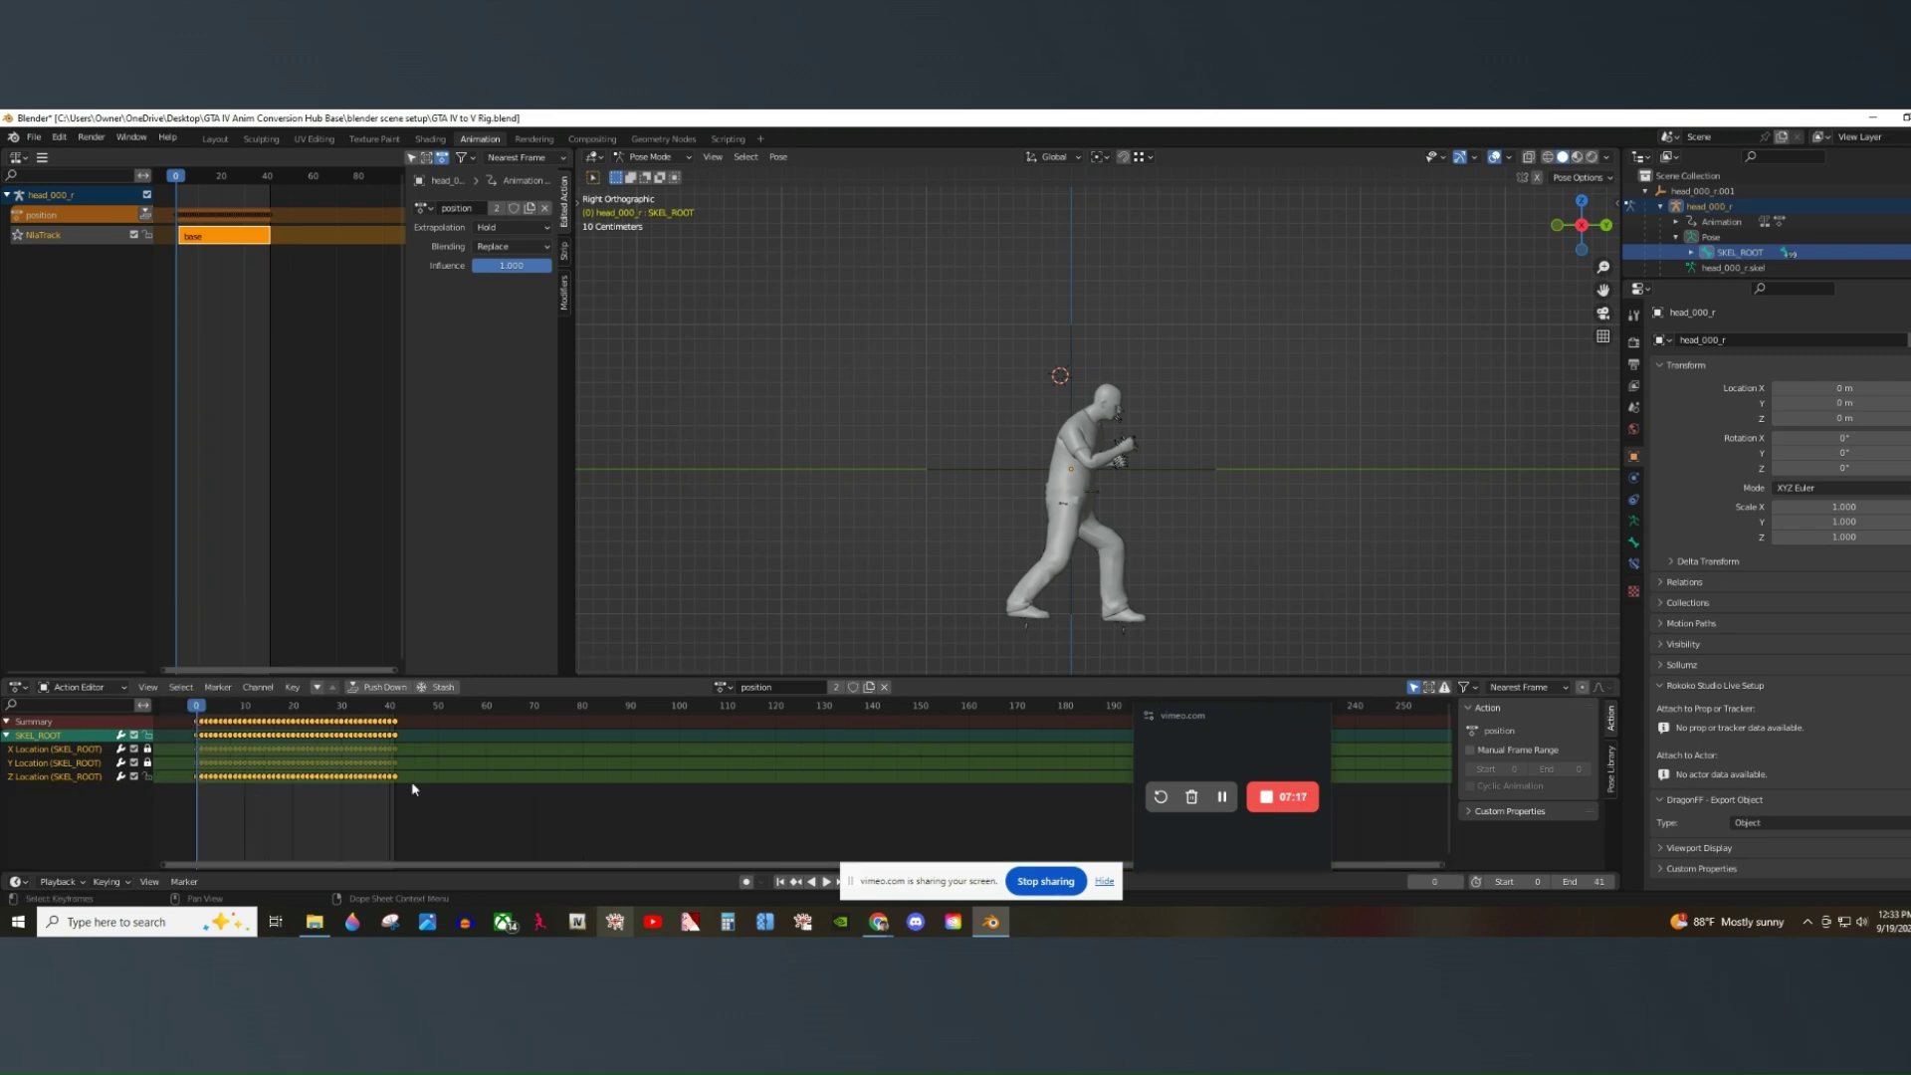
pyautogui.rightClick(218, 787)
pyautogui.click(214, 789)
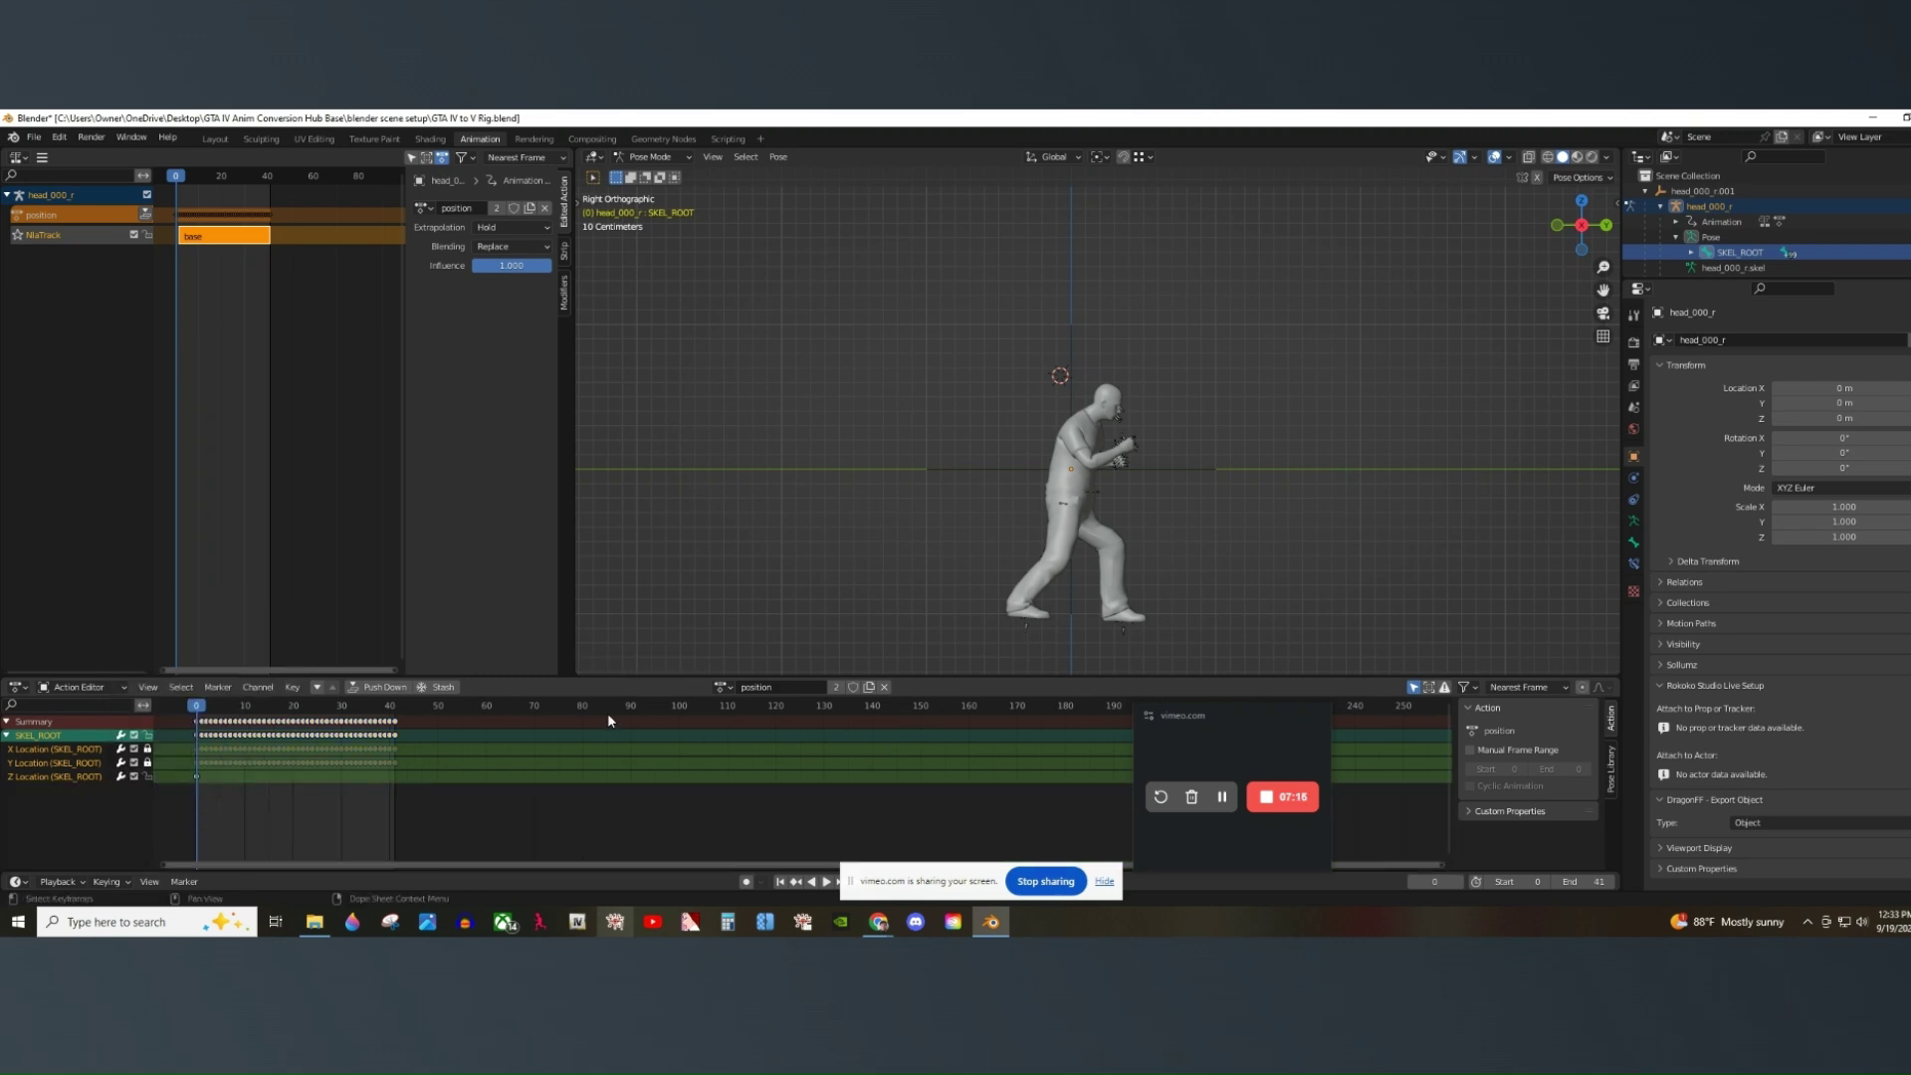
# Switch to the base action and delete SKEL_ROOT's X and Y Location keyframes after frame 1.
pyautogui.click(721, 688)
pyautogui.click(738, 743)
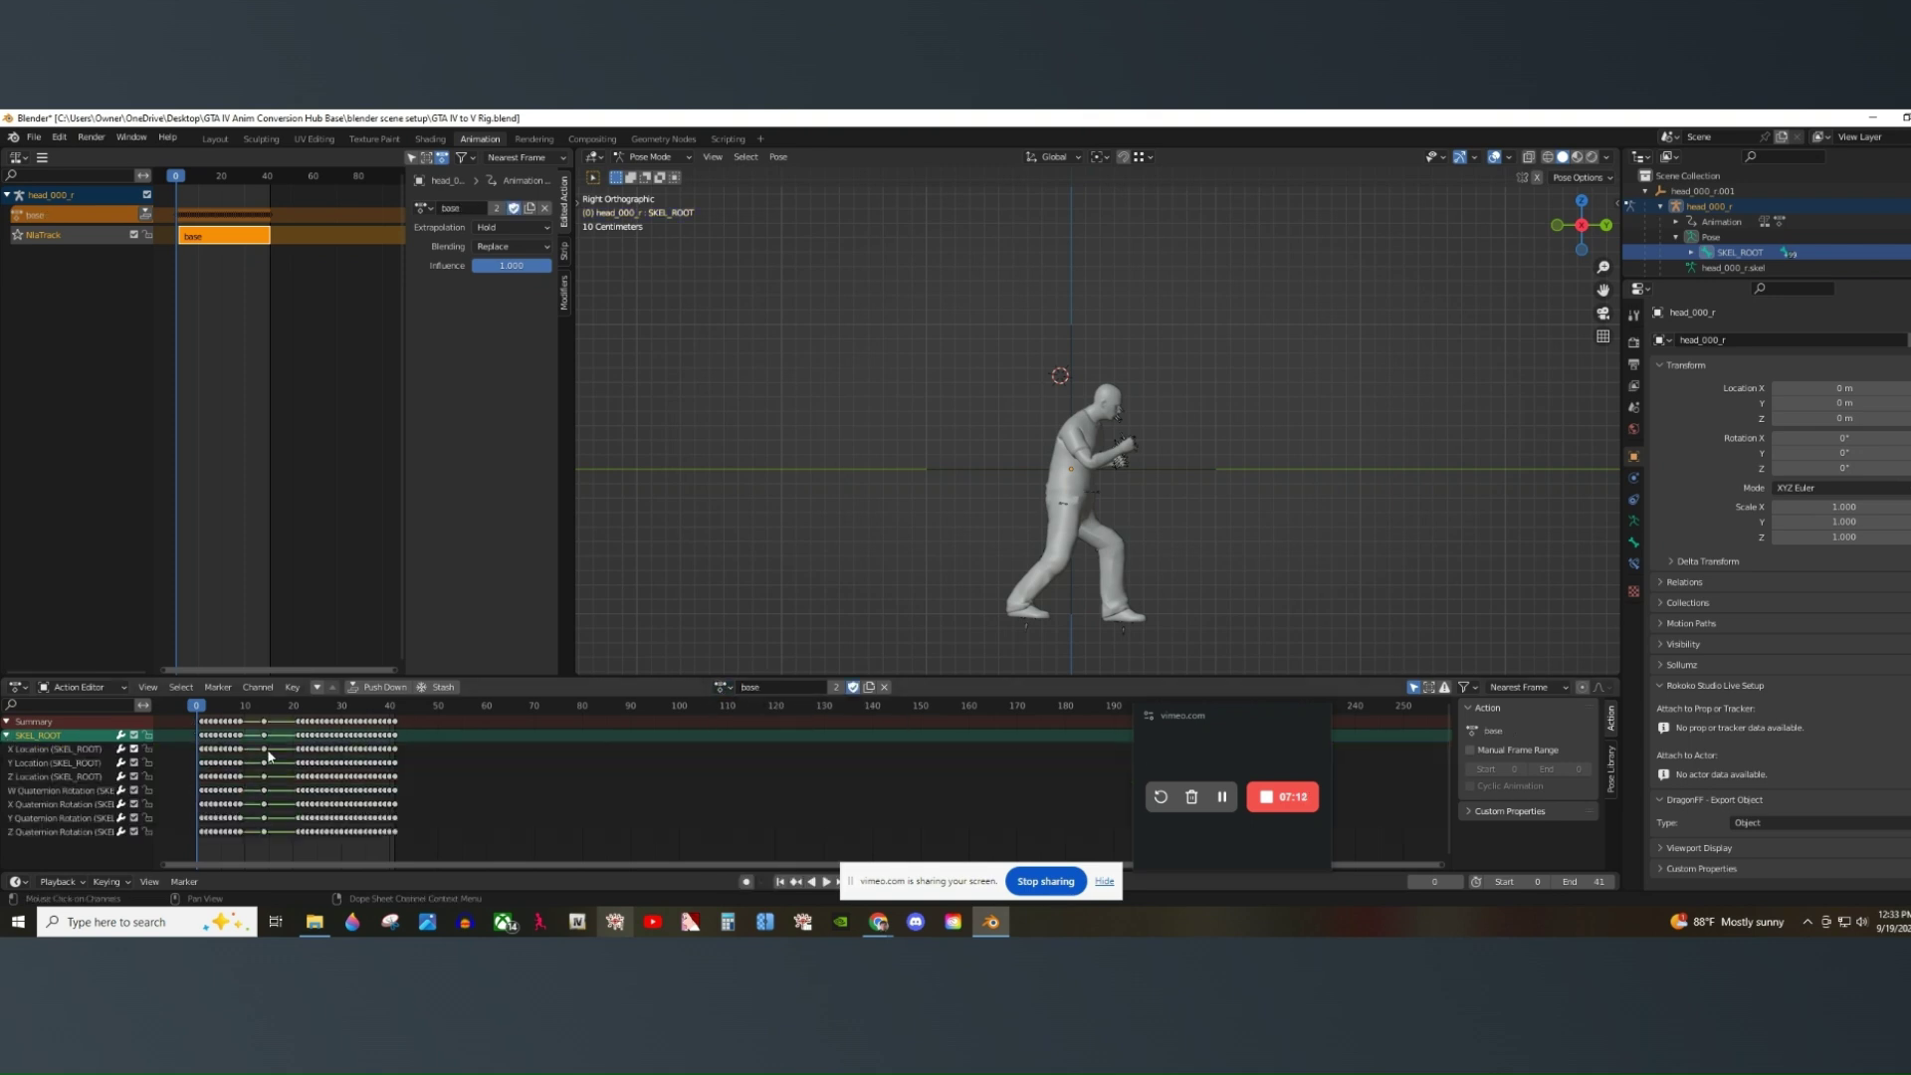
pyautogui.moveTo(415, 751); pyautogui.dragTo(209, 786)
pyautogui.rightClick(226, 774)
pyautogui.click(475, 750)
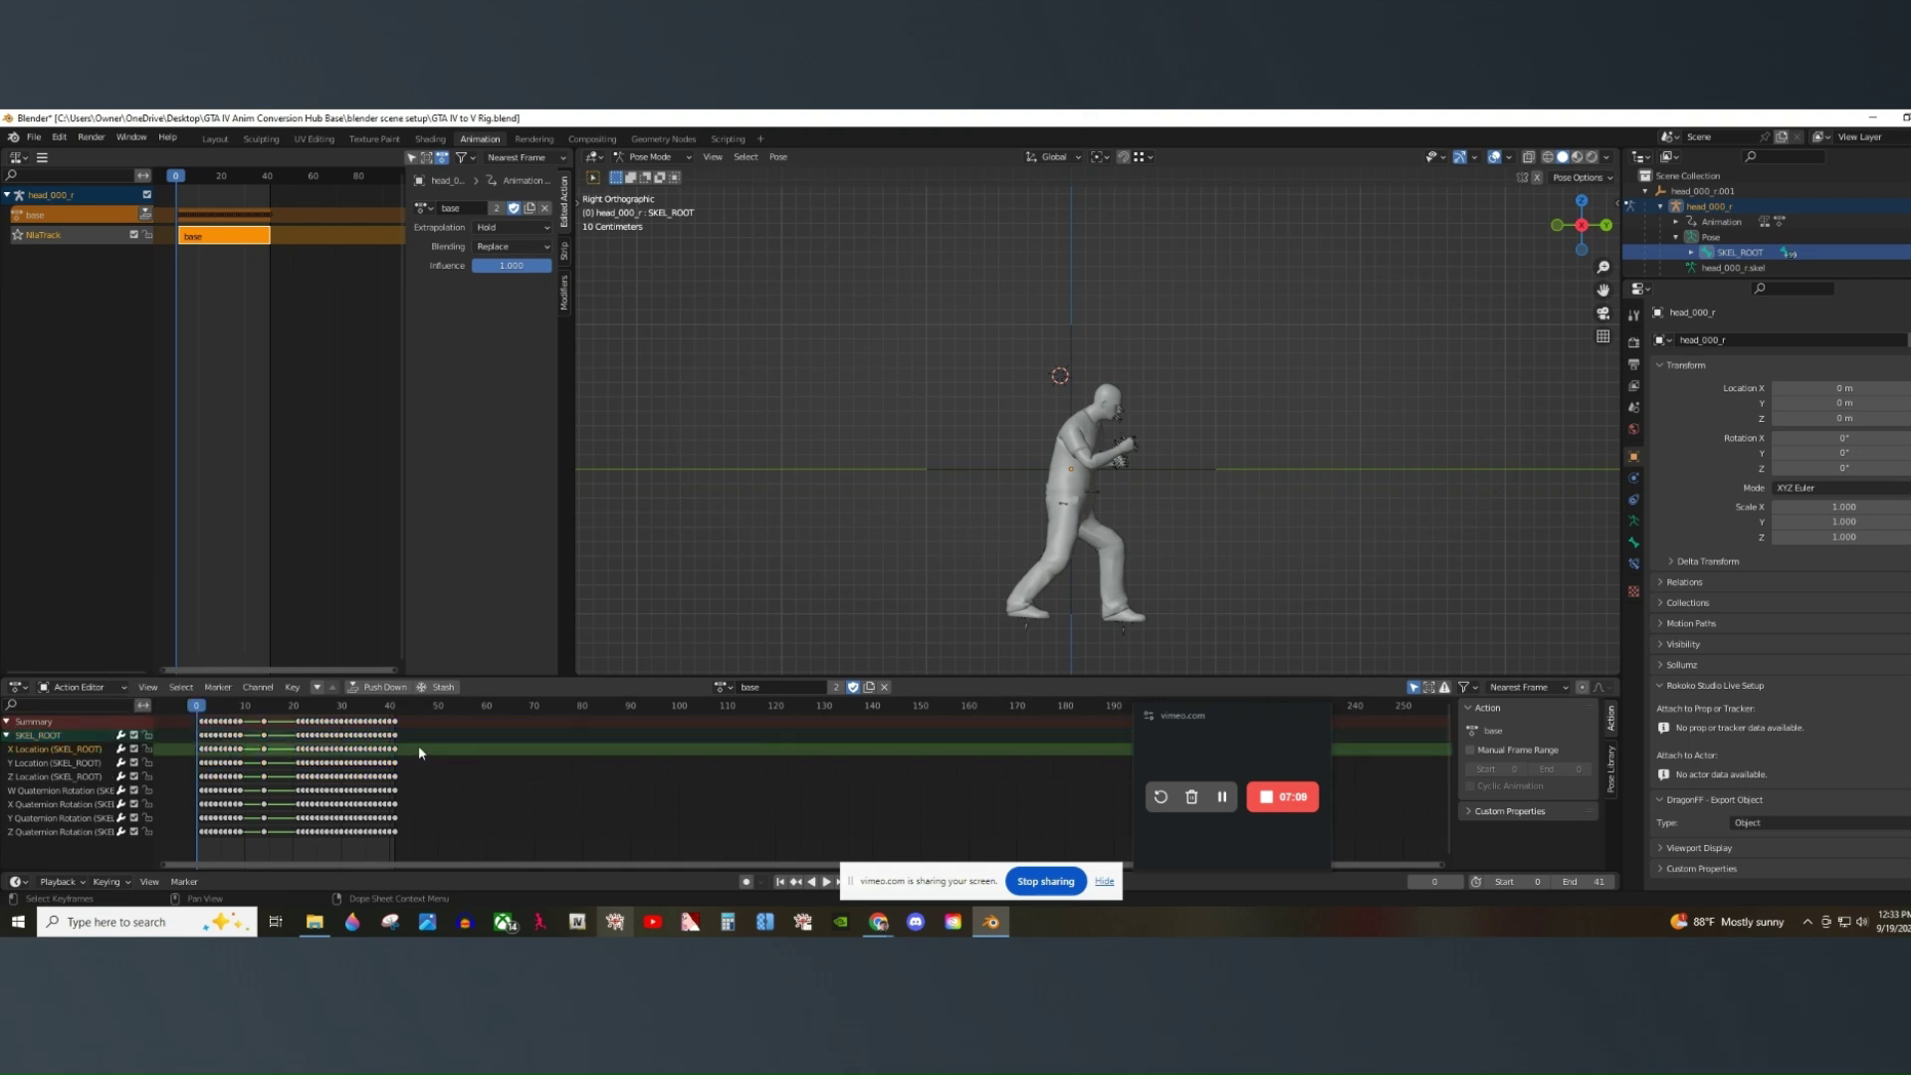
pyautogui.moveTo(428, 745); pyautogui.dragTo(209, 785)
pyautogui.rightClick(227, 764)
pyautogui.click(227, 759)
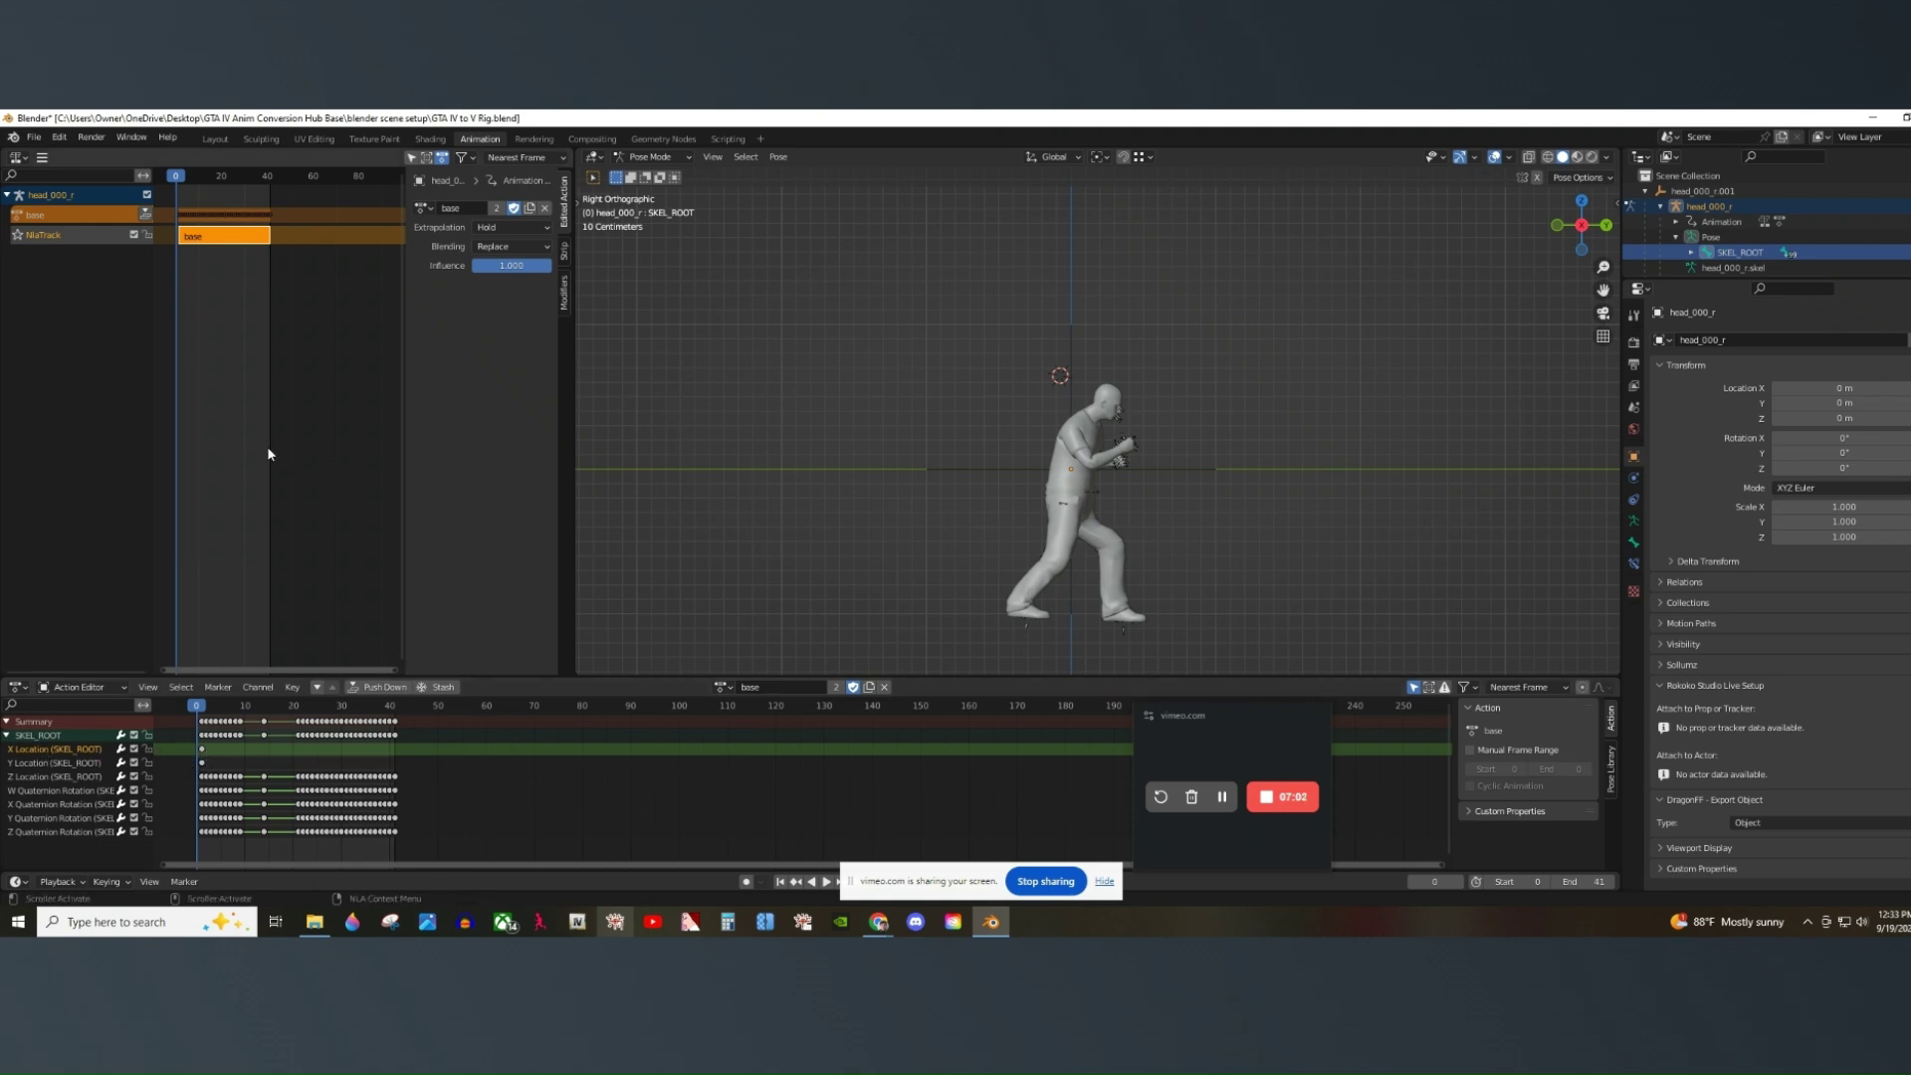
# Delete the base strip from the NLA track.
pyautogui.rightClick(240, 436)
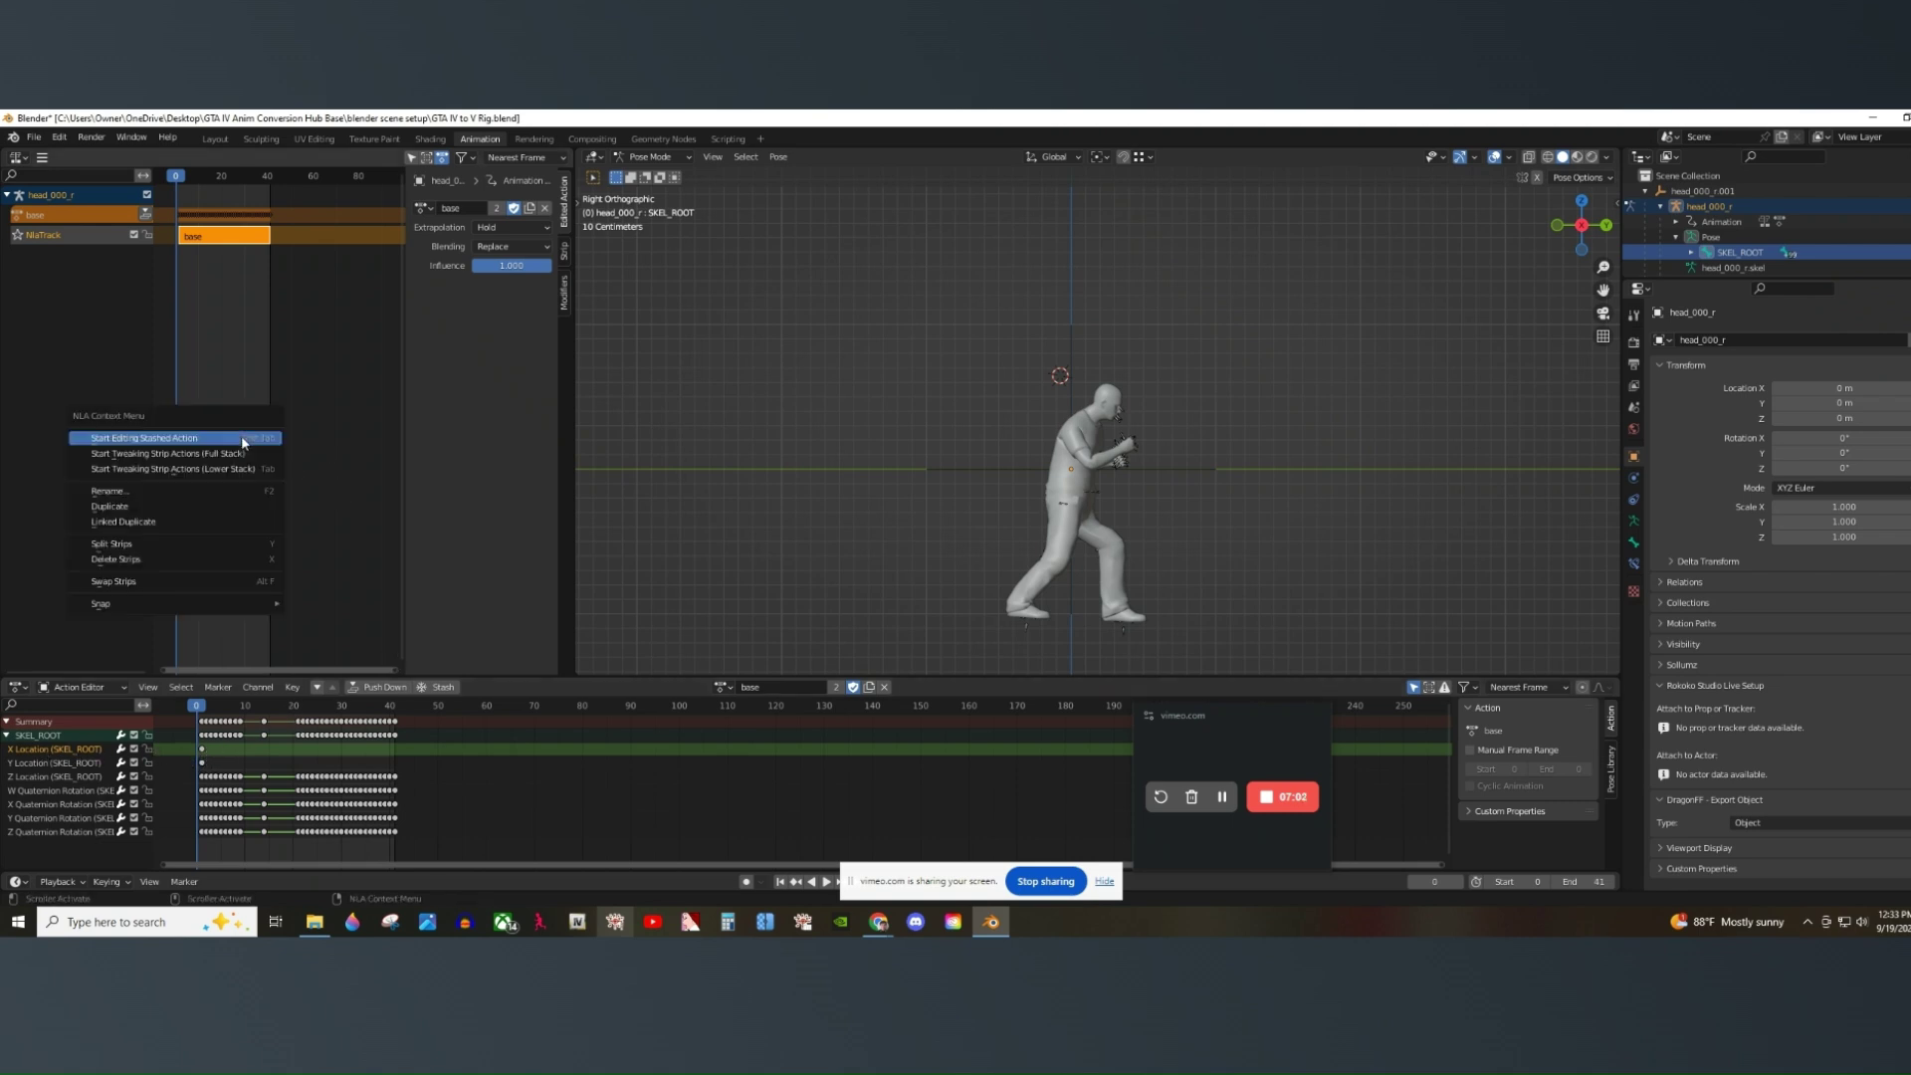
pyautogui.click(142, 565)
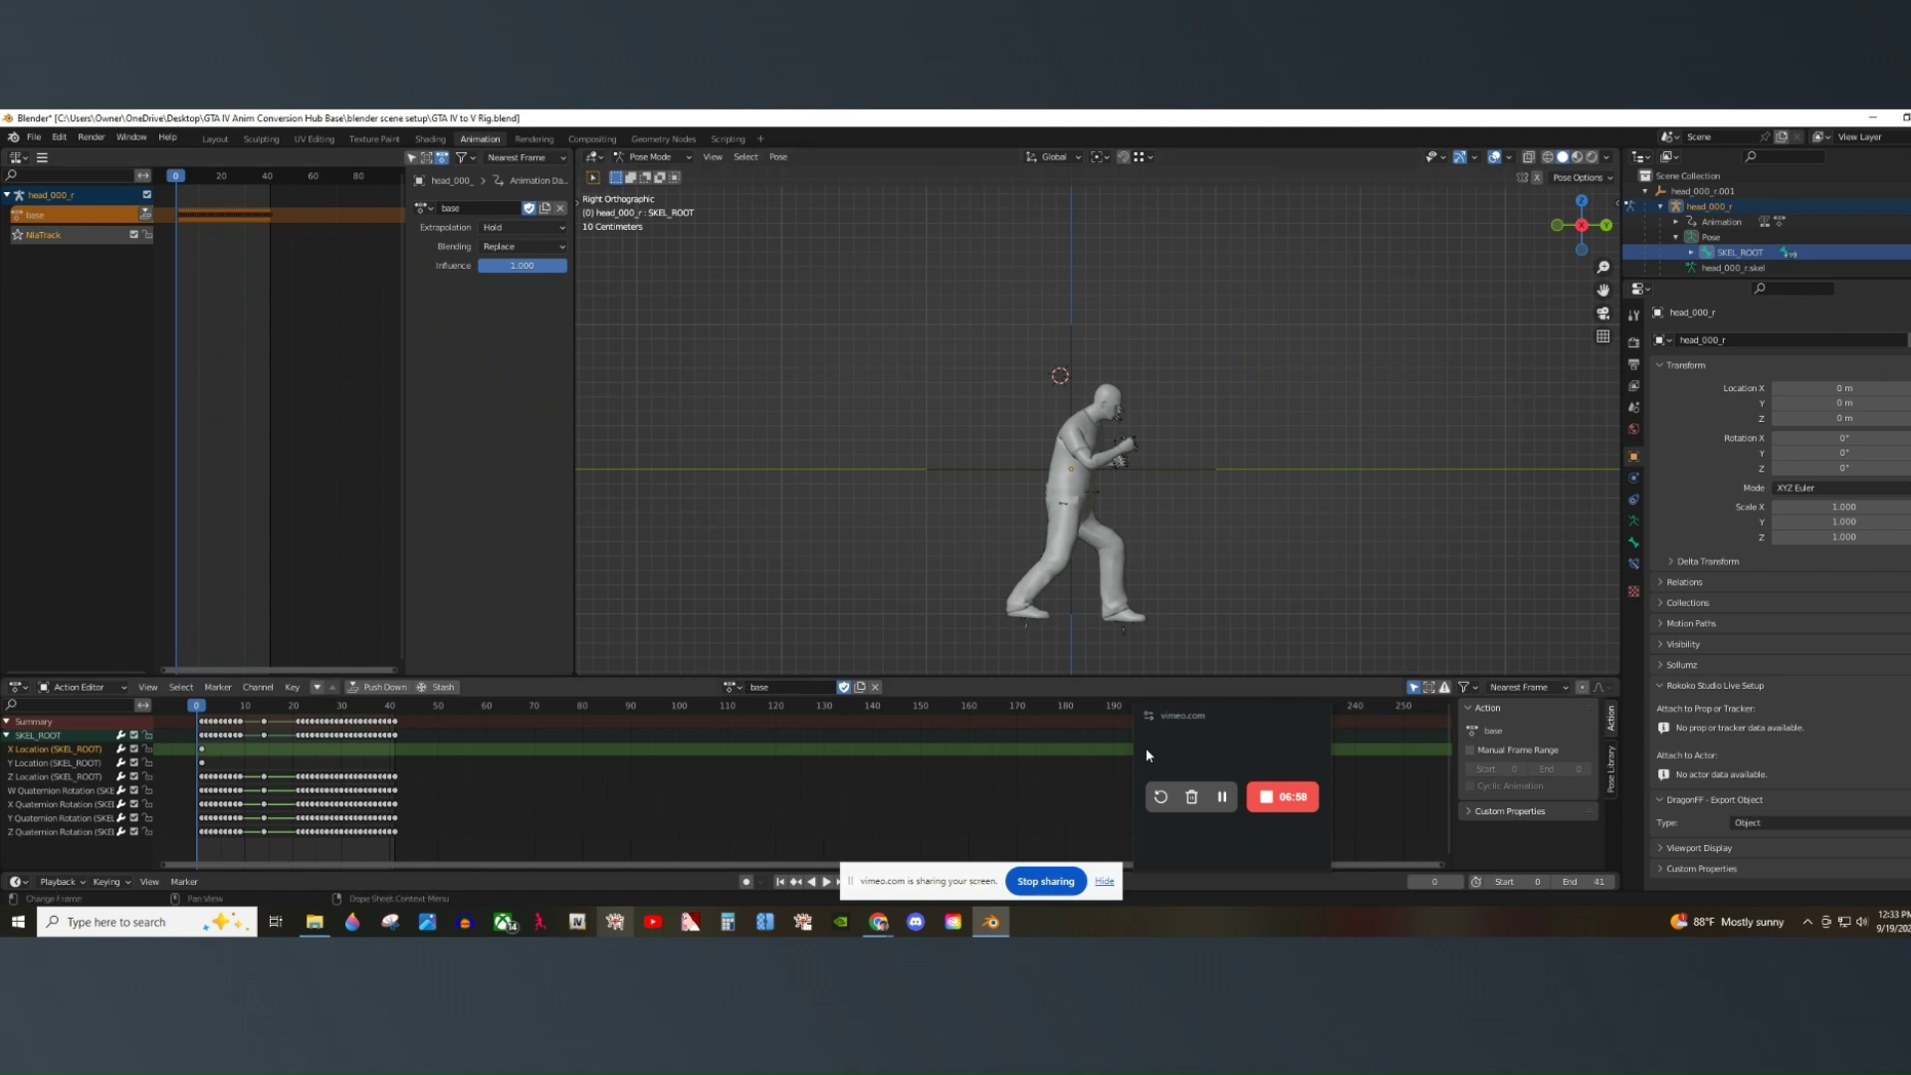
pyautogui.moveTo(1239, 718); pyautogui.dragTo(1413, 588)
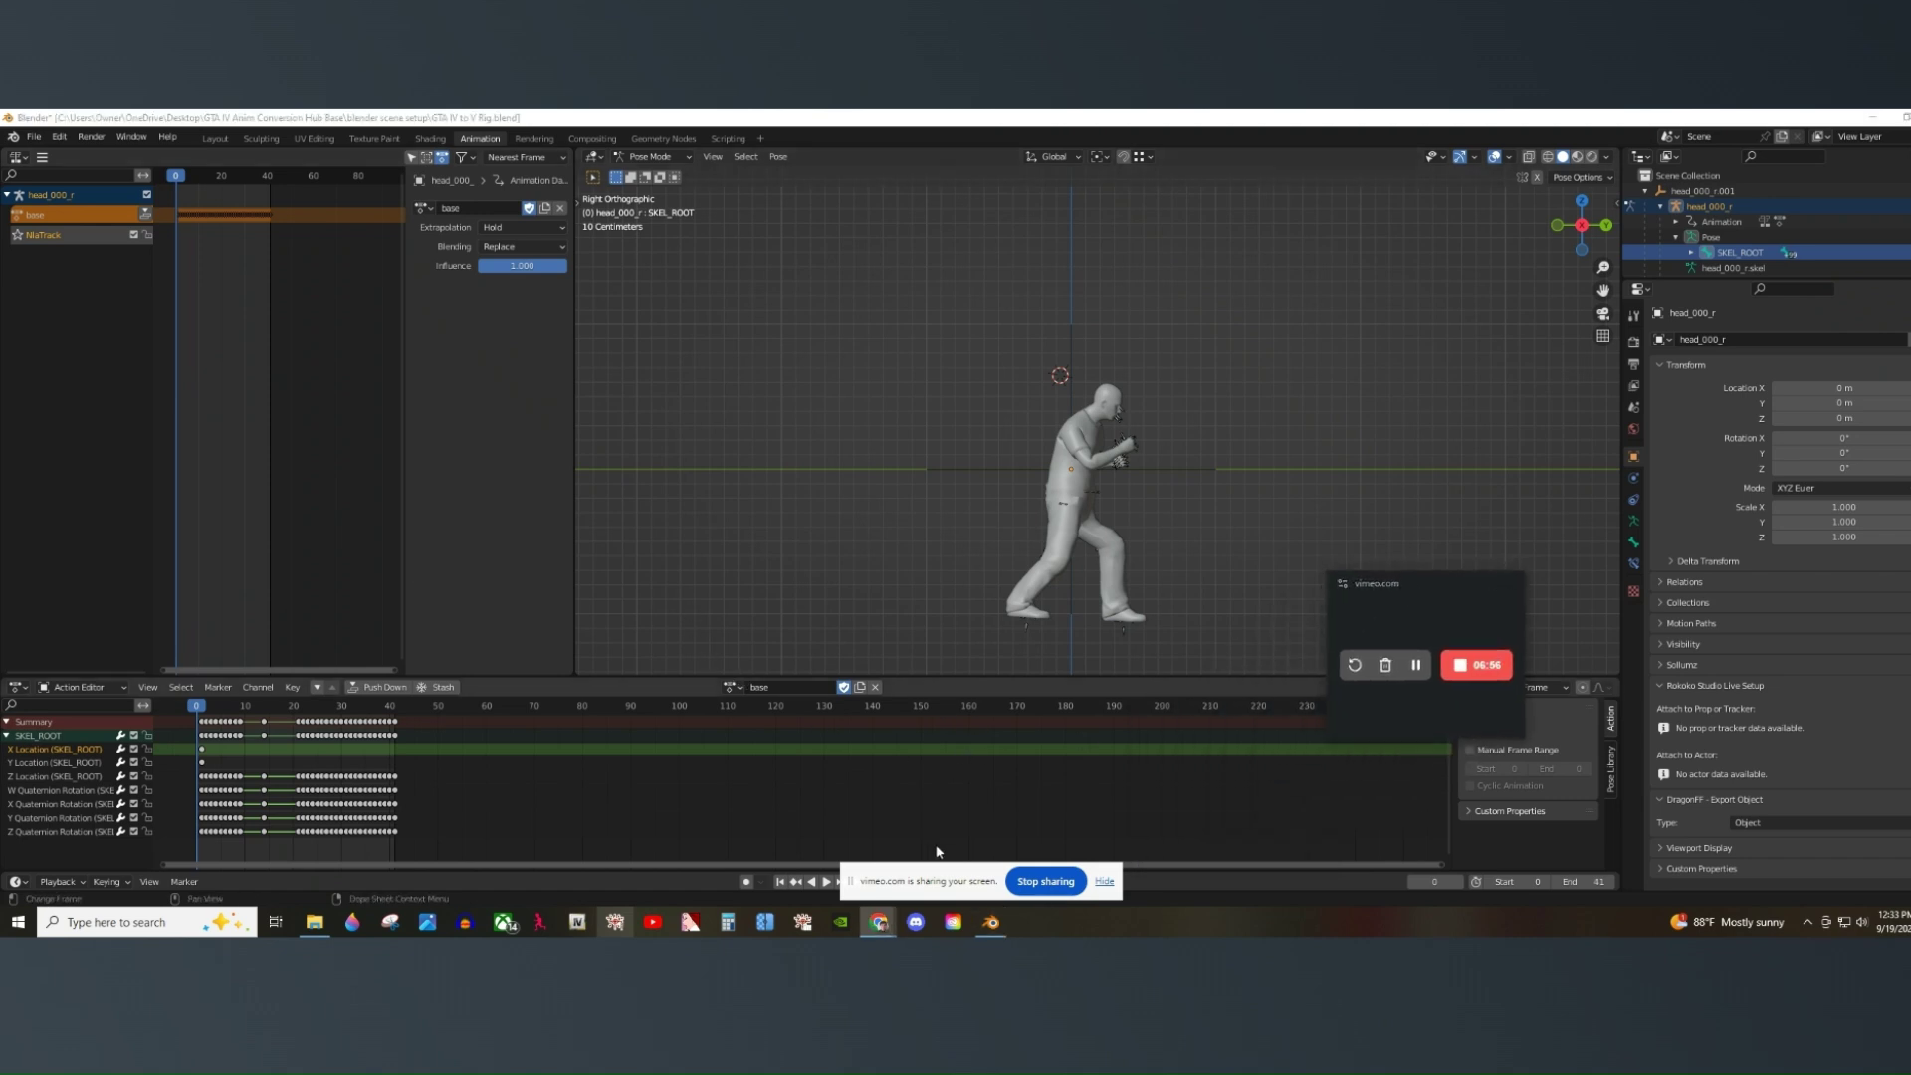
# Play the base action to check the in-place motion and return to frame 0.
pyautogui.click(826, 882)
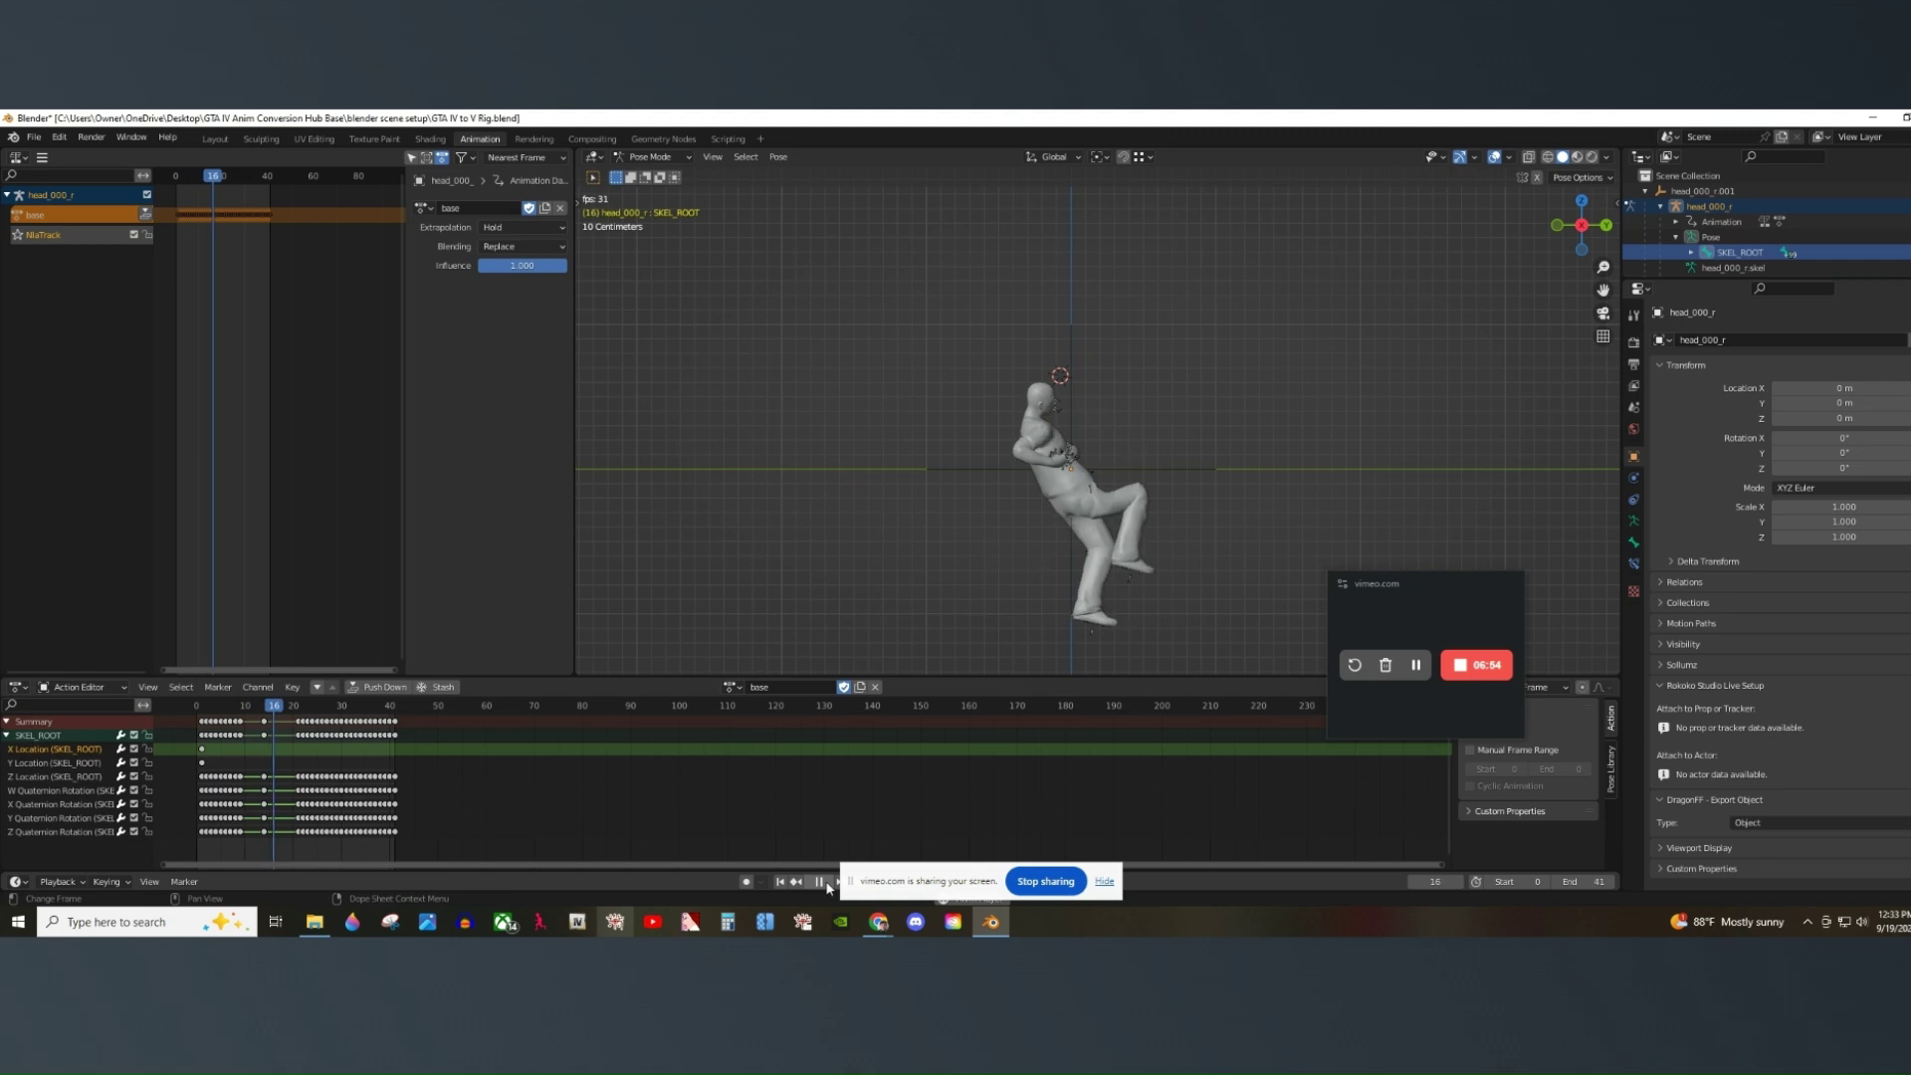
pyautogui.press('space')
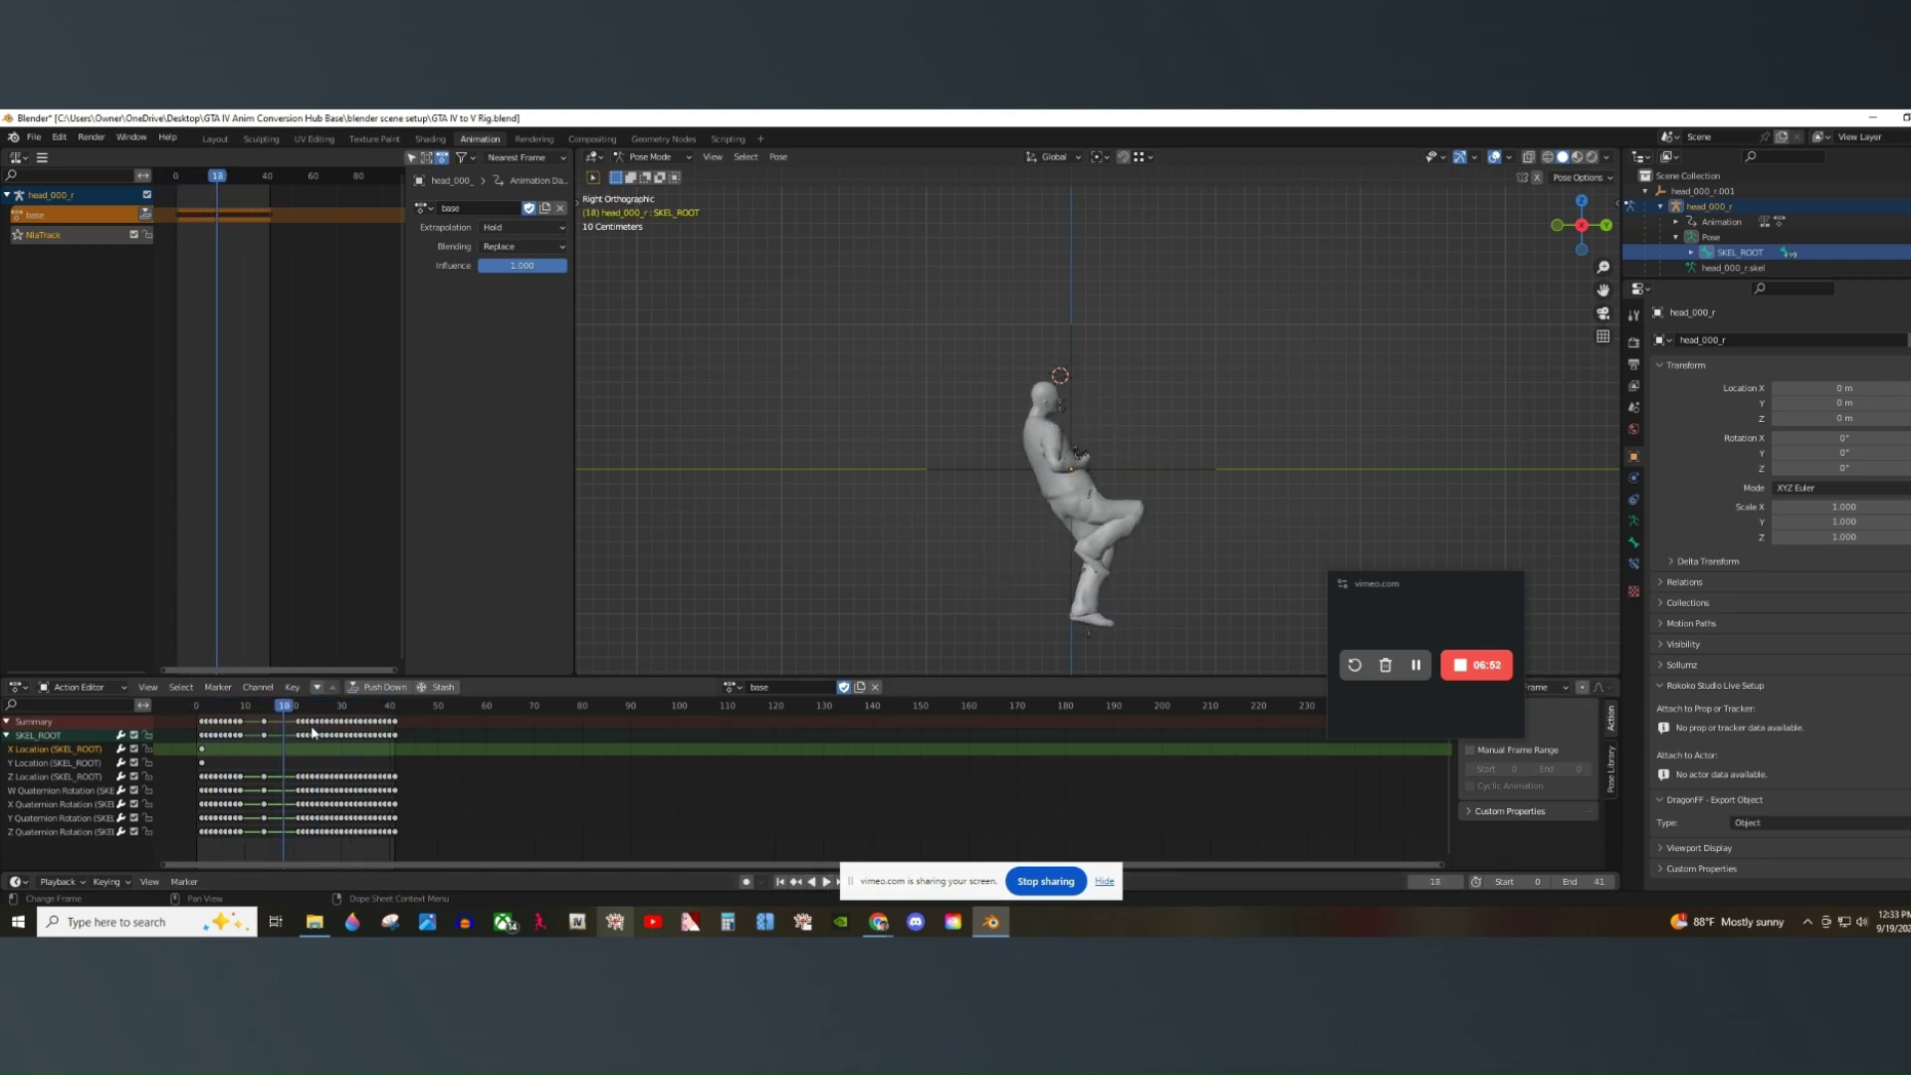
pyautogui.moveTo(288, 715); pyautogui.dragTo(195, 738)
# Switch to the position action, play it to check the root movement, and return to frame 0.
pyautogui.click(730, 687)
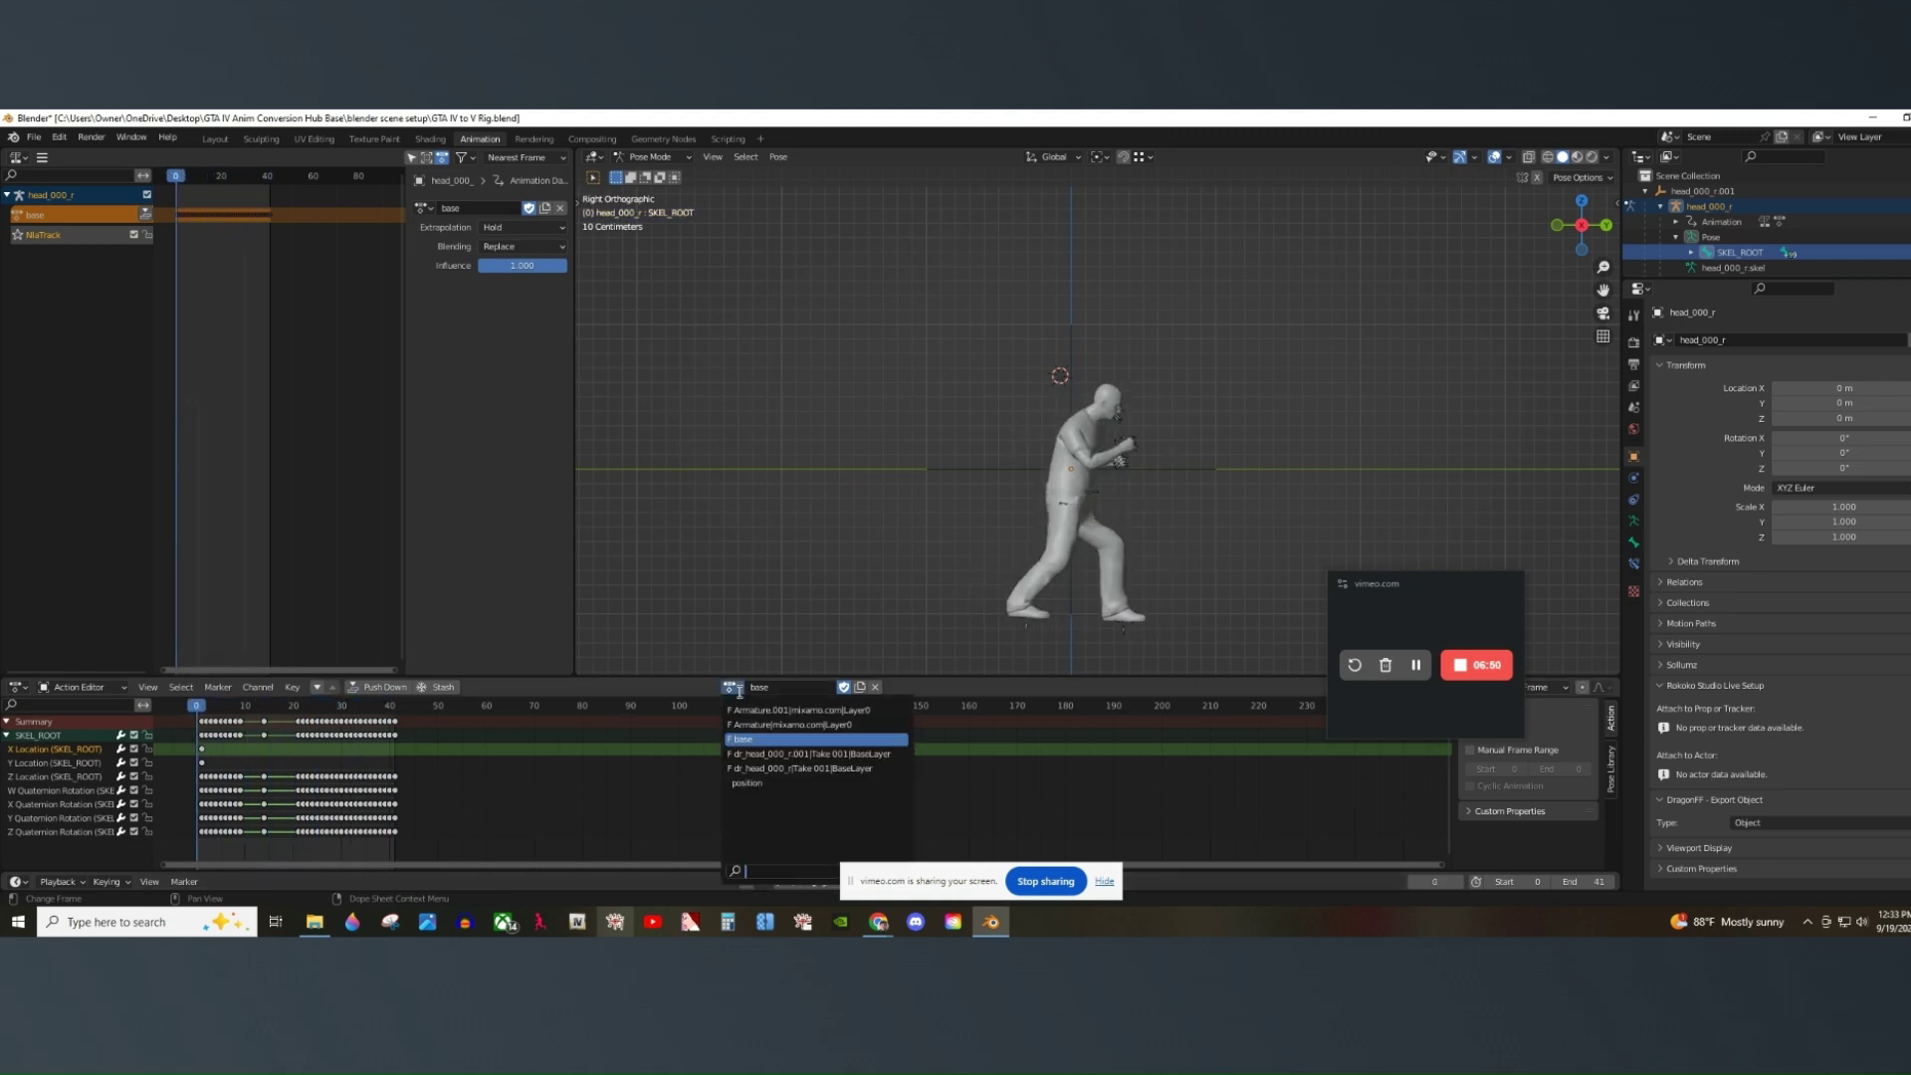
pyautogui.click(765, 783)
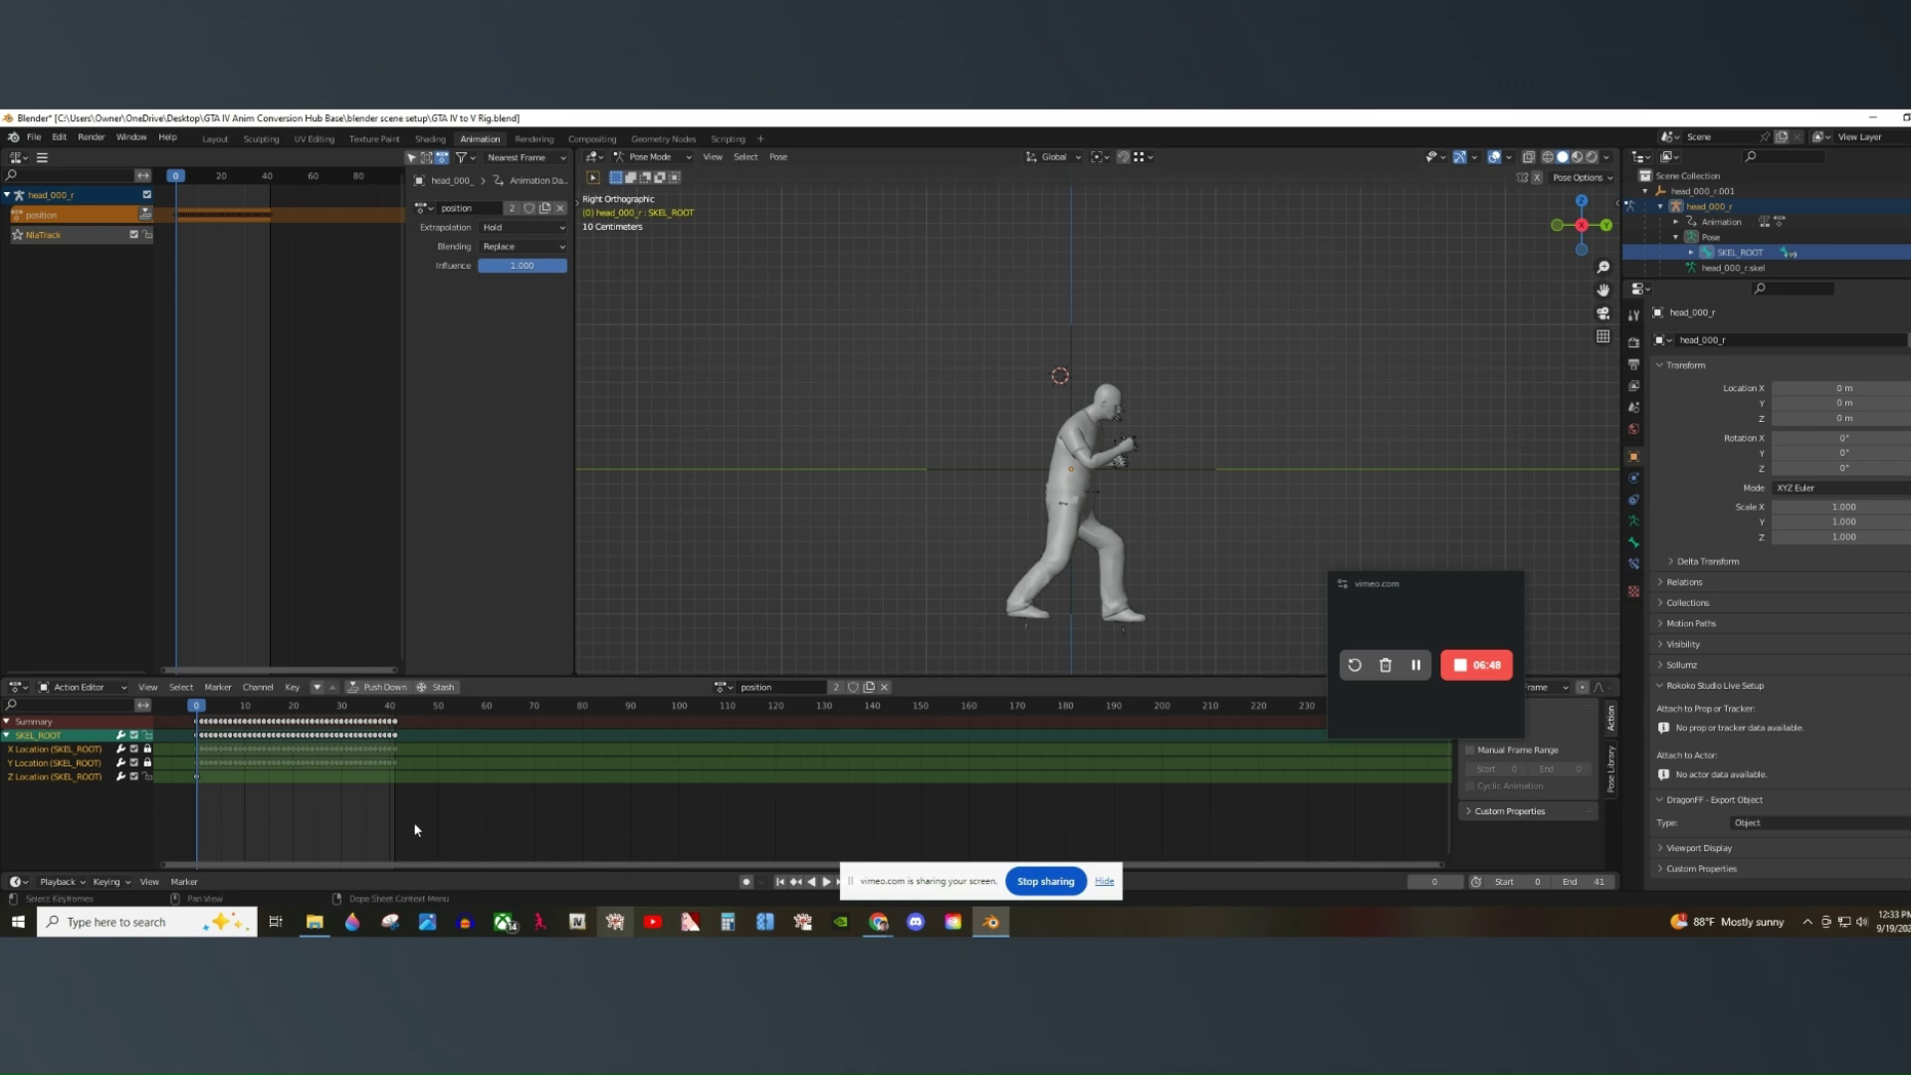
pyautogui.click(829, 882)
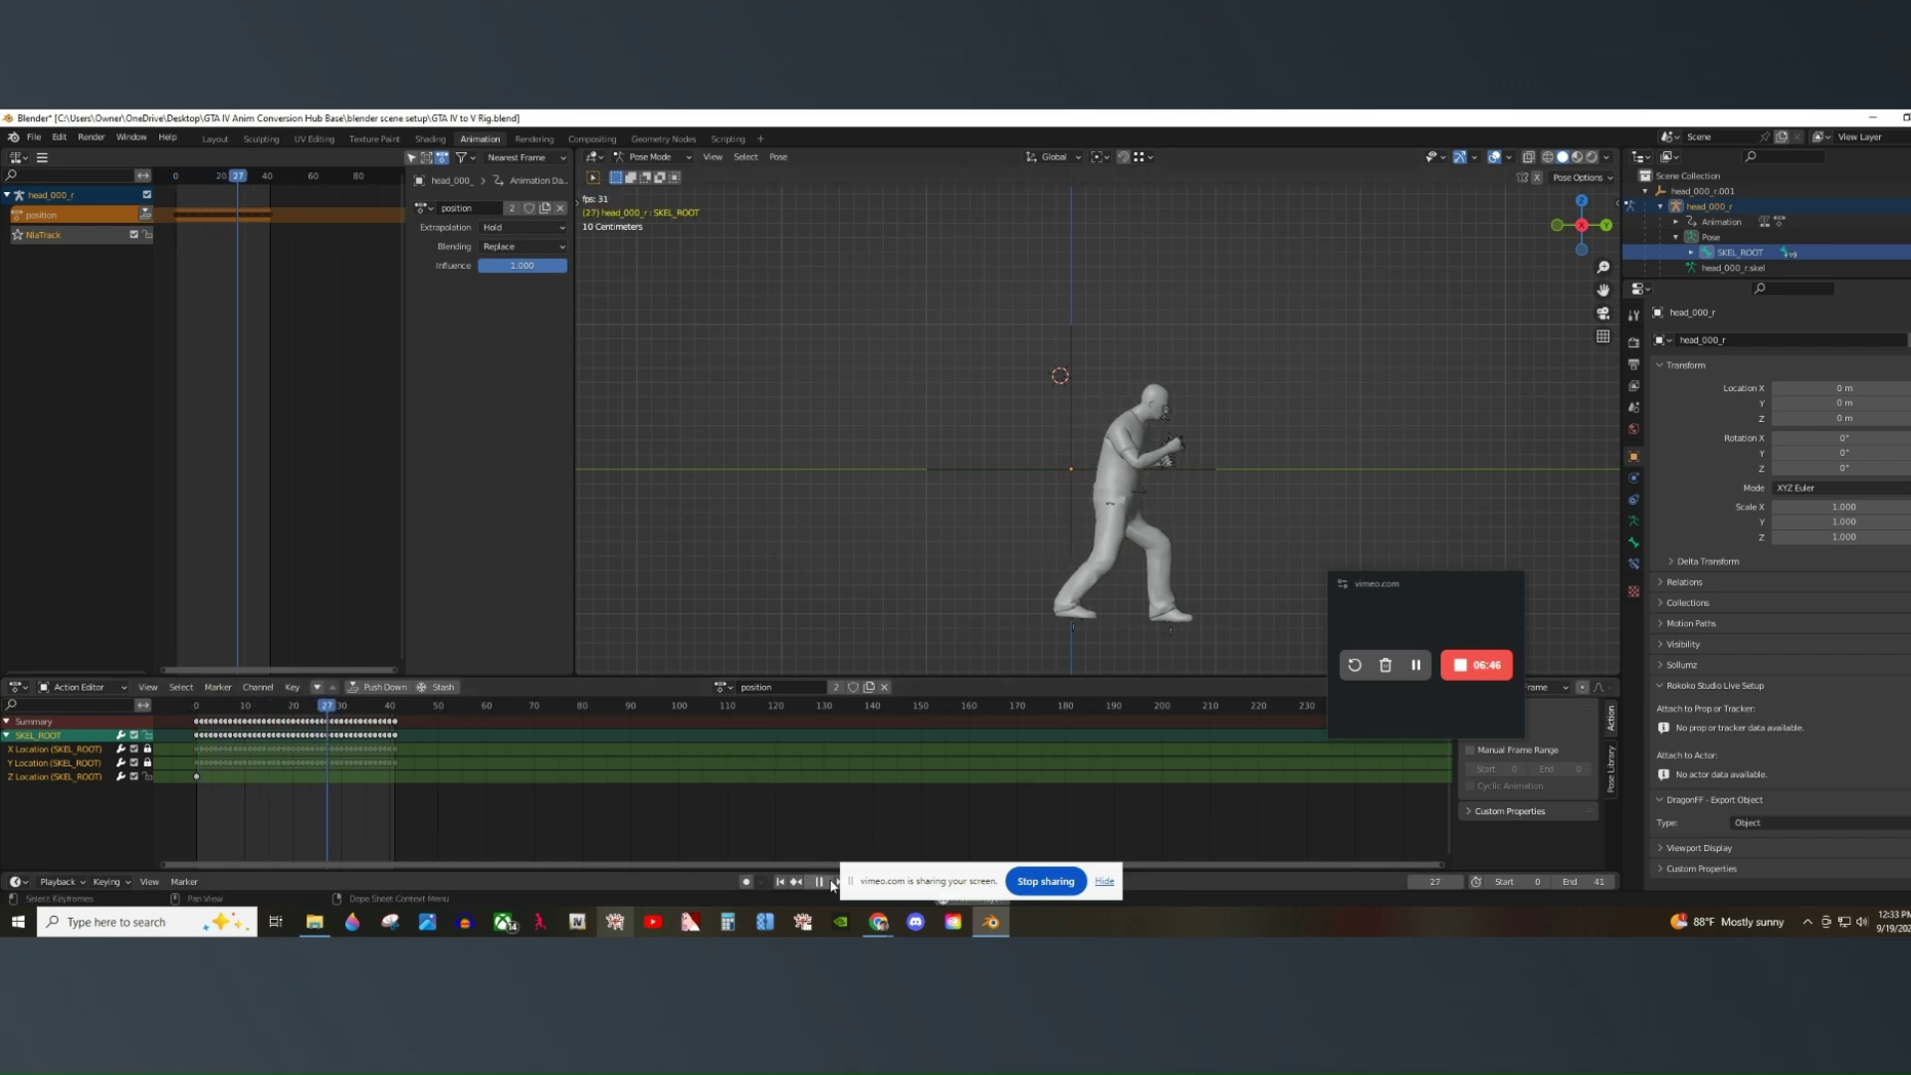
pyautogui.click(830, 882)
pyautogui.moveTo(338, 708); pyautogui.dragTo(195, 756)
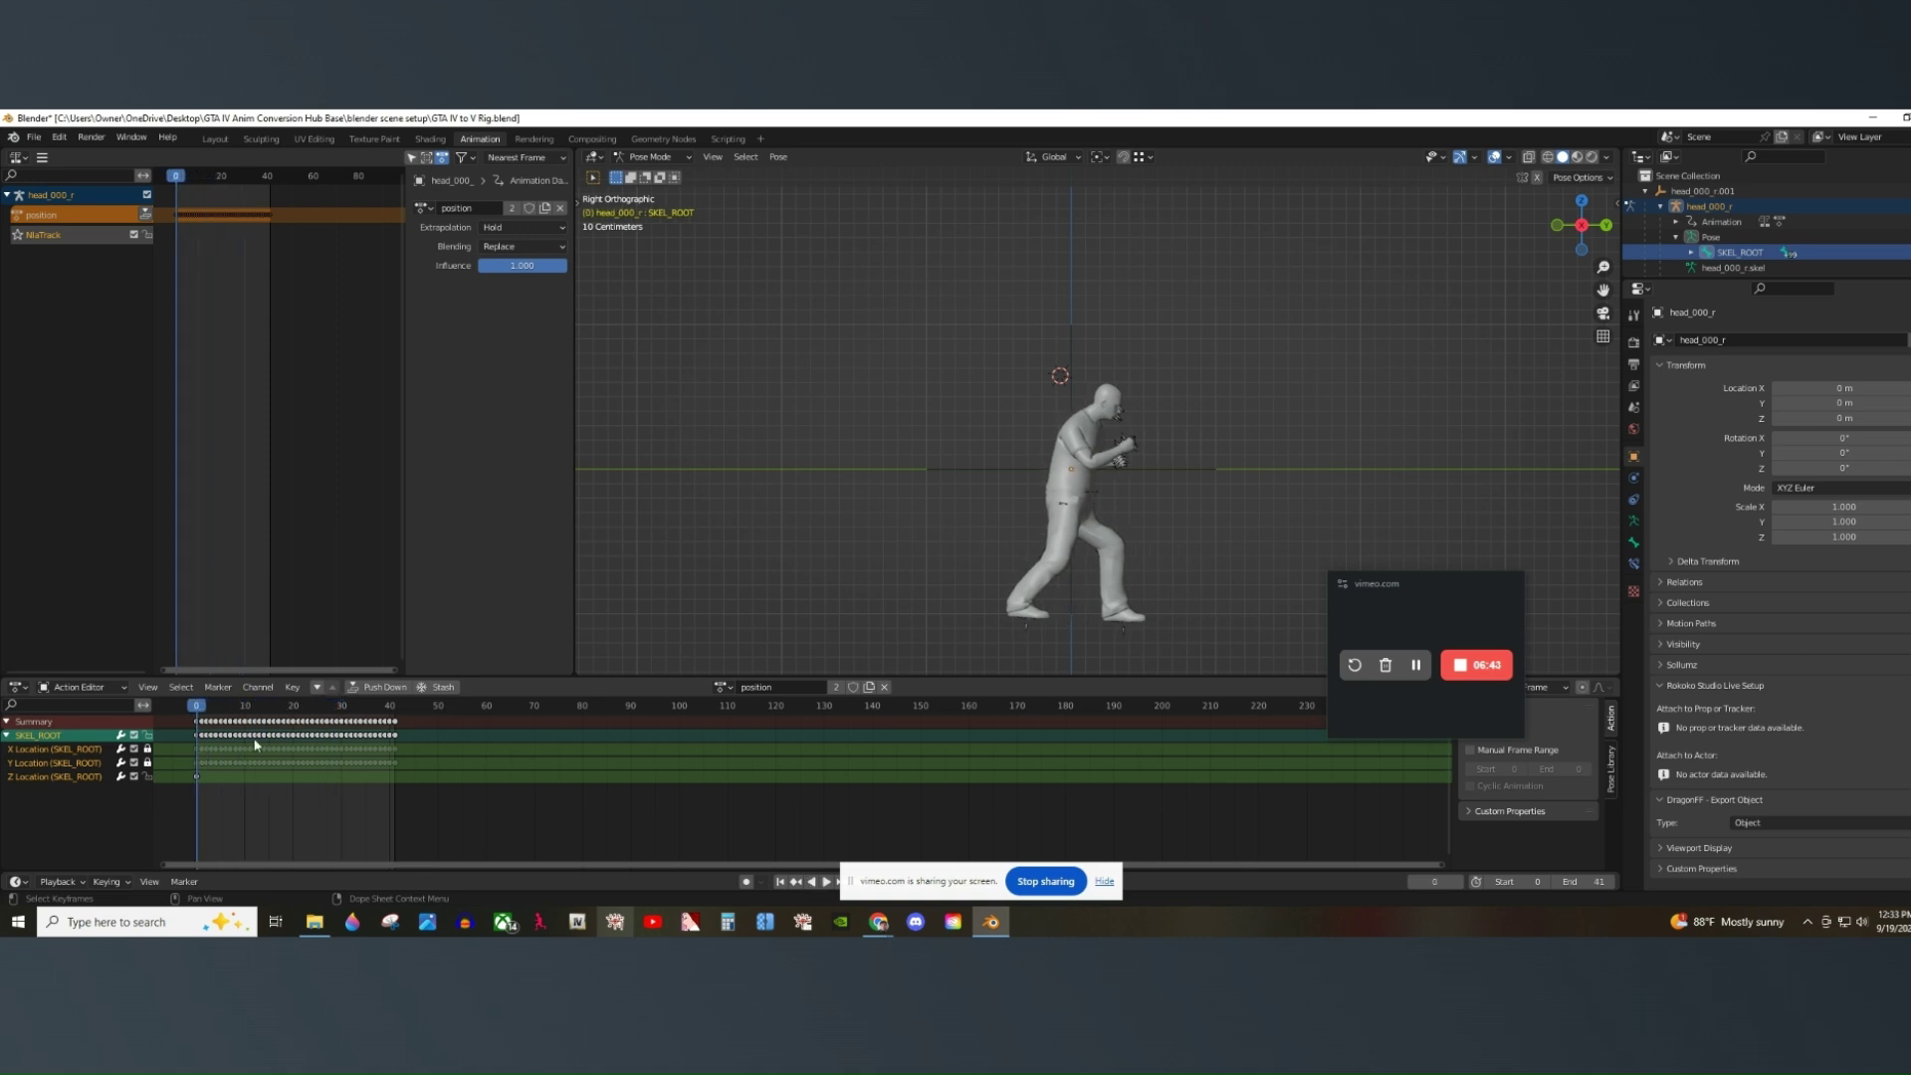
# Switch to the base action and open the Layout workspace.
pyautogui.click(718, 686)
pyautogui.click(767, 742)
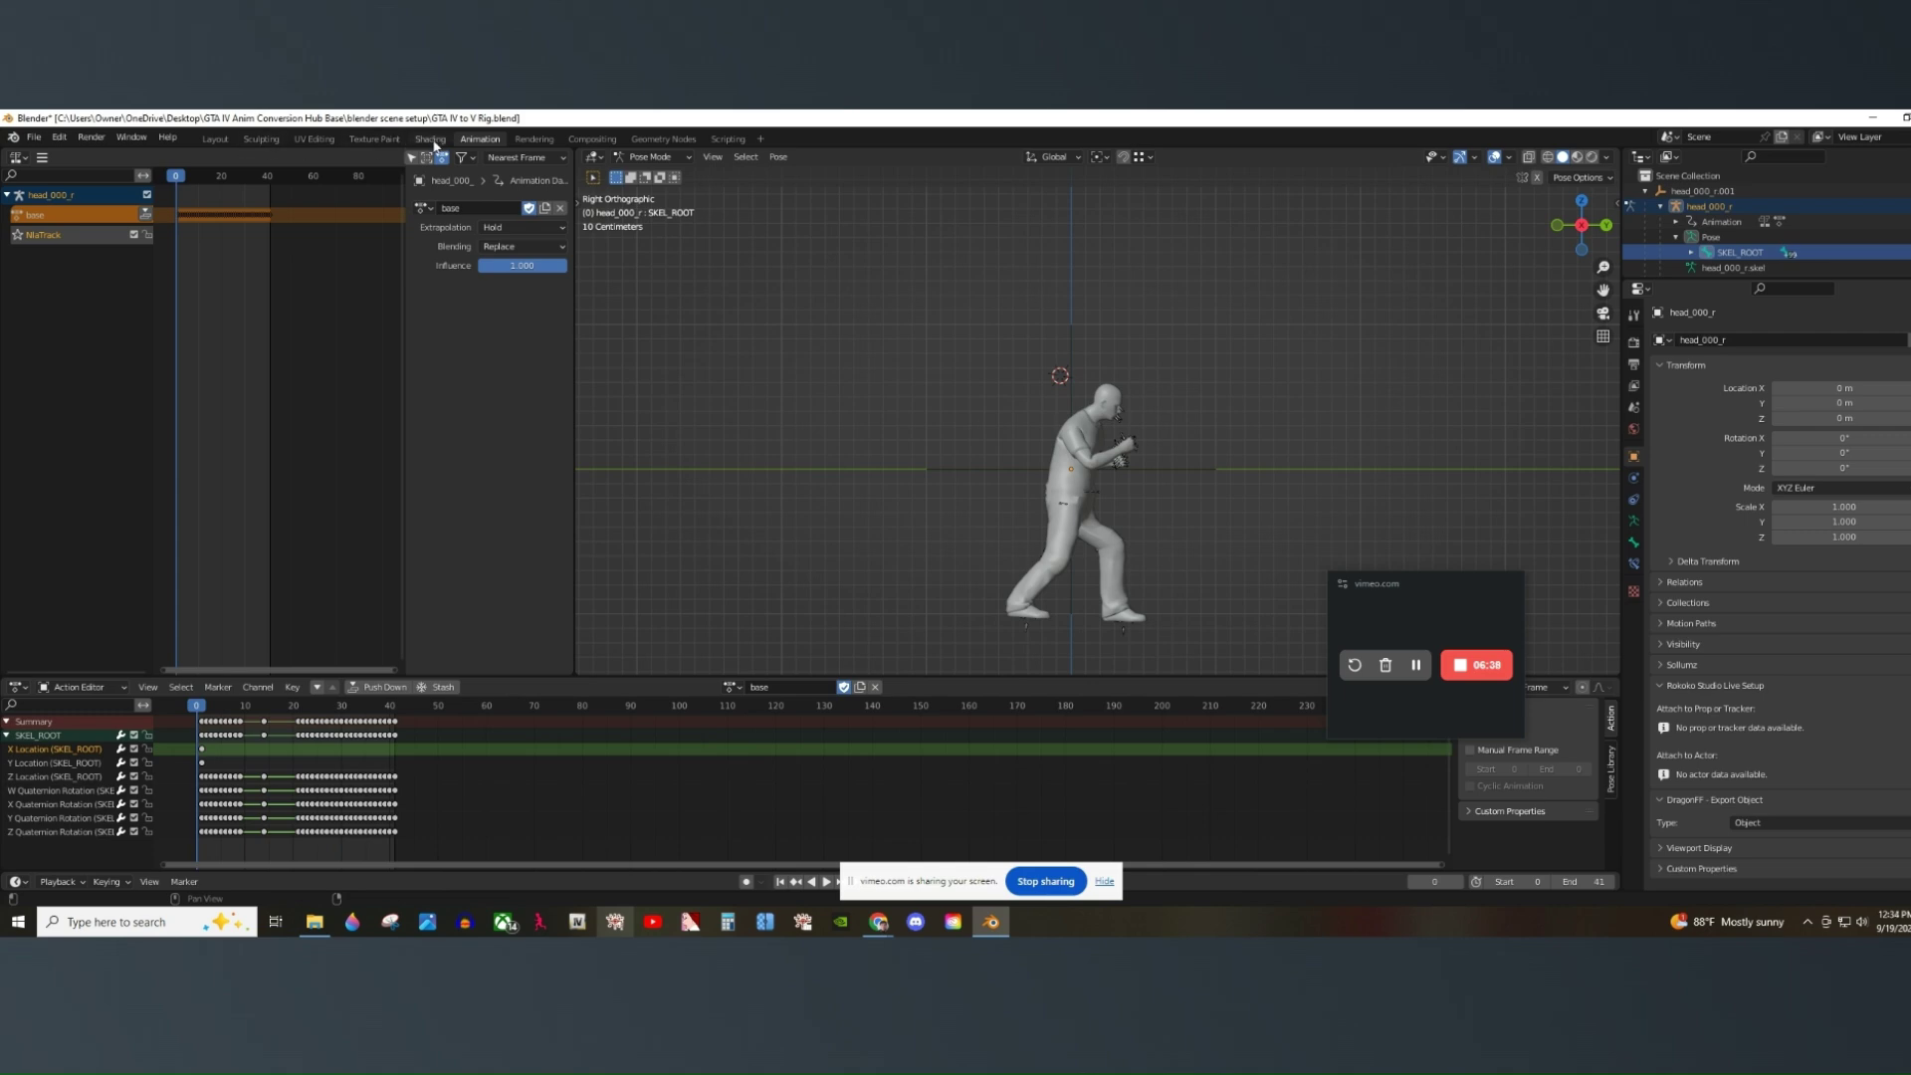
pyautogui.click(215, 139)
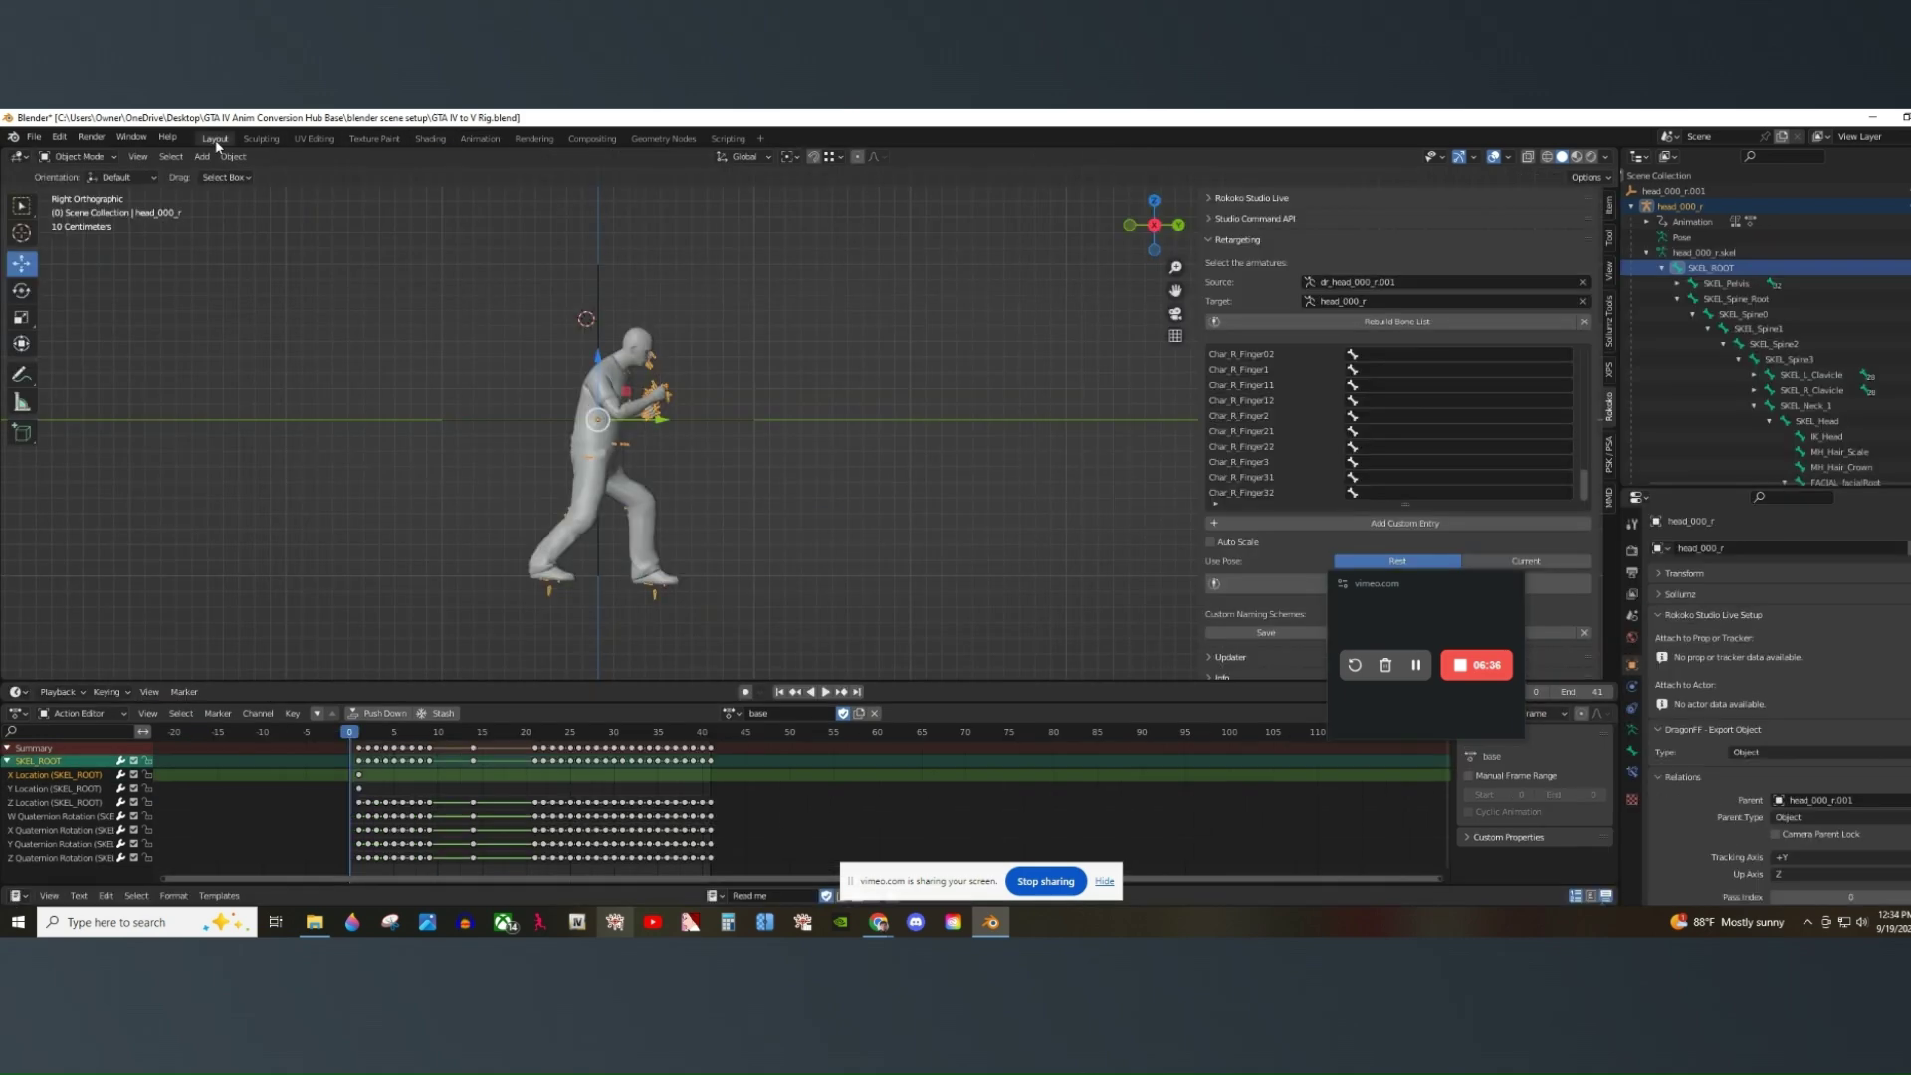
pyautogui.moveTo(1400, 579); pyautogui.dragTo(986, 435)
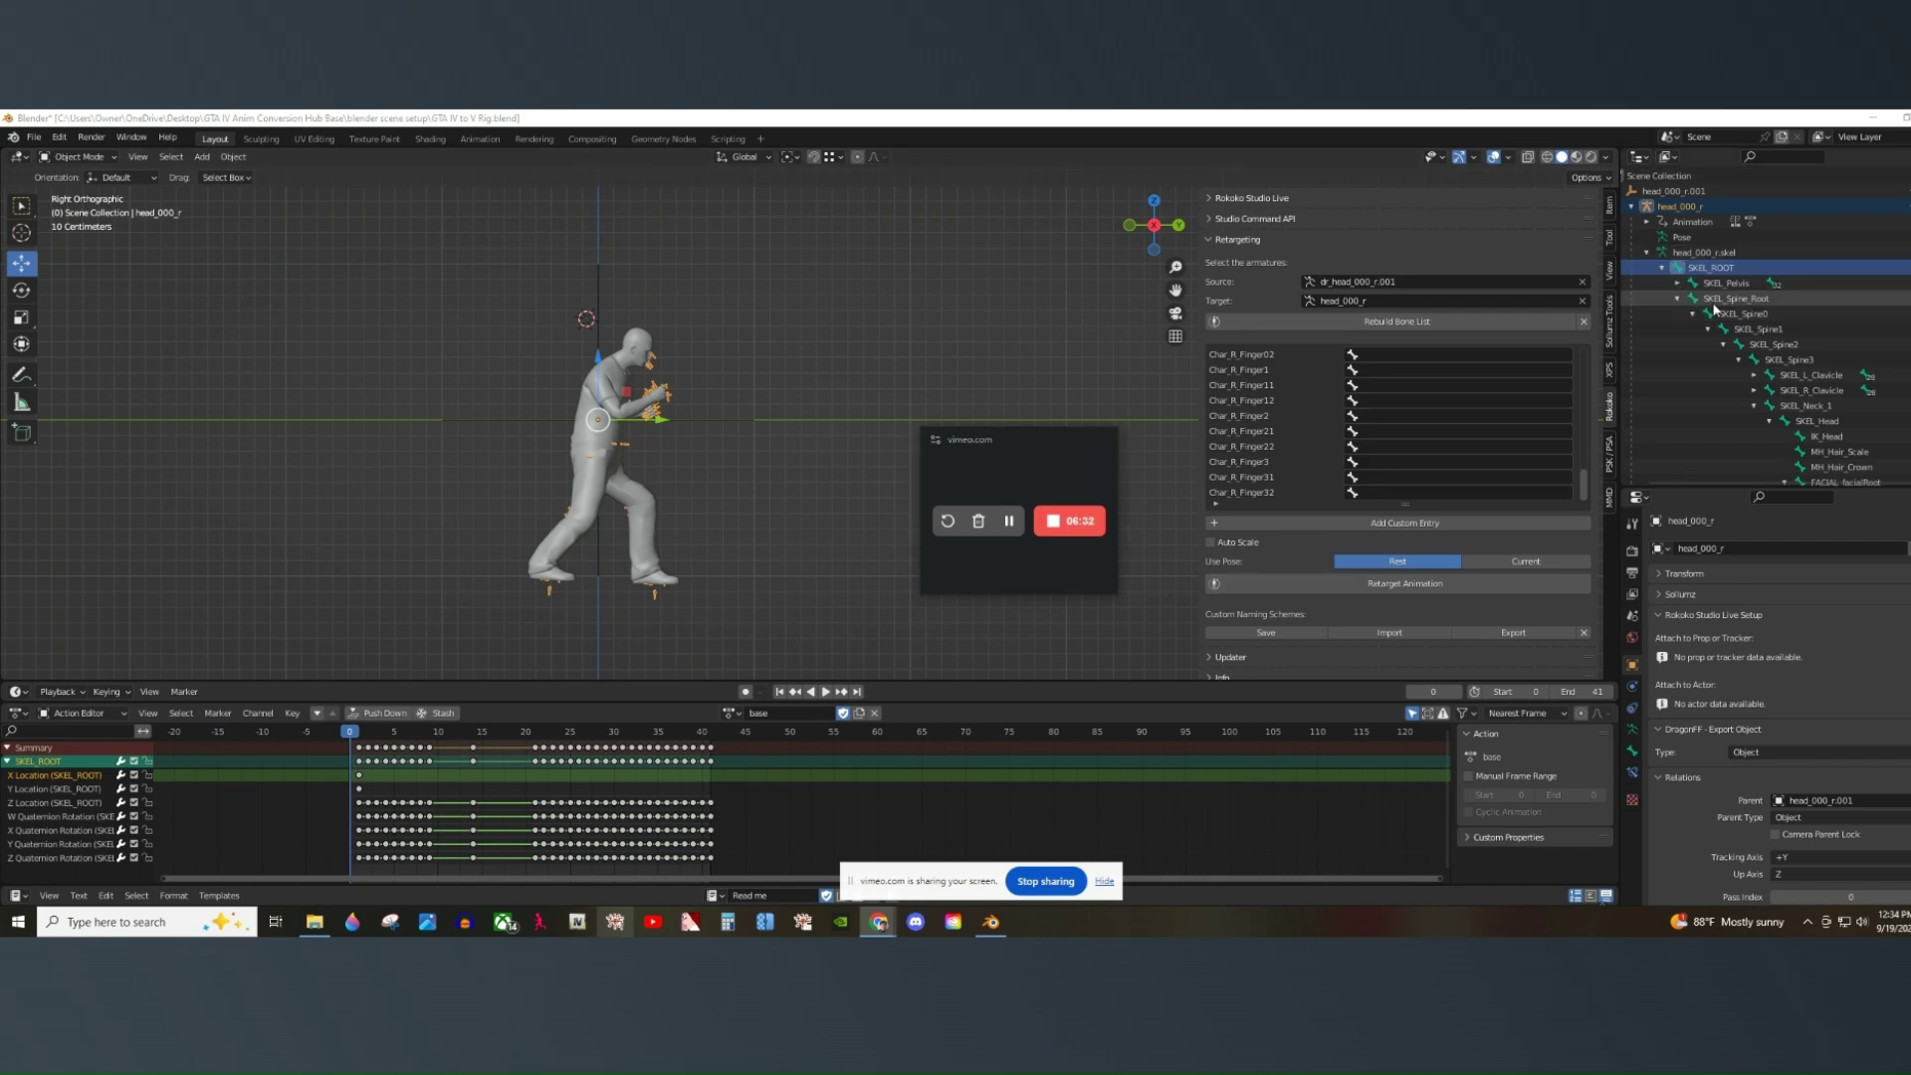
# Delete all keyframes of the facial bones from FACIAL_facialRoot through FB_Tongue_000 in the base action.
pyautogui.scroll(-5, 1725, 288)
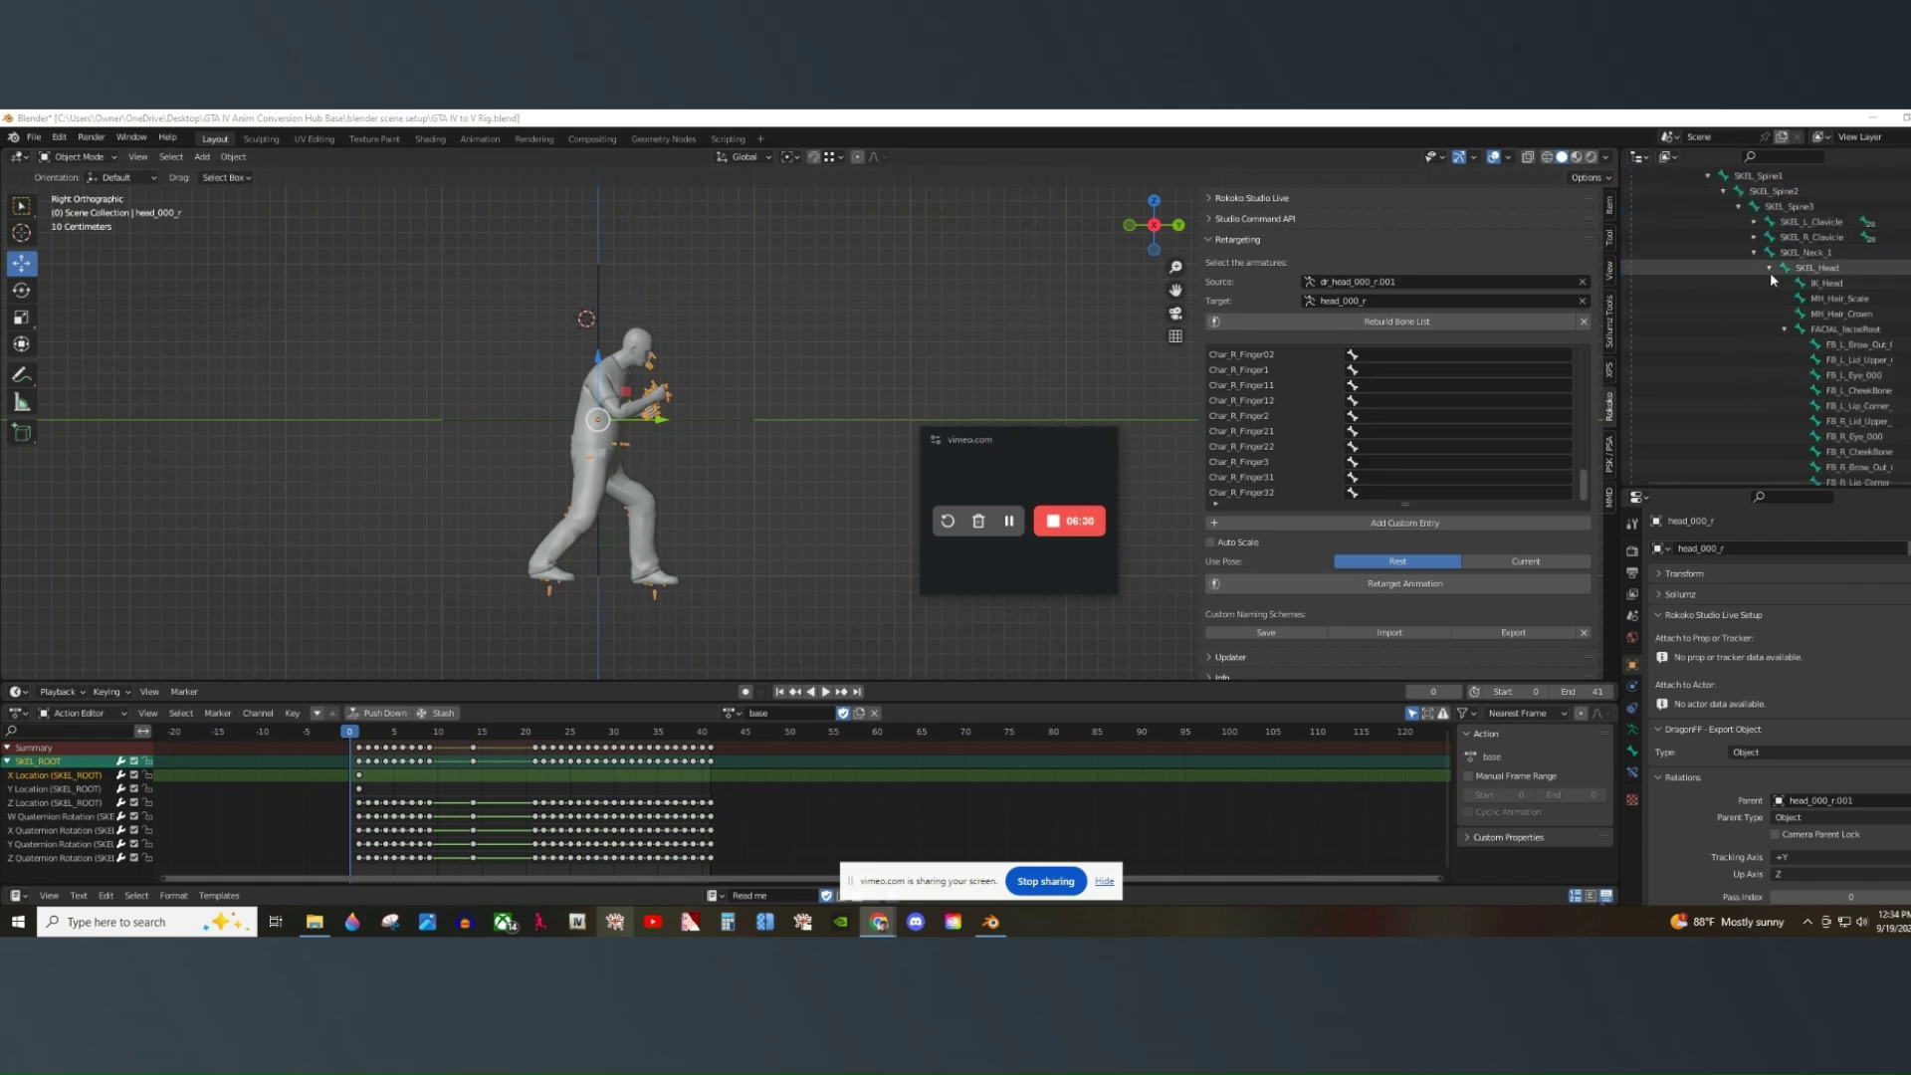
pyautogui.scroll(-3, 1770, 272)
pyautogui.click(1831, 256)
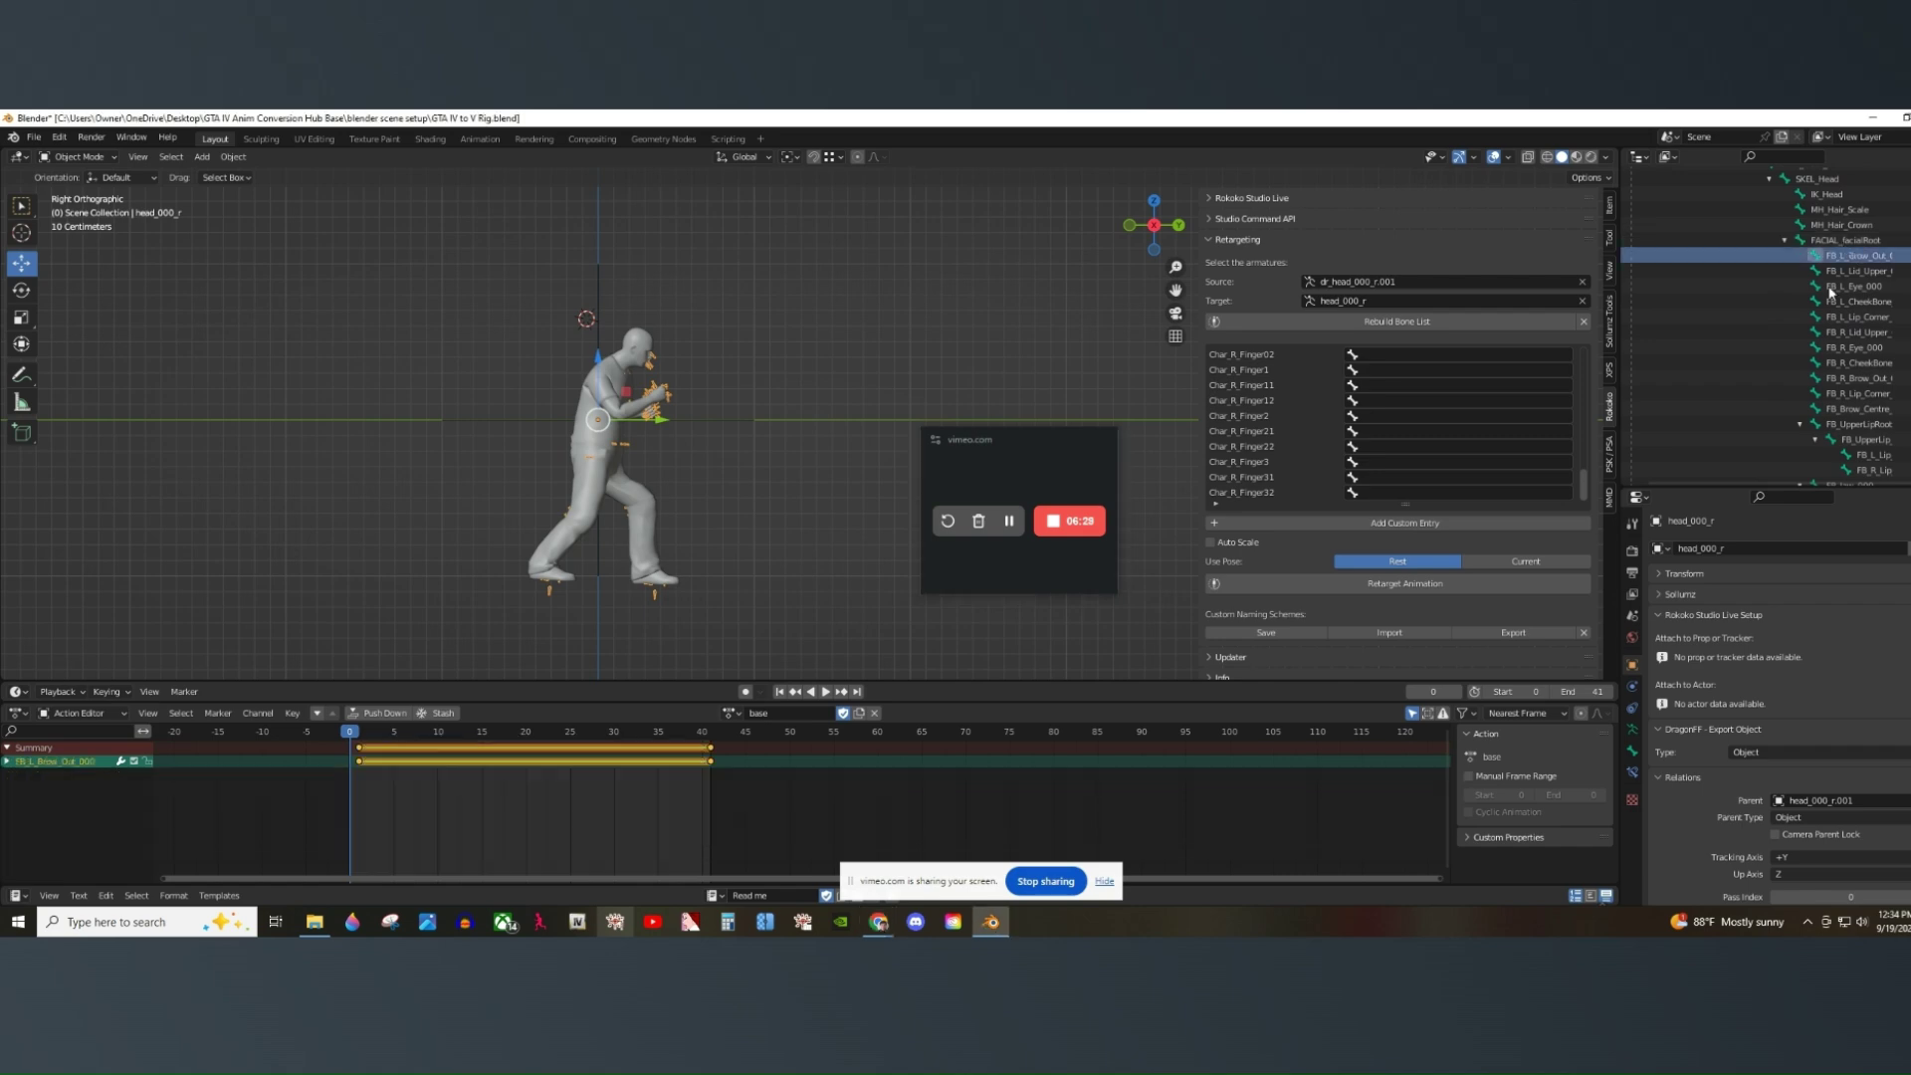
pyautogui.keyDown('ctrl'); pyautogui.hscroll(2, 1879, 395); pyautogui.keyUp('ctrl')
pyautogui.scroll(-1, 1851, 329)
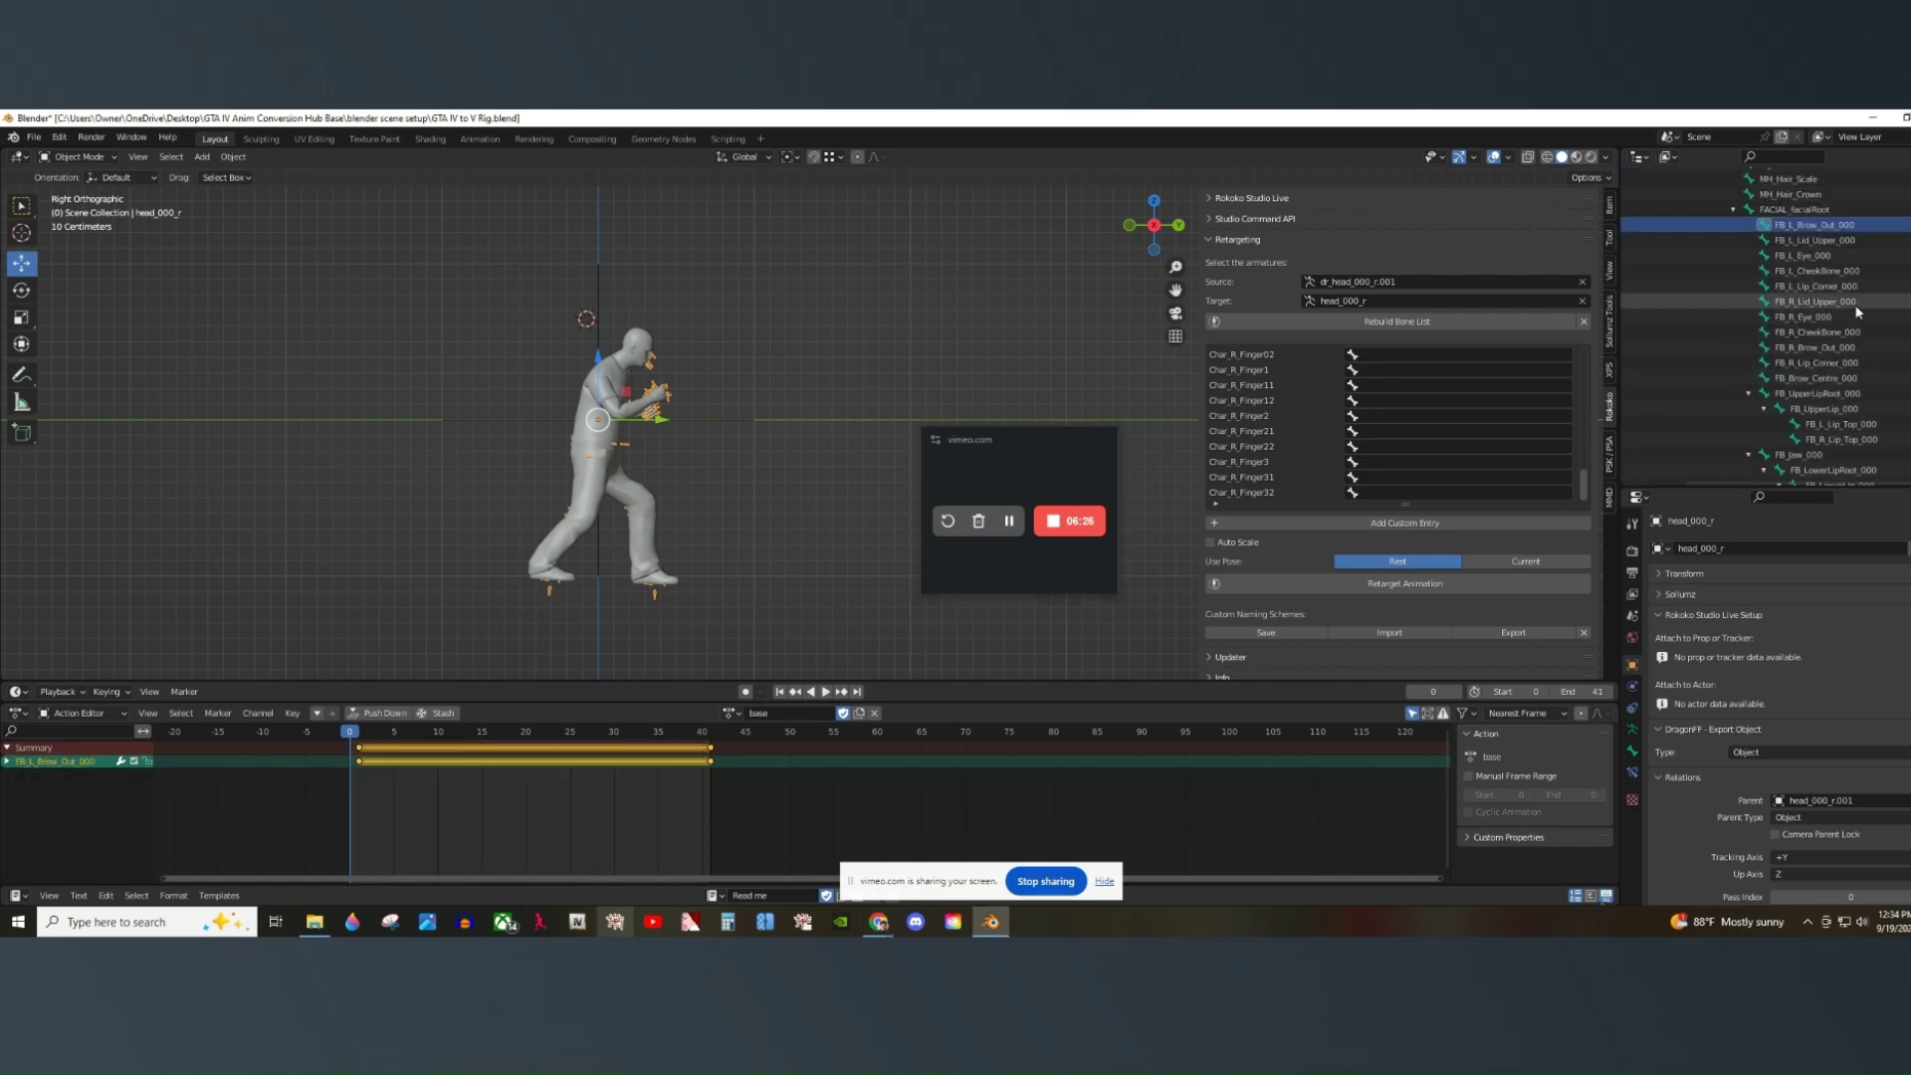
pyautogui.click(1817, 210)
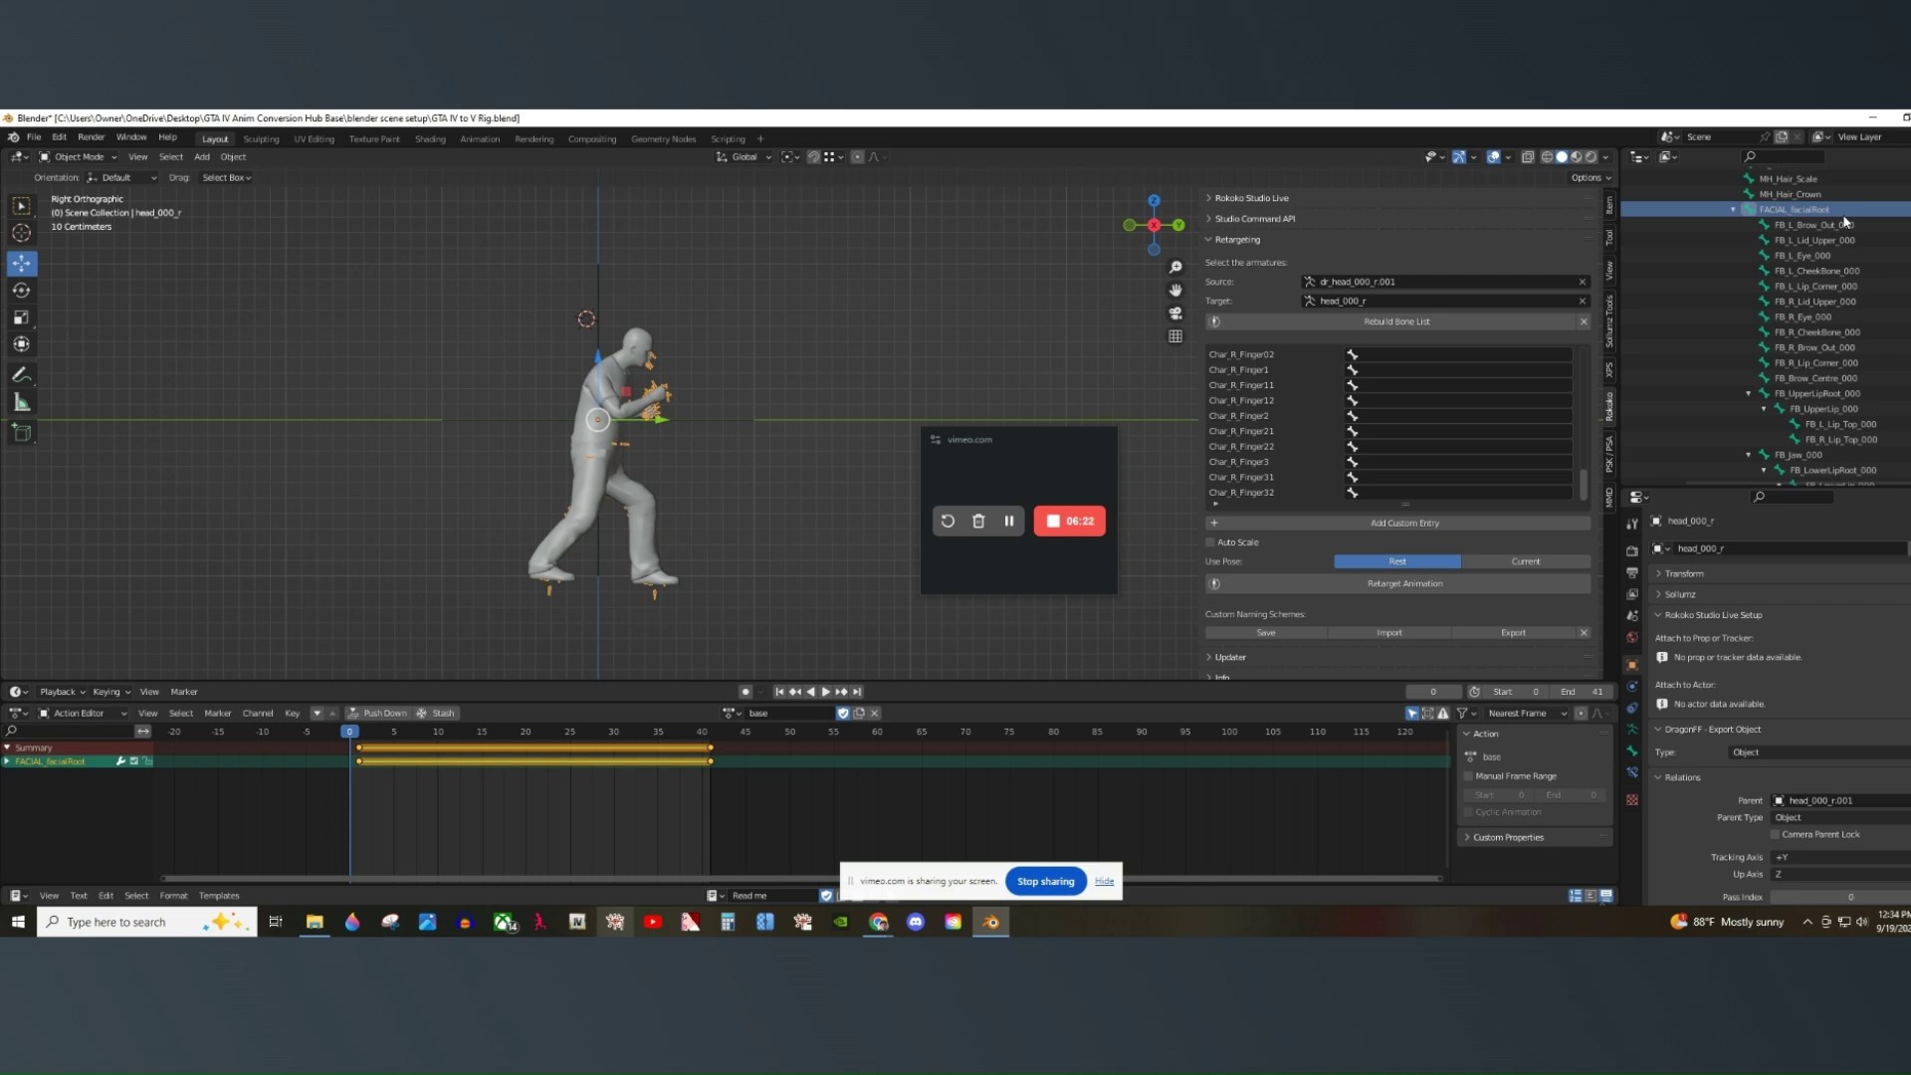
pyautogui.moveTo(1840, 227); pyautogui.dragTo(1866, 344)
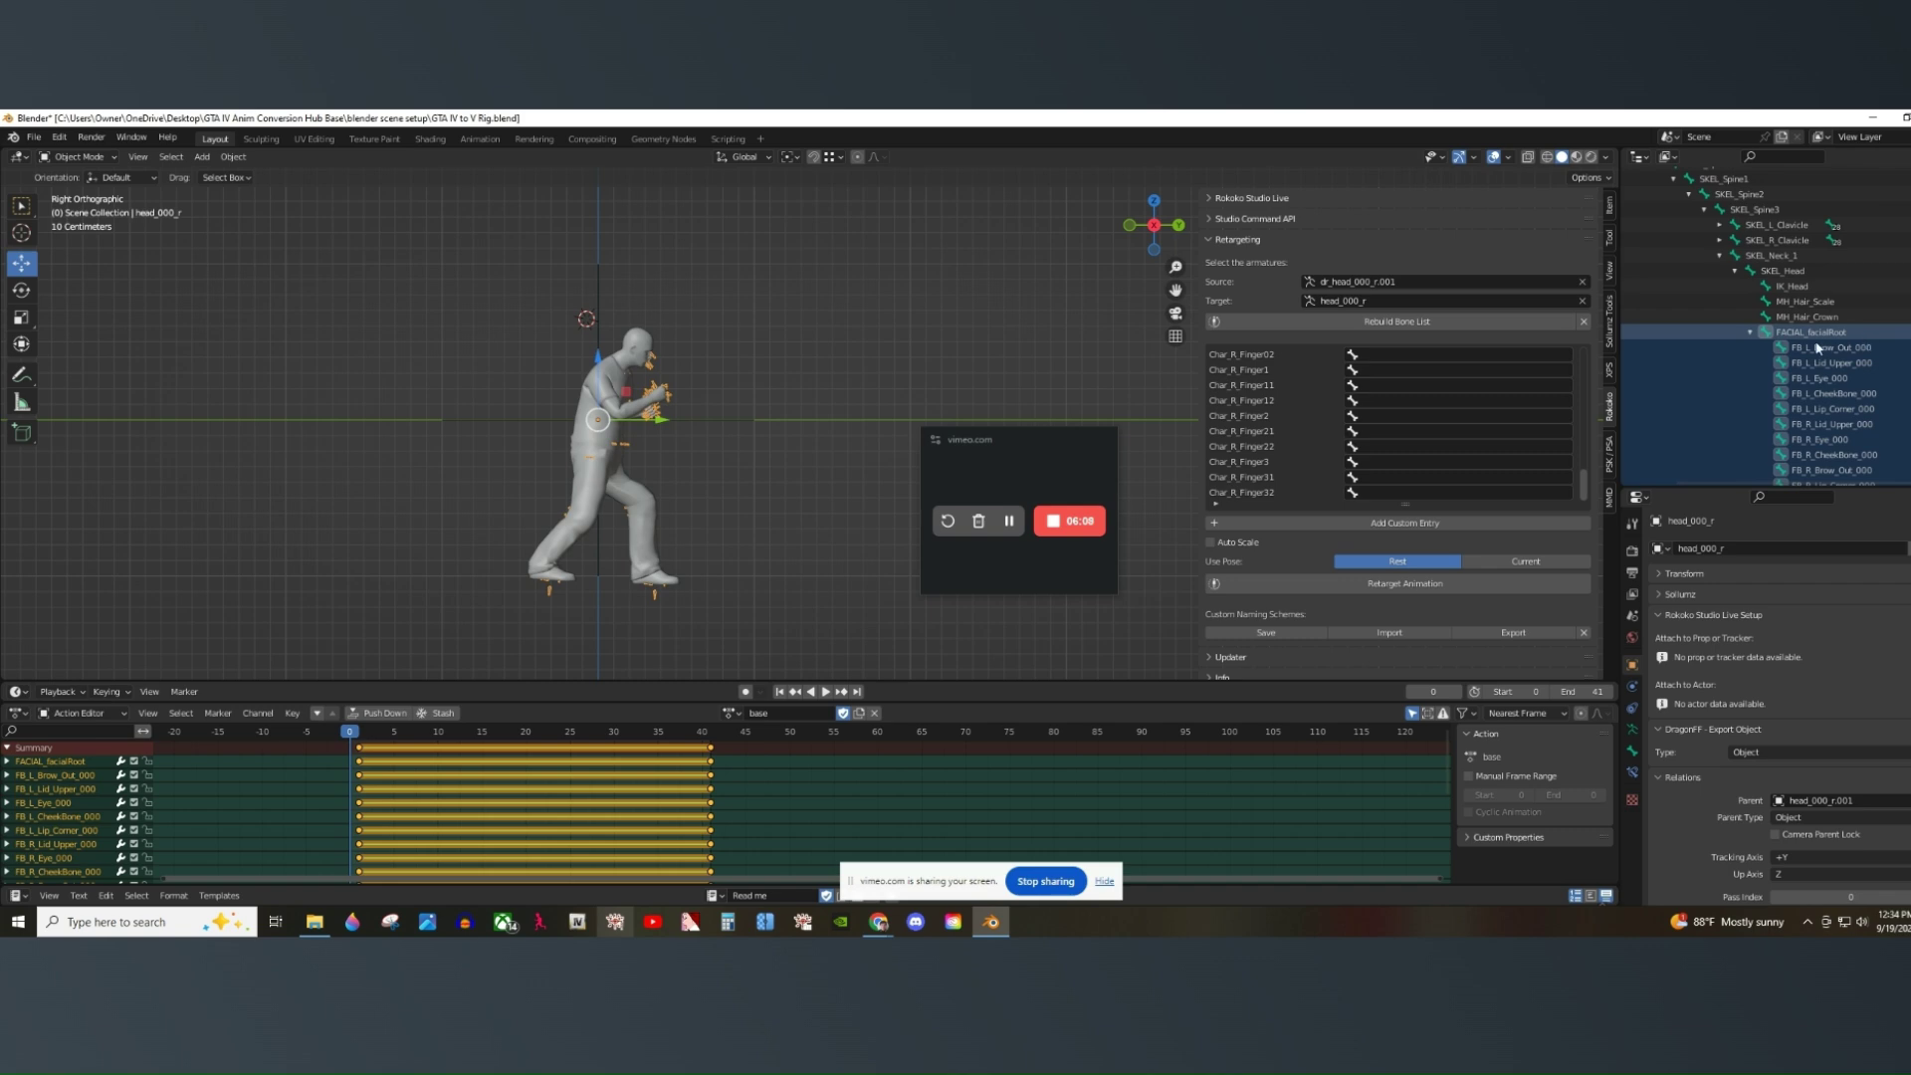
pyautogui.scroll(-7, 1851, 332)
pyautogui.scroll(-2, 44, 773)
pyautogui.rightClick(761, 812)
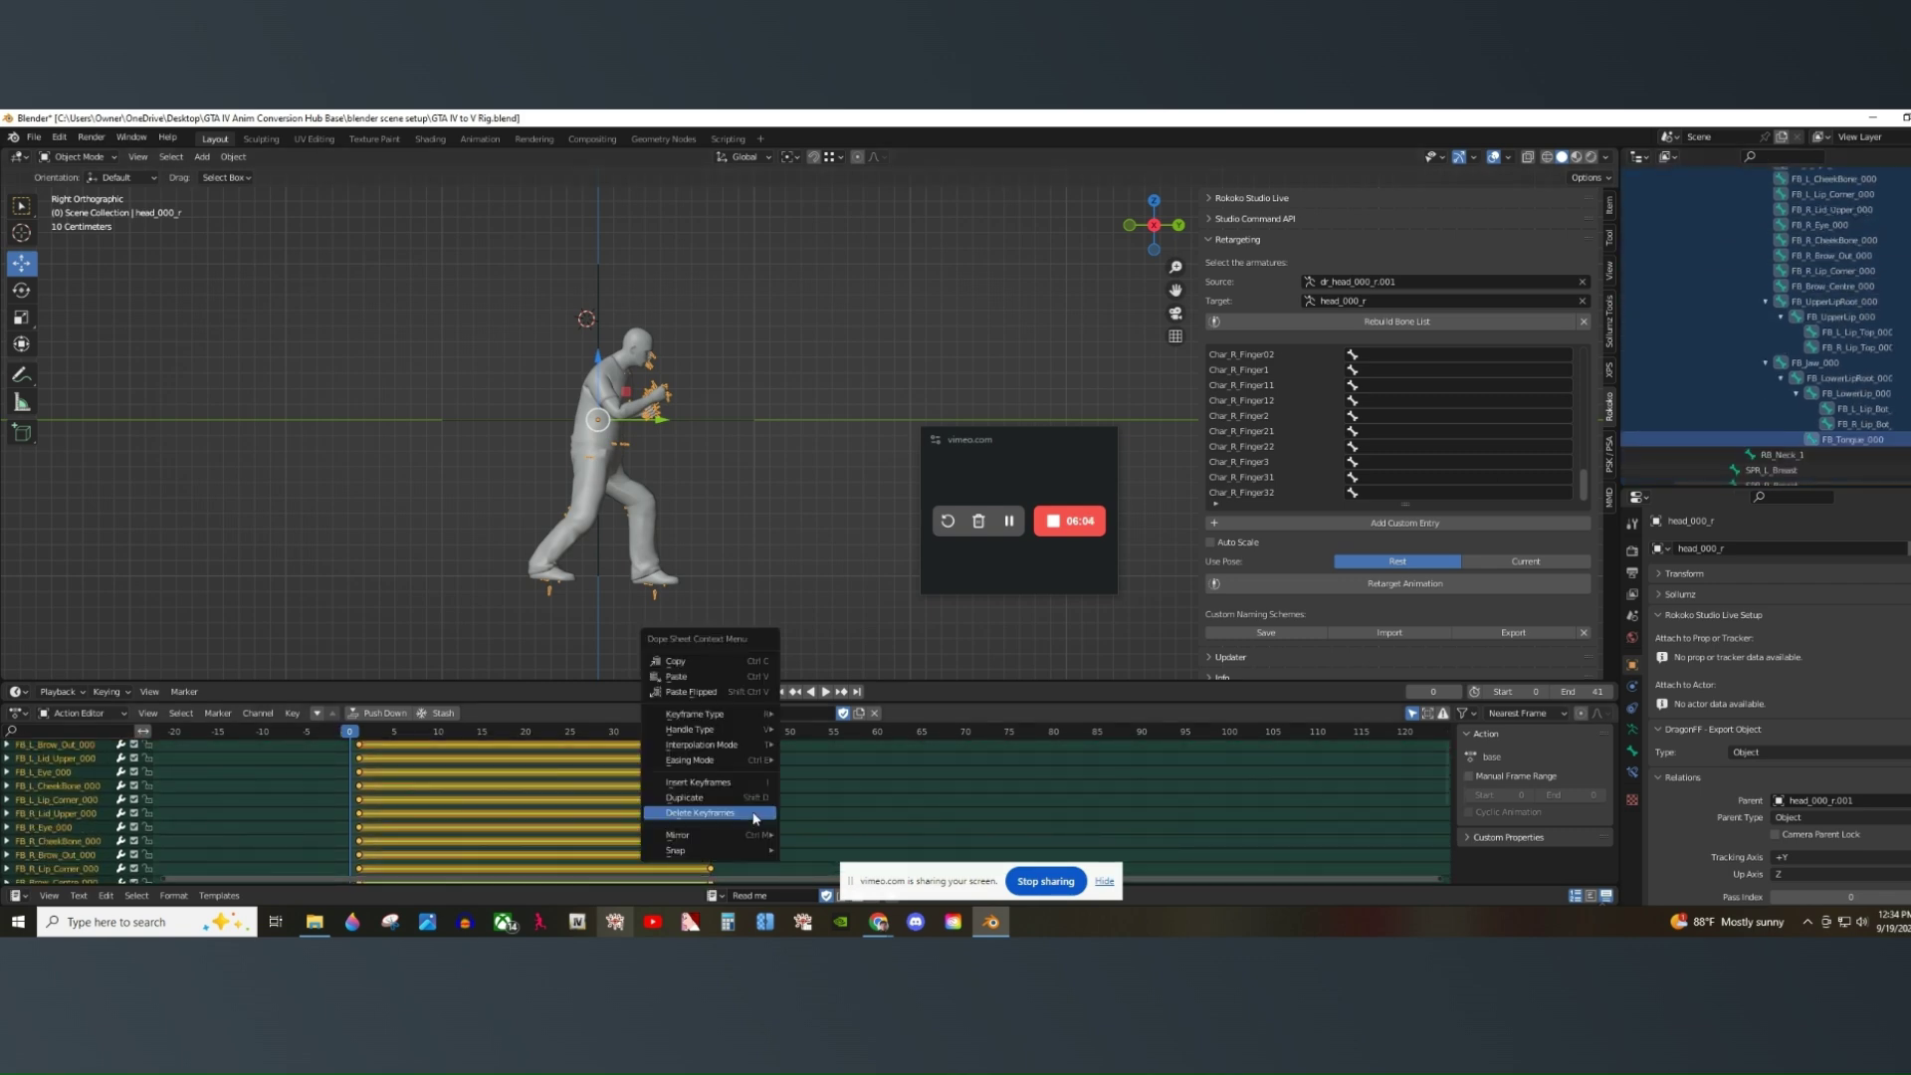
pyautogui.click(755, 814)
# Select the SKEL_ROOT bone and move the playhead to frame 1.
pyautogui.scroll(6, 1823, 301)
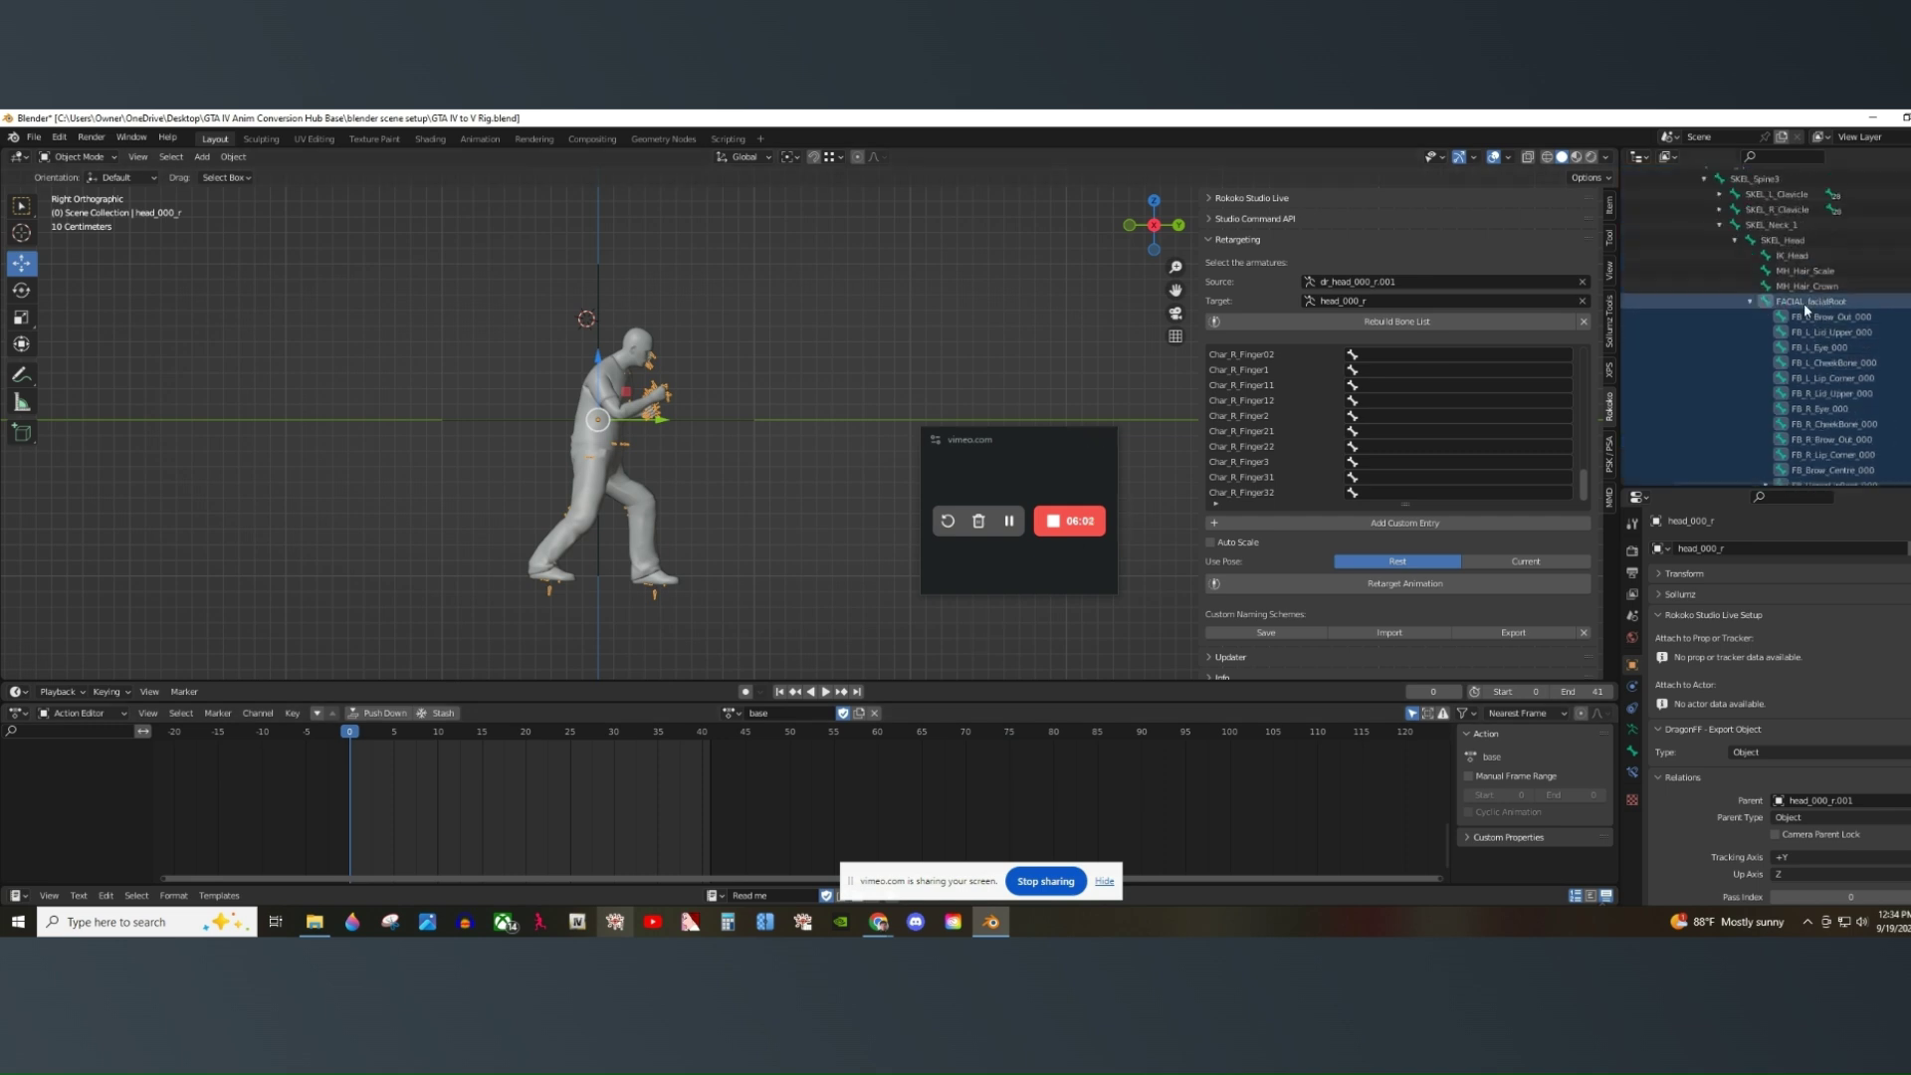
pyautogui.scroll(-2, 1855, 311)
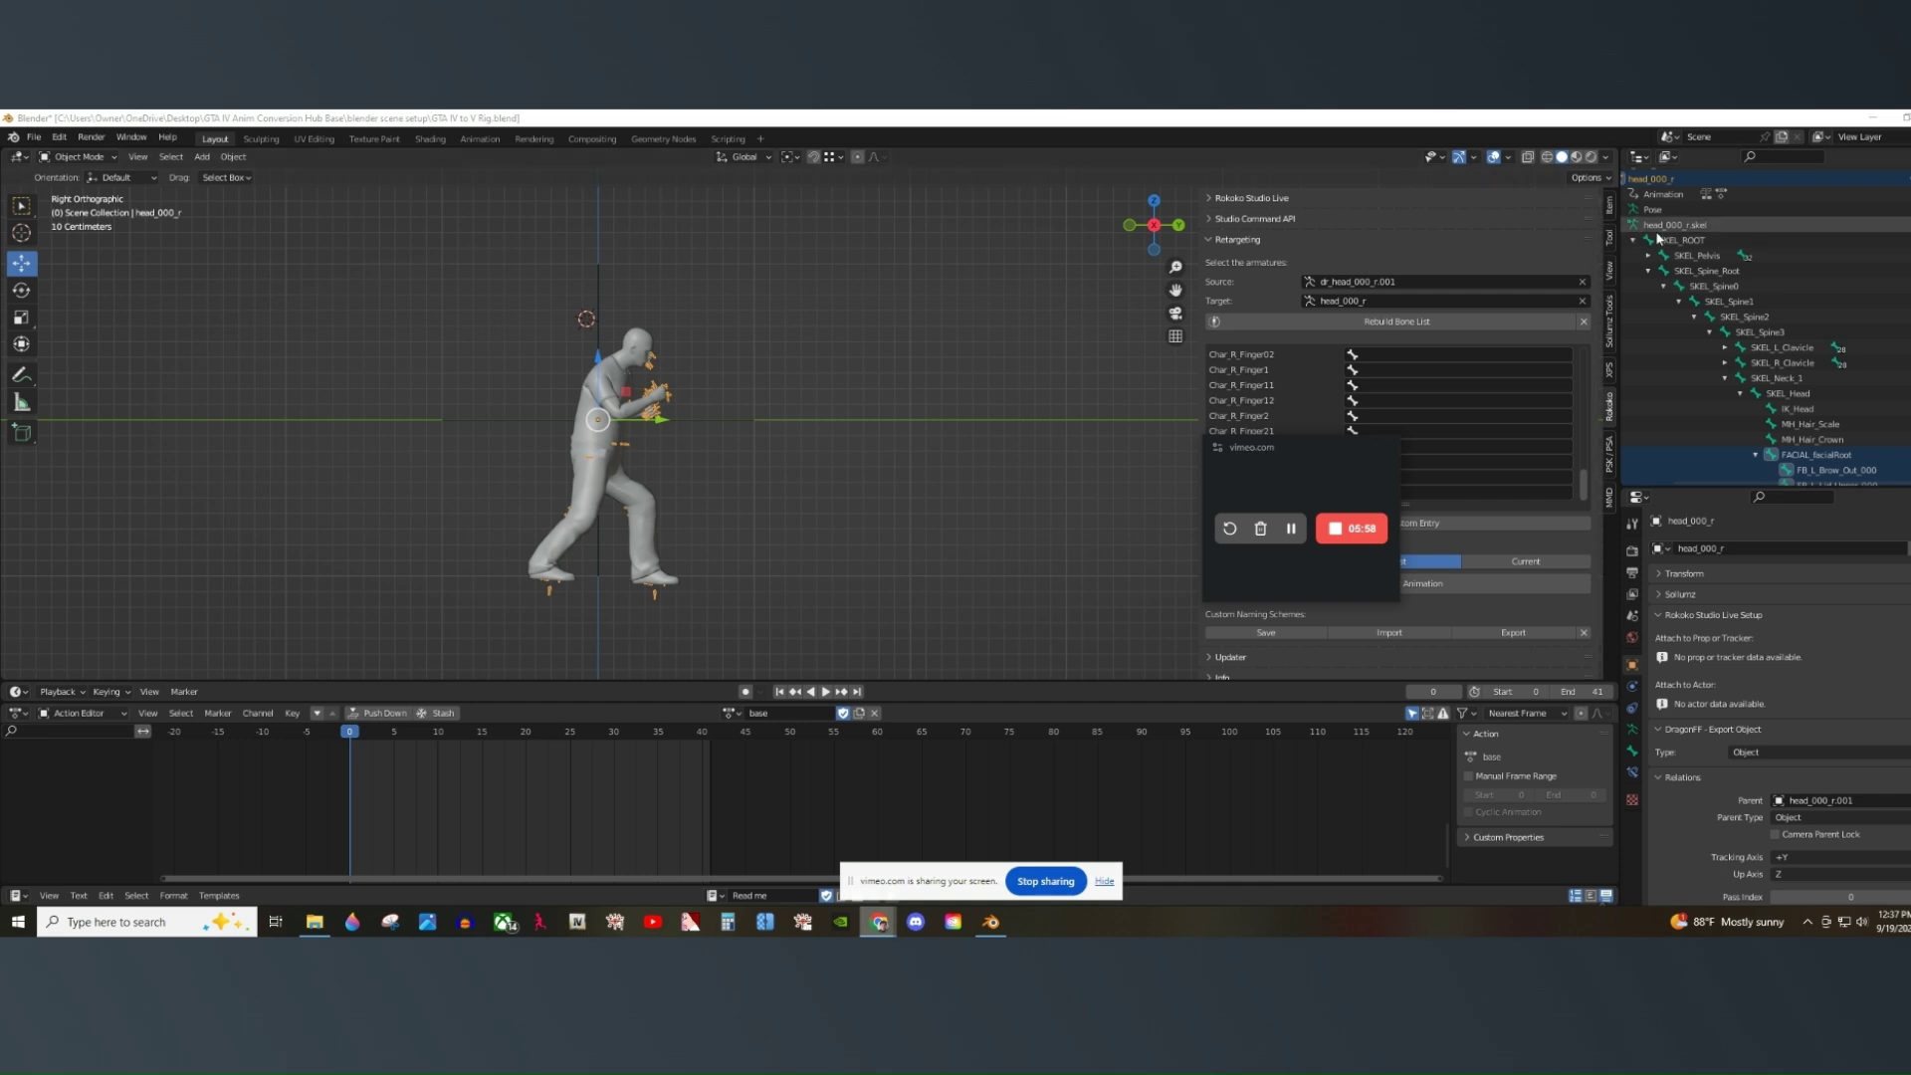
pyautogui.click(1672, 241)
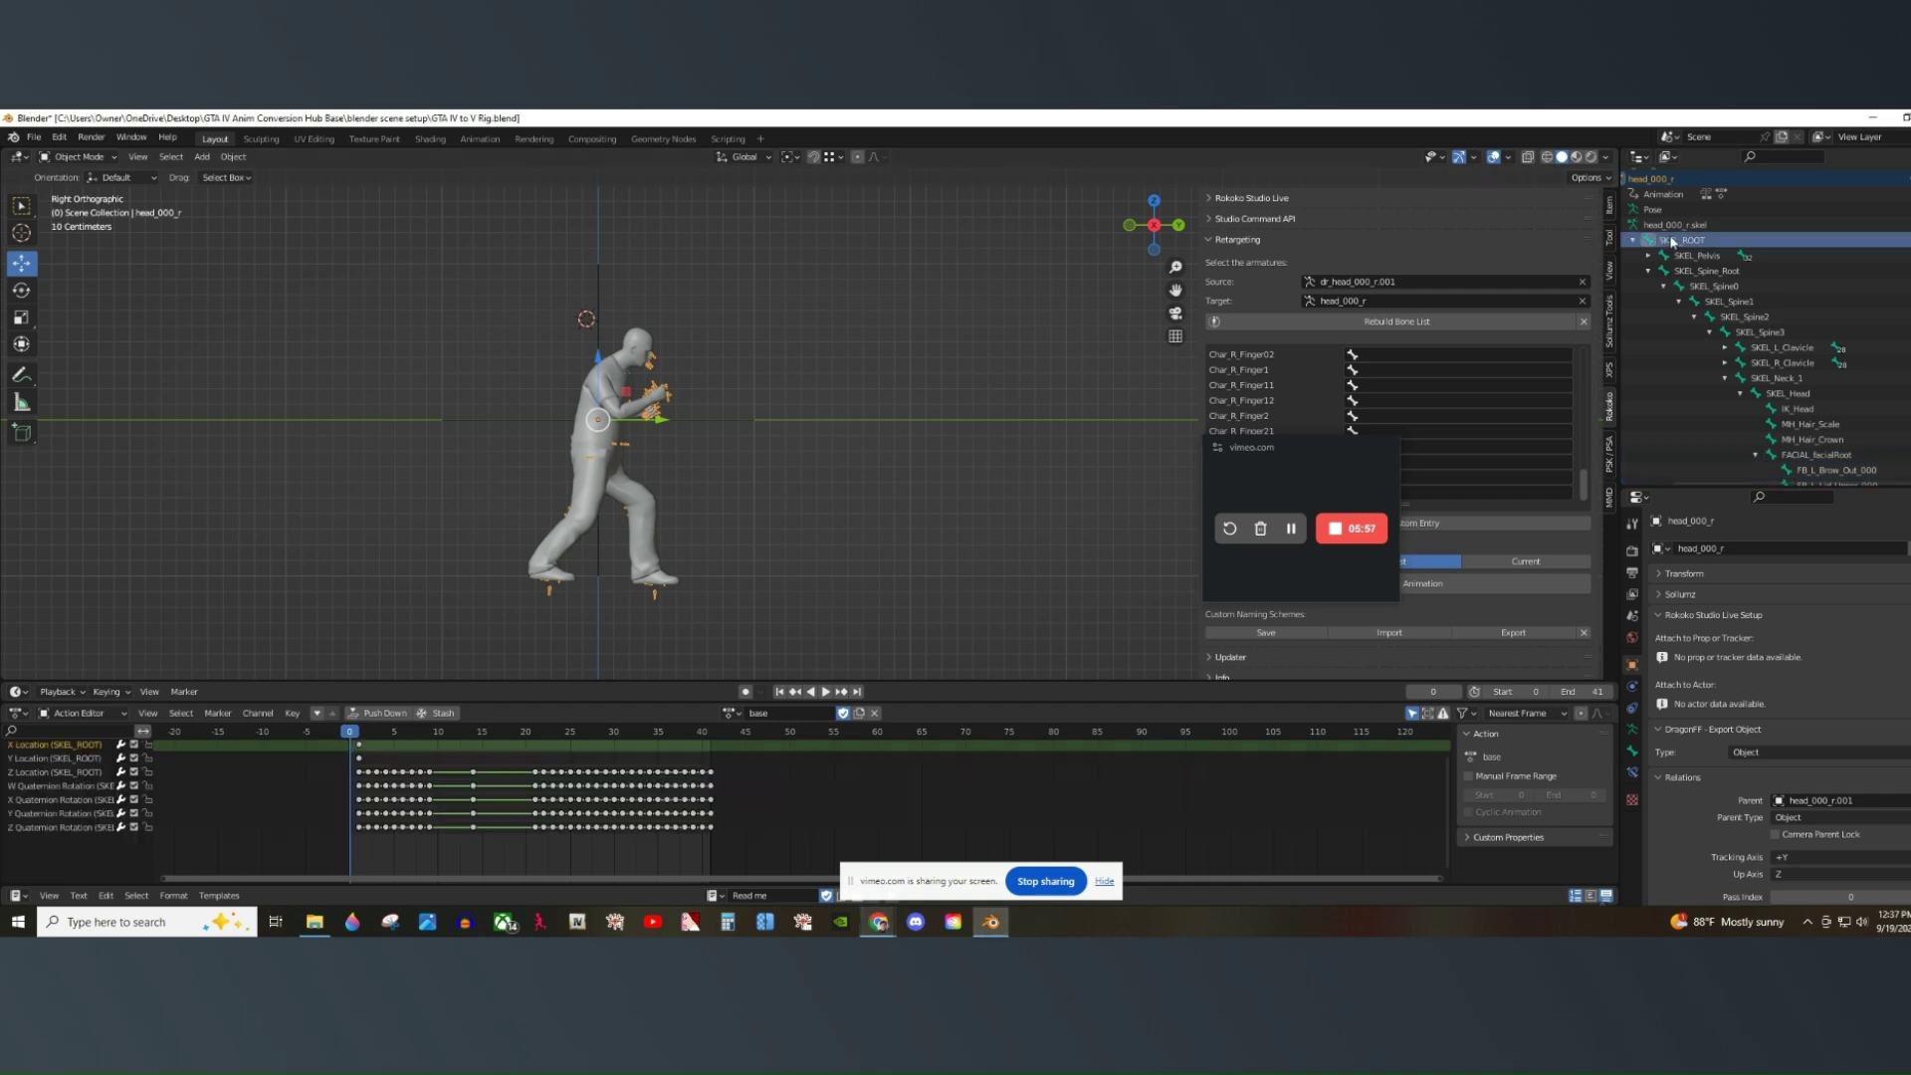
pyautogui.click(832, 694)
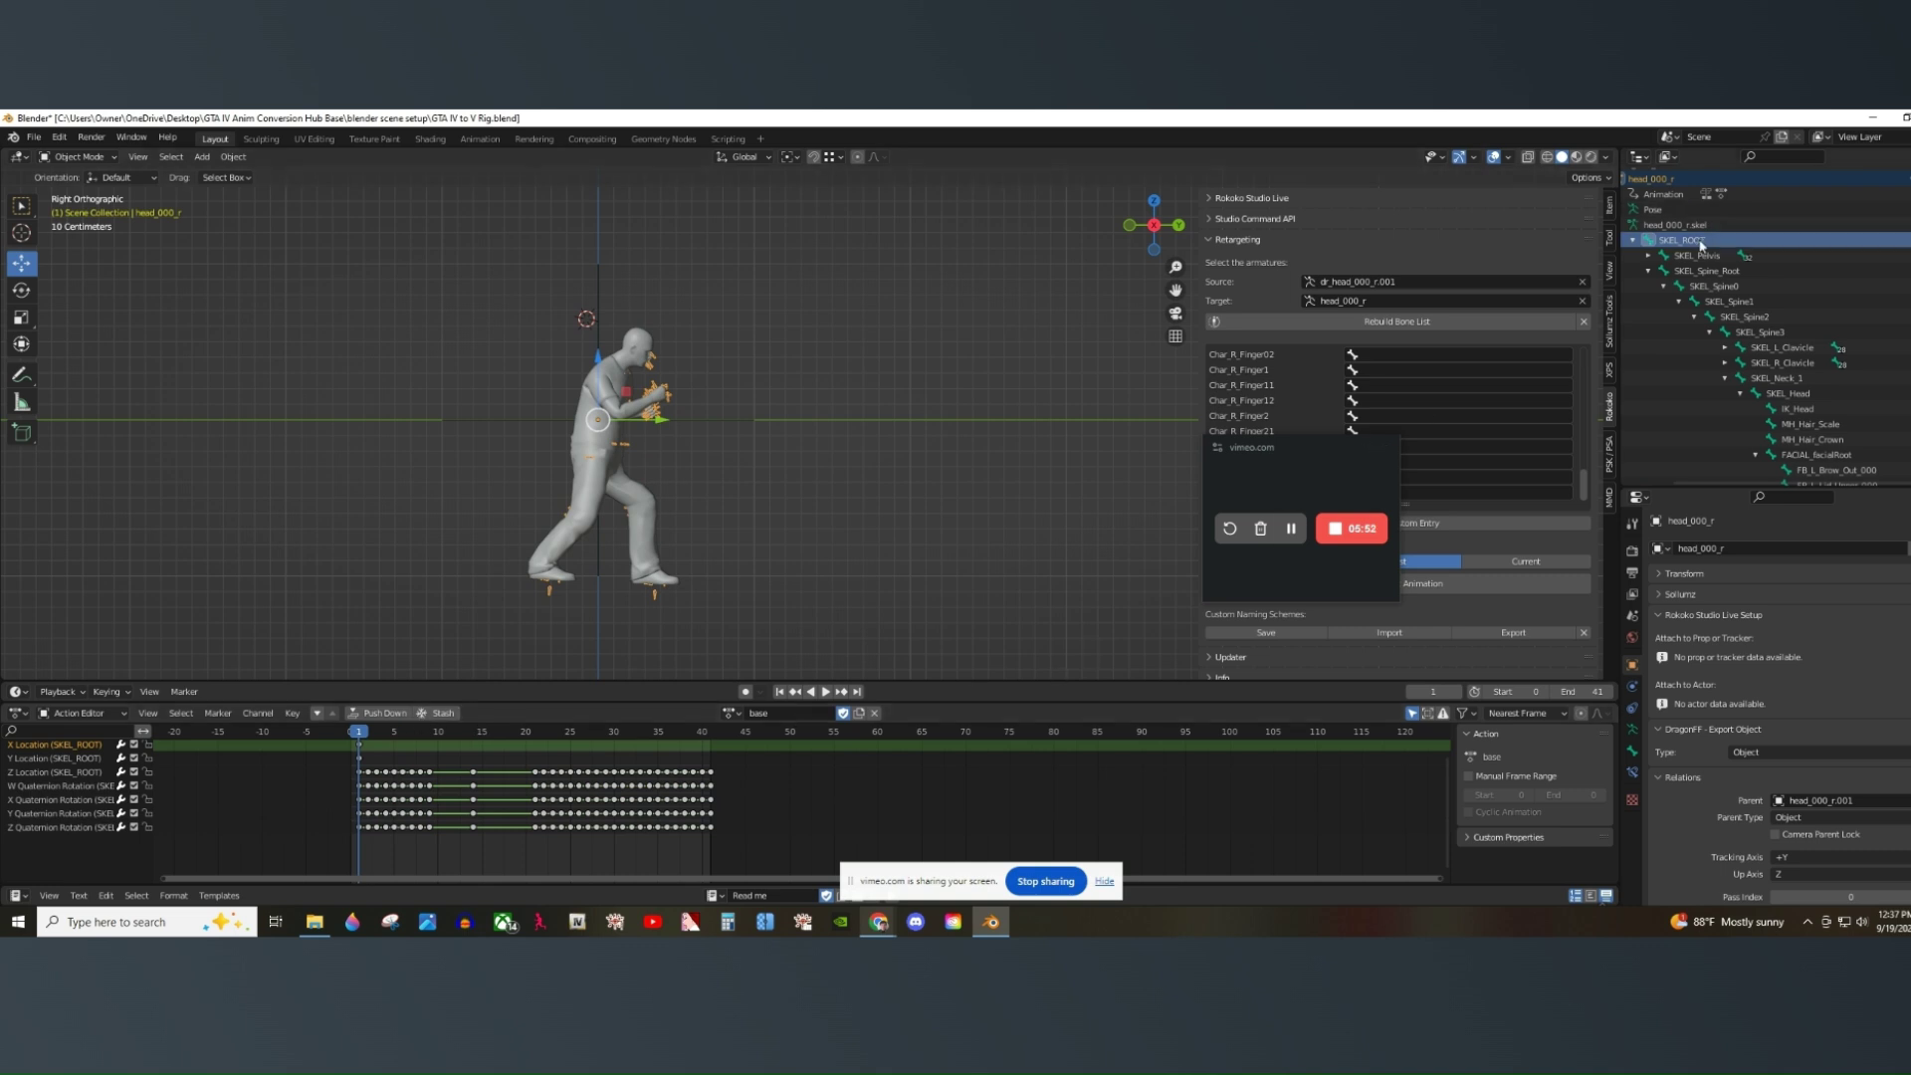
# Create a Sollumz clip dictionary template and name it wfire_gtaiv_right_knee_strike.
pyautogui.click(1610, 324)
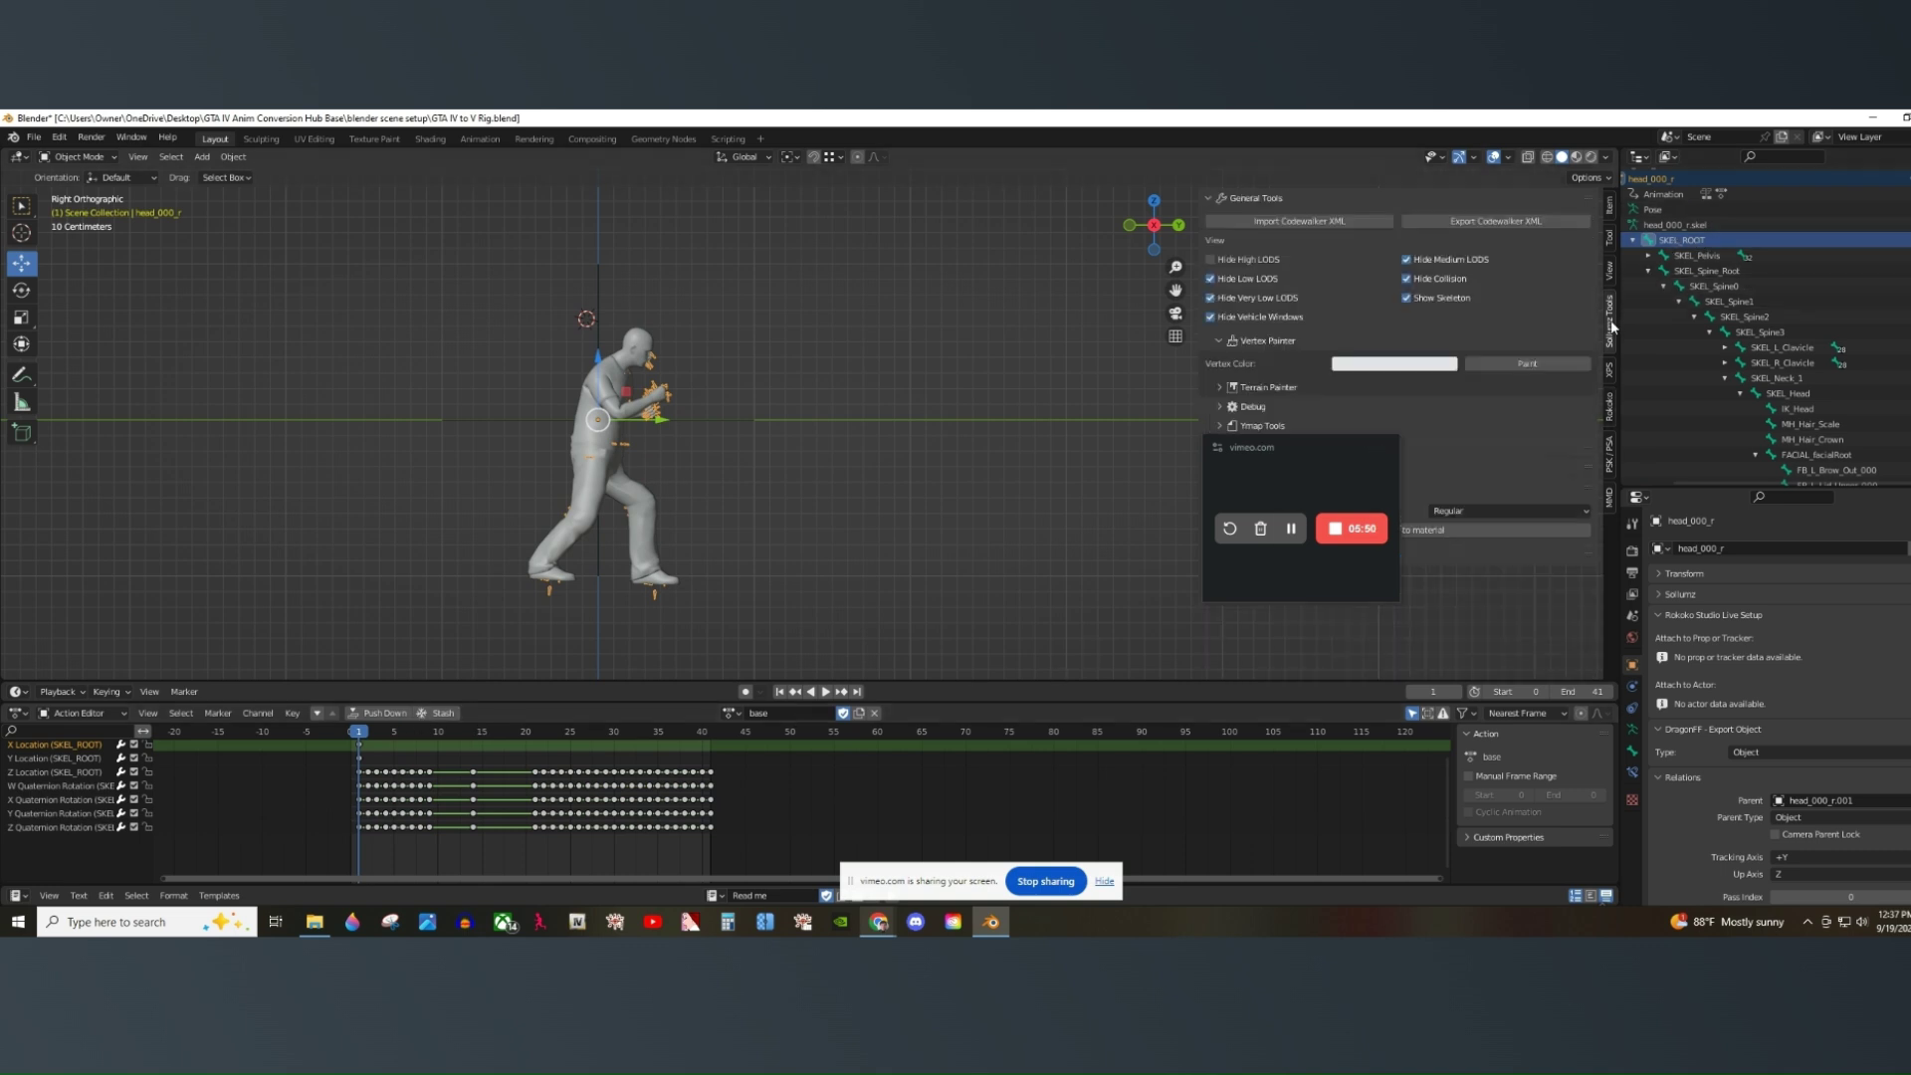
pyautogui.moveTo(1281, 465); pyautogui.dragTo(926, 413)
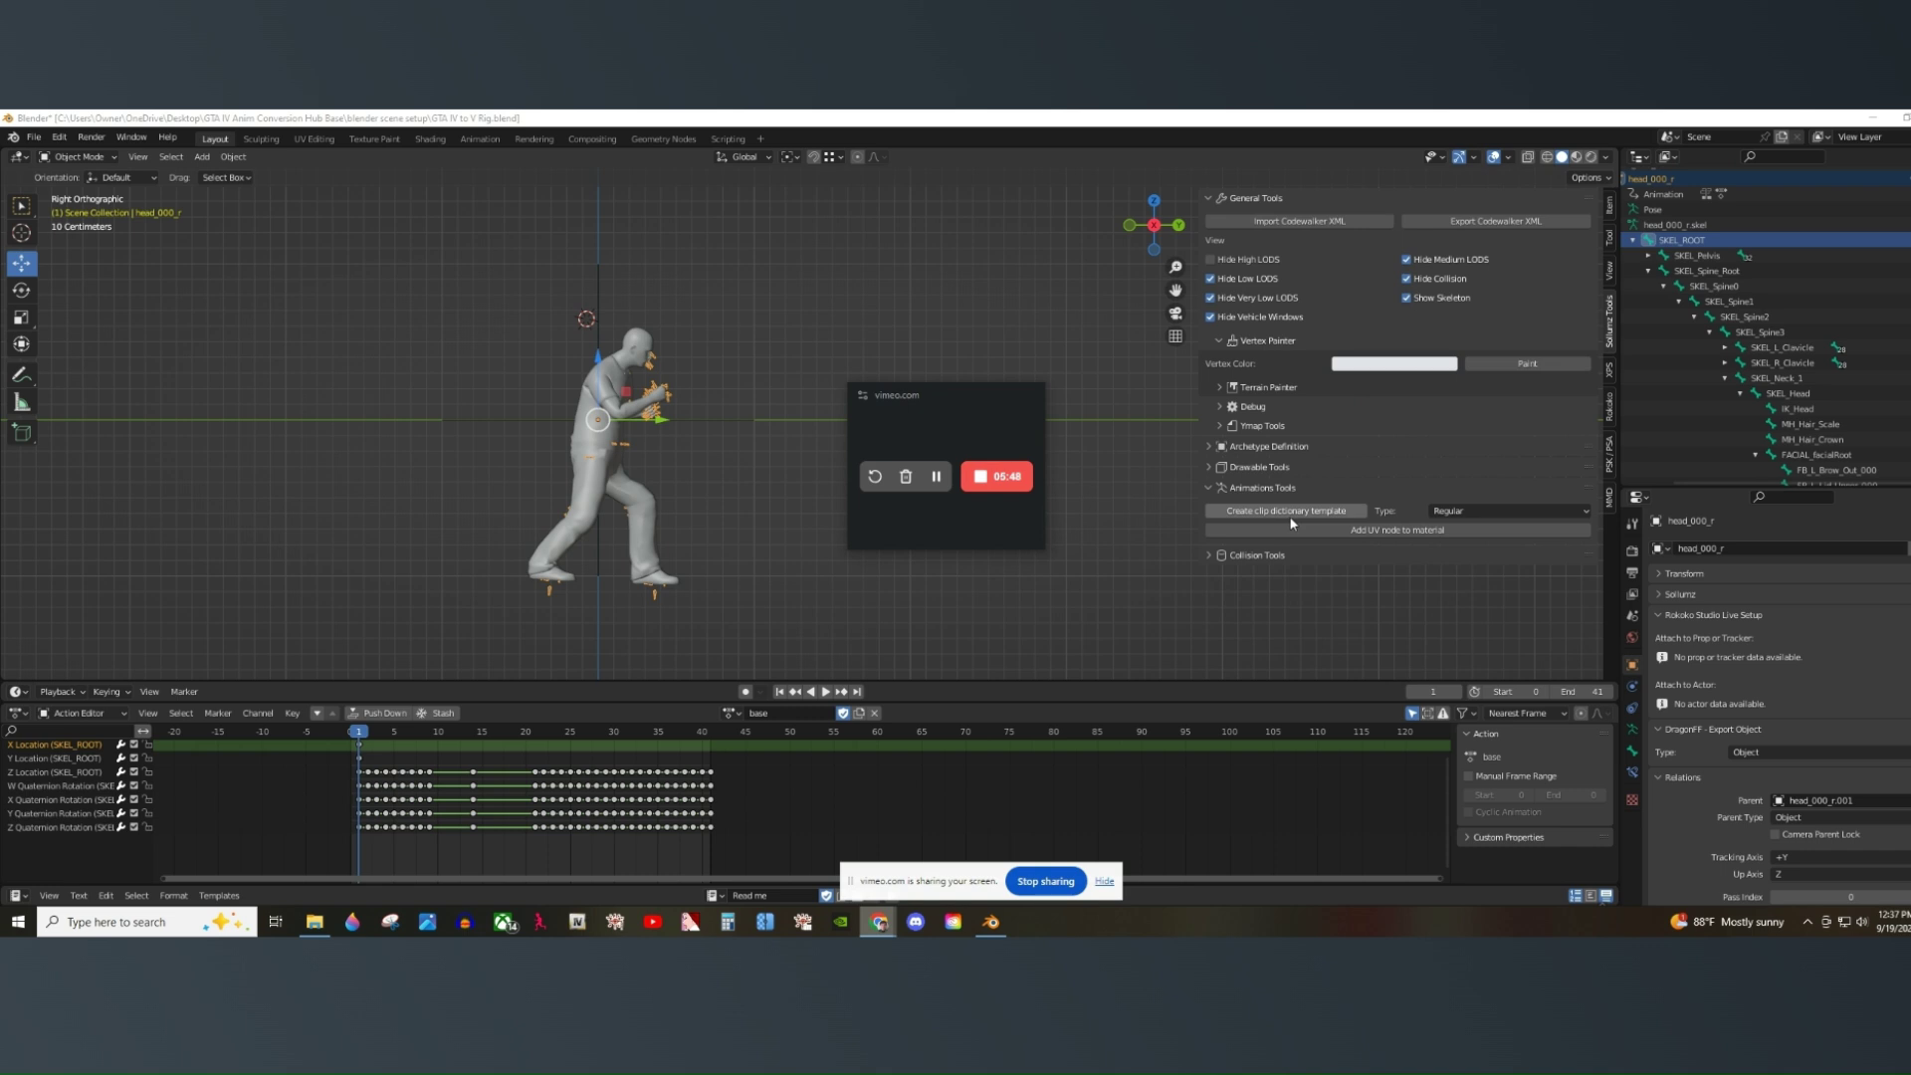
pyautogui.scroll(2, 1642, 200)
pyautogui.doubleClick(1658, 191)
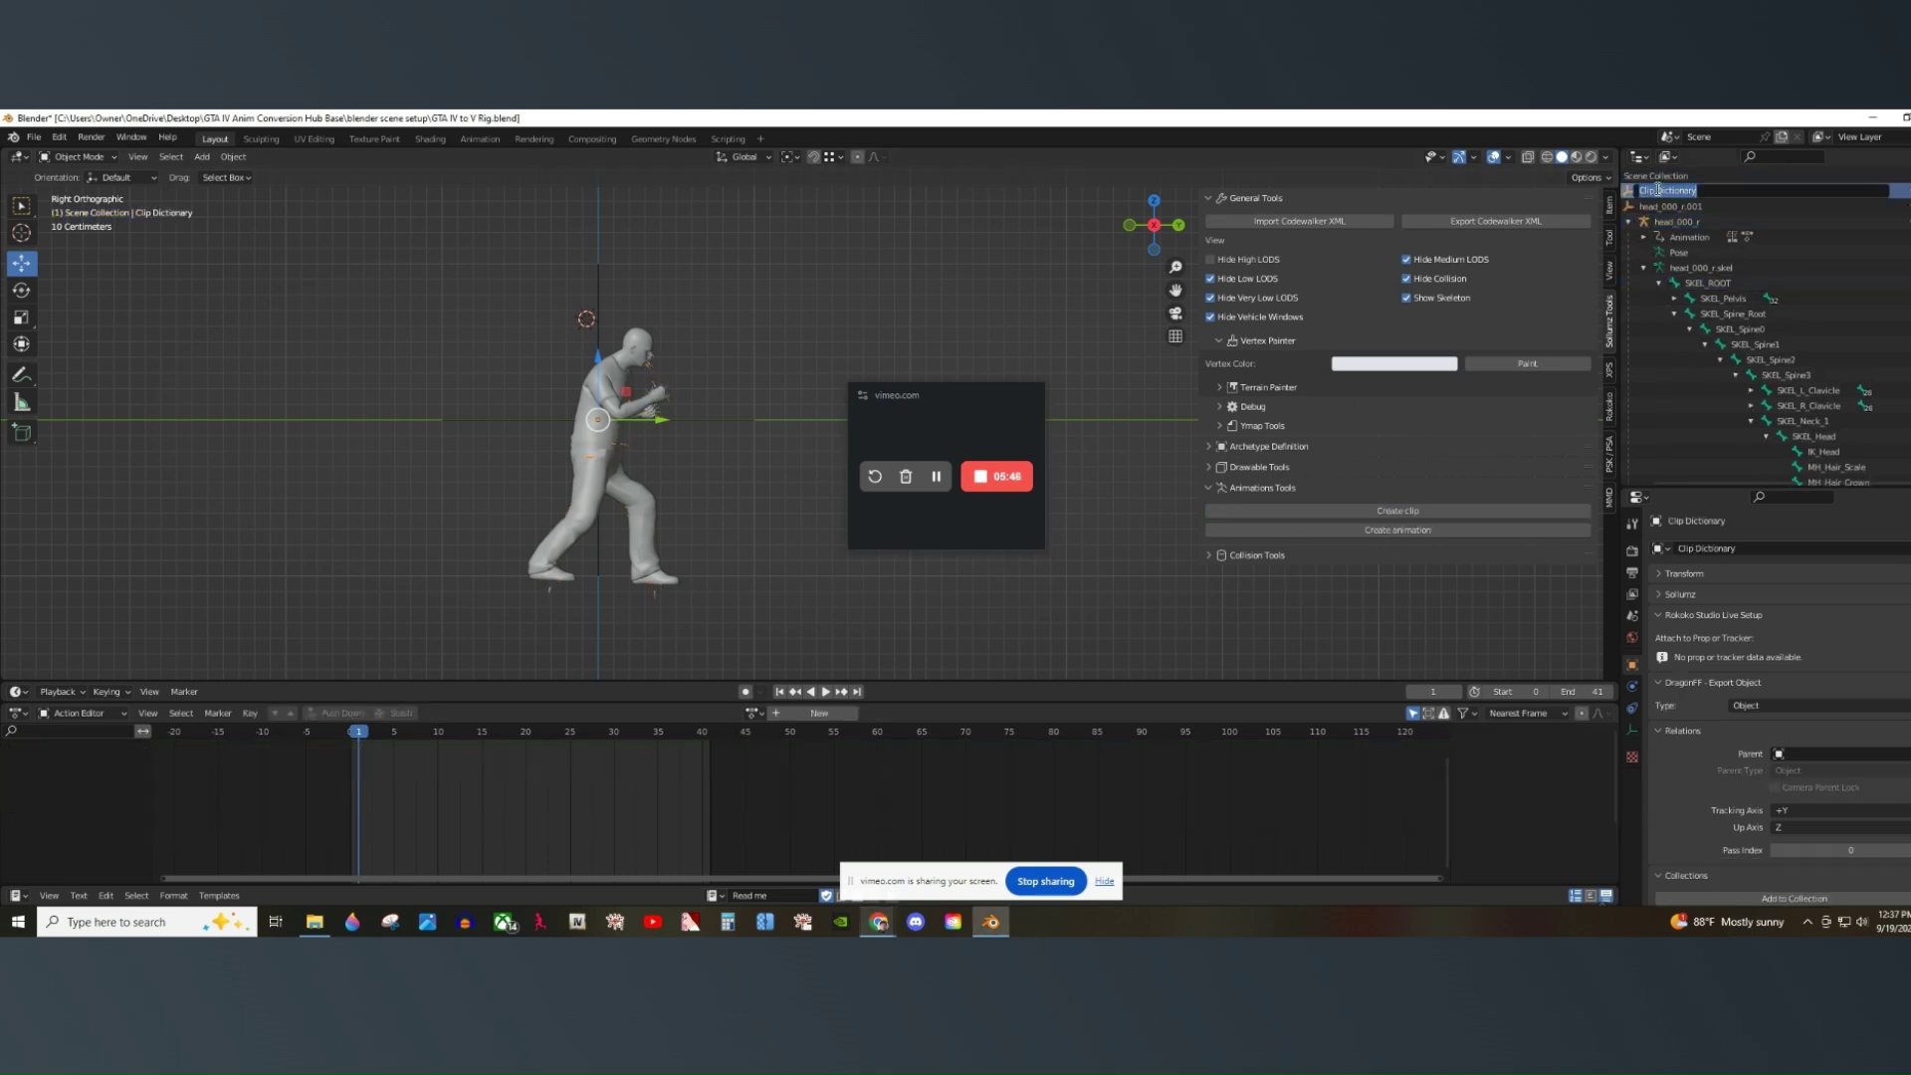
pyautogui.write('wfire_gtaiv_right_knee_strike')
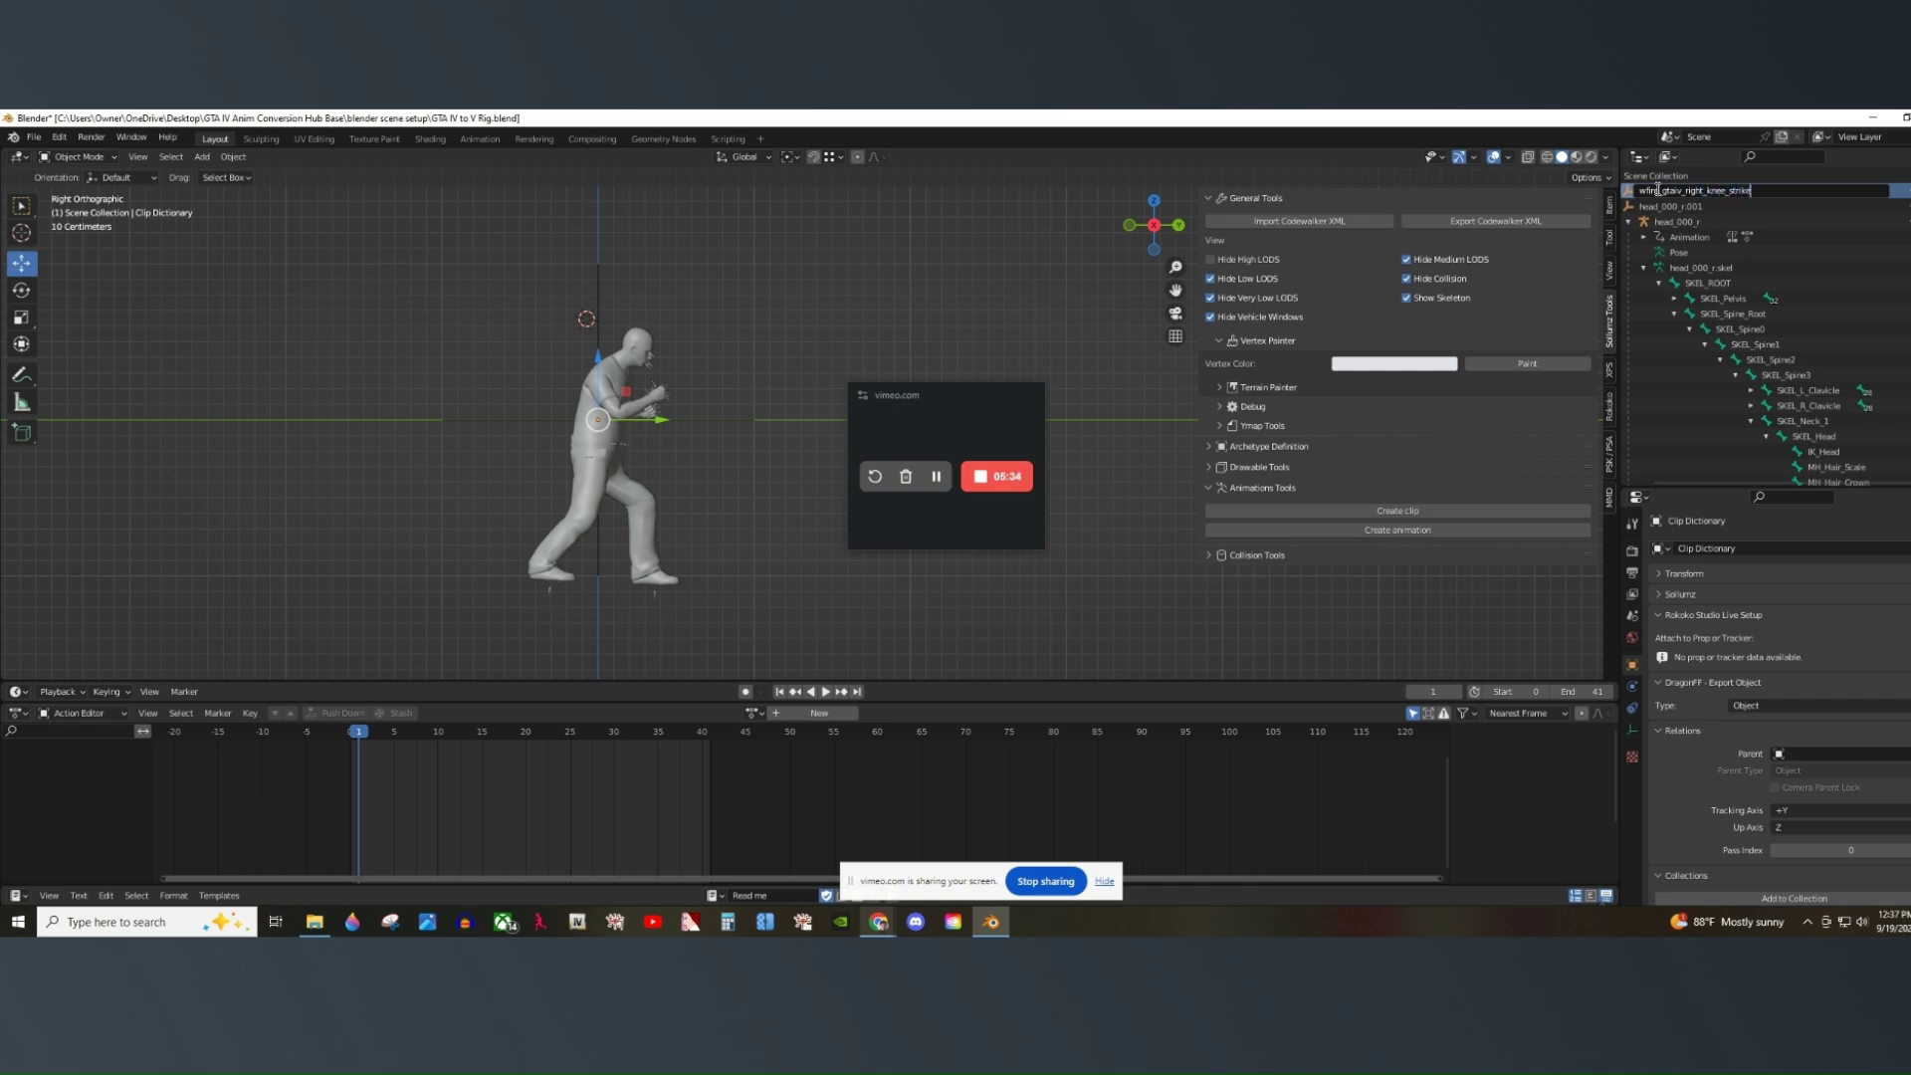
pyautogui.press('Return')
# Reuse the clip dictionary's name to rename its Animation object wfire_gtaiv_right_knee_strike_anim.
pyautogui.scroll(-10, 1682, 418)
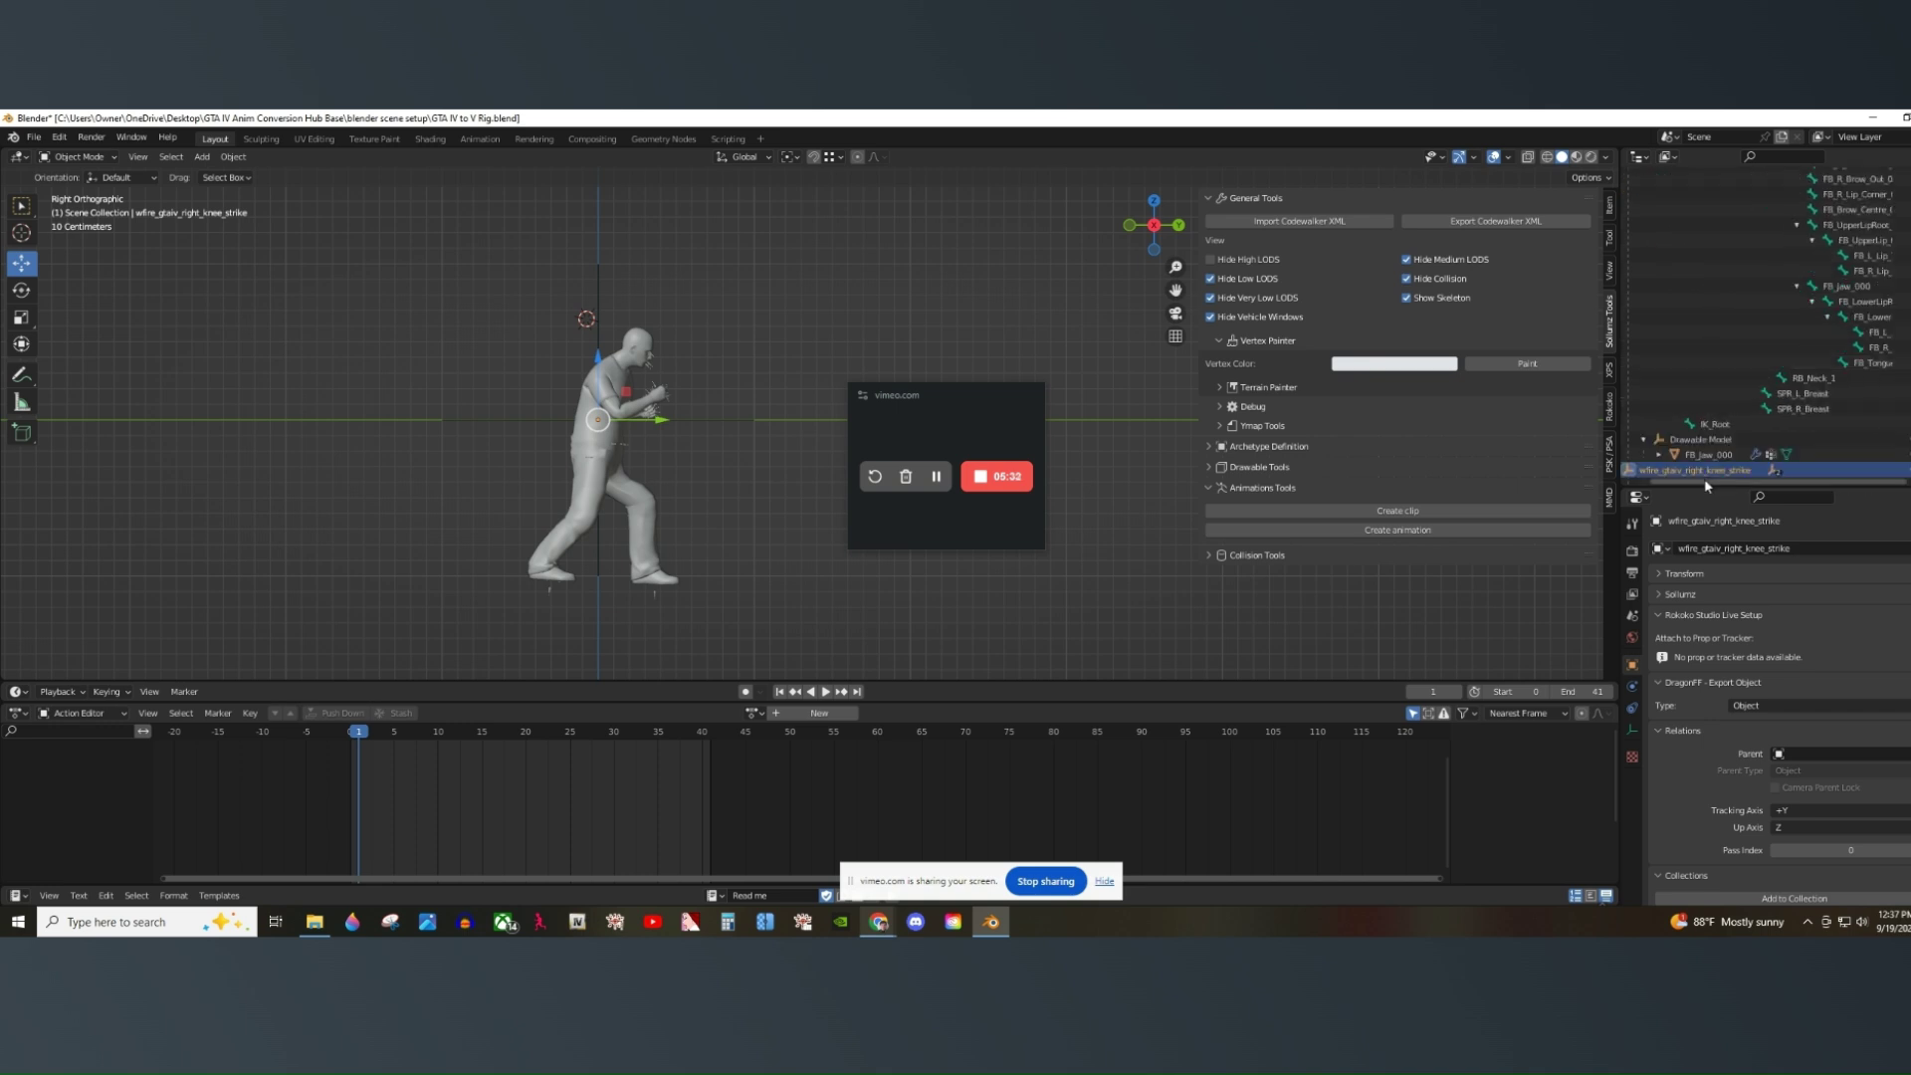
pyautogui.click(1643, 469)
pyautogui.scroll(-1, 1652, 463)
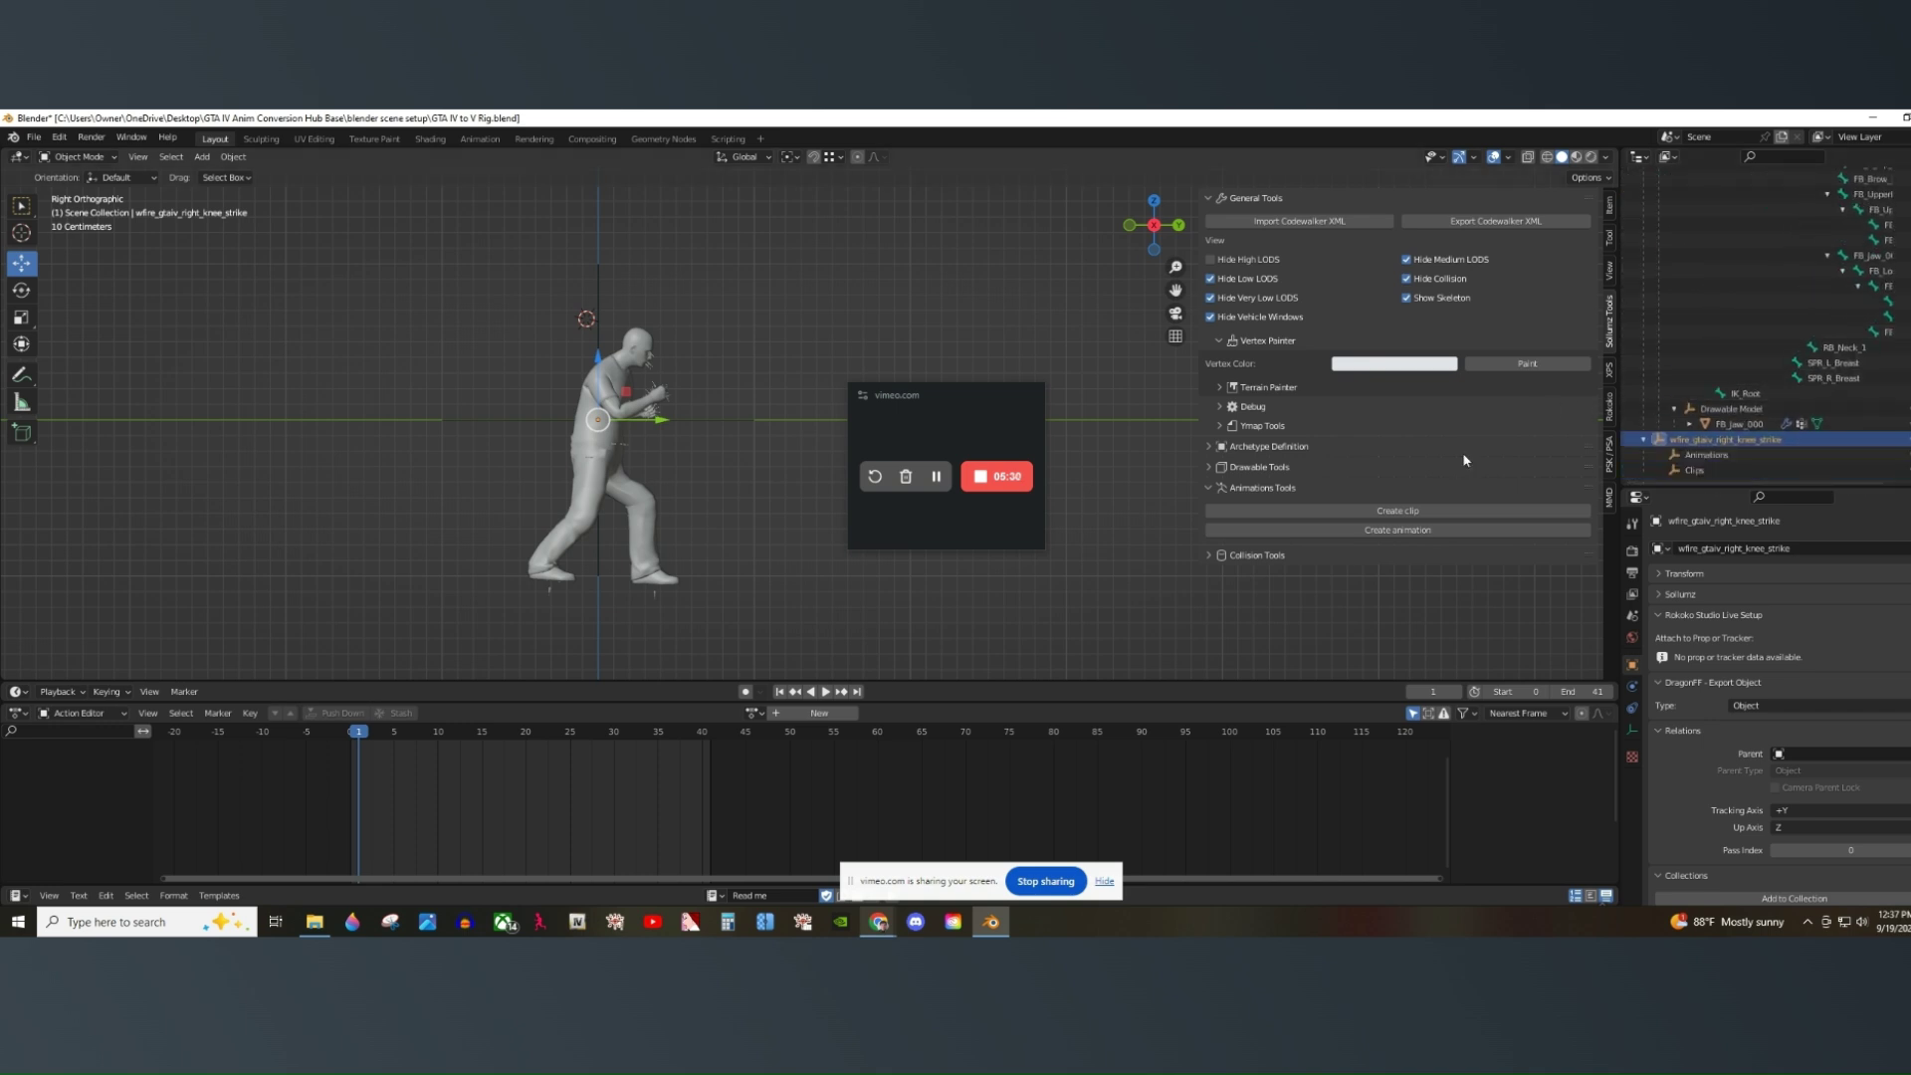
pyautogui.doubleClick(1712, 440)
pyautogui.hotkey('ctrl', 'c')
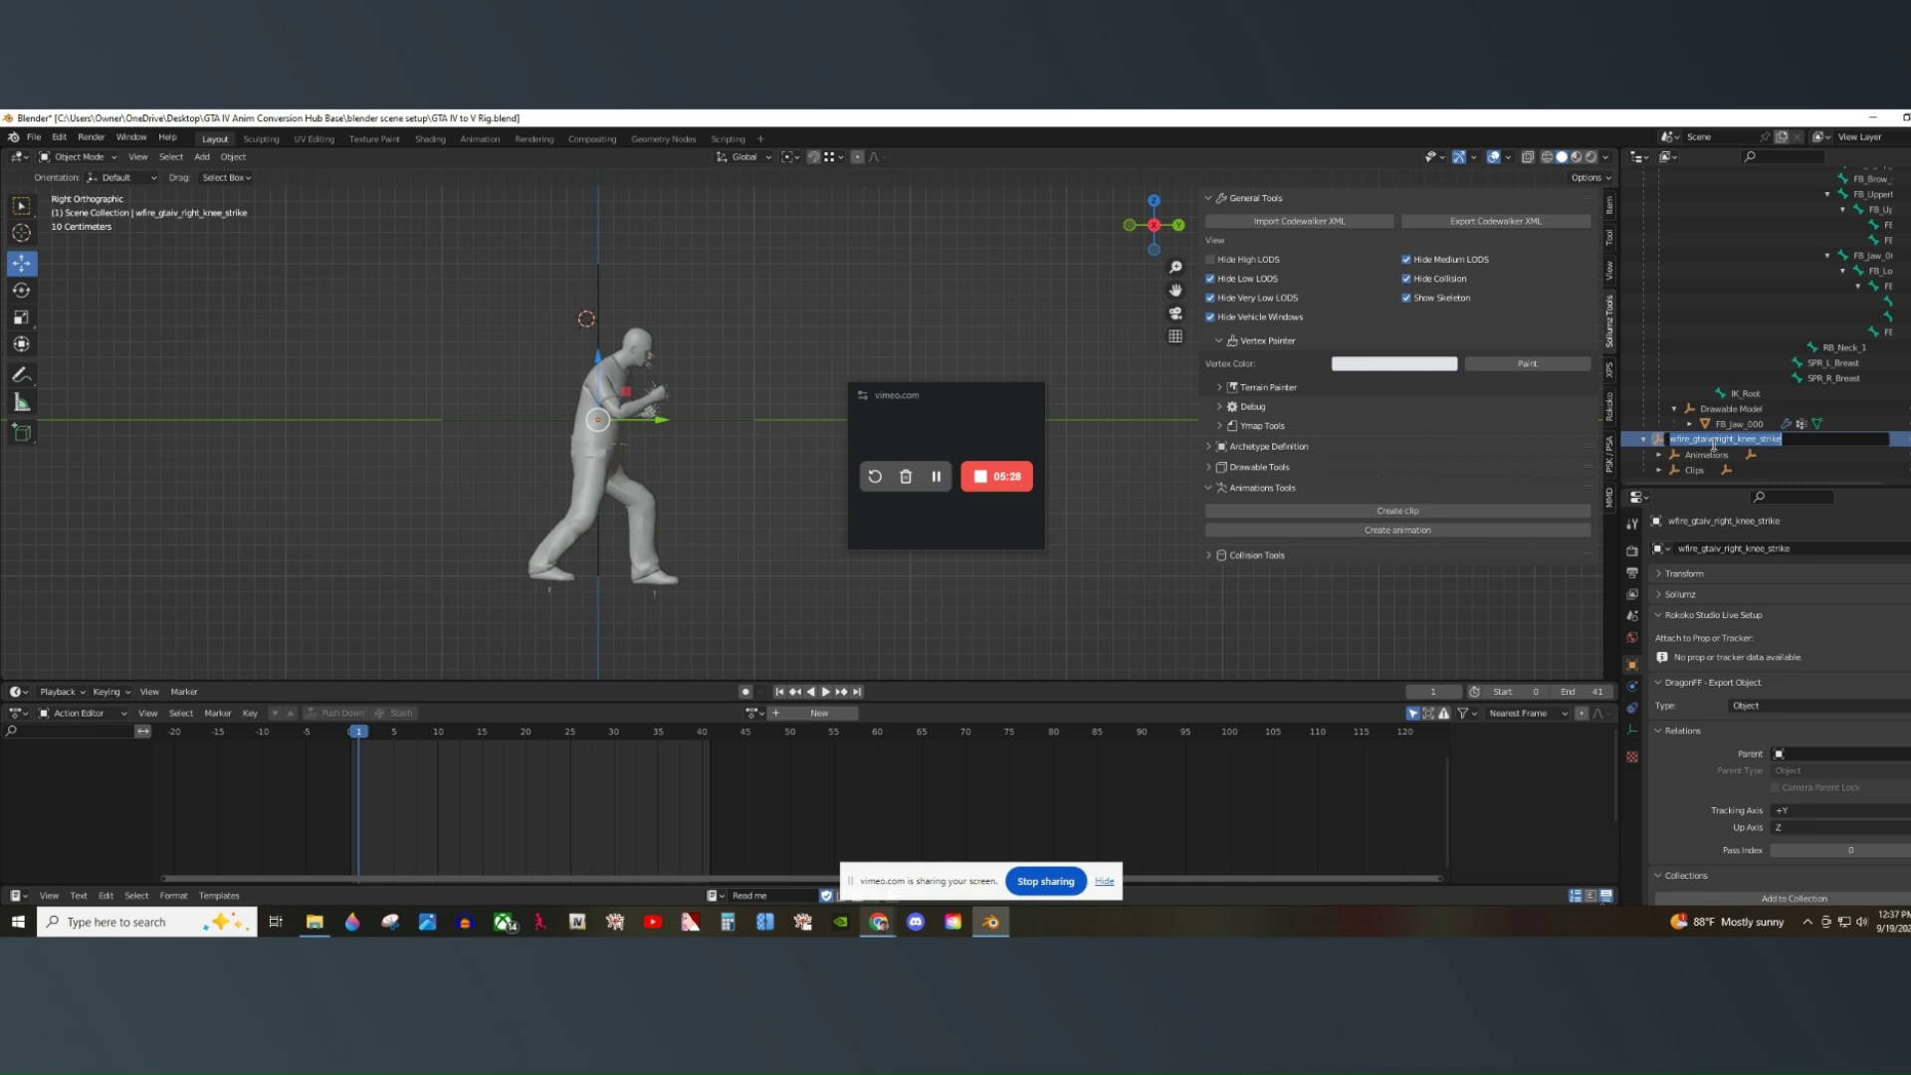
pyautogui.click(1658, 455)
pyautogui.doubleClick(1740, 455)
pyautogui.hotkey('ctrl', 'v')
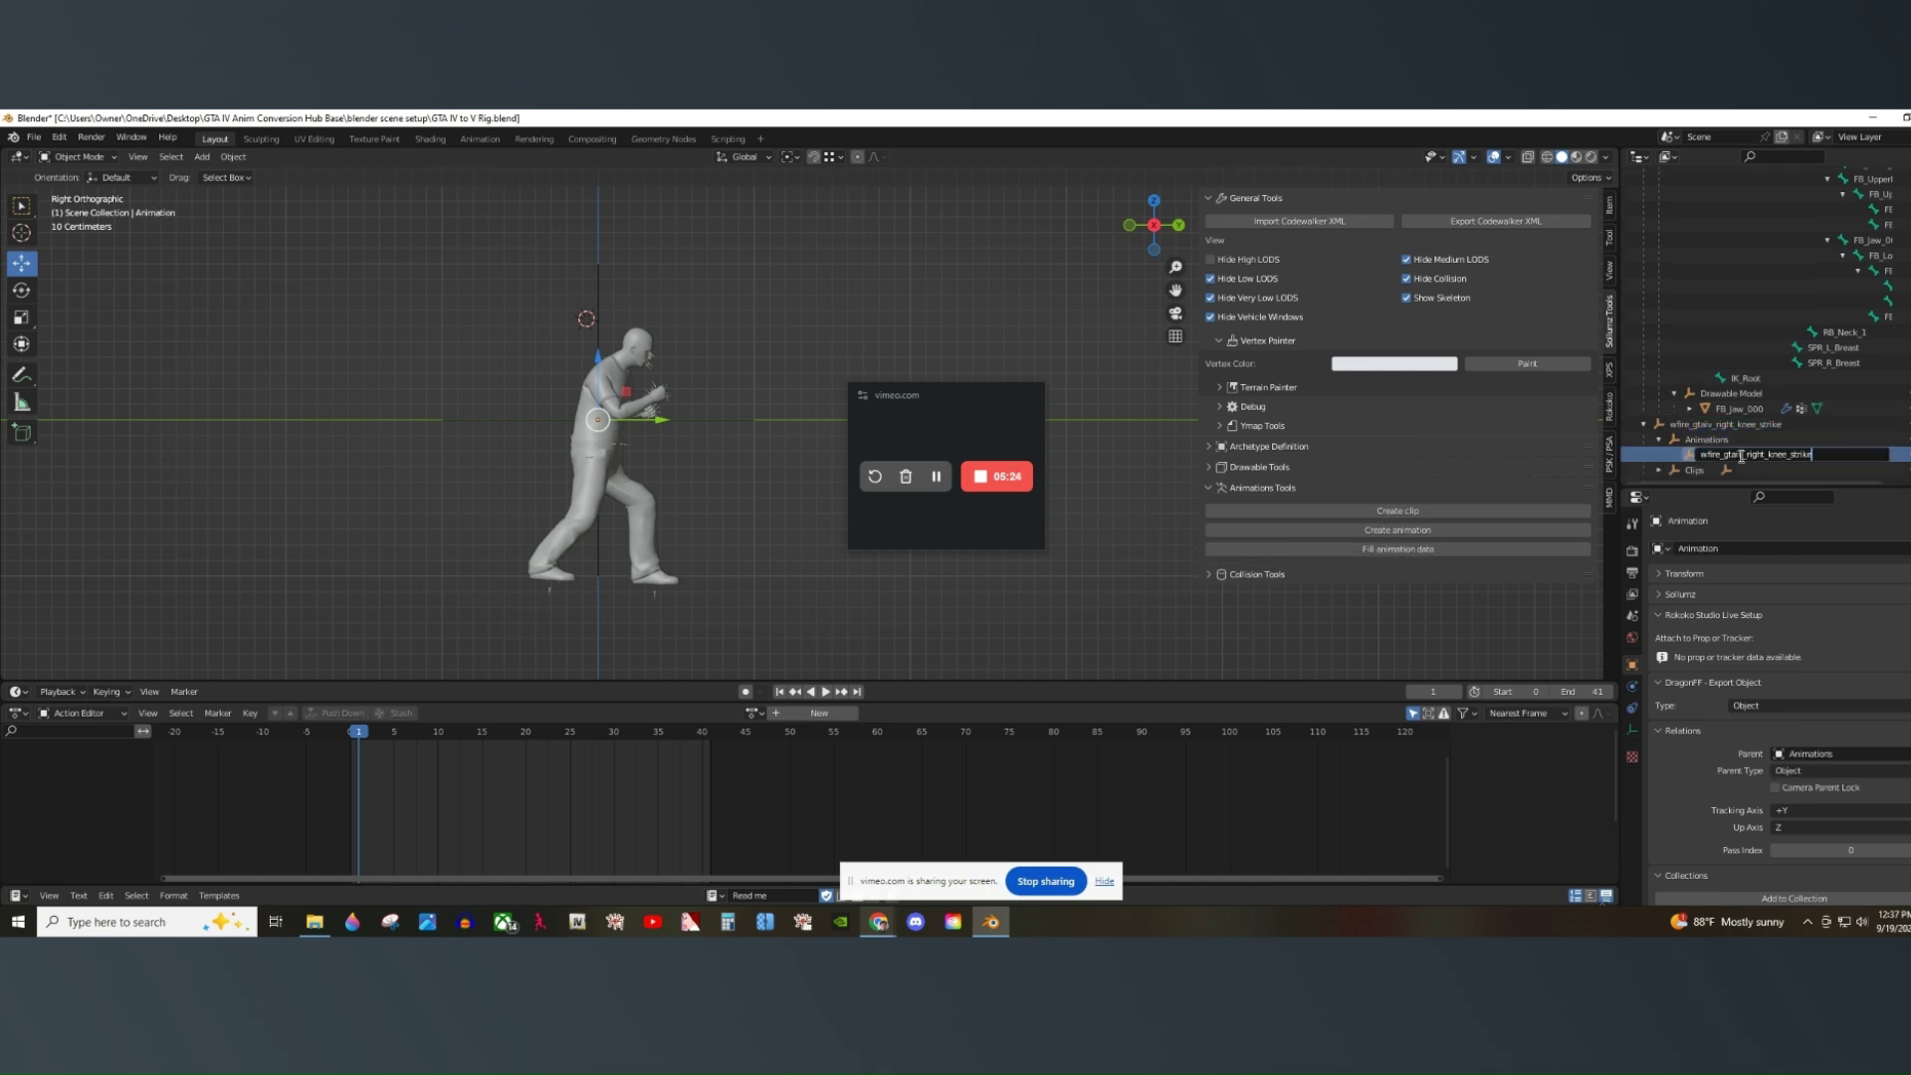
pyautogui.press('Return')
# Rename the Clip object under Clips as wfire_gtaiv_right_knee_strike_clip.
pyautogui.click(1658, 469)
pyautogui.scroll(-1, 1672, 468)
pyautogui.doubleClick(1712, 469)
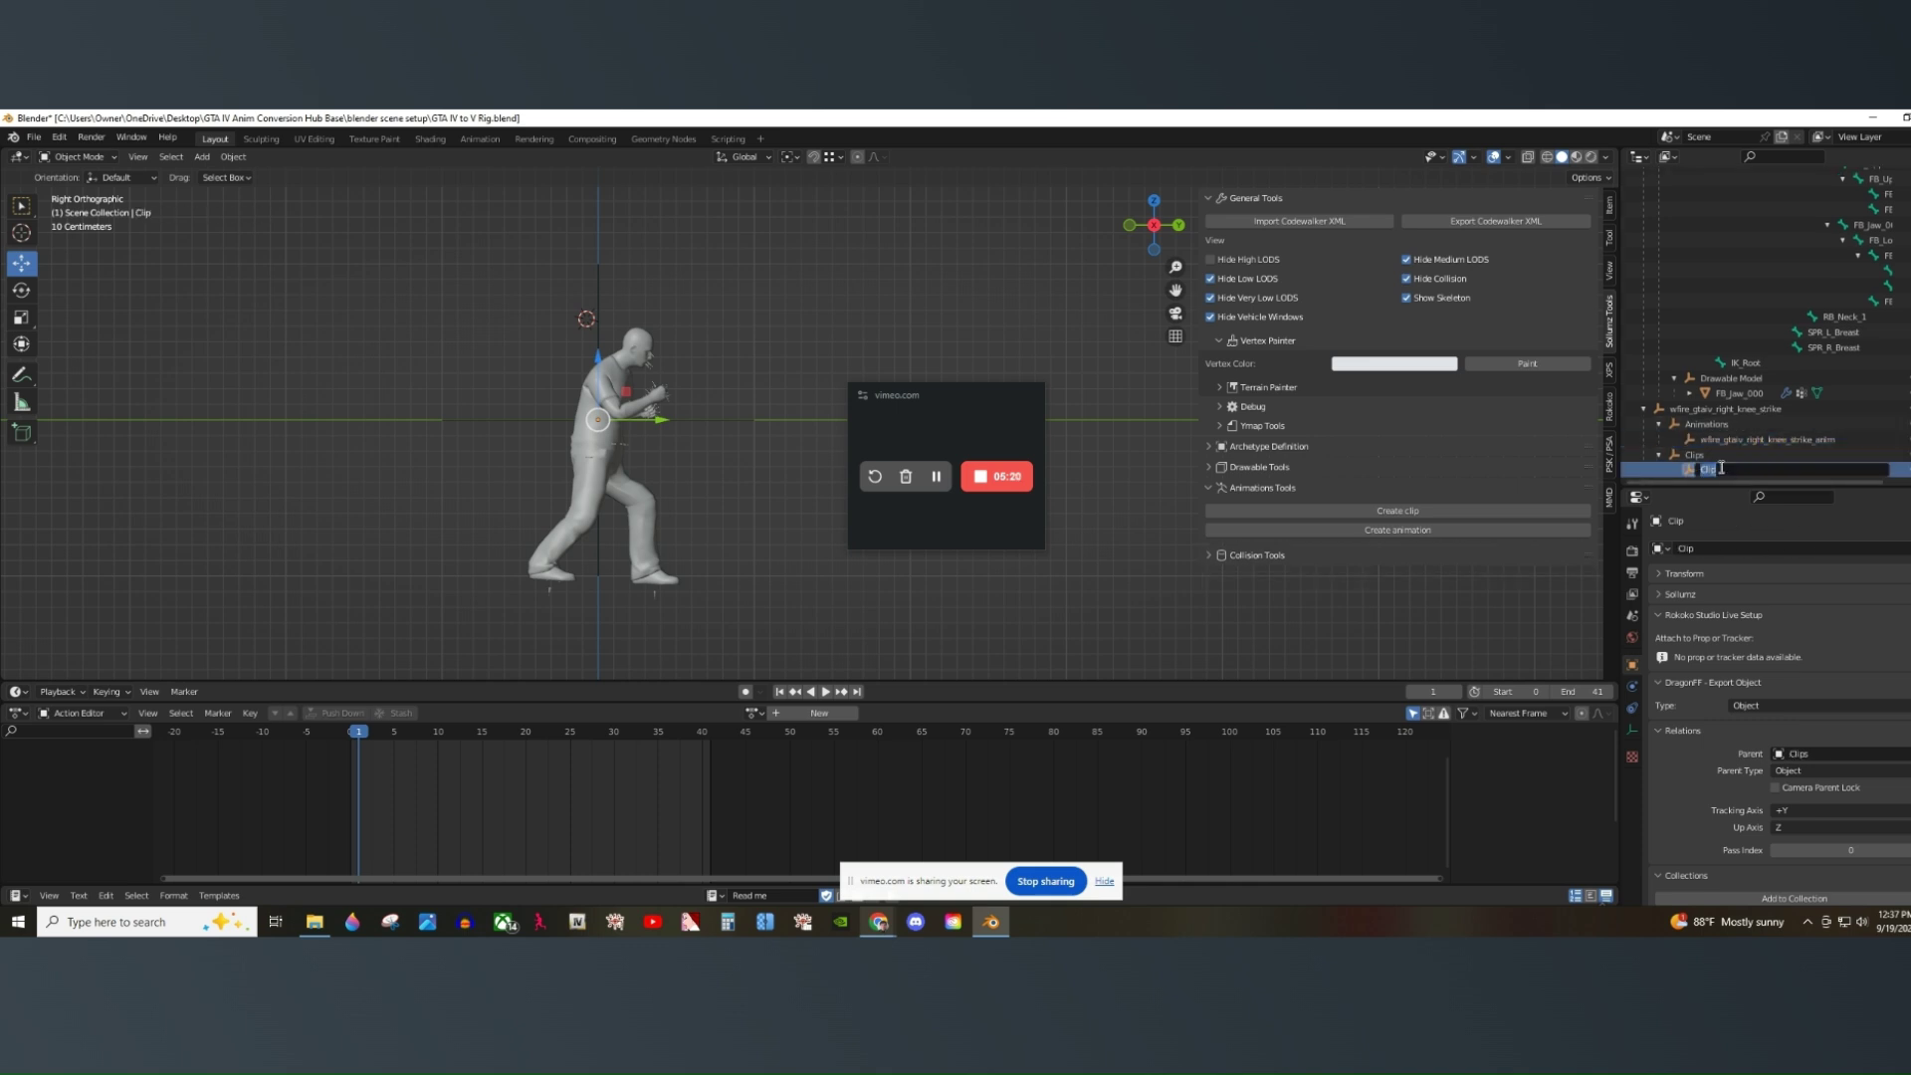
pyautogui.hotkey('ctrl', 'v')
pyautogui.press('Return')
# Set the animation object's Hash to wfire_gtaiv_right_knee_strike_anim and its Frame Count to 41.
pyautogui.click(1759, 439)
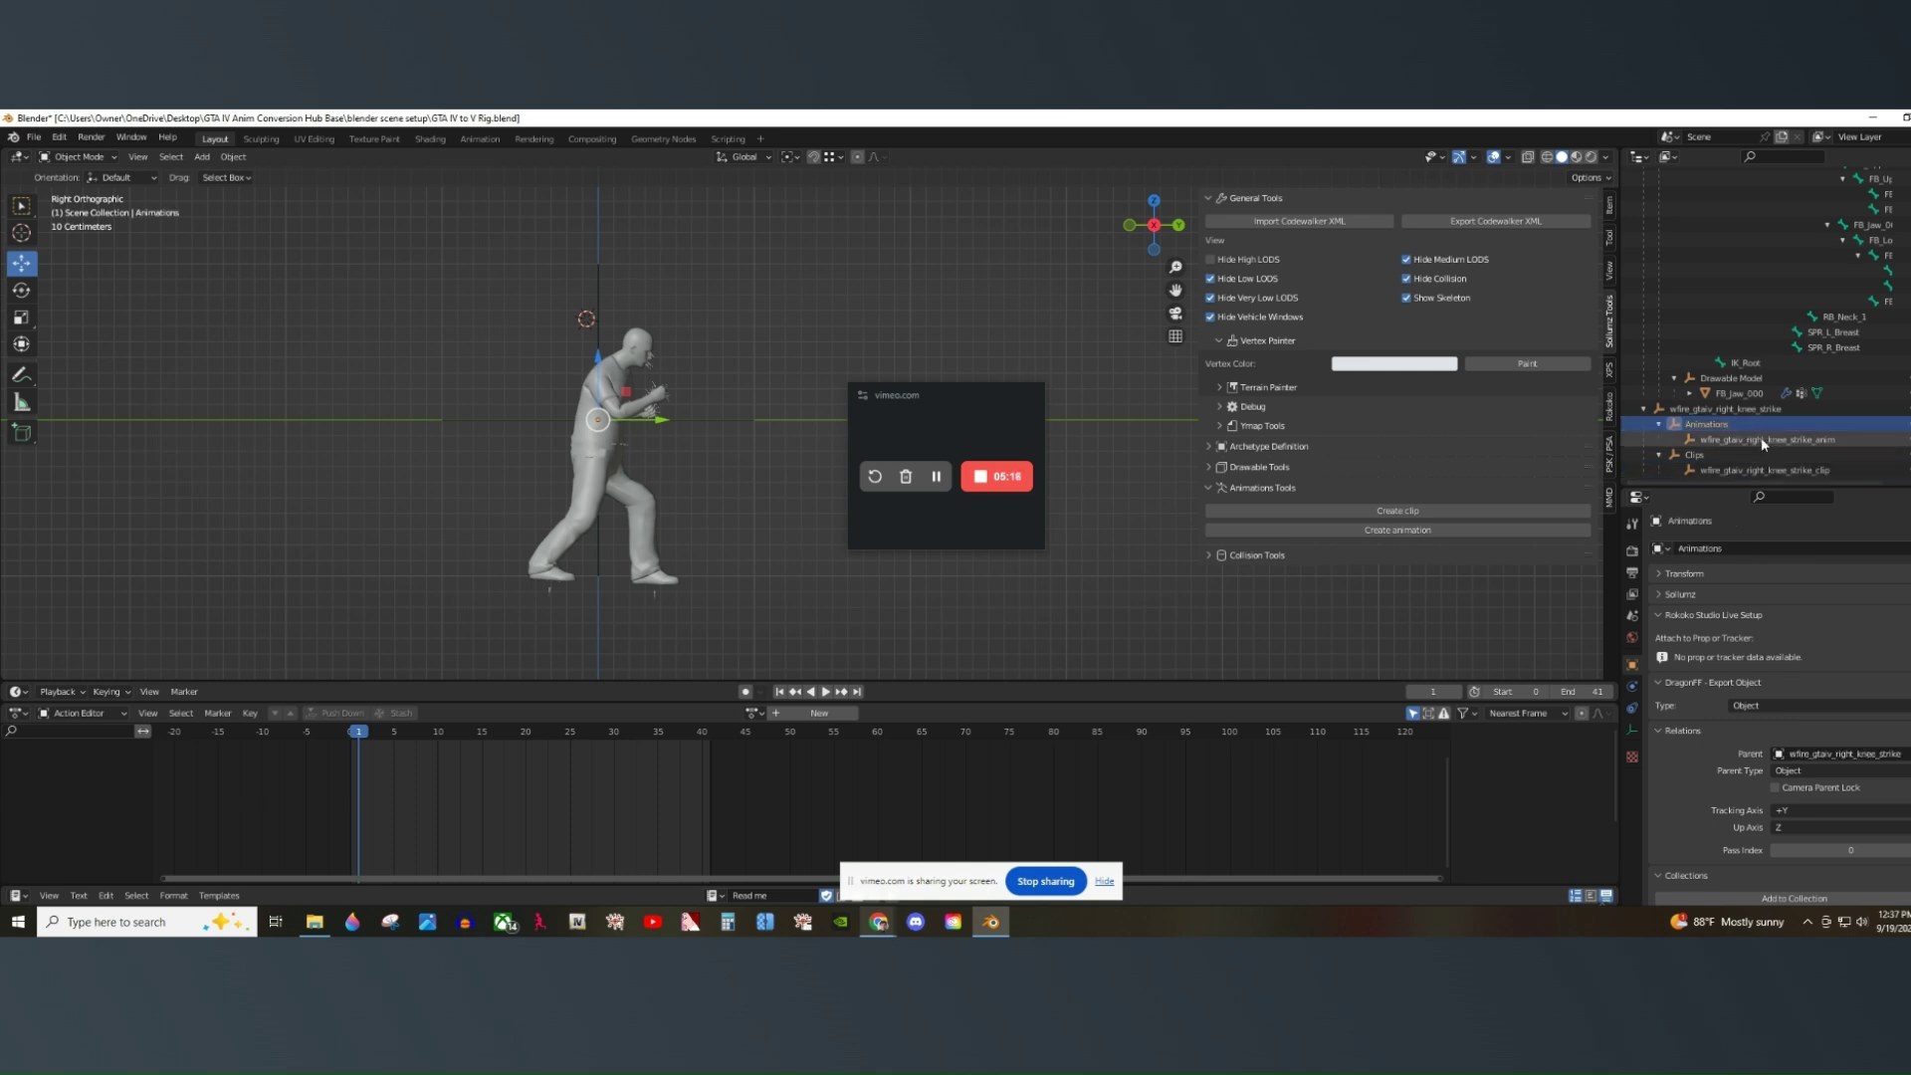
pyautogui.doubleClick(1769, 438)
pyautogui.hotkey('ctrl', 'c')
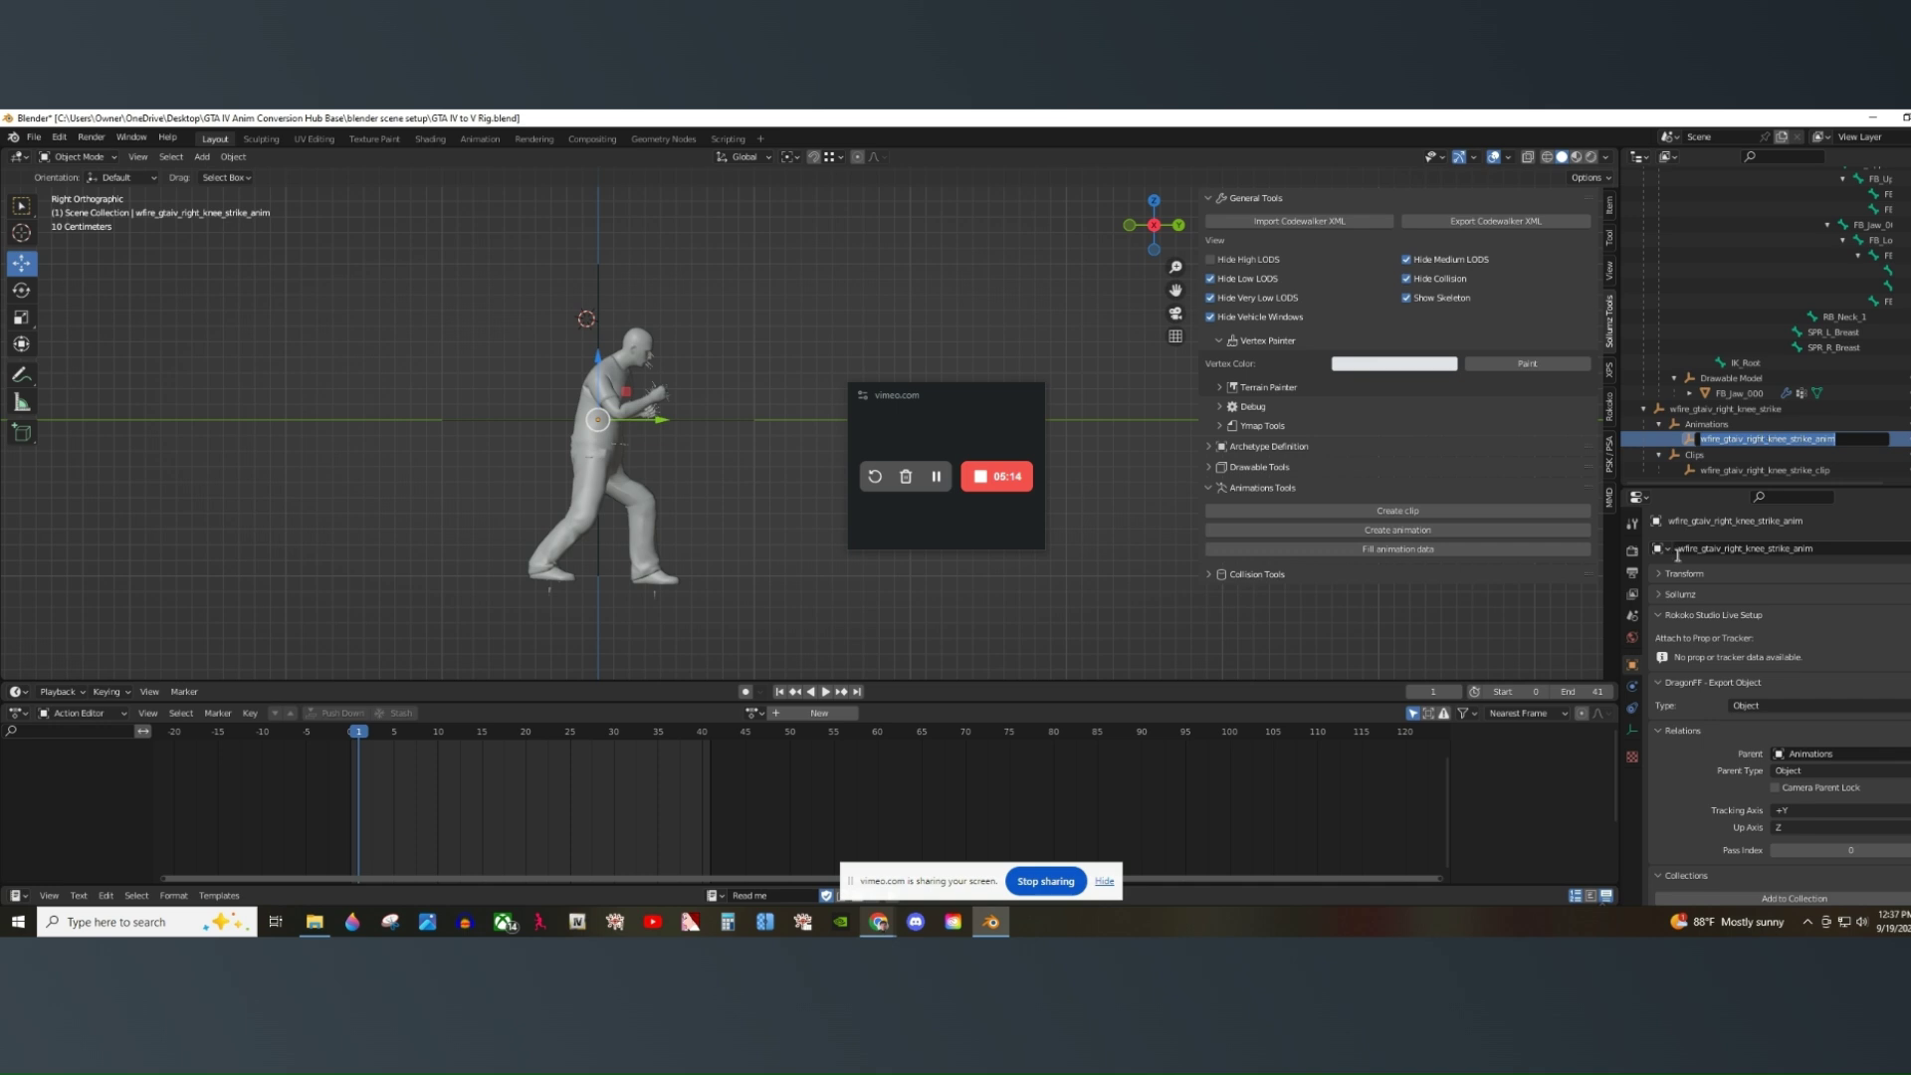
pyautogui.press('Return')
pyautogui.click(1682, 594)
pyautogui.click(1811, 635)
pyautogui.hotkey('ctrl', 'v')
pyautogui.click(1827, 653)
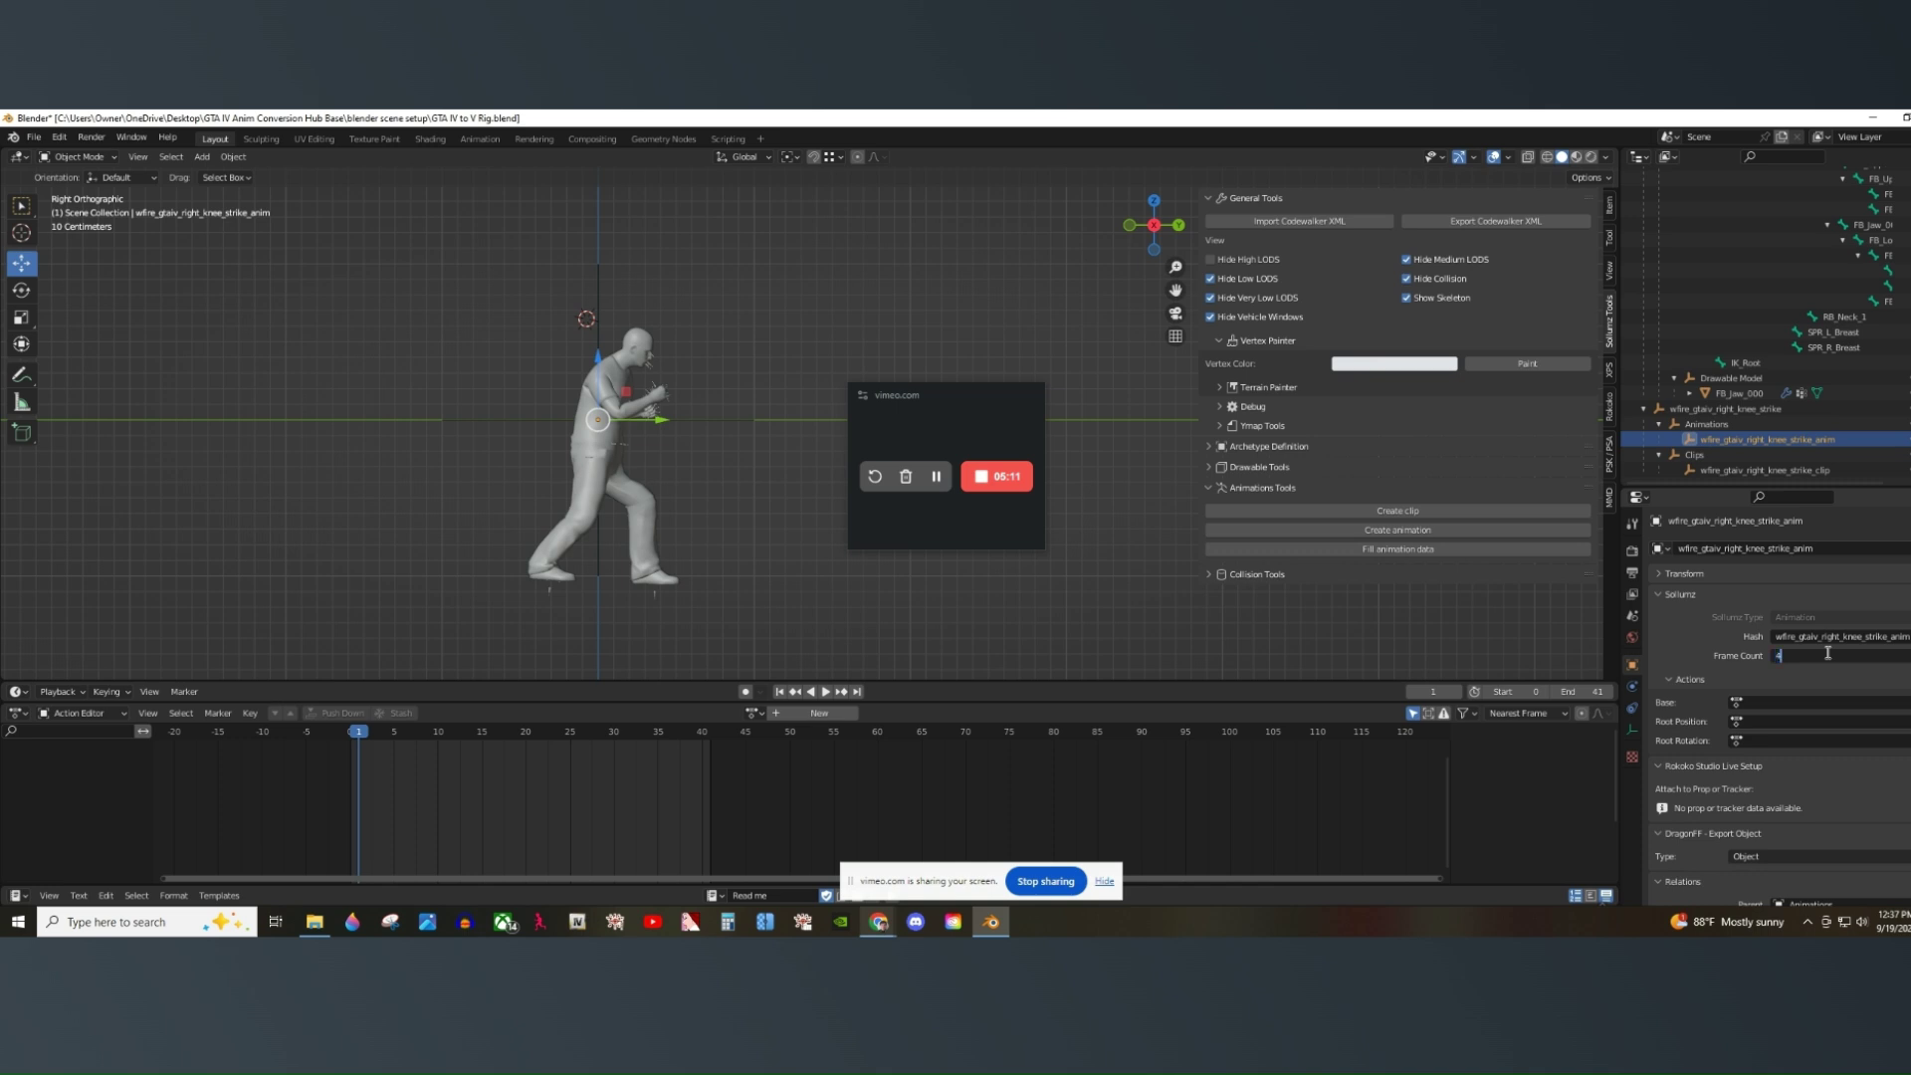
# Assign the base action as the animation's Base and the position action as its Root Position.
pyautogui.scroll(-1, 1816, 677)
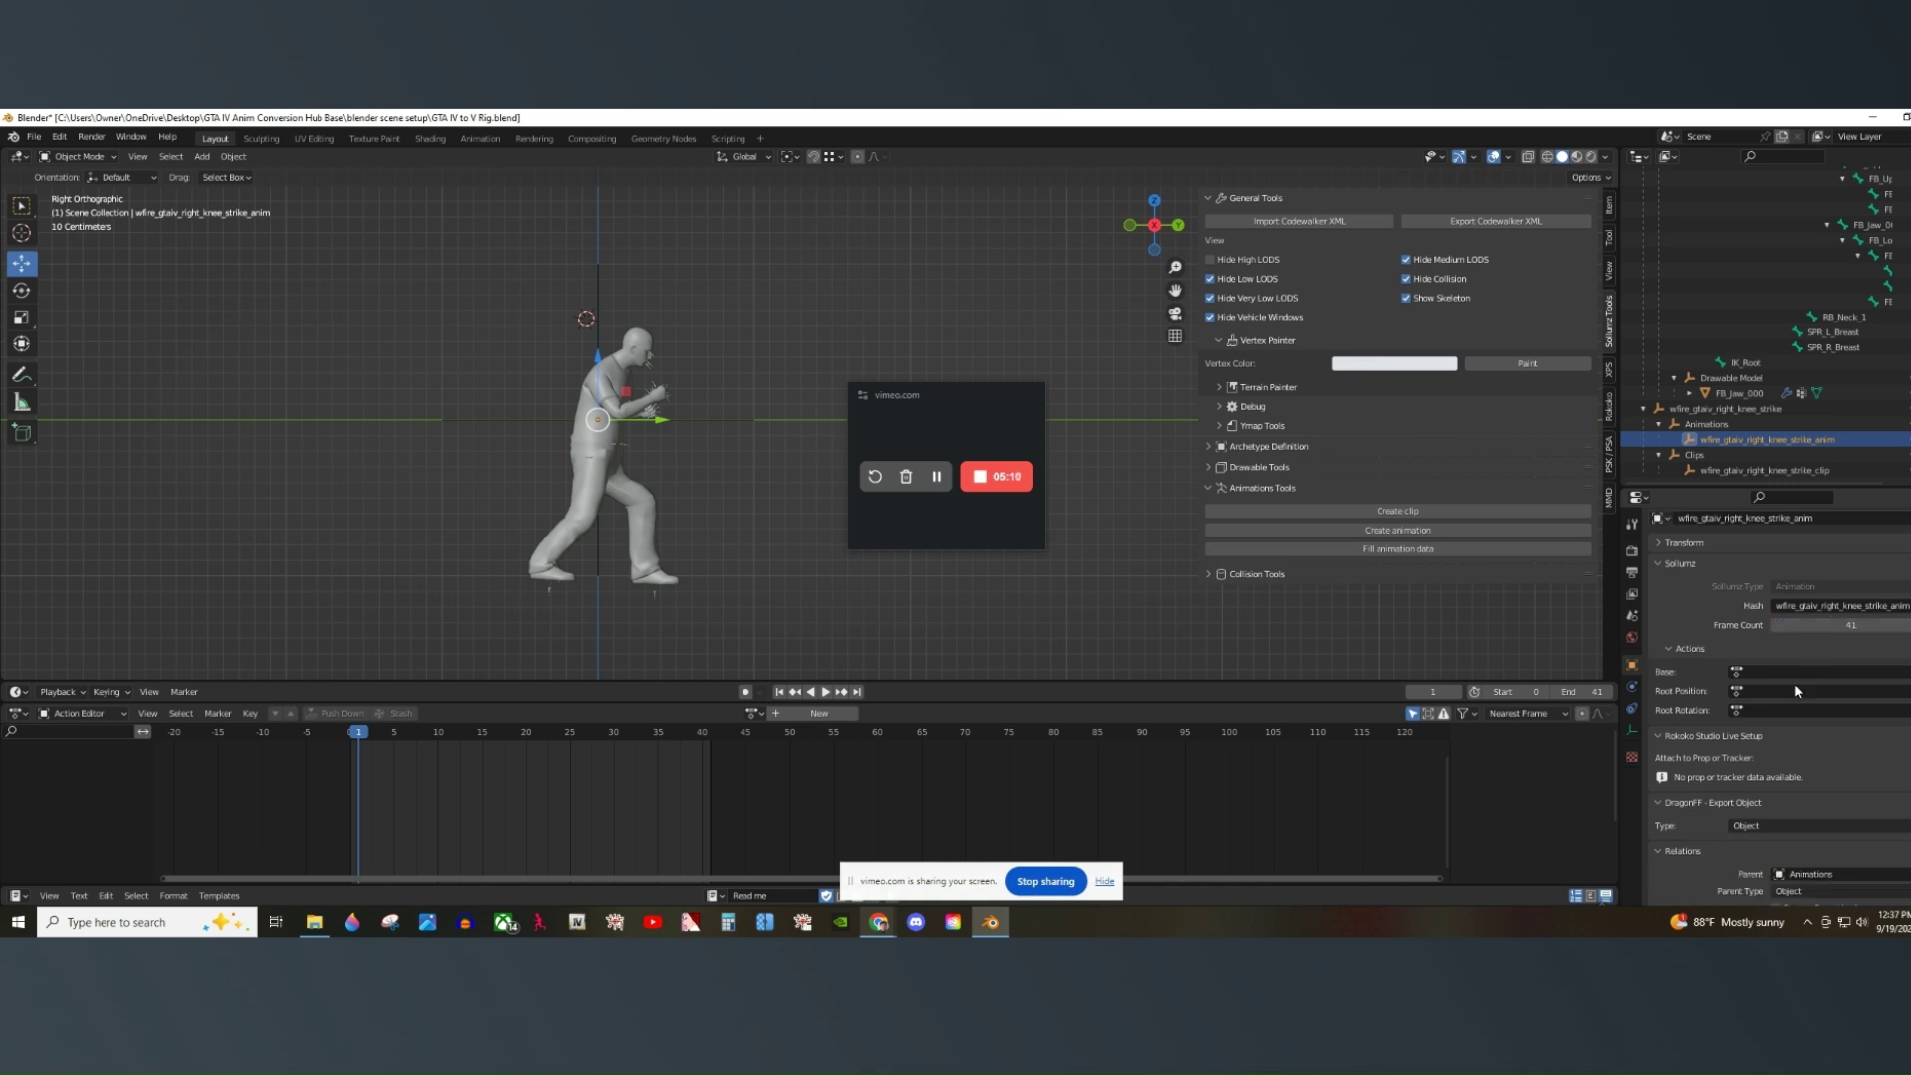
pyautogui.click(1772, 673)
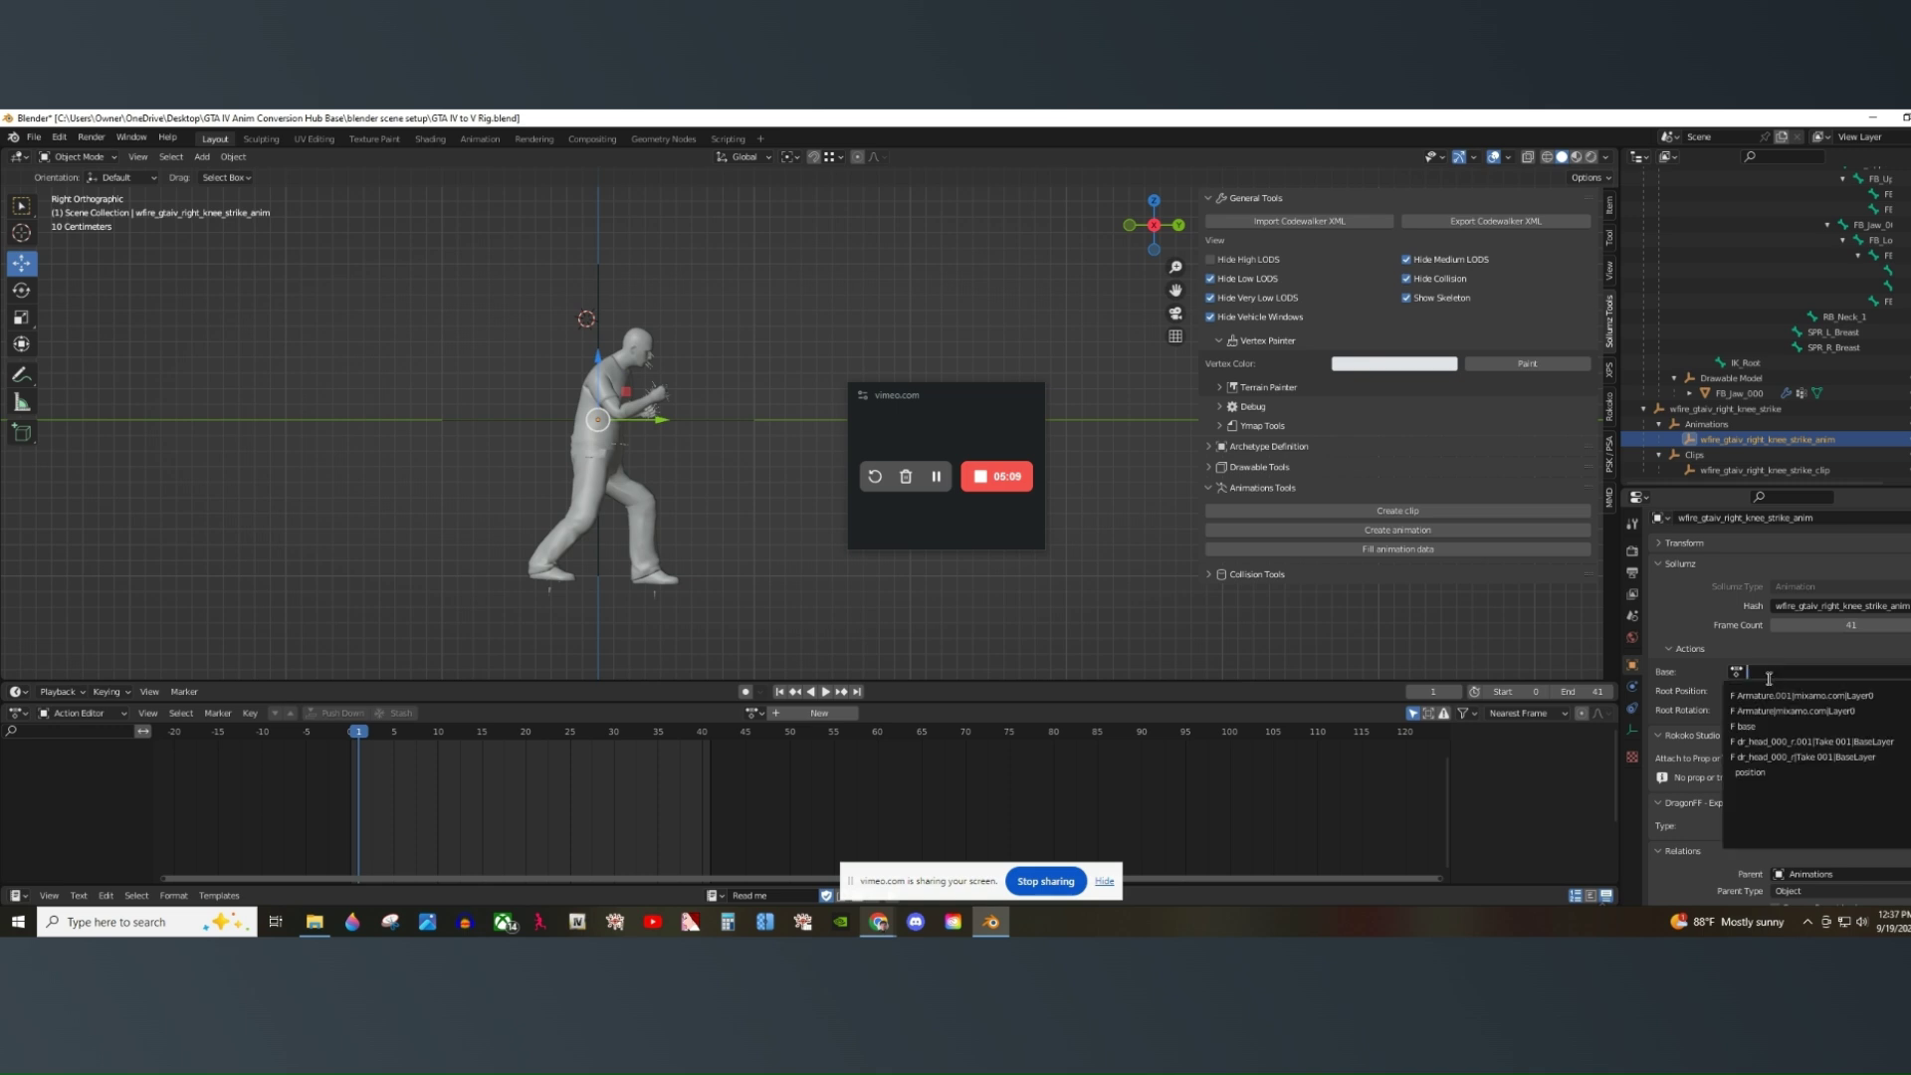
pyautogui.click(1750, 727)
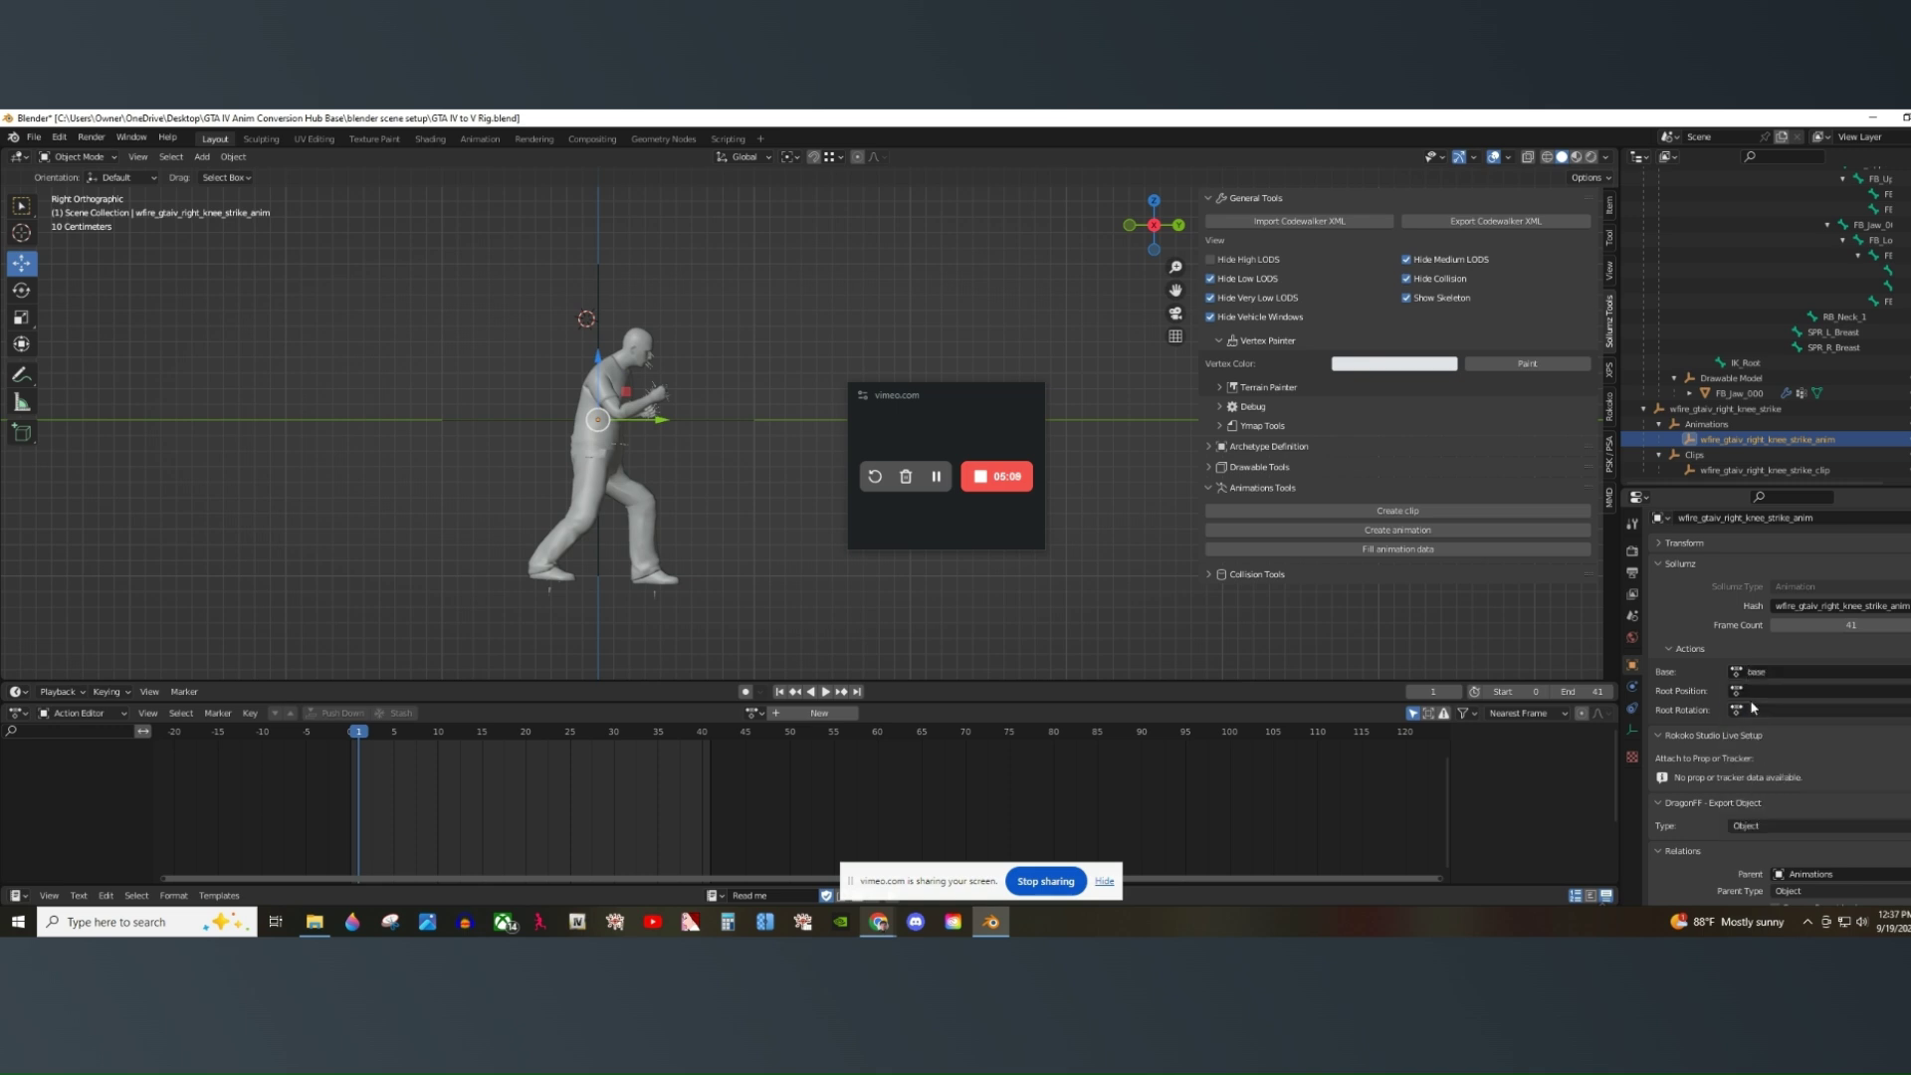
pyautogui.click(1753, 691)
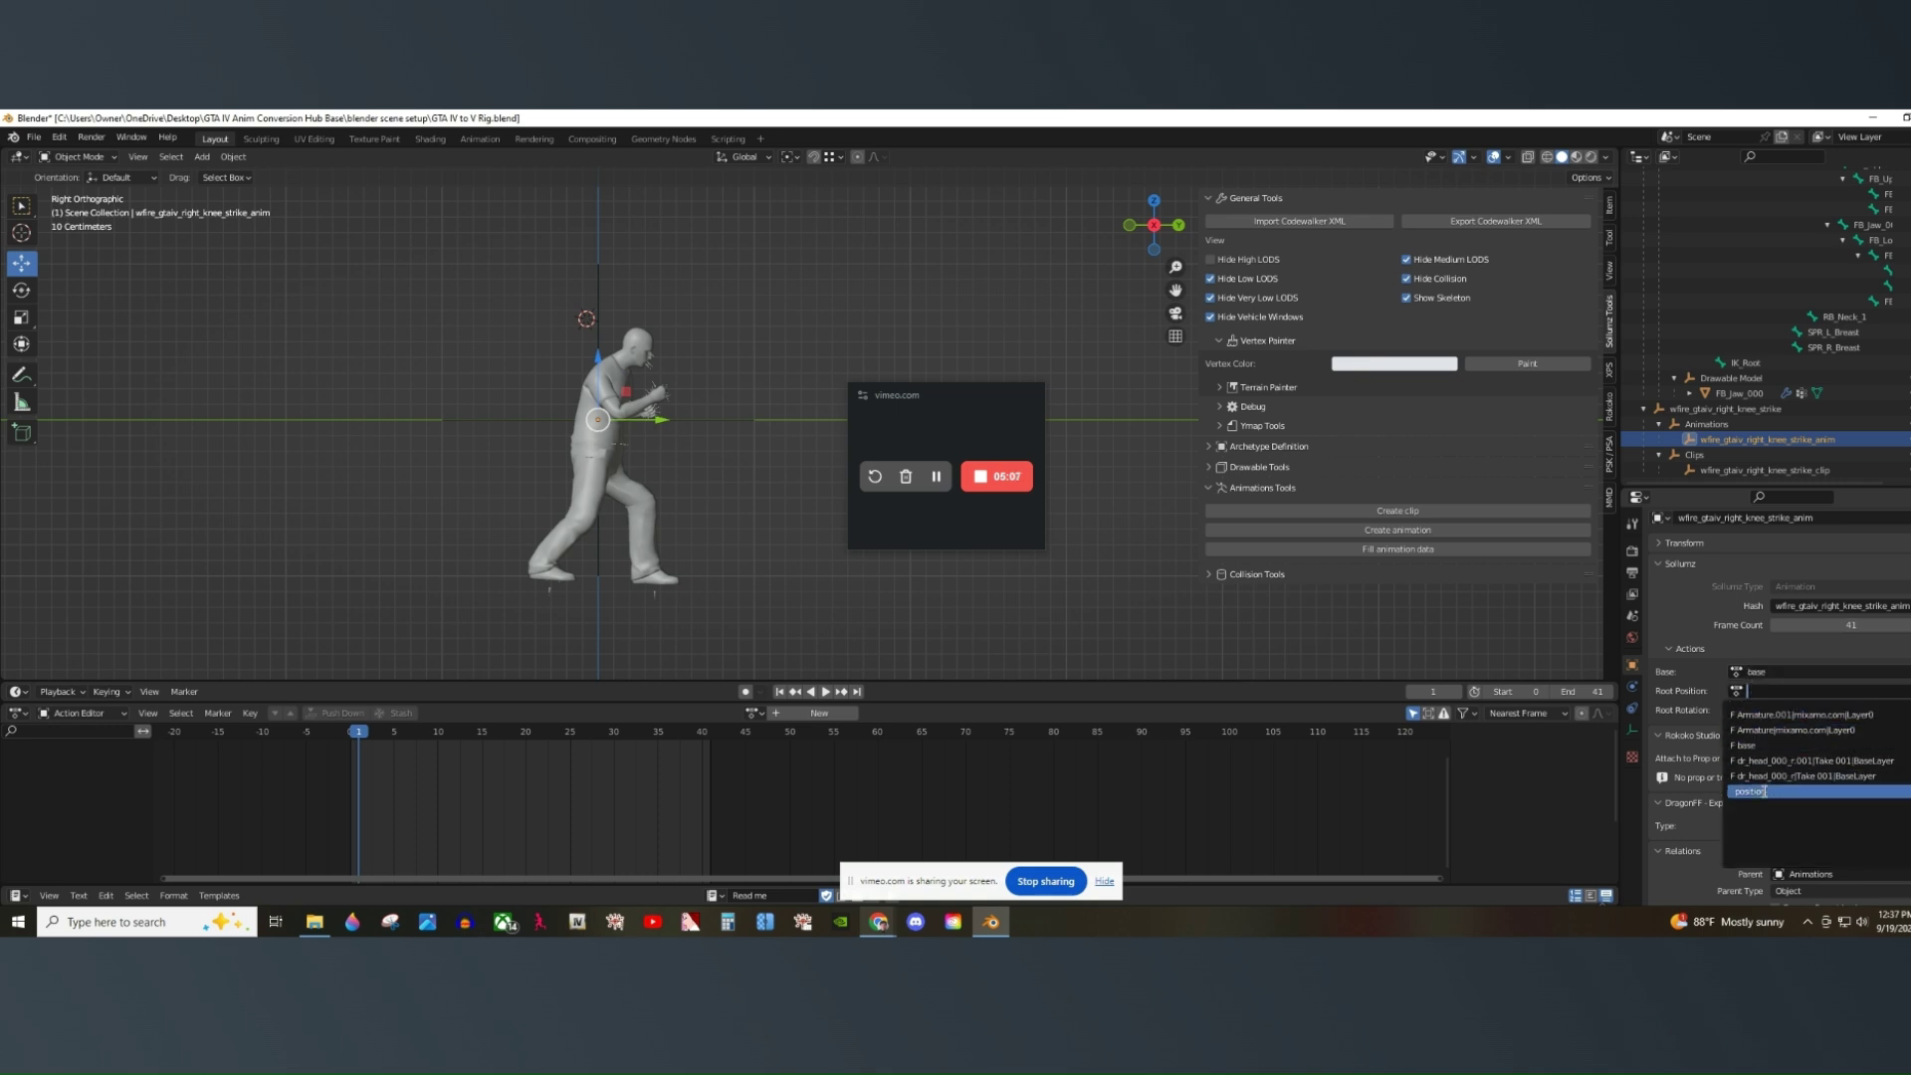
pyautogui.click(1762, 792)
# Set the clip object's Hash and Name to wfire_gtaiv_right_knee_strike_clip.
pyautogui.doubleClick(1784, 470)
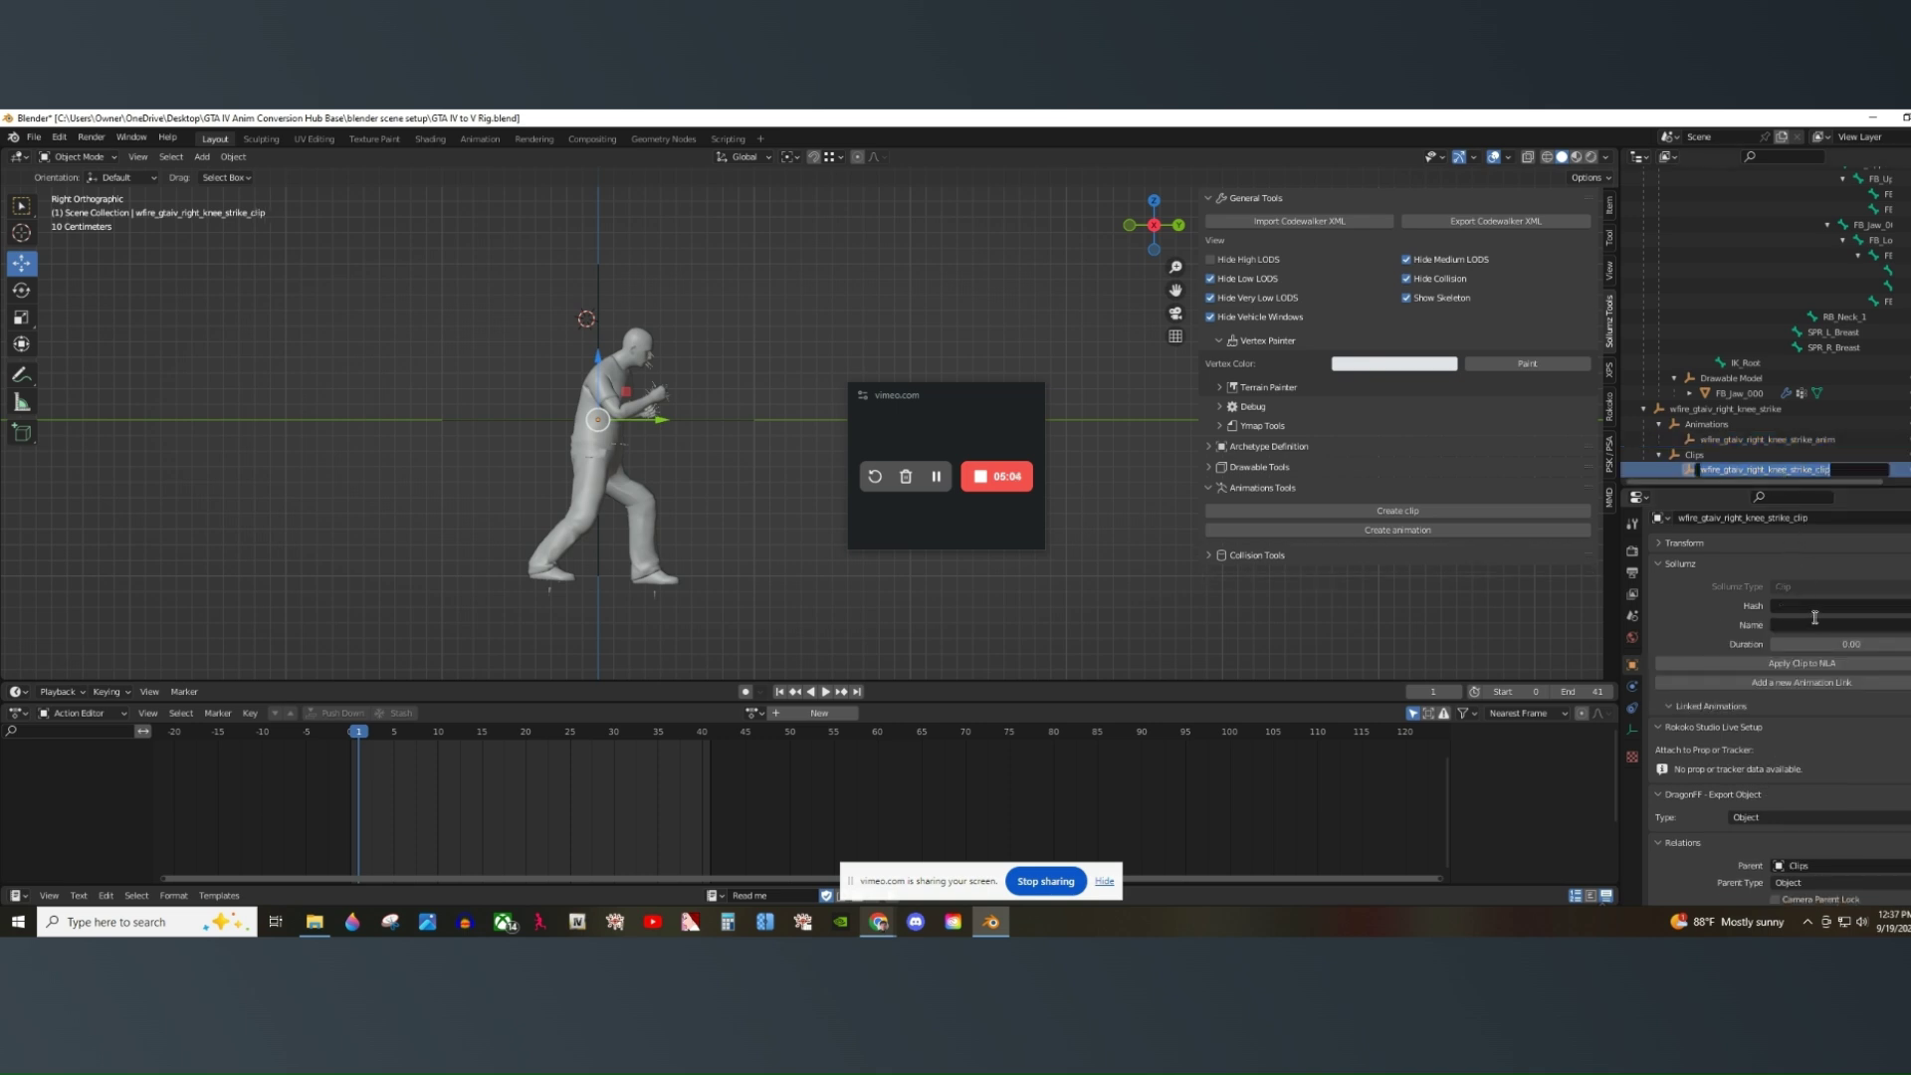
pyautogui.hotkey('ctrl', 'c')
pyautogui.press('Return')
pyautogui.hotkey('ctrl', 'v')
pyautogui.click(1807, 630)
pyautogui.hotkey('ctrl', 'v')
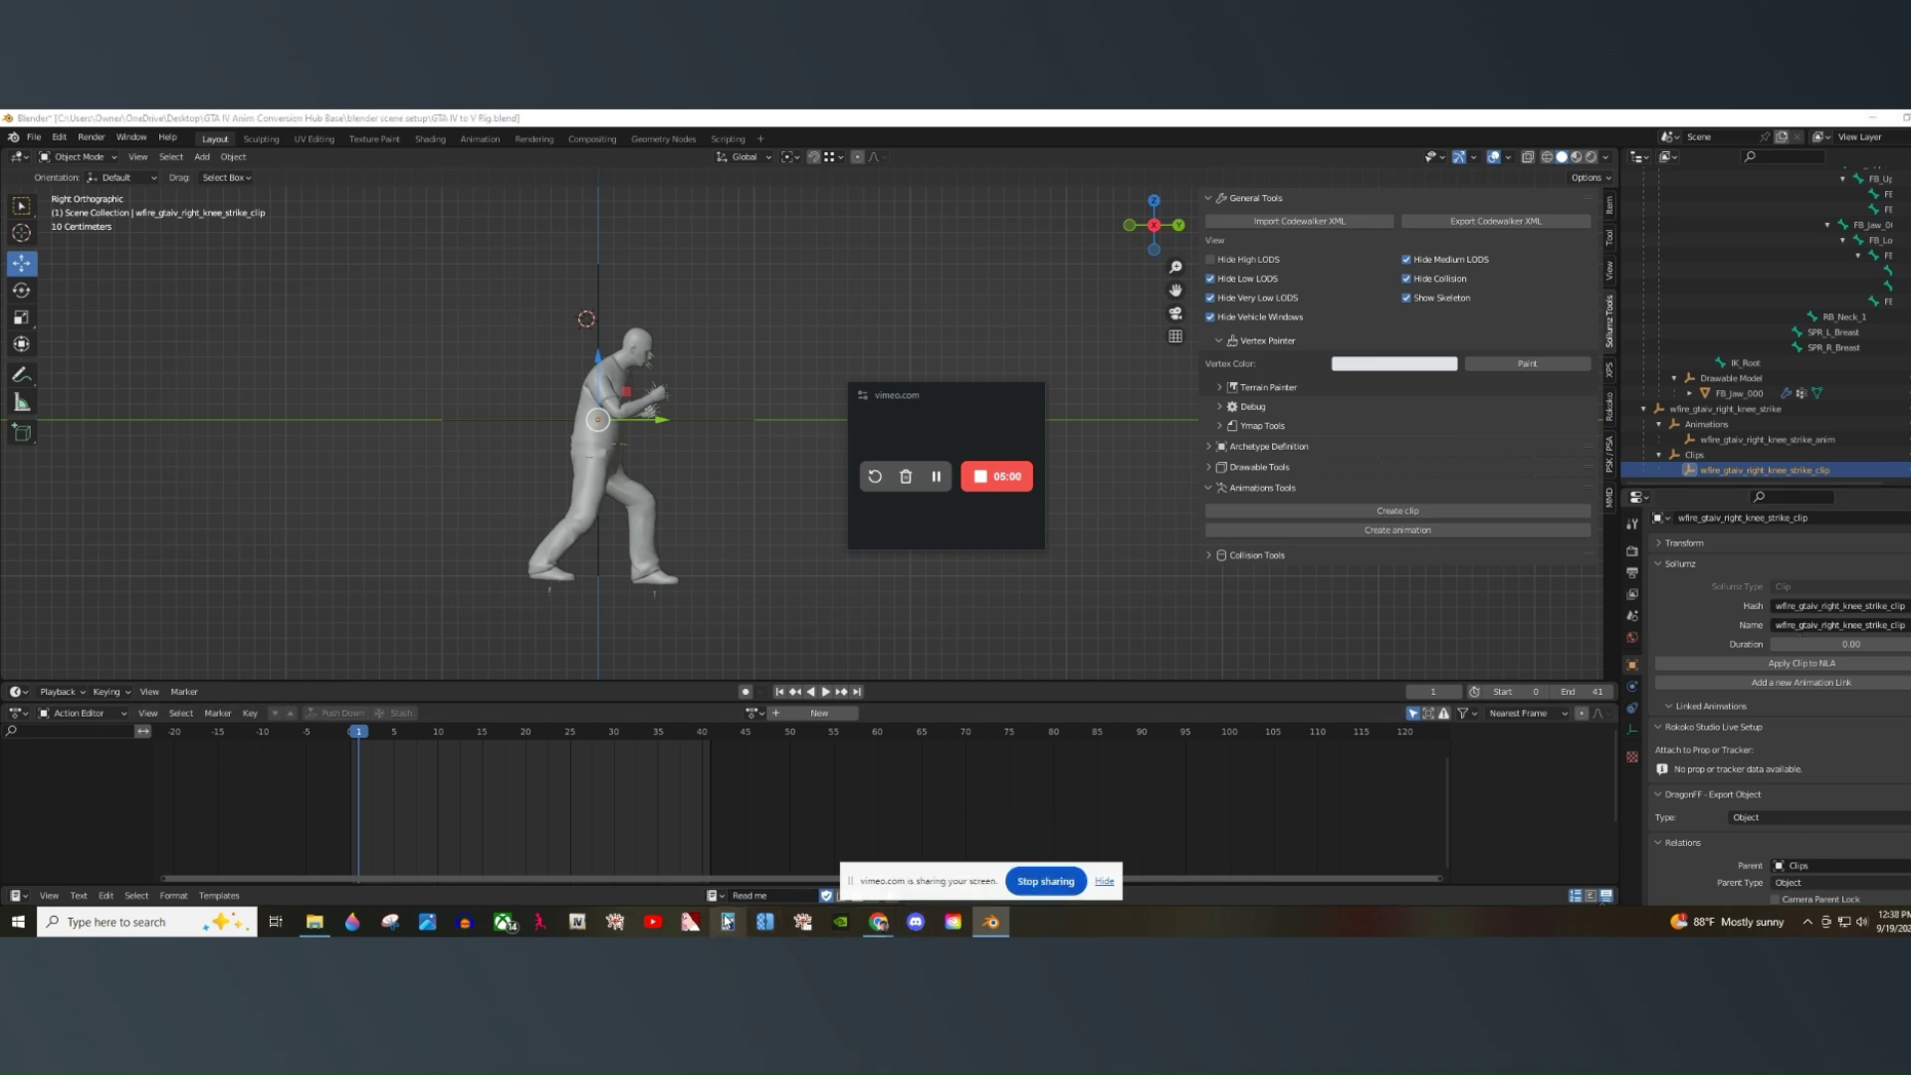
pyautogui.moveTo(1064, 316); pyautogui.dragTo(720, 281)
pyautogui.click(641, 604)
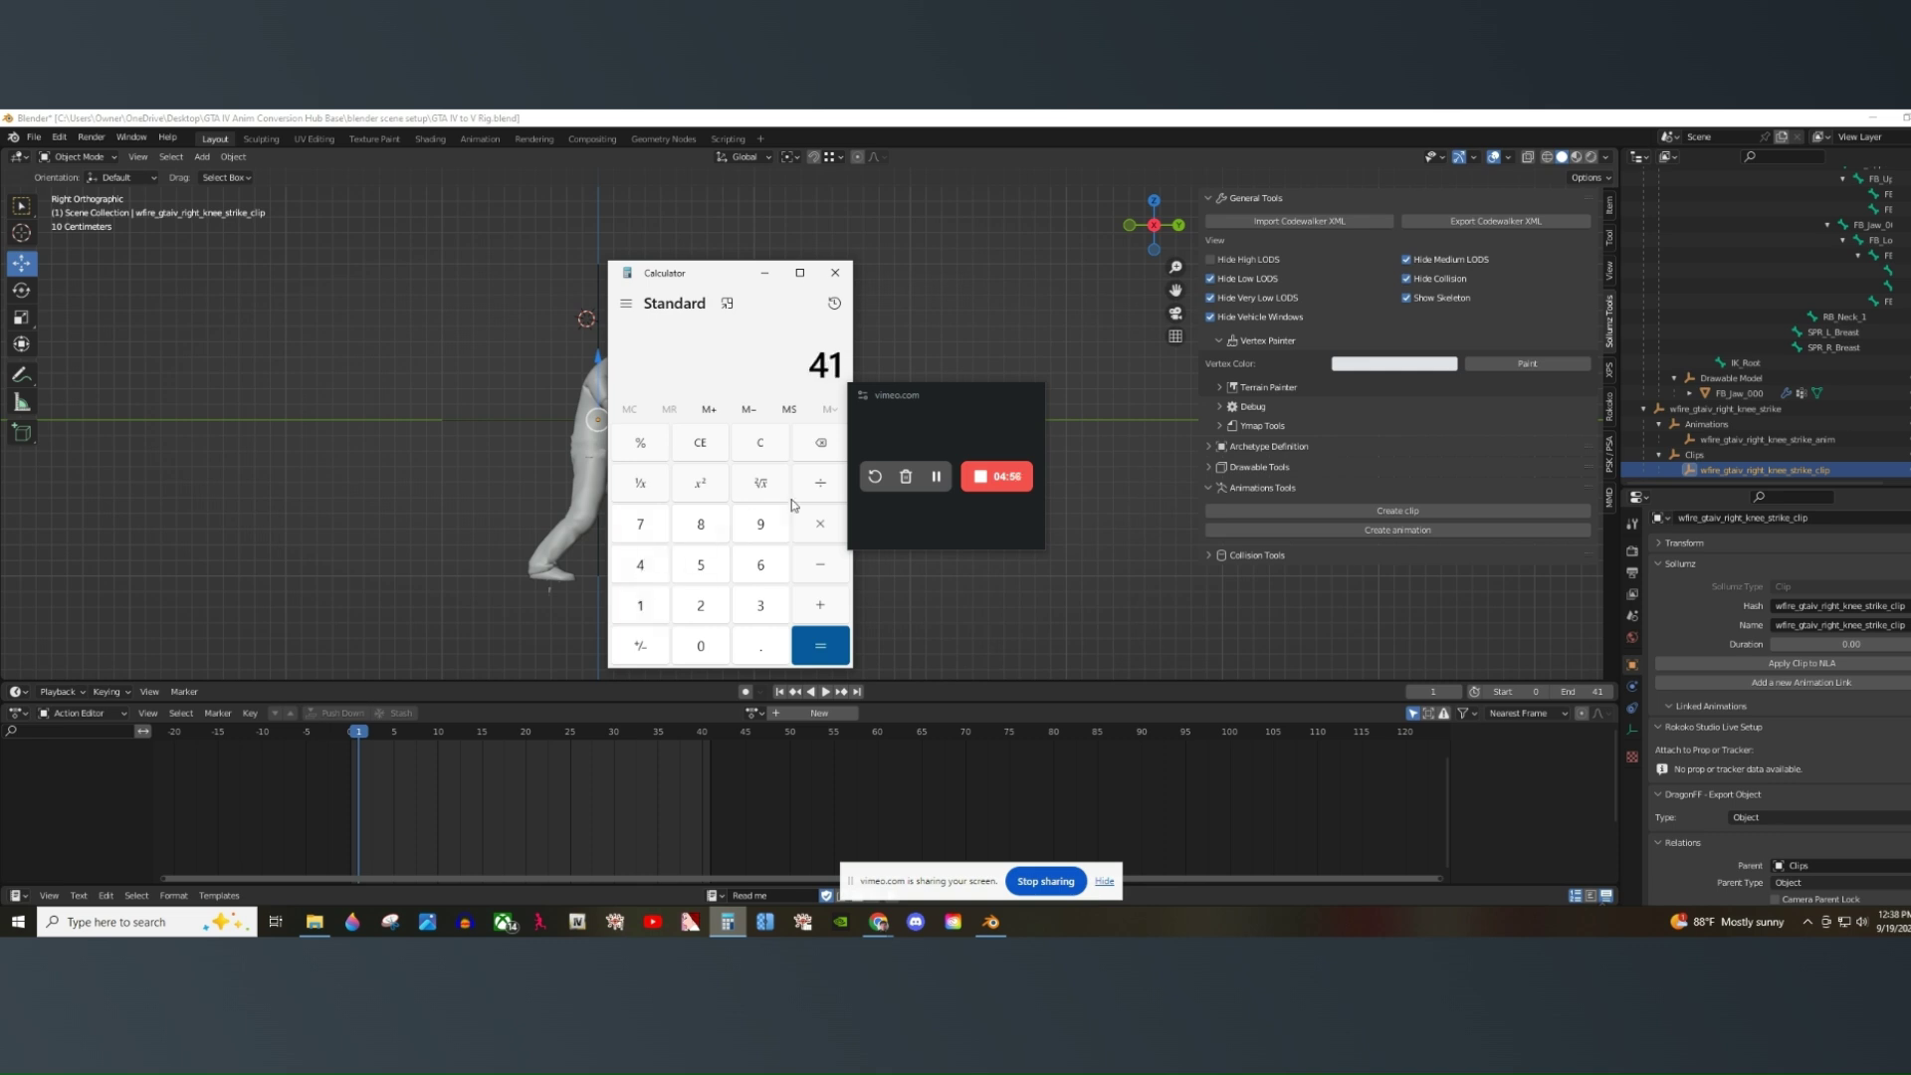
pyautogui.click(761, 606)
pyautogui.click(836, 444)
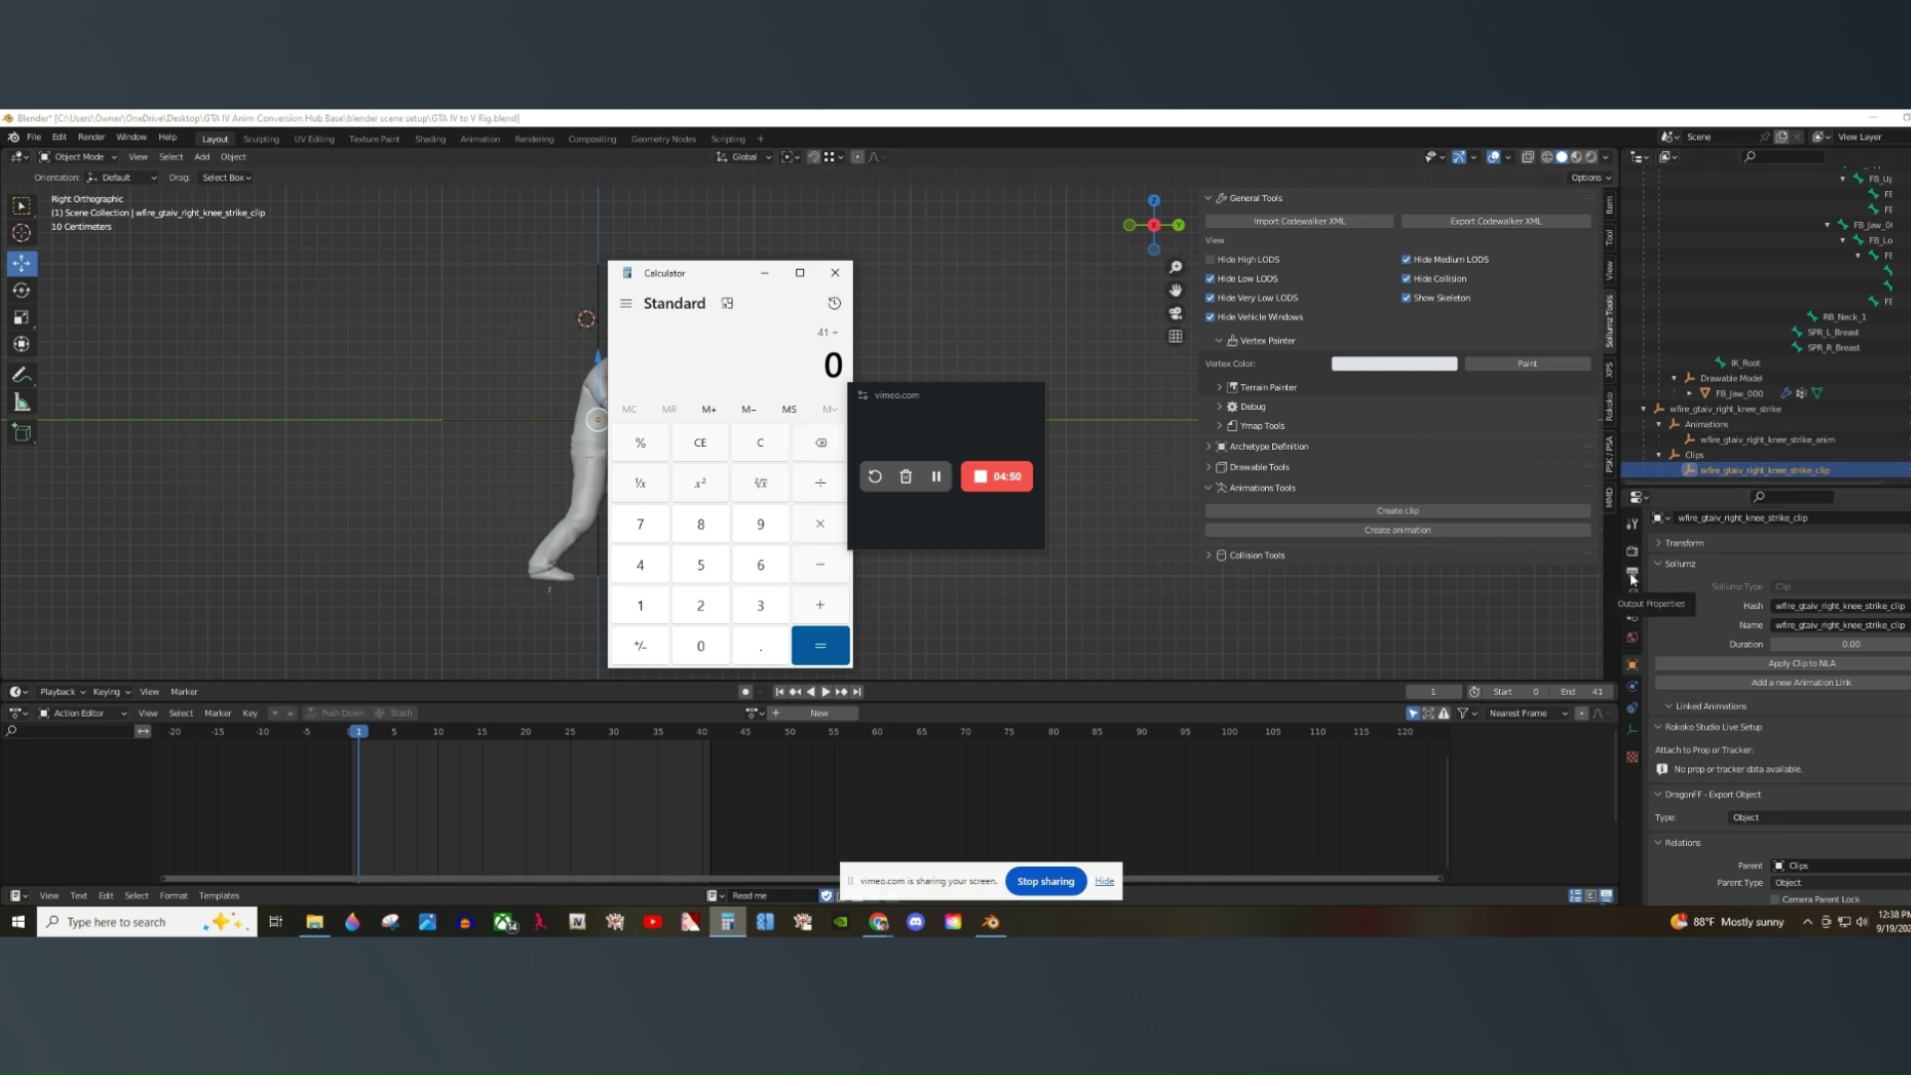
# Check the scene's frame rate and the animation's frame count, select the clip object, and divide 41 by 30 in Calculator.
pyautogui.click(1741, 300)
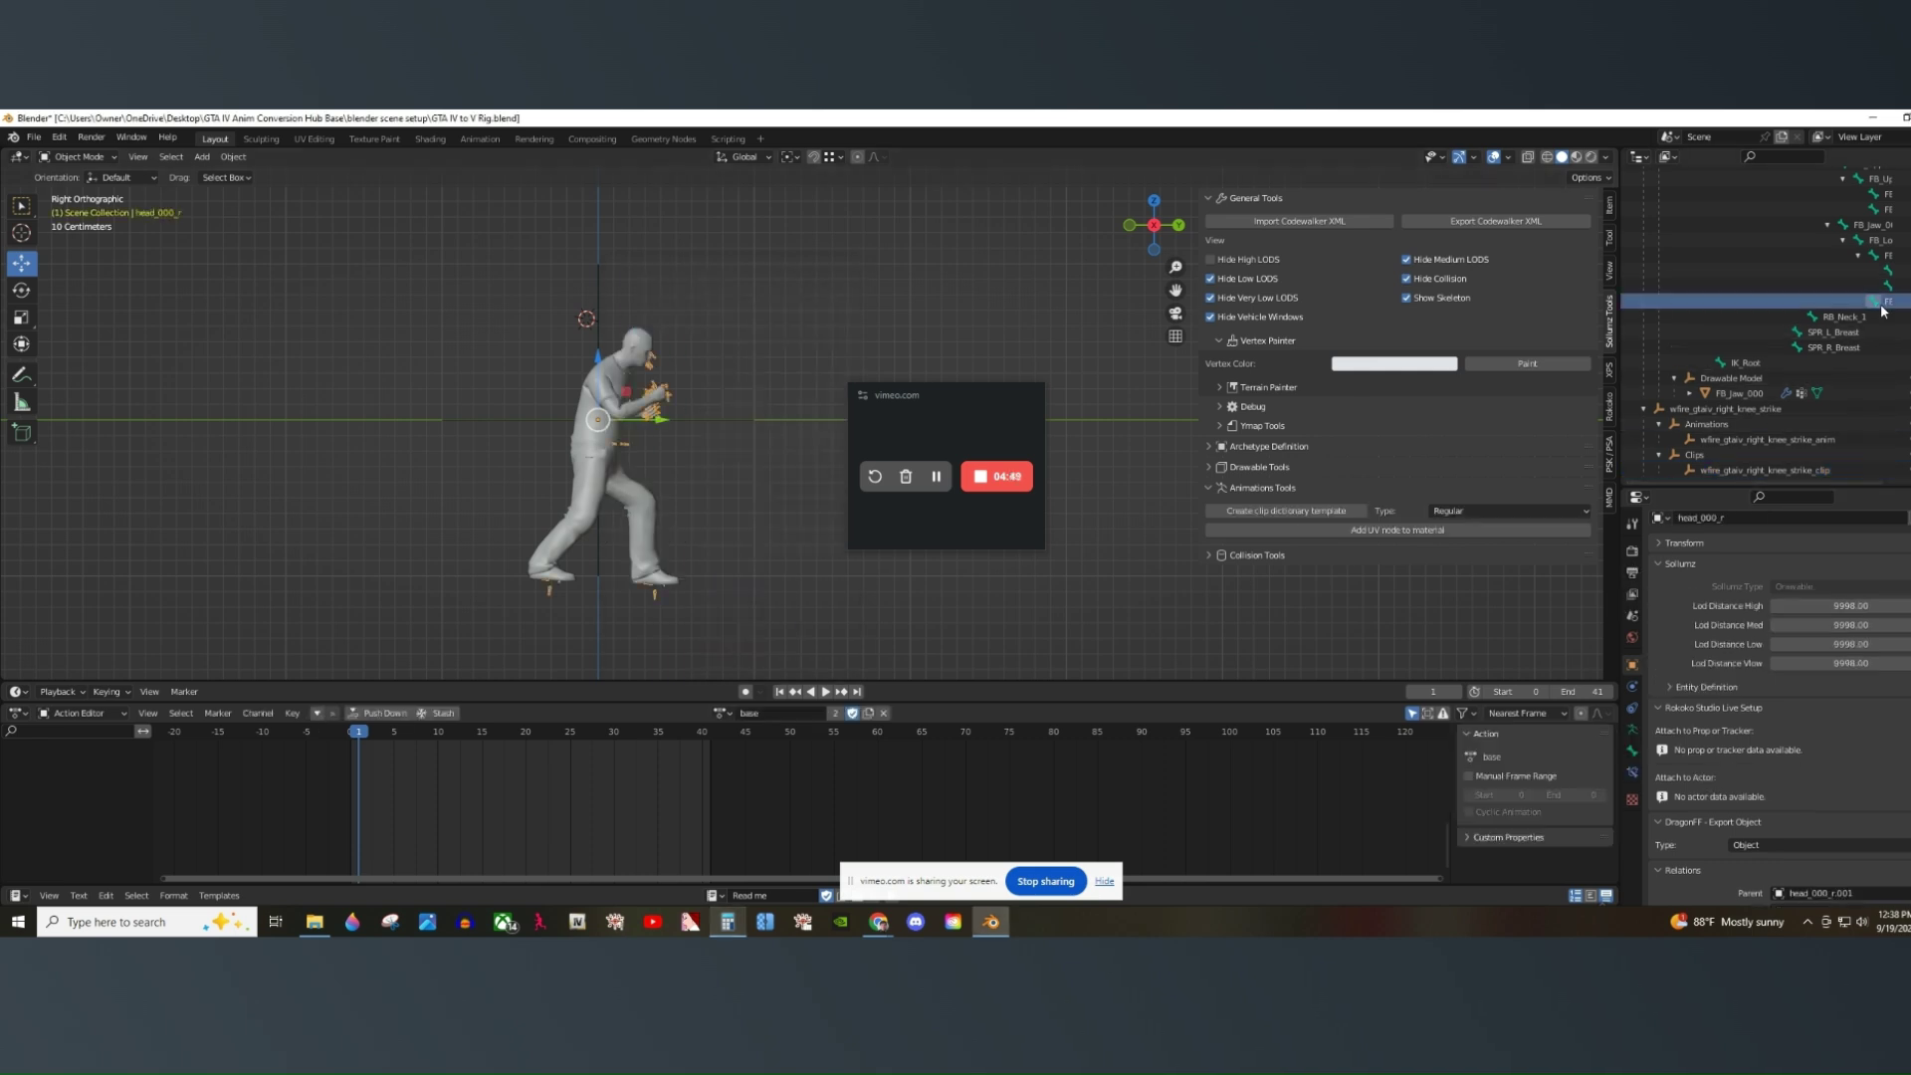
pyautogui.click(1633, 573)
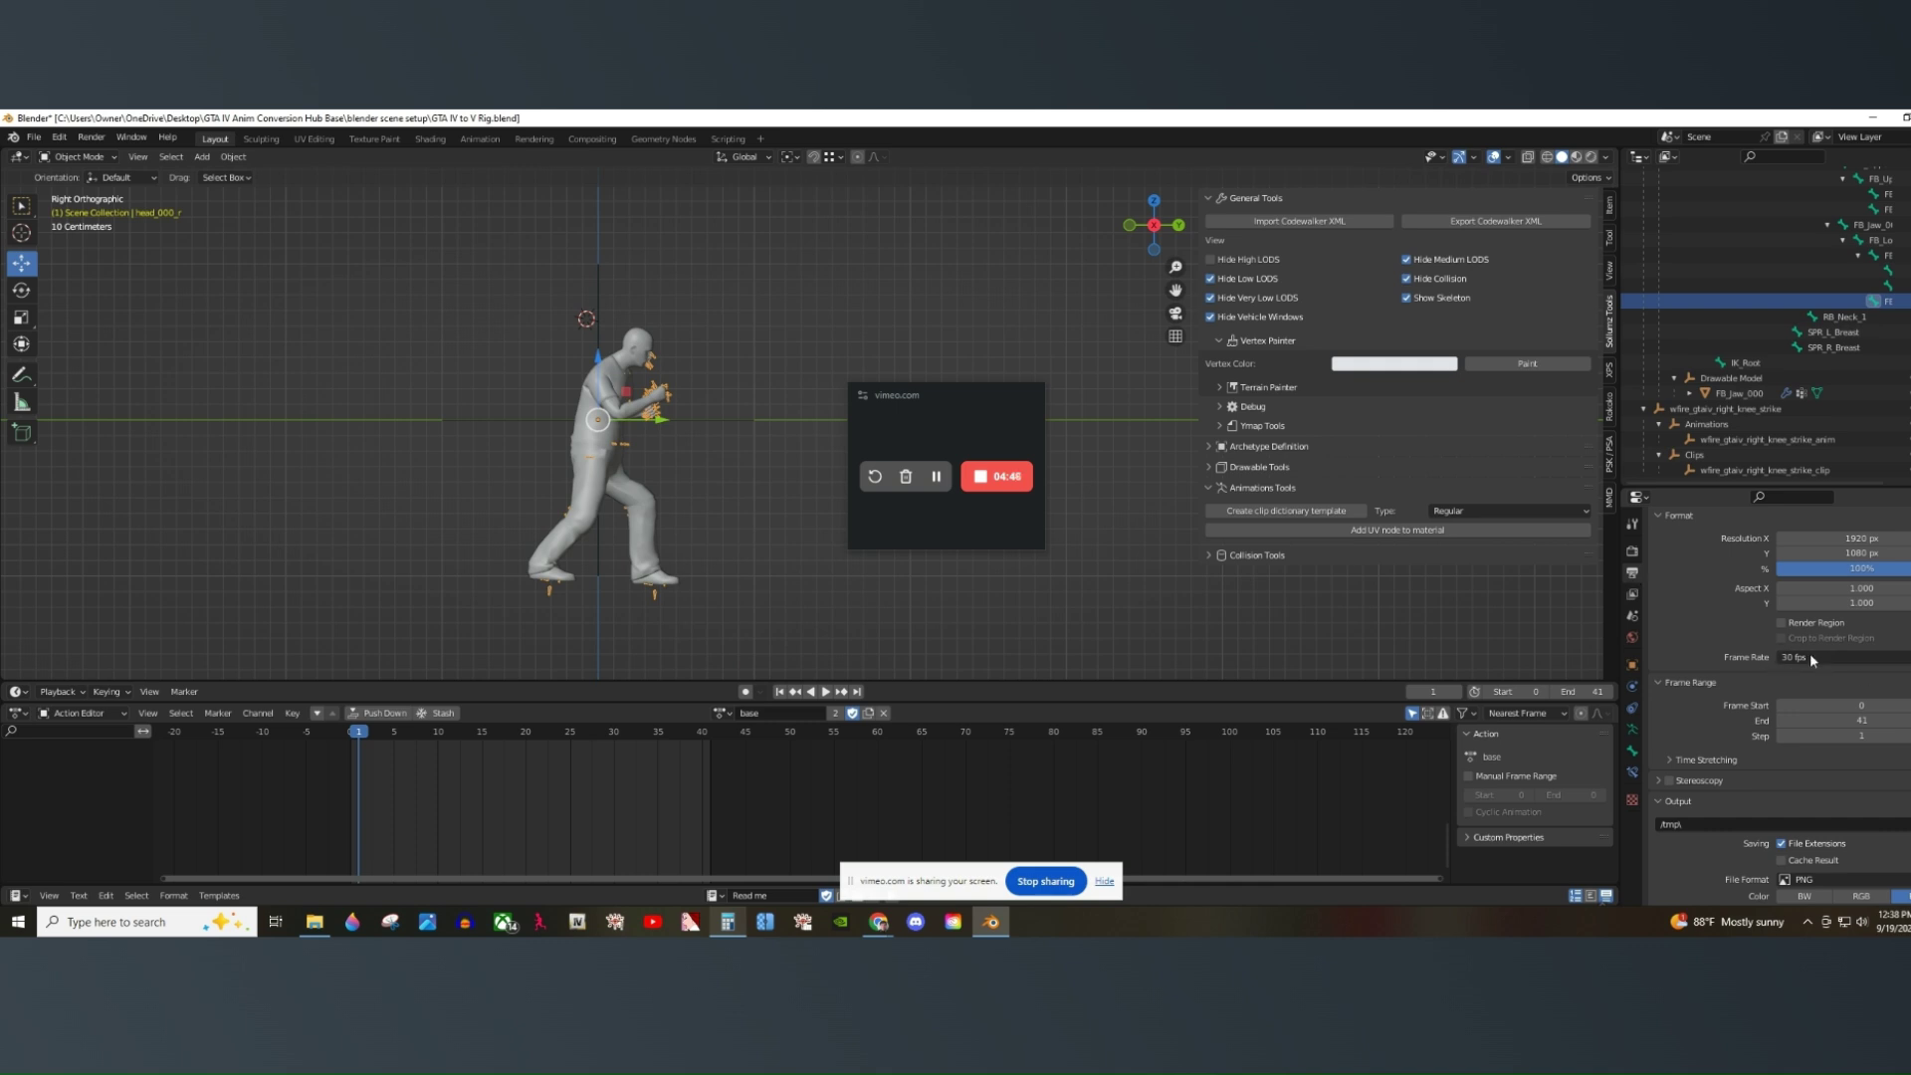
pyautogui.click(1781, 439)
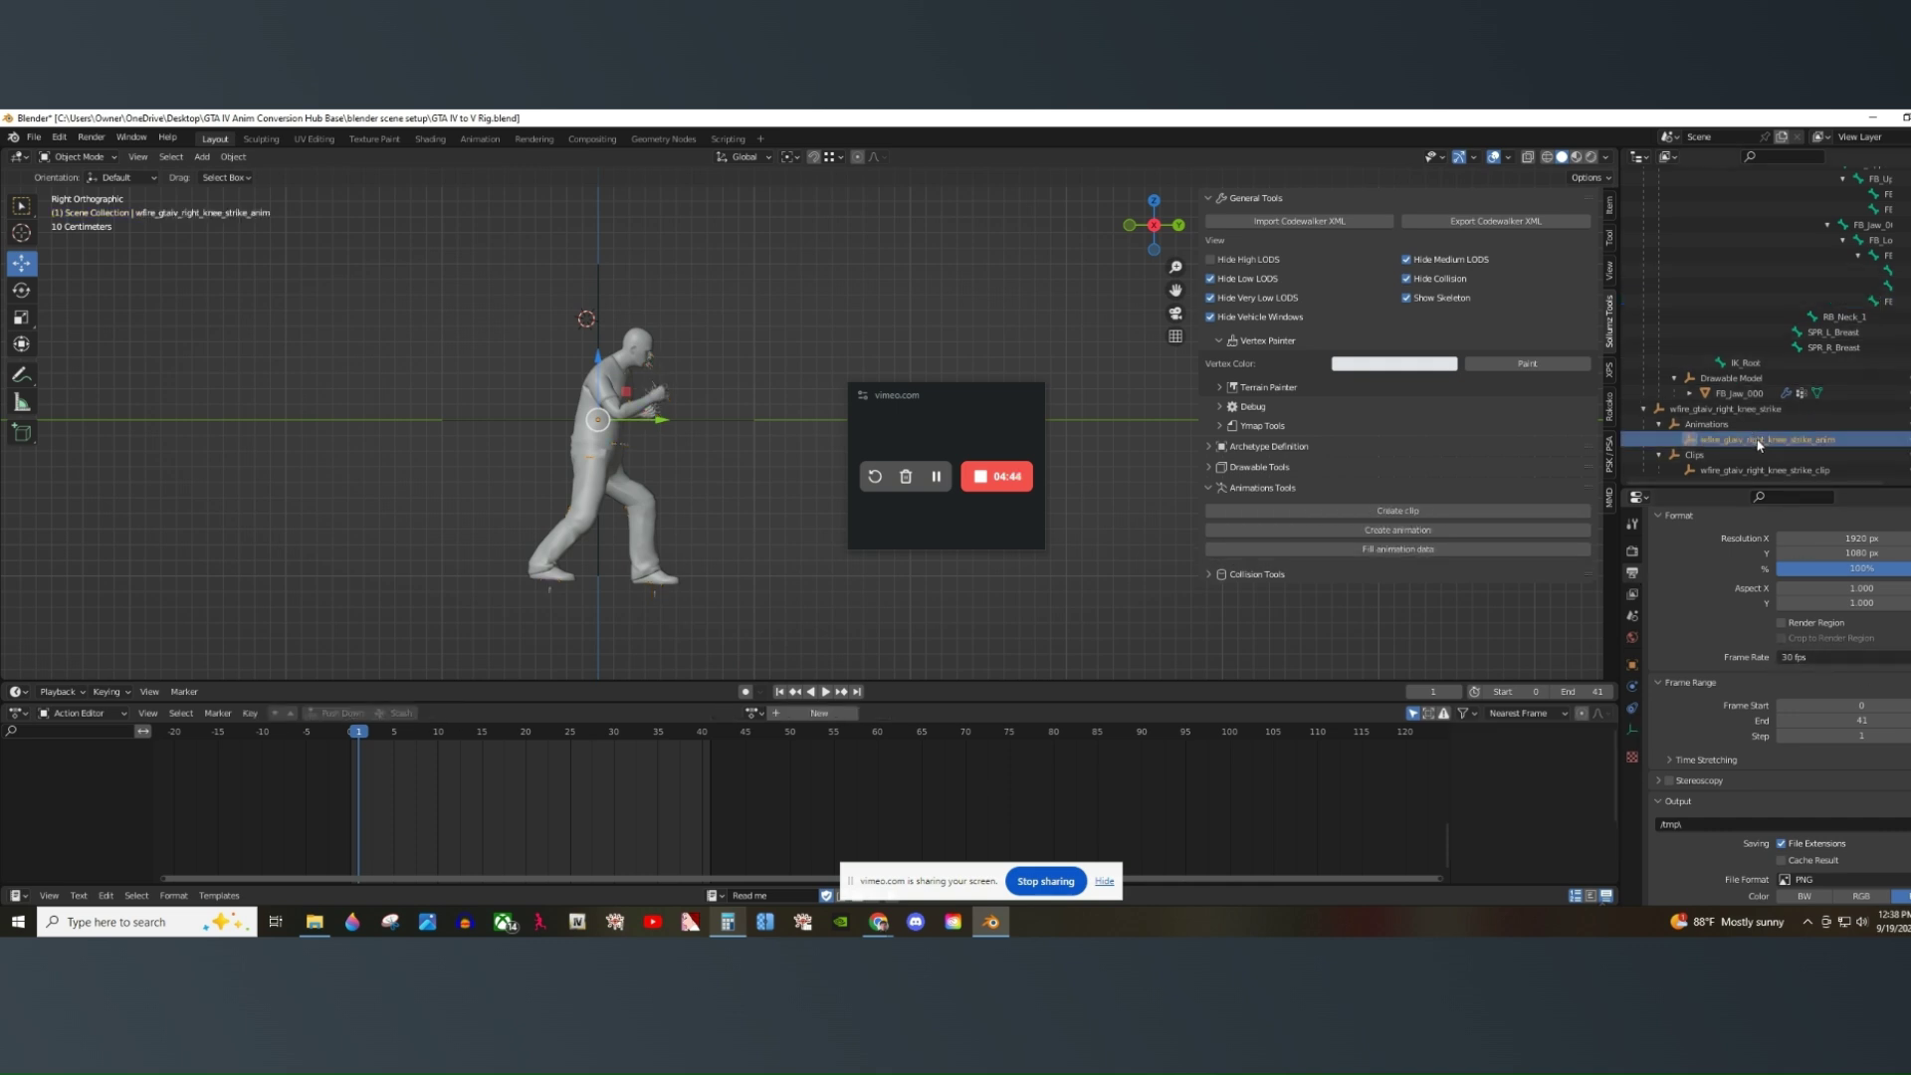
pyautogui.click(1632, 661)
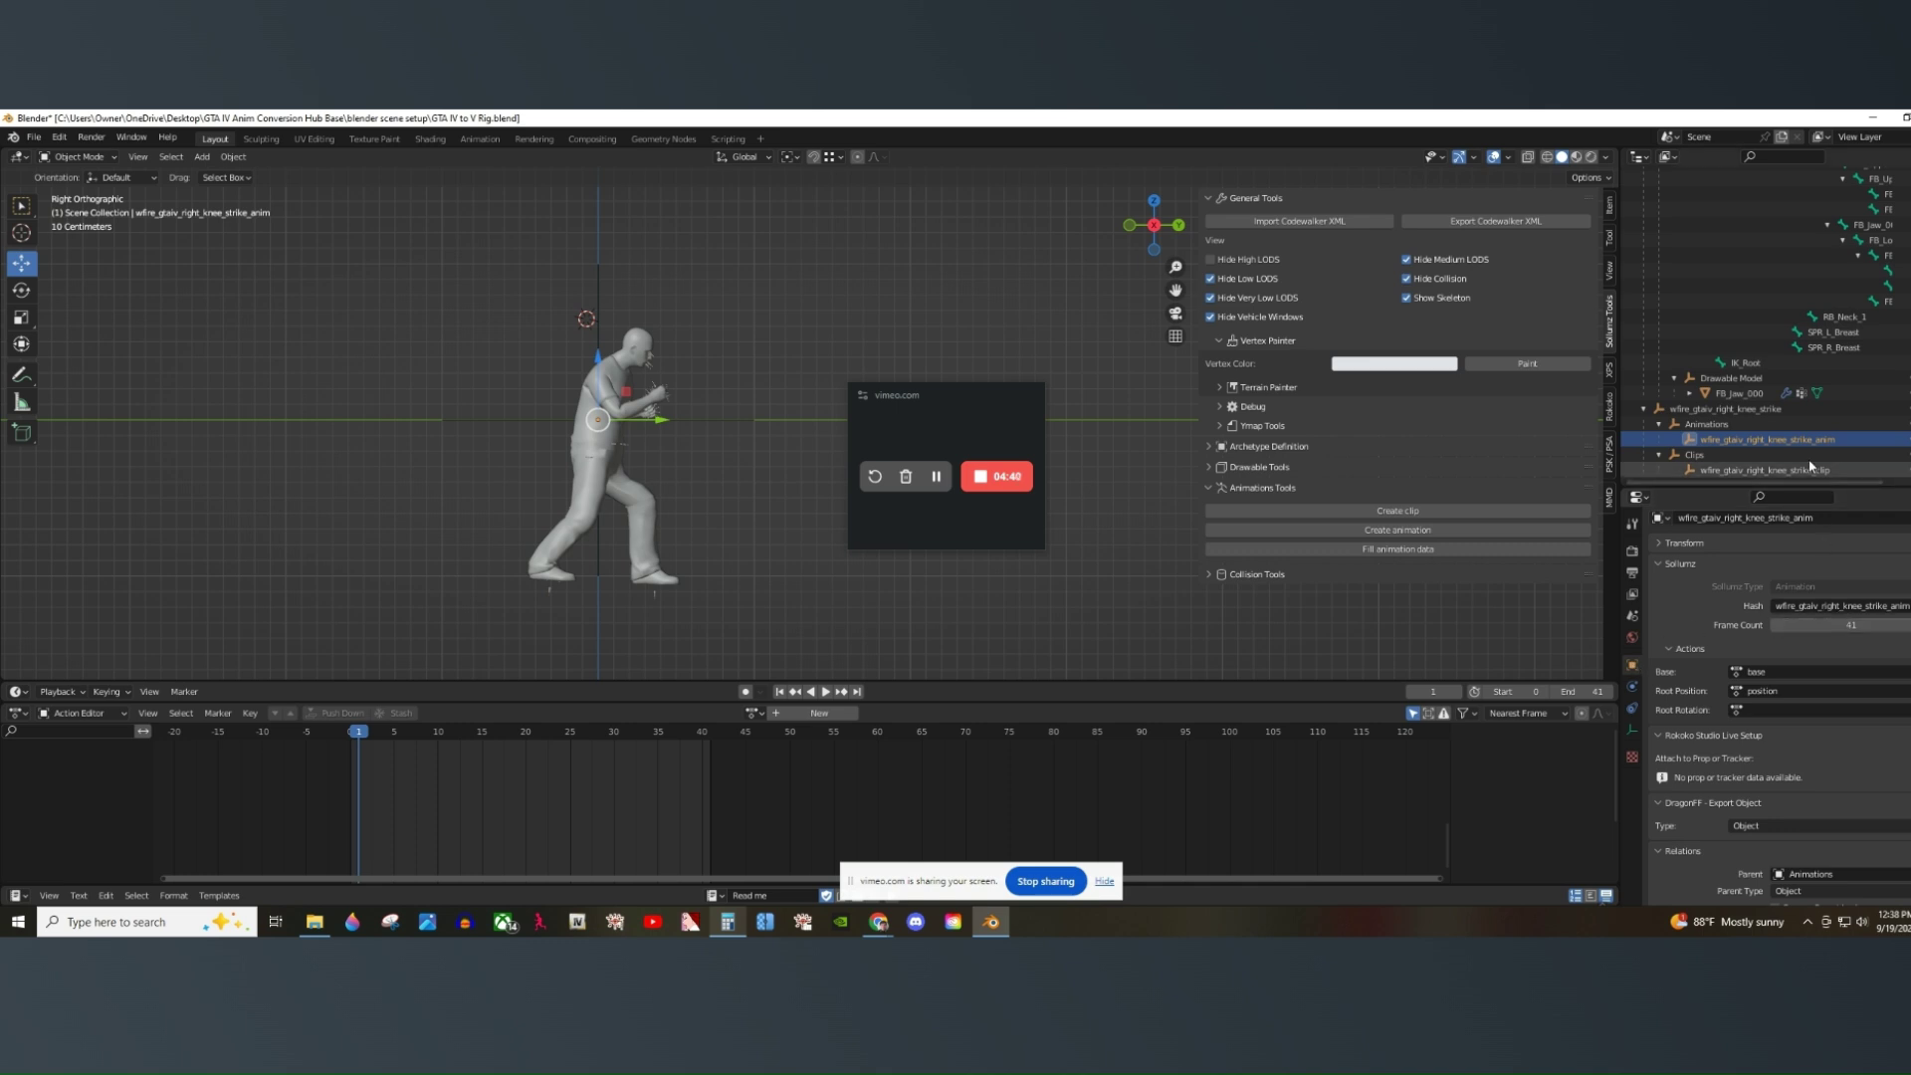
pyautogui.click(1809, 469)
pyautogui.click(728, 921)
pyautogui.click(647, 565)
pyautogui.click(647, 607)
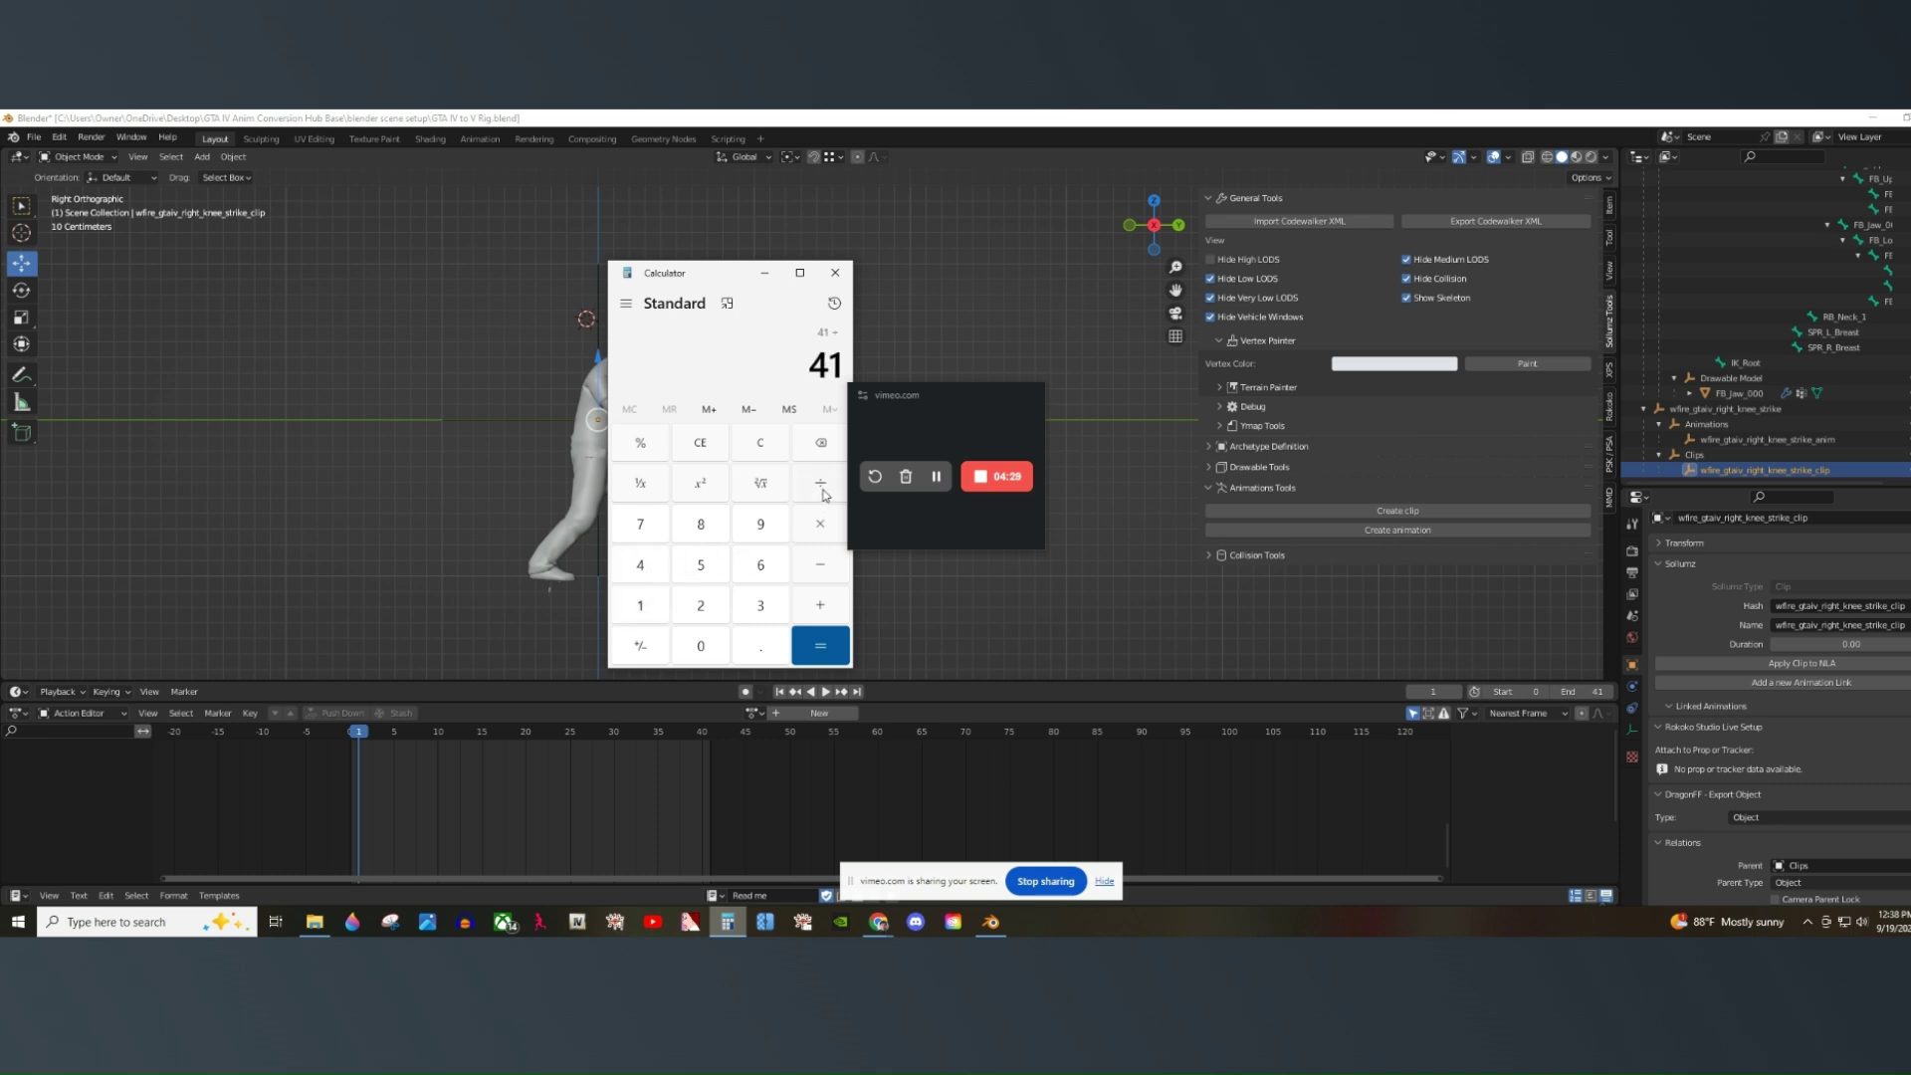
pyautogui.click(759, 605)
pyautogui.click(701, 645)
pyautogui.click(820, 645)
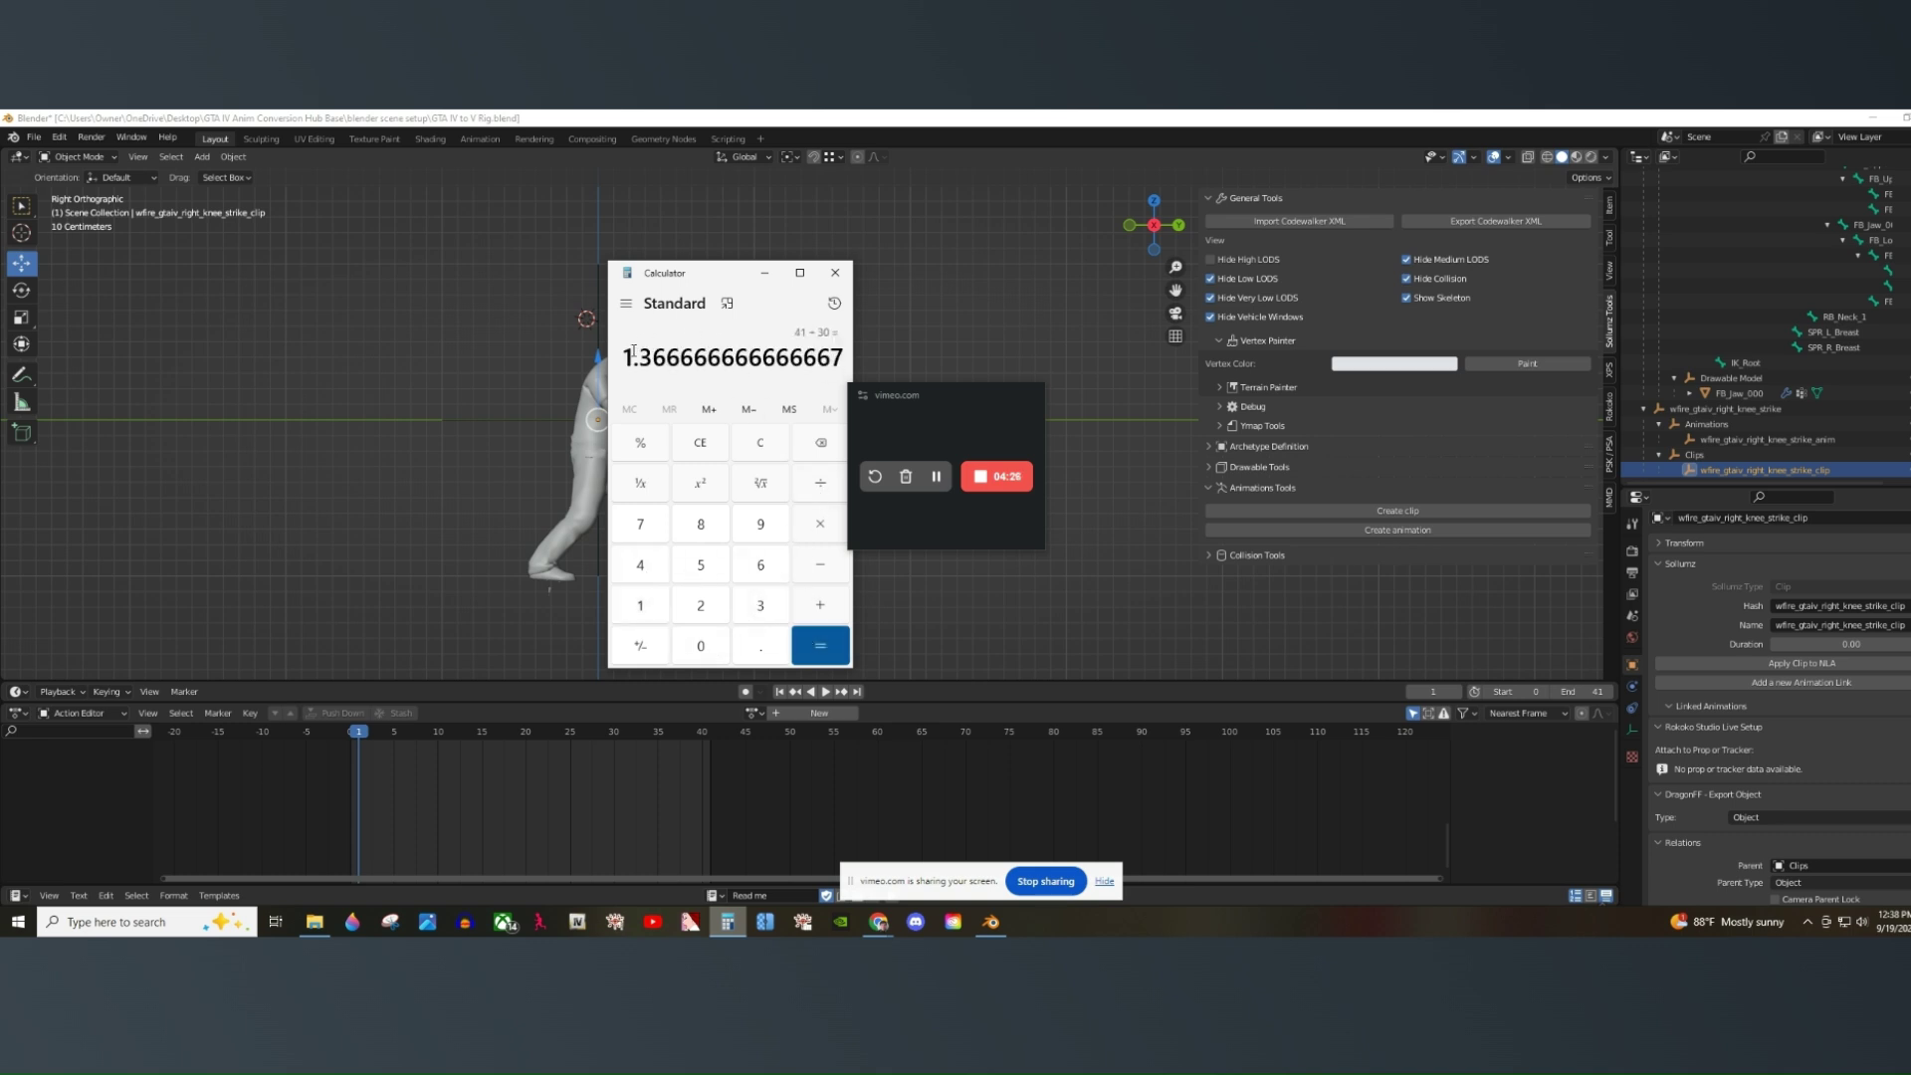
# Copy the result 1.366666666666667 from Calculator and paste it as the clip's Duration in Blender.
pyautogui.moveTo(626, 358); pyautogui.dragTo(854, 340)
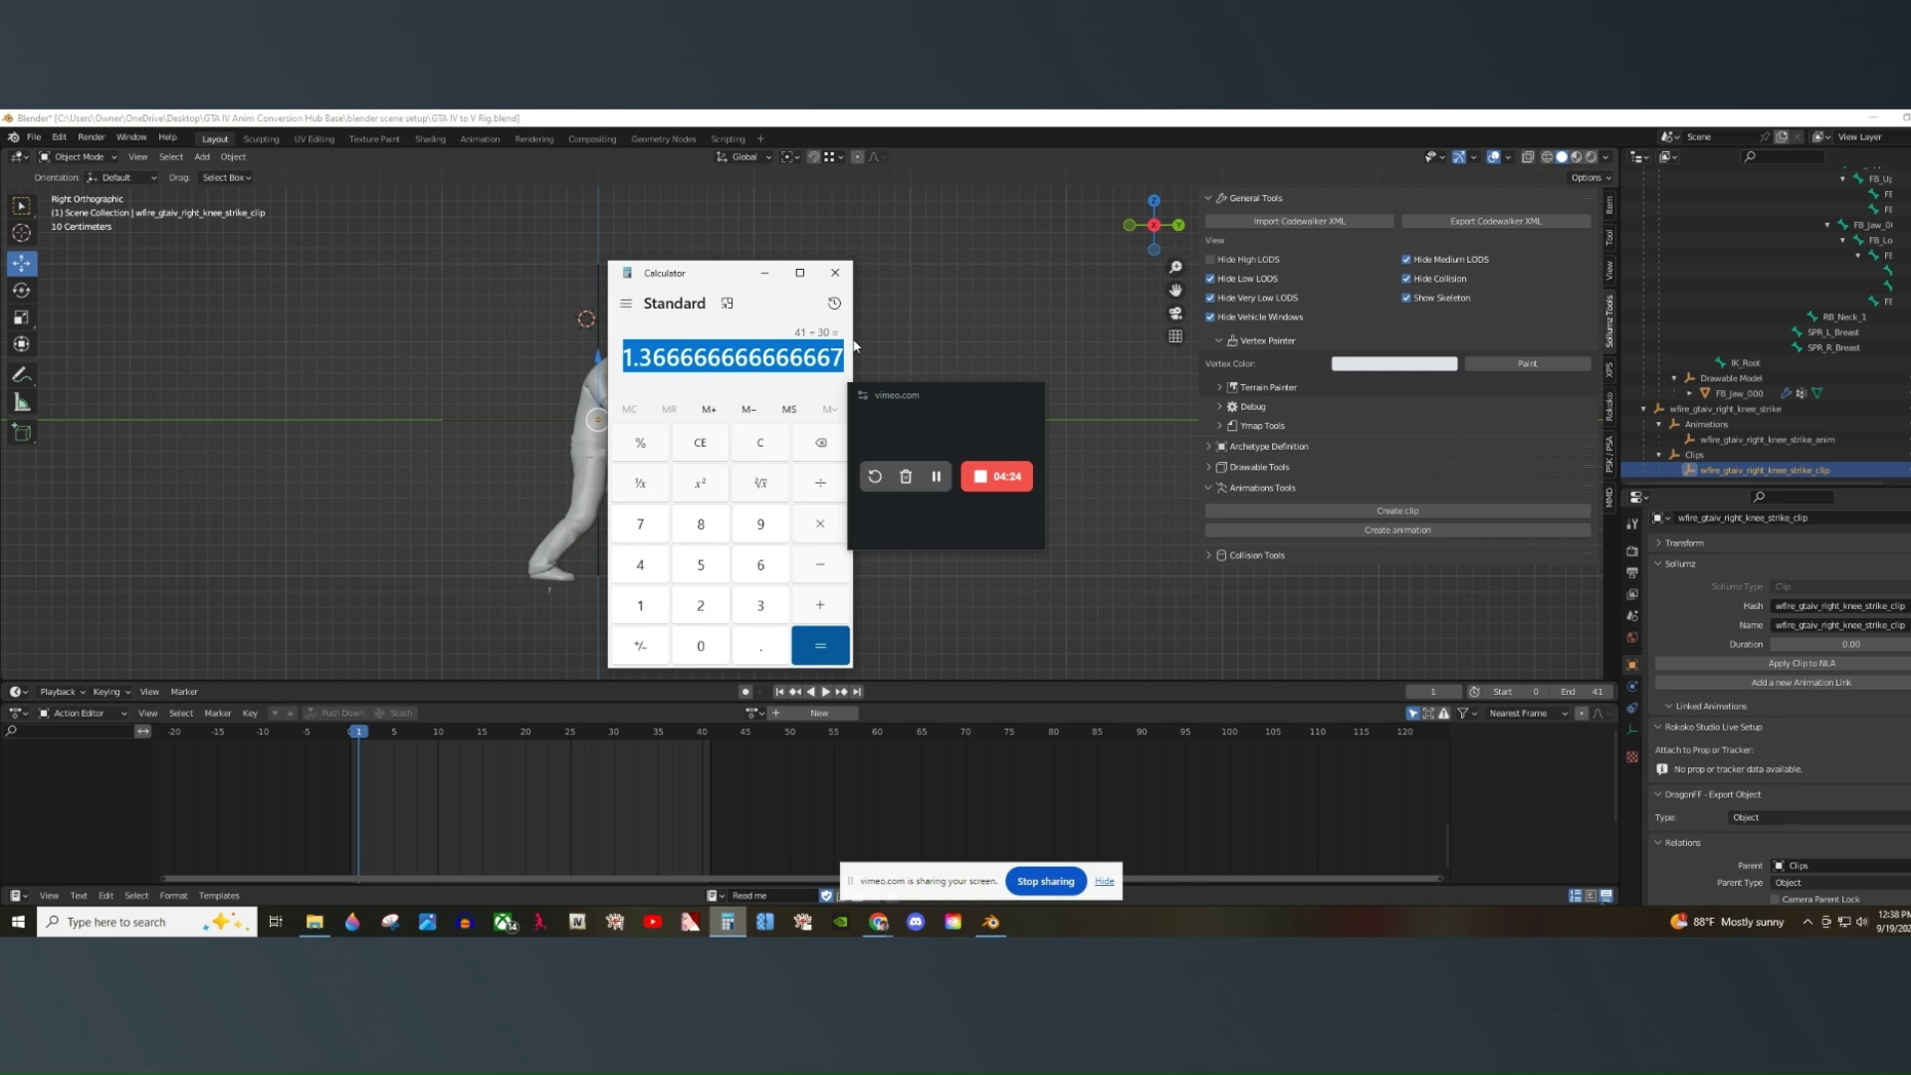
pyautogui.hotkey('ctrl', 'c')
pyautogui.click(1842, 644)
pyautogui.hotkey('ctrl', 'v')
pyautogui.press('Return')
# Add an animation link to the clip, choose wfire_gtaiv_right_knee_strike_anim as its Animation, and set its End Frame.
pyautogui.click(1869, 684)
pyautogui.click(1767, 733)
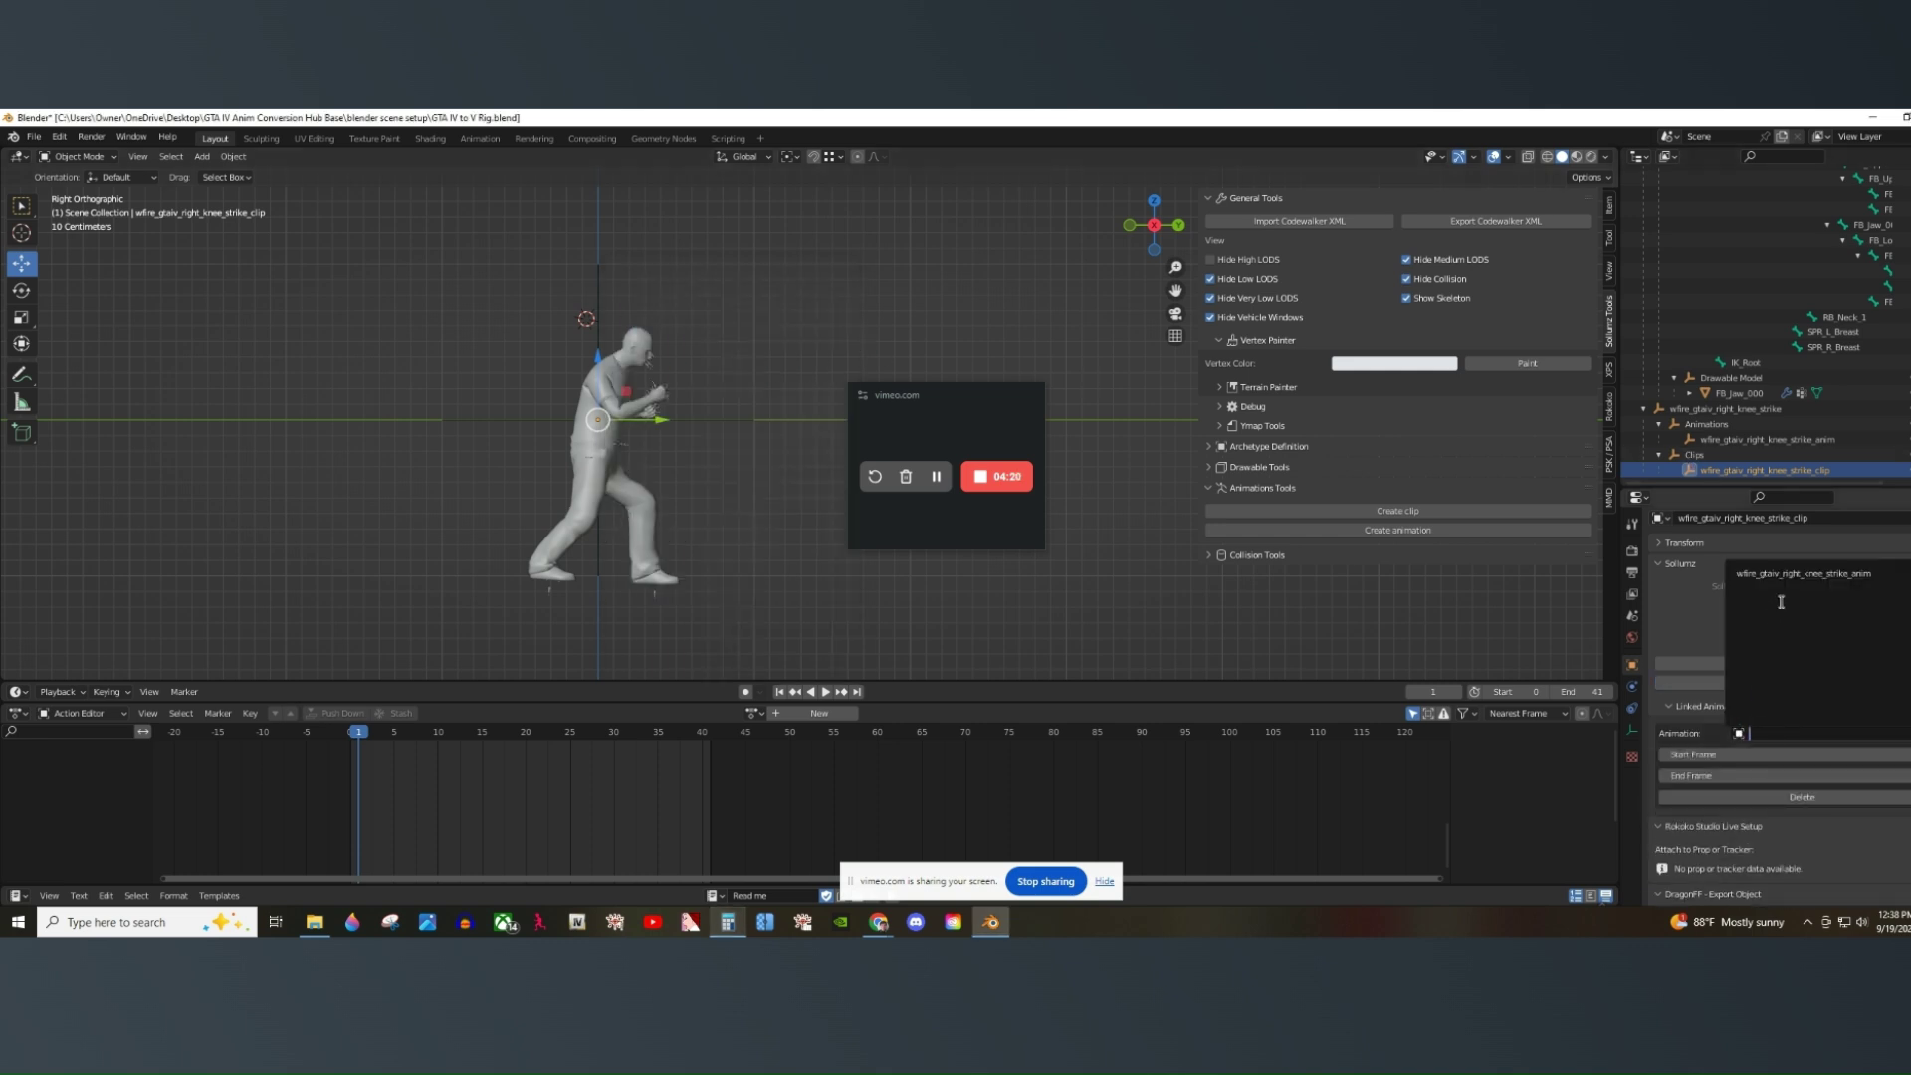
pyautogui.click(1786, 575)
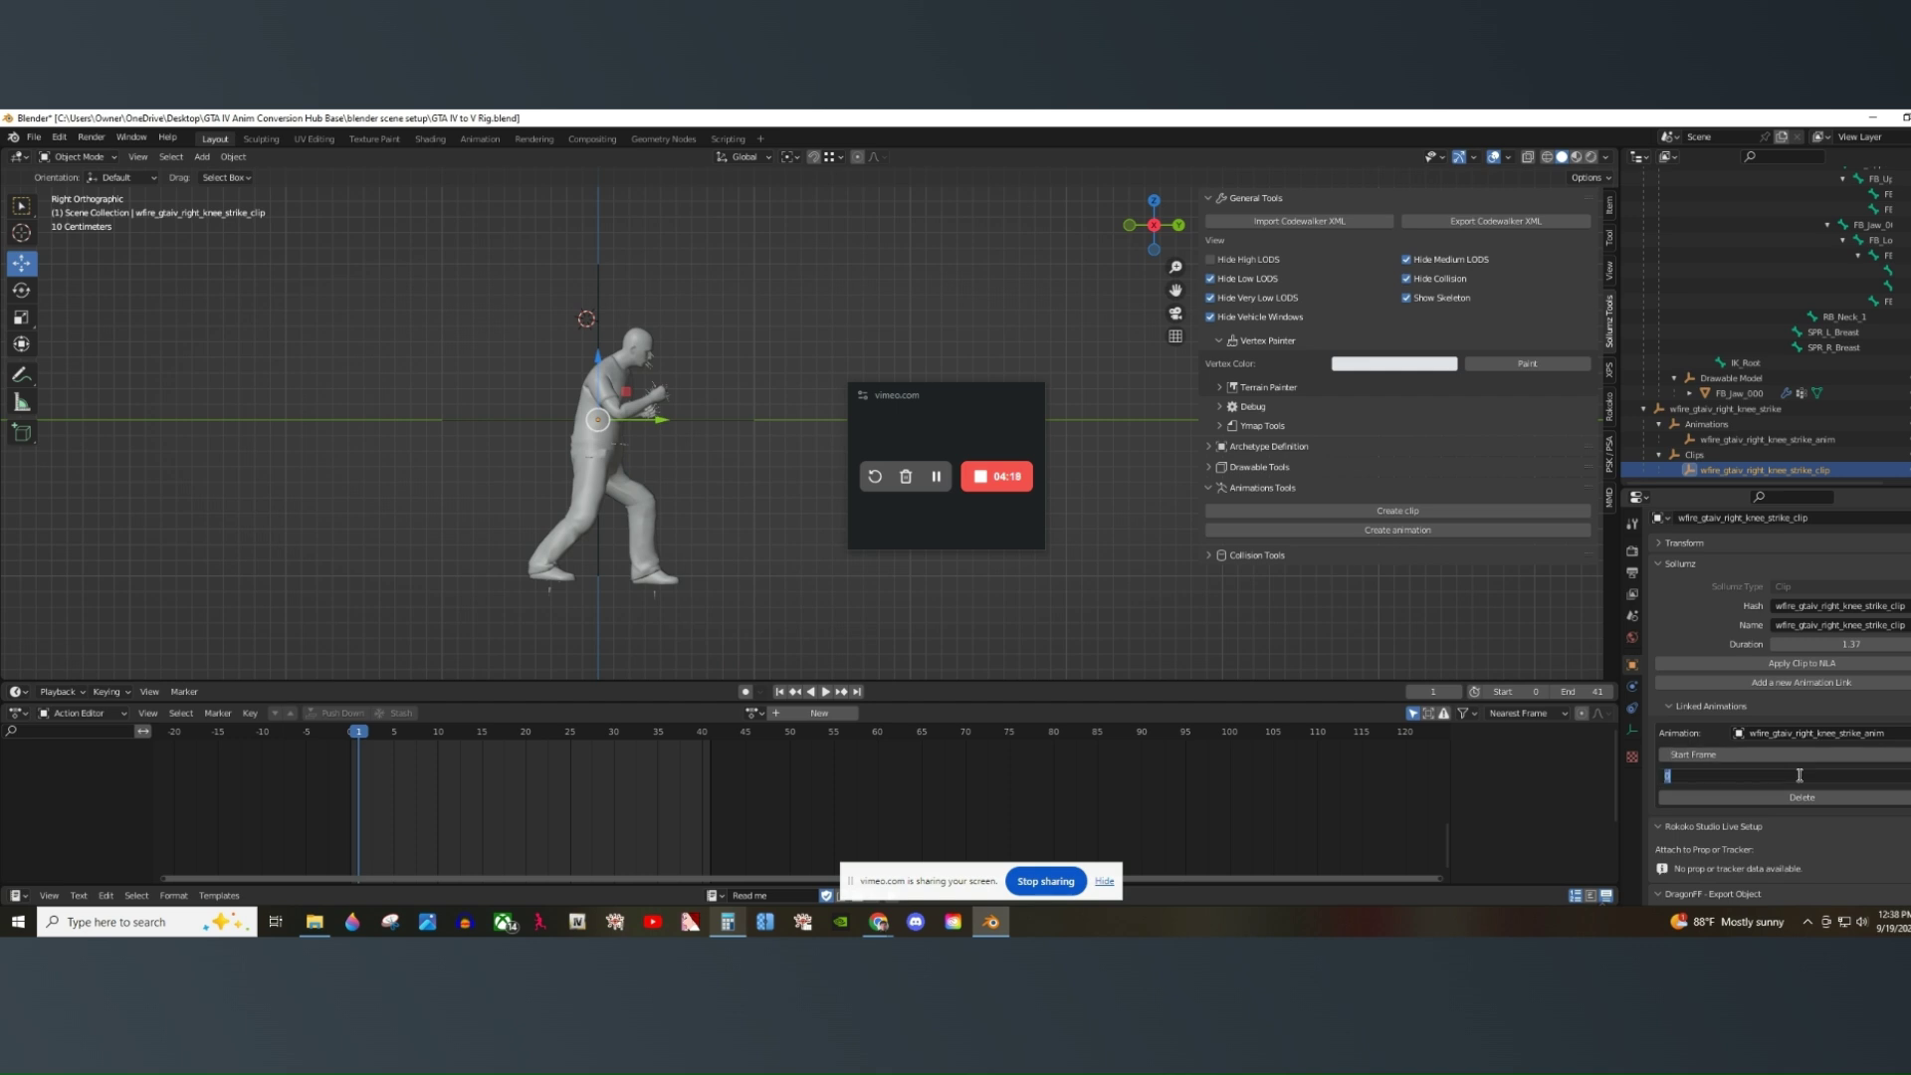
pyautogui.press('Return')
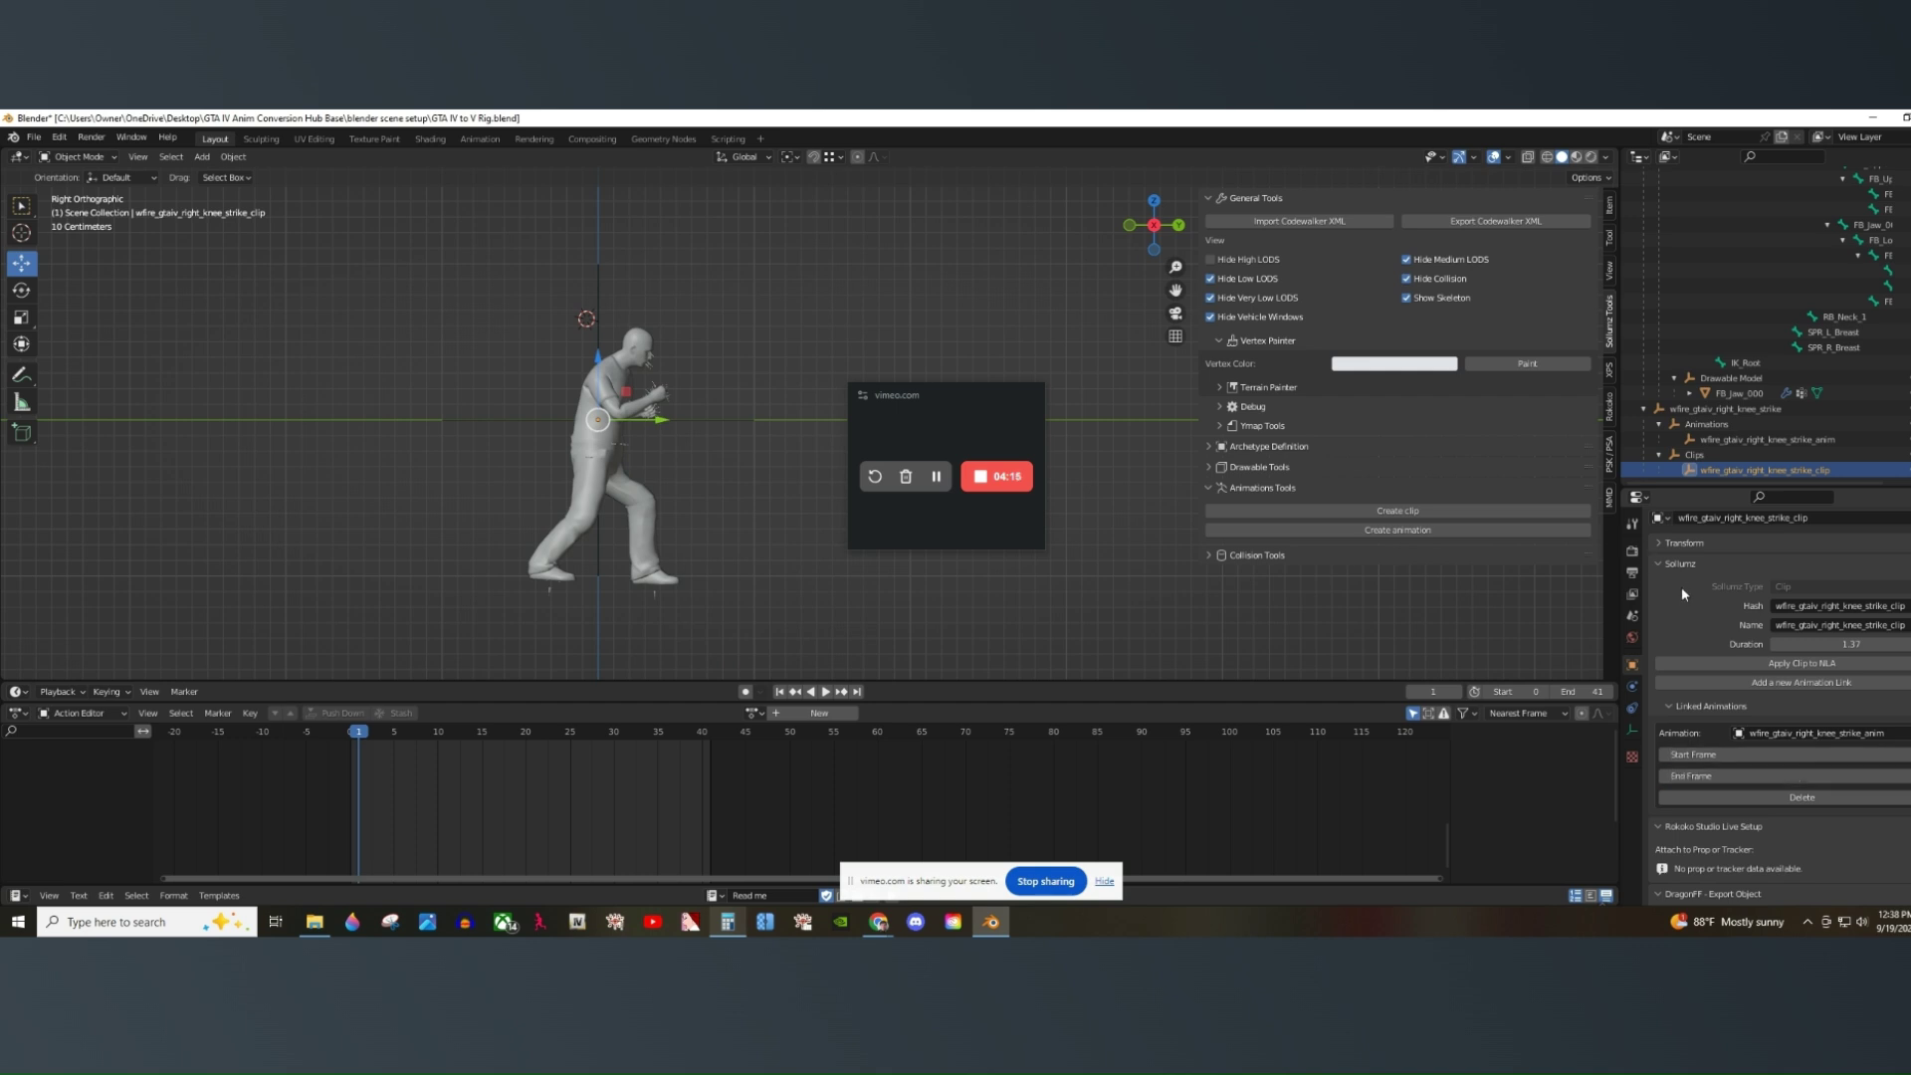
# Review the animation and clip objects and select the entire wfire_gtaiv_right_knee_strike clip dictionary hierarchy.
pyautogui.click(1754, 439)
pyautogui.click(1772, 470)
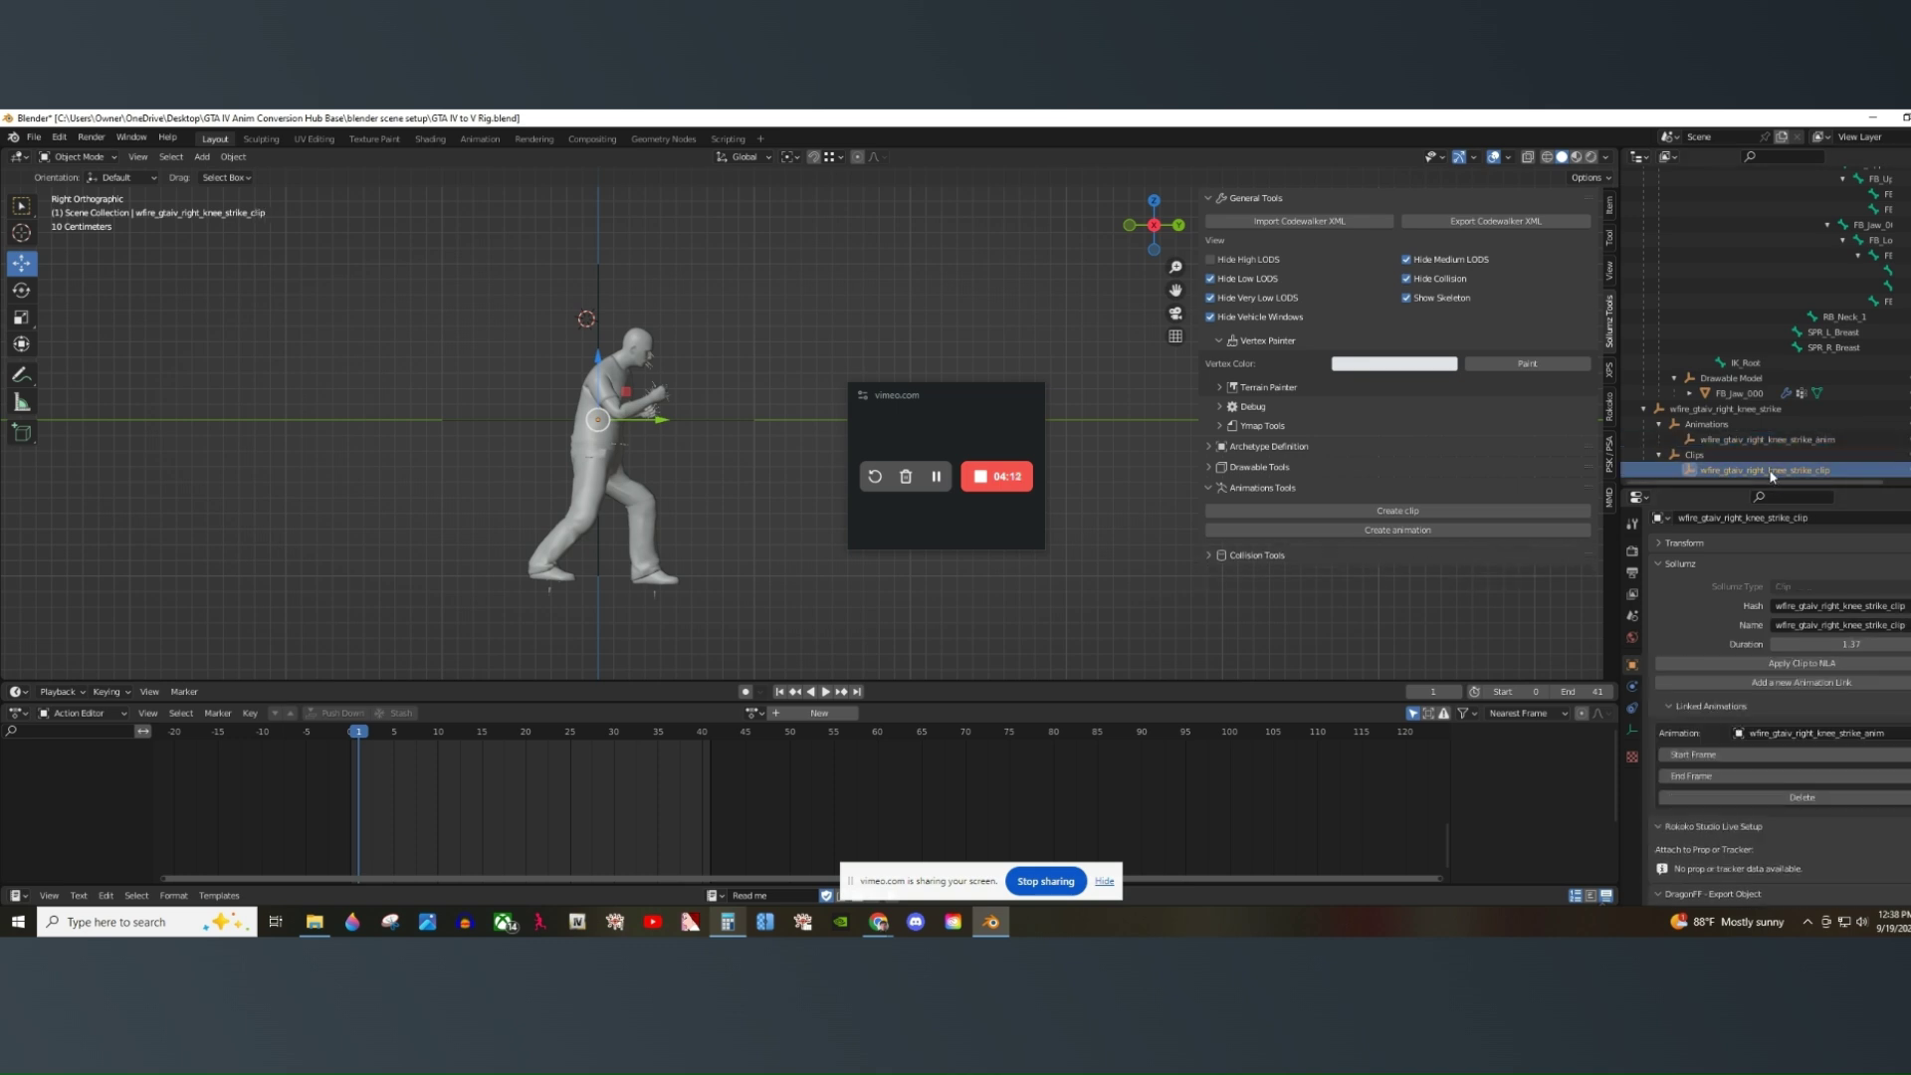
pyautogui.click(1785, 443)
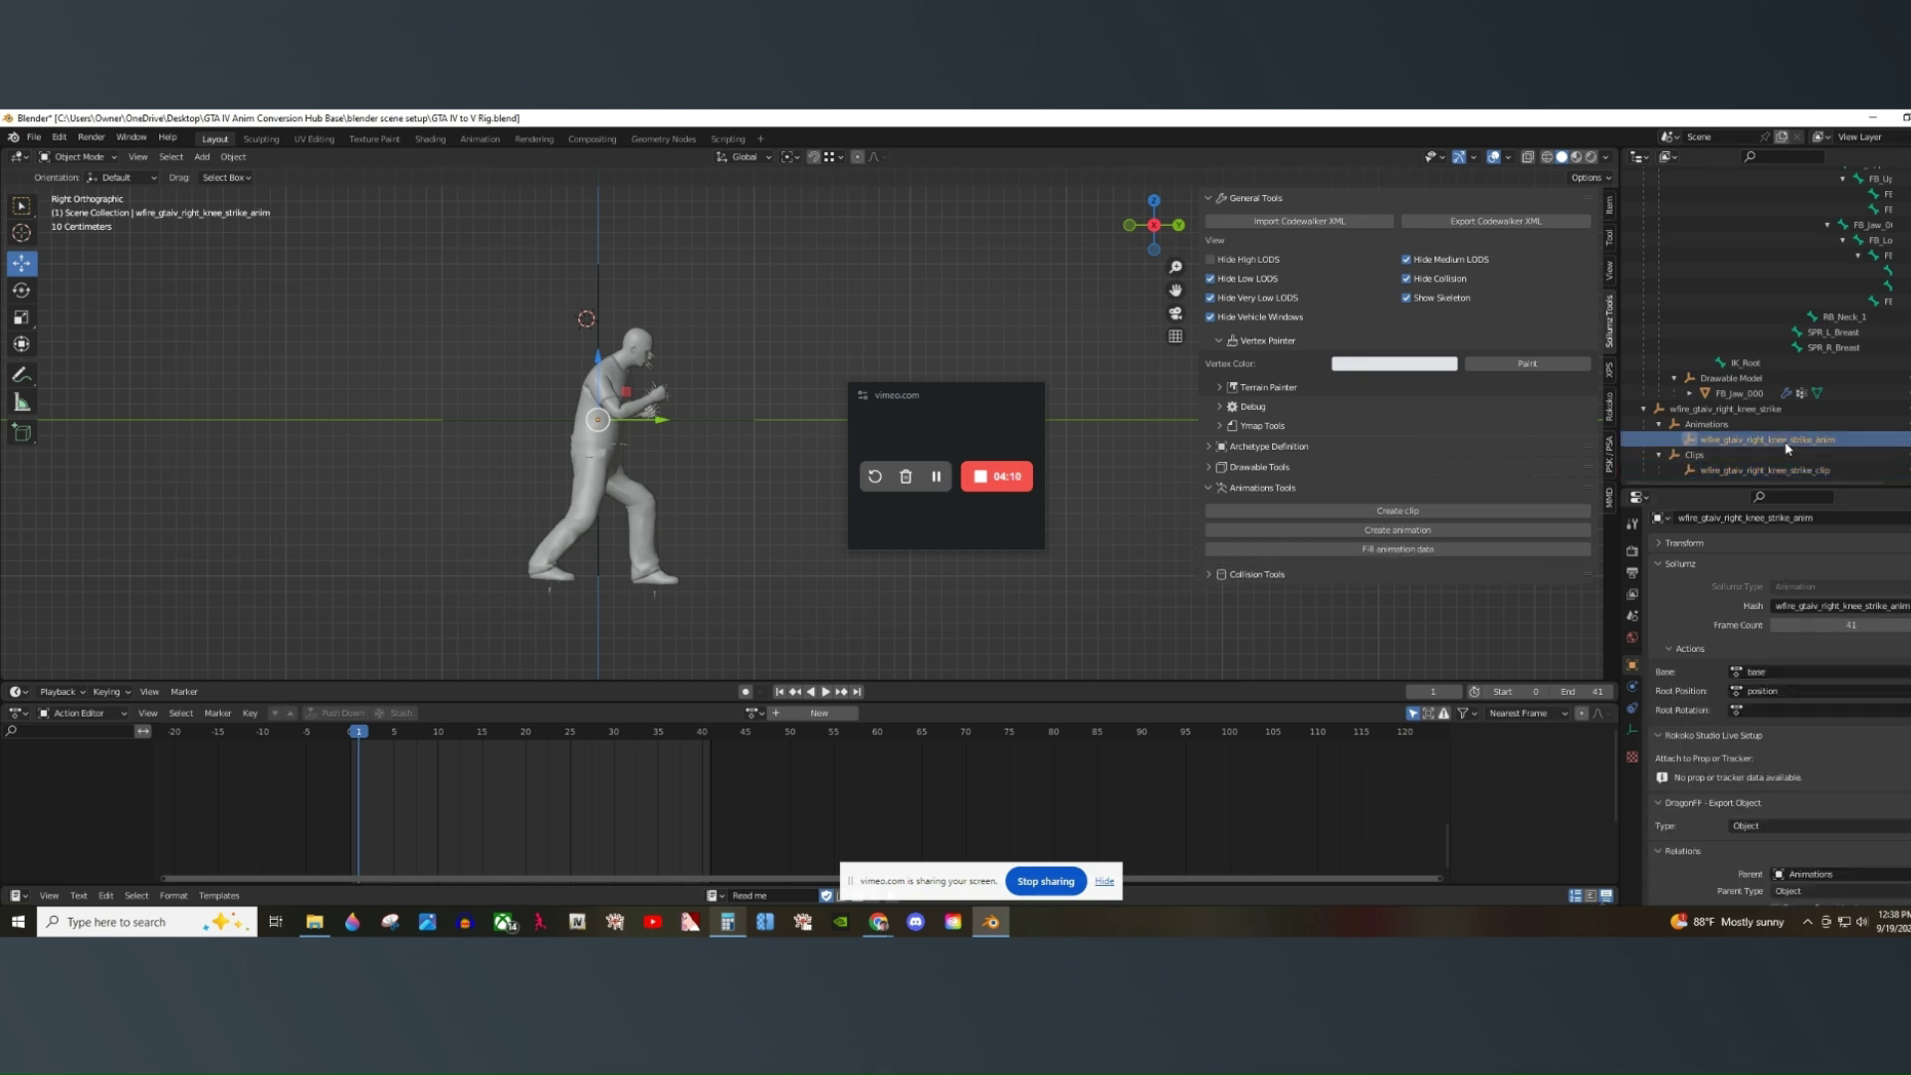
pyautogui.rightClick(1782, 409)
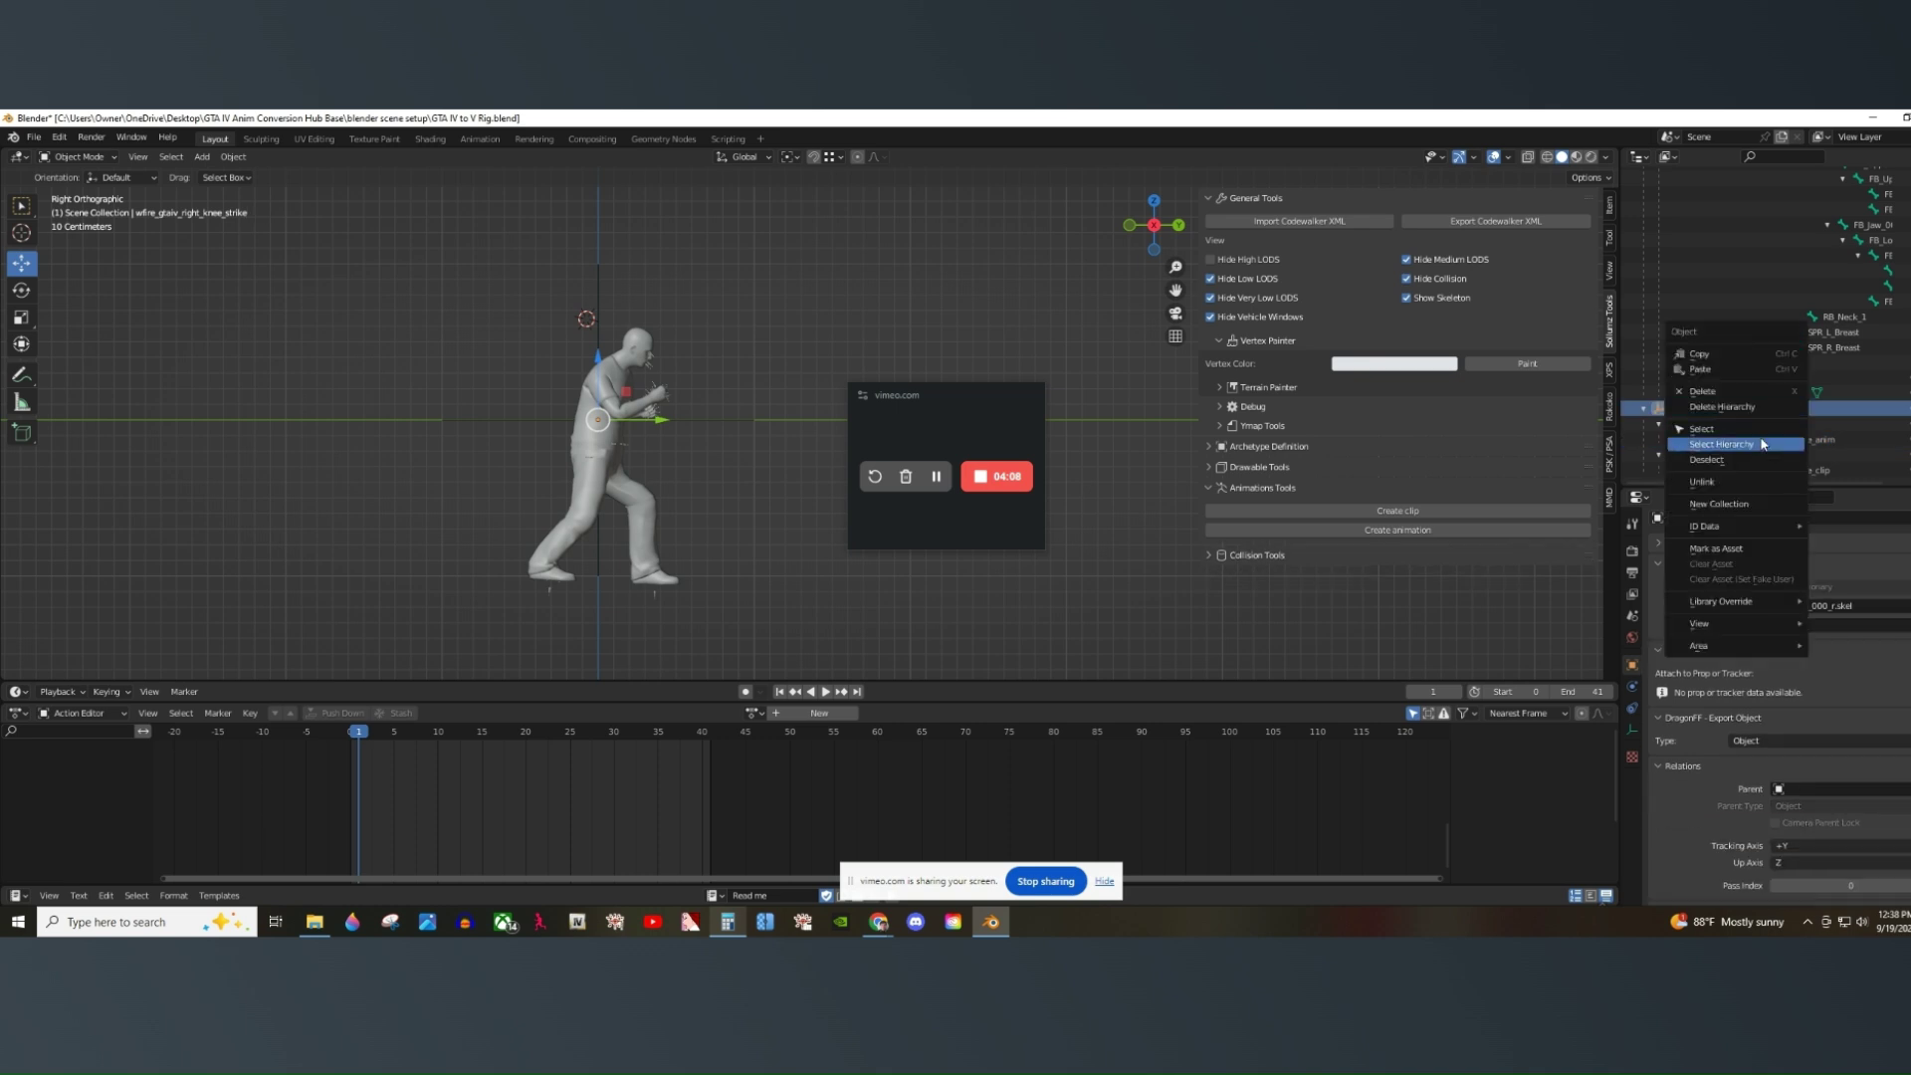
pyautogui.click(1763, 446)
# Export only the selected objects as CodeWalker XML into the GTA IV to GTA V Completed xmls folder inside GTA IV Anim Conversion Hub Base.
pyautogui.click(1490, 223)
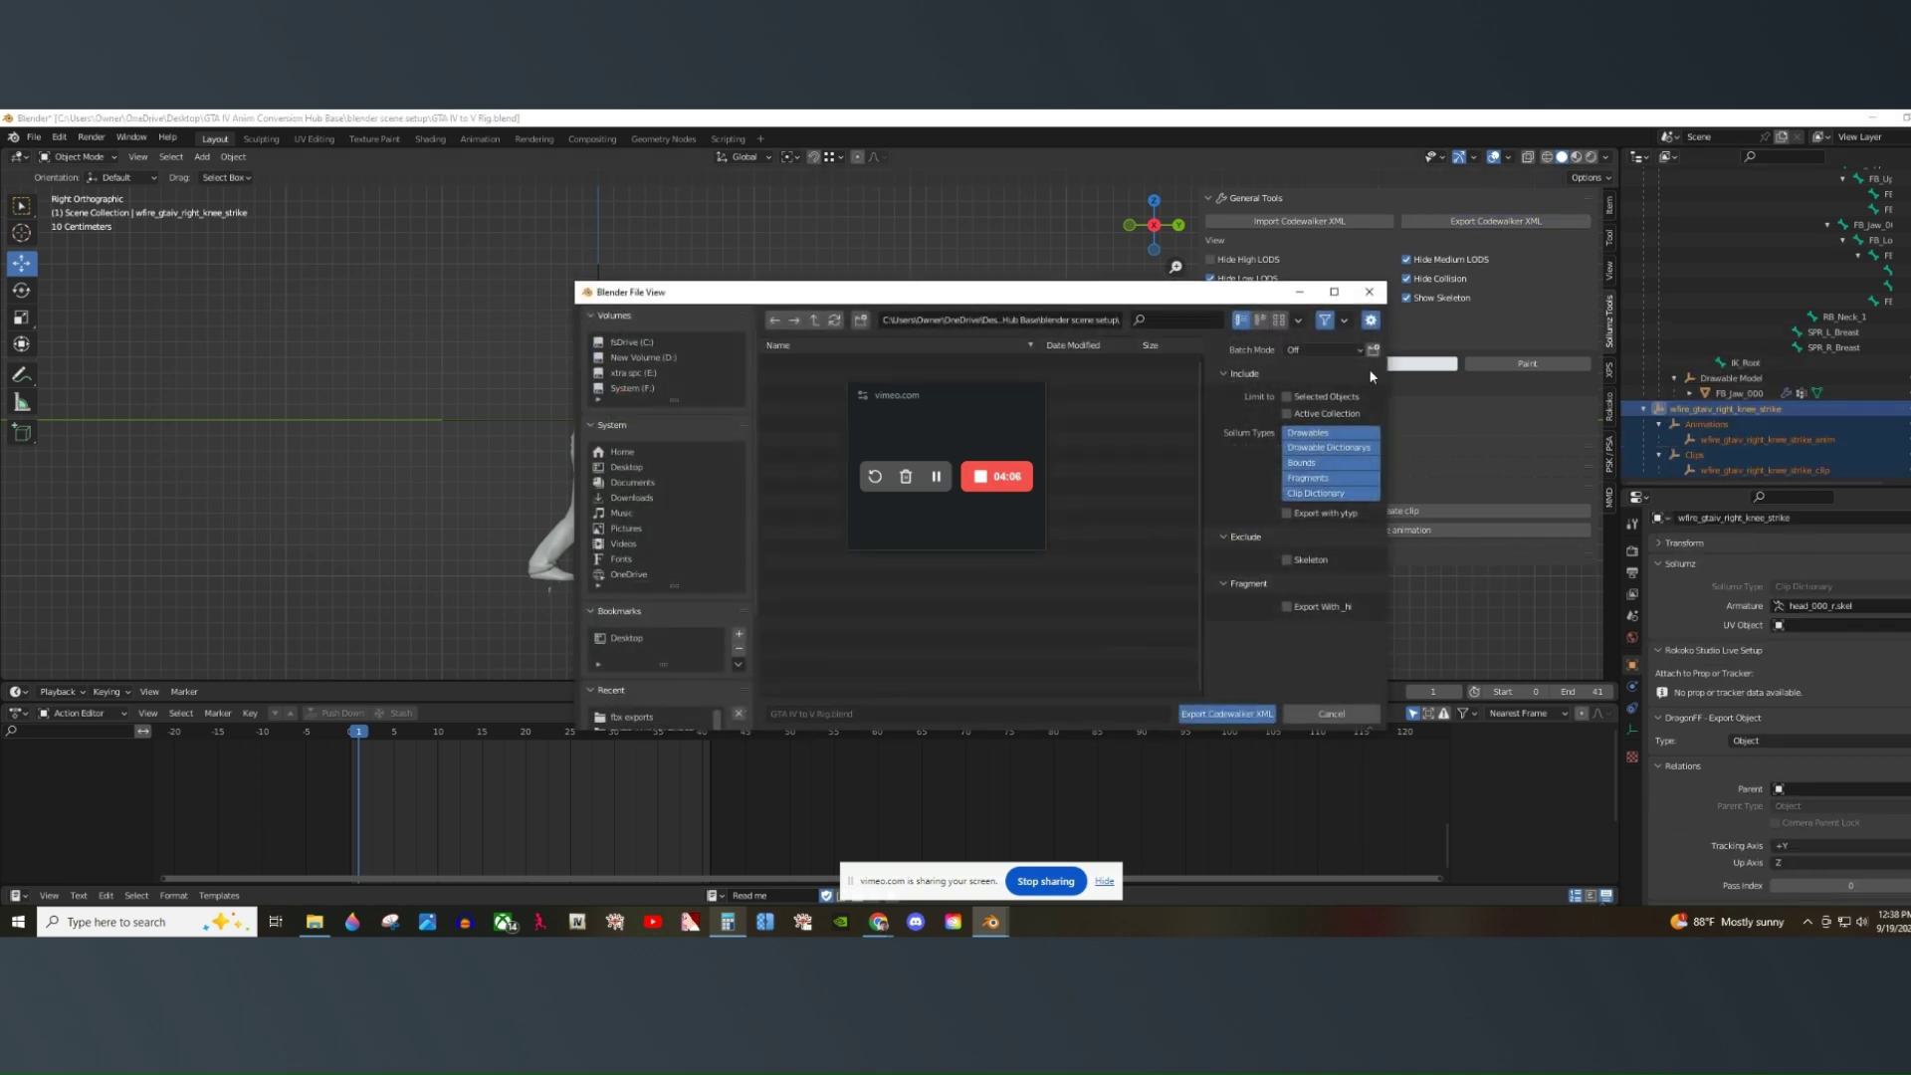
pyautogui.click(639, 472)
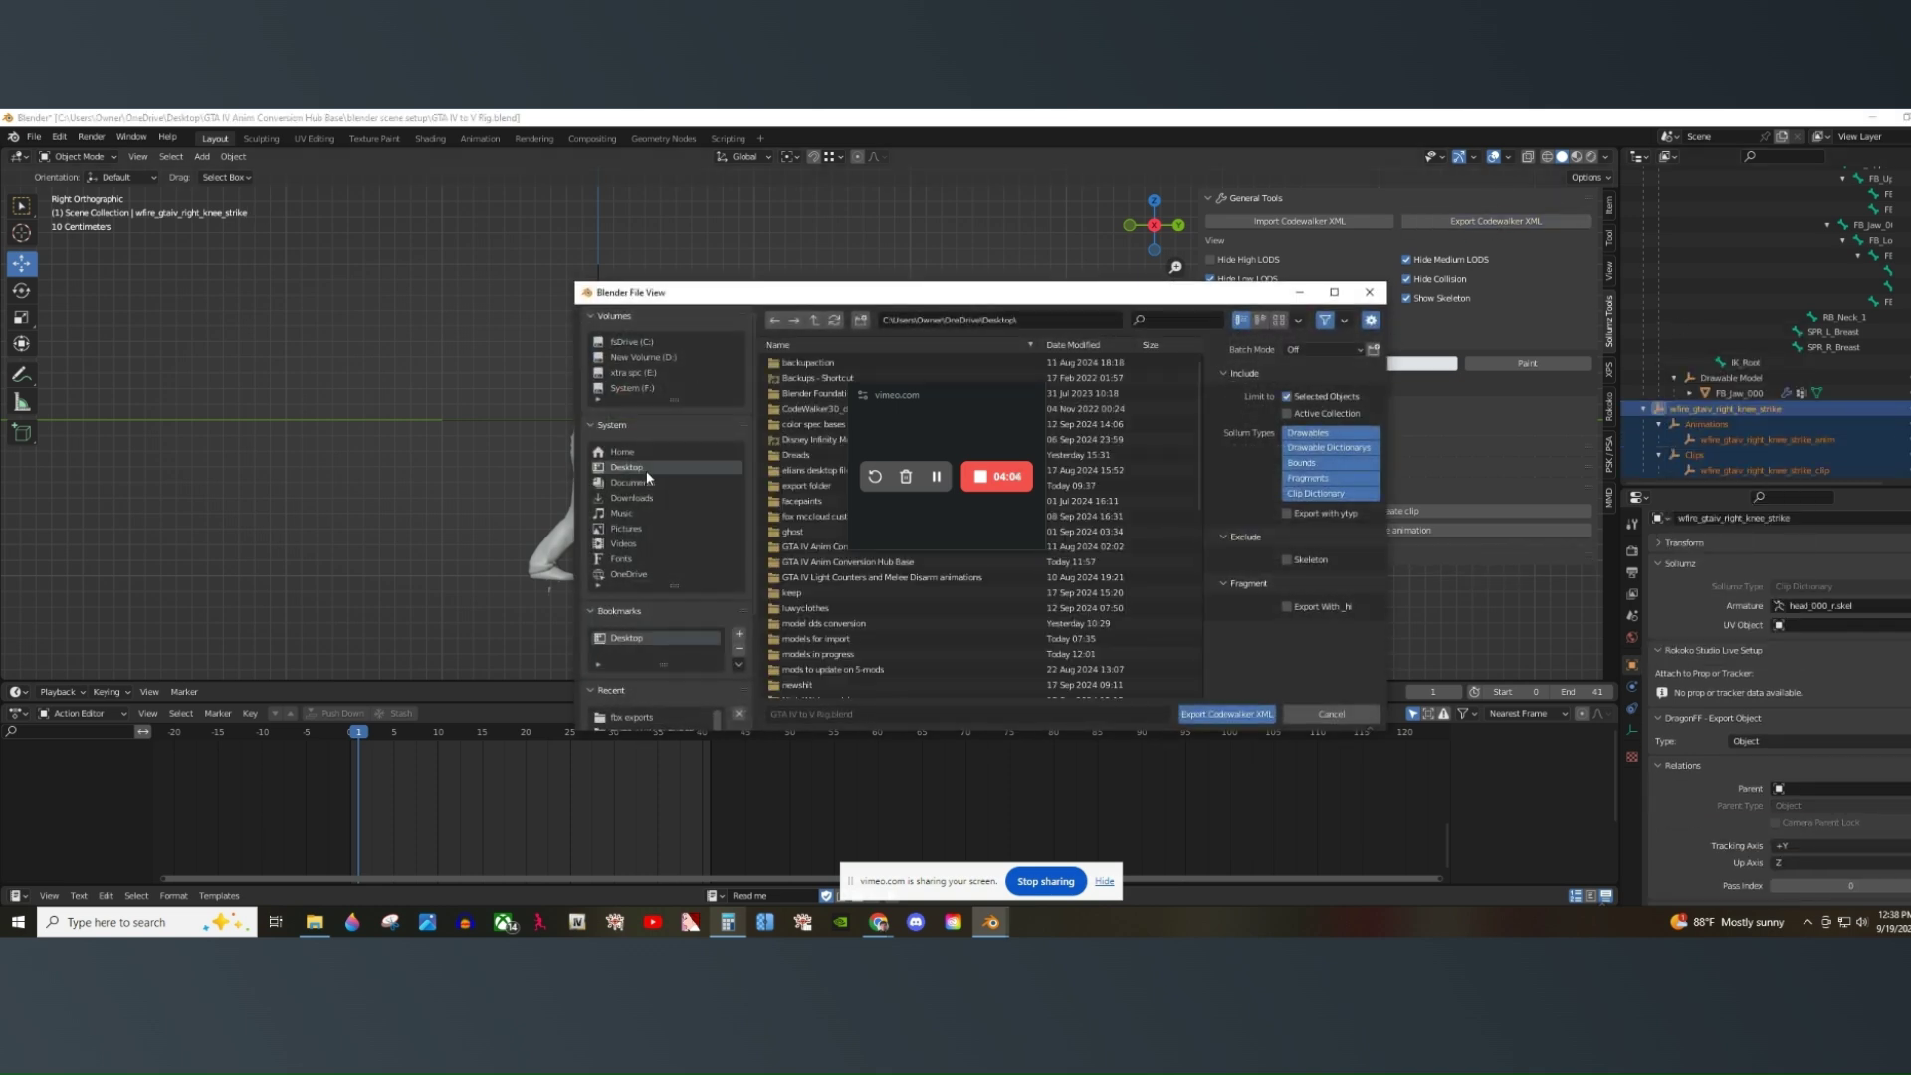
pyautogui.doubleClick(822, 562)
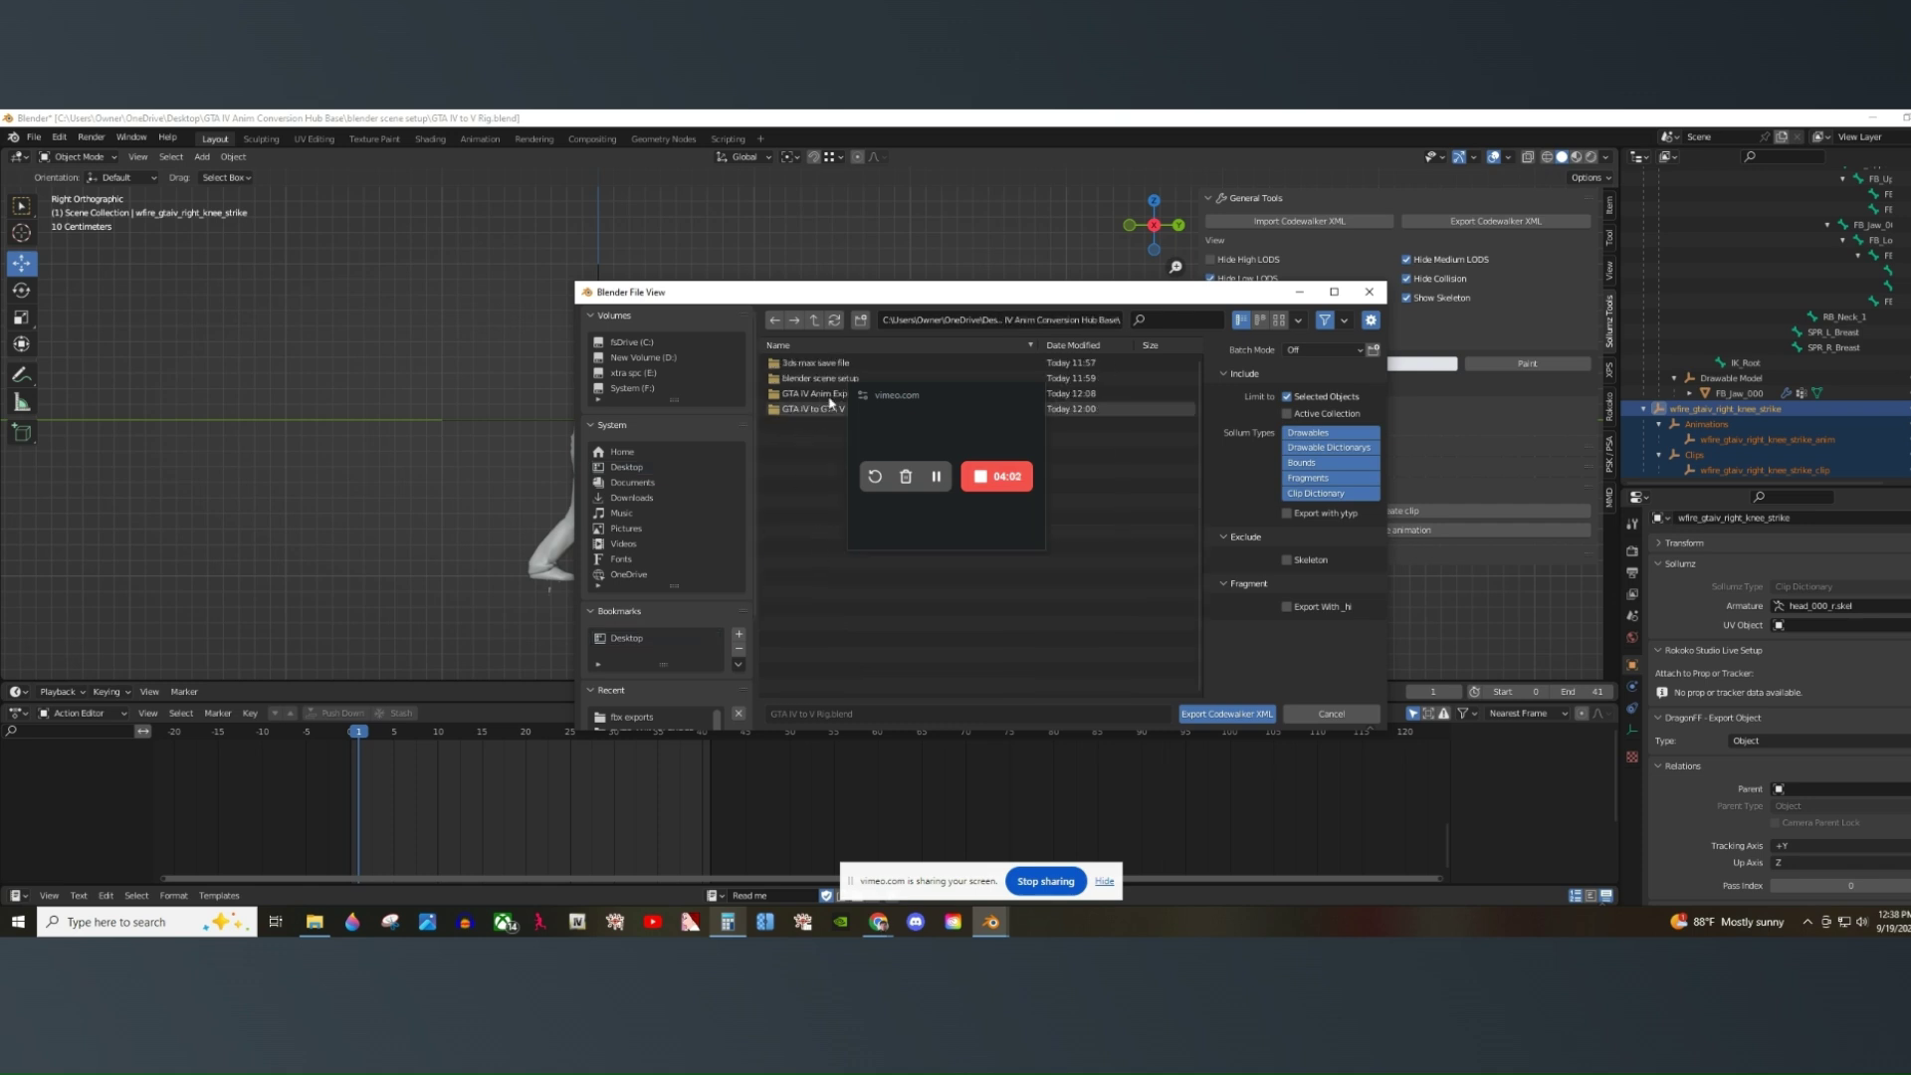
pyautogui.moveTo(933, 396); pyautogui.dragTo(1205, 386)
pyautogui.doubleClick(871, 409)
pyautogui.moveTo(1226, 385); pyautogui.dragTo(669, 361)
pyautogui.click(1244, 715)
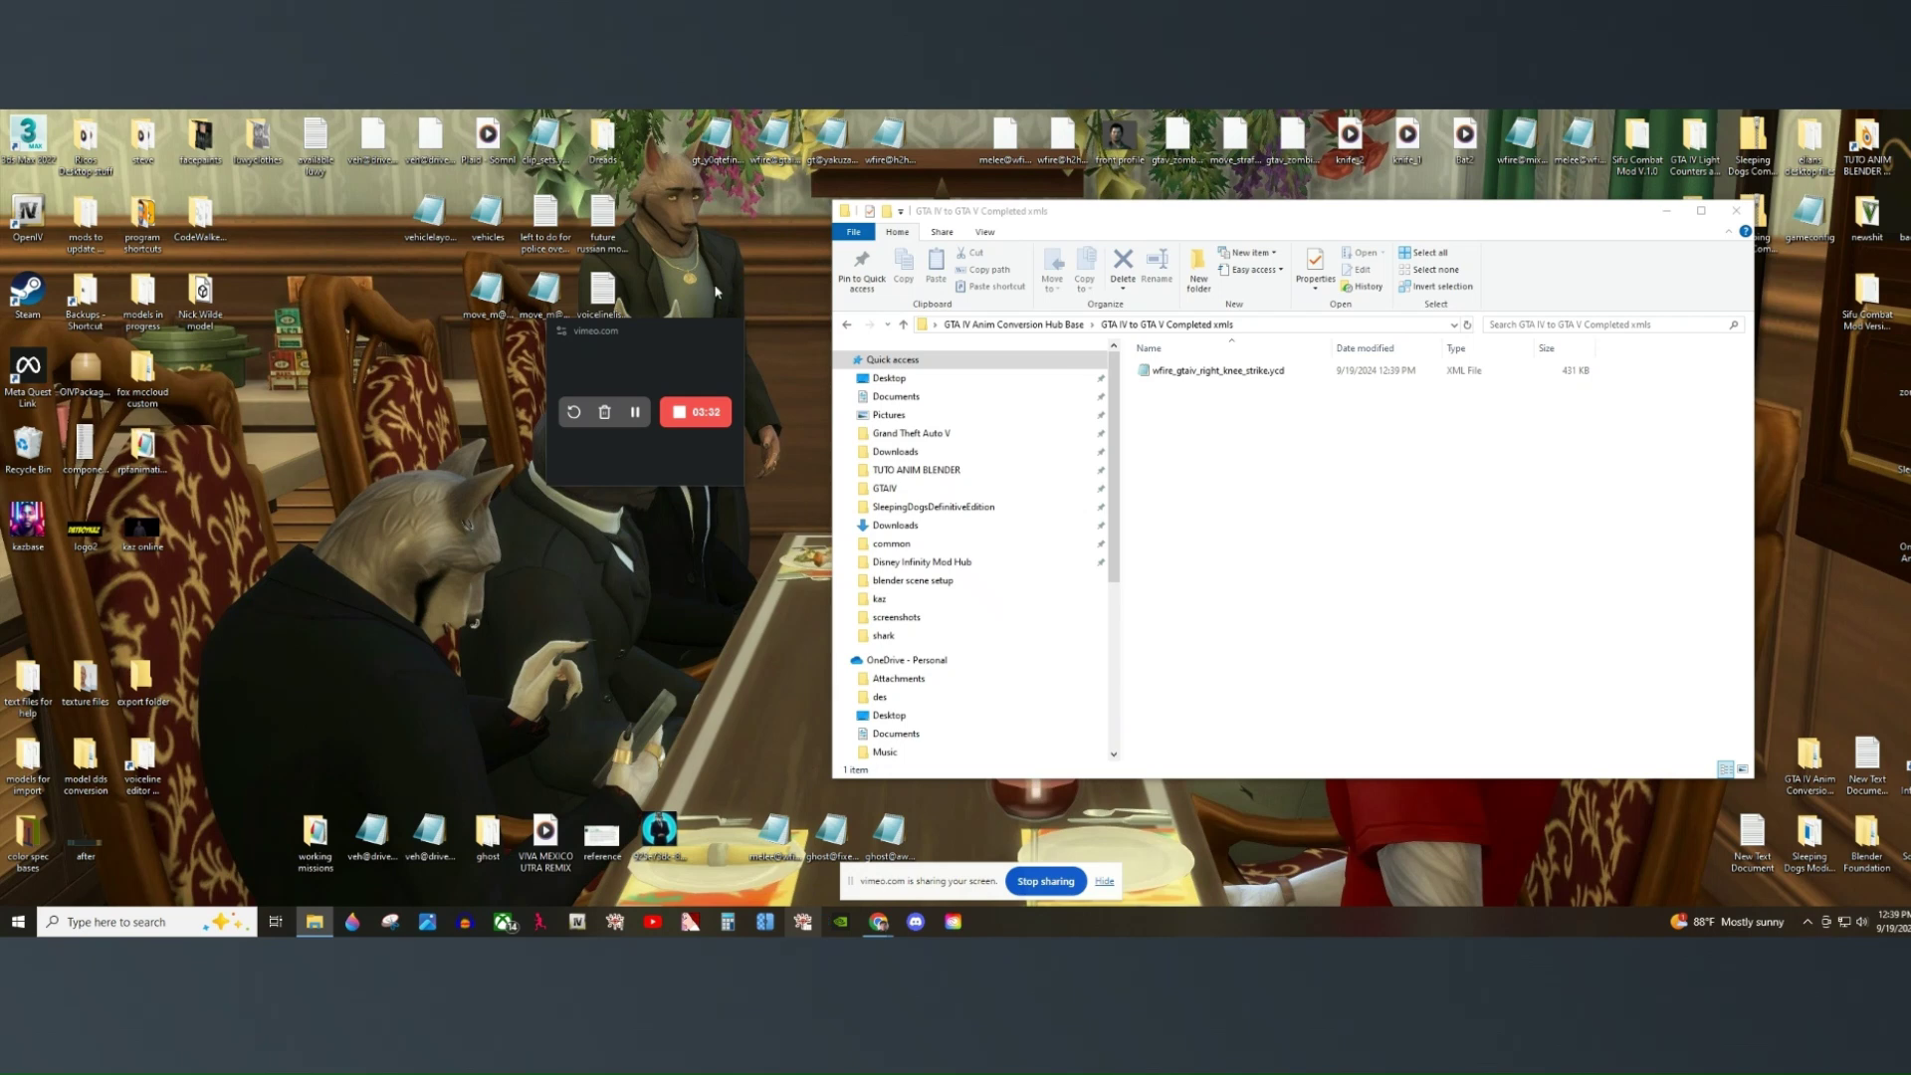
# Switch to CodeWalker's RPF Explorer and arrange it beside the File Explorer window showing the exported XML.
pyautogui.moveTo(702, 339); pyautogui.dragTo(1848, 184)
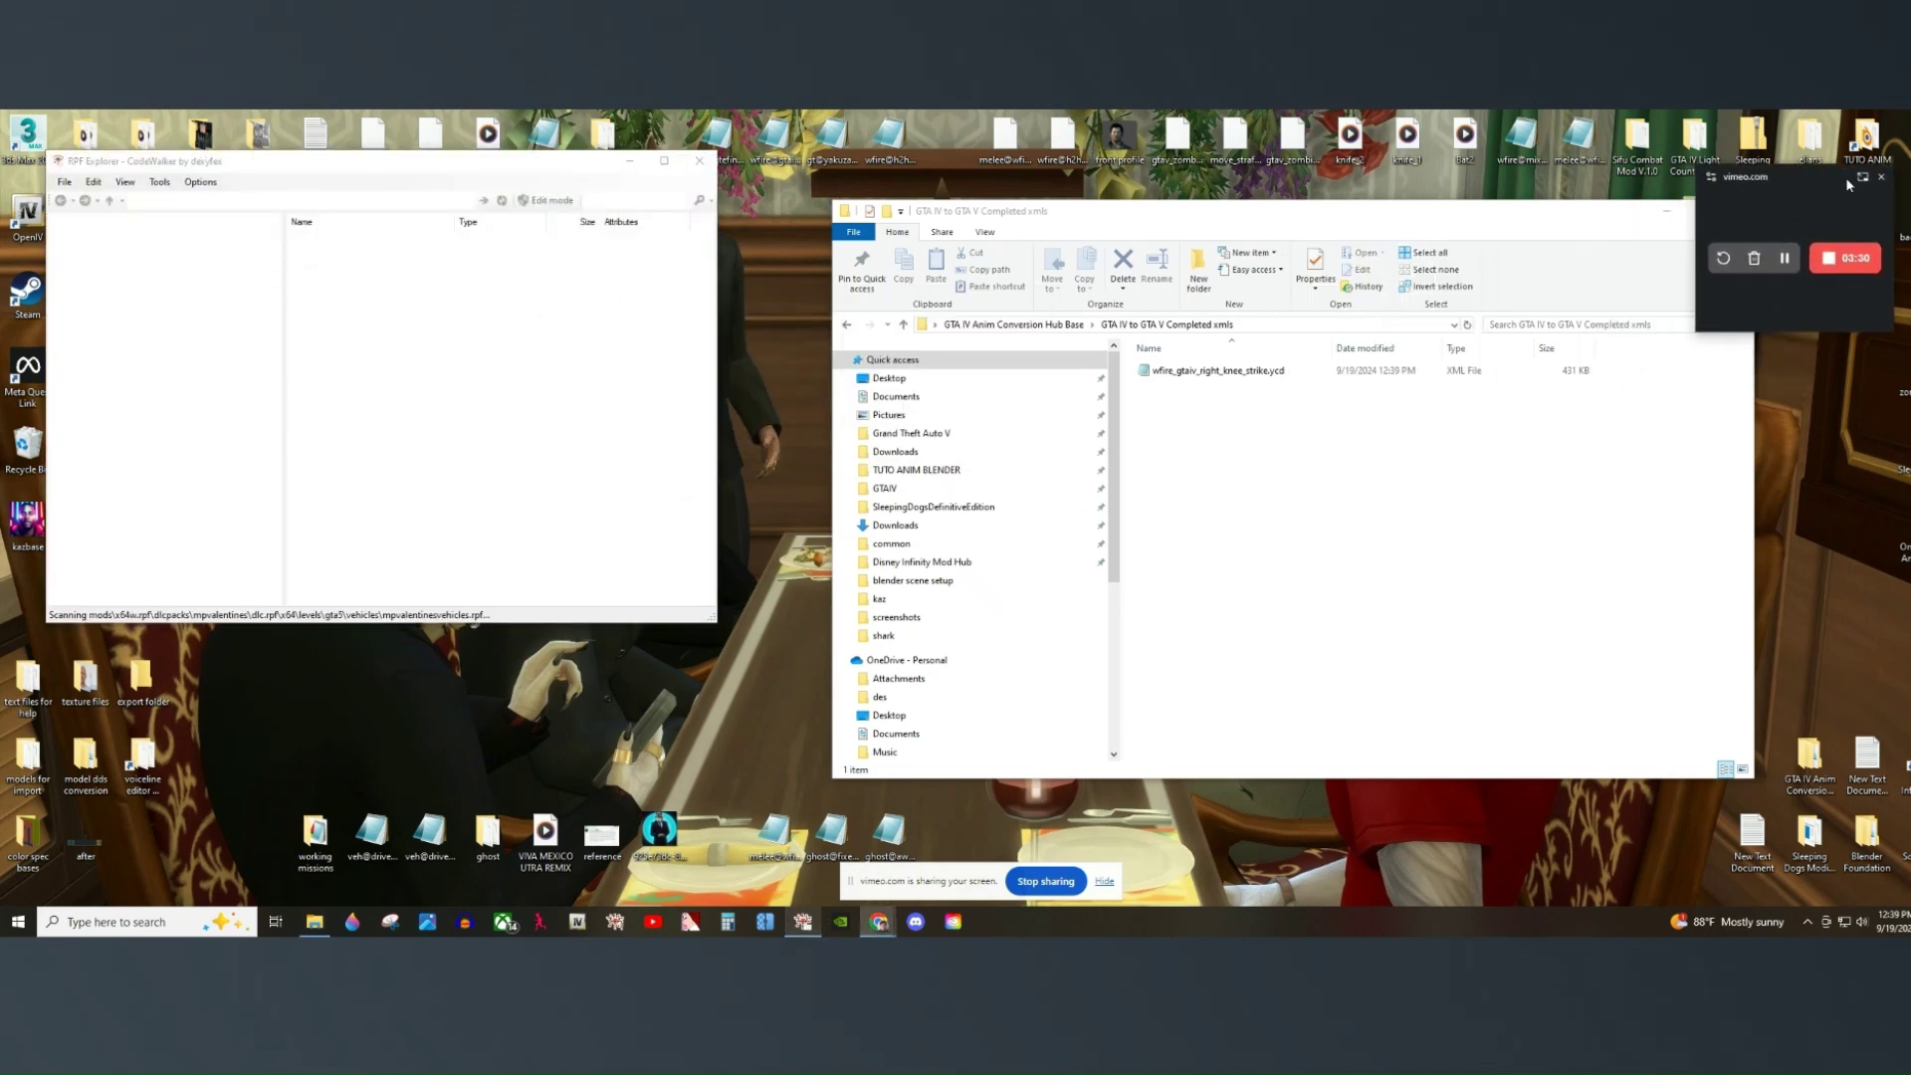
pyautogui.moveTo(1393, 210); pyautogui.dragTo(1310, 179)
pyautogui.moveTo(306, 178); pyautogui.dragTo(287, 221)
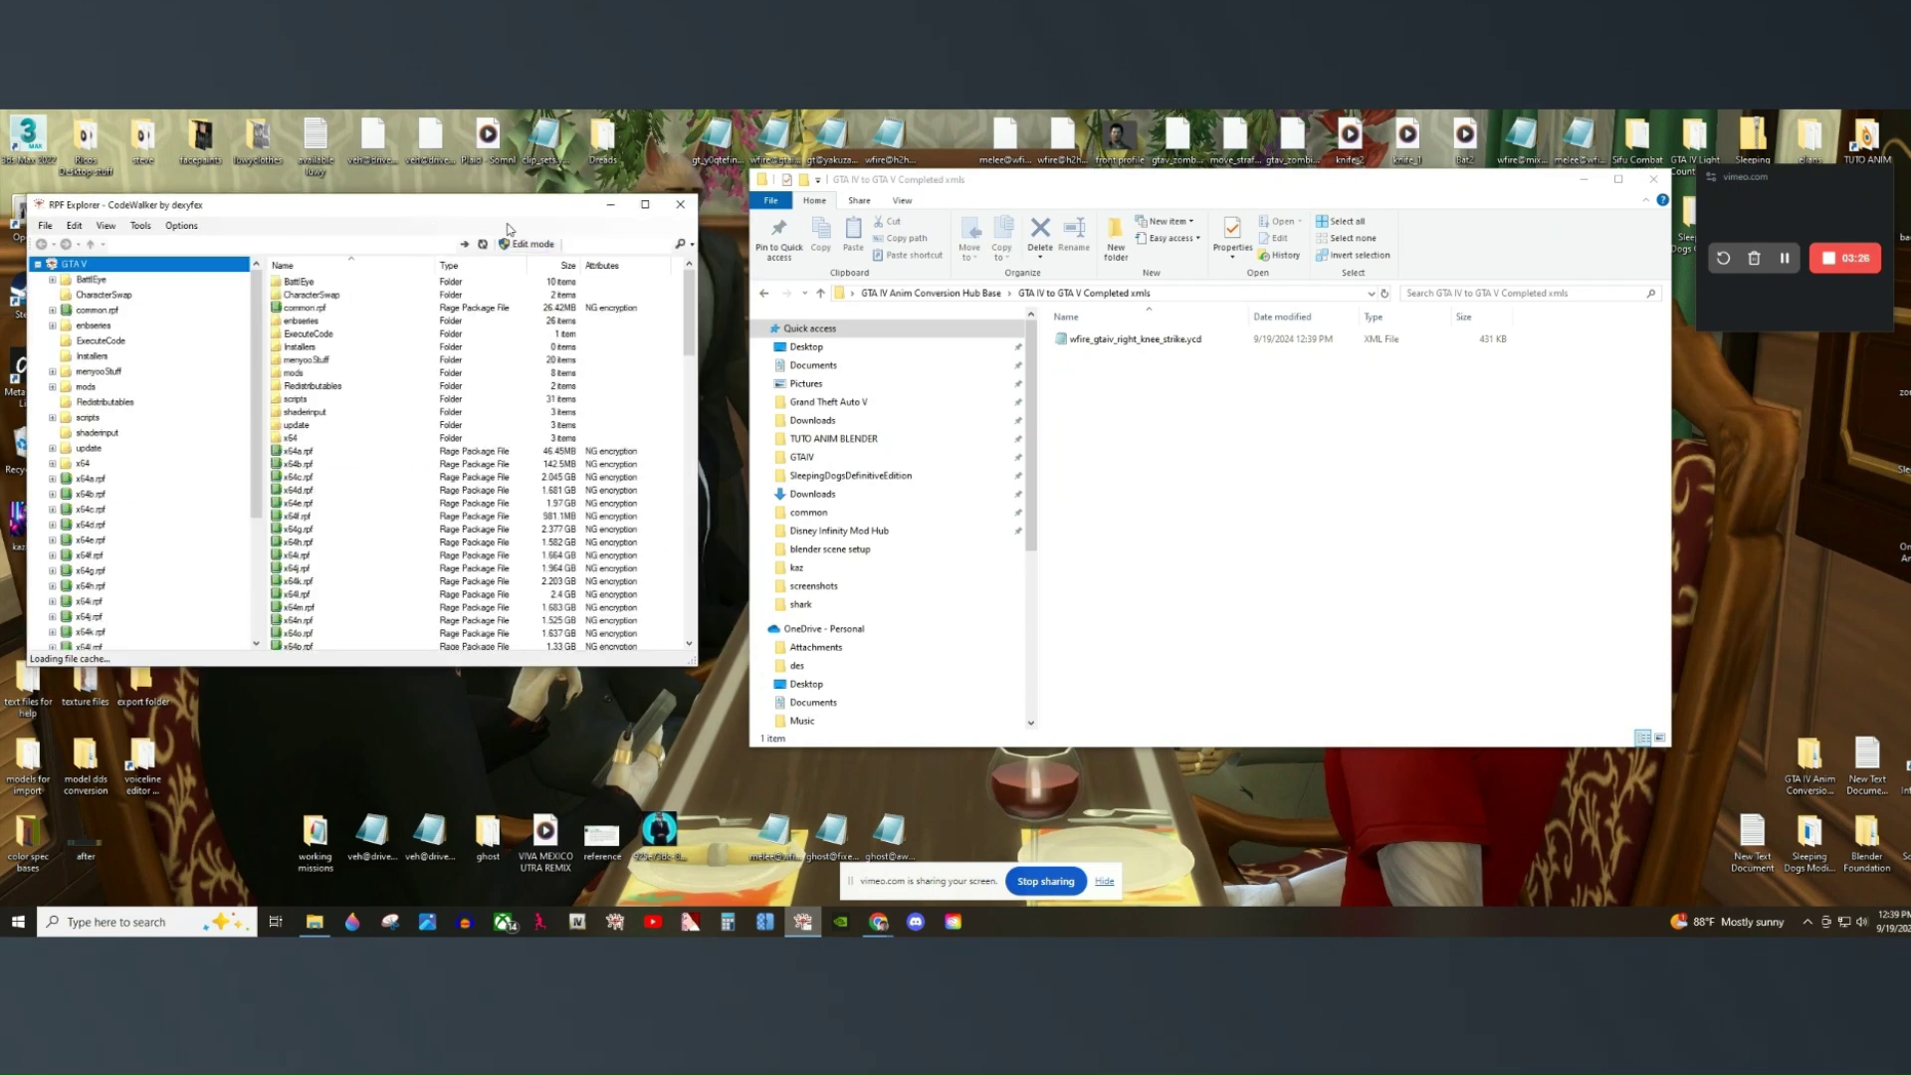
# Browse to clip_melee@.rpf in mods\x64c.rpf\anim\ingame and turn on edit mode.
pyautogui.doubleClick(121, 388)
pyautogui.doubleClick(117, 463)
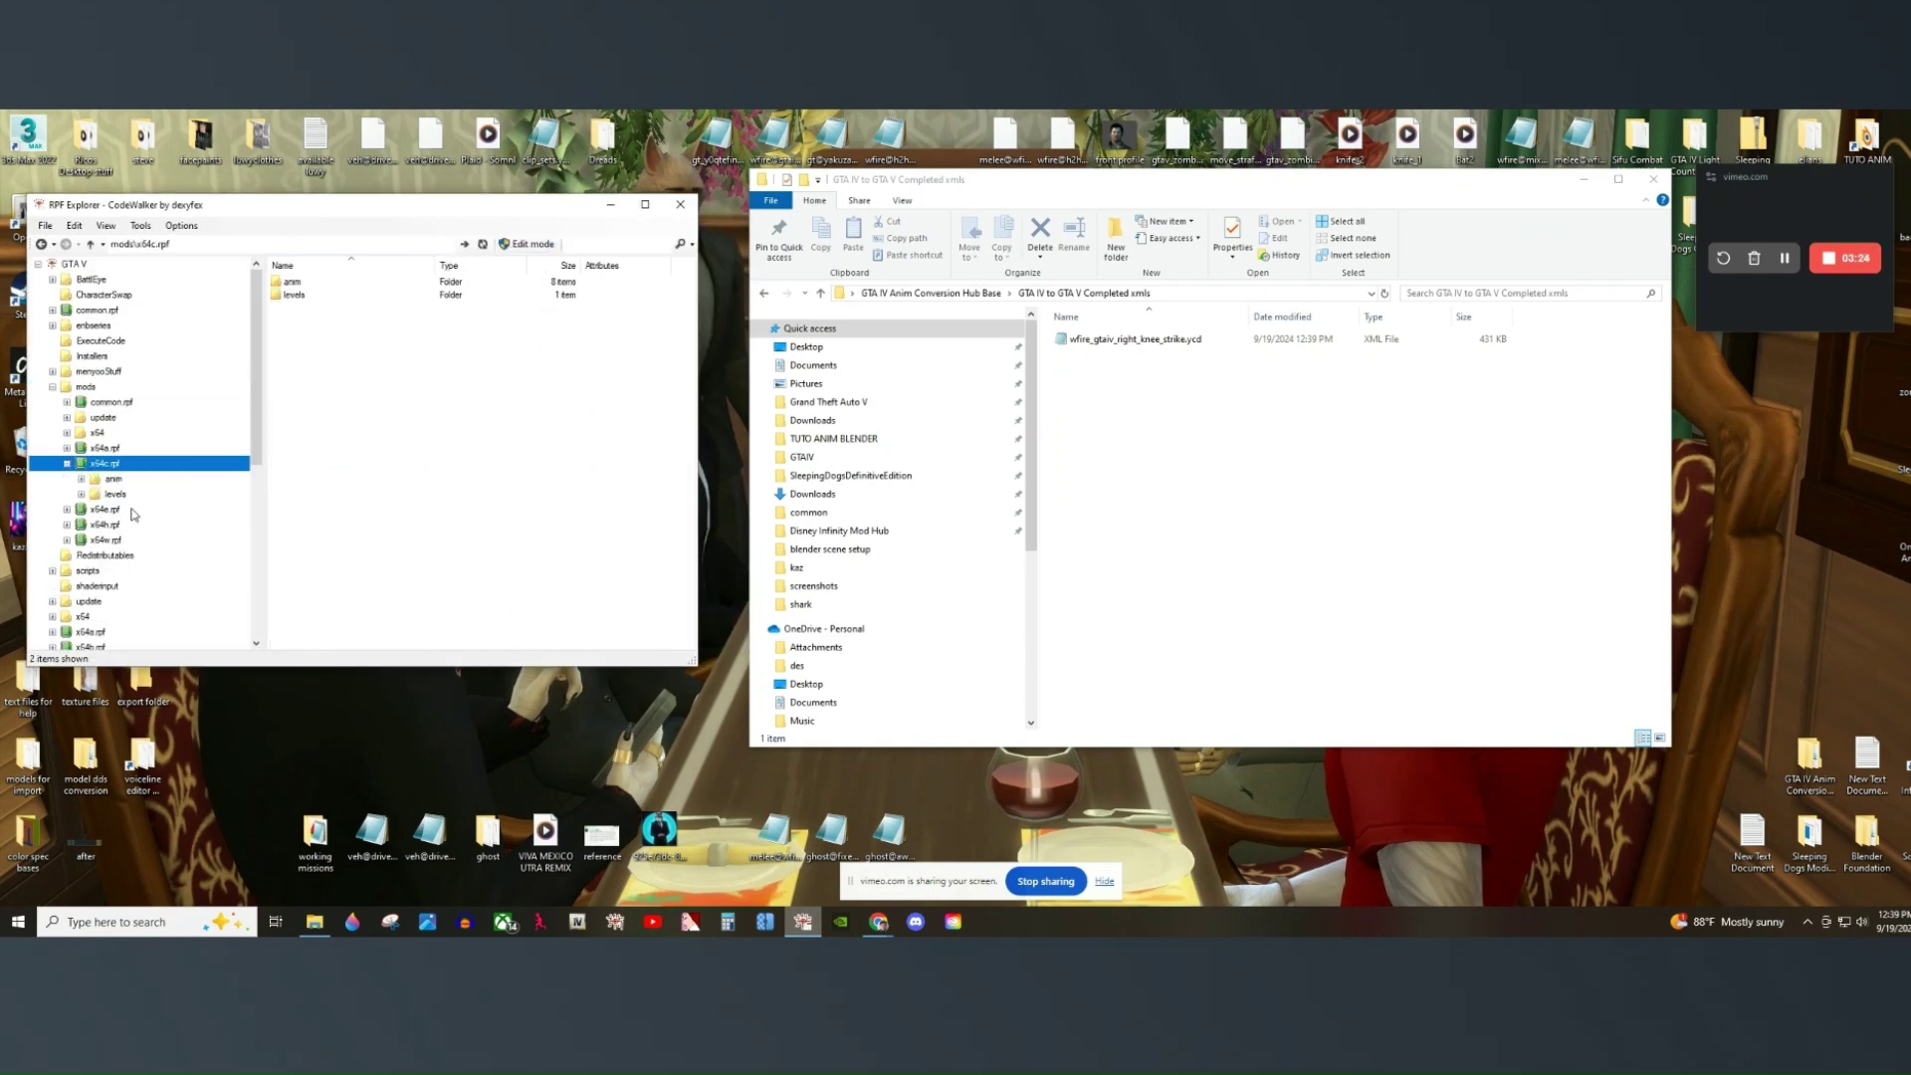
pyautogui.doubleClick(114, 478)
pyautogui.doubleClick(131, 547)
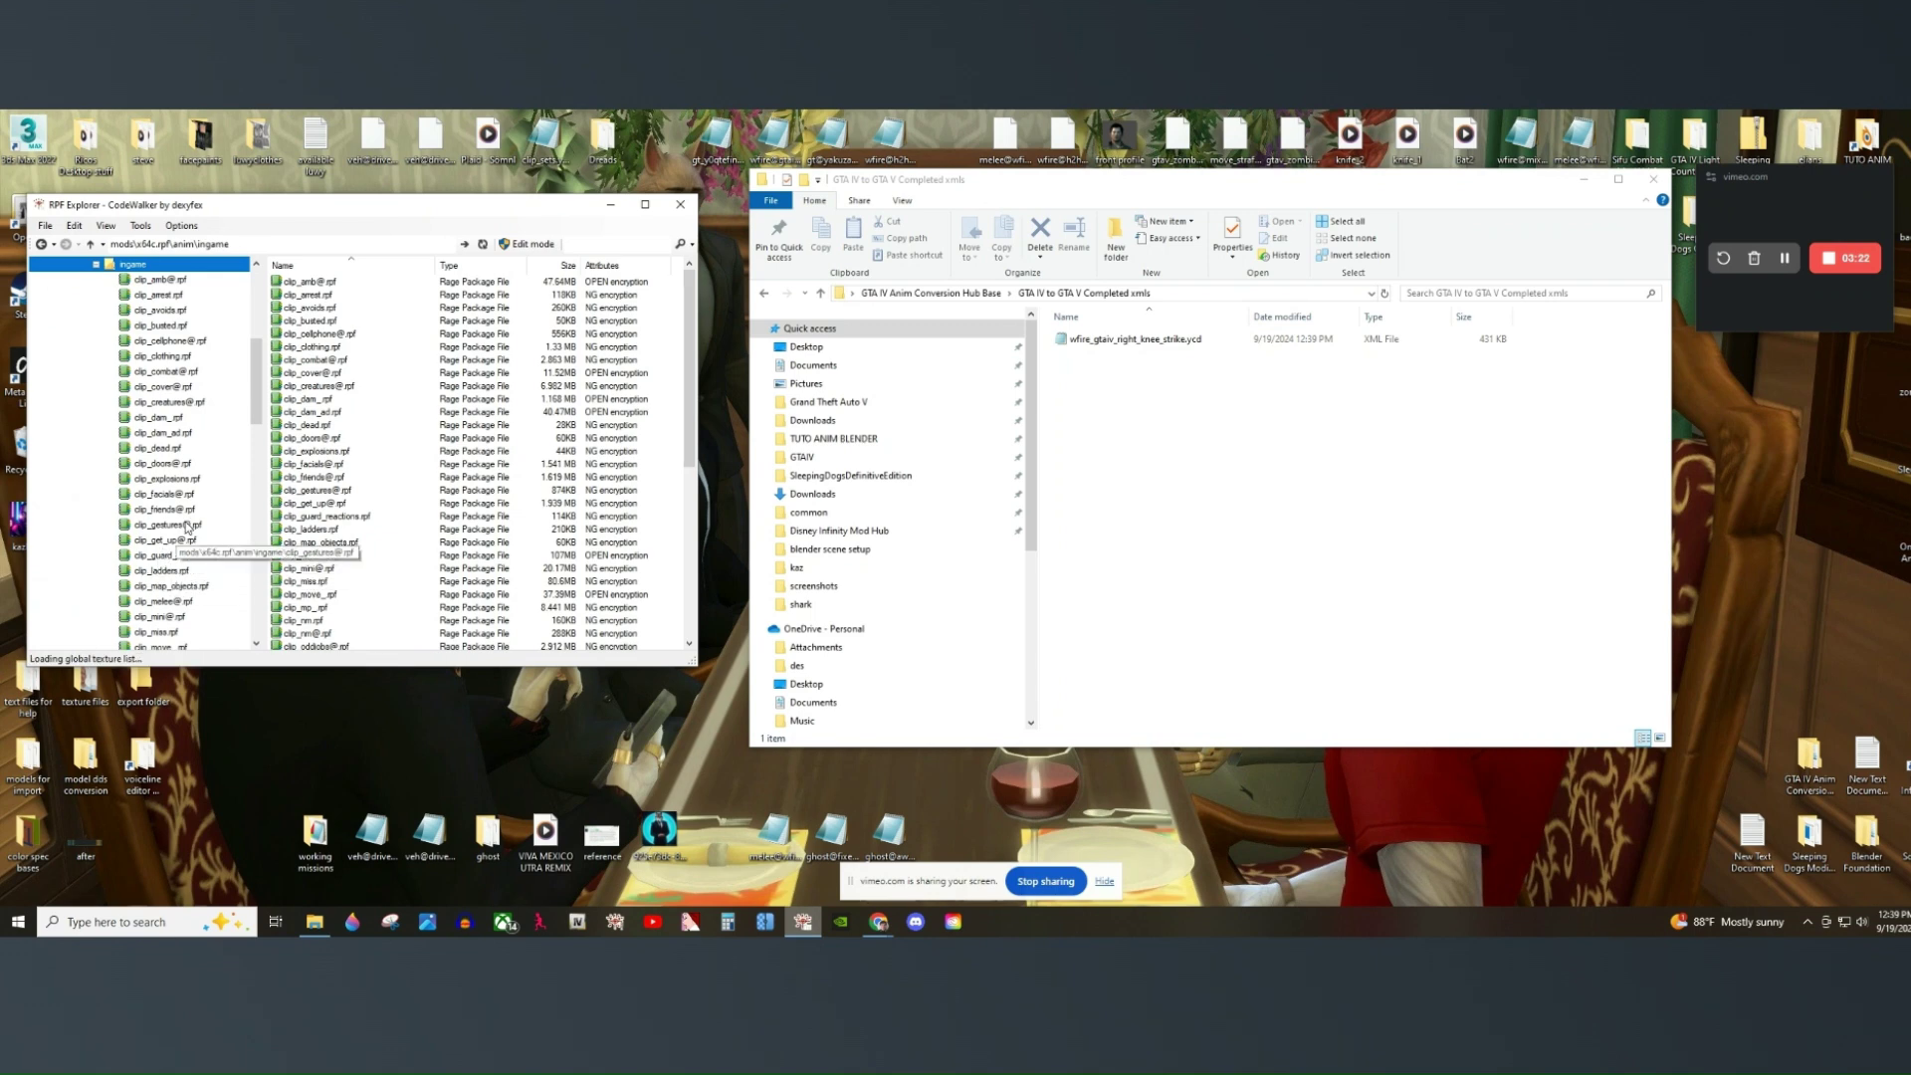
pyautogui.click(159, 601)
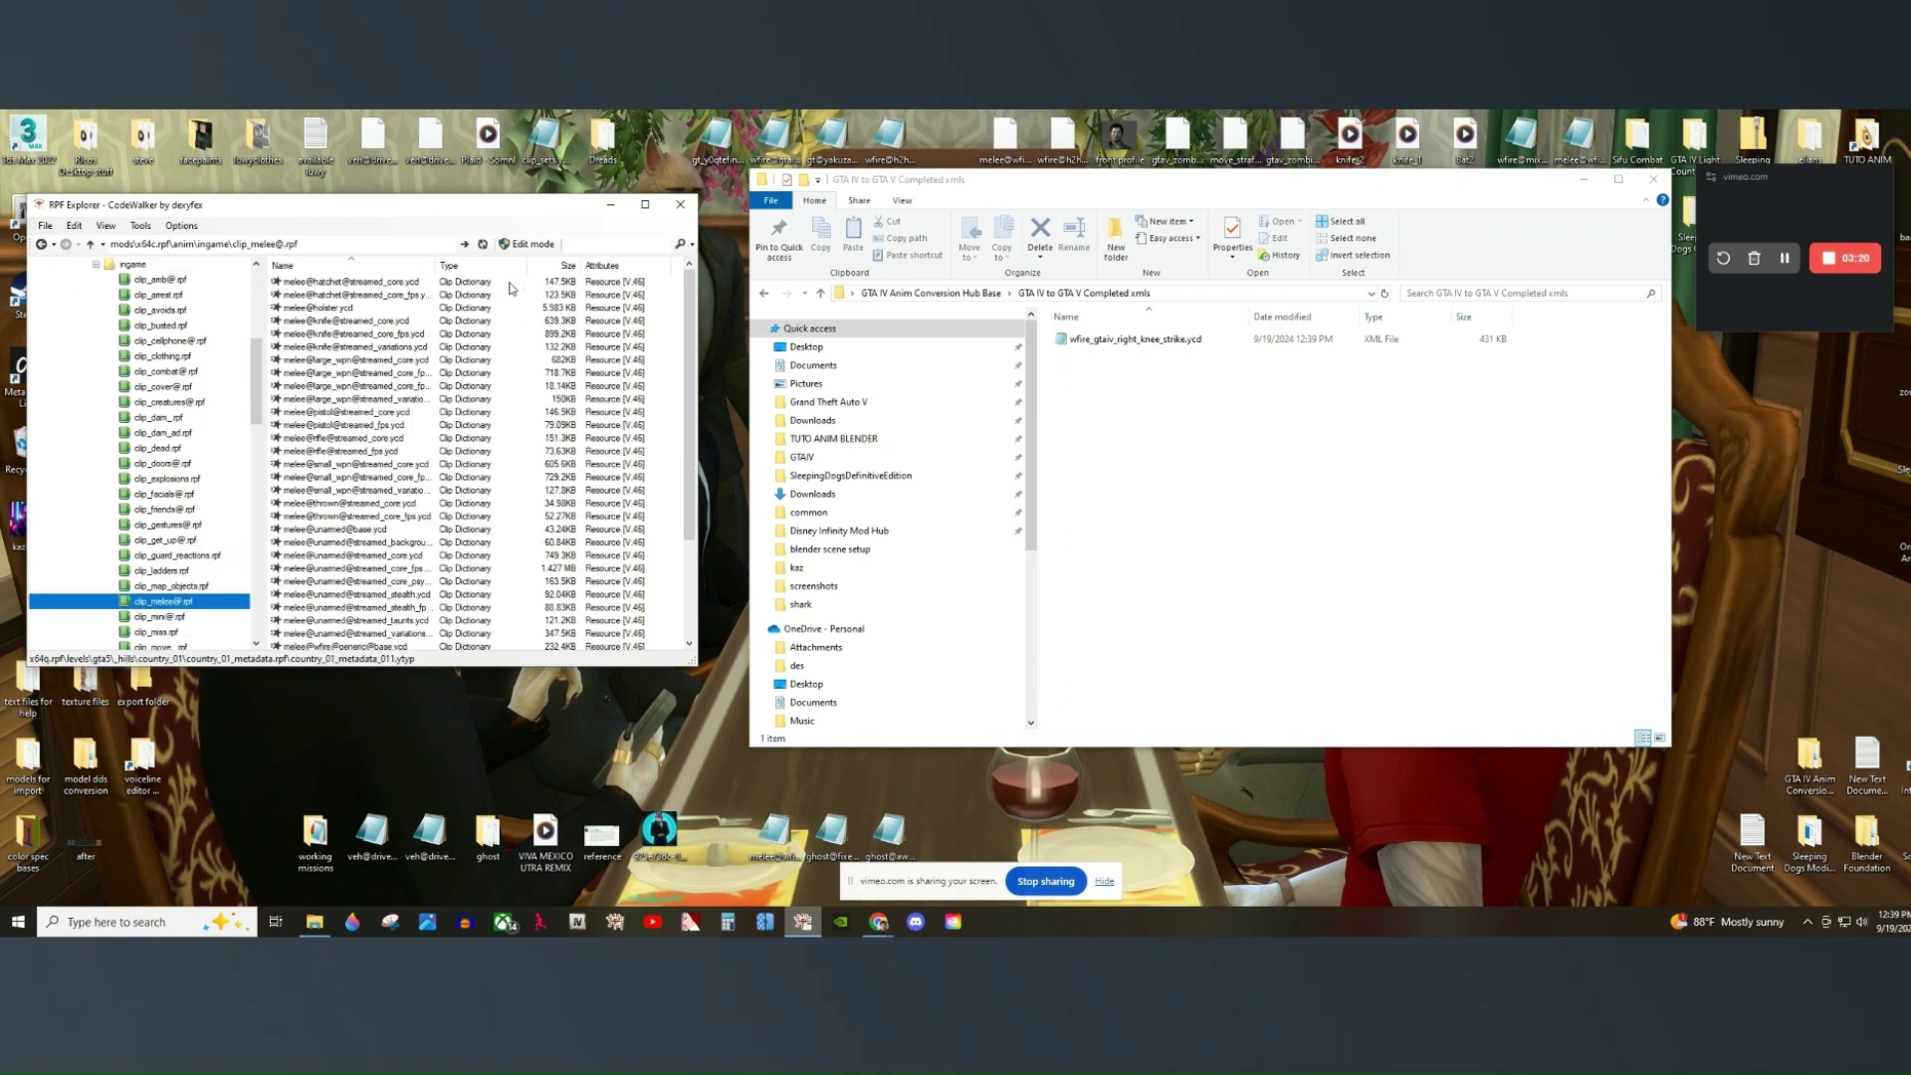
pyautogui.click(526, 244)
pyautogui.click(1027, 571)
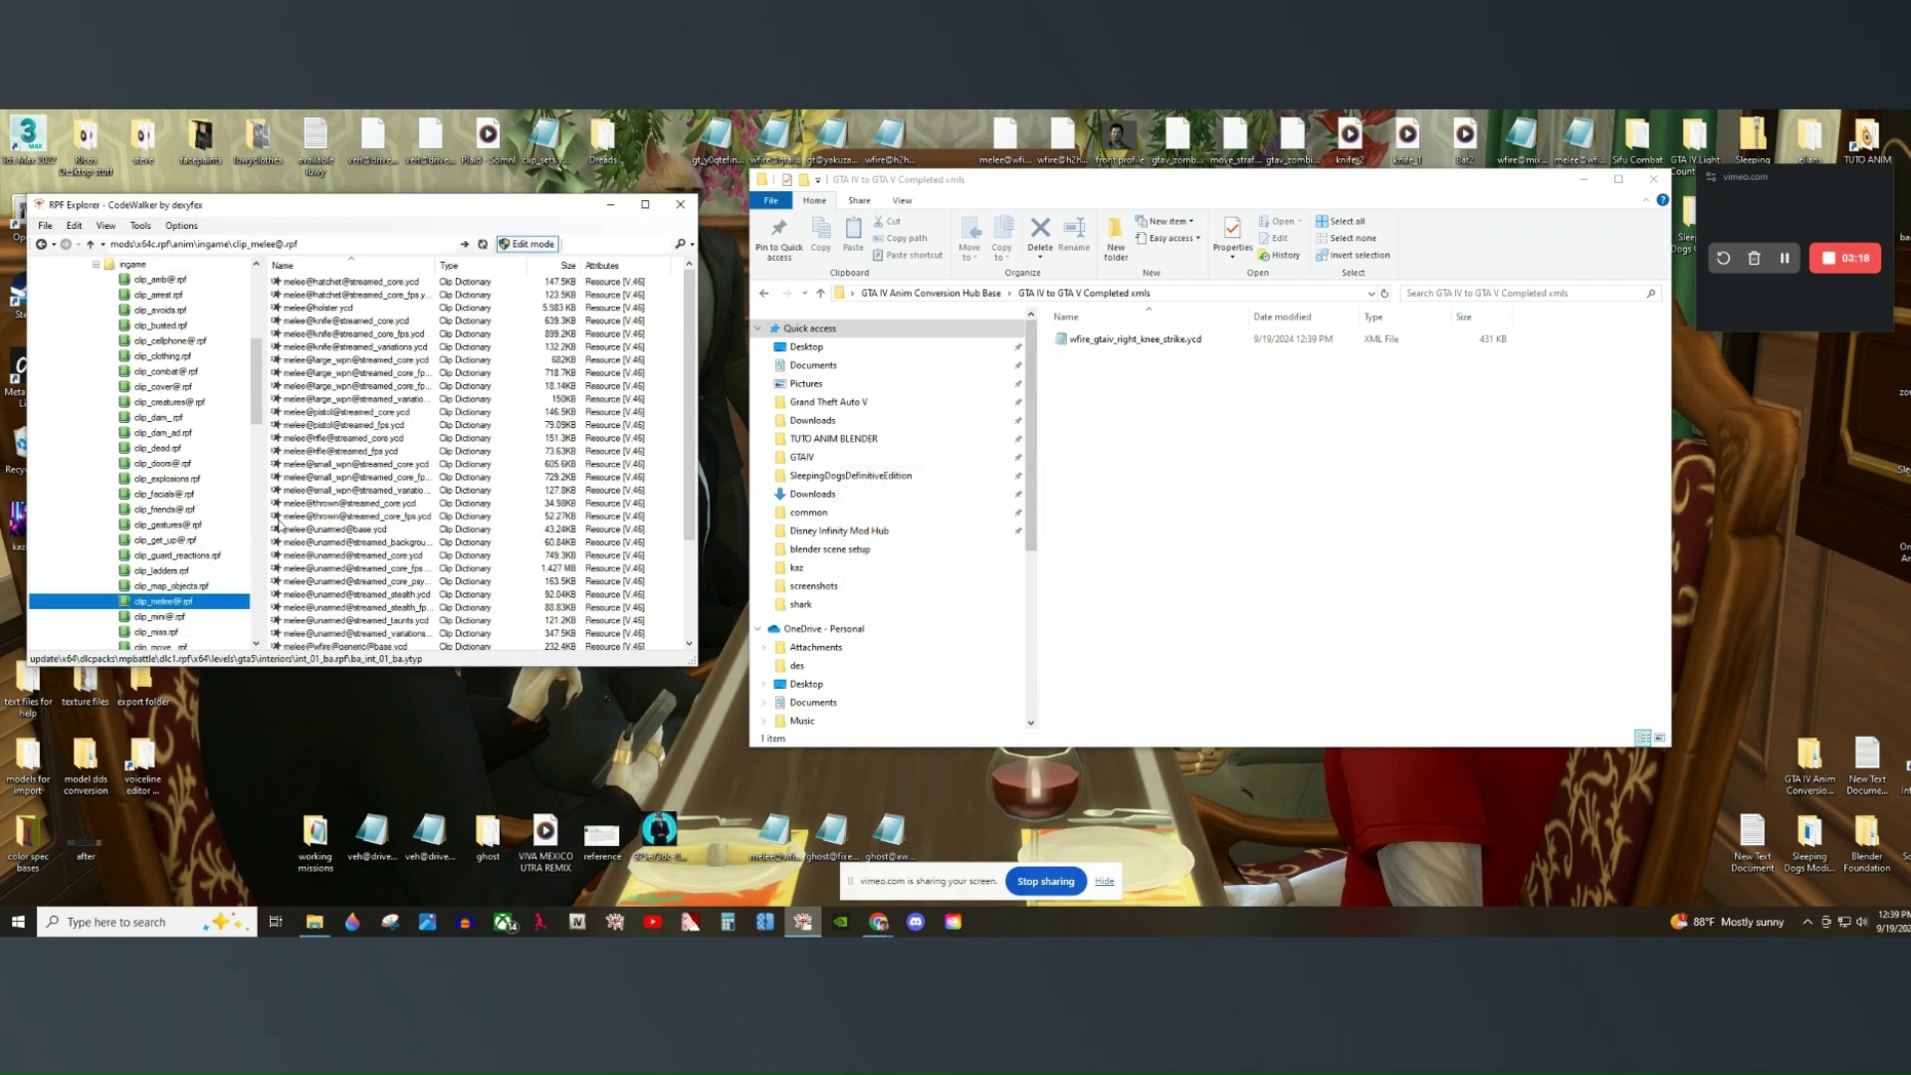
# Compare the contents of the clip_dam_.rpf and clip_dam_ad.rpf archives.
pyautogui.click(161, 433)
pyautogui.click(167, 419)
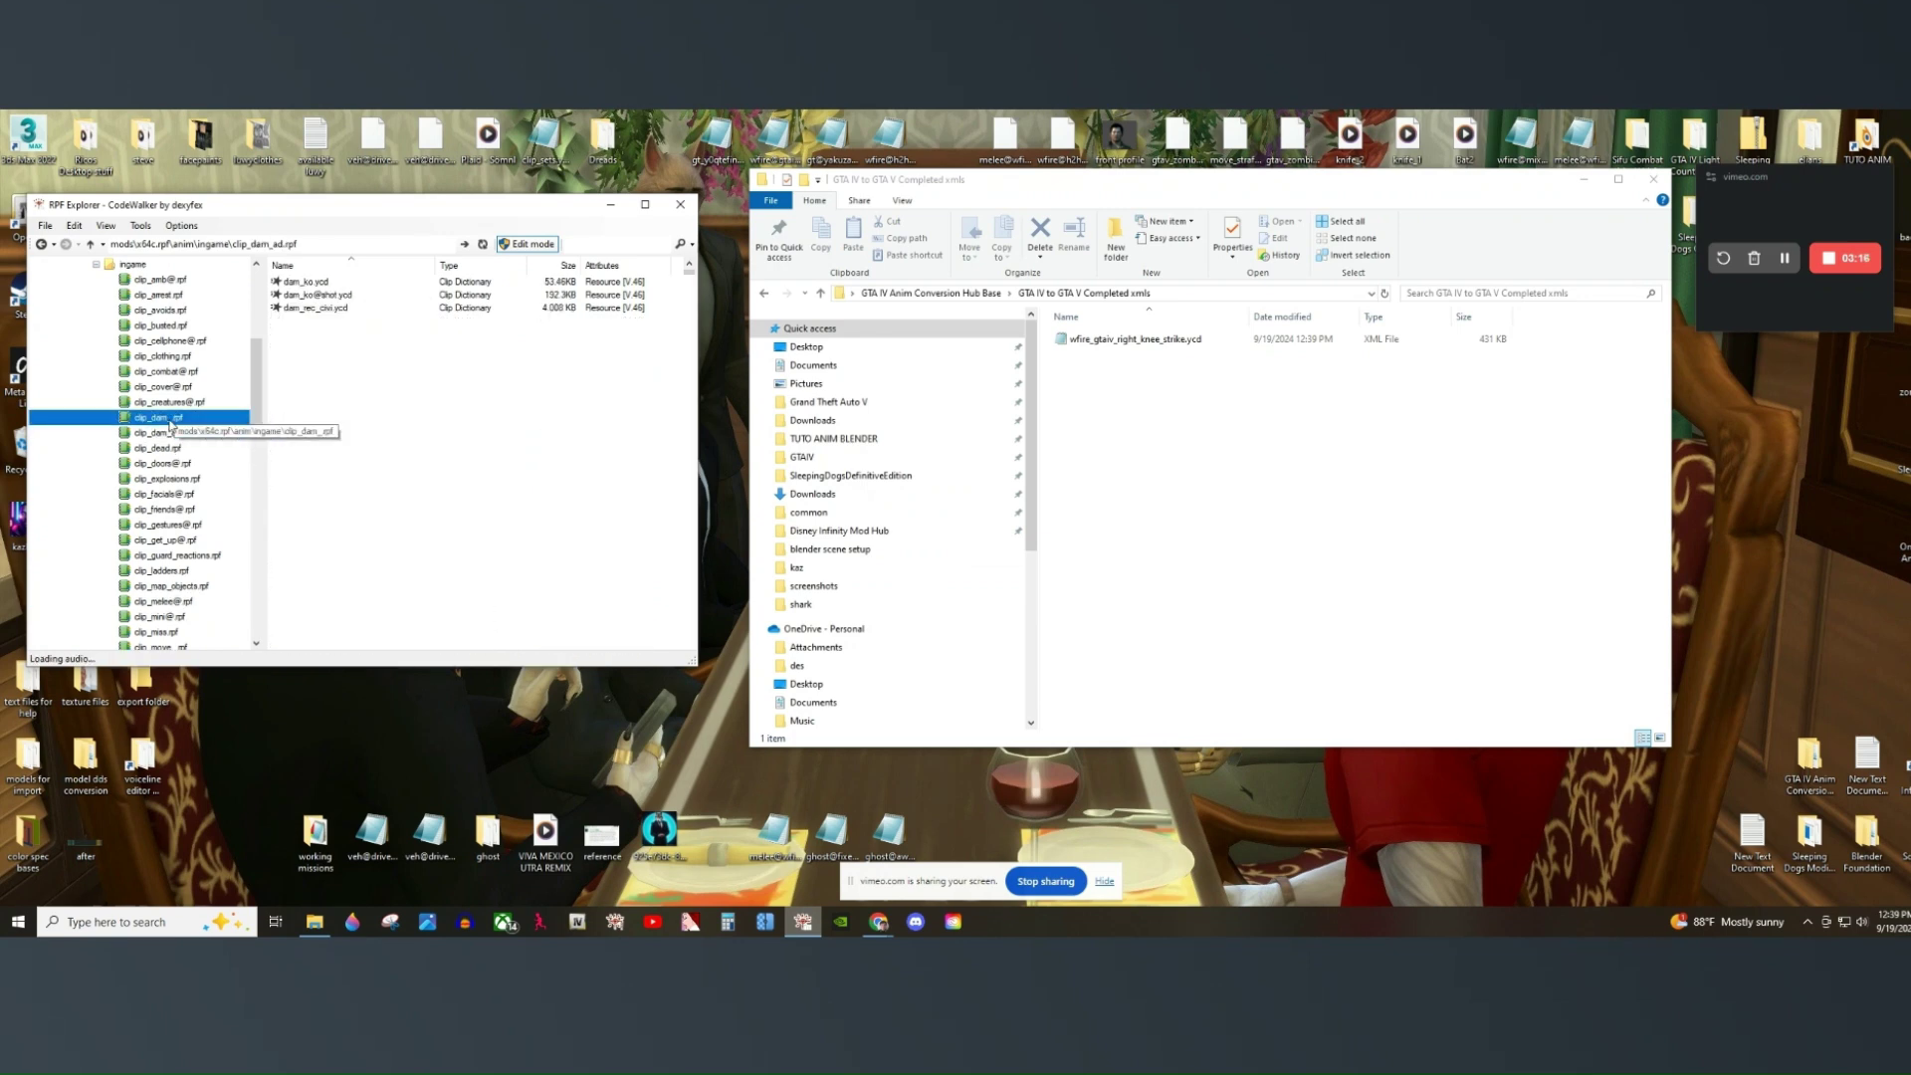
pyautogui.click(177, 433)
pyautogui.click(174, 418)
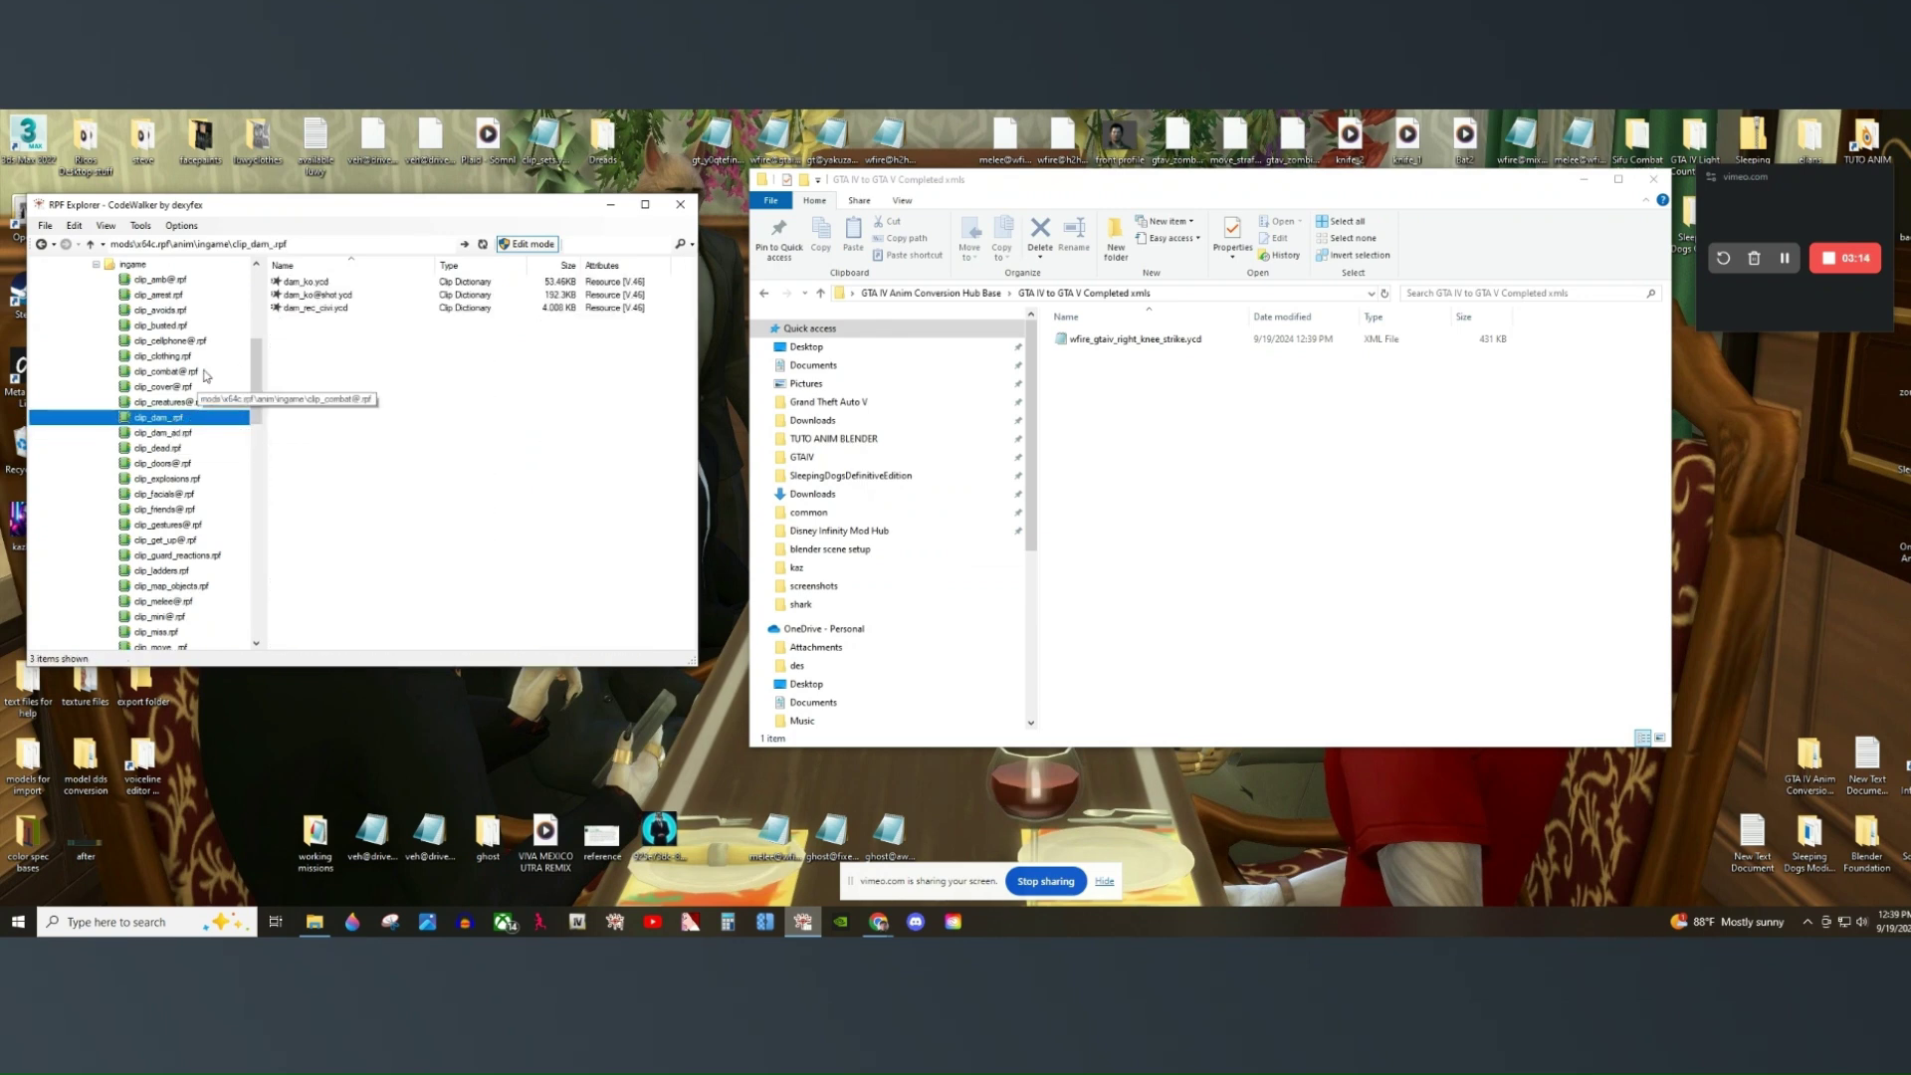
pyautogui.click(169, 401)
pyautogui.click(167, 418)
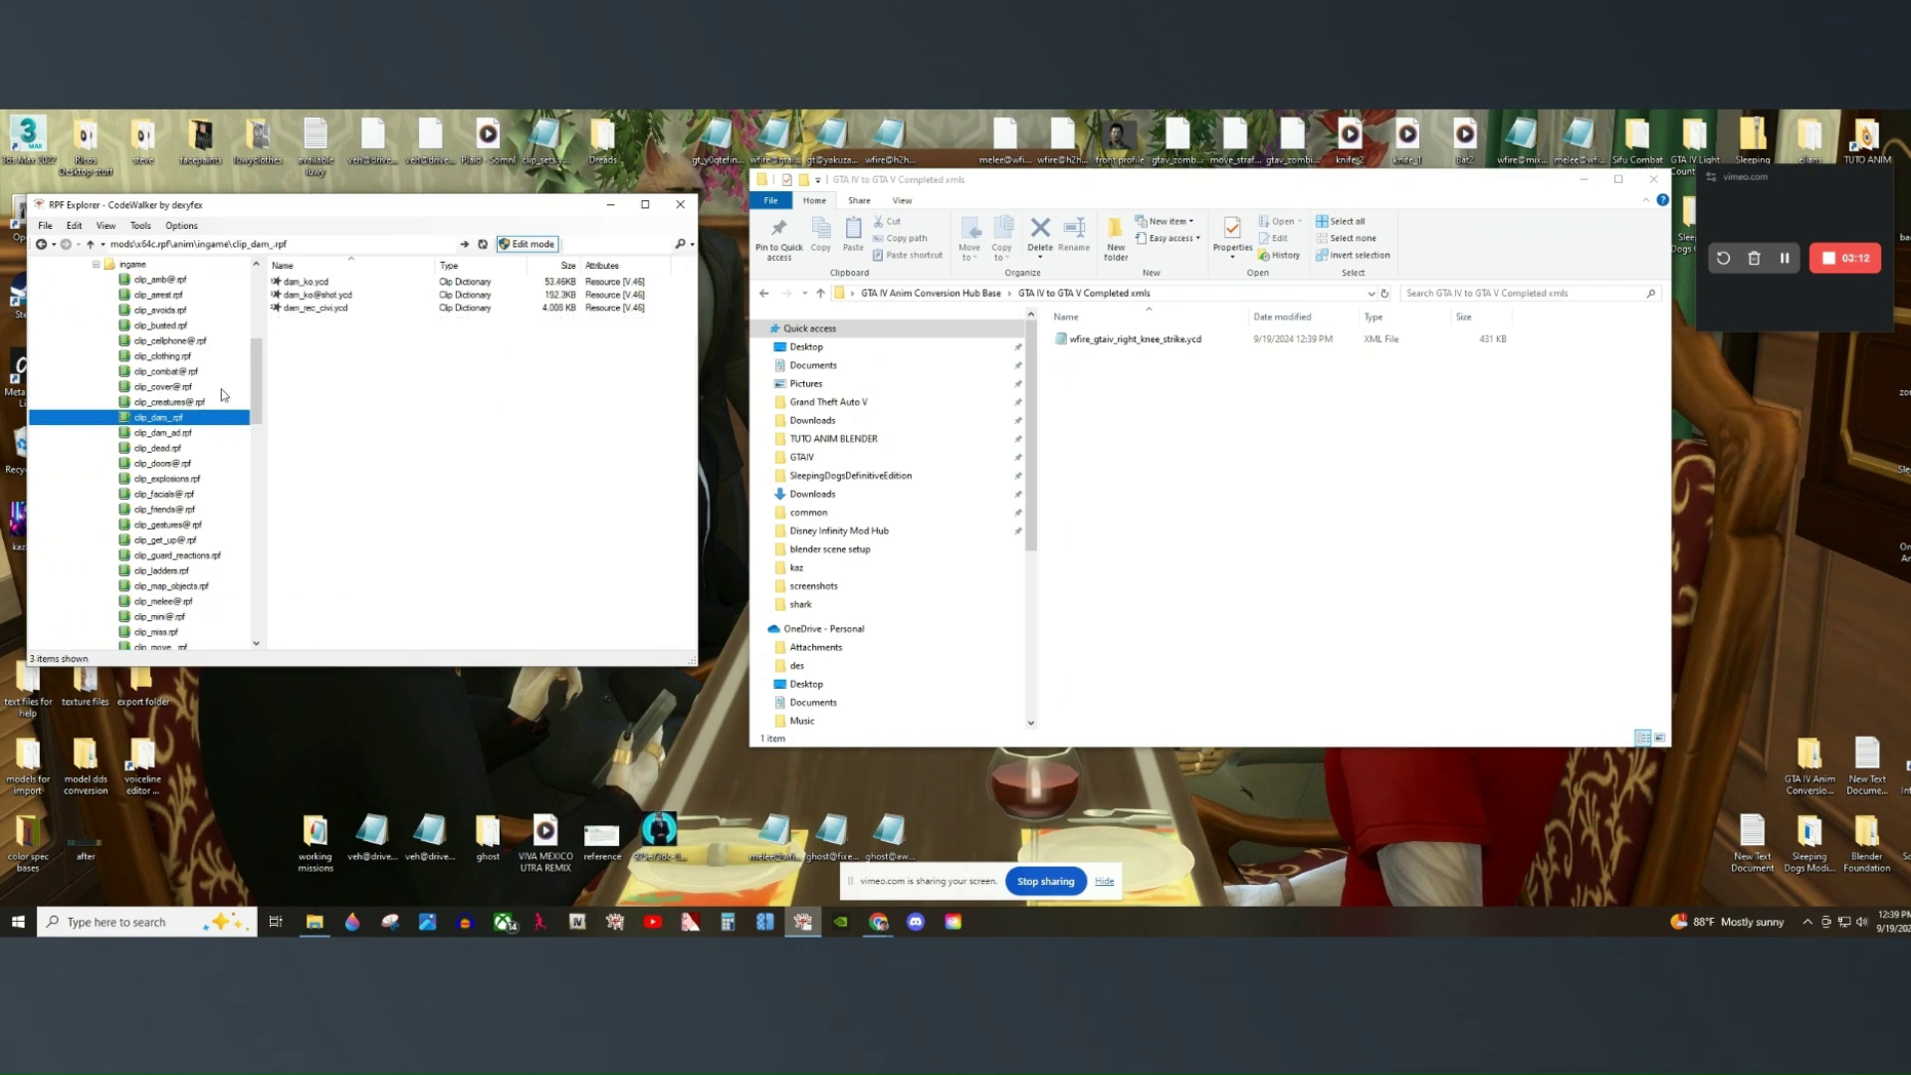
pyautogui.click(183, 434)
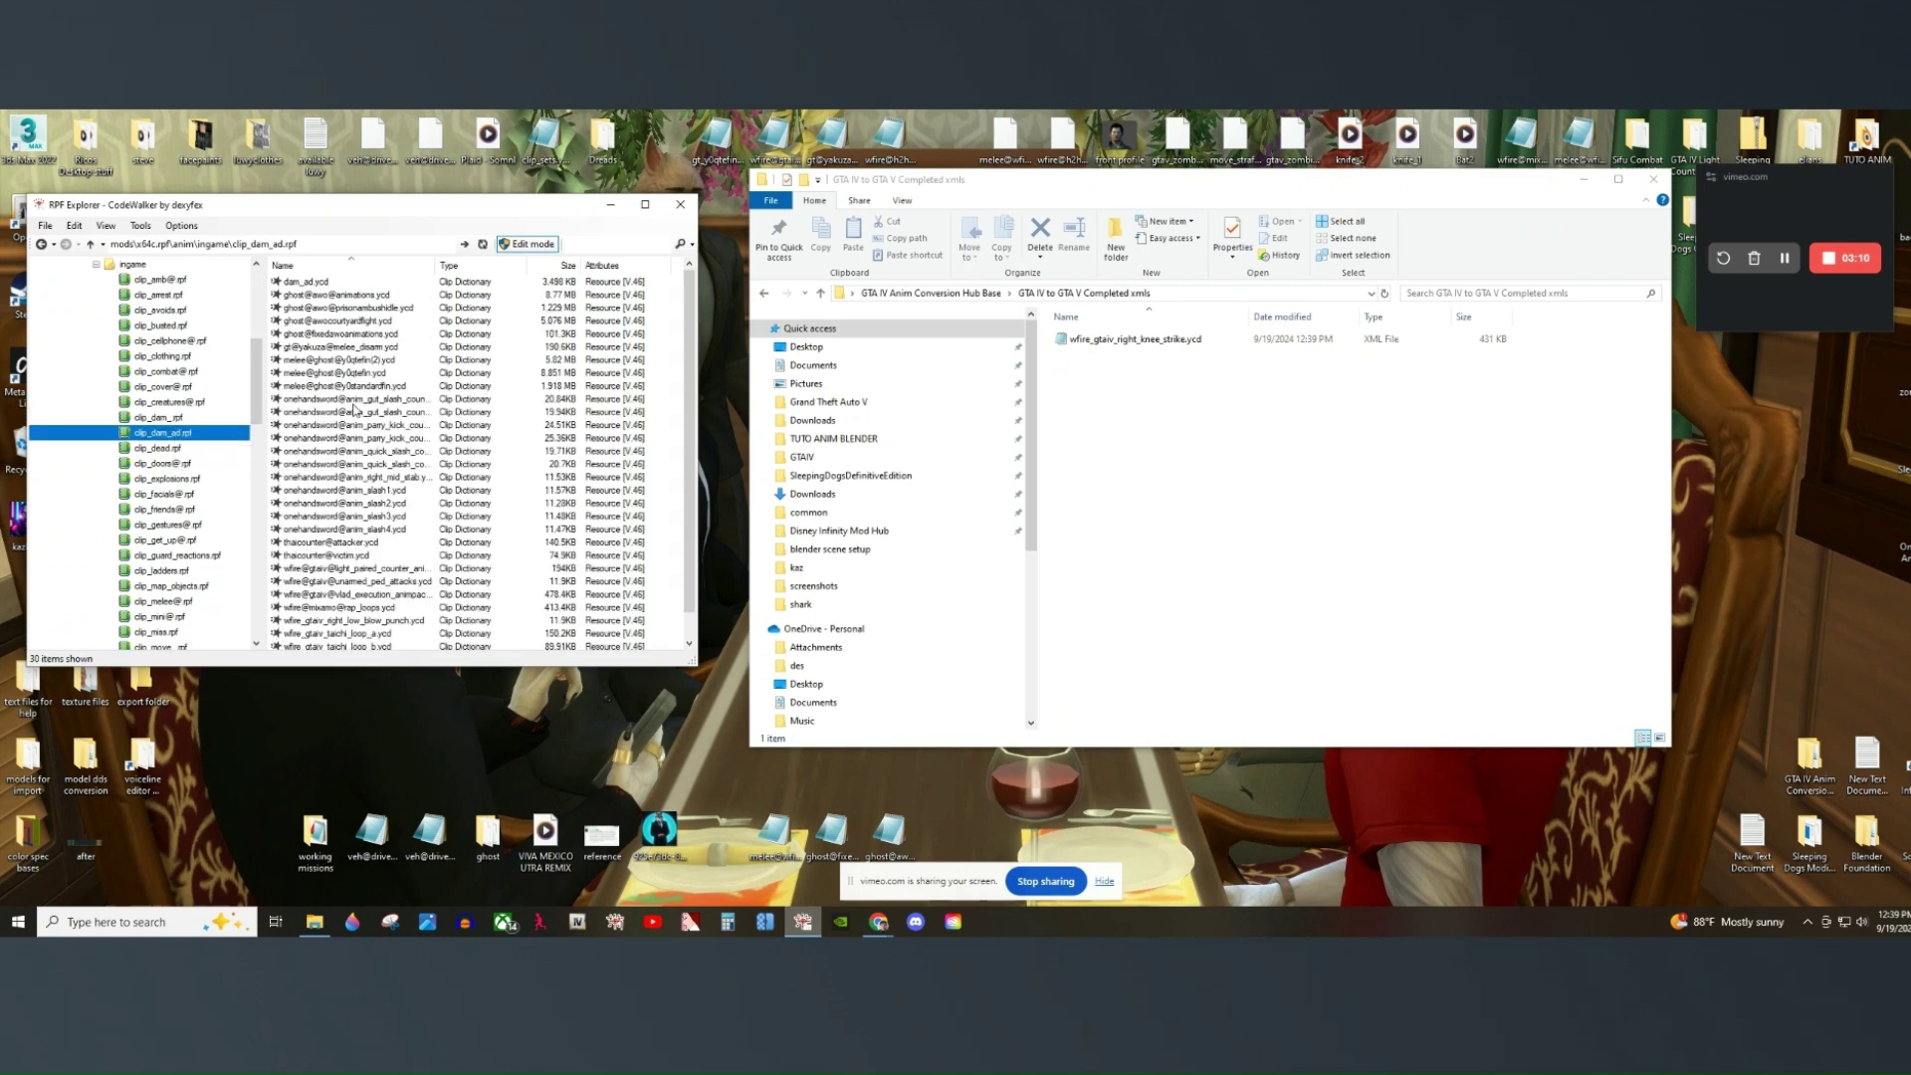
# Open clip_dam_.rpf and import the exported wfire_gtaiv_right_knee_strike.ycd XML file into it.
pyautogui.click(202, 420)
pyautogui.click(433, 362)
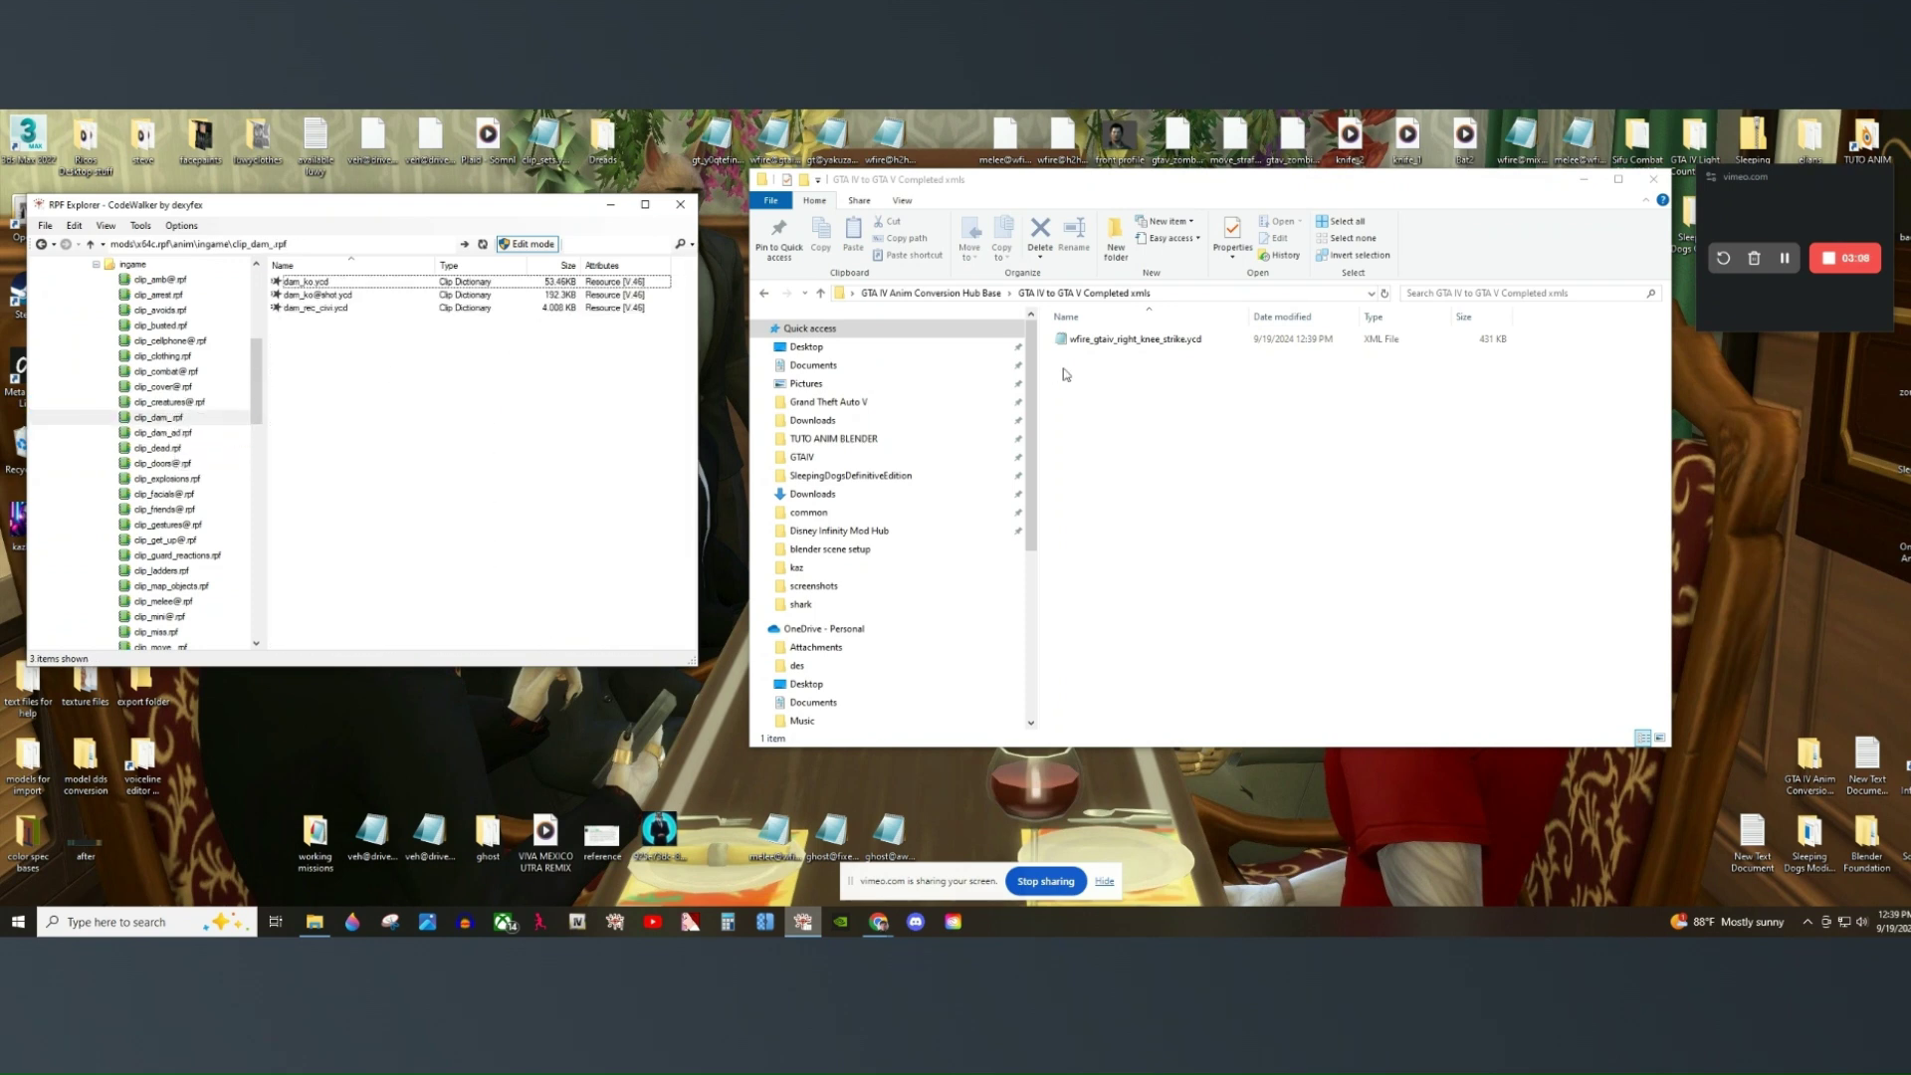
pyautogui.moveTo(1100, 347); pyautogui.dragTo(460, 505)
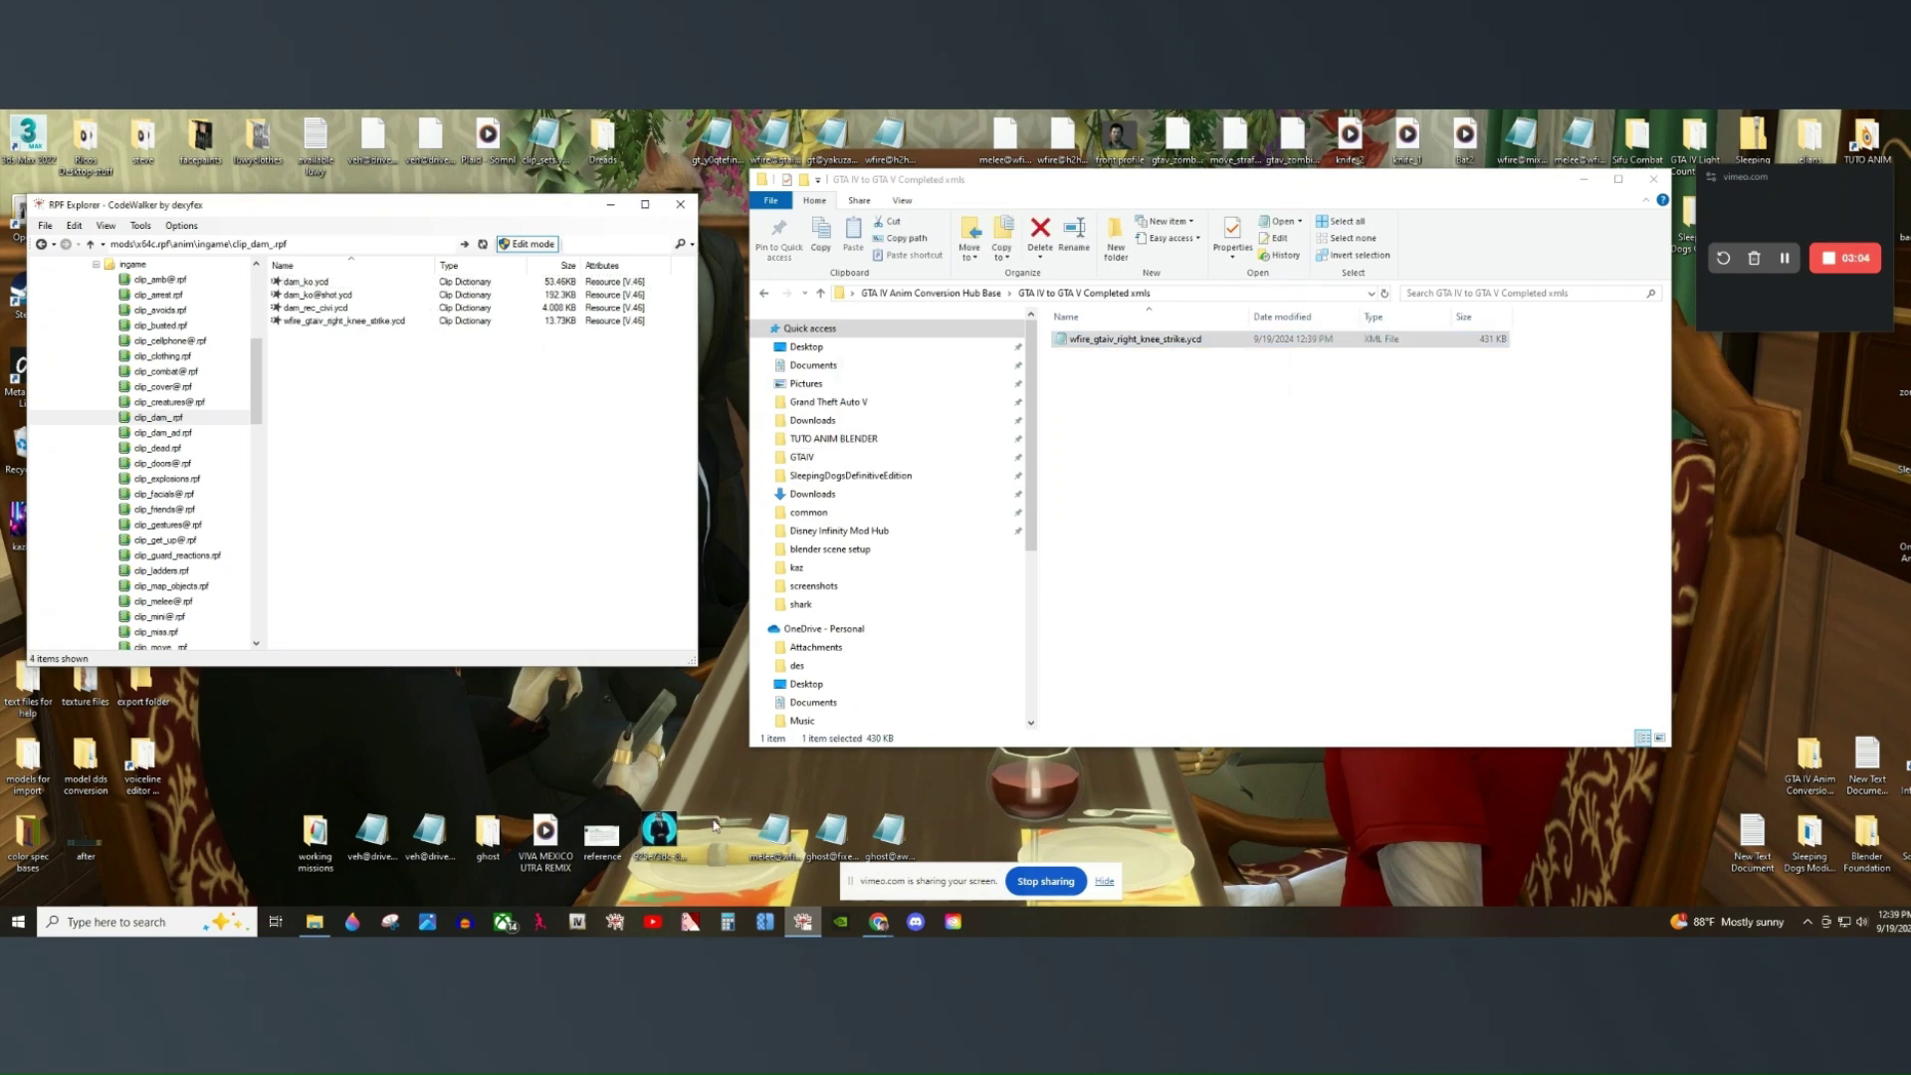
# Launch CodeWalker's Ped Viewer, arrange its window beside the others, and show its ped and animation settings.
pyautogui.click(616, 923)
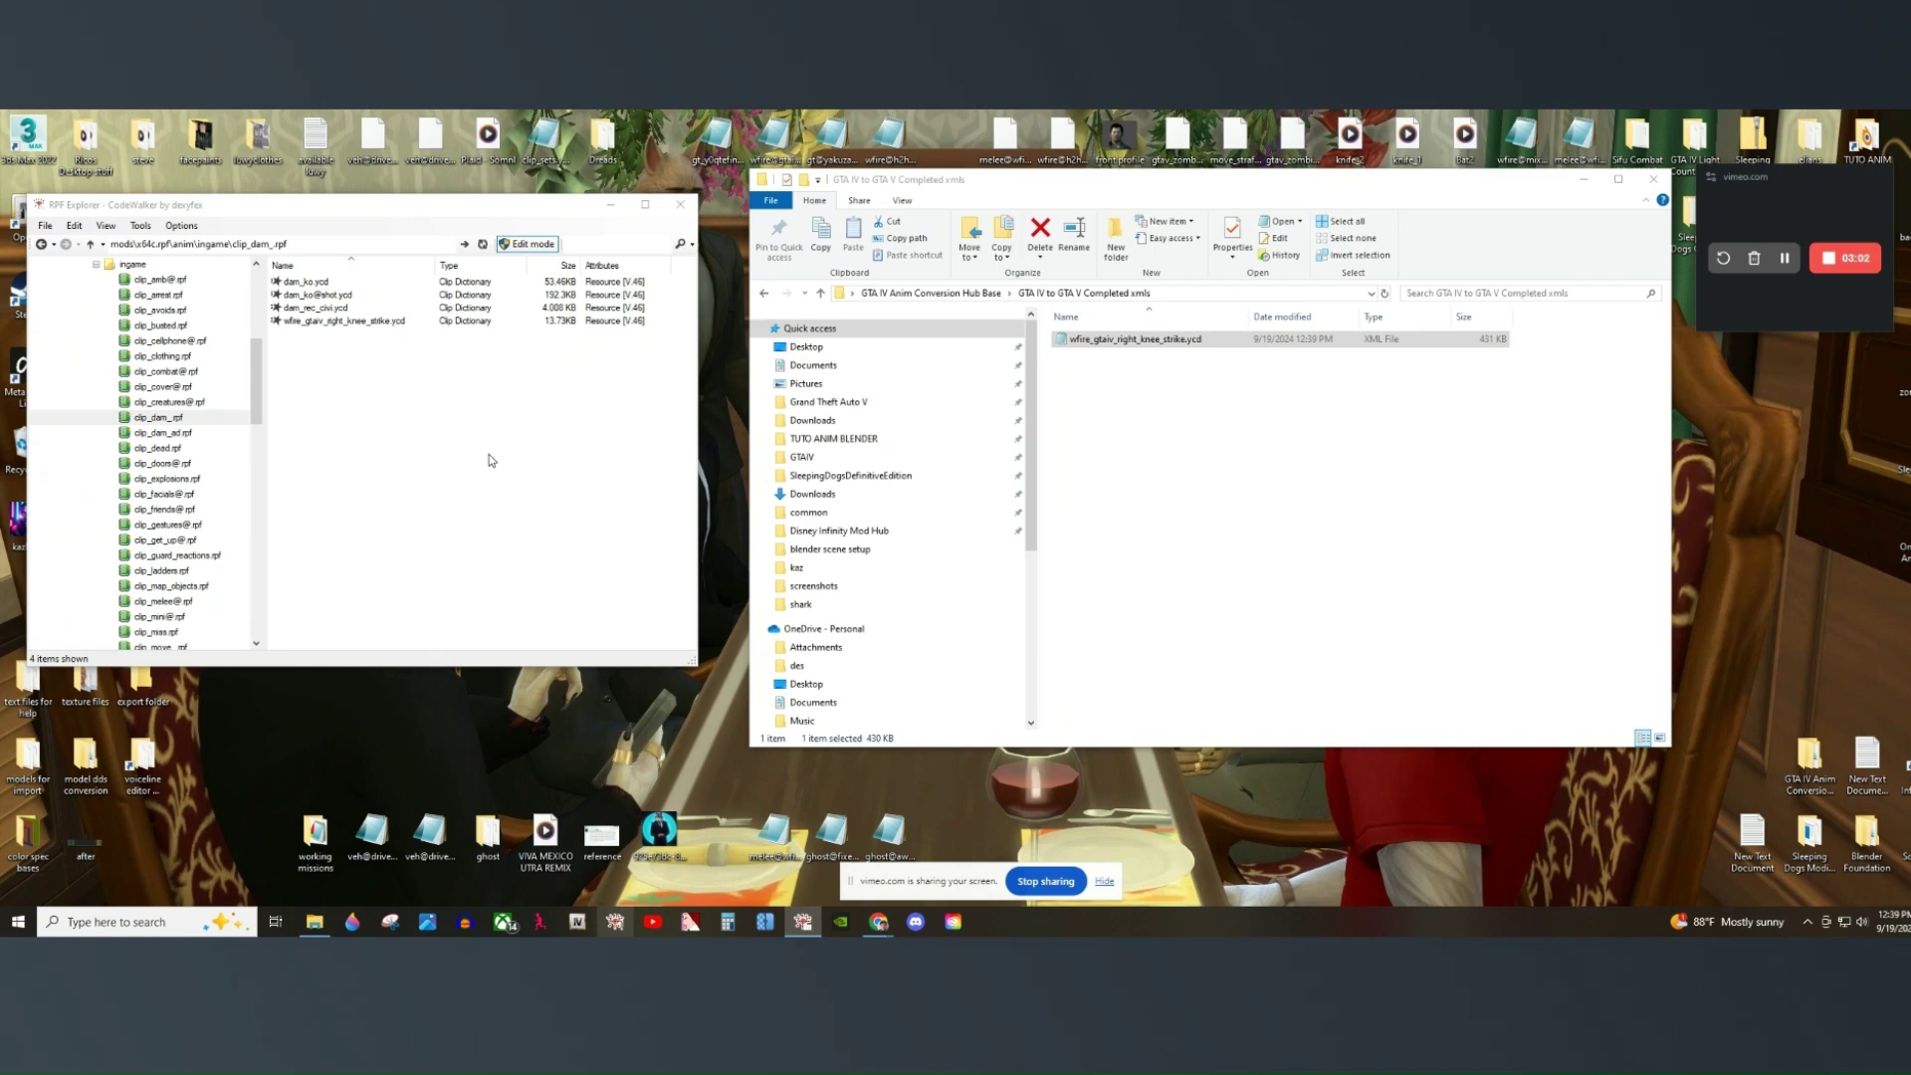
pyautogui.moveTo(500, 183); pyautogui.dragTo(1667, 277)
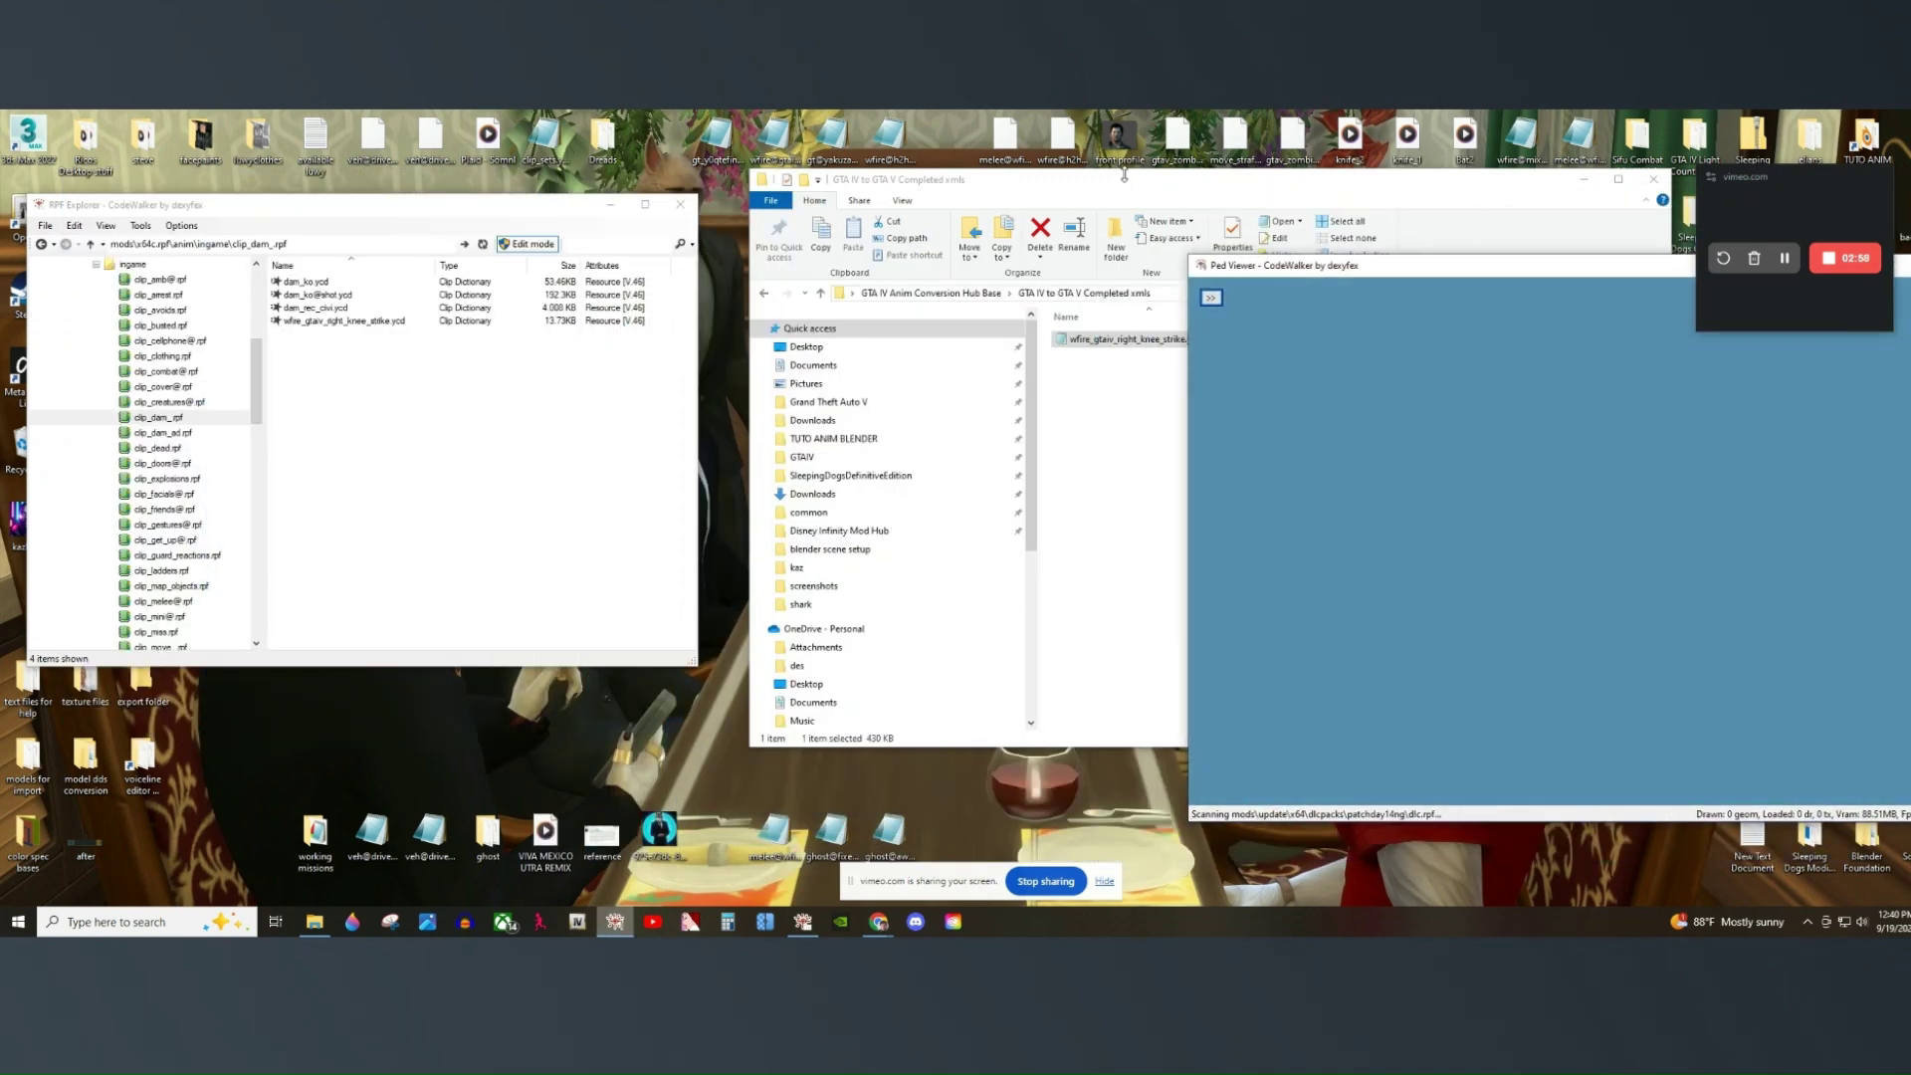
pyautogui.moveTo(1107, 181); pyautogui.dragTo(1009, 173)
pyautogui.click(1312, 386)
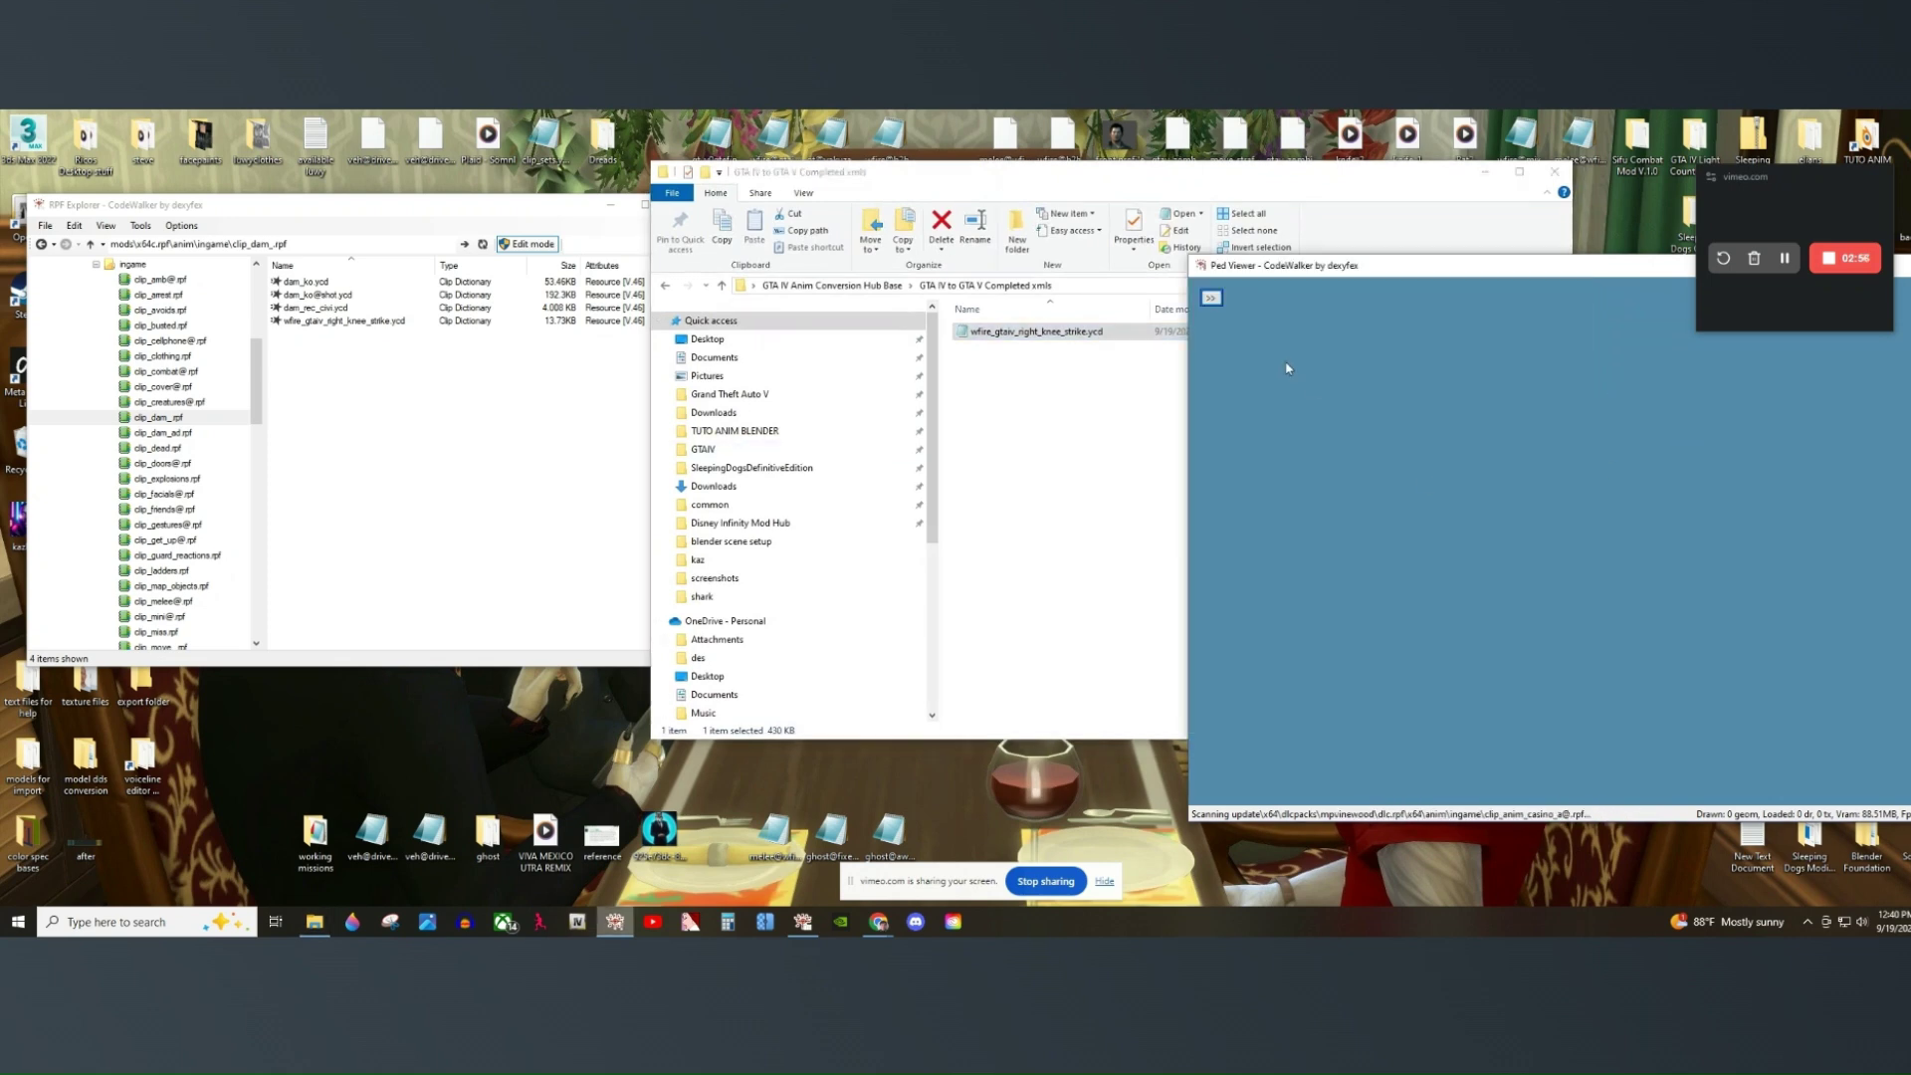
pyautogui.click(1210, 297)
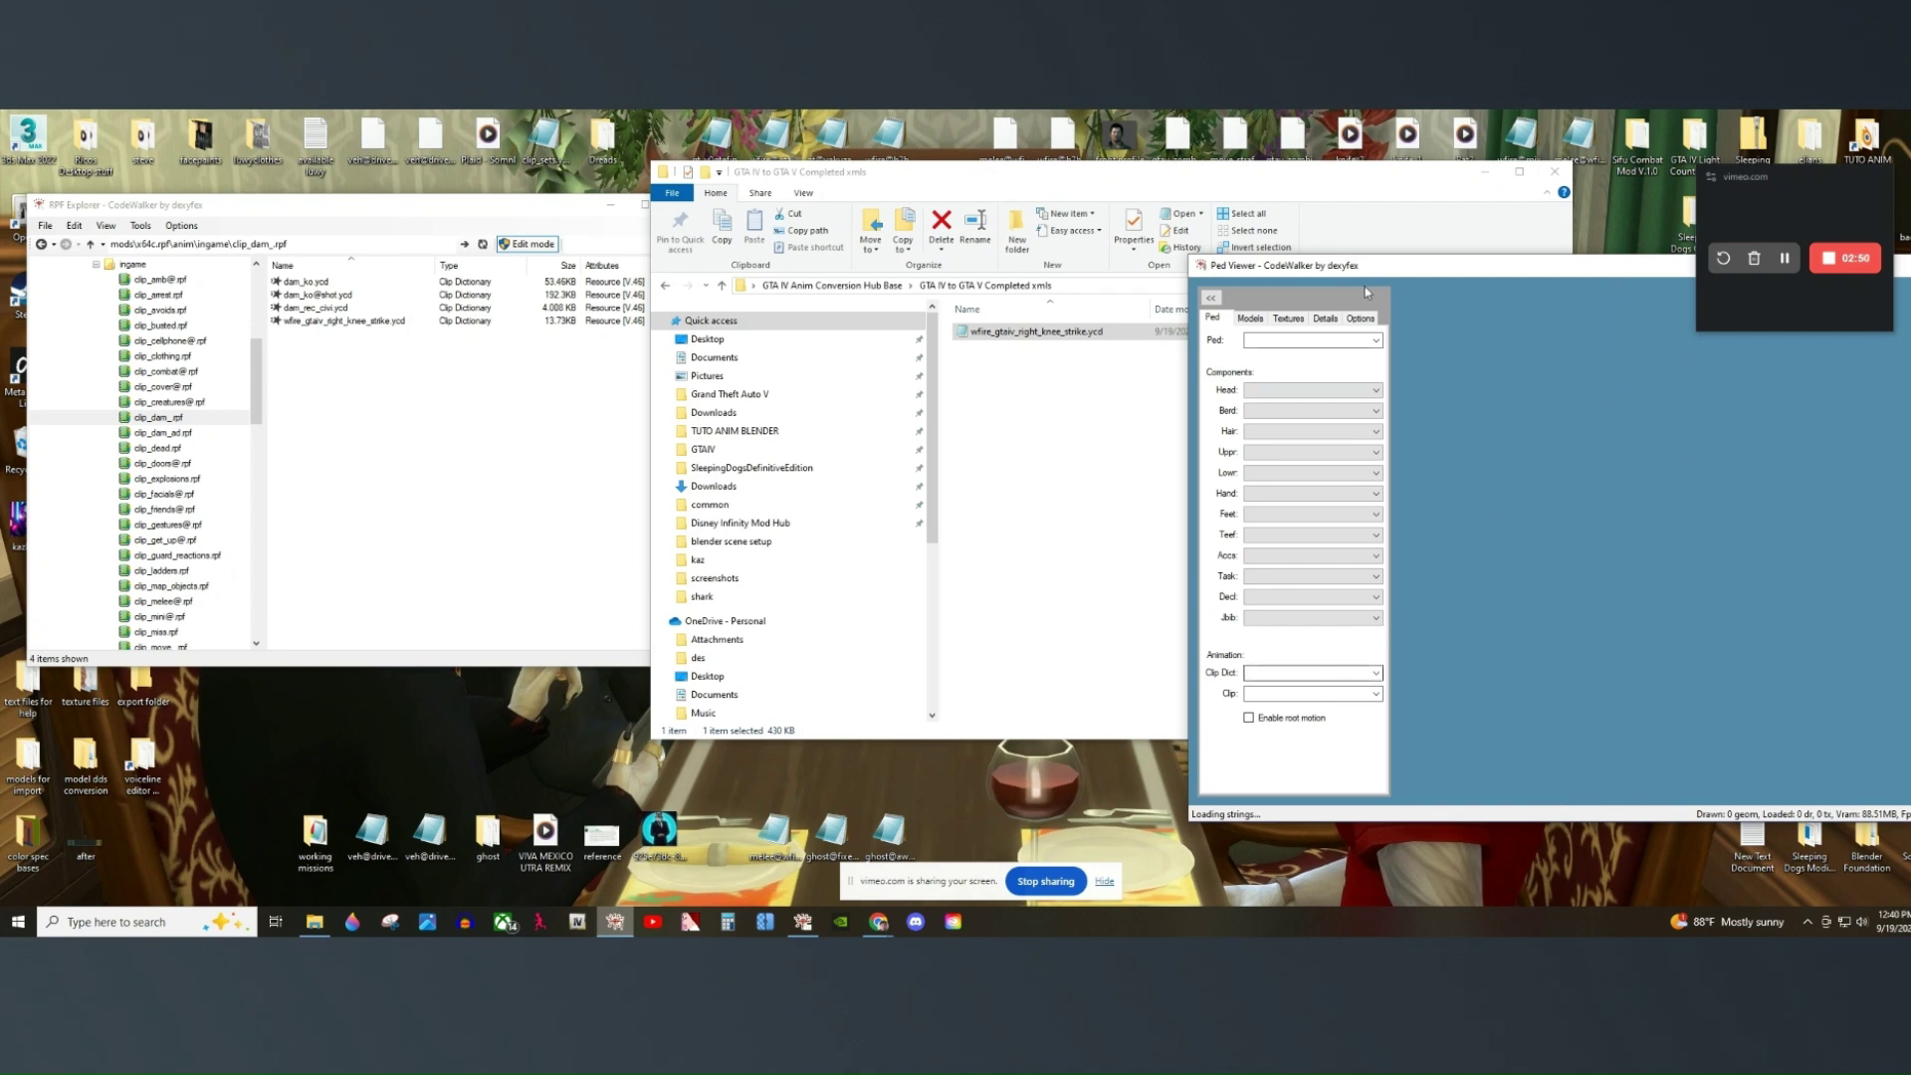
# Load the wfire_gtaiv_right_knee_strike clip dictionary in Ped Viewer and play its wfire_gtaiv_right_knee_strike_clip with root motion enabled.
pyautogui.moveTo(1368, 275); pyautogui.dragTo(1212, 275)
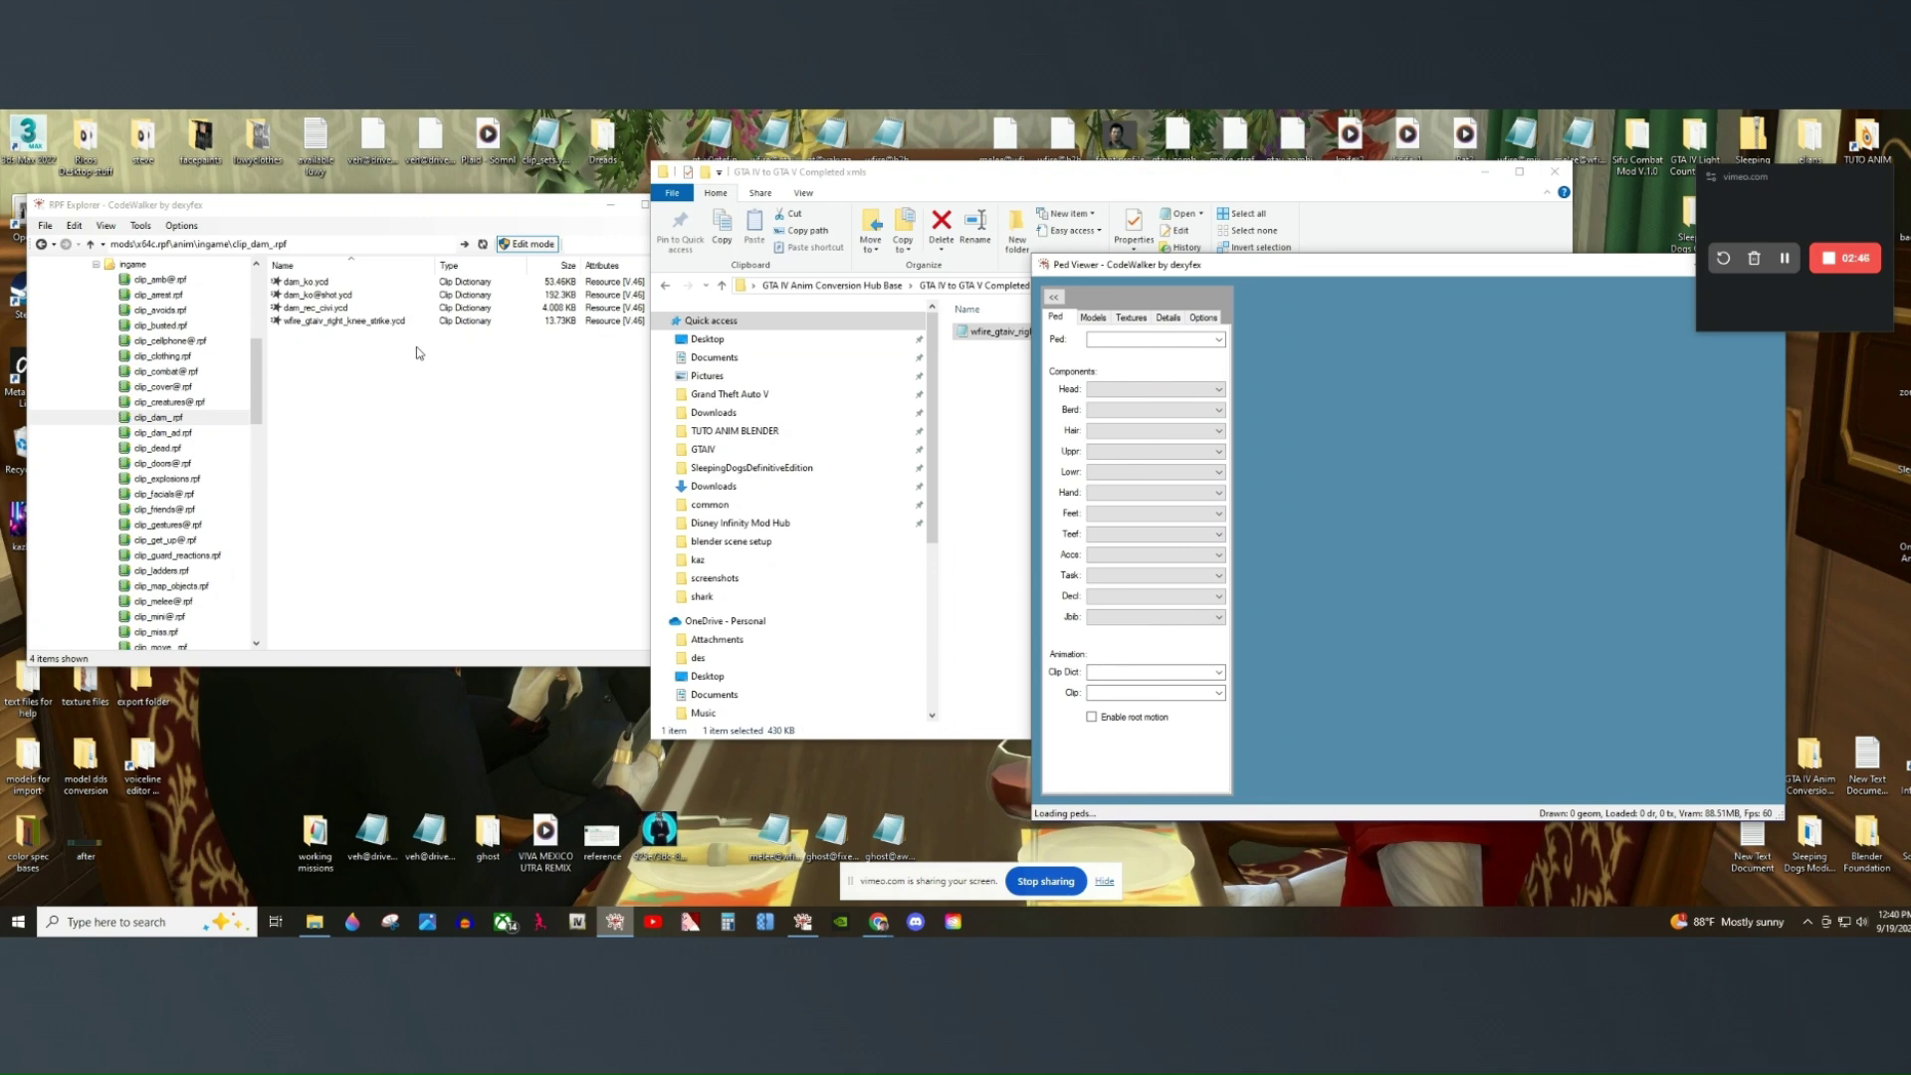
pyautogui.moveTo(1185, 269); pyautogui.dragTo(1313, 300)
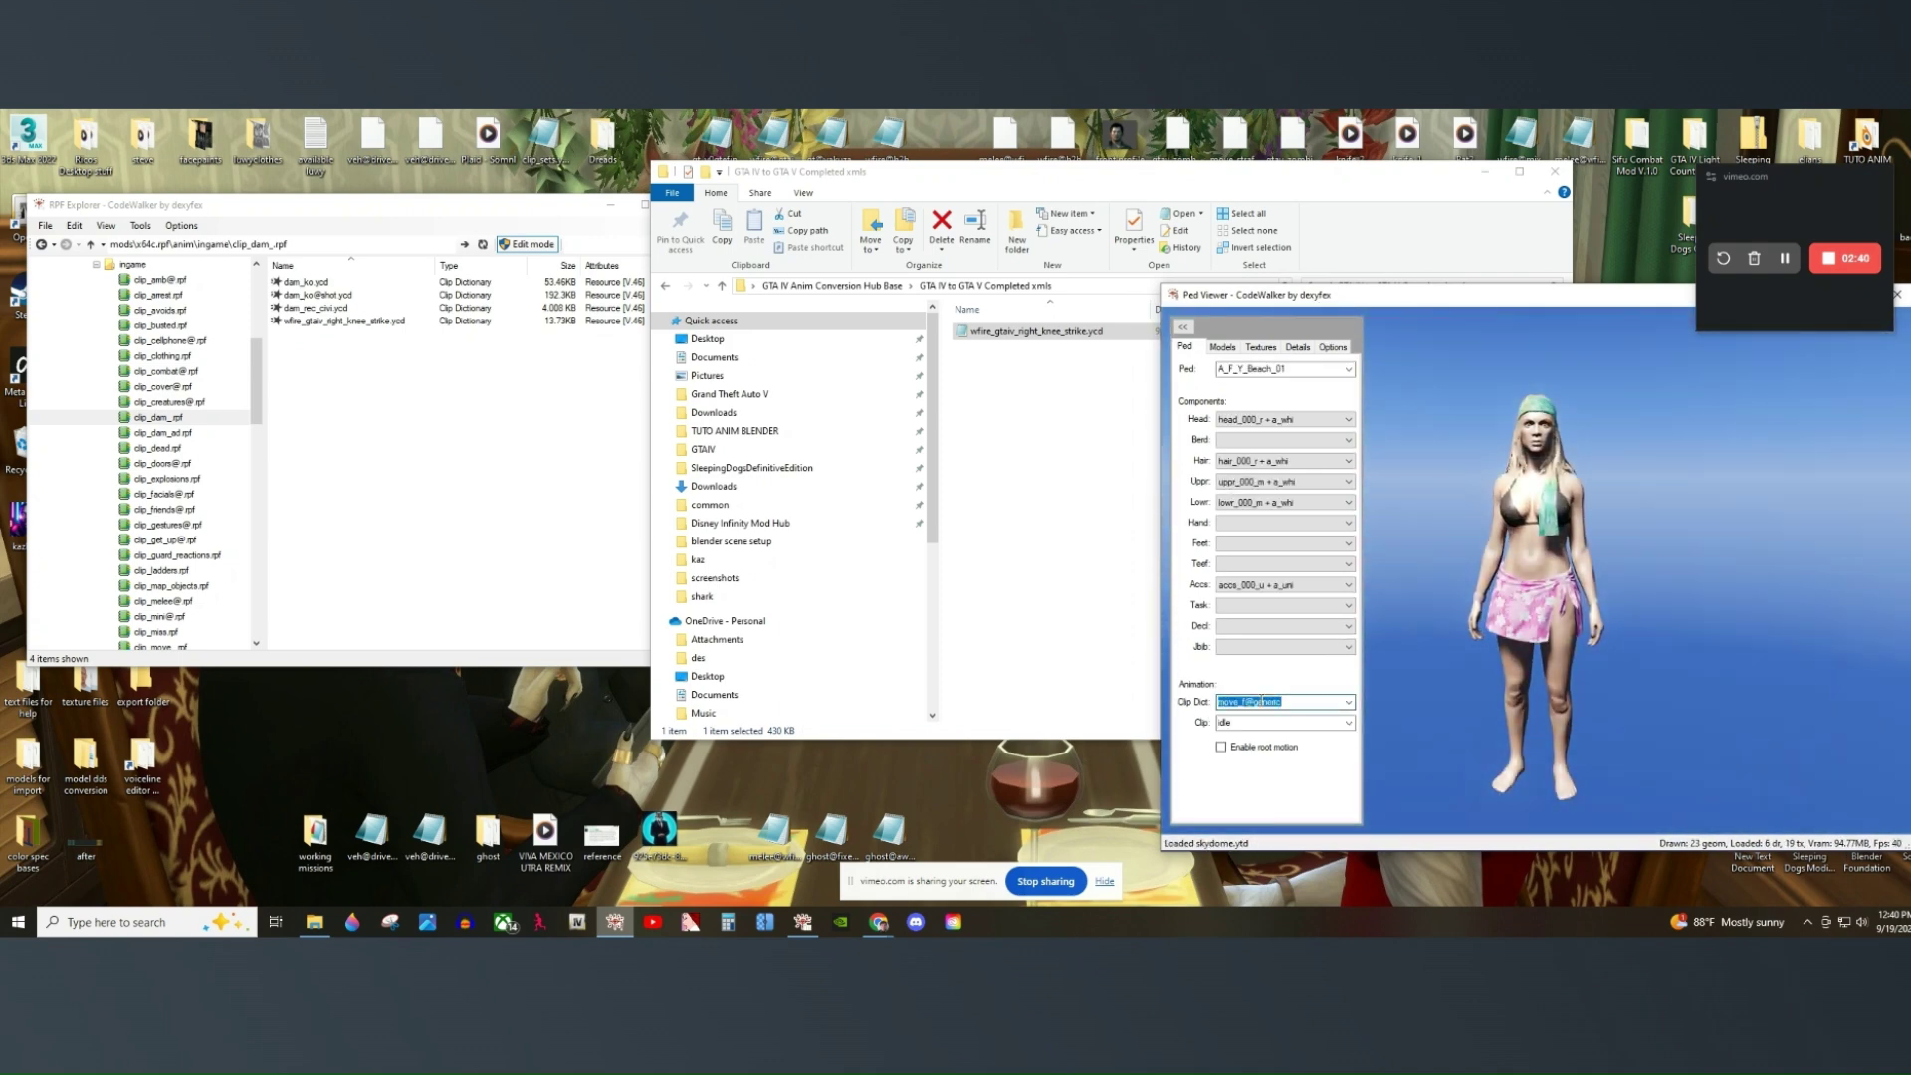
pyautogui.write('w')
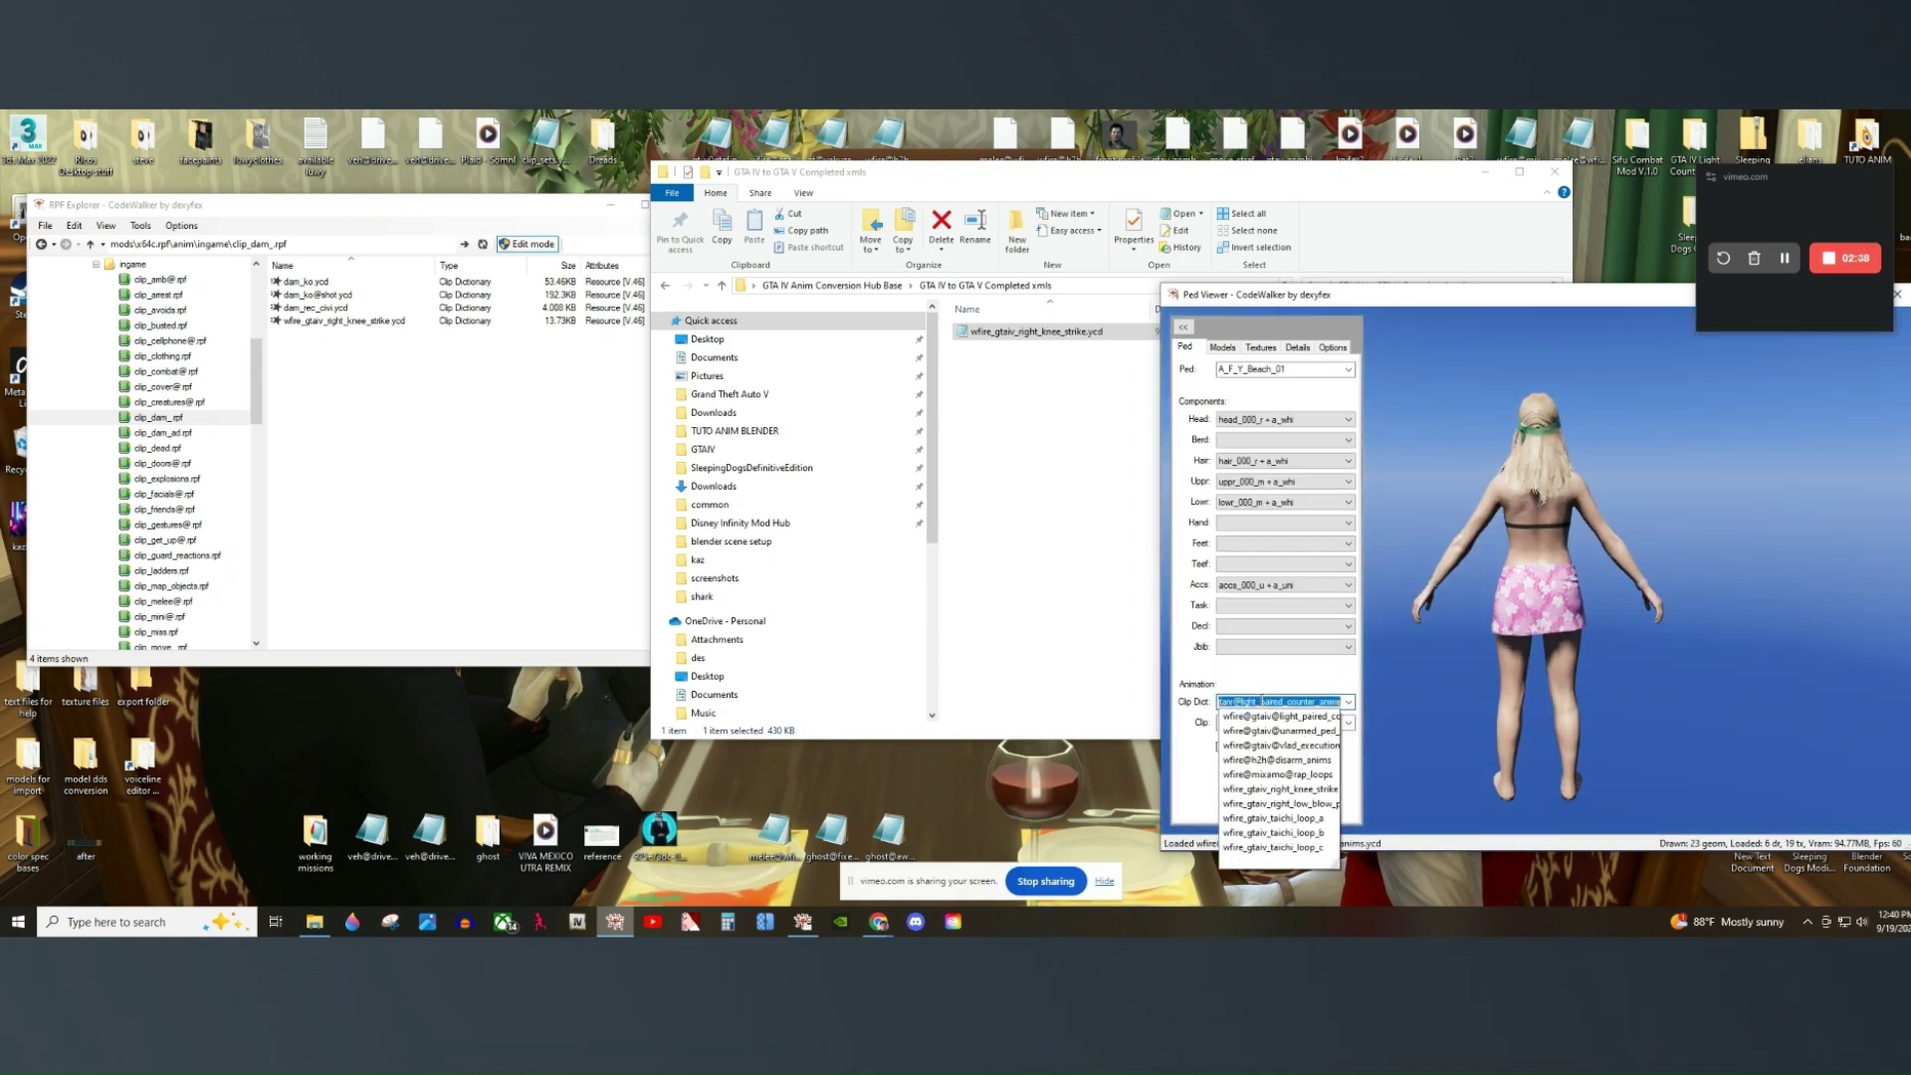
pyautogui.write('fire_gtaiv_right_knee_strike')
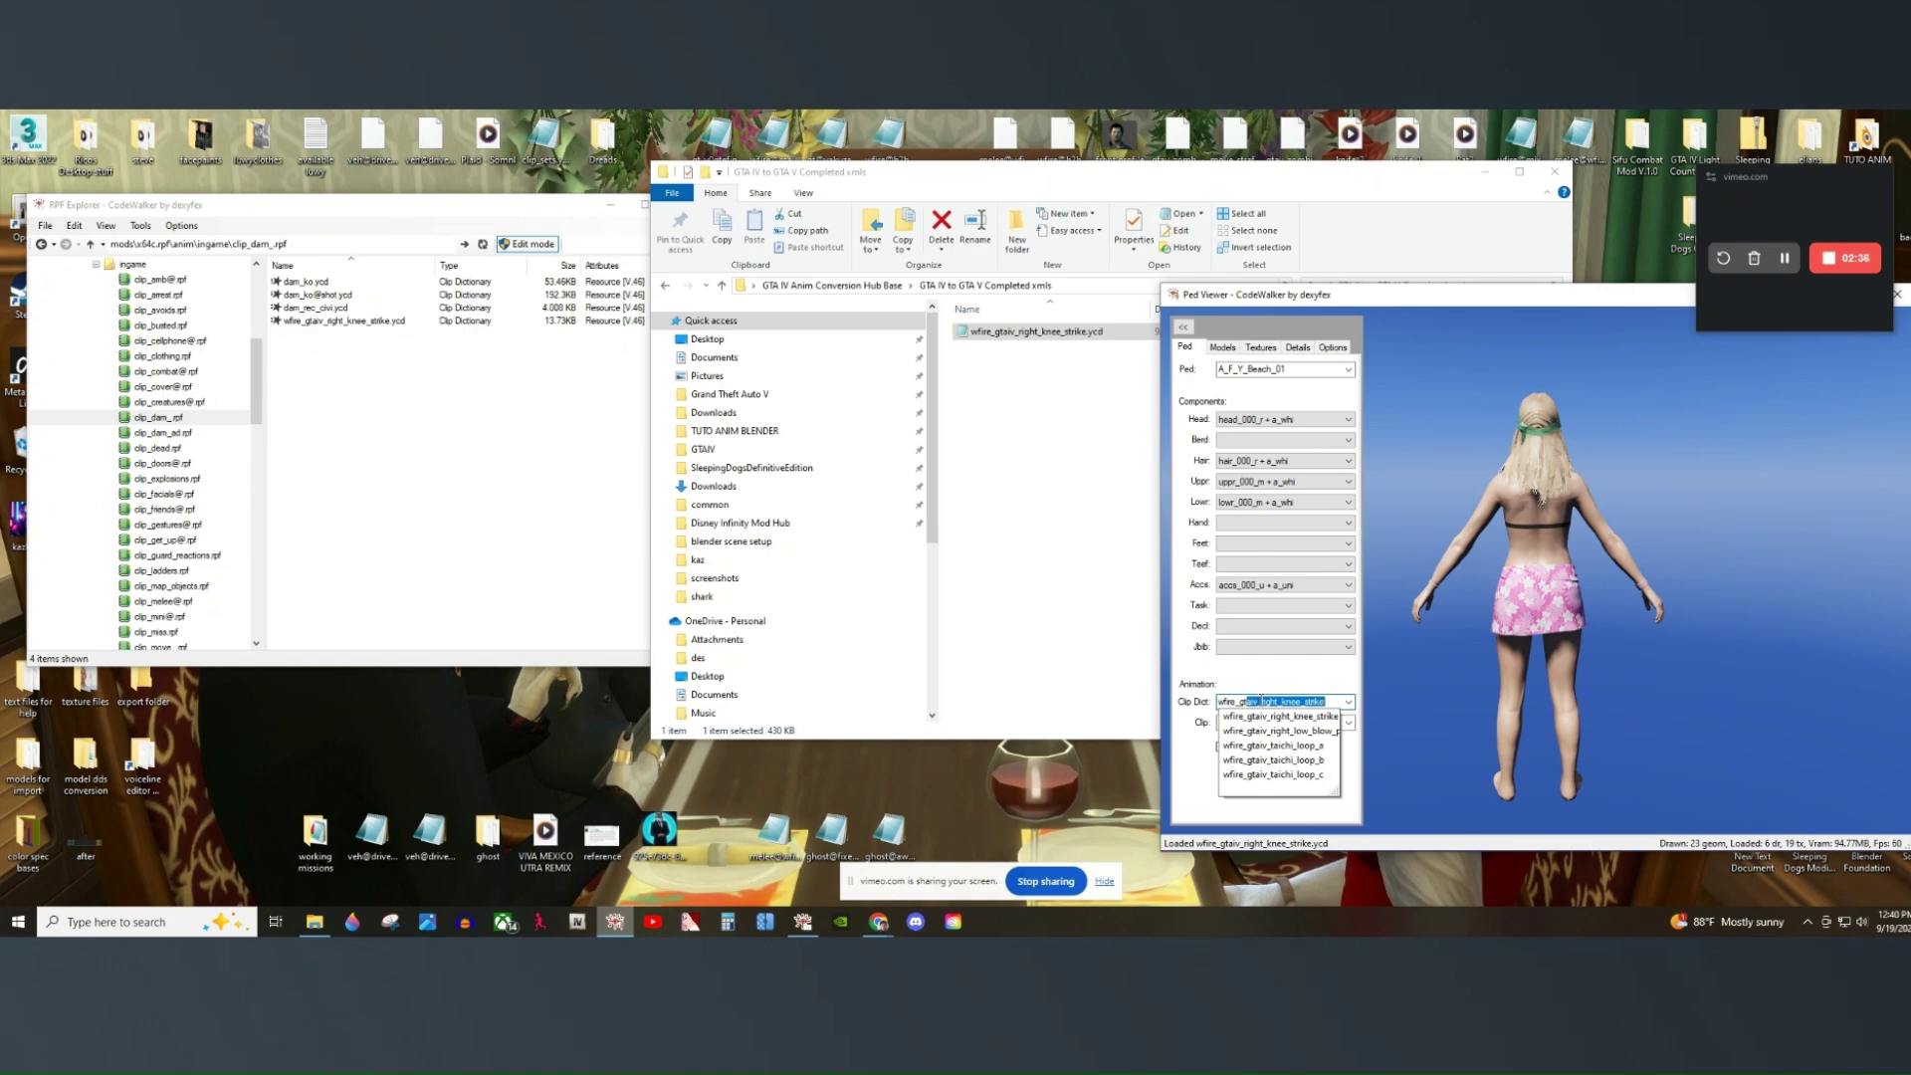
pyautogui.click(1262, 717)
pyautogui.click(1323, 723)
pyautogui.click(1327, 744)
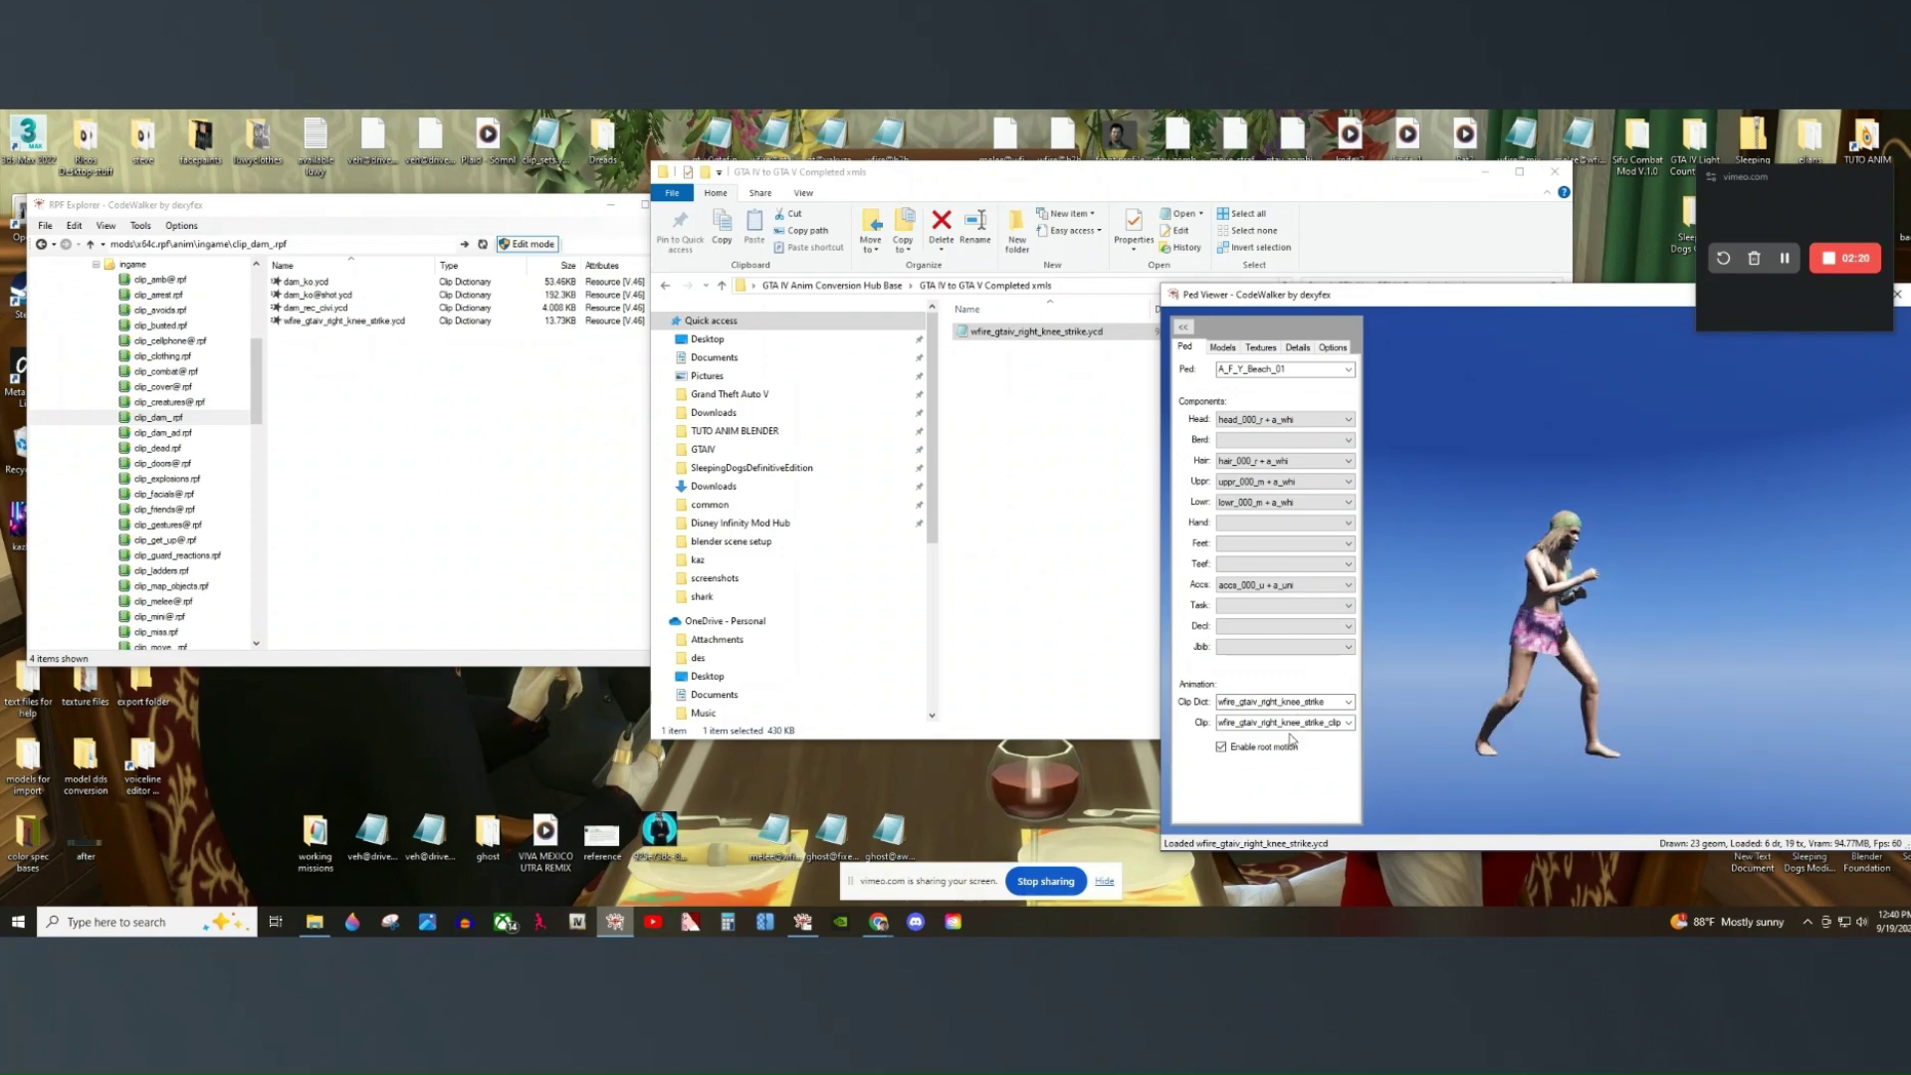
# Compare the knee strike animation with root motion off and on, viewing the ped from different angles.
pyautogui.click(1221, 746)
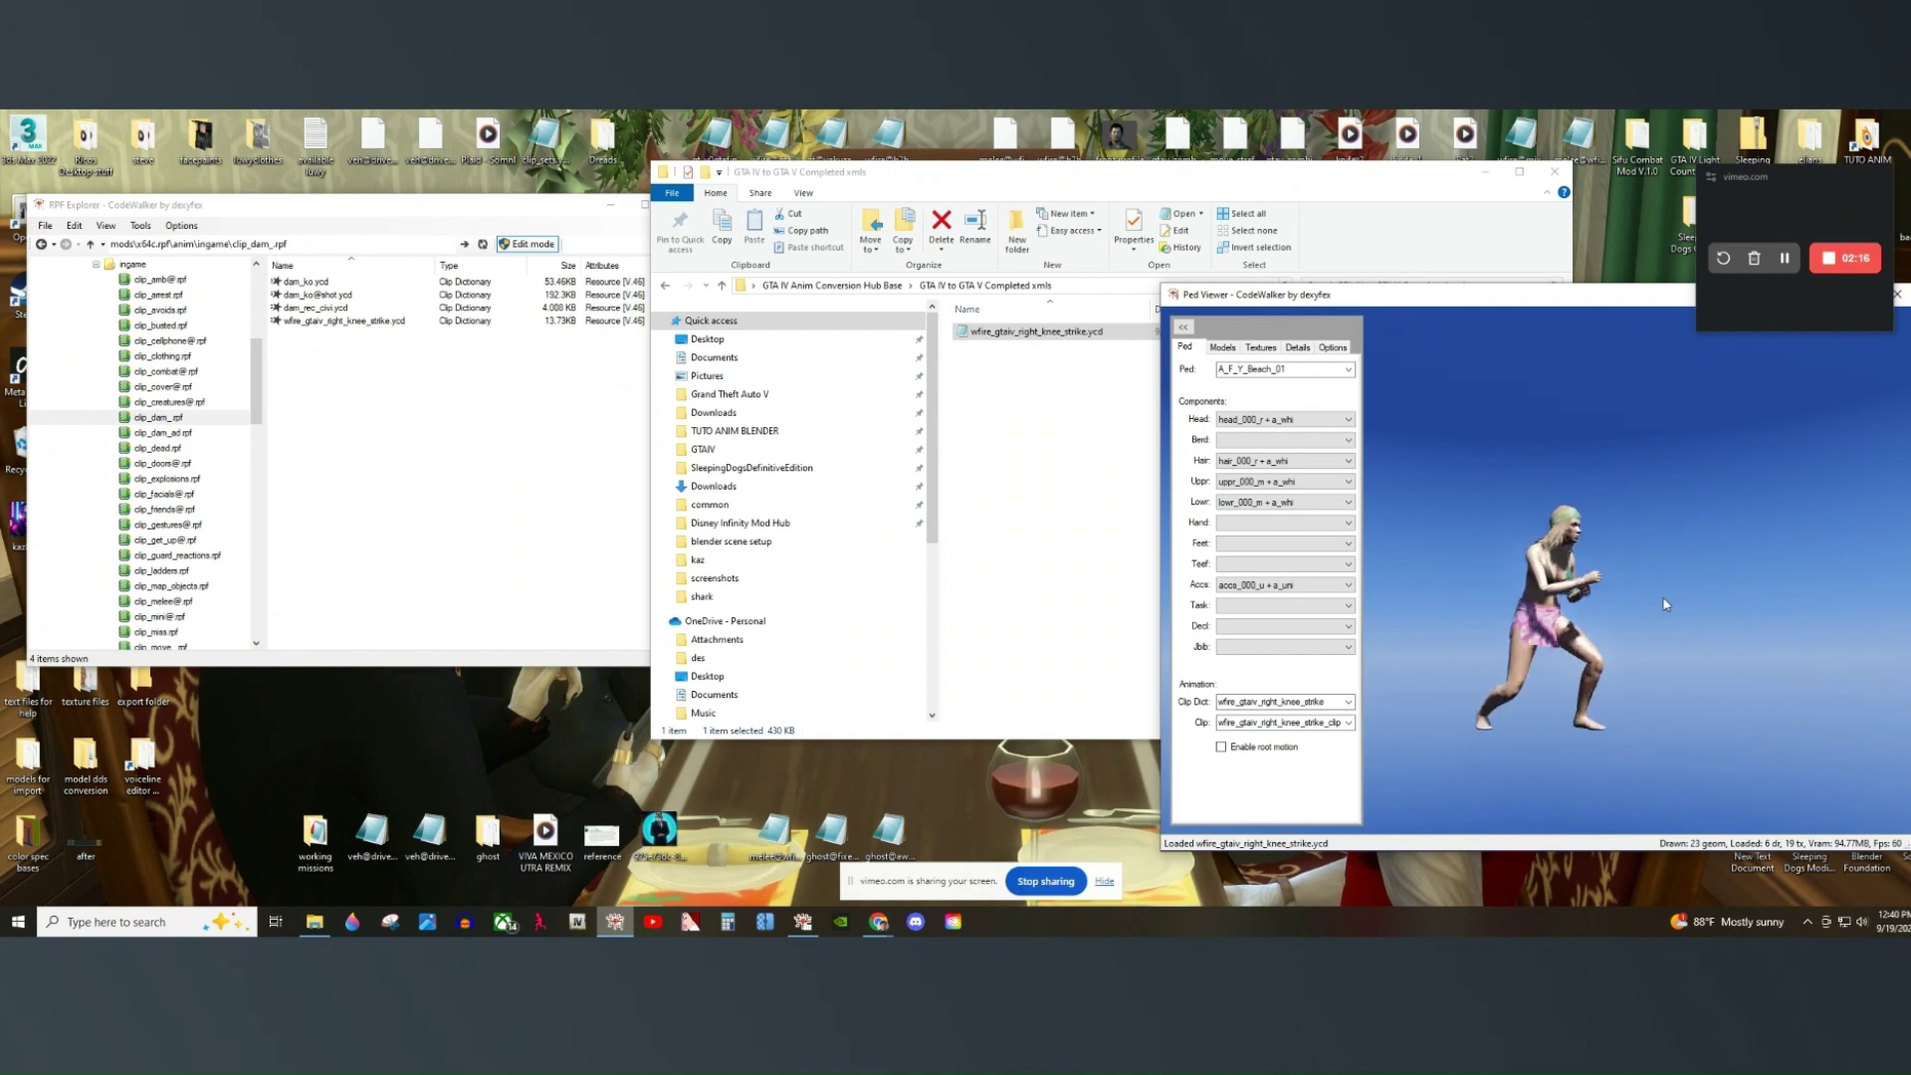
pyautogui.click(1223, 748)
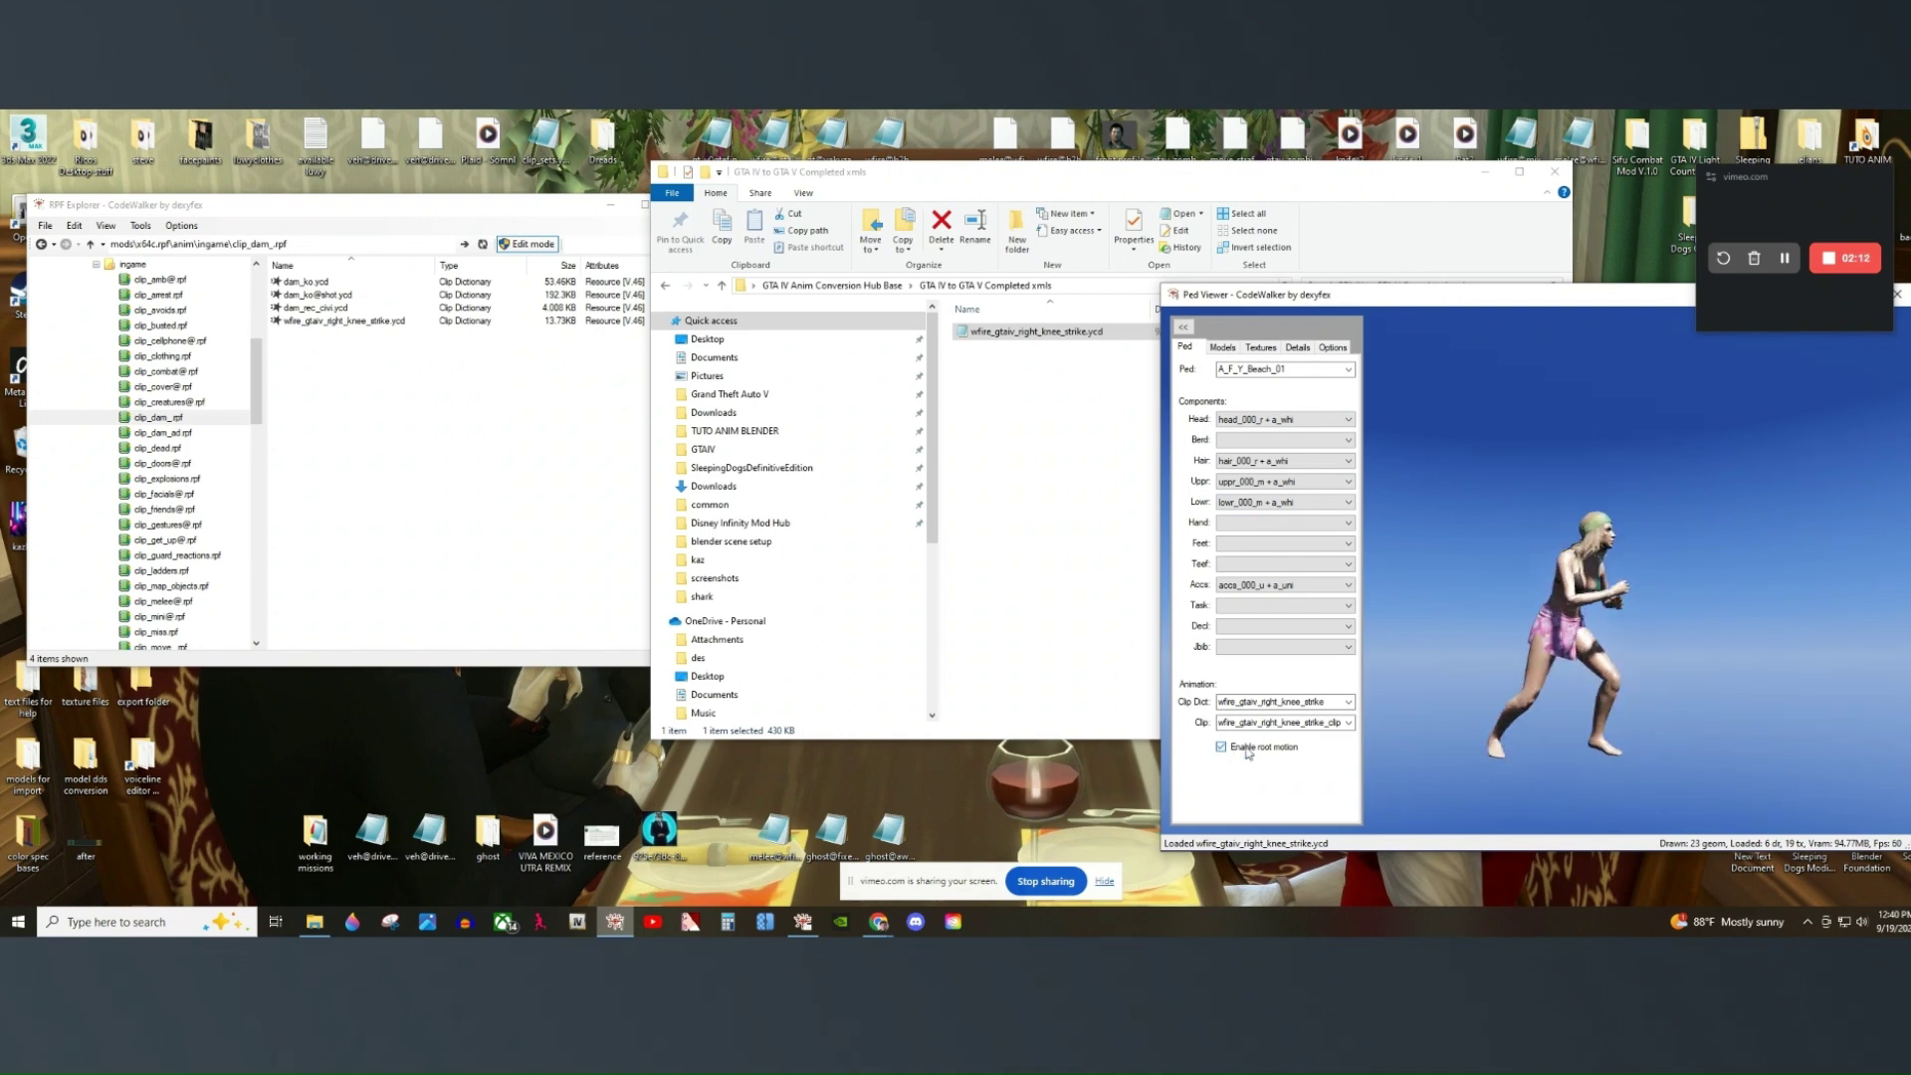
pyautogui.moveTo(1563, 403); pyautogui.dragTo(1398, 437)
pyautogui.moveTo(1597, 299); pyautogui.dragTo(1507, 289)
pyautogui.click(1784, 258)
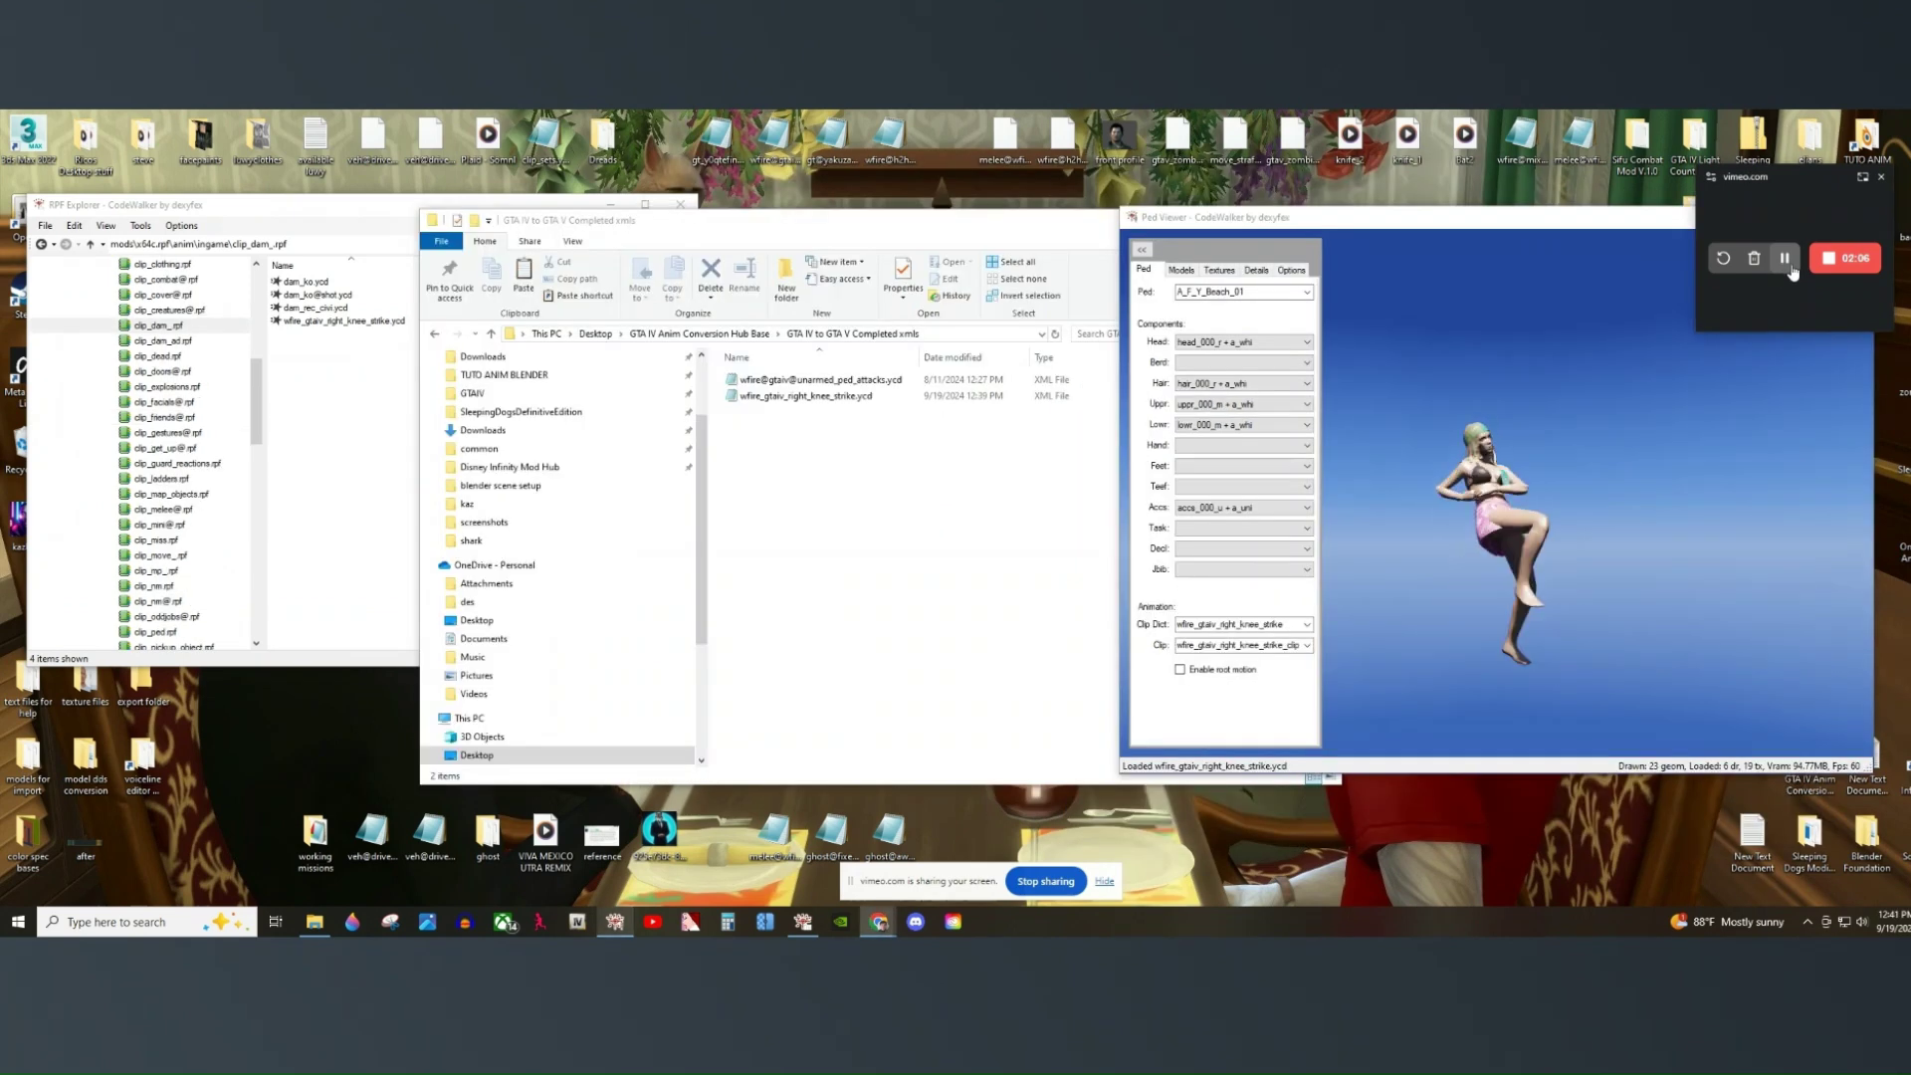
# Load the wfire@gtaiv@unarmed_ped_attacks clip dictionary and preview its right low blow punch clip with and without root motion.
pyautogui.doubleClick(1239, 625)
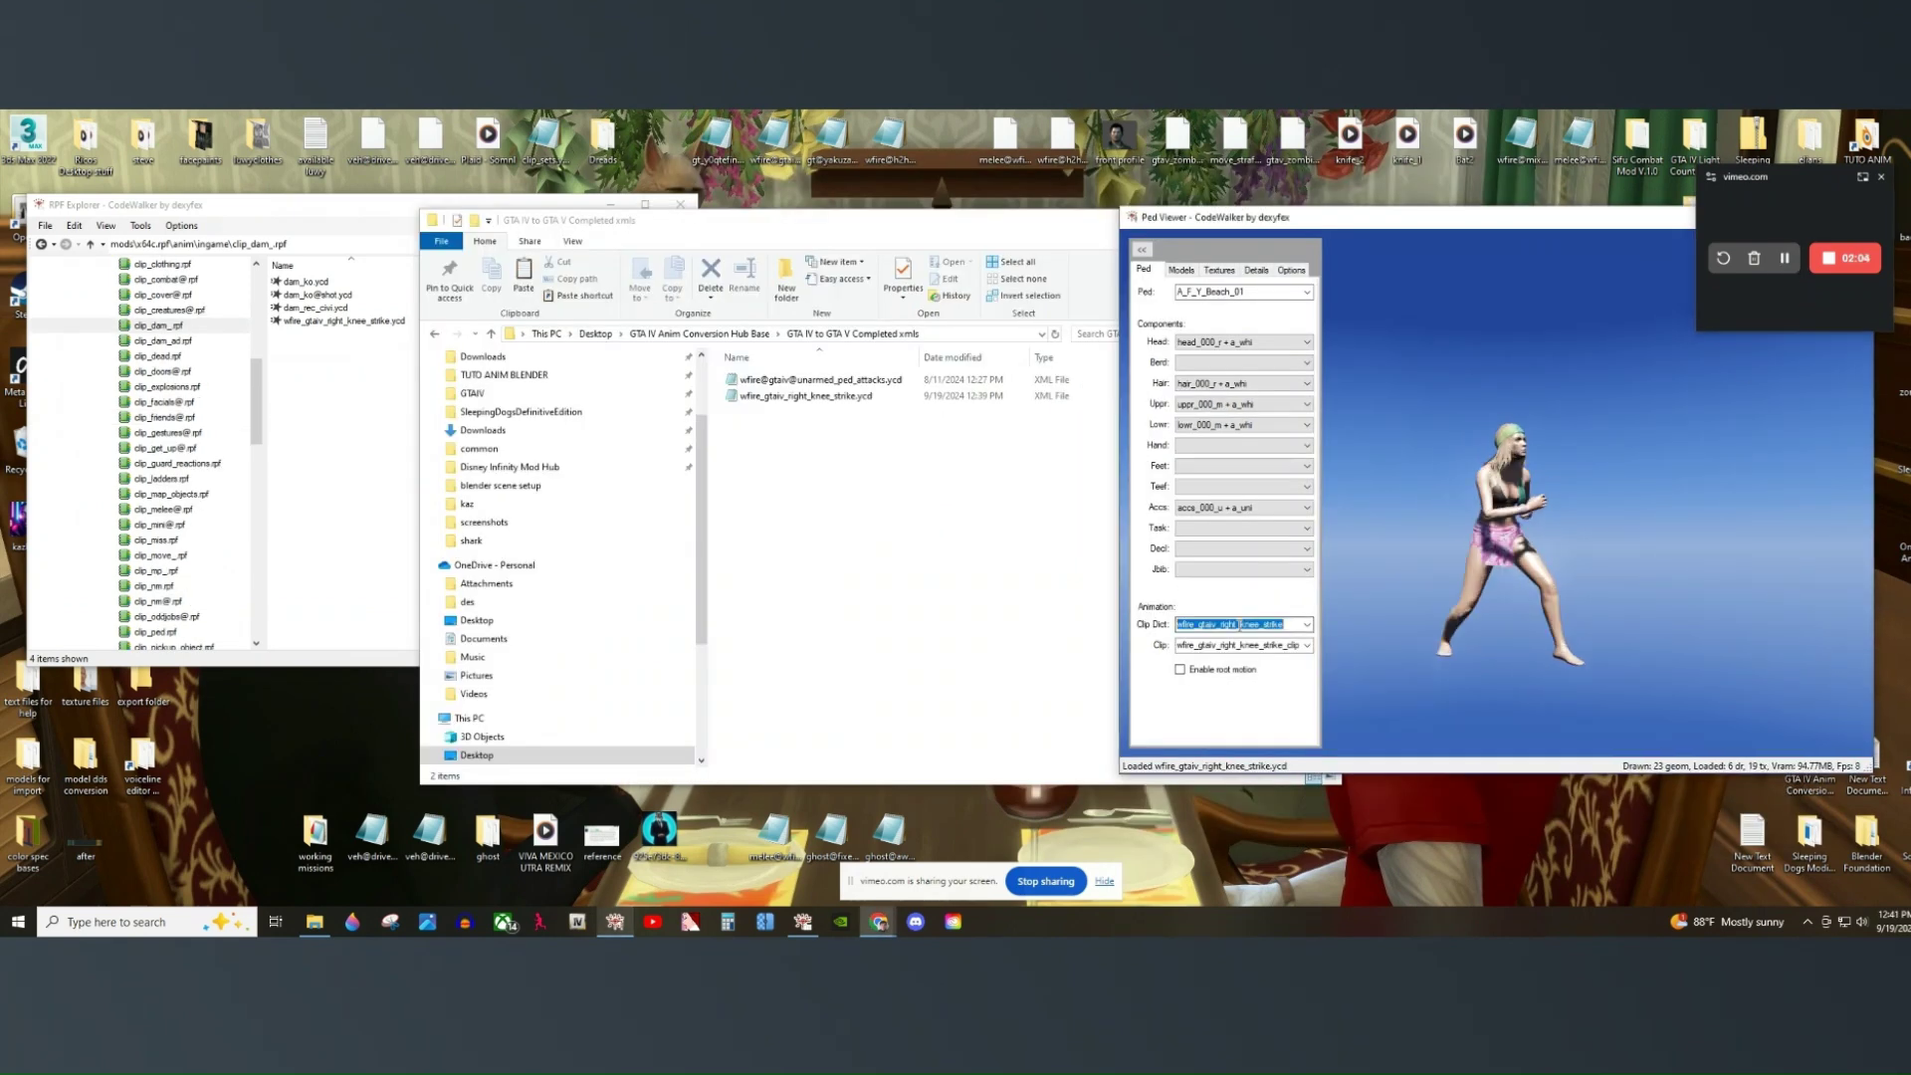
pyautogui.write('melee')
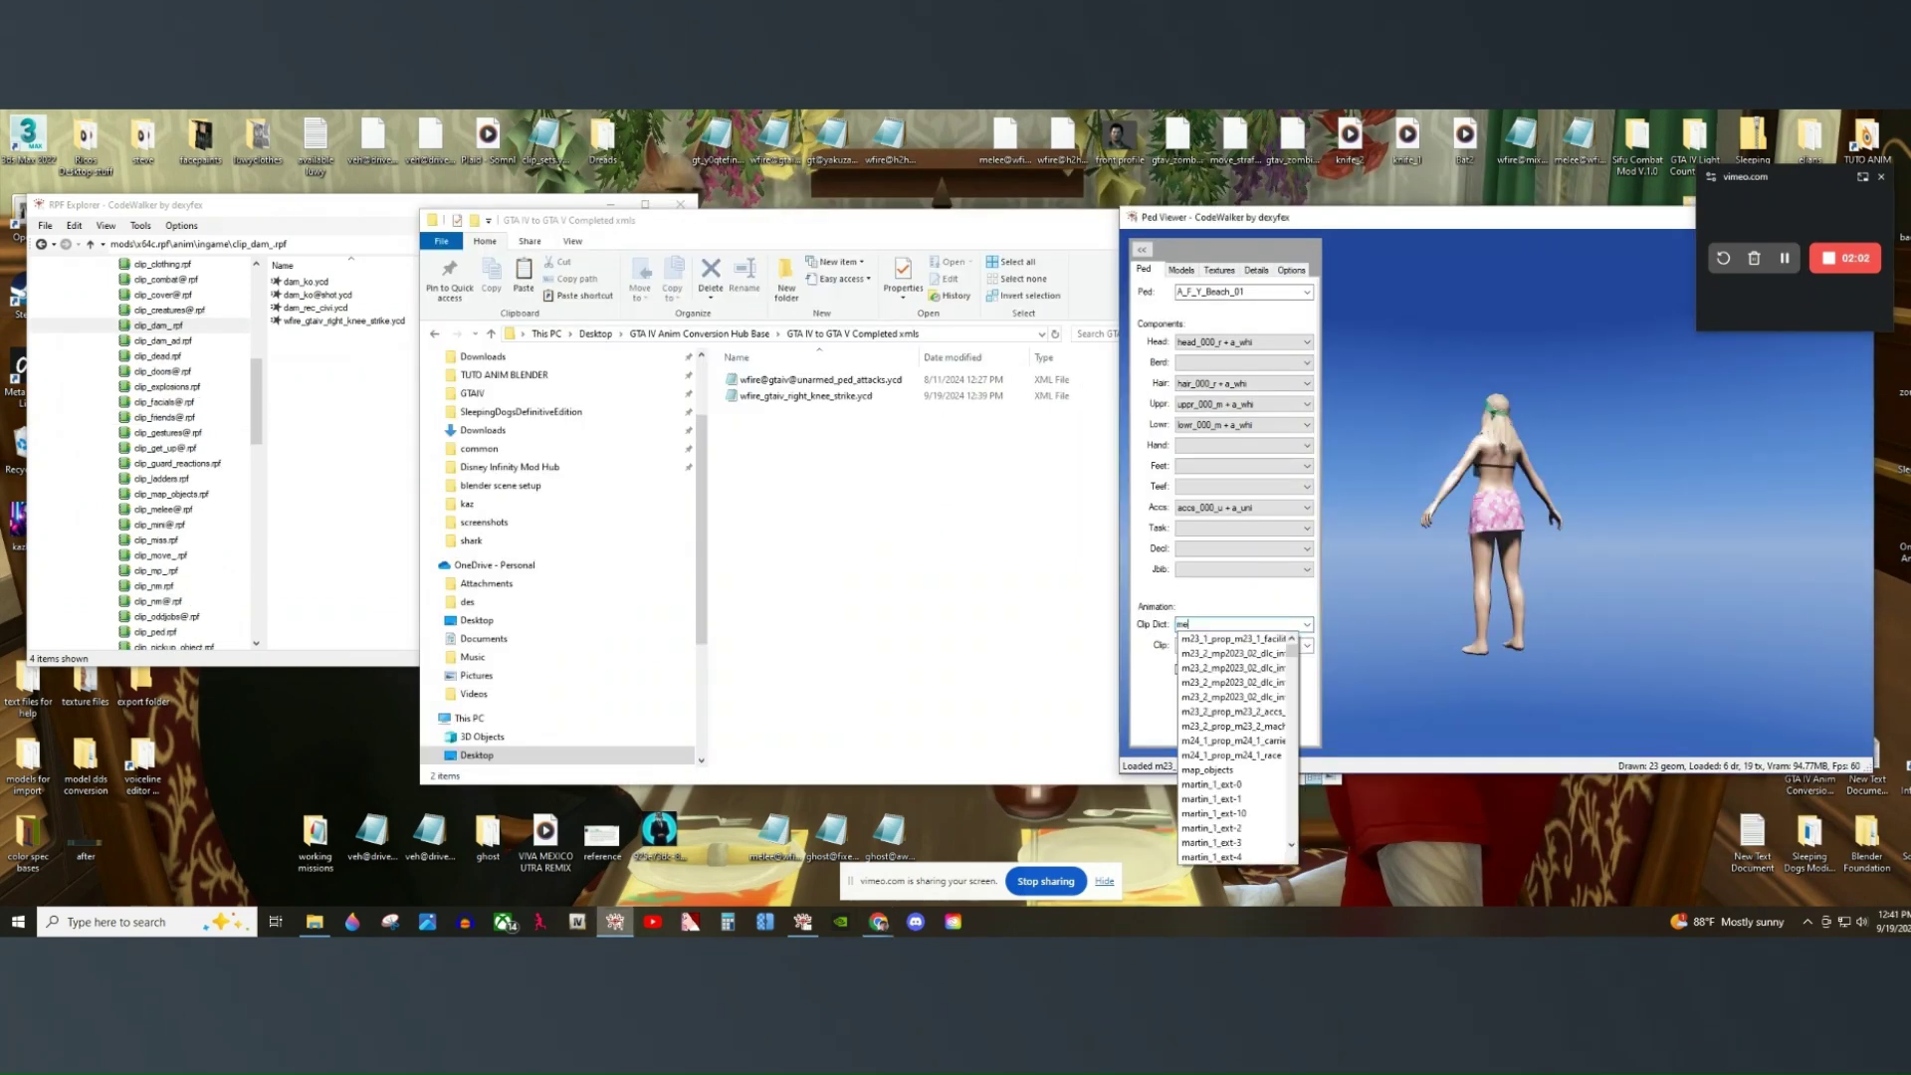
pyautogui.press('BackSpace')
pyautogui.write('wfire@gtaiv@light_paired_counter_anims')
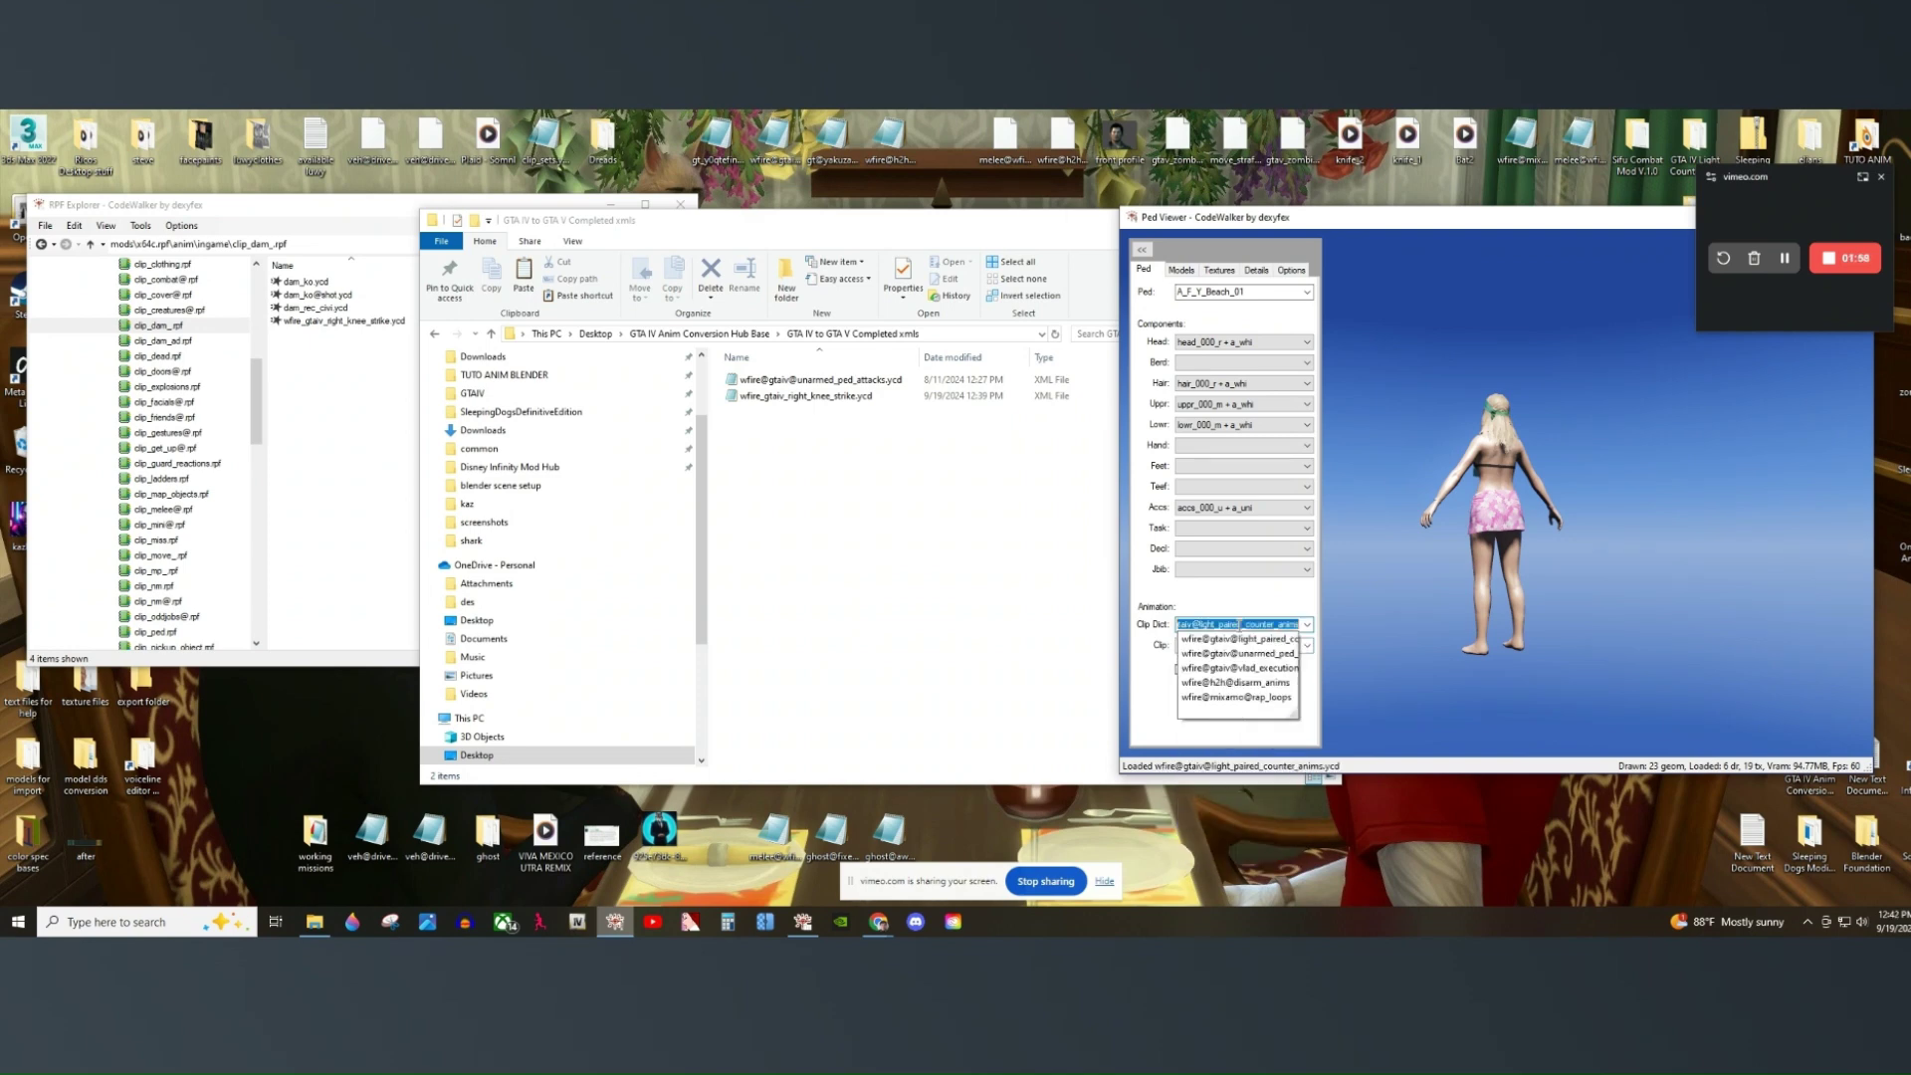
pyautogui.click(1256, 655)
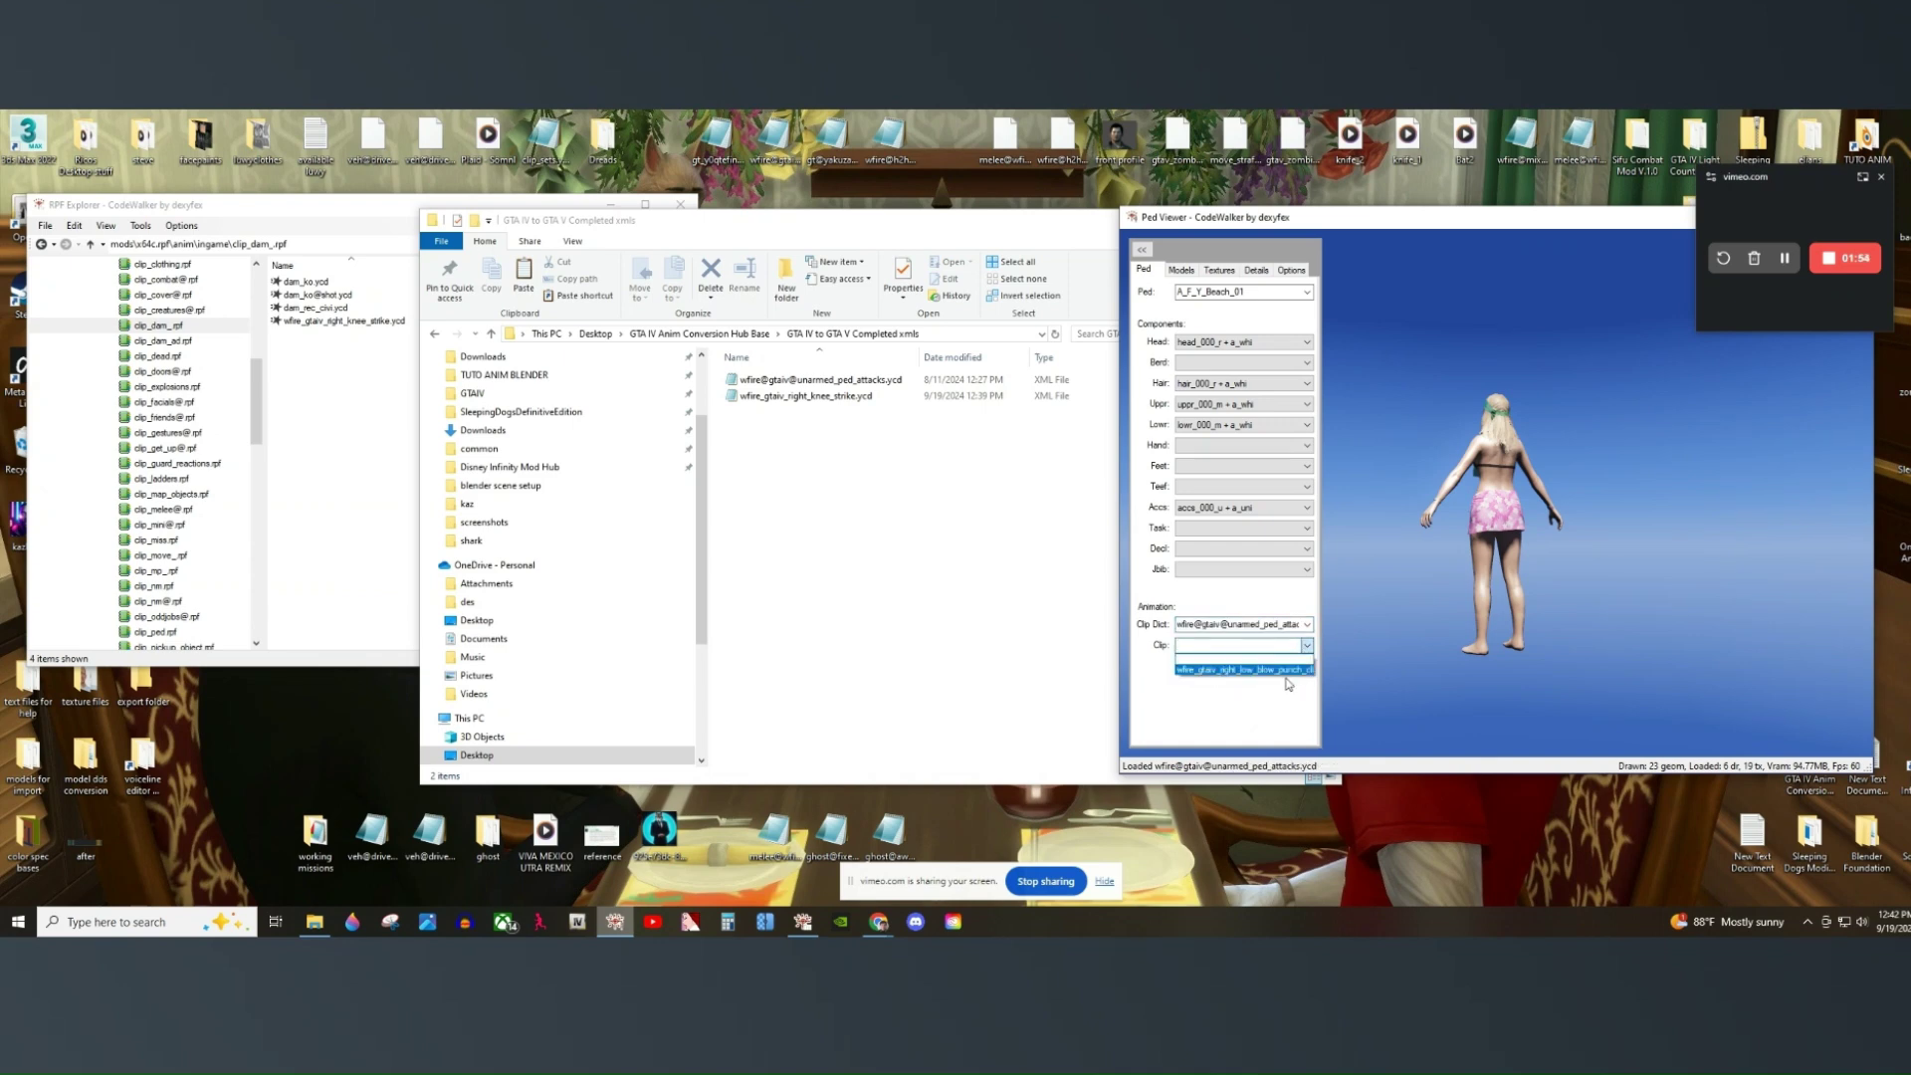
pyautogui.moveTo(1350, 621); pyautogui.dragTo(1518, 520)
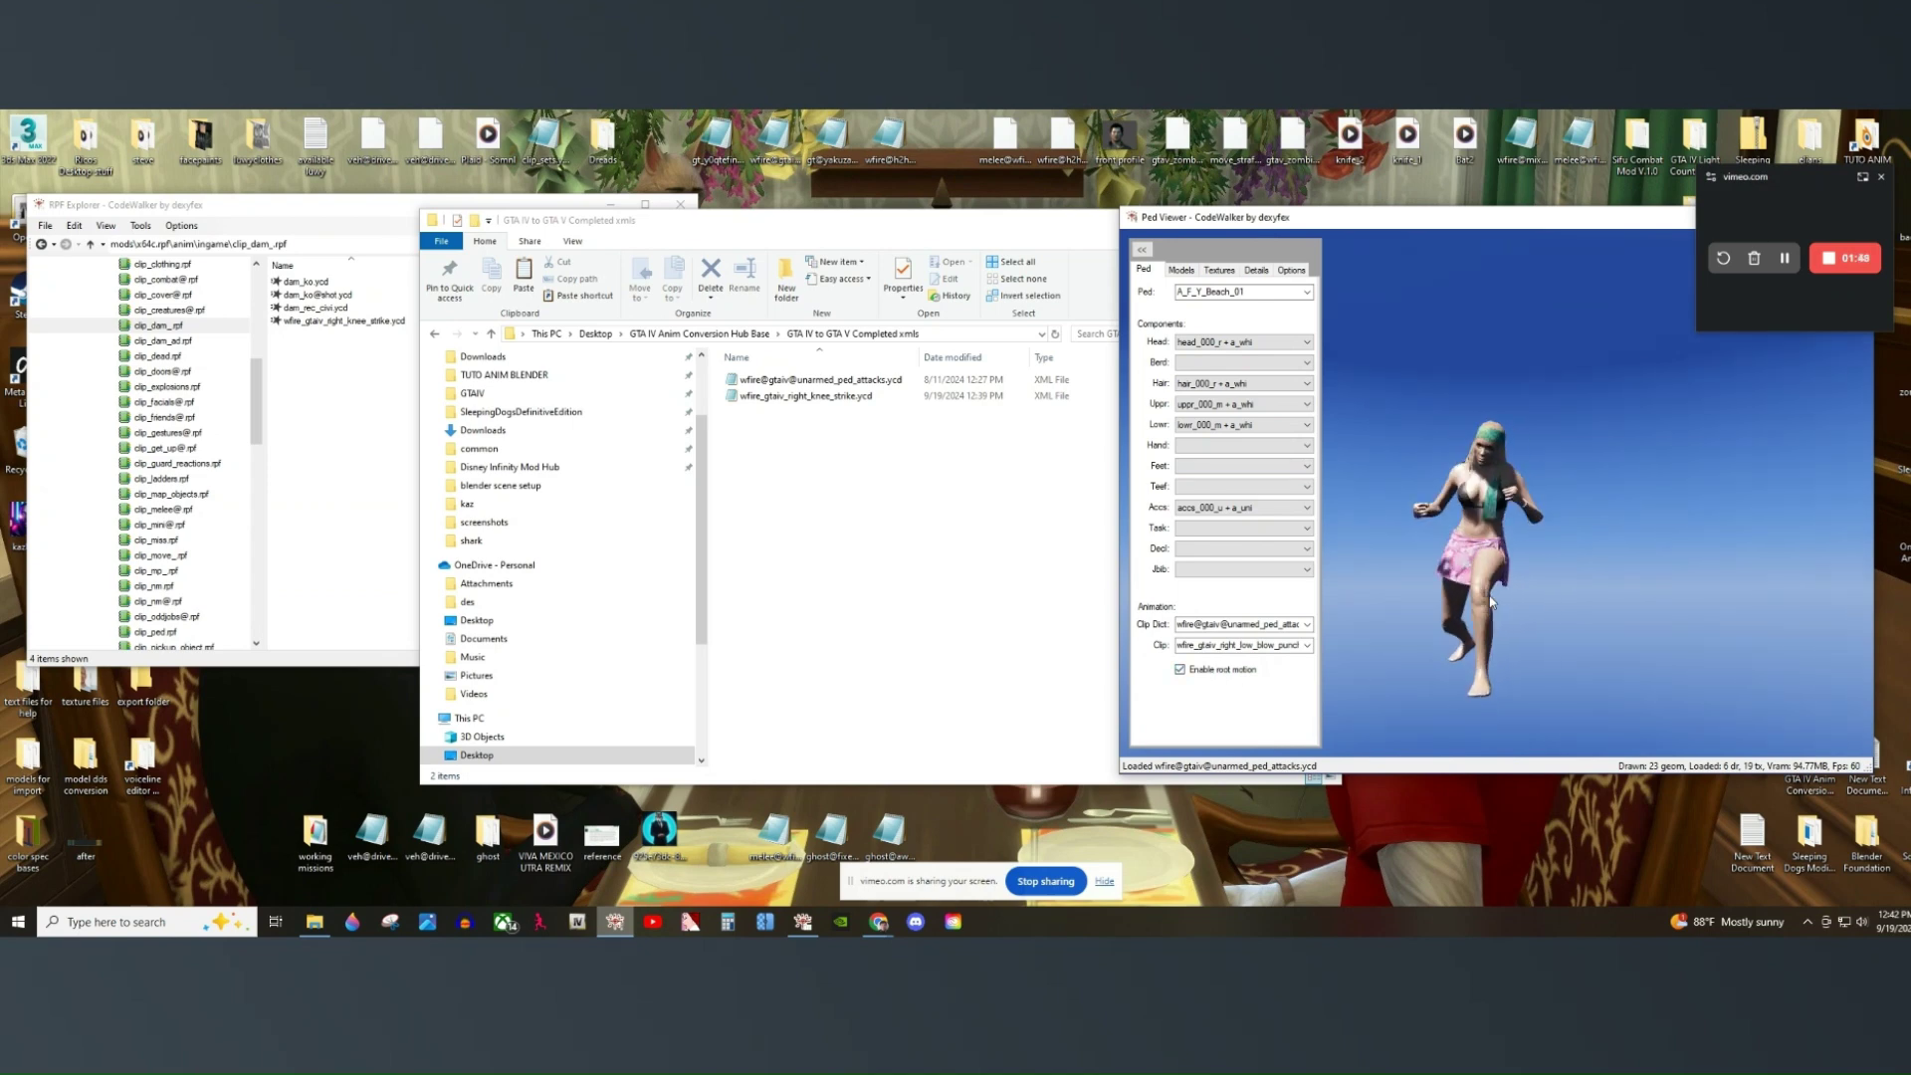
pyautogui.moveTo(1490, 601); pyautogui.dragTo(1771, 592)
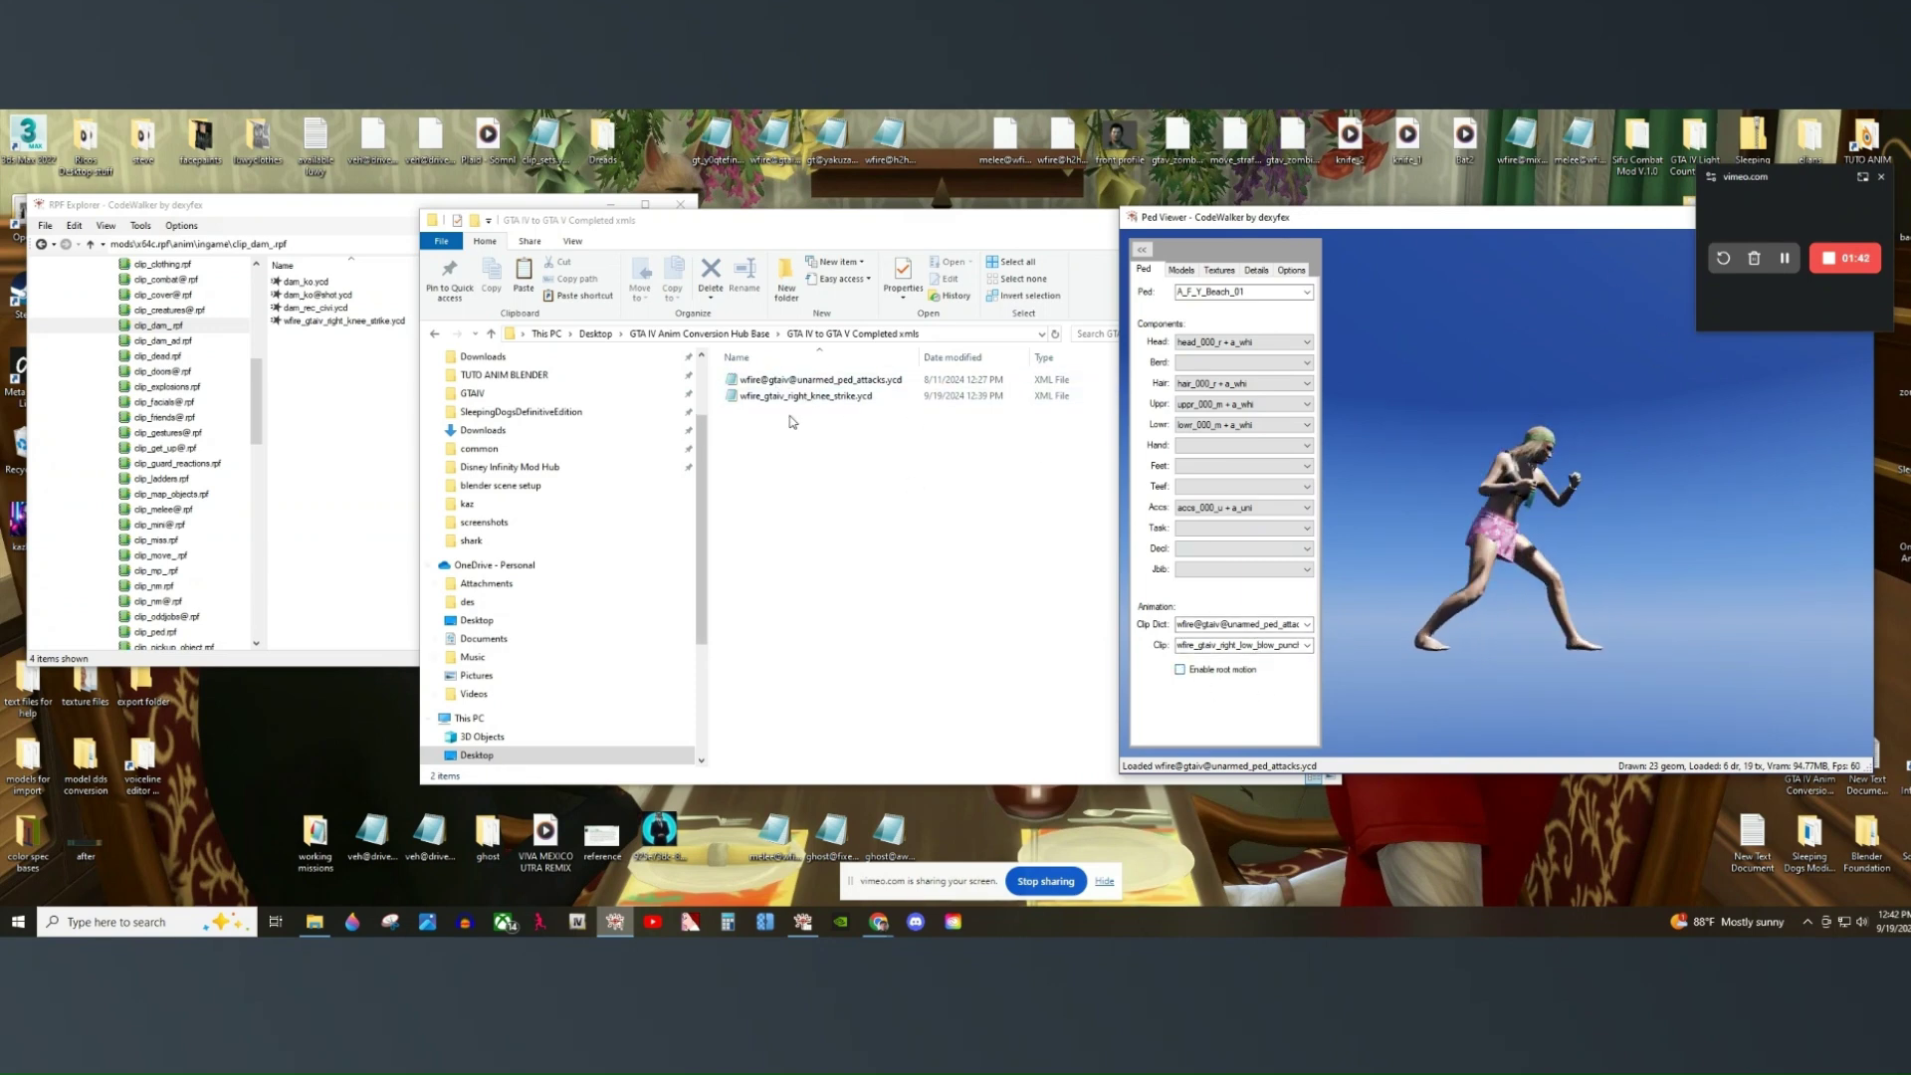
pyautogui.rightClick(844, 383)
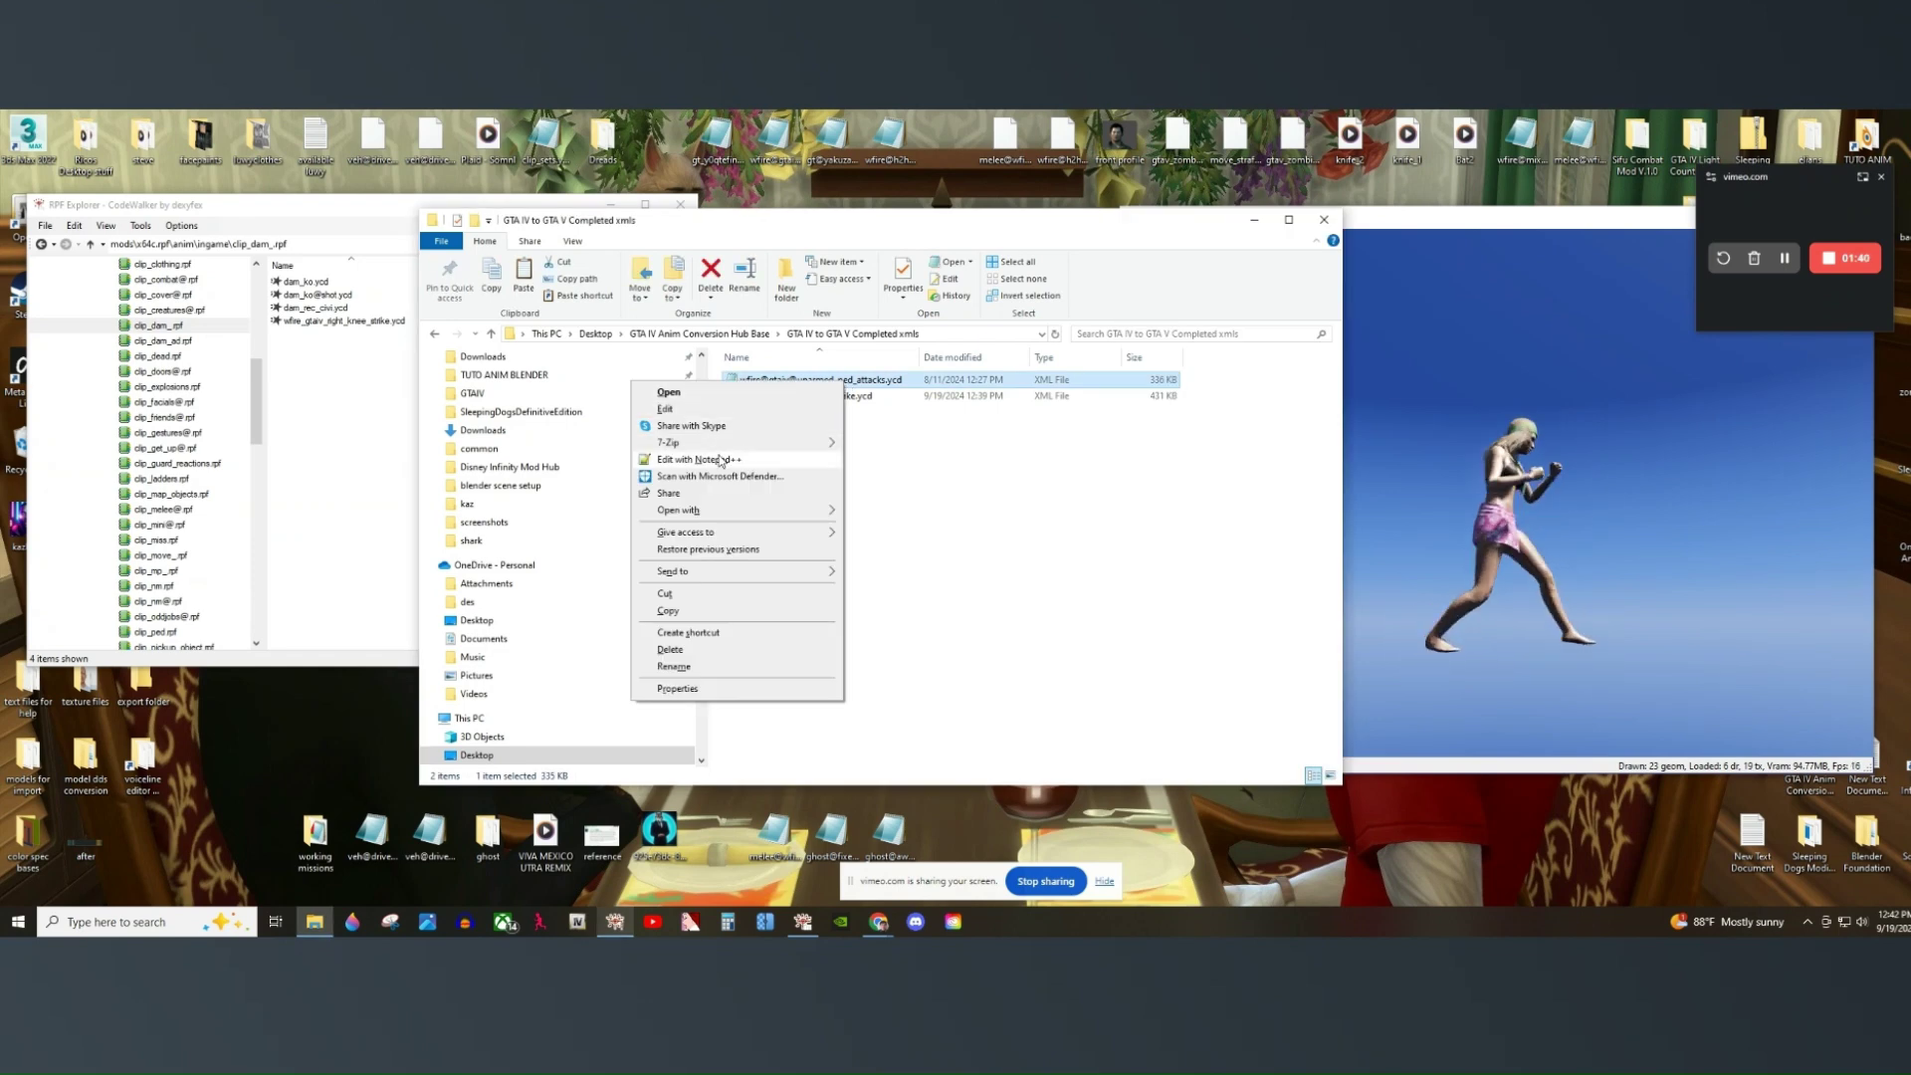
pyautogui.click(720, 460)
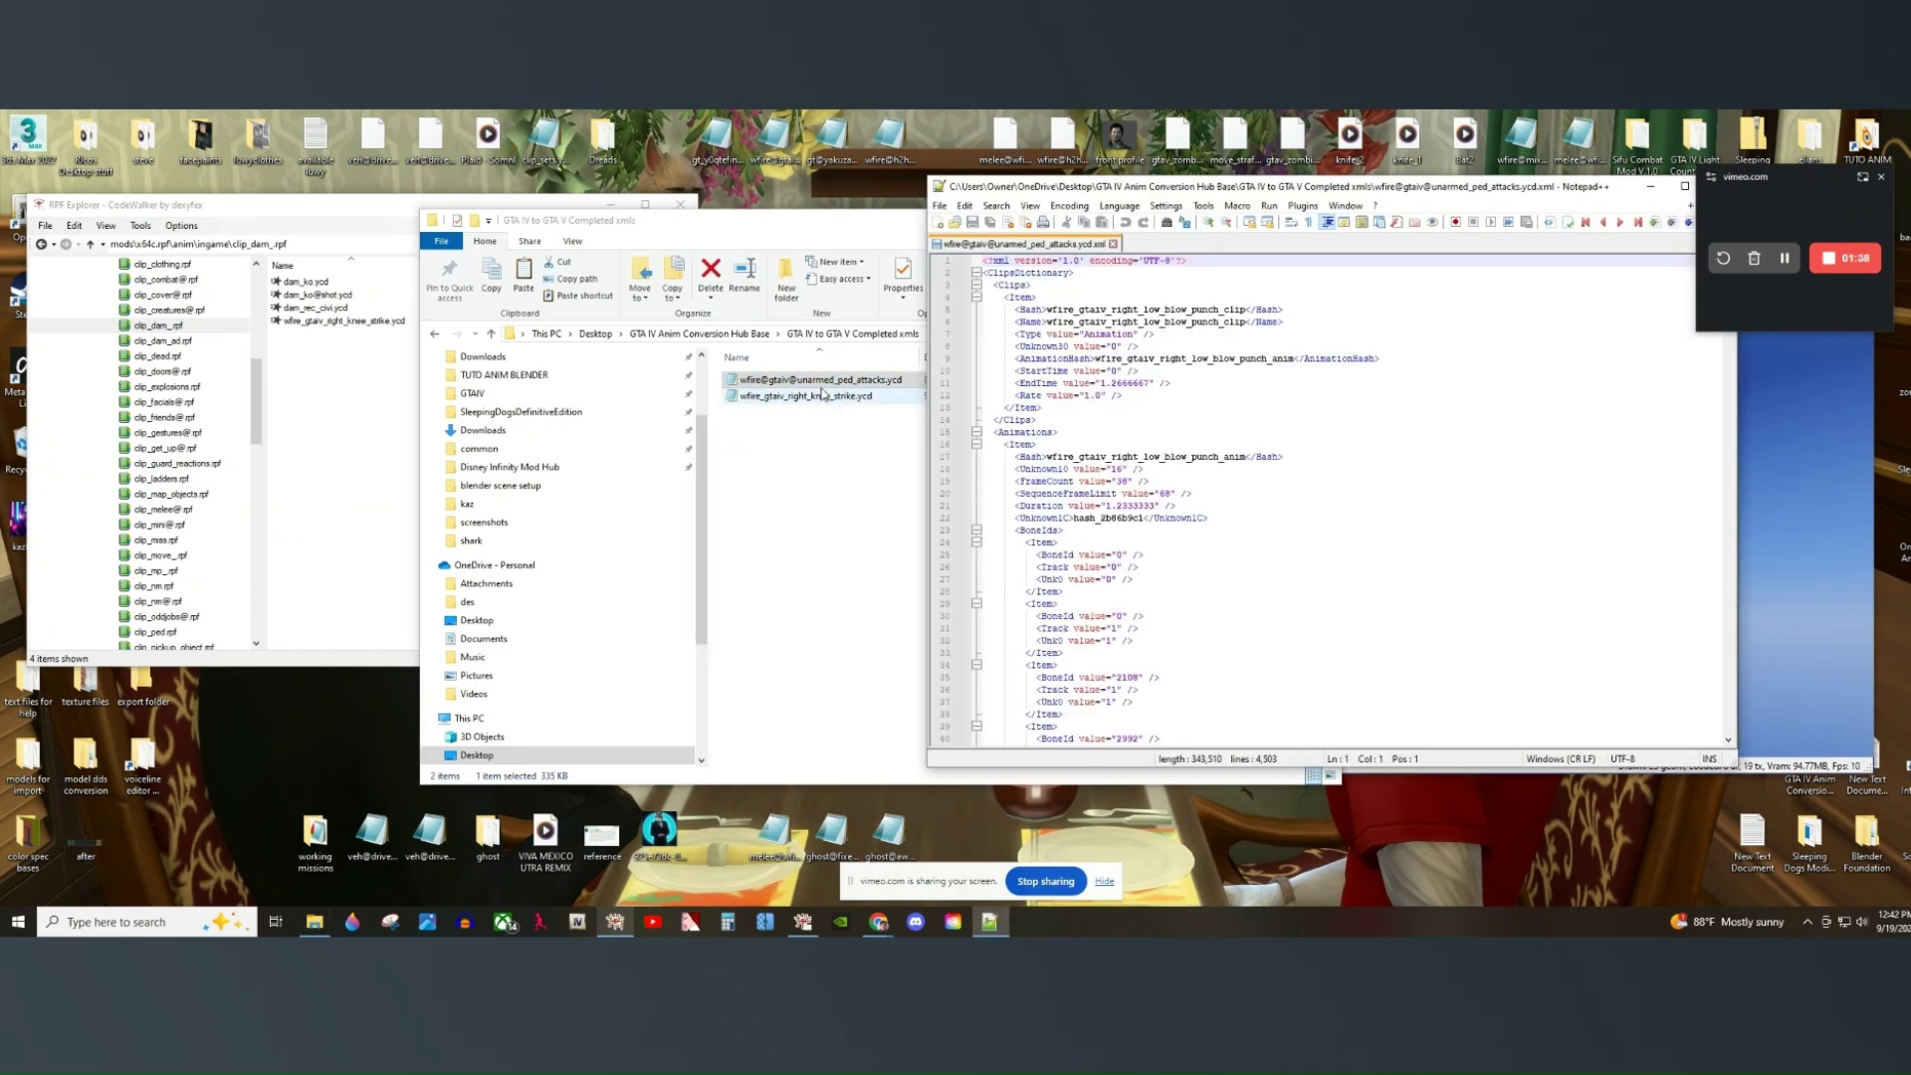
pyautogui.rightClick(802, 398)
pyautogui.click(707, 473)
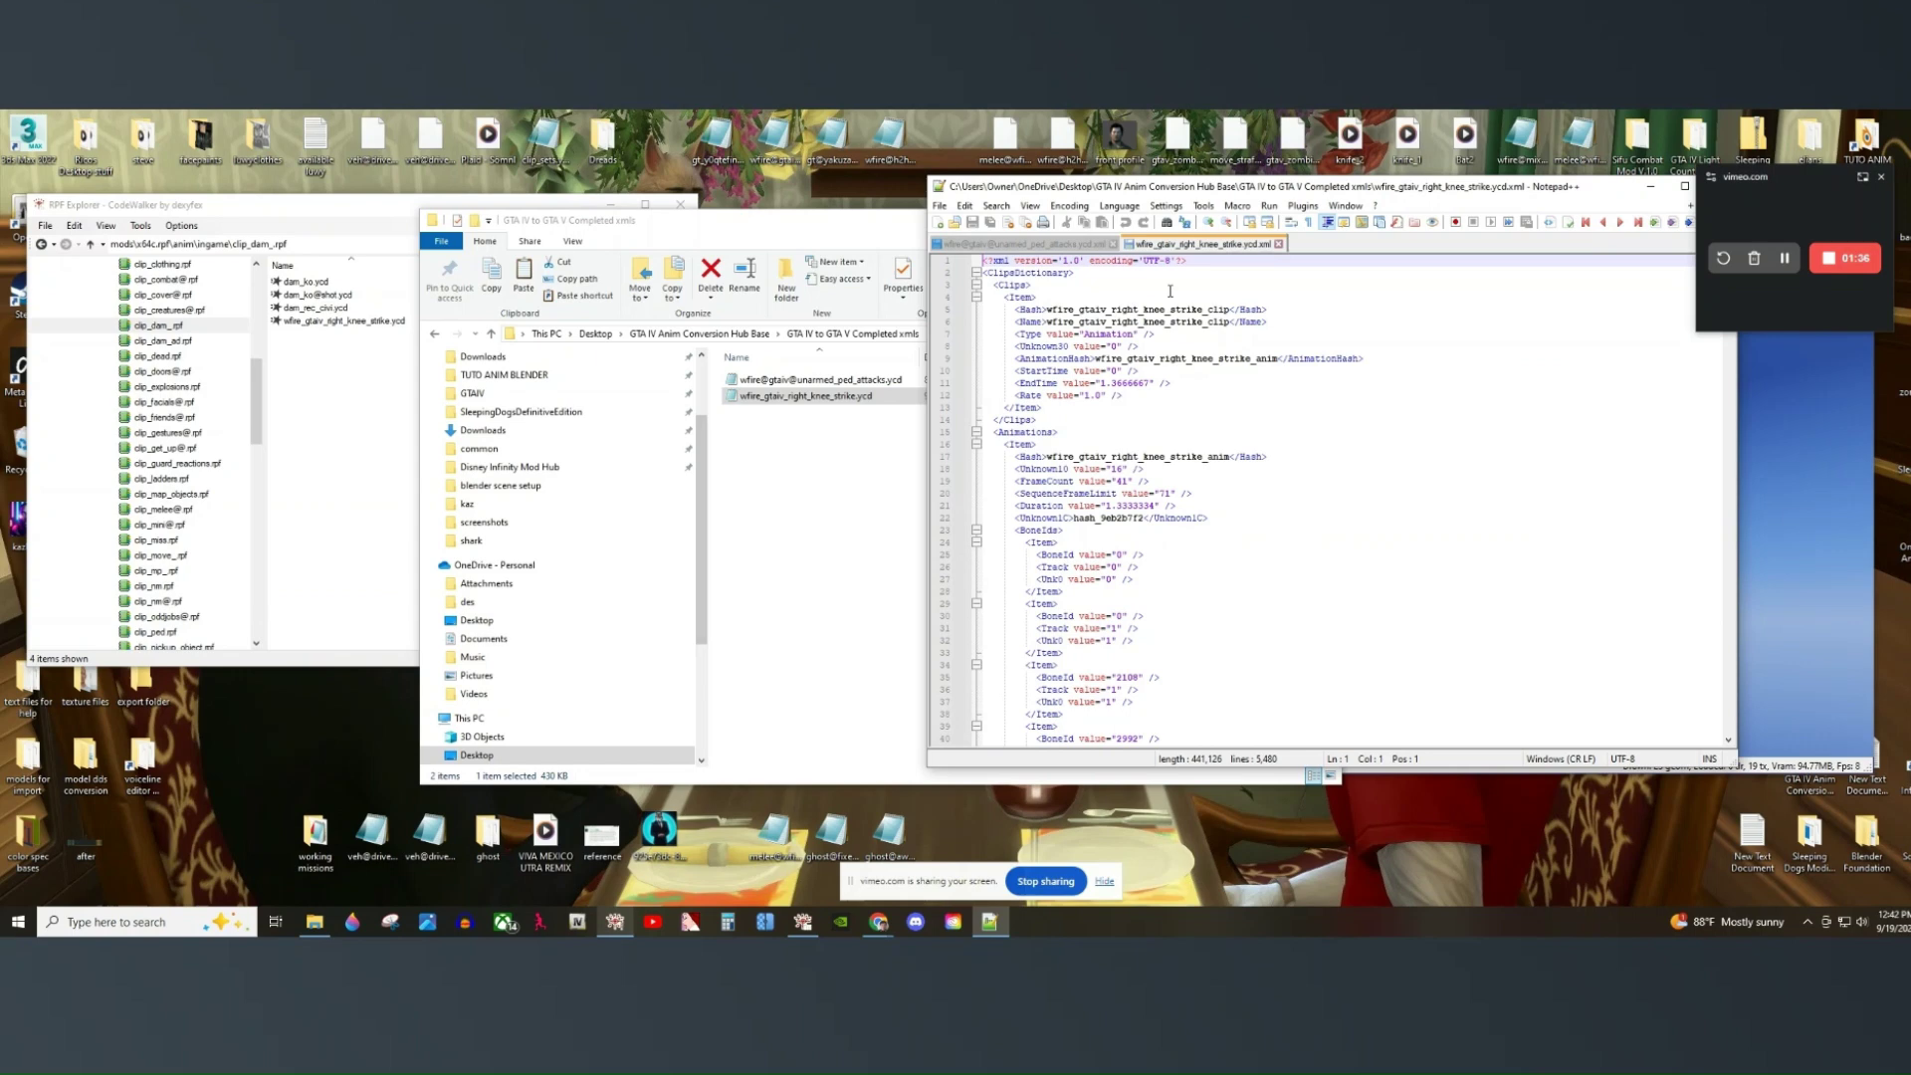
# Copy the knee strike's Item block from Clips into the unarmed_ped_attacks file, after the low blow punch clip's Item.
pyautogui.moveTo(1006, 296); pyautogui.dragTo(1042, 408)
pyautogui.rightClick(1102, 378)
pyautogui.click(1118, 402)
pyautogui.click(1065, 245)
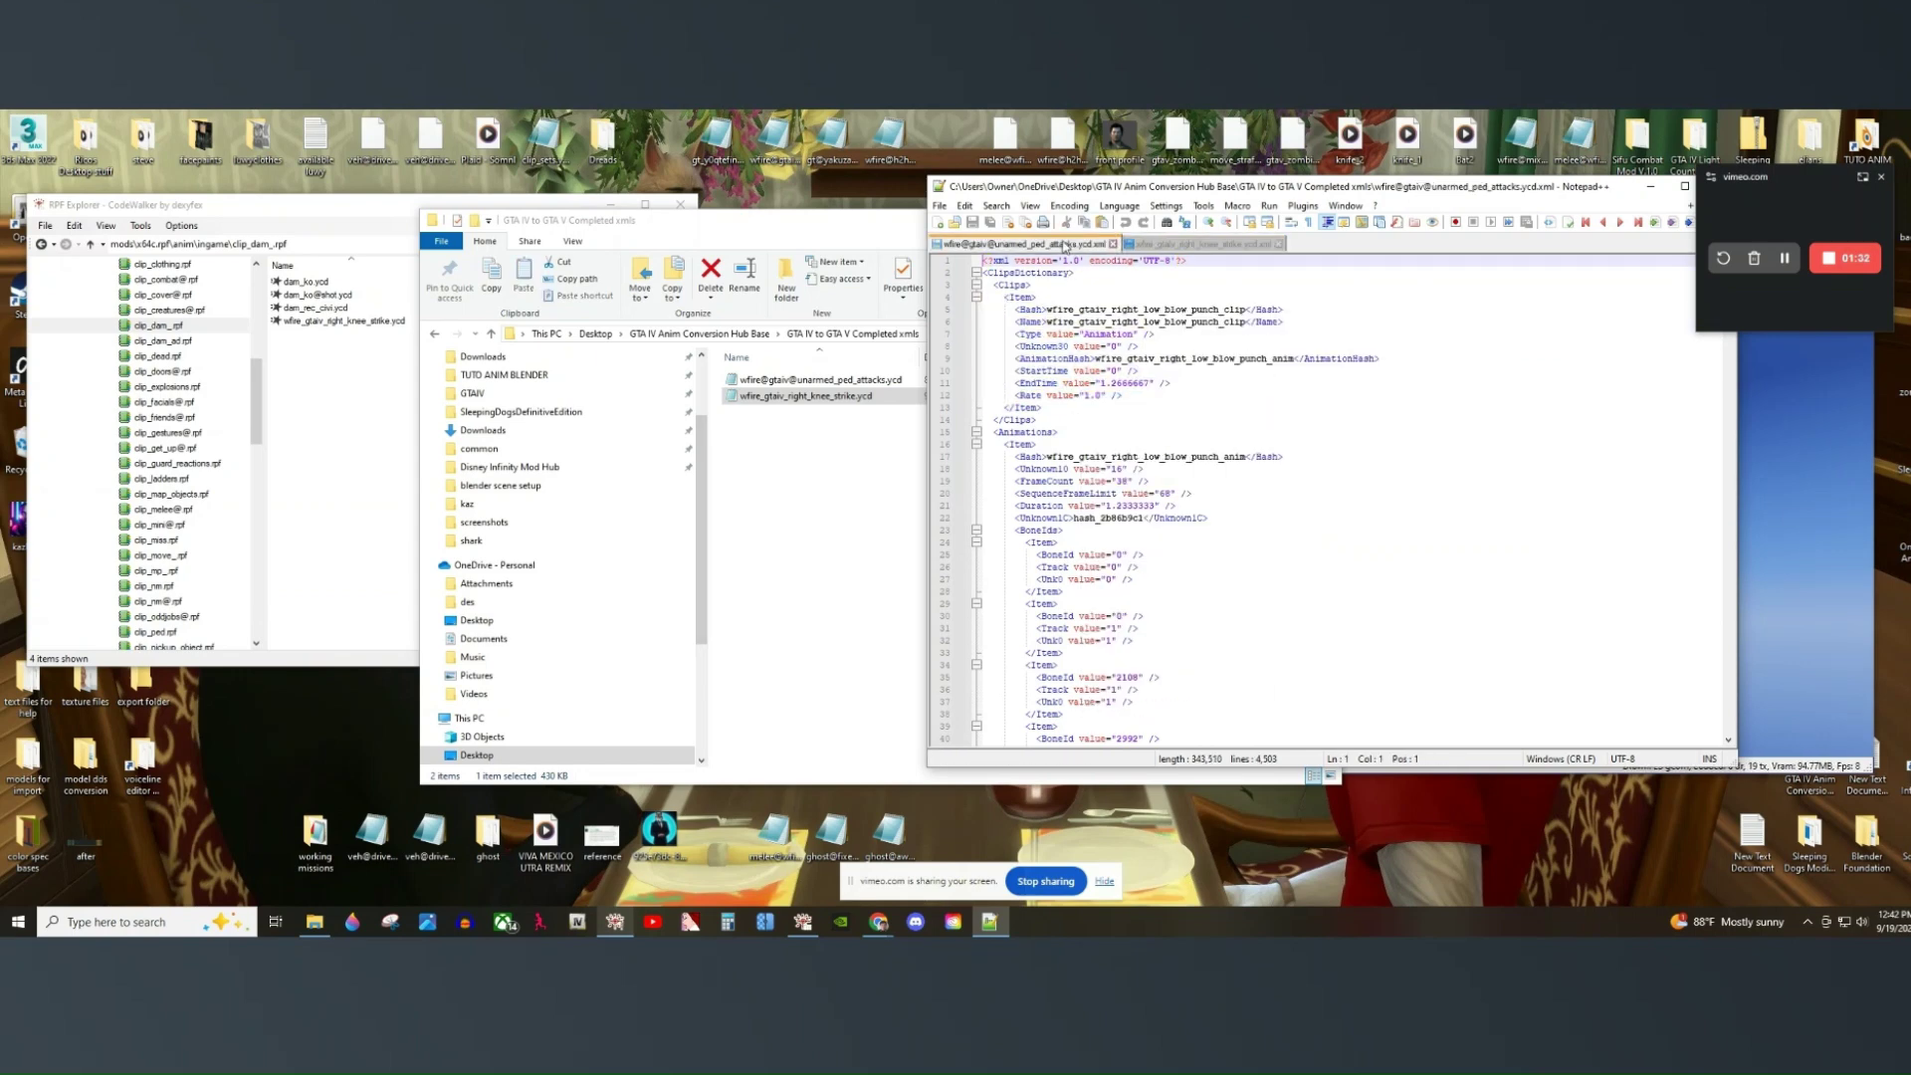
pyautogui.click(1057, 408)
pyautogui.press('Return')
pyautogui.rightClick(1040, 418)
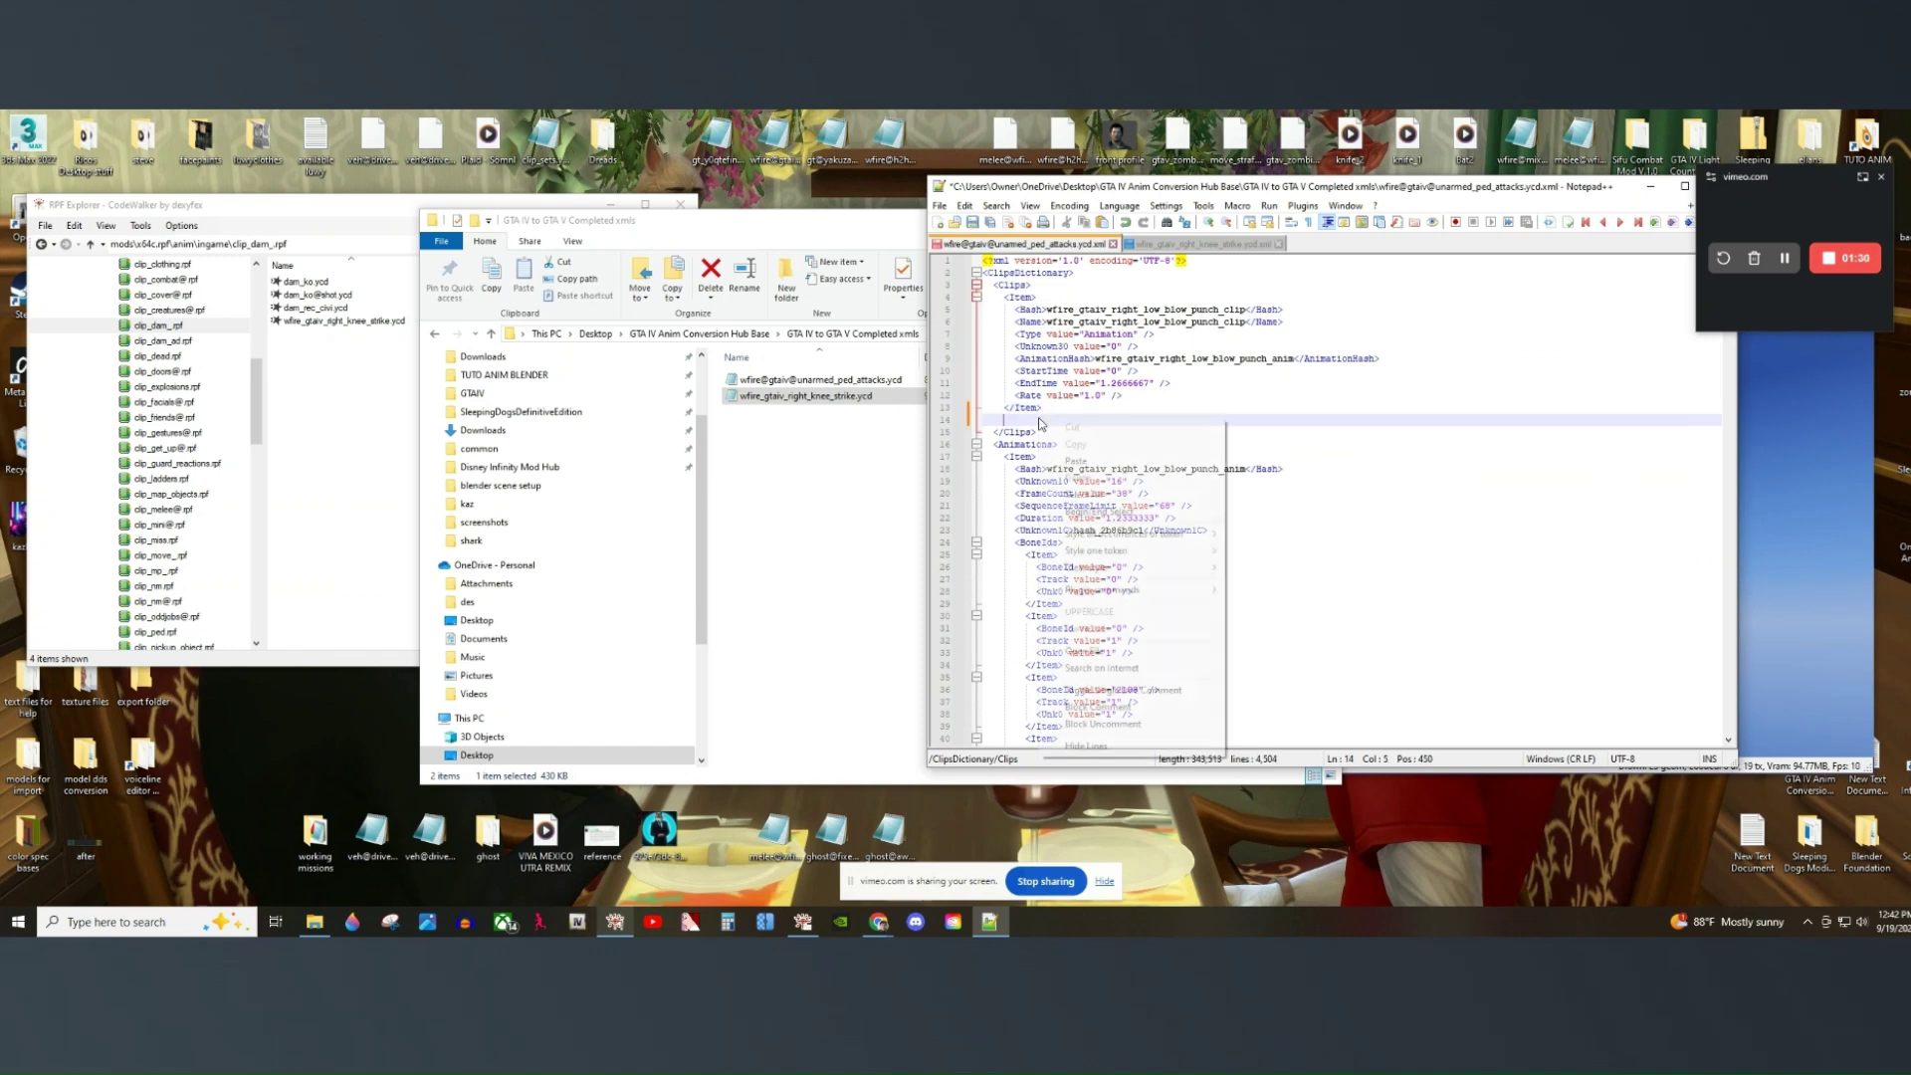
pyautogui.click(1095, 460)
# Collapse the Item block under Animations in the knee strike XML file and copy the whole block.
pyautogui.click(1203, 245)
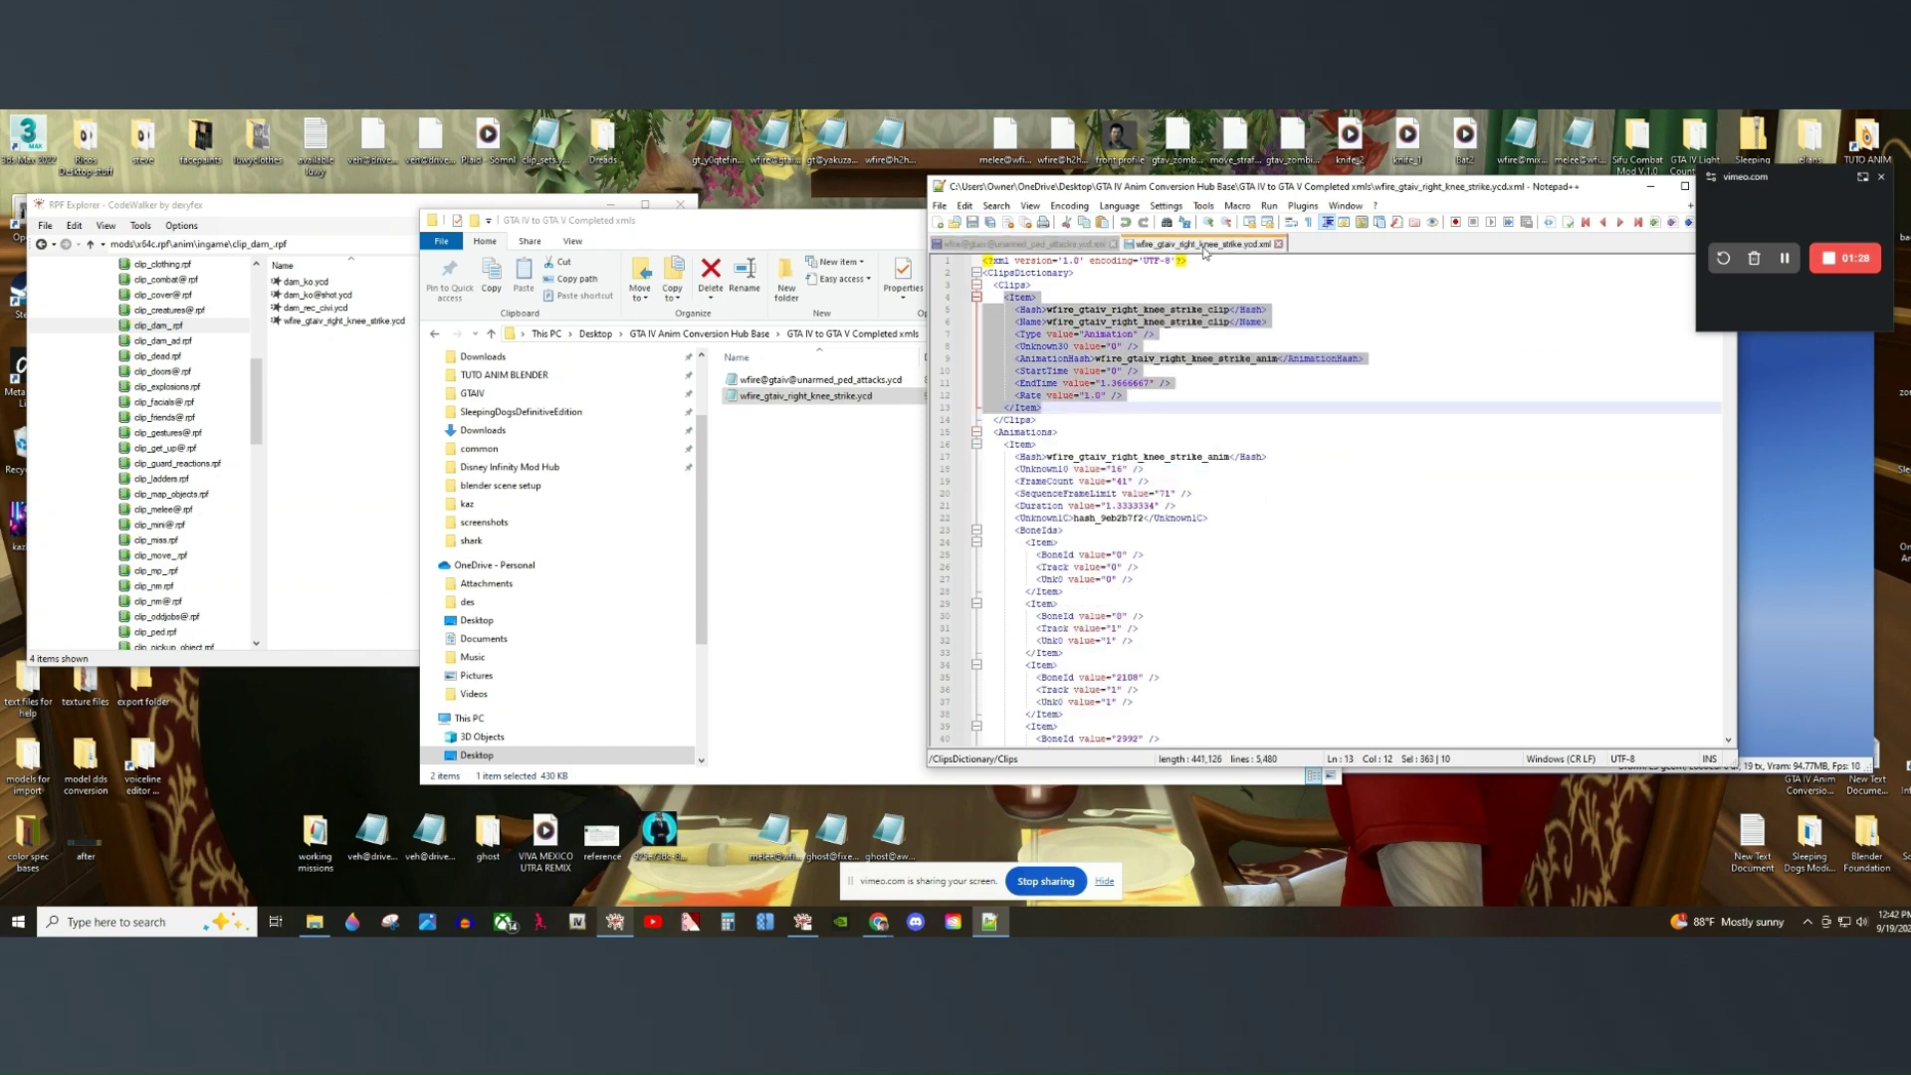
pyautogui.click(978, 445)
pyautogui.moveTo(1009, 444); pyautogui.dragTo(1000, 454)
pyautogui.rightClick(1025, 451)
pyautogui.click(1055, 472)
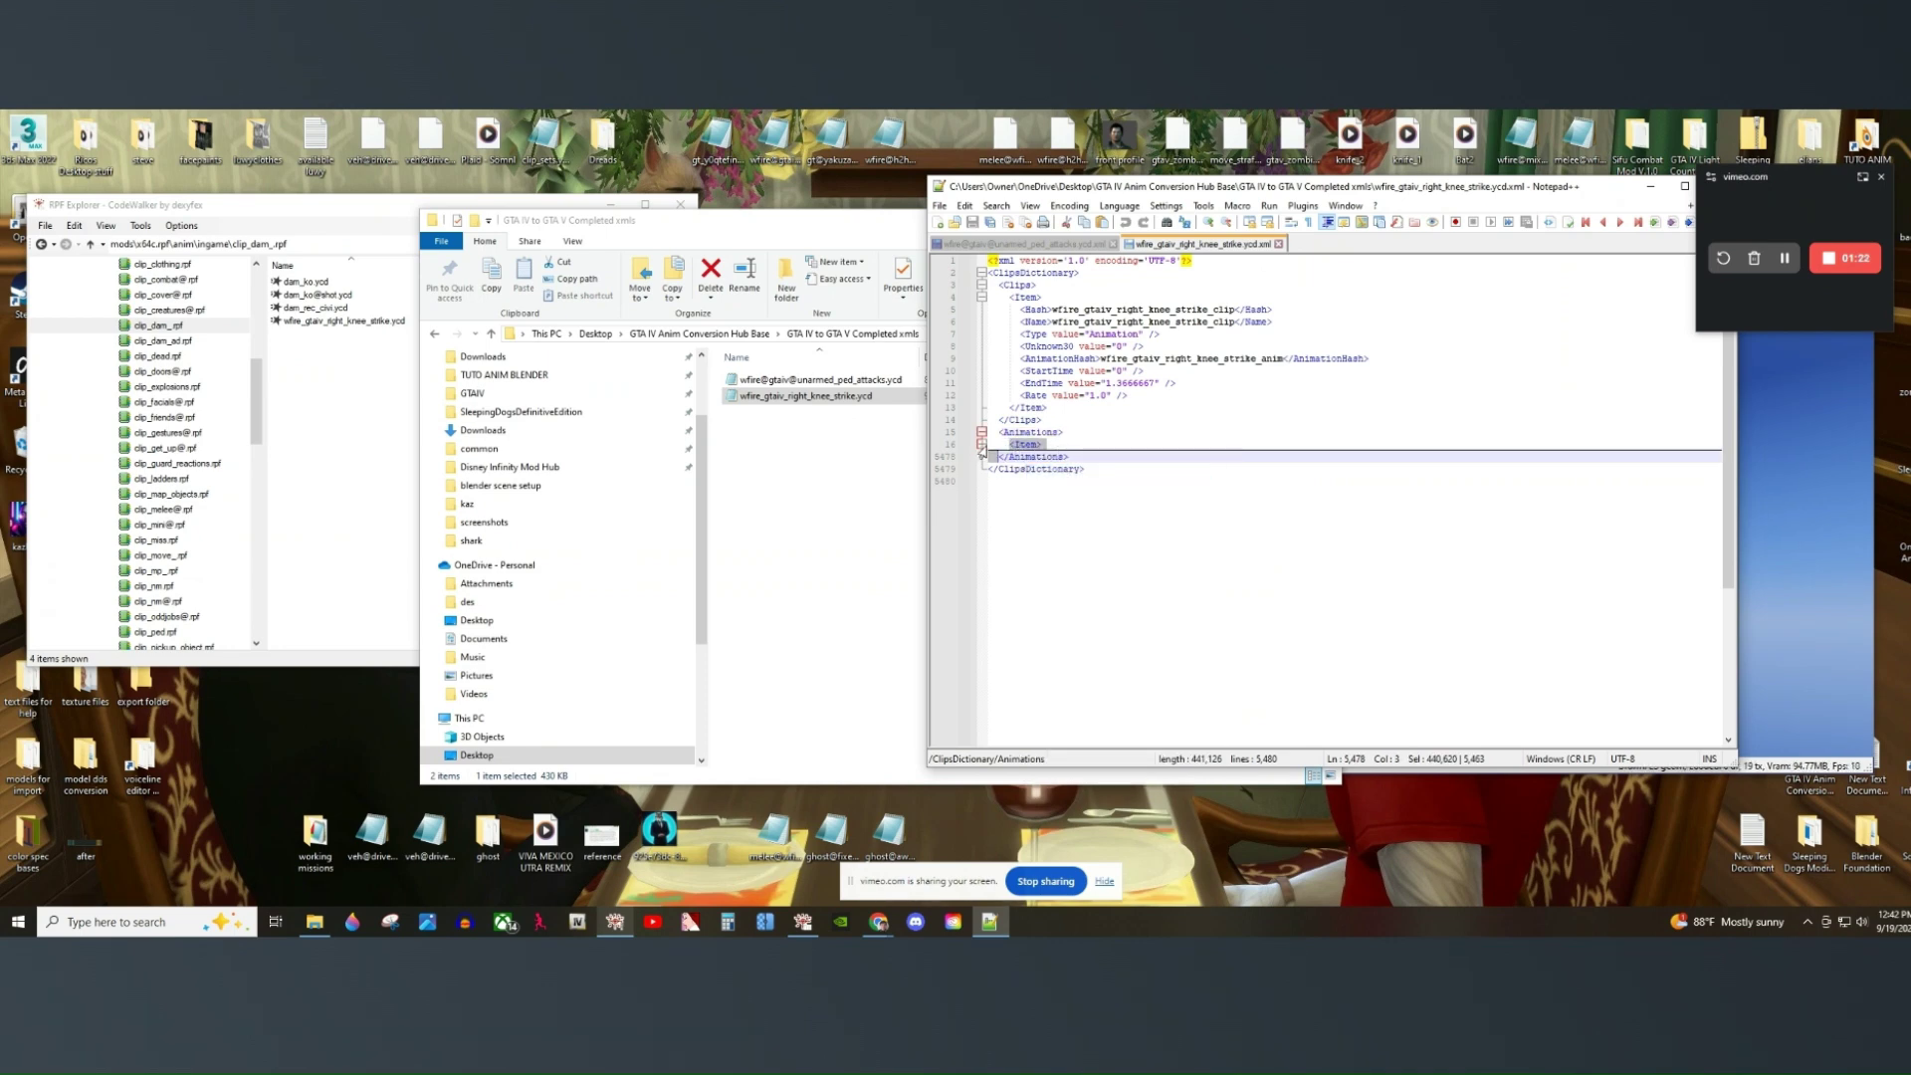
# Paste the copied knee strike animation Item at the start of Animations in the unarmed_ped_attacks file, before the low blow punch Item.
pyautogui.click(1080, 246)
pyautogui.scroll(-3, 1077, 453)
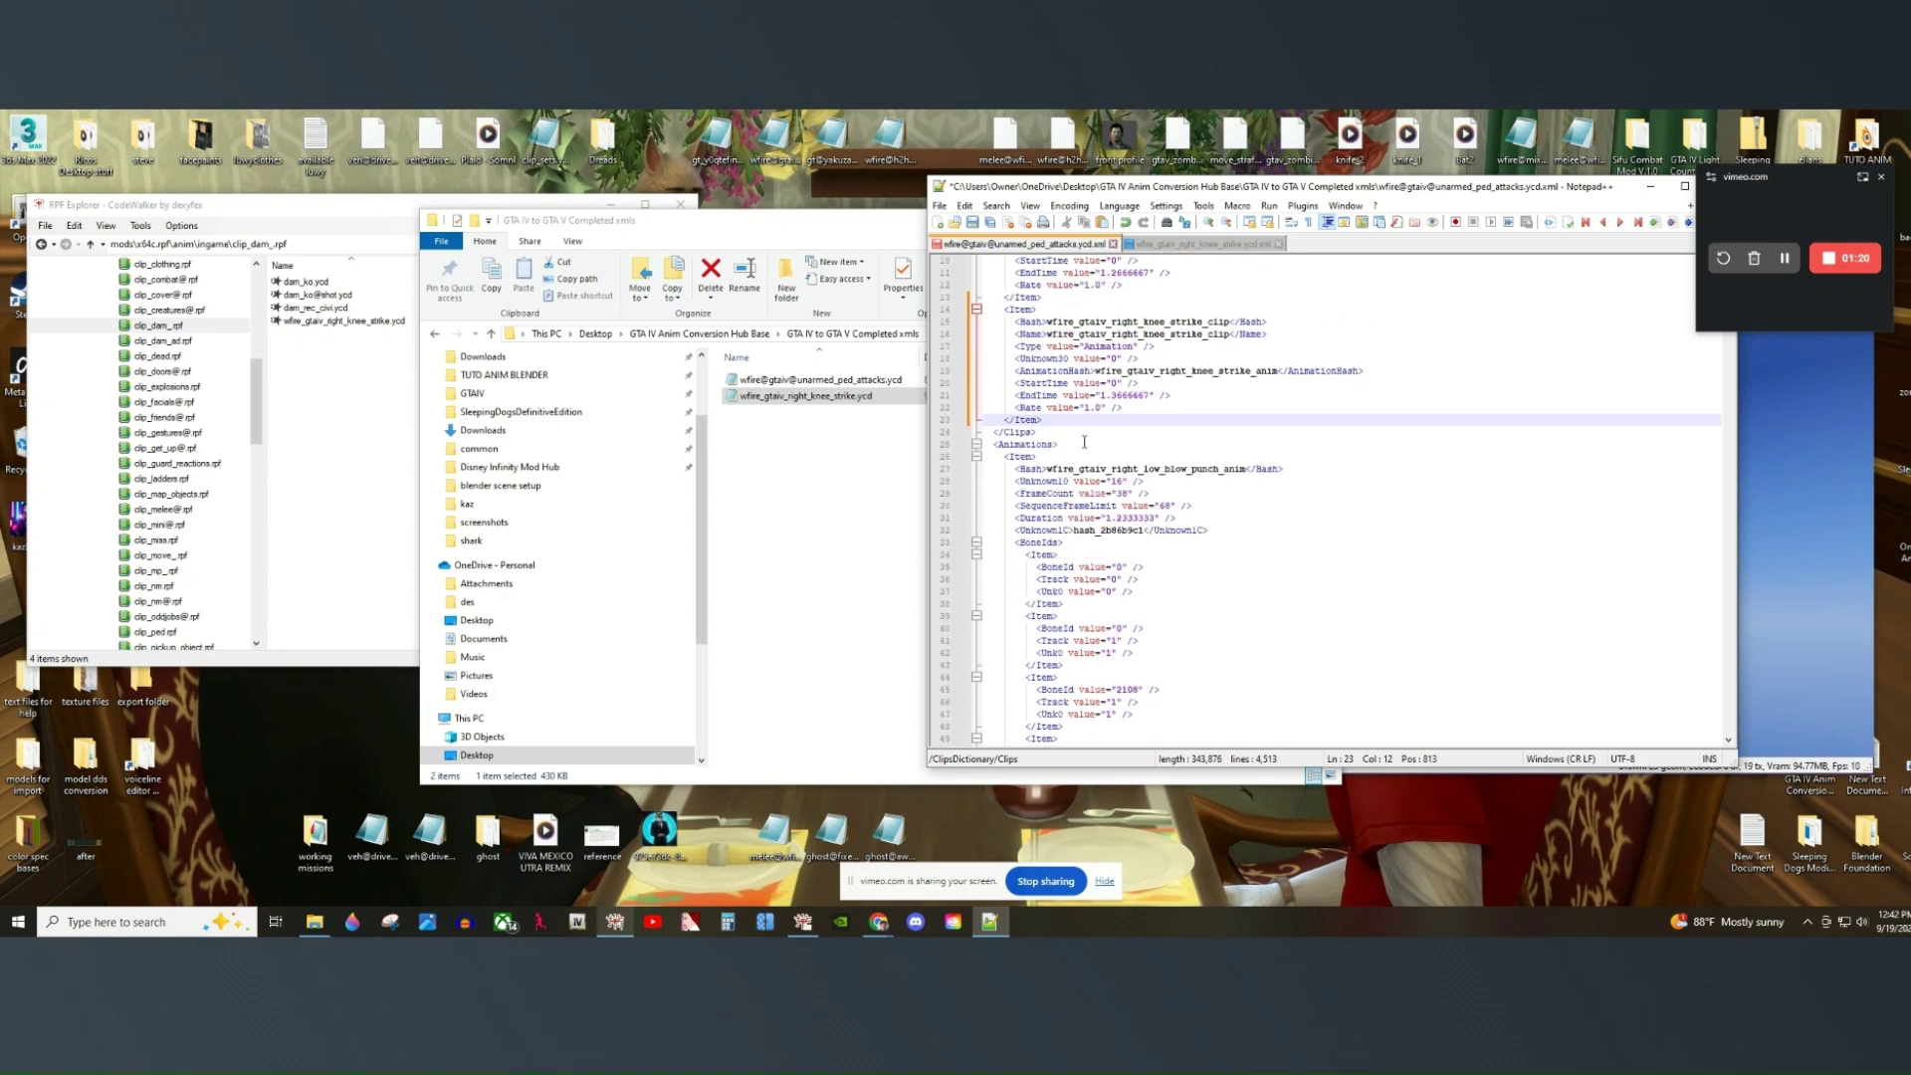
pyautogui.click(1063, 444)
pyautogui.press('Return')
pyautogui.rightClick(1050, 449)
pyautogui.rightClick(1025, 458)
pyautogui.click(1057, 498)
pyautogui.scroll(1, 1254, 470)
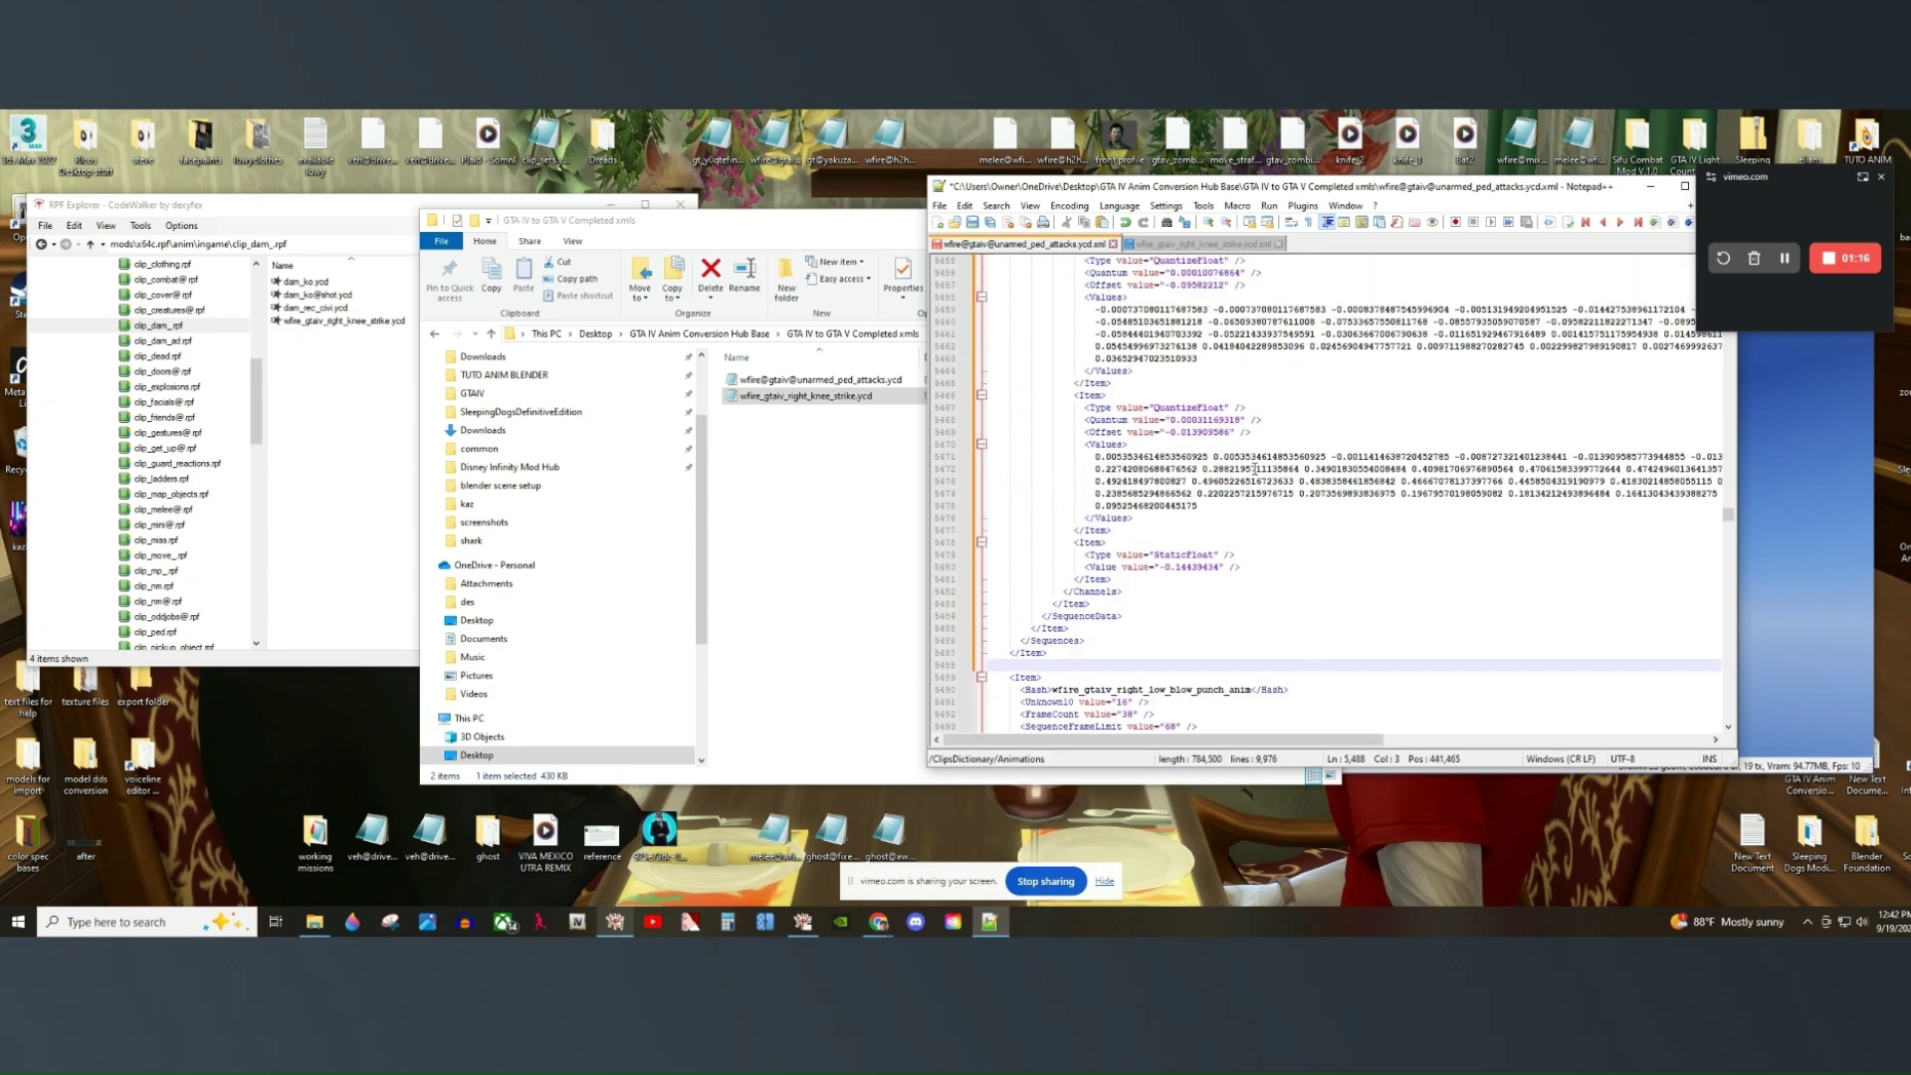
# Save the merged unarmed_ped_attacks XML file, close both XML files and exit Notepad++.
pyautogui.moveTo(1729, 514); pyautogui.dragTo(1698, 246)
pyautogui.click(972, 223)
pyautogui.click(1201, 244)
pyautogui.click(1276, 244)
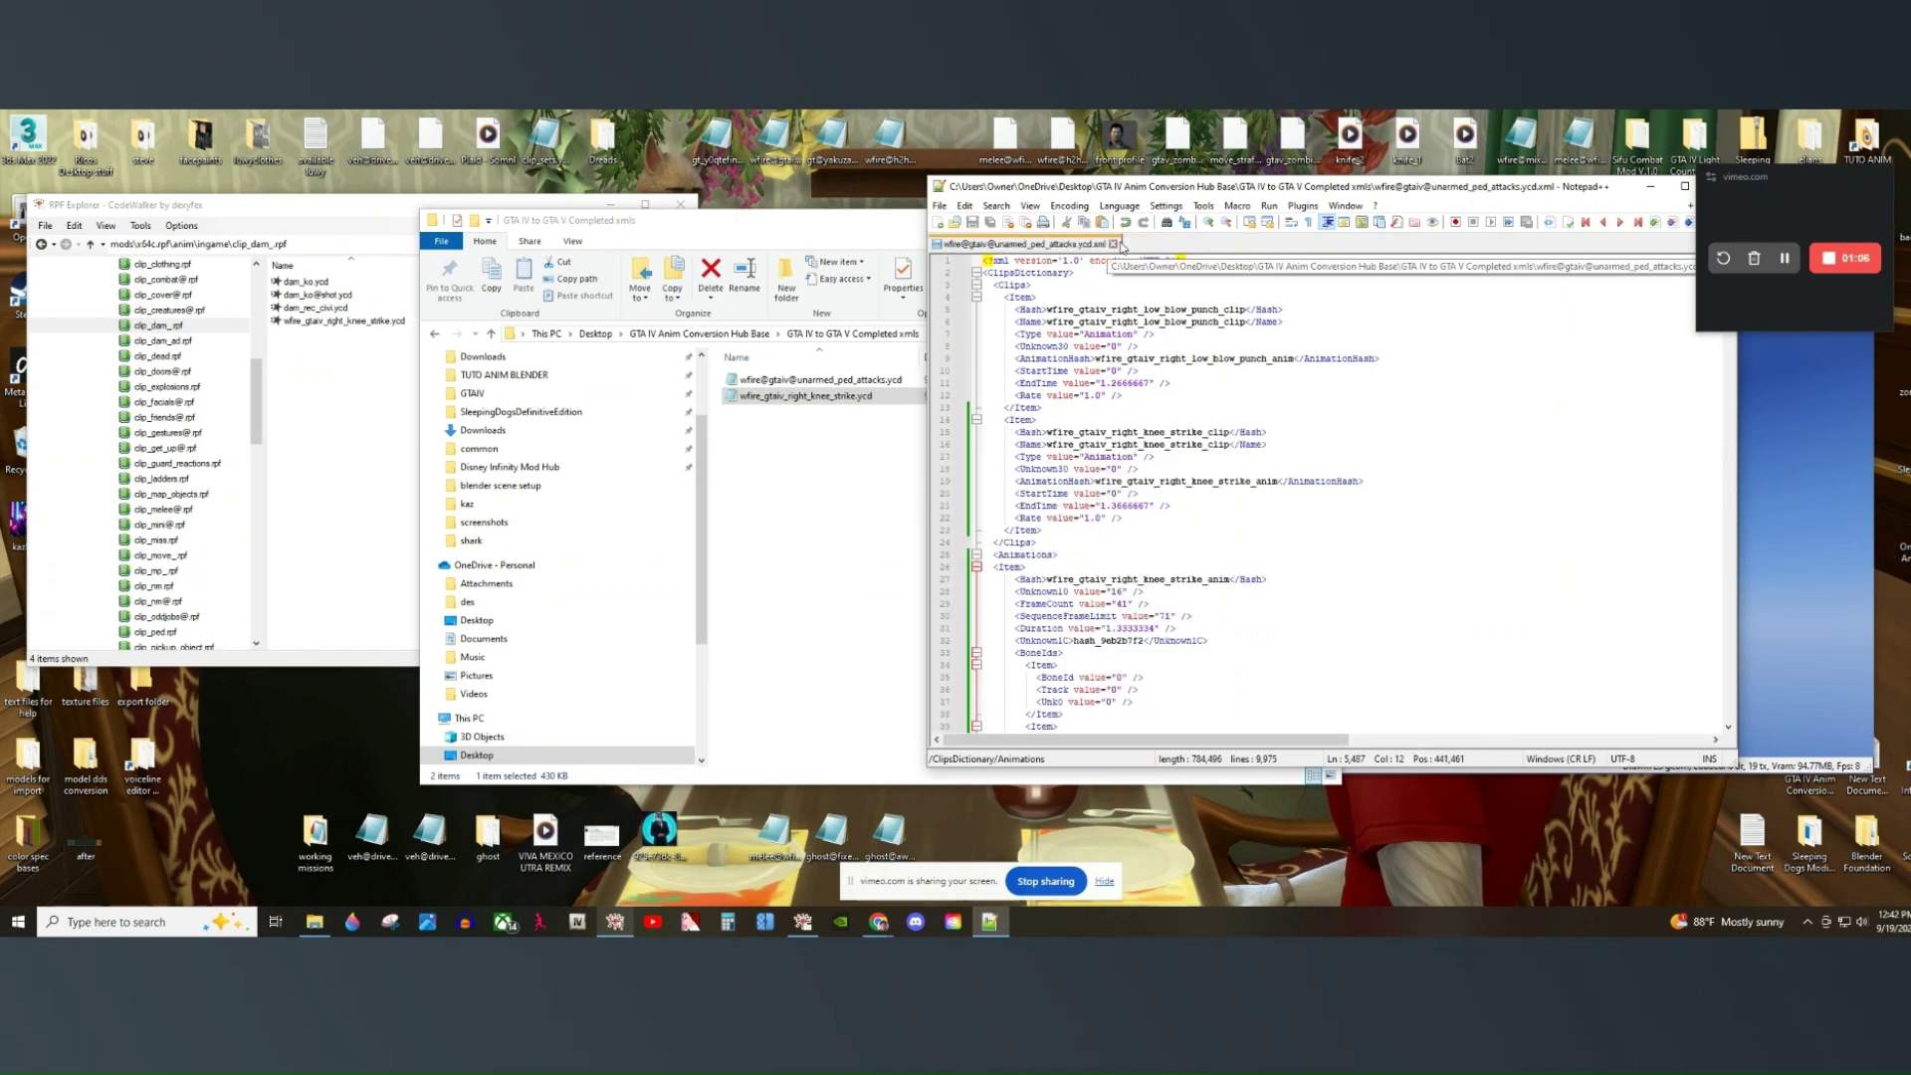
pyautogui.click(1114, 244)
pyautogui.moveTo(1573, 186); pyautogui.dragTo(1420, 186)
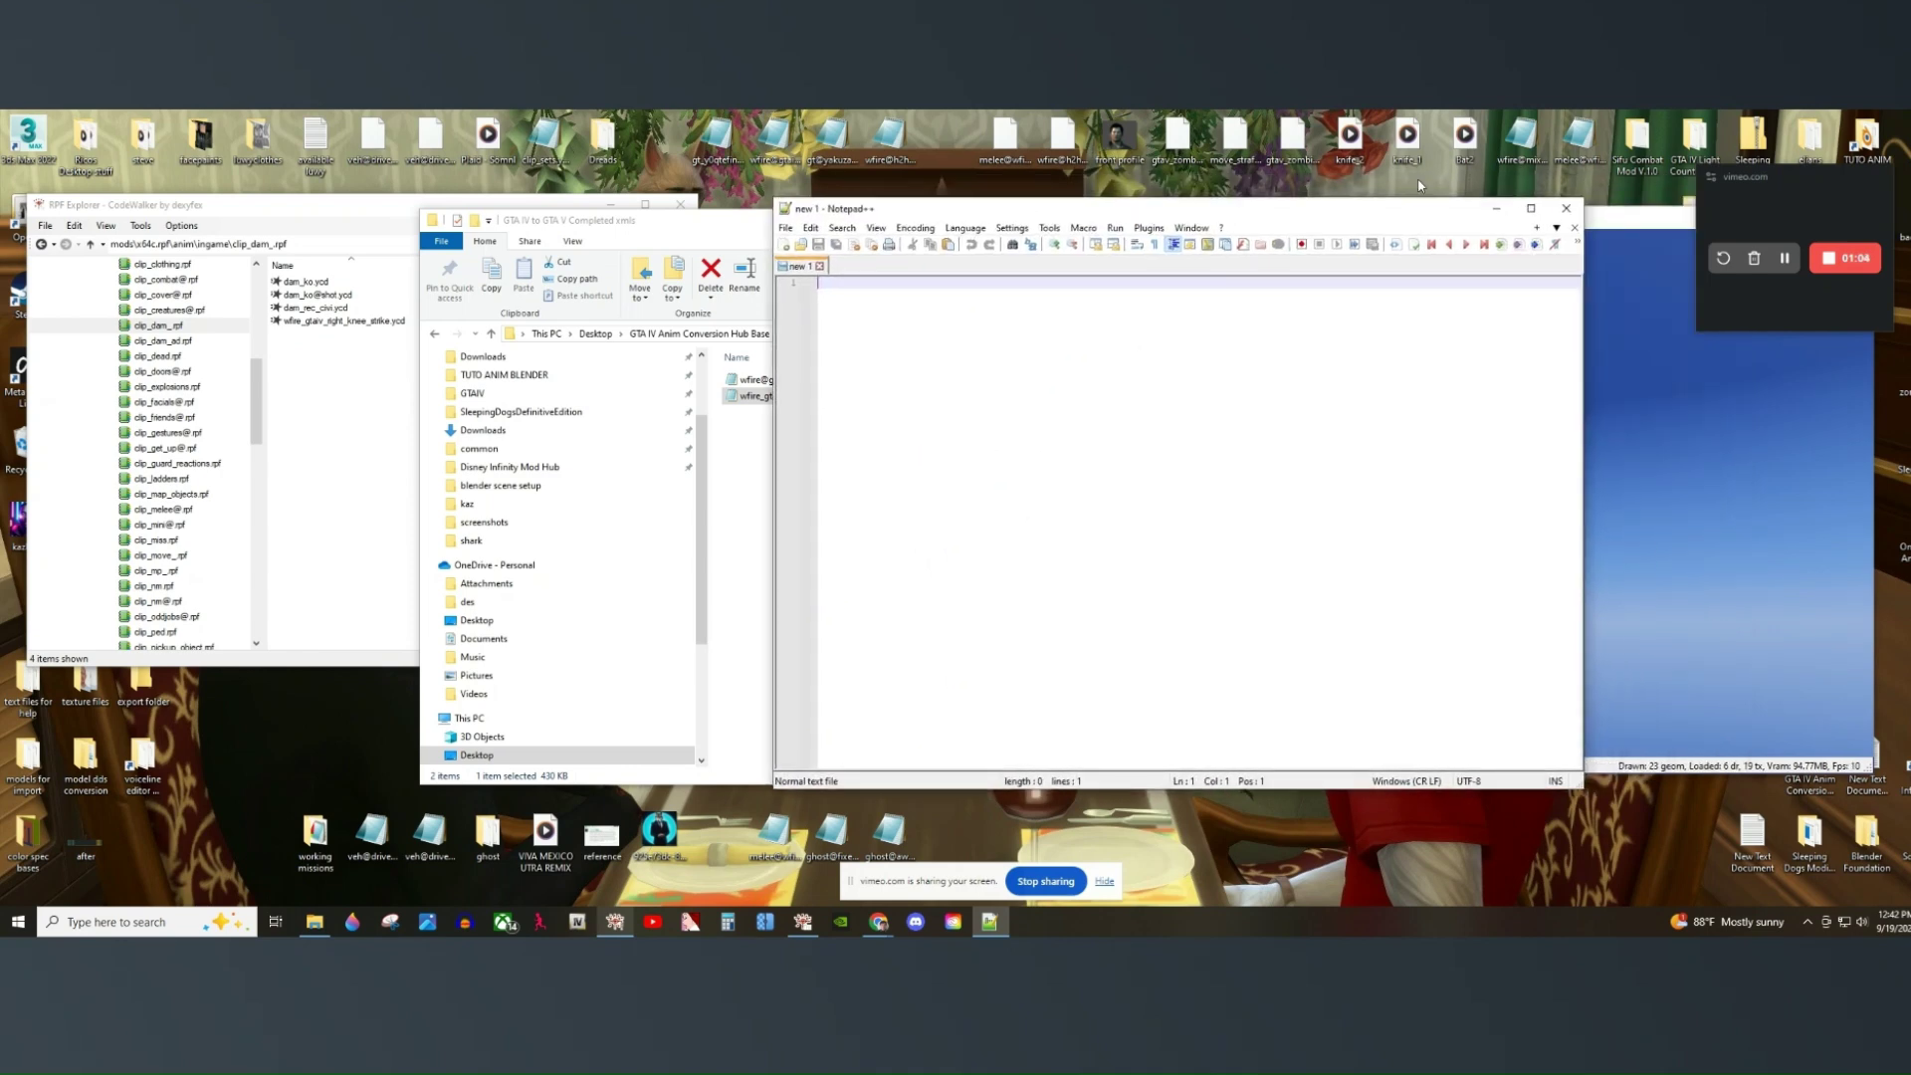
pyautogui.click(1567, 209)
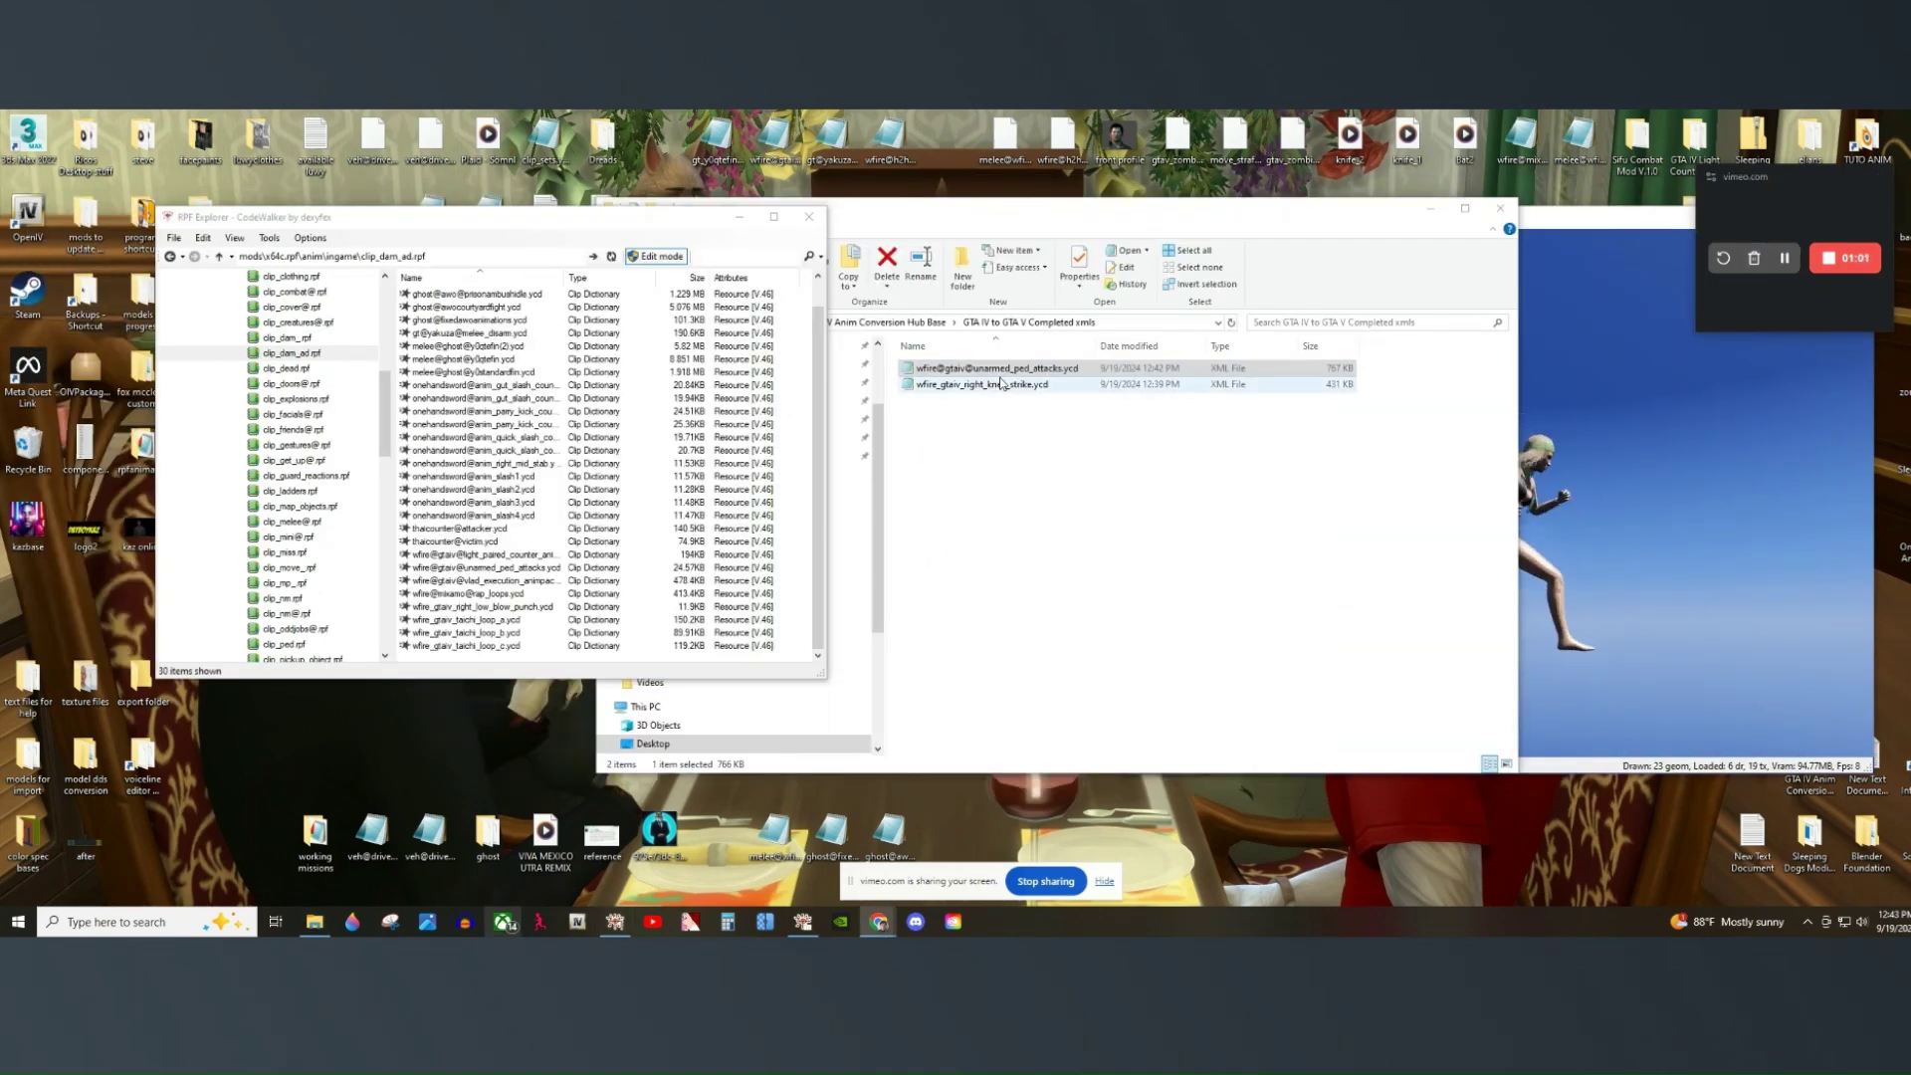
pyautogui.moveTo(990, 368); pyautogui.dragTo(518, 468)
pyautogui.click(1556, 284)
pyautogui.moveTo(1562, 221); pyautogui.dragTo(1059, 221)
pyautogui.click(1354, 219)
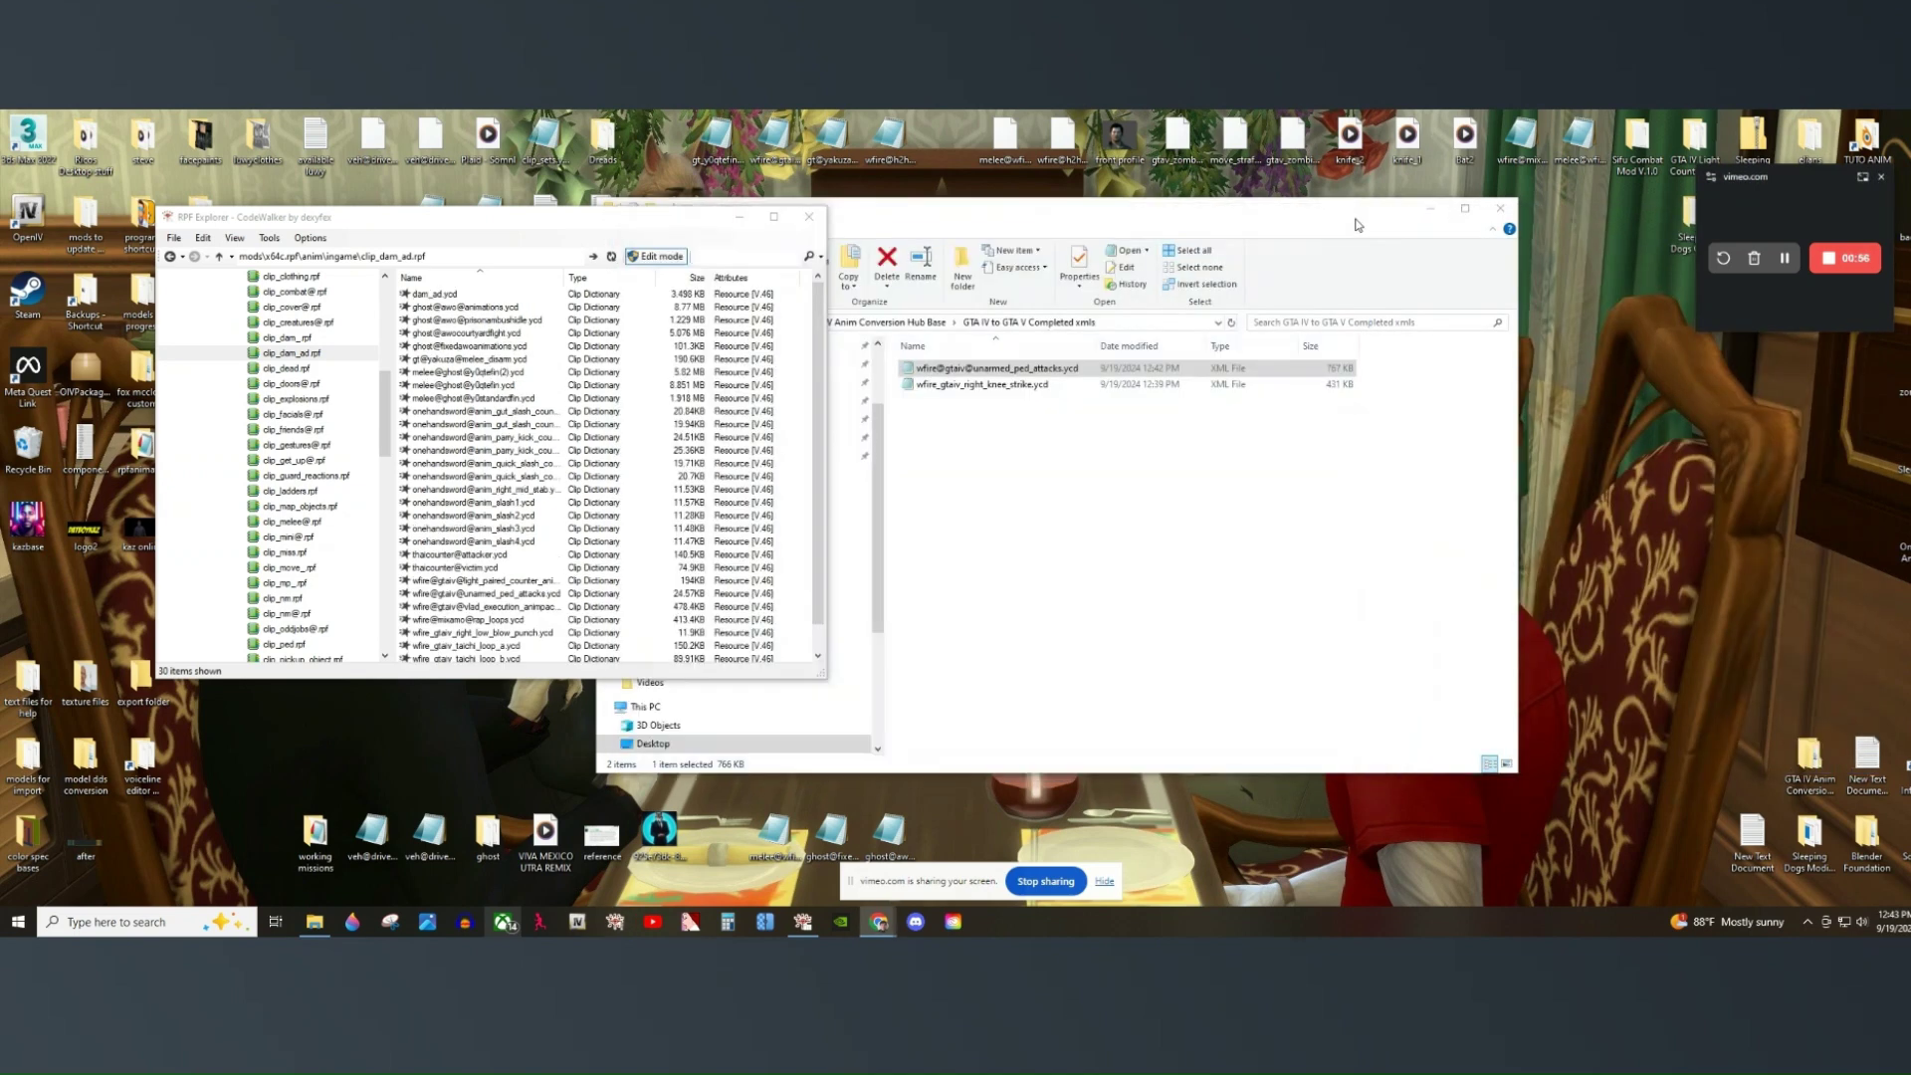
pyautogui.click(1500, 211)
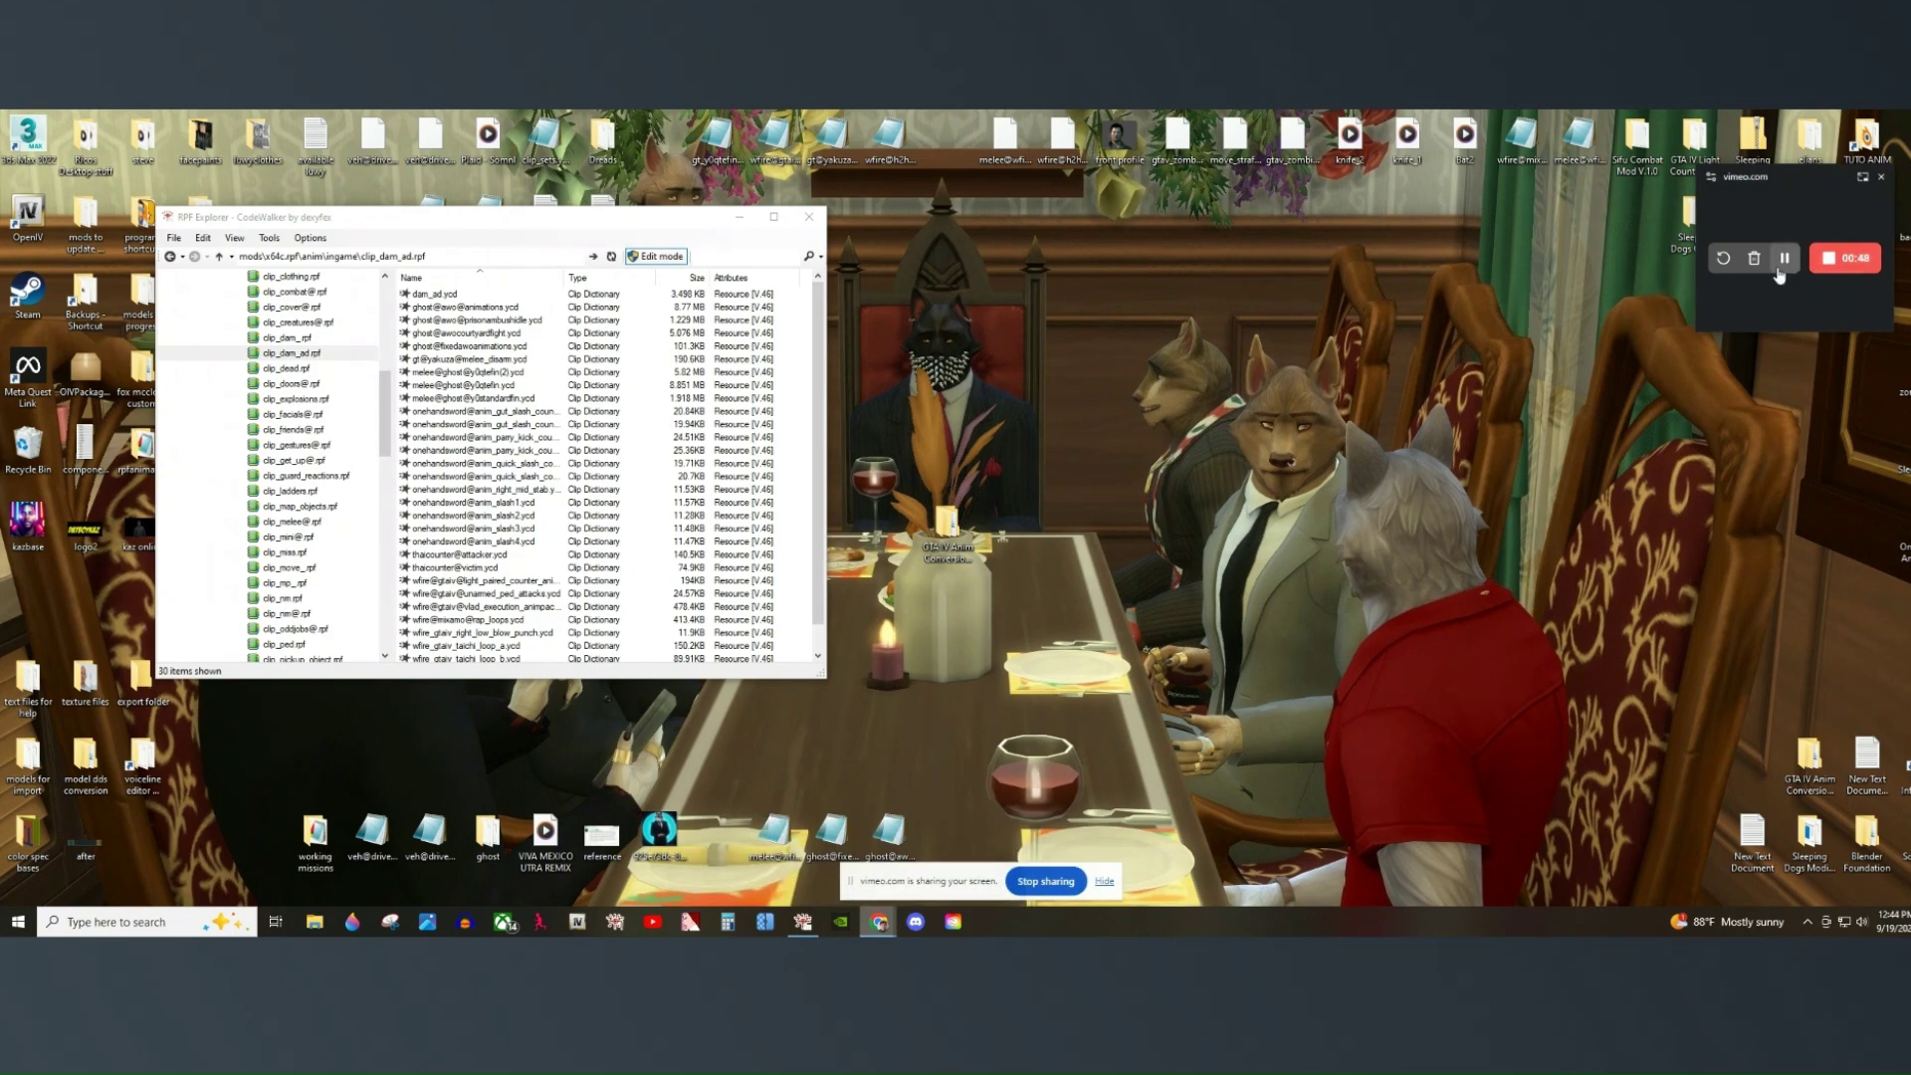
# In a reopened Ped Viewer, load wfire@gtaiv@unarmed_ped_attacks and play wfire_gtaiv_right_knee_strike_clip with root motion enabled.
pyautogui.click(1784, 258)
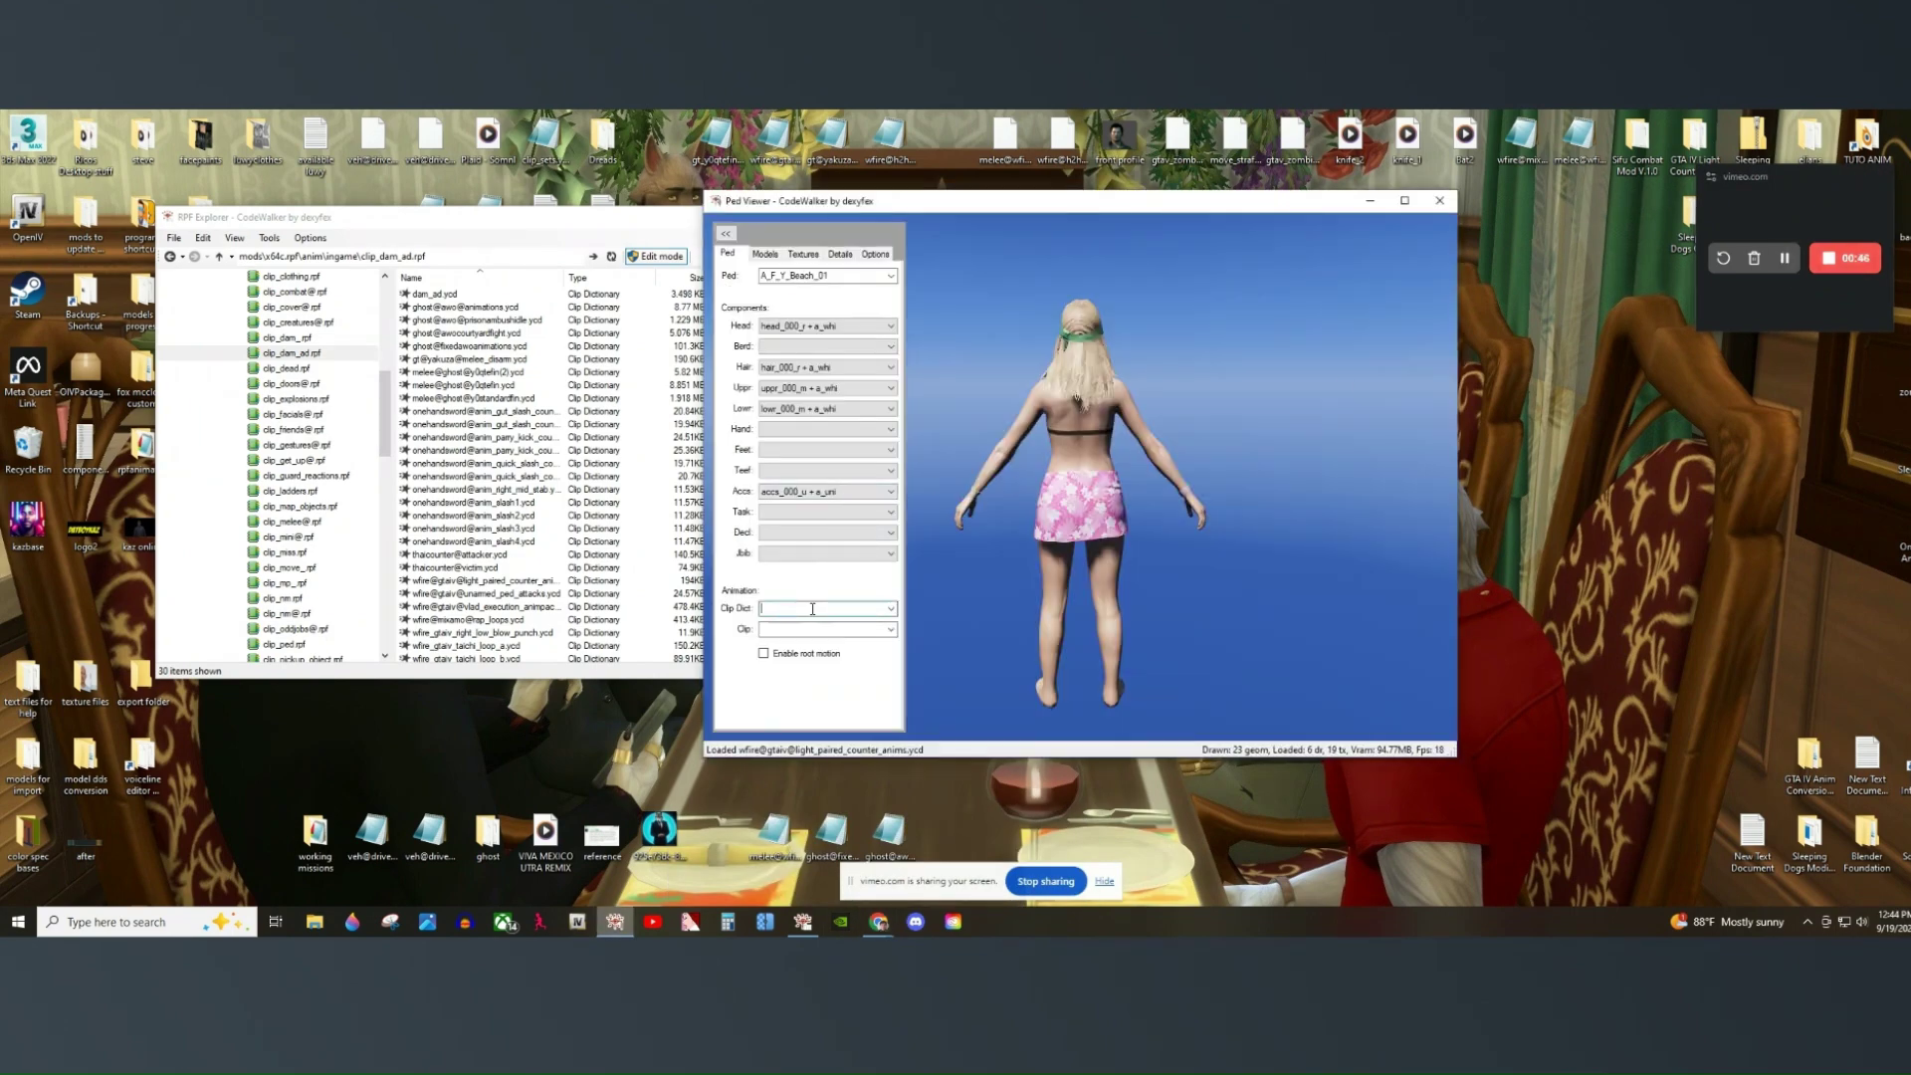
pyautogui.write('w')
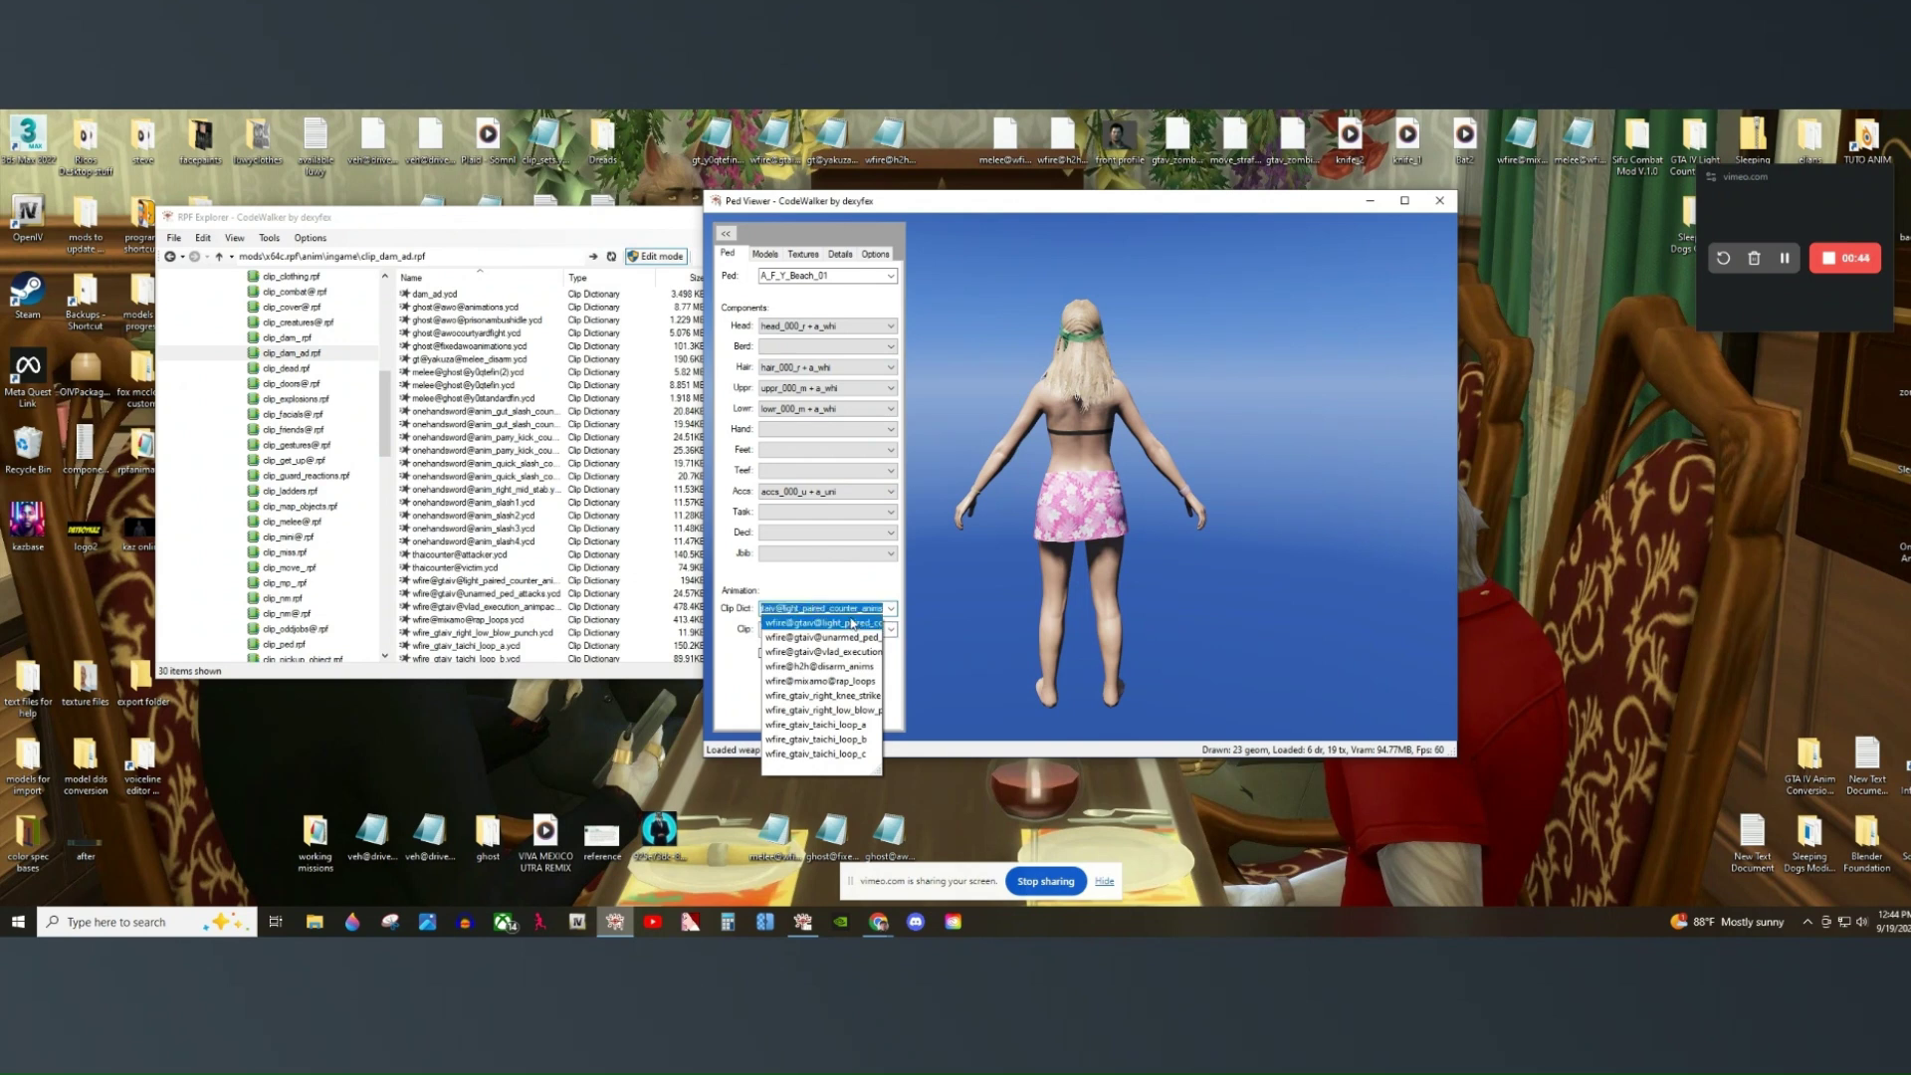
pyautogui.click(851, 640)
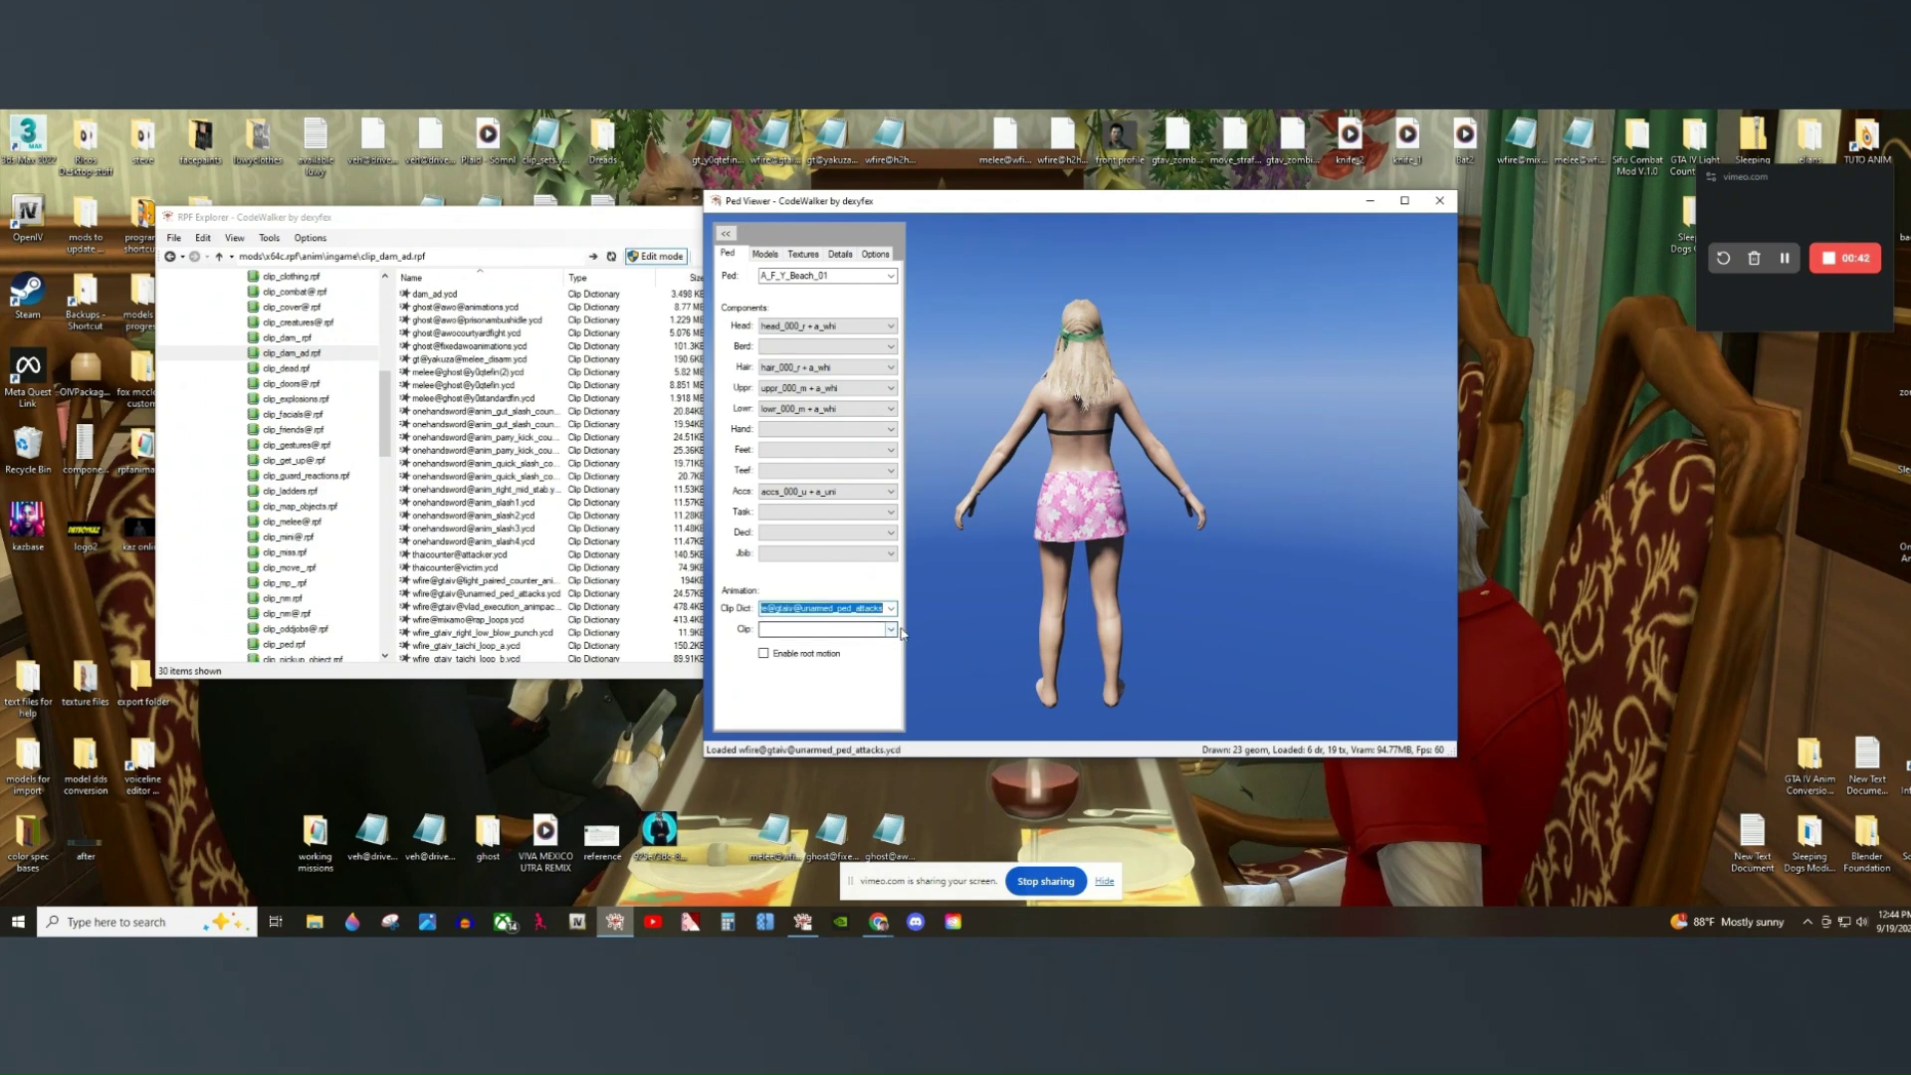
pyautogui.click(837, 655)
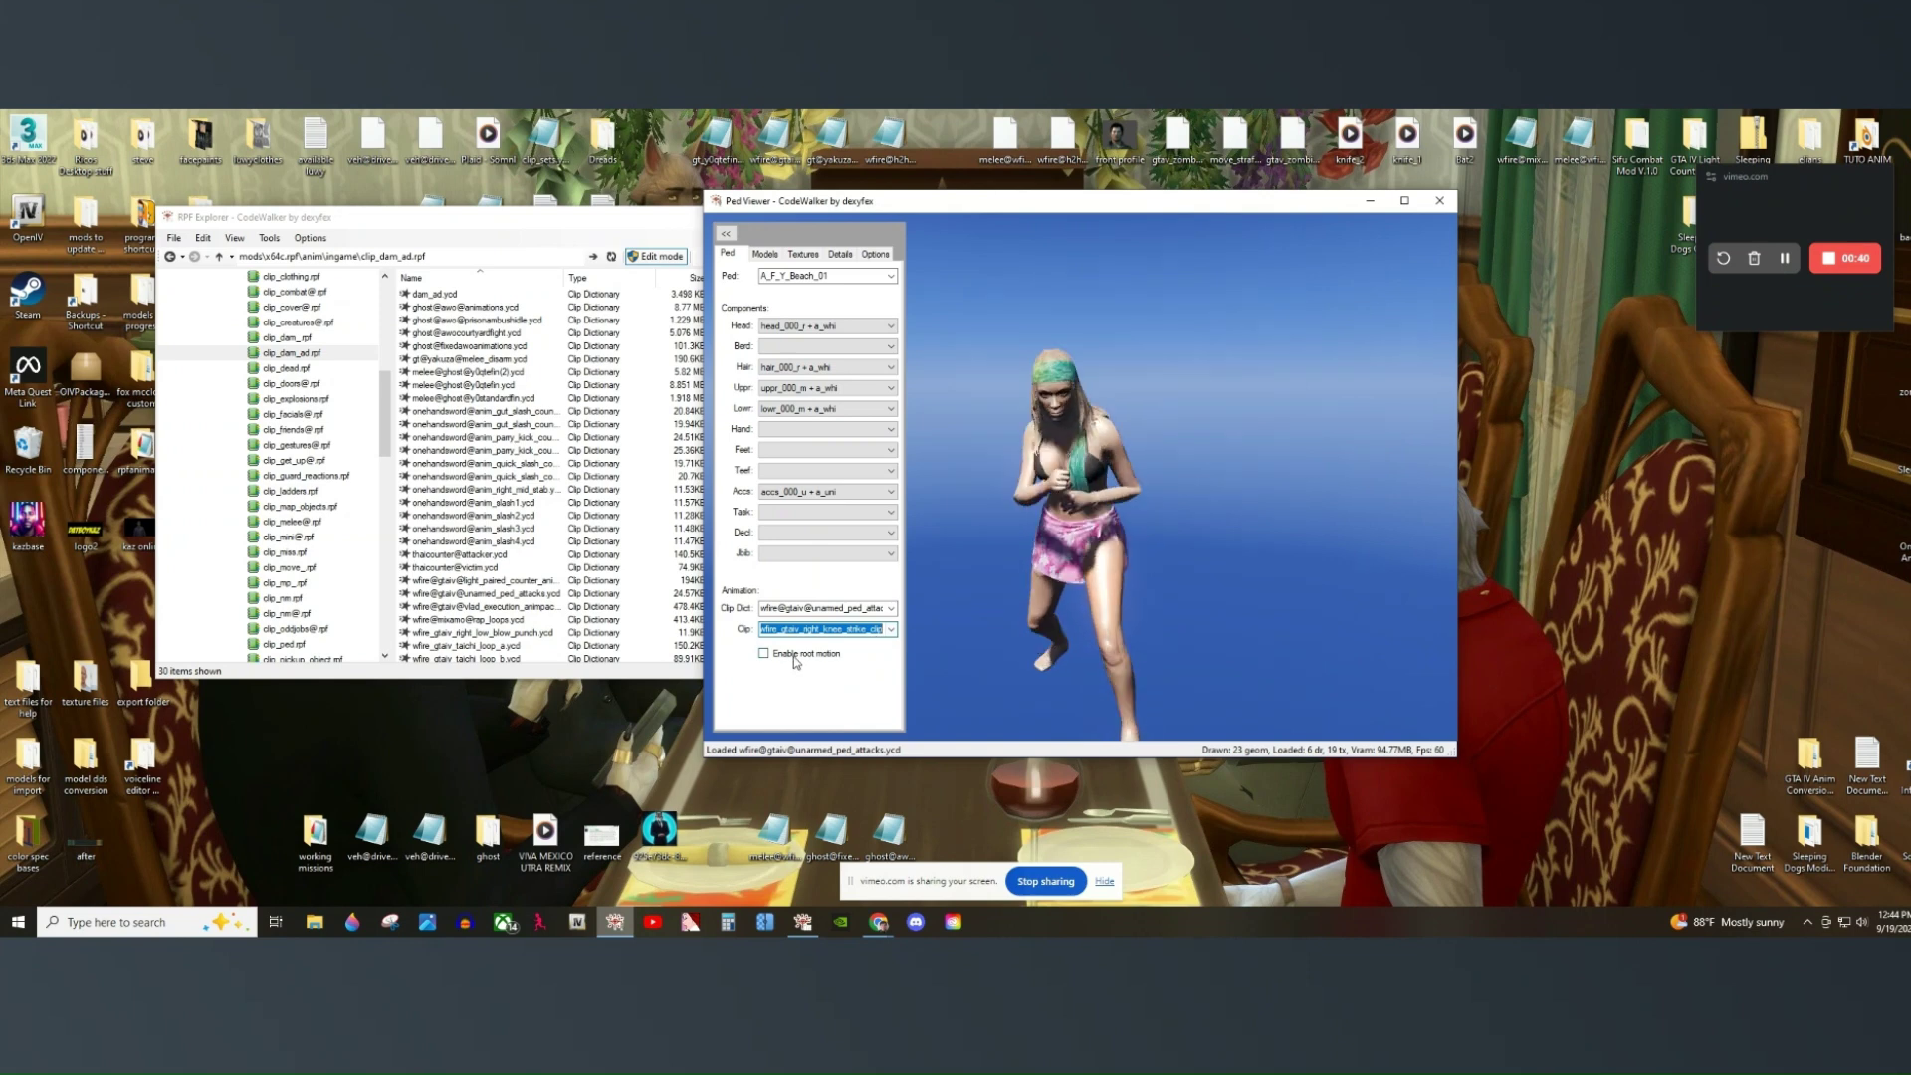
pyautogui.click(794, 656)
pyautogui.moveTo(1035, 587); pyautogui.dragTo(1230, 513)
# Preview the right low blow punch clip from the merged dictionary and compare it with the knee strike clip.
pyautogui.click(891, 629)
pyautogui.click(868, 664)
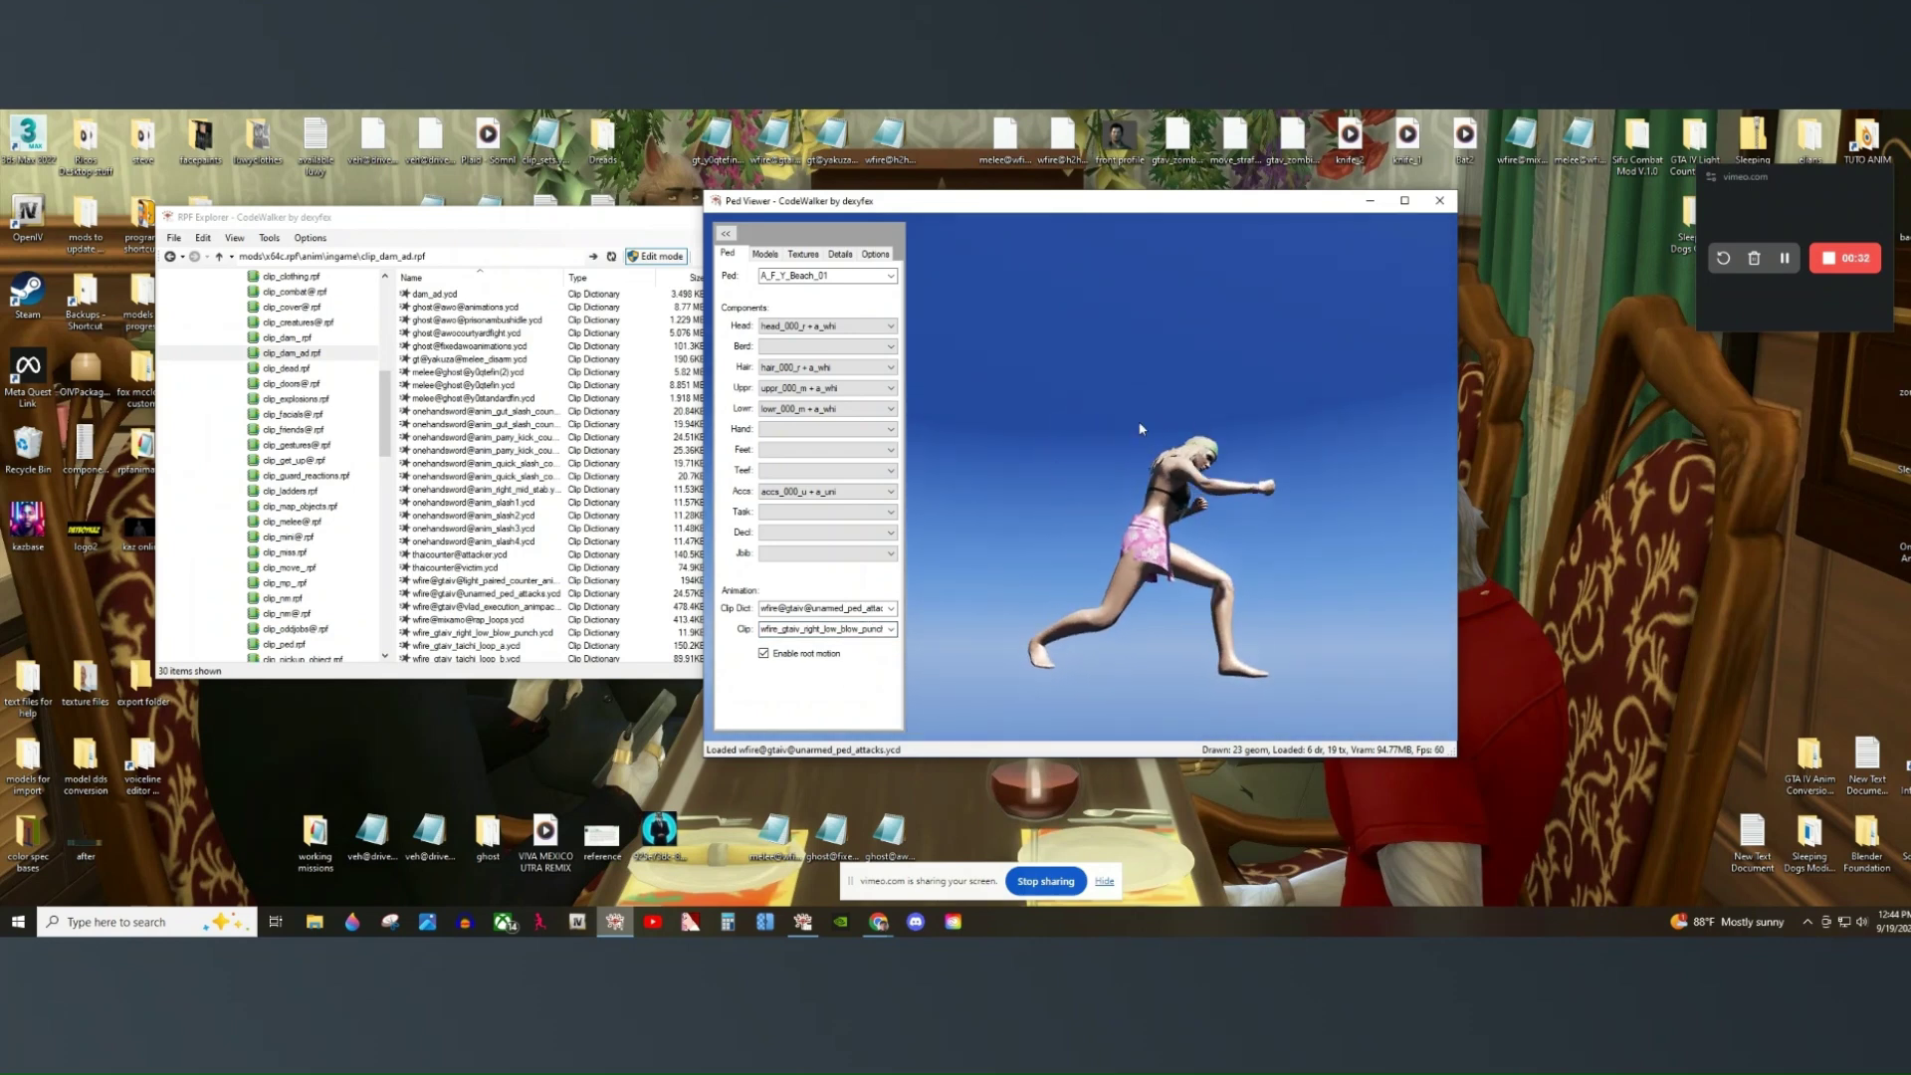
pyautogui.click(890, 629)
pyautogui.click(874, 653)
pyautogui.click(1145, 513)
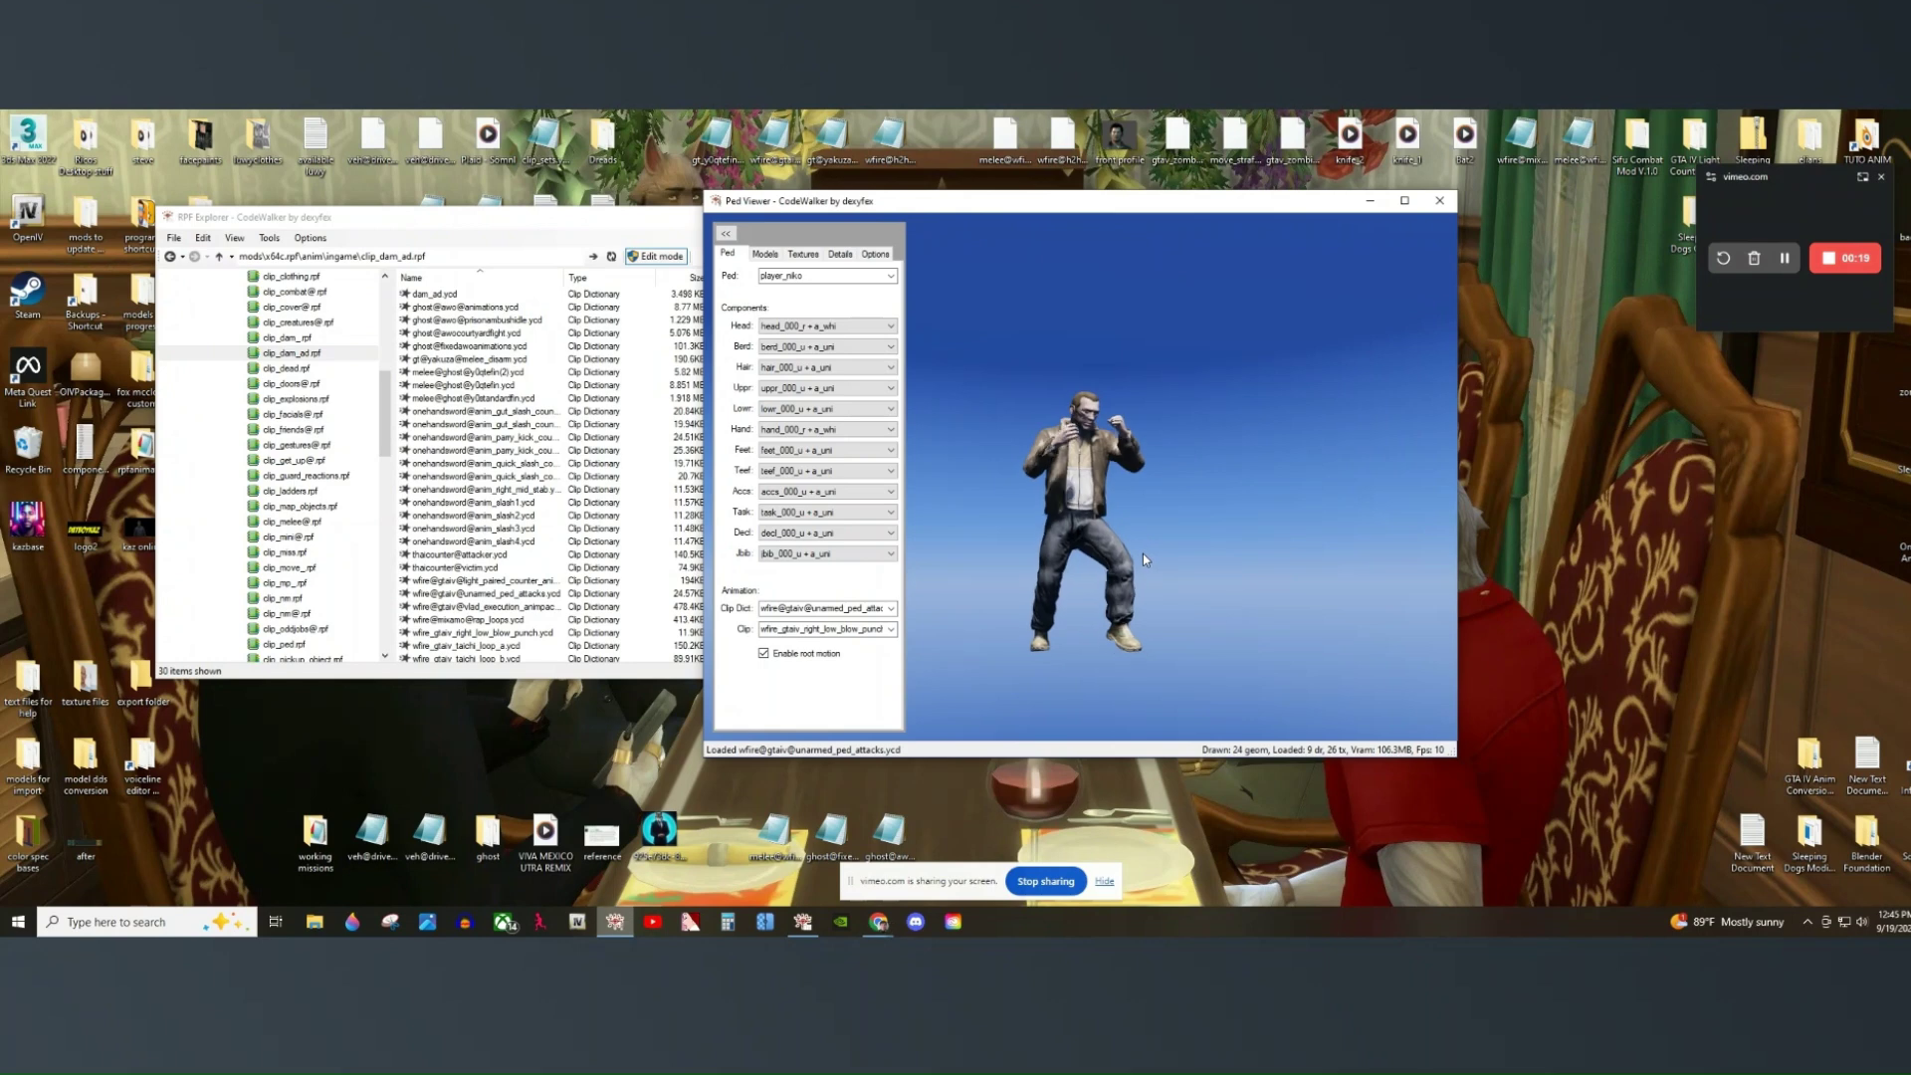
# Play wfire_gtaiv_right_knee_strike_clip on the player_niko ped.
pyautogui.click(890, 629)
pyautogui.click(816, 643)
pyautogui.click(1040, 558)
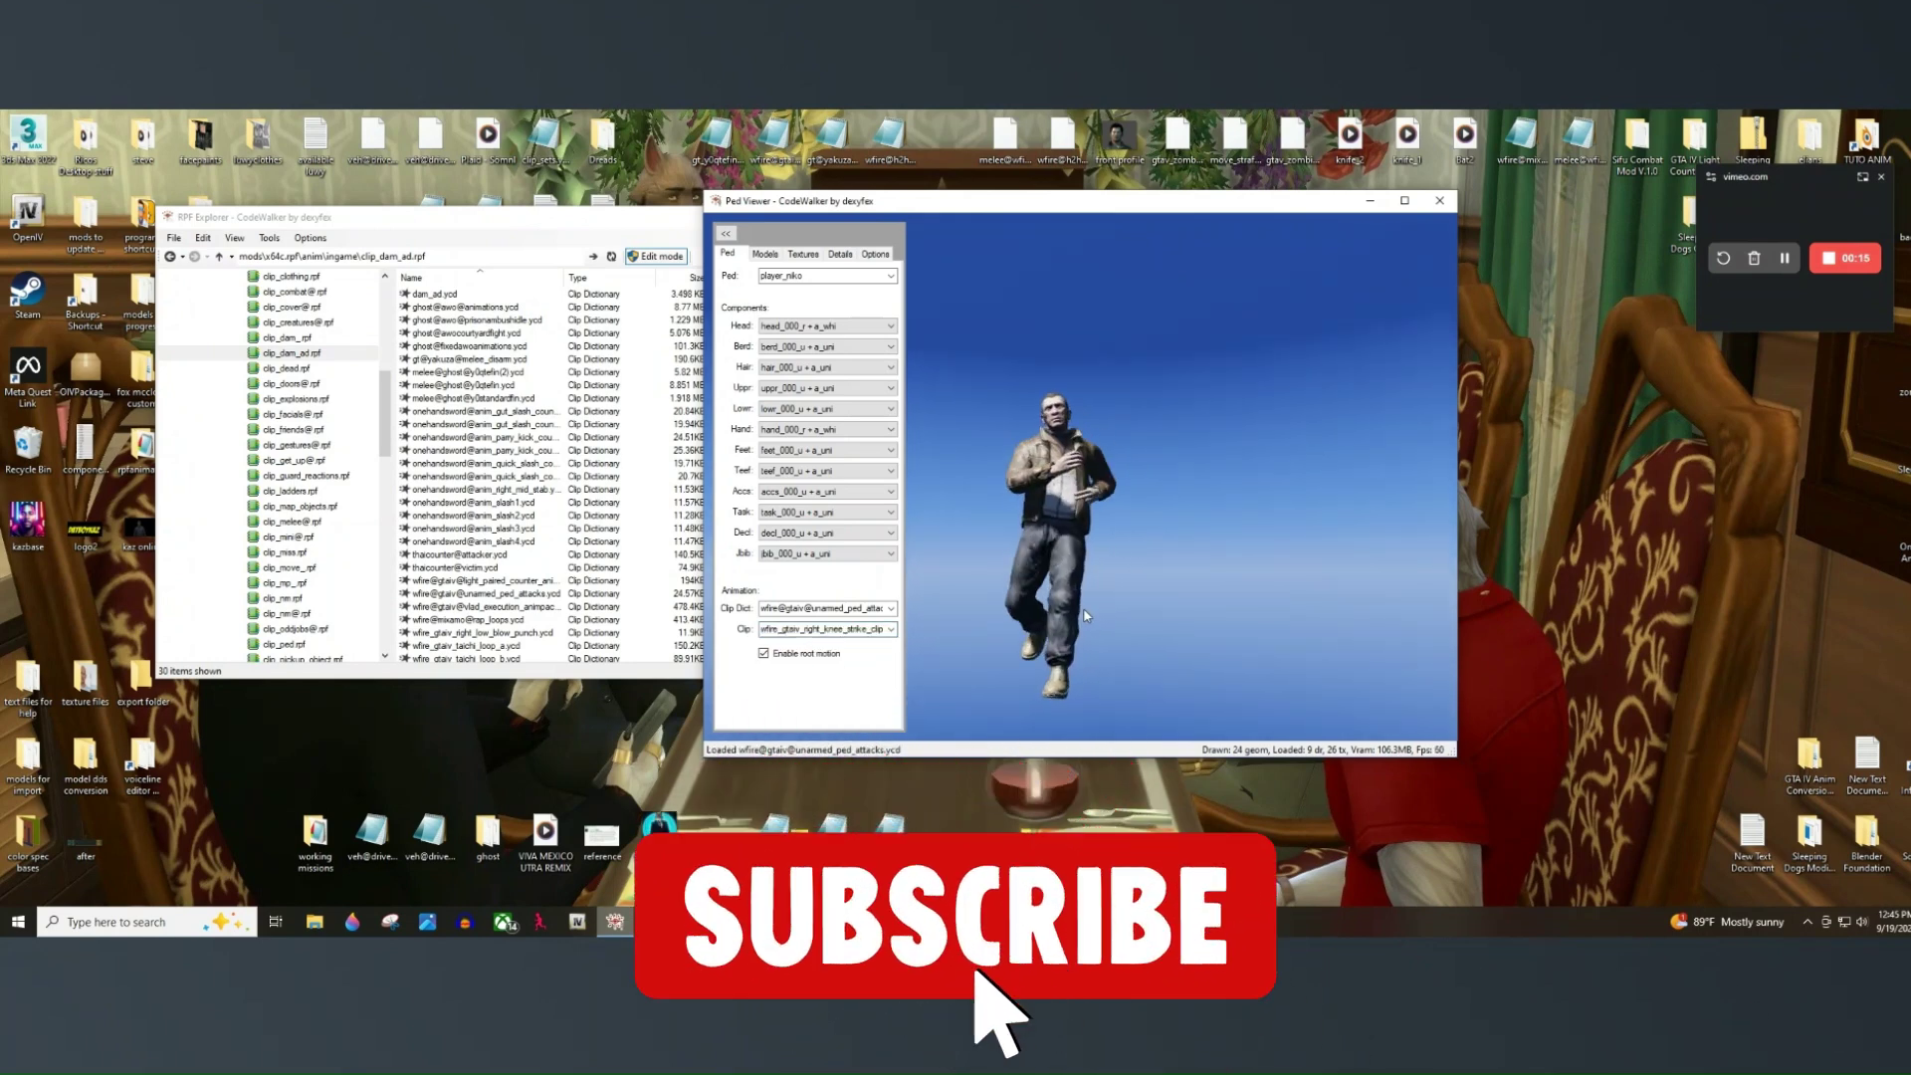